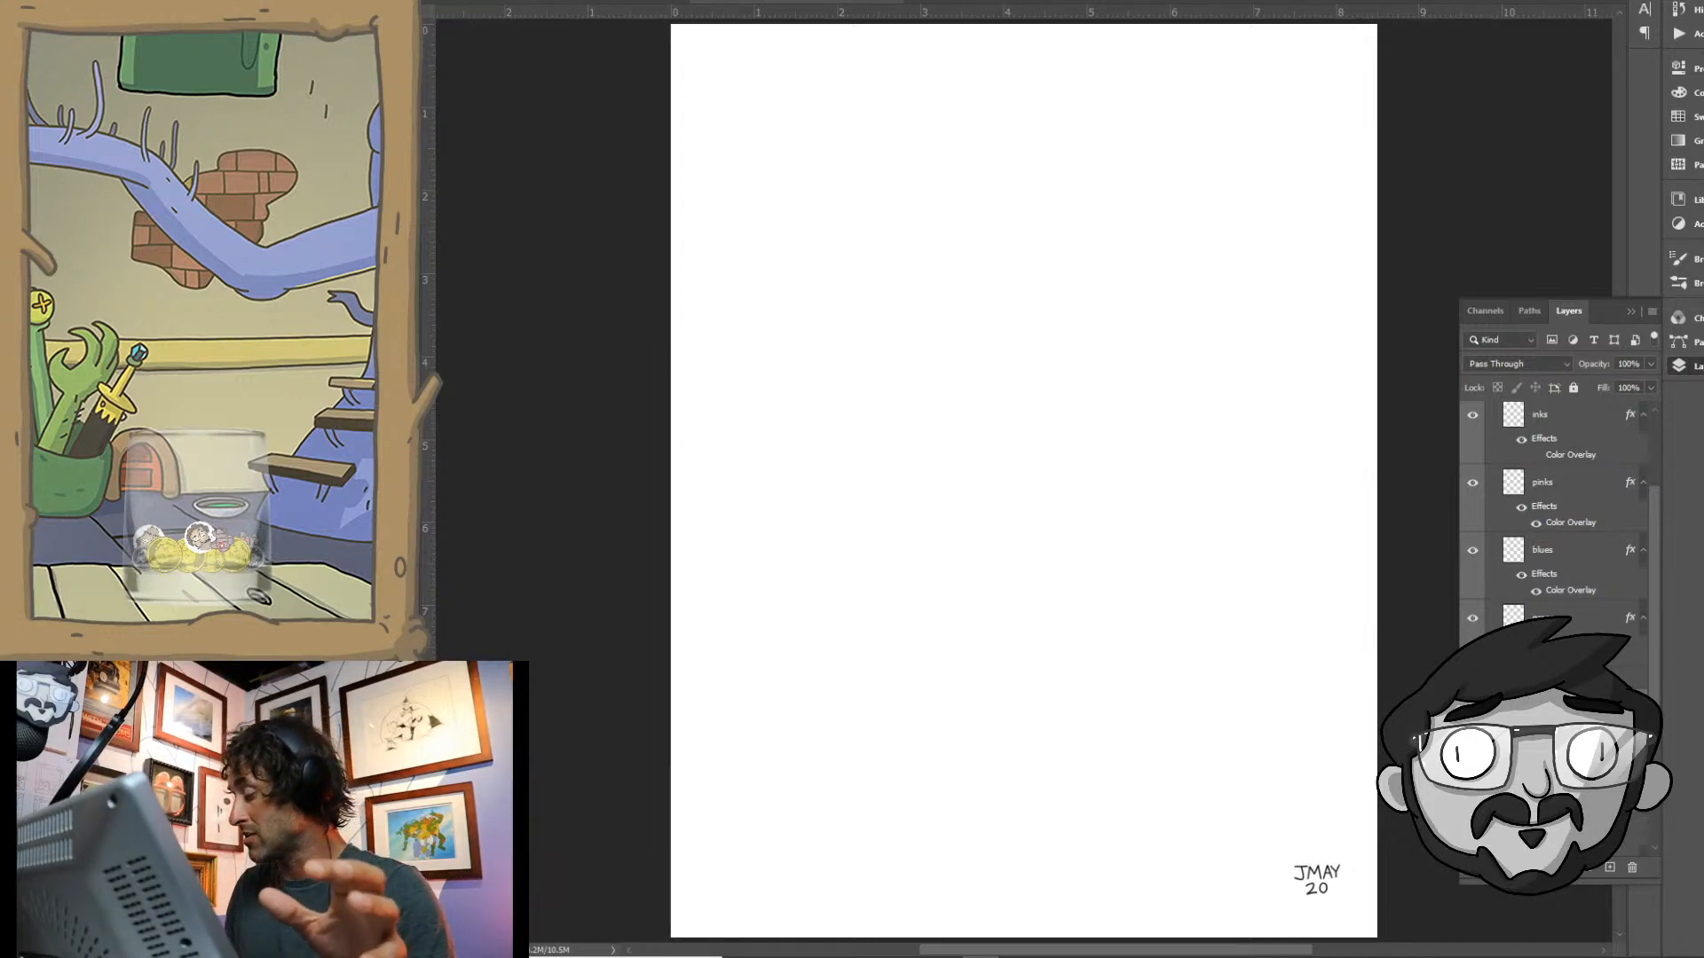
# - On a layer below the greens layer, draw the head's side with an ear and an open mouth with a row of teeth
pyautogui.scroll(-2, 1560, 675)
pyautogui.click(1561, 676)
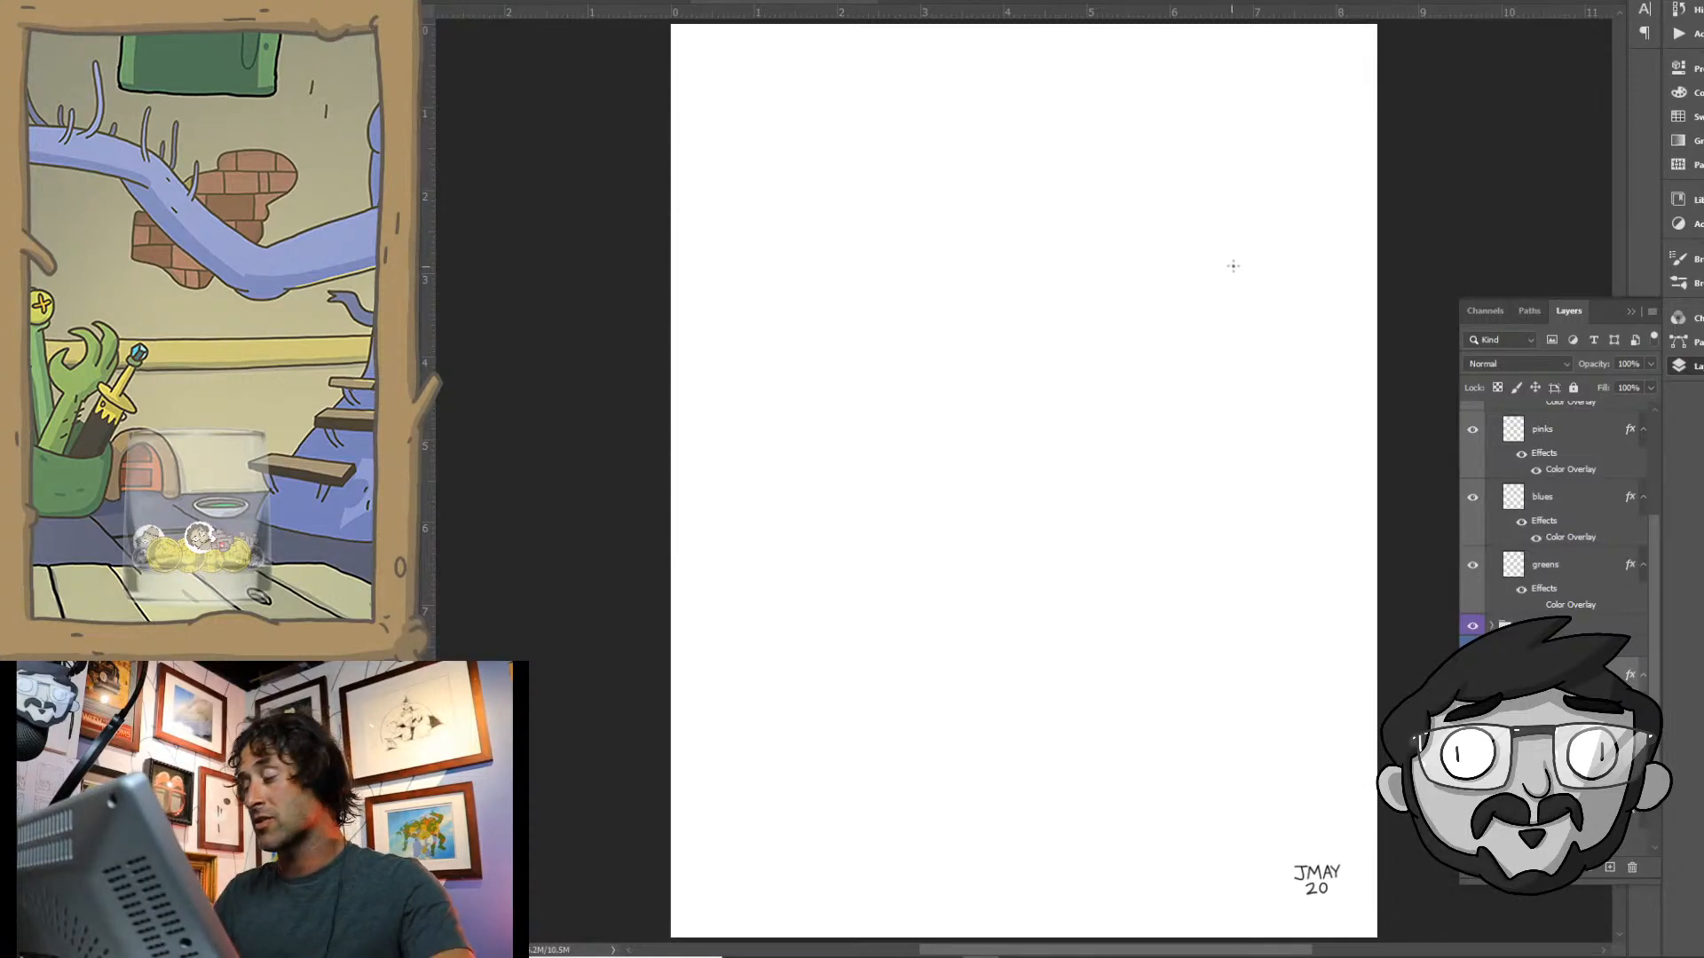
pyautogui.click(1631, 314)
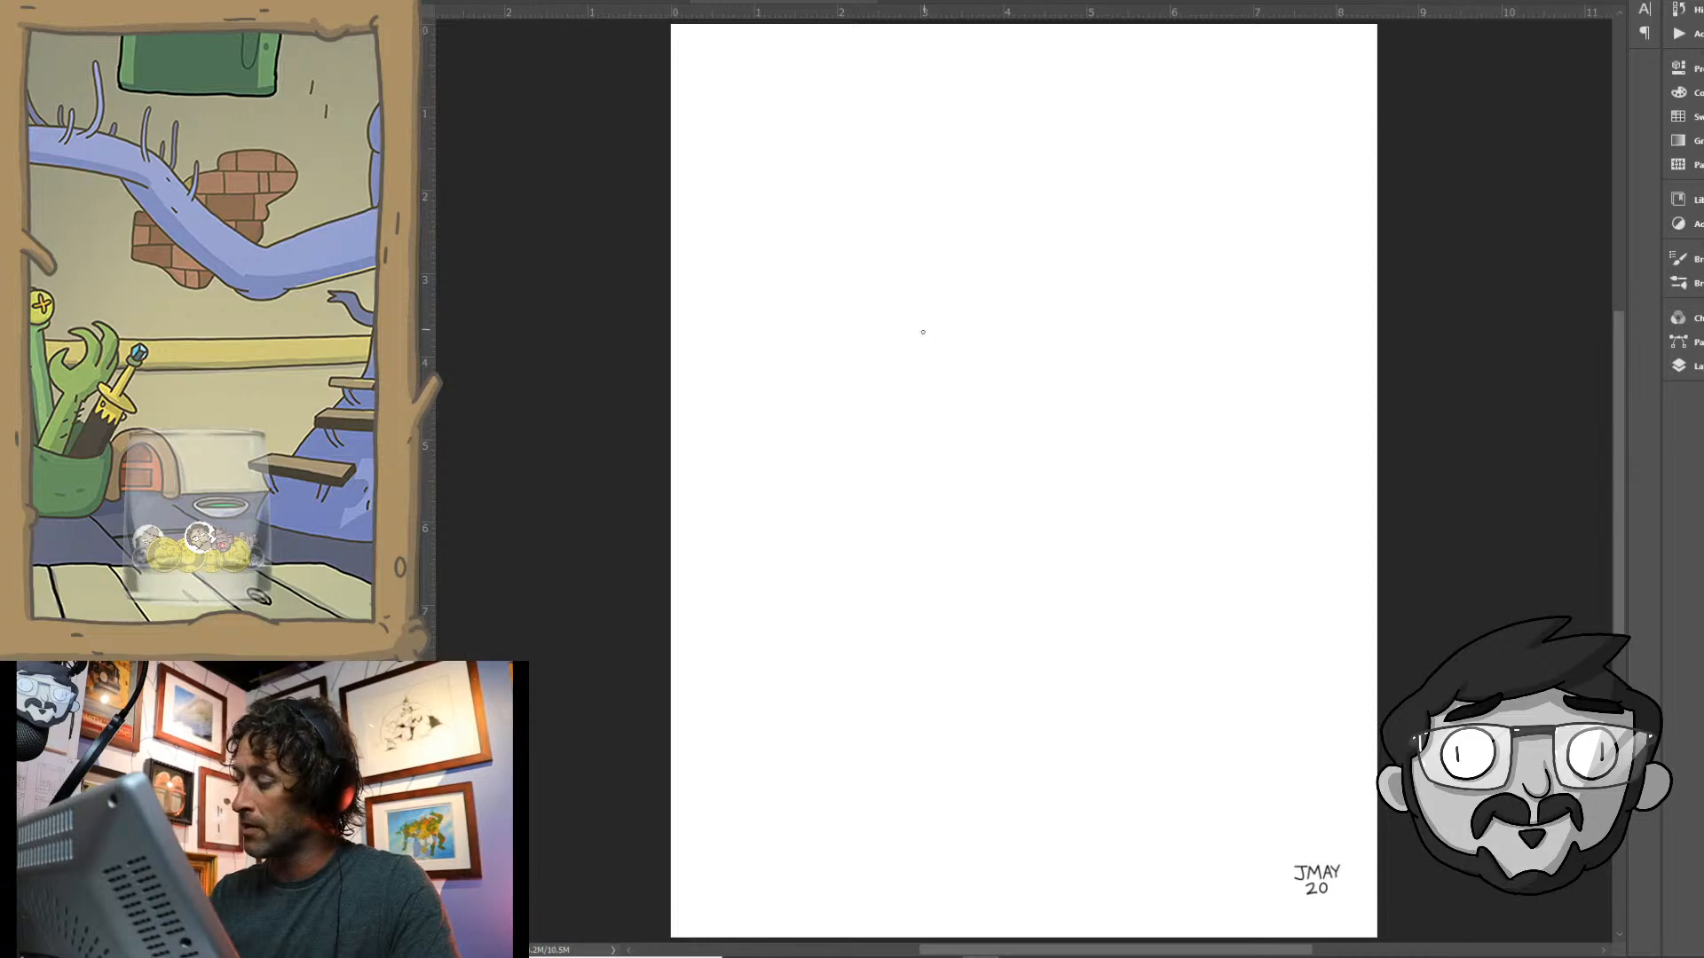
pyautogui.moveTo(931, 407)
pyautogui.mouseDown()
pyautogui.moveTo(915, 370)
pyautogui.moveTo(897, 373)
pyautogui.moveTo(887, 330)
pyautogui.moveTo(910, 330)
pyautogui.moveTo(885, 291)
pyautogui.mouseUp()
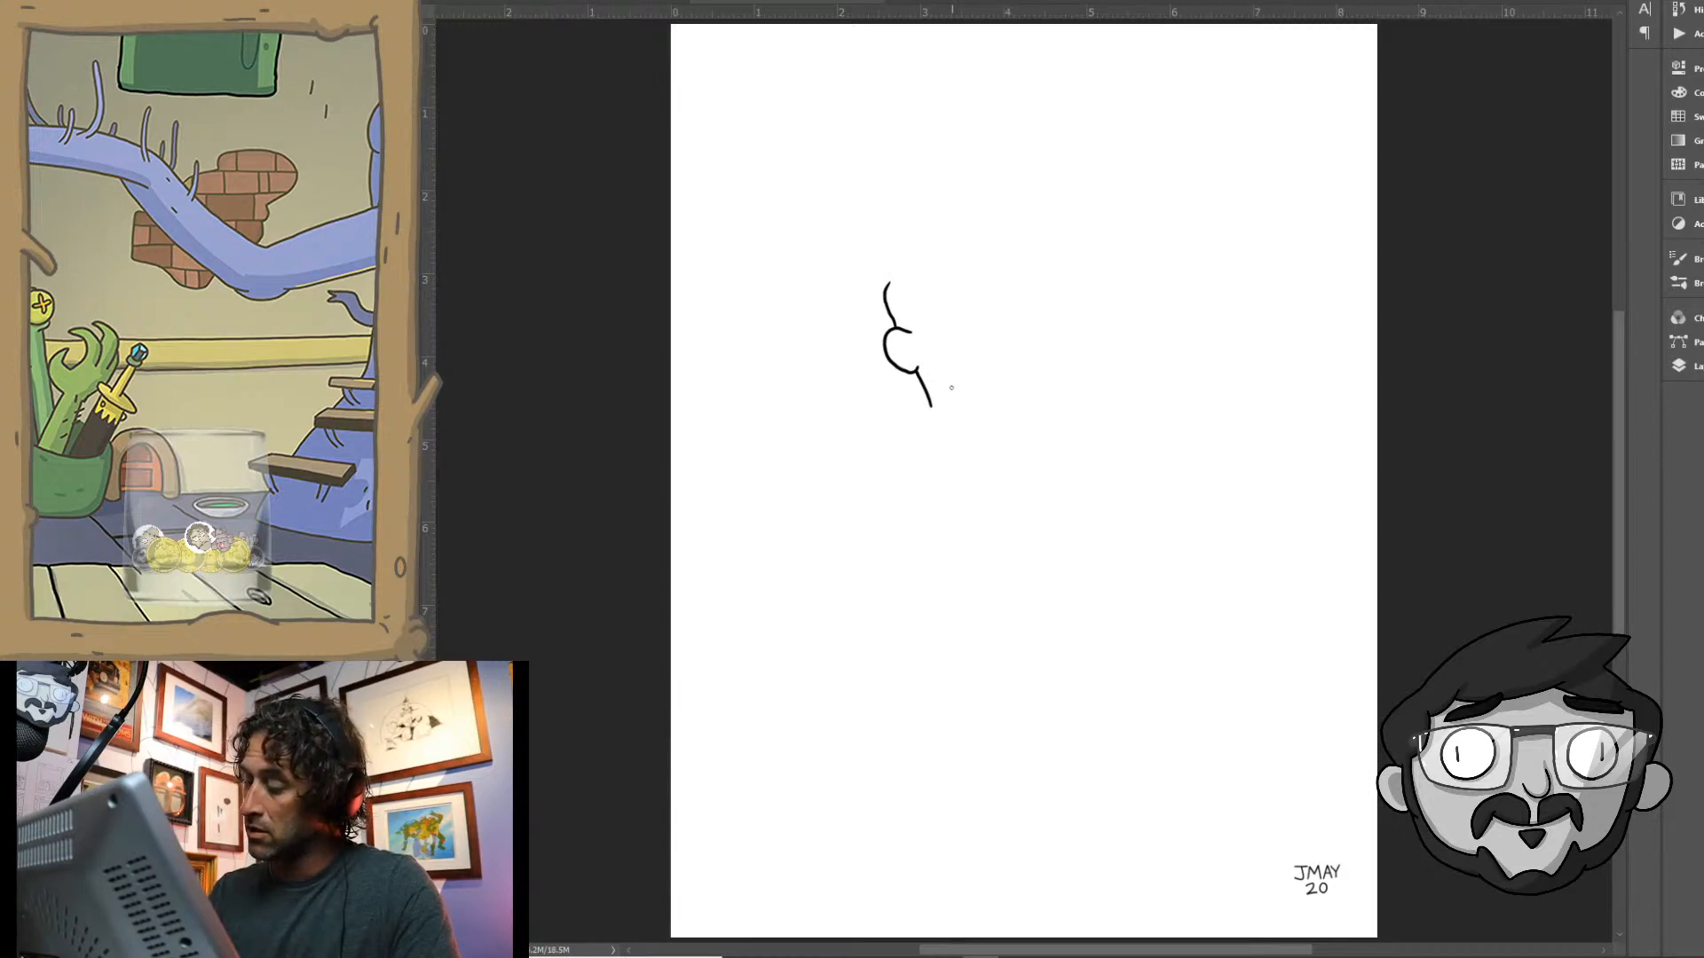
pyautogui.moveTo(951, 388)
pyautogui.mouseDown()
pyautogui.moveTo(950, 342)
pyautogui.moveTo(1013, 308)
pyautogui.moveTo(1048, 311)
pyautogui.moveTo(1062, 345)
pyautogui.mouseUp()
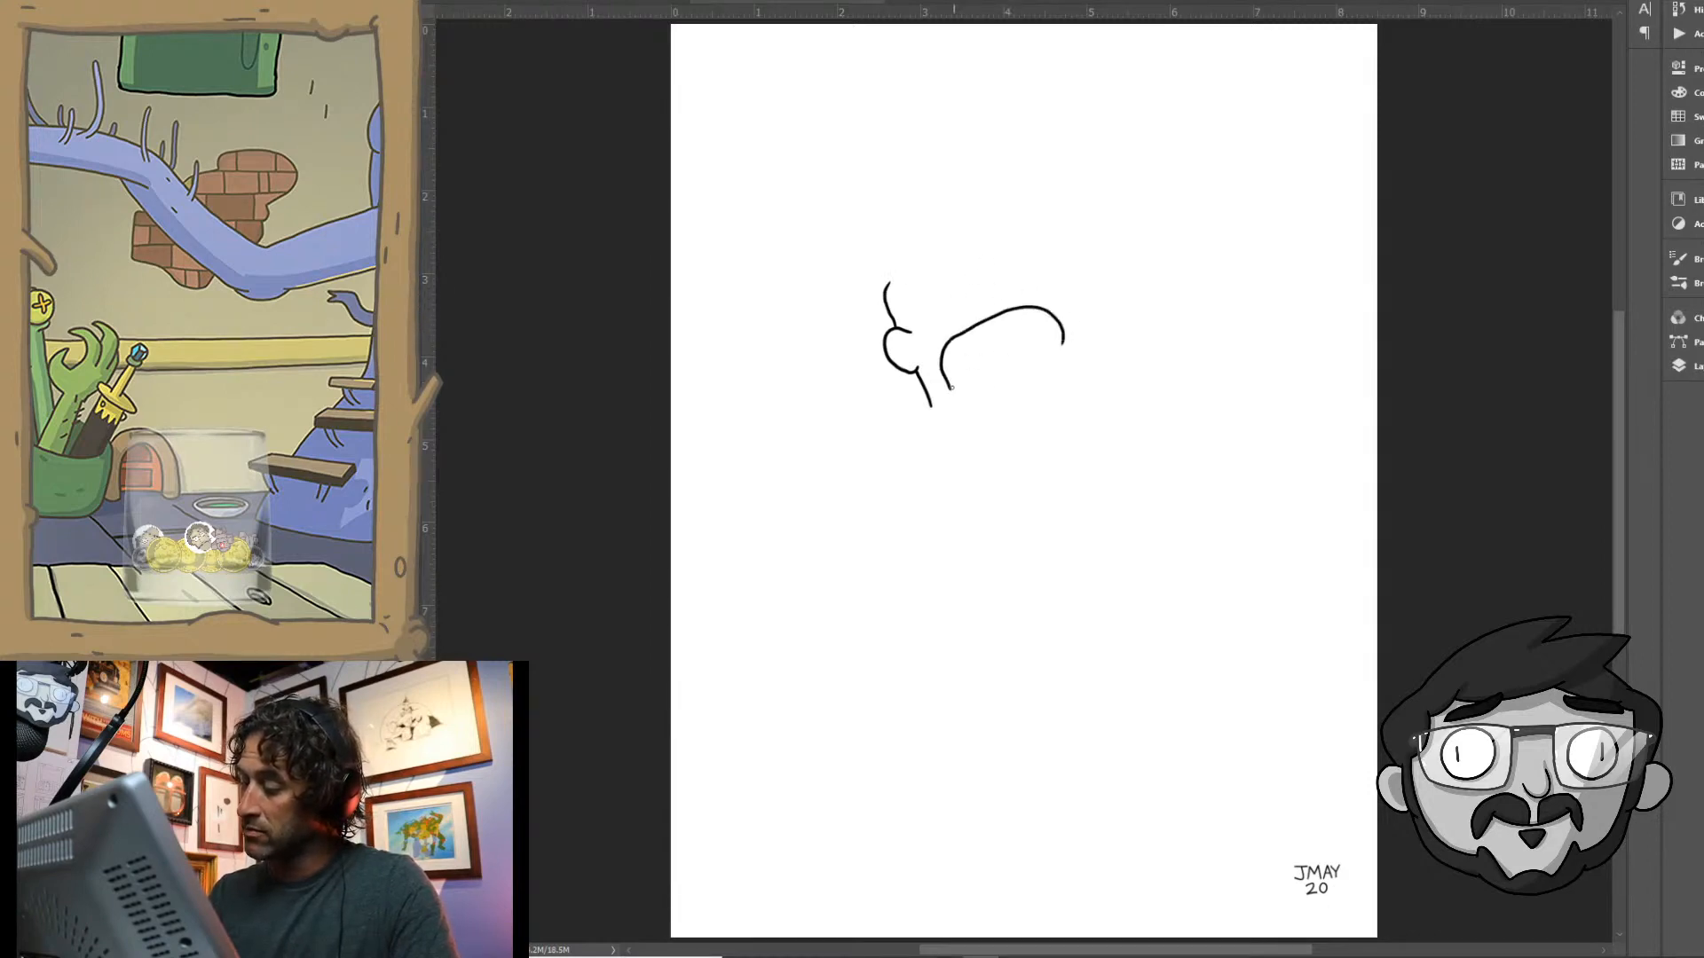
pyautogui.moveTo(951, 388); pyautogui.dragTo(1064, 347)
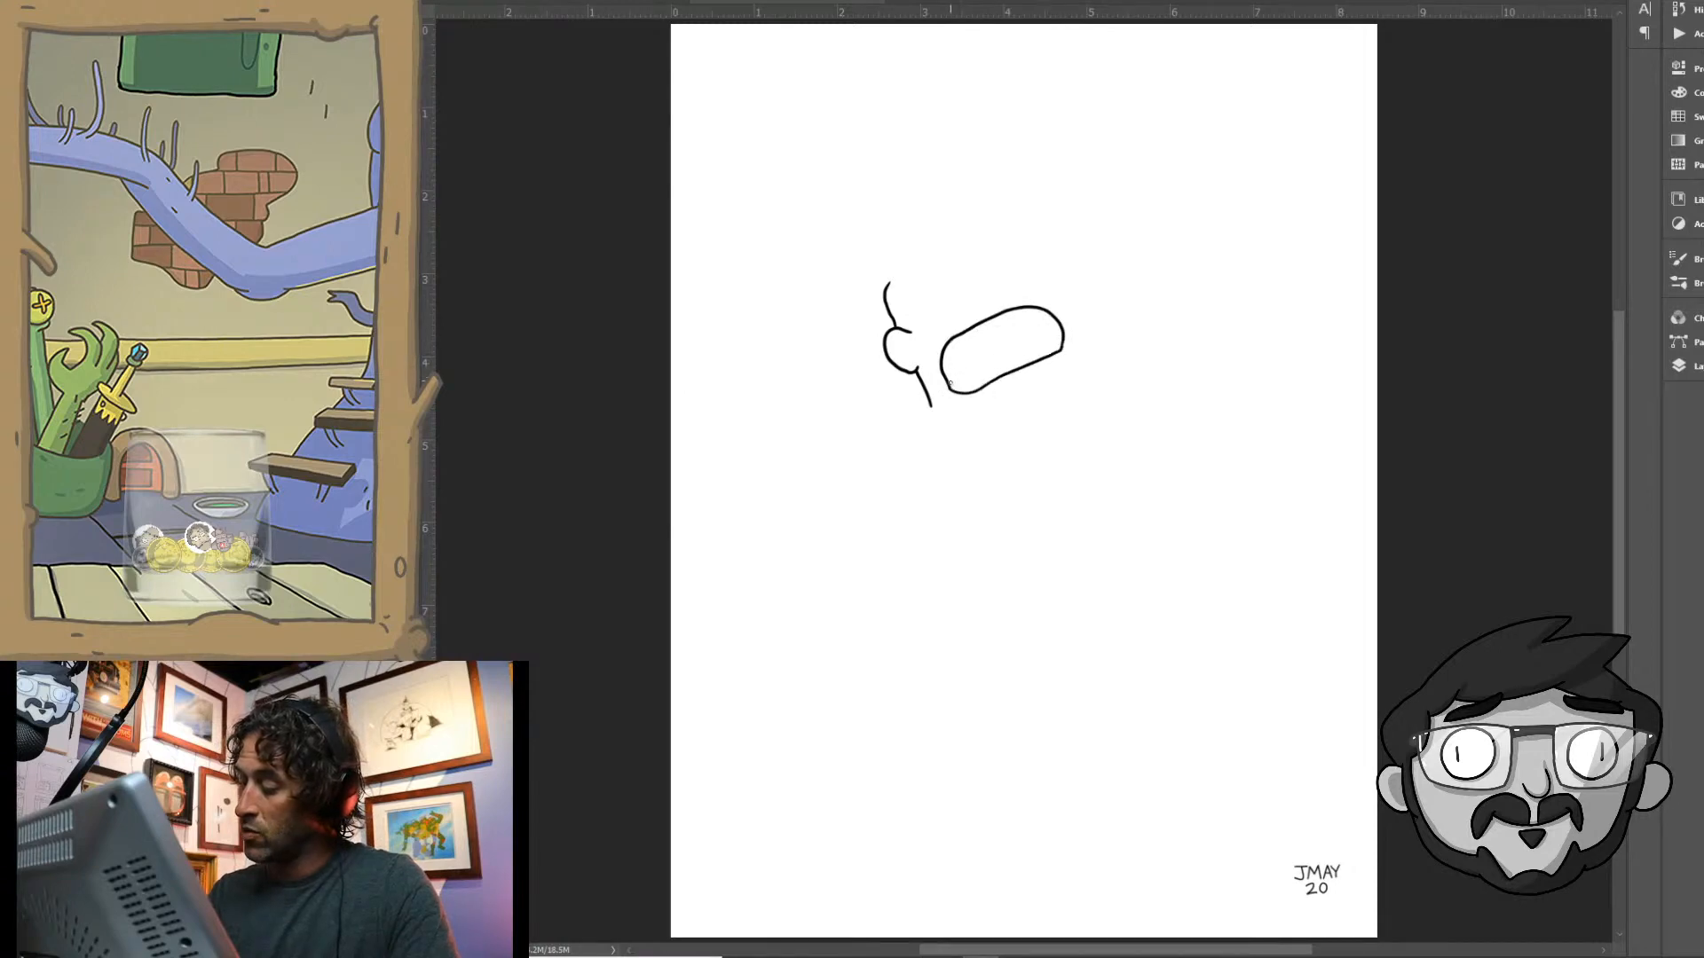
pyautogui.moveTo(946, 379); pyautogui.dragTo(1062, 332)
# - Add closed eyes, a small nose, thick eyebrows and swept-back hair to the face
pyautogui.moveTo(993, 280)
pyautogui.mouseDown()
pyautogui.moveTo(996, 296)
pyautogui.moveTo(944, 284)
pyautogui.moveTo(1027, 259)
pyautogui.mouseUp()
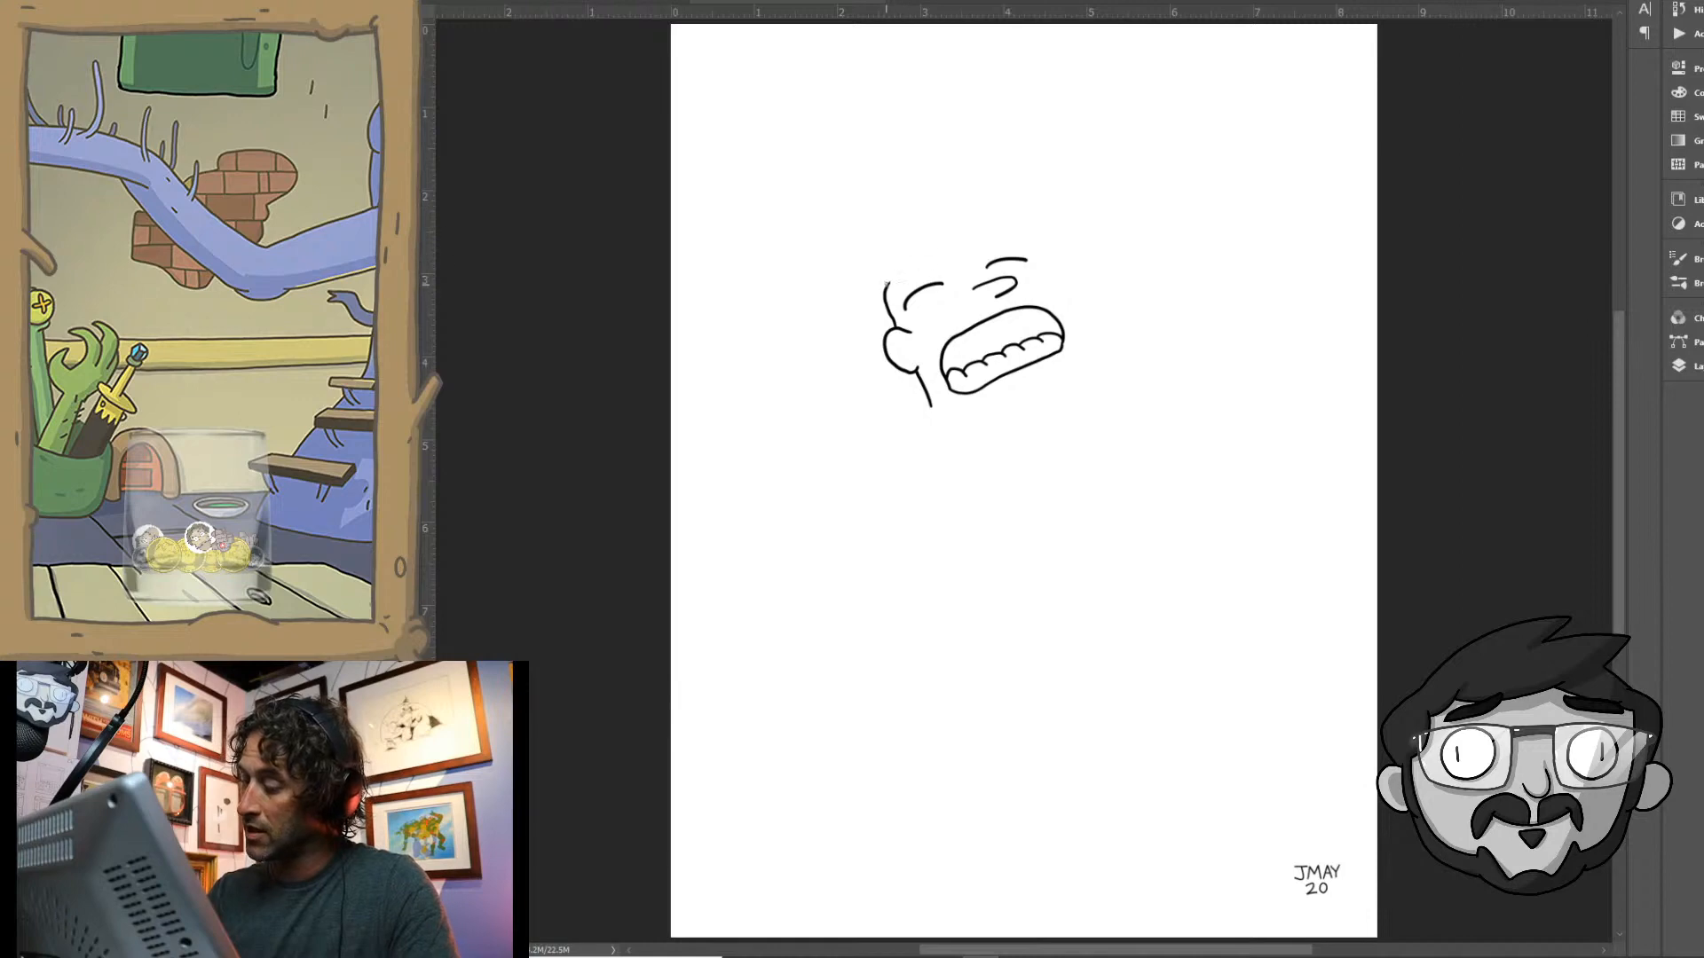
pyautogui.moveTo(891, 280)
pyautogui.mouseDown()
pyautogui.moveTo(923, 261)
pyautogui.moveTo(898, 284)
pyautogui.moveTo(932, 264)
pyautogui.moveTo(896, 293)
pyautogui.moveTo(1014, 231)
pyautogui.moveTo(1035, 238)
pyautogui.moveTo(986, 253)
pyautogui.moveTo(1037, 239)
pyautogui.mouseUp()
pyautogui.moveTo(890, 273)
pyautogui.mouseDown()
pyautogui.moveTo(843, 247)
pyautogui.moveTo(857, 217)
pyautogui.moveTo(948, 200)
pyautogui.moveTo(1008, 214)
pyautogui.mouseUp()
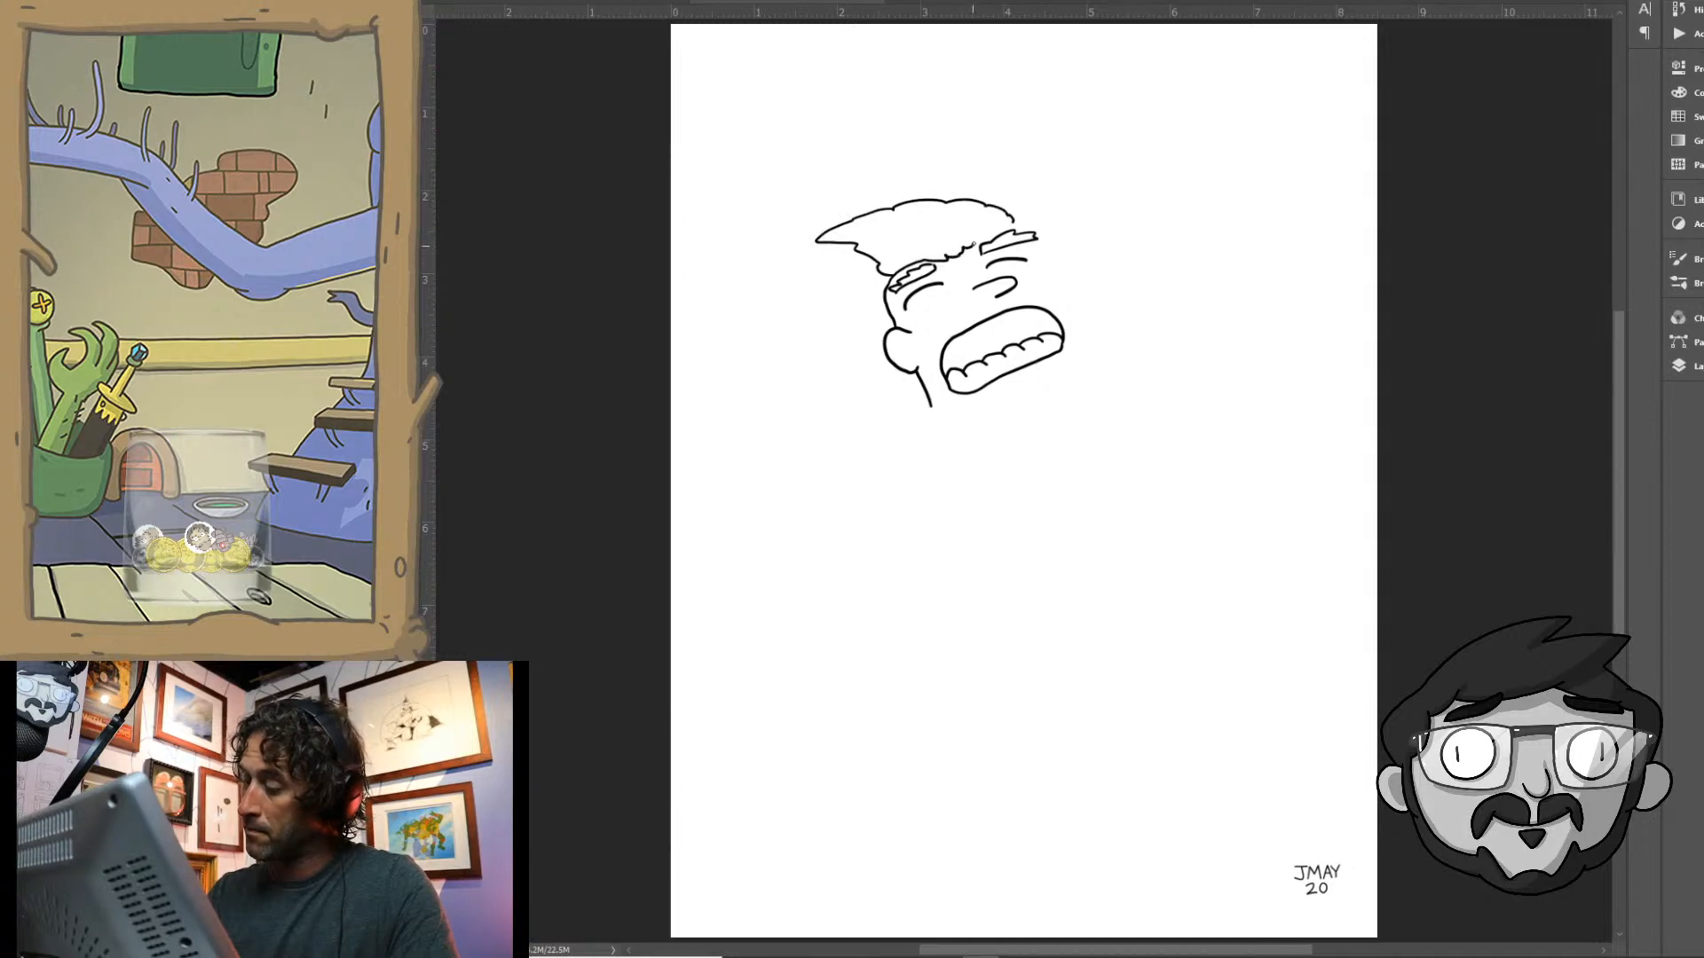
# - Draw the far side of the face, the rounded chin and the jawline to close the head outline
pyautogui.moveTo(1012, 219); pyautogui.dragTo(1099, 359)
pyautogui.moveTo(1001, 404); pyautogui.dragTo(1056, 373)
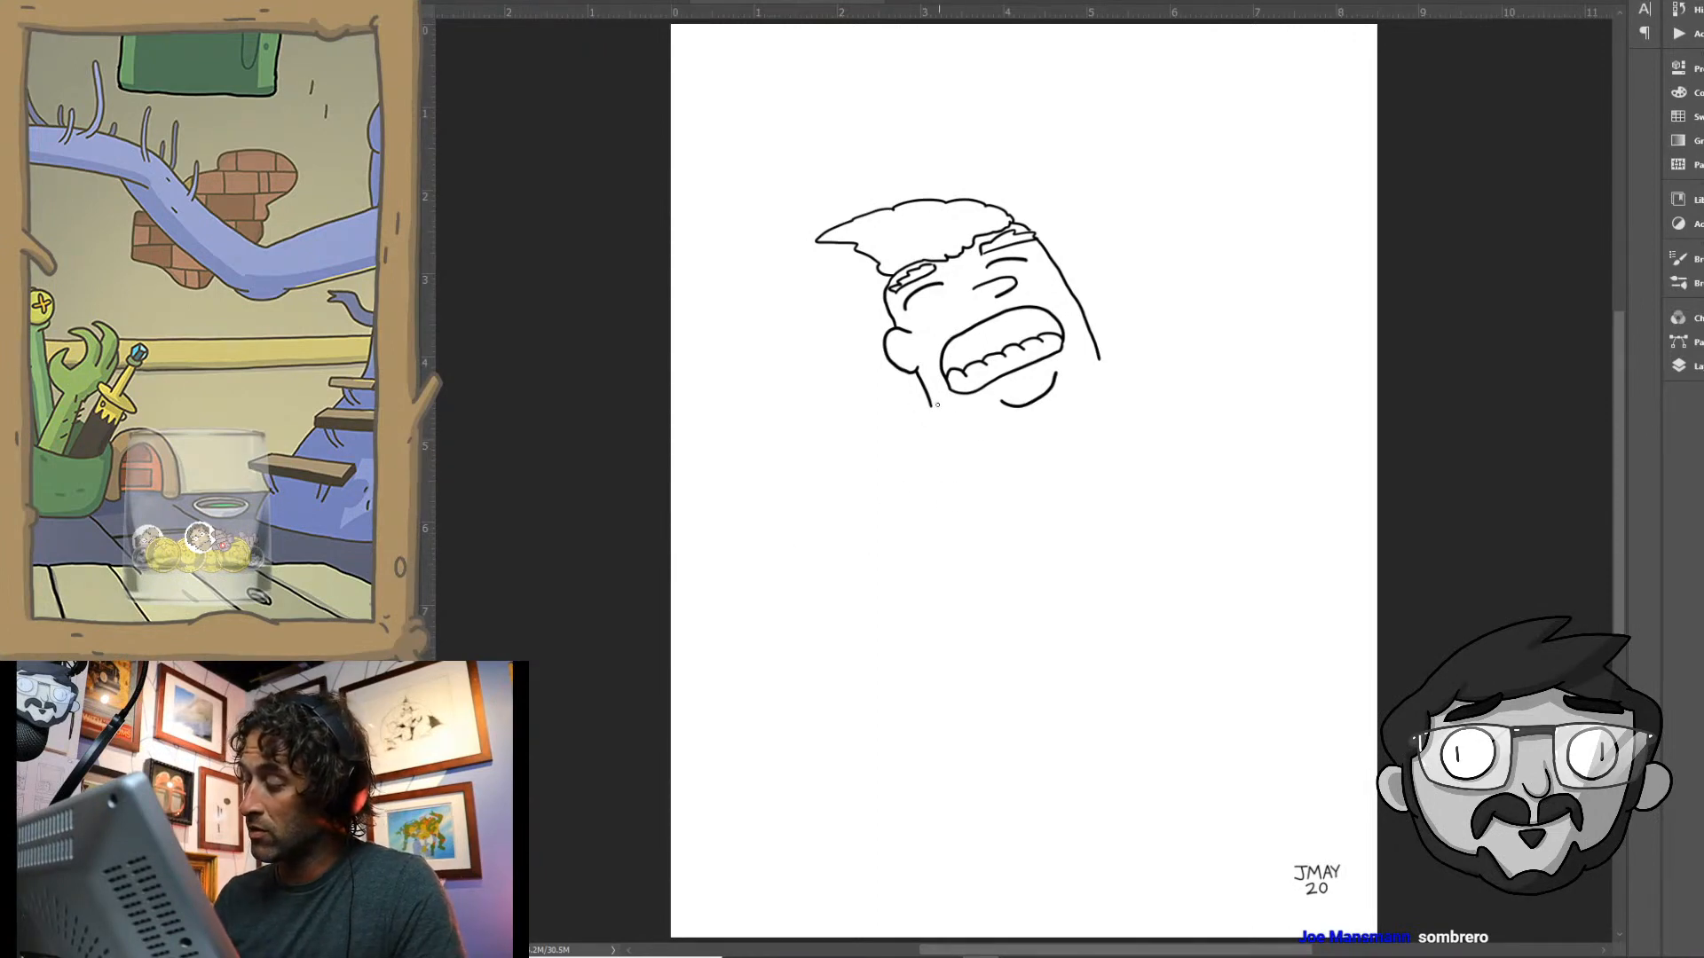
pyautogui.moveTo(939, 408)
pyautogui.mouseDown()
pyautogui.moveTo(996, 406)
pyautogui.moveTo(1101, 355)
pyautogui.mouseUp()
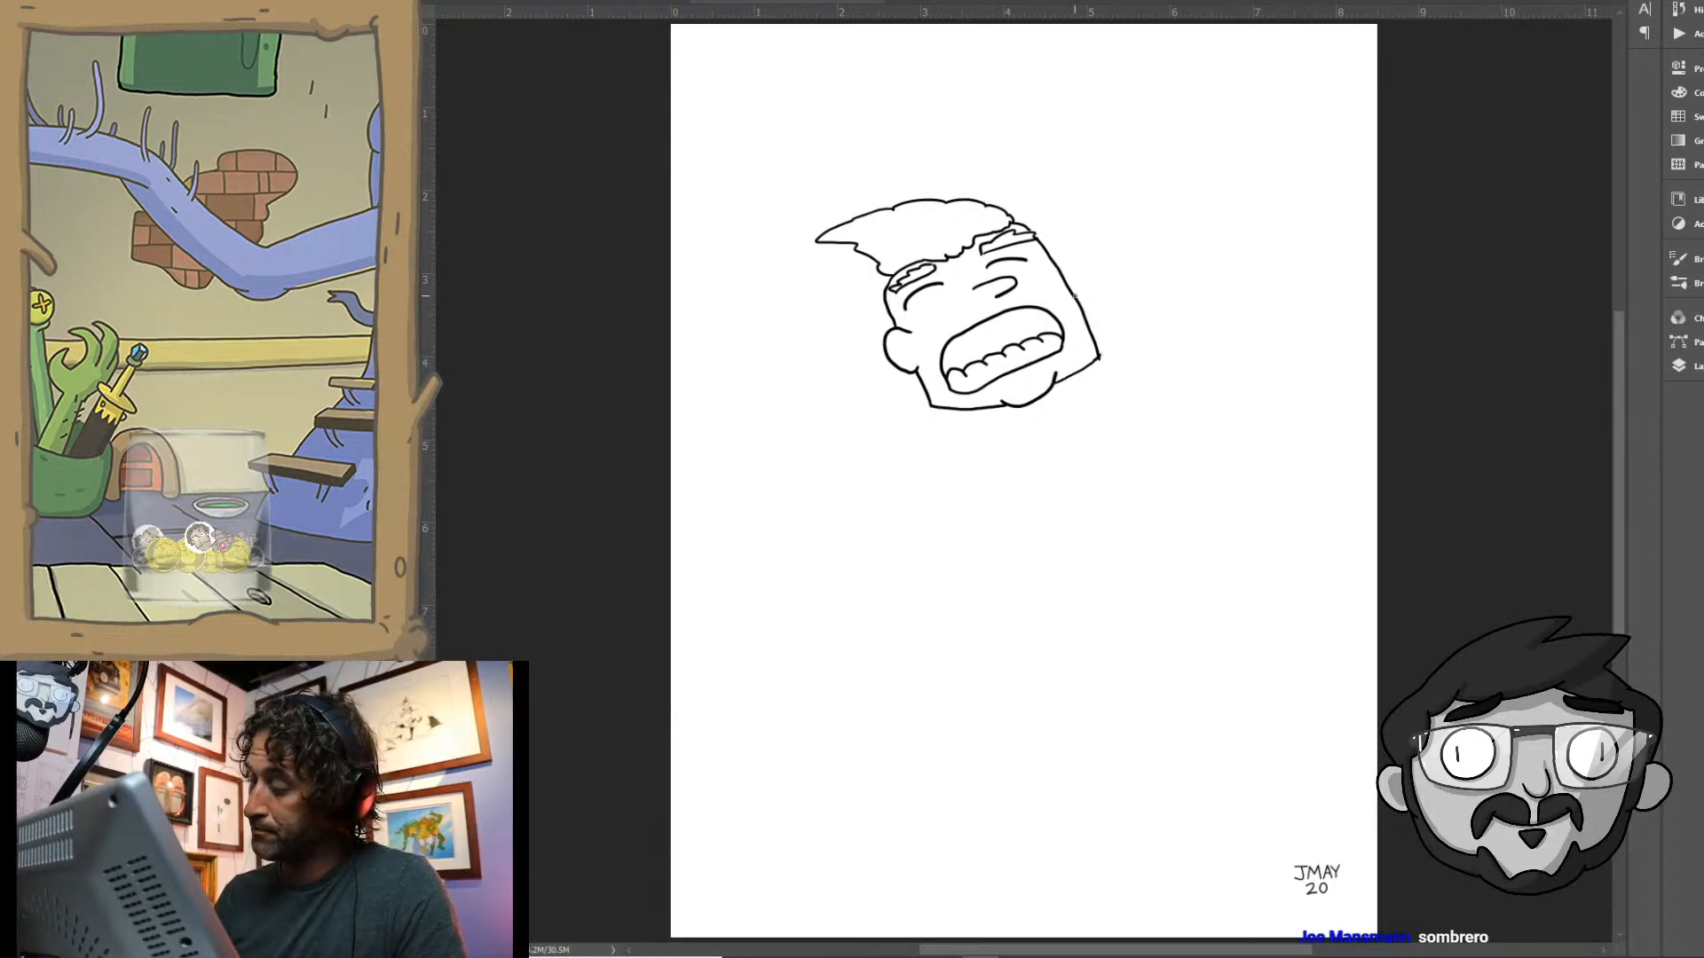
# - Draw a cylindrical tube extending up from the far side of the face, with an elliptical open end
pyautogui.moveTo(1074, 296); pyautogui.dragTo(1233, 233)
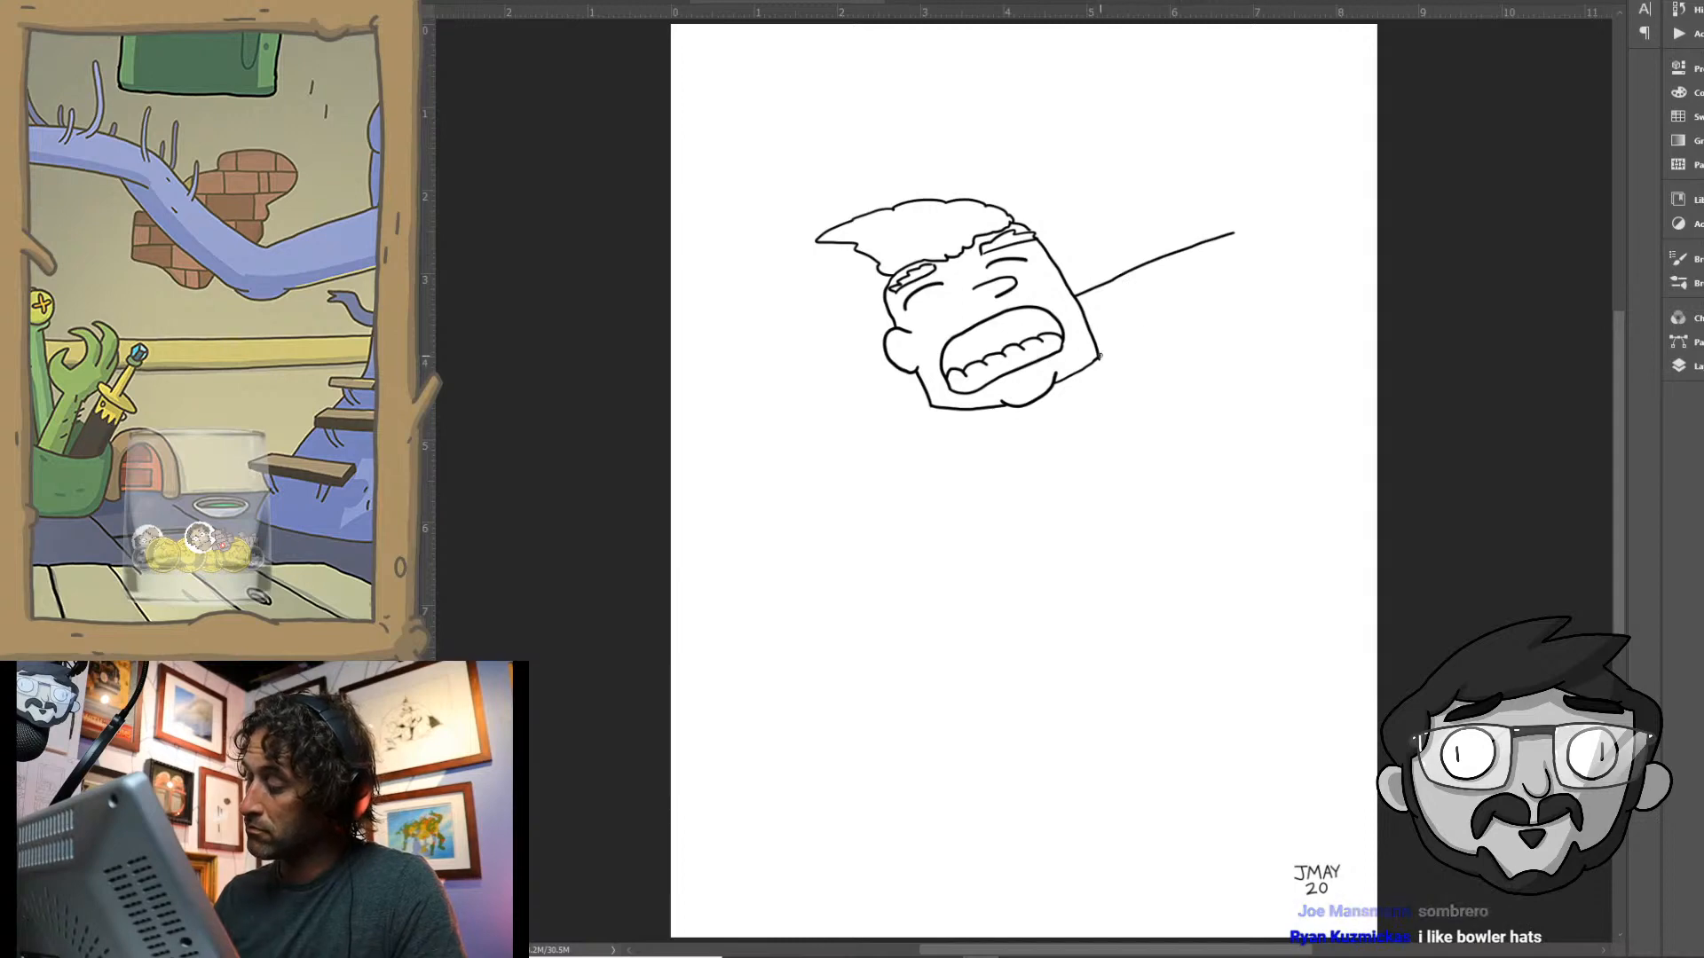
pyautogui.moveTo(1100, 356); pyautogui.dragTo(1248, 310)
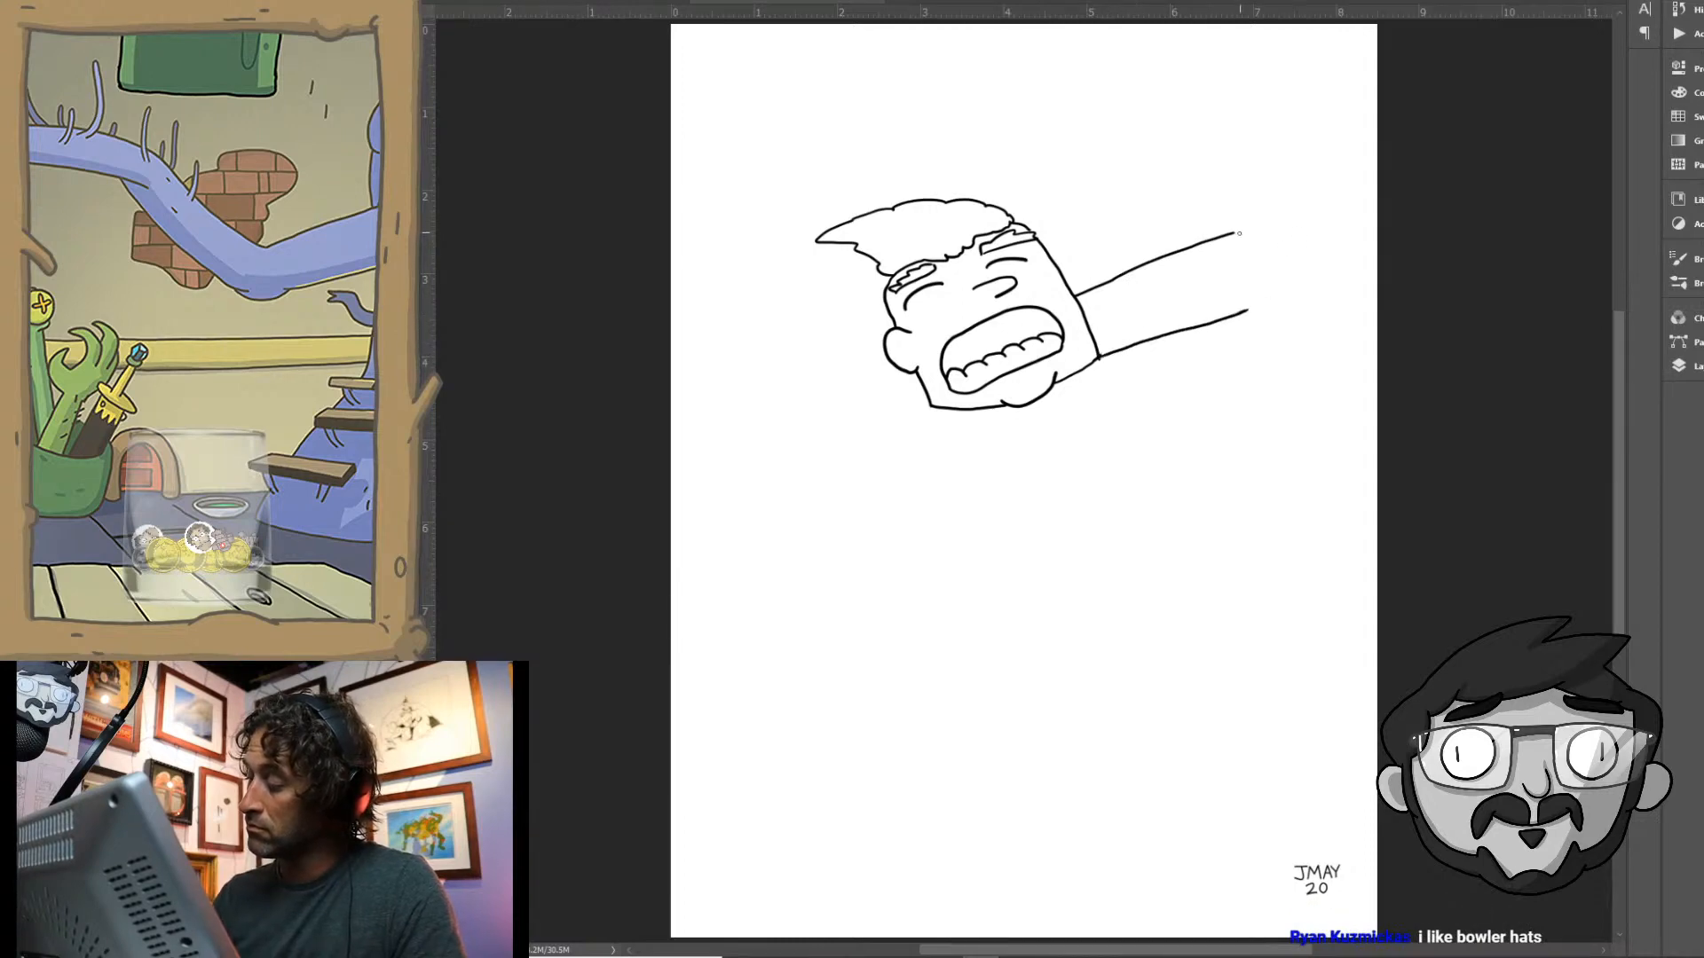
pyautogui.moveTo(1225, 235)
pyautogui.mouseDown()
pyautogui.moveTo(1210, 268)
pyautogui.moveTo(1242, 309)
pyautogui.moveTo(1263, 273)
pyautogui.moveTo(1220, 234)
pyautogui.mouseUp()
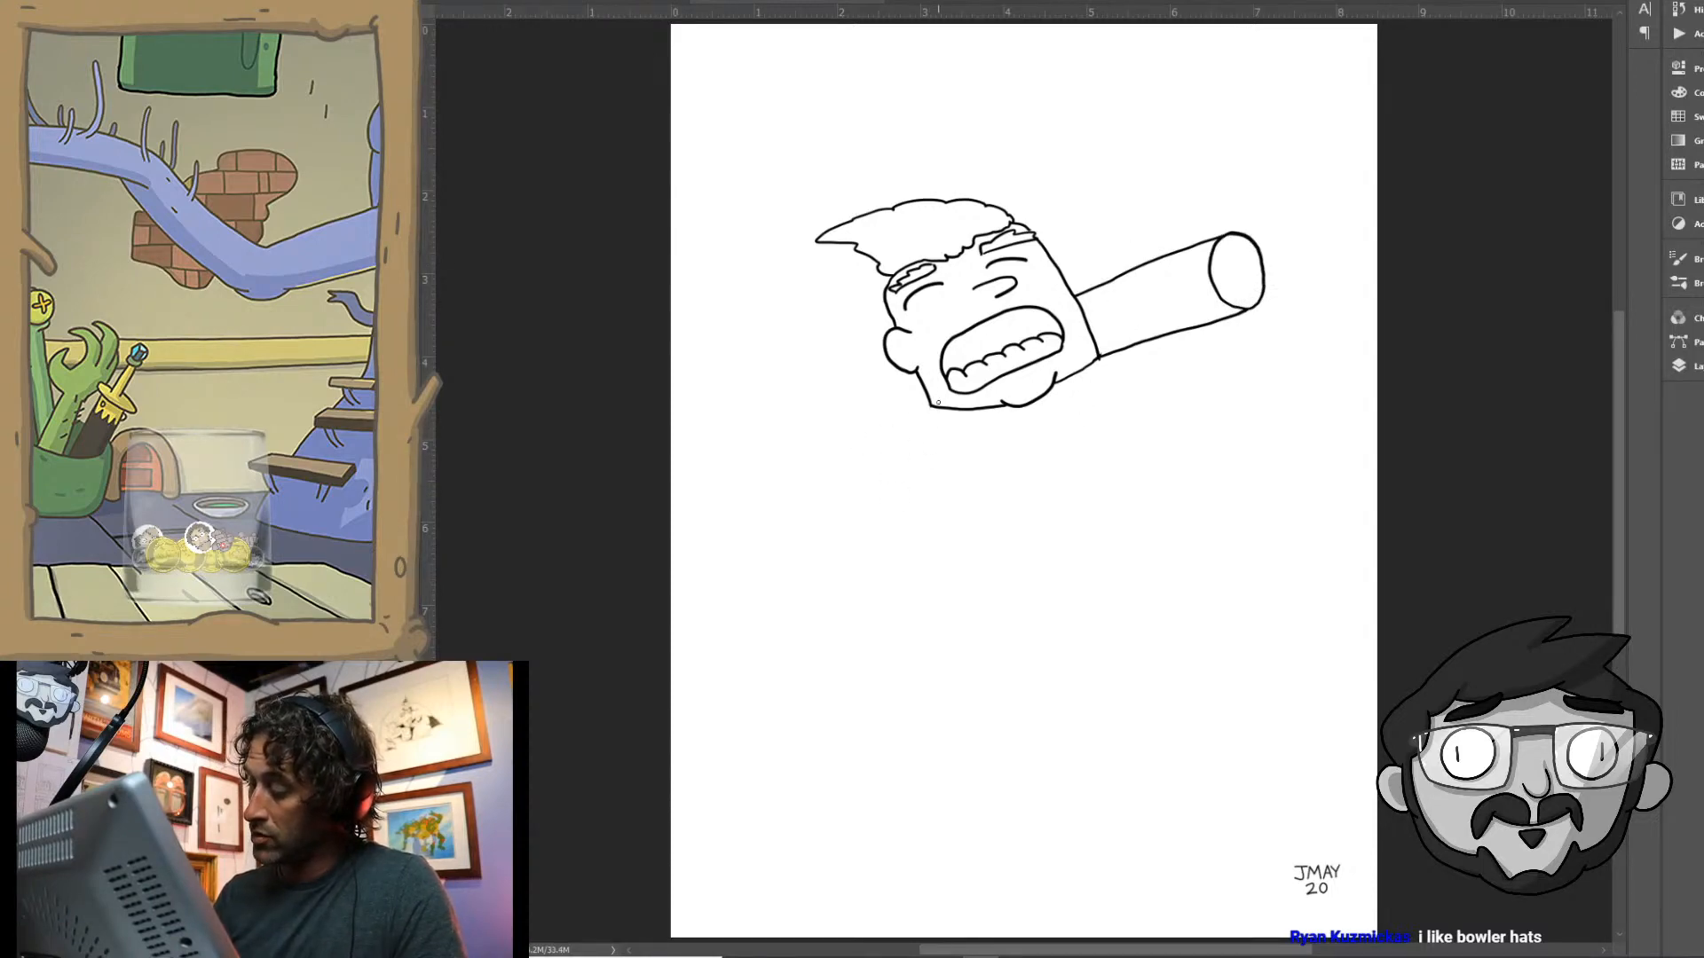
# - Draw the near arm bent beneath the chin, with its forearm rising towards the tube
pyautogui.moveTo(929, 407)
pyautogui.mouseDown()
pyautogui.moveTo(890, 473)
pyautogui.moveTo(892, 530)
pyautogui.moveTo(918, 539)
pyautogui.mouseUp()
pyautogui.hotkey('ctrl', 'z')
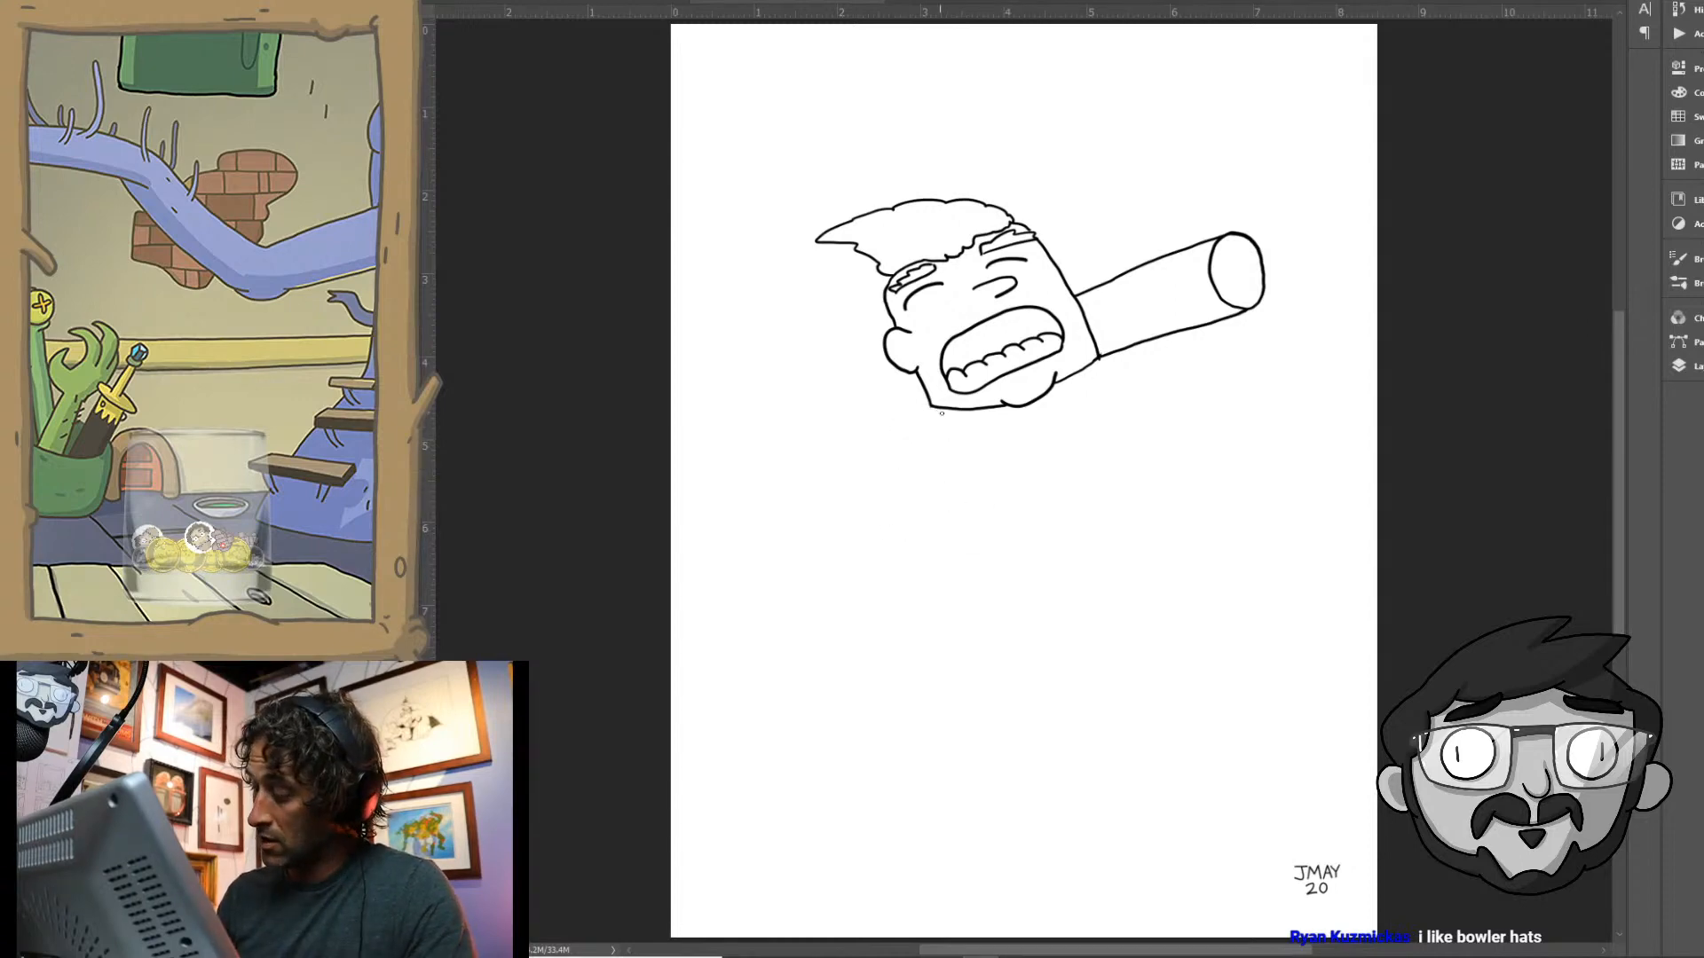
pyautogui.moveTo(948, 419)
pyautogui.mouseDown()
pyautogui.moveTo(925, 406)
pyautogui.moveTo(907, 438)
pyautogui.moveTo(919, 409)
pyautogui.moveTo(903, 464)
pyautogui.moveTo(1105, 488)
pyautogui.moveTo(1154, 364)
pyautogui.mouseUp()
pyautogui.hotkey('ctrl', 'z')
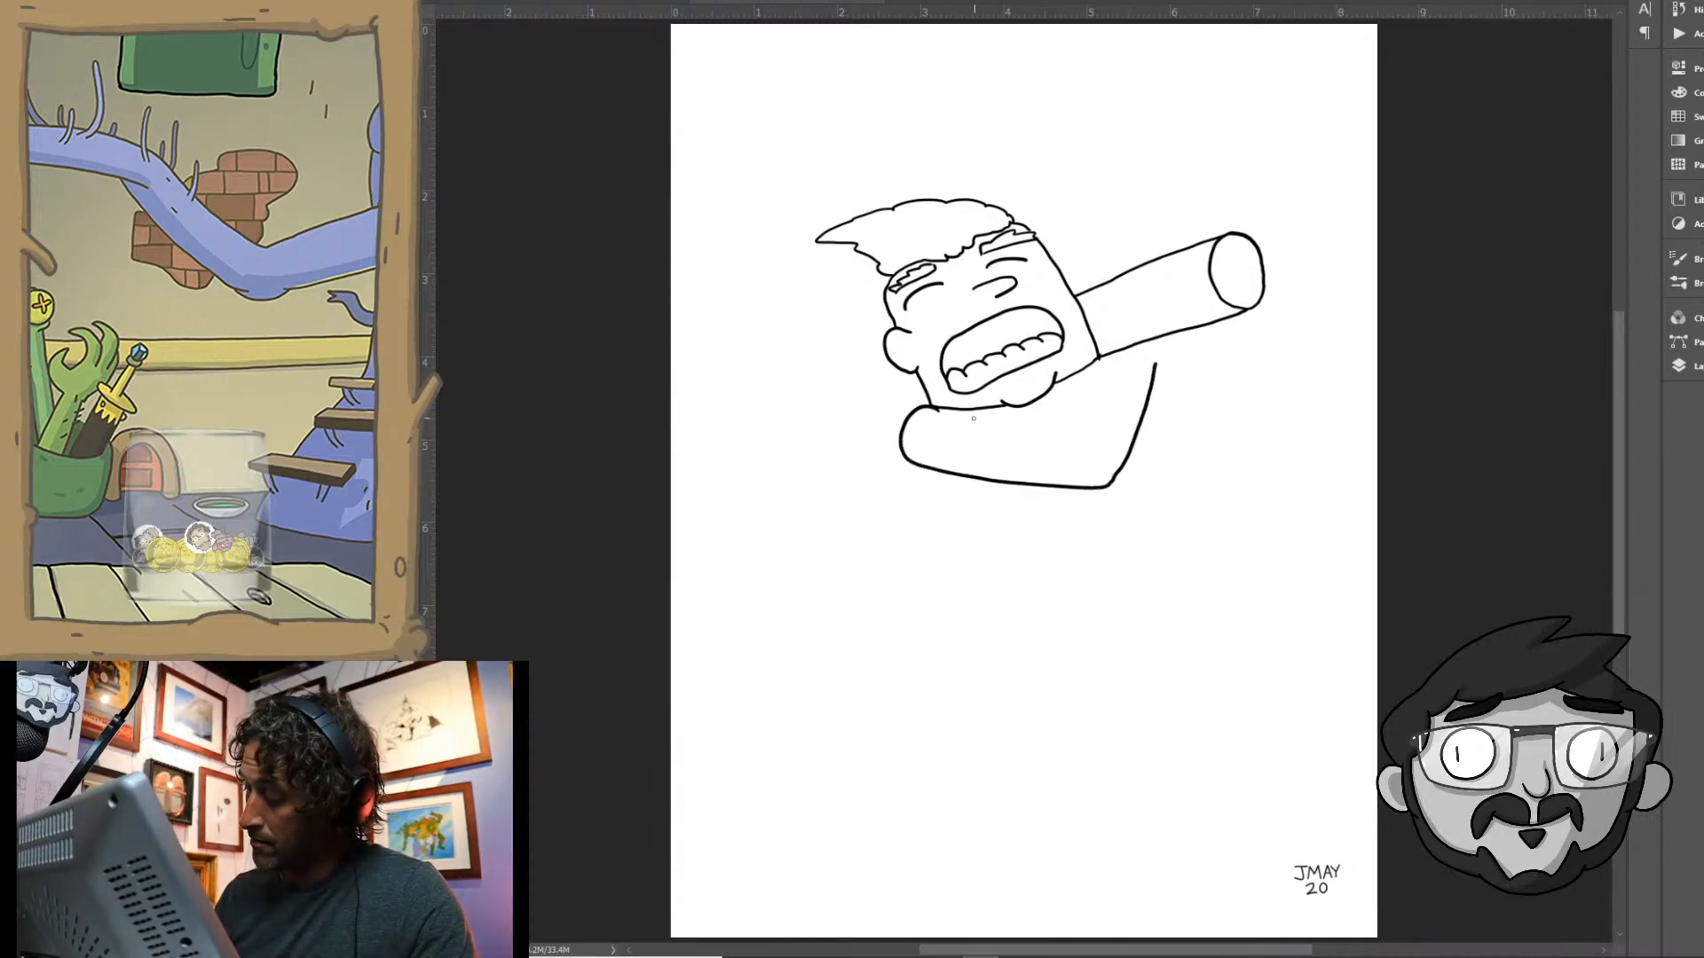
pyautogui.moveTo(974, 418)
pyautogui.mouseDown()
pyautogui.moveTo(1069, 419)
pyautogui.moveTo(1096, 359)
pyautogui.mouseUp()
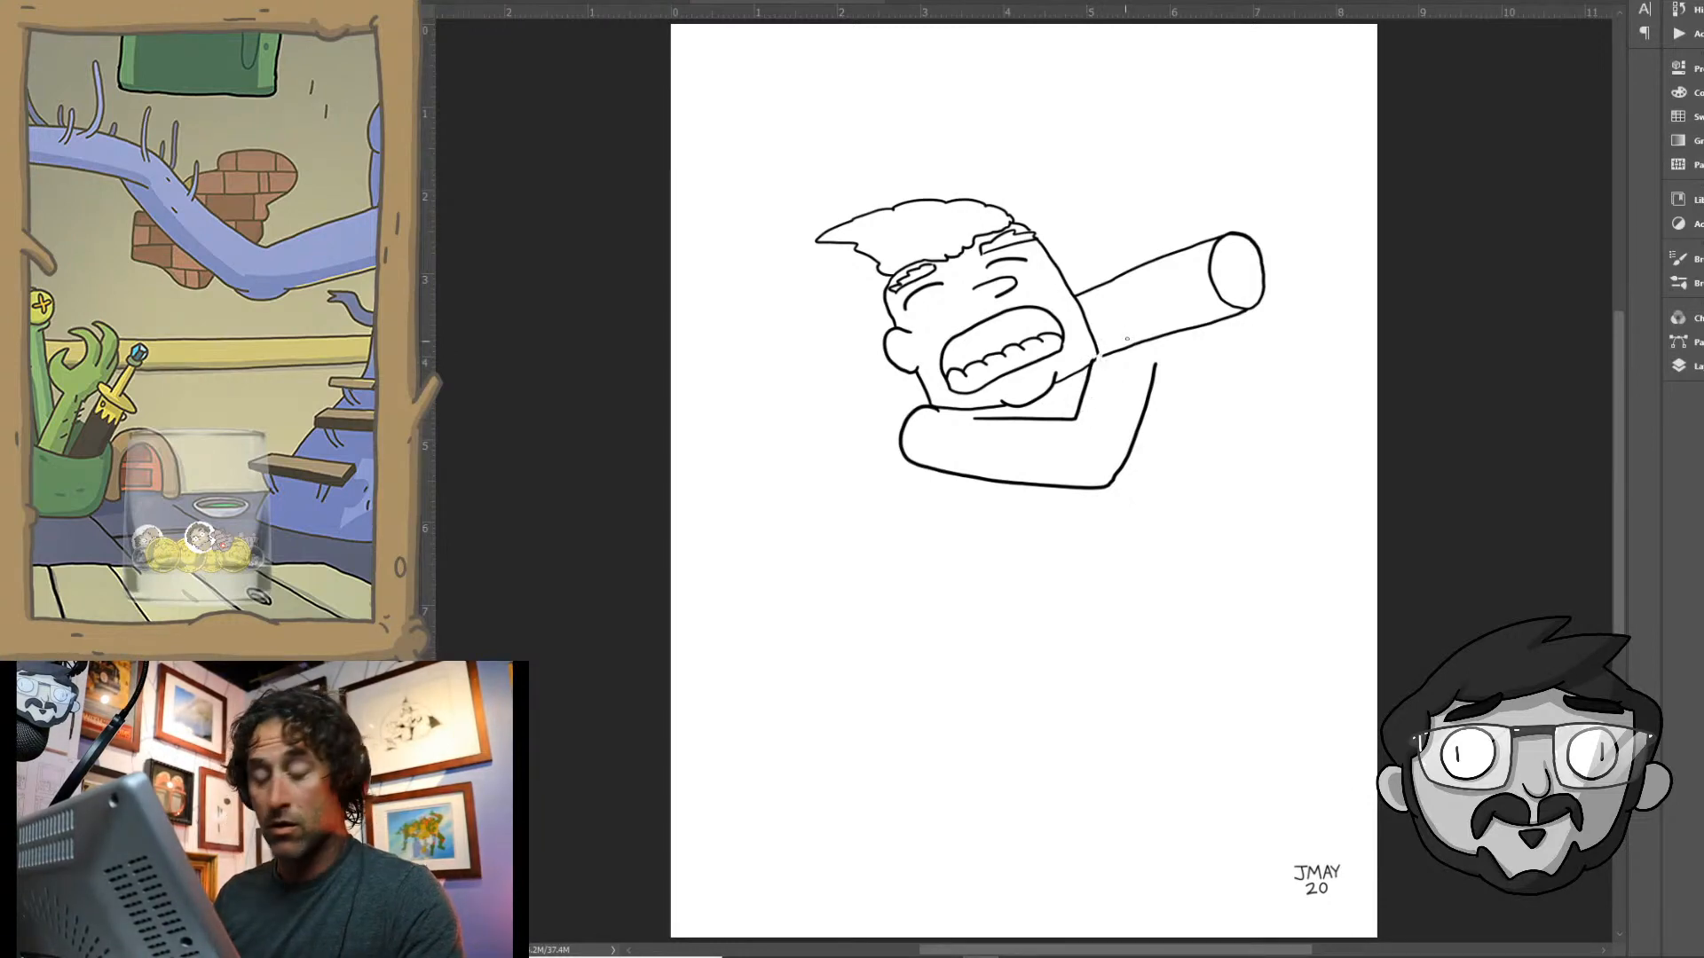
# - Erase the tube lines behind the near wrist and draw a cuff and a hand with fingers gripping the tube
pyautogui.moveTo(1098, 355); pyautogui.dragTo(1160, 337)
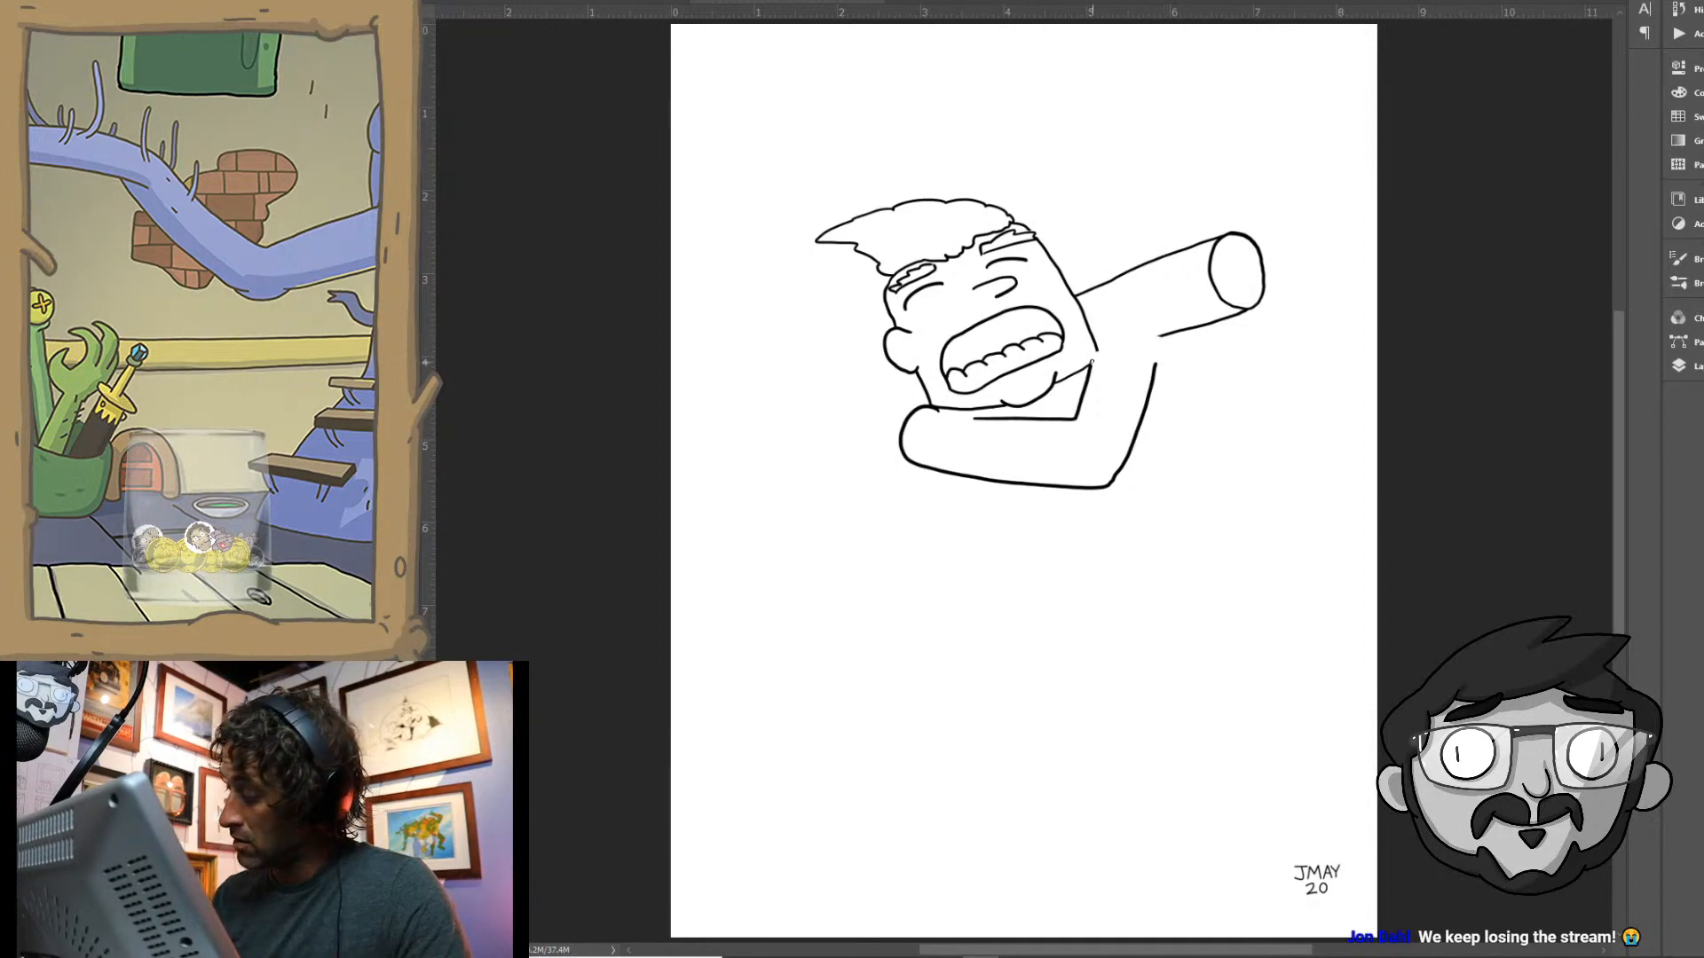
pyautogui.moveTo(1099, 355)
pyautogui.mouseDown()
pyautogui.moveTo(1152, 358)
pyautogui.moveTo(1098, 331)
pyautogui.moveTo(1113, 282)
pyautogui.moveTo(1092, 270)
pyautogui.moveTo(1117, 286)
pyautogui.moveTo(1146, 259)
pyautogui.mouseUp()
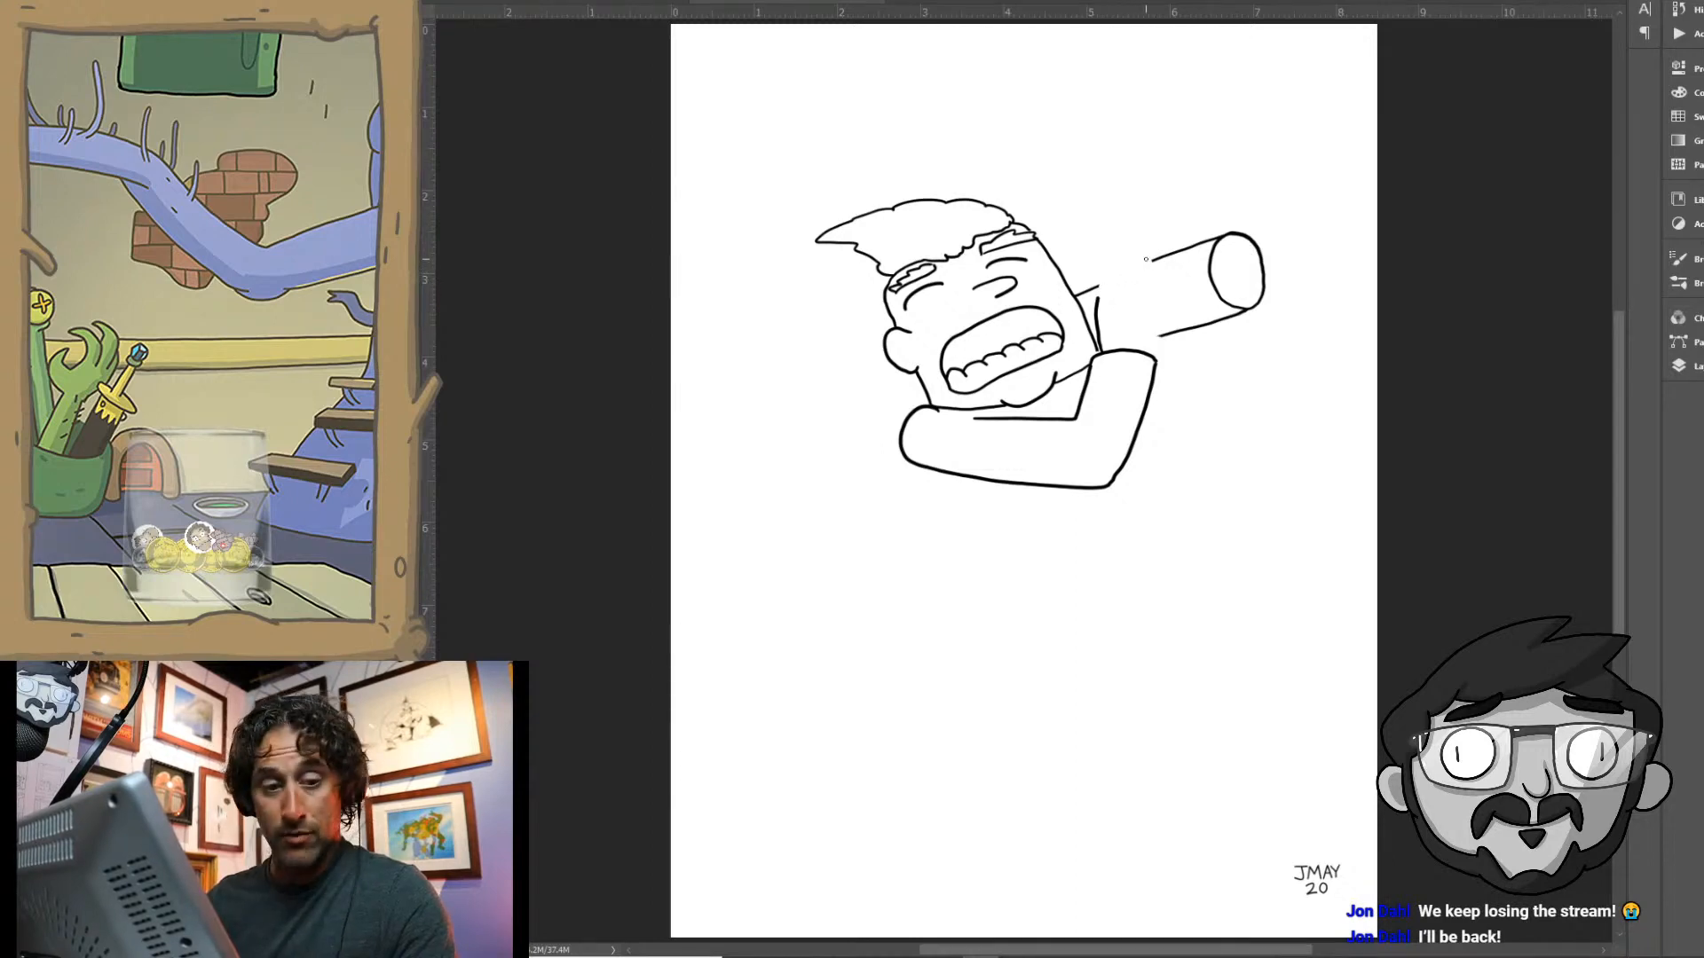
pyautogui.moveTo(1153, 350)
pyautogui.mouseDown()
pyautogui.moveTo(1155, 272)
pyautogui.moveTo(1137, 329)
pyautogui.moveTo(1148, 264)
pyautogui.moveTo(1122, 301)
pyautogui.moveTo(1128, 260)
pyautogui.moveTo(1098, 299)
pyautogui.mouseUp()
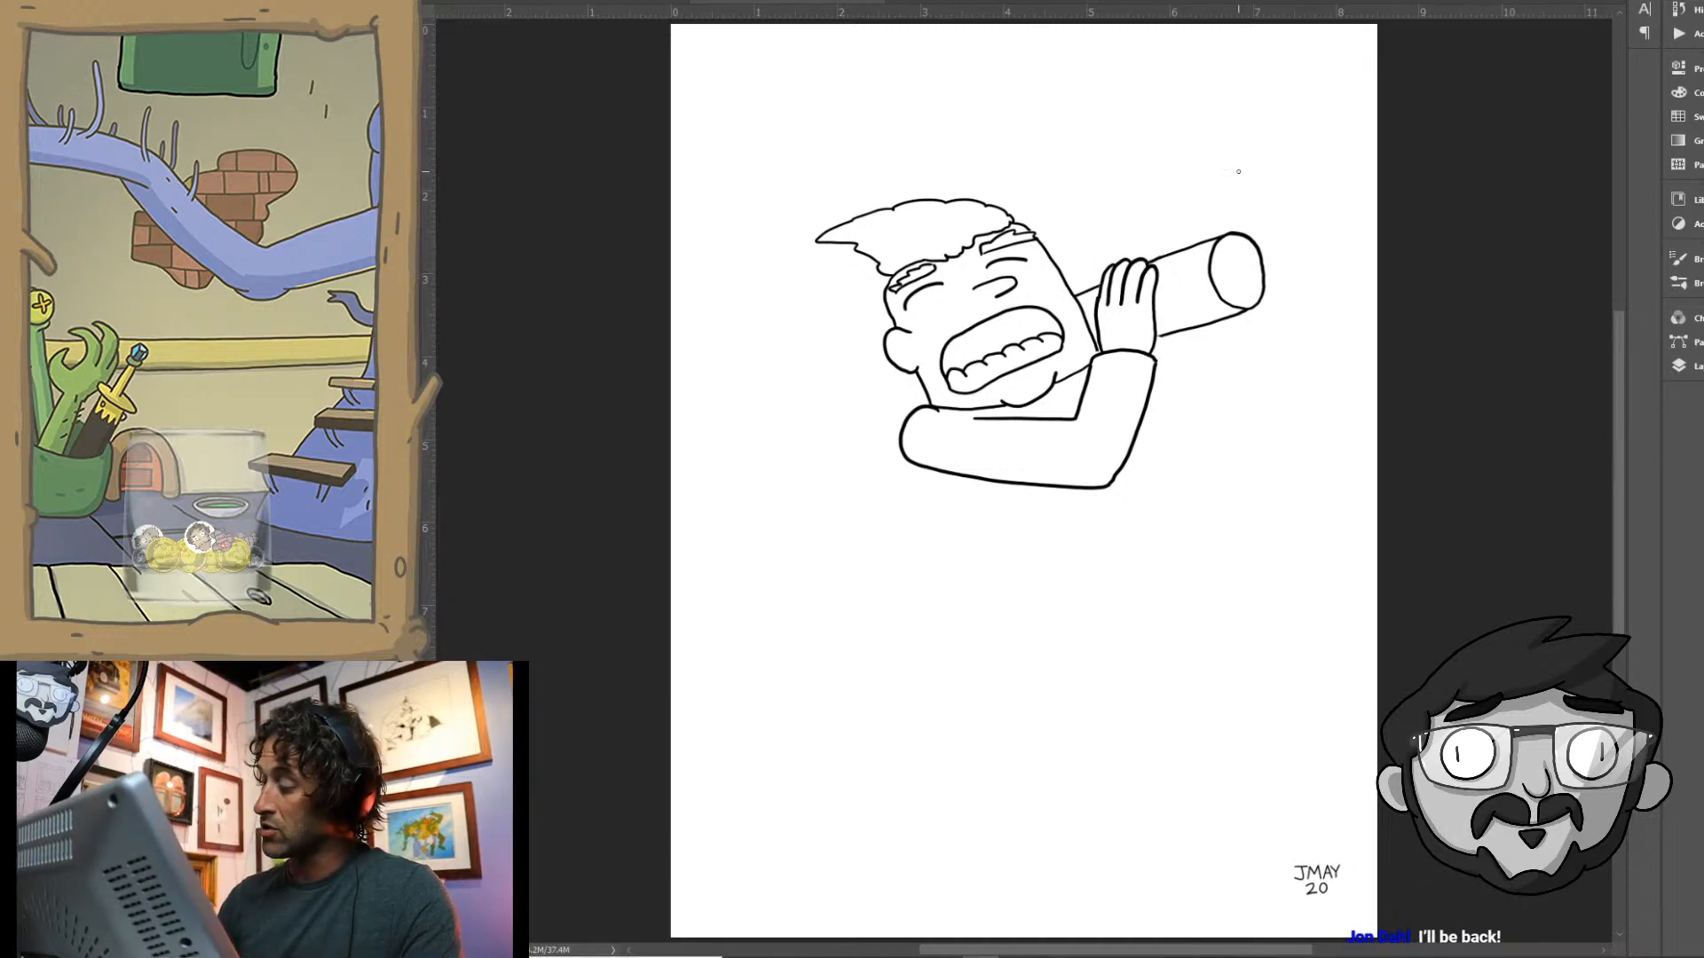
# - Add a curved band around the tube and replace its round end with a jagged, spiky shape
pyautogui.moveTo(1185, 249)
pyautogui.mouseDown()
pyautogui.moveTo(1172, 289)
pyautogui.moveTo(1205, 328)
pyautogui.mouseUp()
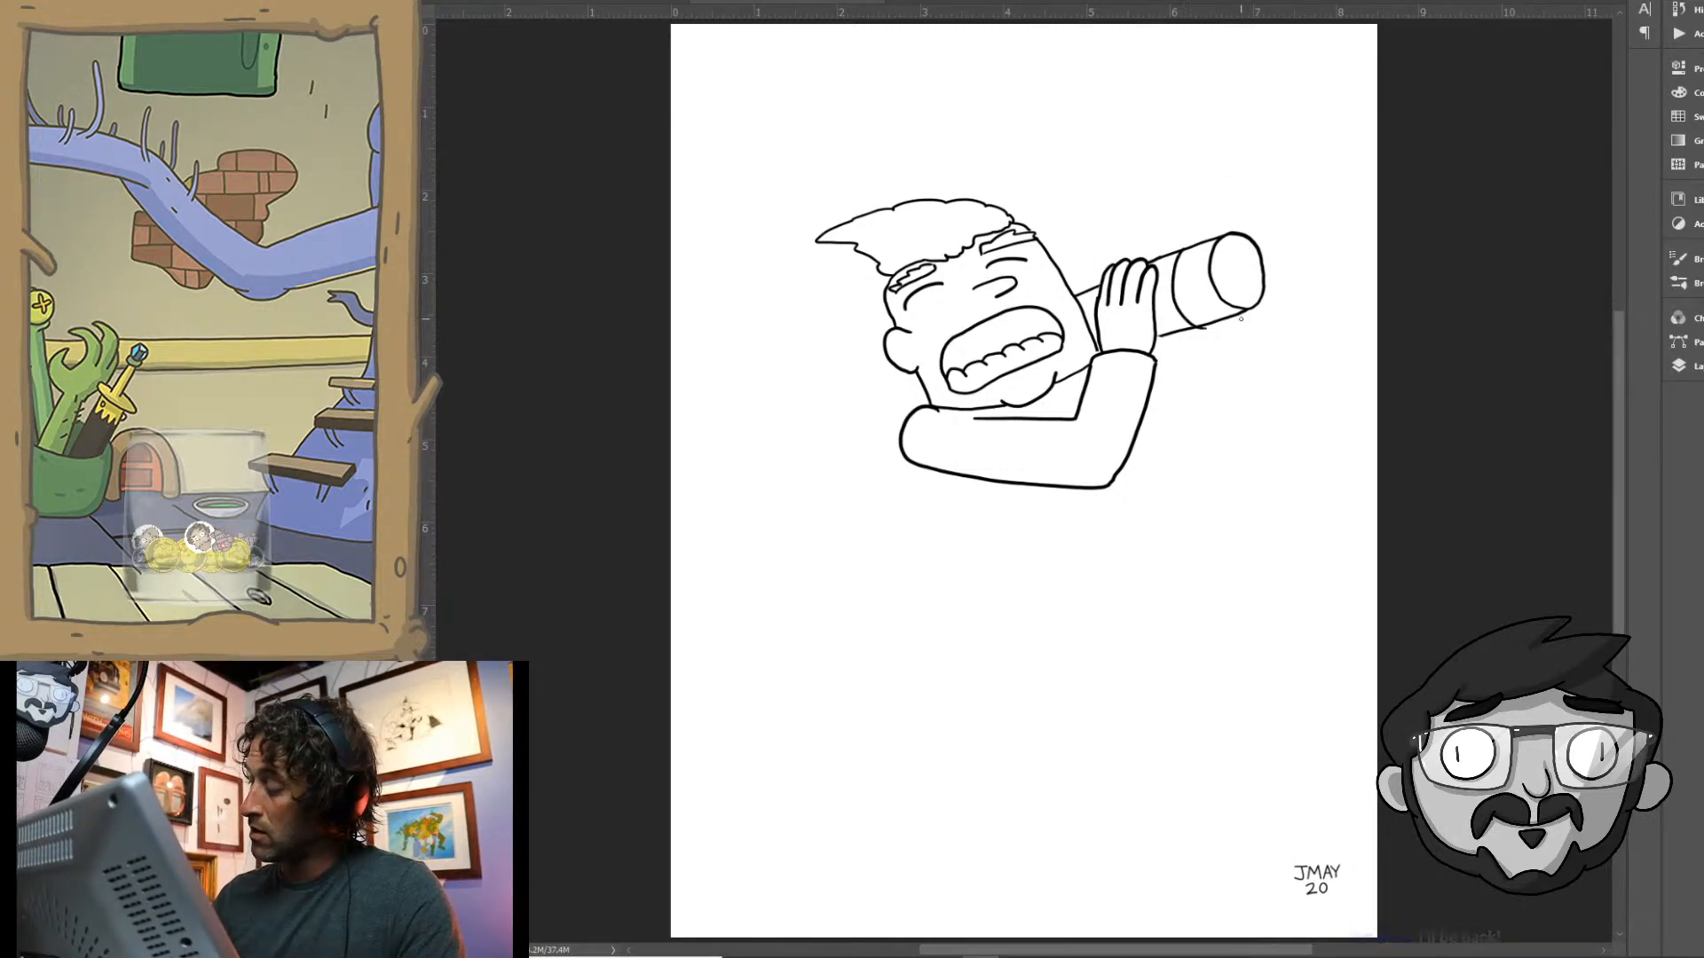
pyautogui.moveTo(1240, 243); pyautogui.dragTo(1270, 301)
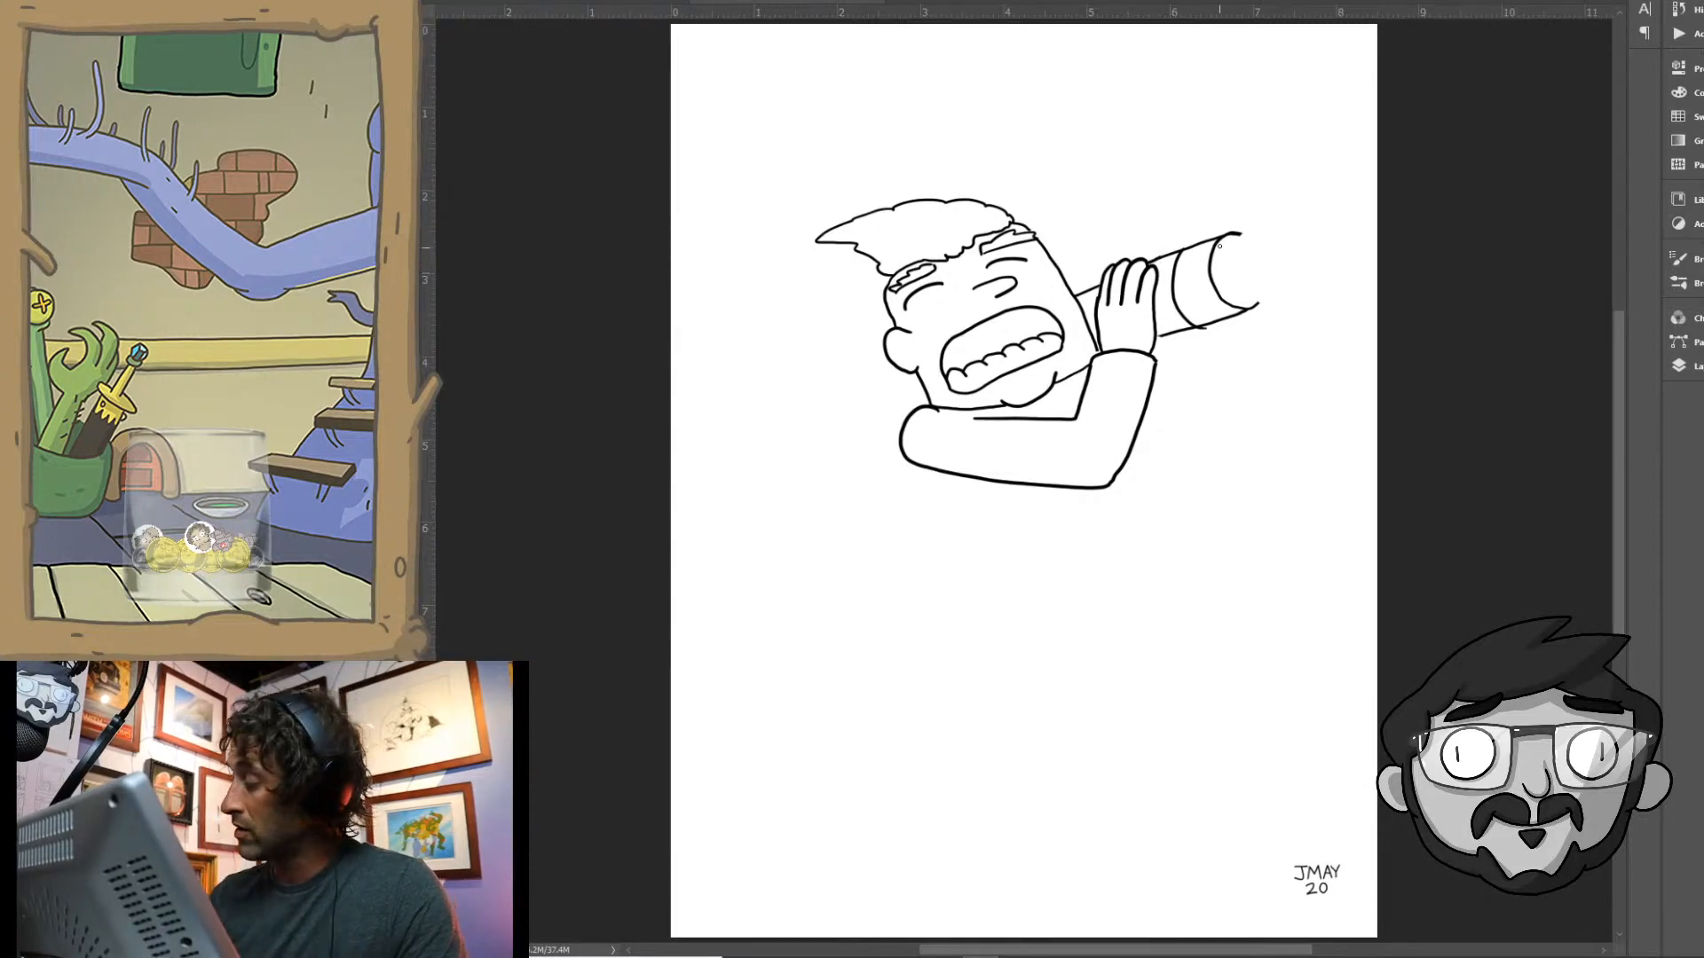
pyautogui.moveTo(1214, 240)
pyautogui.mouseDown()
pyautogui.moveTo(1326, 213)
pyautogui.moveTo(1283, 254)
pyautogui.moveTo(1345, 253)
pyautogui.moveTo(1280, 282)
pyautogui.moveTo(1319, 289)
pyautogui.moveTo(1233, 307)
pyautogui.mouseUp()
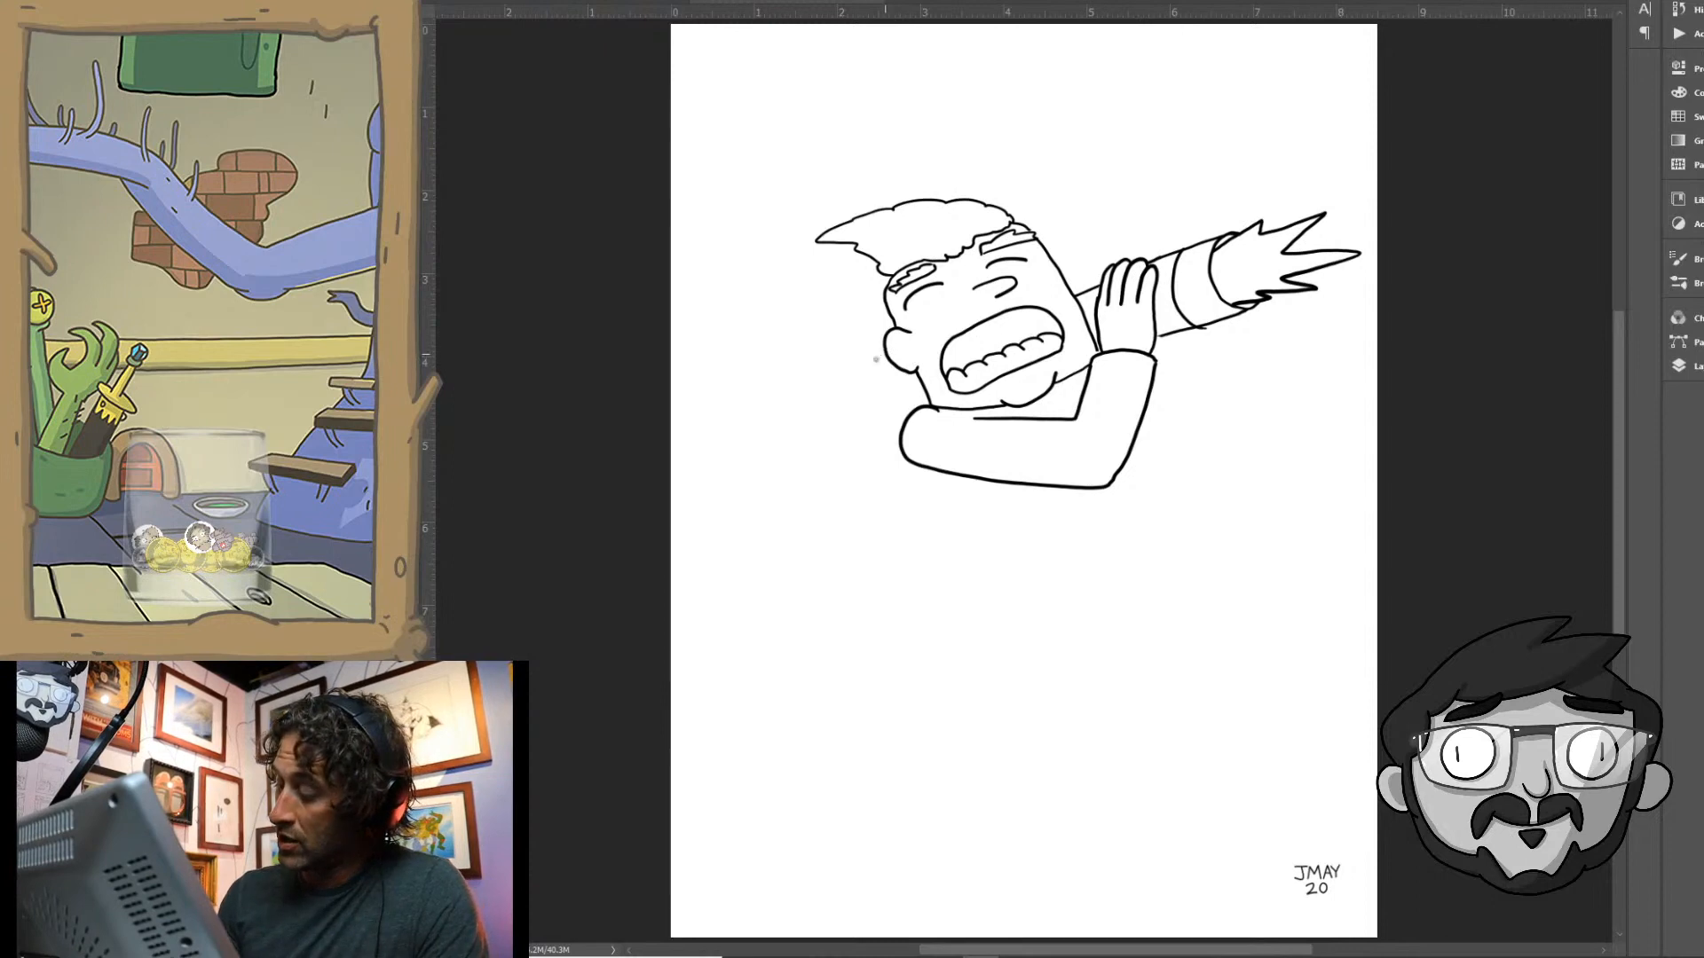
# - Draw a rounded shape behind the ear and both sides of the torso below the near arm
pyautogui.moveTo(885, 352)
pyautogui.mouseDown()
pyautogui.moveTo(872, 383)
pyautogui.moveTo(912, 415)
pyautogui.mouseUp()
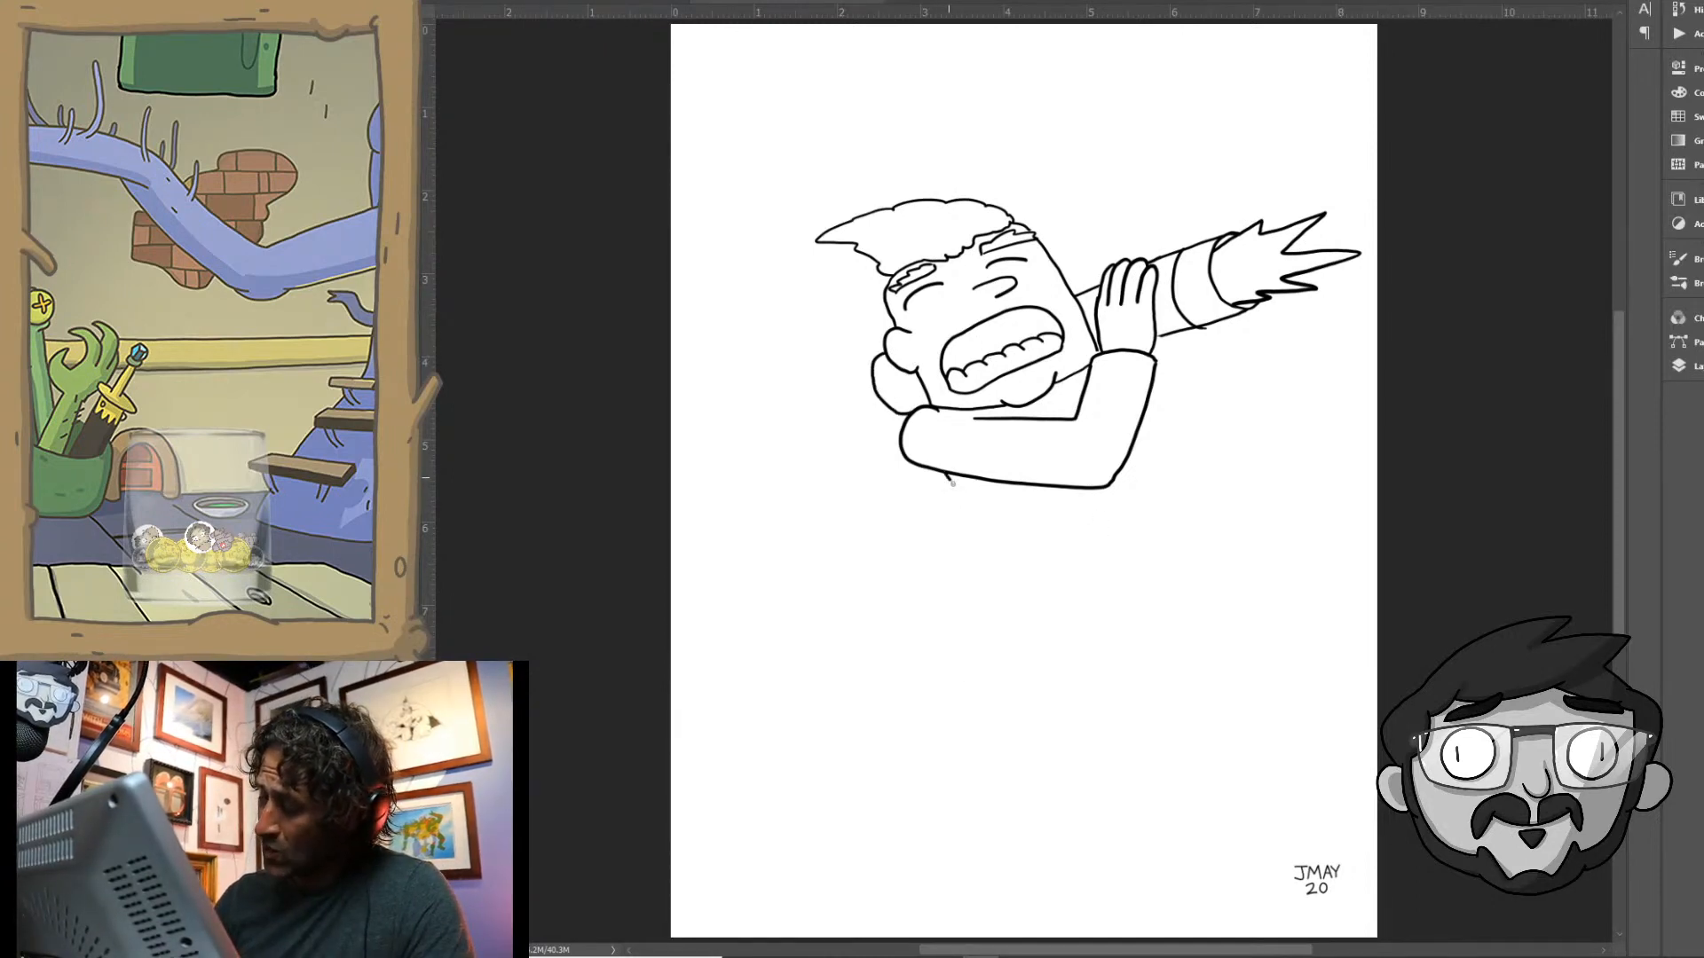
pyautogui.moveTo(945, 475); pyautogui.dragTo(1001, 604)
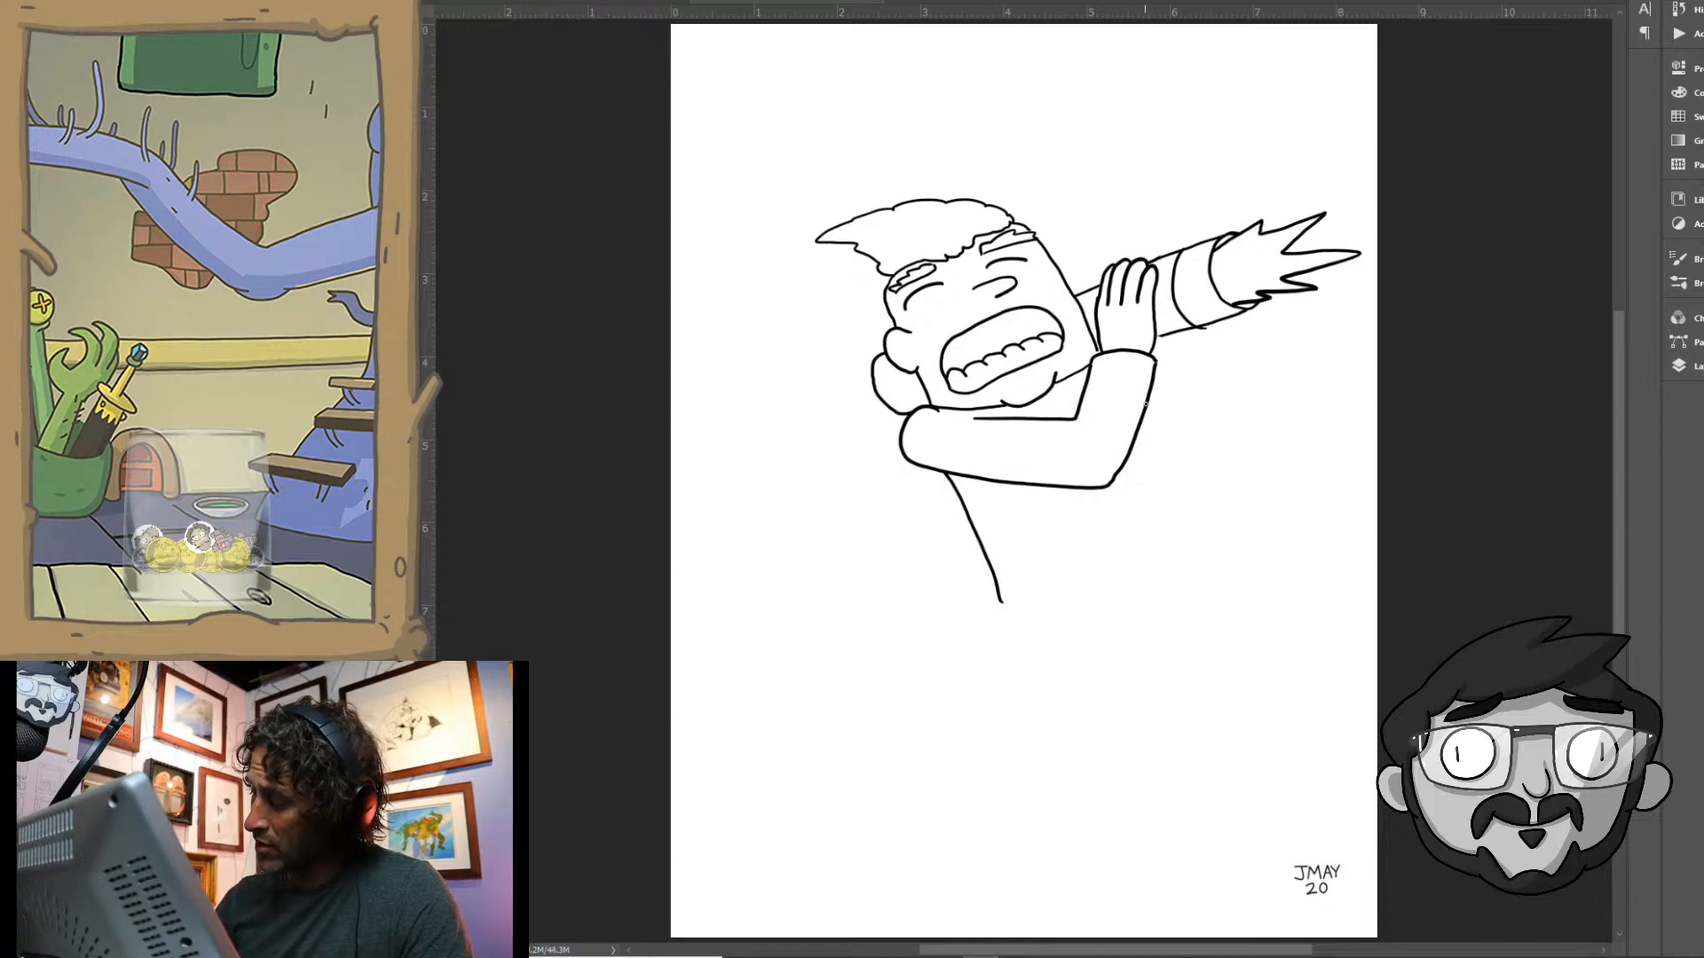
pyautogui.moveTo(1144, 404); pyautogui.dragTo(1191, 539)
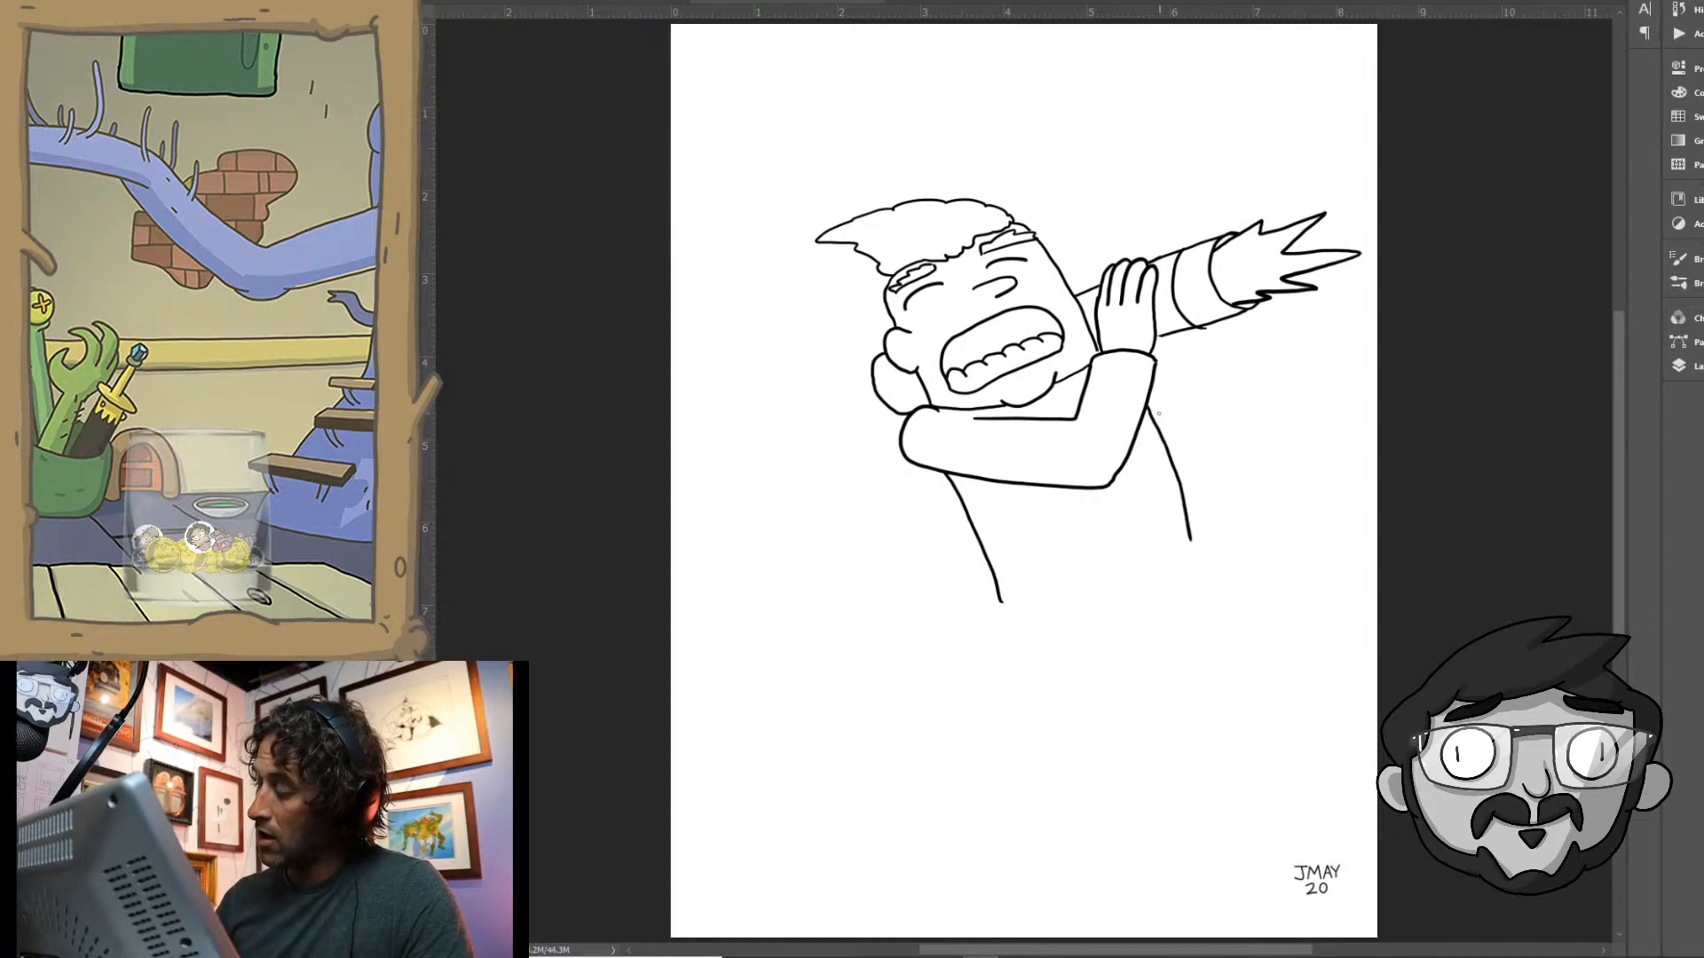
# - Draw the far arm bent up behind the tube, with its fingertips wrapping over the tube's upper edge
pyautogui.moveTo(1150, 414)
pyautogui.mouseDown()
pyautogui.moveTo(1259, 406)
pyautogui.moveTo(1242, 311)
pyautogui.mouseUp()
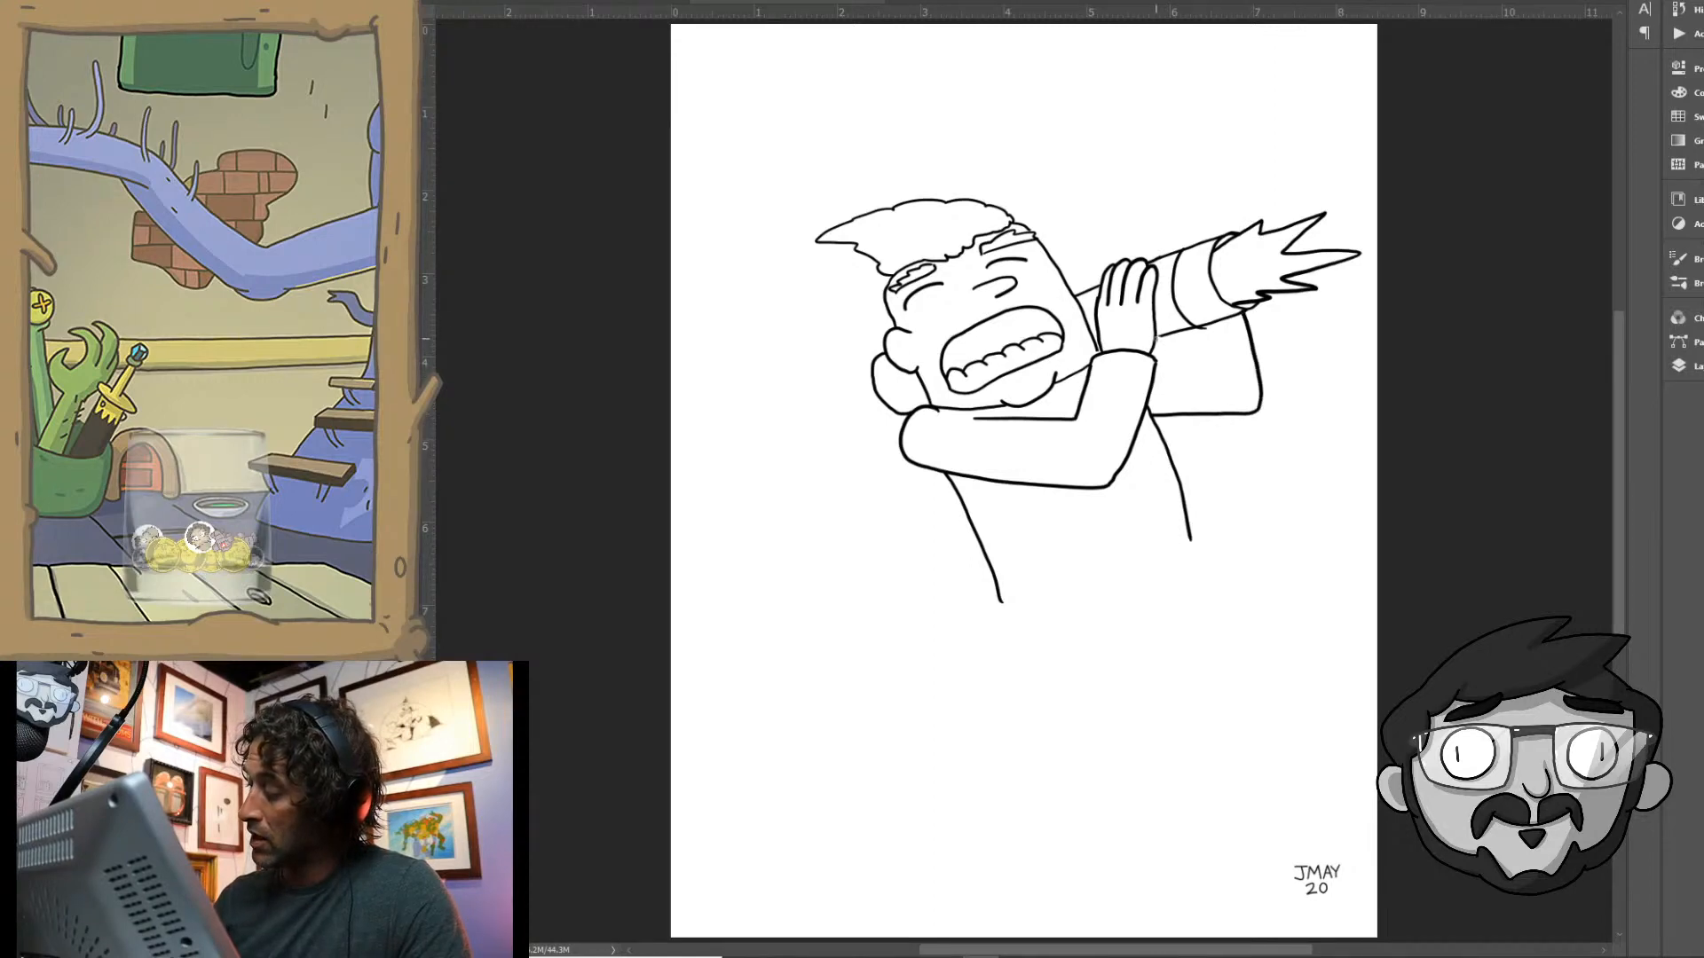
pyautogui.moveTo(1165, 358)
pyautogui.mouseDown()
pyautogui.moveTo(1202, 349)
pyautogui.moveTo(1180, 322)
pyautogui.mouseUp()
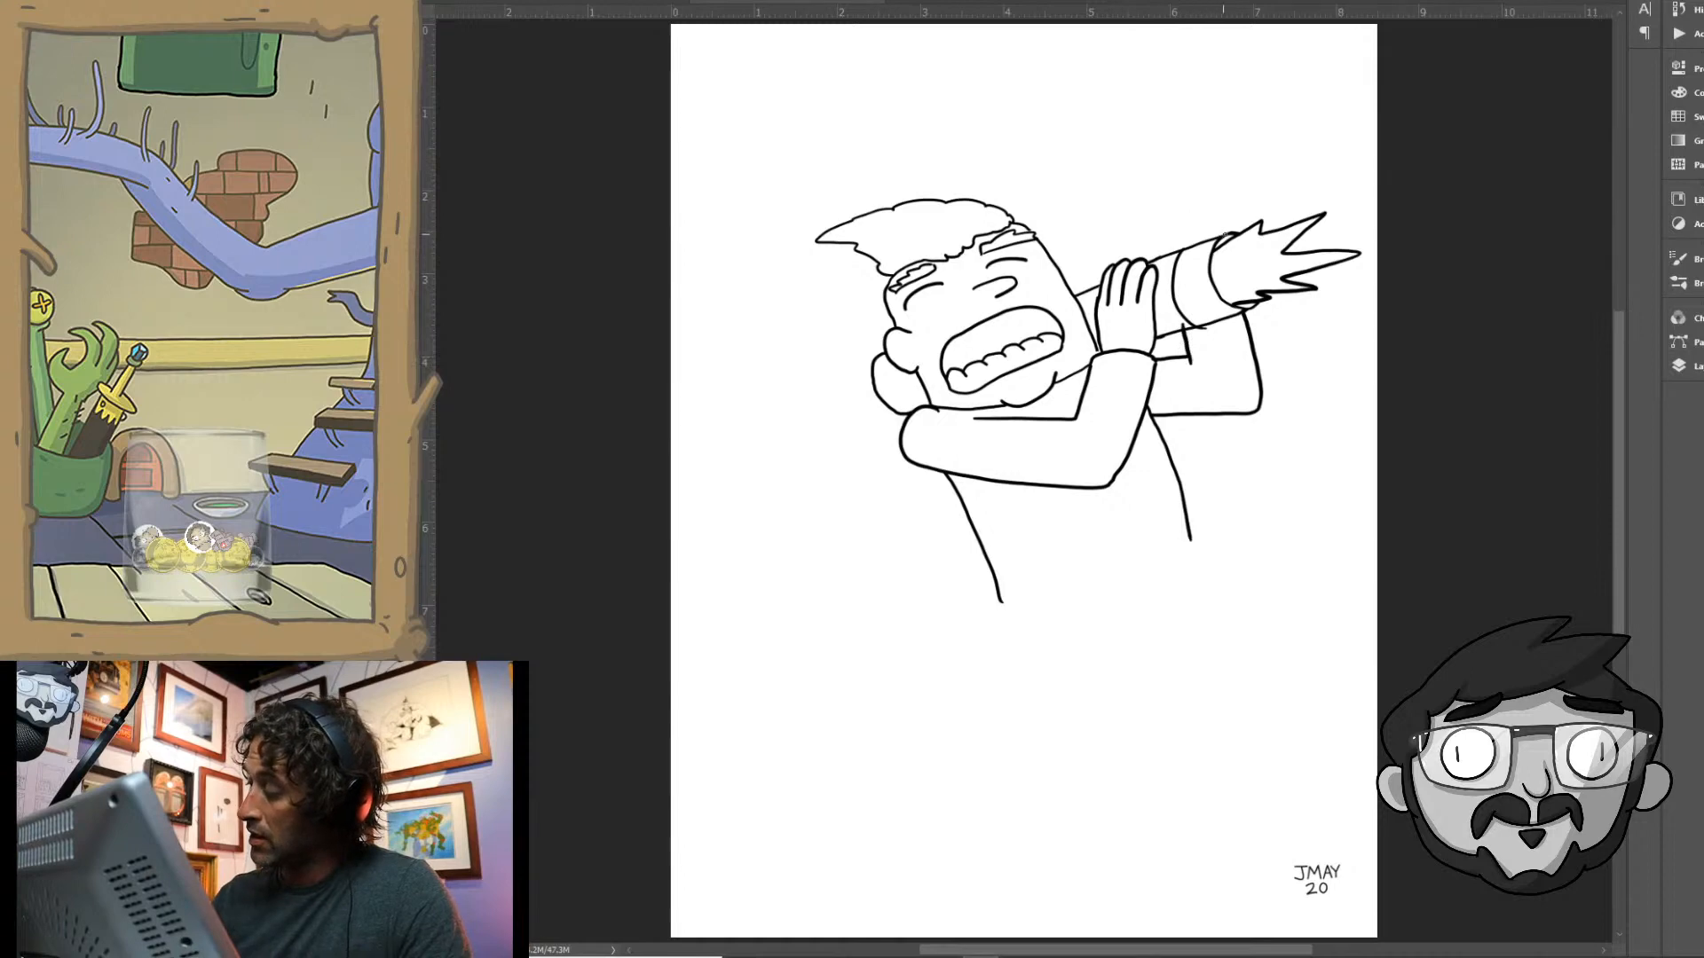
pyautogui.moveTo(1224, 235)
pyautogui.mouseDown()
pyautogui.moveTo(1162, 252)
pyautogui.moveTo(1174, 231)
pyautogui.moveTo(1138, 257)
pyautogui.mouseUp()
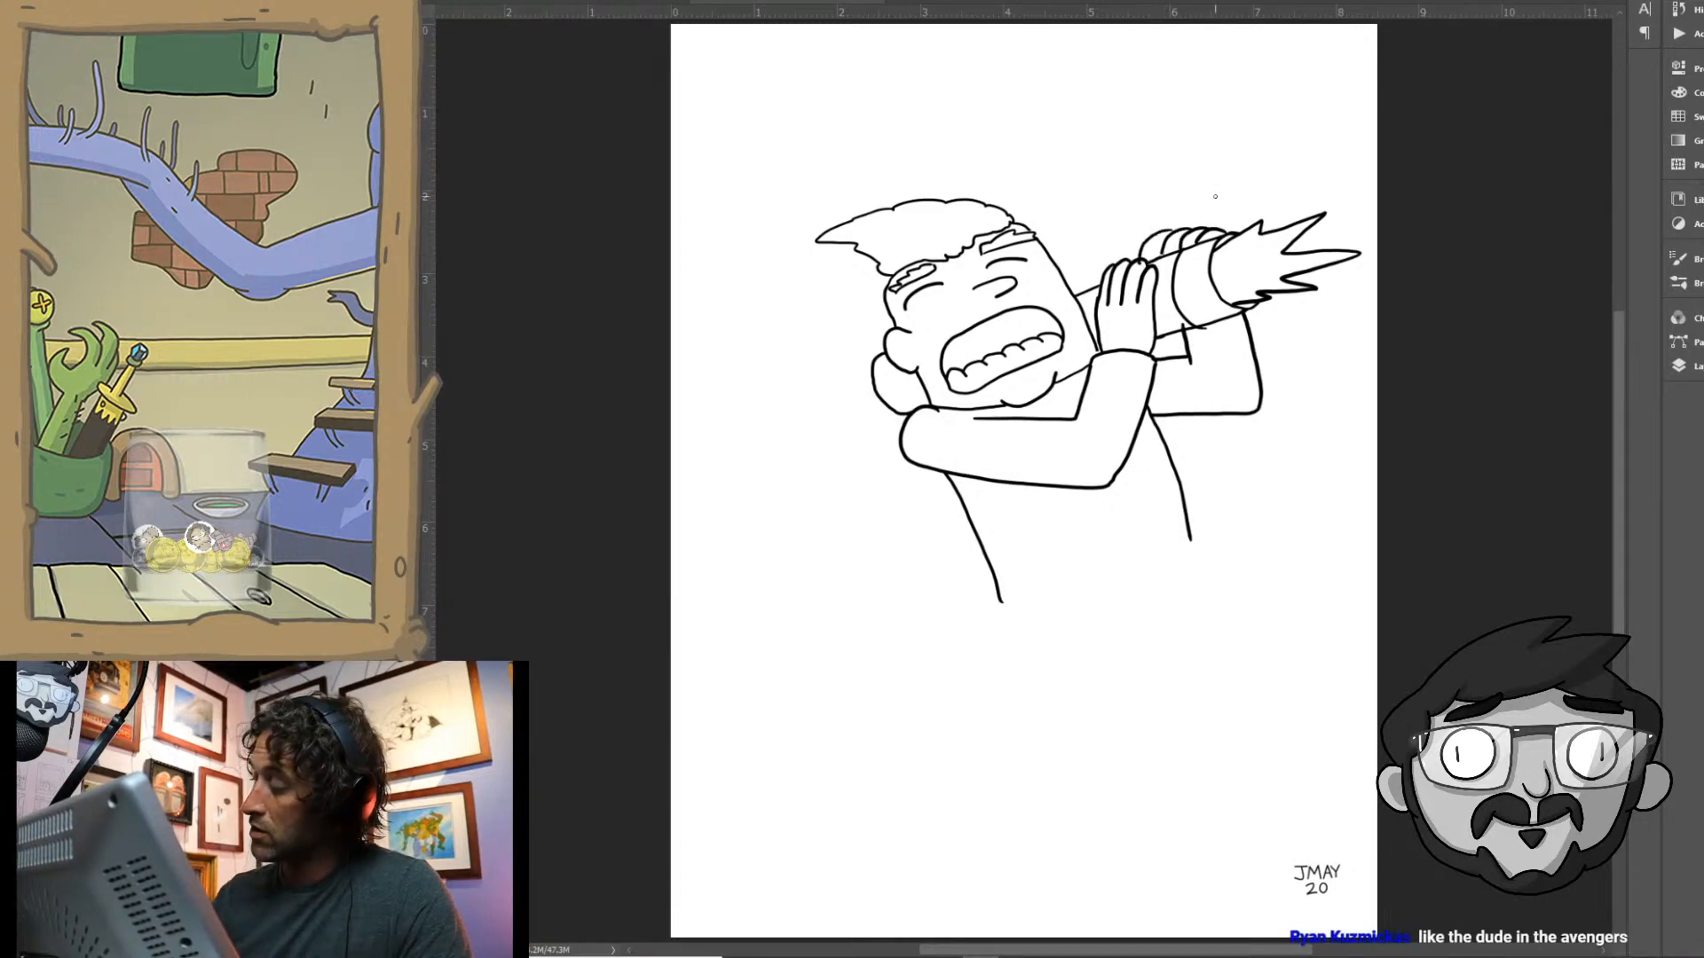
# - Close the shirt with a curved hem and draw the trousers with two spread legs beneath it
pyautogui.moveTo(1000, 598)
pyautogui.mouseDown()
pyautogui.moveTo(1180, 583)
pyautogui.moveTo(1193, 541)
pyautogui.moveTo(1195, 577)
pyautogui.mouseUp()
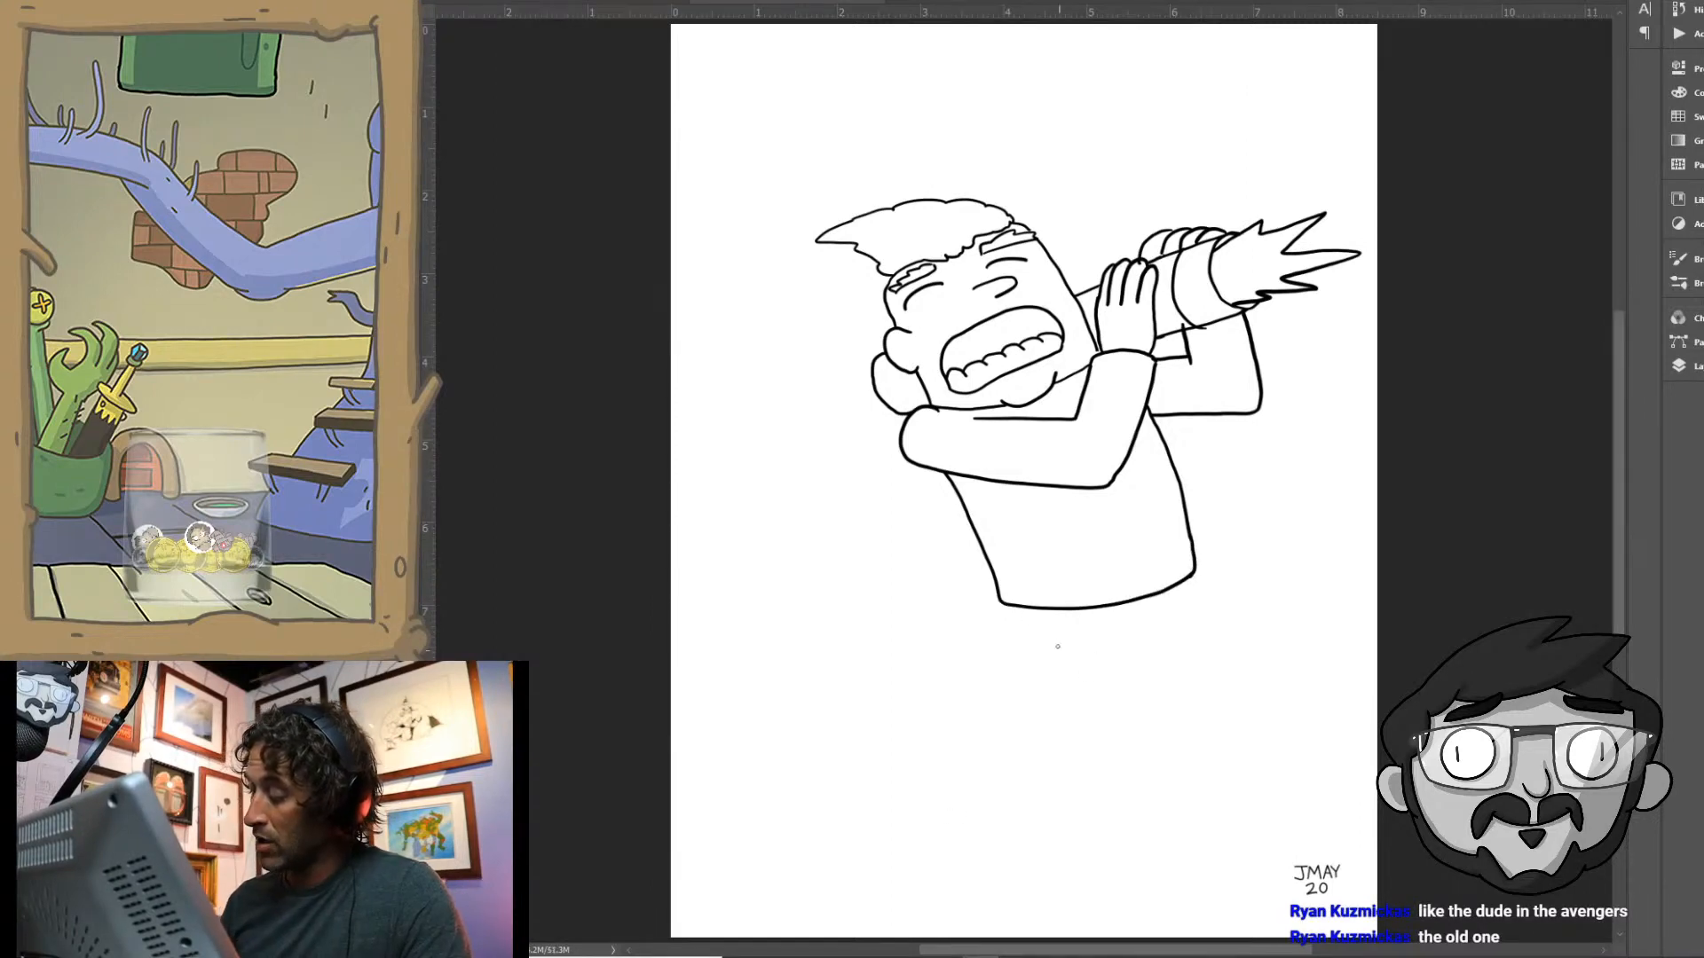
pyautogui.moveTo(1001, 605); pyautogui.dragTo(993, 689)
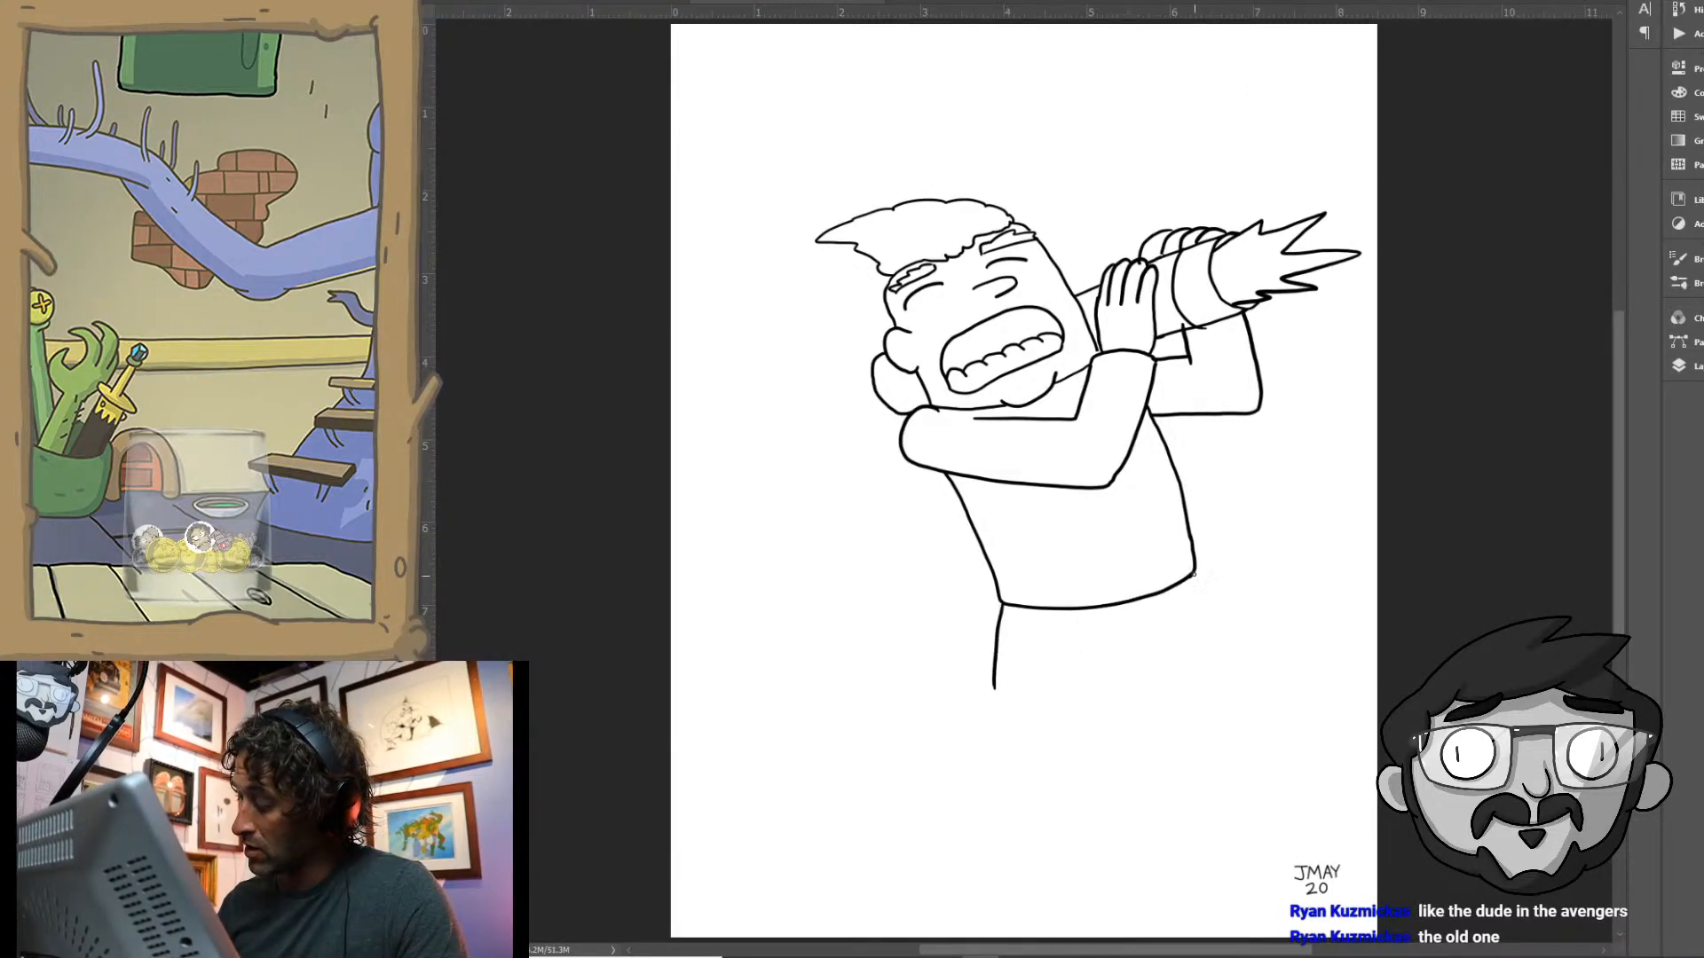
pyautogui.moveTo(1194, 577)
pyautogui.mouseDown()
pyautogui.moveTo(1232, 690)
pyautogui.moveTo(1121, 707)
pyautogui.mouseUp()
pyautogui.moveTo(994, 689); pyautogui.dragTo(953, 841)
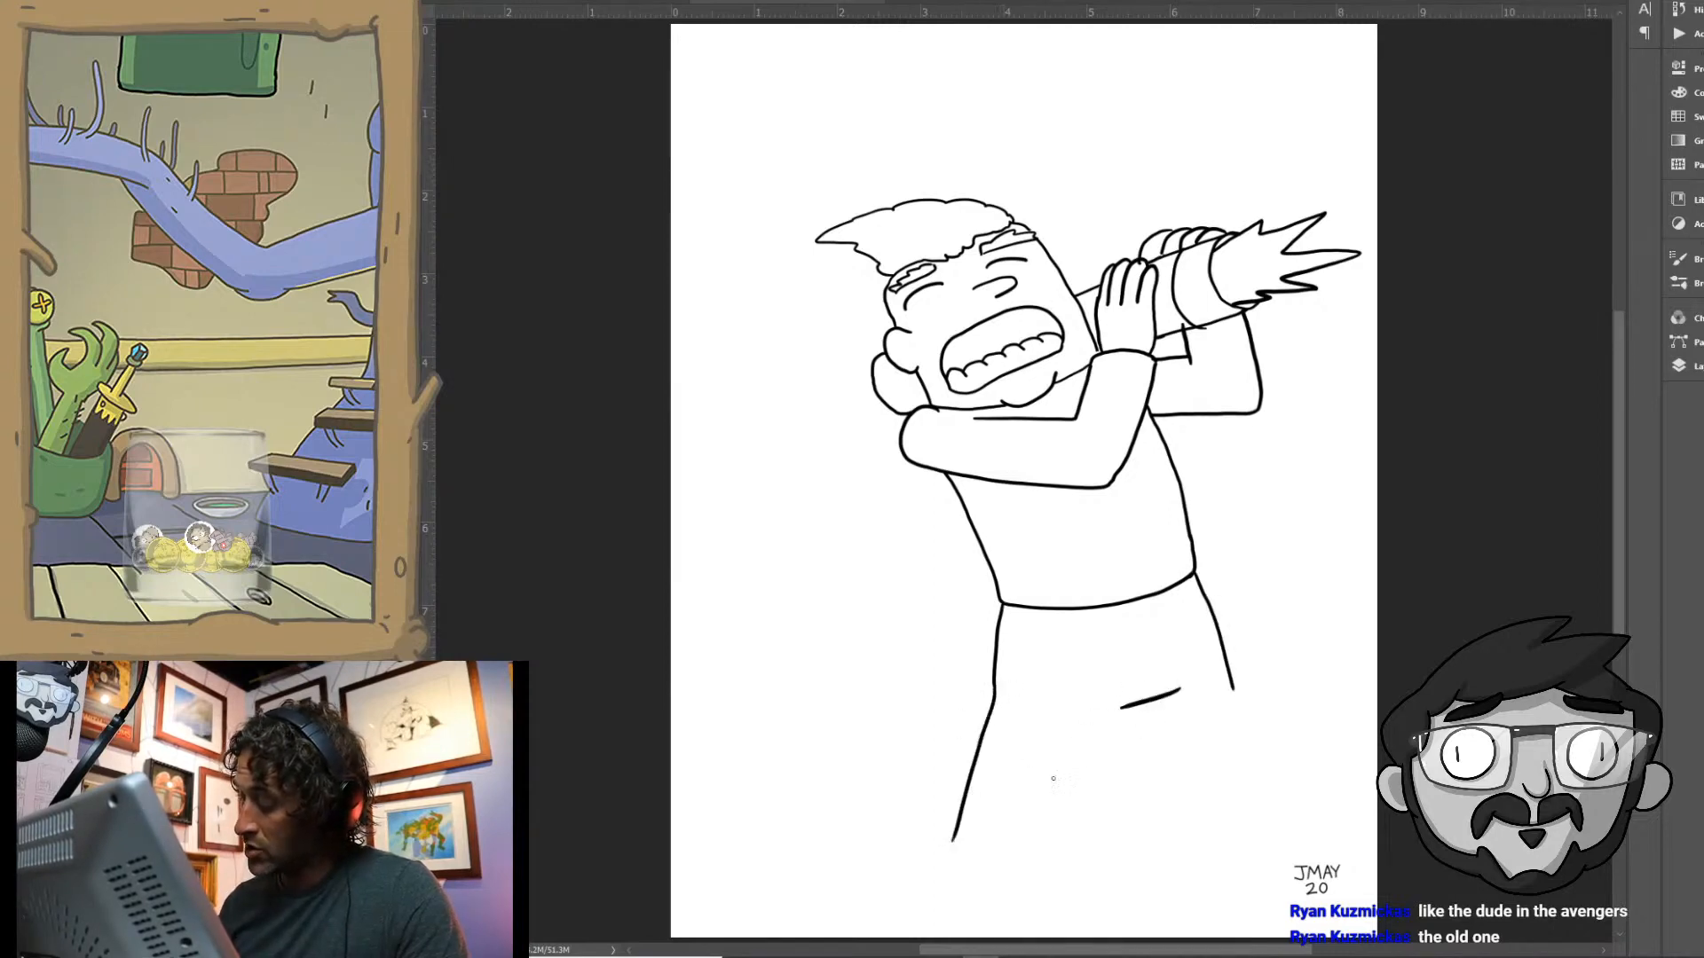
pyautogui.moveTo(1121, 707); pyautogui.dragTo(1075, 853)
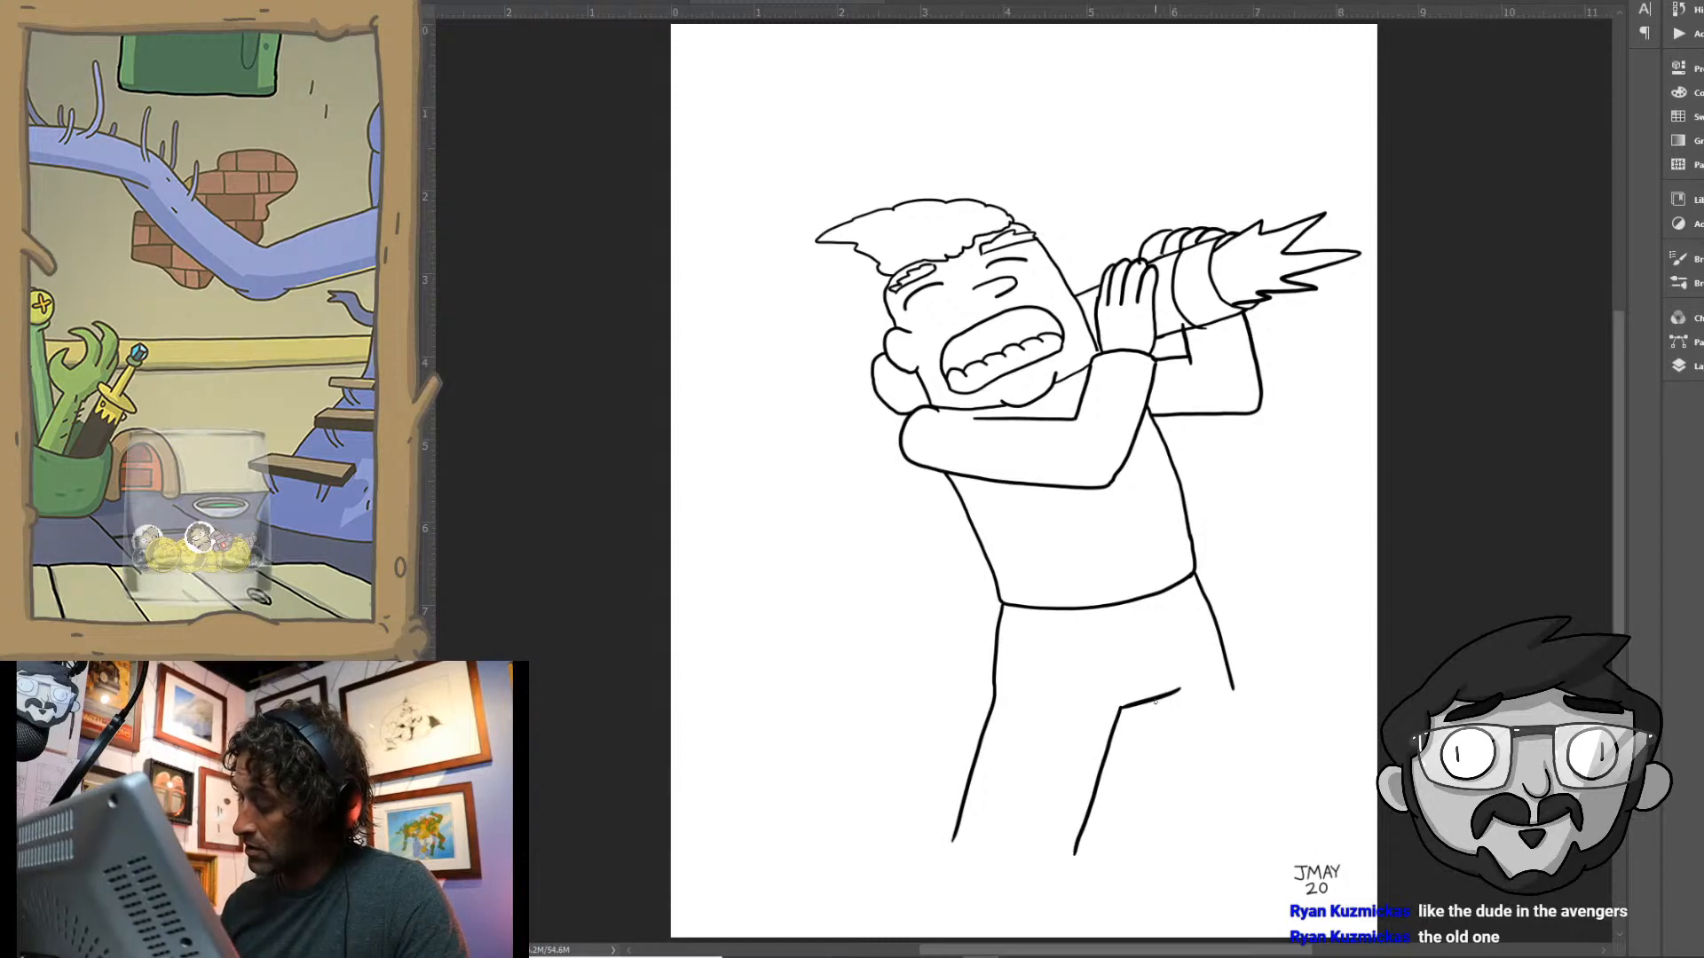
pyautogui.moveTo(1155, 701); pyautogui.dragTo(1194, 855)
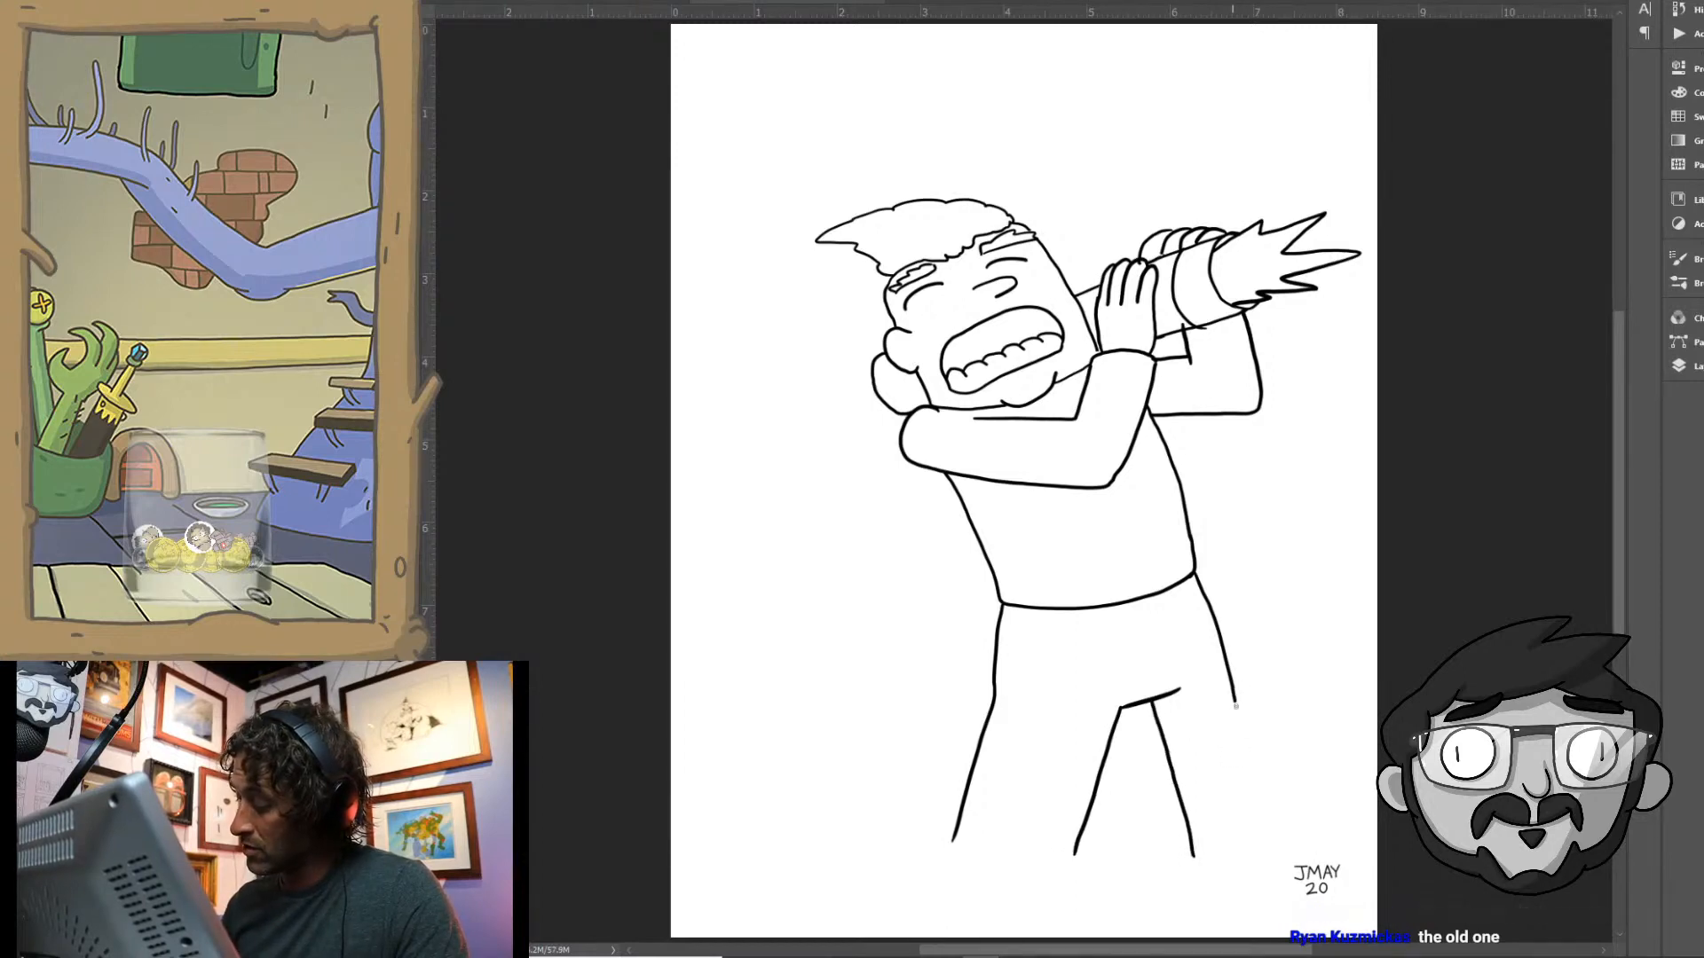
pyautogui.moveTo(1235, 705); pyautogui.dragTo(1268, 855)
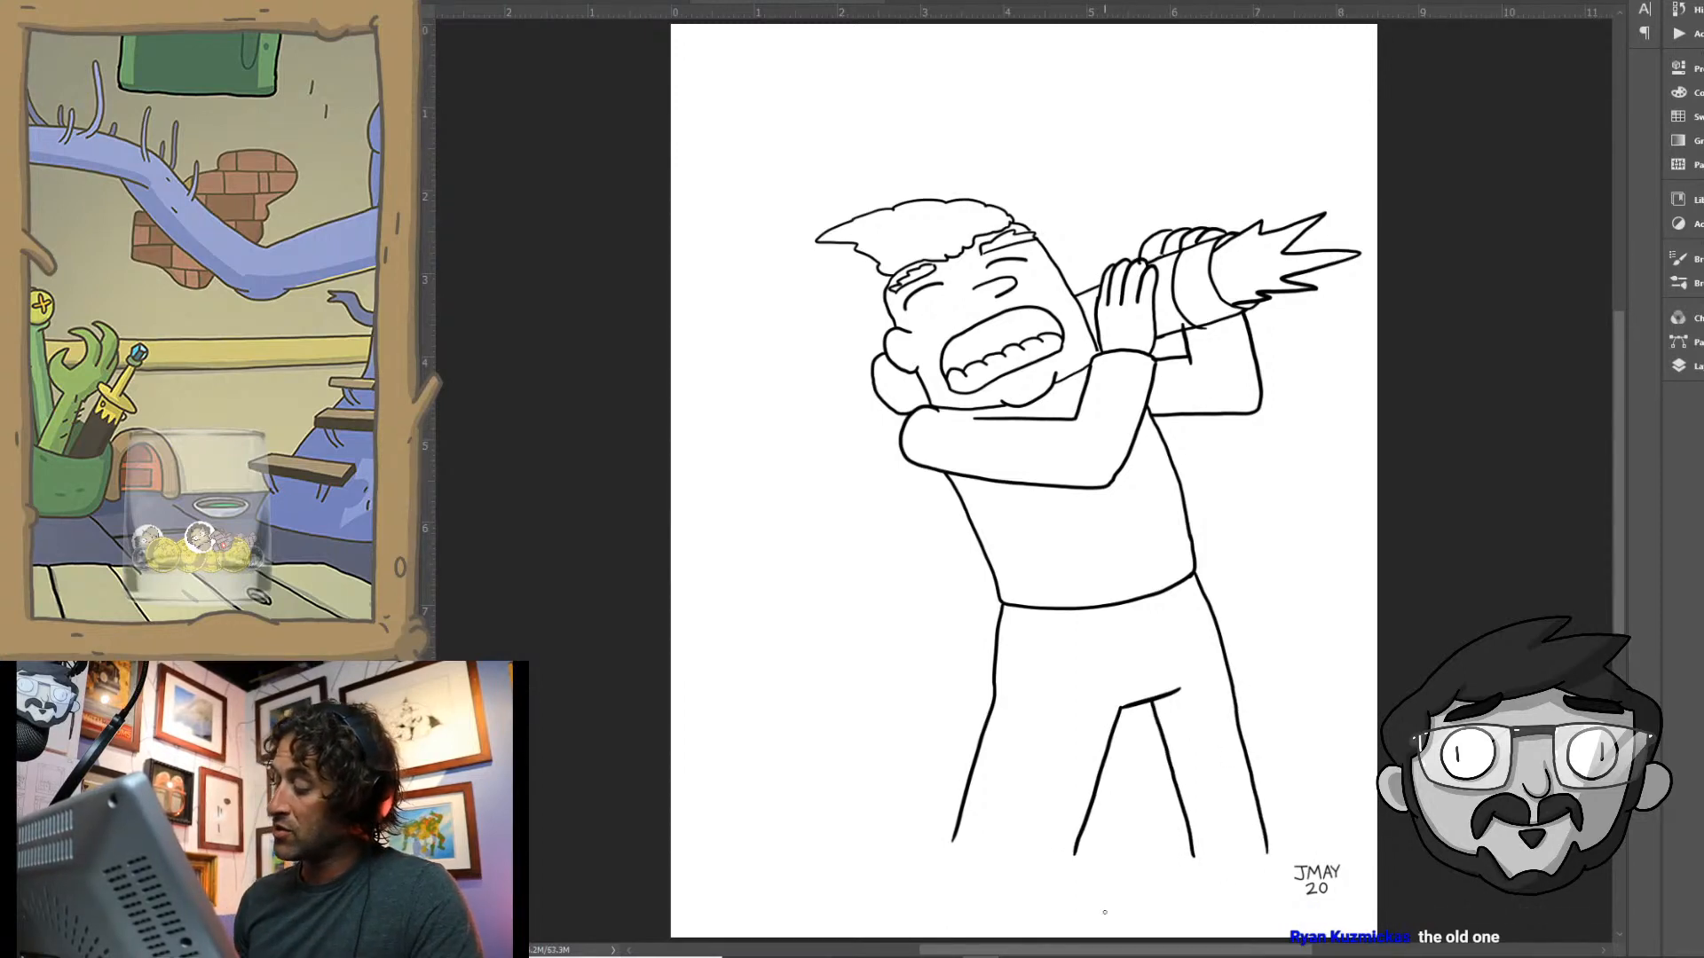
# - Draw a belt with a rounded buckle and belt loops along the trousers' waist
pyautogui.moveTo(1102, 610)
pyautogui.mouseDown()
pyautogui.moveTo(1125, 621)
pyautogui.moveTo(1148, 599)
pyautogui.mouseUp()
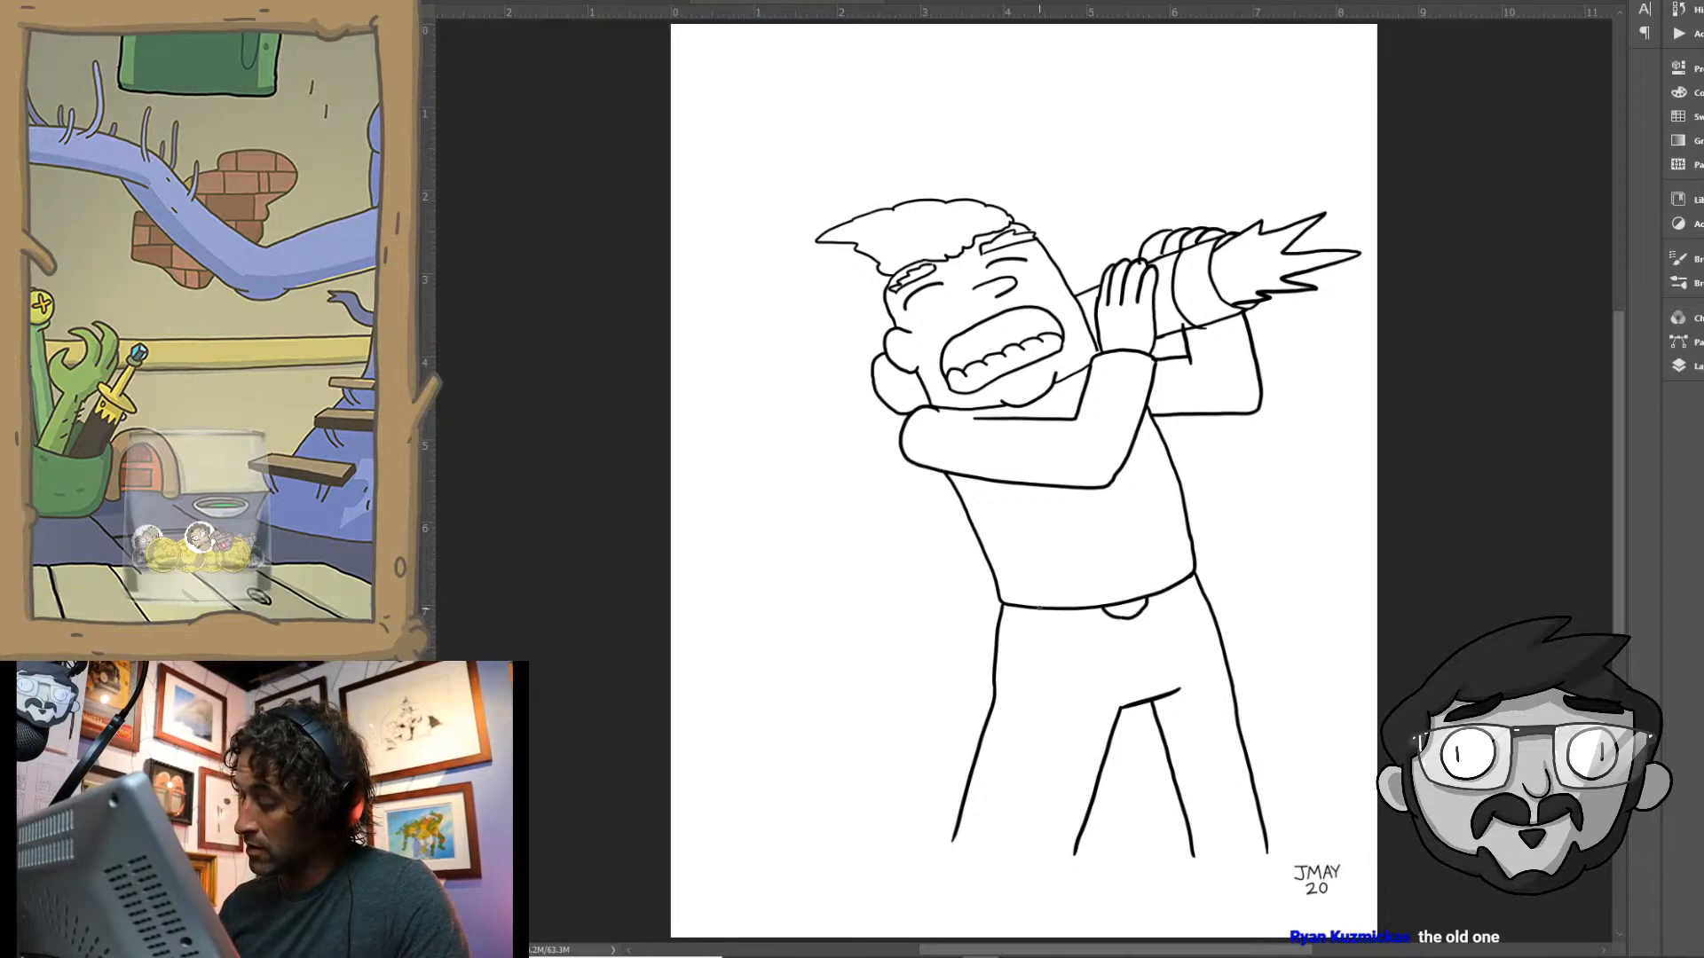
pyautogui.moveTo(1038, 607)
pyautogui.mouseDown()
pyautogui.moveTo(1051, 626)
pyautogui.moveTo(1027, 619)
pyautogui.moveTo(1201, 595)
pyautogui.mouseUp()
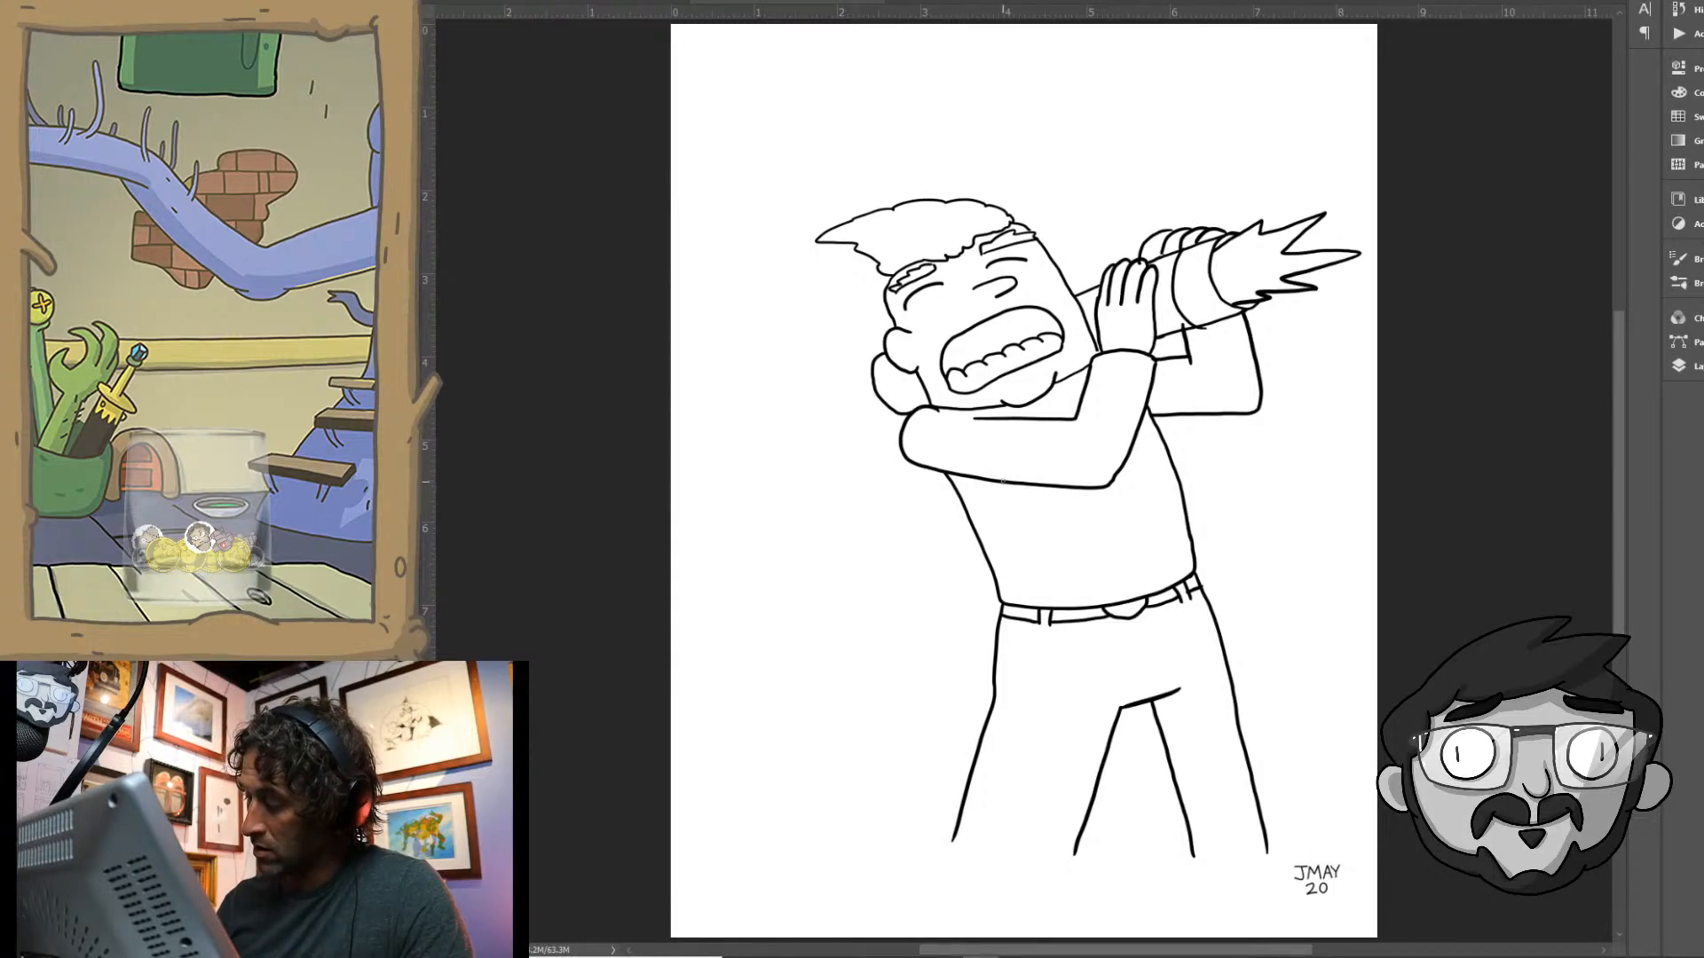
# - Draw the two open edges of a vest down the torso and curved horizontal stripes across the shirt between them
pyautogui.moveTo(1003, 482); pyautogui.dragTo(1072, 608)
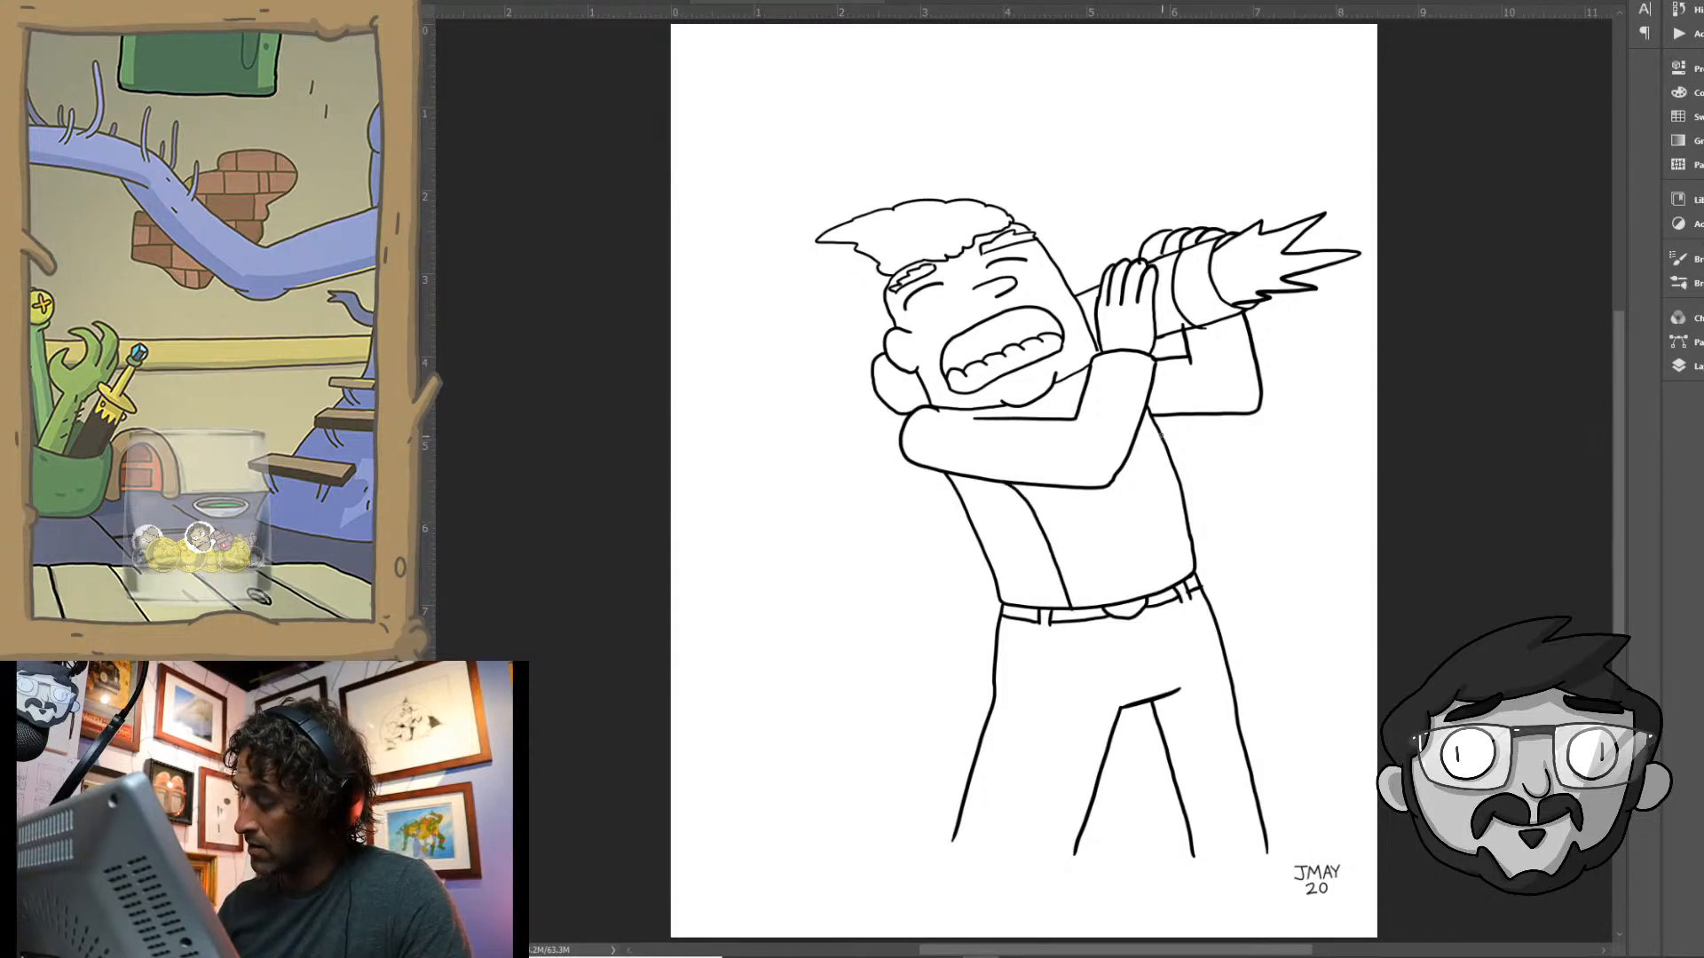
pyautogui.moveTo(1154, 425); pyautogui.dragTo(1165, 593)
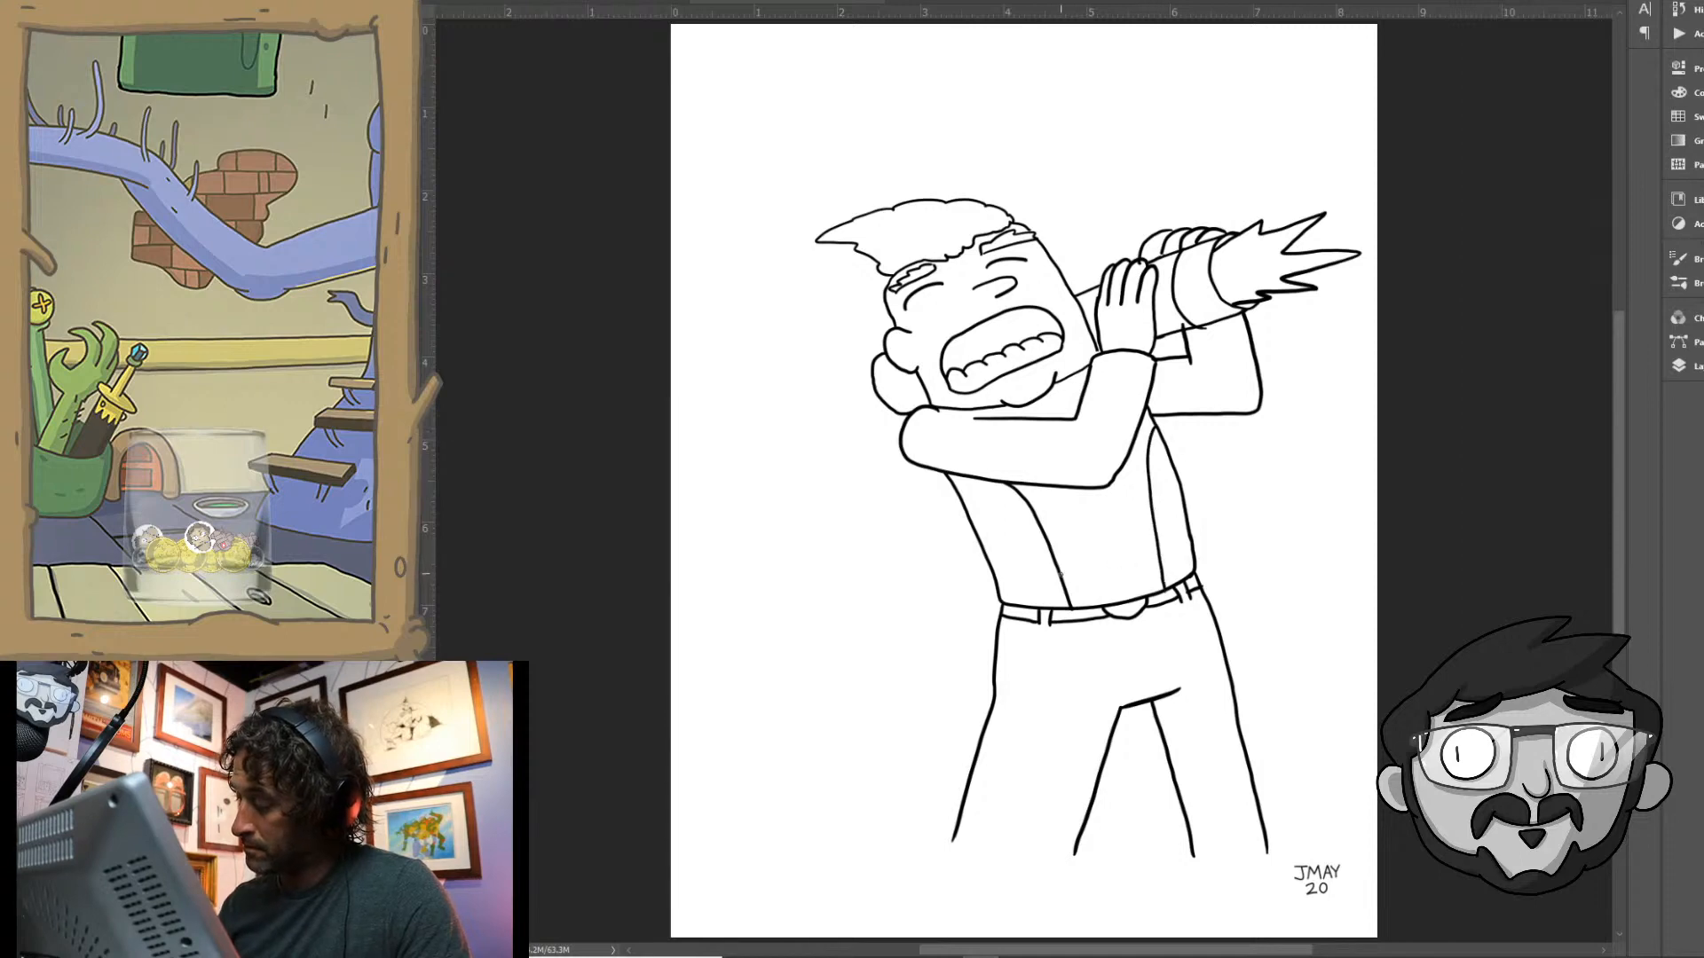
pyautogui.moveTo(1061, 575); pyautogui.dragTo(1158, 557)
pyautogui.moveTo(1044, 537); pyautogui.dragTo(1159, 506)
pyautogui.moveTo(1036, 492); pyautogui.dragTo(1061, 487)
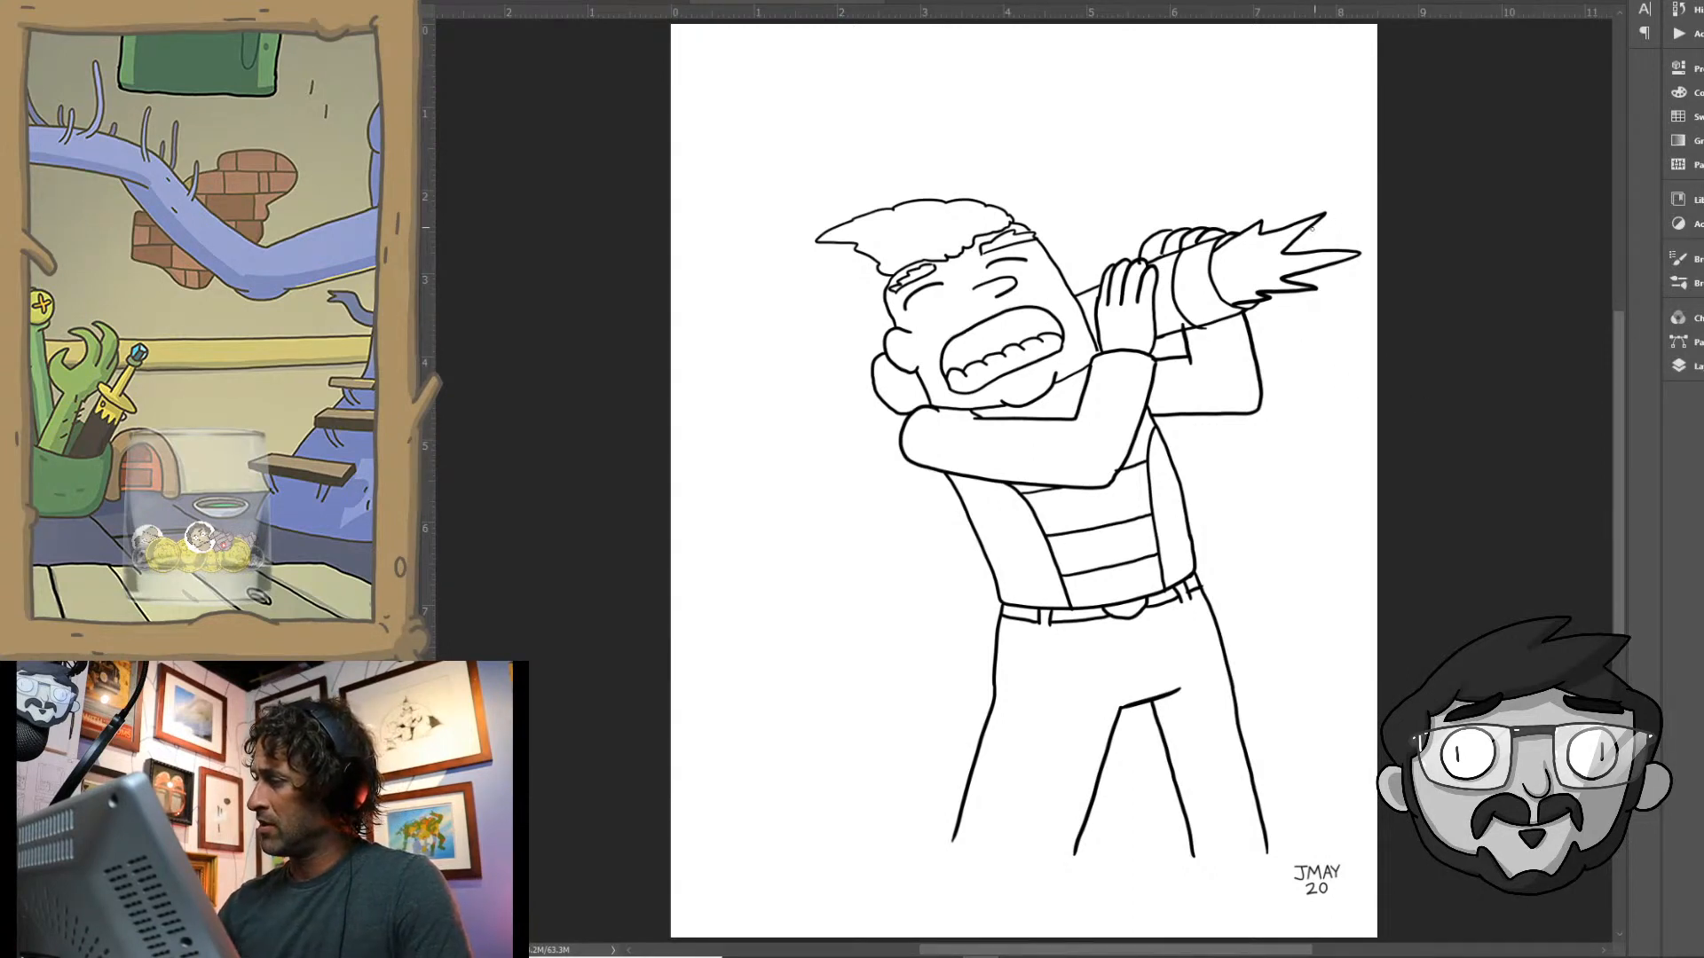
# - Draw two straight lines from the tube's jagged end out to the canvas's right edge
pyautogui.moveTo(1314, 228); pyautogui.dragTo(1377, 206)
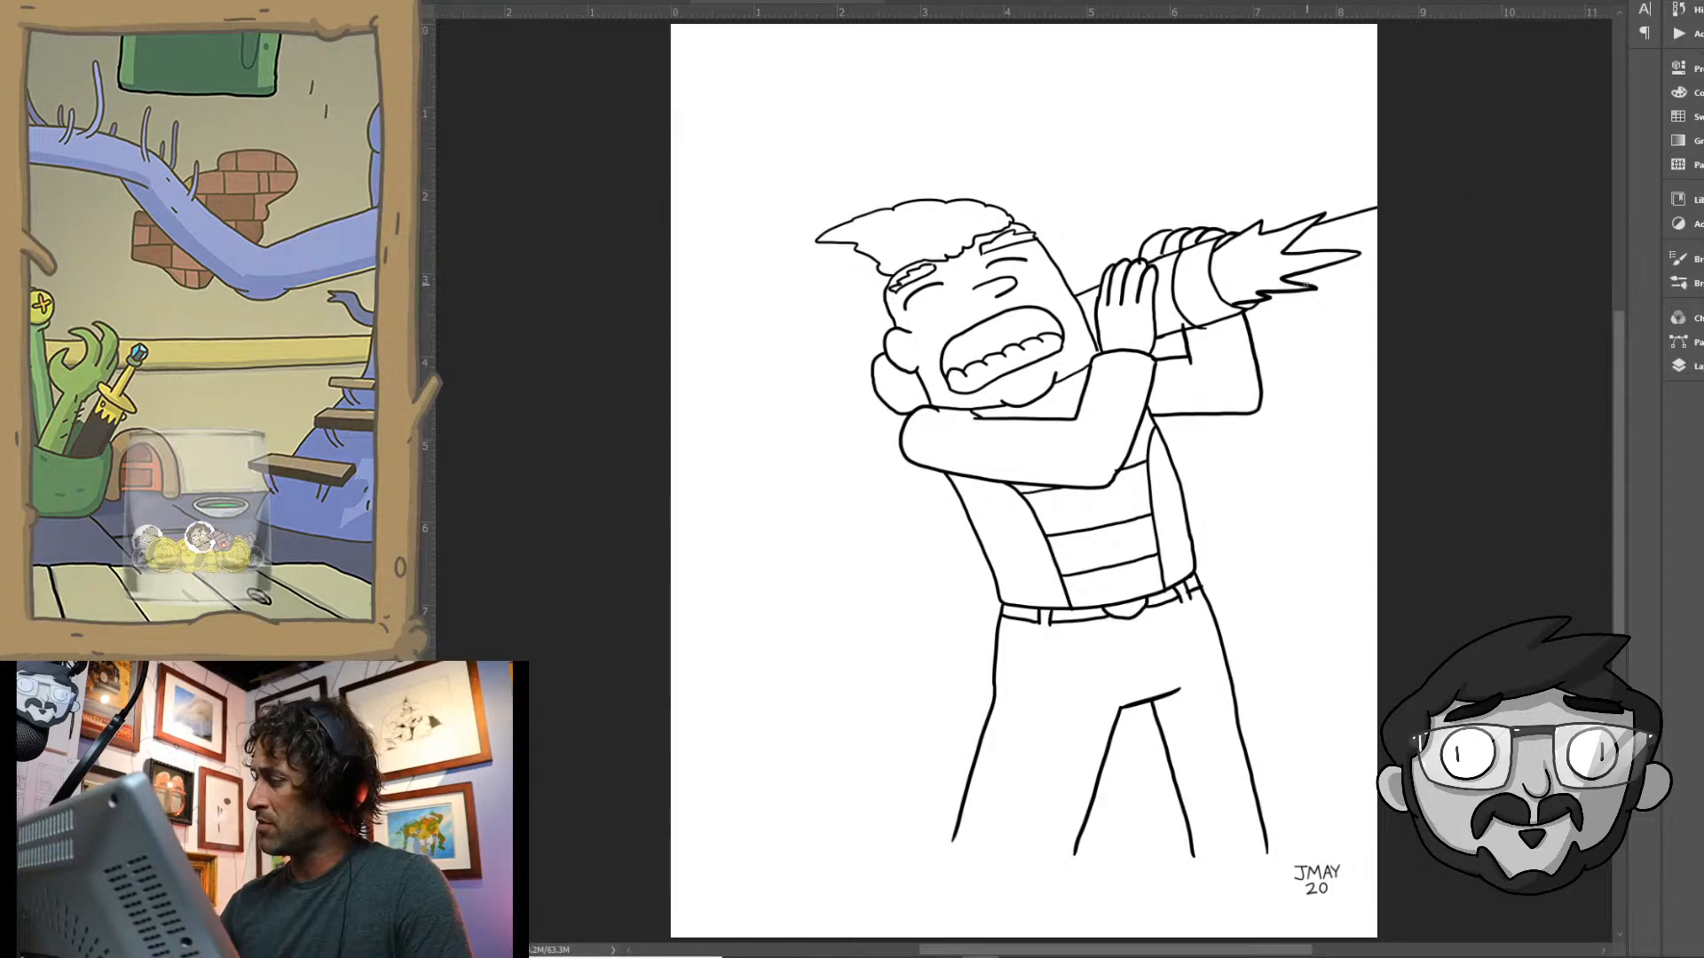
pyautogui.moveTo(1302, 286); pyautogui.dragTo(1377, 270)
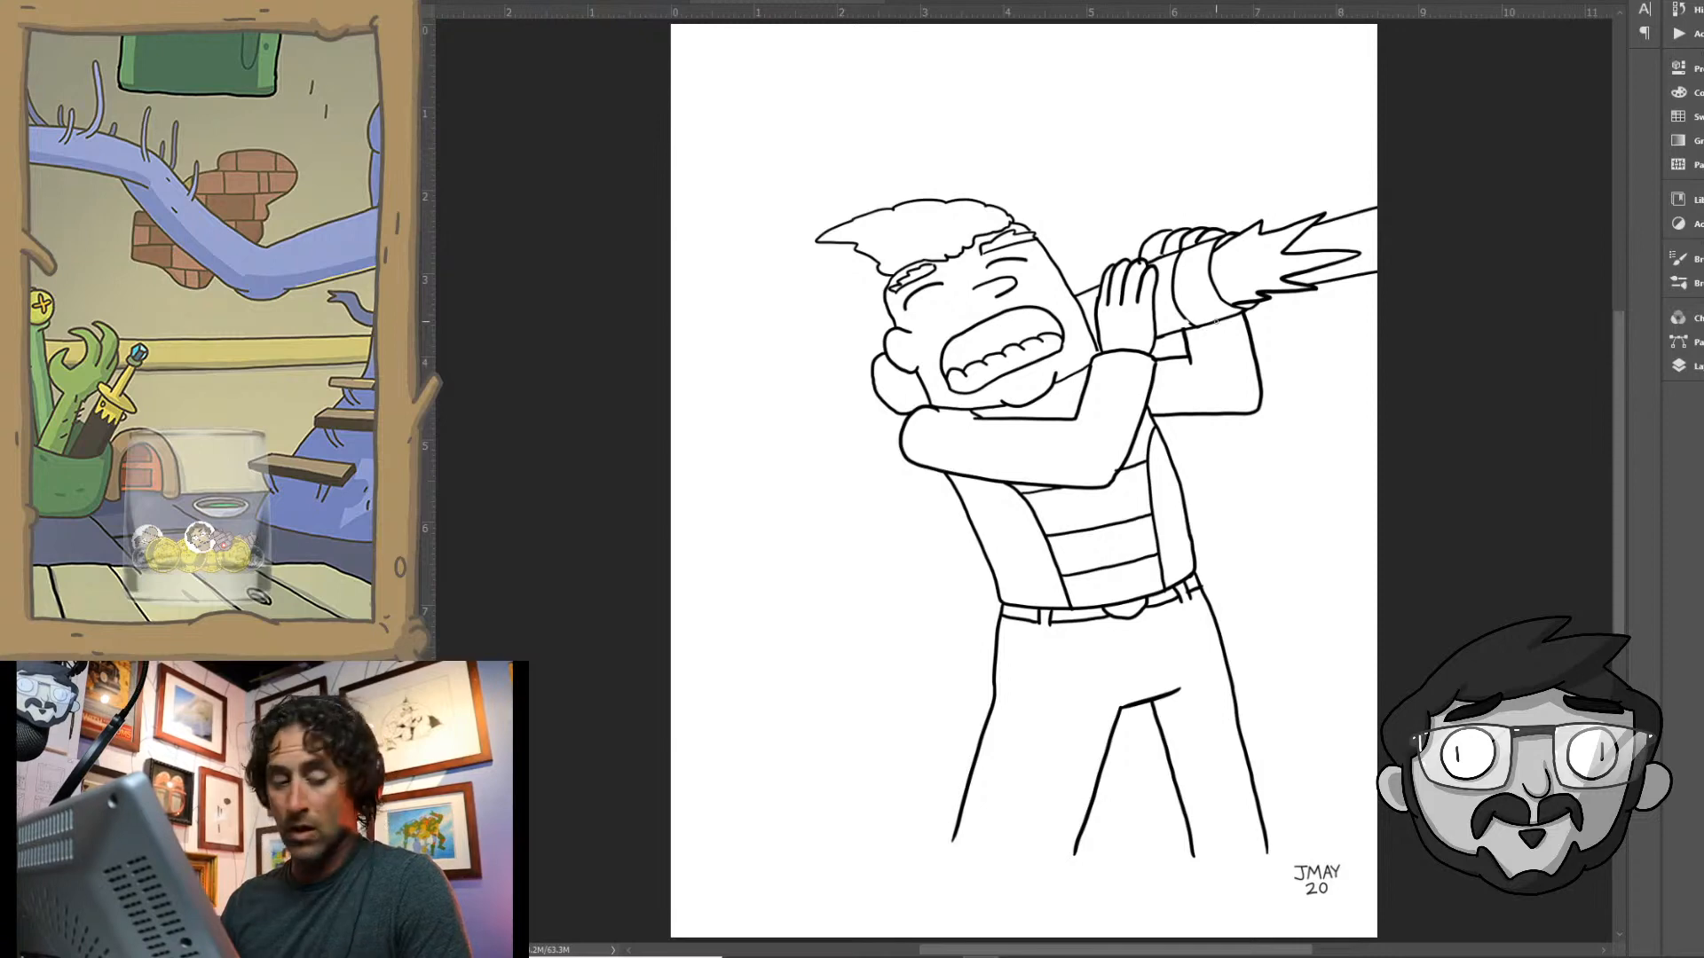
pyautogui.moveTo(1171, 314)
pyautogui.mouseDown()
pyautogui.moveTo(1227, 313)
pyautogui.moveTo(1319, 357)
pyautogui.moveTo(1269, 372)
pyautogui.mouseUp()
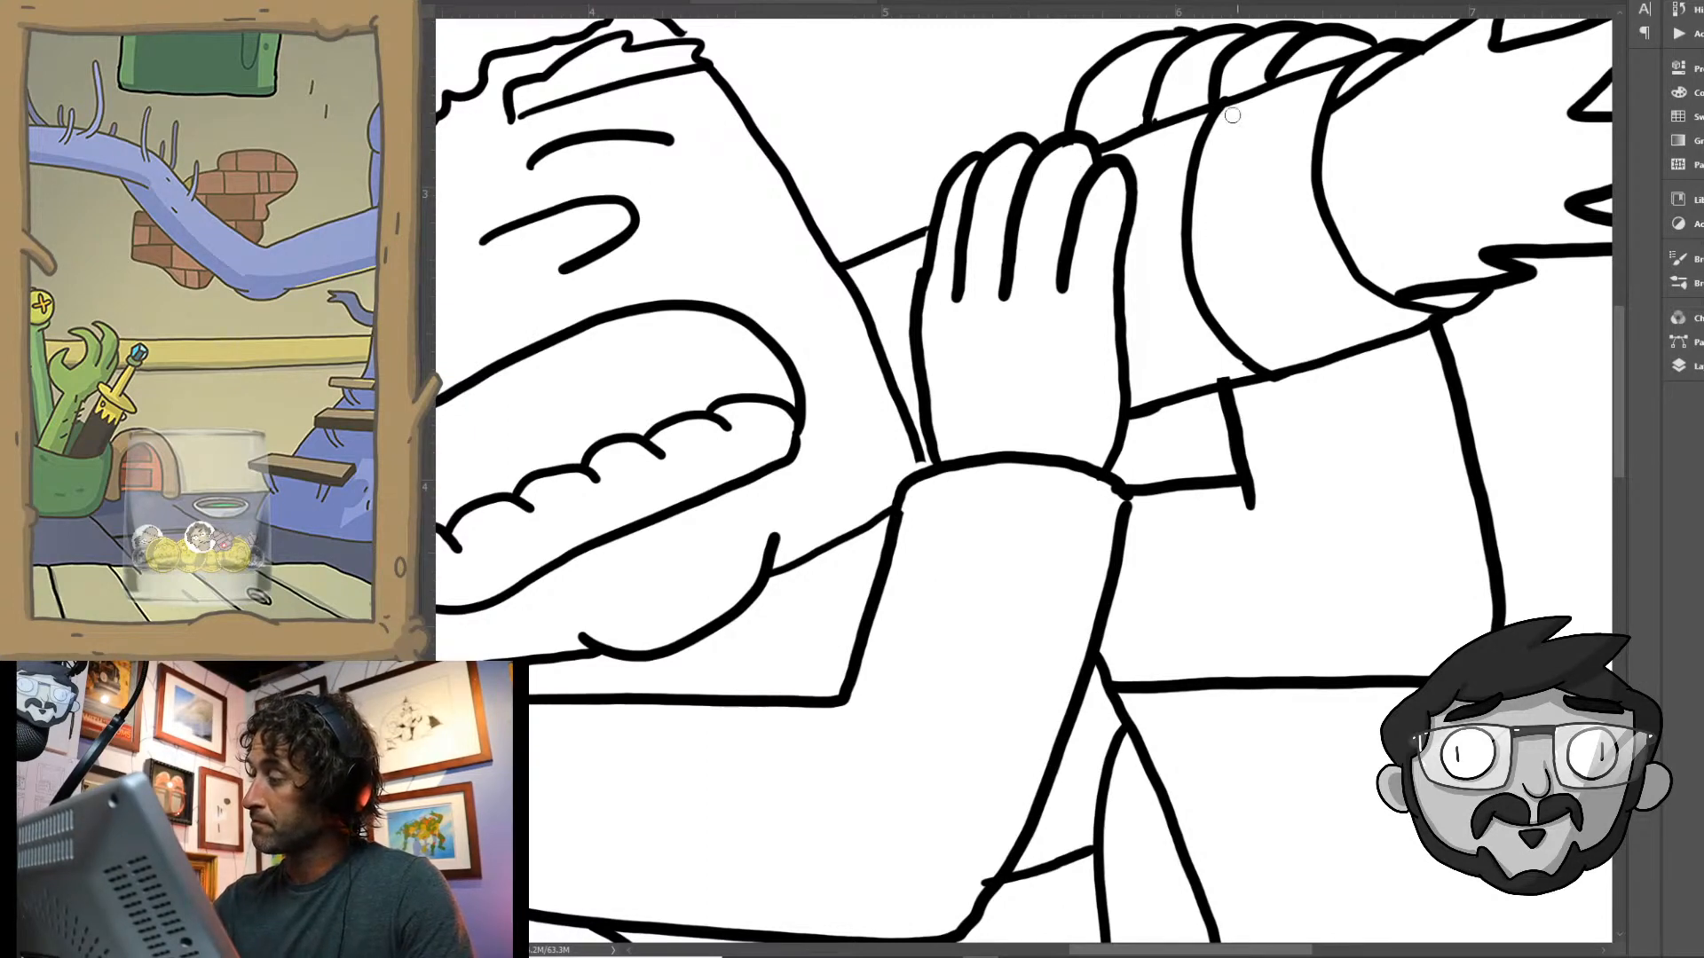
pyautogui.hotkey('ctrl', '0')
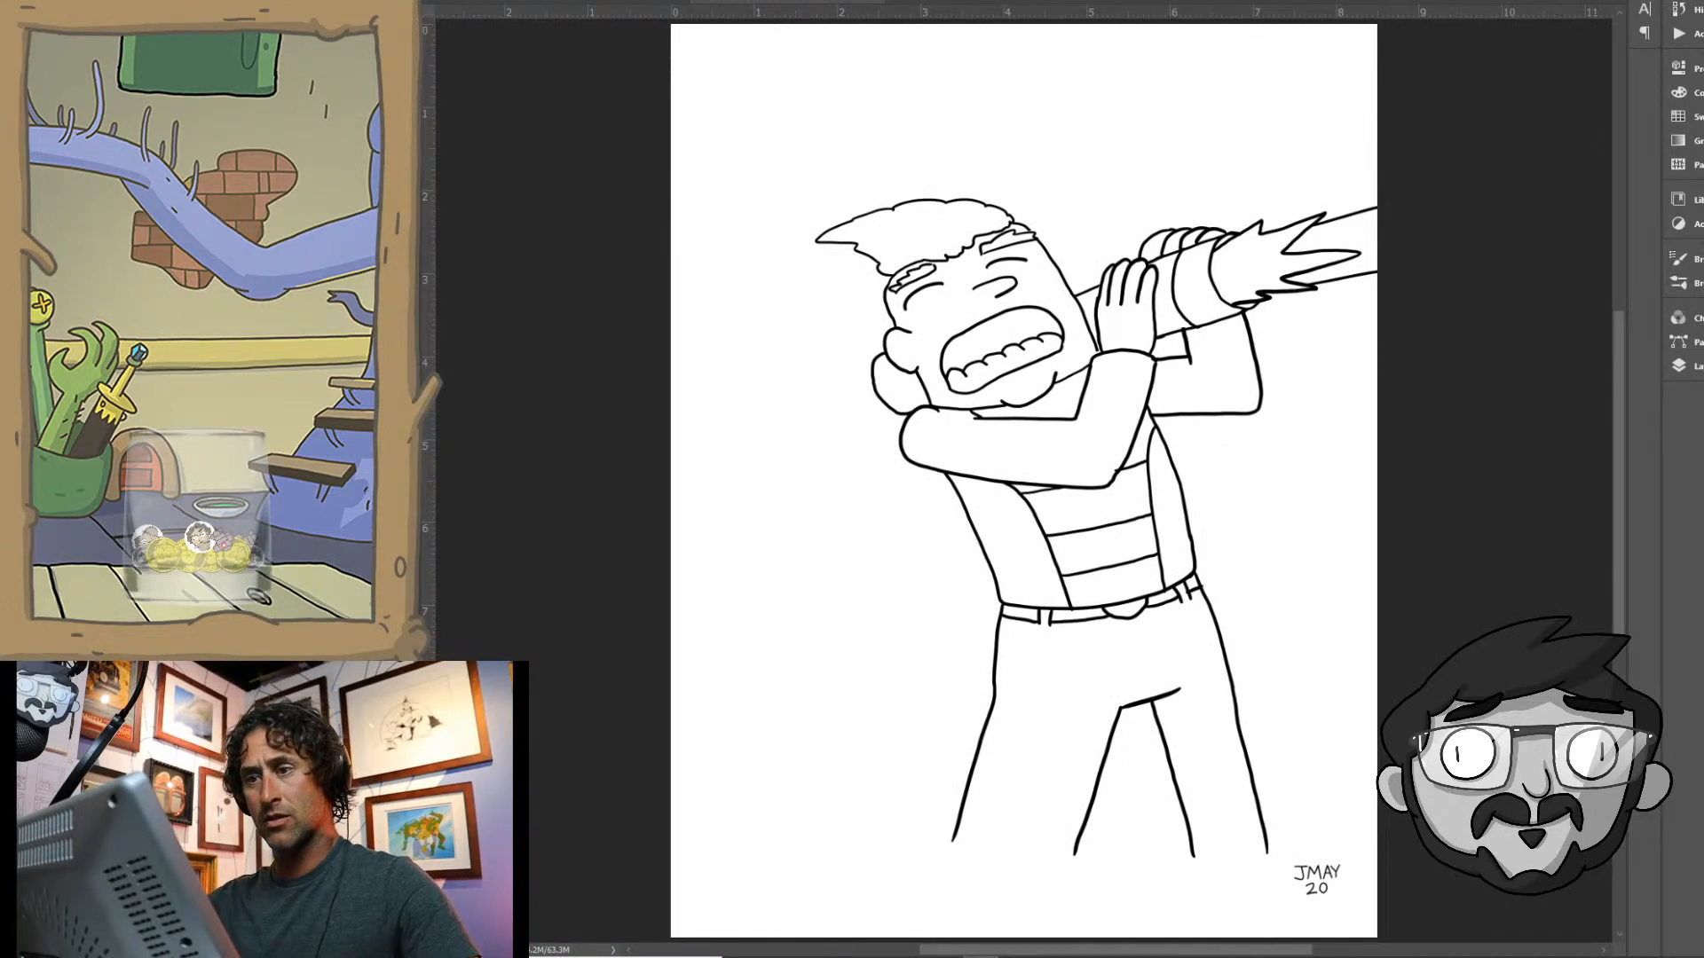
# - Save a JPEG copy of the drawing as "episode 20 doubler" in the Weekly Sketches folder
pyautogui.click(431, 1)
pyautogui.click(448, 146)
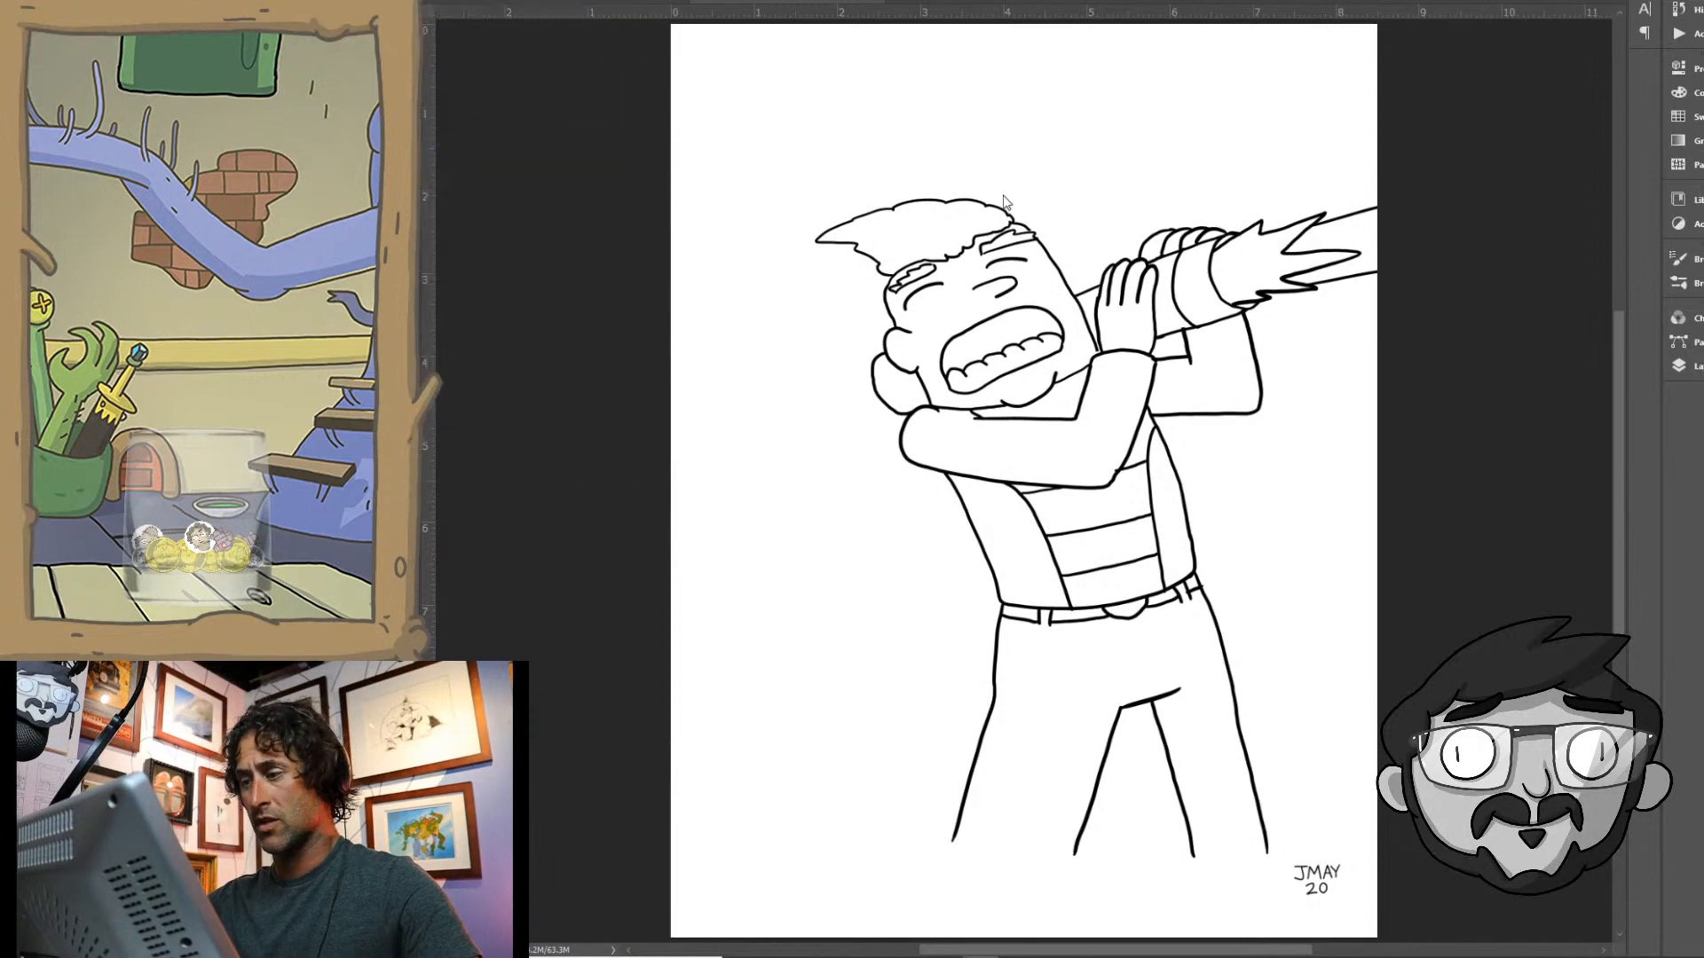
pyautogui.click(665, 687)
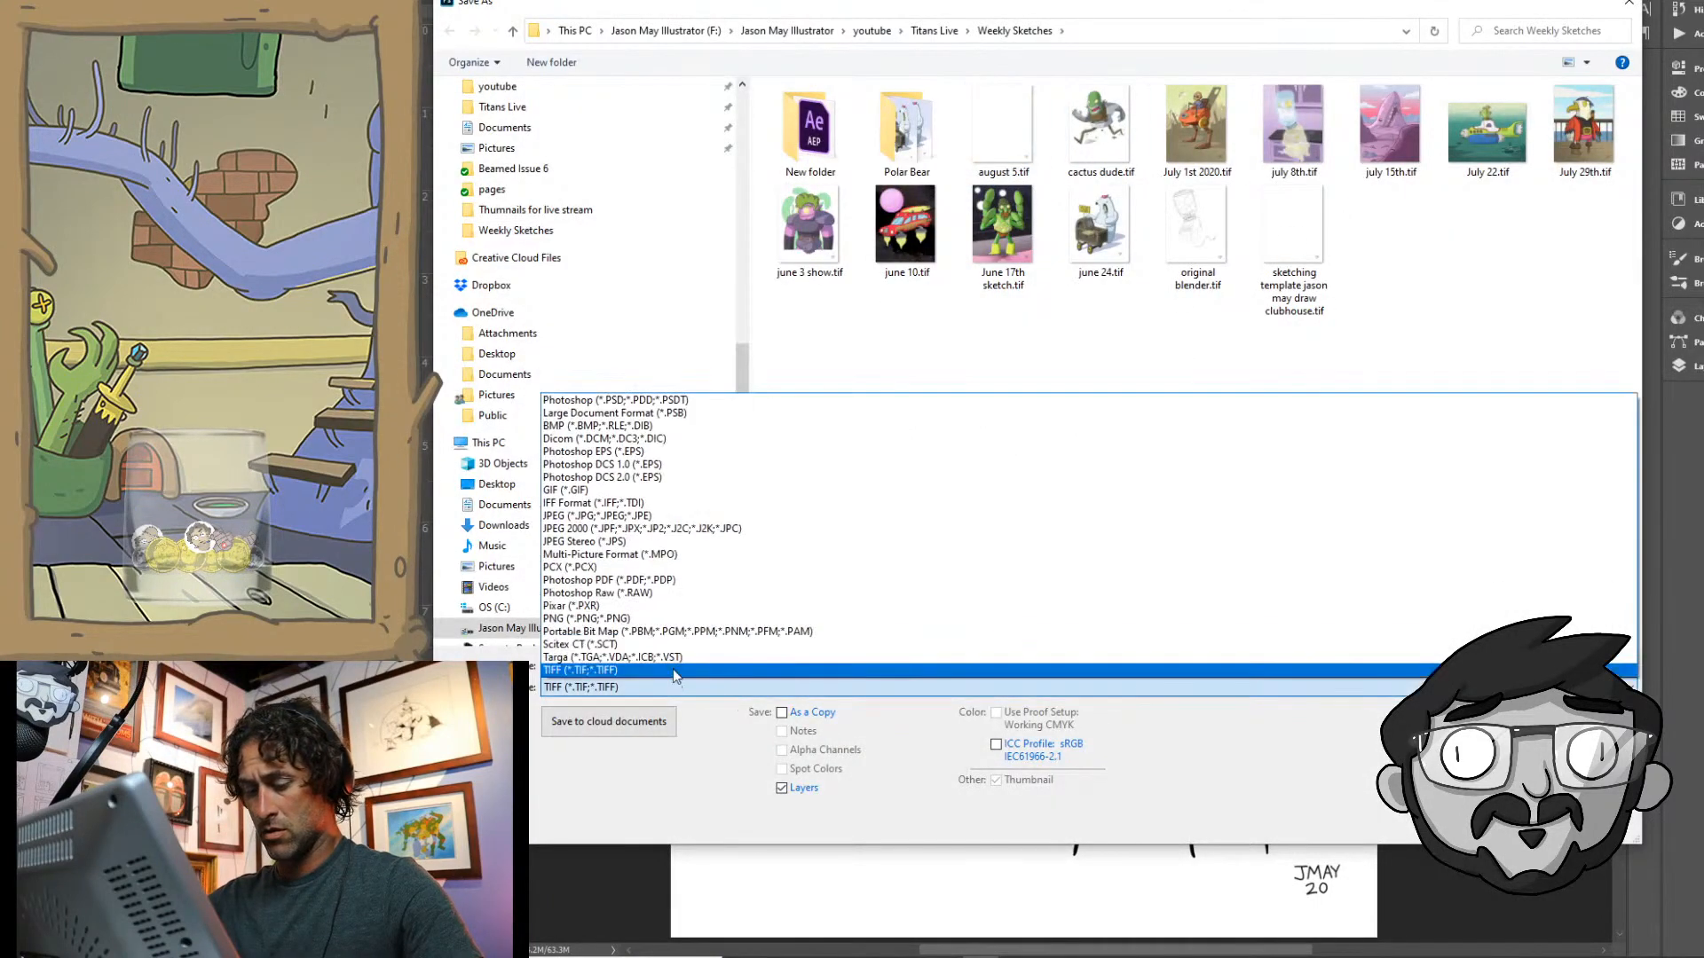
pyautogui.click(624, 516)
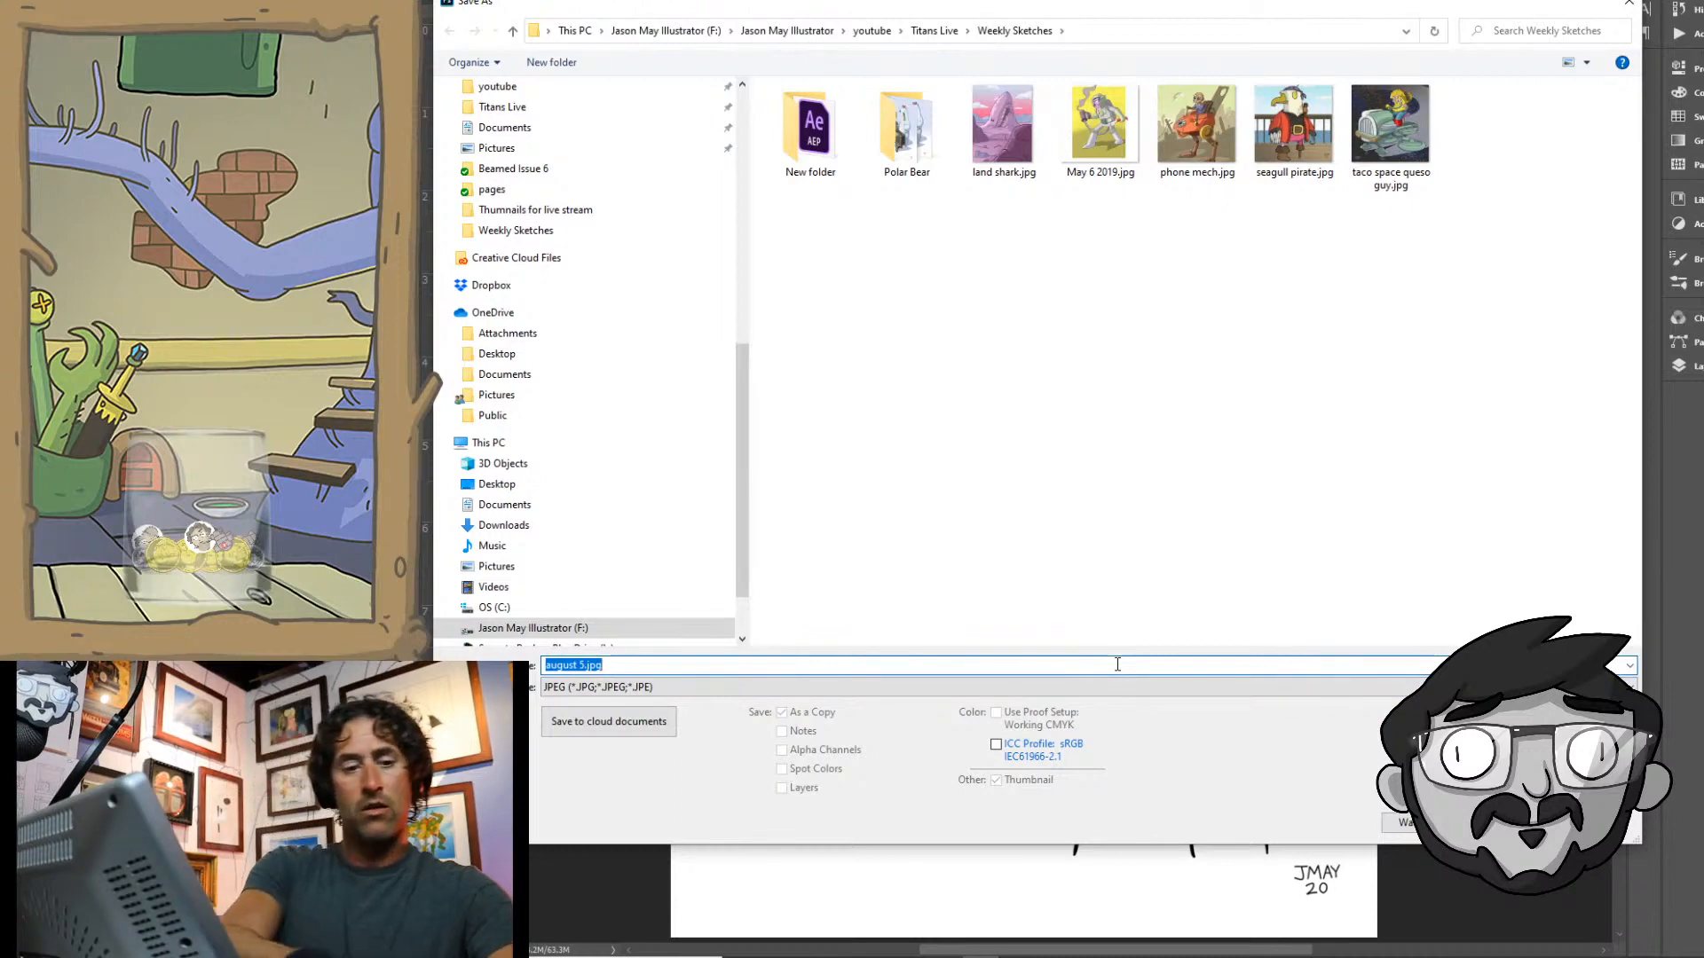
pyautogui.write('e')
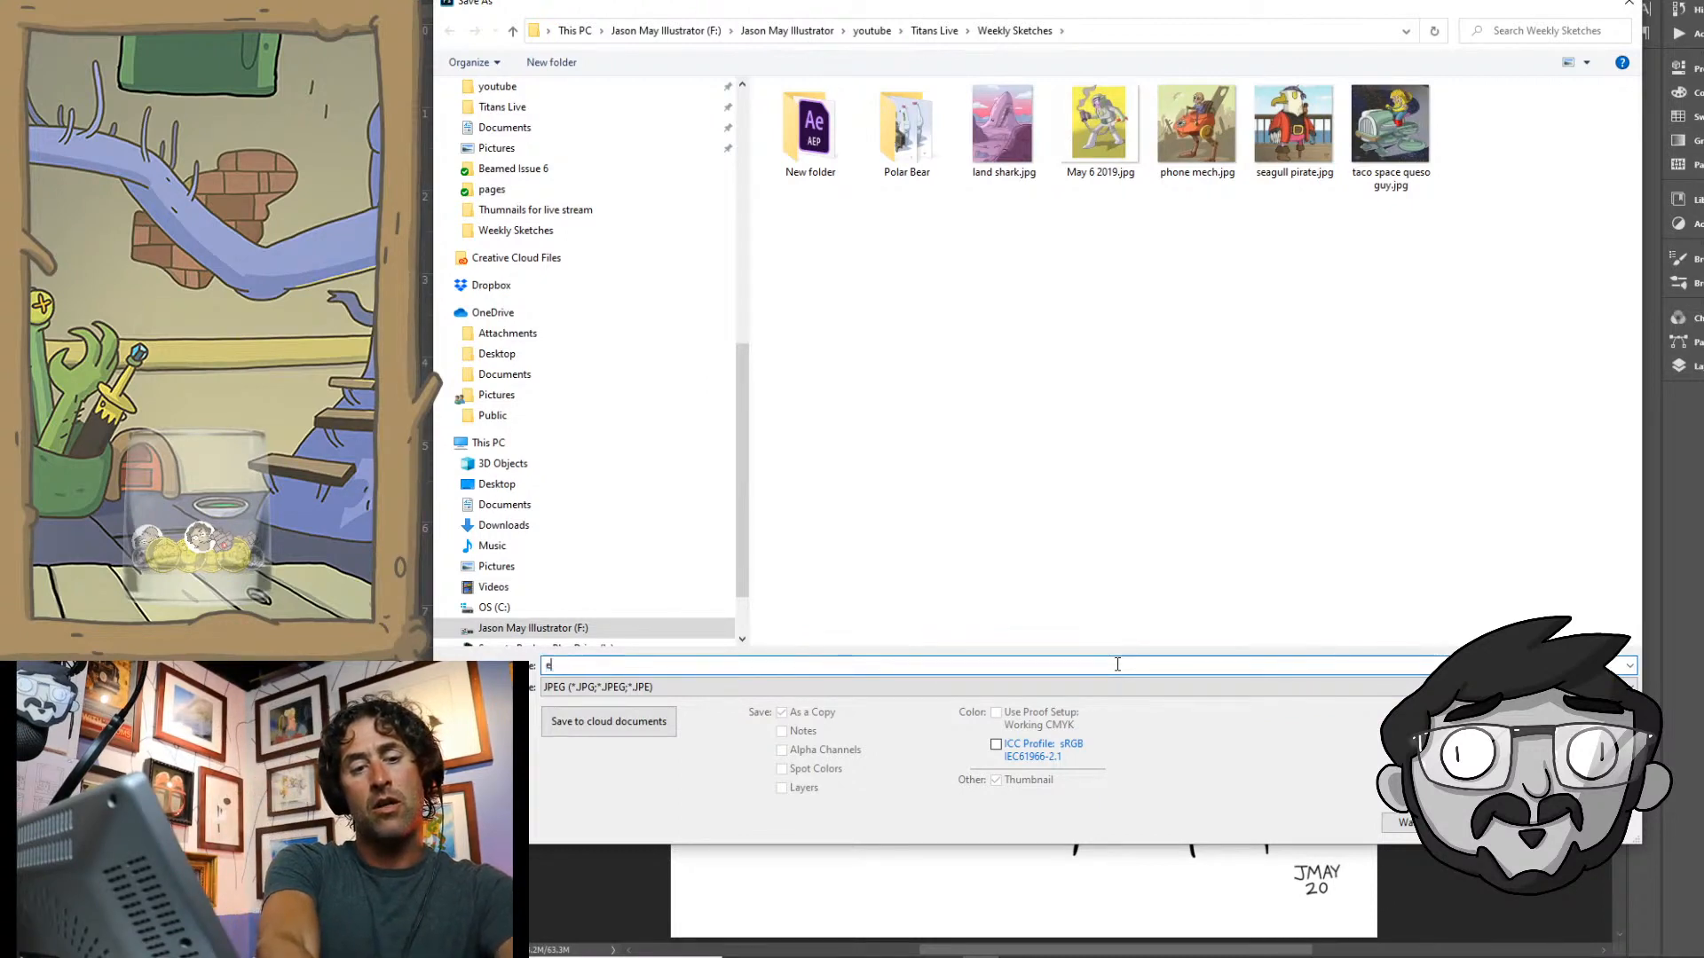
pyautogui.write('pisode 20')
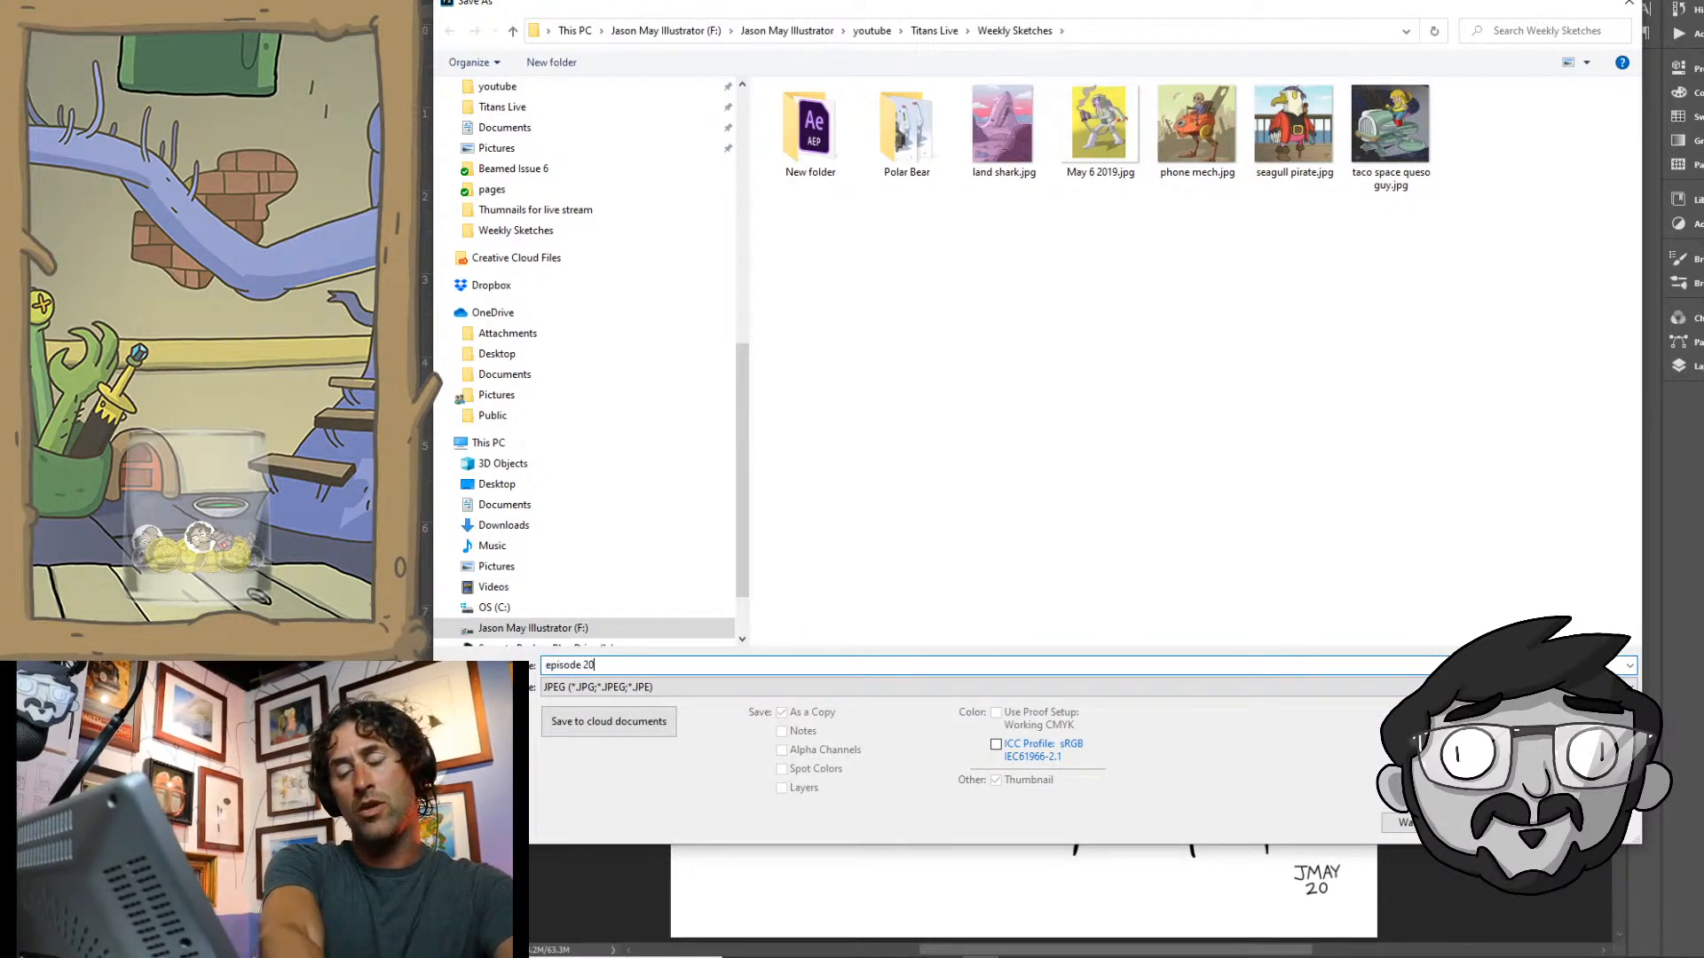
pyautogui.write(' doubler')
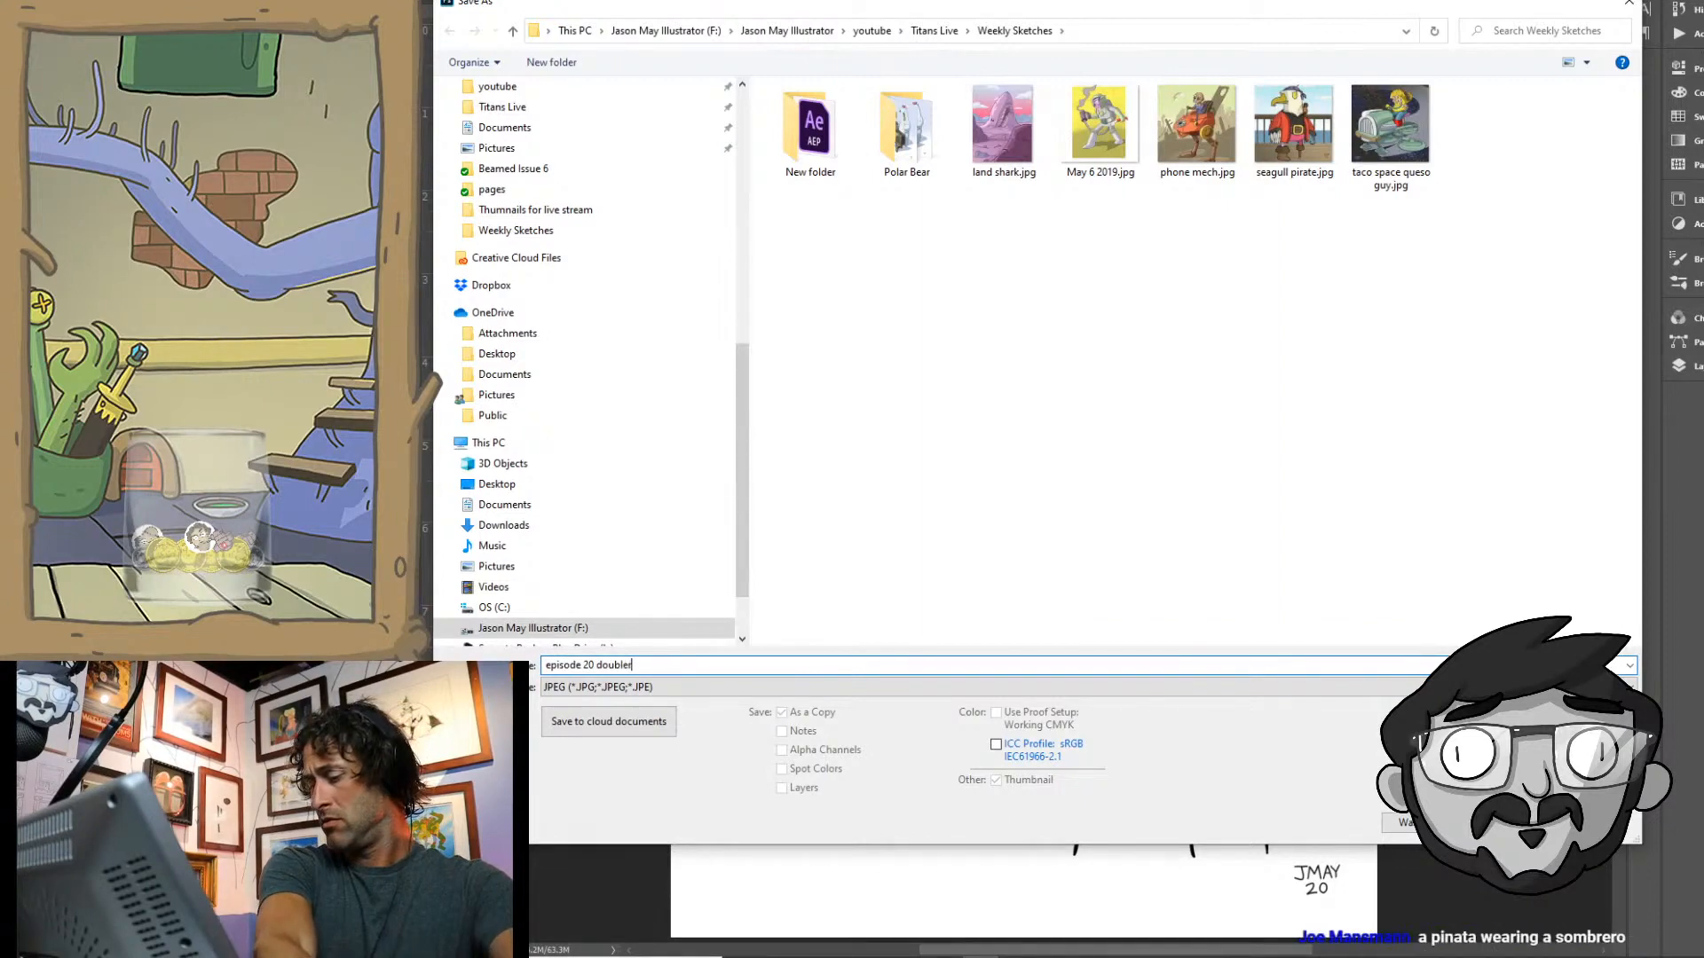
pyautogui.press('Return')
pyautogui.press('Return')
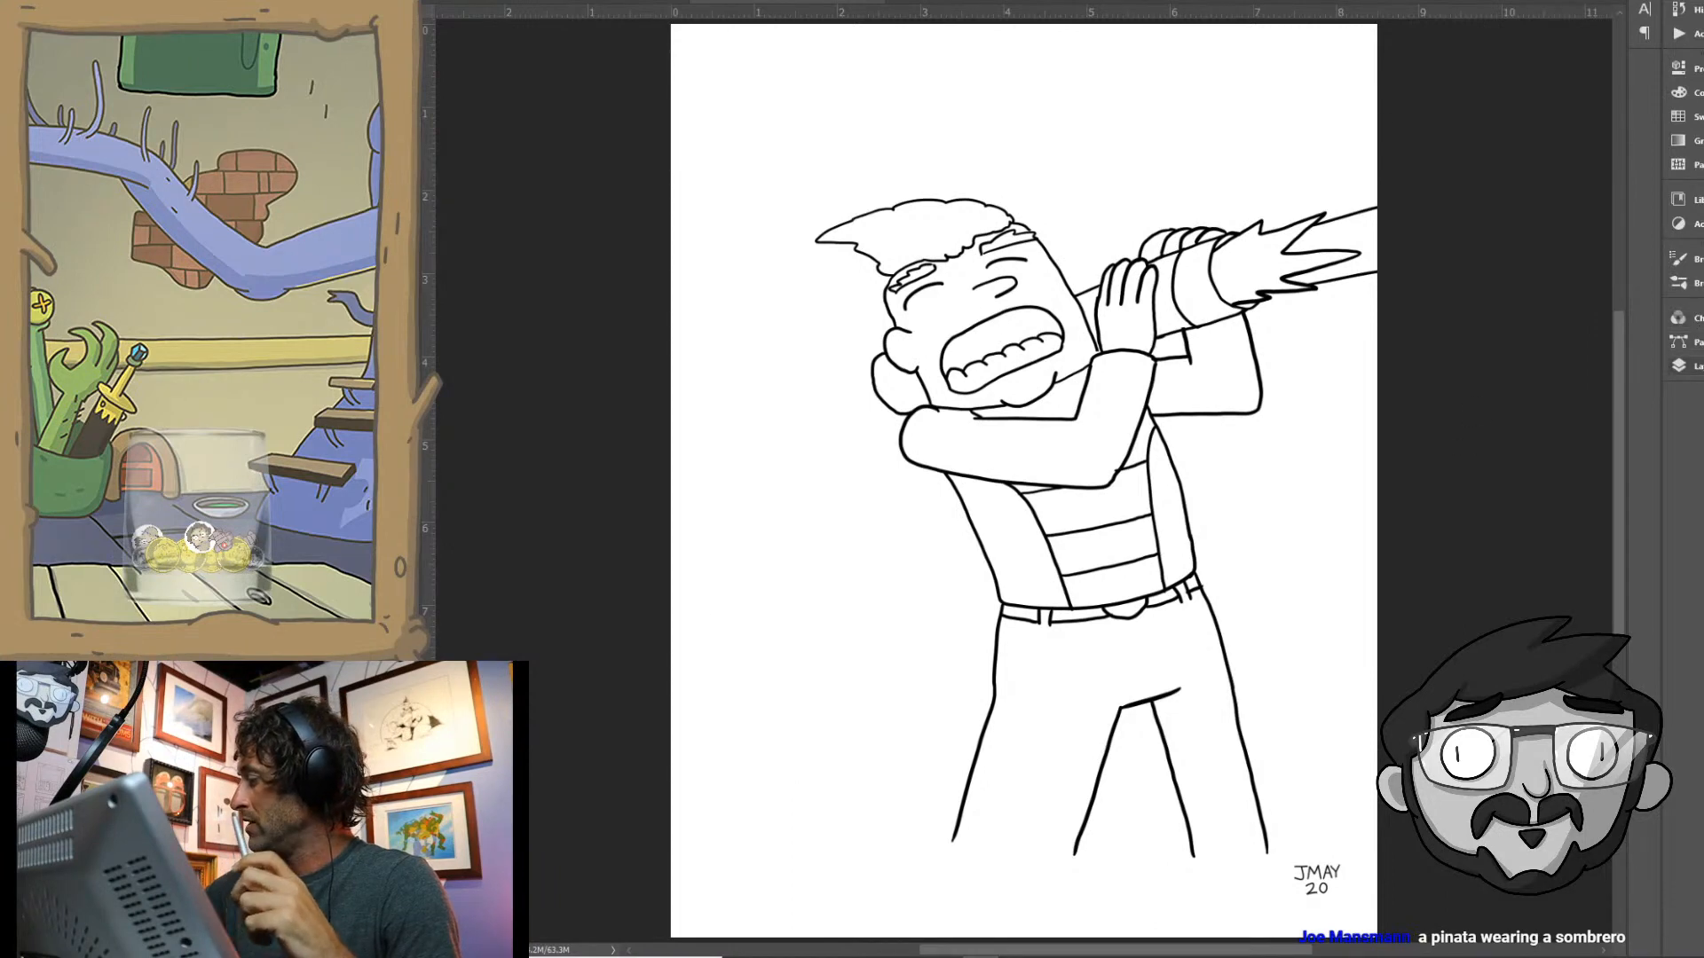
# - Hide the layer holding the man's line drawing and select another layer to paint on
pyautogui.click(1680, 366)
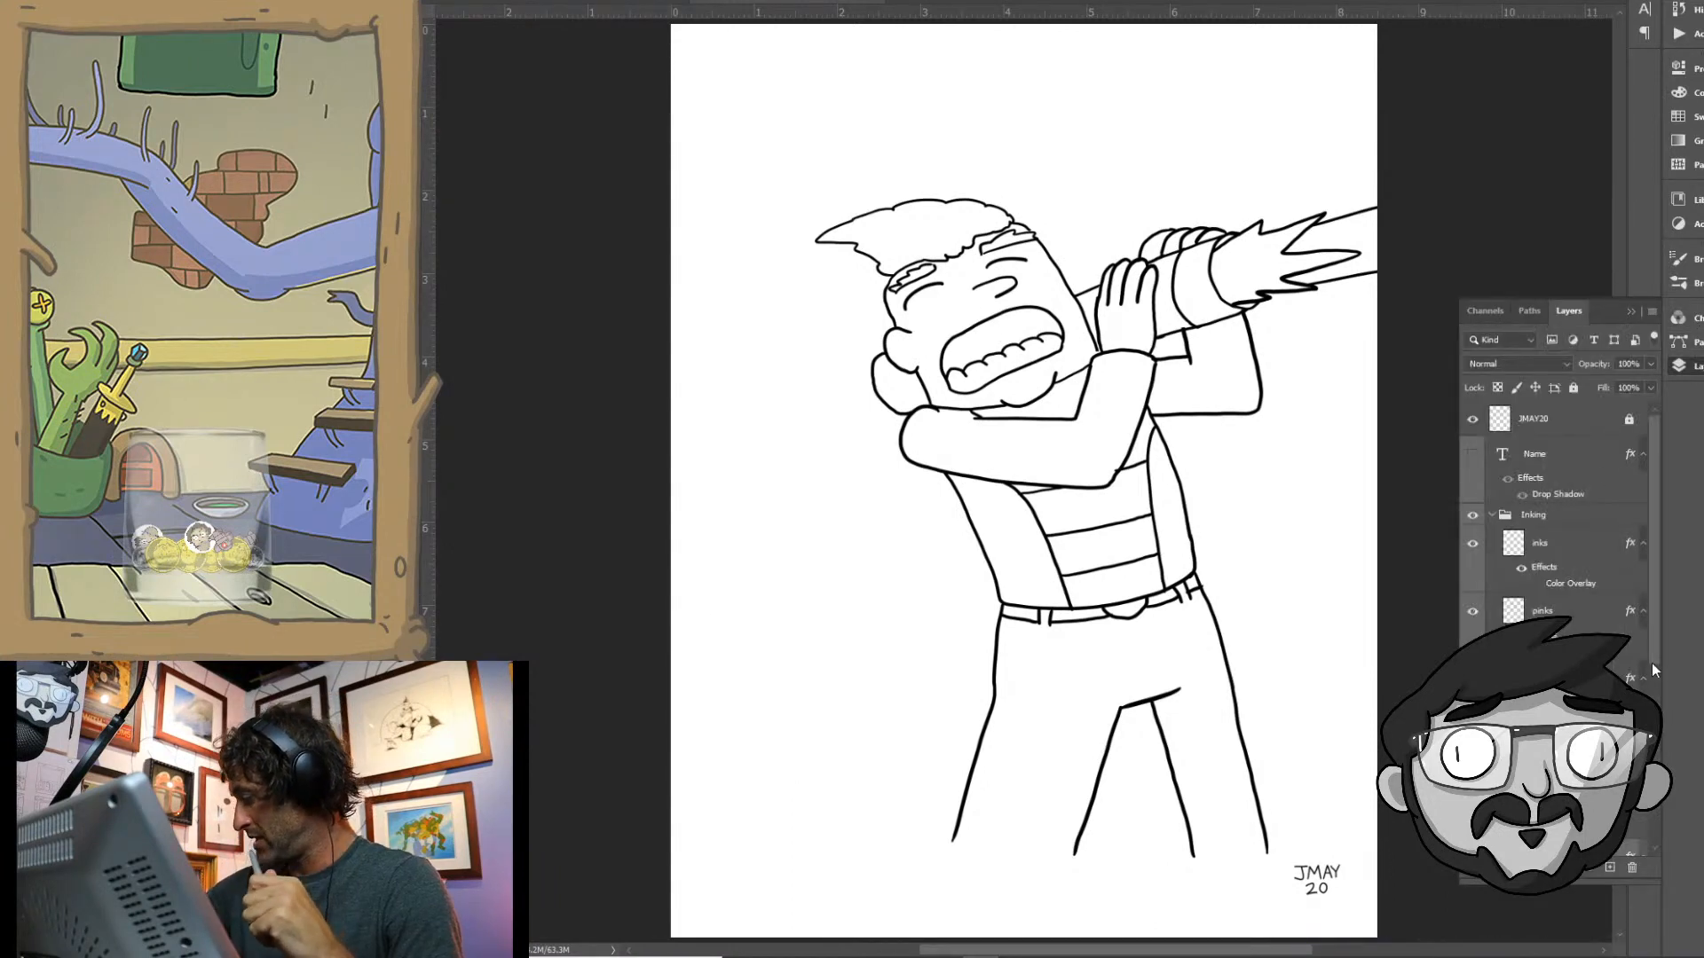
pyautogui.moveTo(1652, 664); pyautogui.dragTo(1654, 782)
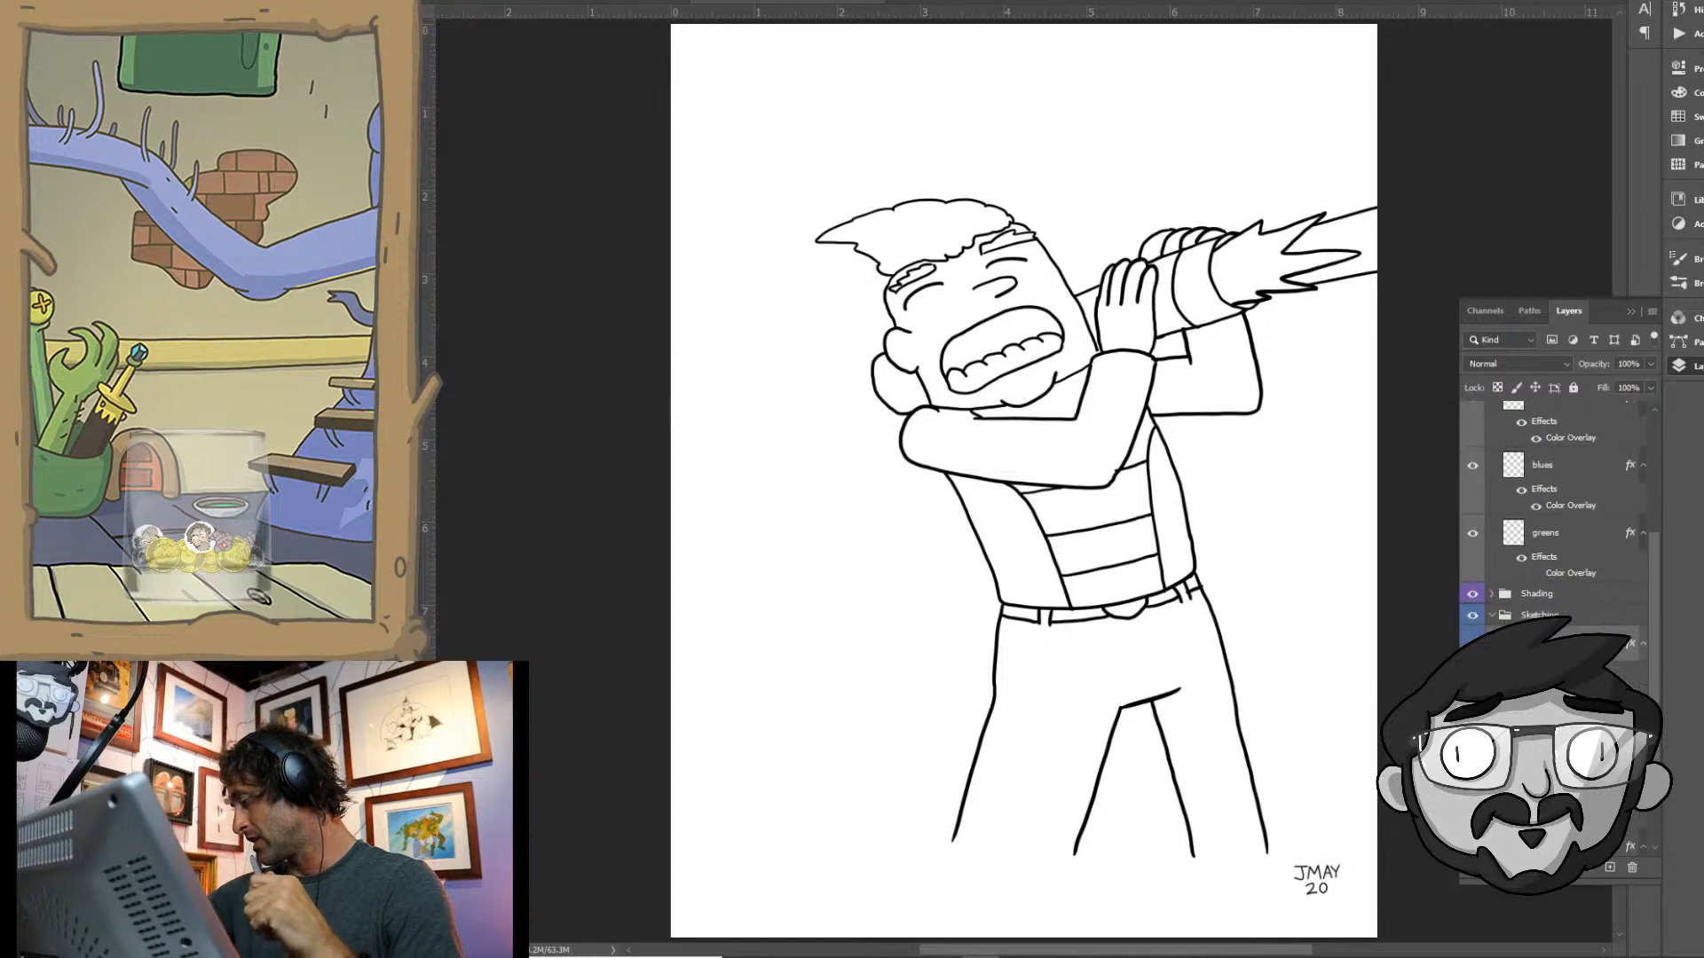
pyautogui.click(1472, 644)
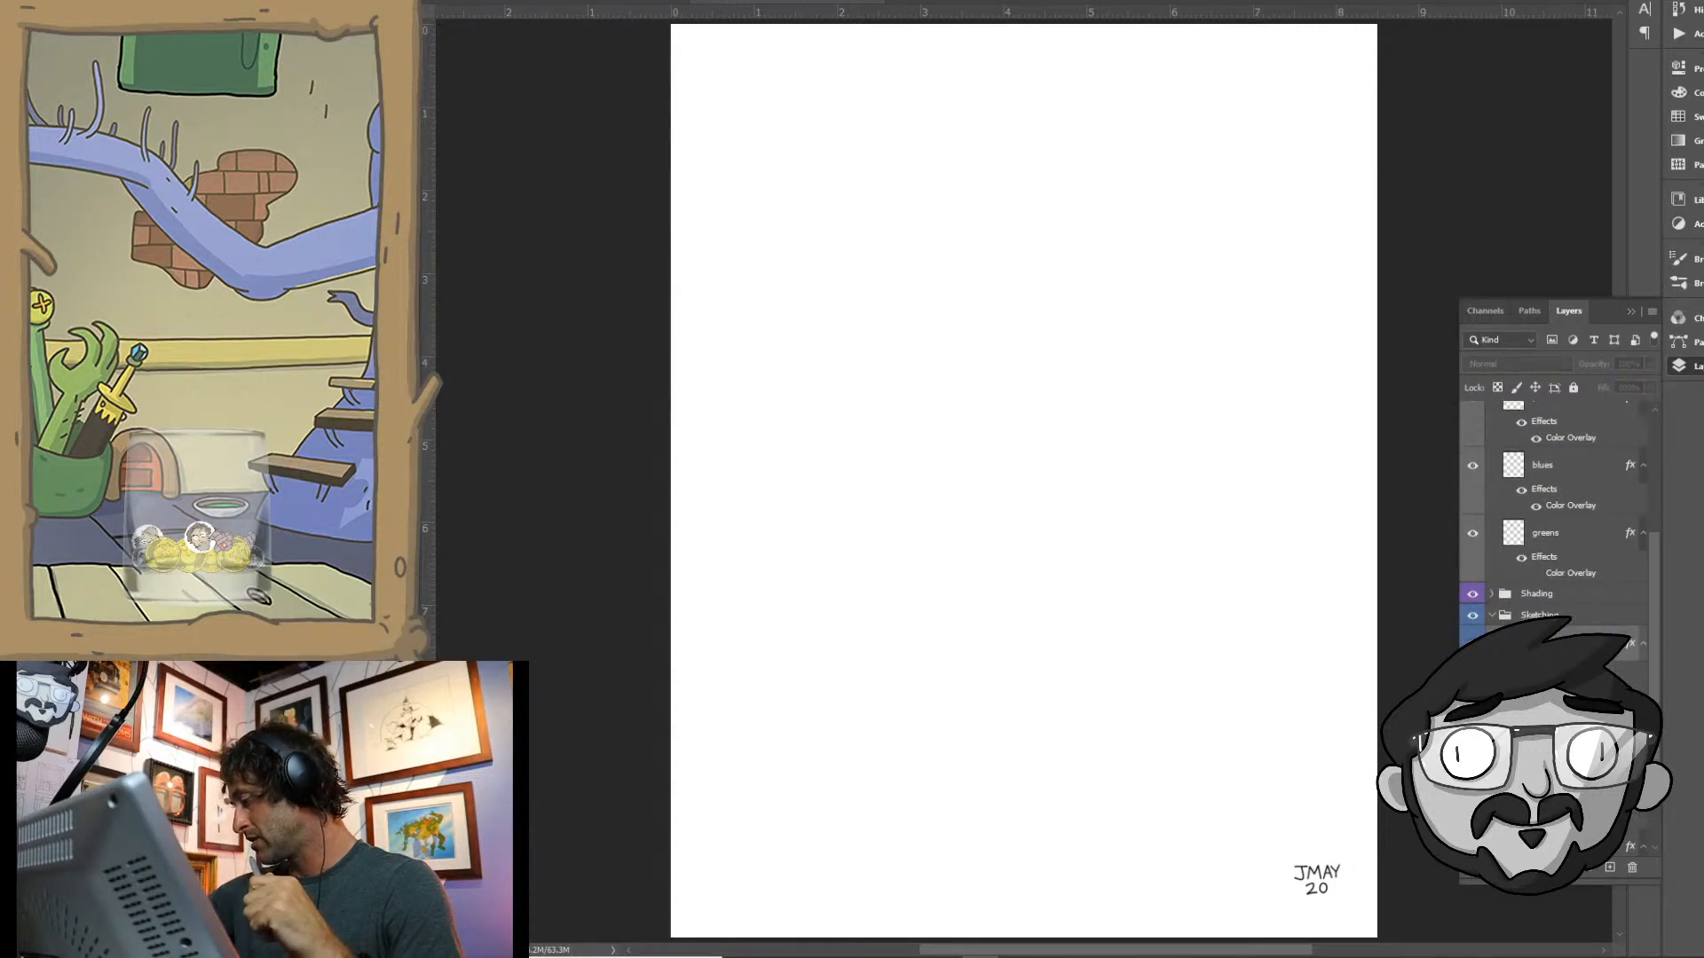
pyautogui.click(1549, 711)
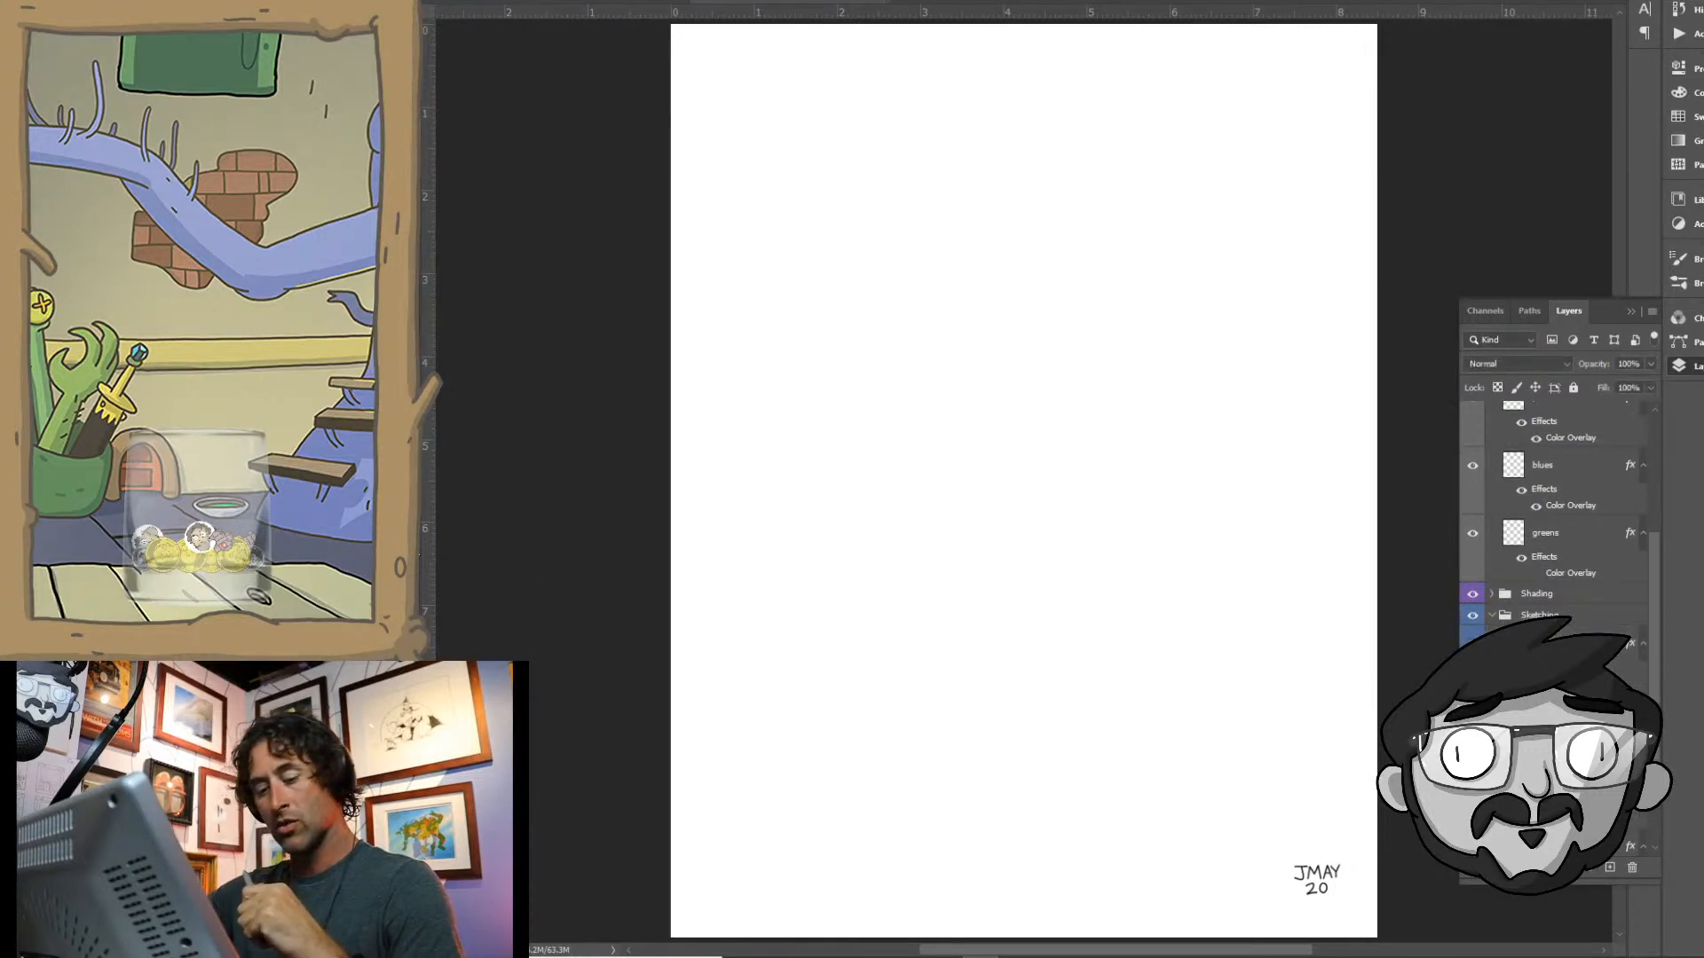
# - Paint a solid head-like shape with a protruding nose in pink #e8a5bc on the canvas's upper left area
pyautogui.click(1122, 184)
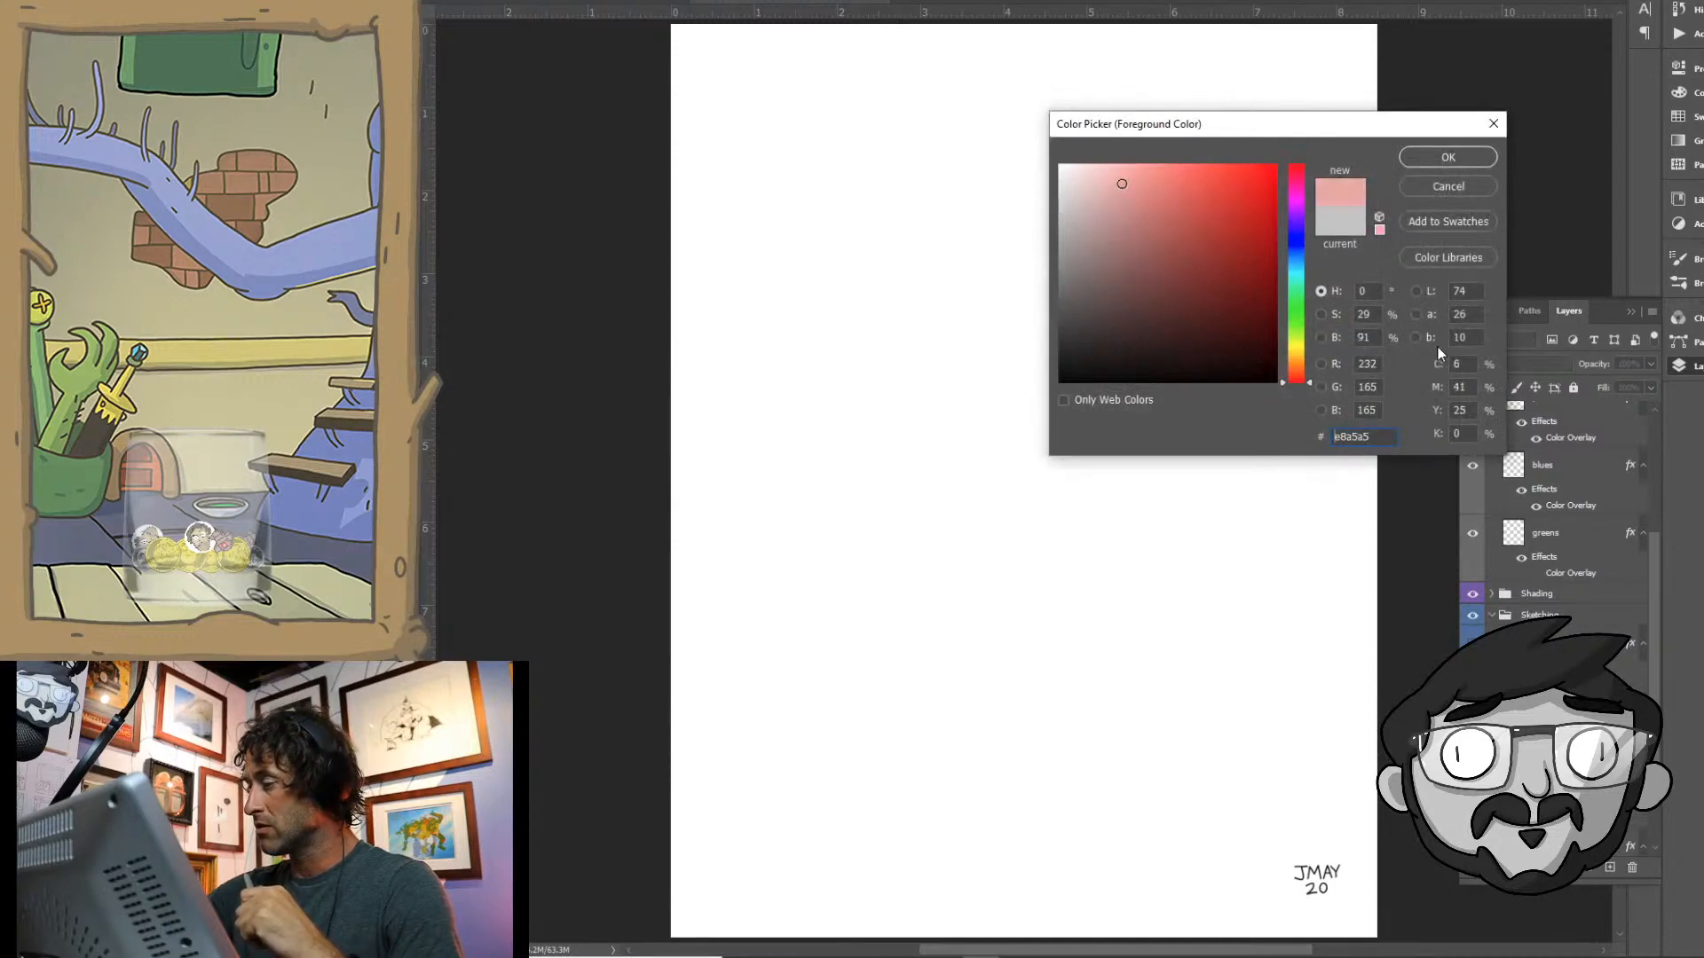
pyautogui.click(1303, 189)
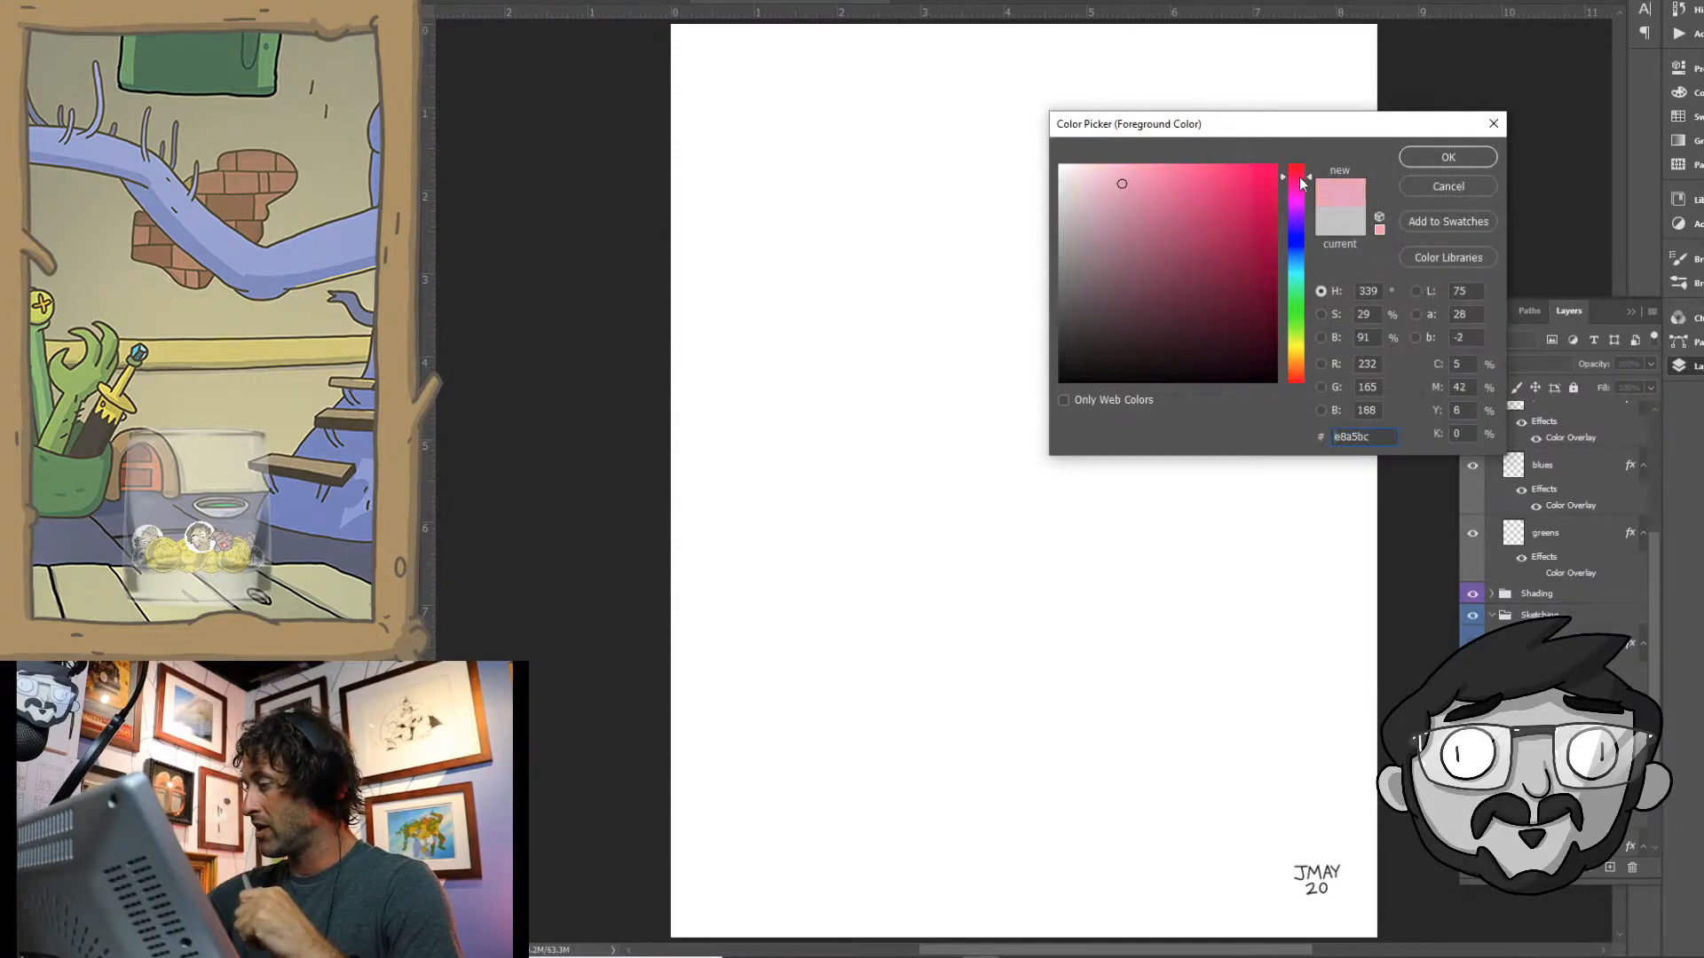
pyautogui.click(1448, 157)
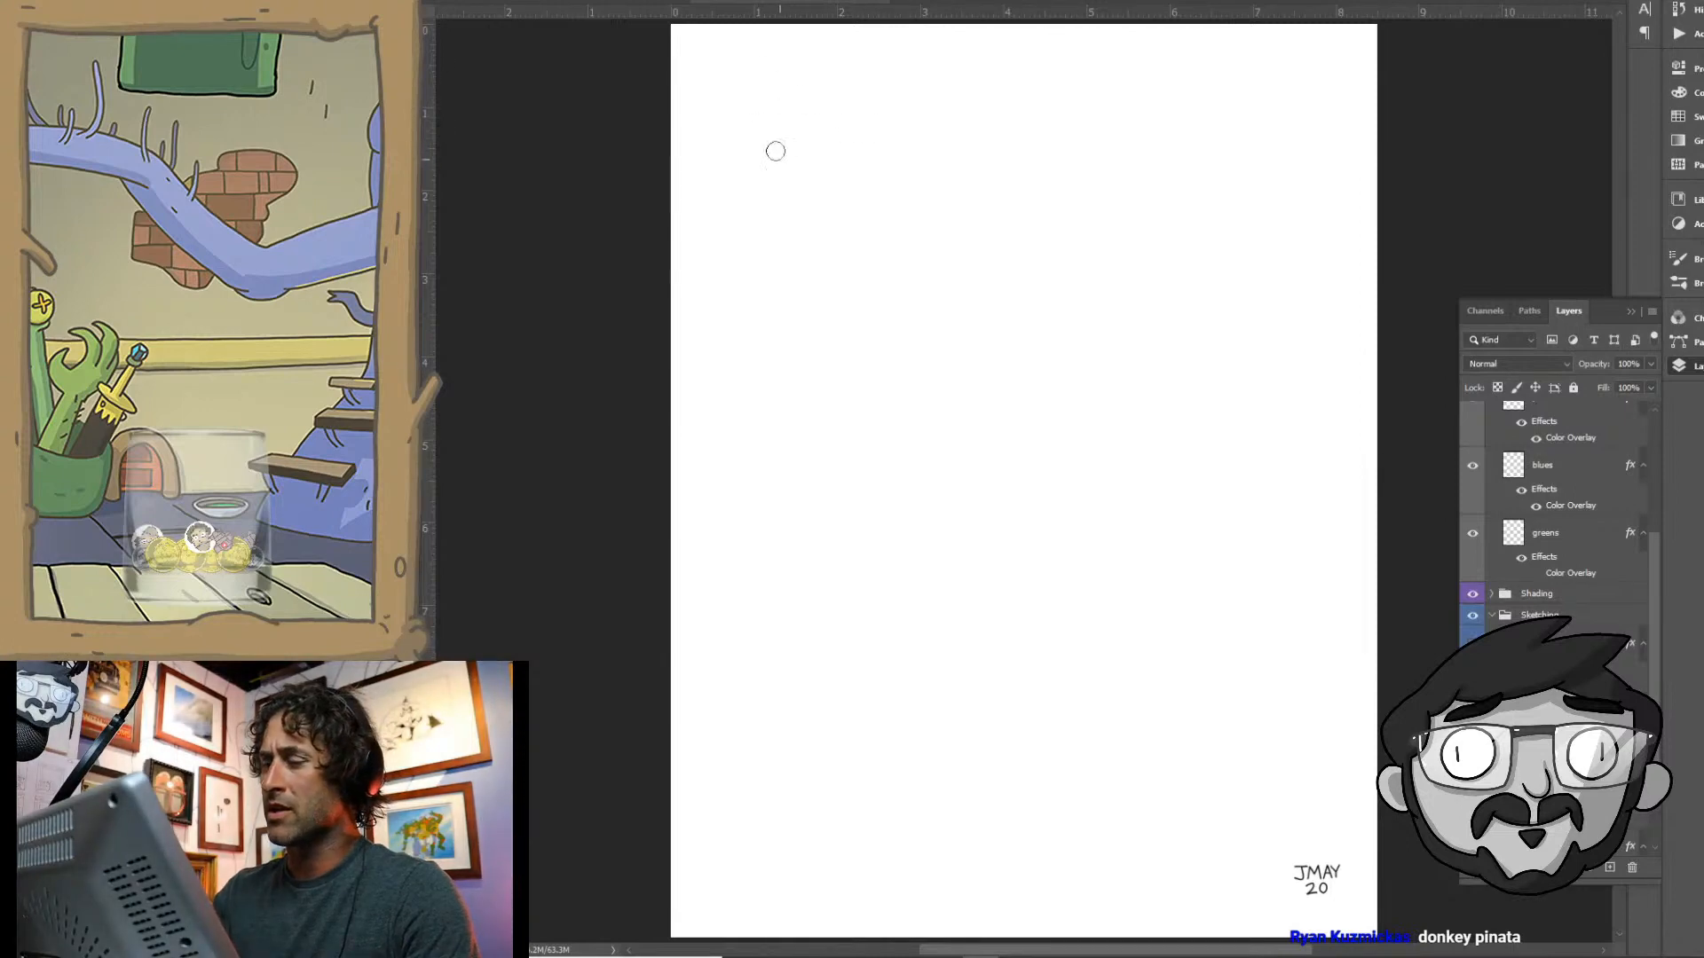
pyautogui.moveTo(779, 162)
pyautogui.mouseDown()
pyautogui.moveTo(847, 196)
pyautogui.moveTo(830, 111)
pyautogui.moveTo(771, 124)
pyautogui.moveTo(799, 202)
pyautogui.mouseUp()
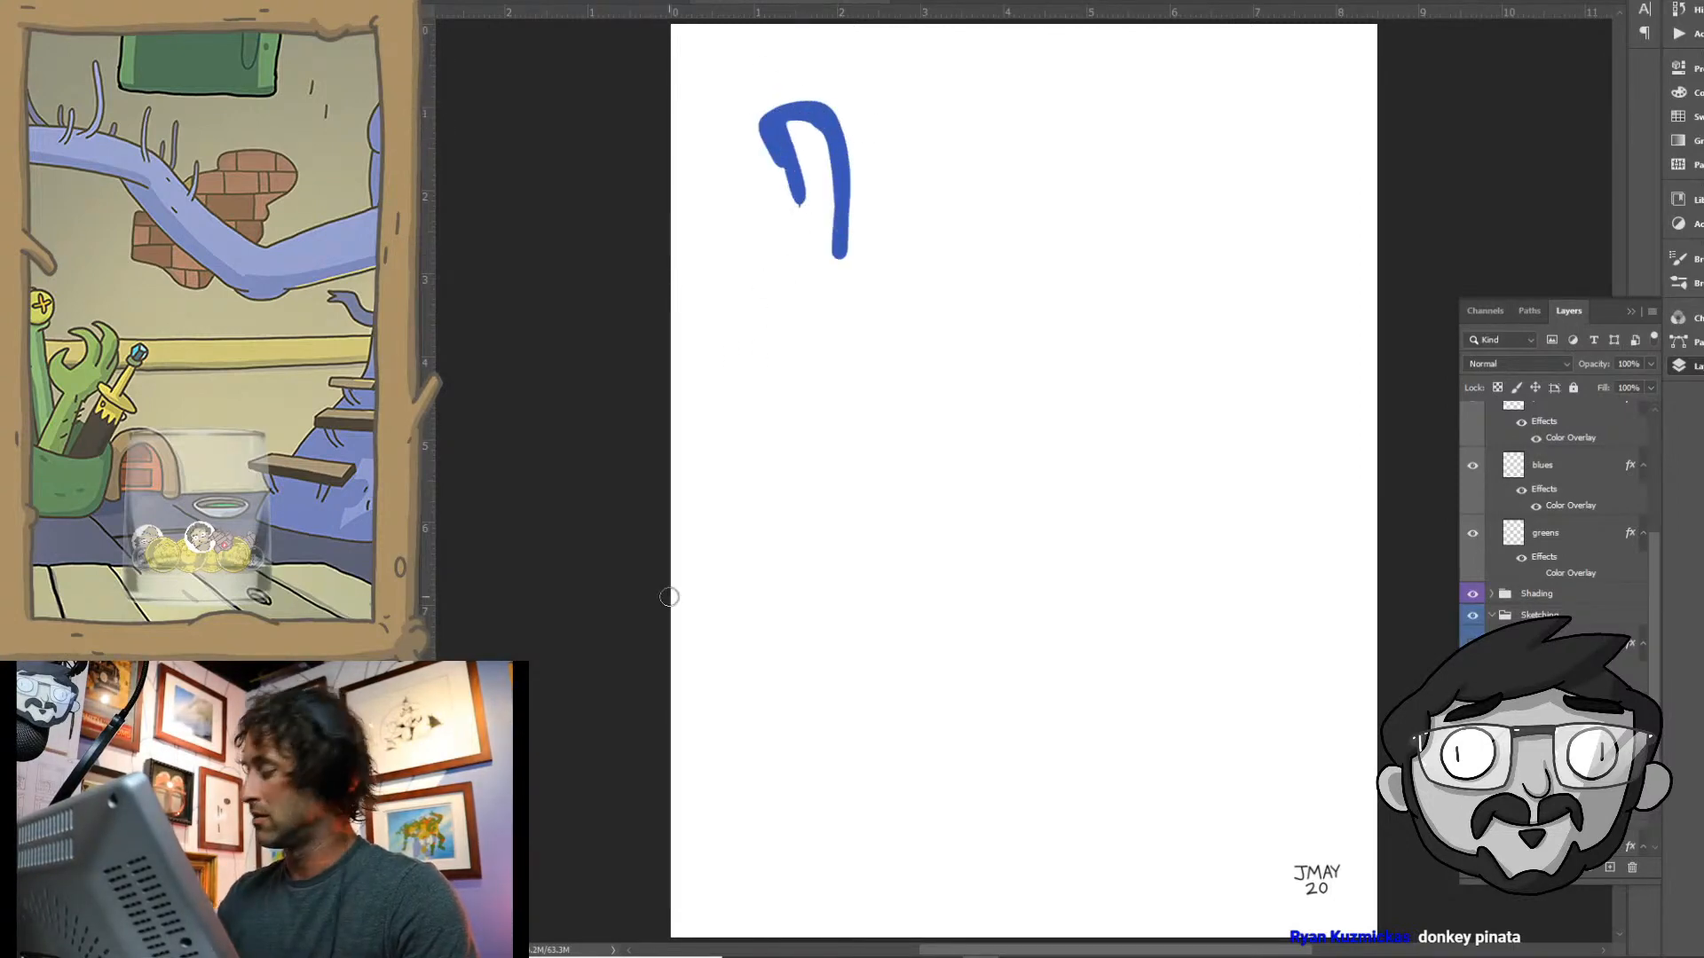
pyautogui.hotkey('alt', 'shift', 'BackSpace')
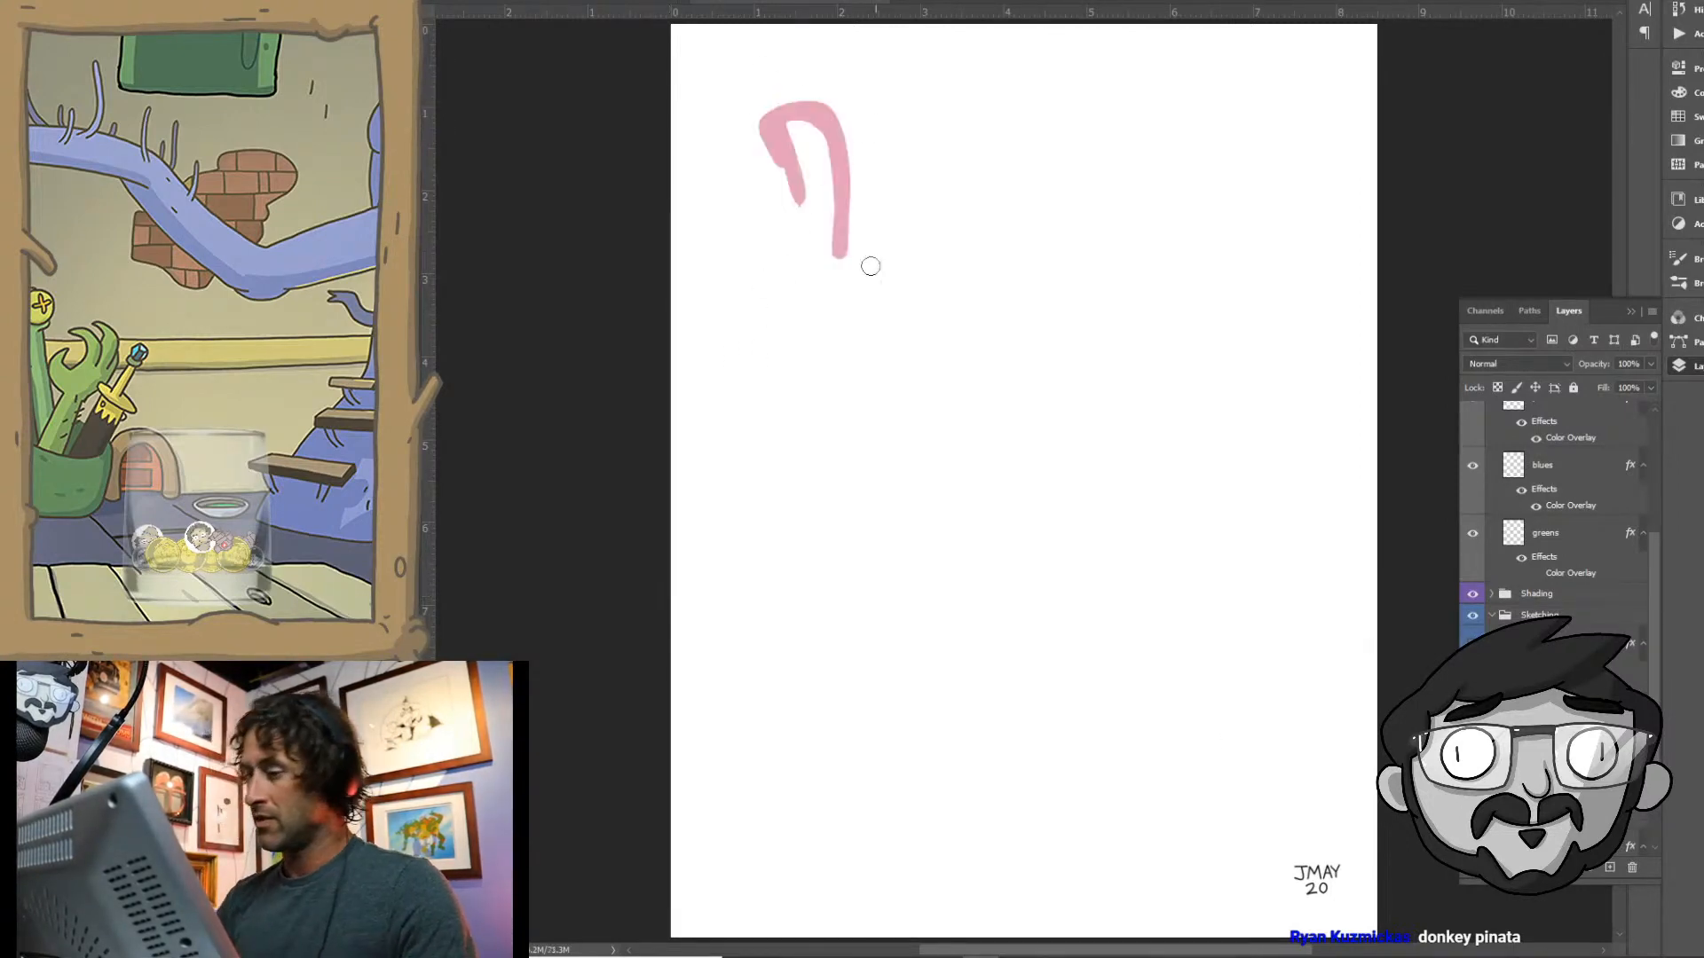
pyautogui.moveTo(792, 131)
pyautogui.mouseDown()
pyautogui.moveTo(789, 245)
pyautogui.moveTo(813, 263)
pyautogui.moveTo(834, 169)
pyautogui.moveTo(828, 207)
pyautogui.moveTo(815, 124)
pyautogui.moveTo(796, 128)
pyautogui.moveTo(809, 225)
pyautogui.moveTo(799, 113)
pyautogui.moveTo(809, 254)
pyautogui.mouseUp()
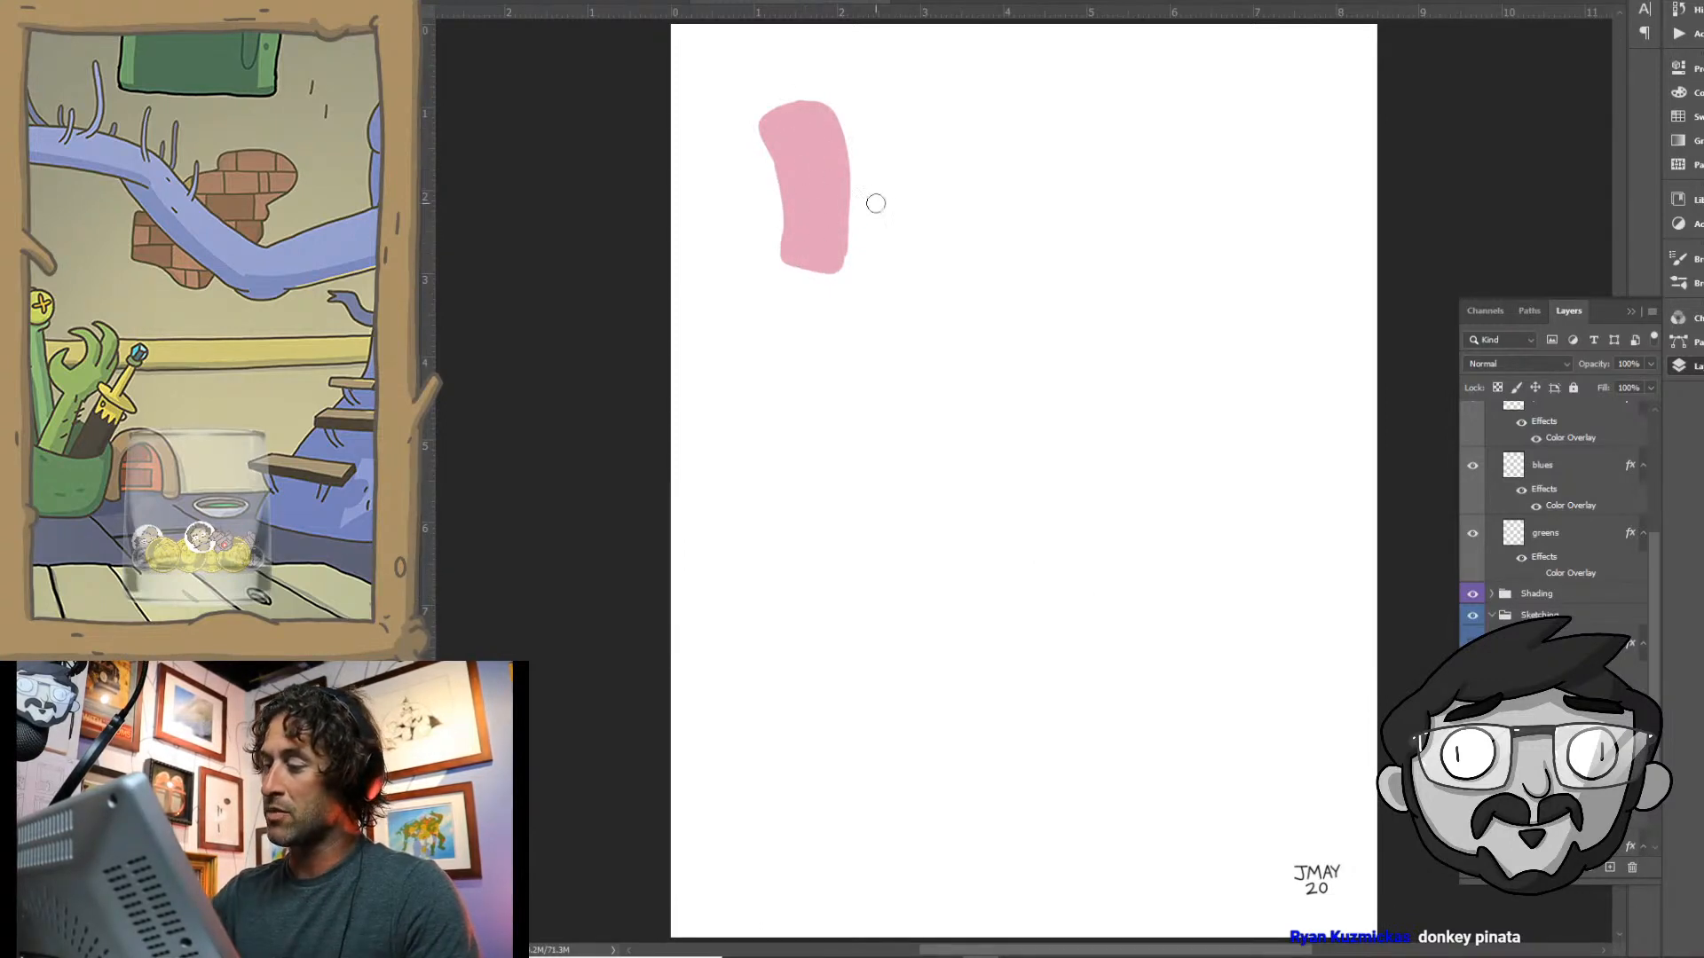
pyautogui.moveTo(772, 133)
pyautogui.mouseDown()
pyautogui.moveTo(778, 210)
pyautogui.moveTo(786, 167)
pyautogui.moveTo(781, 209)
pyautogui.mouseUp()
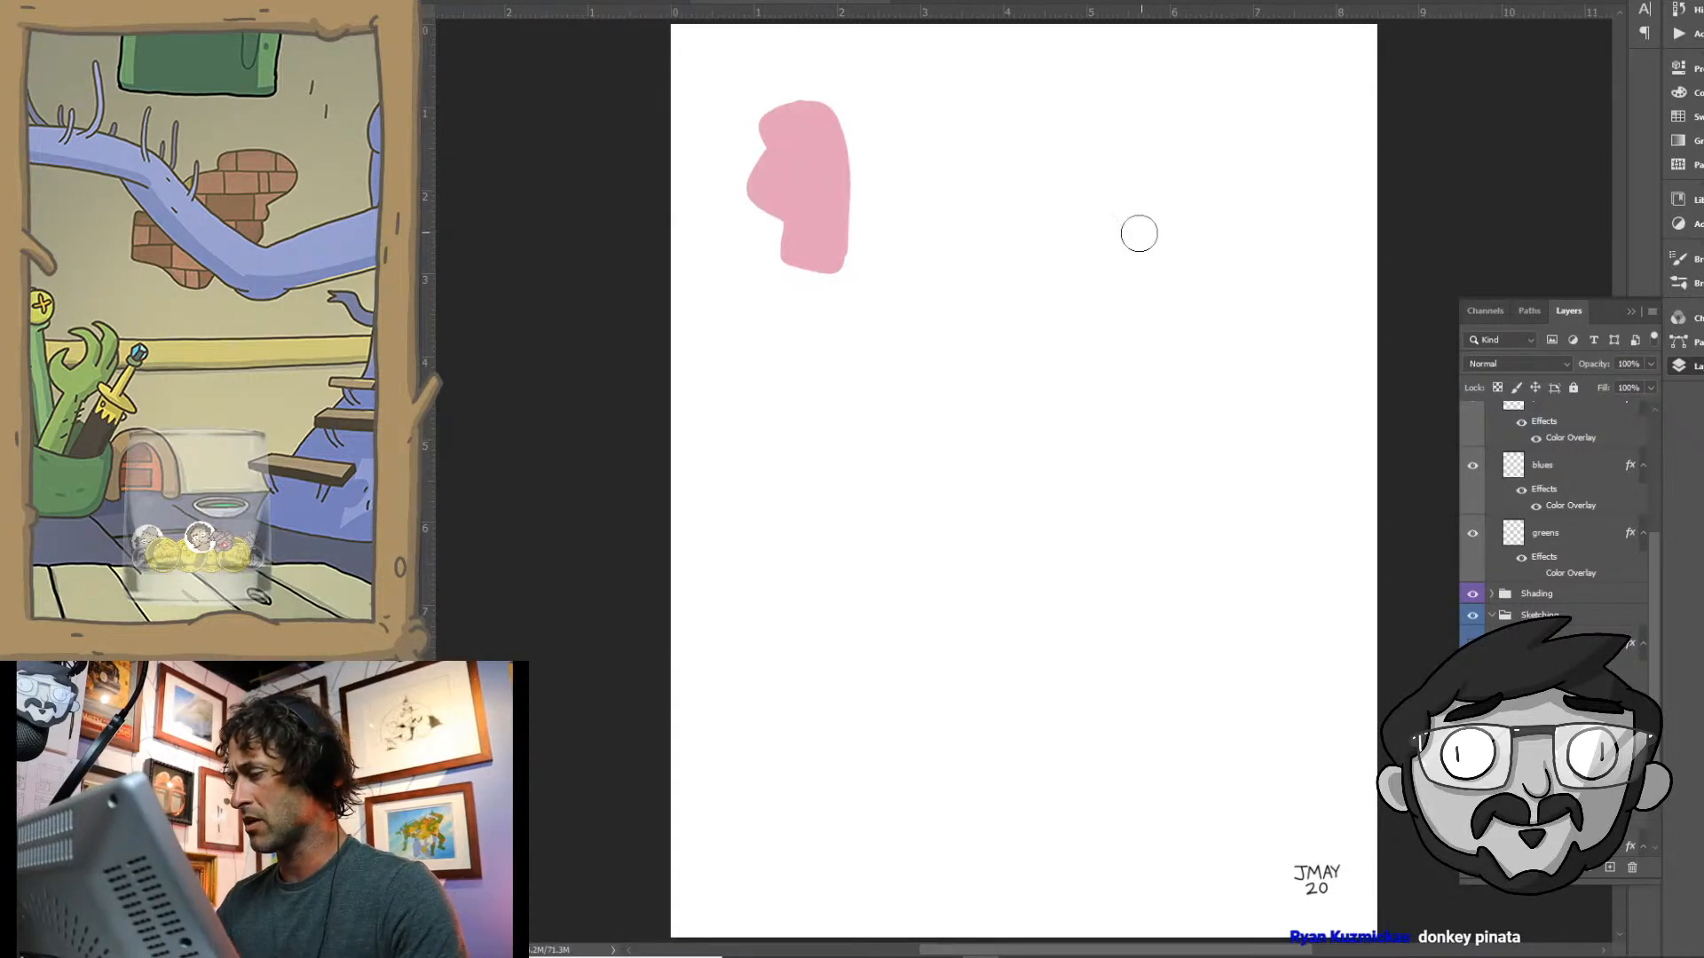
# - Paint three larger pink shapes with a bigger brush: a diamond at upper right, a mushroom at lower left and a rounded block at lower right
pyautogui.press(']')
pyautogui.press(']')
pyautogui.press(']')
pyautogui.moveTo(1071, 273)
pyautogui.mouseDown()
pyautogui.moveTo(1205, 264)
pyautogui.moveTo(1139, 373)
pyautogui.moveTo(1086, 275)
pyautogui.moveTo(1156, 332)
pyautogui.moveTo(1065, 291)
pyautogui.moveTo(1137, 380)
pyautogui.mouseUp()
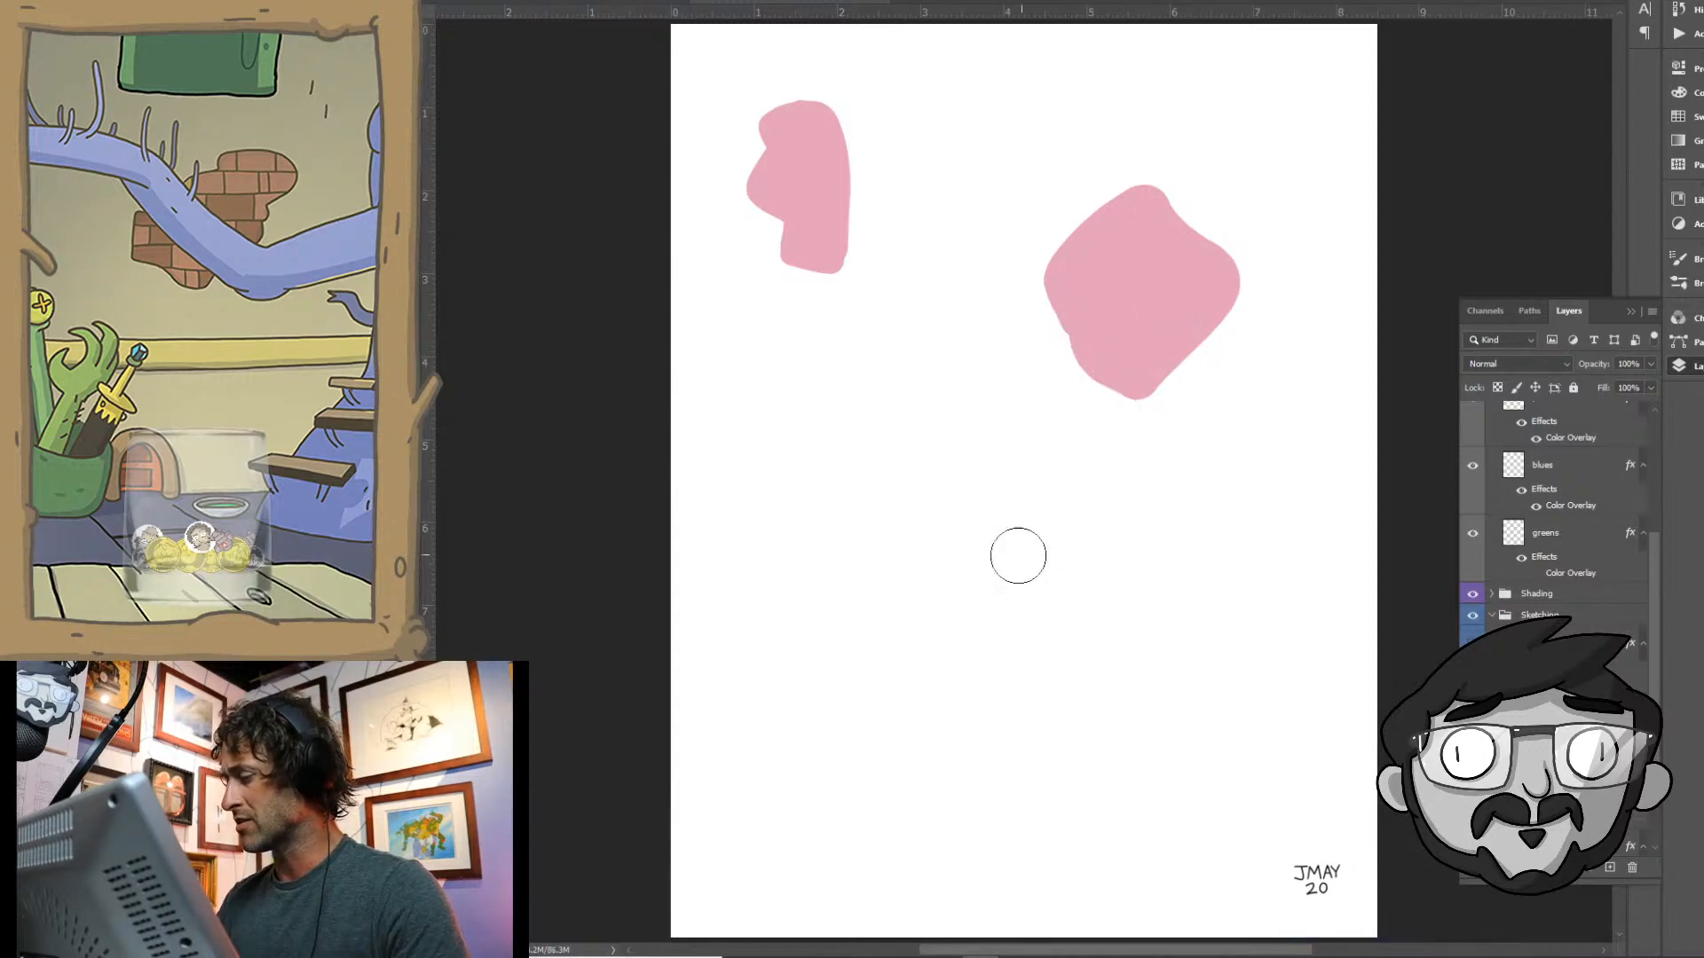
pyautogui.moveTo(789, 553)
pyautogui.mouseDown()
pyautogui.moveTo(852, 479)
pyautogui.moveTo(867, 525)
pyautogui.moveTo(920, 571)
pyautogui.moveTo(827, 689)
pyautogui.moveTo(787, 563)
pyautogui.moveTo(914, 595)
pyautogui.mouseUp()
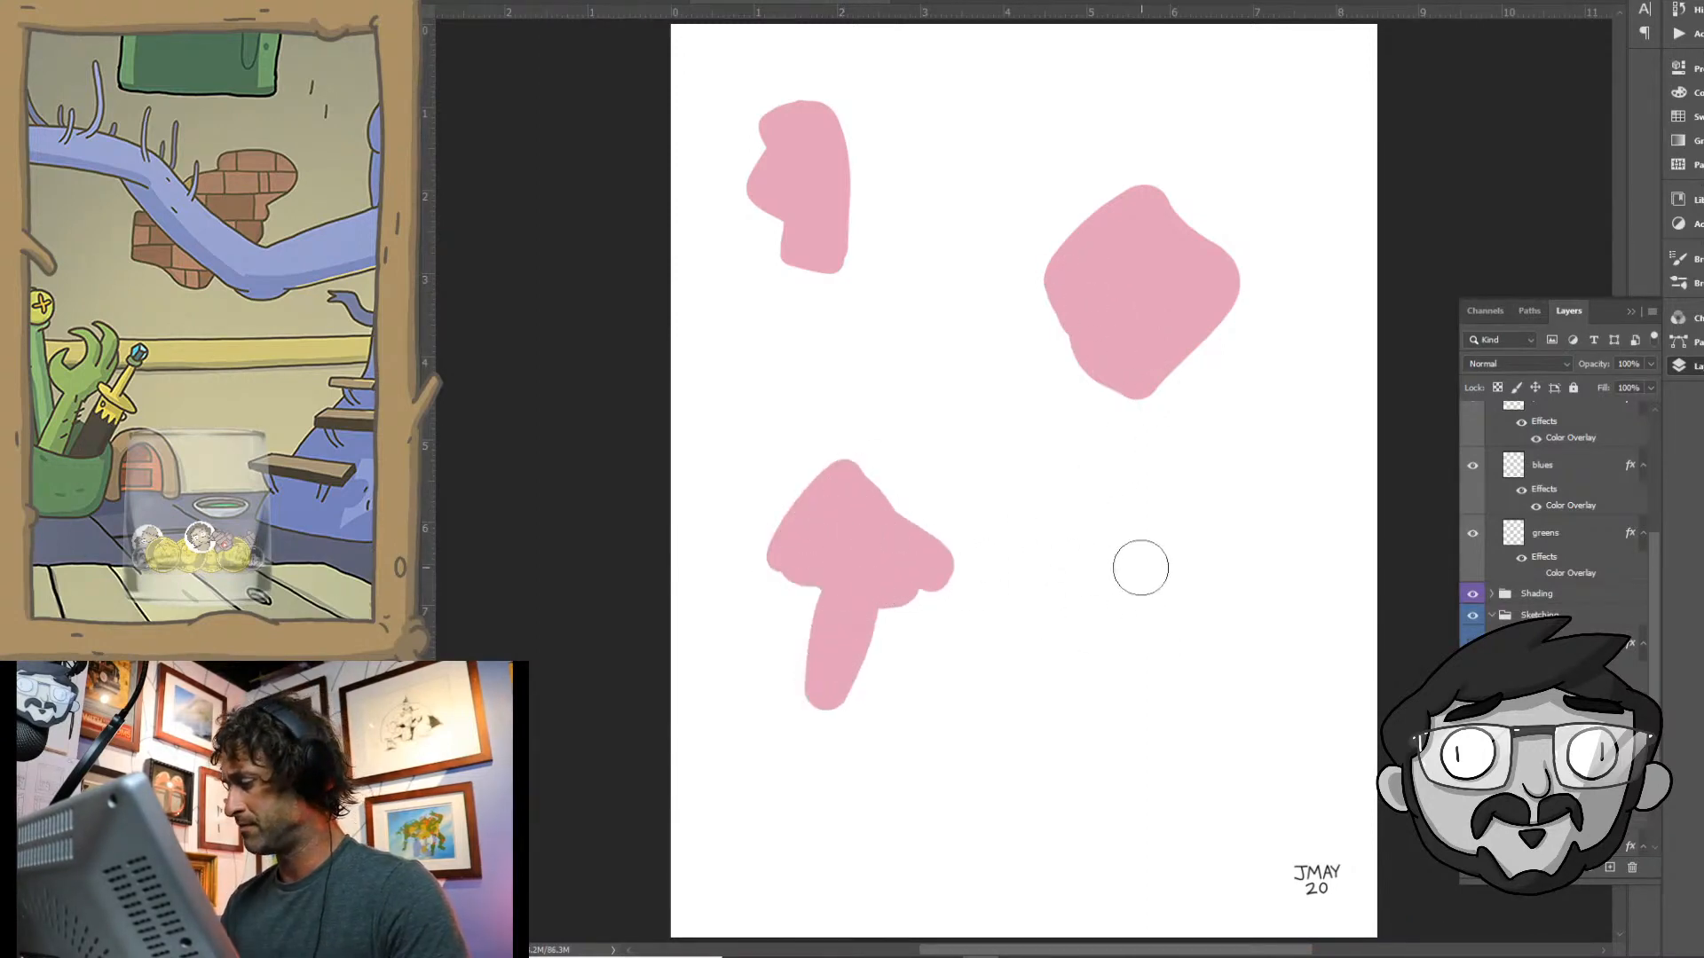
pyautogui.moveTo(1095, 567)
pyautogui.mouseDown()
pyautogui.moveTo(1244, 598)
pyautogui.moveTo(1251, 639)
pyautogui.moveTo(1088, 584)
pyautogui.moveTo(1150, 606)
pyautogui.moveTo(1094, 593)
pyautogui.moveTo(1075, 648)
pyautogui.moveTo(1119, 683)
pyautogui.moveTo(1191, 667)
pyautogui.moveTo(1127, 654)
pyautogui.mouseUp()
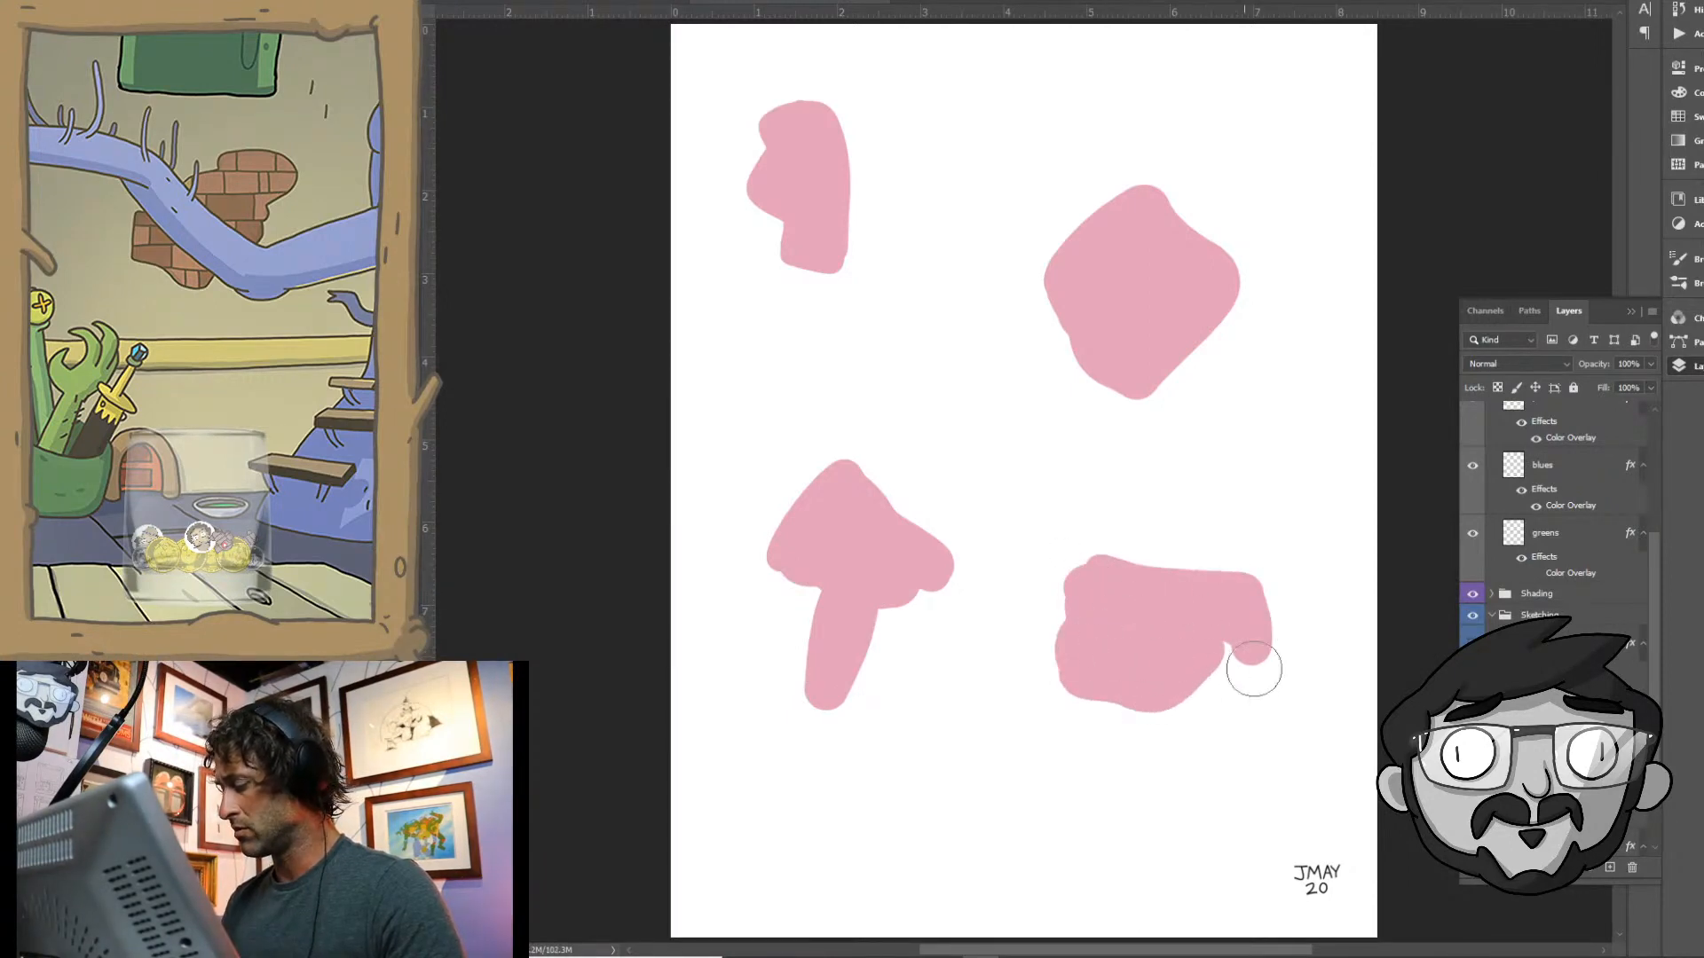
pyautogui.moveTo(1264, 661); pyautogui.dragTo(1228, 628)
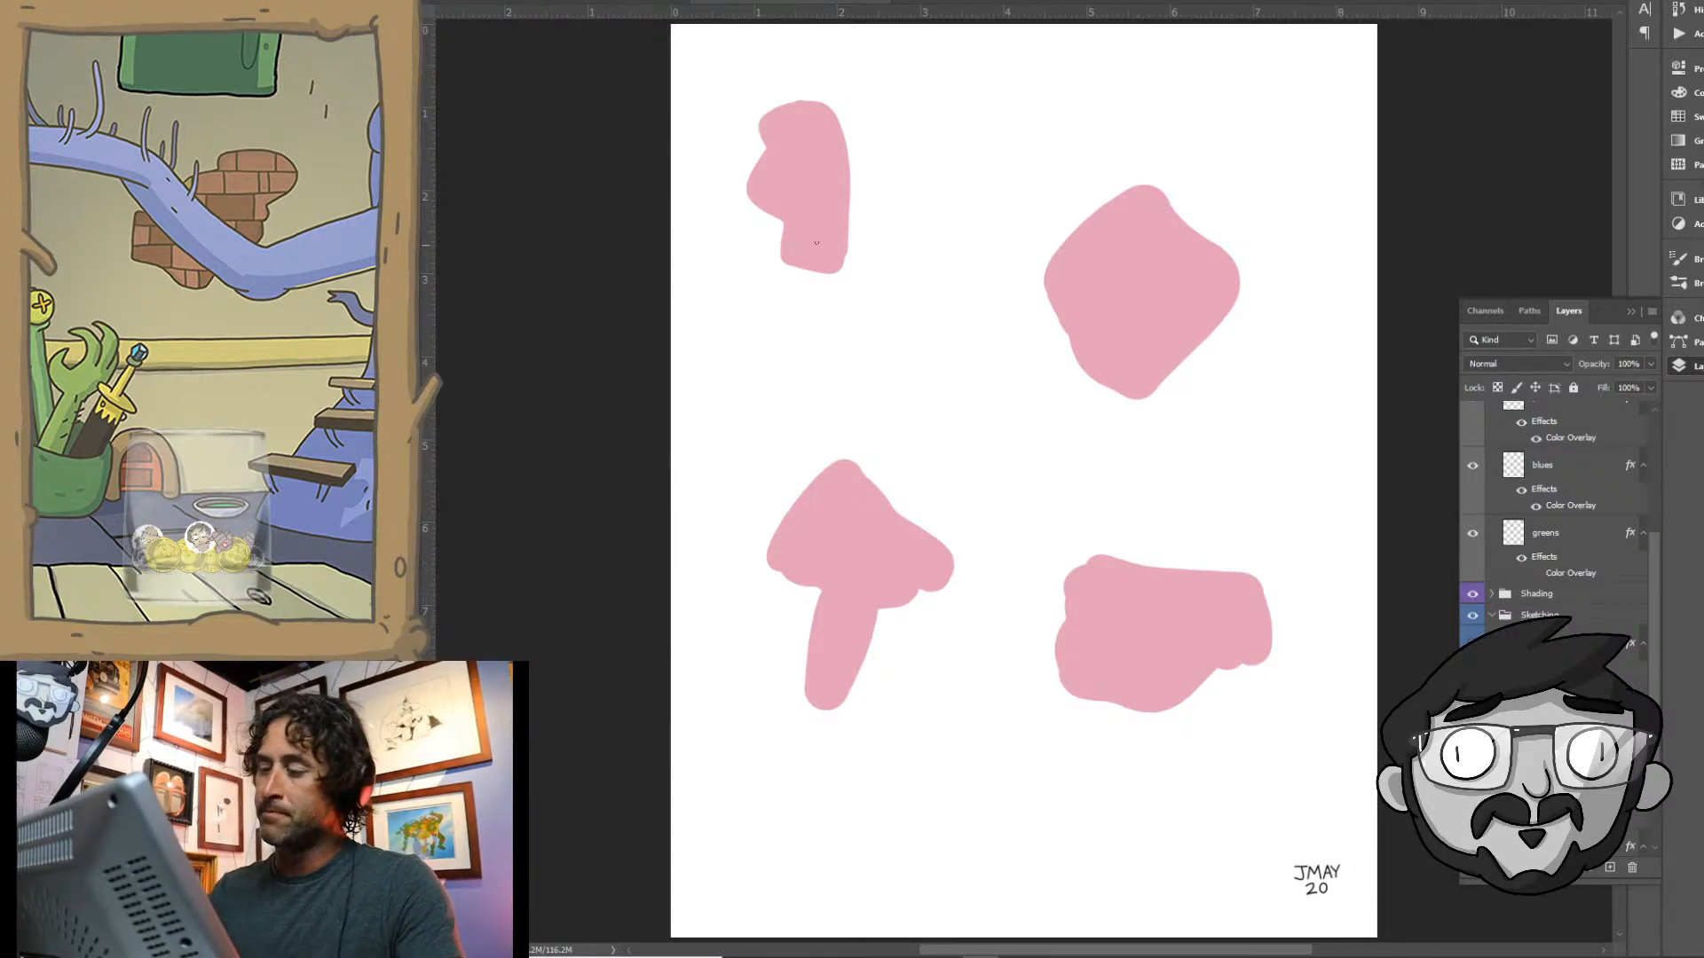
# - Draw two round eyes, a large nose contour and a short mouth in thin black lines on the upper-left pink shape
pyautogui.moveTo(789, 131); pyautogui.dragTo(792, 156)
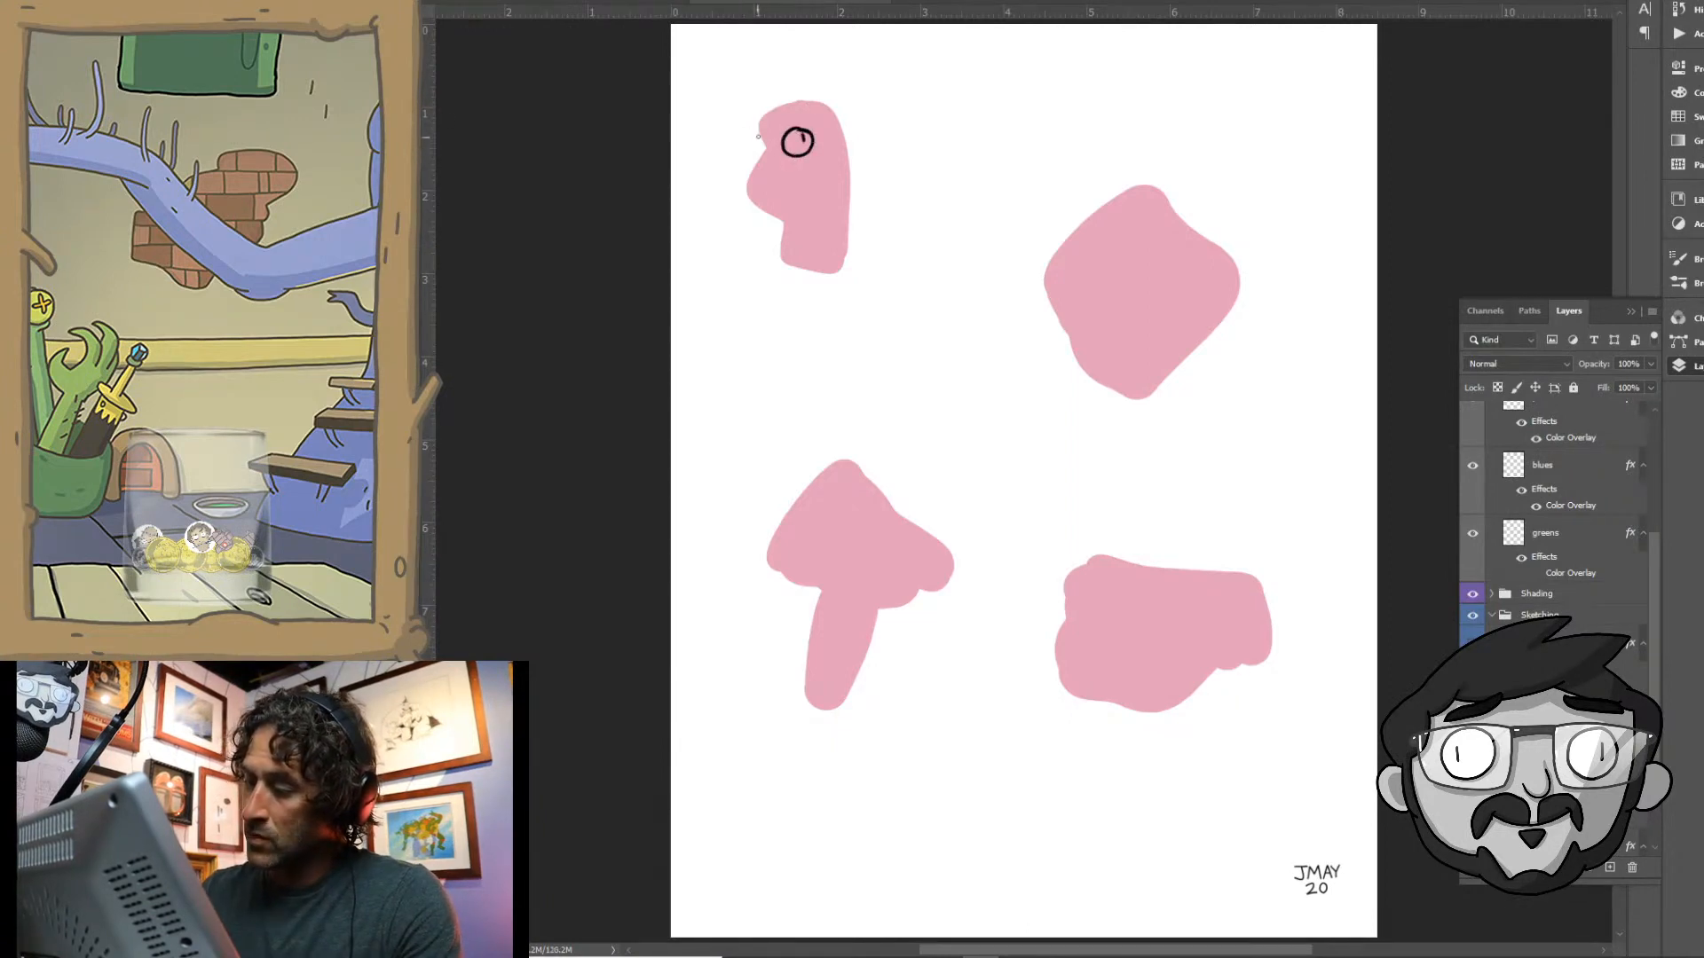
pyautogui.moveTo(759, 133); pyautogui.dragTo(759, 154)
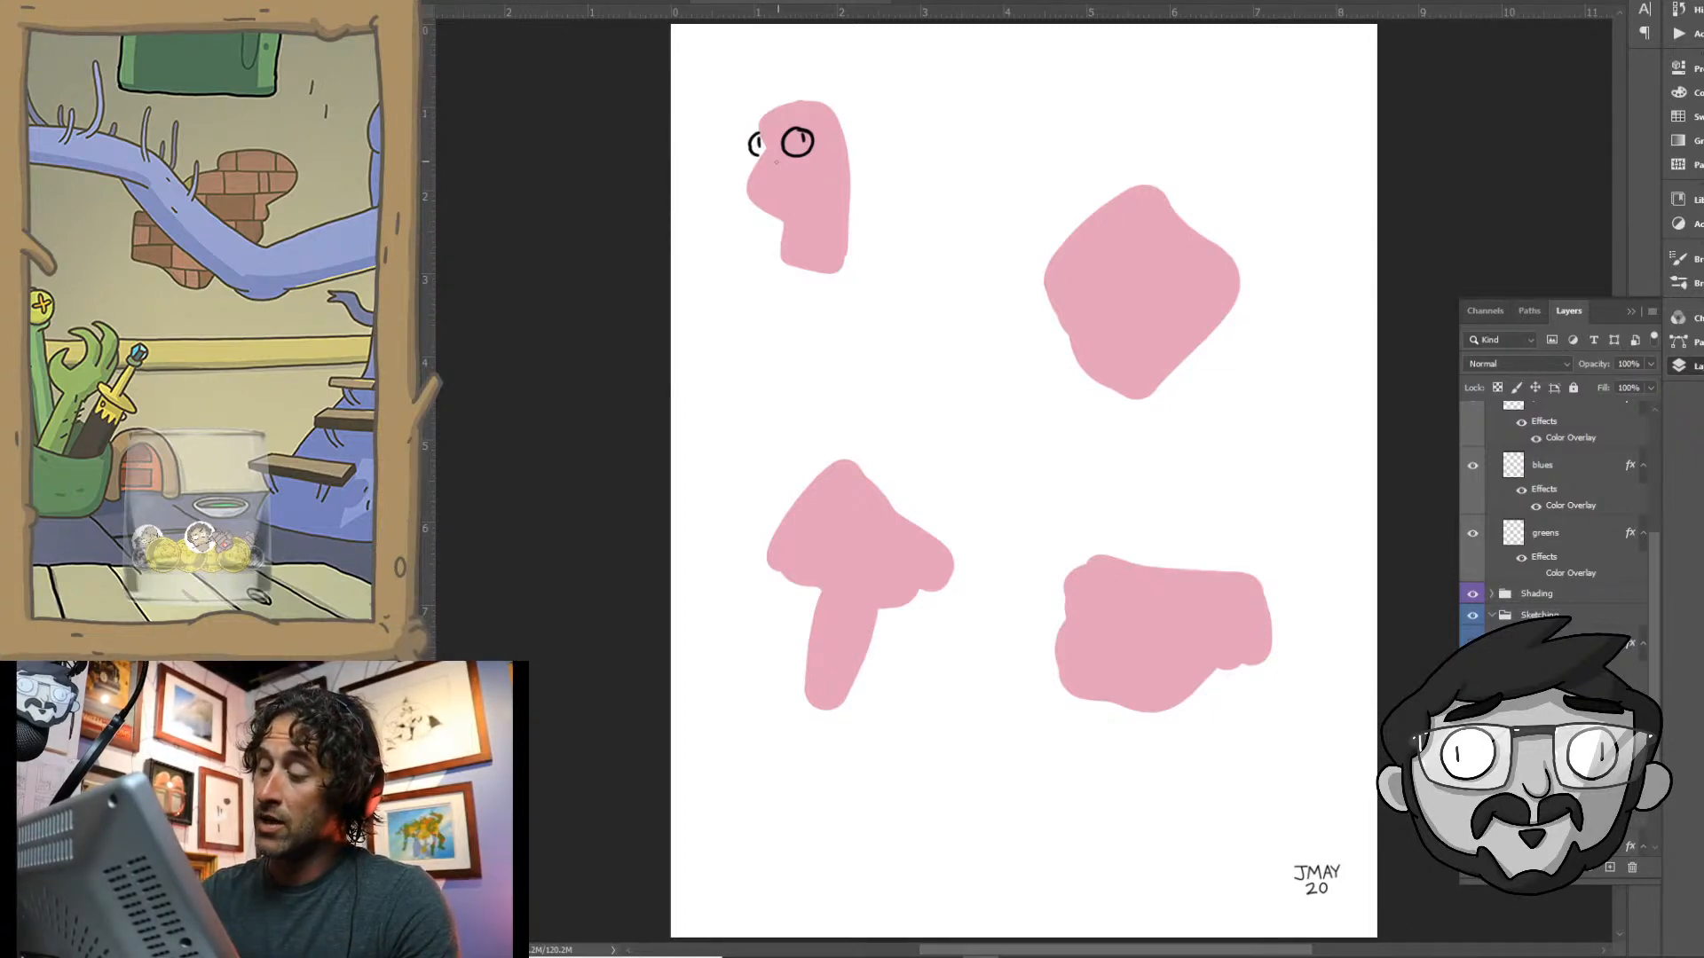
pyautogui.moveTo(748, 174)
pyautogui.mouseDown()
pyautogui.moveTo(756, 206)
pyautogui.moveTo(803, 222)
pyautogui.mouseUp()
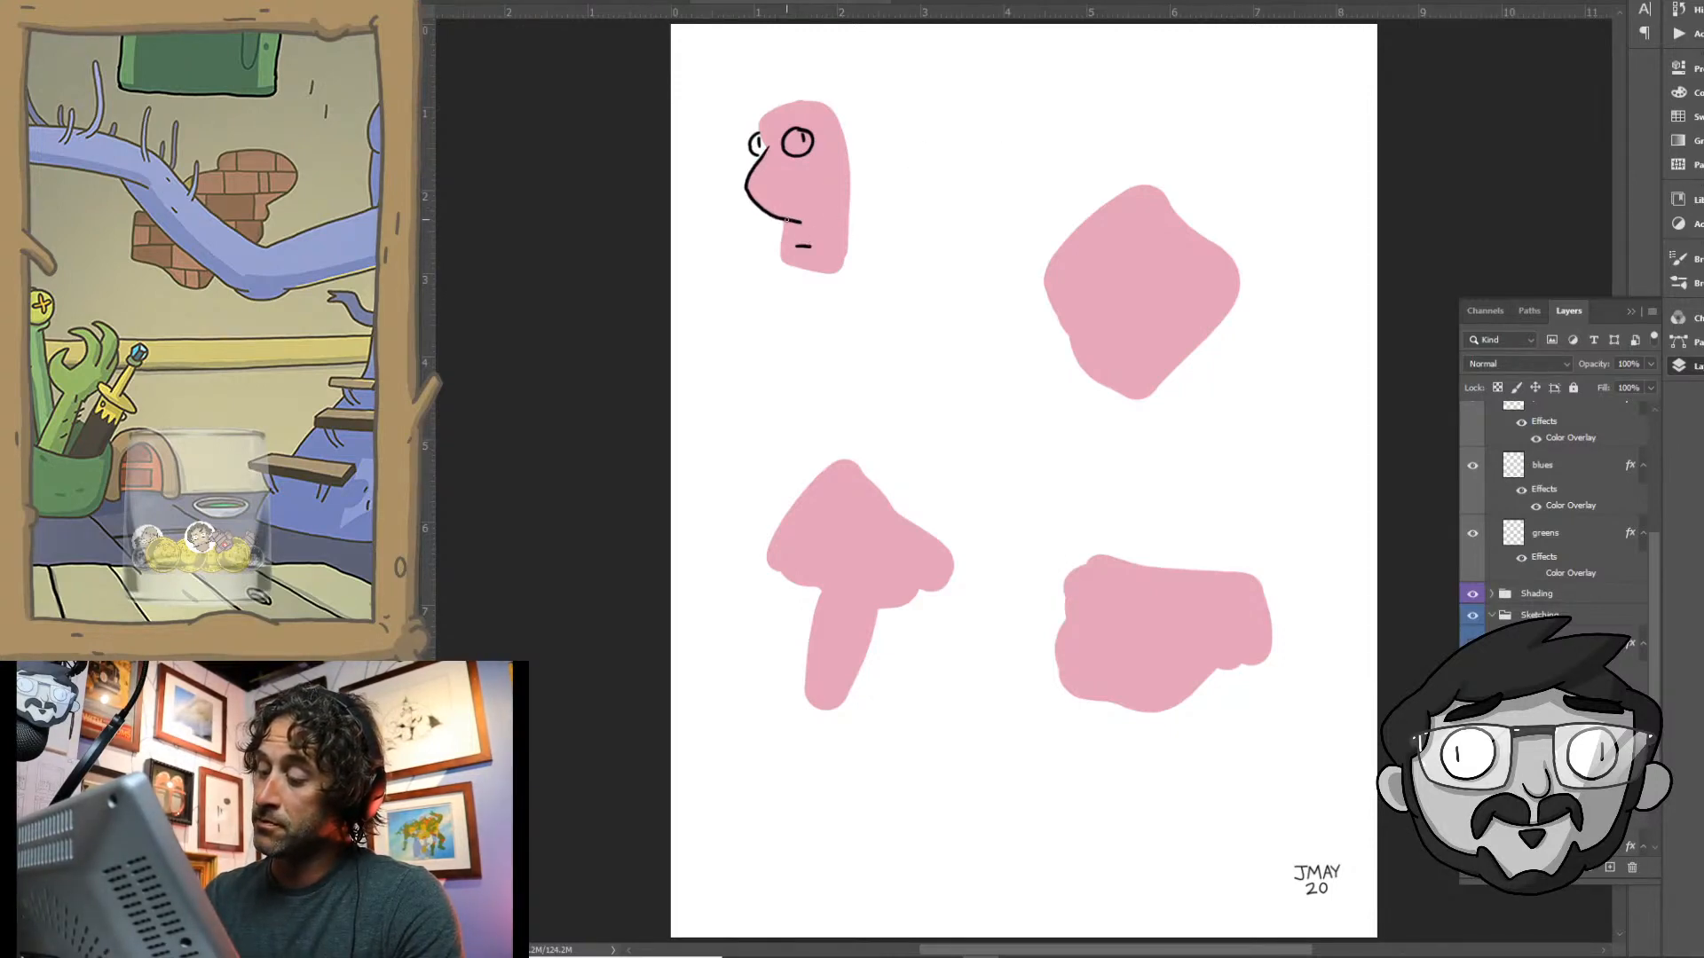
# - Outline the forehead, chin, neck and back of the upper-left pink head in black and add a round ear behind it
pyautogui.moveTo(785, 219); pyautogui.dragTo(781, 253)
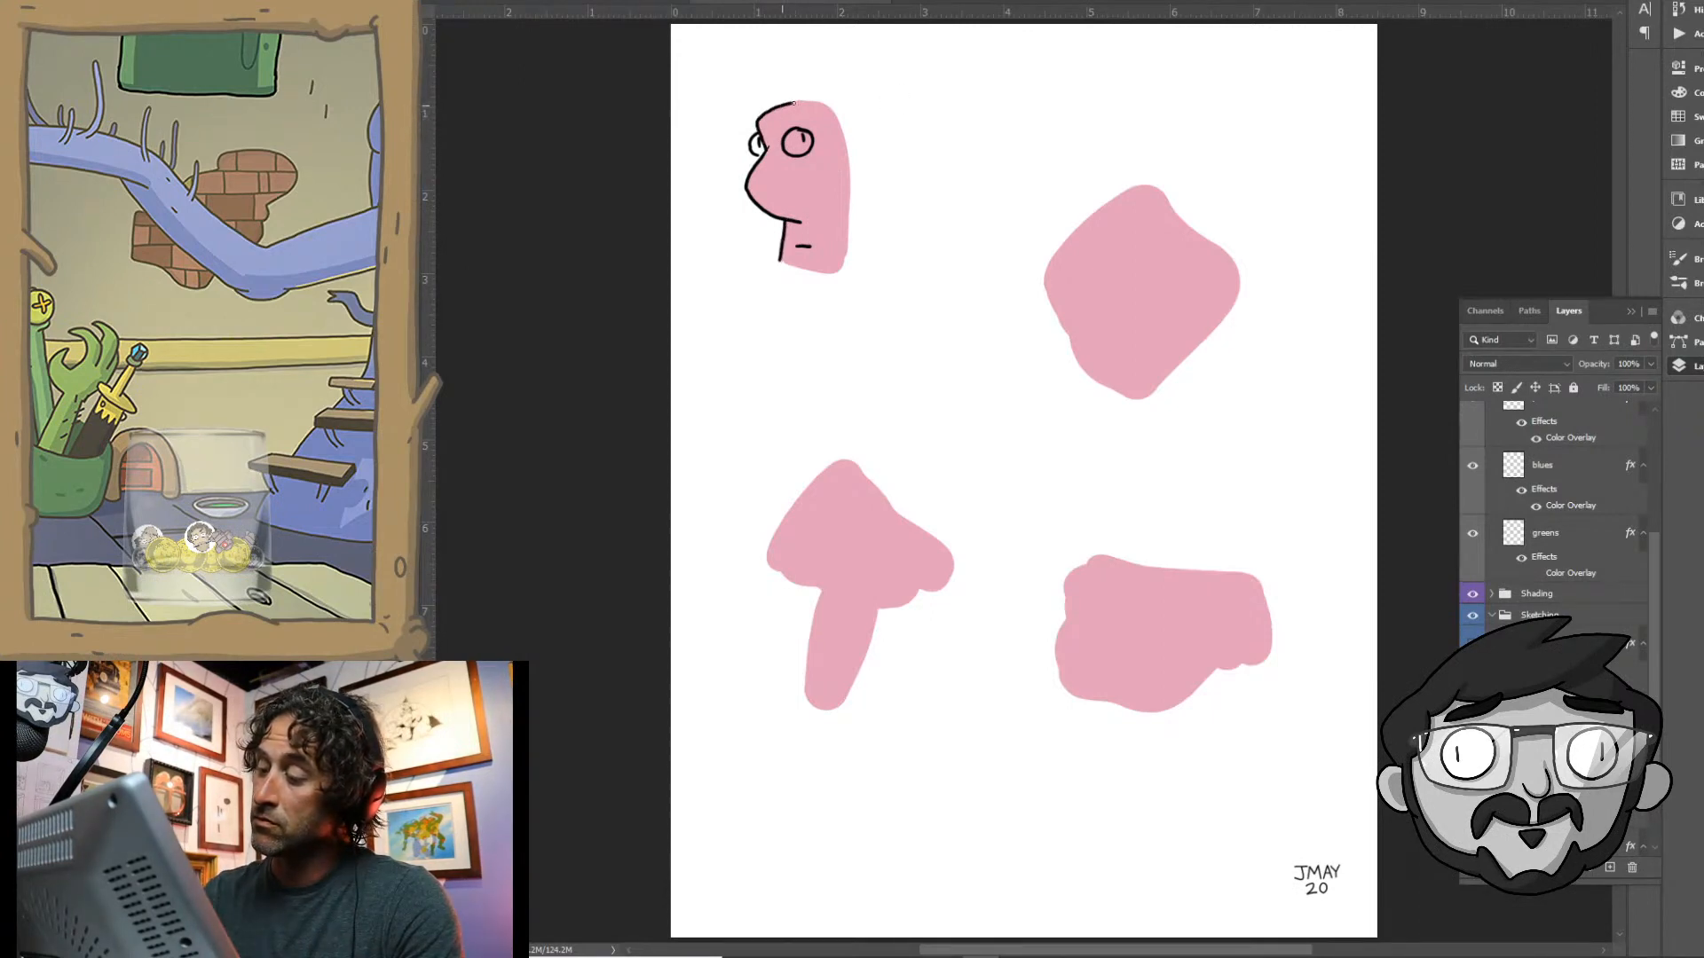
pyautogui.moveTo(822, 104); pyautogui.dragTo(843, 132)
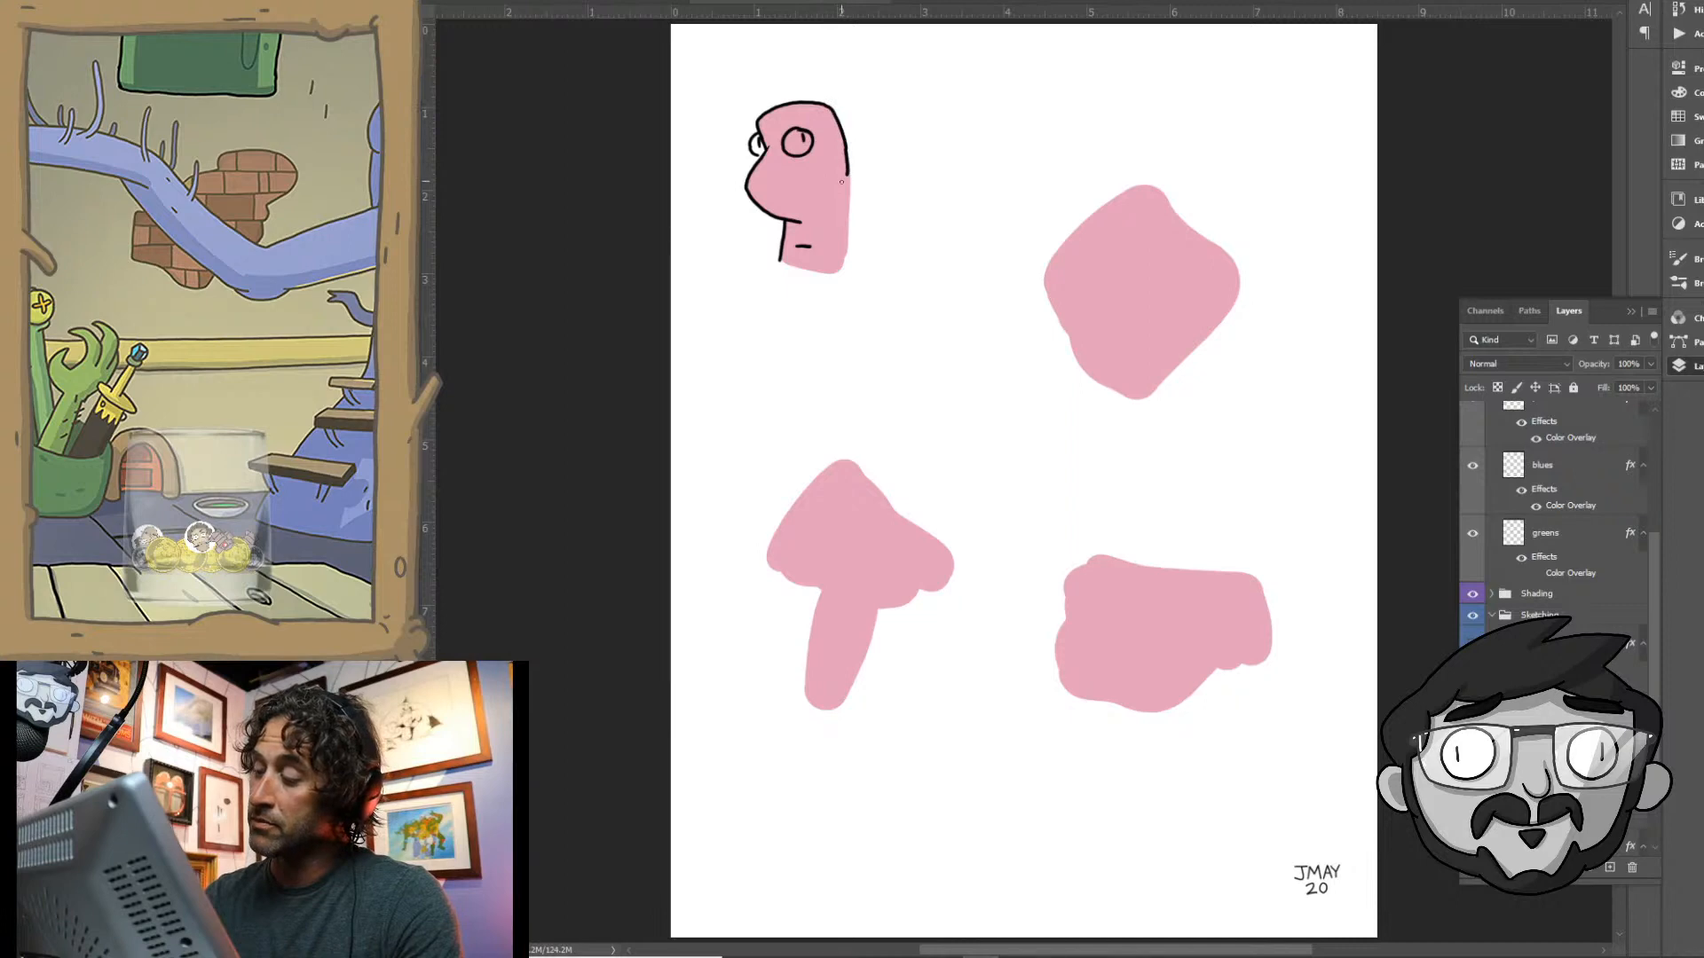
pyautogui.moveTo(842, 182)
pyautogui.mouseDown()
pyautogui.moveTo(862, 174)
pyautogui.moveTo(868, 206)
pyautogui.moveTo(840, 208)
pyautogui.moveTo(841, 271)
pyautogui.mouseUp()
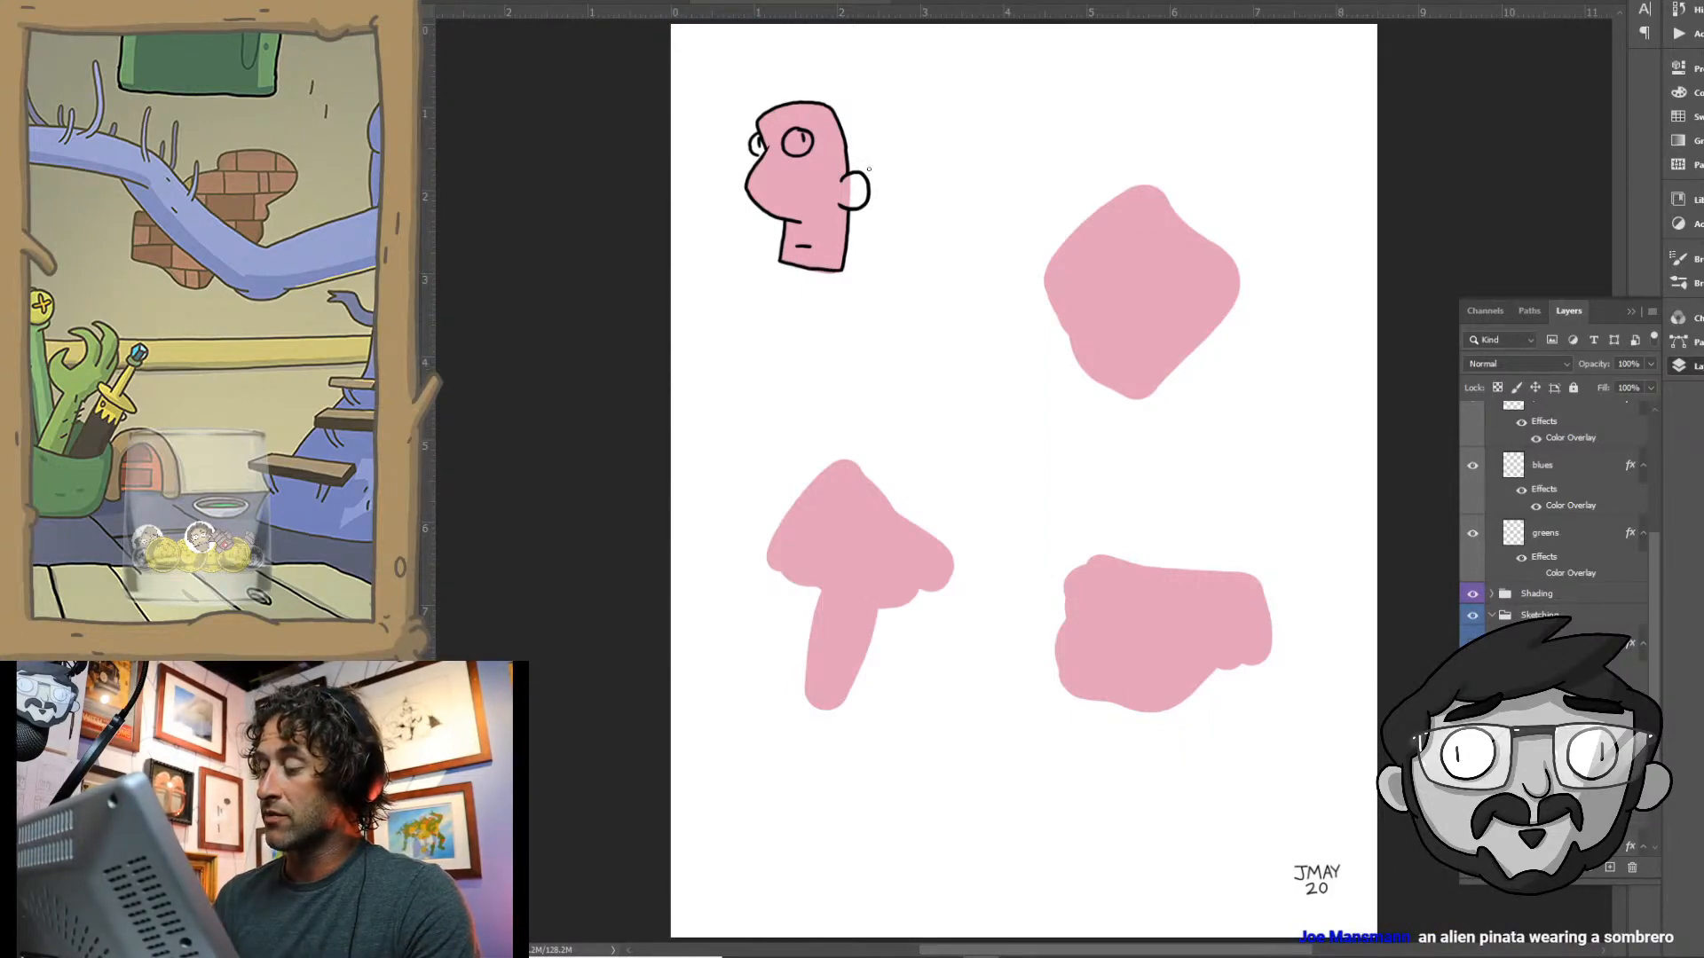
# - Add short eyebrow lines and a spiky tuft of hair in black to the upper-left pink head
pyautogui.moveTo(781, 121)
pyautogui.mouseDown()
pyautogui.moveTo(812, 122)
pyautogui.moveTo(744, 133)
pyautogui.mouseUp()
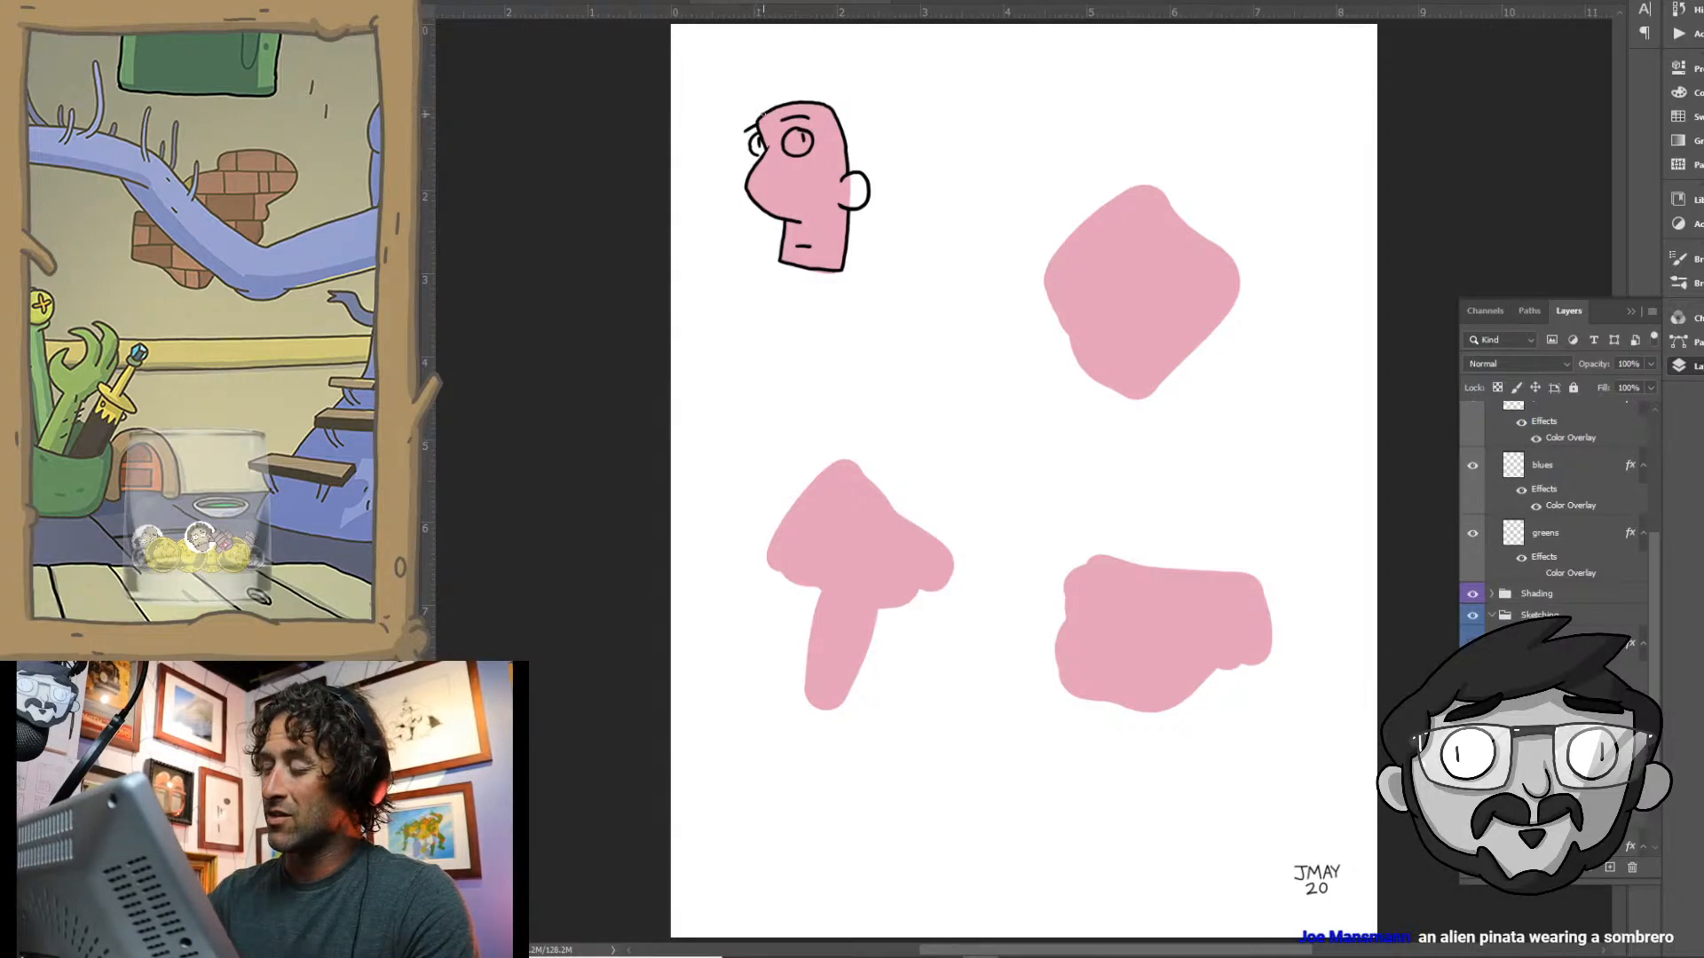
pyautogui.moveTo(761, 113)
pyautogui.mouseDown()
pyautogui.moveTo(810, 59)
pyautogui.moveTo(801, 94)
pyautogui.mouseUp()
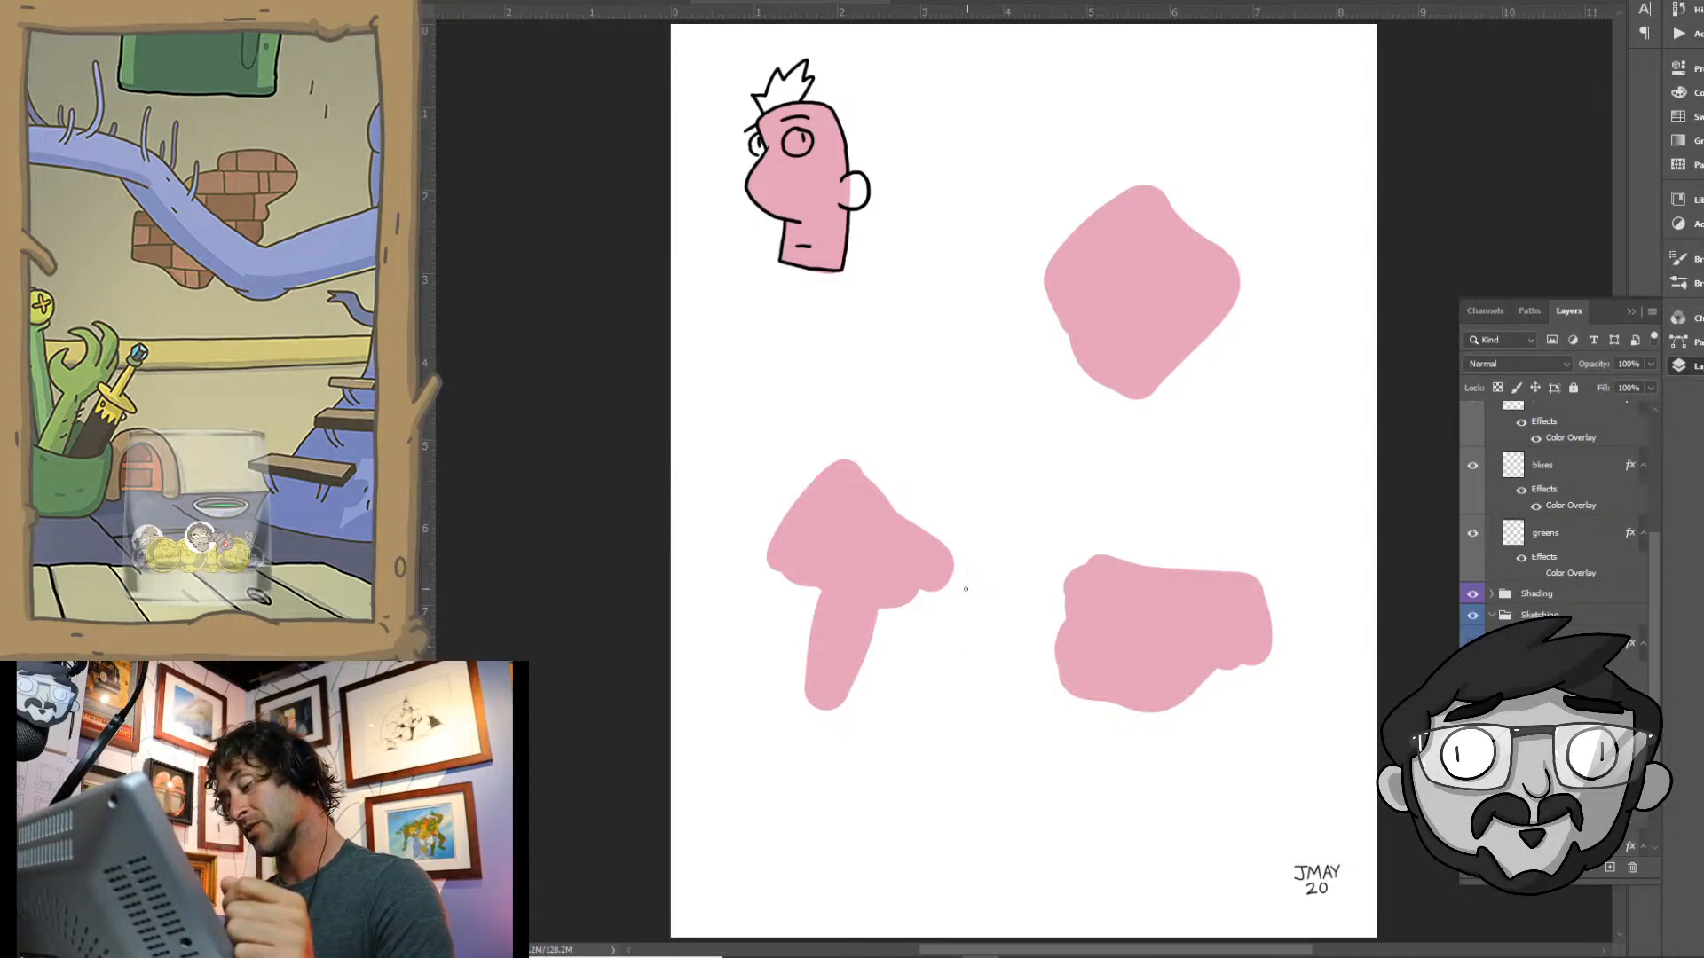
# - Turn the lower-left mushroom shape into an old man with narrow eyes, frown, big nose, wavy hair, long neck and collar in black lines
pyautogui.moveTo(865, 587); pyautogui.dragTo(904, 588)
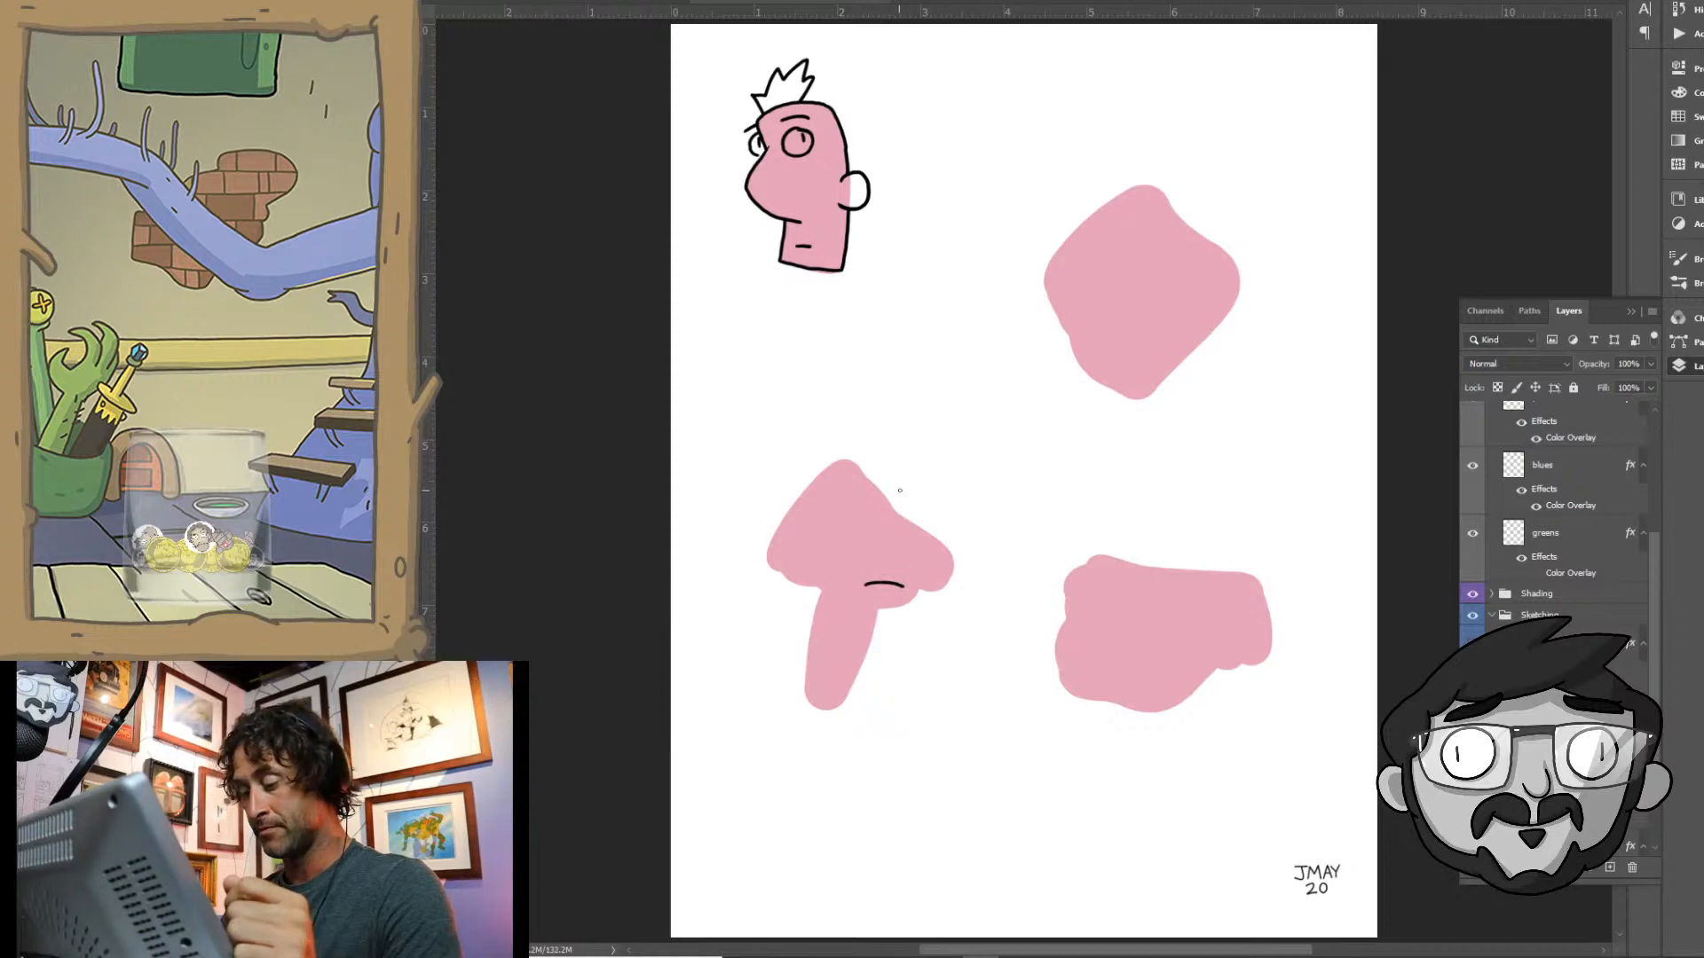
pyautogui.moveTo(861, 502)
pyautogui.mouseDown()
pyautogui.moveTo(838, 514)
pyautogui.moveTo(873, 524)
pyautogui.moveTo(859, 499)
pyautogui.moveTo(851, 521)
pyautogui.moveTo(866, 522)
pyautogui.moveTo(843, 508)
pyautogui.moveTo(910, 519)
pyautogui.mouseUp()
pyautogui.hotkey('ctrl', 'z')
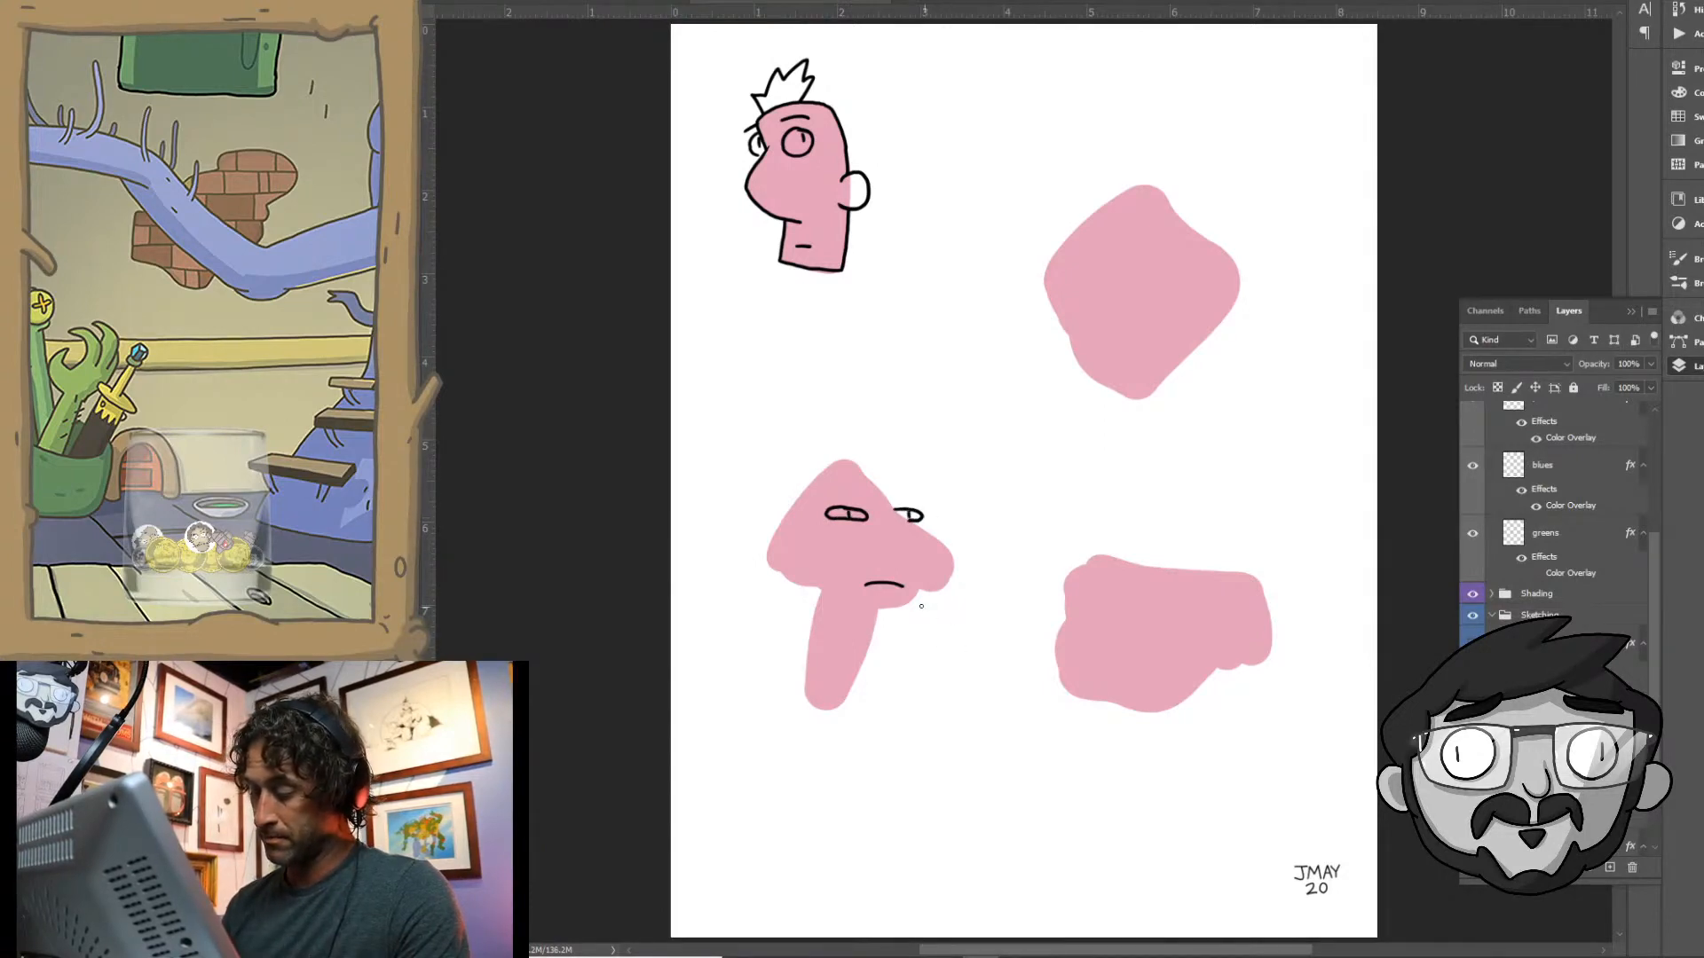
pyautogui.moveTo(896, 546)
pyautogui.mouseDown()
pyautogui.moveTo(883, 561)
pyautogui.moveTo(900, 577)
pyautogui.moveTo(932, 587)
pyautogui.moveTo(952, 568)
pyautogui.moveTo(870, 484)
pyautogui.moveTo(825, 488)
pyautogui.moveTo(866, 468)
pyautogui.moveTo(828, 462)
pyautogui.moveTo(796, 490)
pyautogui.moveTo(812, 501)
pyautogui.moveTo(798, 522)
pyautogui.moveTo(764, 530)
pyautogui.moveTo(788, 542)
pyautogui.moveTo(770, 502)
pyautogui.moveTo(750, 528)
pyautogui.moveTo(748, 563)
pyautogui.moveTo(796, 576)
pyautogui.moveTo(788, 539)
pyautogui.moveTo(806, 590)
pyautogui.moveTo(902, 606)
pyautogui.moveTo(922, 587)
pyautogui.moveTo(807, 648)
pyautogui.moveTo(797, 685)
pyautogui.mouseUp()
pyautogui.moveTo(878, 605)
pyautogui.mouseDown()
pyautogui.moveTo(856, 703)
pyautogui.moveTo(781, 696)
pyautogui.moveTo(869, 707)
pyautogui.moveTo(753, 708)
pyautogui.mouseUp()
pyautogui.moveTo(870, 706); pyautogui.dragTo(892, 717)
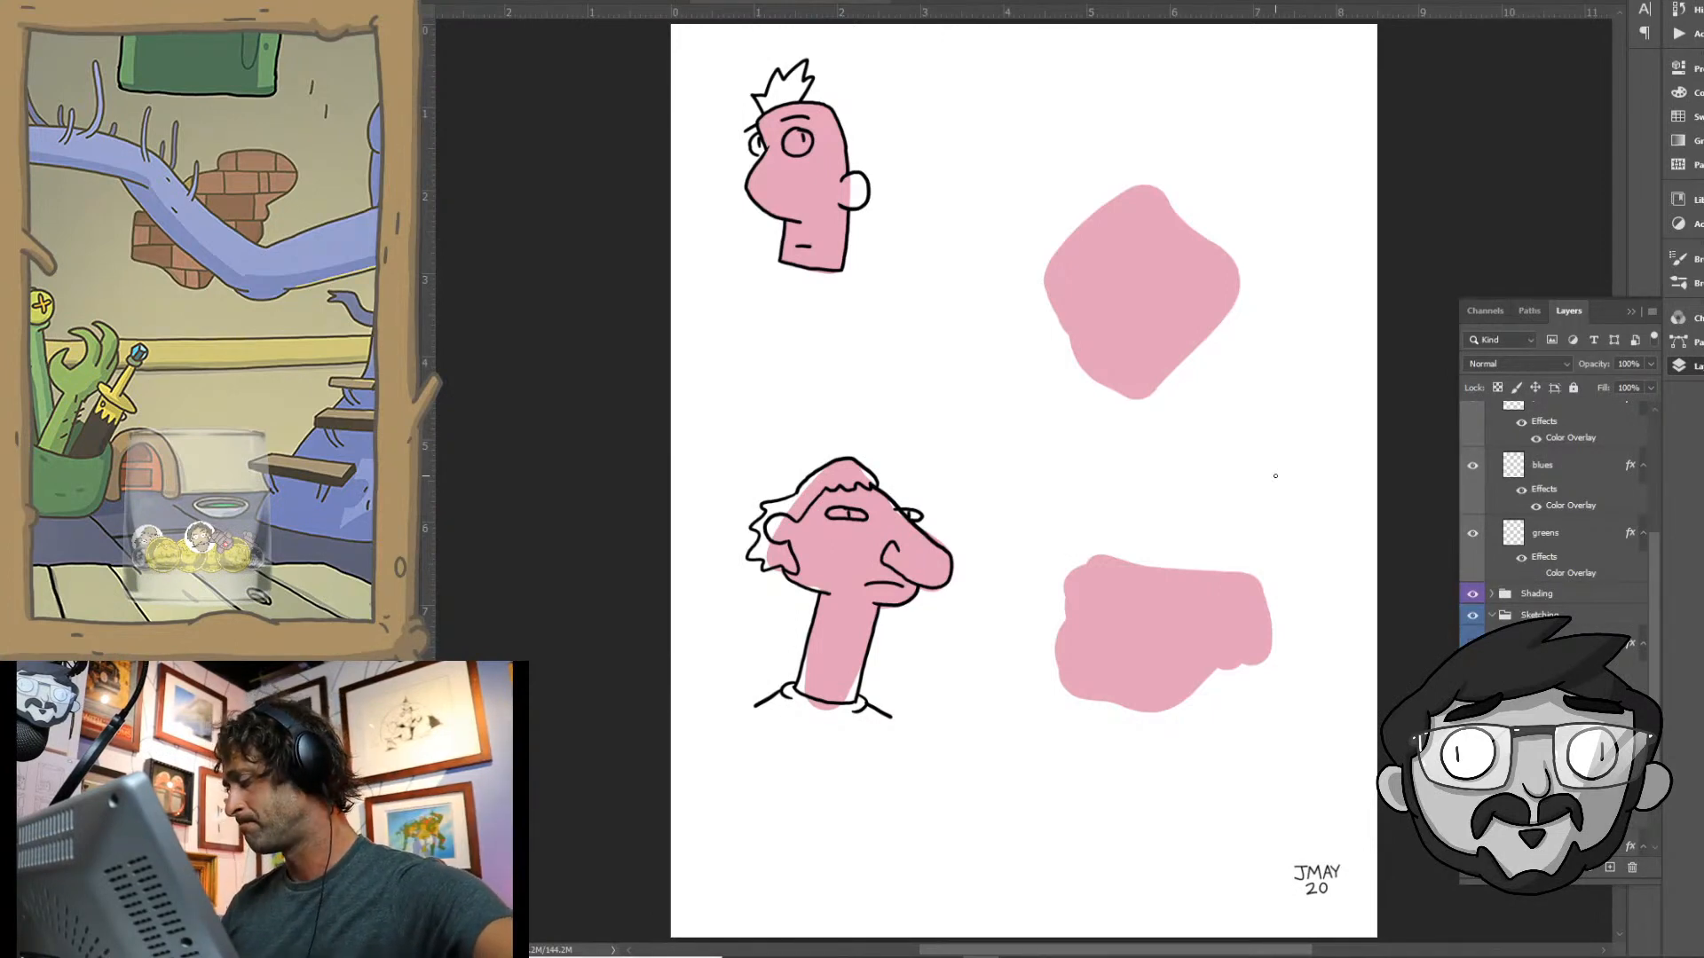
# - Draw the lower-right pink block as a creature with two barred rows, small round bumps on top, a body outline and a ribbed cuff
pyautogui.moveTo(1076, 616)
pyautogui.mouseDown()
pyautogui.moveTo(1105, 595)
pyautogui.moveTo(1147, 597)
pyautogui.moveTo(1154, 619)
pyautogui.moveTo(1076, 613)
pyautogui.moveTo(1138, 621)
pyautogui.moveTo(1095, 620)
pyautogui.mouseUp()
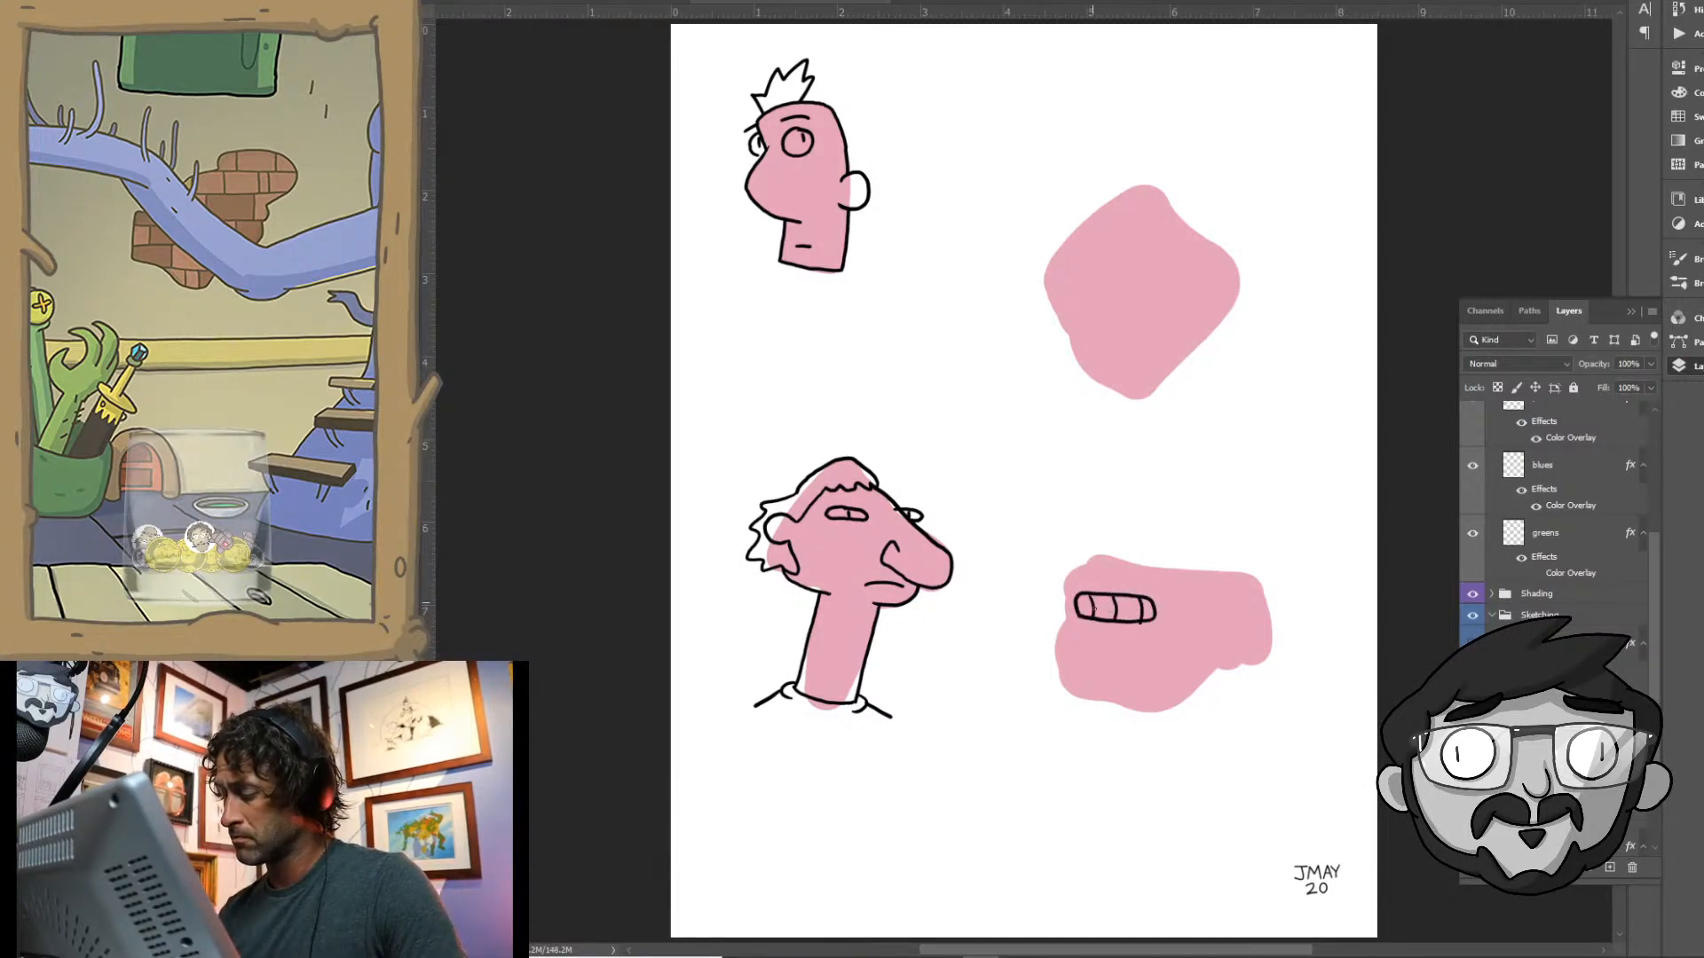
pyautogui.moveTo(1076, 693)
pyautogui.mouseDown()
pyautogui.moveTo(1085, 644)
pyautogui.moveTo(1139, 646)
pyautogui.moveTo(1155, 699)
pyautogui.moveTo(1073, 689)
pyautogui.moveTo(1099, 667)
pyautogui.moveTo(1121, 695)
pyautogui.moveTo(1090, 682)
pyautogui.moveTo(1091, 701)
pyautogui.mouseUp()
pyautogui.moveTo(1133, 645); pyautogui.dragTo(1143, 698)
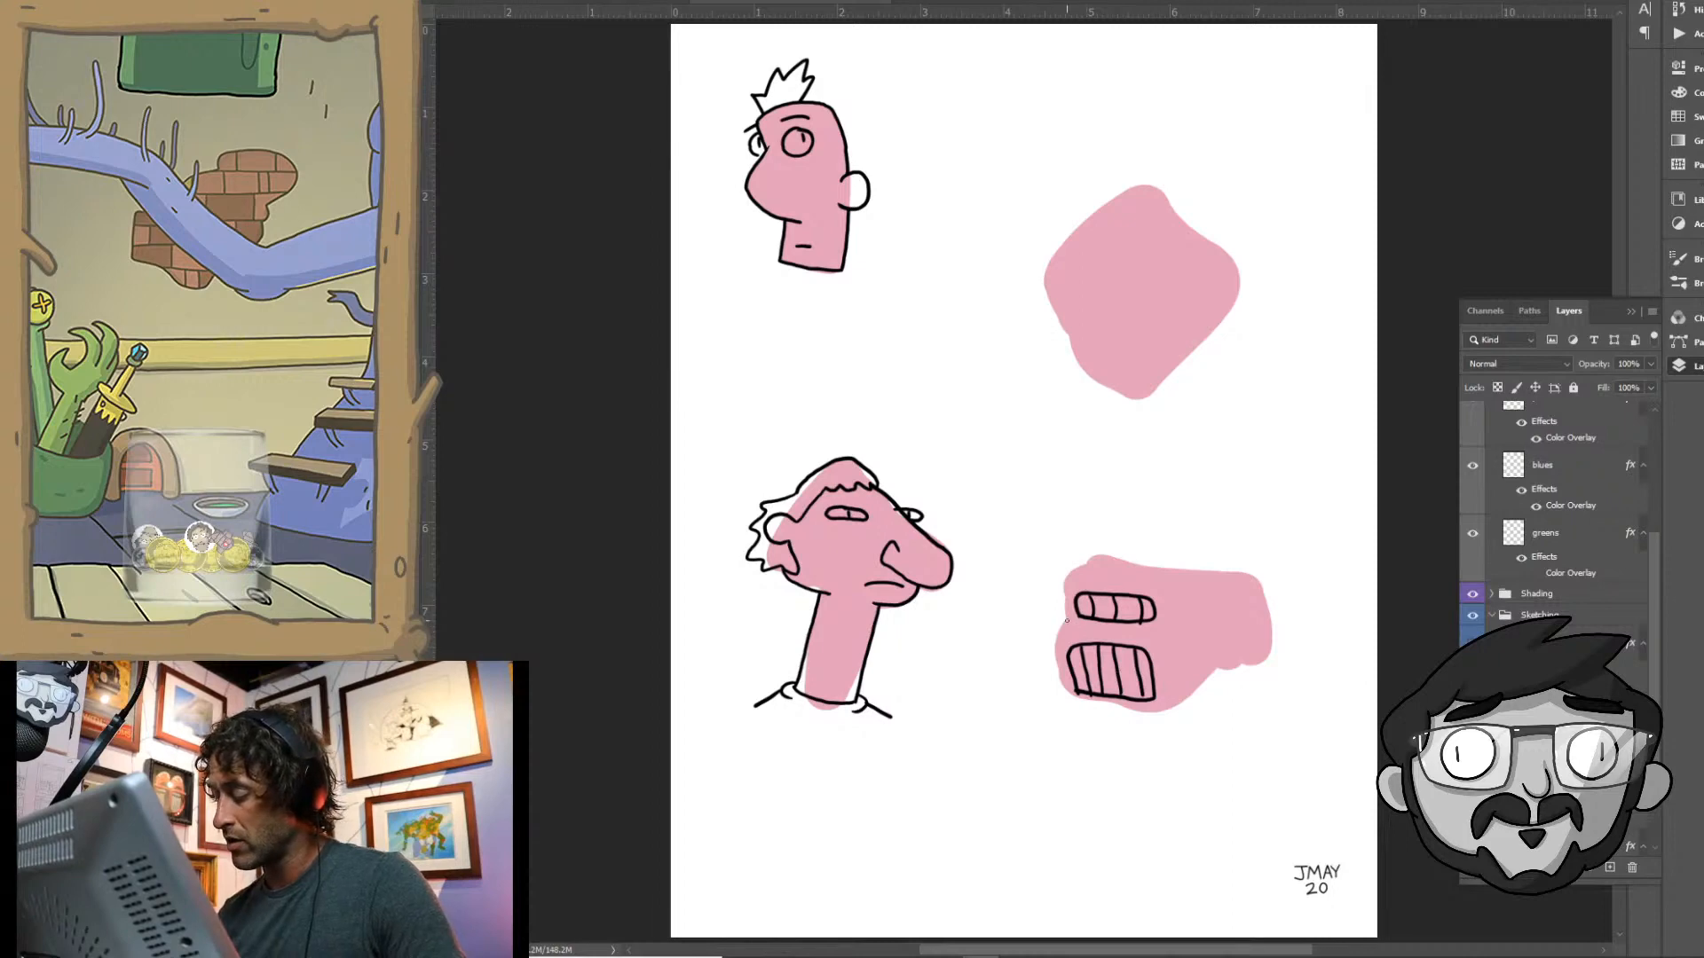
pyautogui.moveTo(1071, 616)
pyautogui.mouseDown()
pyautogui.moveTo(1058, 693)
pyautogui.moveTo(1152, 712)
pyautogui.moveTo(1224, 666)
pyautogui.moveTo(1227, 609)
pyautogui.mouseUp()
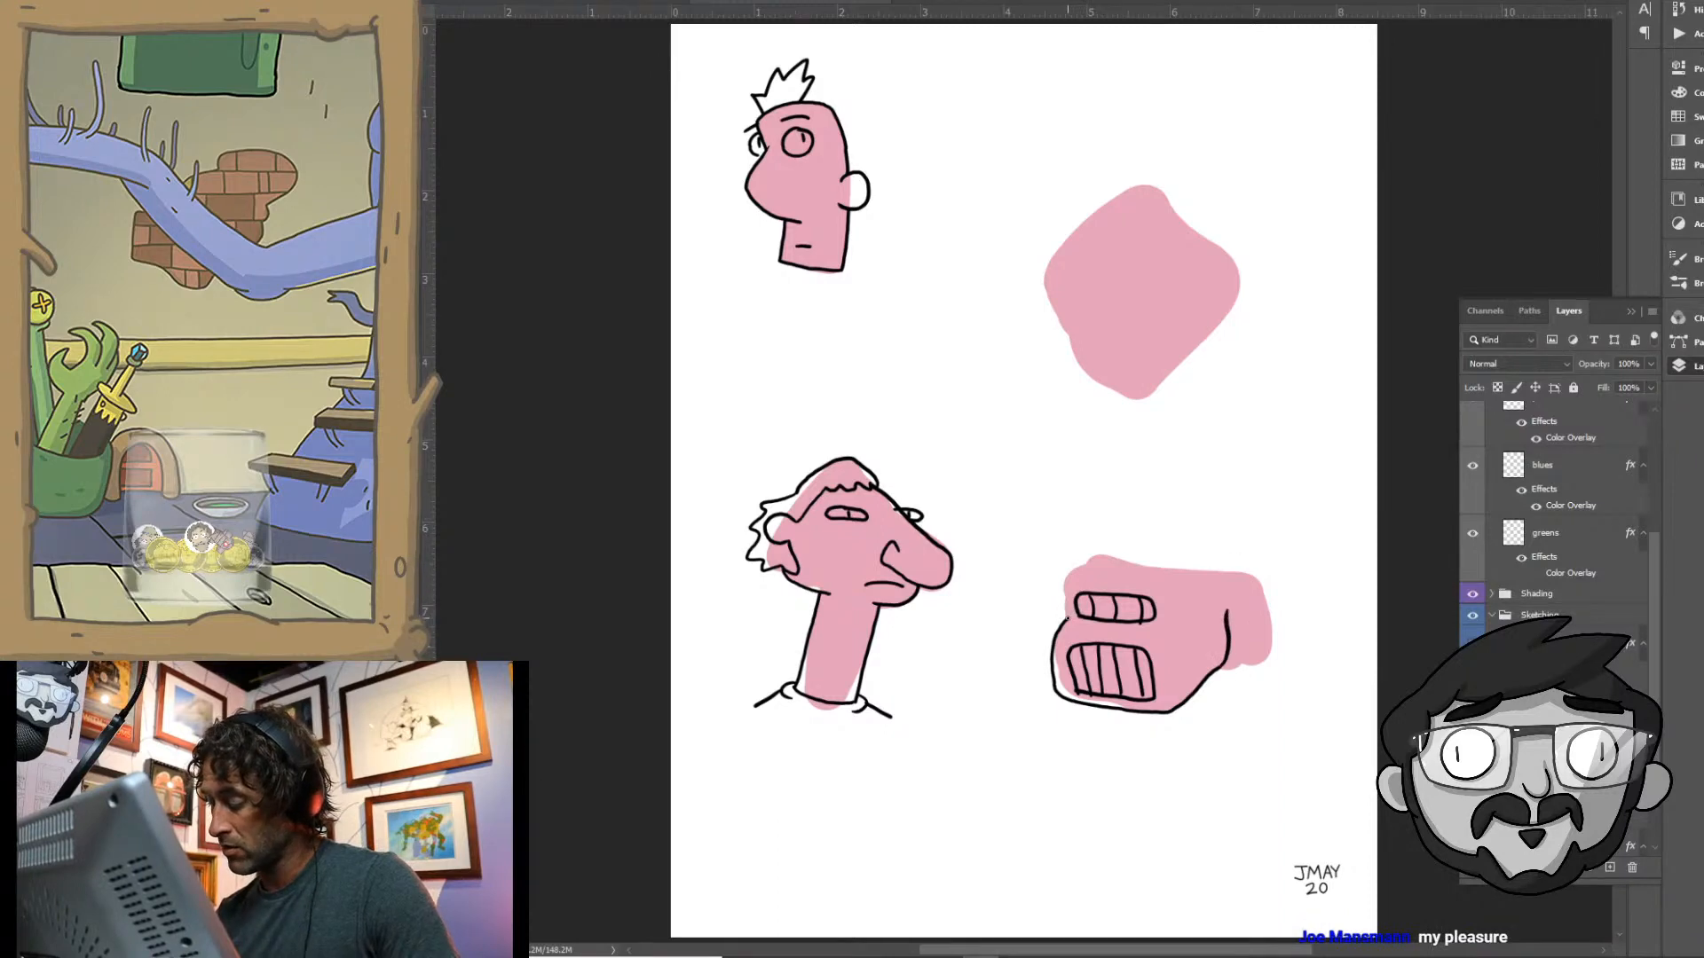
pyautogui.moveTo(1066, 610)
pyautogui.mouseDown()
pyautogui.moveTo(1092, 557)
pyautogui.moveTo(1246, 574)
pyautogui.moveTo(1270, 587)
pyautogui.moveTo(1276, 632)
pyautogui.moveTo(1246, 667)
pyautogui.mouseUp()
pyautogui.moveTo(1240, 572)
pyautogui.mouseDown()
pyautogui.moveTo(1243, 664)
pyautogui.moveTo(1227, 668)
pyautogui.mouseUp()
pyautogui.moveTo(1240, 582)
pyautogui.mouseDown()
pyautogui.moveTo(1250, 616)
pyautogui.moveTo(1270, 656)
pyautogui.mouseUp()
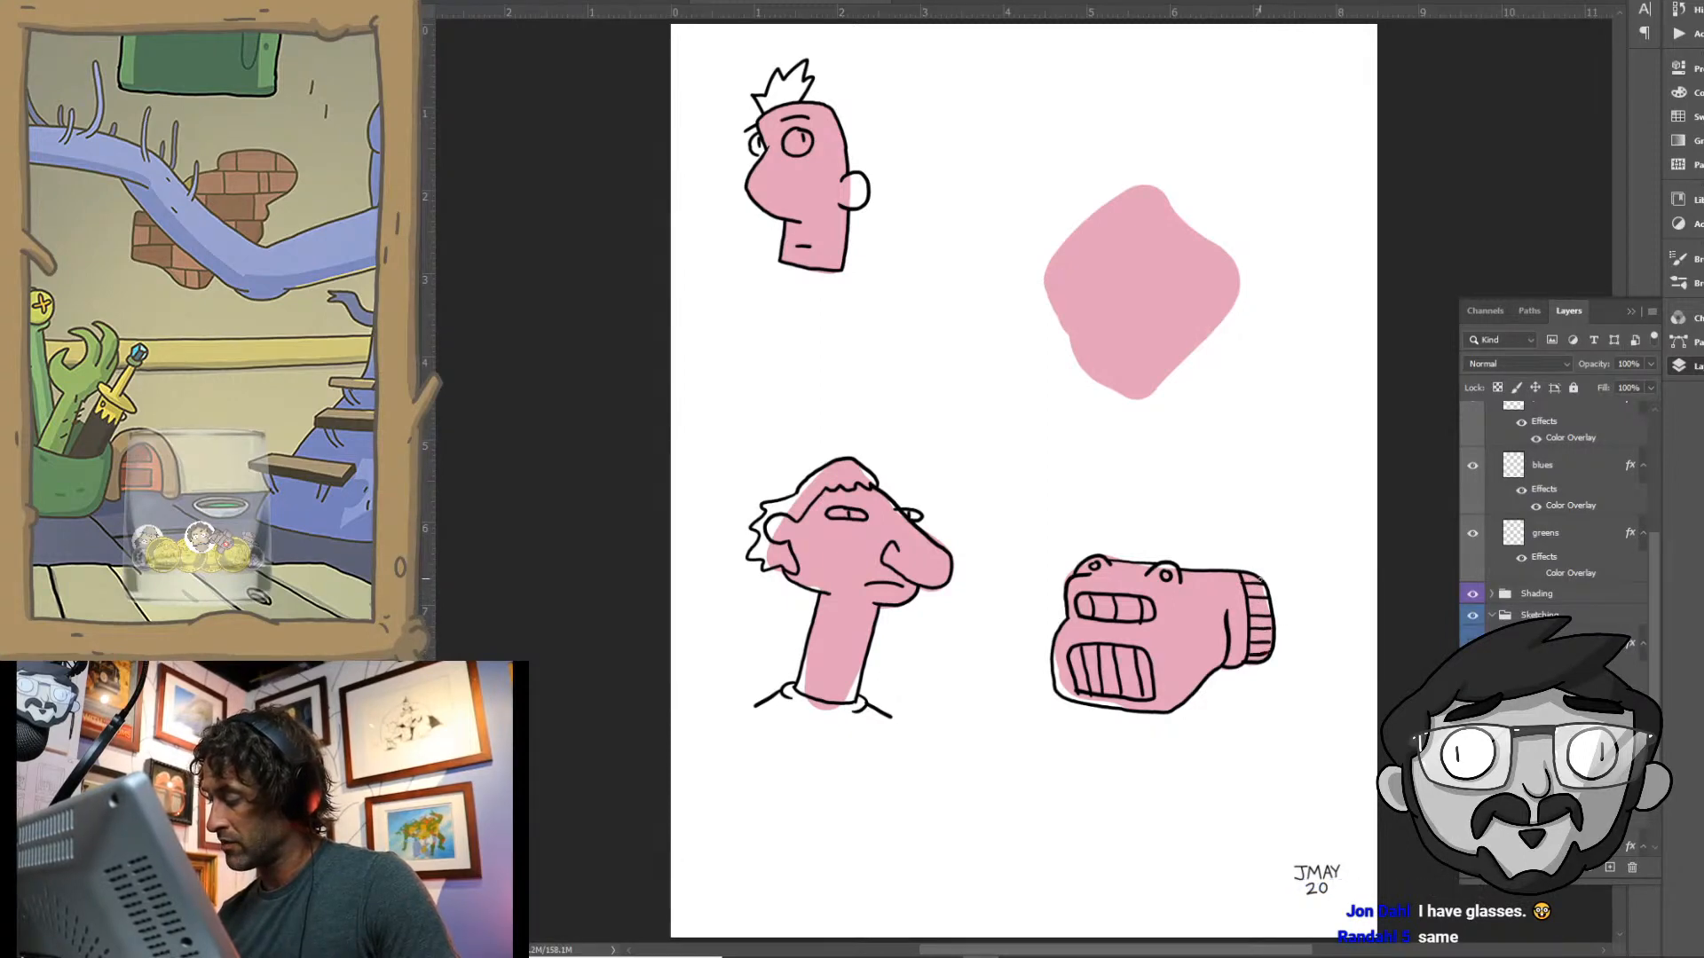
pyautogui.moveTo(1258, 578)
pyautogui.mouseDown()
pyautogui.moveTo(1301, 588)
pyautogui.moveTo(1340, 637)
pyautogui.moveTo(1301, 646)
pyautogui.moveTo(1346, 634)
pyautogui.mouseUp()
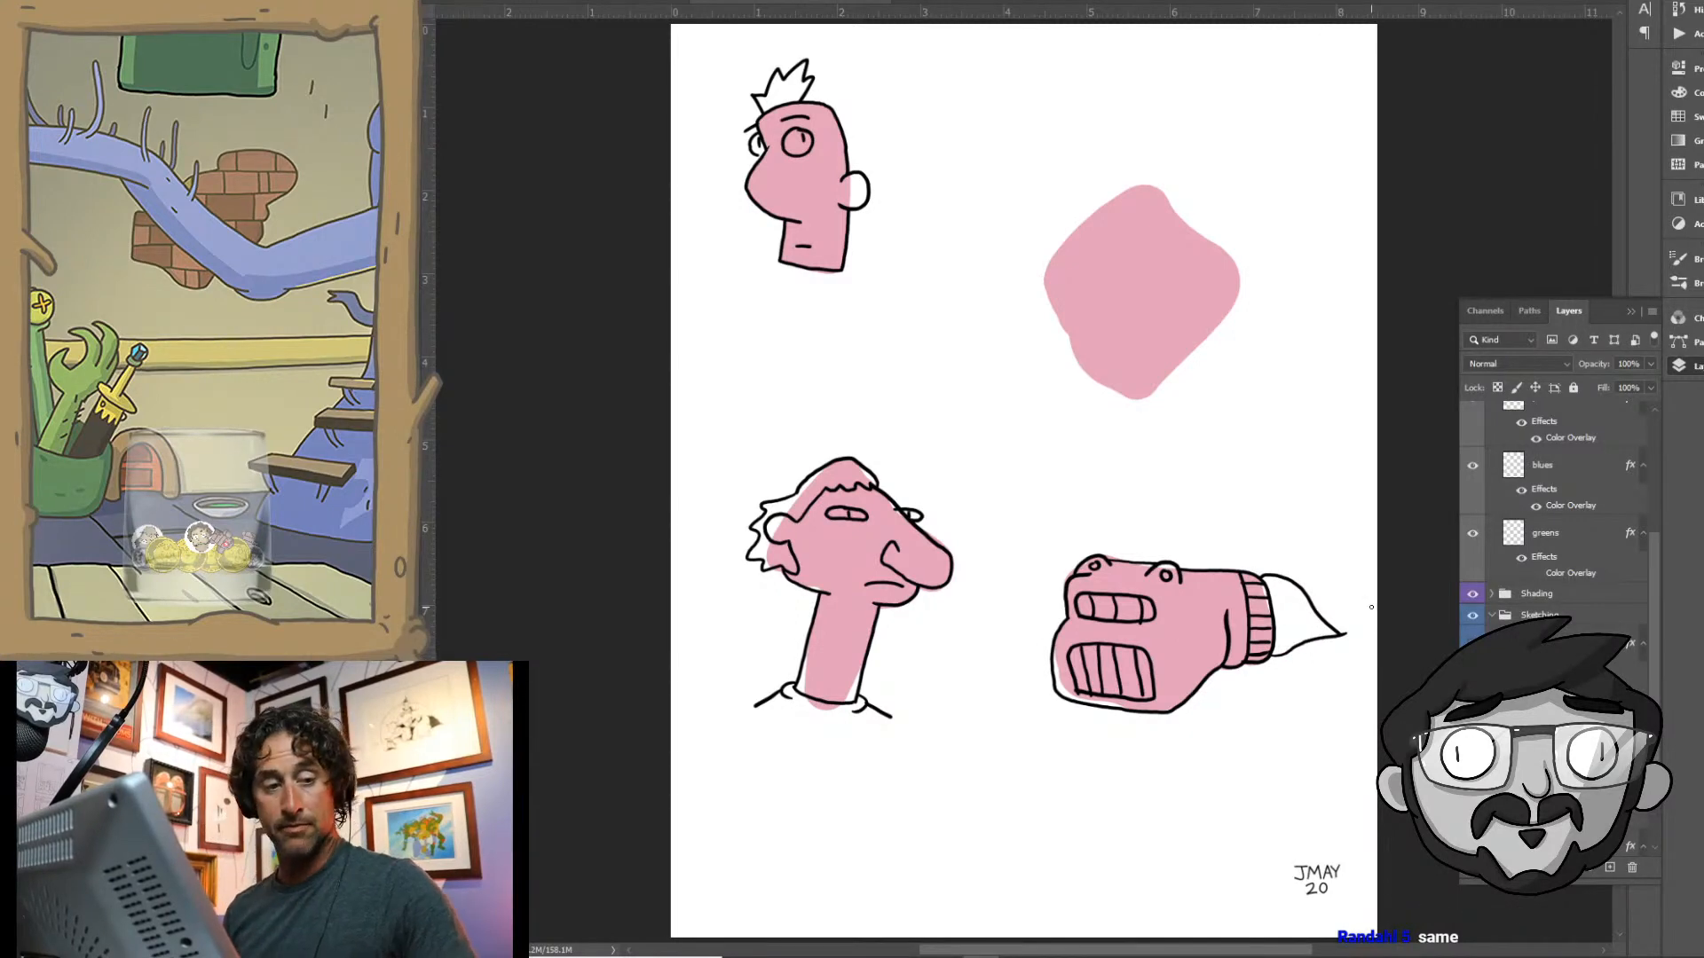
pyautogui.hotkey('ctrl', 'z')
pyautogui.hotkey('ctrl', 'z')
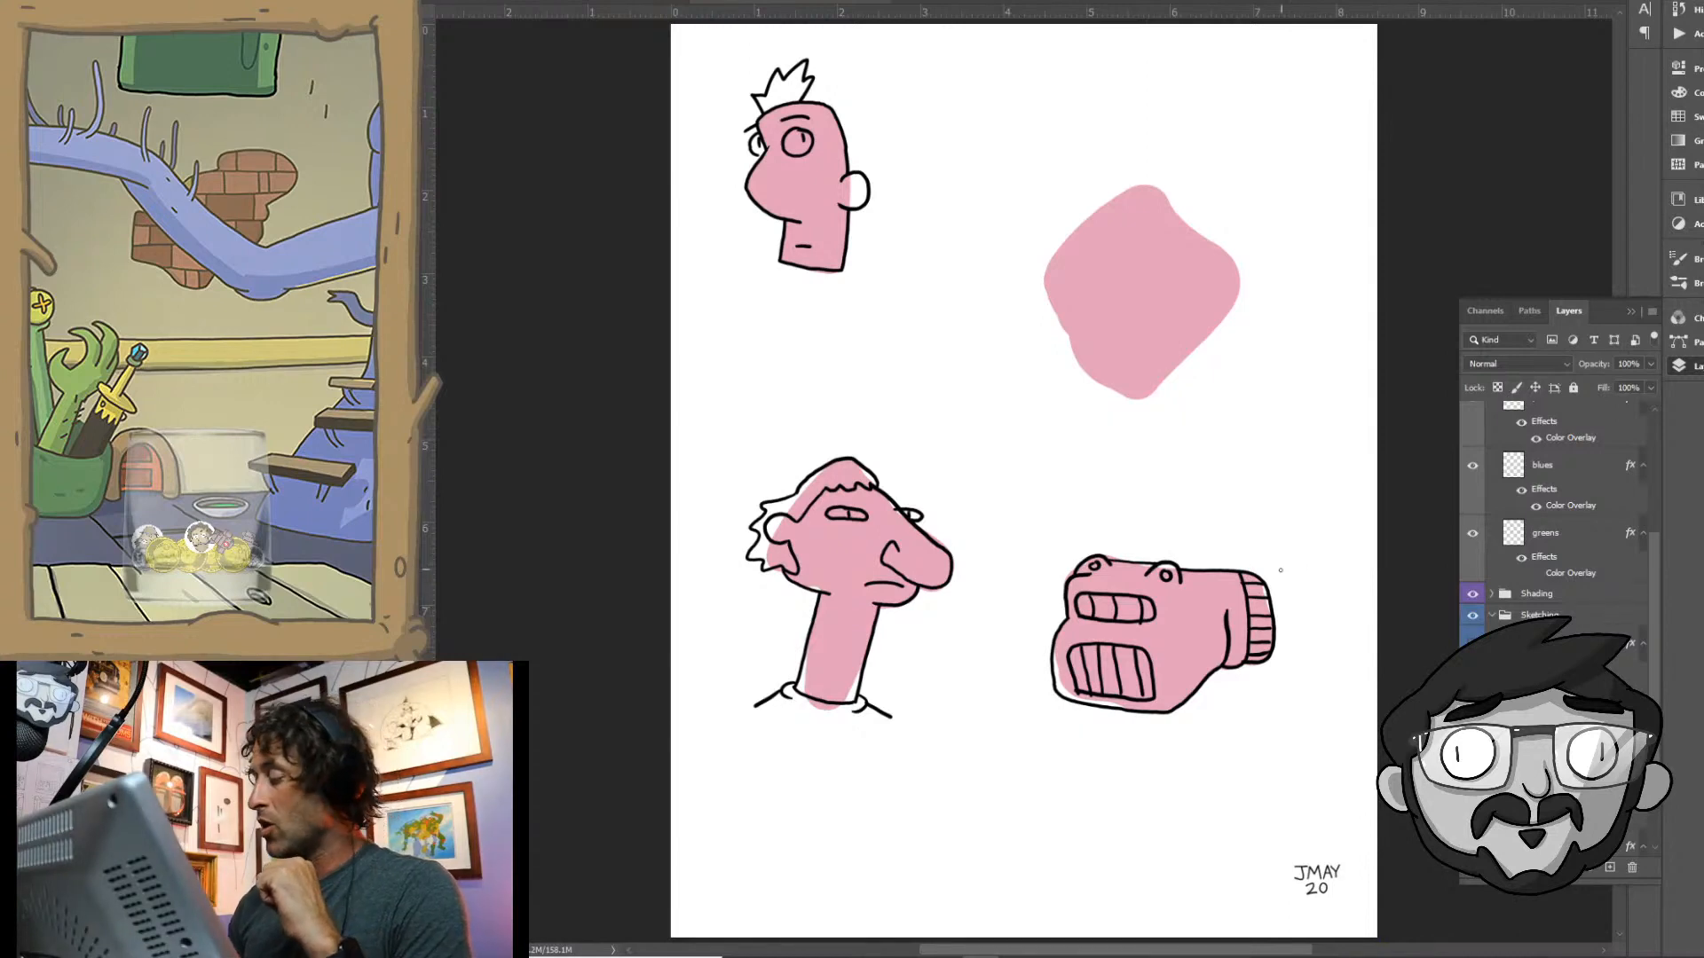
# - Extend a curved pointed tail from the lower-right creature's cuff, and give the old man rectangular glasses and cheek freckles
pyautogui.moveTo(1265, 583)
pyautogui.mouseDown()
pyautogui.moveTo(1318, 553)
pyautogui.moveTo(1233, 535)
pyautogui.moveTo(1311, 542)
pyautogui.moveTo(1365, 578)
pyautogui.moveTo(1349, 629)
pyautogui.moveTo(1278, 653)
pyautogui.mouseUp()
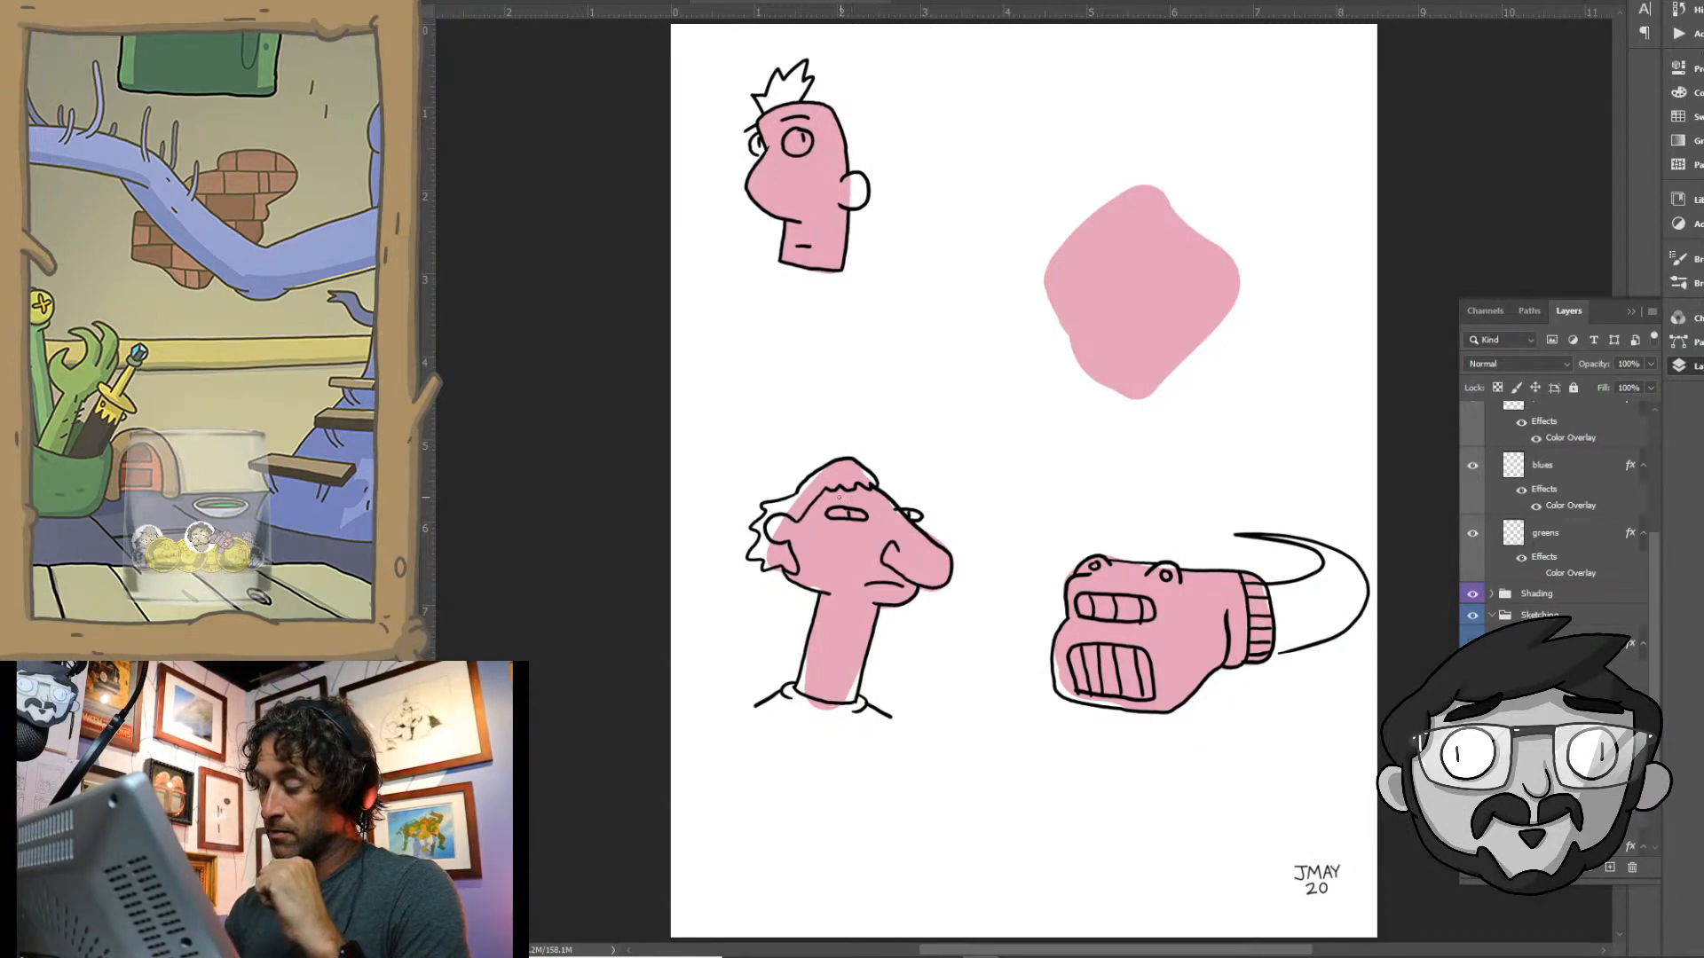
pyautogui.moveTo(839, 498)
pyautogui.mouseDown()
pyautogui.moveTo(819, 506)
pyautogui.moveTo(843, 528)
pyautogui.moveTo(875, 527)
pyautogui.moveTo(879, 503)
pyautogui.moveTo(845, 497)
pyautogui.moveTo(933, 522)
pyautogui.moveTo(895, 502)
pyautogui.mouseUp()
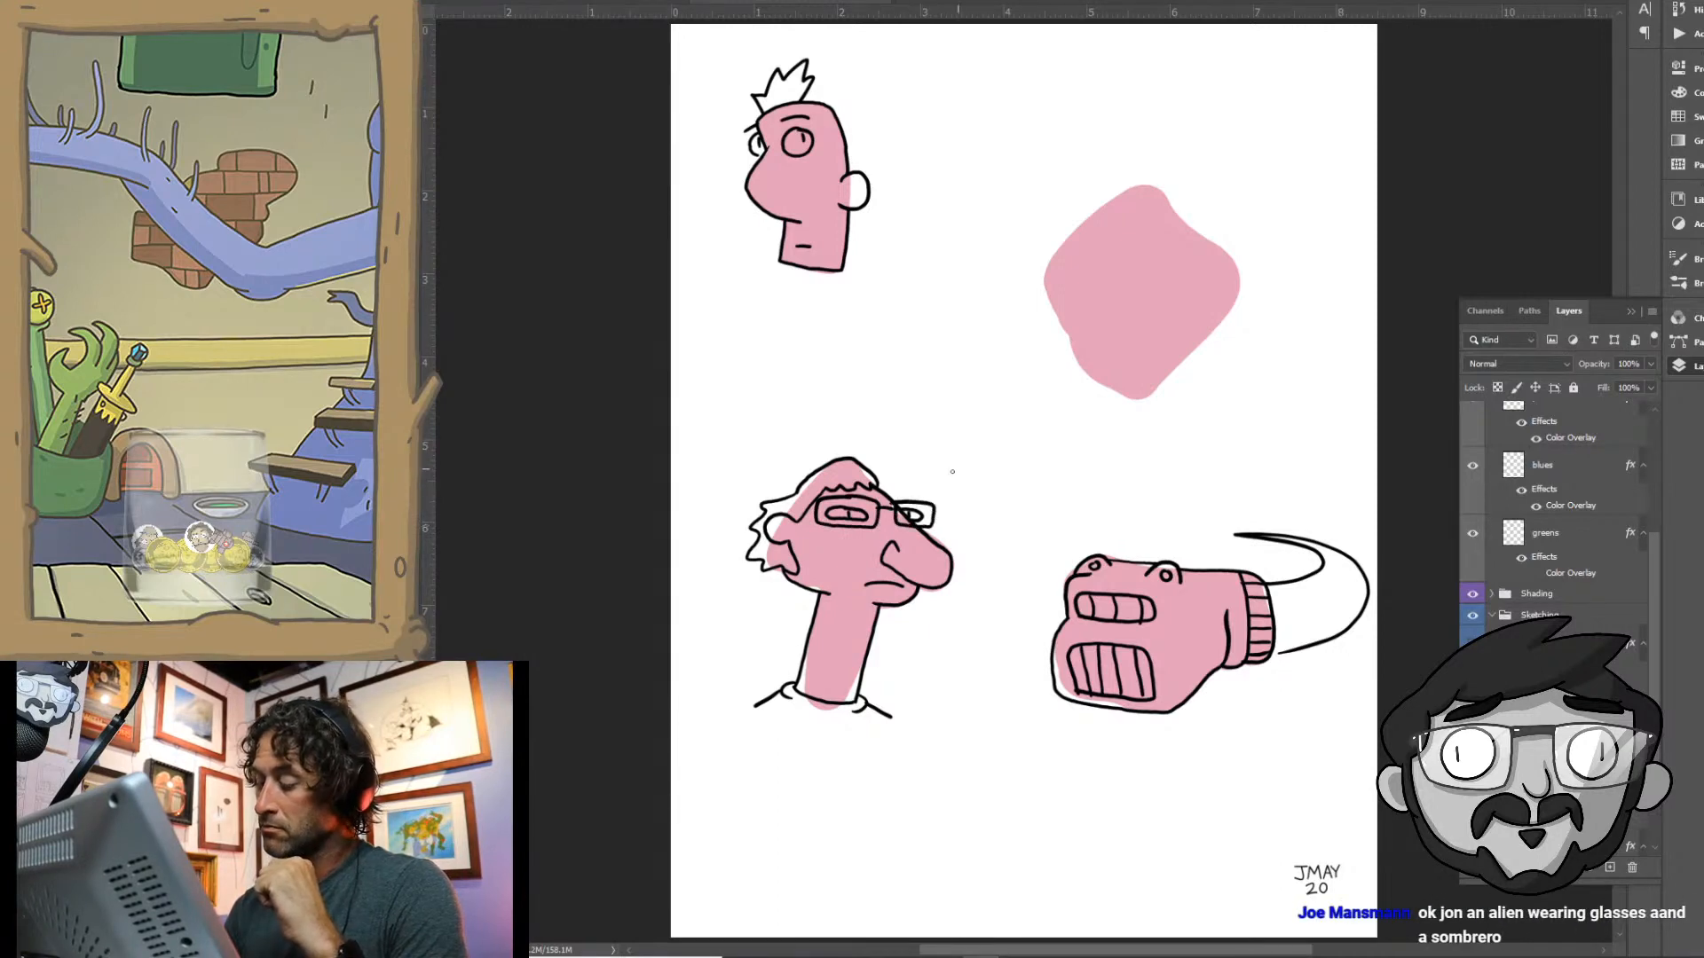
pyautogui.moveTo(789, 516); pyautogui.dragTo(814, 512)
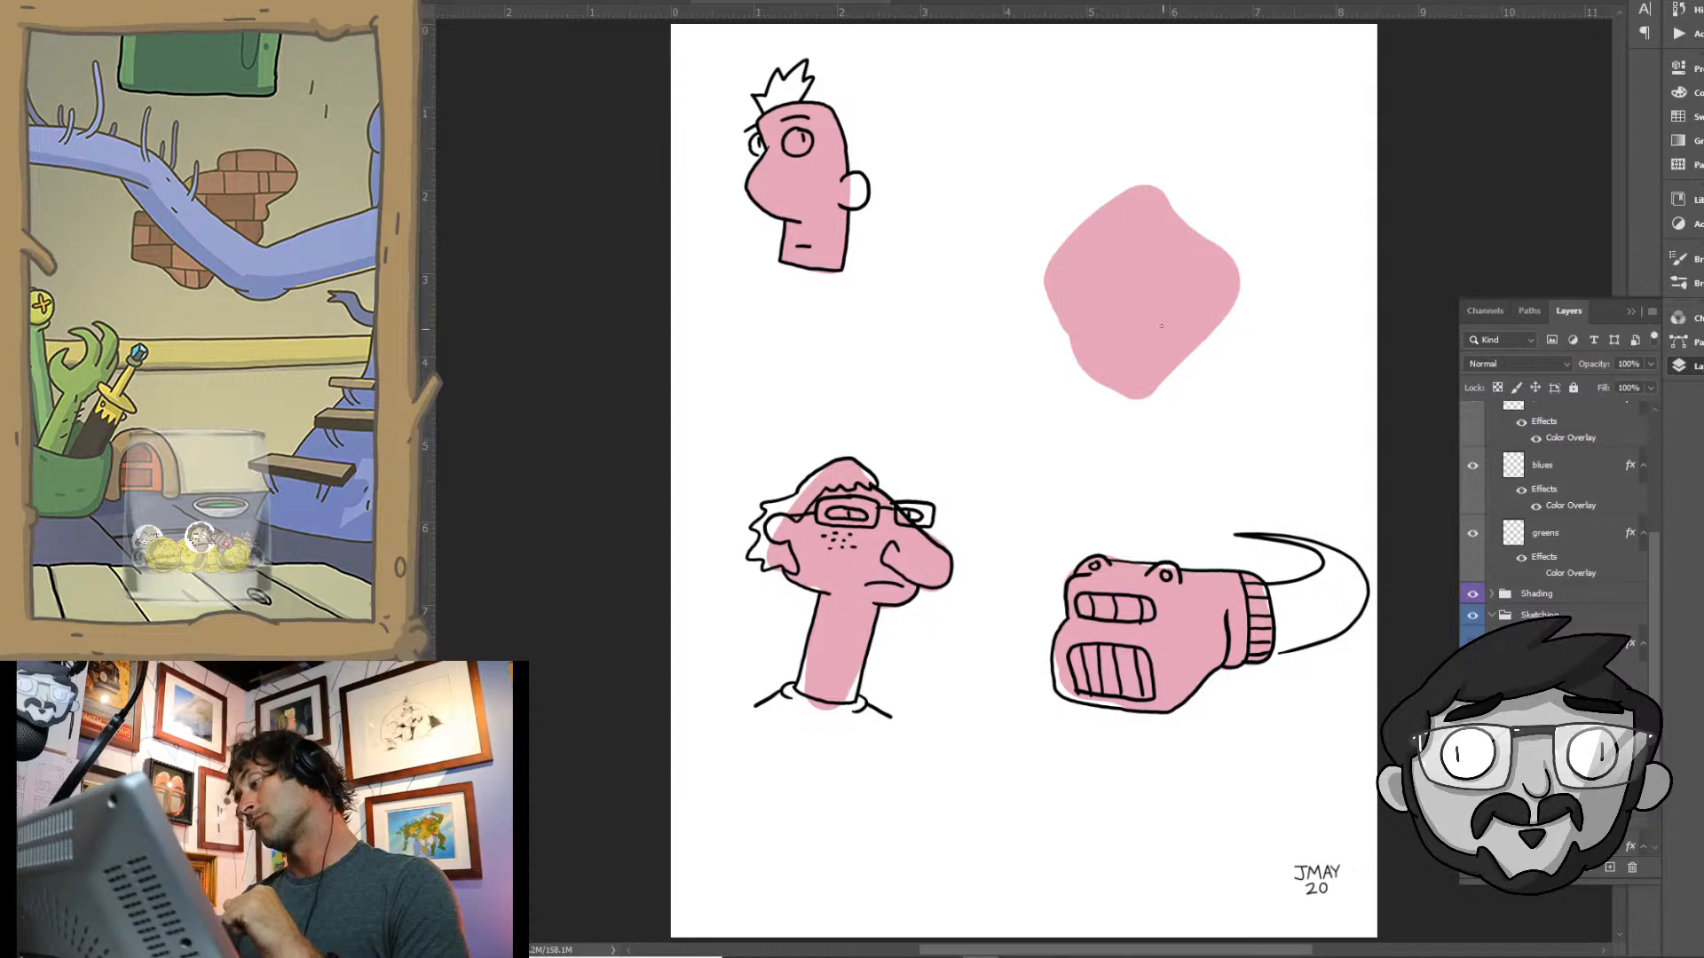
# - Outline the upper-right pink diamond as a loaf of bread with a rounded front slice and small crumb marks
pyautogui.moveTo(1138, 386)
pyautogui.mouseDown()
pyautogui.moveTo(1102, 343)
pyautogui.moveTo(1191, 242)
pyautogui.moveTo(1230, 272)
pyautogui.moveTo(1230, 303)
pyautogui.moveTo(1141, 388)
pyautogui.mouseUp()
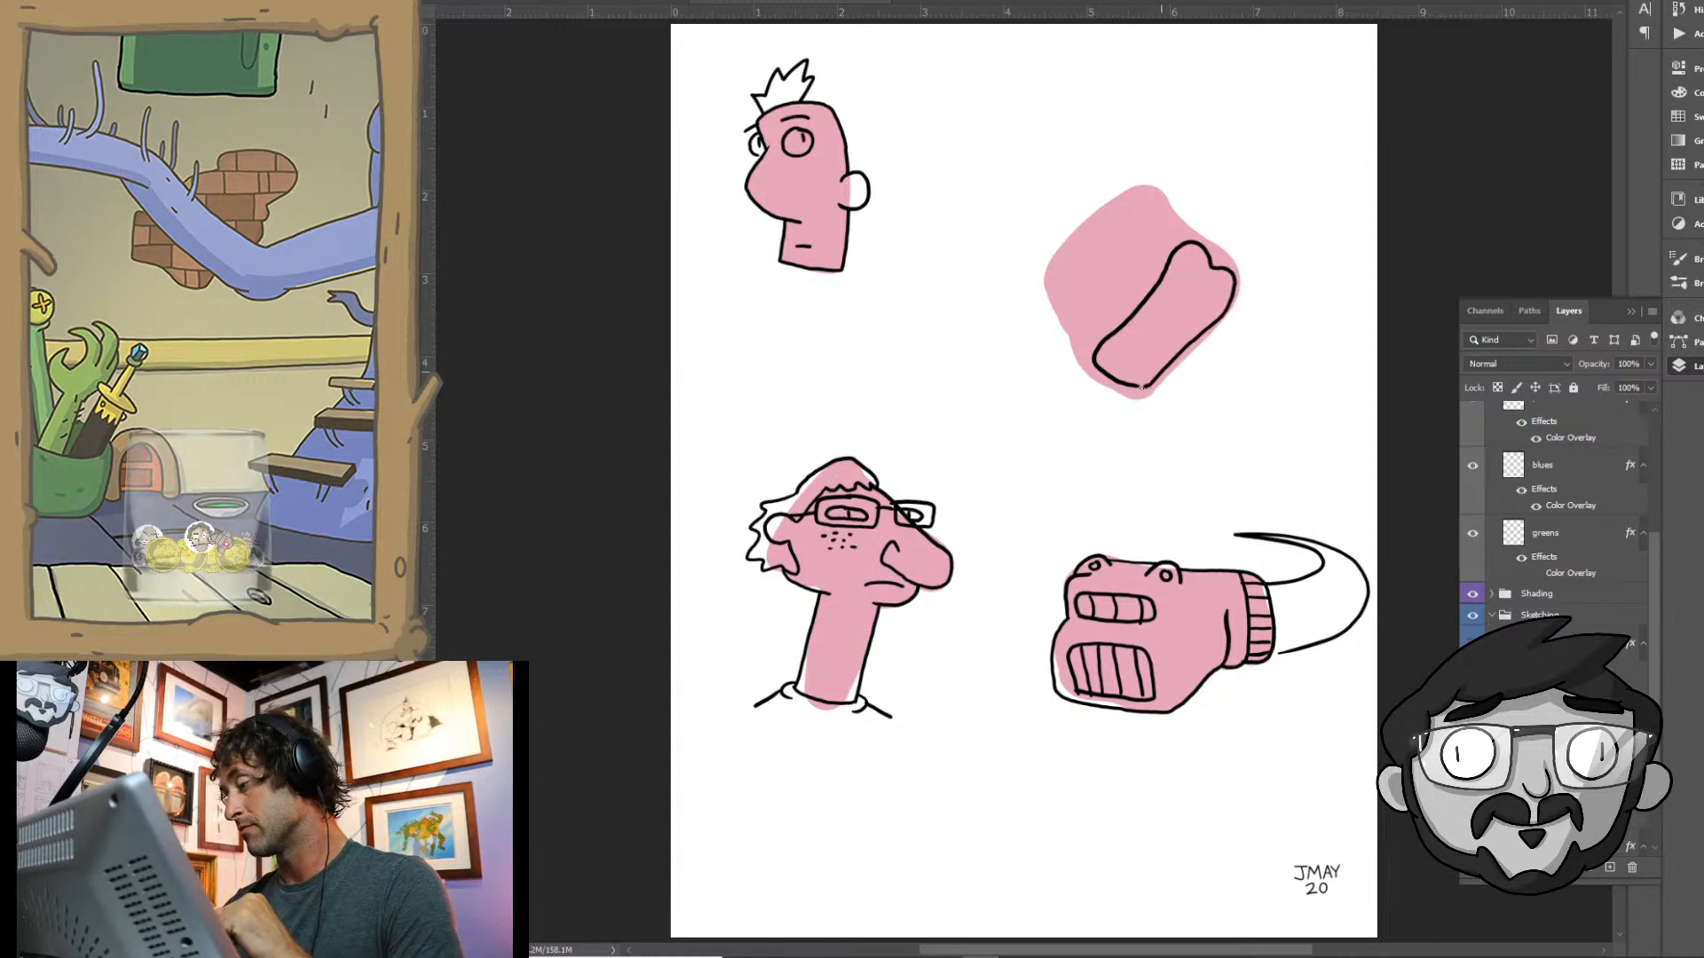
pyautogui.moveTo(1076, 332)
pyautogui.mouseDown()
pyautogui.moveTo(1127, 396)
pyautogui.moveTo(1164, 382)
pyautogui.moveTo(1247, 293)
pyautogui.moveTo(1233, 252)
pyautogui.moveTo(1164, 234)
pyautogui.moveTo(1202, 229)
pyautogui.moveTo(1132, 184)
pyautogui.moveTo(1041, 291)
pyautogui.moveTo(1074, 343)
pyautogui.mouseUp()
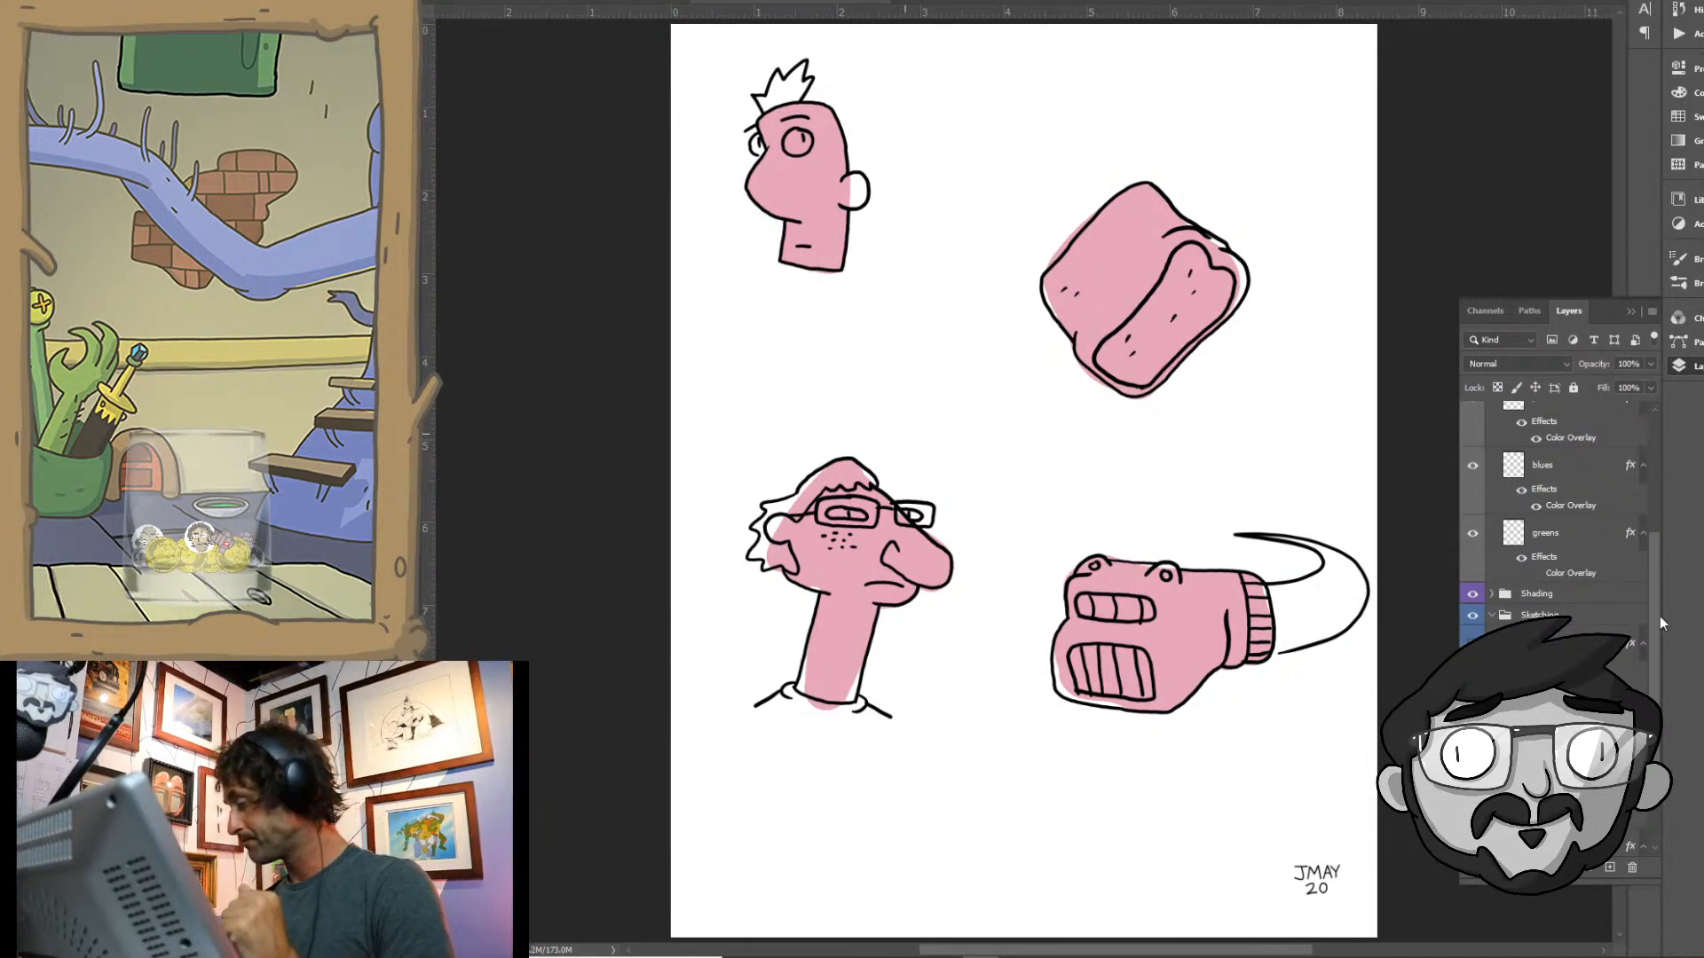
# - Hide the pinks layer to clear the canvas and select the green sketch layer in the Sketching group
pyautogui.scroll(-2, 1656, 621)
pyautogui.scroll(2, 1660, 674)
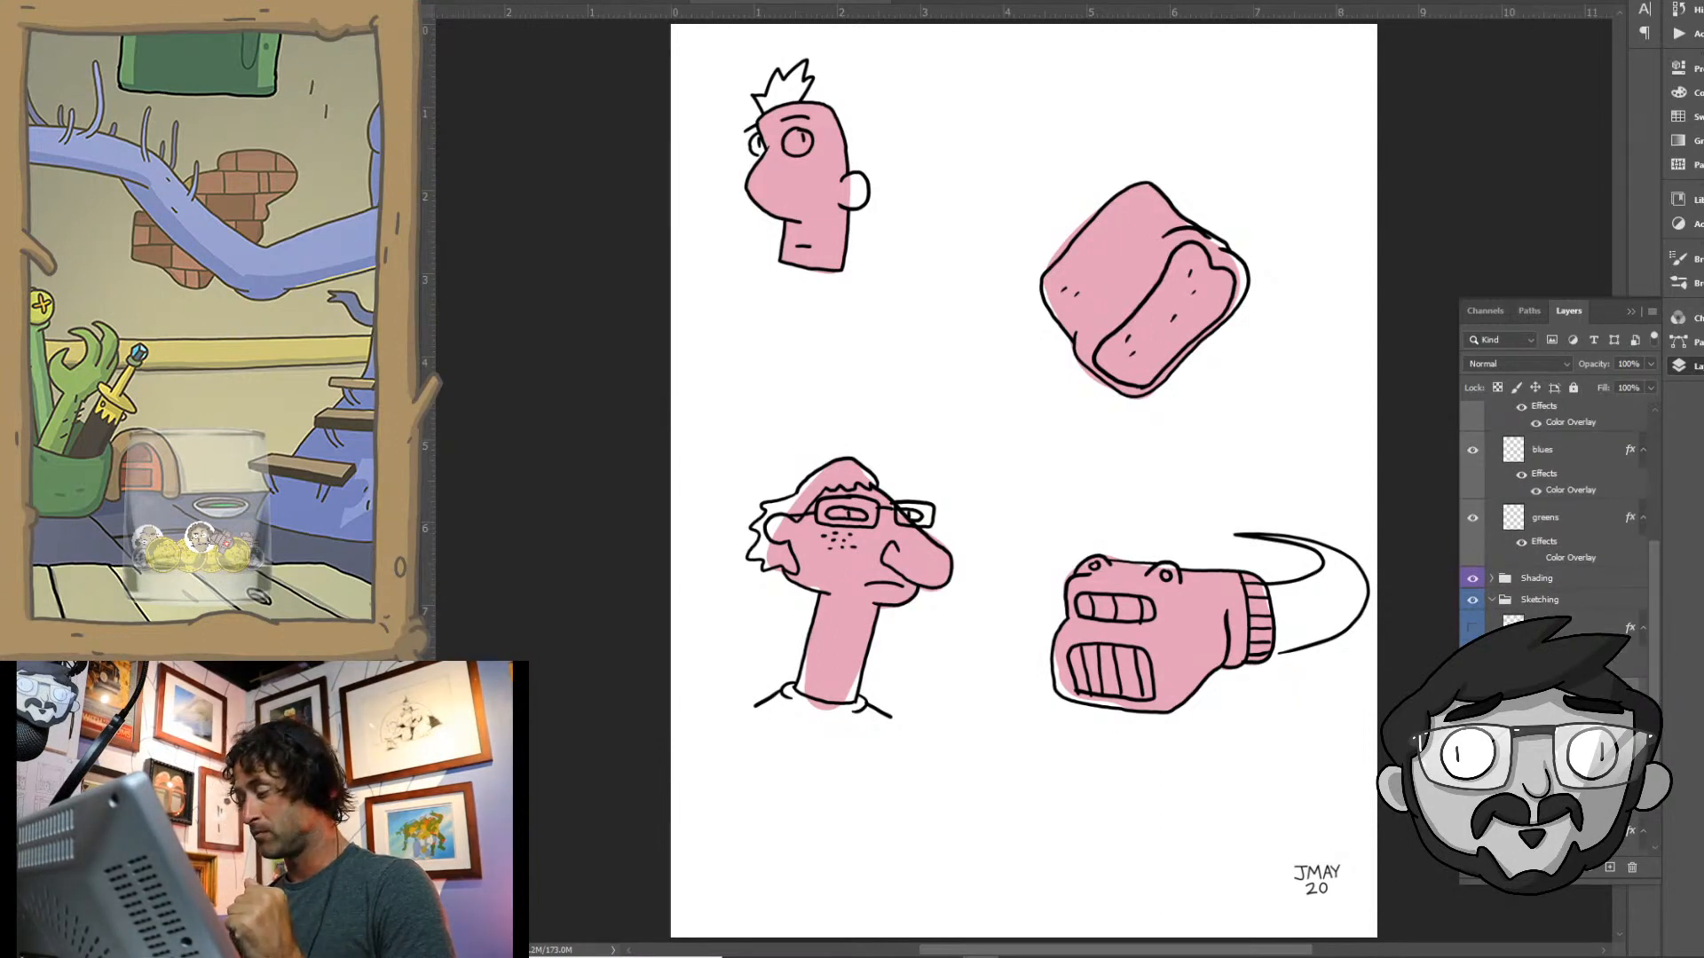
pyautogui.click(1472, 696)
pyautogui.moveTo(1655, 589); pyautogui.dragTo(1655, 642)
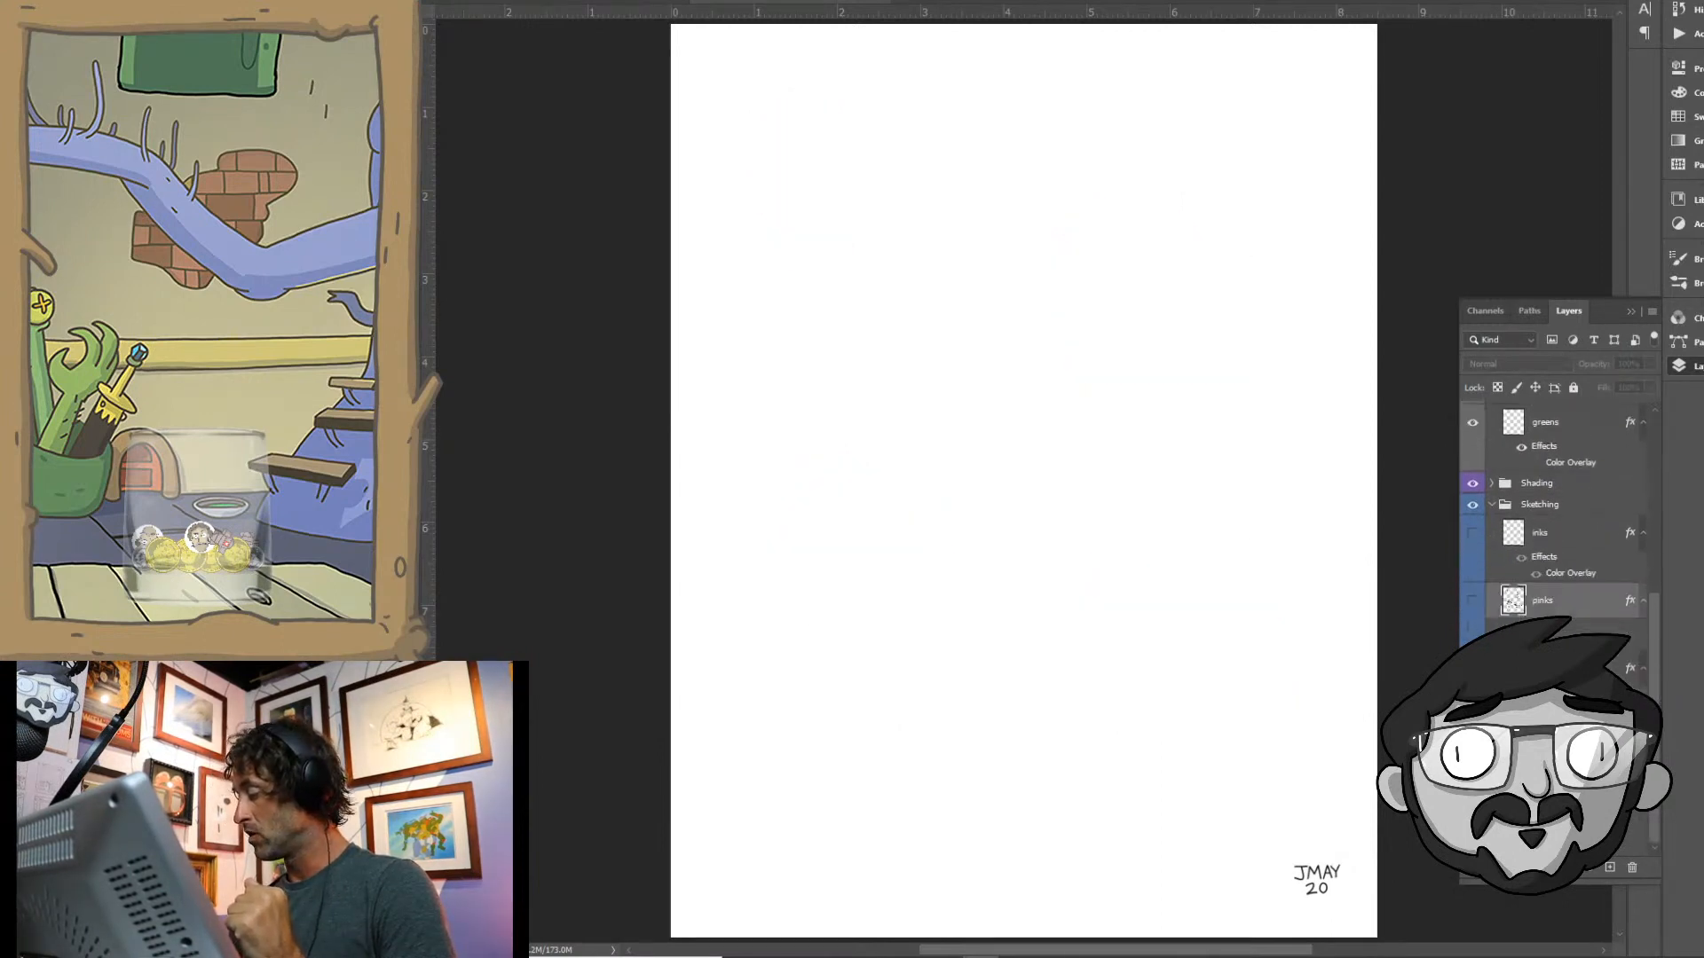
pyautogui.click(1546, 734)
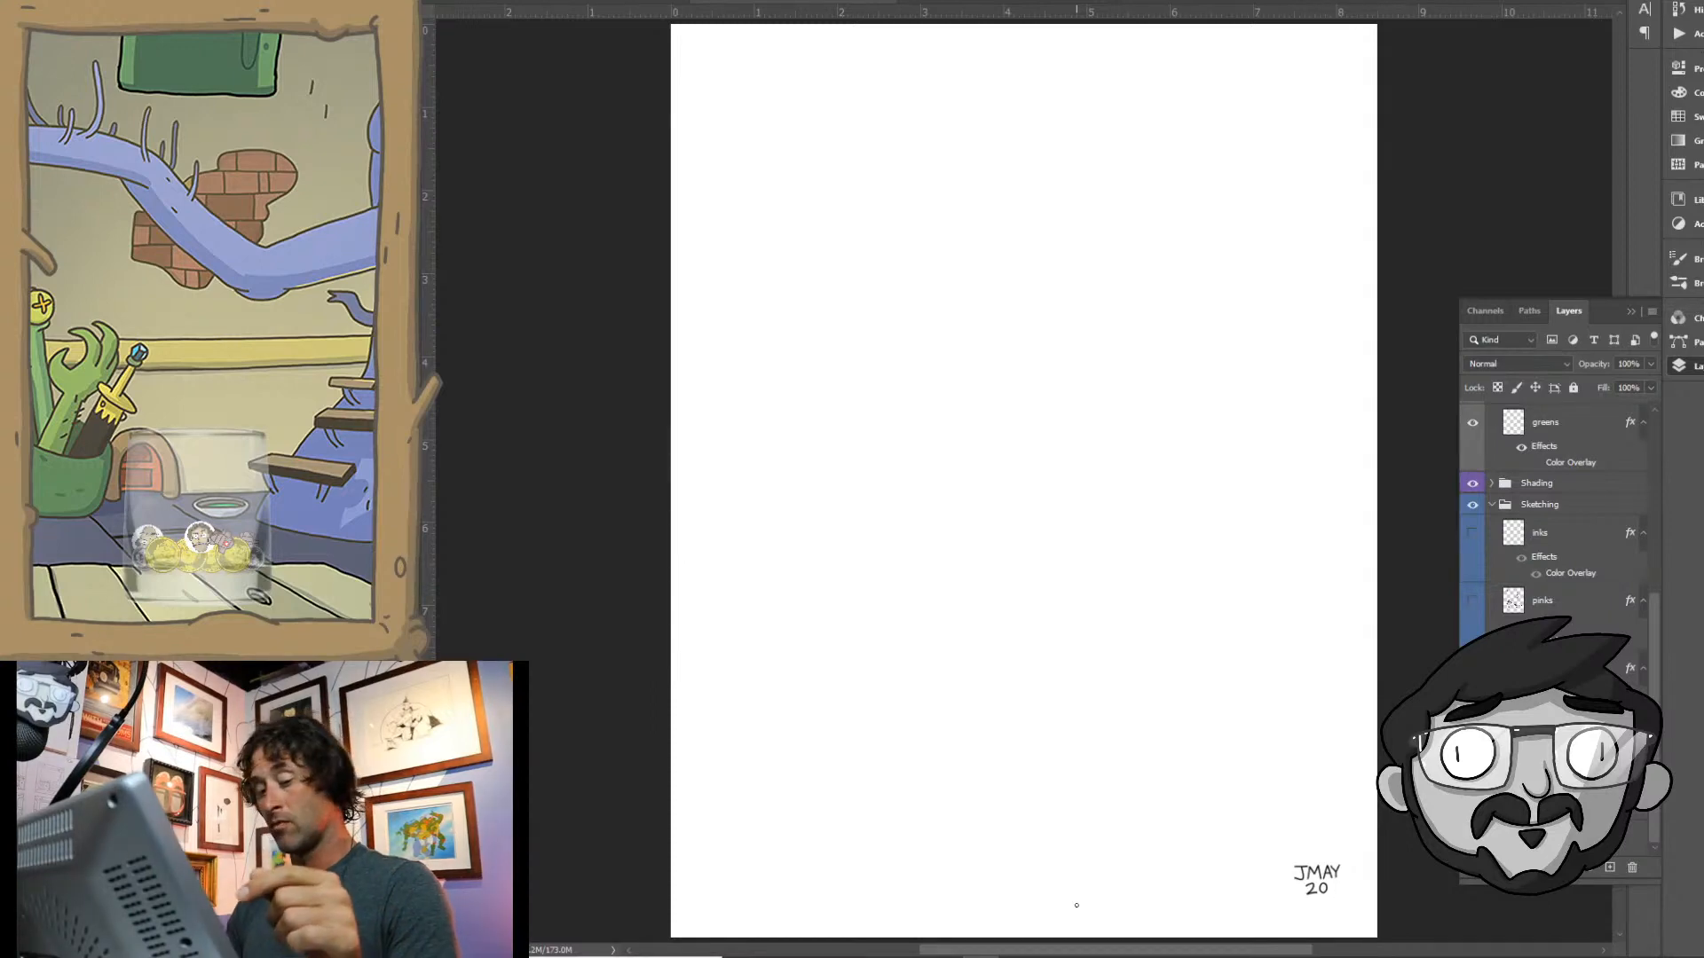
pyautogui.moveTo(871, 286); pyautogui.dragTo(1125, 544)
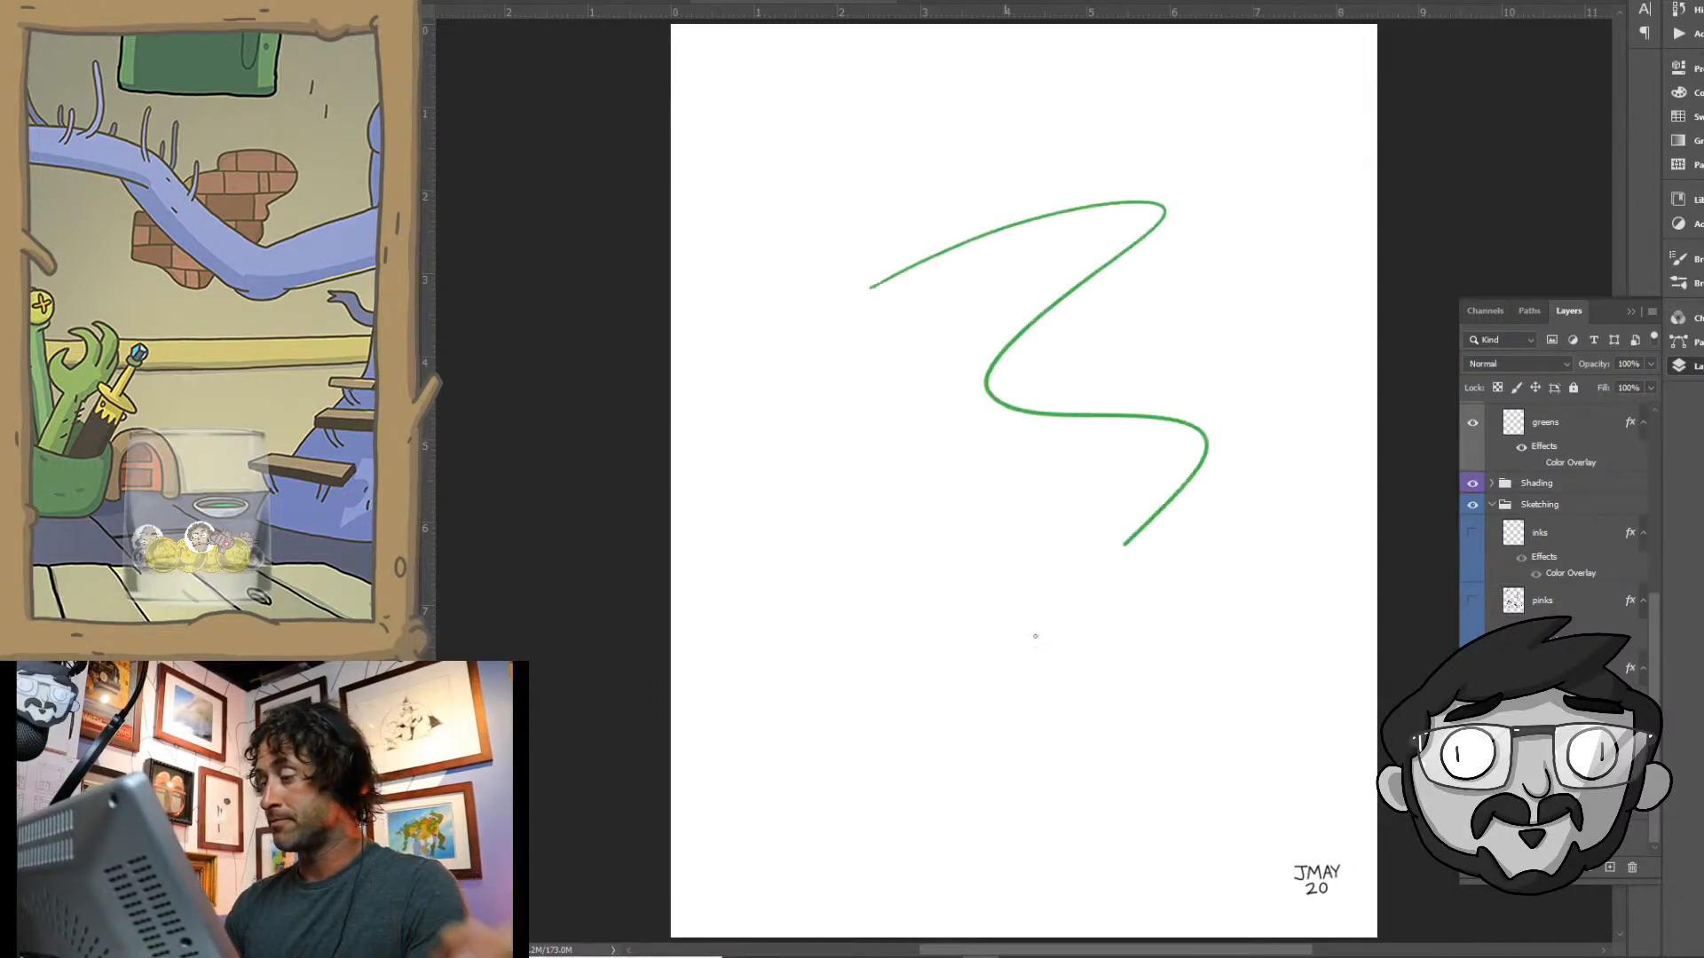
pyautogui.hotkey('ctrl', 'z')
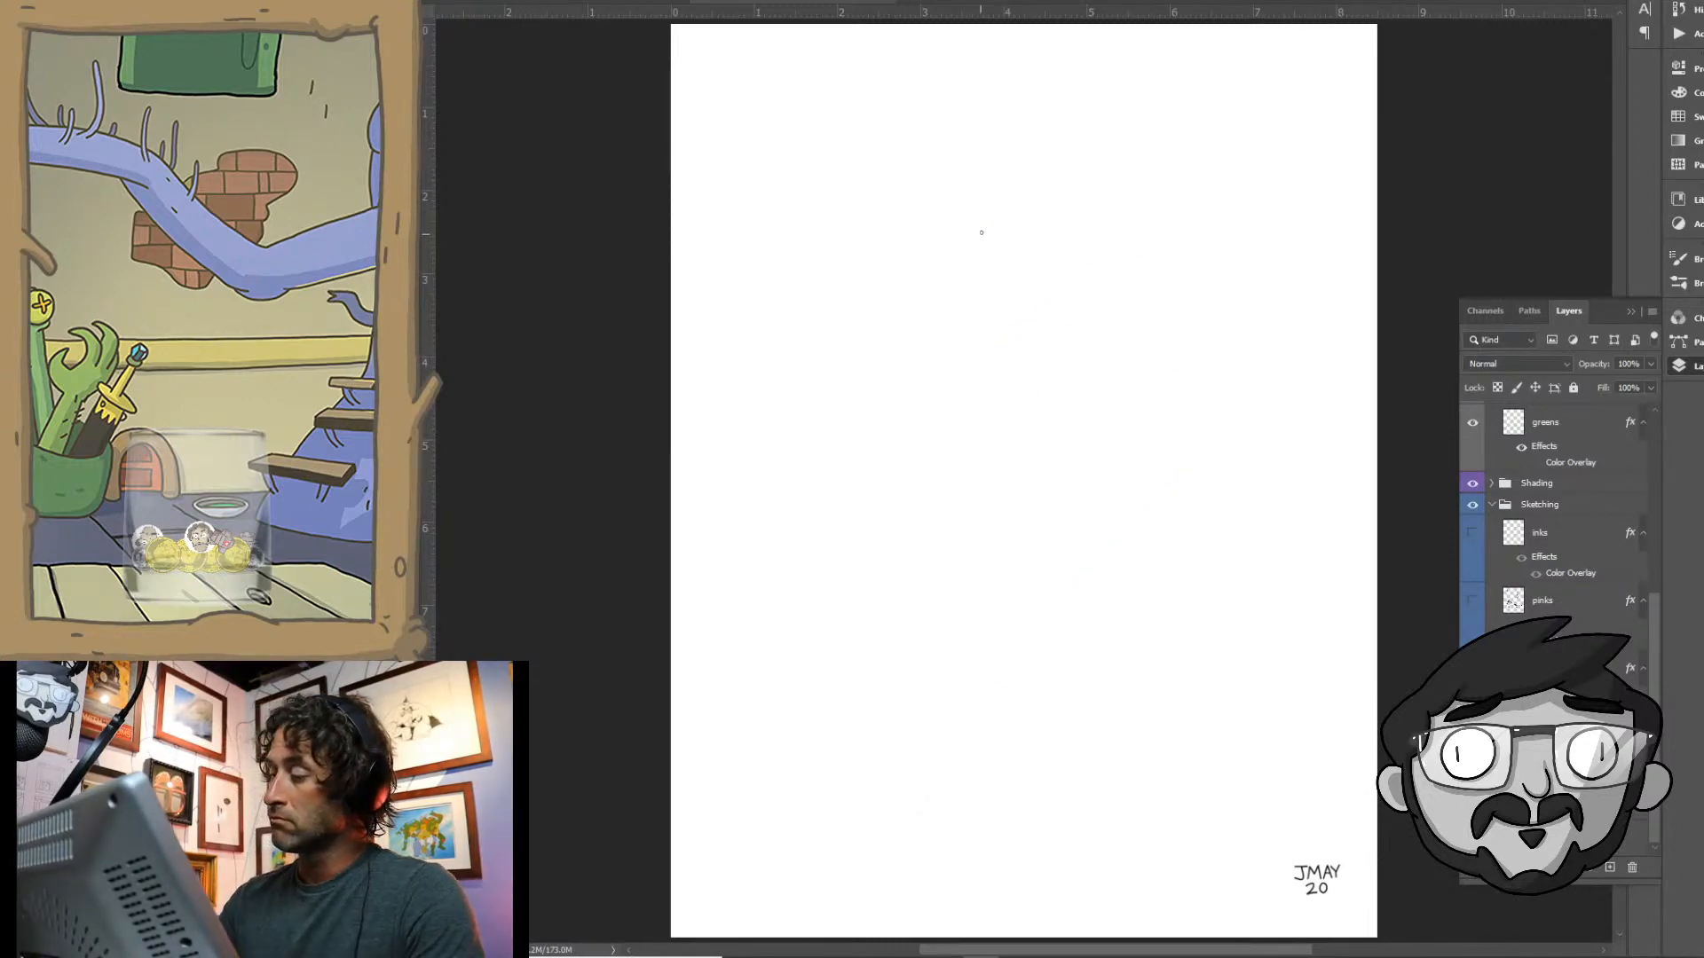
# - Sketch a tilted sombrero in green near the top of the canvas, with a rounded crown and a wide double-lined brim
pyautogui.moveTo(966, 259)
pyautogui.mouseDown()
pyautogui.moveTo(1047, 135)
pyautogui.moveTo(1093, 138)
pyautogui.moveTo(1088, 277)
pyautogui.mouseUp()
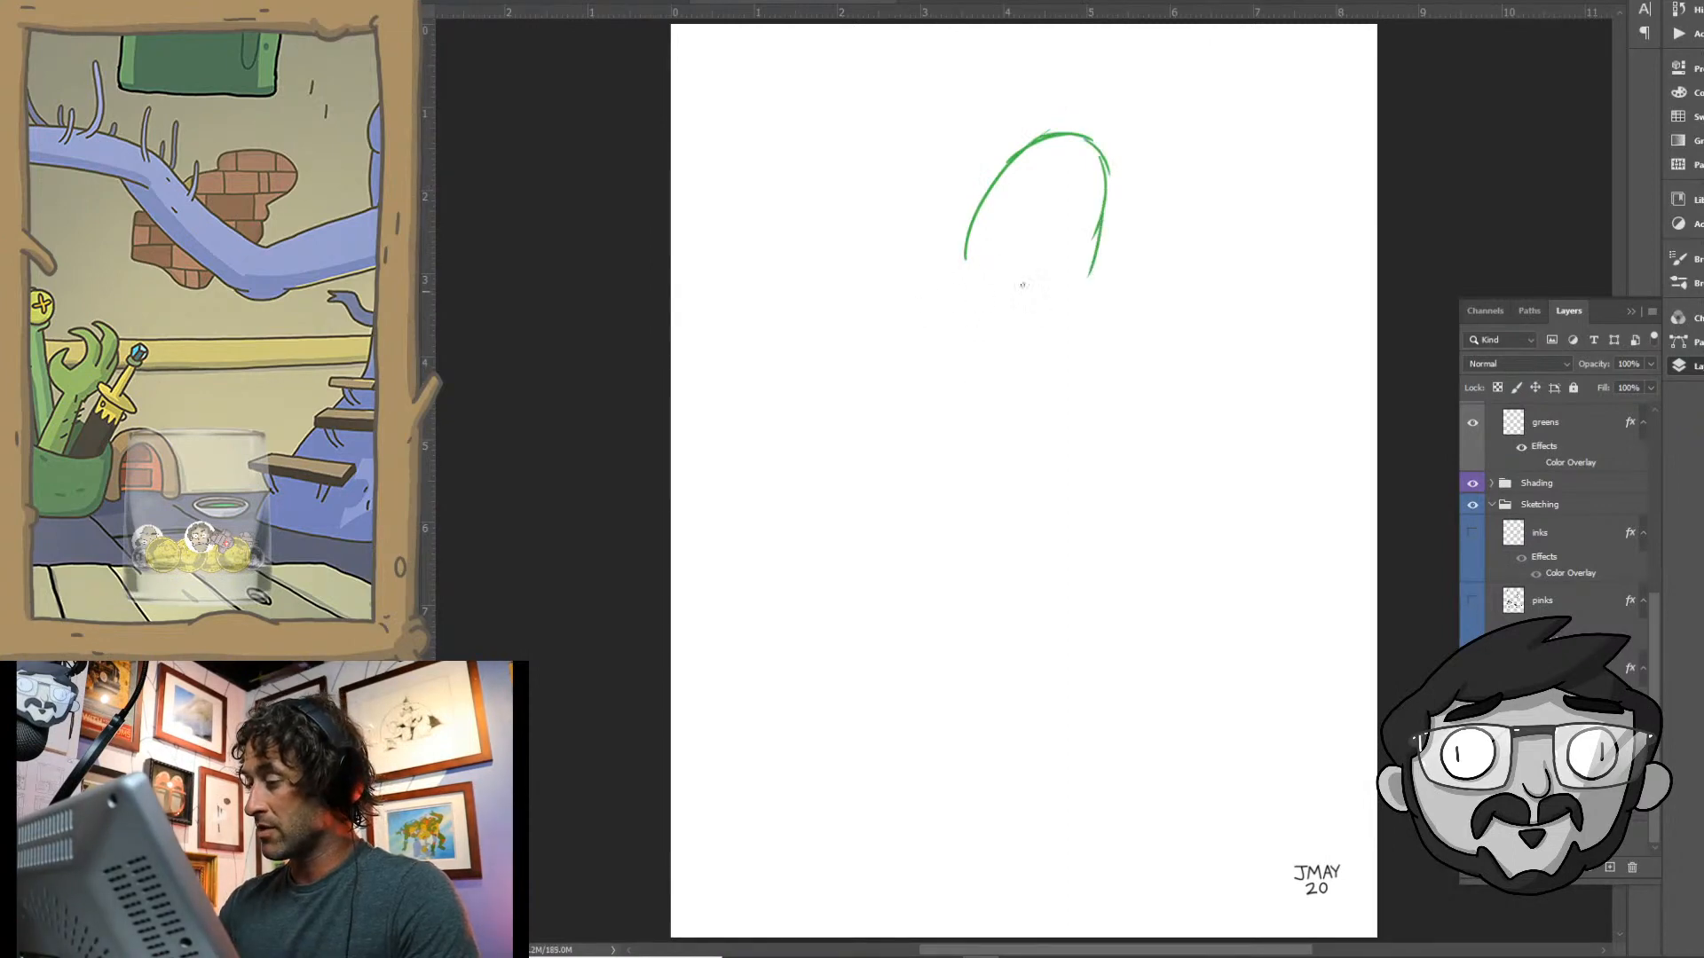
pyautogui.moveTo(816, 241)
pyautogui.mouseDown()
pyautogui.moveTo(968, 284)
pyautogui.moveTo(1142, 257)
pyautogui.mouseUp()
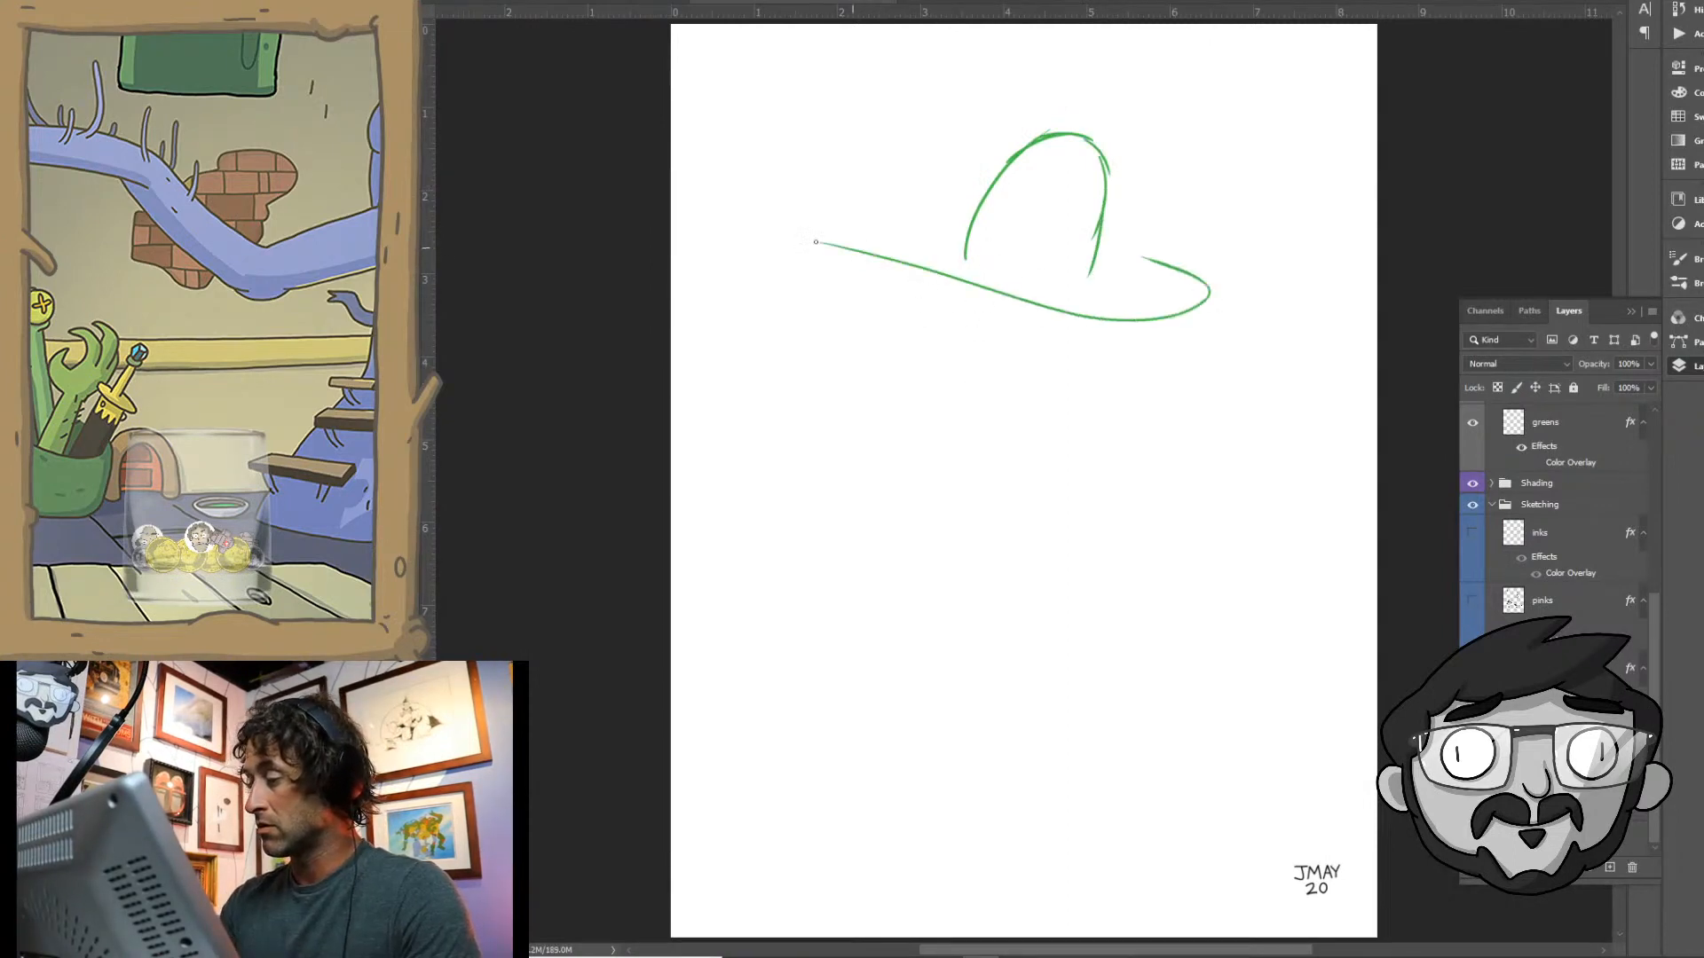
pyautogui.moveTo(815, 242); pyautogui.dragTo(981, 233)
pyautogui.moveTo(1187, 270)
pyautogui.mouseDown()
pyautogui.moveTo(1226, 280)
pyautogui.moveTo(1227, 303)
pyautogui.mouseUp()
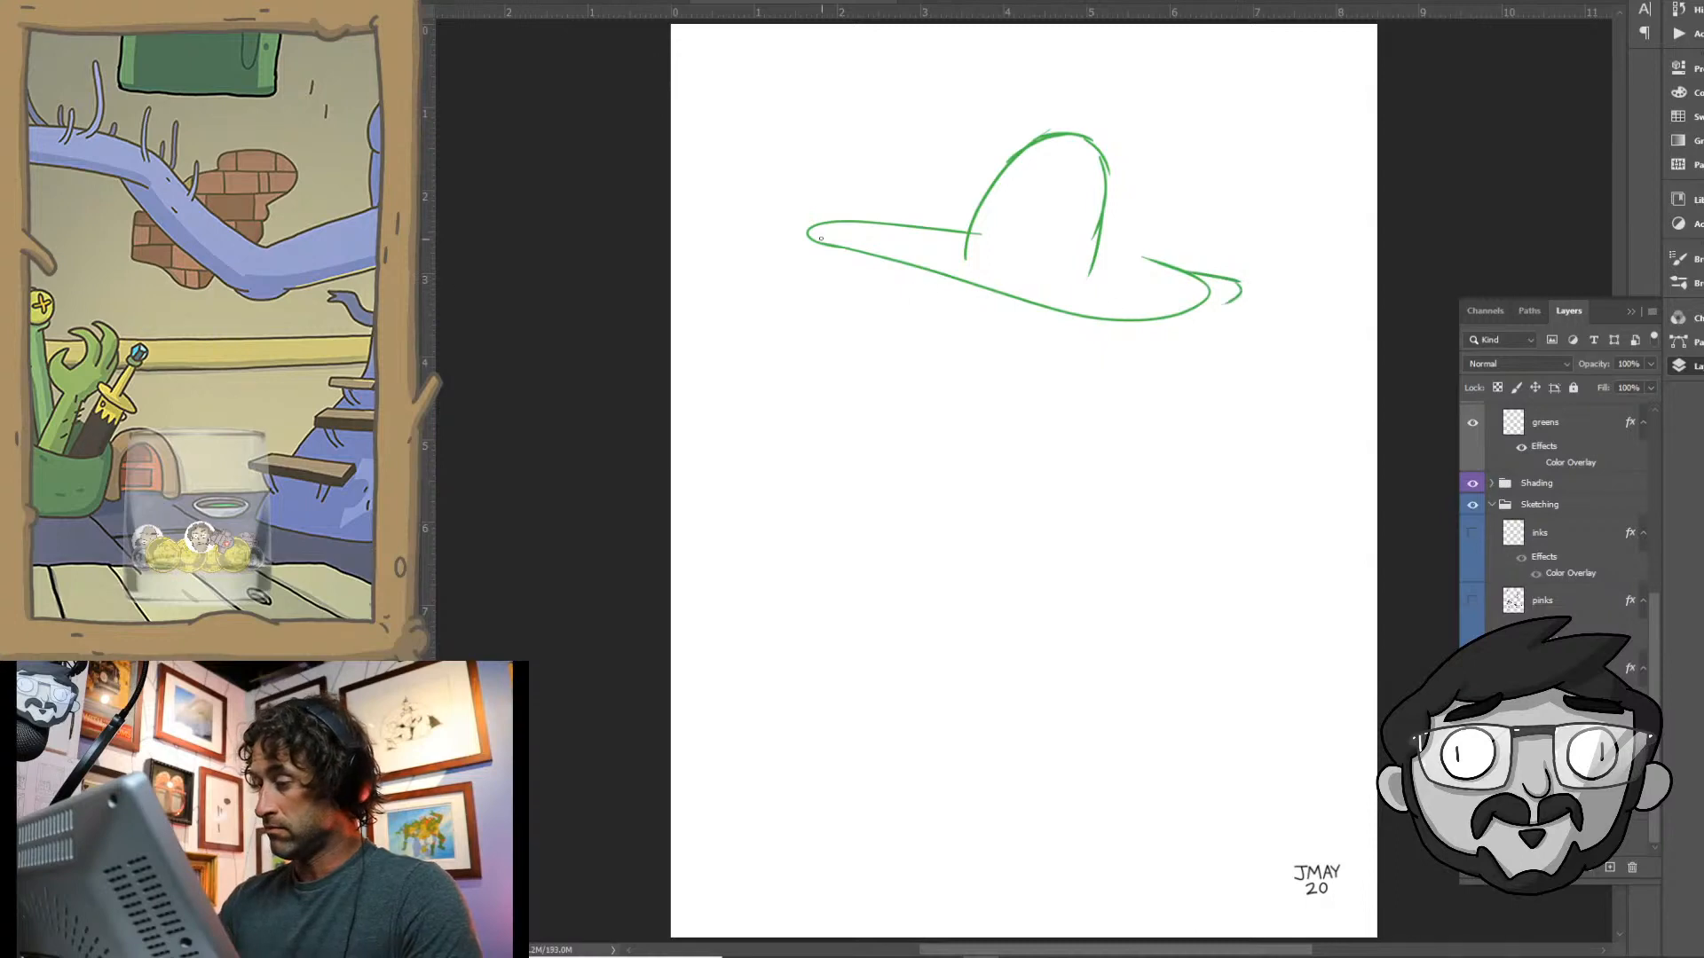
pyautogui.moveTo(967, 227)
pyautogui.mouseDown()
pyautogui.moveTo(799, 215)
pyautogui.moveTo(833, 300)
pyautogui.mouseUp()
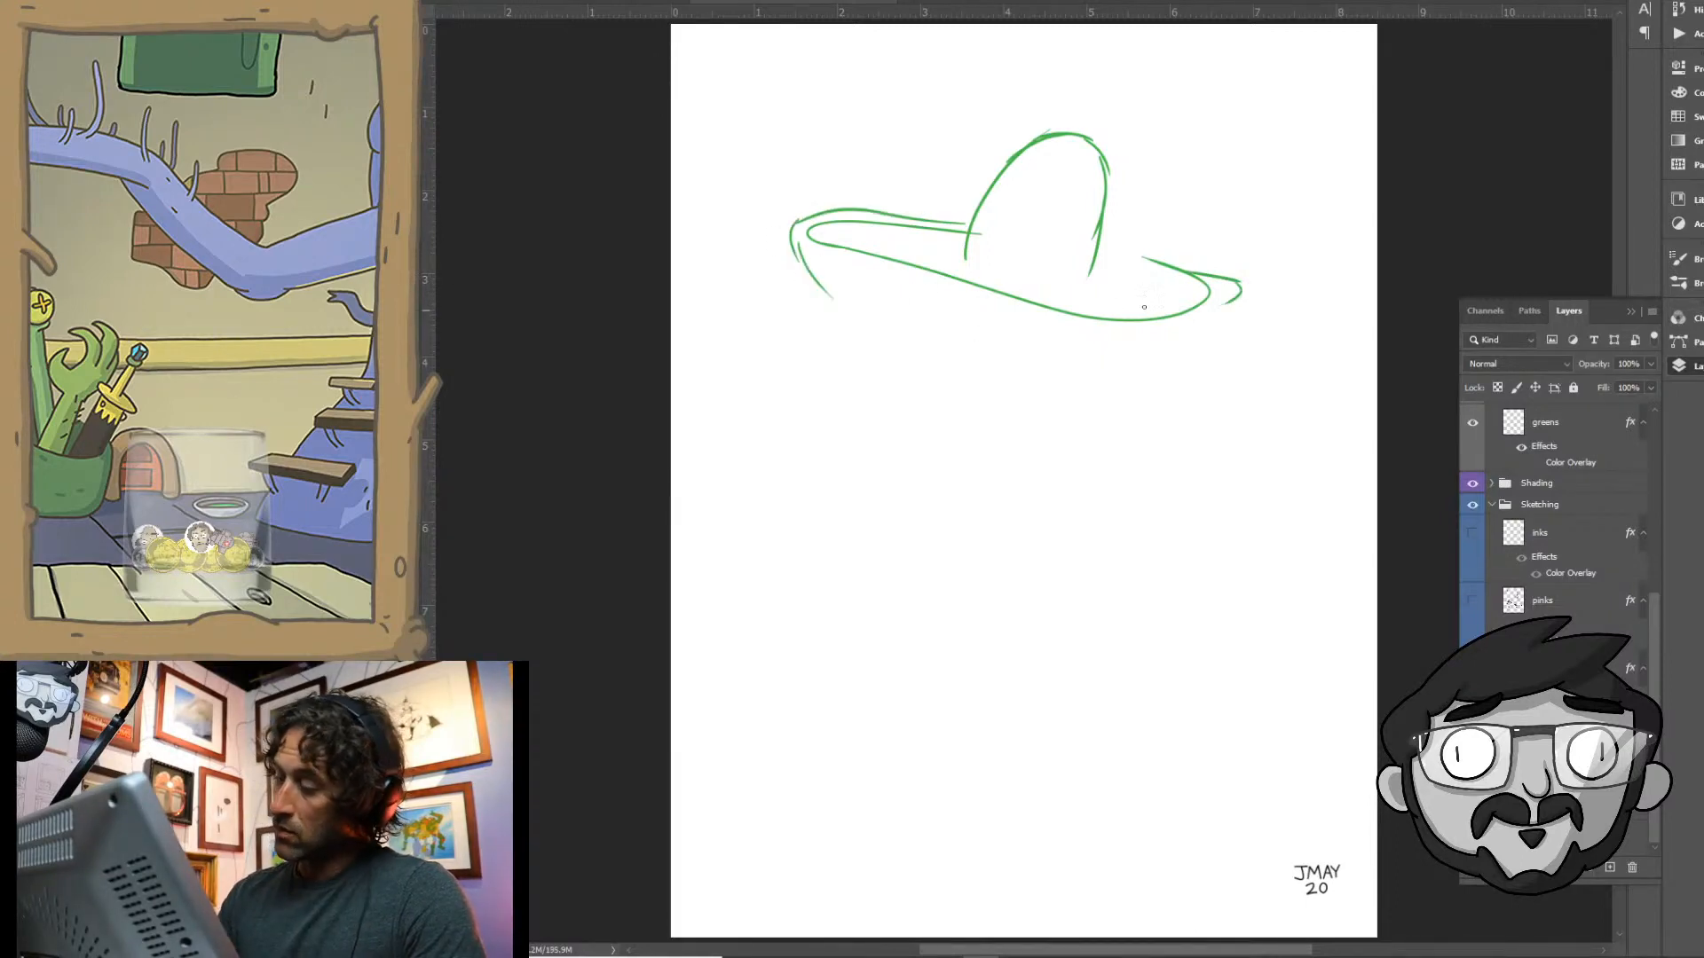
pyautogui.moveTo(1093, 235)
pyautogui.mouseDown()
pyautogui.moveTo(1266, 289)
pyautogui.moveTo(1232, 356)
pyautogui.mouseUp()
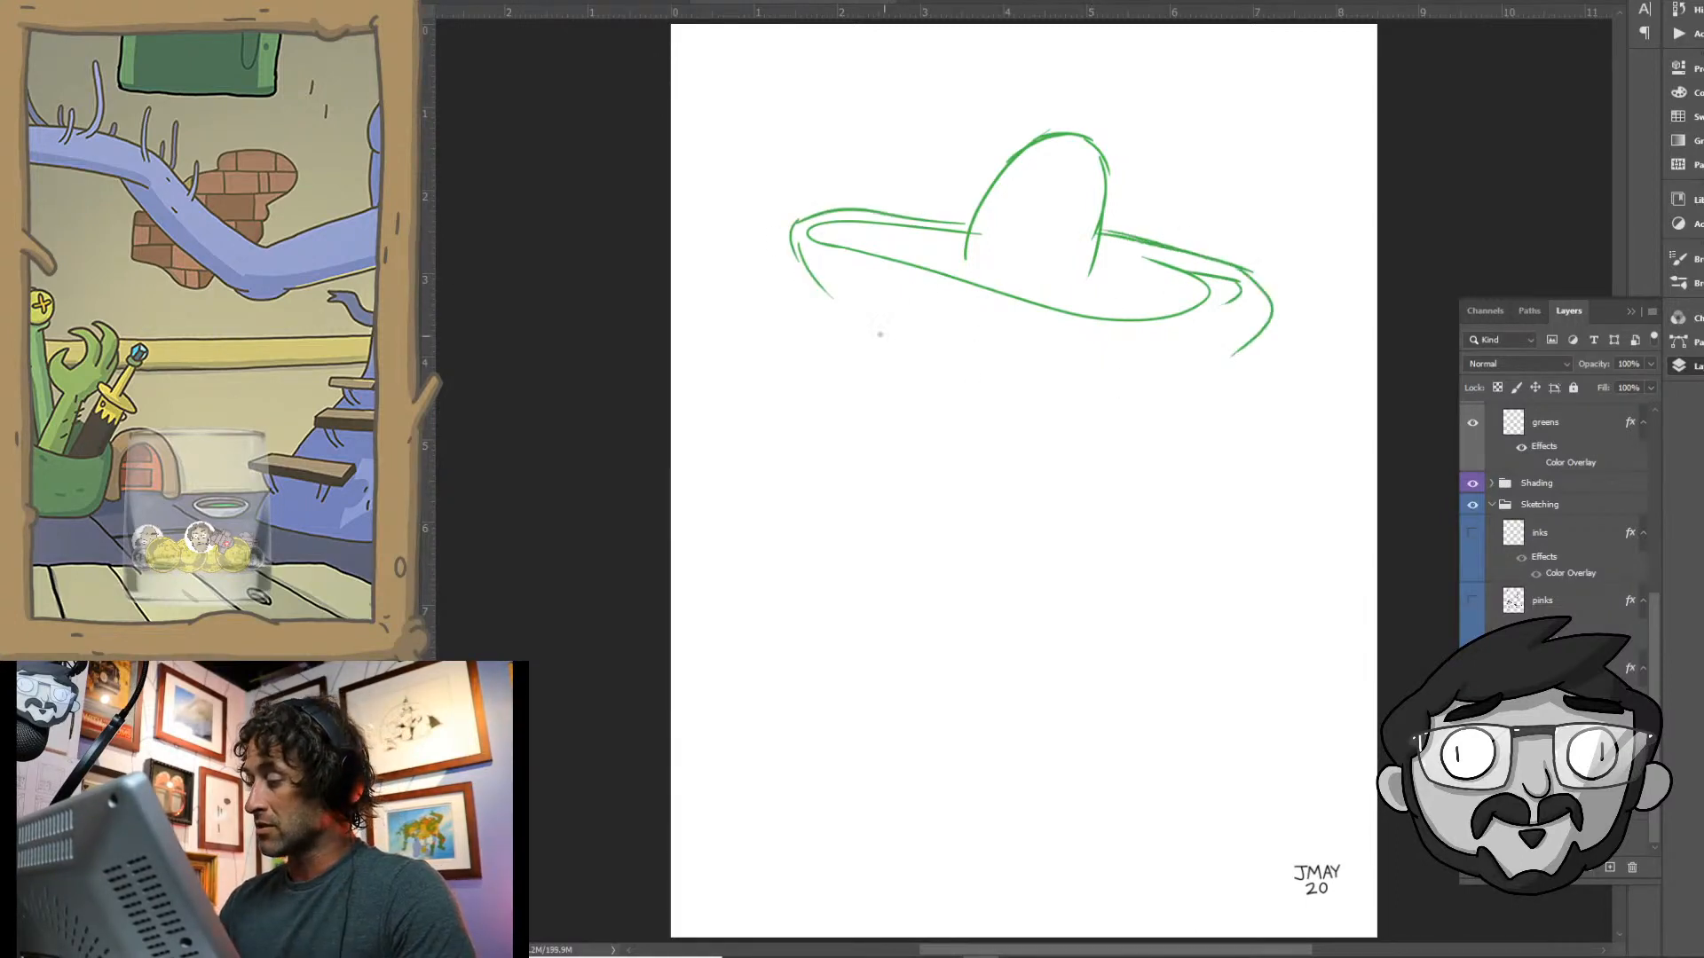
pyautogui.moveTo(830, 295)
pyautogui.mouseDown()
pyautogui.moveTo(1118, 357)
pyautogui.moveTo(1234, 356)
pyautogui.mouseUp()
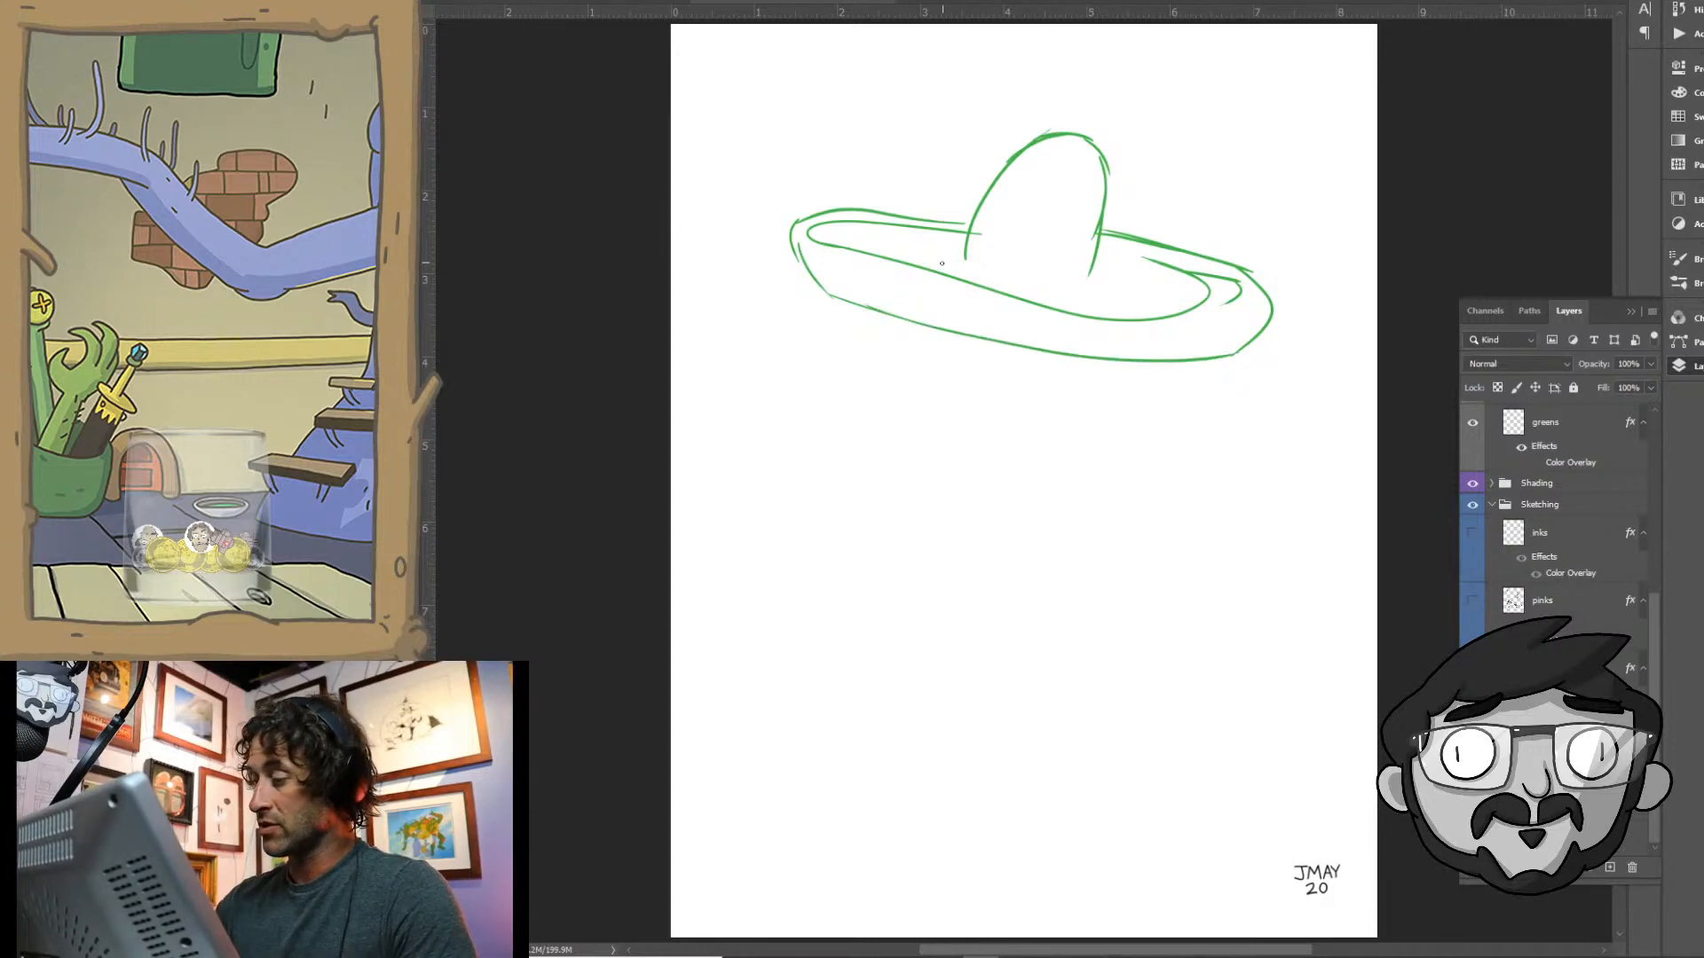
# - Widen the sombrero's crown with a larger outer contour and restate both of its sides down to the brim
pyautogui.moveTo(942, 263); pyautogui.dragTo(981, 173)
pyautogui.moveTo(948, 229)
pyautogui.mouseDown()
pyautogui.moveTo(1043, 119)
pyautogui.moveTo(1102, 113)
pyautogui.moveTo(1120, 200)
pyautogui.moveTo(1088, 293)
pyautogui.mouseUp()
pyautogui.moveTo(1107, 233); pyautogui.dragTo(1094, 311)
pyautogui.moveTo(943, 243); pyautogui.dragTo(938, 266)
pyautogui.moveTo(1110, 227); pyautogui.dragTo(1100, 290)
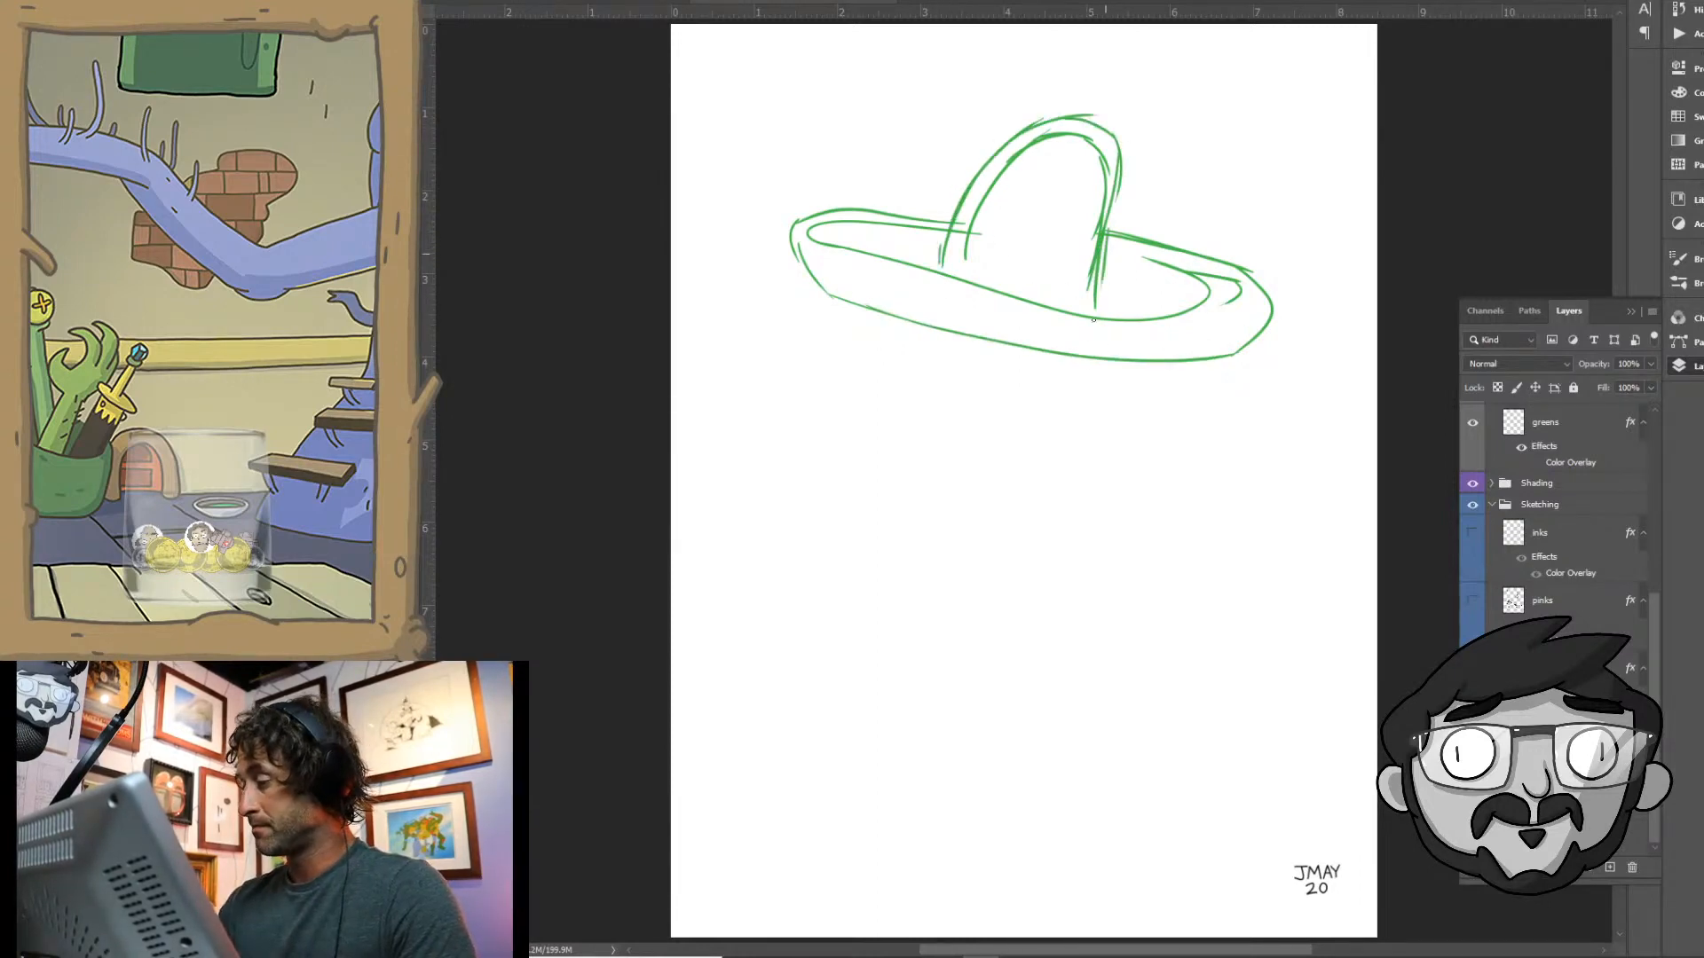
# - Give the sombrero's brim a thick lower edge, reinforce its inner rim and strengthen the base of the crown
pyautogui.moveTo(788, 232)
pyautogui.mouseDown()
pyautogui.moveTo(809, 287)
pyautogui.moveTo(902, 332)
pyautogui.moveTo(1234, 395)
pyautogui.mouseUp()
pyautogui.moveTo(1272, 297)
pyautogui.mouseDown()
pyautogui.moveTo(1246, 362)
pyautogui.moveTo(1193, 399)
pyautogui.mouseUp()
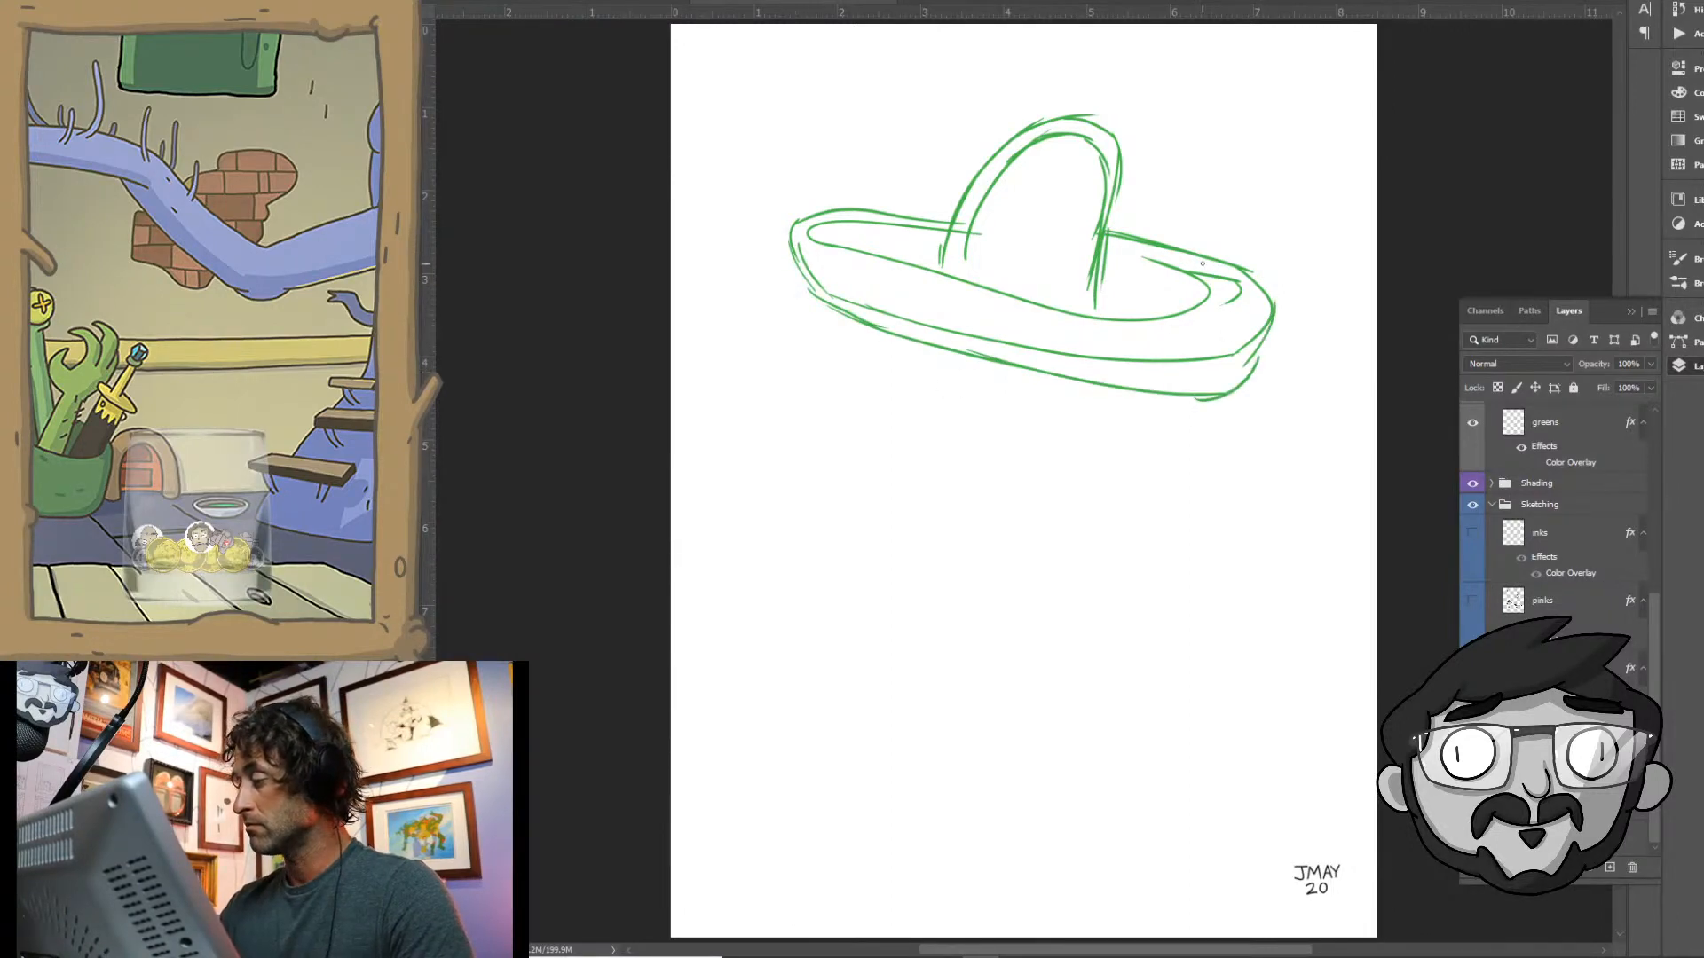
pyautogui.moveTo(1202, 264)
pyautogui.mouseDown()
pyautogui.moveTo(1241, 321)
pyautogui.moveTo(1168, 336)
pyautogui.moveTo(858, 263)
pyautogui.moveTo(866, 218)
pyautogui.moveTo(959, 229)
pyautogui.mouseUp()
pyautogui.moveTo(1132, 257)
pyautogui.mouseDown()
pyautogui.moveTo(1198, 267)
pyautogui.moveTo(1237, 316)
pyautogui.mouseUp()
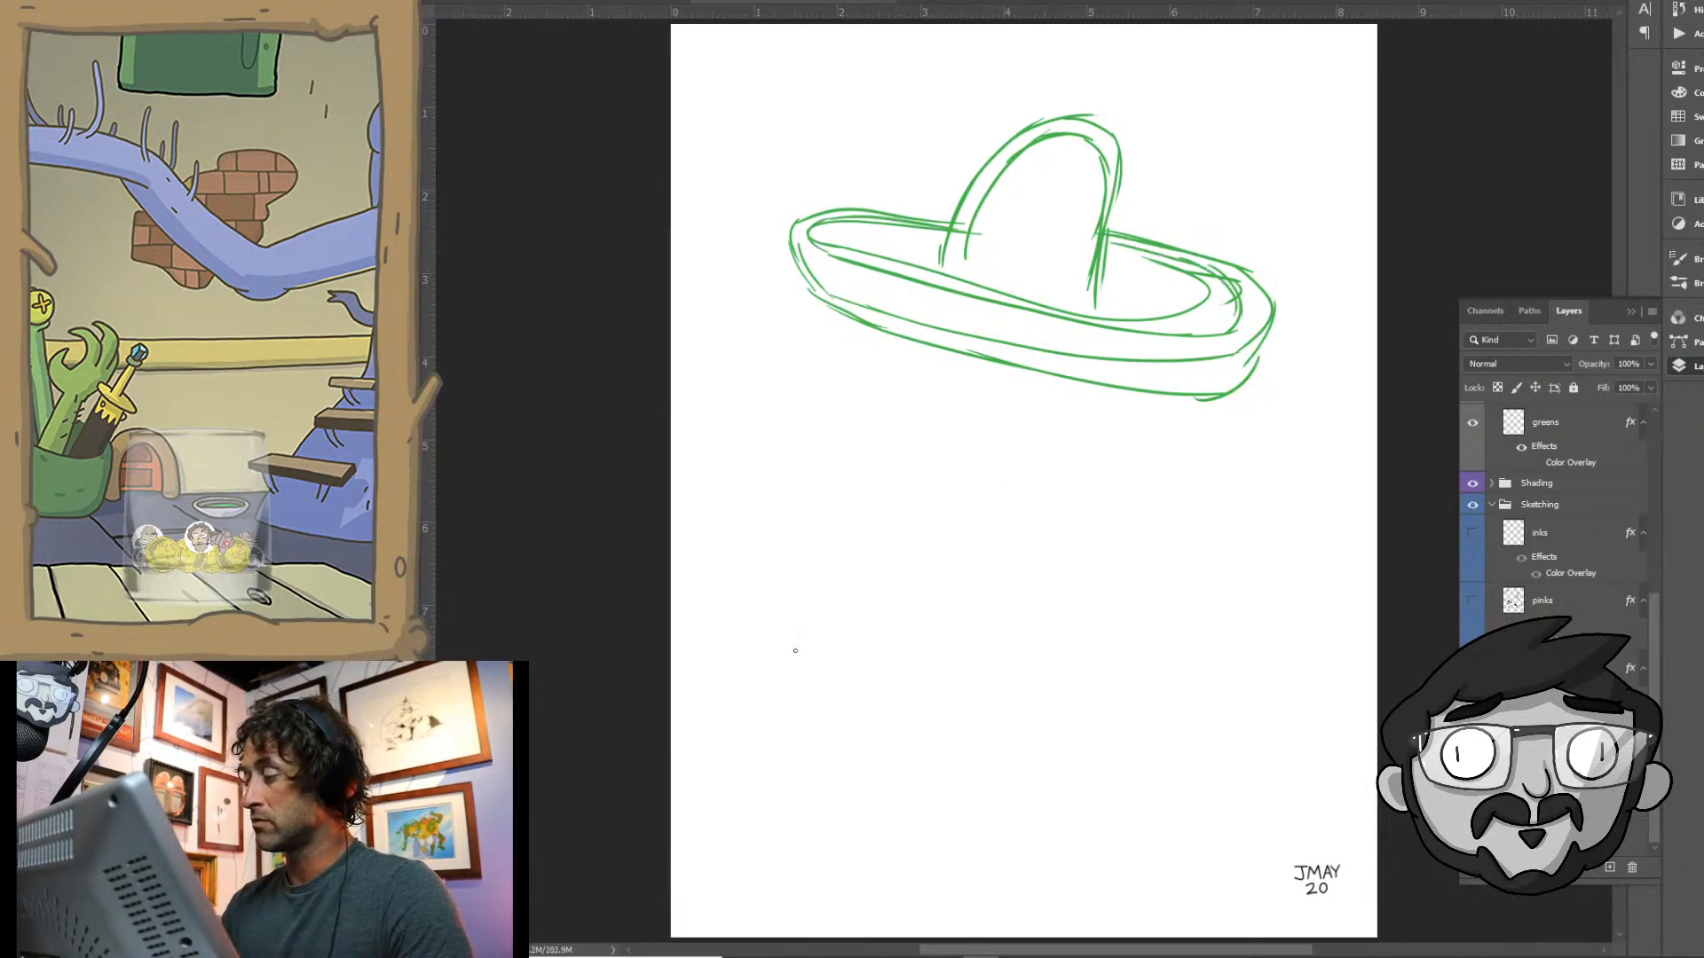
pyautogui.moveTo(956, 236); pyautogui.dragTo(946, 265)
pyautogui.moveTo(1097, 270); pyautogui.dragTo(1094, 304)
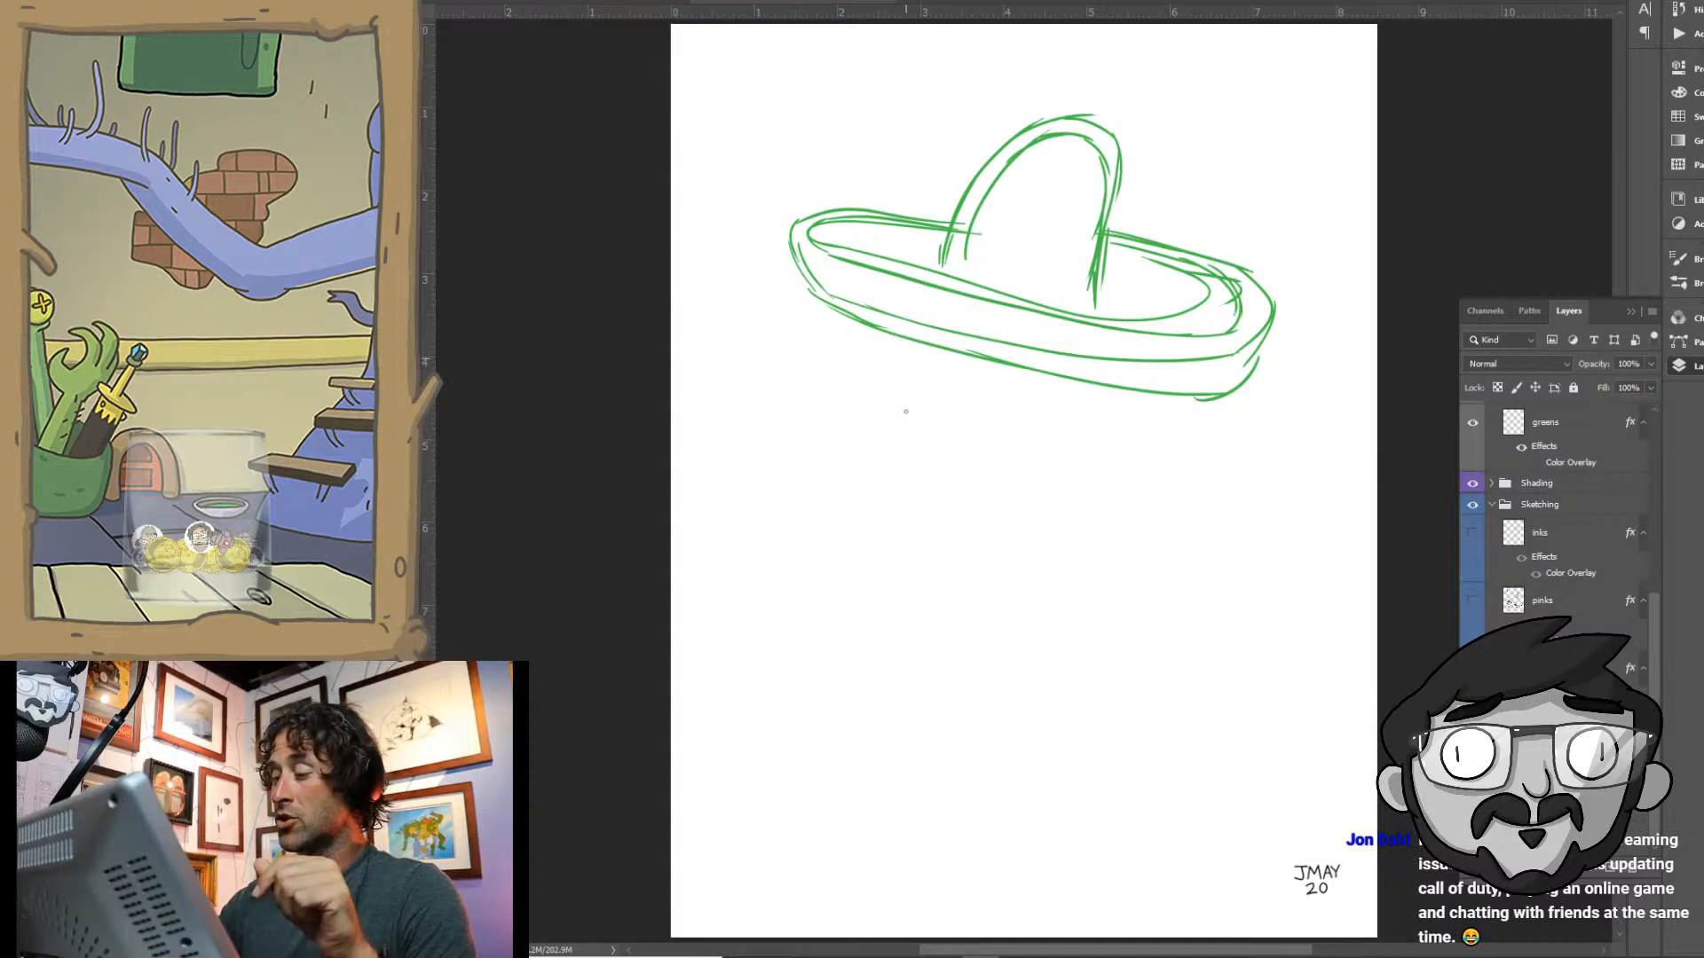
# - Sketch a tapered alien head with a narrow chin beneath the sombrero's brim in green
pyautogui.moveTo(907, 343)
pyautogui.mouseDown()
pyautogui.moveTo(910, 434)
pyautogui.moveTo(948, 507)
pyautogui.mouseUp()
pyautogui.moveTo(1101, 385)
pyautogui.mouseDown()
pyautogui.moveTo(1063, 470)
pyautogui.moveTo(1025, 499)
pyautogui.mouseUp()
pyautogui.moveTo(1076, 442)
pyautogui.mouseDown()
pyautogui.moveTo(951, 516)
pyautogui.moveTo(980, 520)
pyautogui.mouseUp()
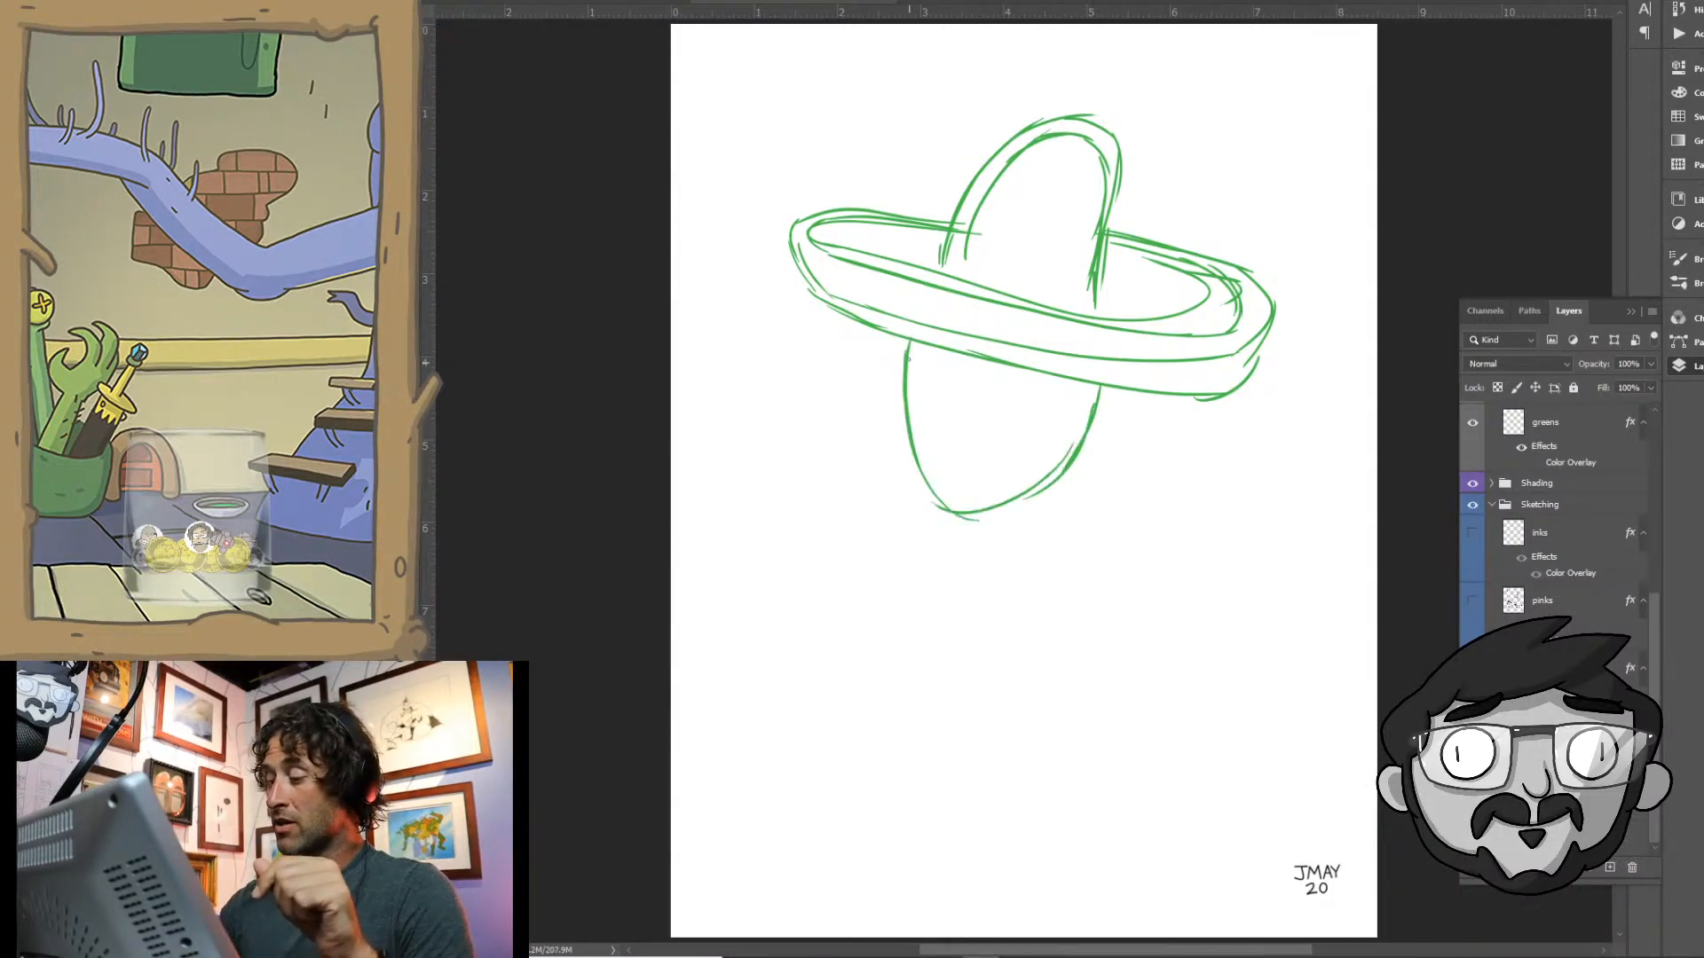
# - Add two large oval eyes tucked under the brim, a tiny mouth and a thin neck to the alien's head
pyautogui.moveTo(894, 335)
pyautogui.mouseDown()
pyautogui.moveTo(955, 375)
pyautogui.moveTo(953, 353)
pyautogui.moveTo(886, 367)
pyautogui.moveTo(927, 410)
pyautogui.mouseUp()
pyautogui.moveTo(887, 336); pyautogui.dragTo(924, 407)
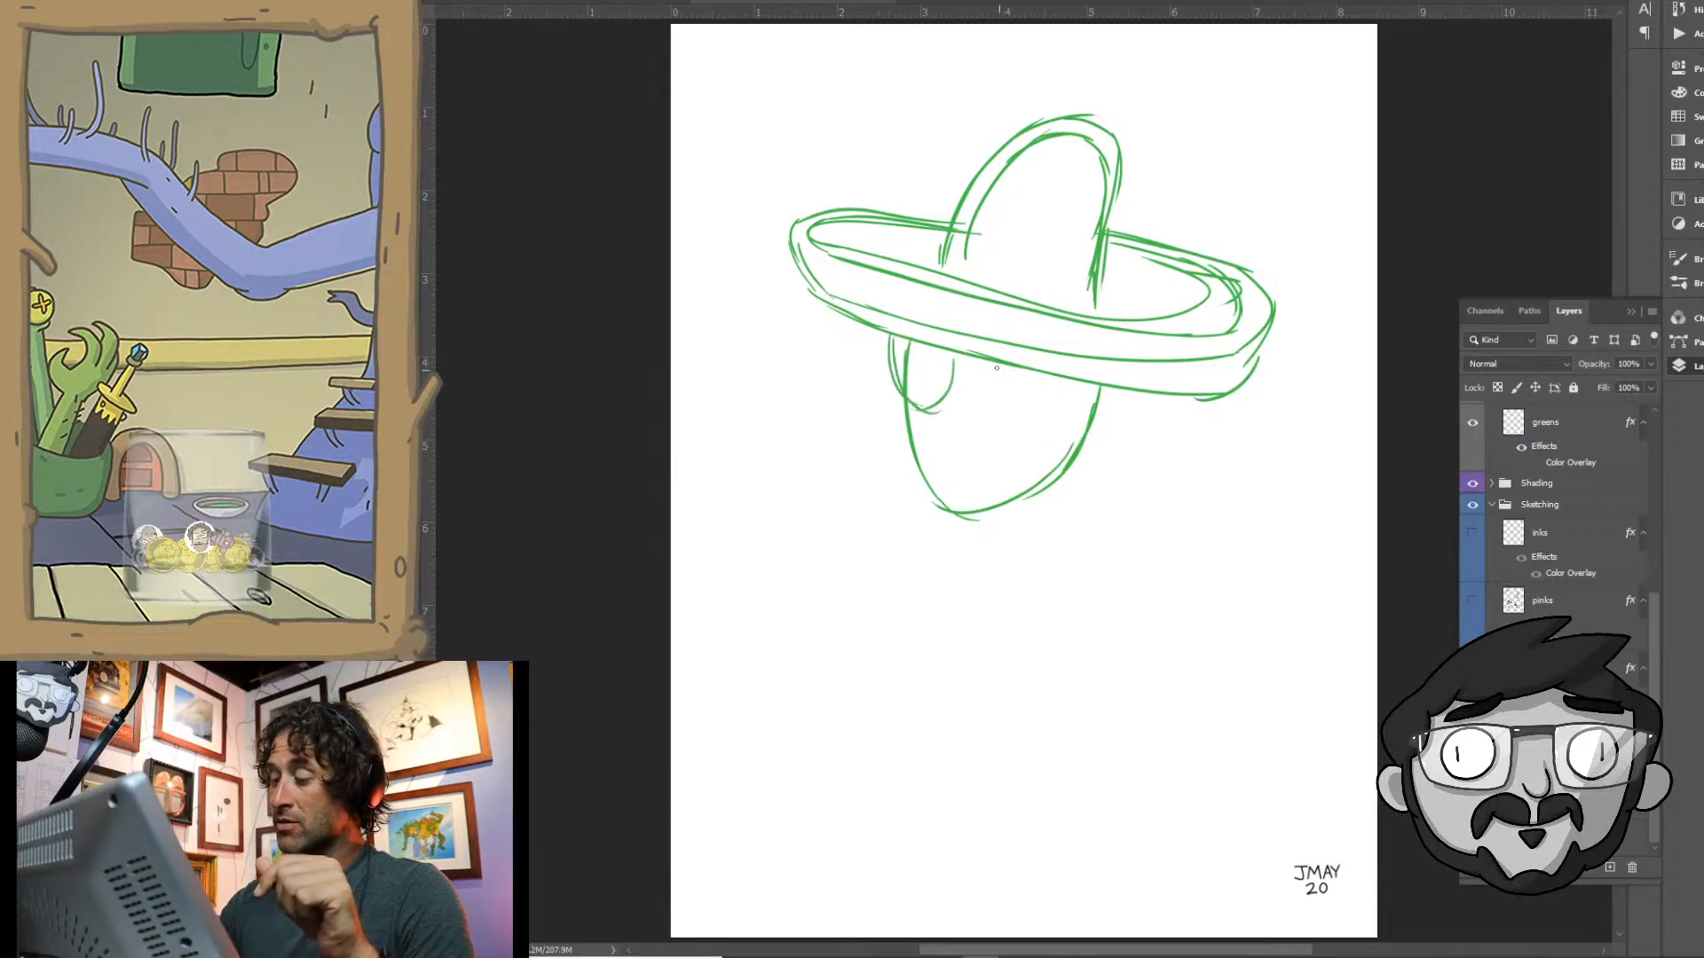
pyautogui.moveTo(995, 364)
pyautogui.mouseDown()
pyautogui.moveTo(1012, 426)
pyautogui.moveTo(1065, 408)
pyautogui.moveTo(1039, 419)
pyautogui.mouseUp()
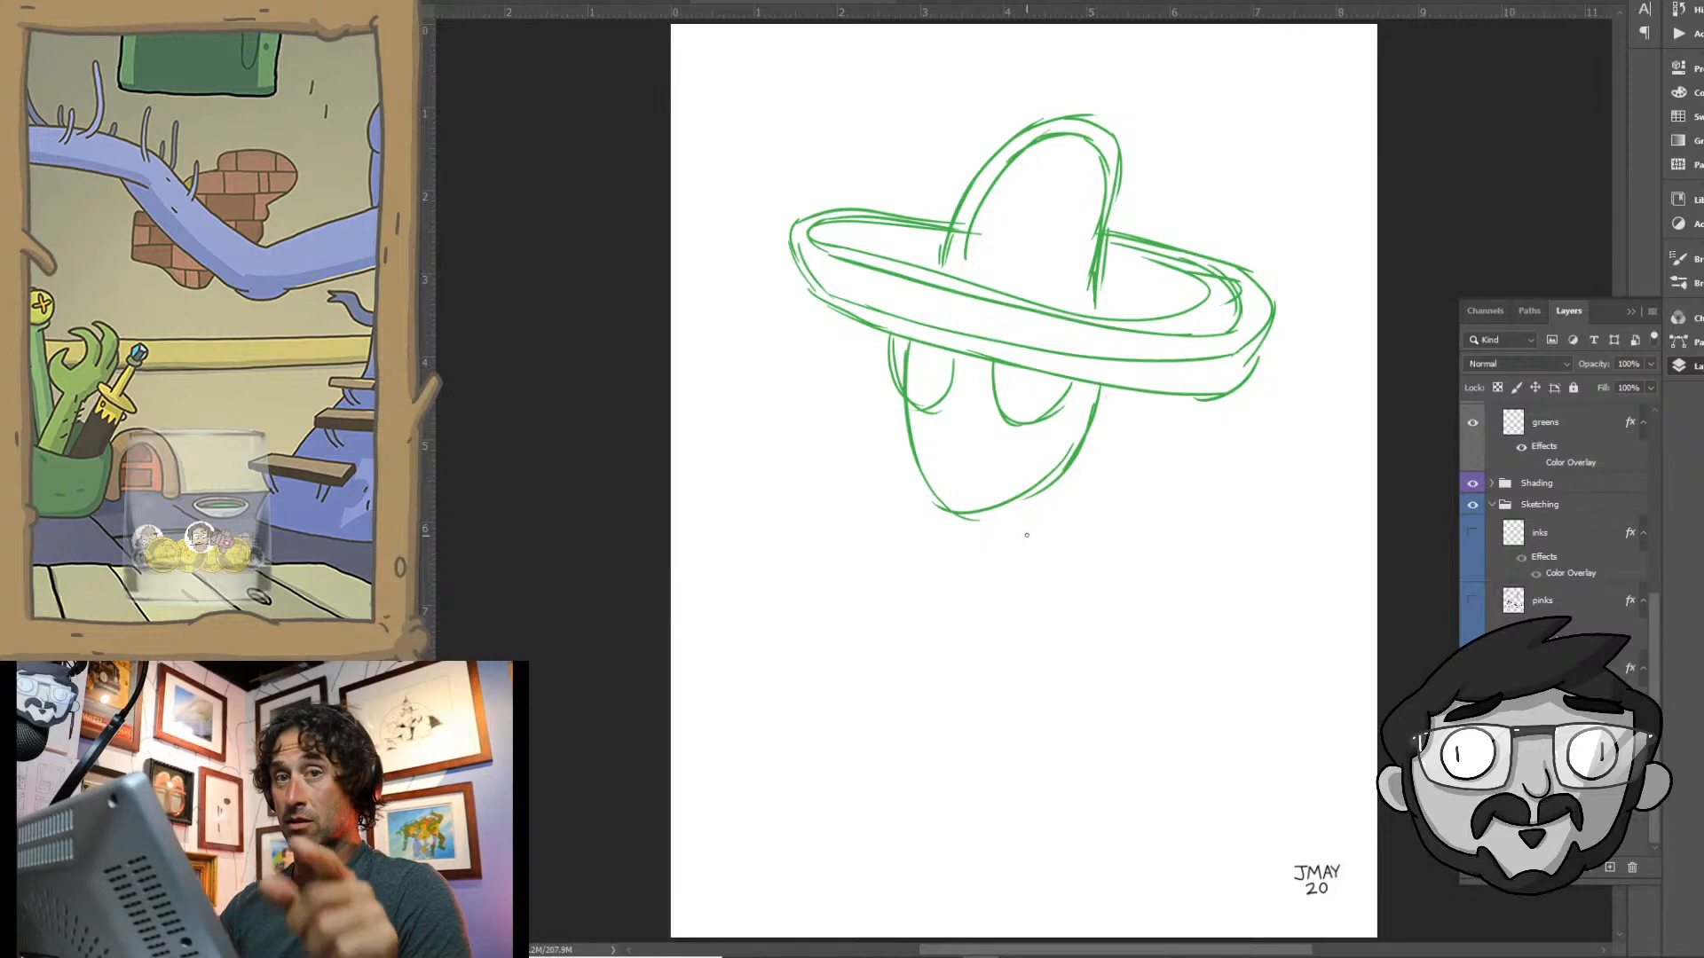
pyautogui.moveTo(1038, 479)
pyautogui.mouseDown()
pyautogui.moveTo(1039, 537)
pyautogui.moveTo(1004, 553)
pyautogui.moveTo(1037, 538)
pyautogui.mouseUp()
pyautogui.moveTo(952, 468); pyautogui.dragTo(968, 471)
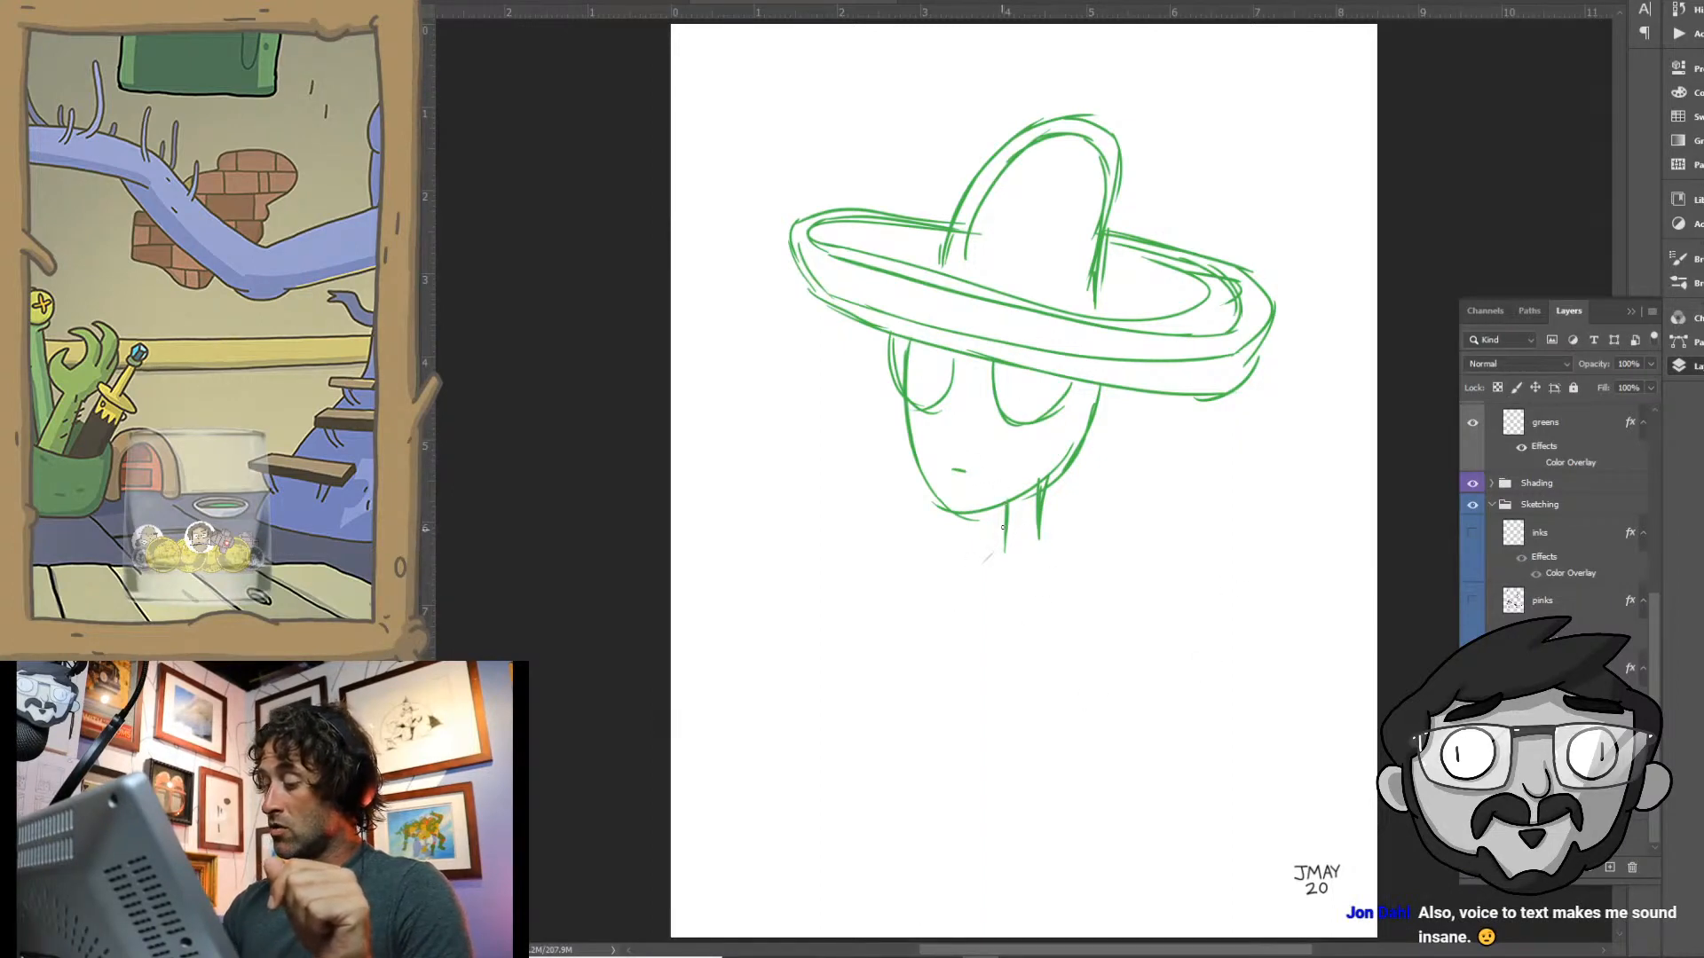
# - Sketch sloping shoulders below the alien's neck, and scale the whole drawing down slightly nearer the page's upper edge
pyautogui.moveTo(1003, 528)
pyautogui.mouseDown()
pyautogui.moveTo(952, 582)
pyautogui.moveTo(1061, 546)
pyautogui.moveTo(1106, 593)
pyautogui.mouseUp()
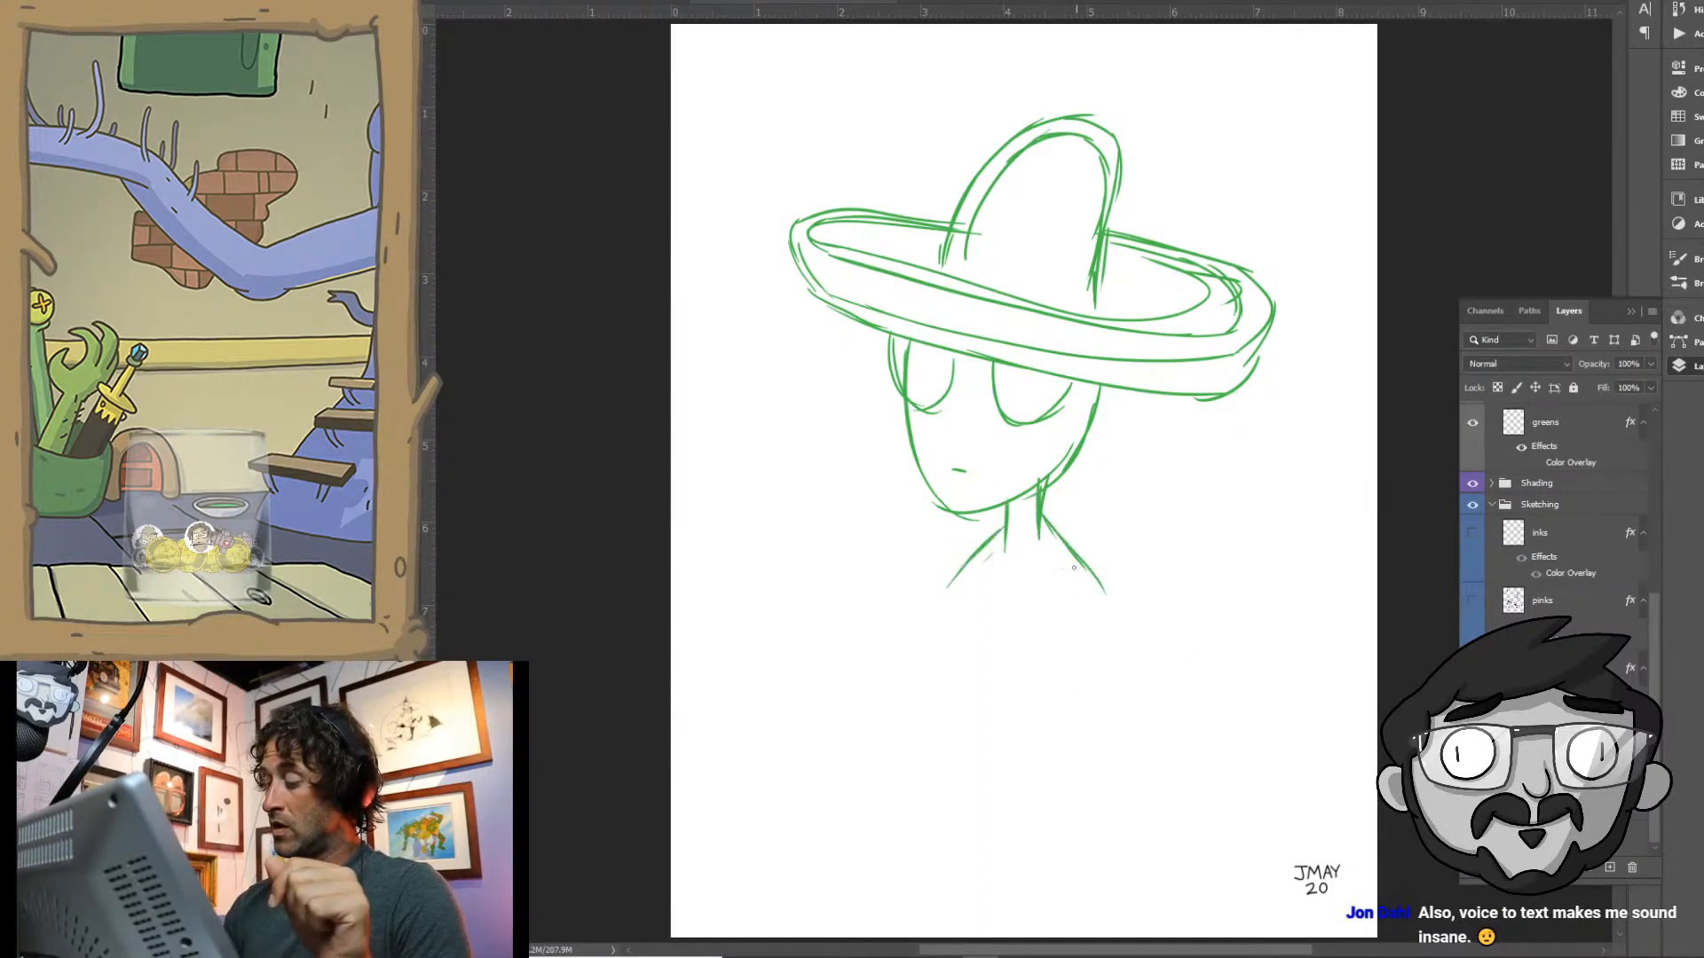
pyautogui.moveTo(1064, 539); pyautogui.dragTo(1118, 611)
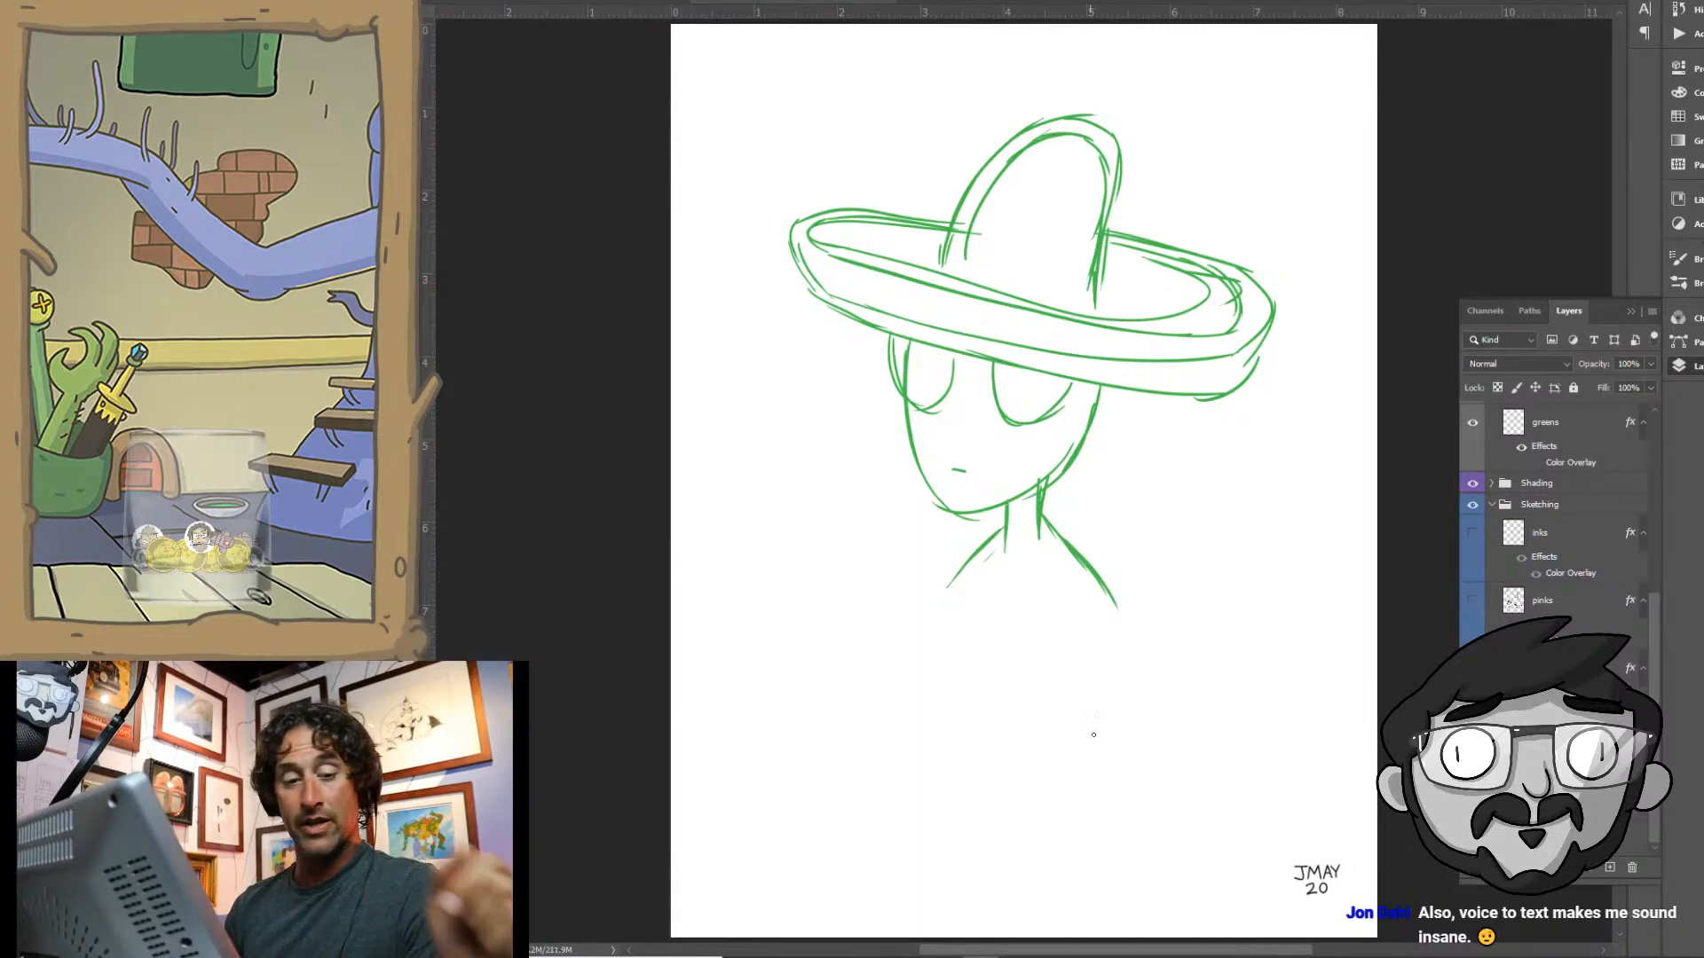
pyautogui.press('l')
pyautogui.moveTo(1079, 86)
pyautogui.mouseDown()
pyautogui.moveTo(829, 541)
pyautogui.moveTo(1160, 114)
pyautogui.moveTo(1092, 89)
pyautogui.mouseUp()
pyautogui.hotkey('ctrl', 't')
pyautogui.moveTo(1320, 647)
pyautogui.mouseDown()
pyautogui.moveTo(1278, 578)
pyautogui.moveTo(1316, 586)
pyautogui.moveTo(1260, 527)
pyautogui.mouseUp()
pyautogui.moveTo(1171, 290); pyautogui.dragTo(1199, 296)
pyautogui.press('Return')
pyautogui.hotkey('ctrl', 'd')
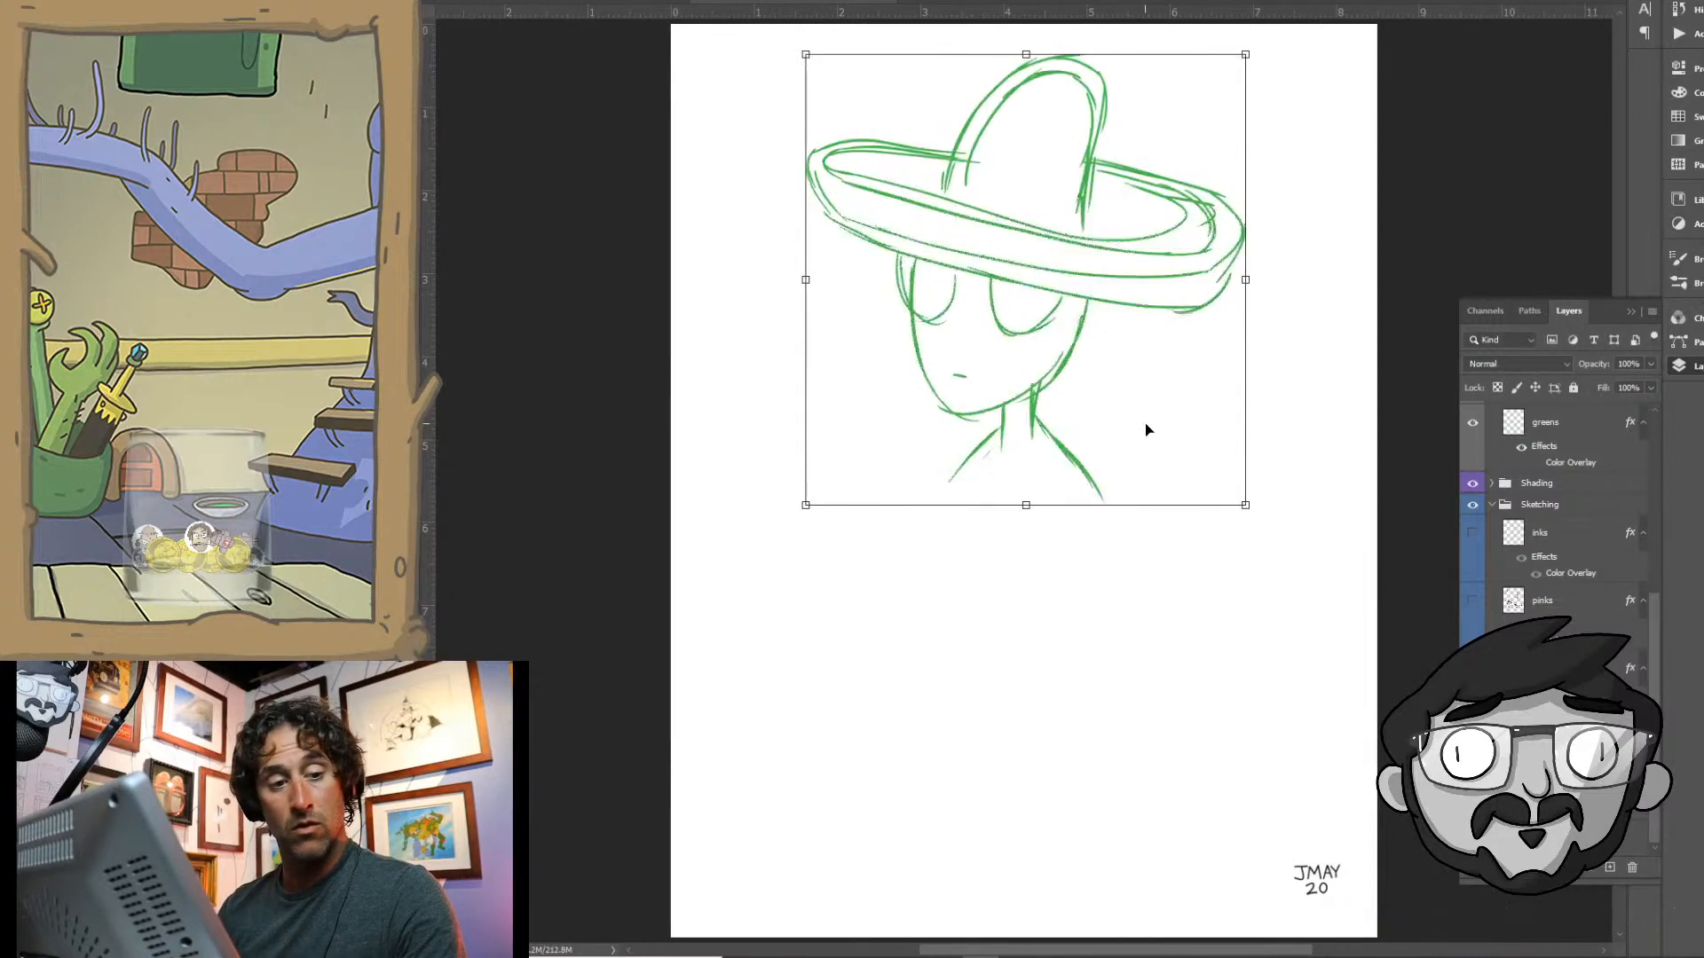
# - Sketch a small alien body with rounded hanging arms, a straight torso and two short stubby legs
pyautogui.moveTo(978, 439)
pyautogui.mouseDown()
pyautogui.moveTo(941, 577)
pyautogui.moveTo(961, 600)
pyautogui.mouseUp()
pyautogui.moveTo(1102, 499)
pyautogui.mouseDown()
pyautogui.moveTo(1099, 545)
pyautogui.moveTo(1062, 583)
pyautogui.moveTo(1060, 552)
pyautogui.moveTo(1070, 597)
pyautogui.mouseUp()
pyautogui.moveTo(976, 488); pyautogui.dragTo(976, 623)
pyautogui.moveTo(971, 526); pyautogui.dragTo(976, 634)
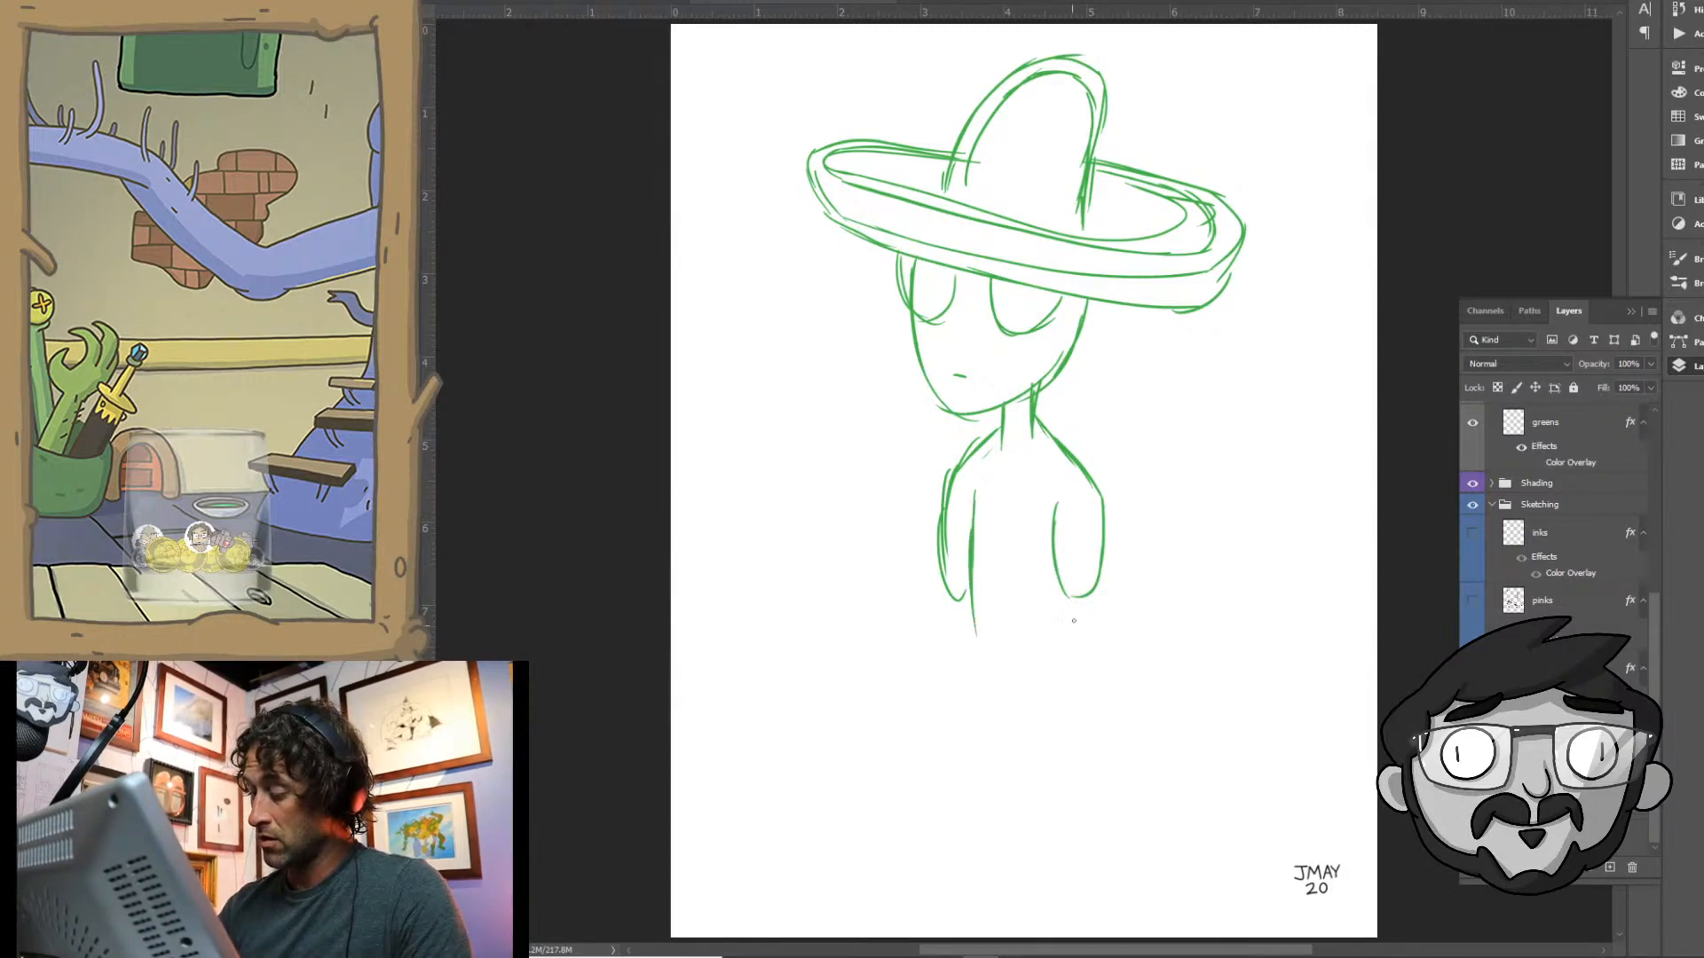
pyautogui.moveTo(1086, 593)
pyautogui.mouseDown()
pyautogui.moveTo(1075, 663)
pyautogui.moveTo(1030, 678)
pyautogui.mouseUp()
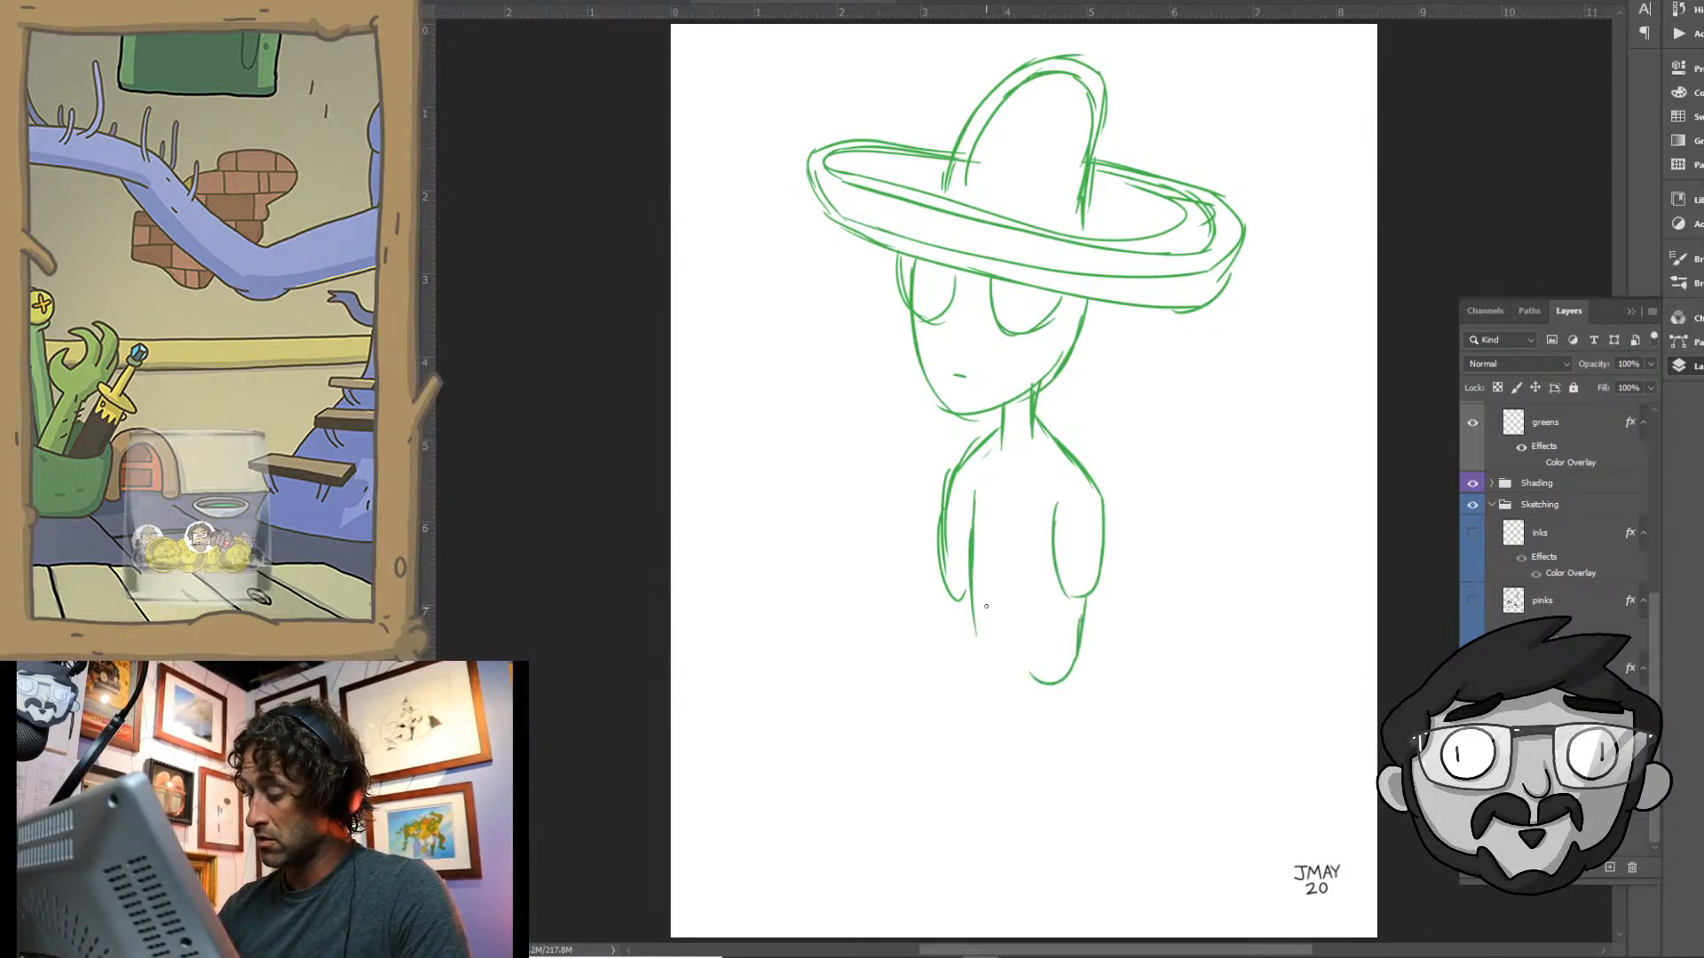
pyautogui.moveTo(987, 607)
pyautogui.mouseDown()
pyautogui.moveTo(1028, 611)
pyautogui.moveTo(991, 606)
pyautogui.moveTo(1018, 610)
pyautogui.moveTo(1028, 675)
pyautogui.mouseUp()
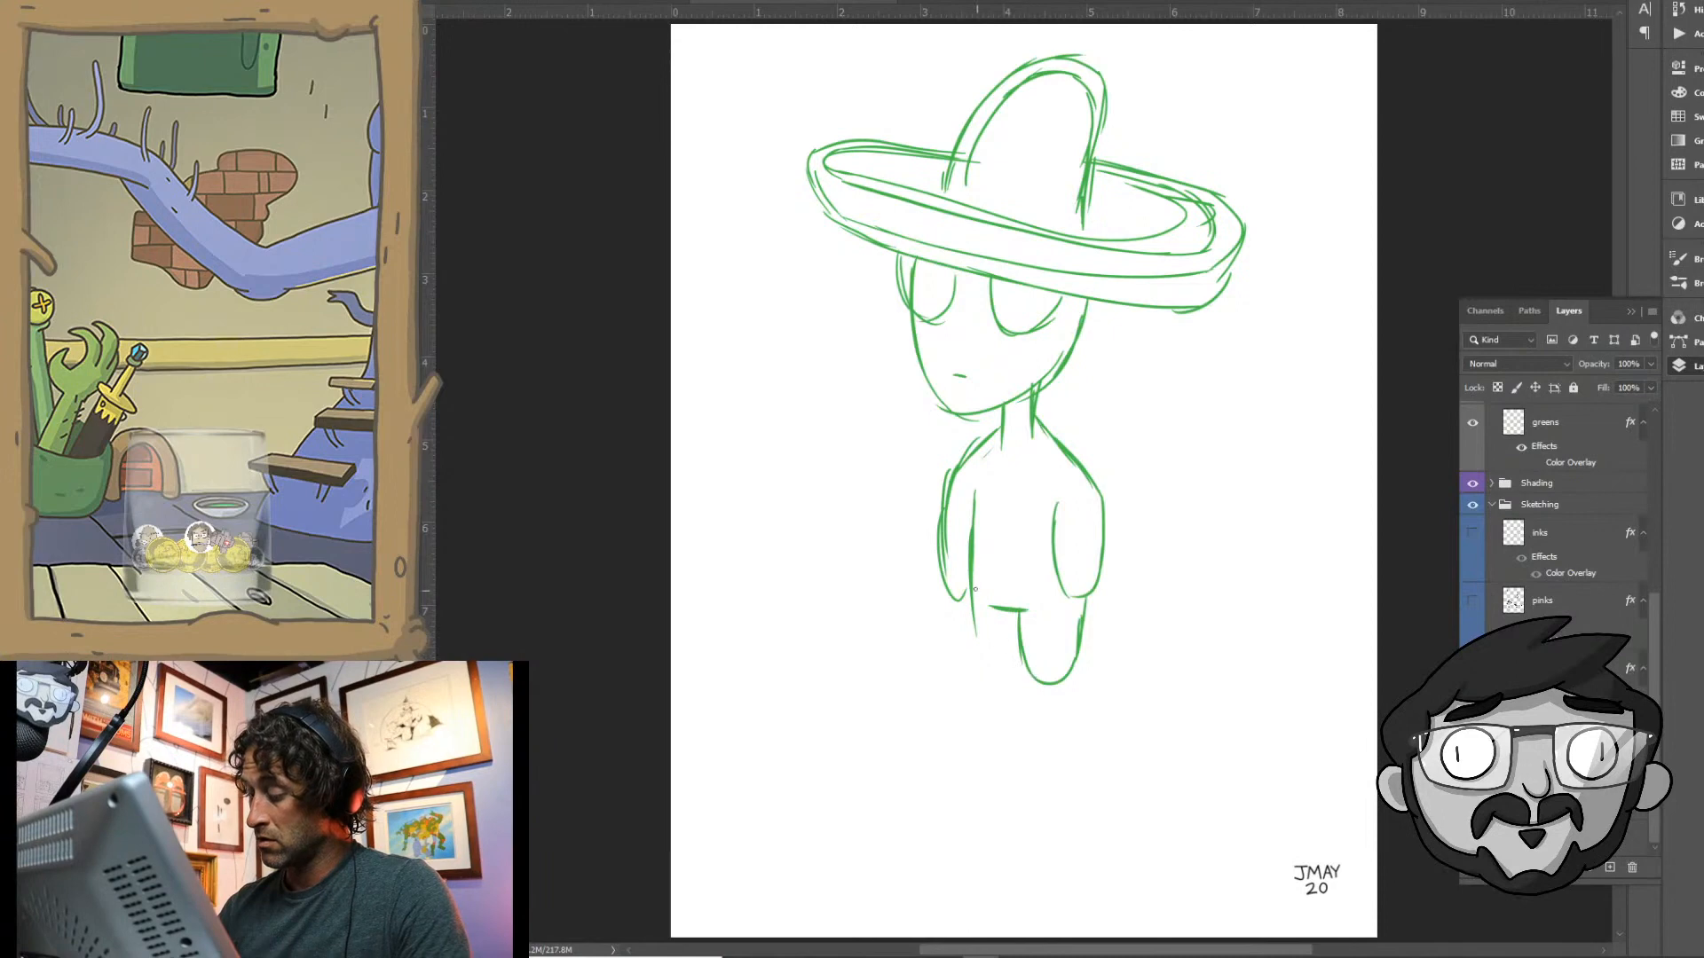
pyautogui.moveTo(975, 589)
pyautogui.mouseDown()
pyautogui.moveTo(987, 676)
pyautogui.moveTo(1018, 653)
pyautogui.moveTo(1006, 667)
pyautogui.mouseUp()
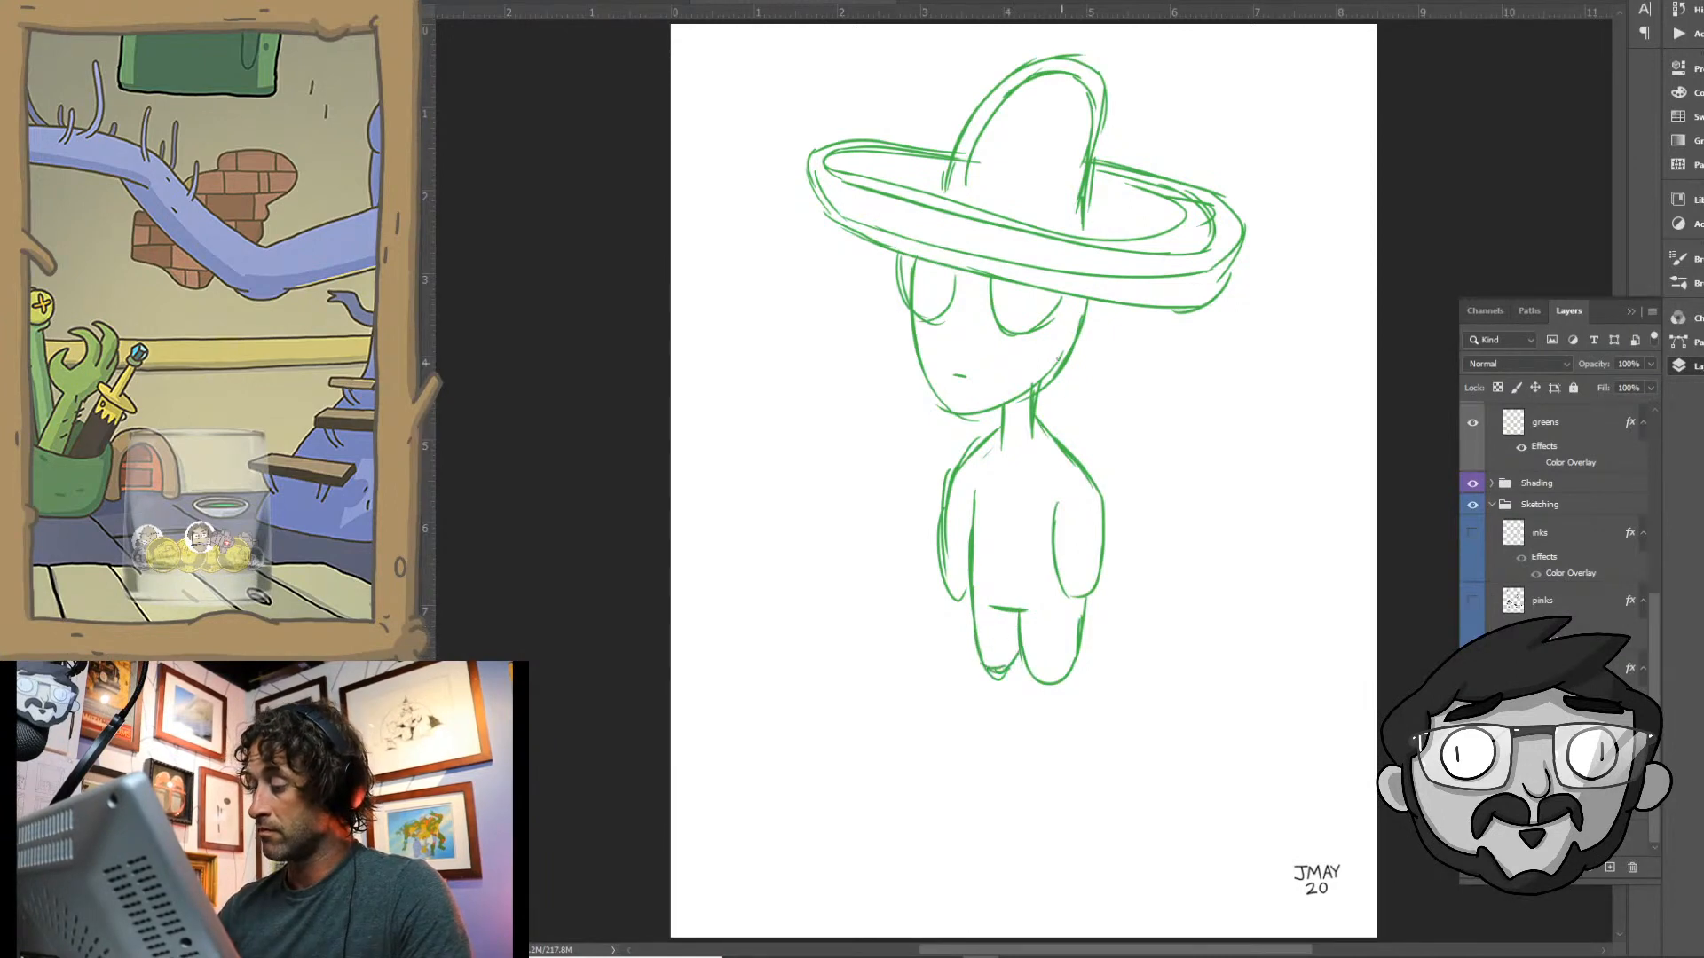
# - Select the body below the head and shift it up slightly to shorten the neck
pyautogui.press('l')
pyautogui.moveTo(1021, 409)
pyautogui.mouseDown()
pyautogui.moveTo(875, 532)
pyautogui.moveTo(1172, 483)
pyautogui.moveTo(1141, 433)
pyautogui.mouseUp()
pyautogui.press('v')
pyautogui.moveTo(1104, 523); pyautogui.dragTo(1105, 502)
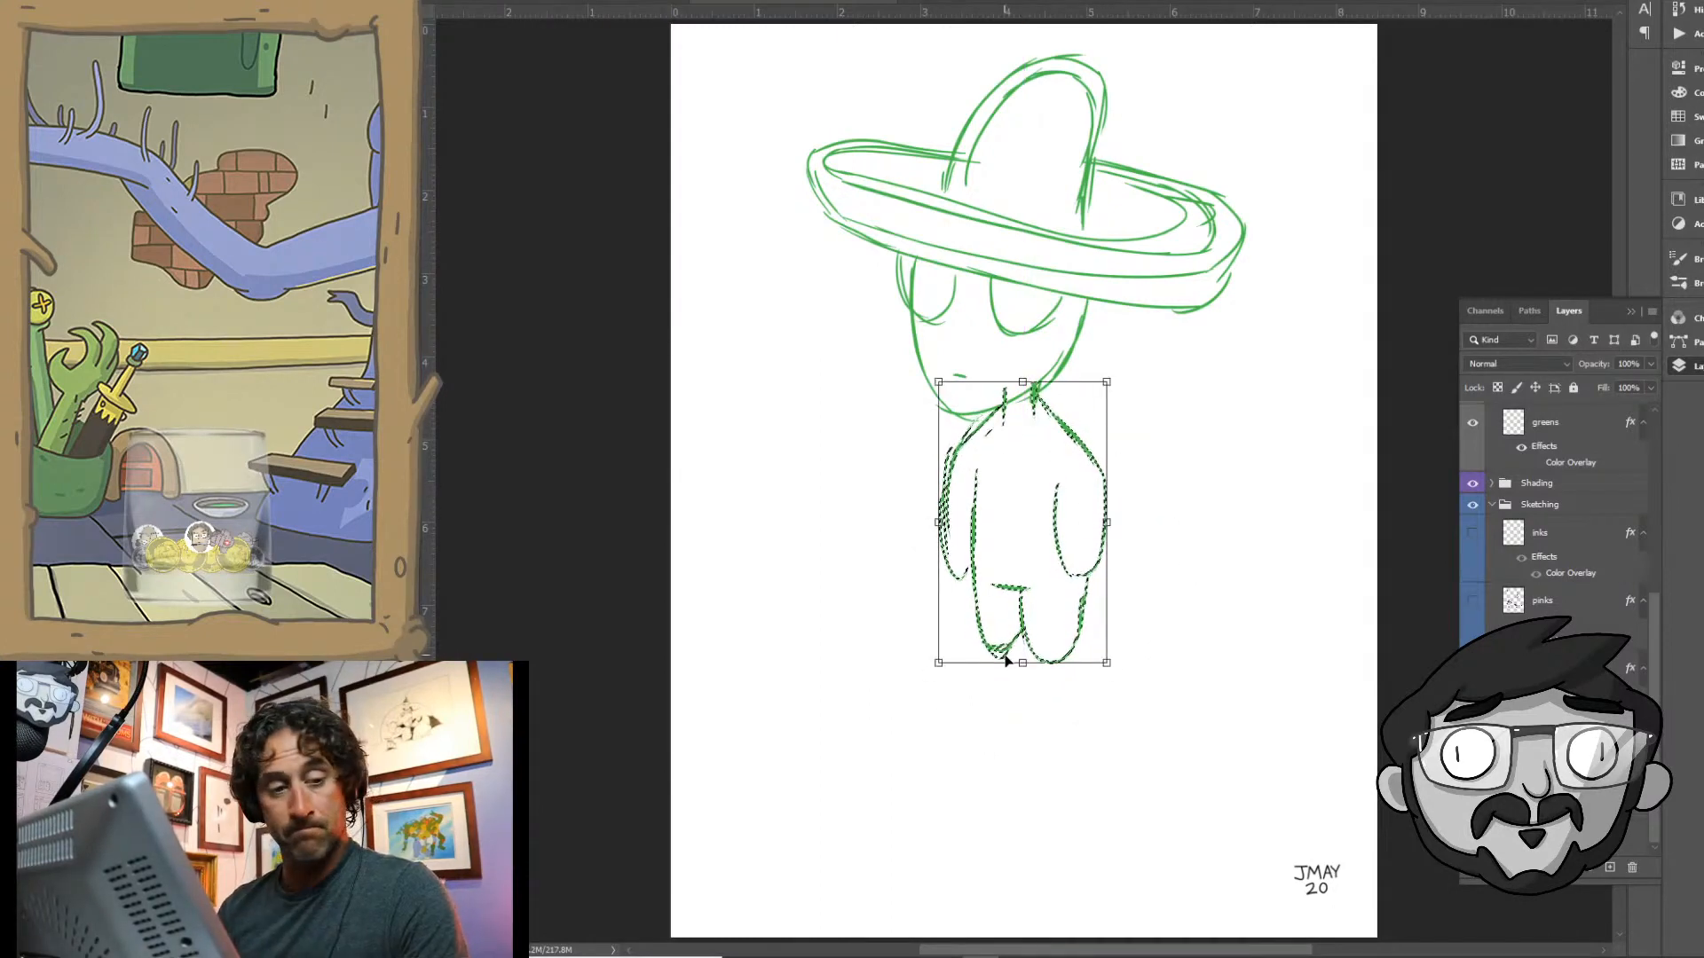
pyautogui.hotkey('ctrl', 'd')
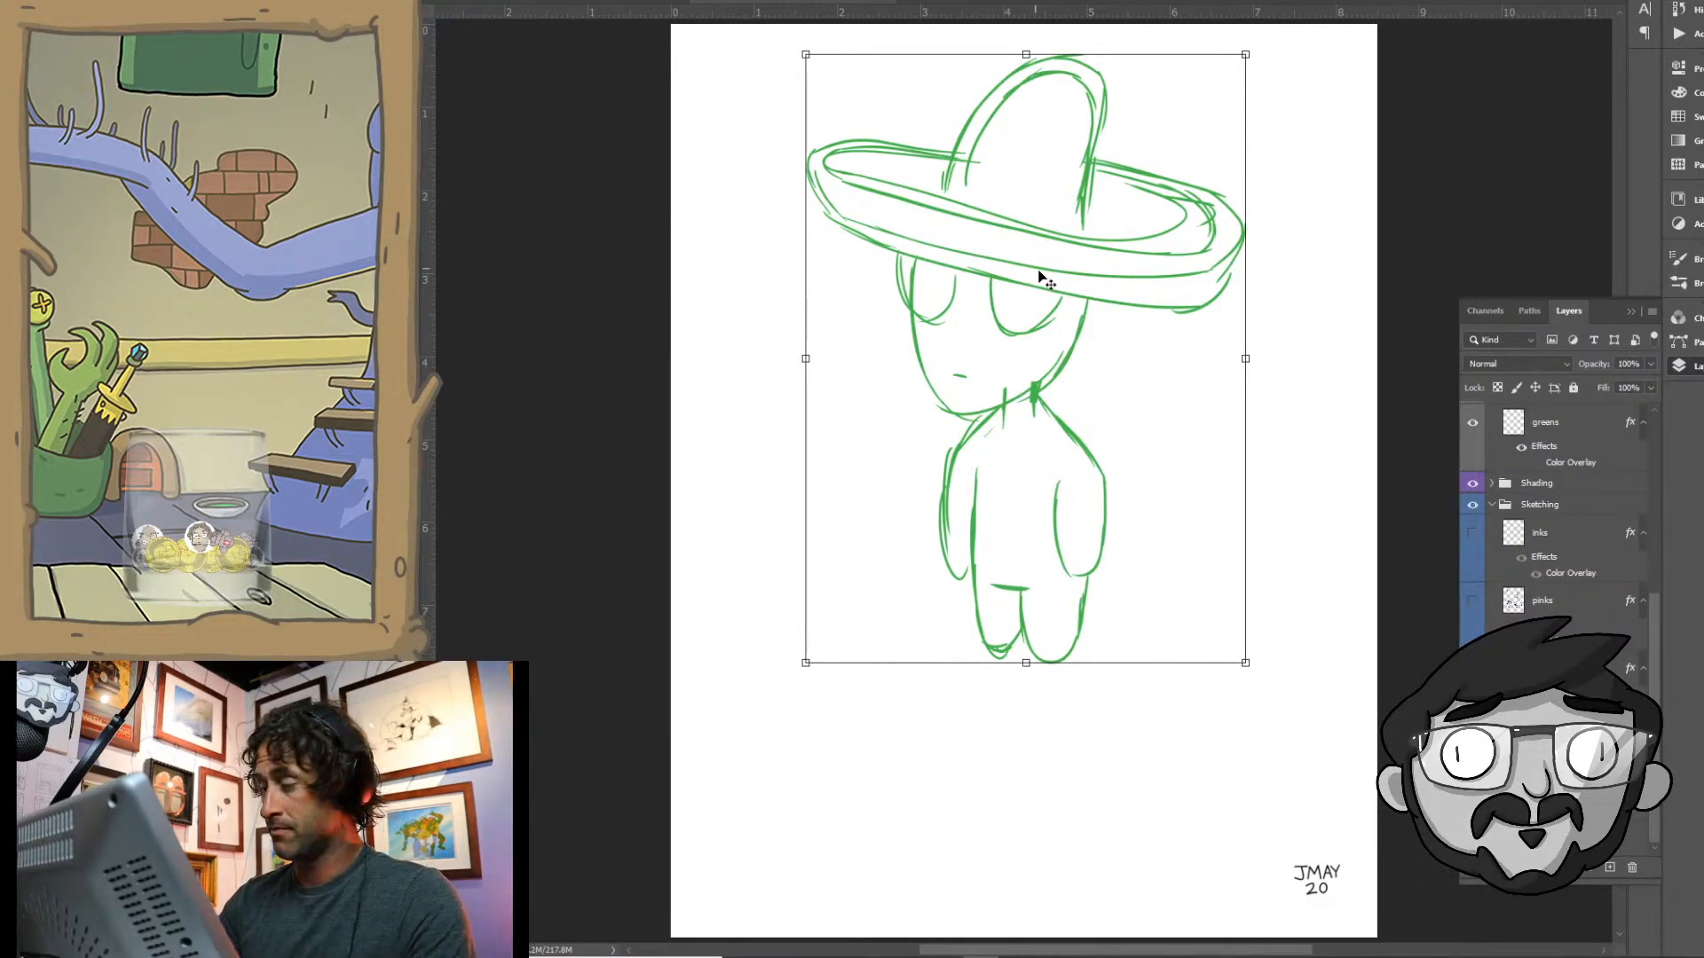
# - Move the whole figure down the page and enlarge it to fill more of the canvas
pyautogui.moveTo(1051, 295); pyautogui.dragTo(1059, 426)
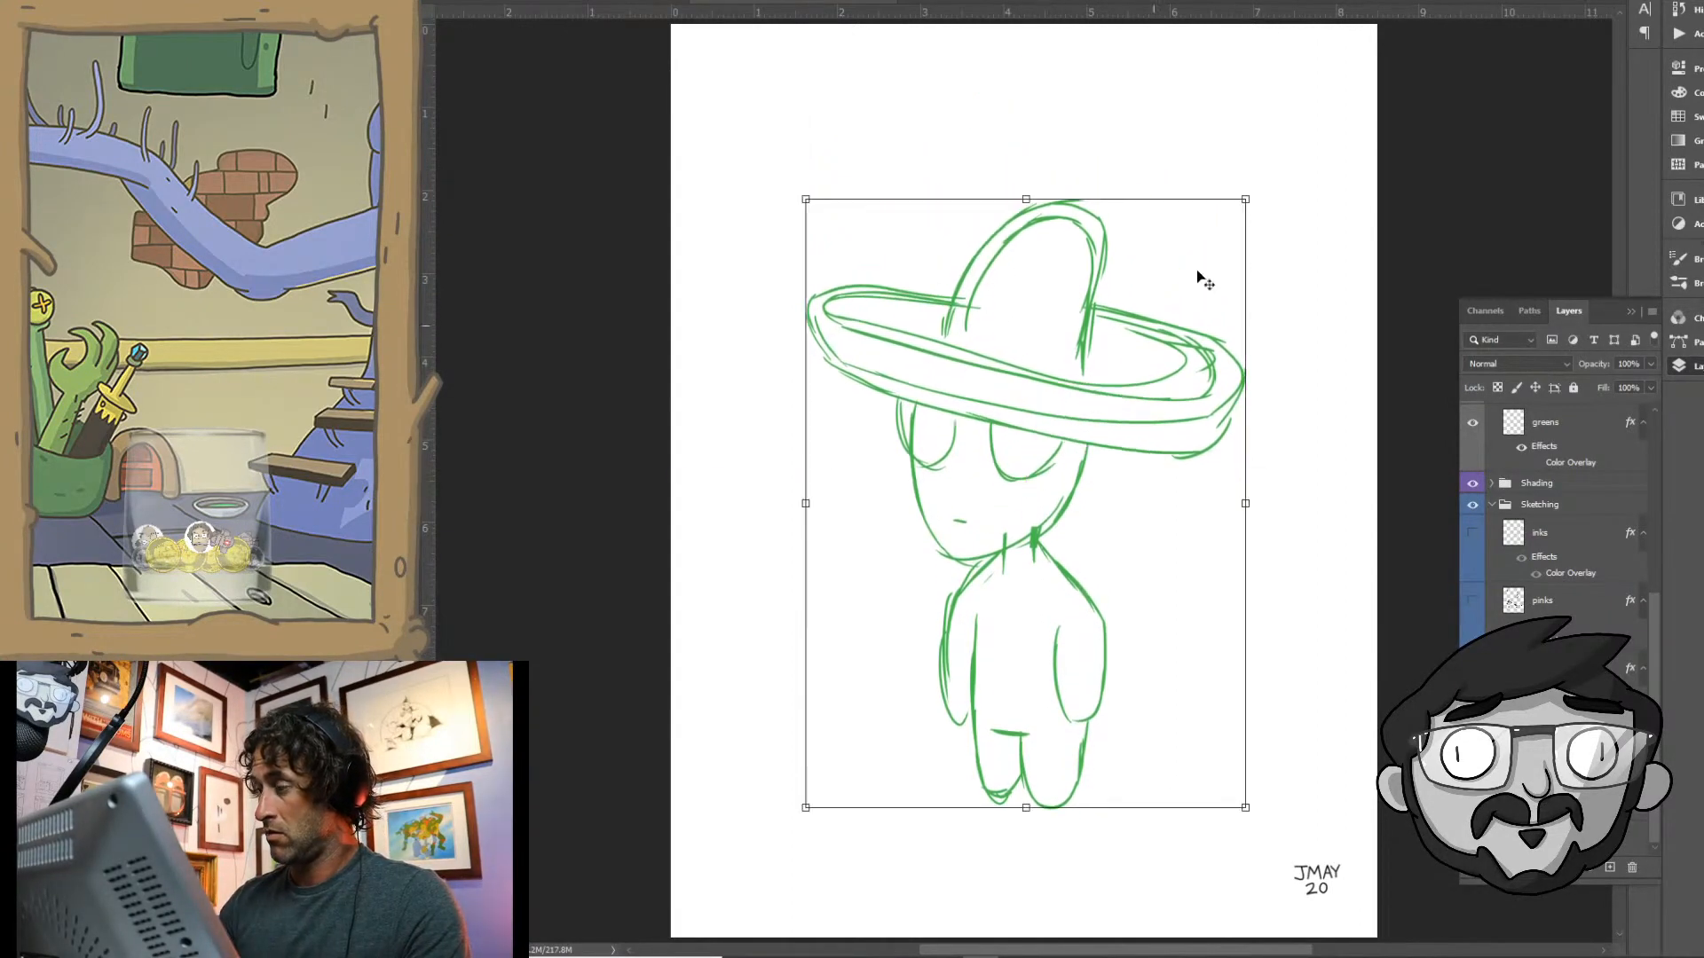
pyautogui.moveTo(1248, 198); pyautogui.dragTo(1331, 130)
pyautogui.moveTo(1281, 317); pyautogui.dragTo(1240, 307)
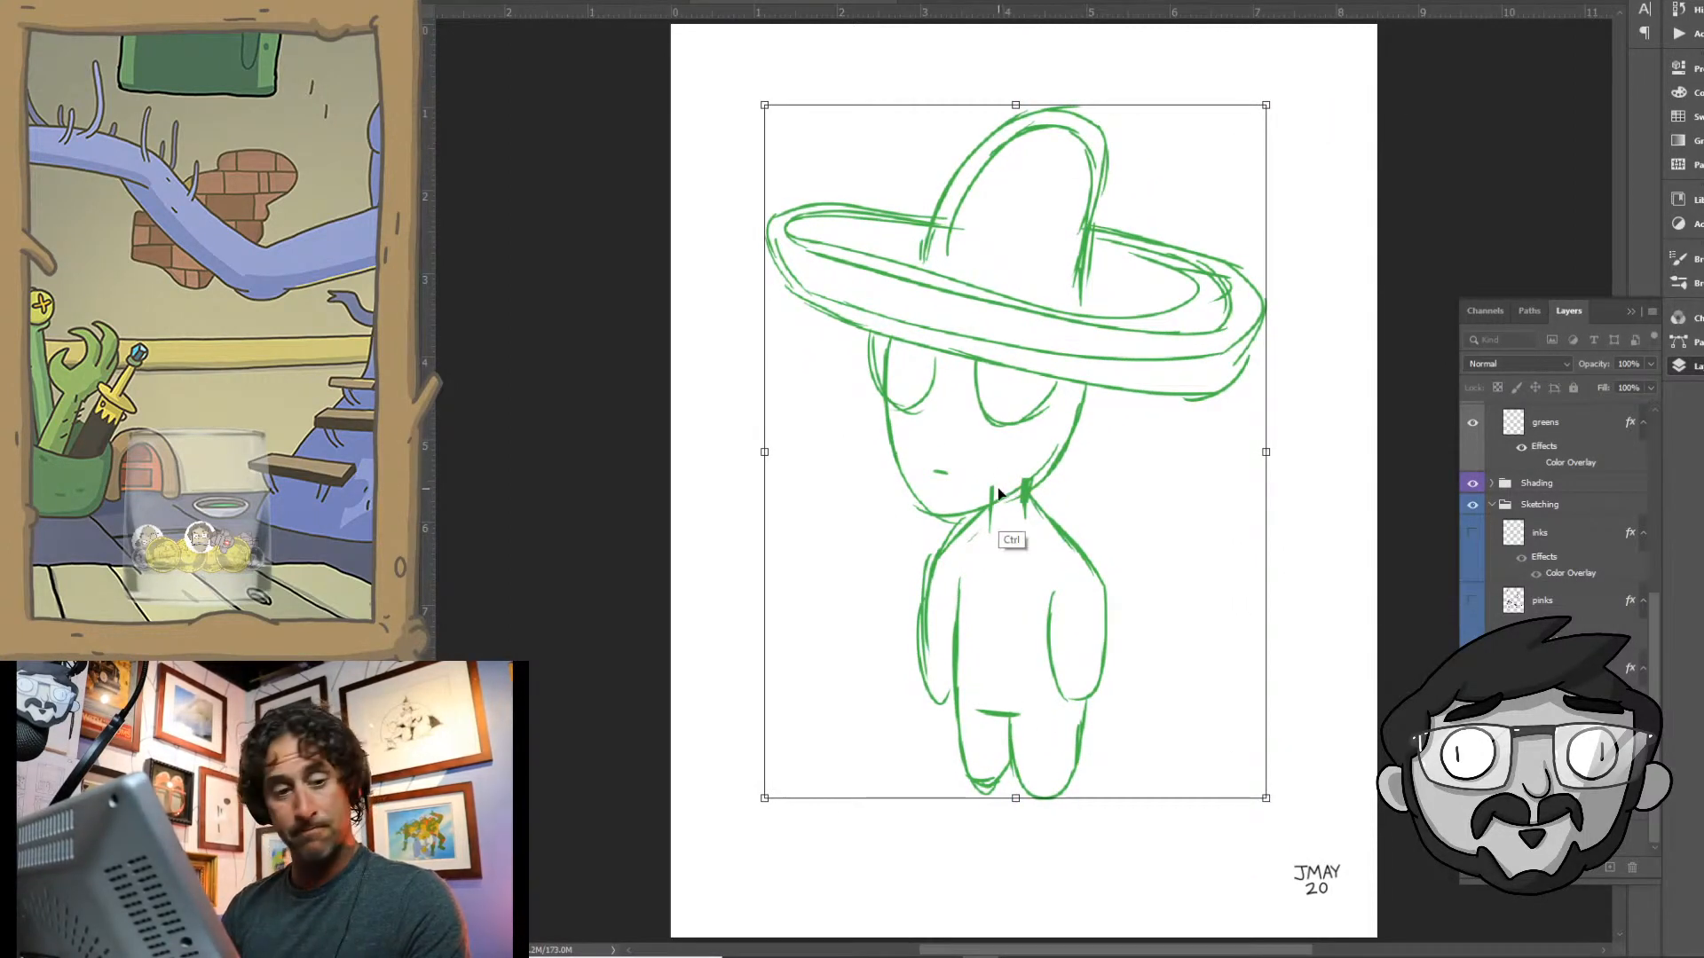
pyautogui.press('Up')
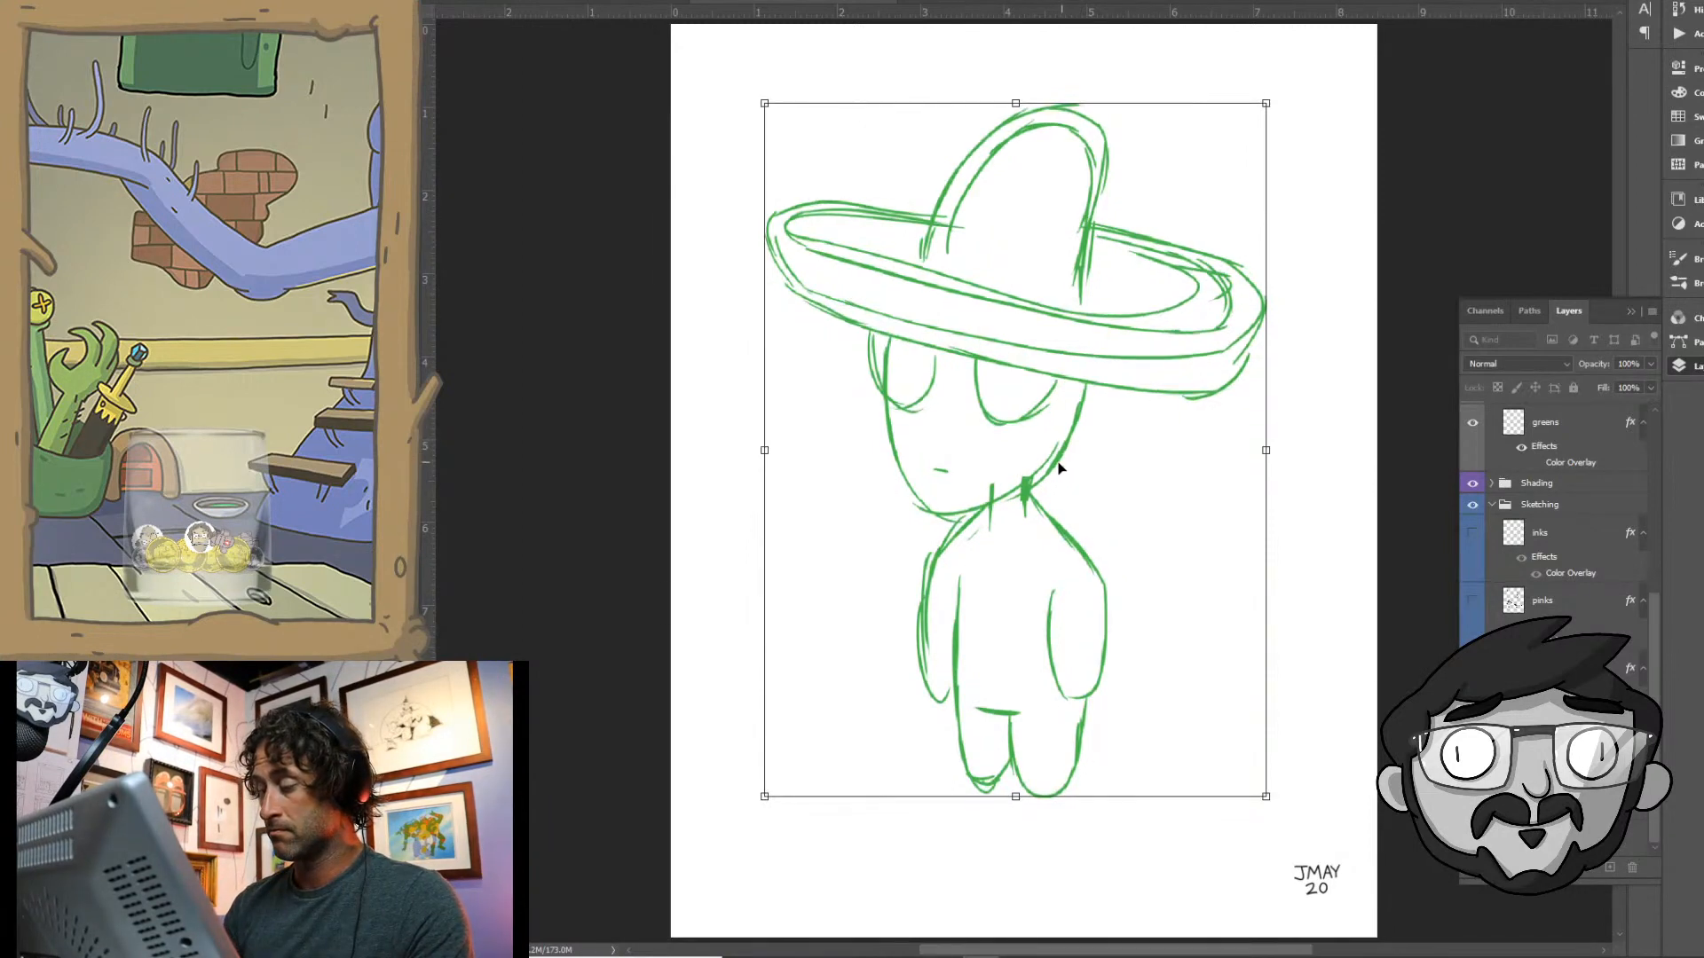
pyautogui.press('Return')
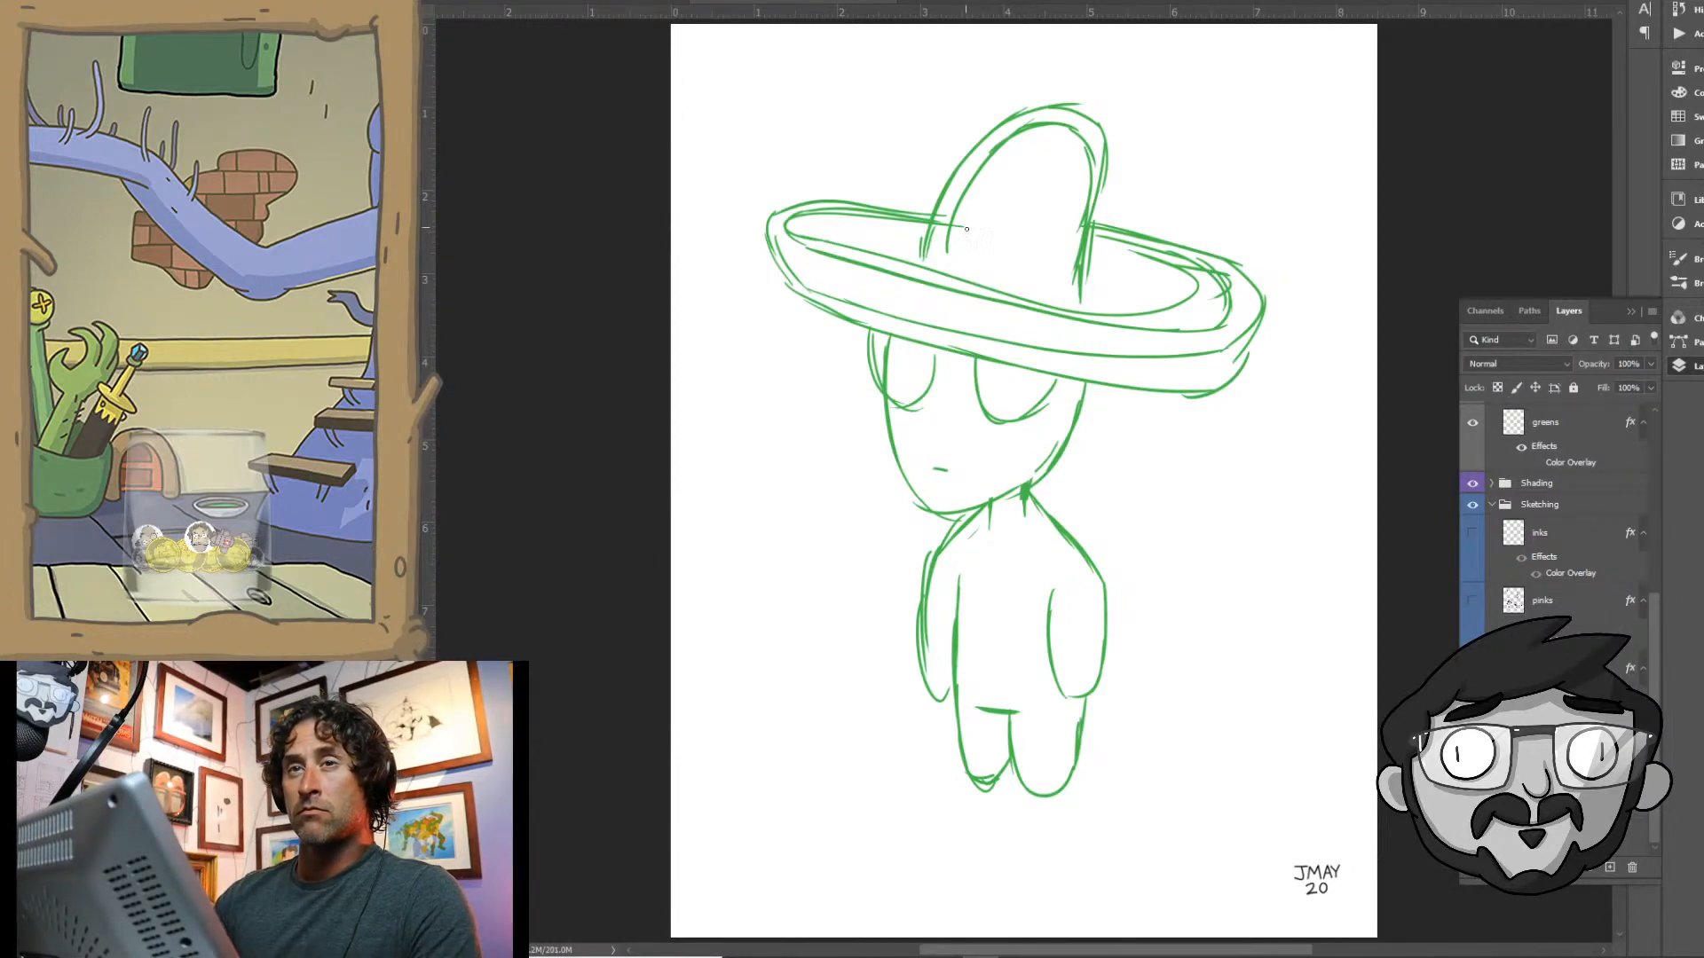
# - Restate the outlines of both eyes beneath the brim with heavier strokes
pyautogui.moveTo(969, 351)
pyautogui.mouseDown()
pyautogui.moveTo(972, 403)
pyautogui.moveTo(1027, 423)
pyautogui.moveTo(1056, 392)
pyautogui.mouseUp()
pyautogui.moveTo(935, 347)
pyautogui.mouseDown()
pyautogui.moveTo(870, 383)
pyautogui.moveTo(863, 329)
pyautogui.moveTo(891, 401)
pyautogui.mouseUp()
pyautogui.moveTo(925, 348)
pyautogui.mouseDown()
pyautogui.moveTo(908, 402)
pyautogui.moveTo(924, 395)
pyautogui.moveTo(890, 394)
pyautogui.mouseUp()
pyautogui.moveTo(928, 348); pyautogui.dragTo(911, 380)
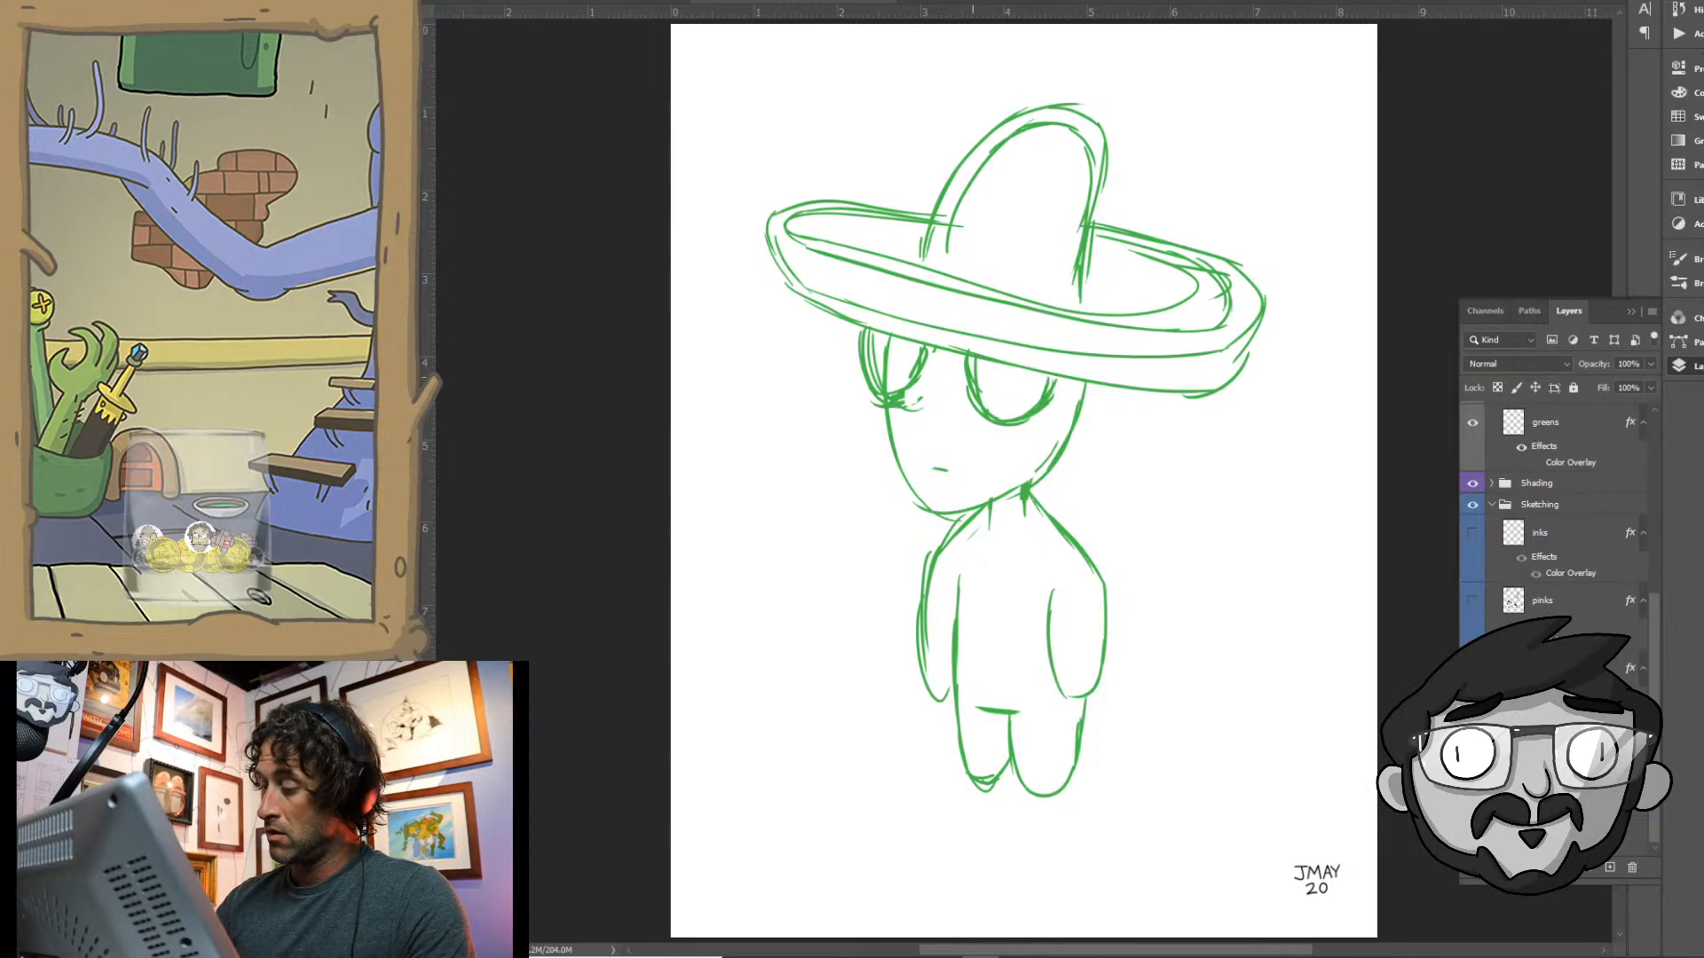
pyautogui.moveTo(1050, 370); pyautogui.dragTo(1035, 406)
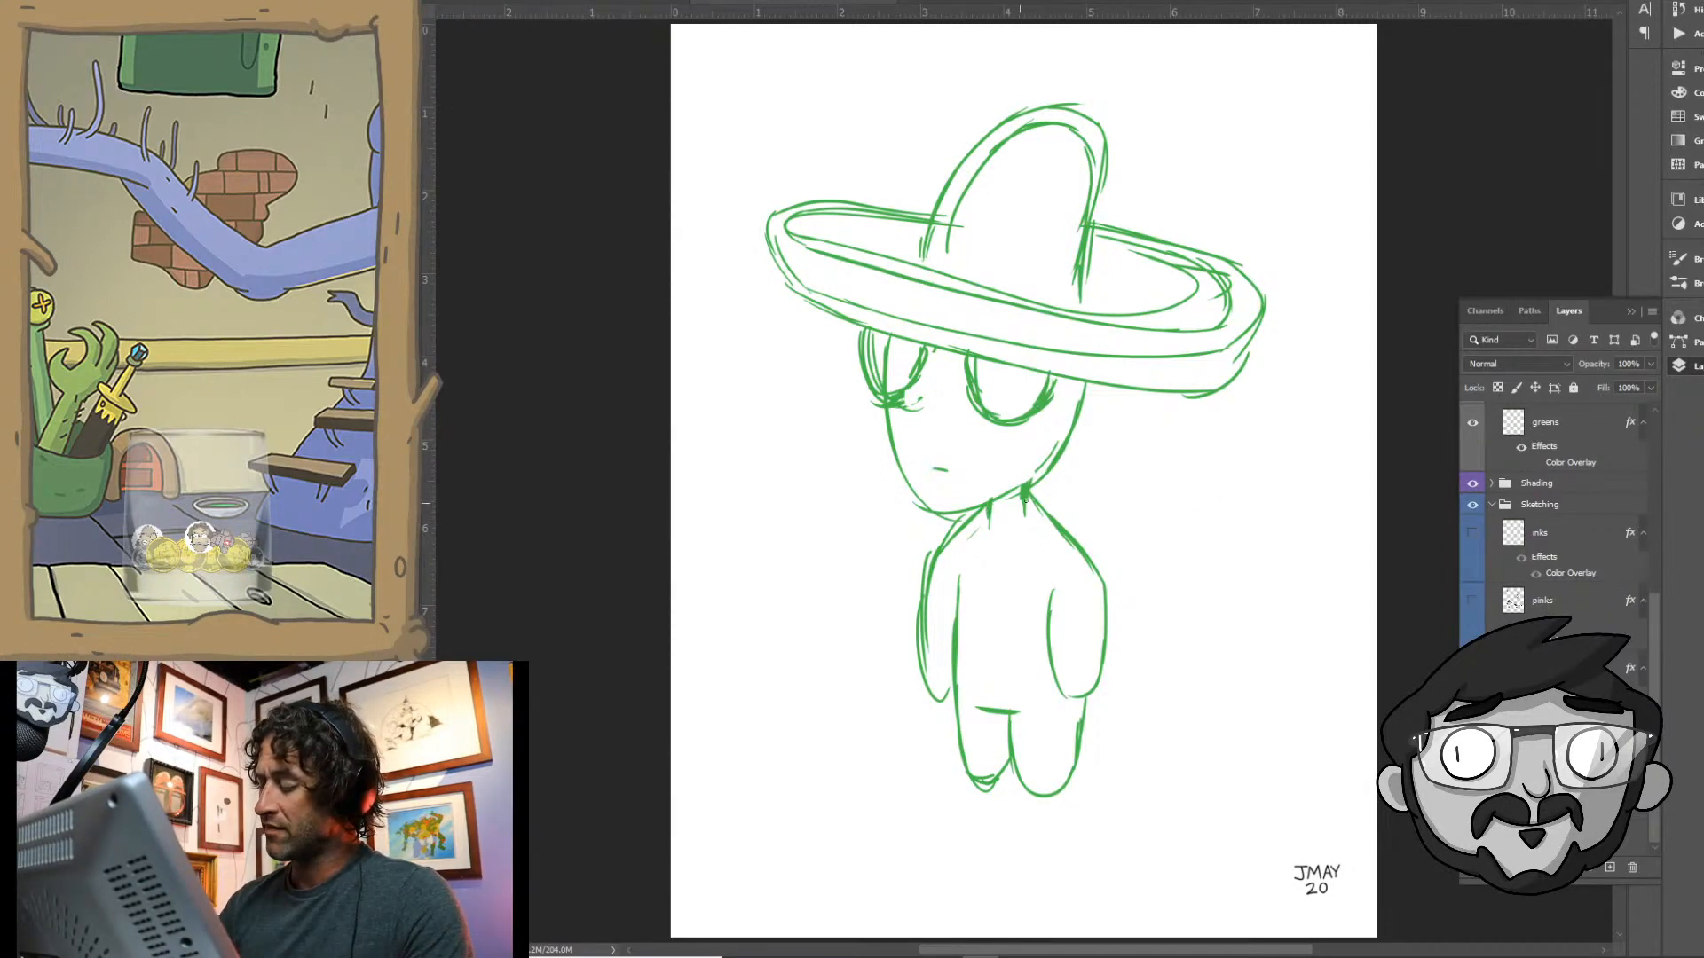
# - Strengthen the neck and shoulder line, and add another outer contour to the sombrero's crown
pyautogui.moveTo(1034, 490)
pyautogui.mouseDown()
pyautogui.moveTo(1031, 523)
pyautogui.moveTo(992, 521)
pyautogui.moveTo(931, 554)
pyautogui.moveTo(1054, 532)
pyautogui.moveTo(1081, 555)
pyautogui.mouseUp()
pyautogui.moveTo(1035, 510); pyautogui.dragTo(1103, 579)
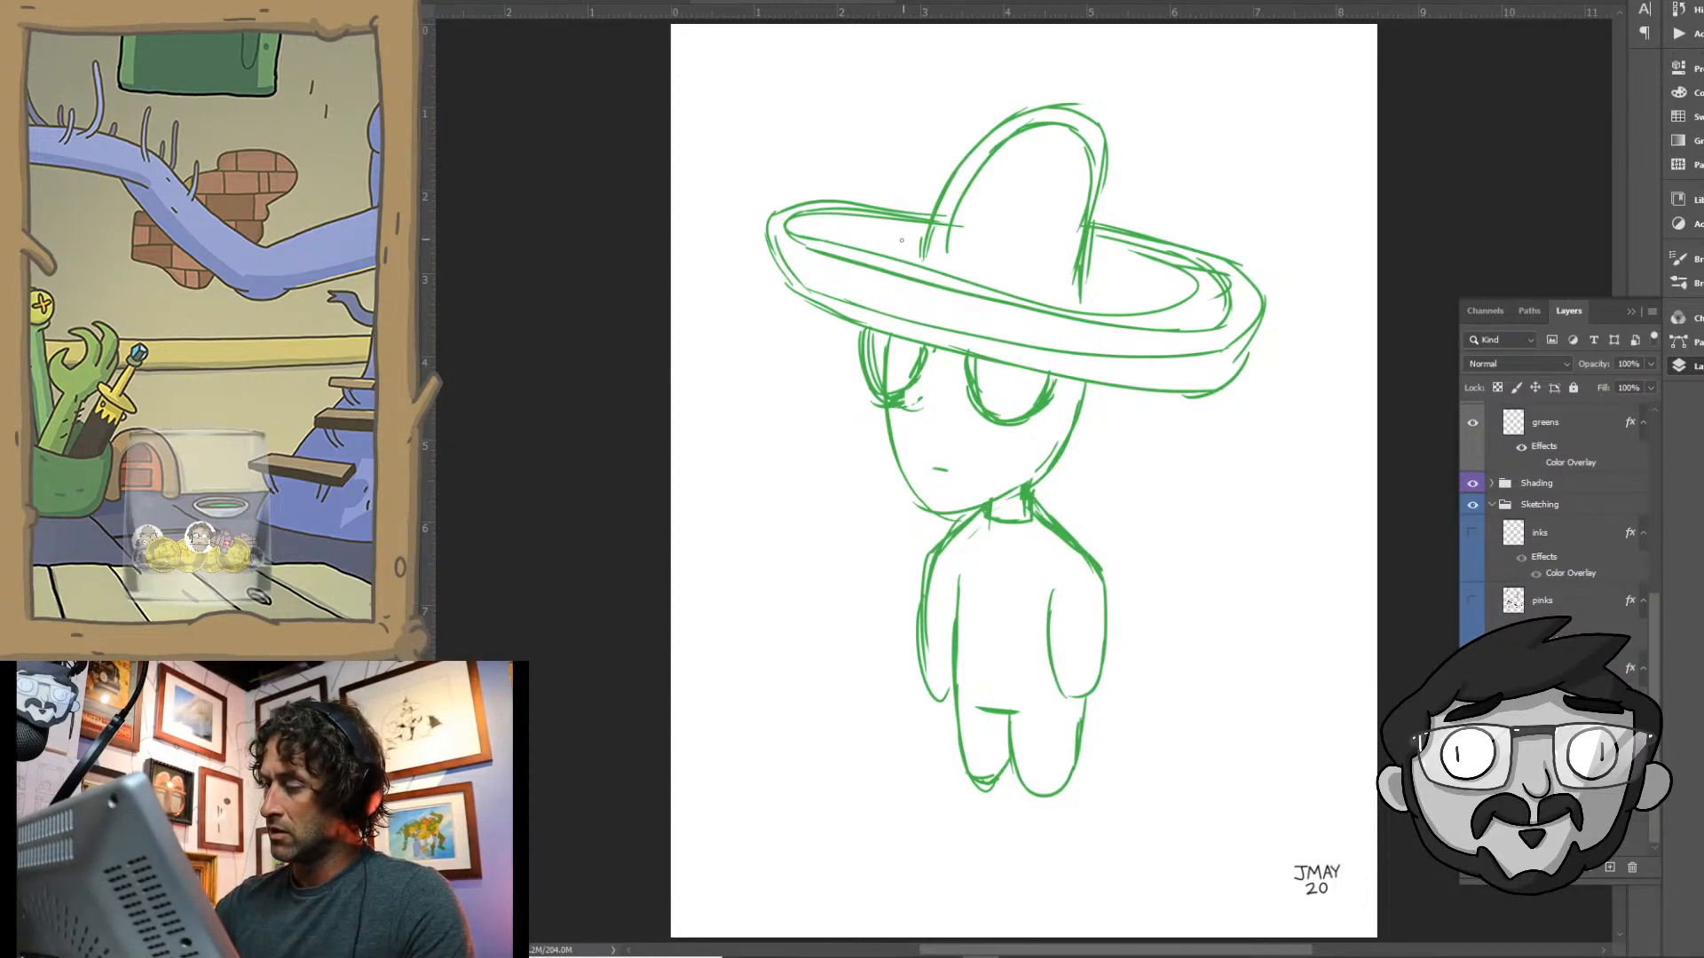
pyautogui.moveTo(905, 250)
pyautogui.mouseDown()
pyautogui.moveTo(942, 155)
pyautogui.moveTo(1030, 105)
pyautogui.mouseUp()
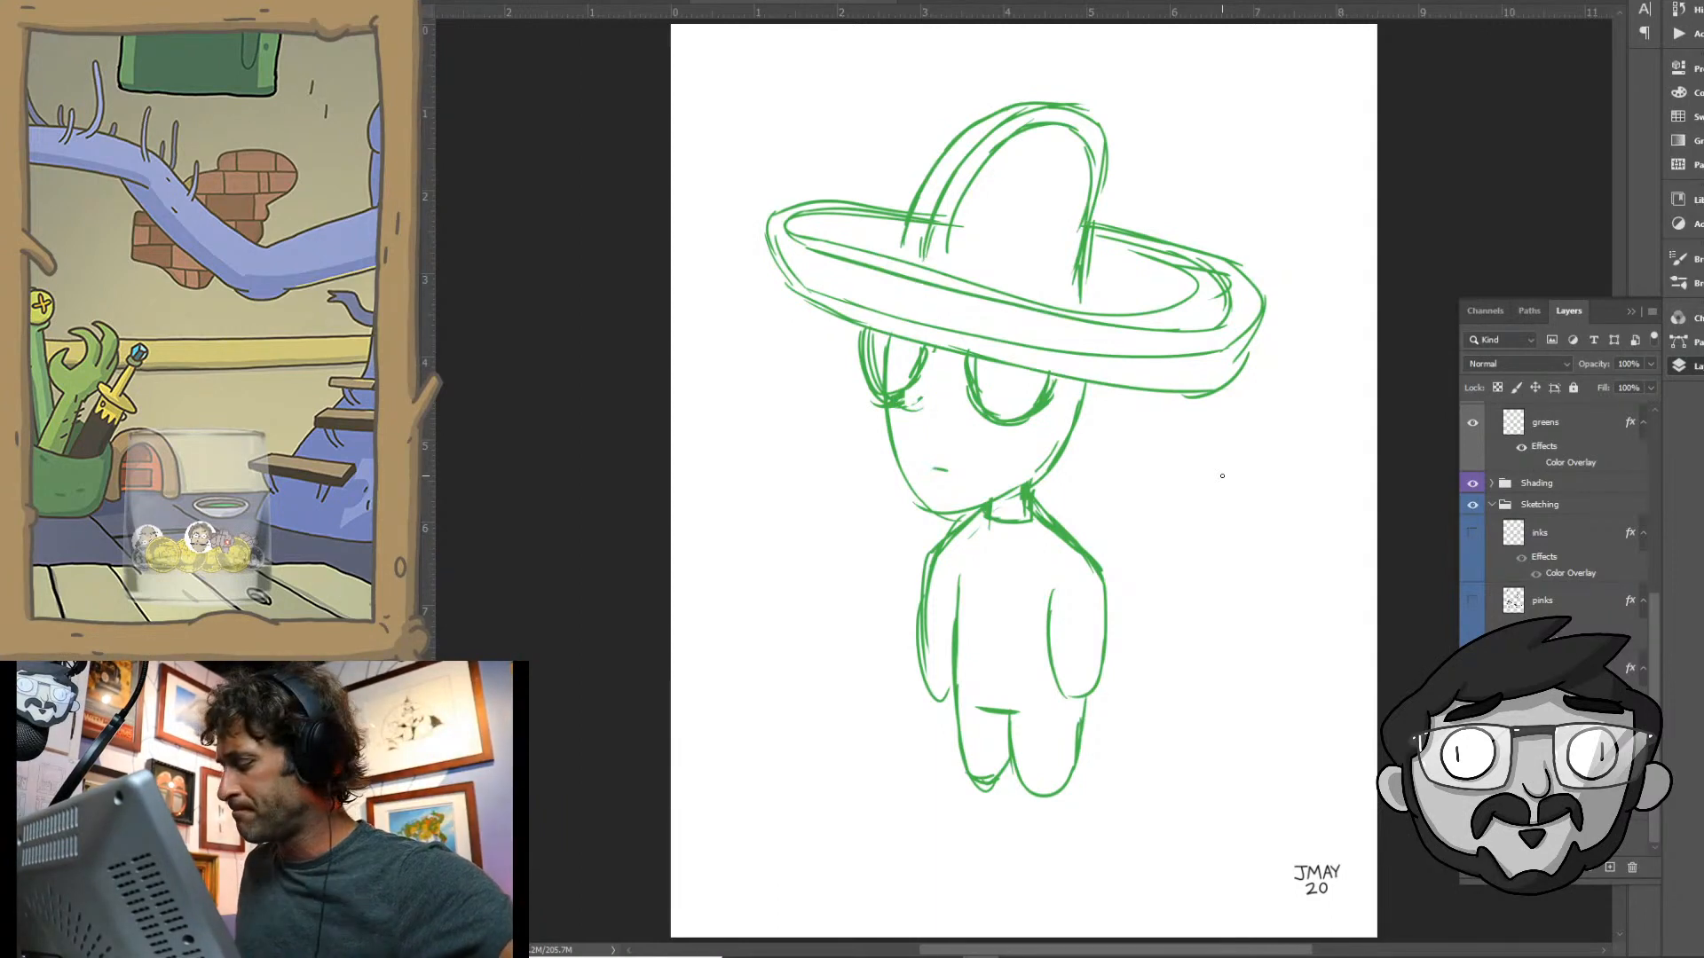
# - Lower the opacity of the green sketch layer to 48%
pyautogui.click(1651, 366)
pyautogui.moveTo(1650, 385); pyautogui.dragTo(1607, 386)
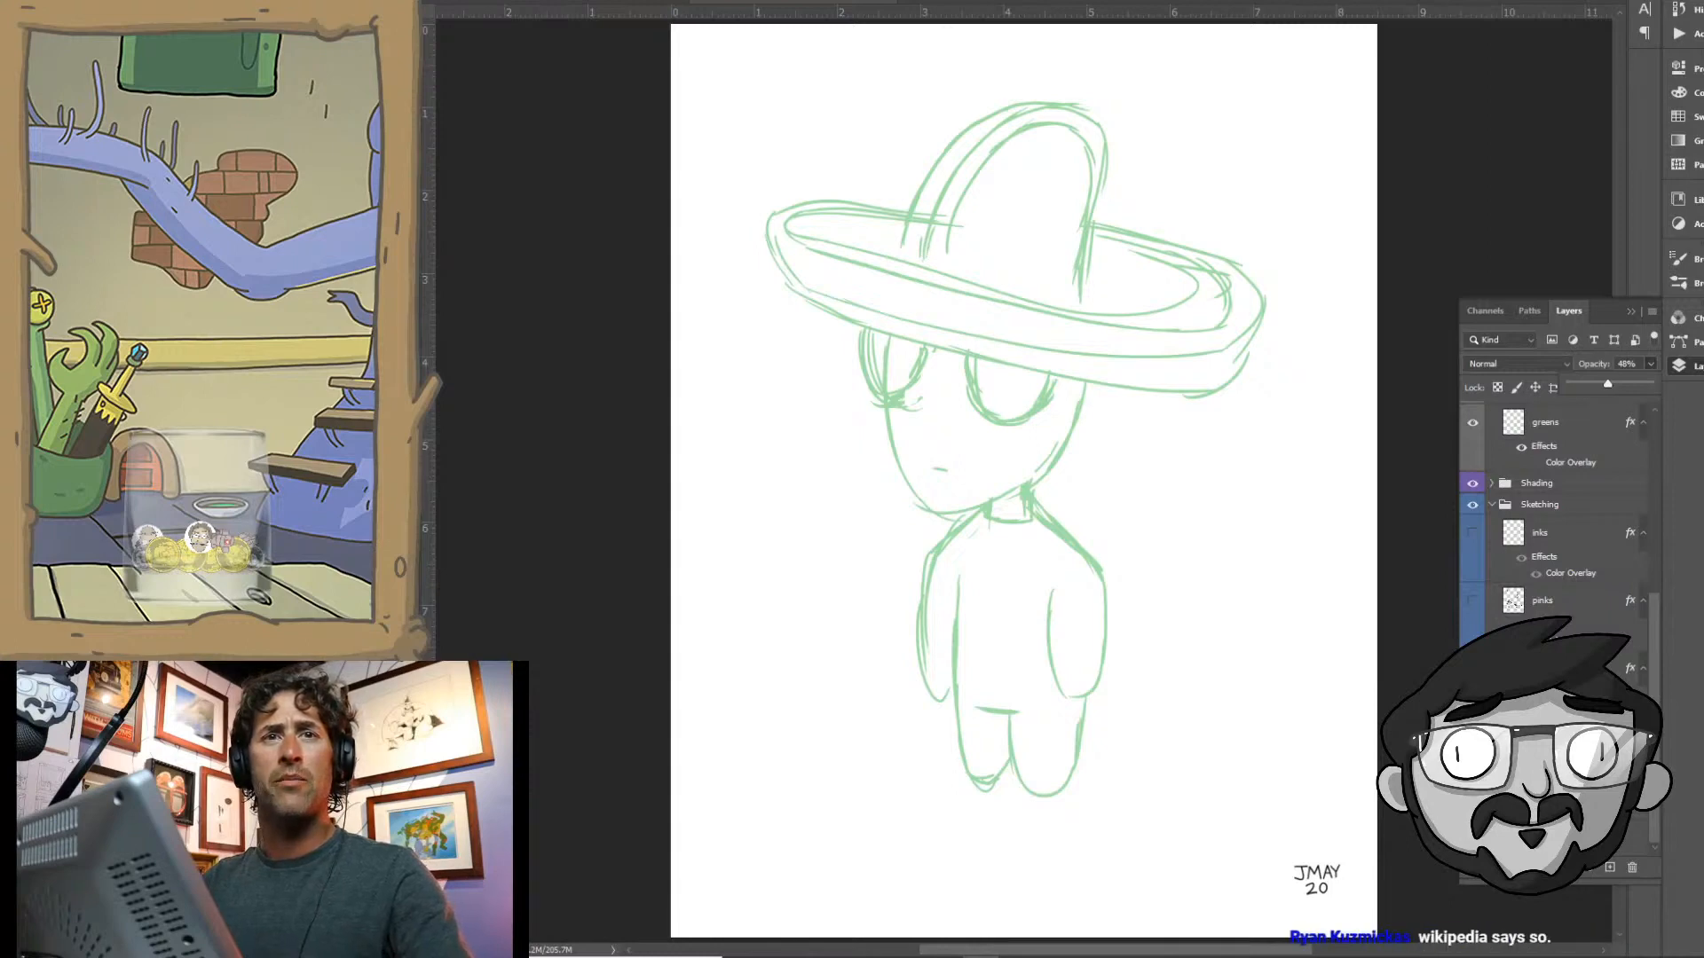
pyautogui.press('Return')
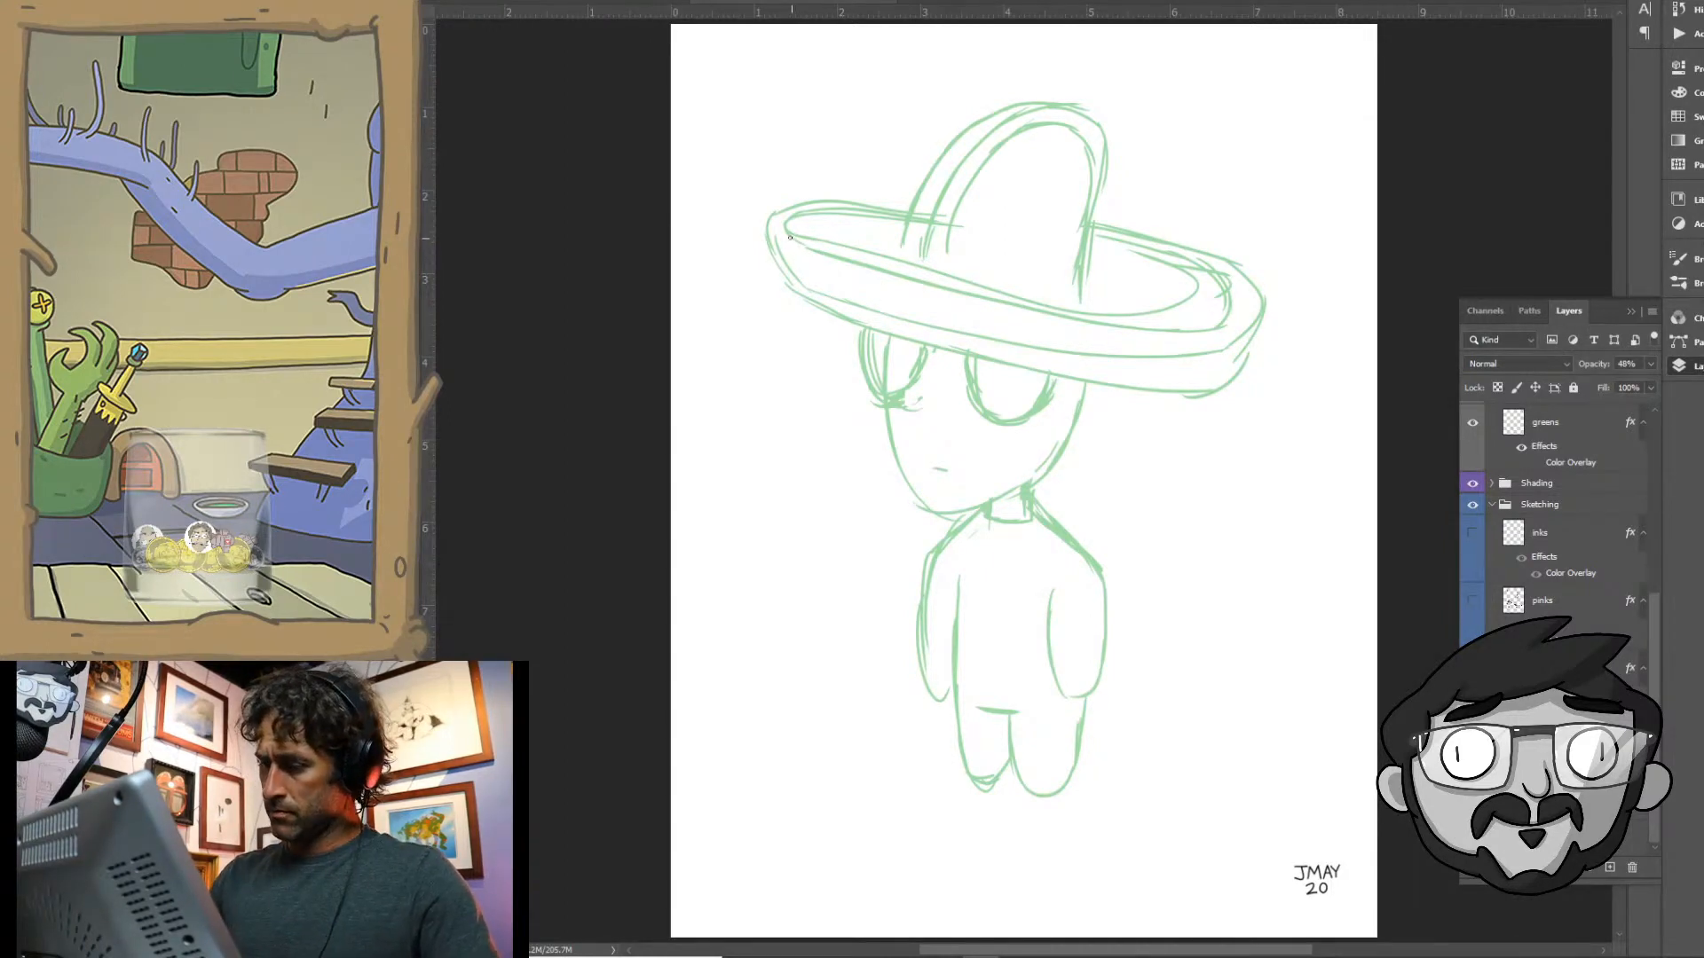
# - Draw a zigzag pattern along the full front edge of the sombrero's brim
pyautogui.moveTo(791, 234); pyautogui.dragTo(803, 295)
pyautogui.moveTo(840, 255)
pyautogui.mouseDown()
pyautogui.moveTo(816, 296)
pyautogui.moveTo(1062, 324)
pyautogui.moveTo(1098, 380)
pyautogui.moveTo(1130, 330)
pyautogui.moveTo(1194, 390)
pyautogui.mouseUp()
pyautogui.moveTo(1211, 327); pyautogui.dragTo(1230, 377)
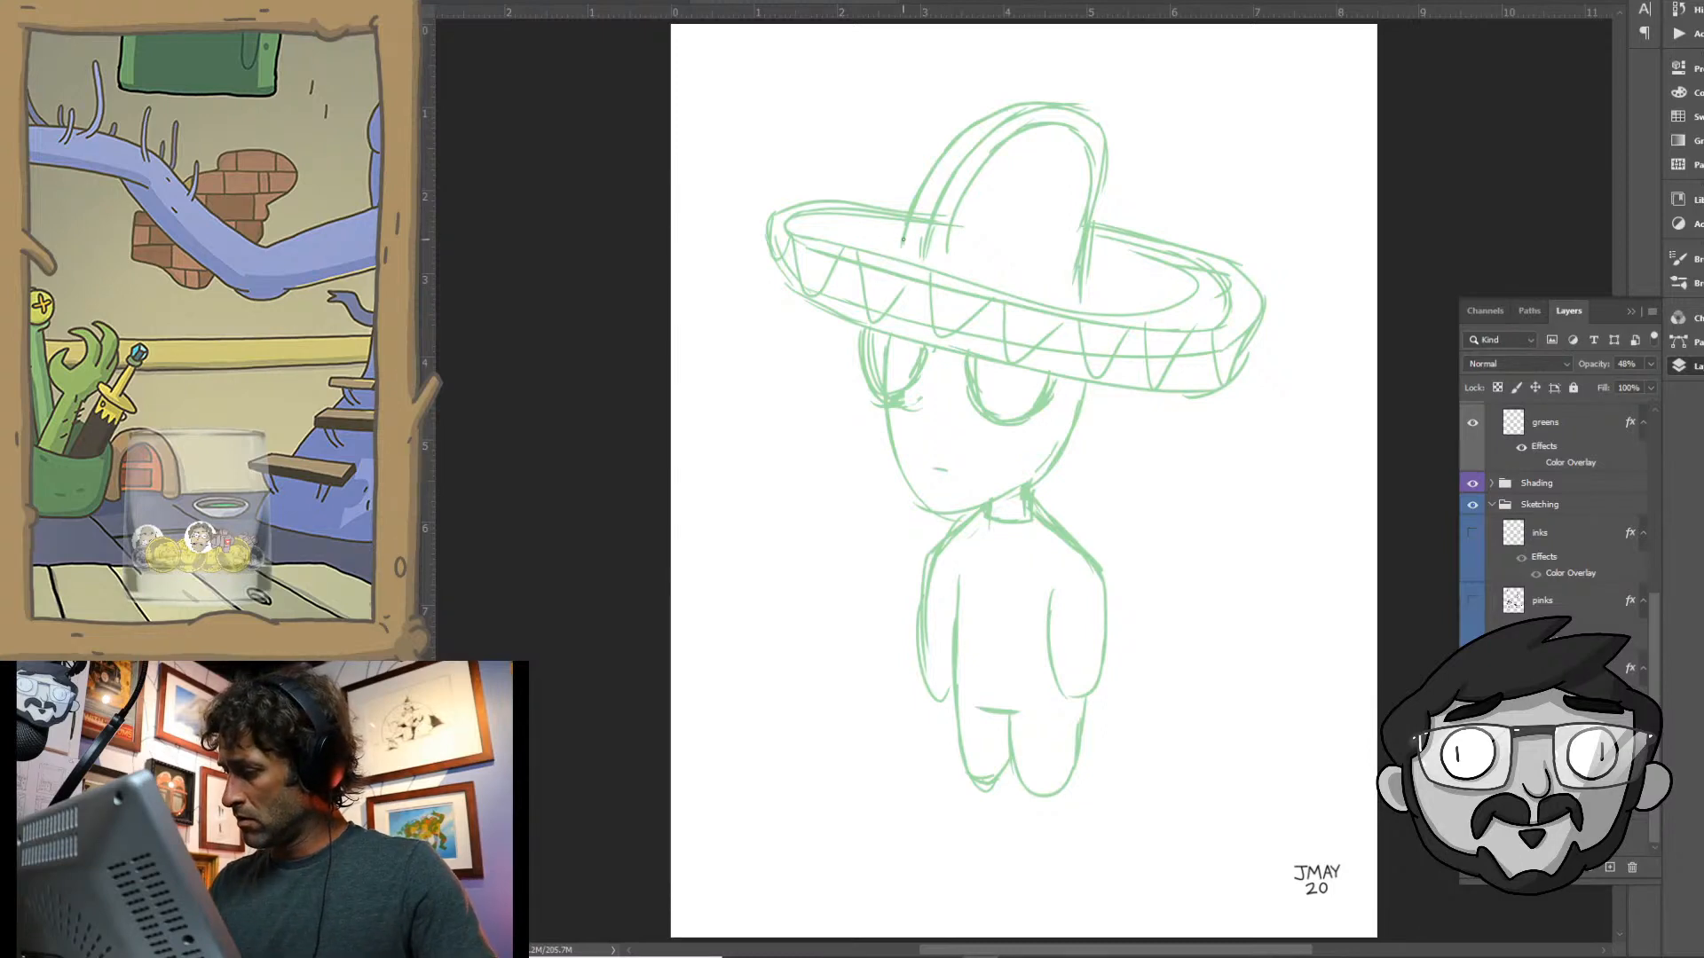
# - Close the base of the crown with a curved band and add a small round clasp with cords running from it
pyautogui.moveTo(927, 253)
pyautogui.mouseDown()
pyautogui.moveTo(1111, 282)
pyautogui.moveTo(1021, 285)
pyautogui.mouseUp()
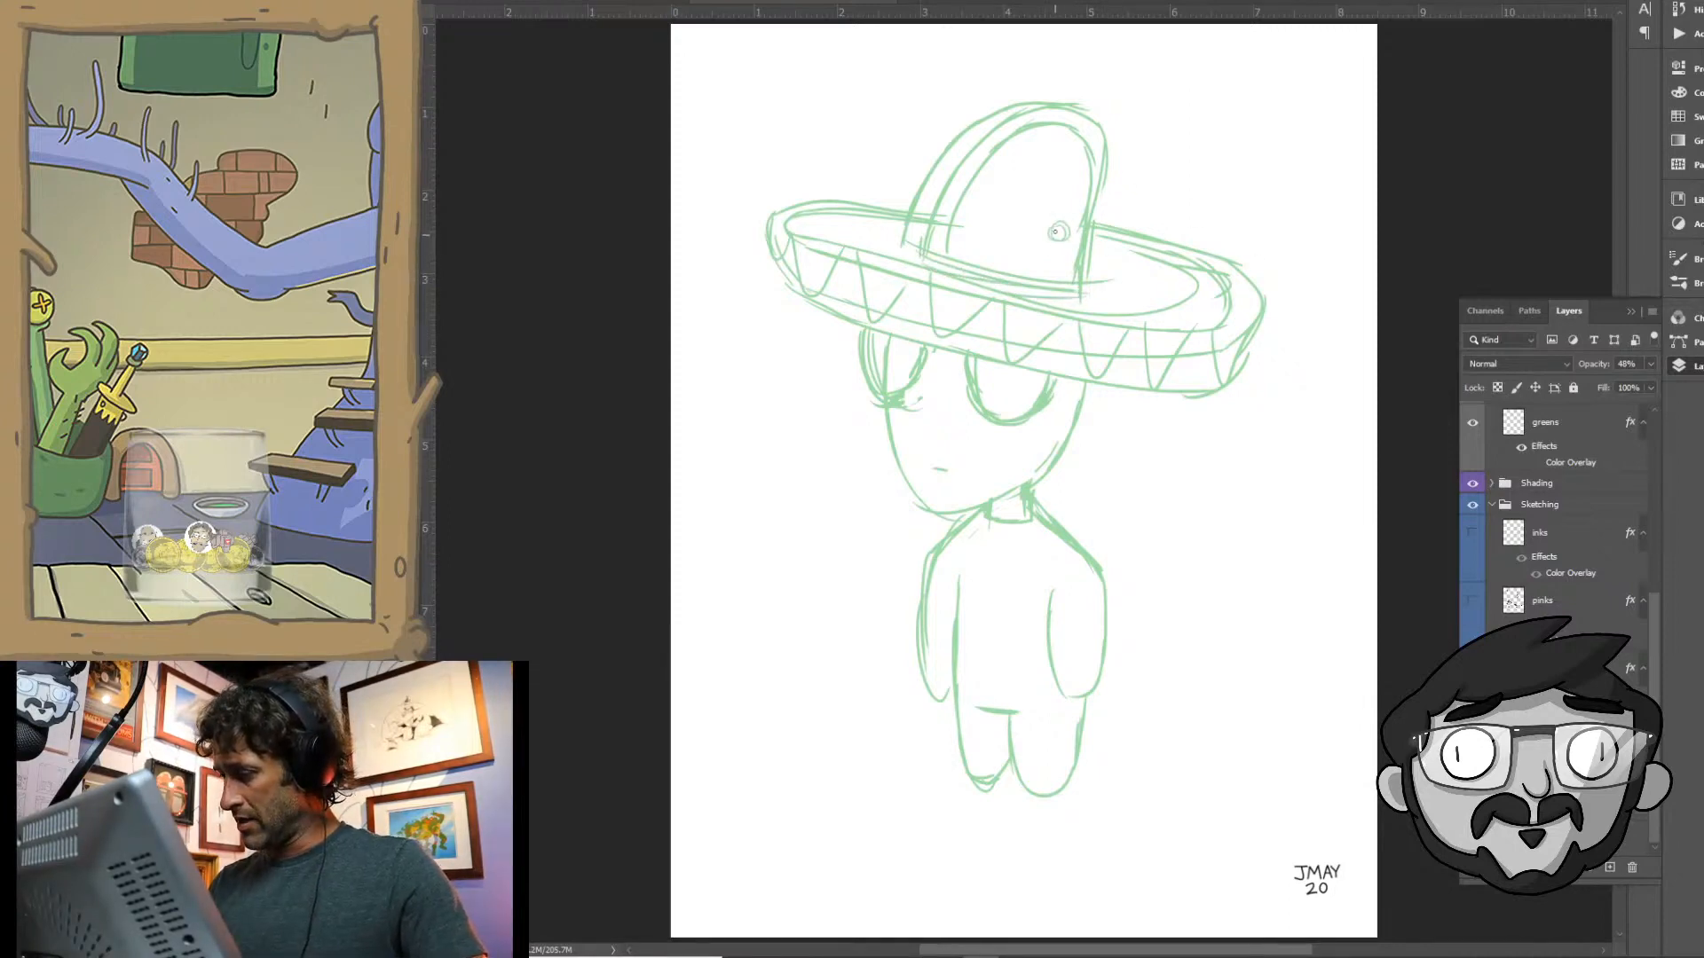
pyautogui.moveTo(1056, 232); pyautogui.dragTo(1059, 229)
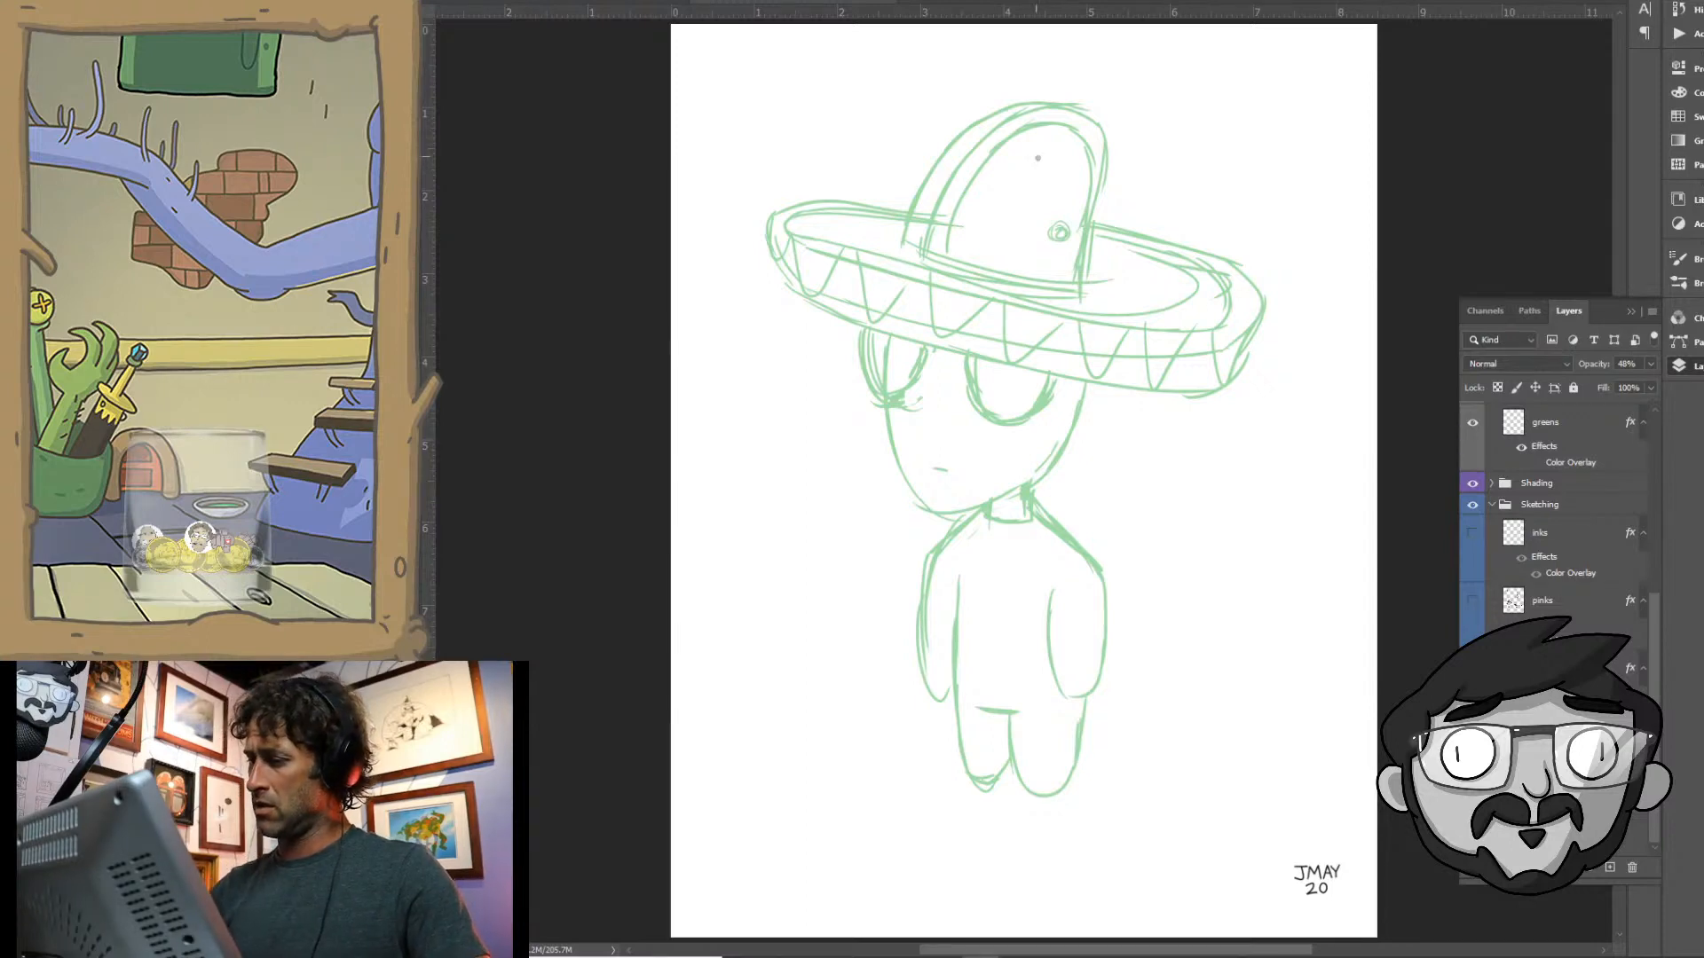
pyautogui.moveTo(1032, 144); pyautogui.dragTo(1051, 233)
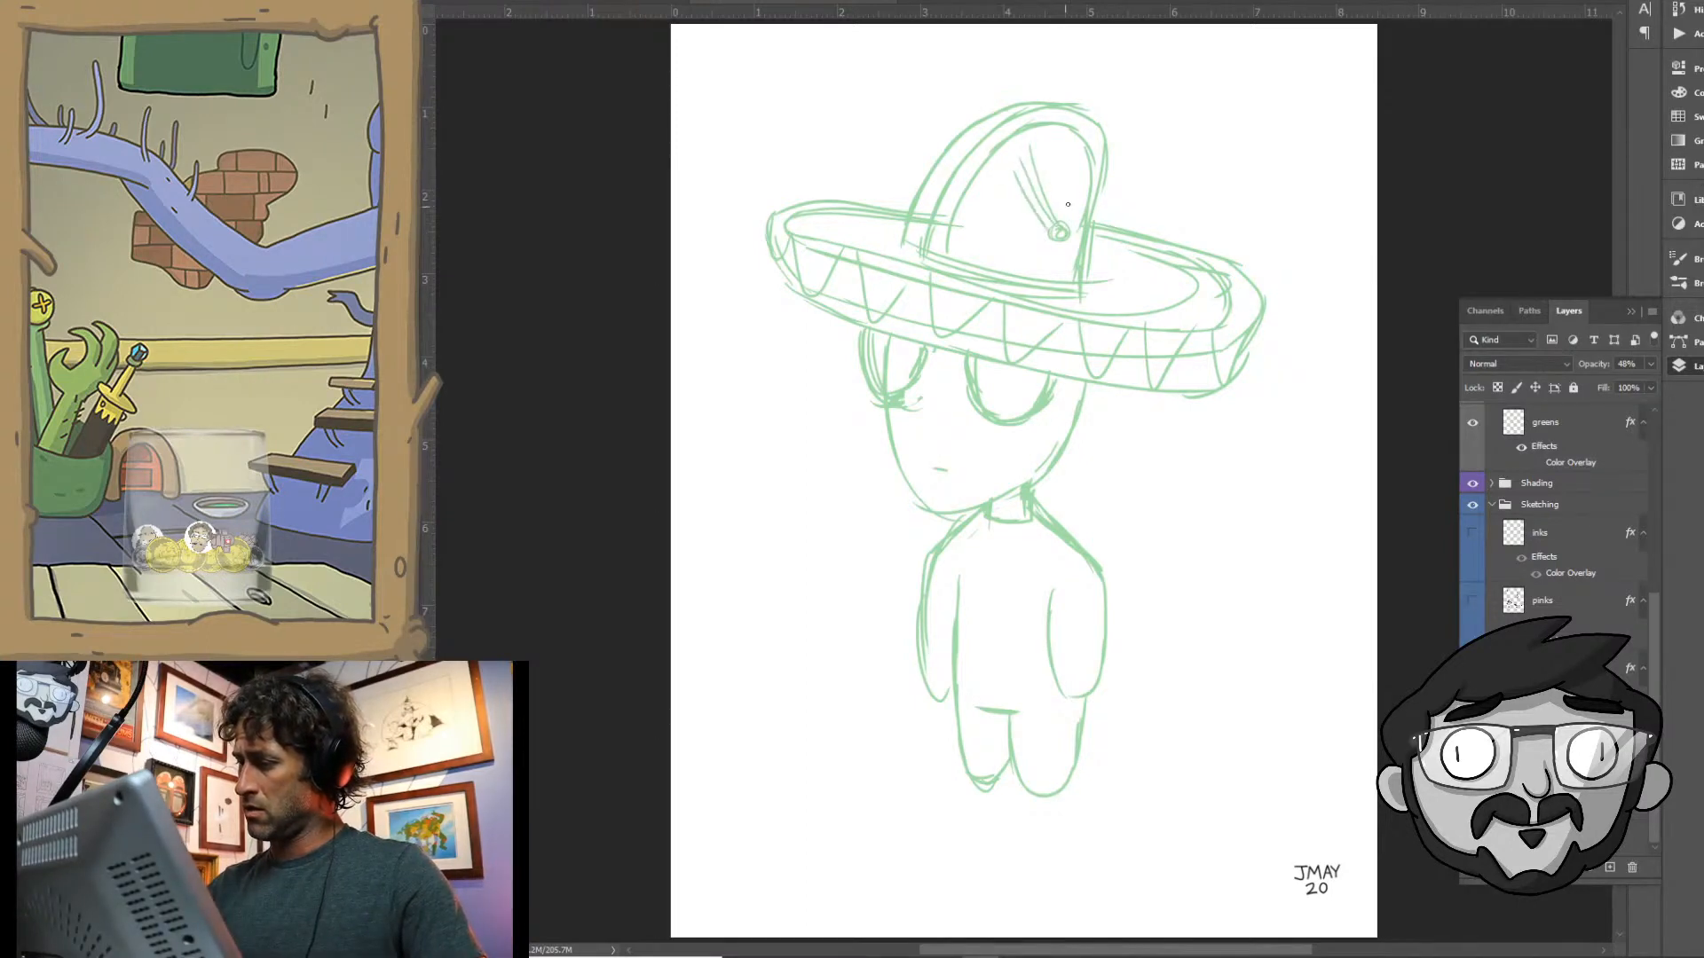
pyautogui.moveTo(1091, 172); pyautogui.dragTo(1056, 282)
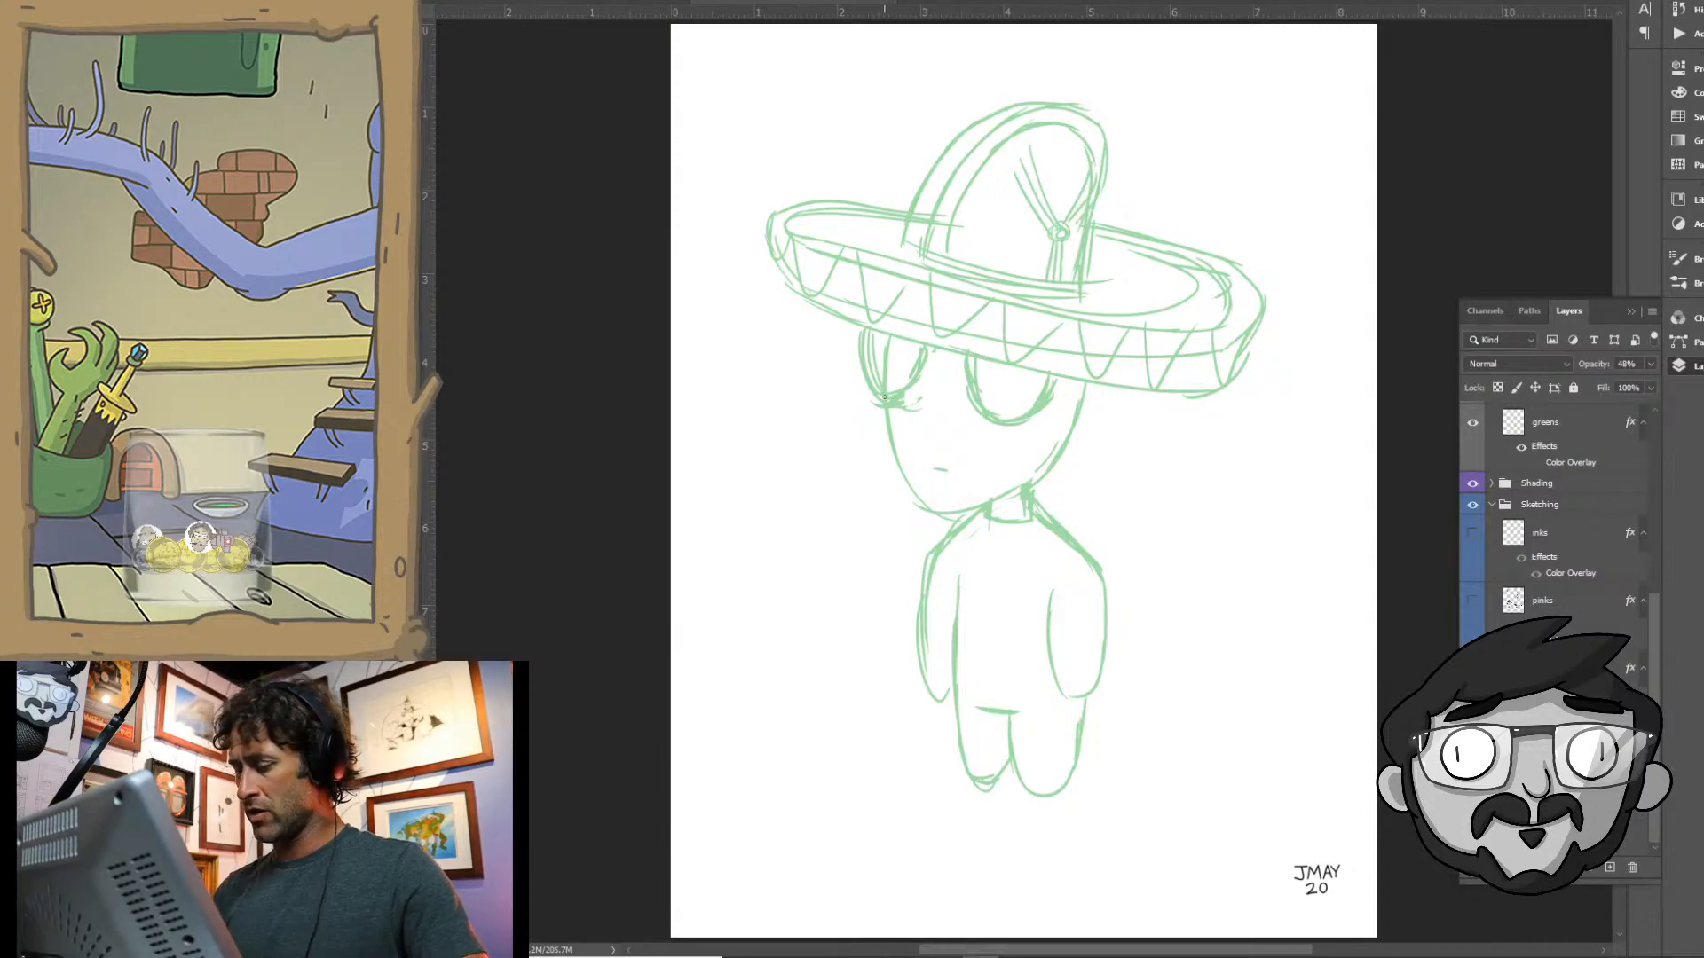
# - Draw curved horizontal wrapping bands across the alien's face, continuing down to the neck and upper shoulders
pyautogui.moveTo(926, 363)
pyautogui.mouseDown()
pyautogui.moveTo(995, 377)
pyautogui.moveTo(1022, 413)
pyautogui.mouseUp()
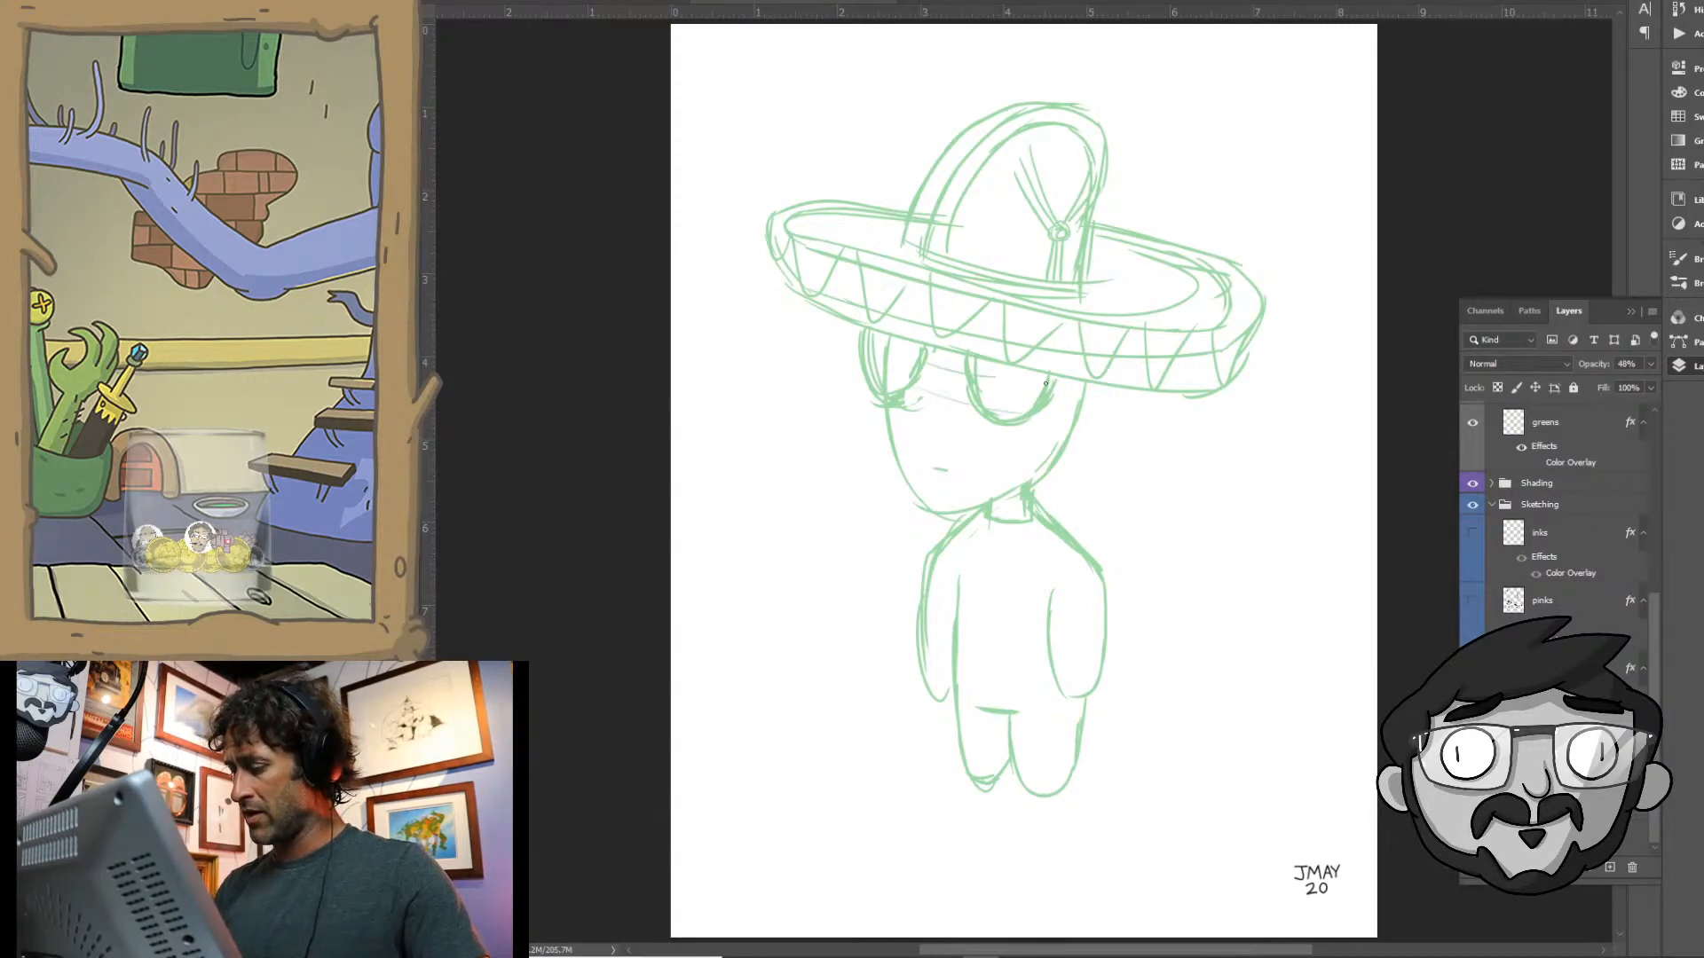
pyautogui.moveTo(911, 416); pyautogui.dragTo(1044, 442)
pyautogui.moveTo(900, 443)
pyautogui.mouseDown()
pyautogui.moveTo(1036, 465)
pyautogui.moveTo(953, 479)
pyautogui.mouseUp()
pyautogui.moveTo(951, 477)
pyautogui.mouseDown()
pyautogui.moveTo(1023, 486)
pyautogui.moveTo(991, 503)
pyautogui.moveTo(1062, 542)
pyautogui.mouseUp()
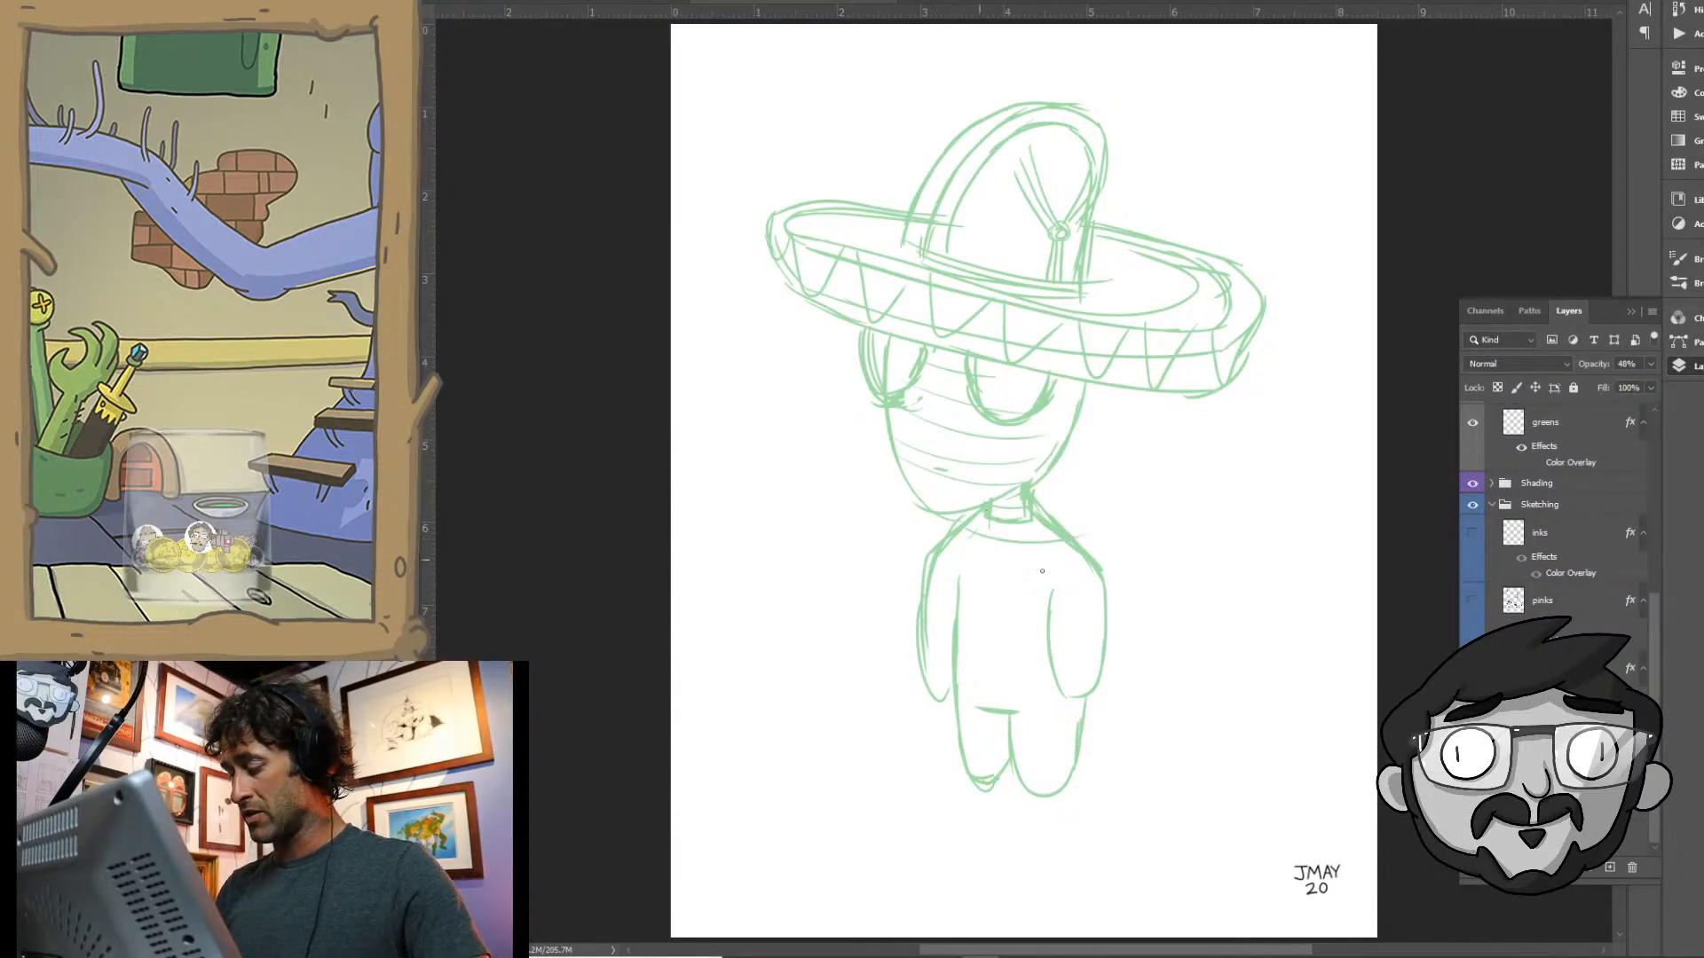
# - Continue the curved wrapping bands over the chest, both arms, the lower torso and the legs
pyautogui.moveTo(951, 549); pyautogui.dragTo(1063, 573)
pyautogui.moveTo(955, 579)
pyautogui.mouseDown()
pyautogui.moveTo(1082, 591)
pyautogui.moveTo(1091, 623)
pyautogui.mouseUp()
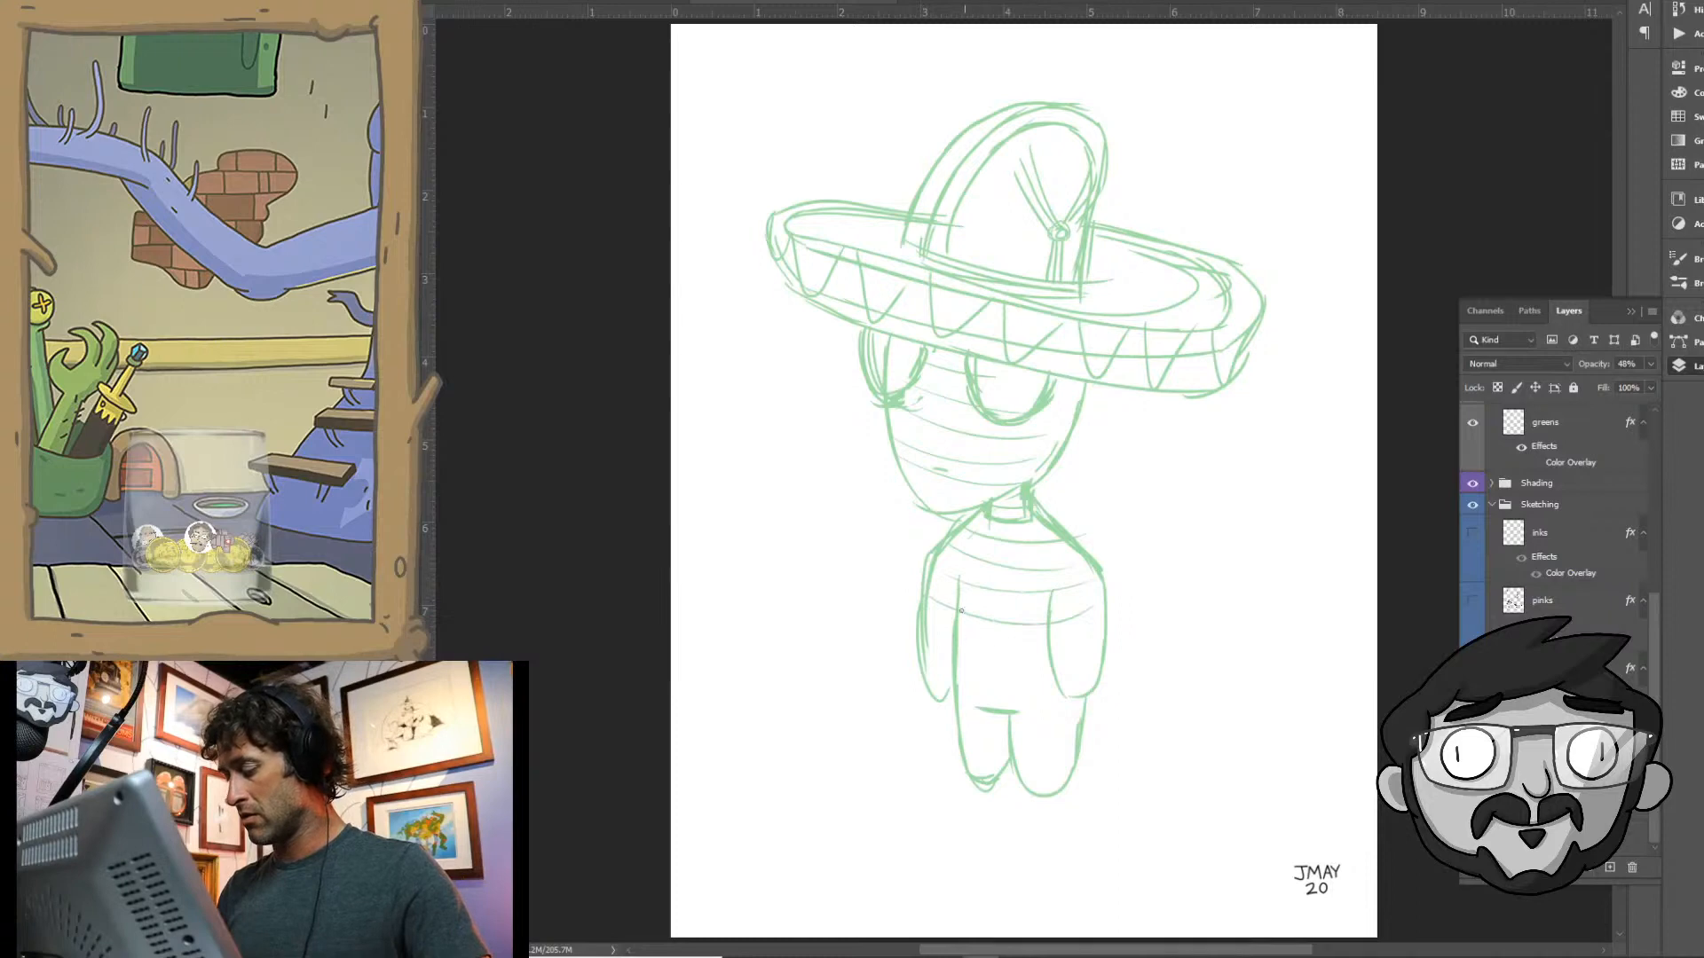
pyautogui.moveTo(934, 571)
pyautogui.mouseDown()
pyautogui.moveTo(965, 577)
pyautogui.moveTo(953, 624)
pyautogui.mouseUp()
pyautogui.moveTo(924, 633); pyautogui.dragTo(951, 640)
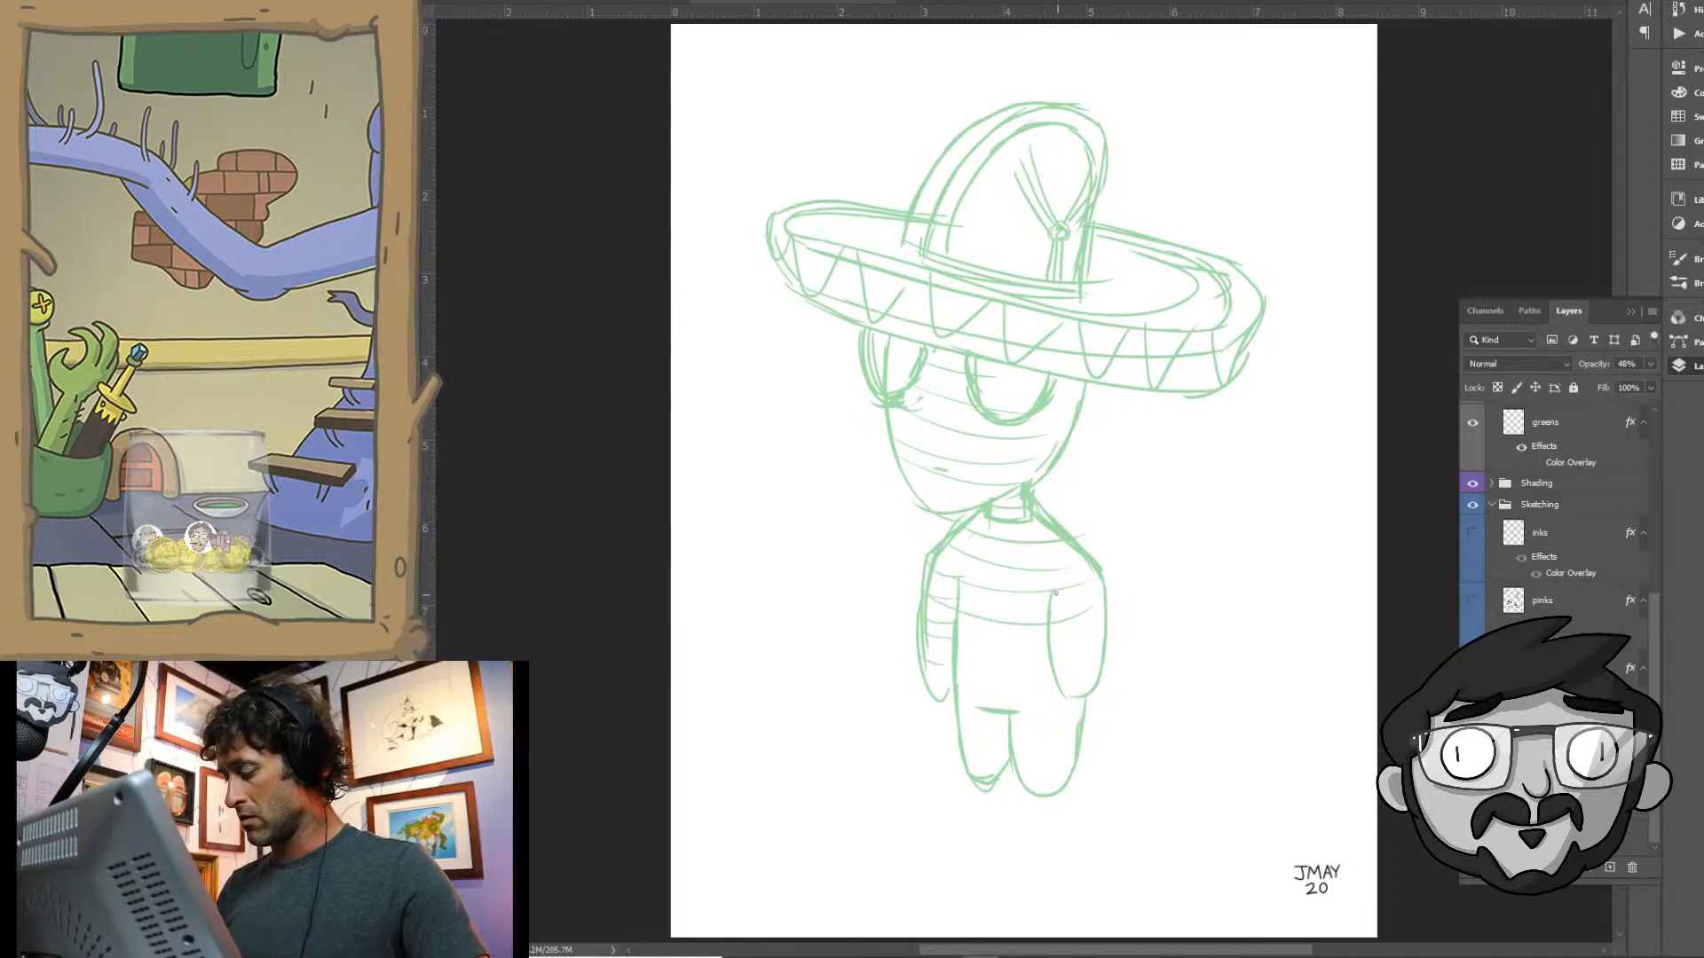
pyautogui.moveTo(1055, 592); pyautogui.dragTo(1104, 624)
pyautogui.moveTo(1053, 636)
pyautogui.mouseDown()
pyautogui.moveTo(1097, 641)
pyautogui.moveTo(1097, 657)
pyautogui.mouseUp()
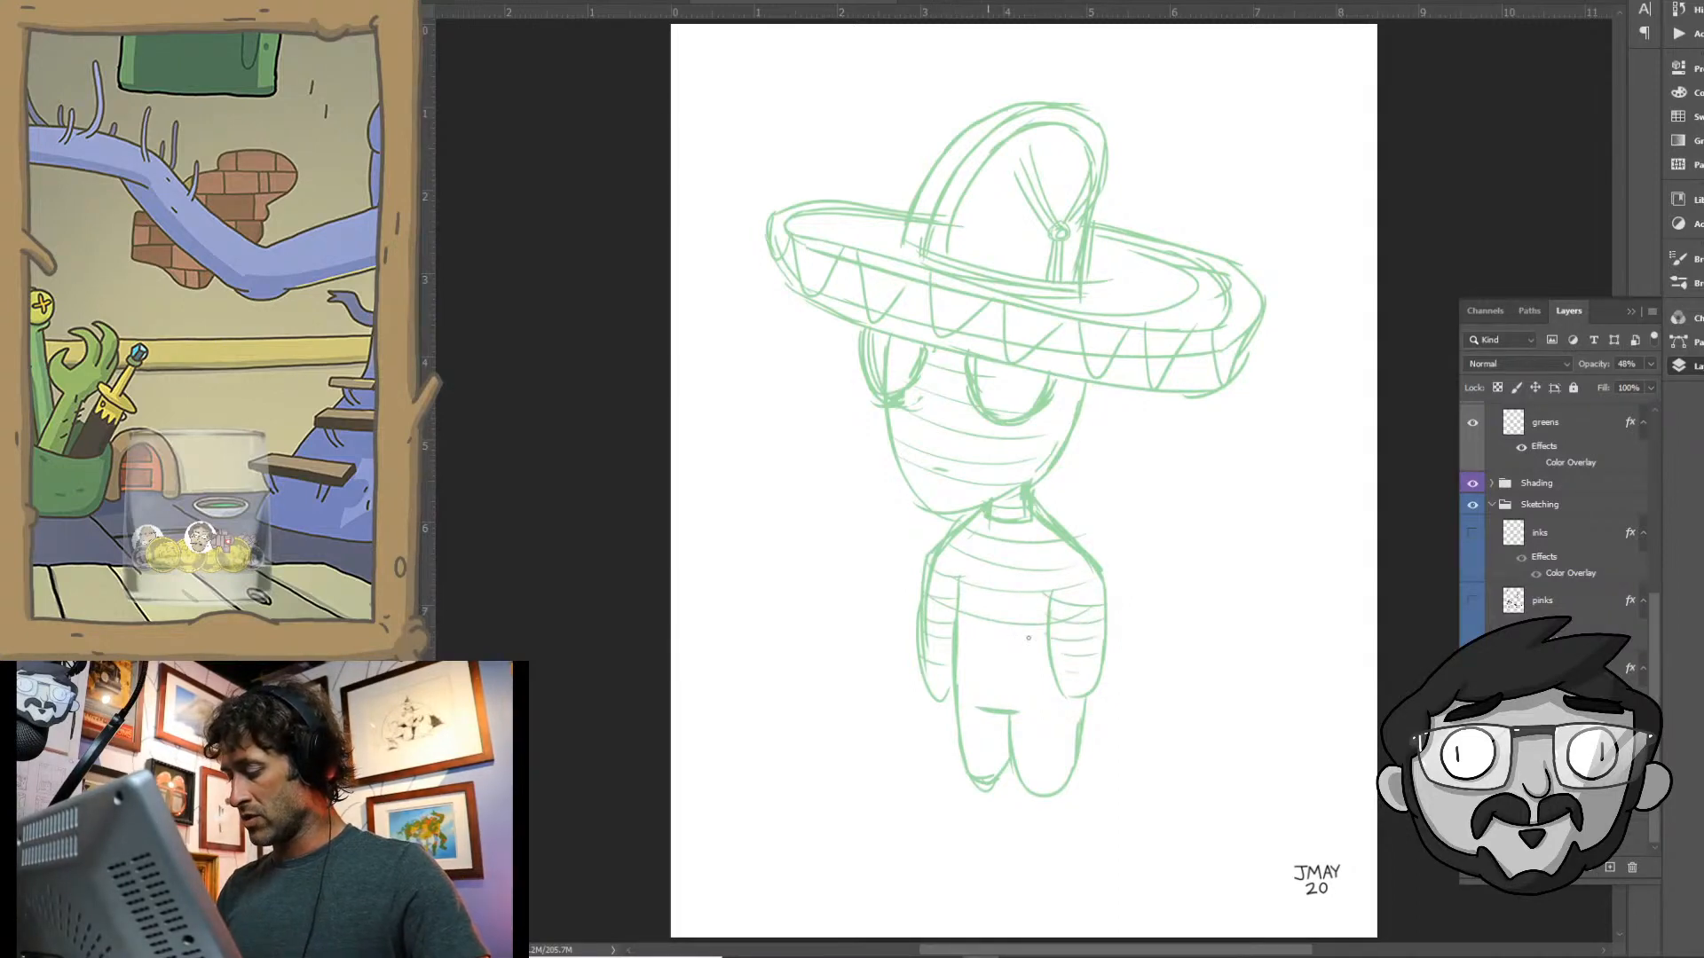
pyautogui.moveTo(958, 624)
pyautogui.mouseDown()
pyautogui.moveTo(1010, 663)
pyautogui.moveTo(955, 660)
pyautogui.moveTo(1021, 677)
pyautogui.moveTo(949, 674)
pyautogui.moveTo(1075, 701)
pyautogui.mouseUp()
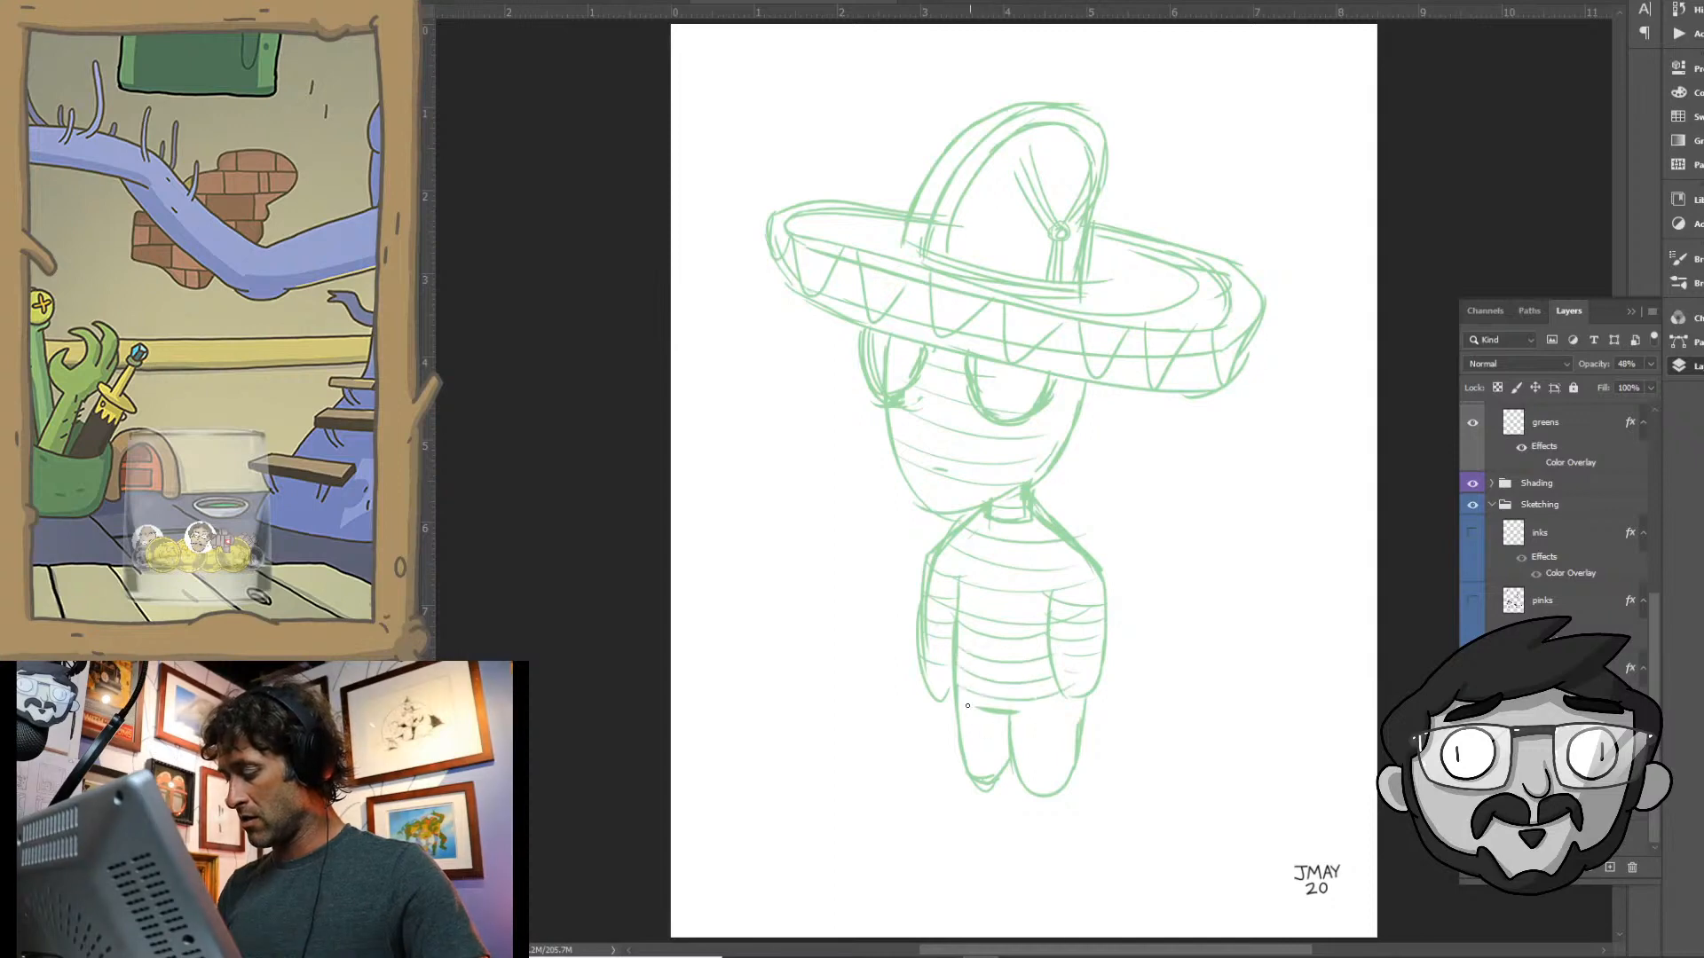
pyautogui.moveTo(953, 706)
pyautogui.mouseDown()
pyautogui.moveTo(1005, 735)
pyautogui.moveTo(969, 756)
pyautogui.moveTo(1046, 719)
pyautogui.moveTo(1013, 699)
pyautogui.moveTo(1083, 697)
pyautogui.moveTo(1006, 725)
pyautogui.moveTo(1034, 720)
pyautogui.moveTo(1074, 733)
pyautogui.mouseUp()
pyautogui.moveTo(1029, 756); pyautogui.dragTo(1061, 765)
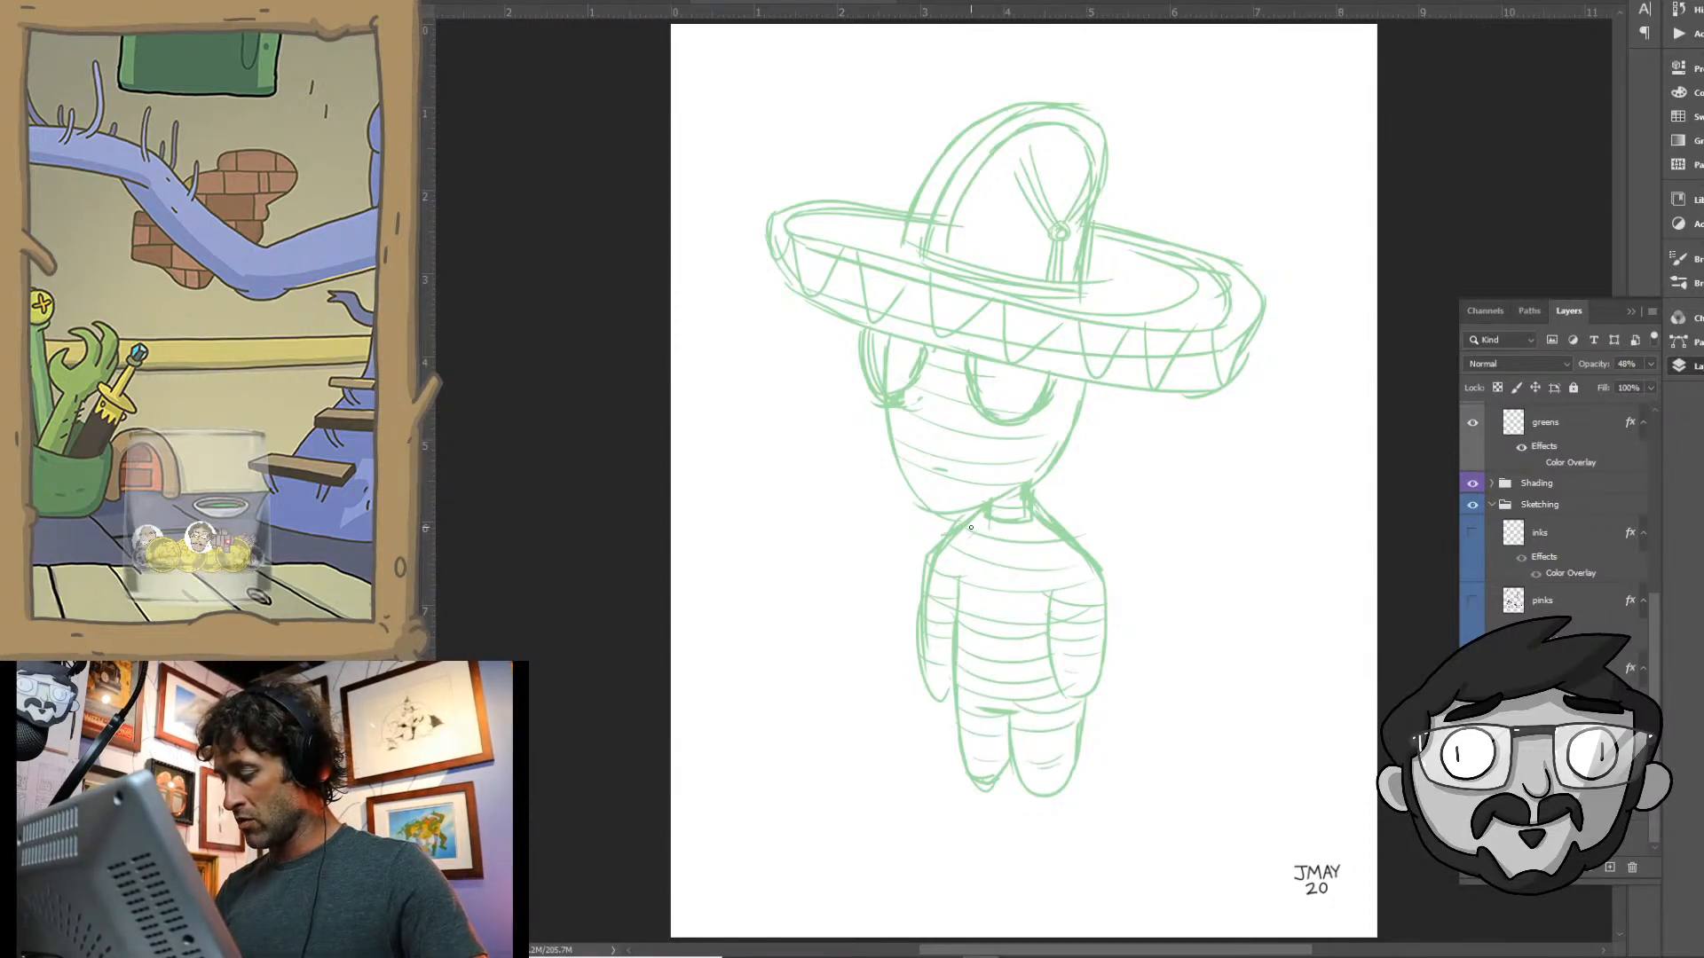
# - Add short crosswise tick marks between the bands on the chest, upper arms and face
pyautogui.moveTo(971, 528); pyautogui.dragTo(958, 542)
pyautogui.moveTo(981, 533)
pyautogui.mouseDown()
pyautogui.moveTo(974, 550)
pyautogui.moveTo(1029, 565)
pyautogui.mouseUp()
pyautogui.moveTo(1041, 547); pyautogui.dragTo(1048, 567)
pyautogui.moveTo(1060, 547); pyautogui.dragTo(1069, 563)
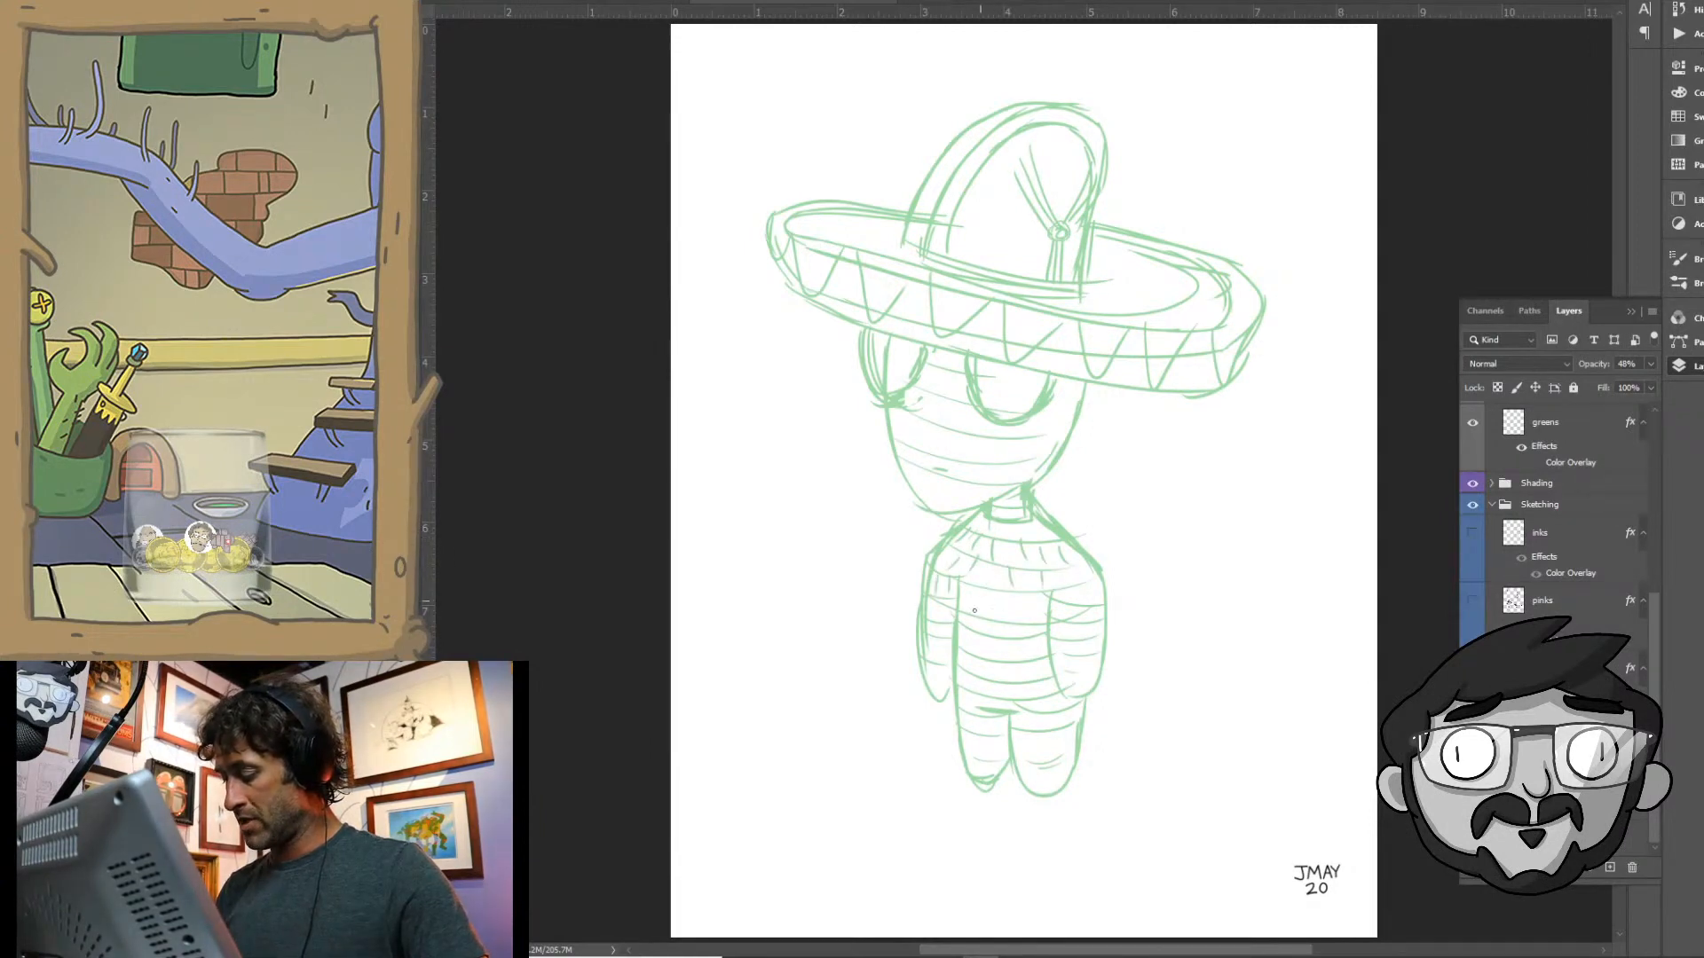
pyautogui.moveTo(929, 598); pyautogui.dragTo(927, 607)
pyautogui.moveTo(941, 604); pyautogui.dragTo(932, 621)
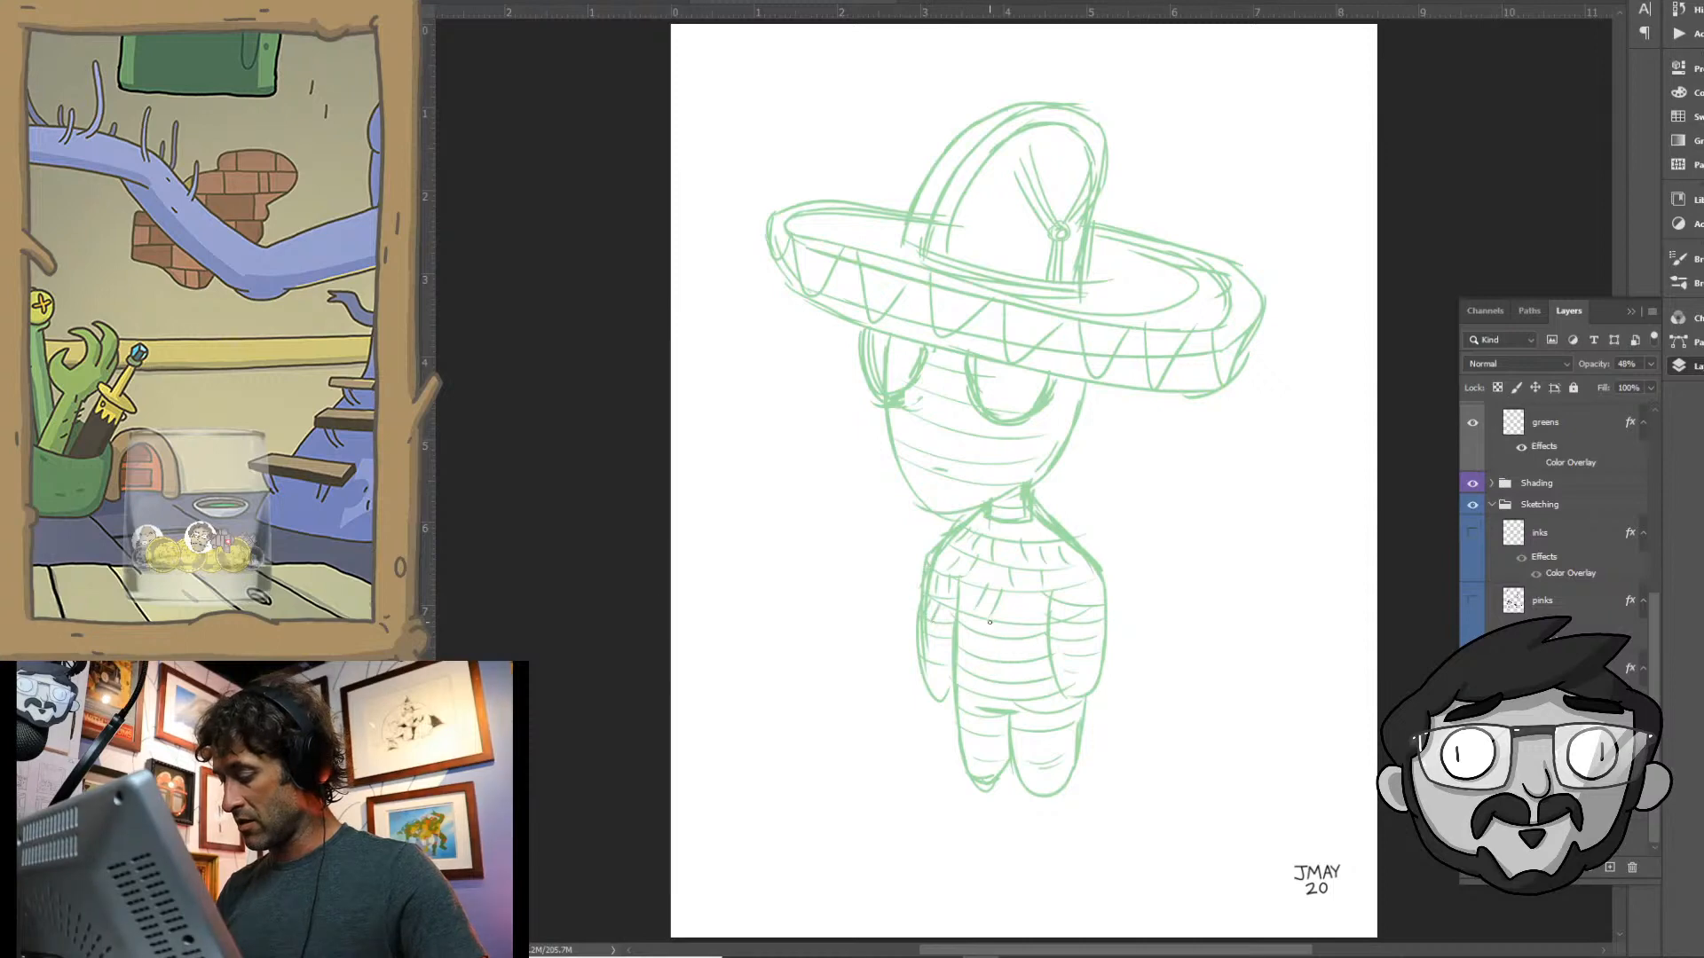
pyautogui.moveTo(1071, 588); pyautogui.dragTo(1076, 602)
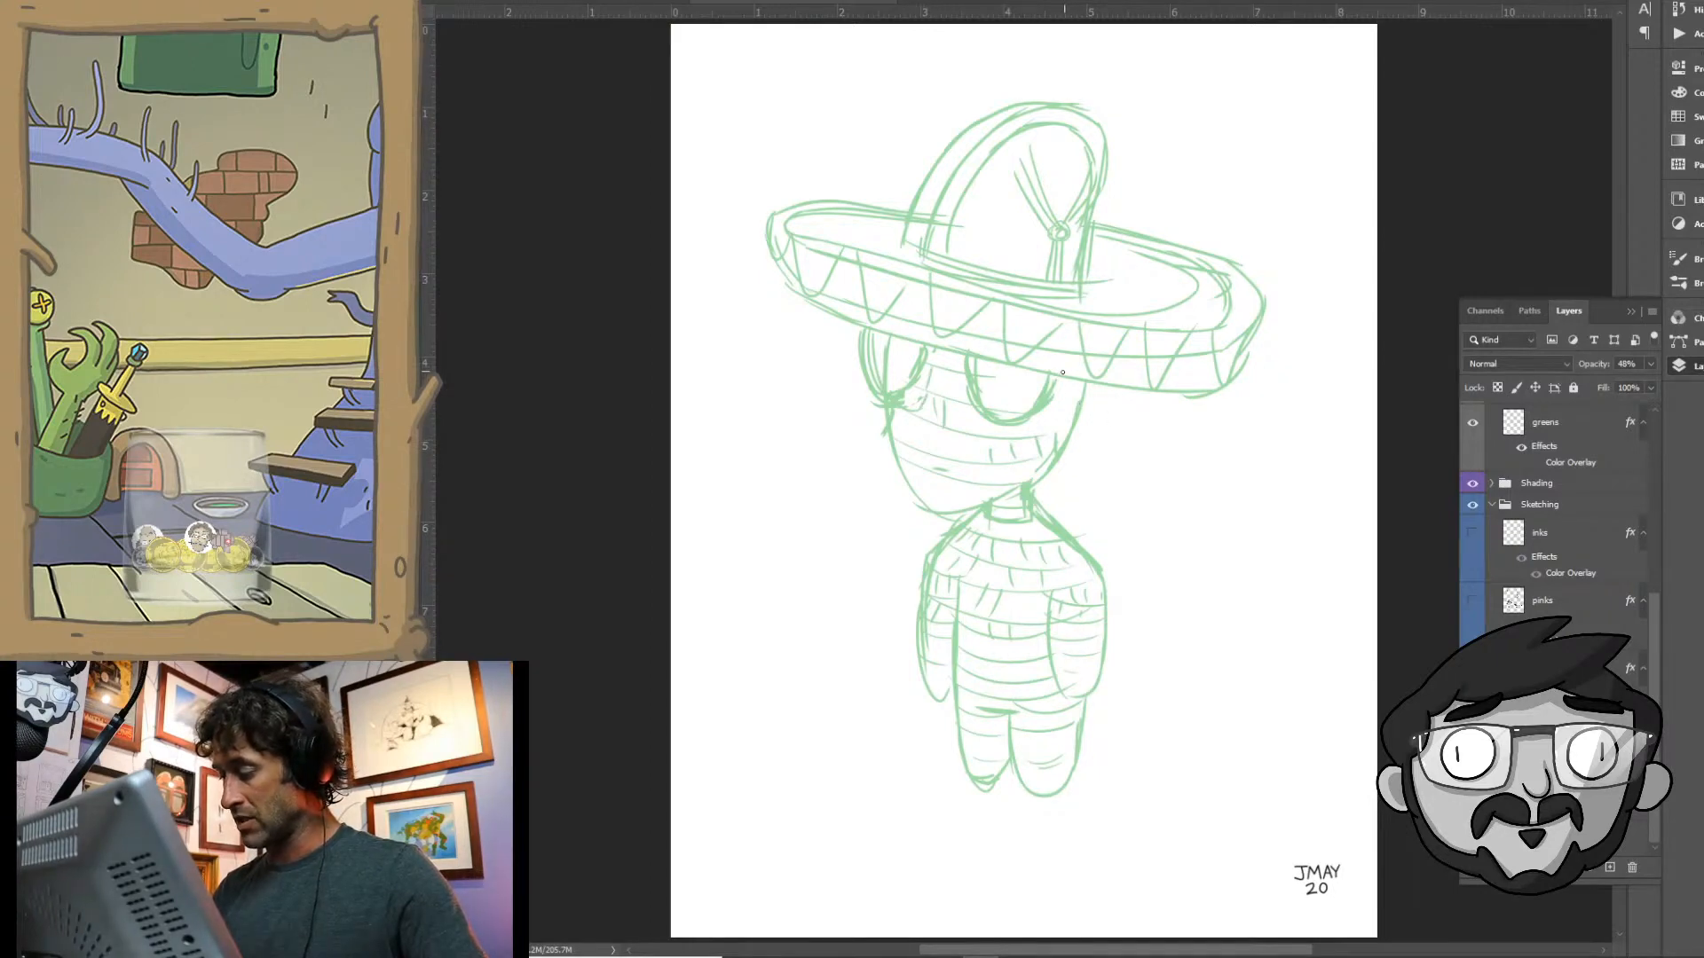
# - Add small bands and ticks on the cheek beside the larger eye, and finish the ticks near the chin
pyautogui.moveTo(1054, 387); pyautogui.dragTo(1074, 389)
pyautogui.moveTo(1047, 404)
pyautogui.mouseDown()
pyautogui.moveTo(1076, 409)
pyautogui.moveTo(1064, 401)
pyautogui.mouseUp()
pyautogui.moveTo(1078, 385); pyautogui.dragTo(1085, 399)
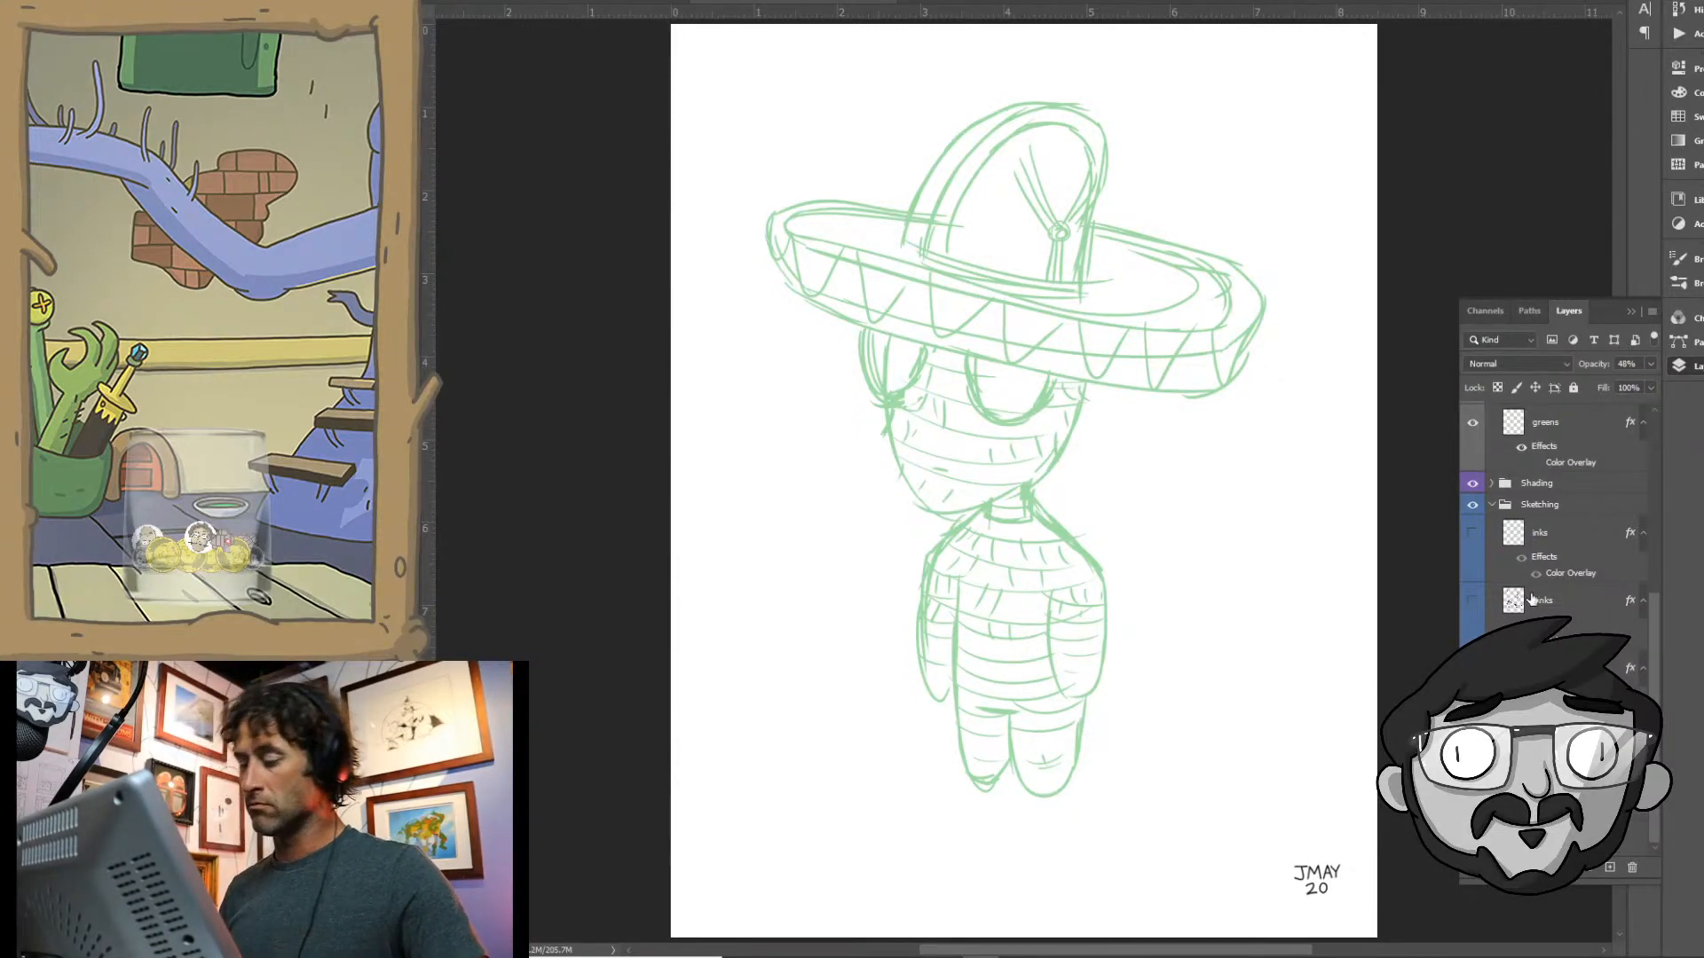
# - Flip the green alien sketch horizontally to check its proportions in mirror view
pyautogui.click(451, 1)
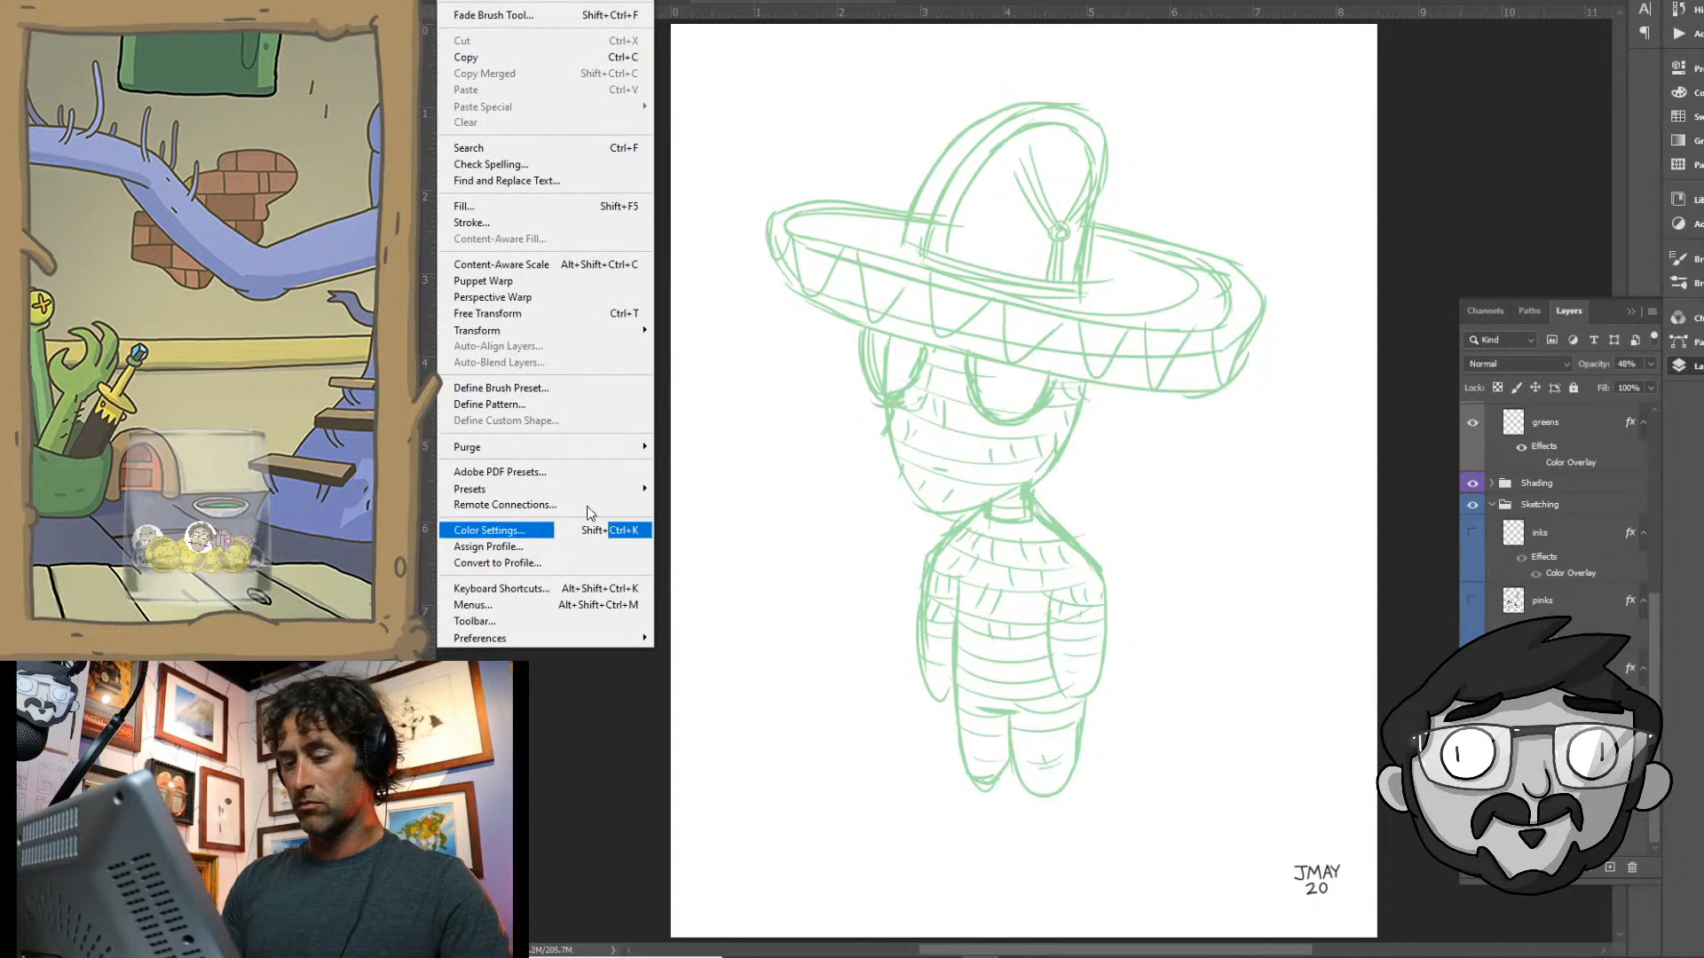
pyautogui.moveTo(612, 331)
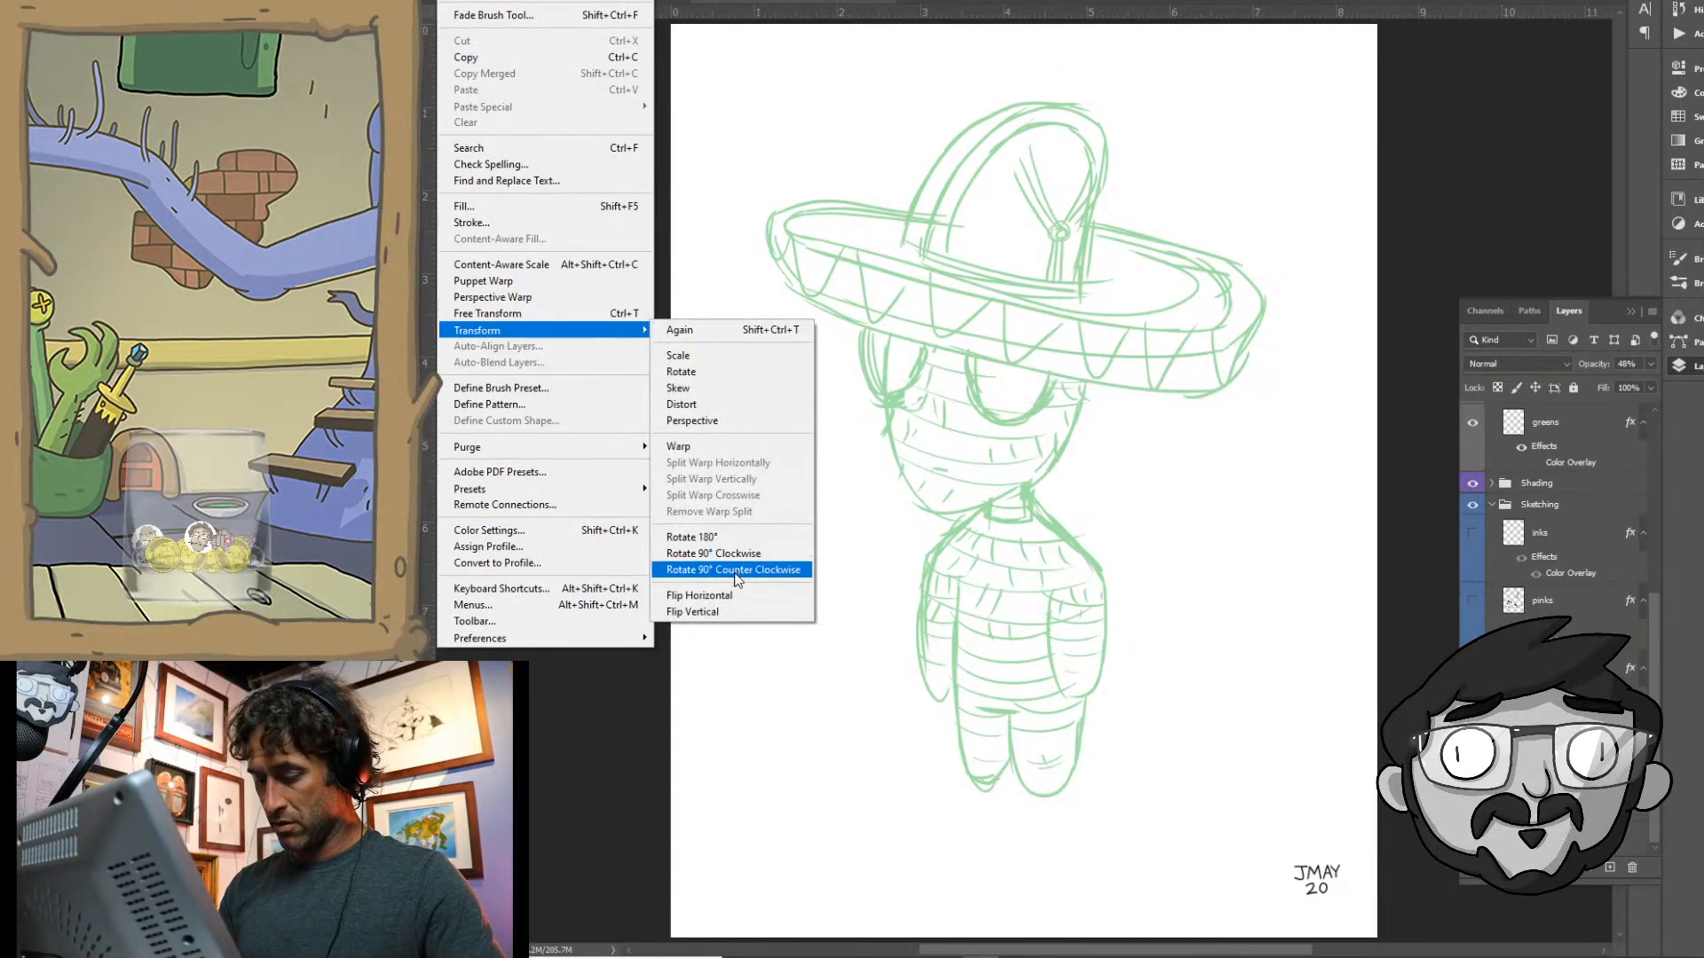
pyautogui.click(701, 595)
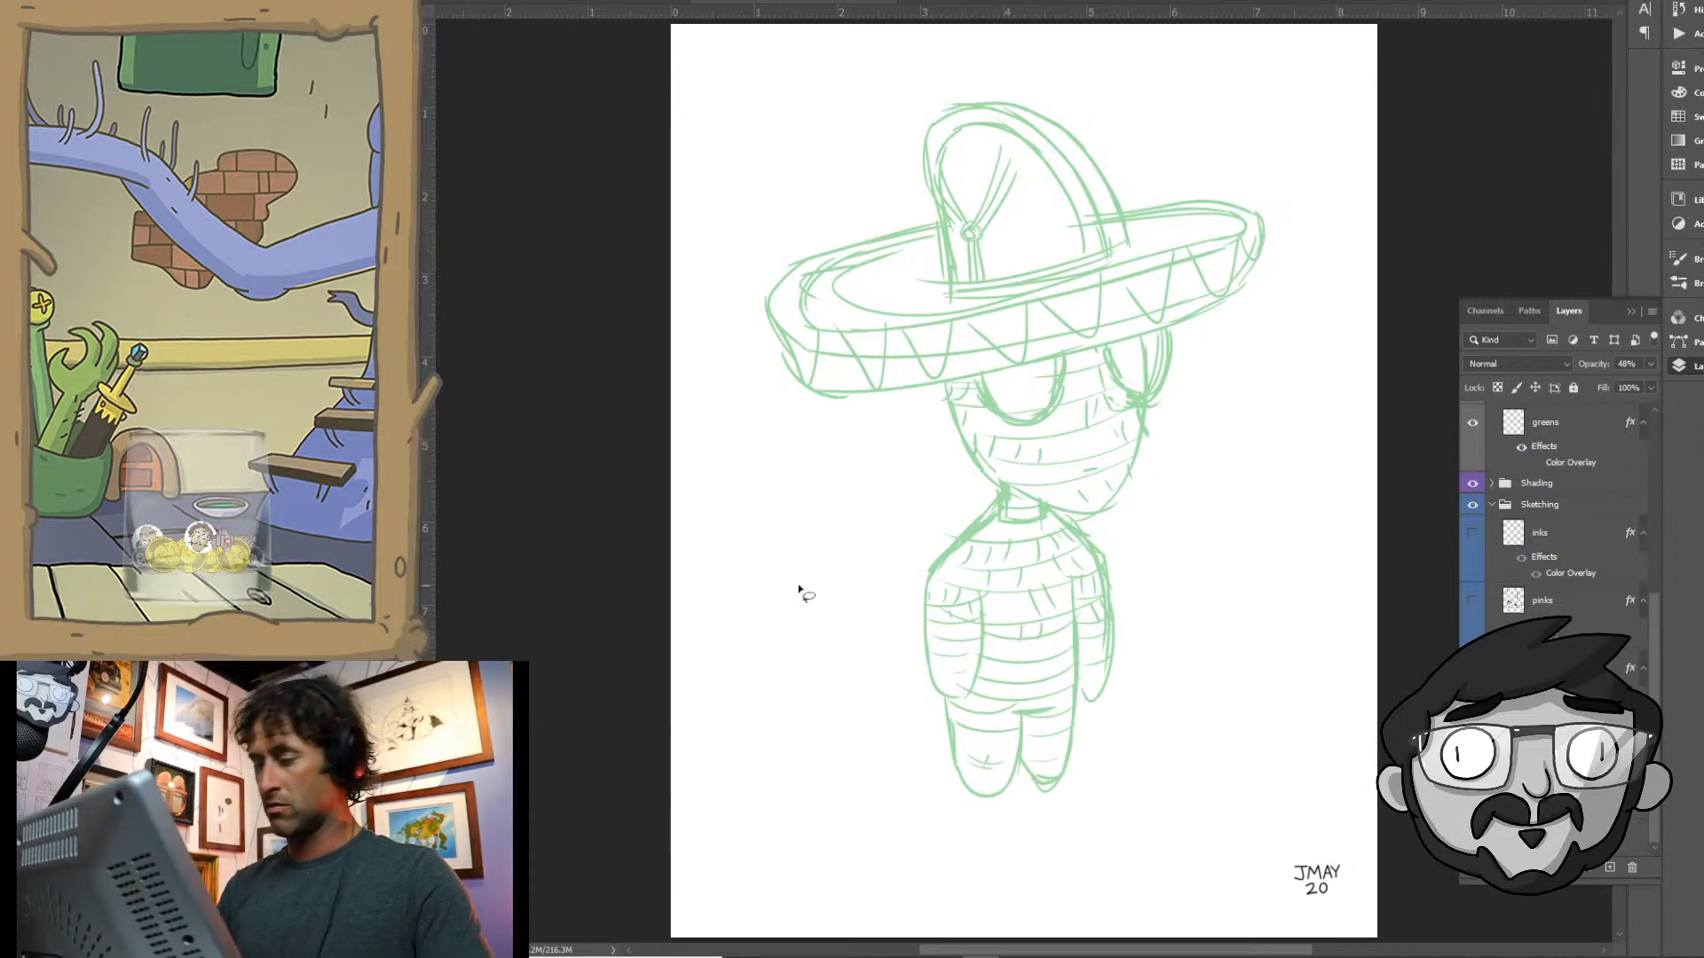
# - Shift the sombrero's crown slightly left on the brim and redraw the brim's rear edge to the right of the crown
pyautogui.moveTo(968, 67)
pyautogui.mouseDown()
pyautogui.moveTo(891, 149)
pyautogui.moveTo(920, 300)
pyautogui.moveTo(1134, 257)
pyautogui.moveTo(1136, 182)
pyautogui.moveTo(1021, 45)
pyautogui.moveTo(866, 233)
pyautogui.moveTo(989, 303)
pyautogui.moveTo(1109, 247)
pyautogui.moveTo(1081, 215)
pyautogui.mouseUp()
pyautogui.hotkey('ctrl', 't')
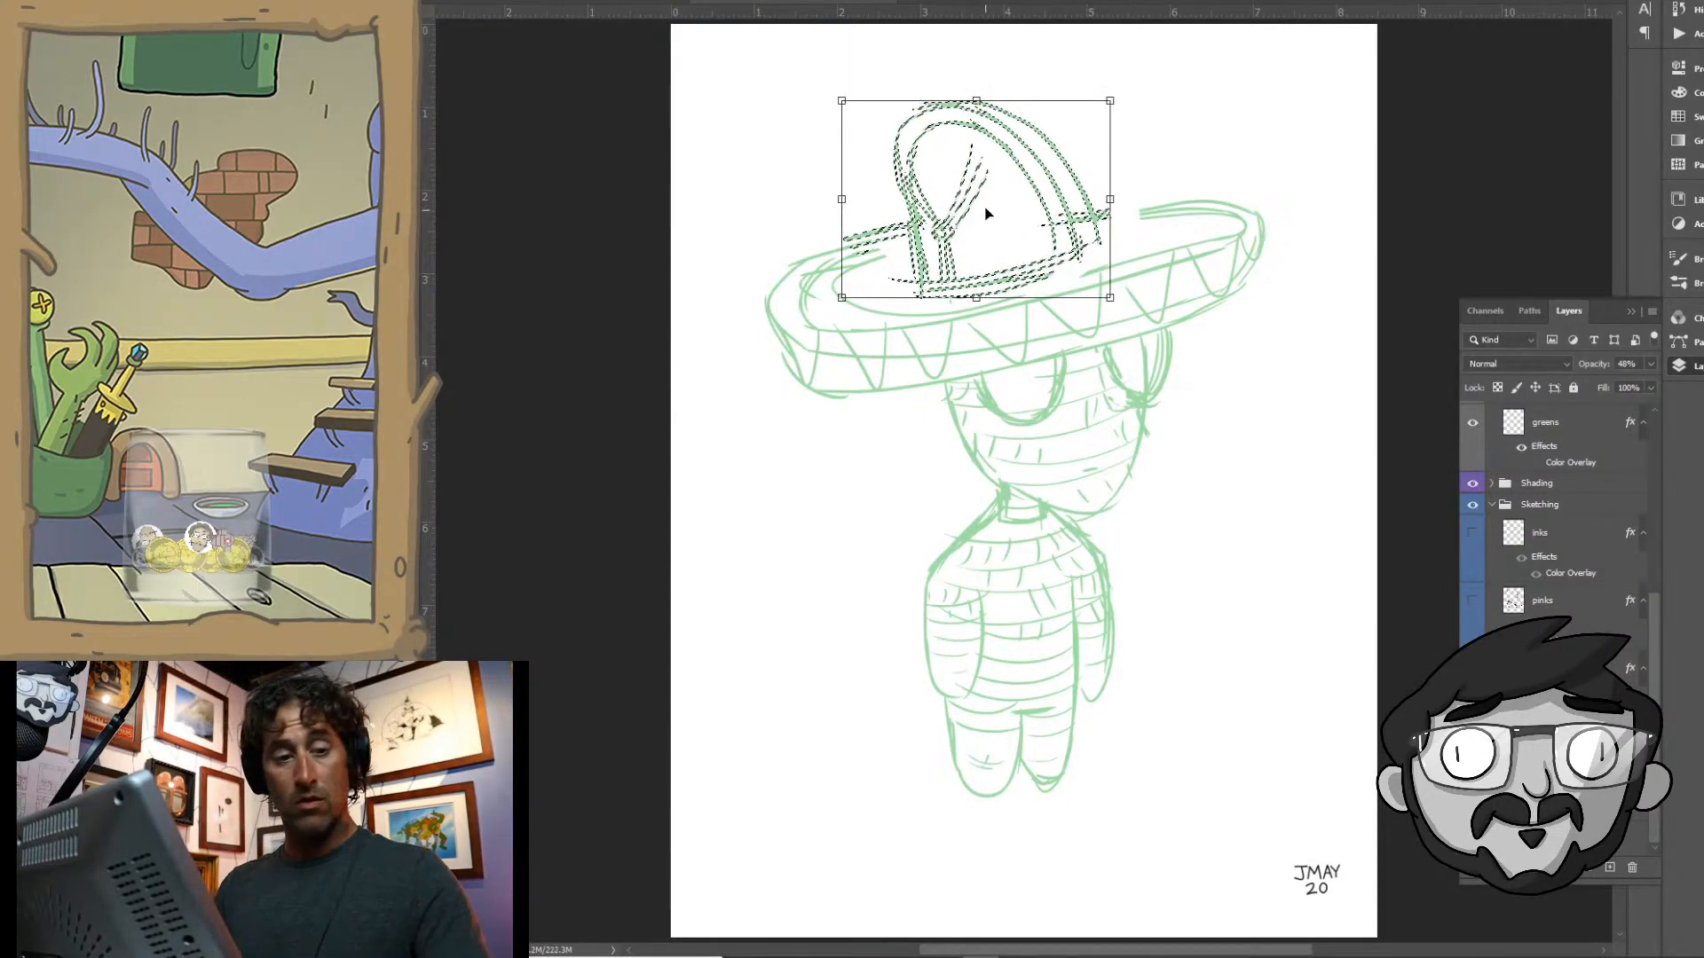
pyautogui.hotkey('ctrl', 'd')
pyautogui.press('b')
pyautogui.moveTo(1091, 212); pyautogui.dragTo(1185, 205)
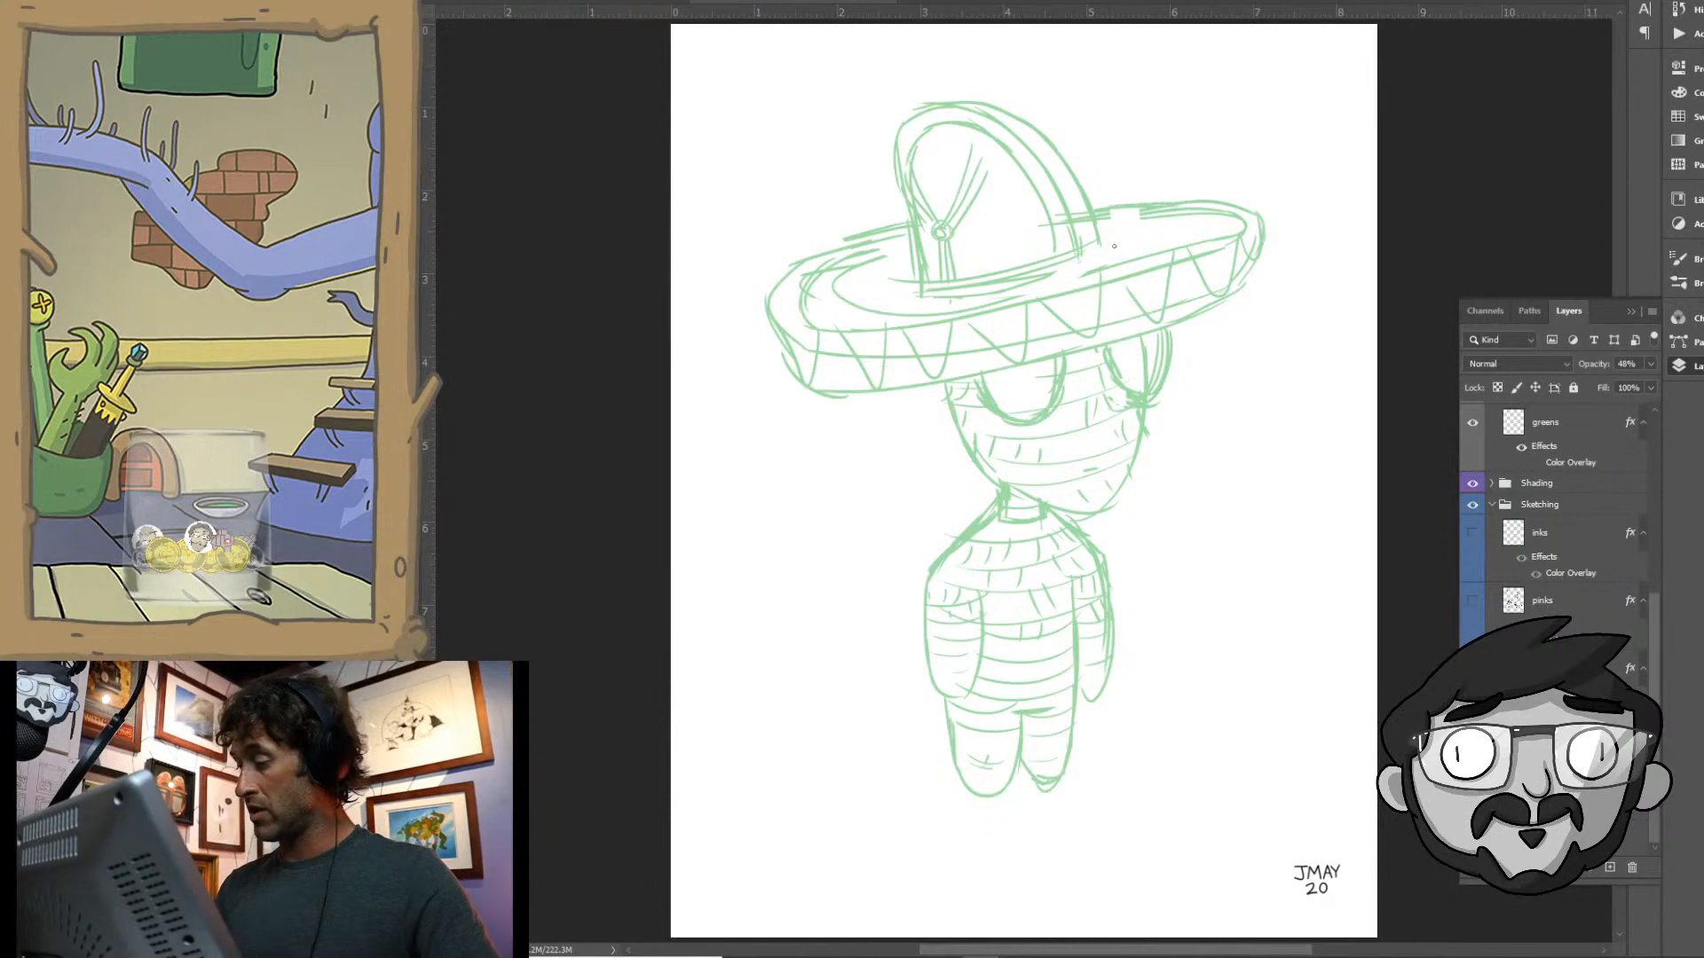
# - Select the whole sombrero and move it slightly to the right and up on the alien's head
pyautogui.press('l')
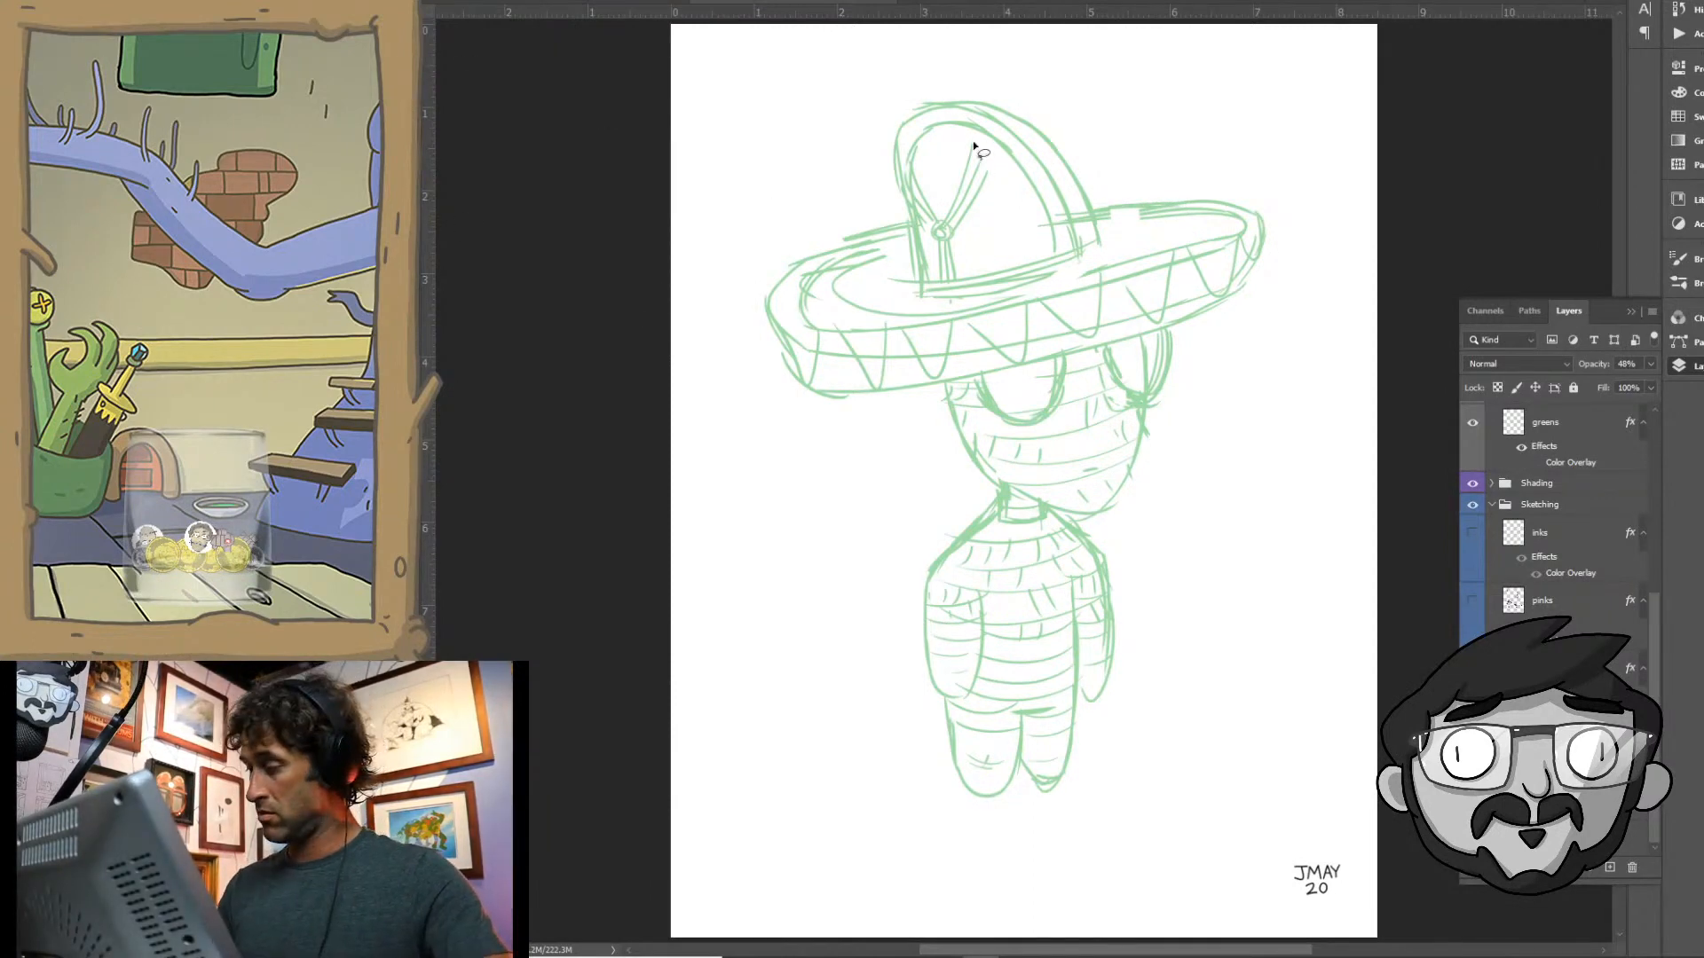
pyautogui.moveTo(903, 68)
pyautogui.mouseDown()
pyautogui.moveTo(731, 343)
pyautogui.moveTo(875, 391)
pyautogui.moveTo(1003, 377)
pyautogui.moveTo(1286, 296)
pyautogui.moveTo(860, 65)
pyautogui.moveTo(740, 370)
pyautogui.mouseUp()
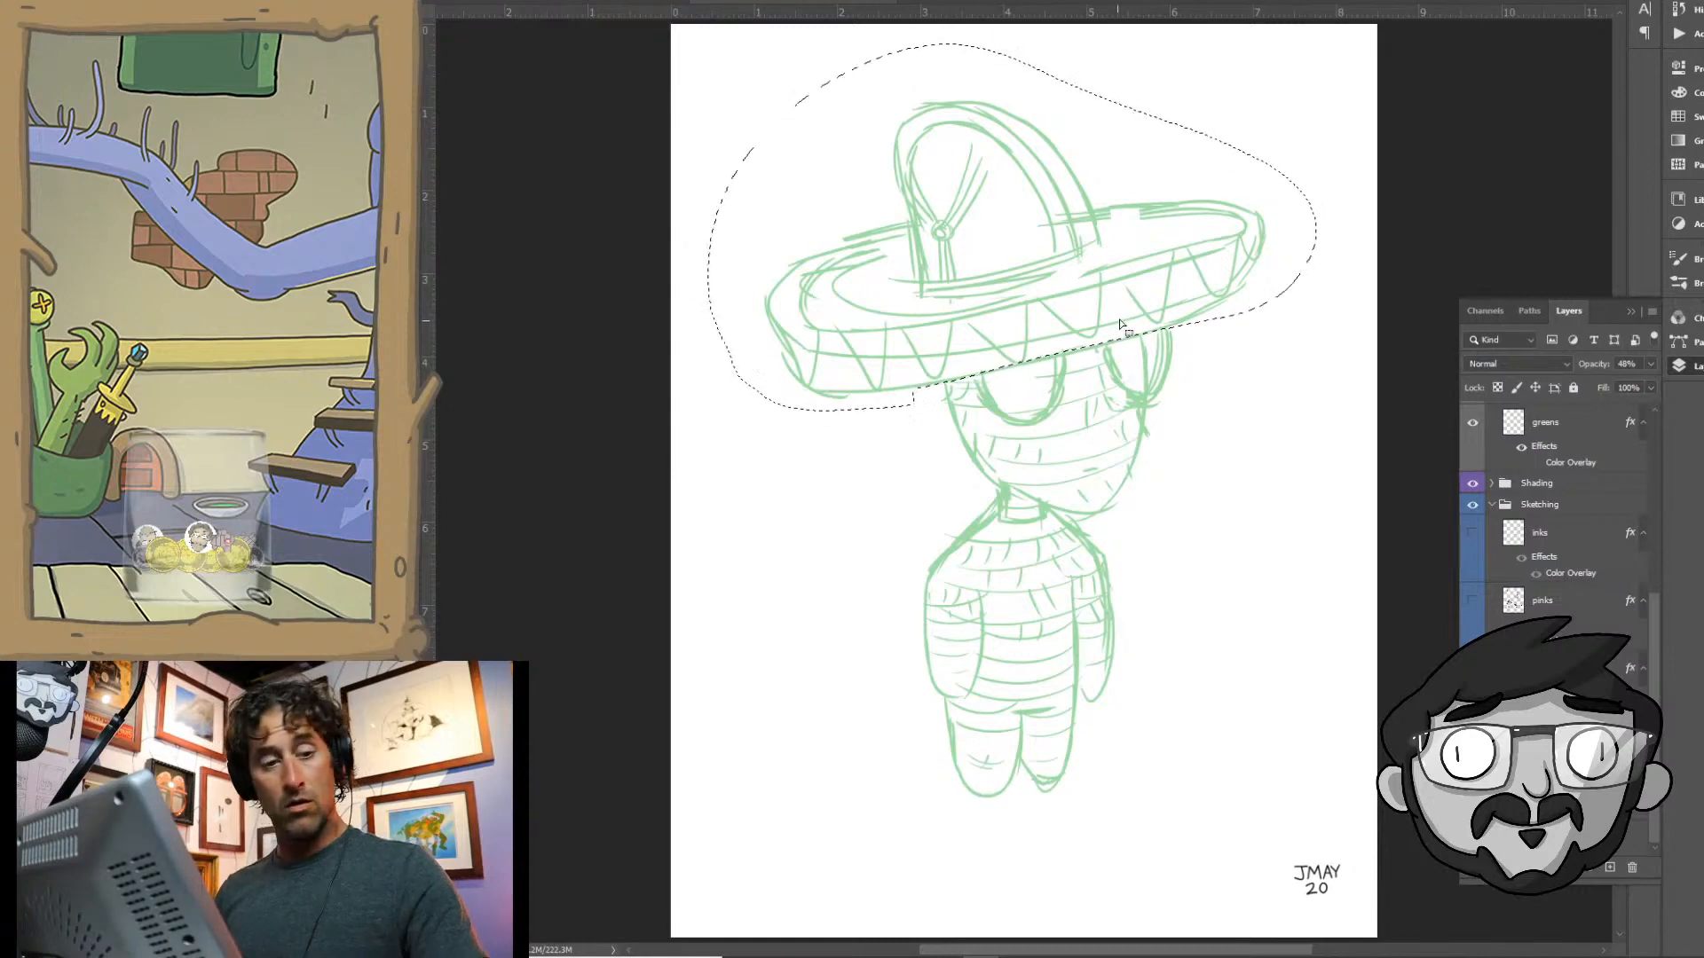
pyautogui.press('v')
pyautogui.moveTo(1123, 311); pyautogui.dragTo(1146, 305)
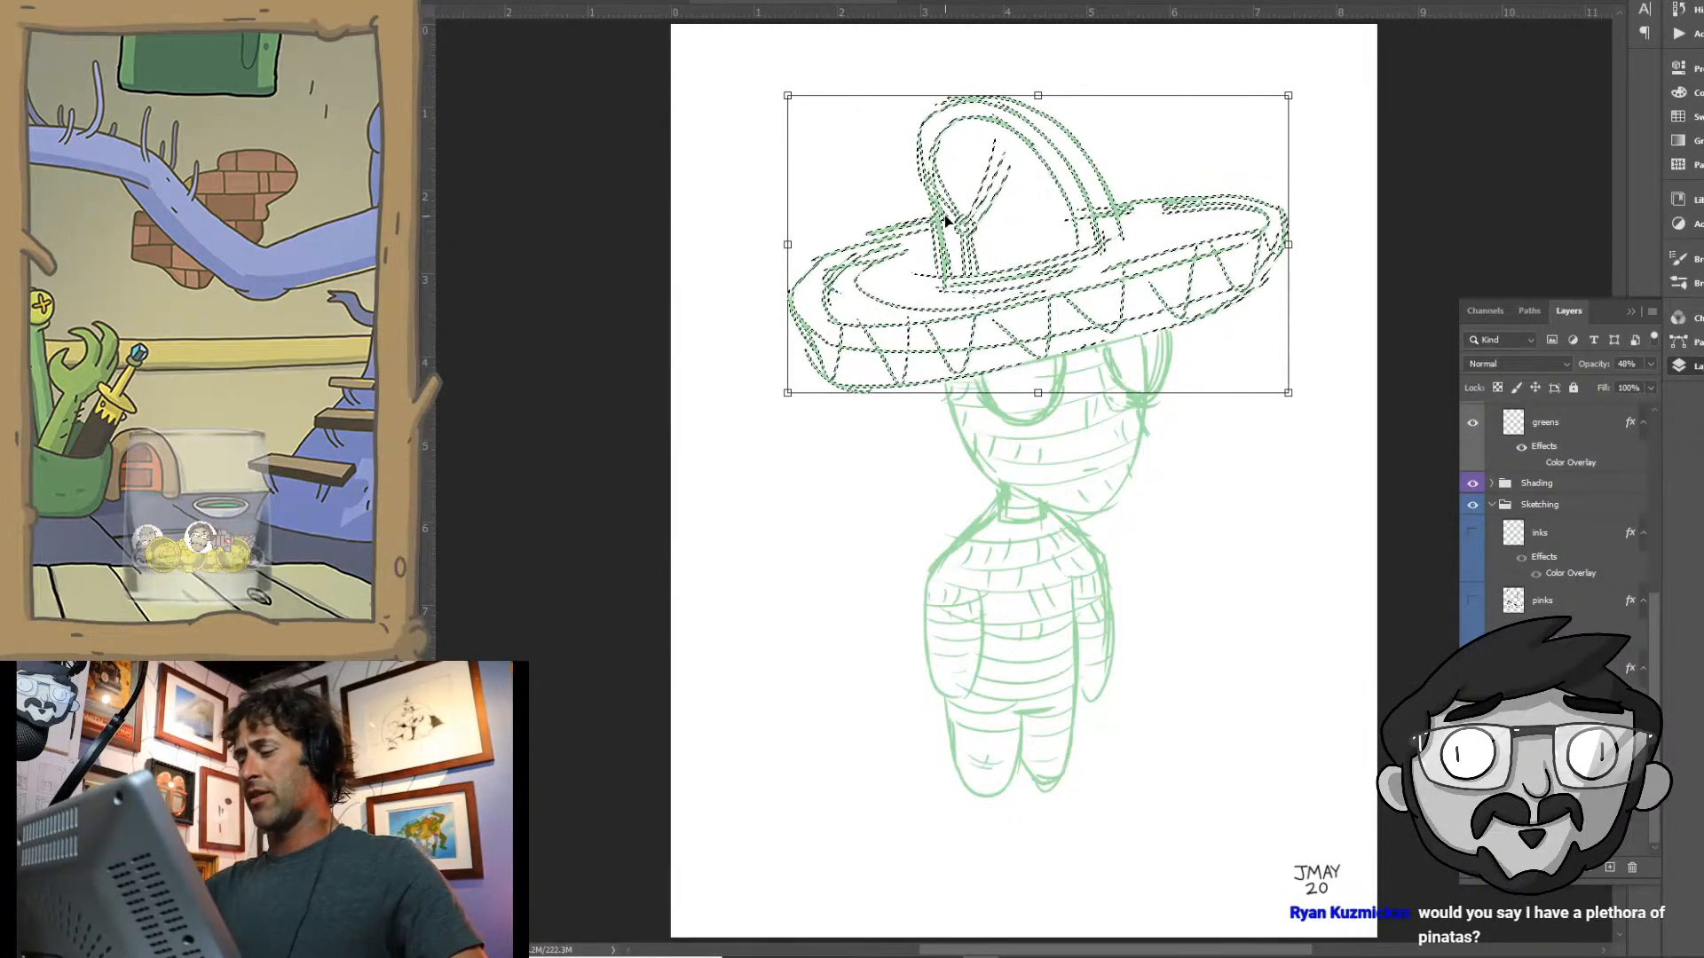
pyautogui.hotkey('ctrl', 'd')
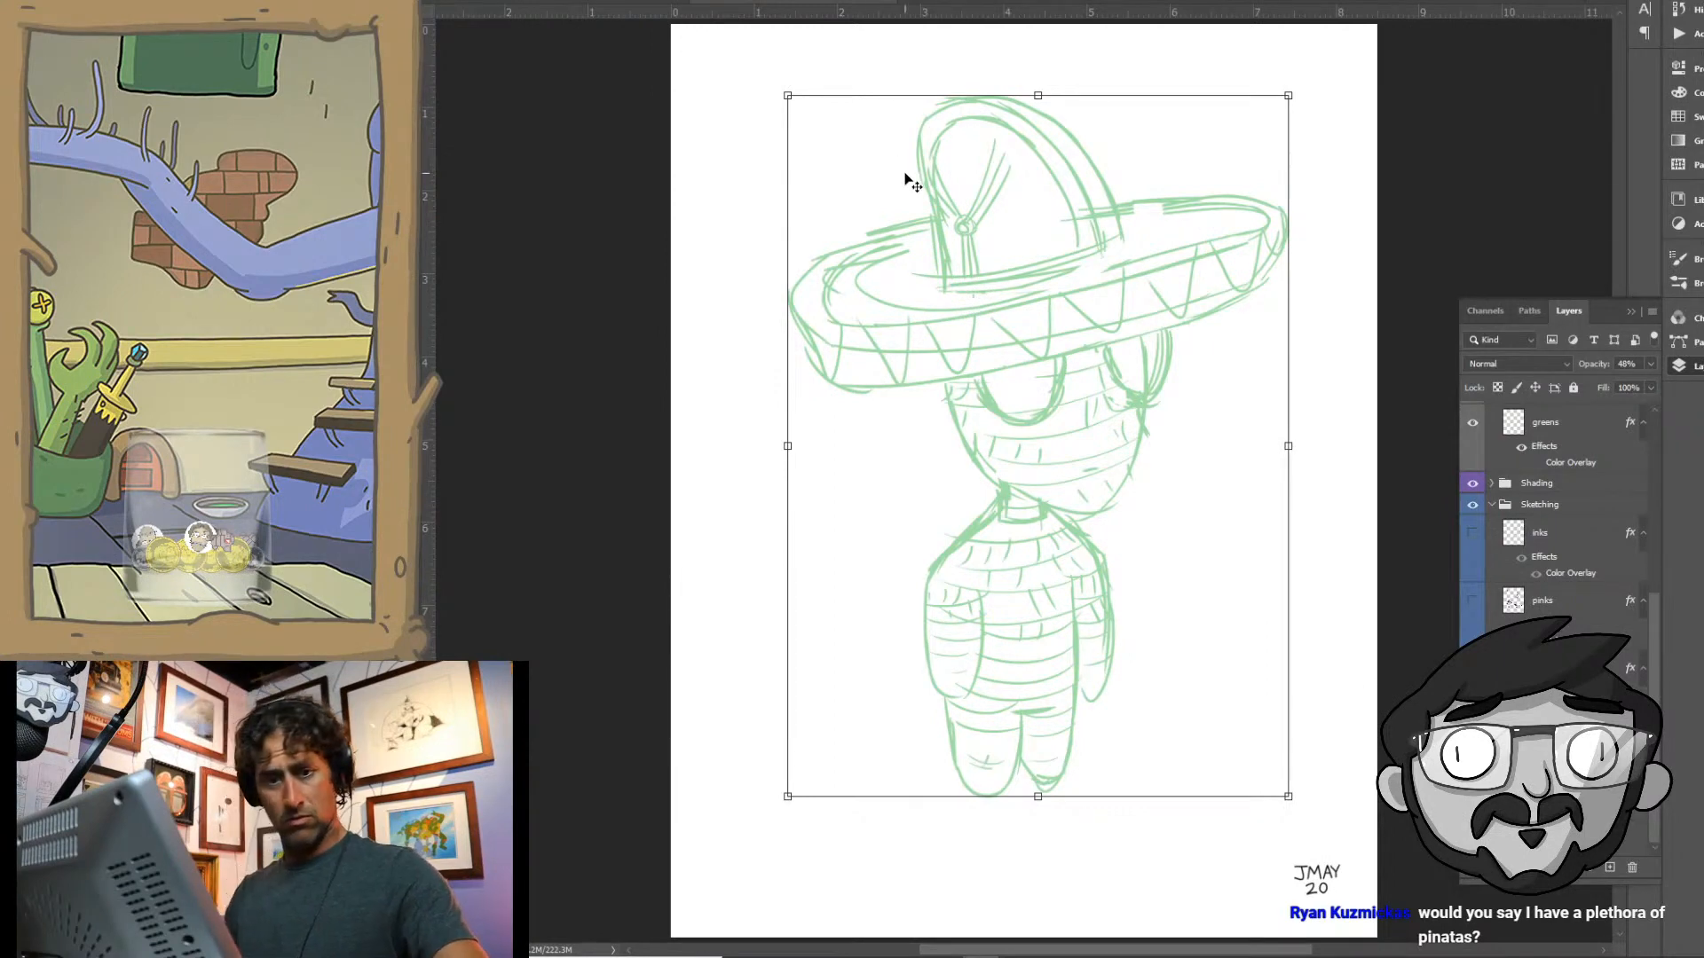
# - Select the alien's body below the neck and nudge it slightly up toward the head
pyautogui.press('l')
pyautogui.moveTo(1001, 504)
pyautogui.mouseDown()
pyautogui.moveTo(954, 523)
pyautogui.moveTo(901, 701)
pyautogui.moveTo(966, 853)
pyautogui.moveTo(1160, 714)
pyautogui.moveTo(1127, 561)
pyautogui.moveTo(1066, 515)
pyautogui.moveTo(1042, 531)
pyautogui.moveTo(952, 509)
pyautogui.mouseUp()
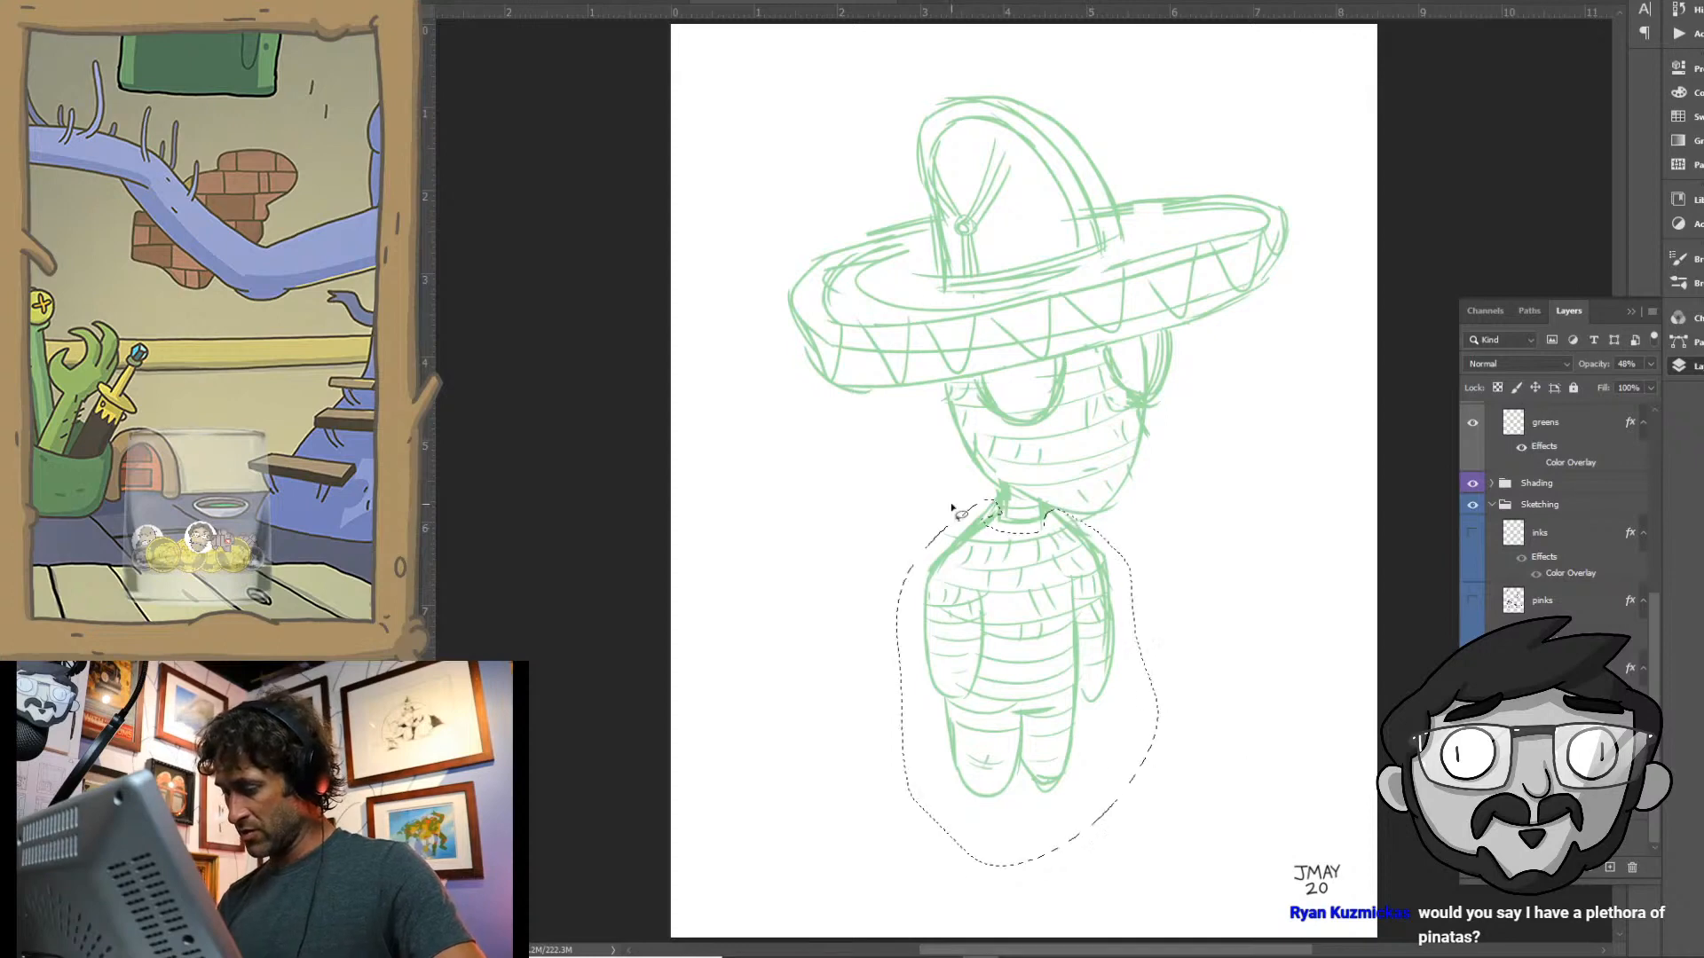
pyautogui.press('v')
pyautogui.moveTo(1107, 638)
pyautogui.mouseDown()
pyautogui.moveTo(1120, 641)
pyautogui.moveTo(1097, 635)
pyautogui.mouseUp()
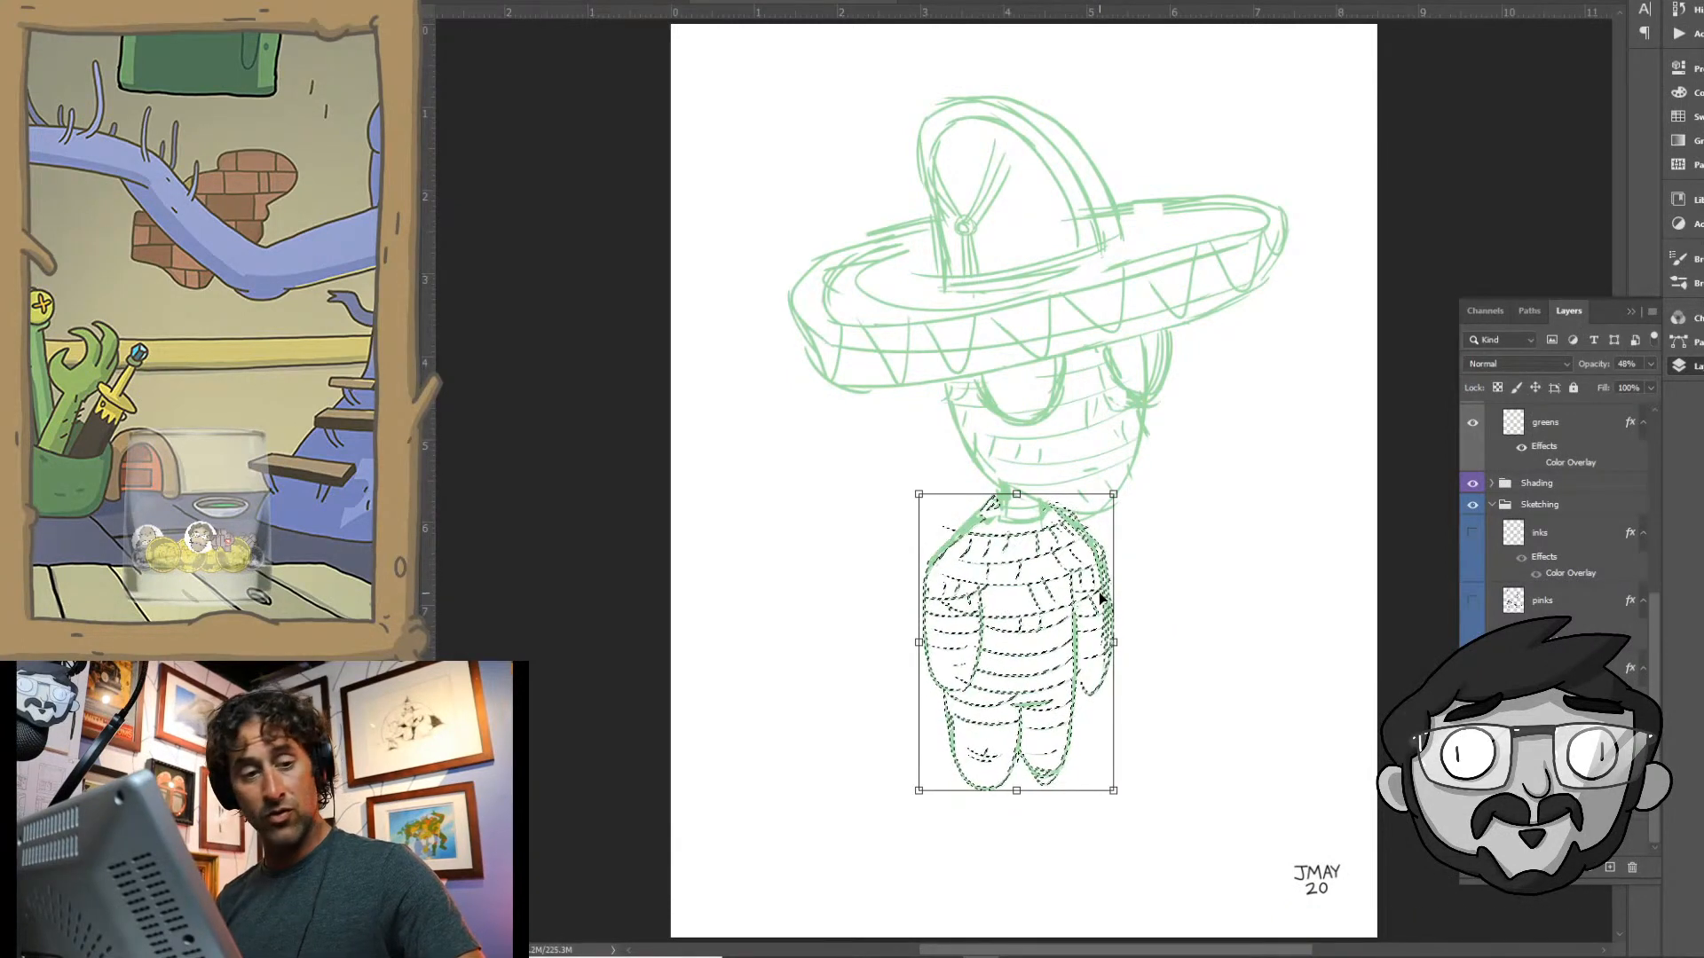
pyautogui.hotkey('ctrl', 'd')
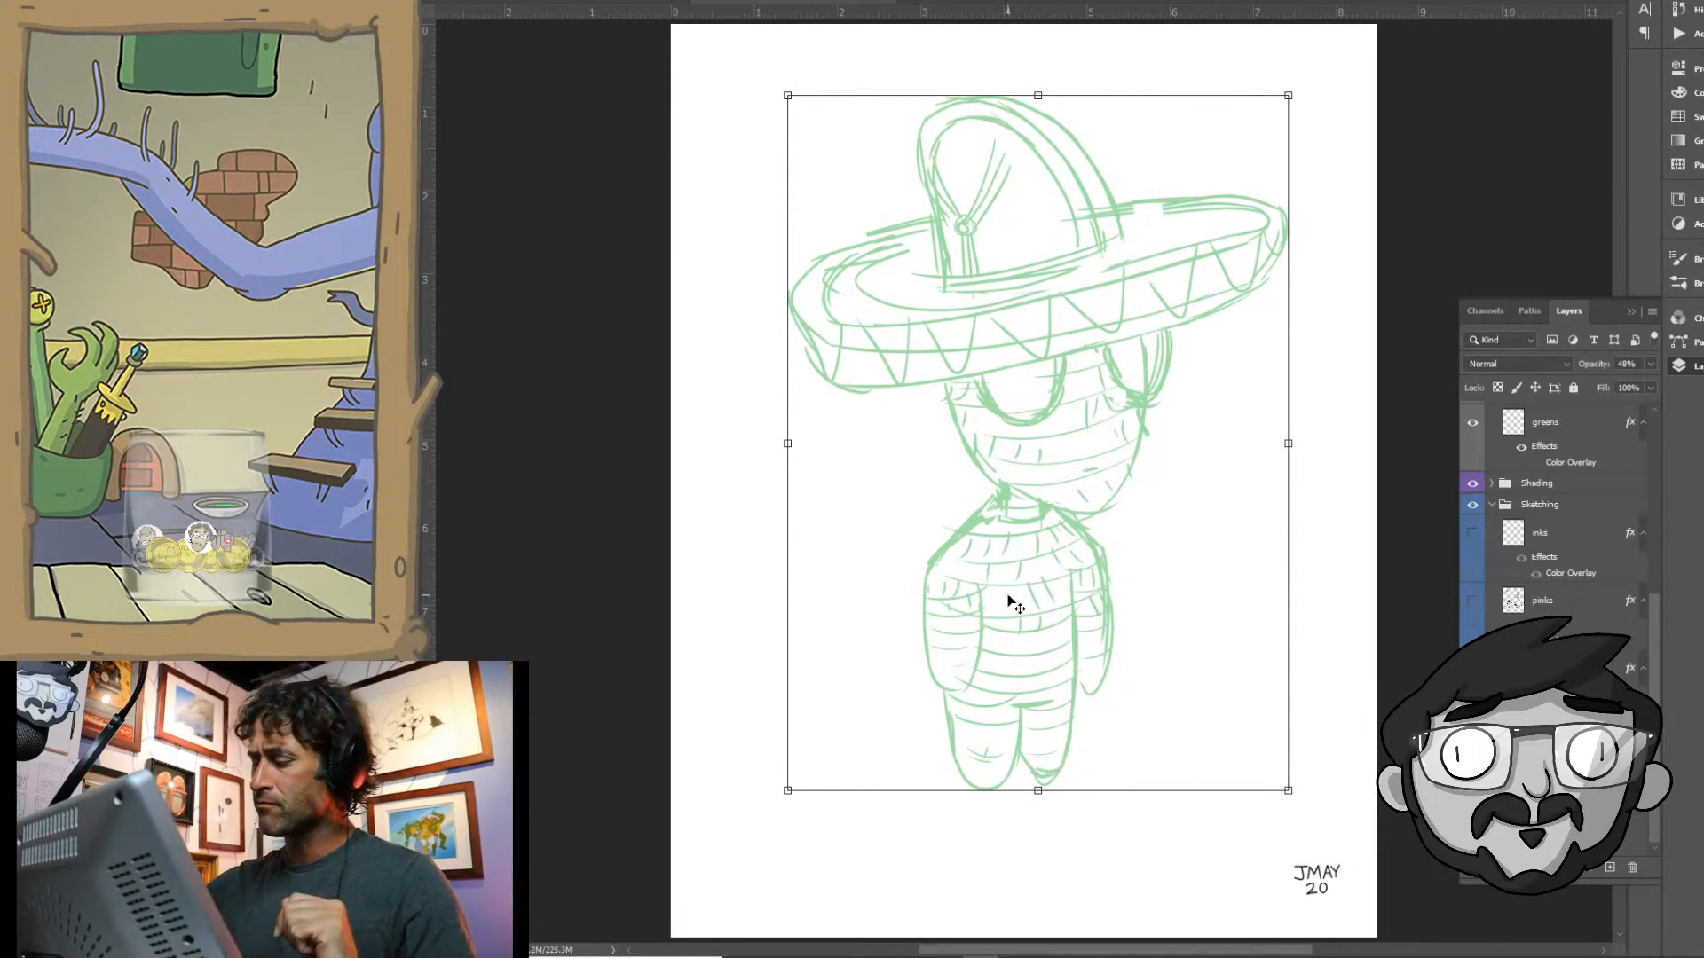
# - Flip the sketch horizontally again, enlarge it, and reposition it to fill more of the page
pyautogui.click(451, 1)
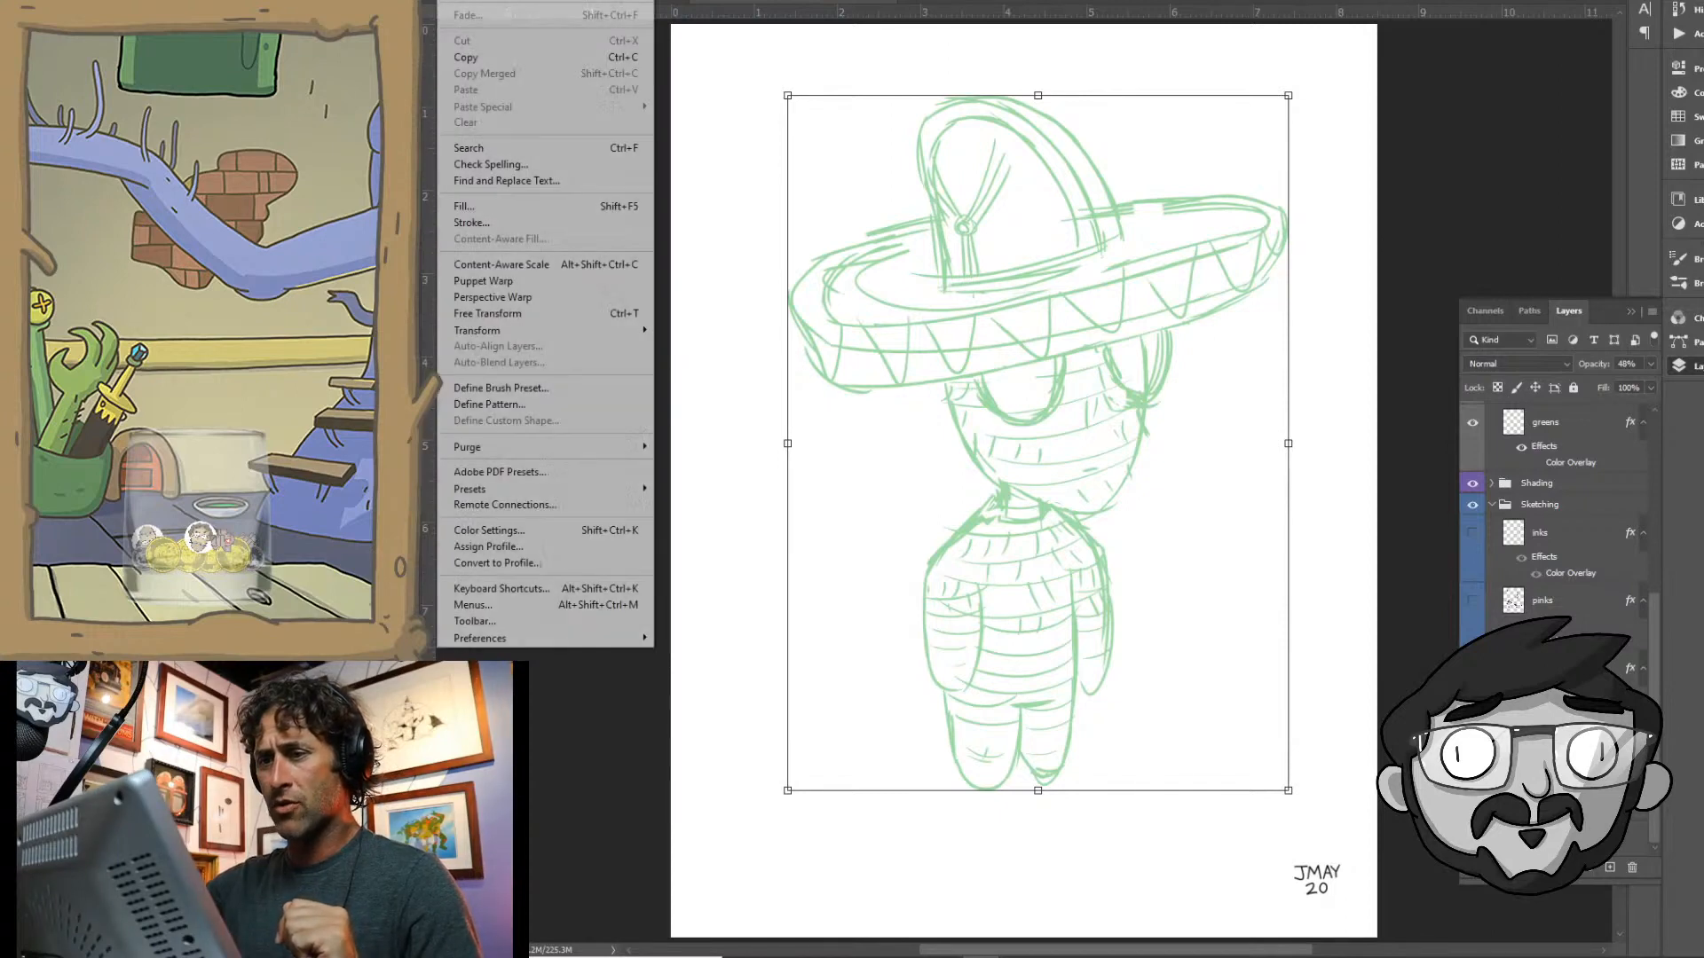
pyautogui.moveTo(603, 334)
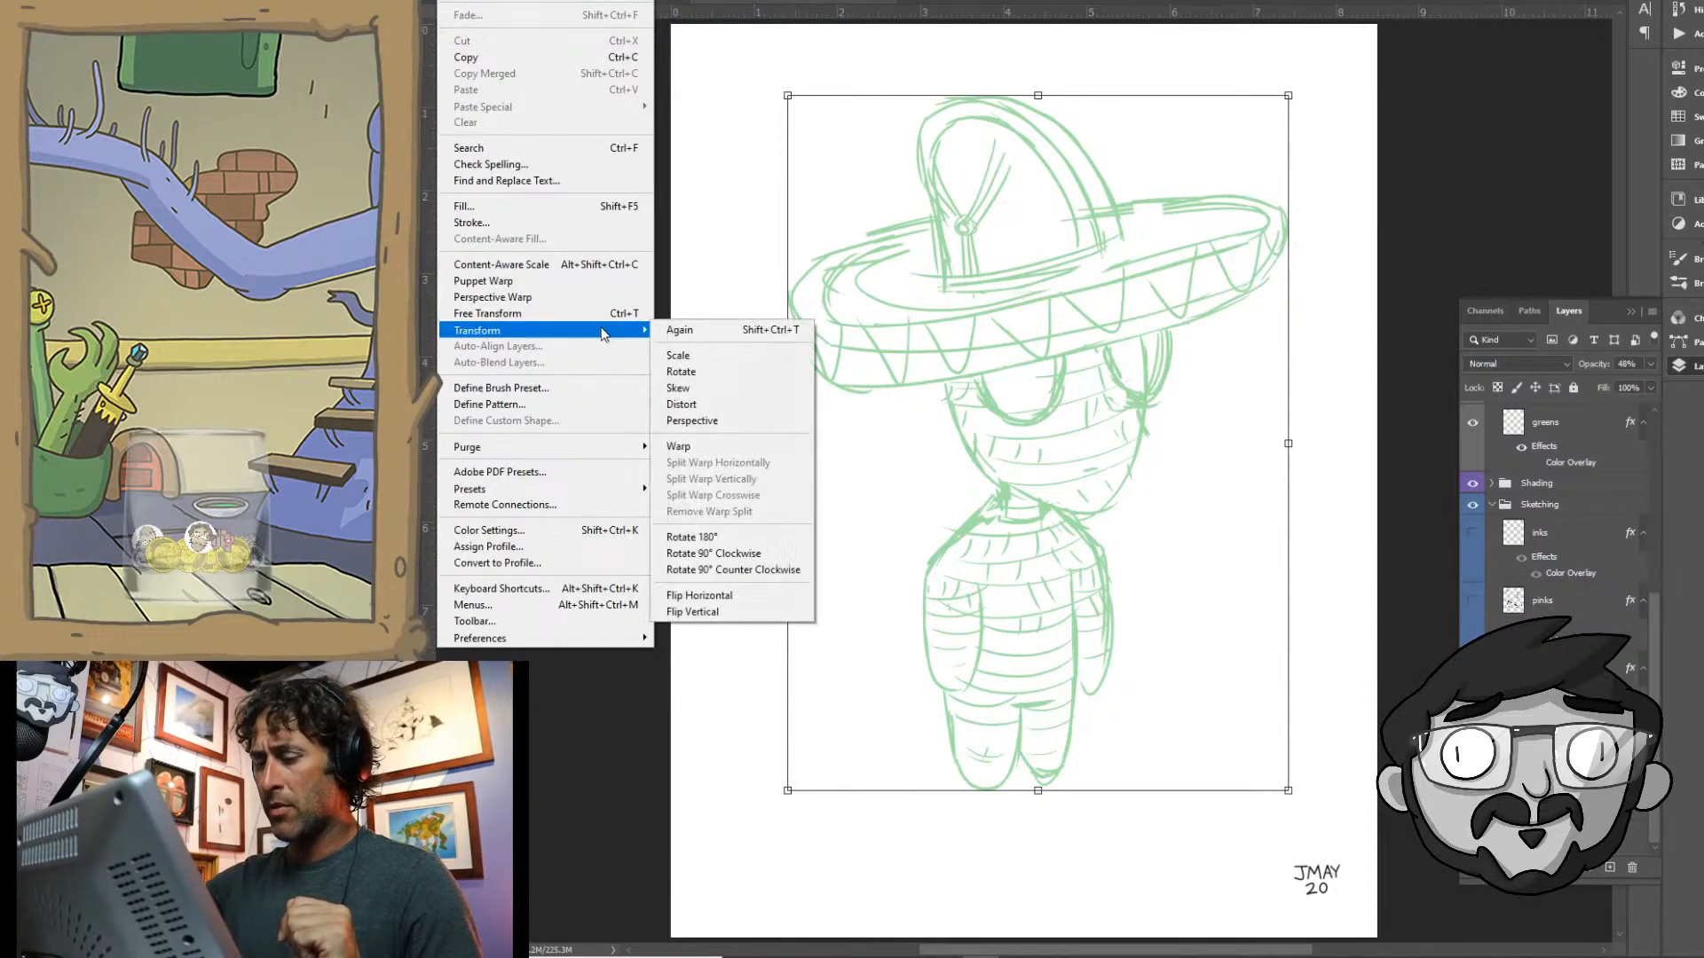
pyautogui.click(730, 596)
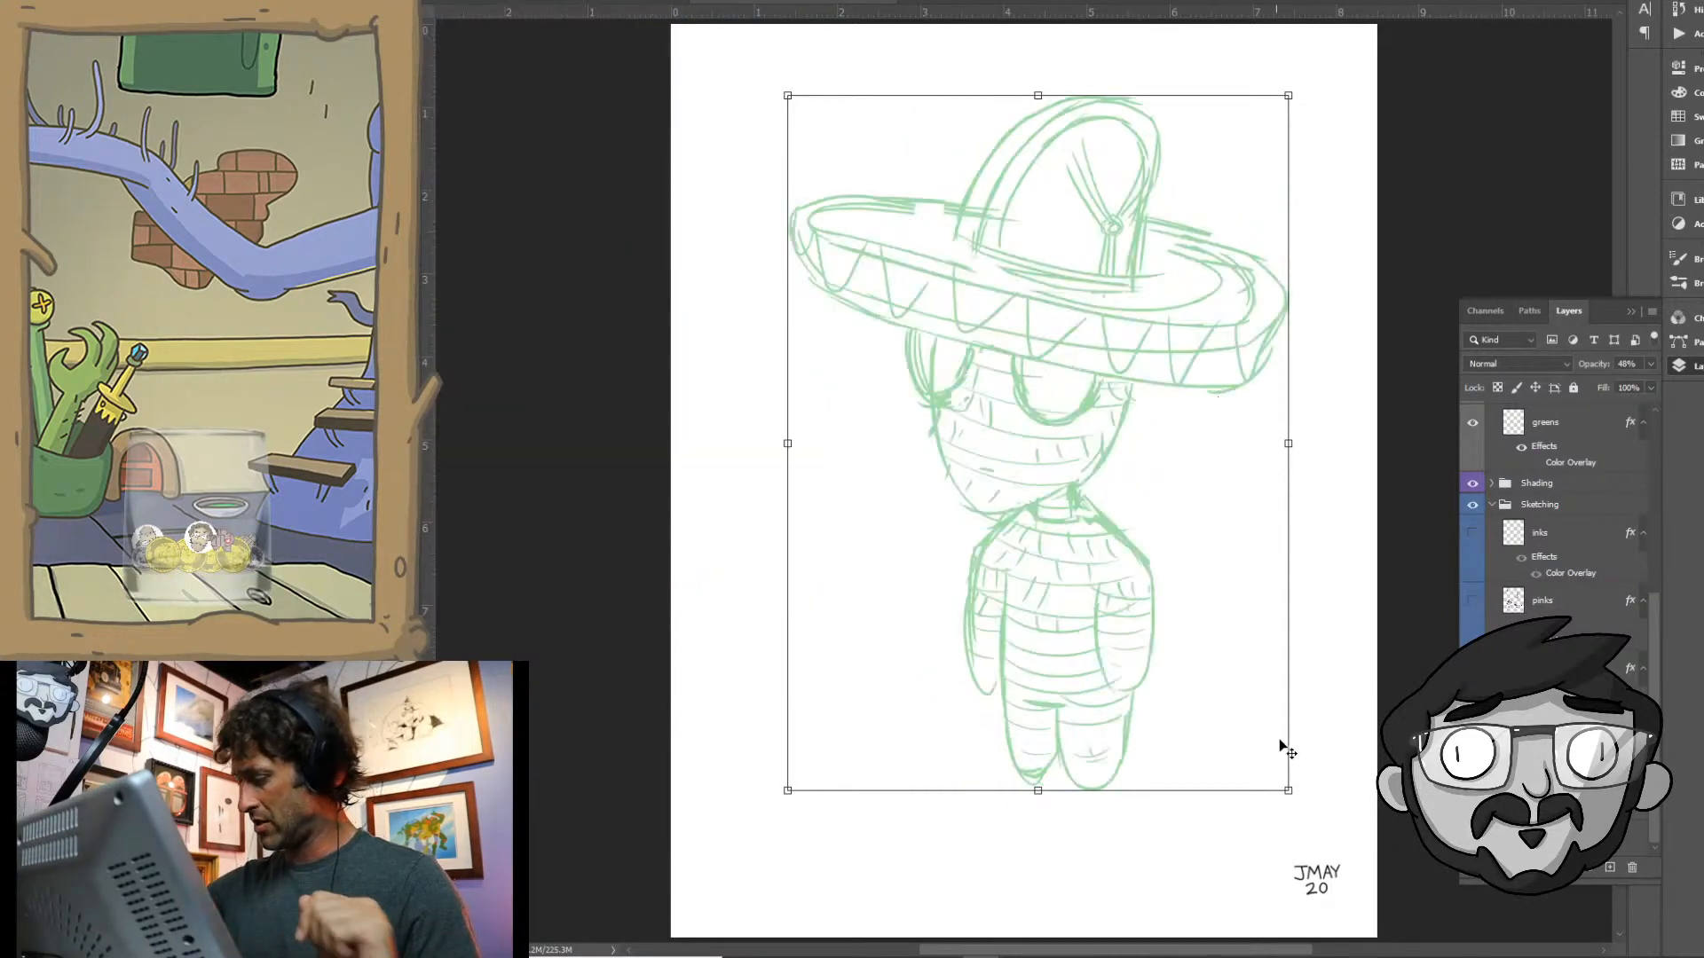
pyautogui.moveTo(787, 796)
pyautogui.mouseDown()
pyautogui.moveTo(753, 867)
pyautogui.moveTo(723, 874)
pyautogui.mouseUp()
pyautogui.moveTo(989, 557); pyautogui.dragTo(1005, 552)
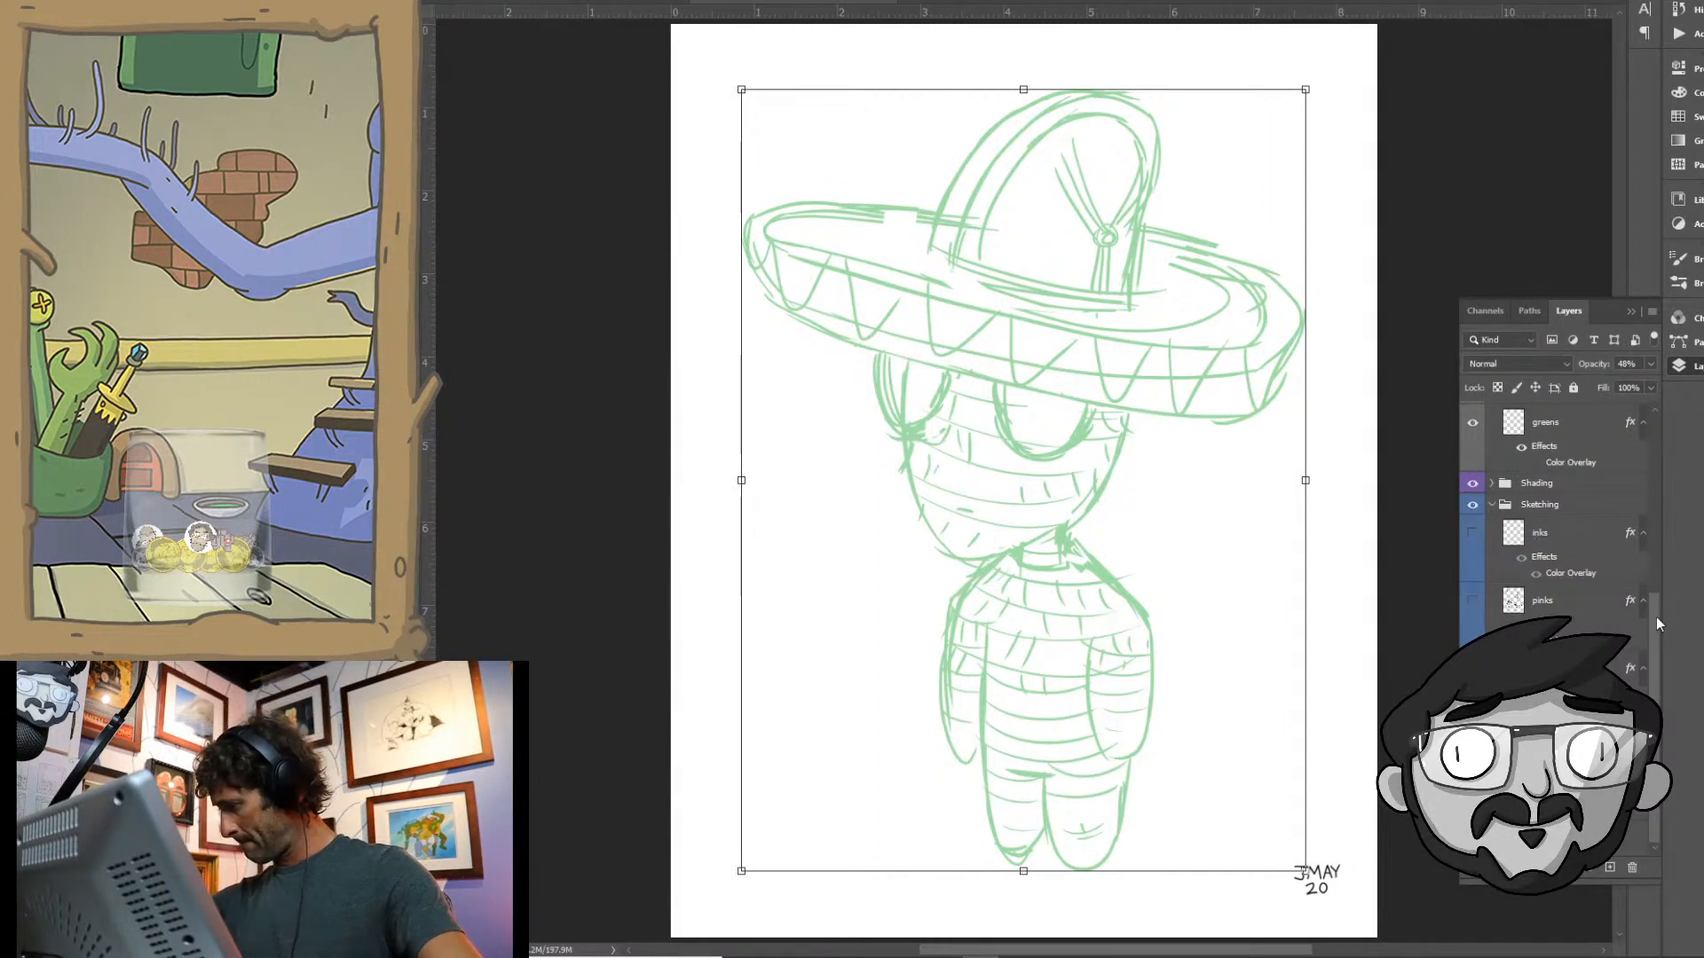
# - Lower the Sketching group's opacity to 52% and select the inks layer in the Inking group
pyautogui.scroll(-3, 1656, 616)
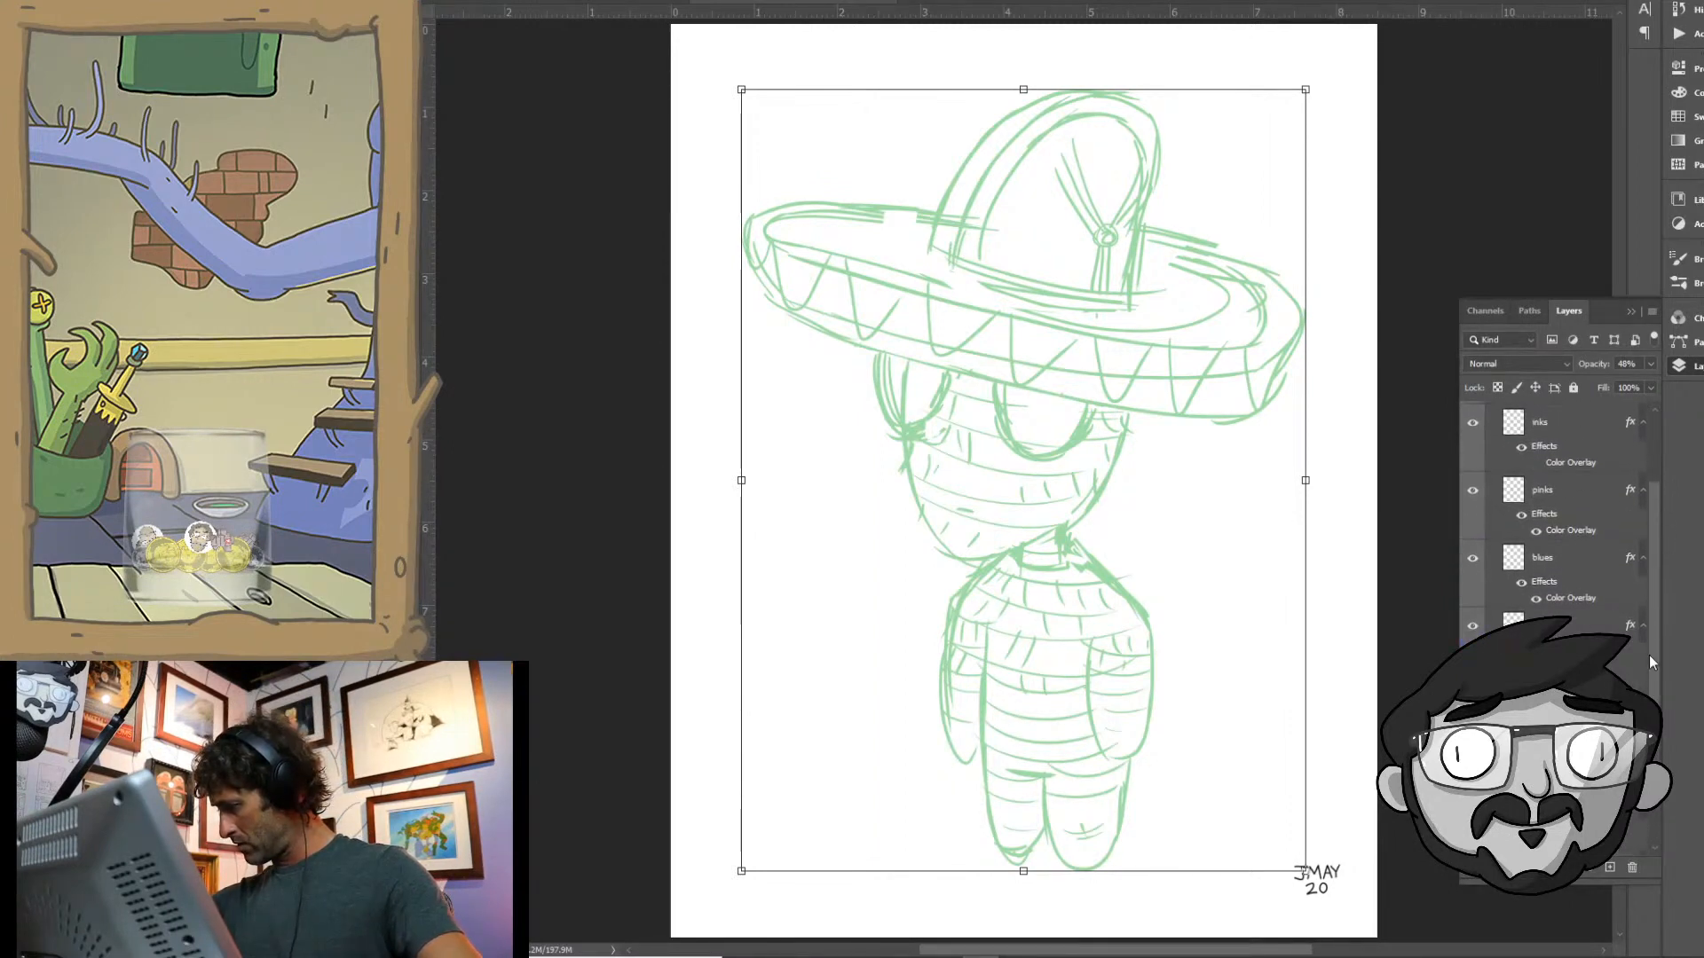
pyautogui.click(1583, 710)
pyautogui.click(1648, 367)
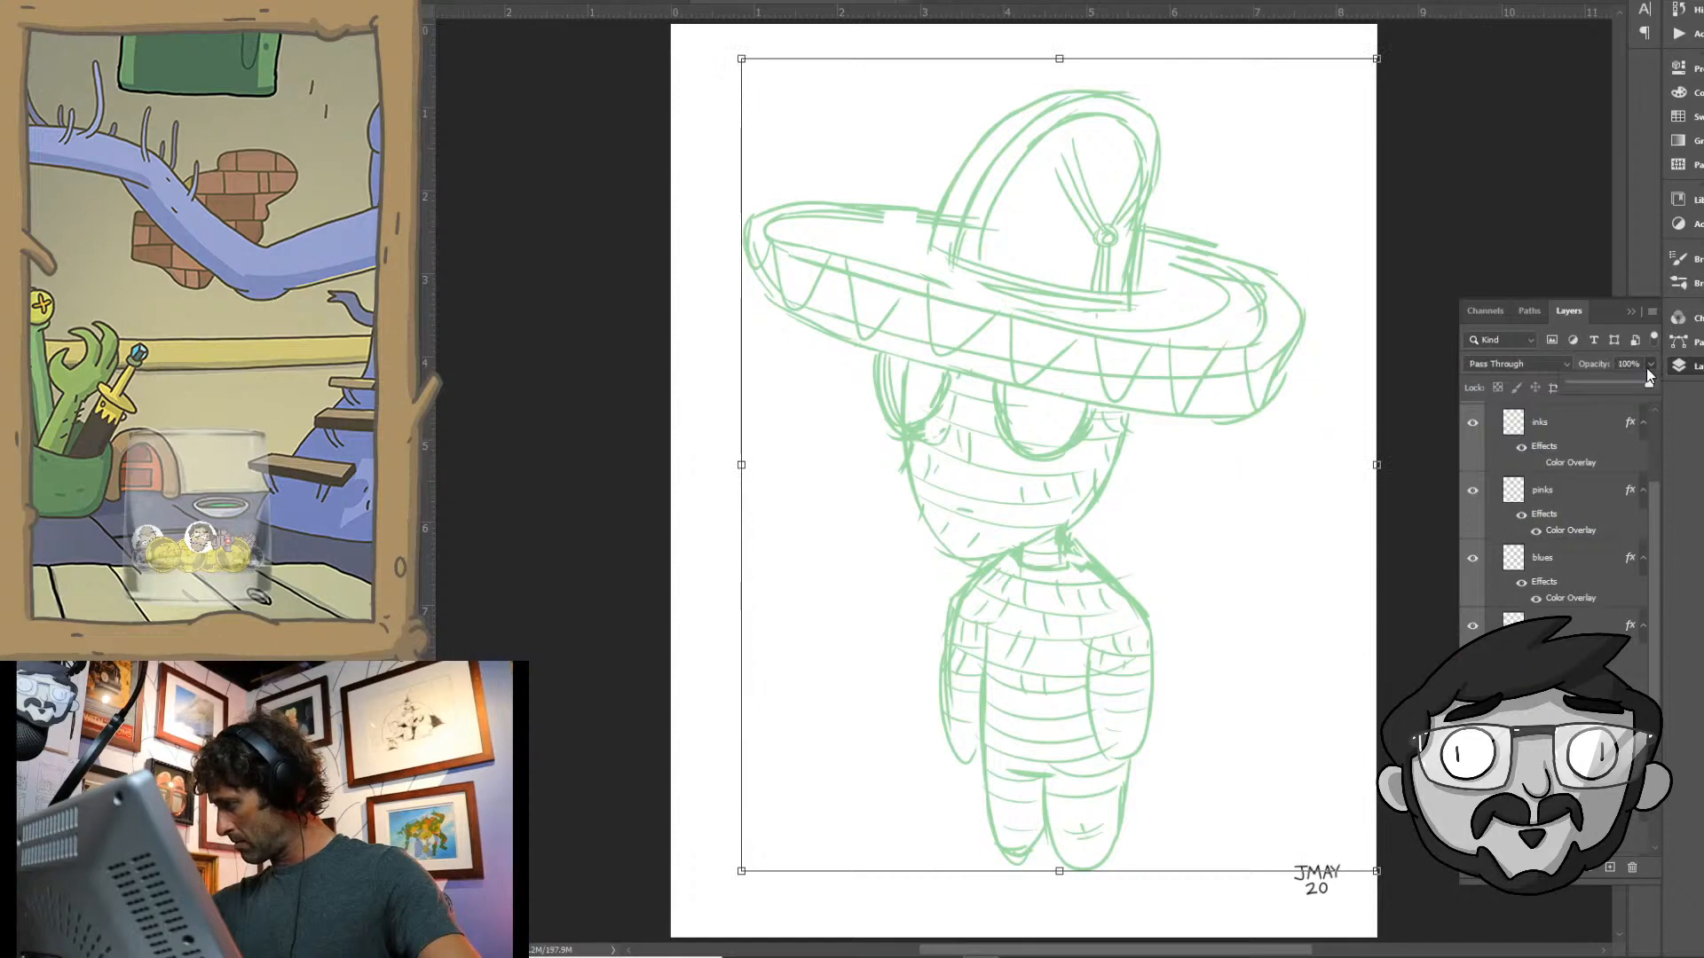
pyautogui.moveTo(1648, 375)
pyautogui.mouseDown()
pyautogui.moveTo(1645, 391)
pyautogui.moveTo(1612, 385)
pyautogui.mouseUp()
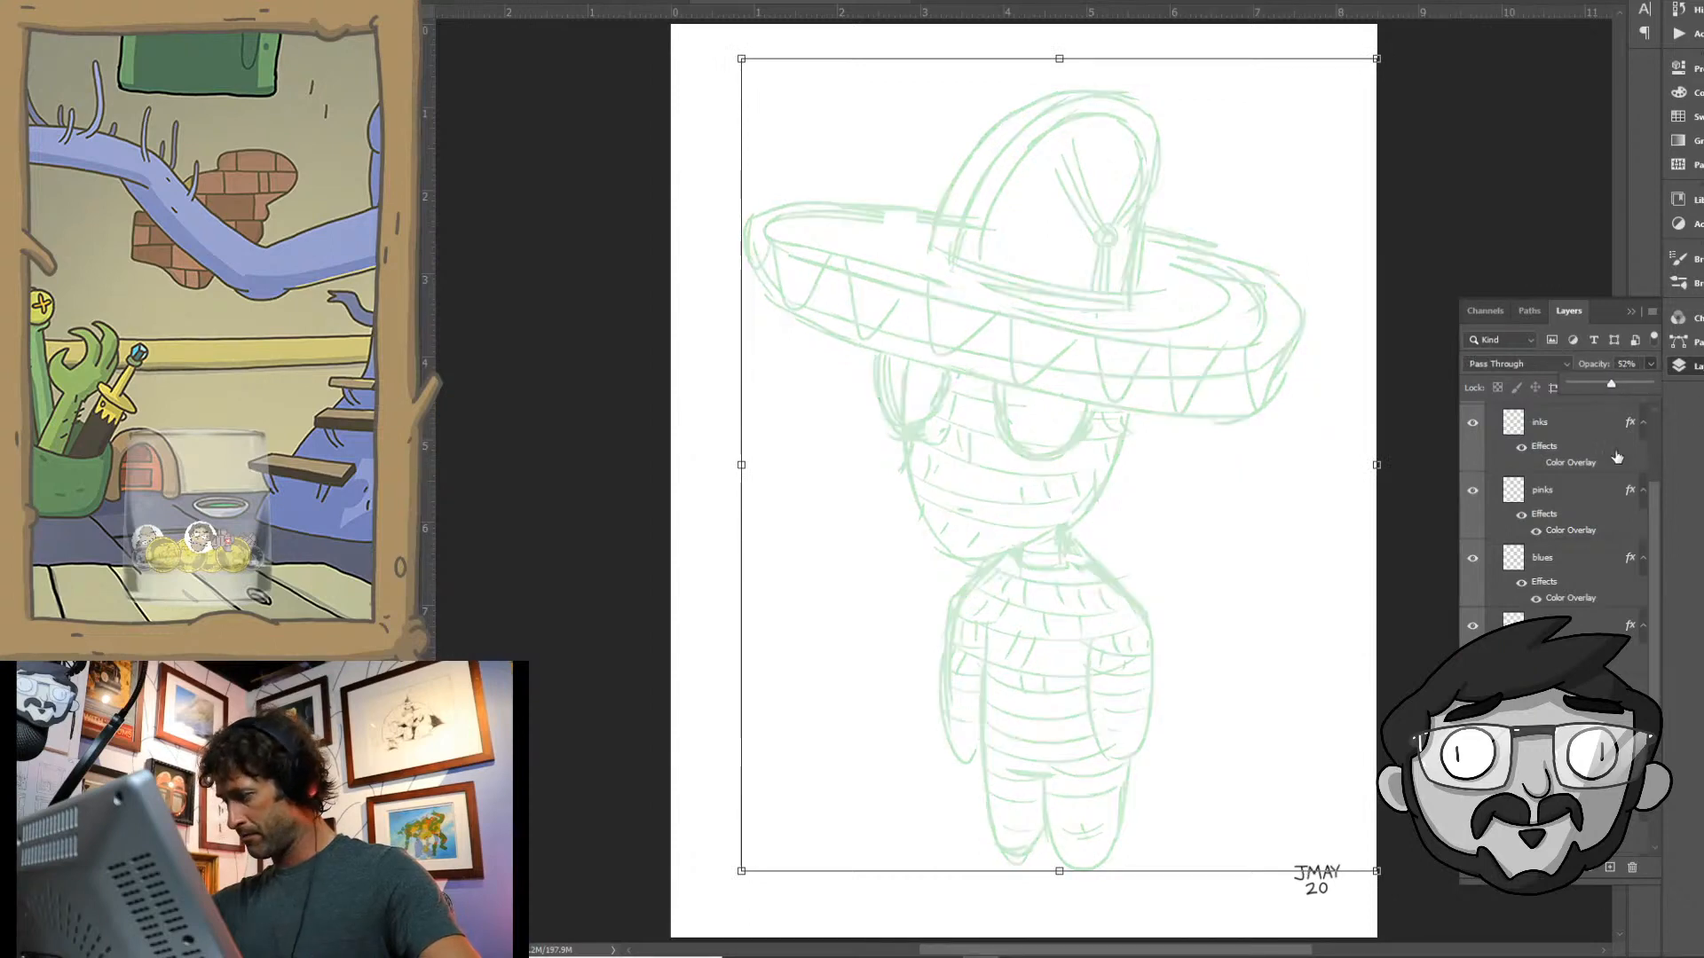
pyautogui.moveTo(1653, 508); pyautogui.dragTo(1654, 465)
pyautogui.click(1514, 498)
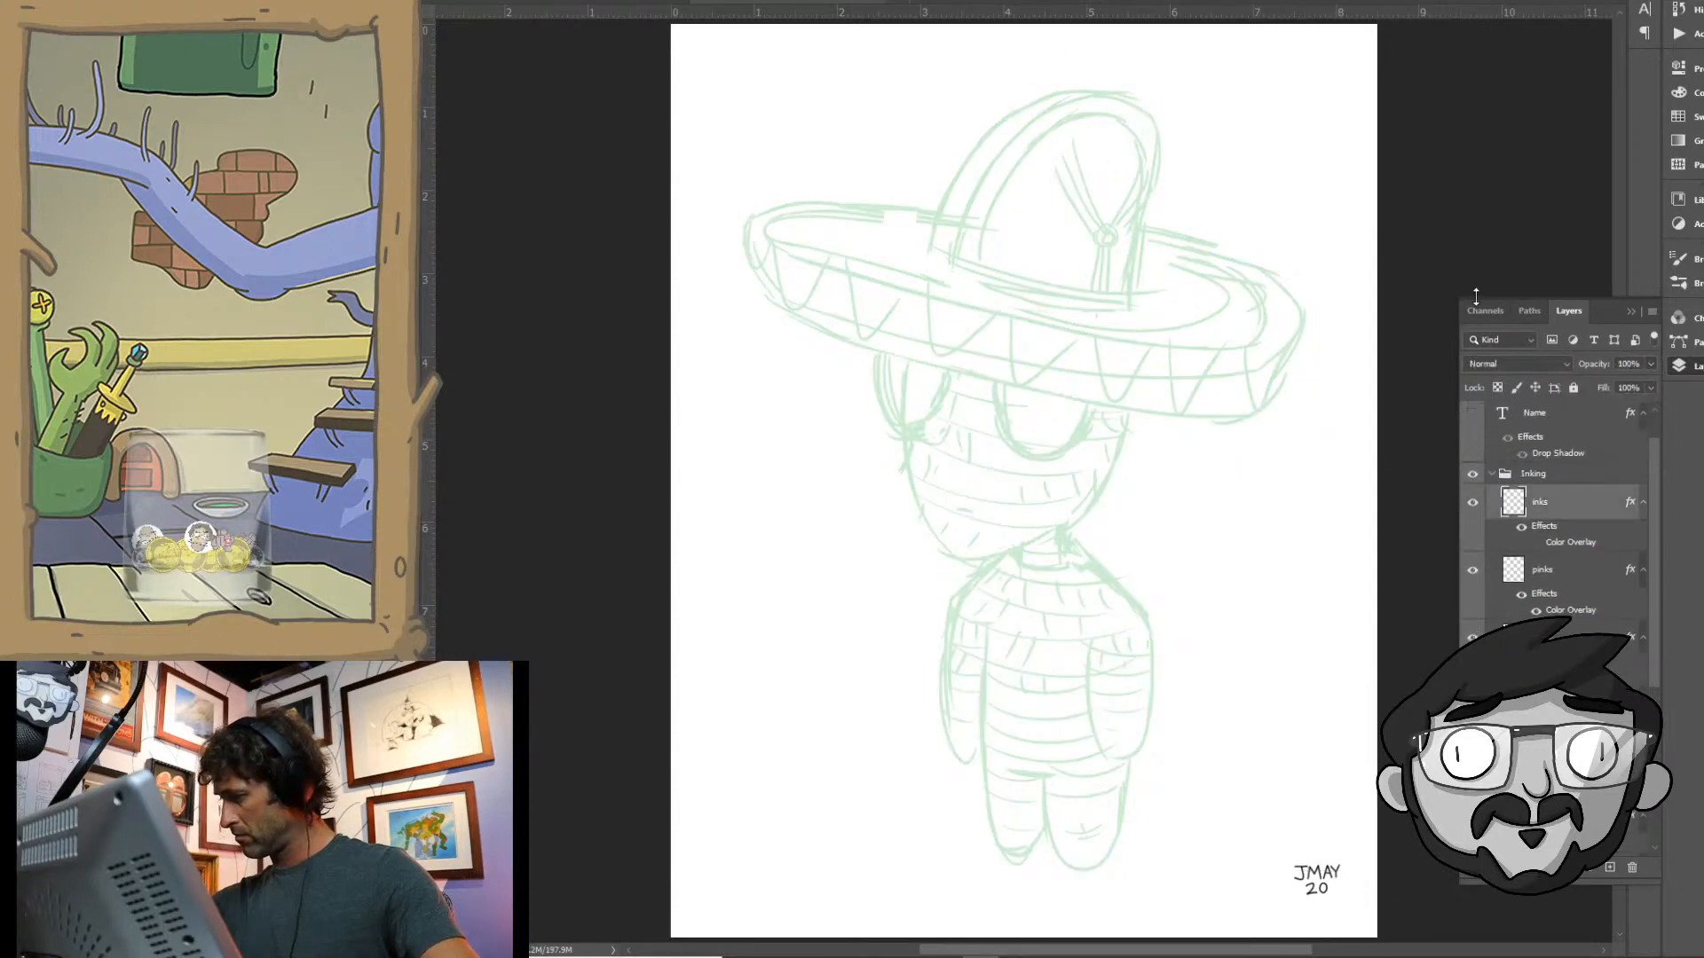
# - Ink the inner edge of the sombrero's brim in black, leaving it open behind the crown
pyautogui.moveTo(1081, 282); pyautogui.dragTo(1084, 325)
pyautogui.moveTo(1041, 428); pyautogui.dragTo(1047, 487)
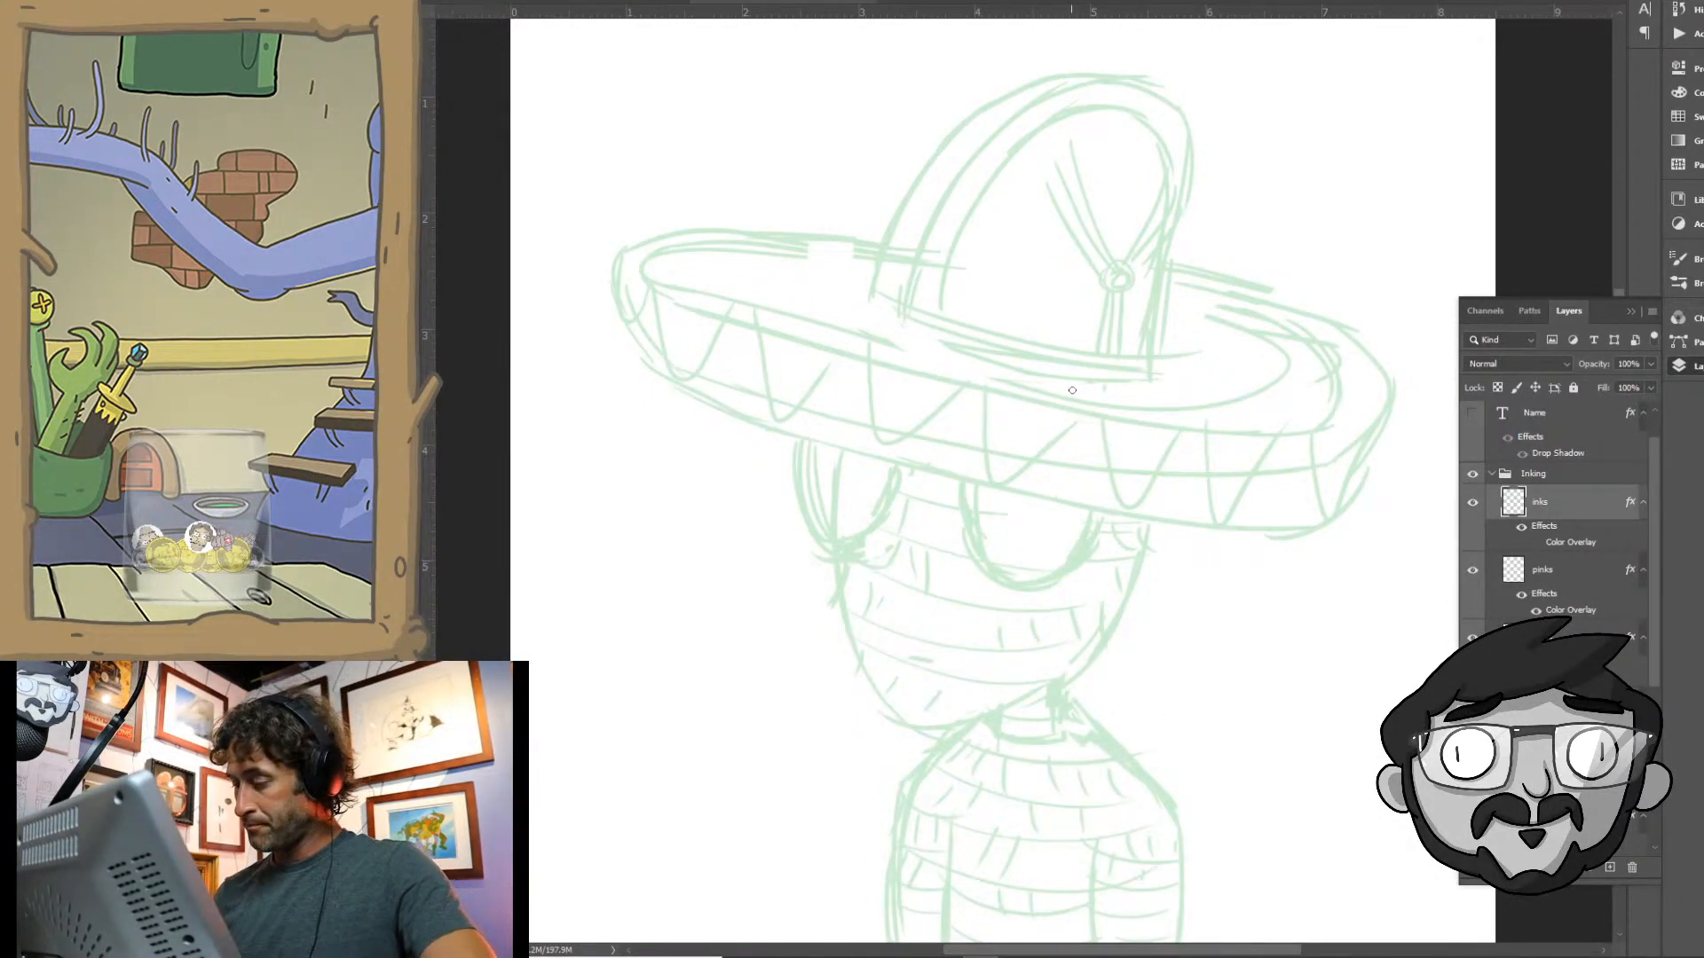
pyautogui.scroll(-1, 1146, 386)
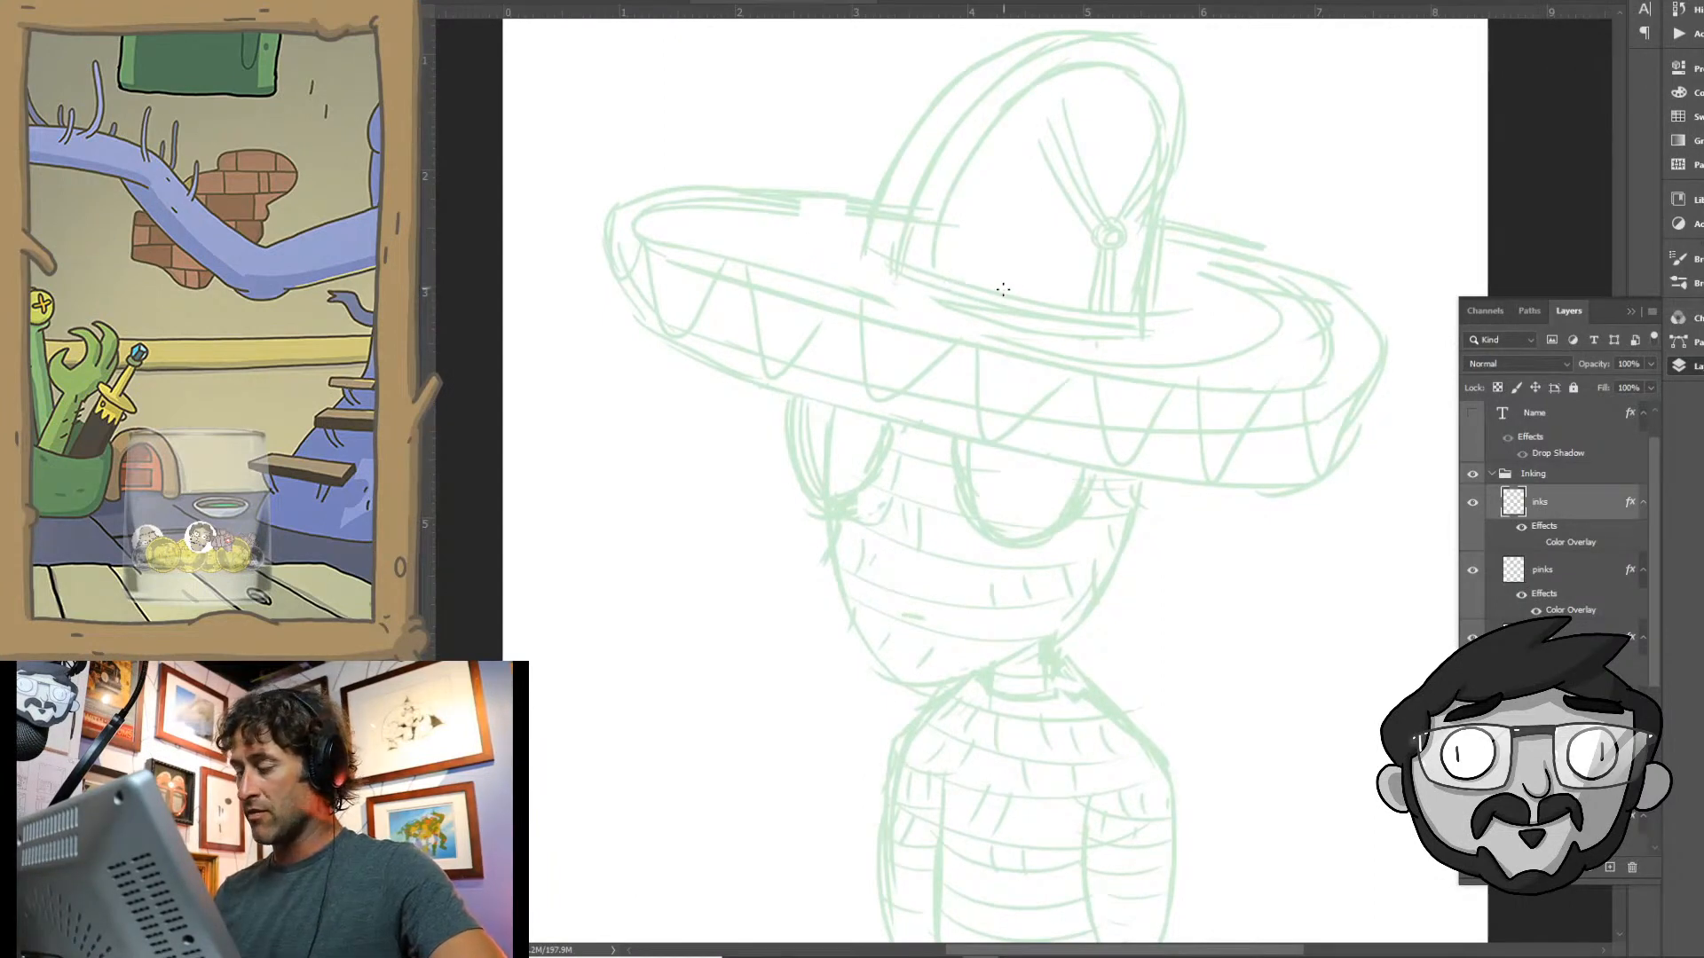
pyautogui.scroll(2, 1003, 306)
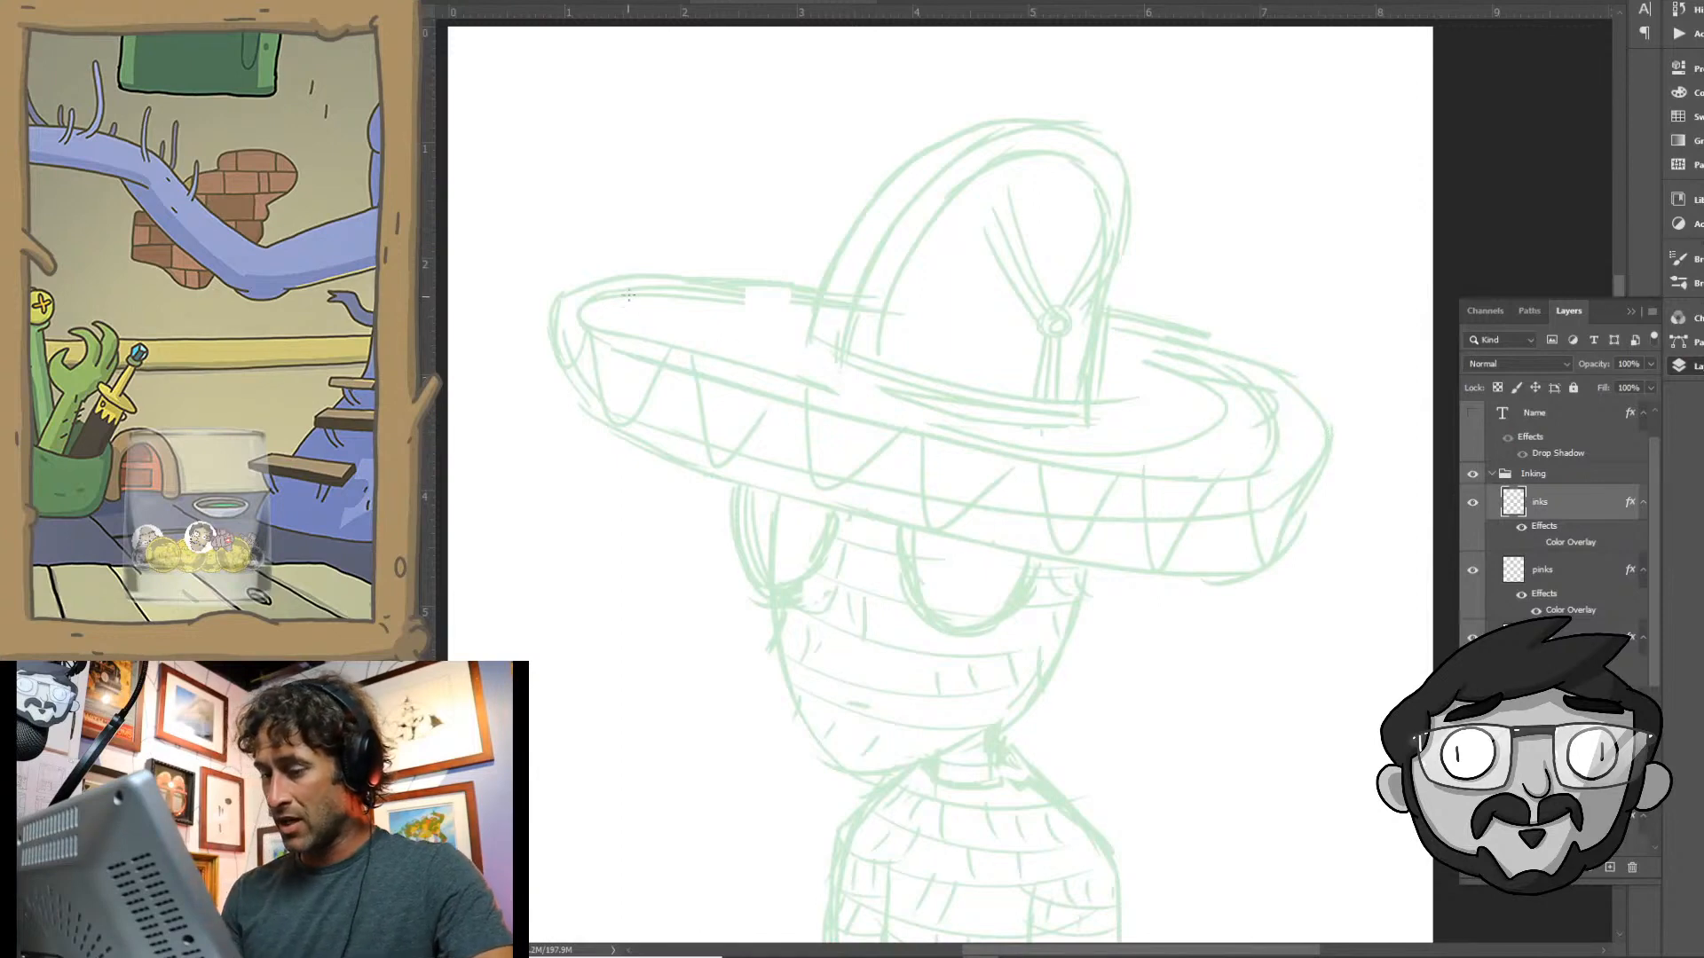
pyautogui.moveTo(626, 288)
pyautogui.mouseDown()
pyautogui.moveTo(582, 308)
pyautogui.moveTo(583, 327)
pyautogui.moveTo(1054, 442)
pyautogui.mouseUp()
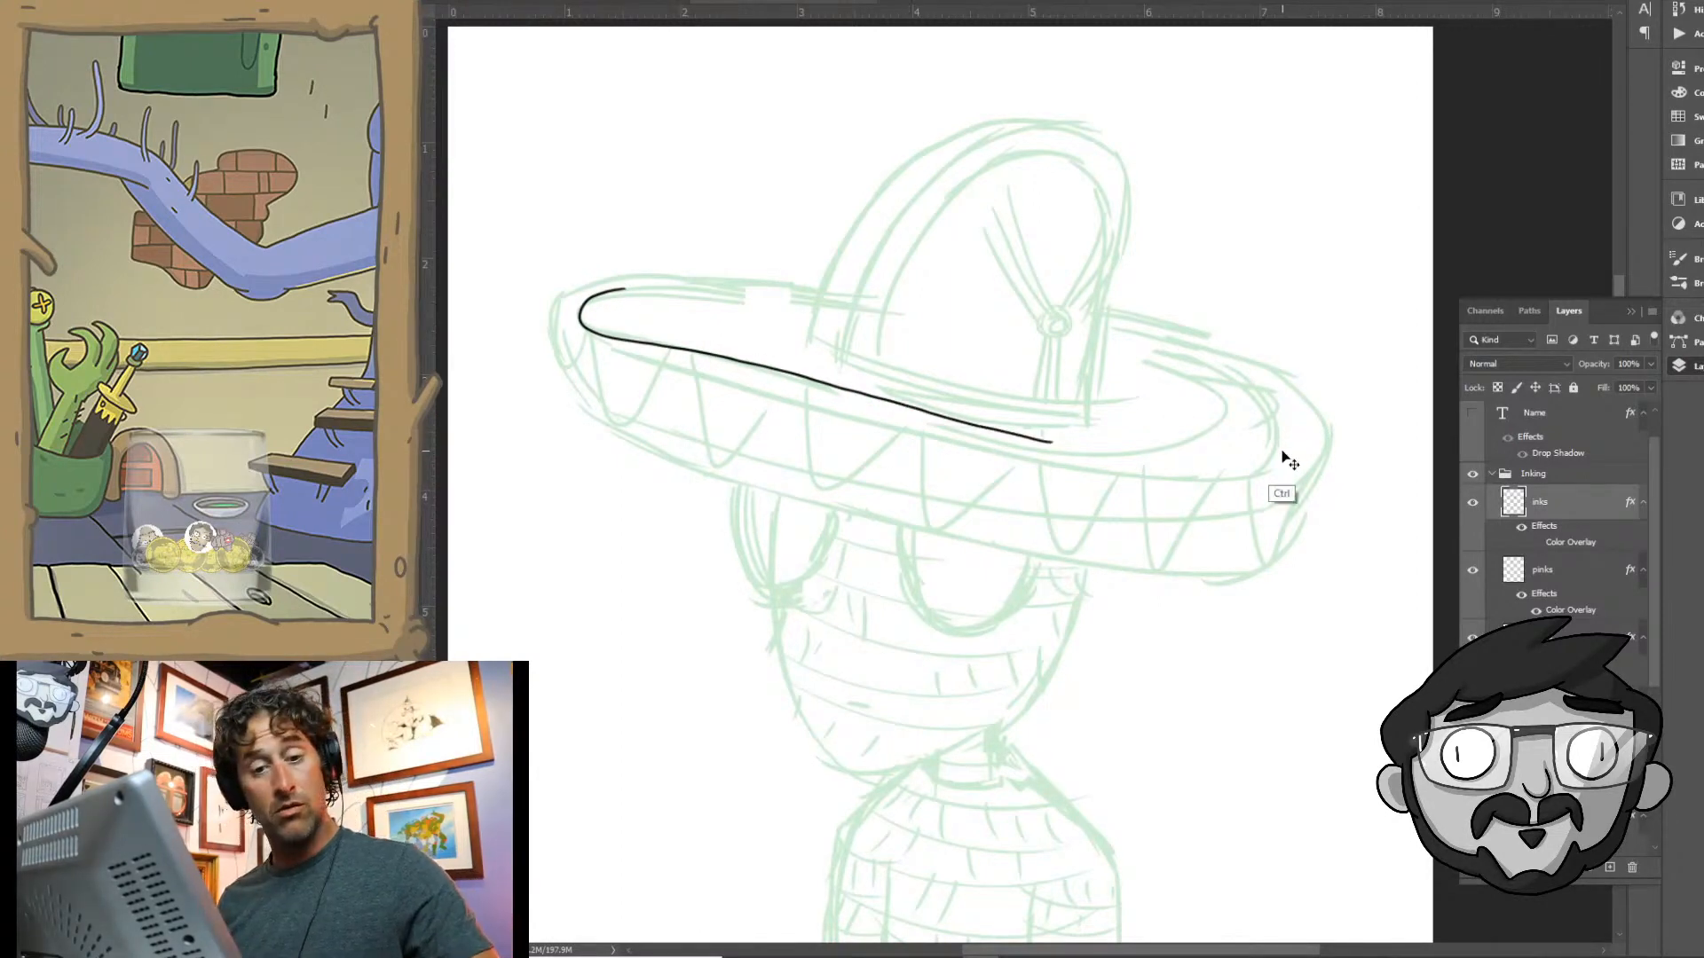
pyautogui.hotkey('ctrl', 'z')
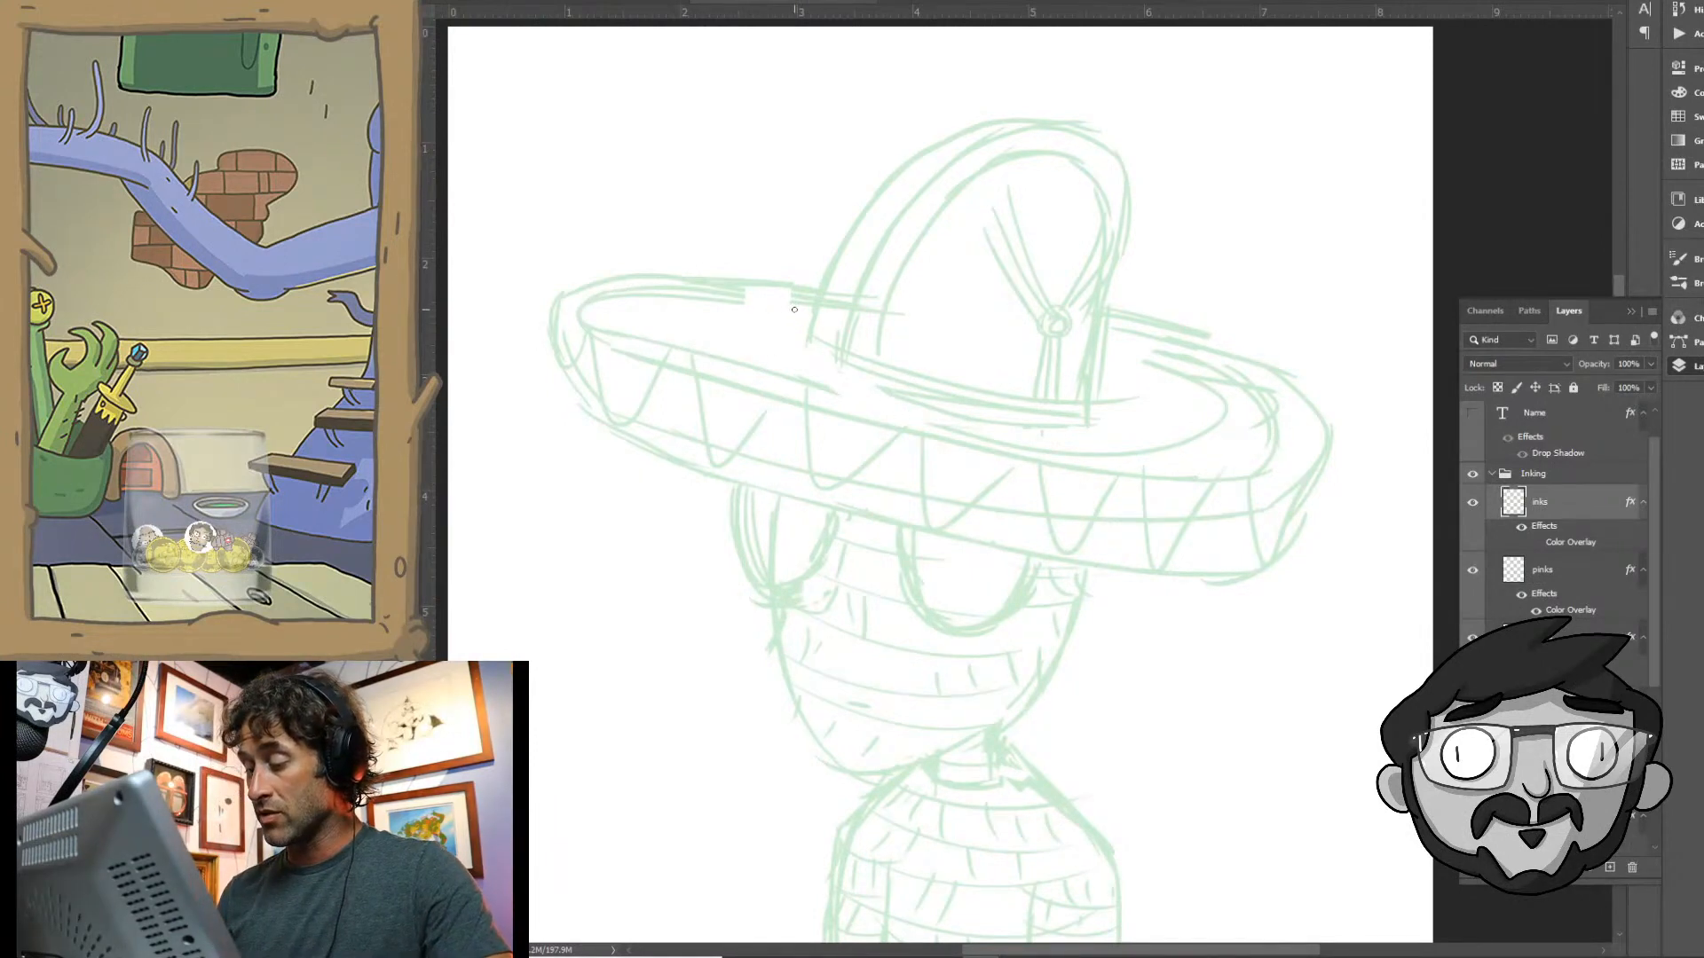
pyautogui.moveTo(794, 308)
pyautogui.mouseDown()
pyautogui.moveTo(644, 289)
pyautogui.moveTo(585, 304)
pyautogui.moveTo(583, 331)
pyautogui.moveTo(1093, 454)
pyautogui.moveTo(1224, 453)
pyautogui.moveTo(1258, 423)
pyautogui.moveTo(1208, 372)
pyautogui.moveTo(1081, 341)
pyautogui.mouseUp()
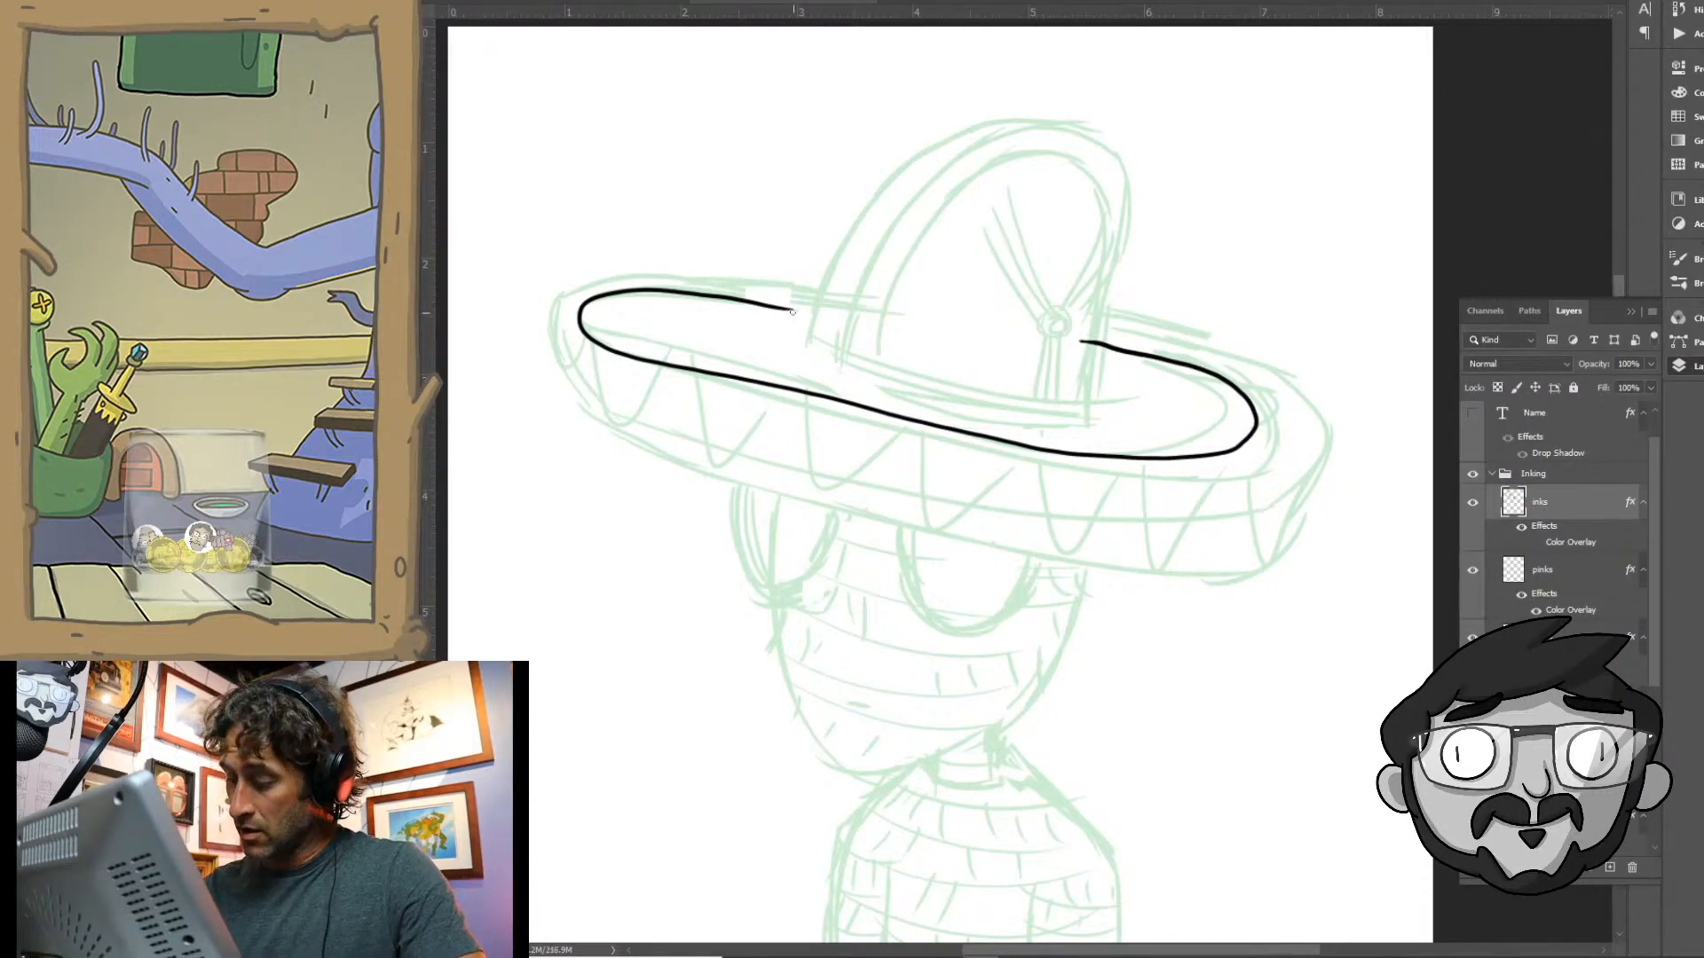
# - Ink the rounded outline of the sombrero's crown and extend both sides down to the front of the brim
pyautogui.moveTo(783, 308)
pyautogui.mouseDown()
pyautogui.moveTo(807, 315)
pyautogui.moveTo(888, 178)
pyautogui.moveTo(959, 130)
pyautogui.moveTo(1047, 121)
pyautogui.moveTo(1111, 149)
pyautogui.moveTo(1125, 209)
pyautogui.moveTo(1085, 410)
pyautogui.mouseUp()
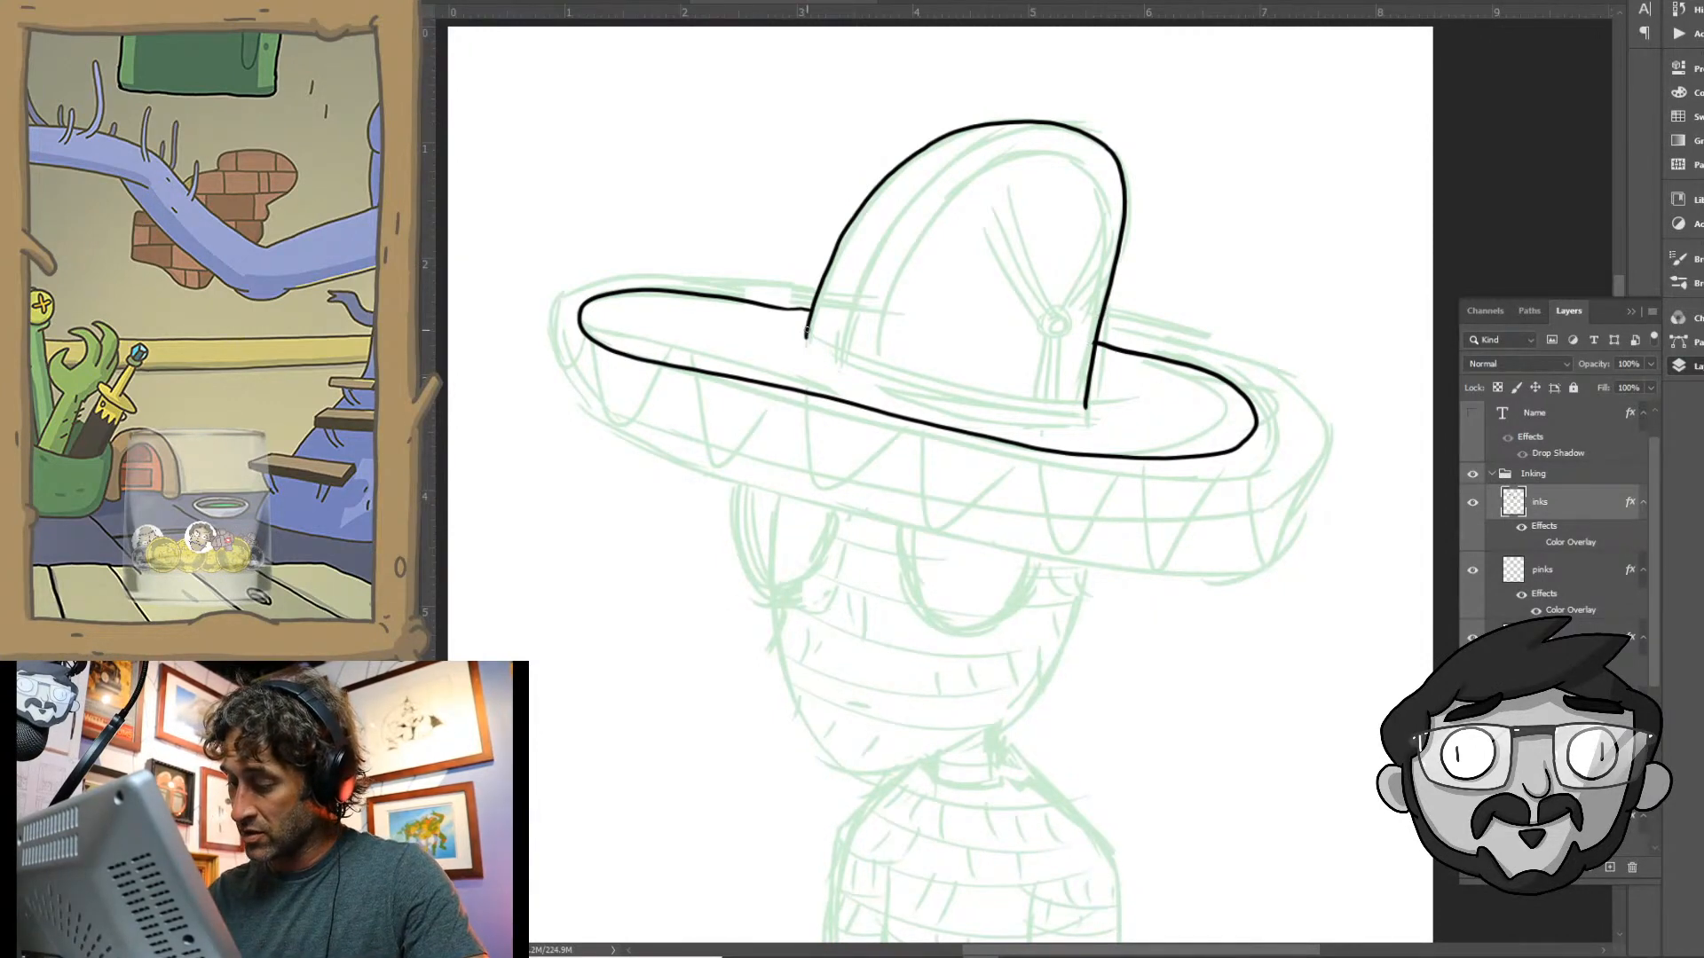
pyautogui.moveTo(806, 332); pyautogui.dragTo(804, 356)
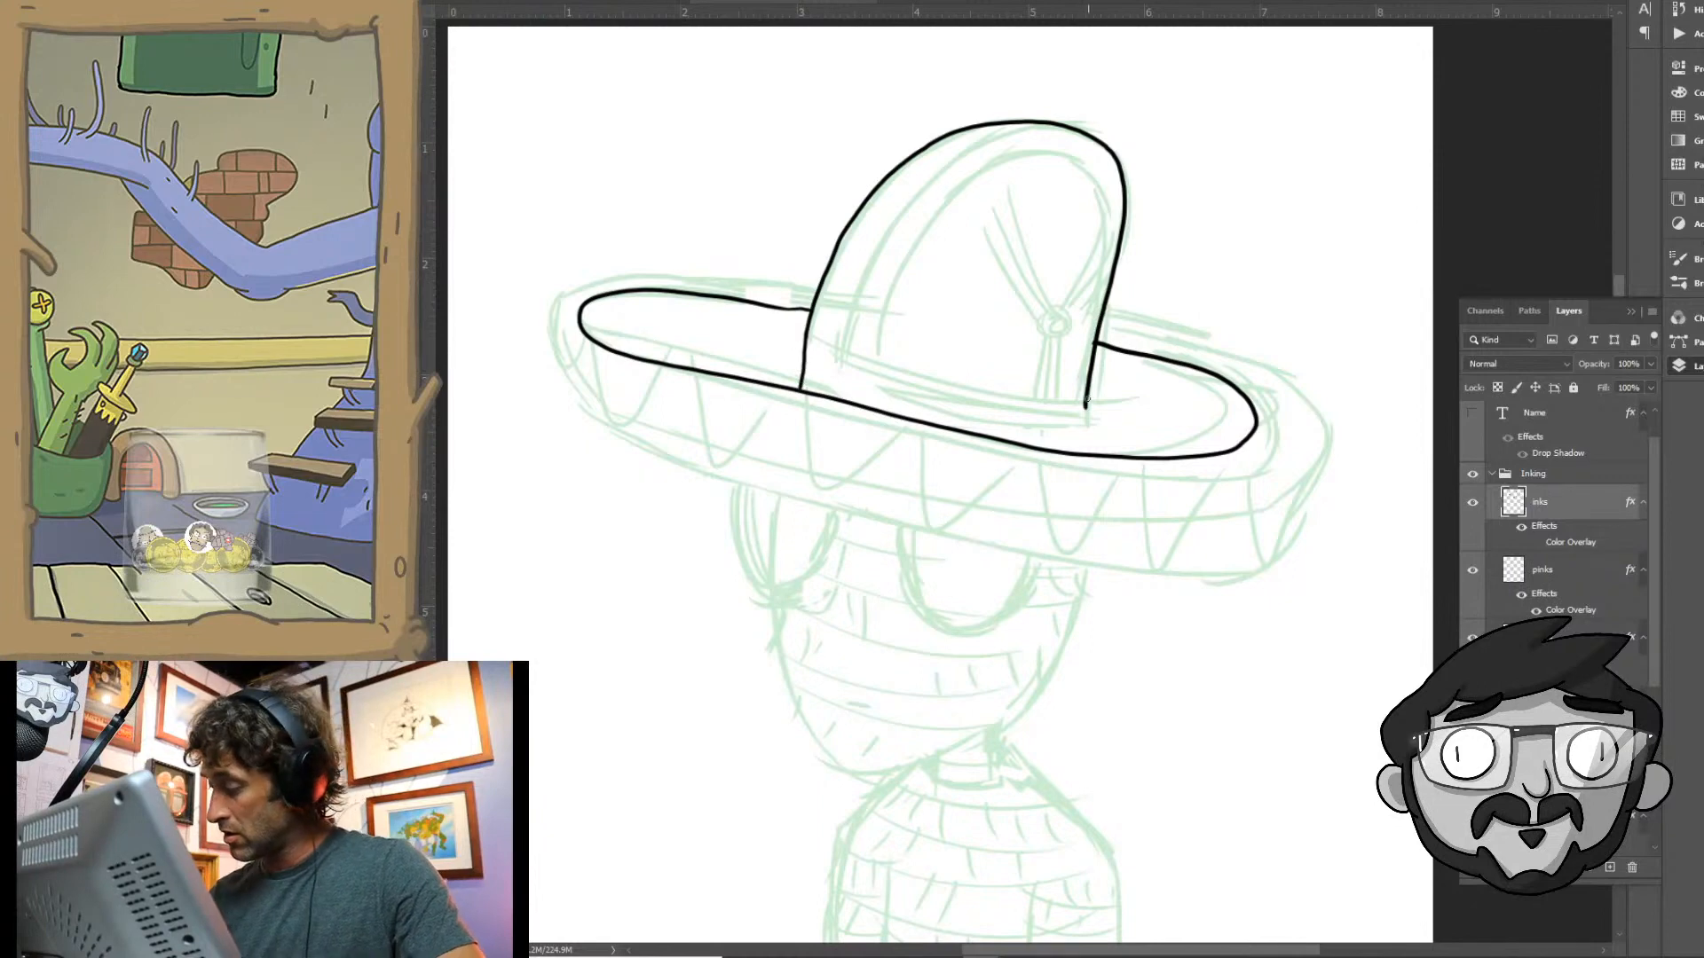
pyautogui.moveTo(1086, 404); pyautogui.dragTo(1086, 431)
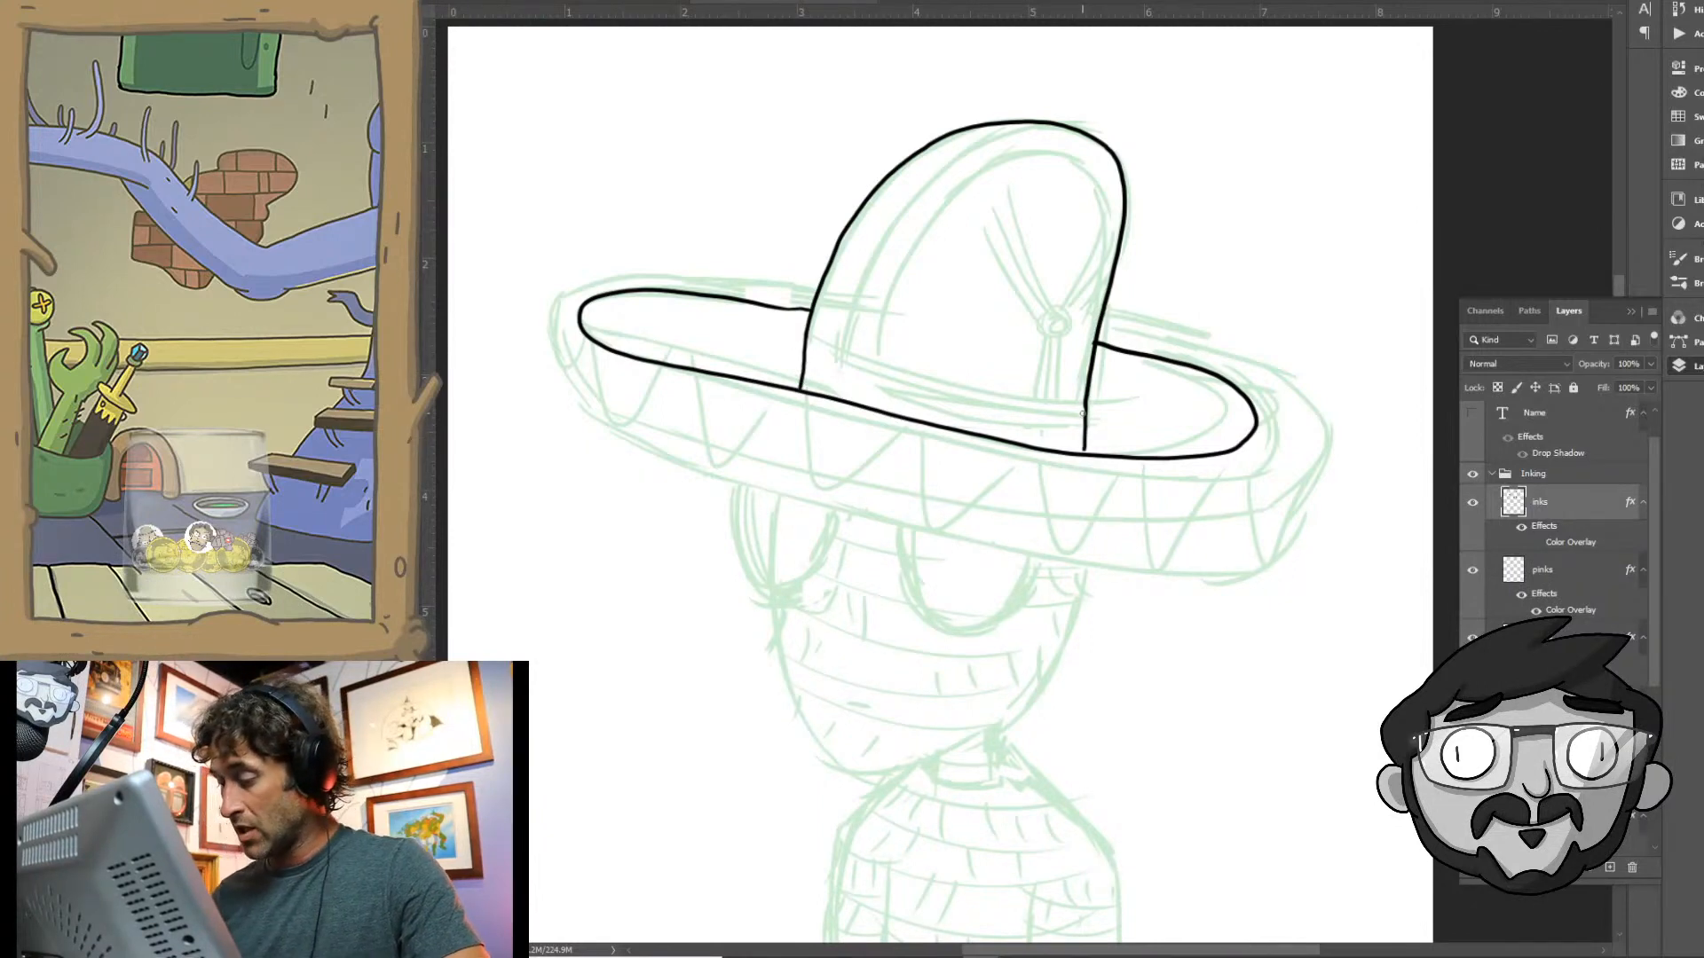
# - Ink the hatband around the crown's base as a stack of closely spaced curved lines
pyautogui.moveTo(804, 336)
pyautogui.mouseDown()
pyautogui.moveTo(928, 384)
pyautogui.moveTo(1084, 395)
pyautogui.mouseUp()
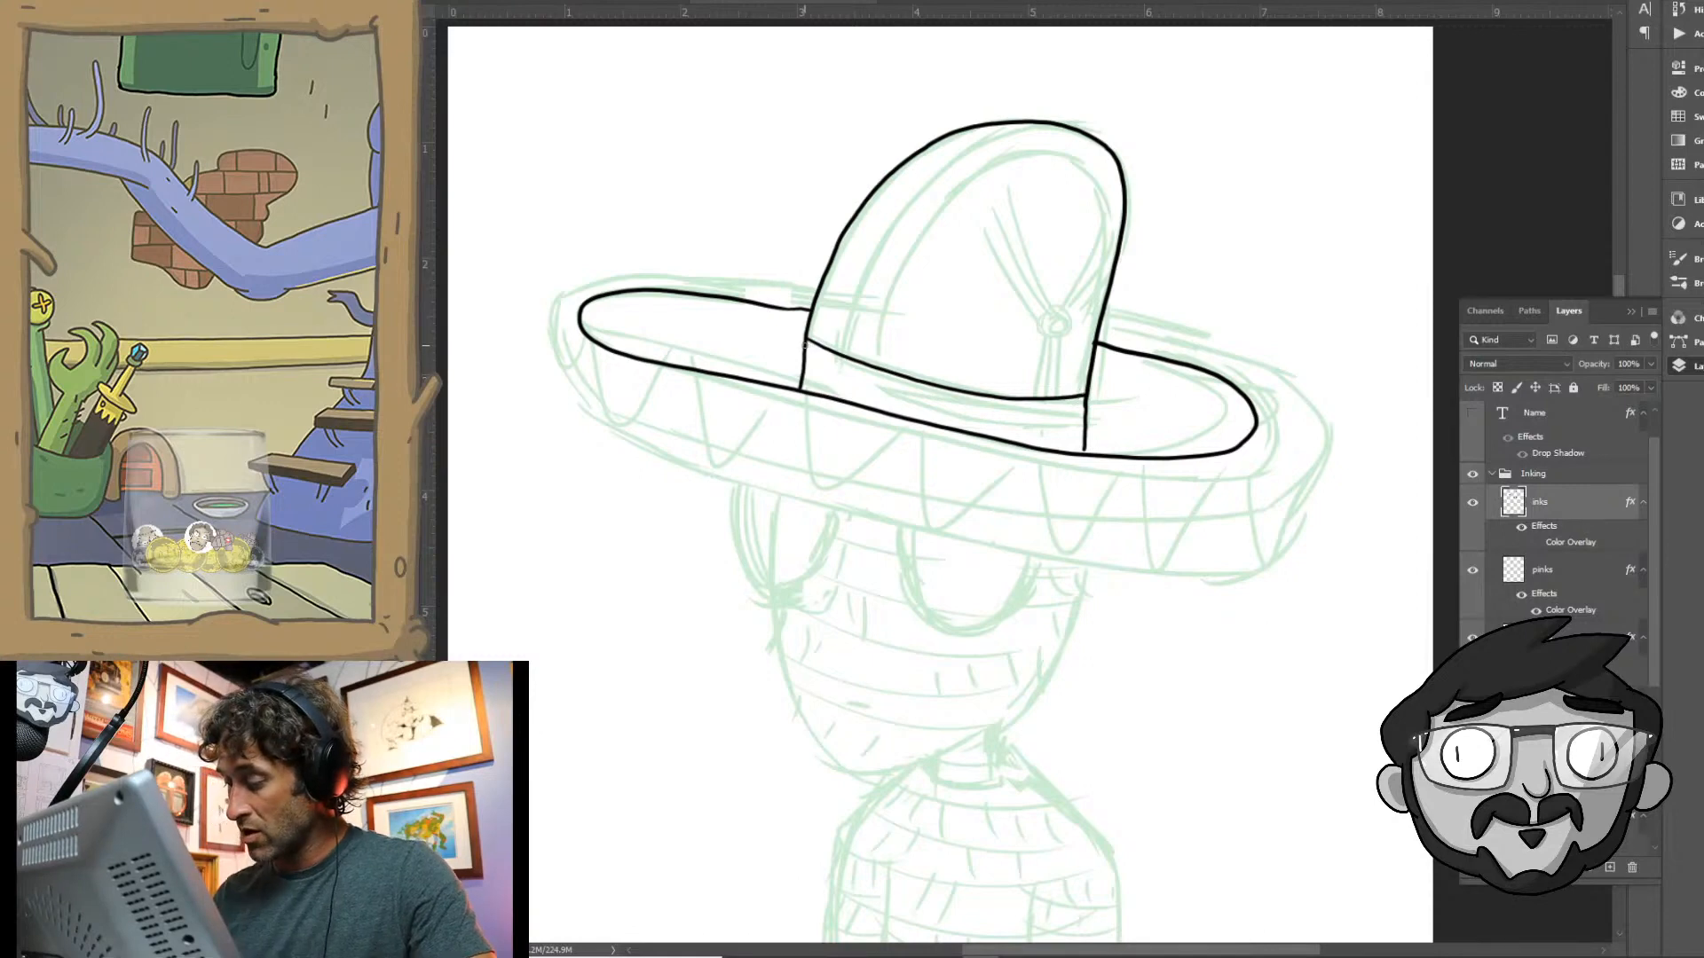
pyautogui.moveTo(804, 343)
pyautogui.mouseDown()
pyautogui.moveTo(980, 407)
pyautogui.moveTo(1079, 407)
pyautogui.mouseUp()
pyautogui.moveTo(803, 355)
pyautogui.mouseDown()
pyautogui.moveTo(951, 413)
pyautogui.moveTo(1067, 422)
pyautogui.mouseUp()
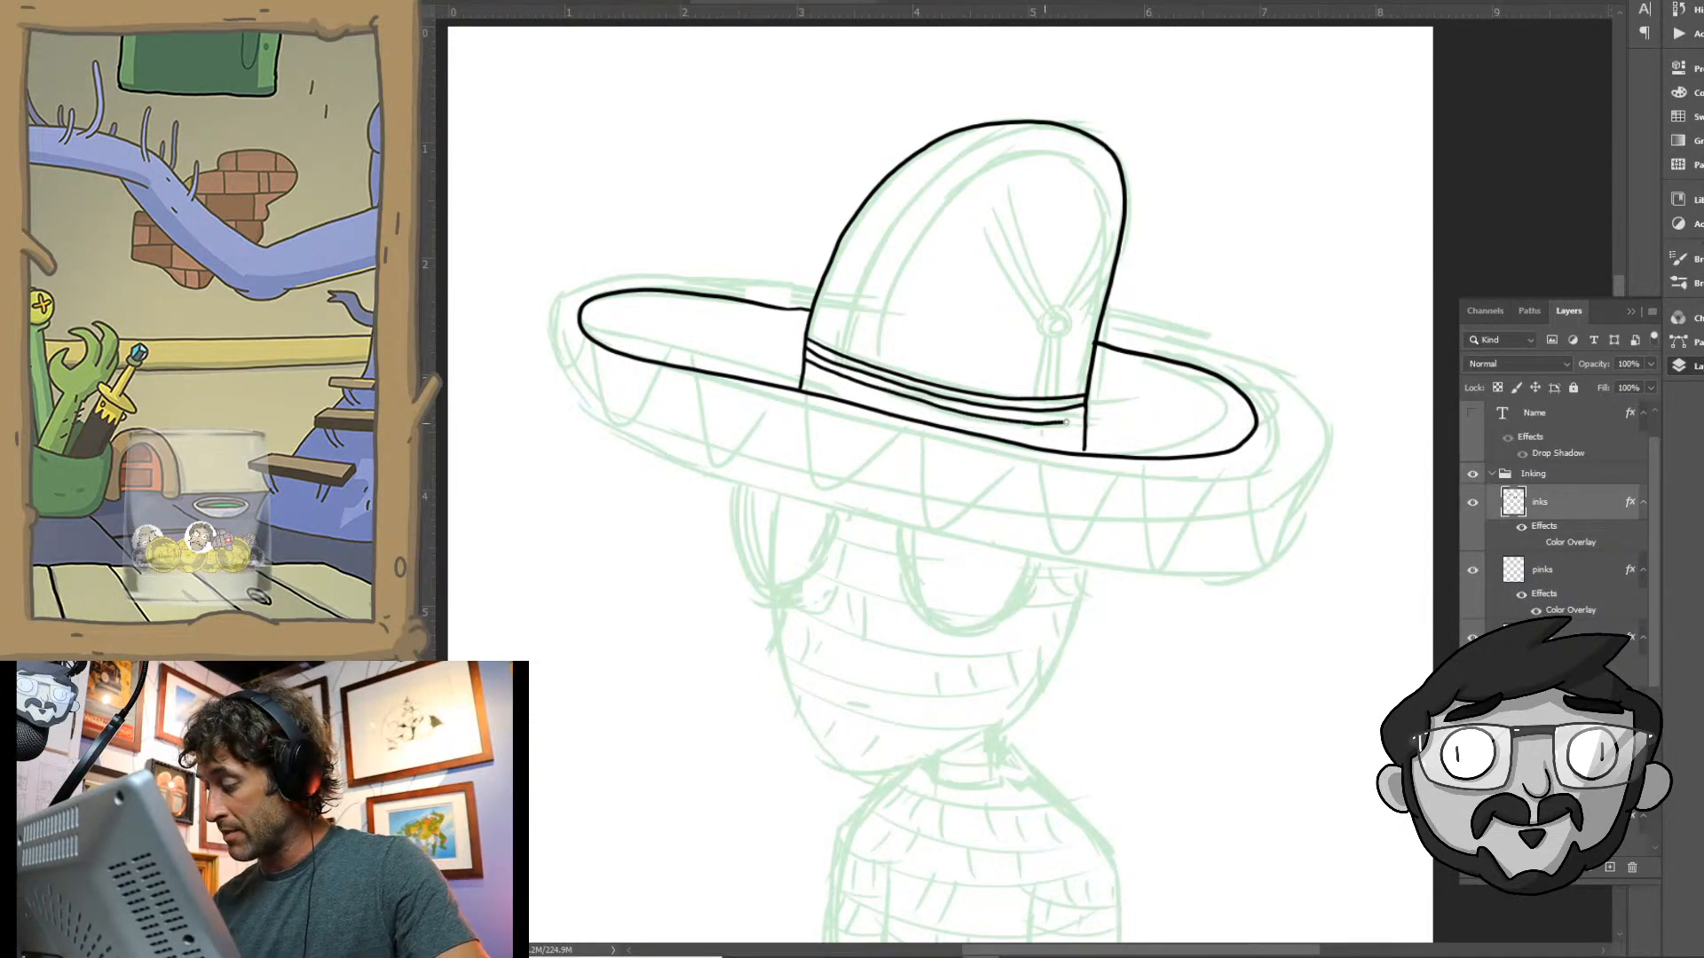
pyautogui.moveTo(803, 369)
pyautogui.mouseDown()
pyautogui.moveTo(960, 423)
pyautogui.moveTo(1085, 432)
pyautogui.moveTo(1069, 448)
pyautogui.mouseUp()
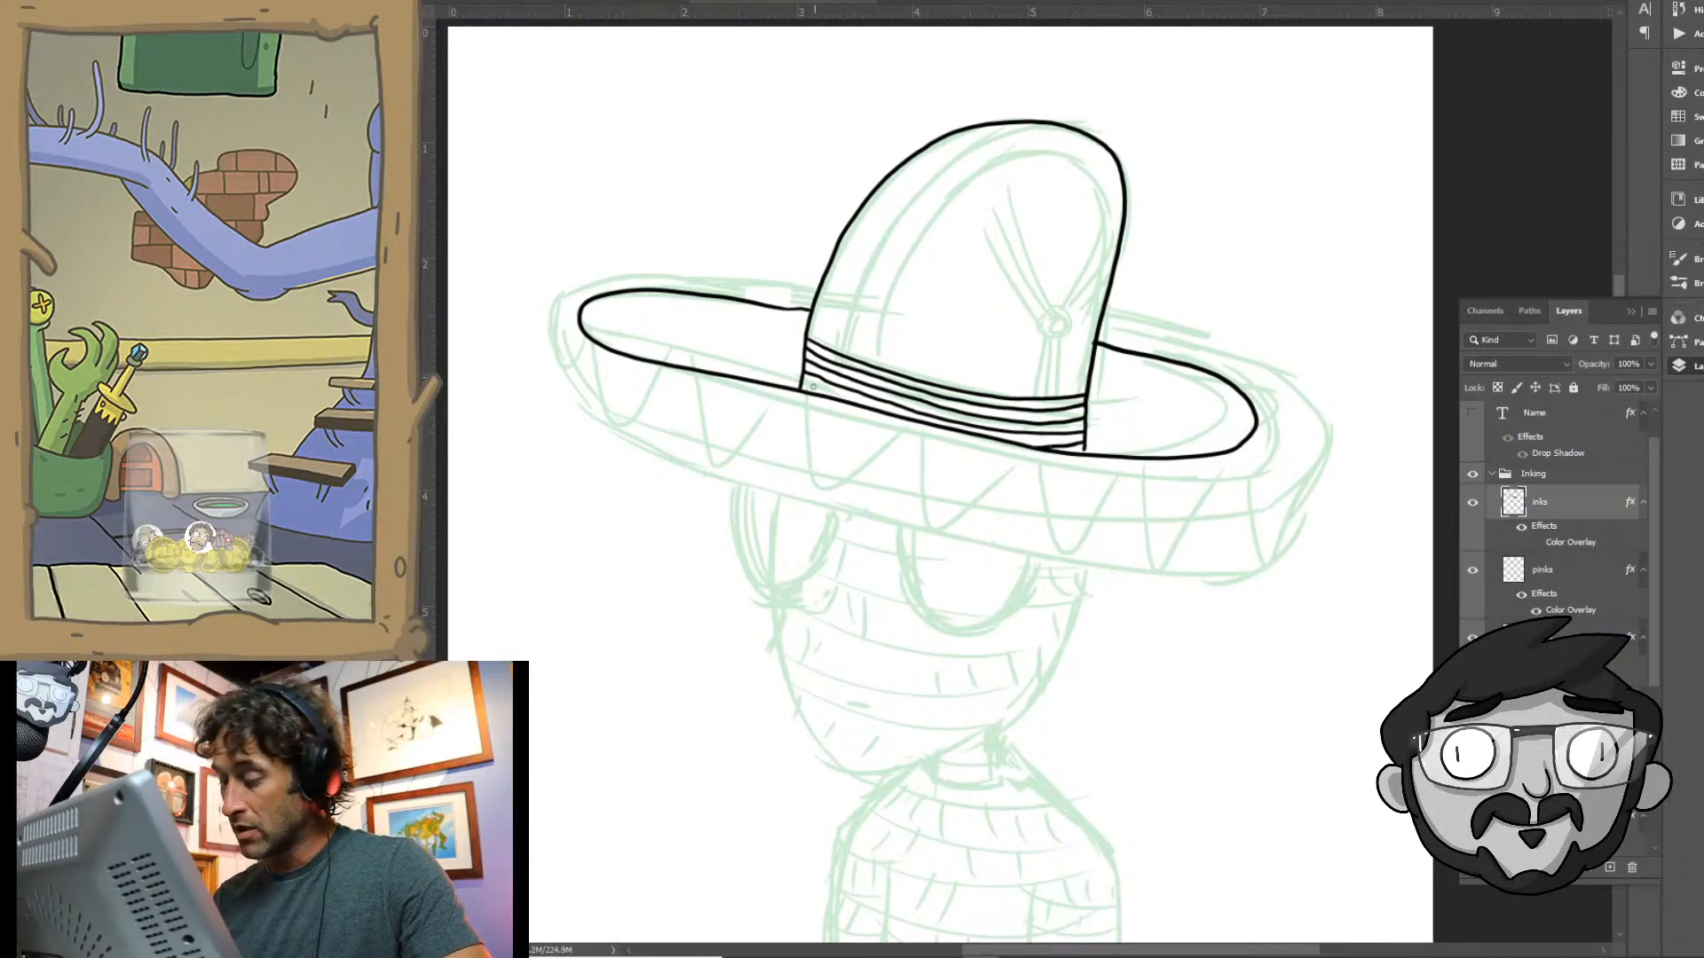
pyautogui.moveTo(803, 380); pyautogui.dragTo(833, 392)
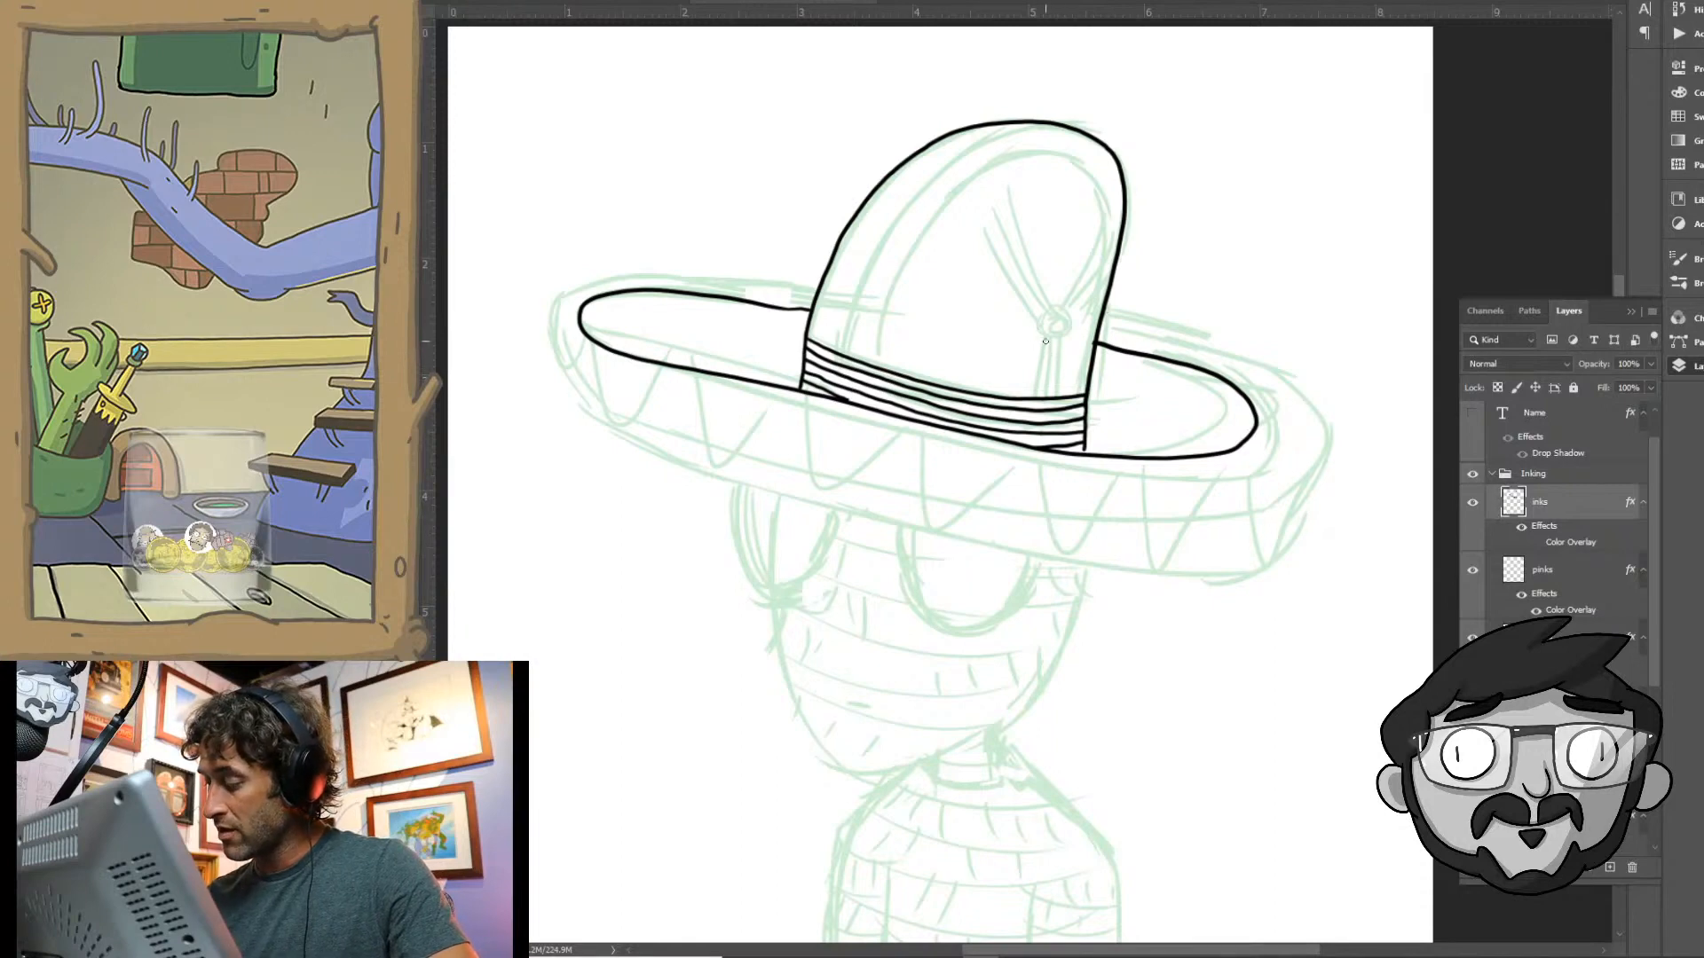
# - Ink the narrow hanging cords between the round knot on the crown and the hatband
pyautogui.moveTo(1045, 341); pyautogui.dragTo(1035, 400)
pyautogui.moveTo(1052, 341); pyautogui.dragTo(1051, 397)
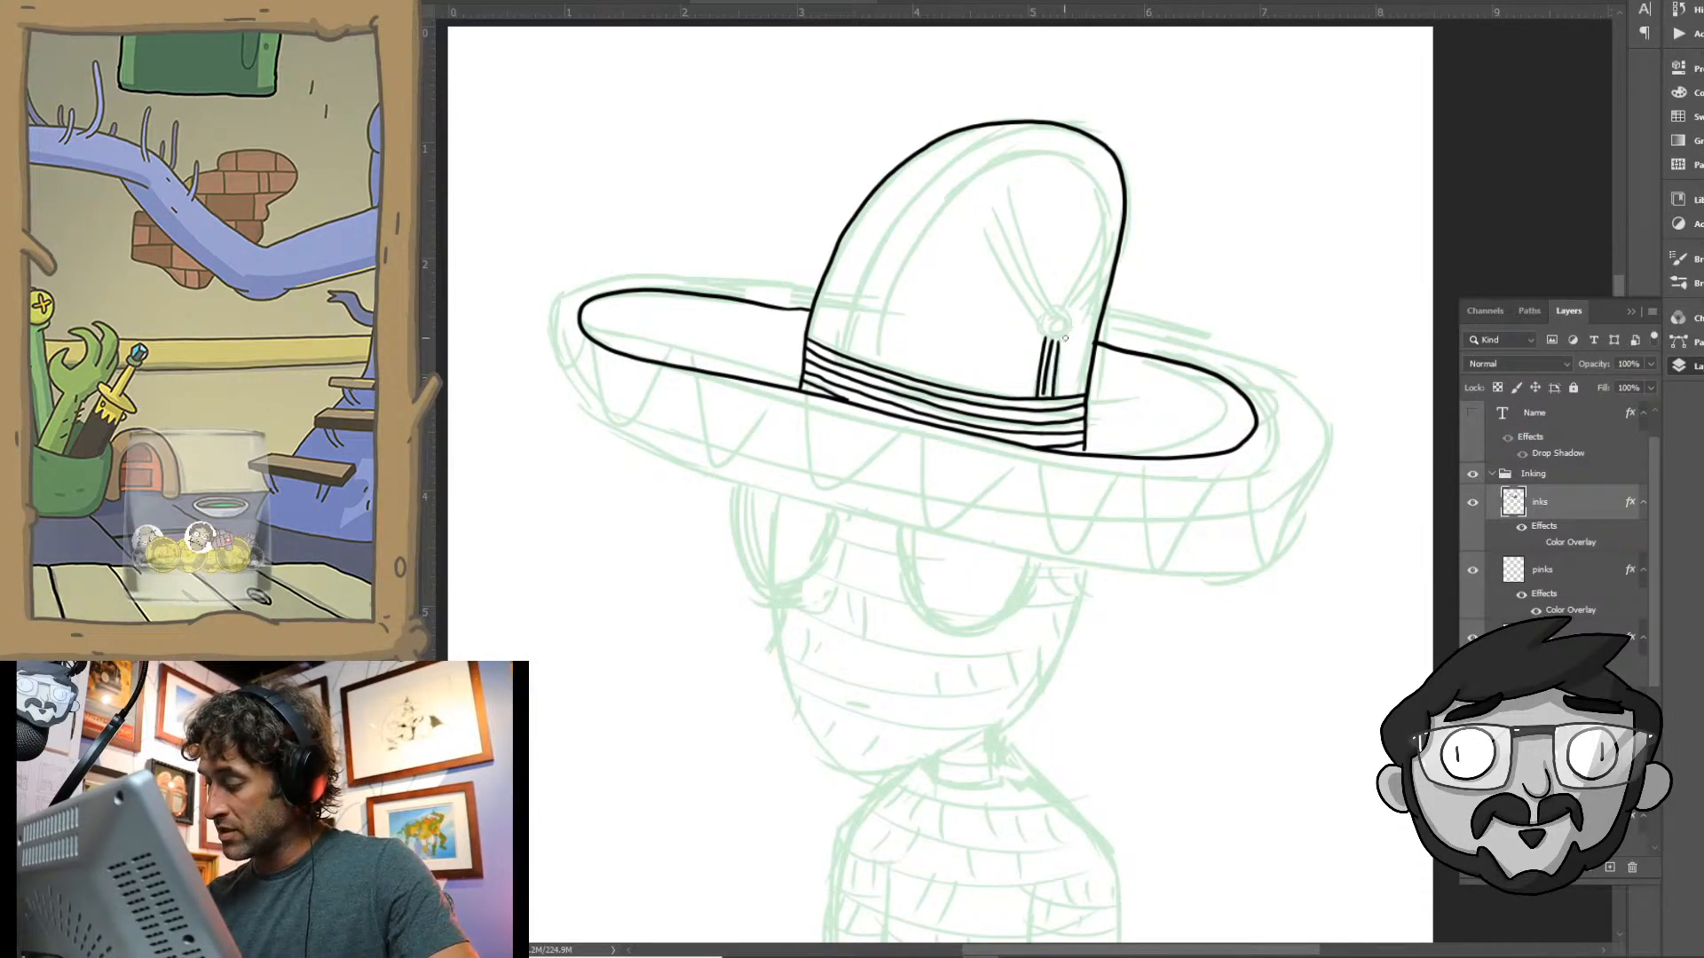
pyautogui.moveTo(1065, 338); pyautogui.dragTo(1059, 401)
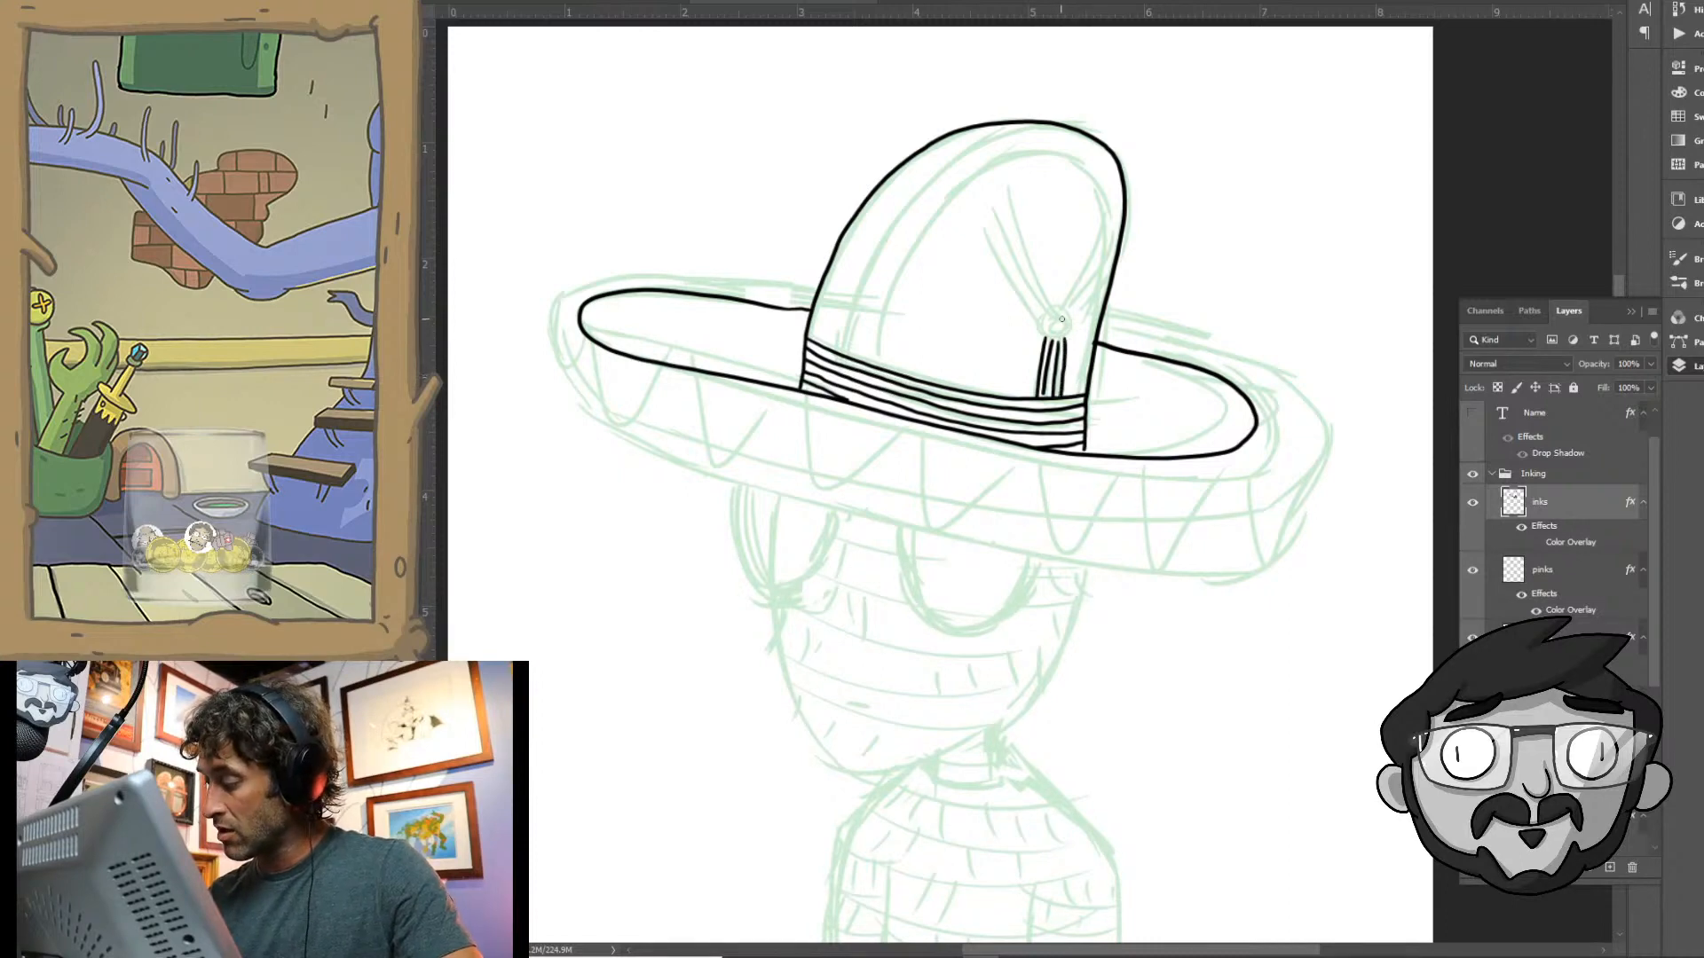
# - Ink the ringed round knot on the sombrero's crown and the two bundles of narrow cords fanning upward from it
pyautogui.moveTo(1061, 319)
pyautogui.mouseDown()
pyautogui.moveTo(1038, 315)
pyautogui.moveTo(1053, 336)
pyautogui.moveTo(1052, 303)
pyautogui.mouseUp()
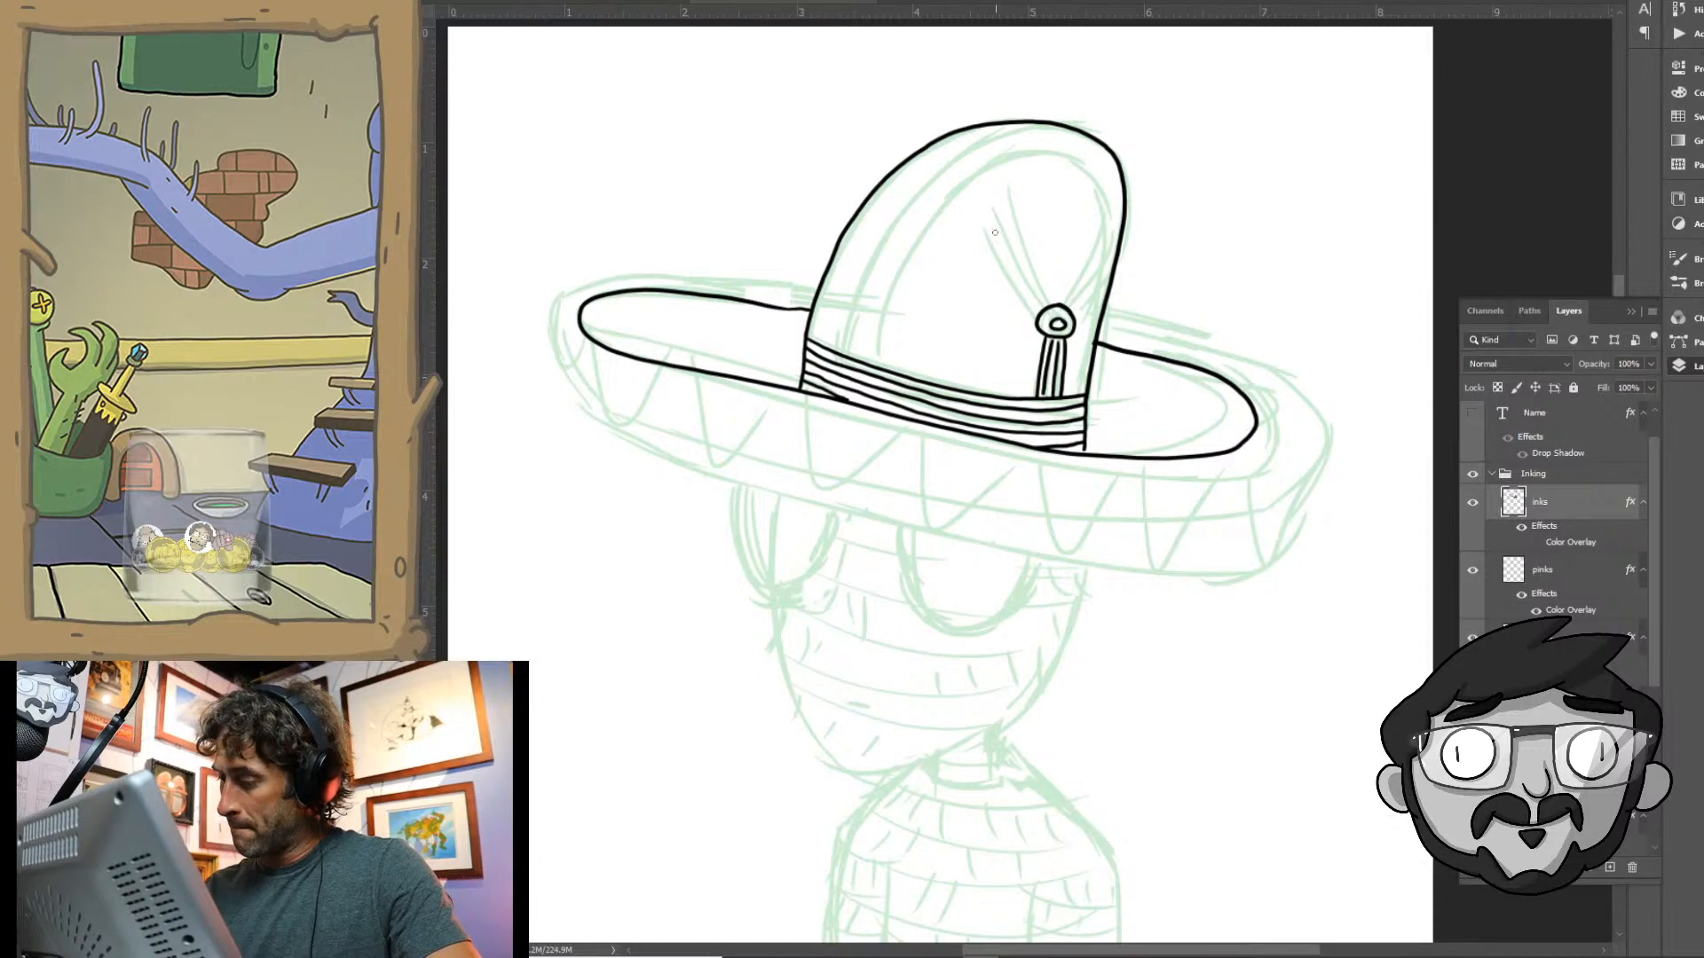
pyautogui.moveTo(983, 228); pyautogui.dragTo(1021, 305)
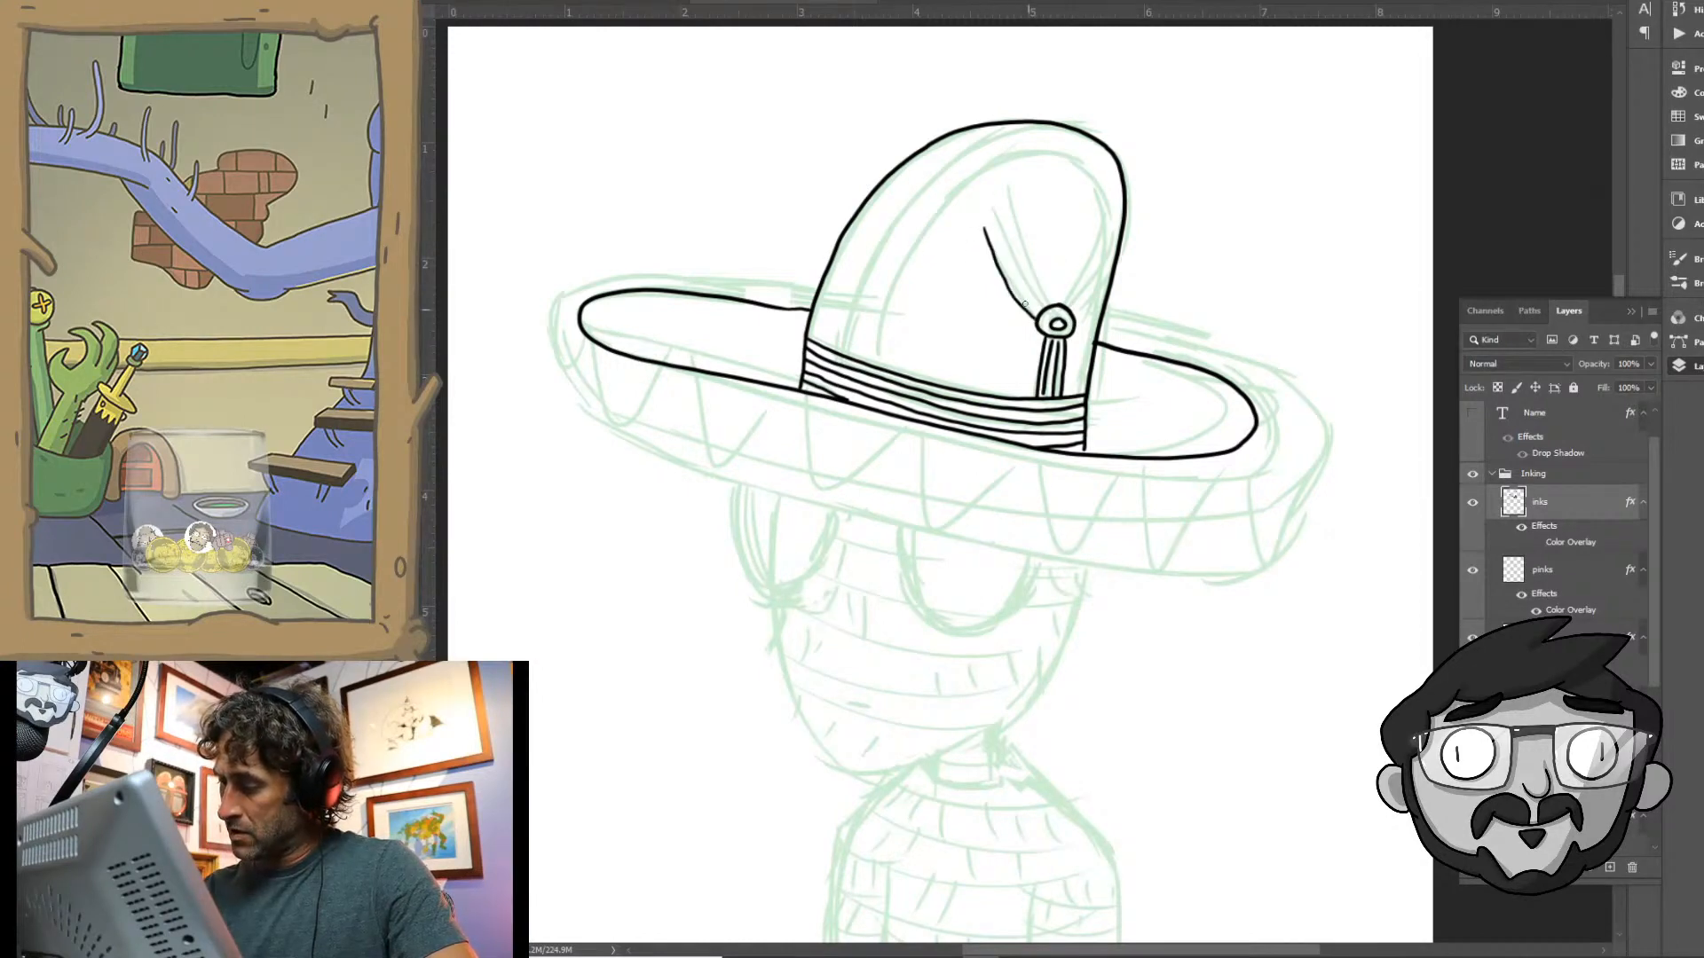
pyautogui.moveTo(987, 228); pyautogui.dragTo(999, 259)
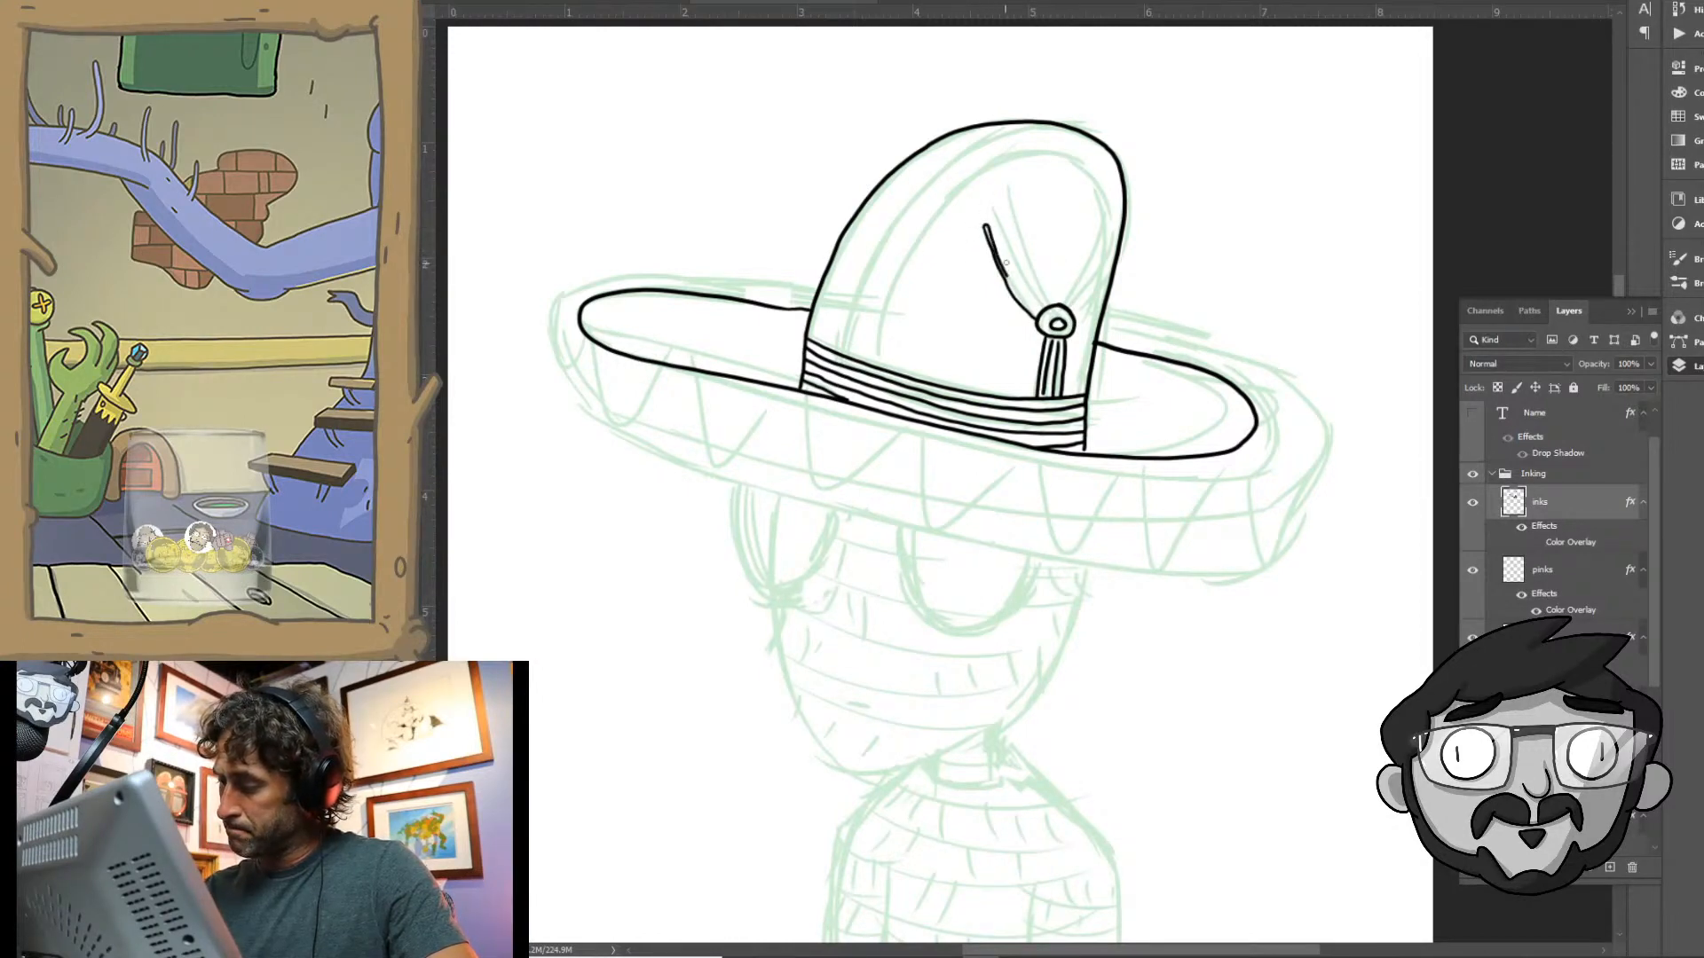
pyautogui.hotkey('ctrl', 'z')
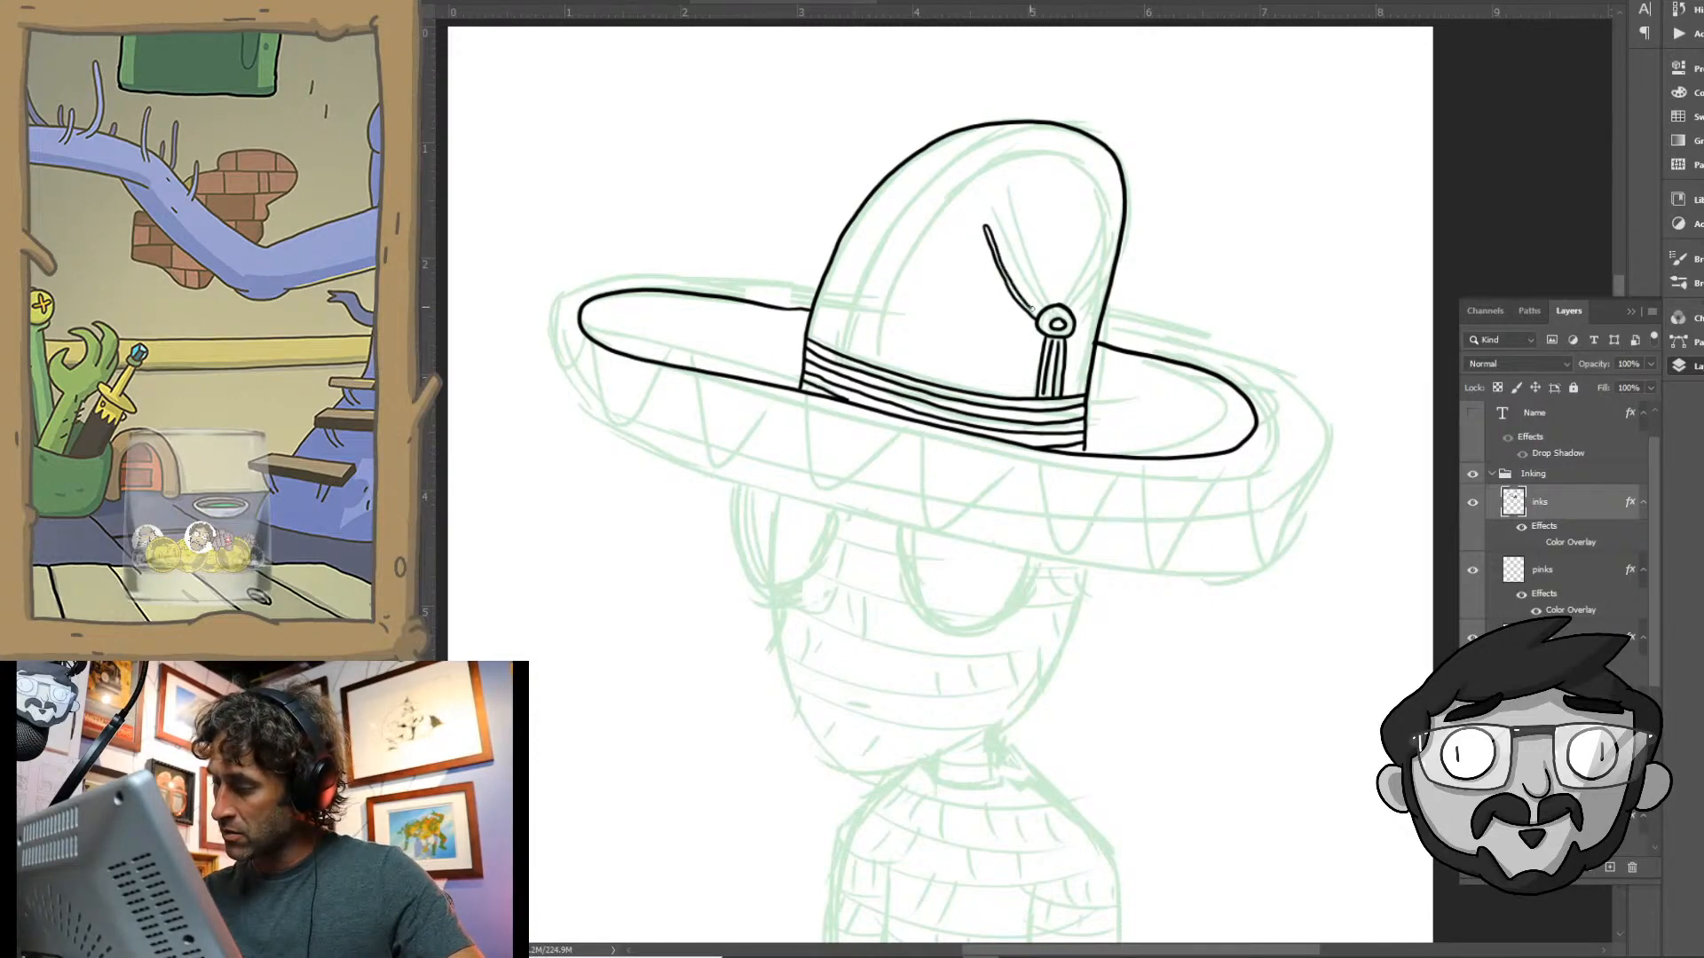
pyautogui.moveTo(1032, 304)
pyautogui.mouseDown()
pyautogui.moveTo(995, 214)
pyautogui.moveTo(1045, 307)
pyautogui.moveTo(1011, 210)
pyautogui.moveTo(1022, 229)
pyautogui.mouseUp()
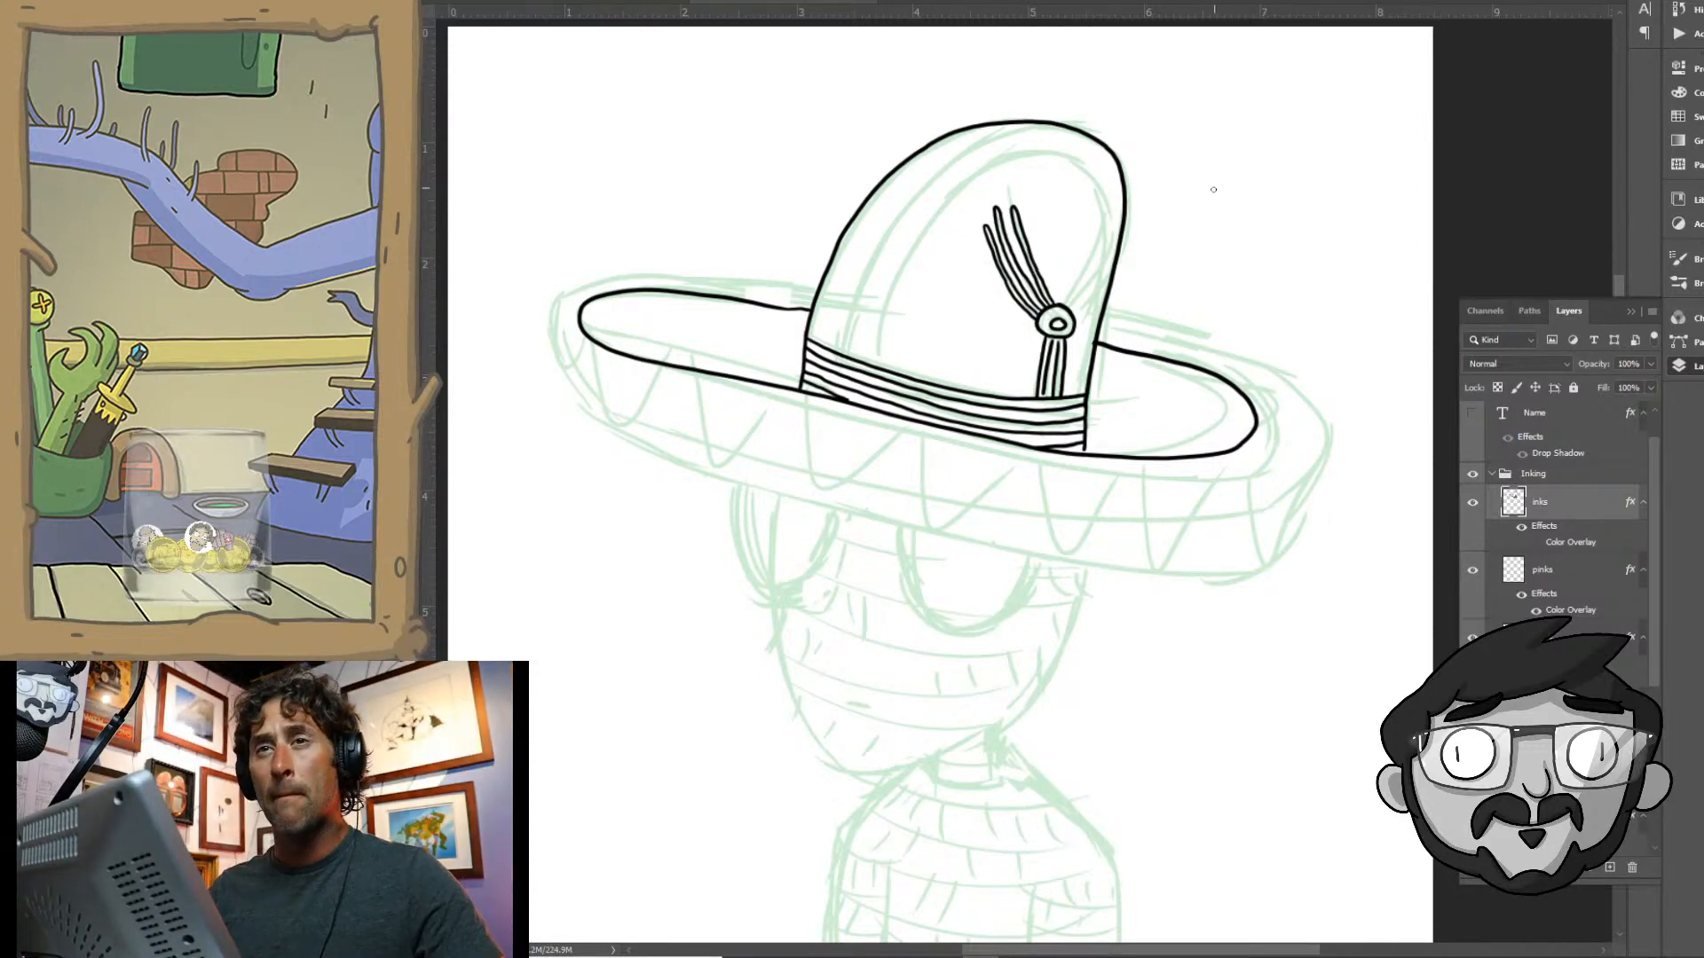
pyautogui.moveTo(1063, 304); pyautogui.dragTo(1103, 224)
pyautogui.hotkey('ctrl', 'z')
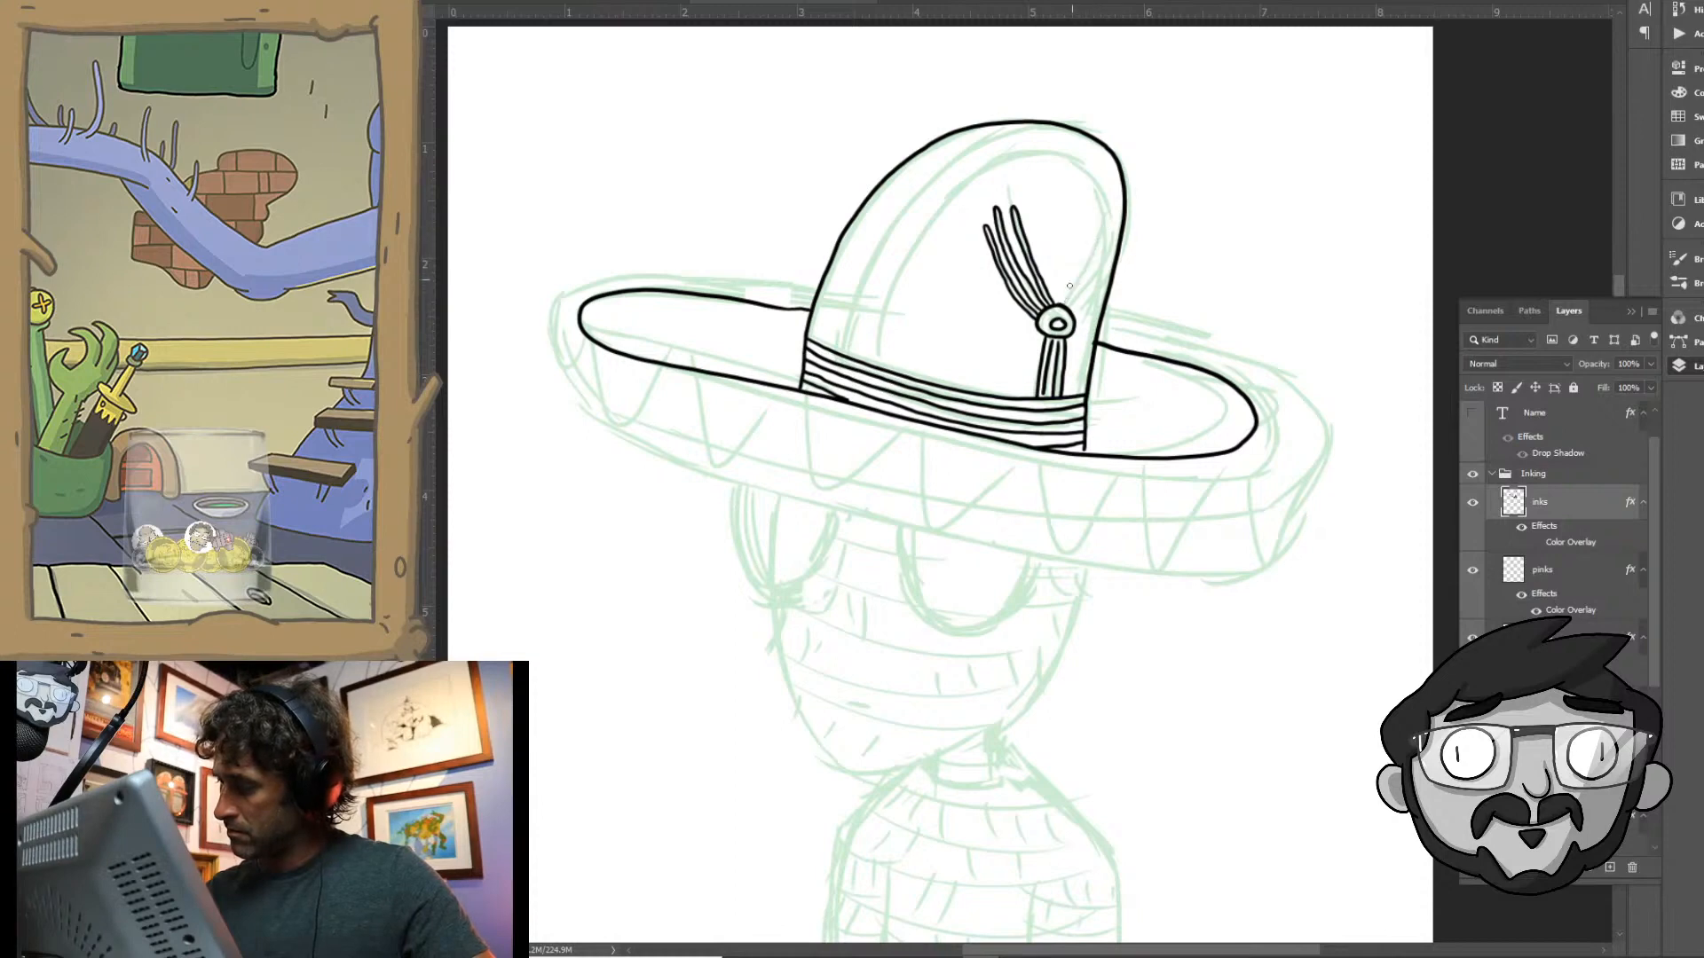
pyautogui.moveTo(1059, 305)
pyautogui.mouseDown()
pyautogui.moveTo(1104, 225)
pyautogui.moveTo(1066, 306)
pyautogui.moveTo(1111, 240)
pyautogui.moveTo(1074, 317)
pyautogui.moveTo(1078, 321)
pyautogui.mouseUp()
# - Ink the outer edge of the sombrero's brim around the back, both ends and the front
pyautogui.moveTo(1131, 435); pyautogui.dragTo(1202, 363)
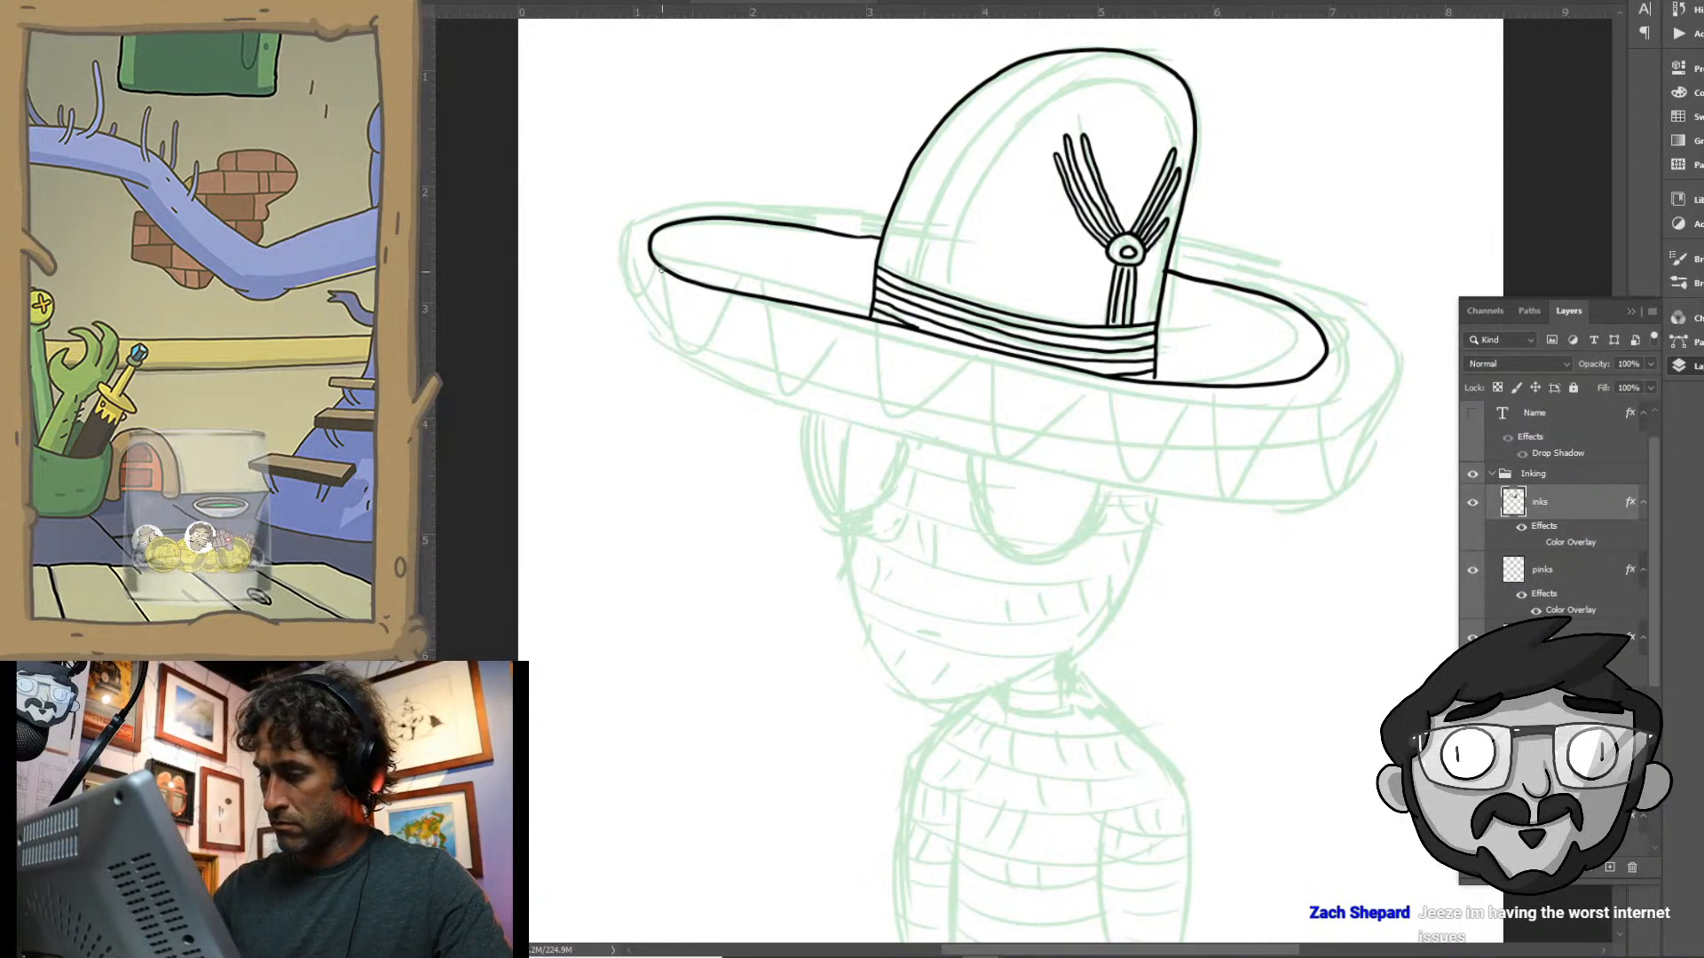
pyautogui.moveTo(889, 215)
pyautogui.mouseDown()
pyautogui.moveTo(659, 208)
pyautogui.moveTo(626, 264)
pyautogui.moveTo(646, 336)
pyautogui.moveTo(759, 394)
pyautogui.moveTo(940, 443)
pyautogui.moveTo(1310, 485)
pyautogui.moveTo(1352, 392)
pyautogui.moveTo(1342, 319)
pyautogui.moveTo(1180, 265)
pyautogui.mouseUp()
# - Ink the row of scallops along the brim's front band and short dividing lines across its back rim
pyautogui.moveTo(1111, 570); pyautogui.dragTo(1142, 483)
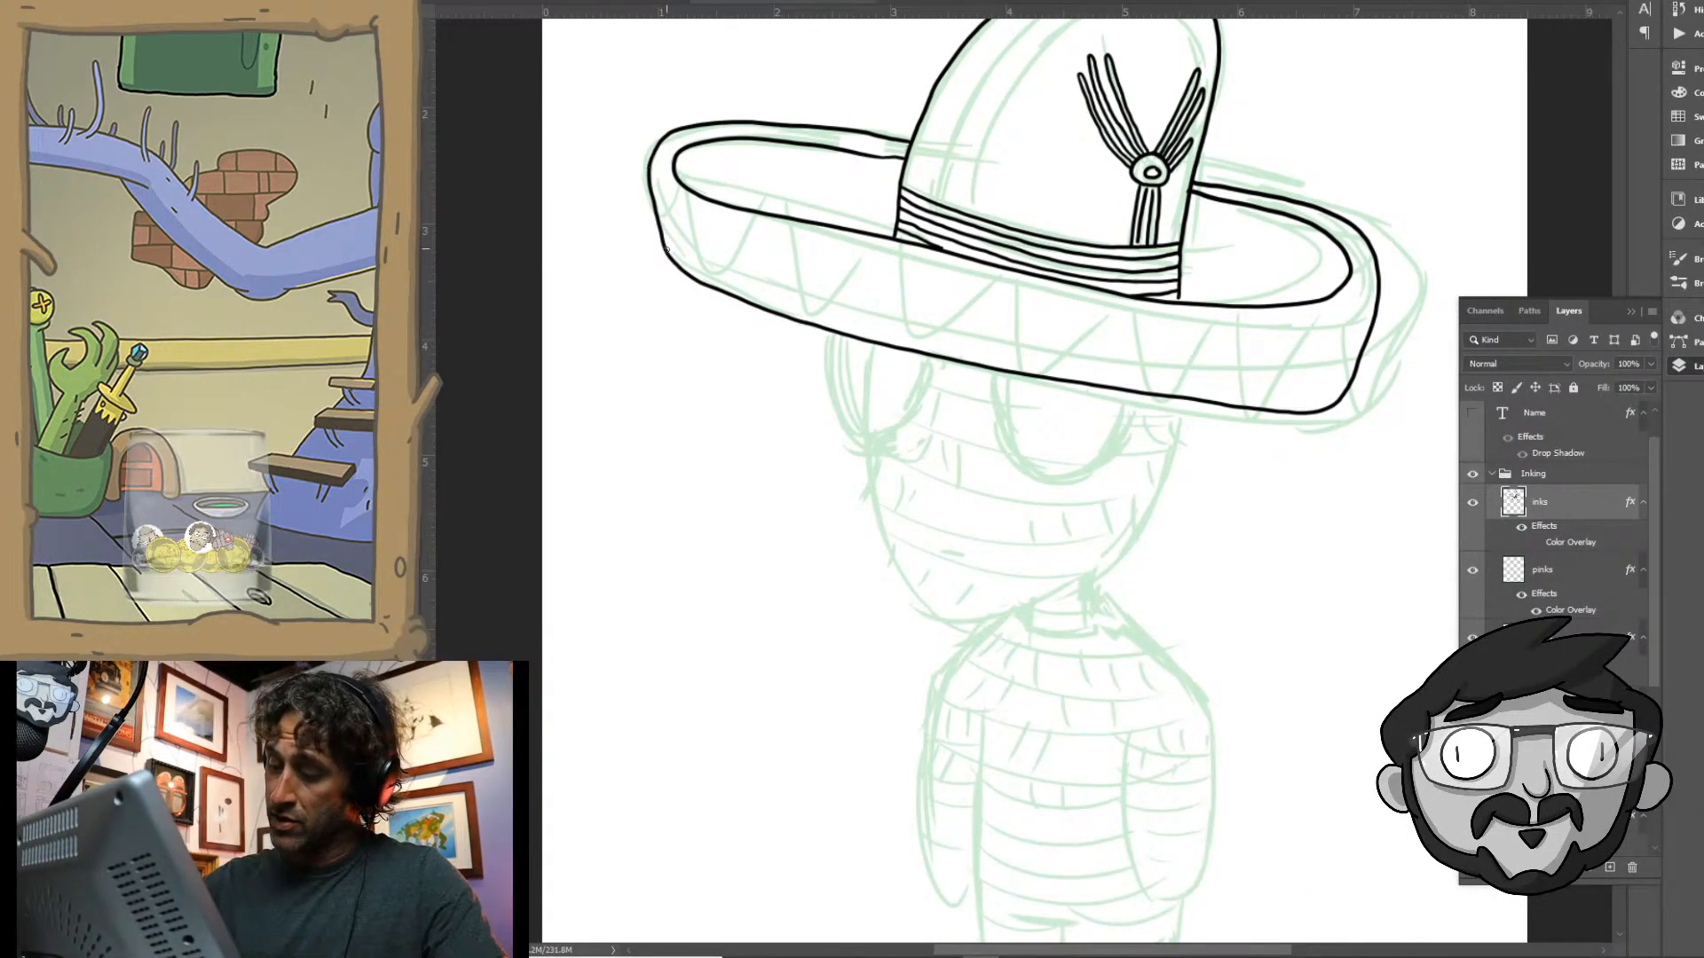
pyautogui.moveTo(666, 258)
pyautogui.mouseDown()
pyautogui.moveTo(682, 188)
pyautogui.moveTo(710, 288)
pyautogui.moveTo(734, 281)
pyautogui.moveTo(762, 221)
pyautogui.moveTo(805, 319)
pyautogui.moveTo(846, 305)
pyautogui.moveTo(871, 242)
pyautogui.moveTo(909, 345)
pyautogui.moveTo(944, 342)
pyautogui.moveTo(992, 275)
pyautogui.moveTo(1028, 373)
pyautogui.moveTo(1069, 372)
pyautogui.moveTo(1113, 297)
pyautogui.moveTo(1153, 393)
pyautogui.moveTo(1221, 345)
pyautogui.moveTo(1266, 369)
pyautogui.moveTo(1271, 406)
pyautogui.moveTo(1321, 383)
pyautogui.moveTo(1338, 342)
pyautogui.mouseUp()
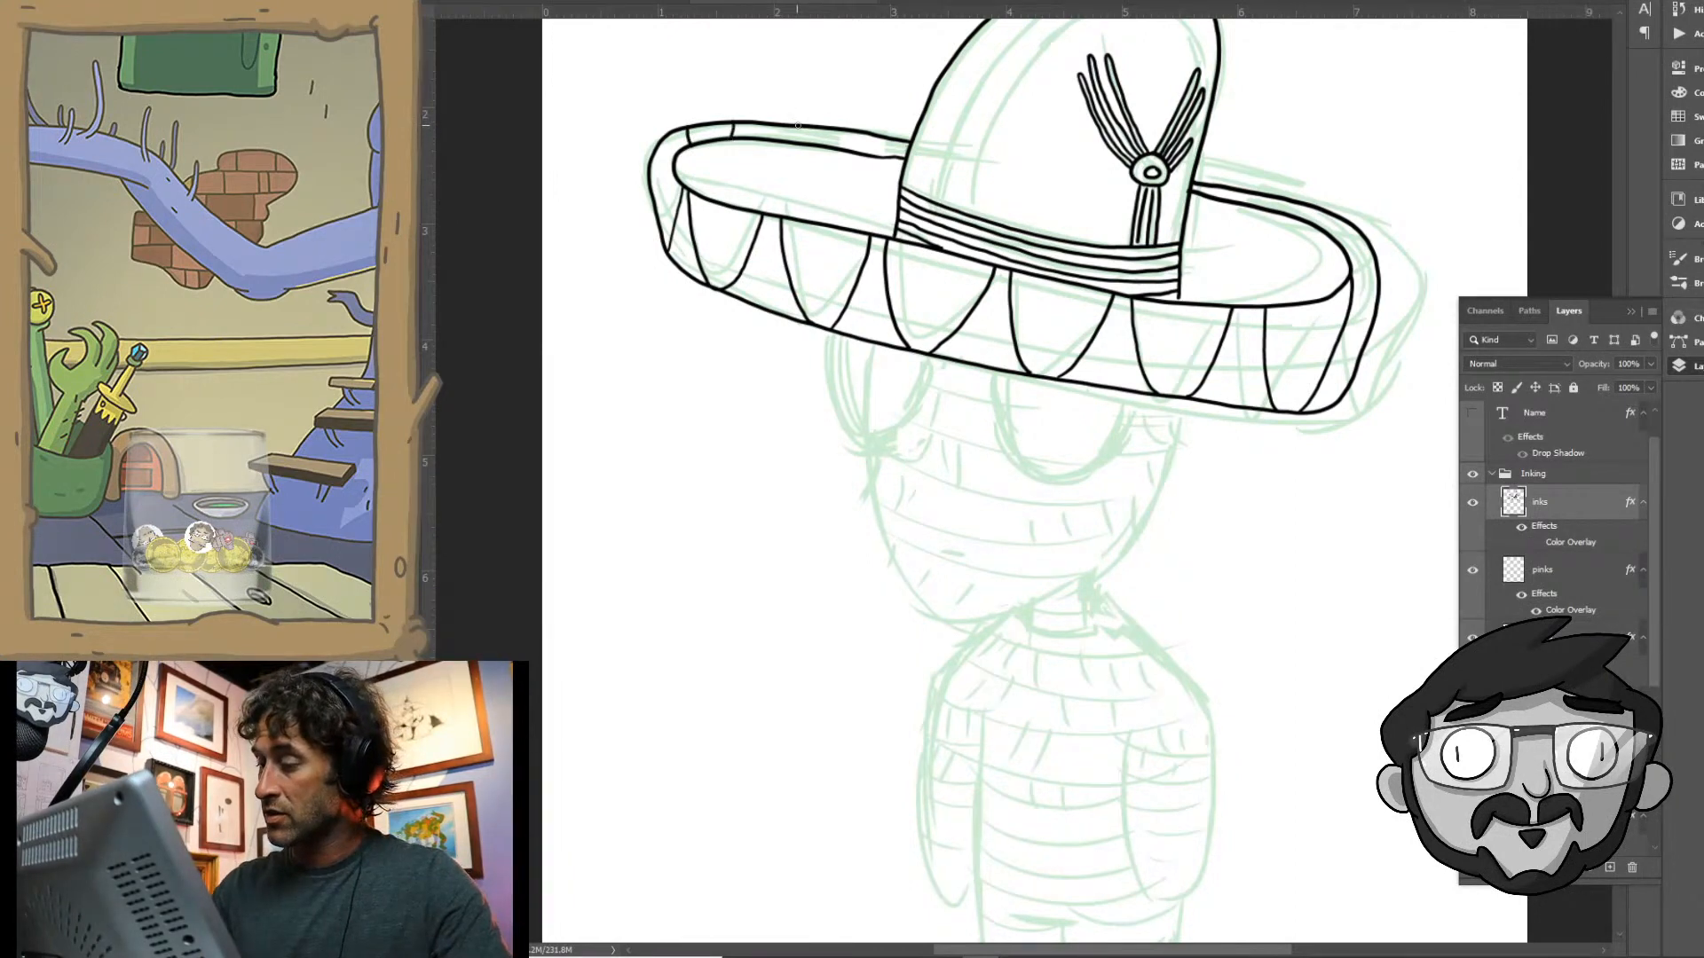
pyautogui.moveTo(797, 125)
pyautogui.mouseDown()
pyautogui.moveTo(799, 142)
pyautogui.moveTo(843, 147)
pyautogui.mouseUp()
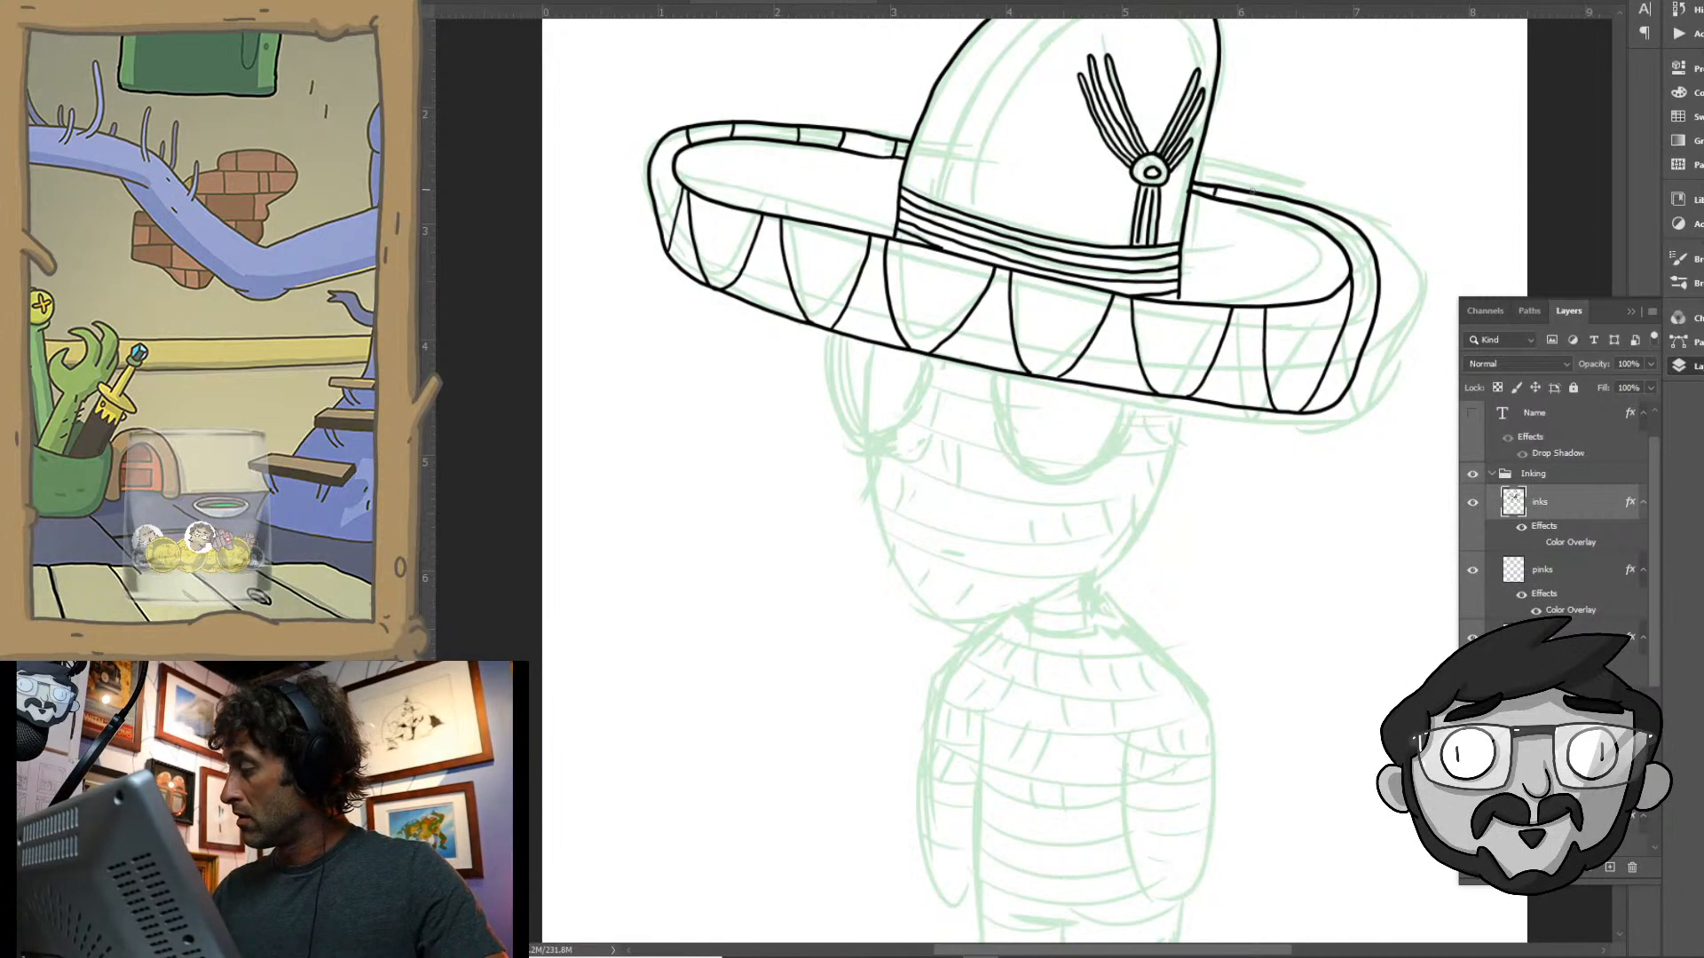
pyautogui.moveTo(1273, 192); pyautogui.dragTo(1274, 210)
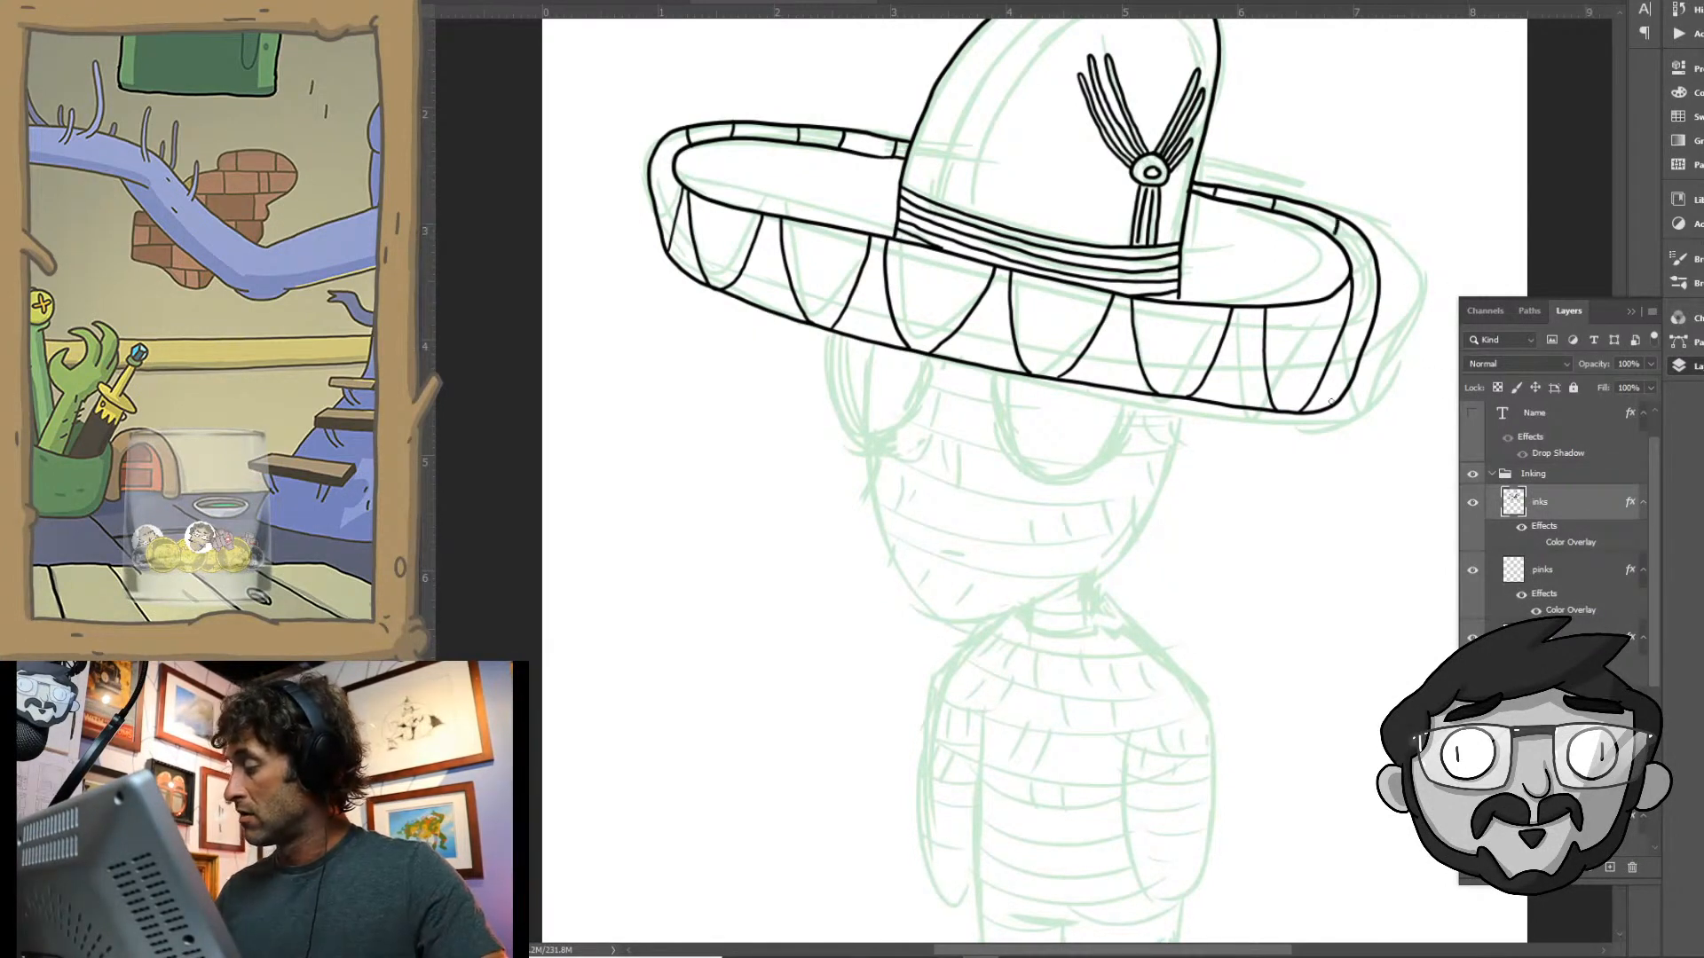
# - Ink the two large rounded eyes below the brim and the notched fringe rows between and beside them
pyautogui.scroll(-5, 1183, 495)
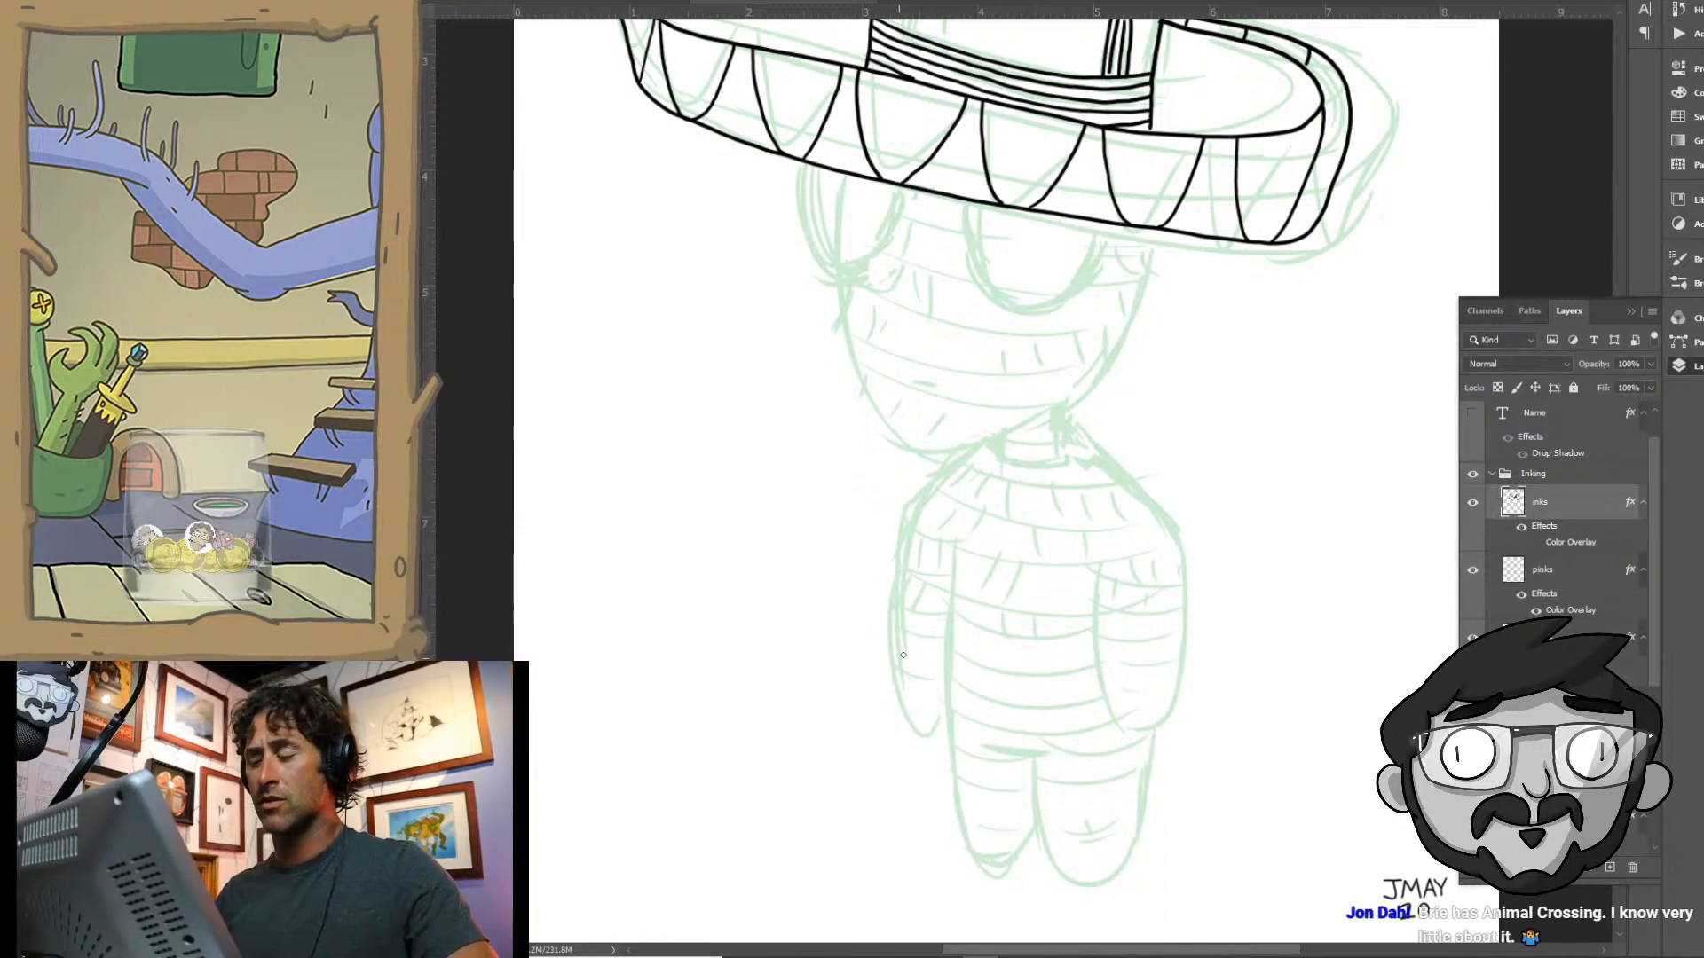
pyautogui.moveTo(794, 160)
pyautogui.mouseDown()
pyautogui.moveTo(827, 255)
pyautogui.moveTo(874, 241)
pyautogui.moveTo(901, 185)
pyautogui.moveTo(1028, 303)
pyautogui.moveTo(1065, 291)
pyautogui.moveTo(1103, 224)
pyautogui.mouseUp()
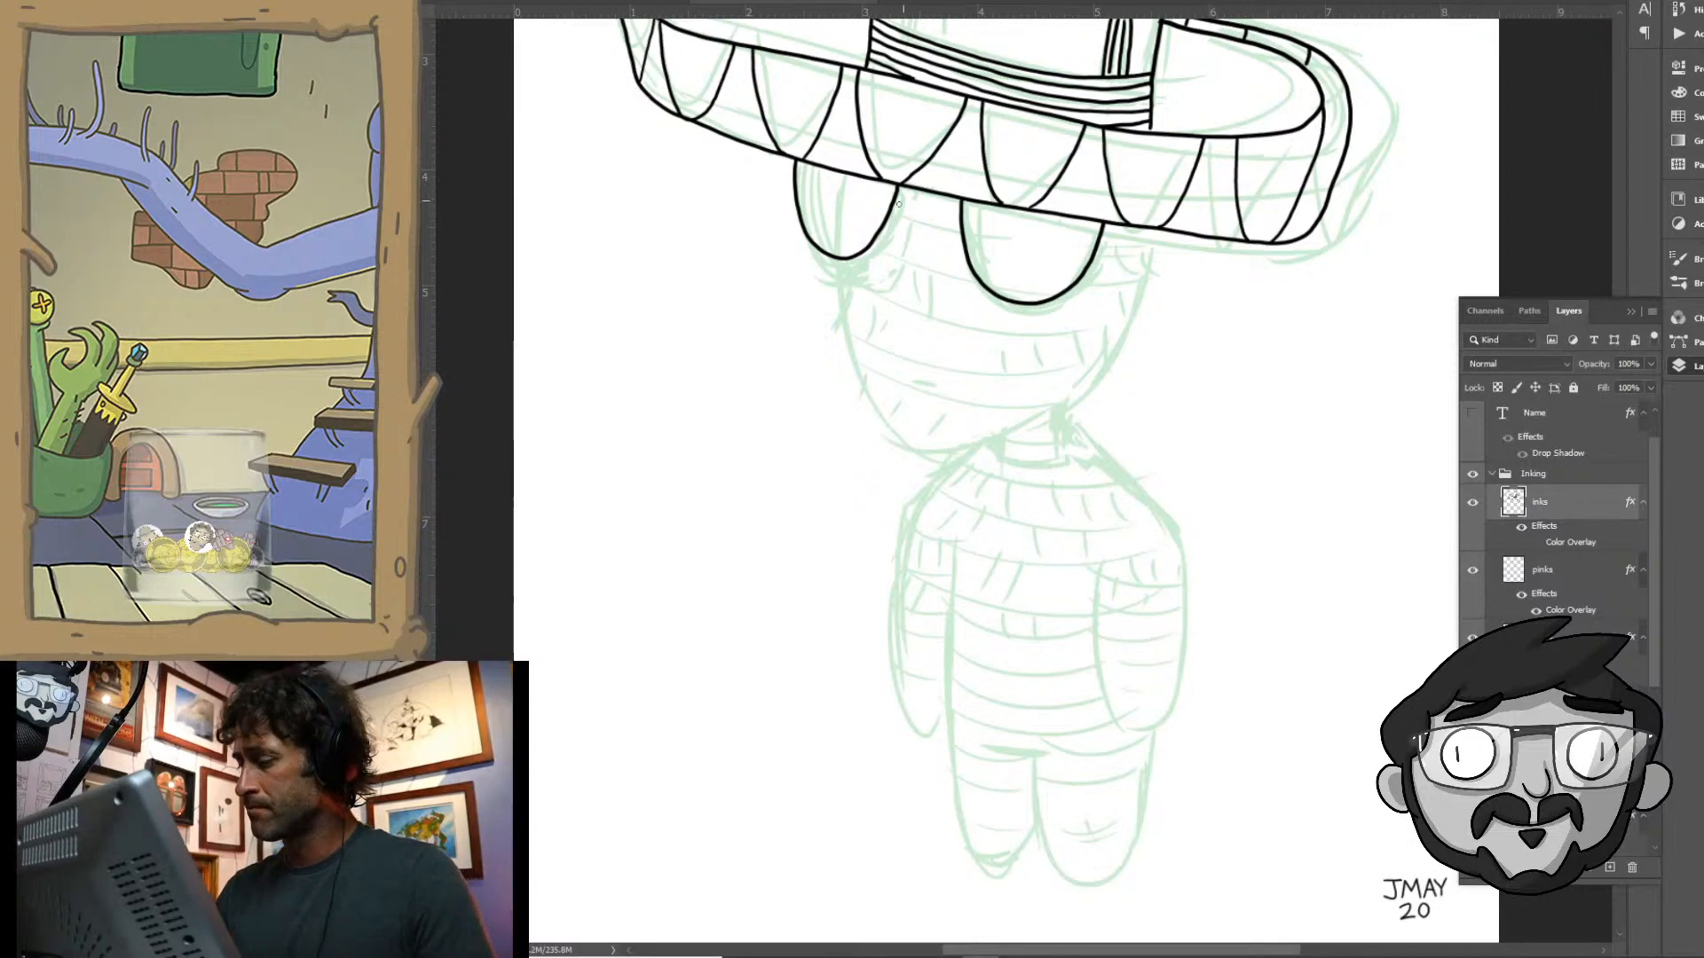
pyautogui.moveTo(892, 211)
pyautogui.mouseDown()
pyautogui.moveTo(917, 199)
pyautogui.moveTo(953, 228)
pyautogui.mouseUp()
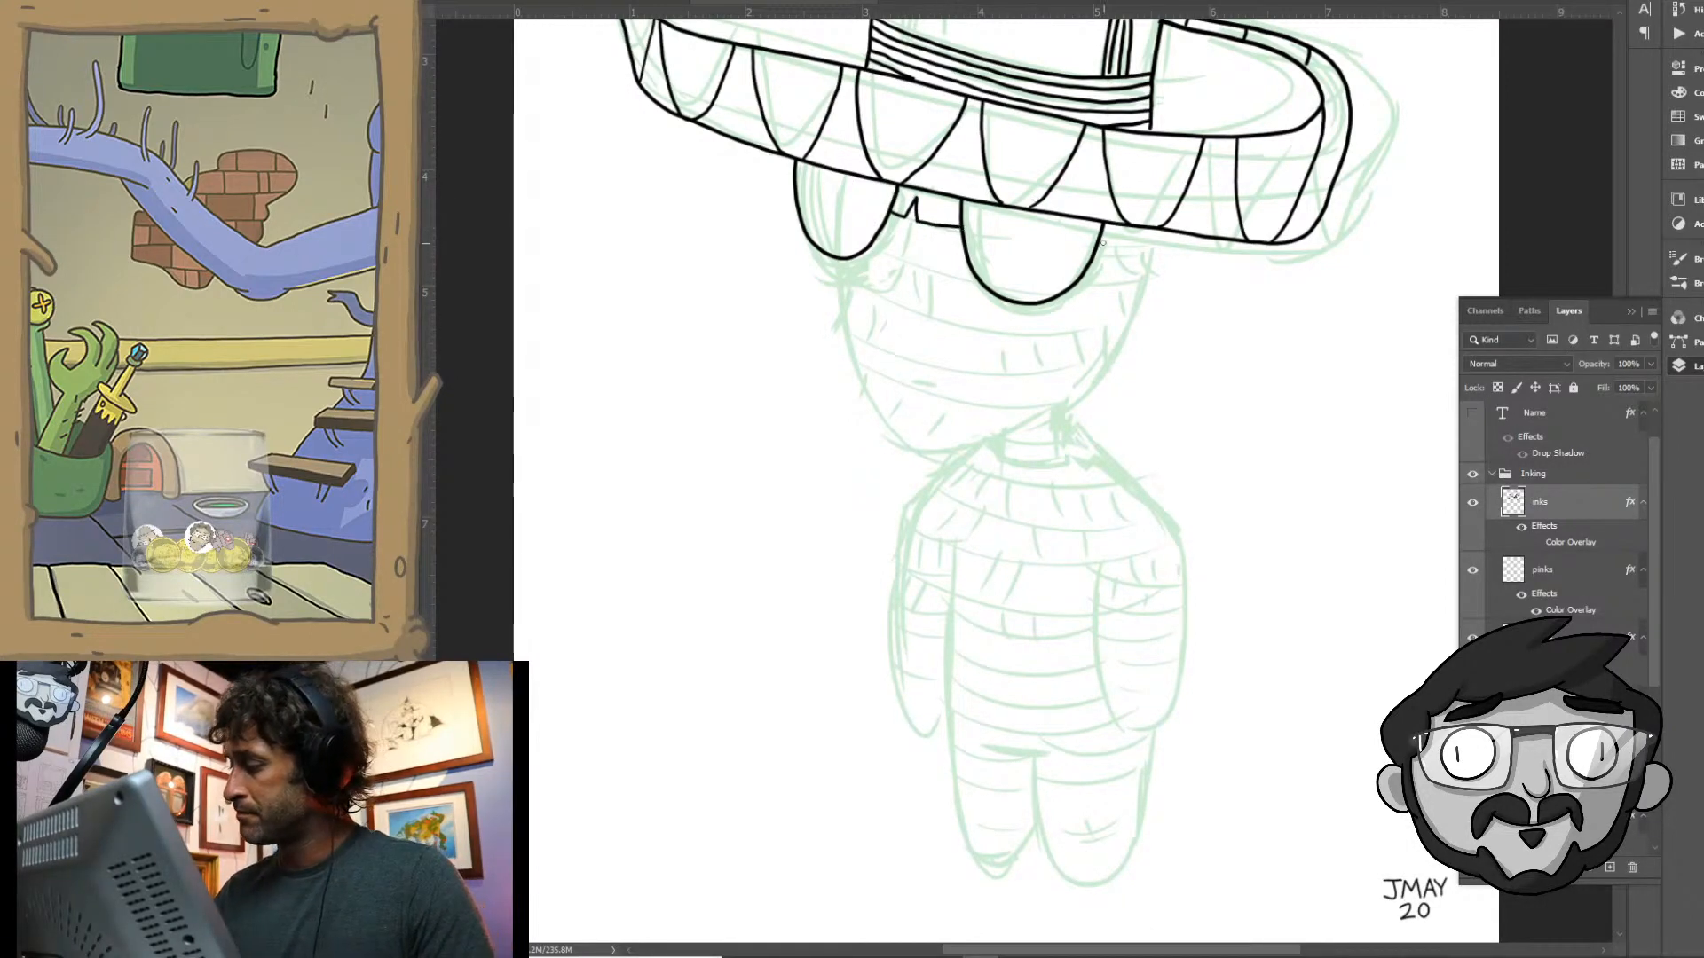
pyautogui.moveTo(1104, 241); pyautogui.dragTo(1160, 245)
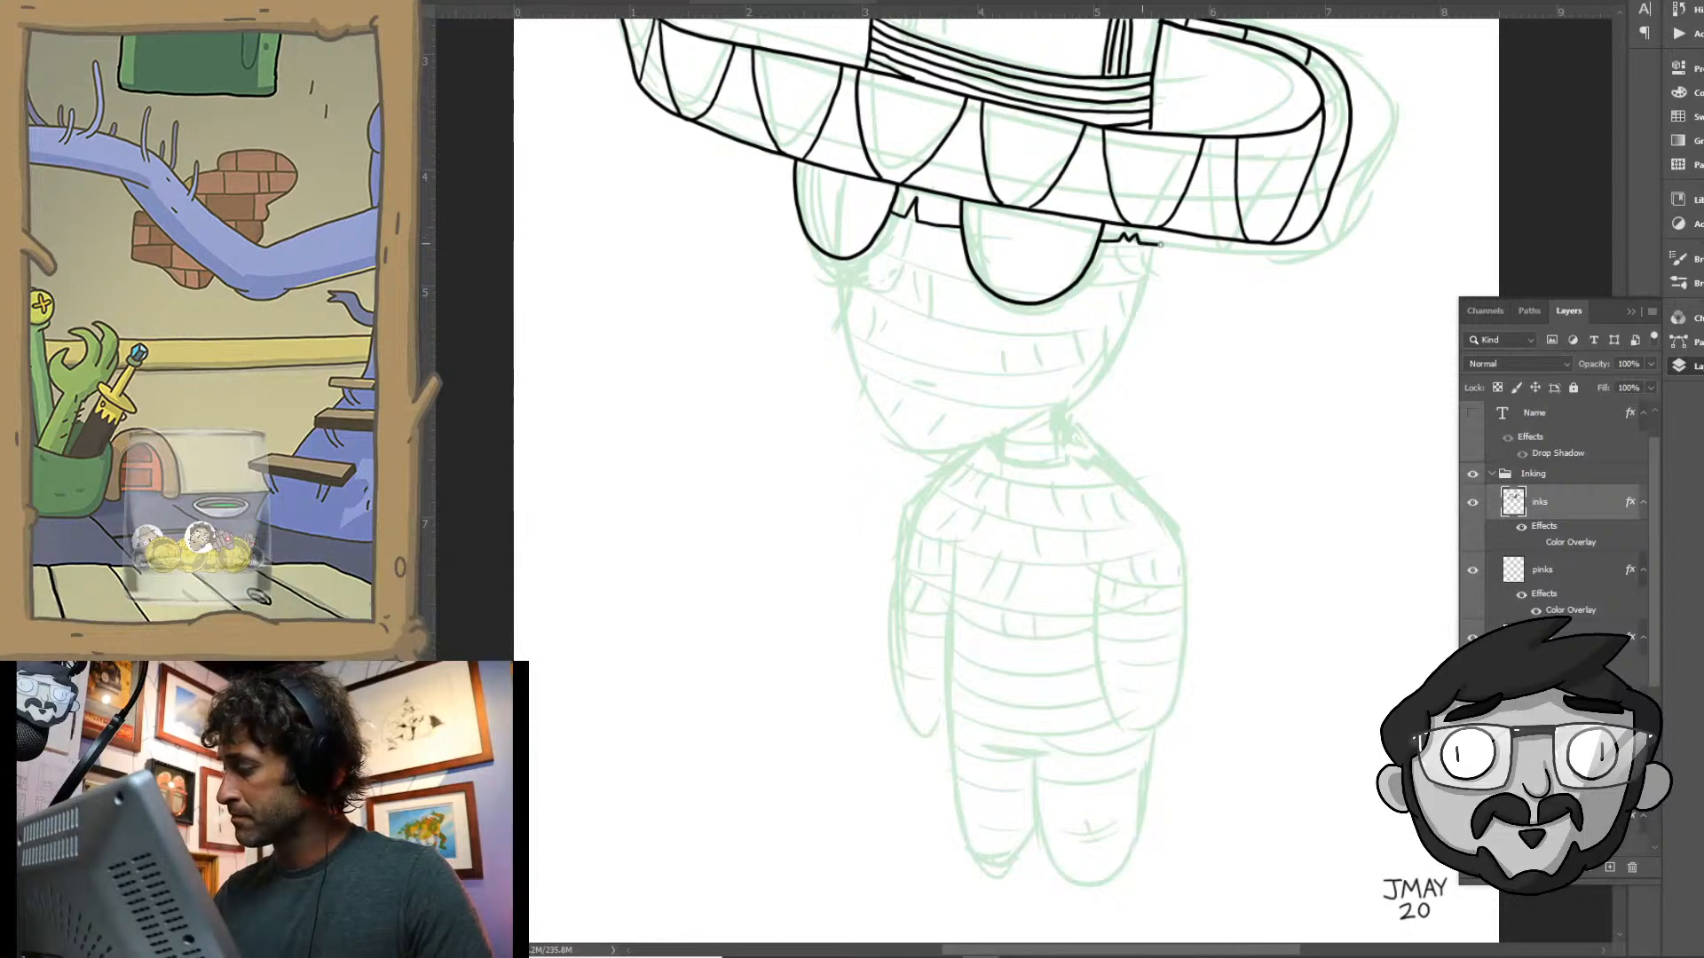
pyautogui.moveTo(866, 255)
pyautogui.mouseDown()
pyautogui.moveTo(898, 258)
pyautogui.moveTo(949, 269)
pyautogui.moveTo(954, 253)
pyautogui.moveTo(973, 275)
pyautogui.moveTo(926, 259)
pyautogui.mouseUp()
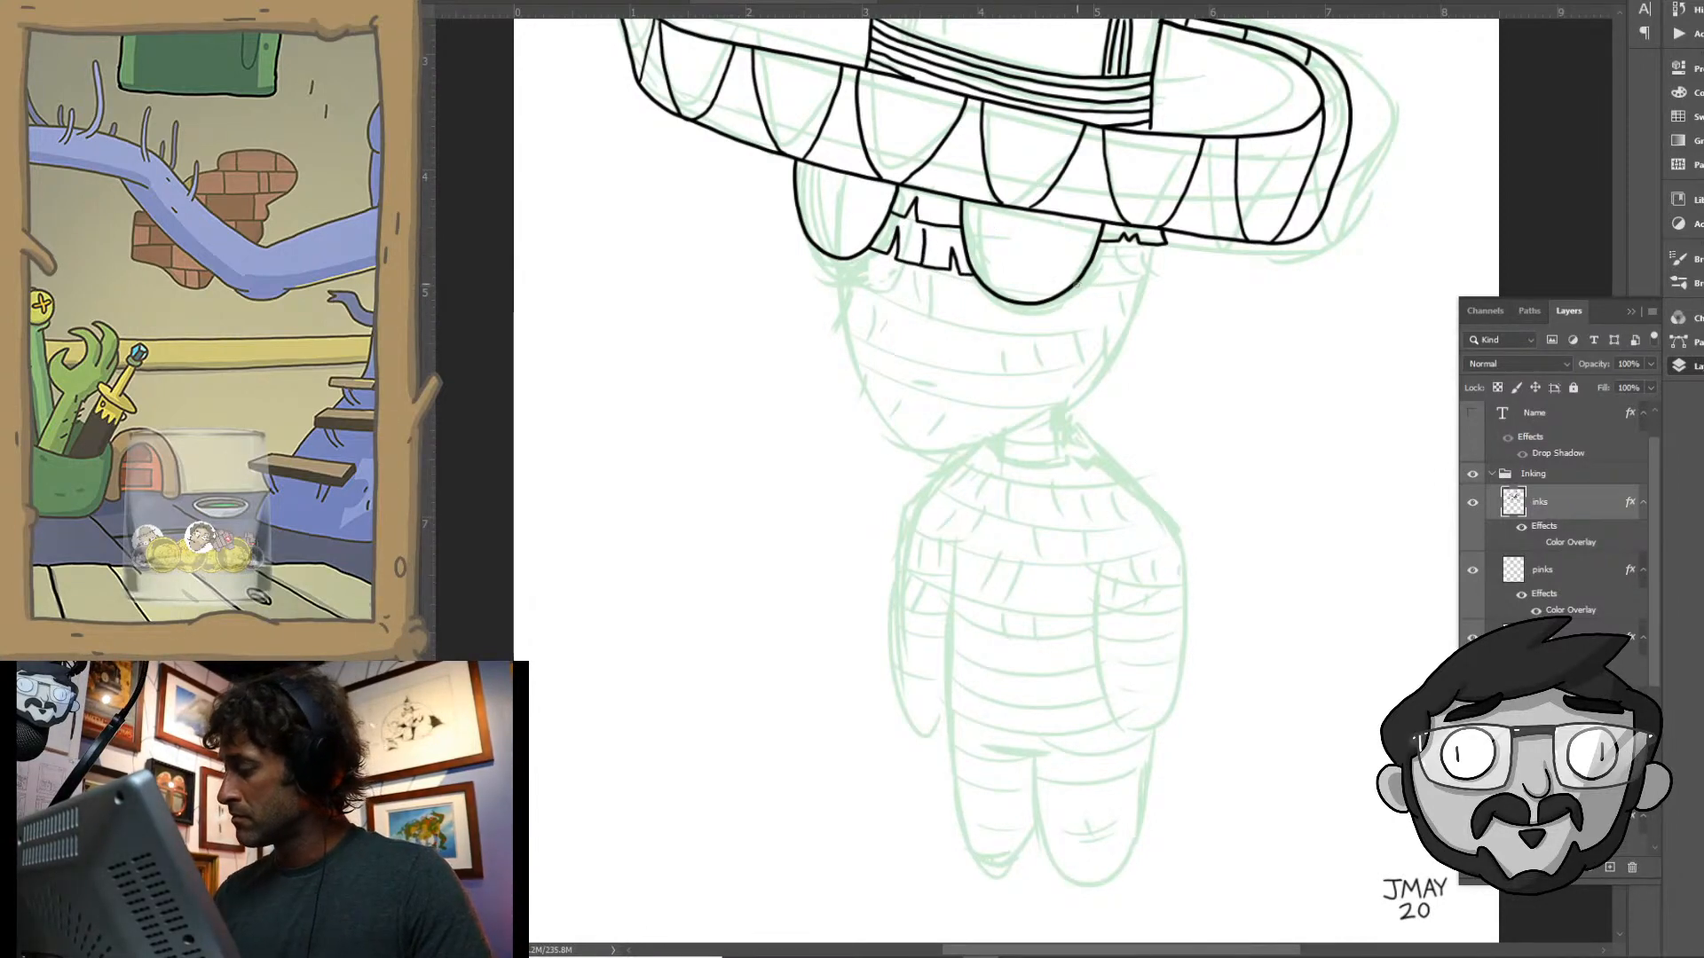
pyautogui.moveTo(1089, 286)
pyautogui.mouseDown()
pyautogui.moveTo(1153, 281)
pyautogui.moveTo(1162, 241)
pyautogui.moveTo(1157, 278)
pyautogui.mouseUp()
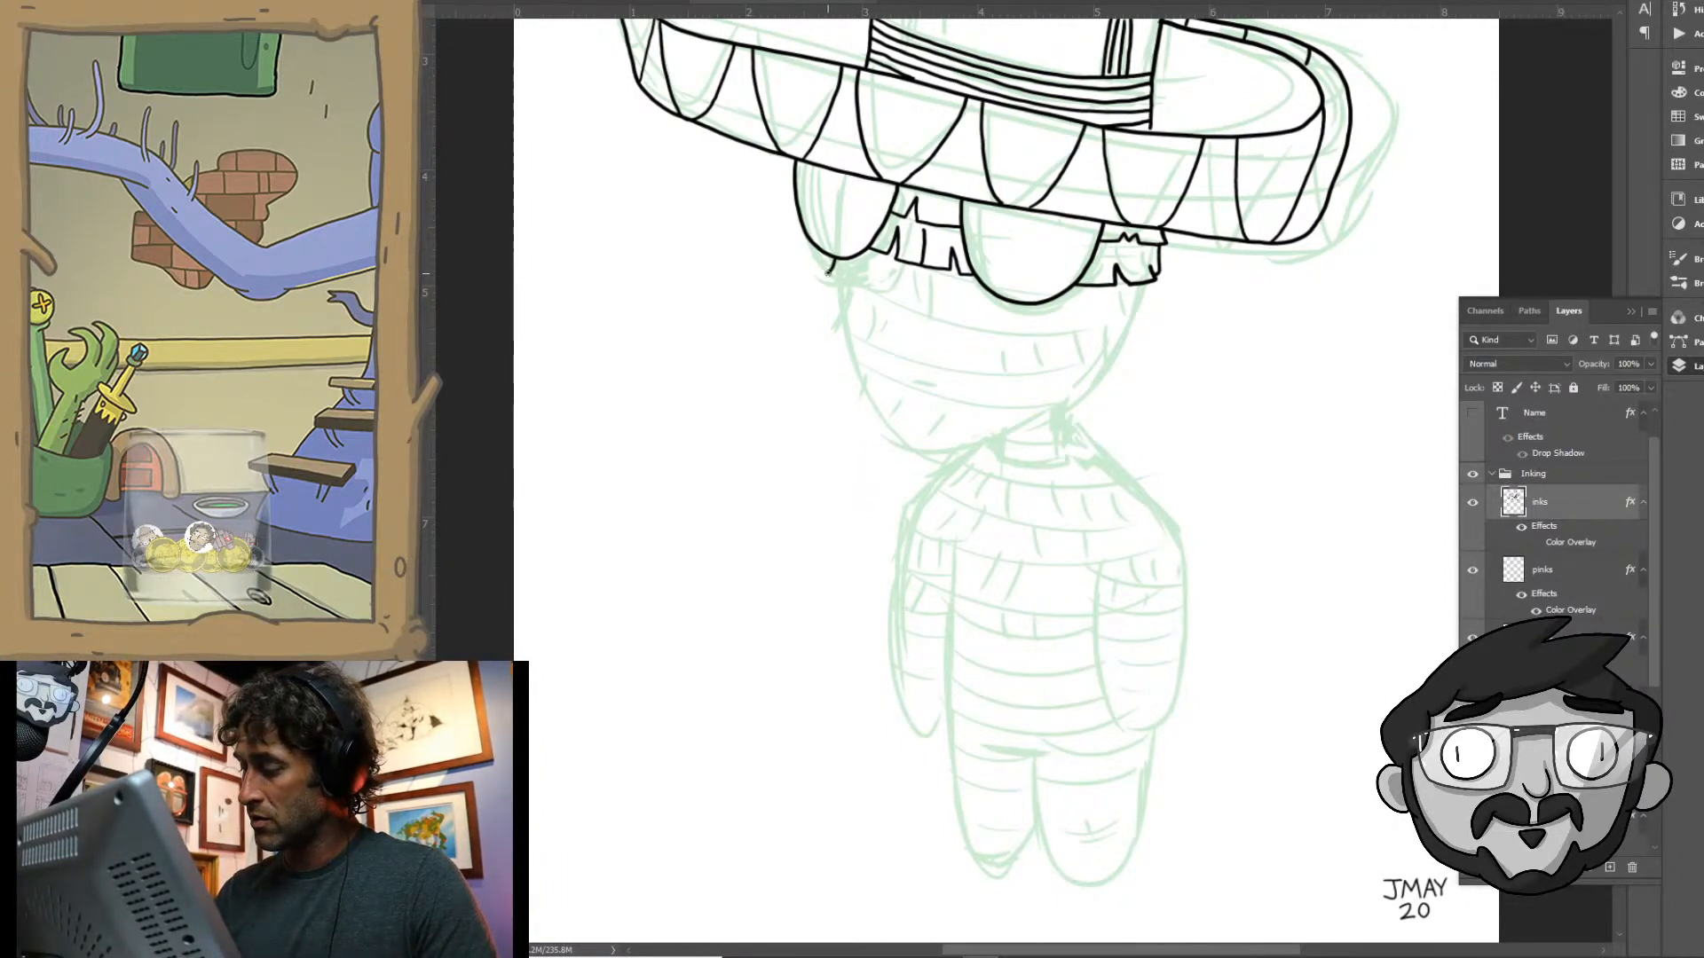
# - Ink the notched paper-fringe row that runs across the face just beneath the eyes
pyautogui.moveTo(827, 271); pyautogui.dragTo(838, 282)
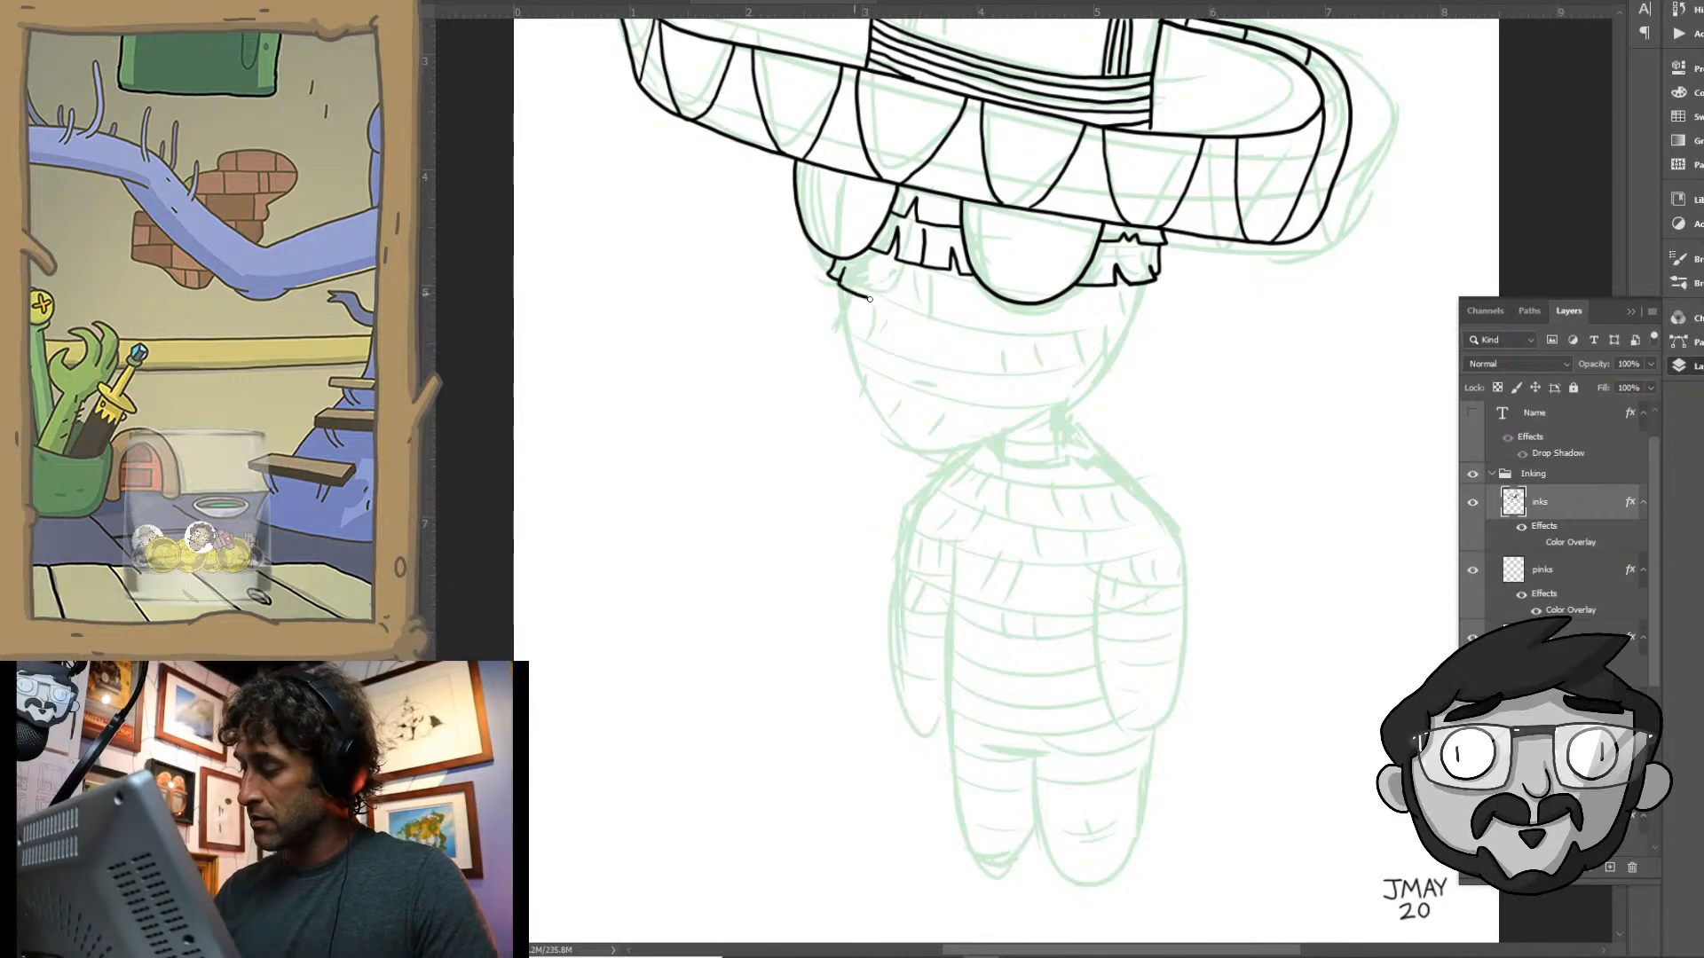
pyautogui.moveTo(889, 302)
pyautogui.mouseDown()
pyautogui.moveTo(903, 281)
pyautogui.moveTo(907, 318)
pyautogui.moveTo(957, 325)
pyautogui.mouseUp()
pyautogui.moveTo(942, 266)
pyautogui.mouseDown()
pyautogui.moveTo(942, 304)
pyautogui.moveTo(983, 301)
pyautogui.moveTo(959, 326)
pyautogui.moveTo(1017, 333)
pyautogui.moveTo(1013, 320)
pyautogui.mouseUp()
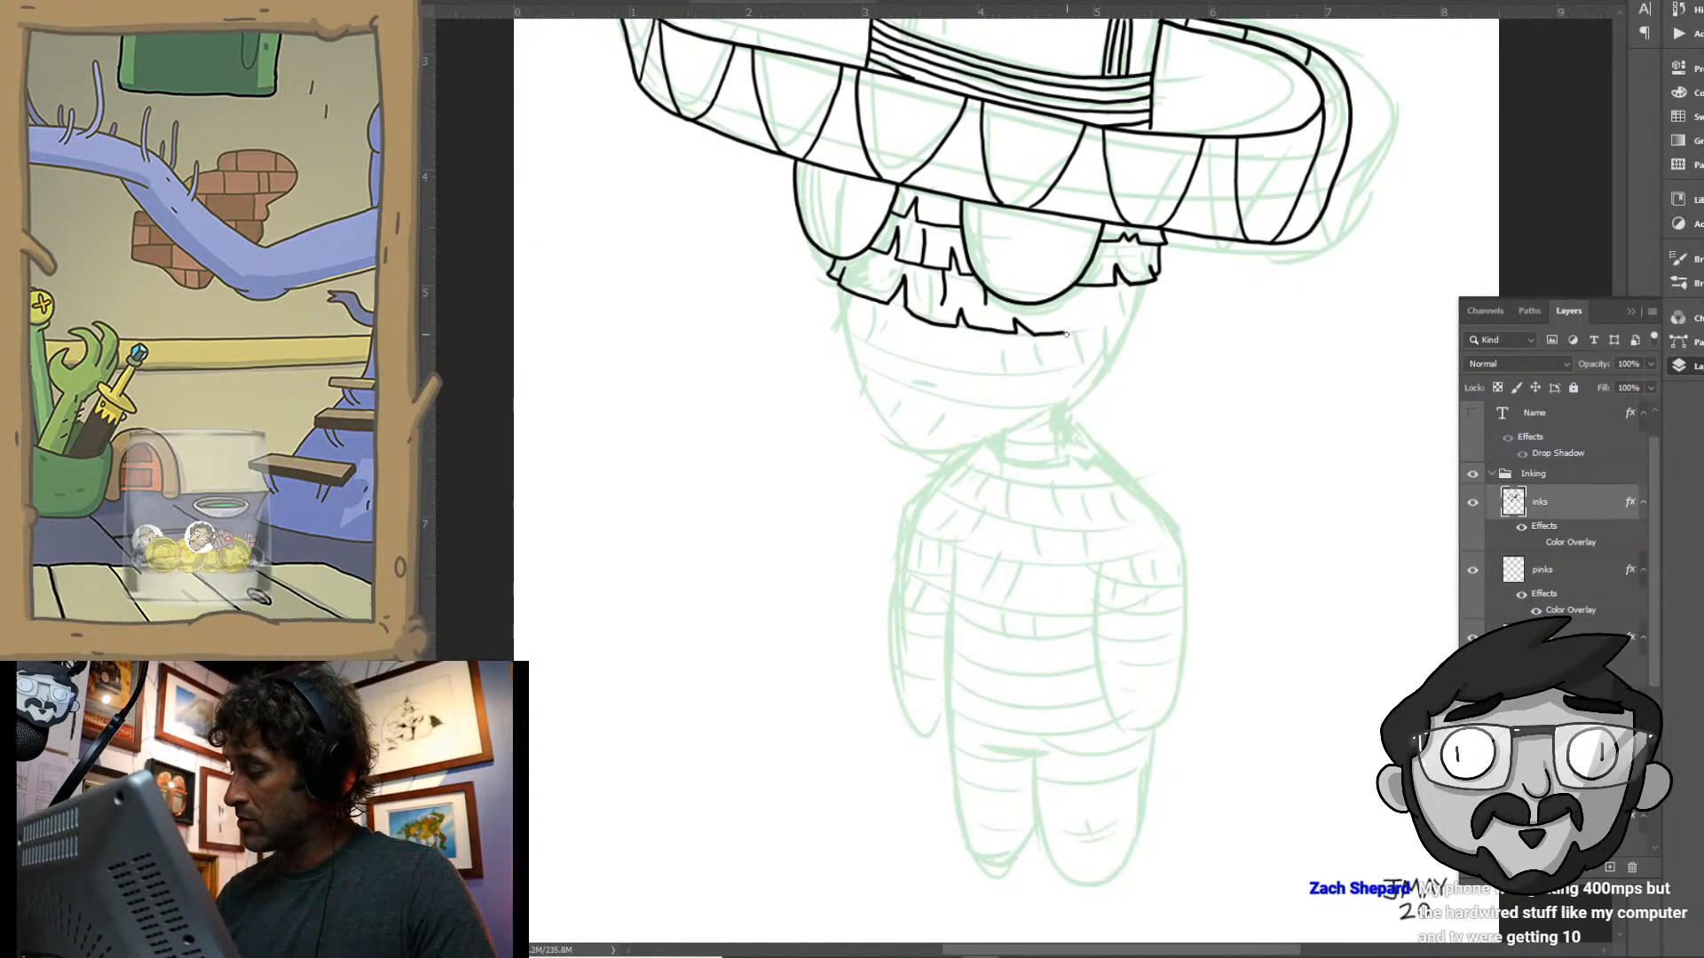
pyautogui.moveTo(1064, 335)
pyautogui.mouseDown()
pyautogui.moveTo(1118, 326)
pyautogui.moveTo(1122, 303)
pyautogui.moveTo(1144, 320)
pyautogui.moveTo(1150, 278)
pyautogui.mouseUp()
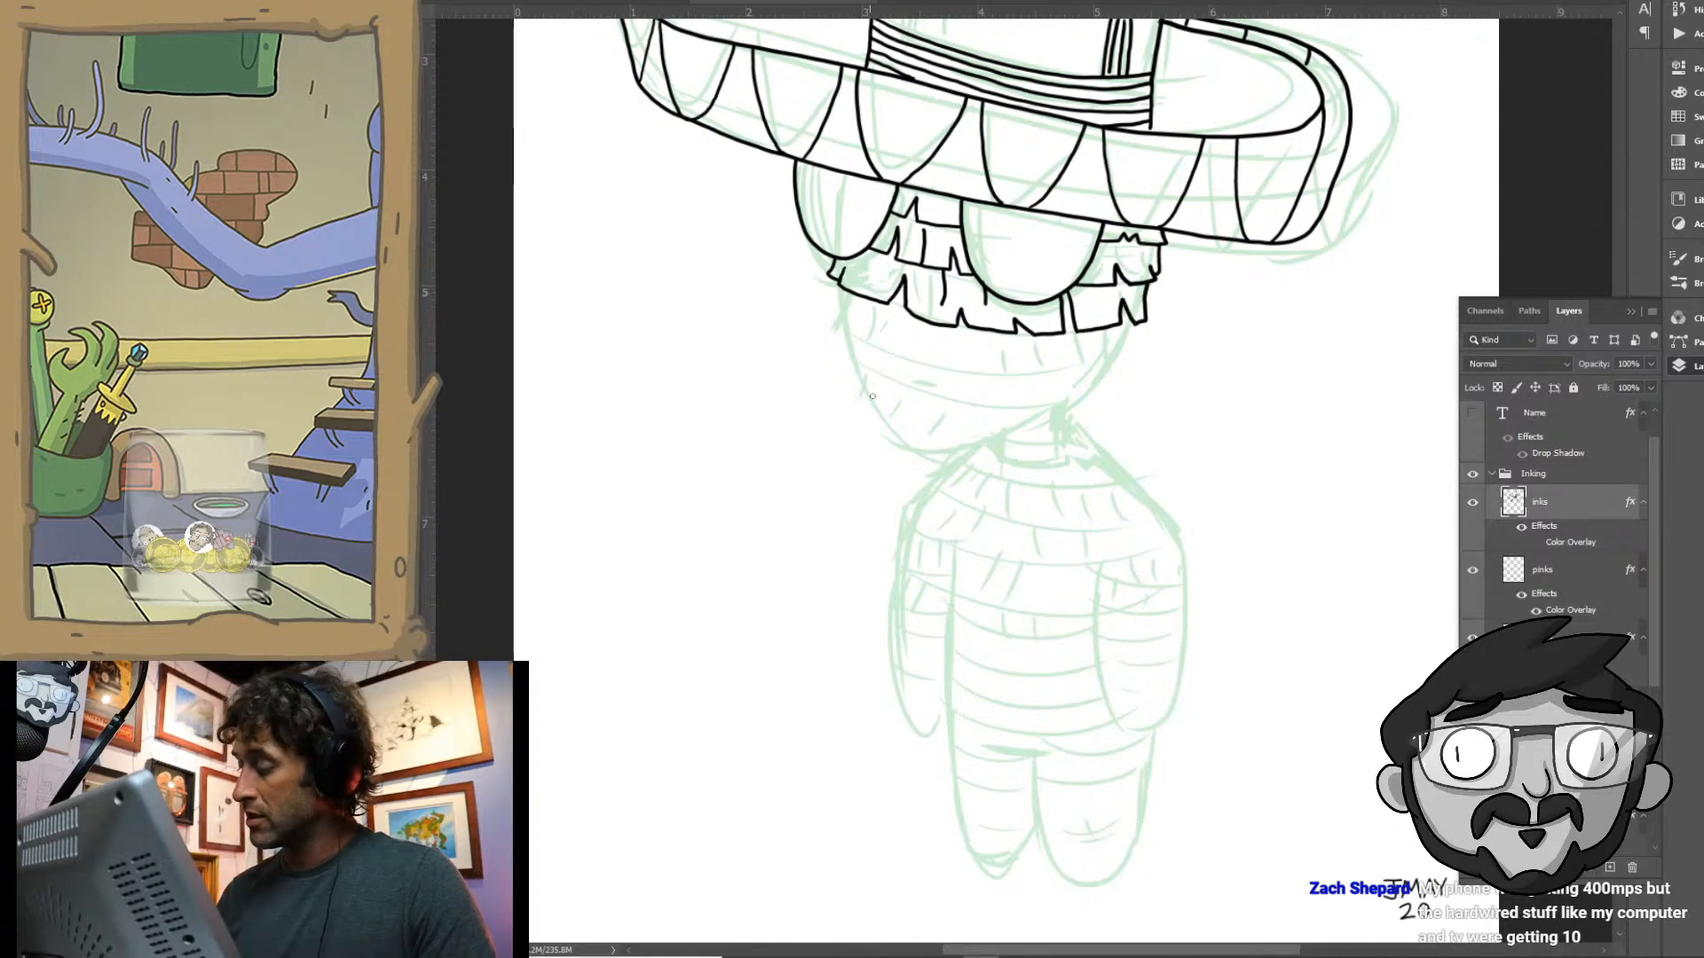
# - Ink the remaining notched fringe rows down the lower face to the chin, adding small slits in the middle rows
pyautogui.moveTo(843, 289)
pyautogui.mouseDown()
pyautogui.moveTo(858, 336)
pyautogui.moveTo(873, 316)
pyautogui.moveTo(895, 357)
pyautogui.moveTo(935, 351)
pyautogui.moveTo(966, 375)
pyautogui.moveTo(970, 350)
pyautogui.moveTo(997, 384)
pyautogui.moveTo(1013, 379)
pyautogui.moveTo(1004, 356)
pyautogui.moveTo(1026, 373)
pyautogui.moveTo(1082, 368)
pyautogui.moveTo(1081, 353)
pyautogui.moveTo(1114, 364)
pyautogui.moveTo(1138, 324)
pyautogui.moveTo(1129, 362)
pyautogui.mouseUp()
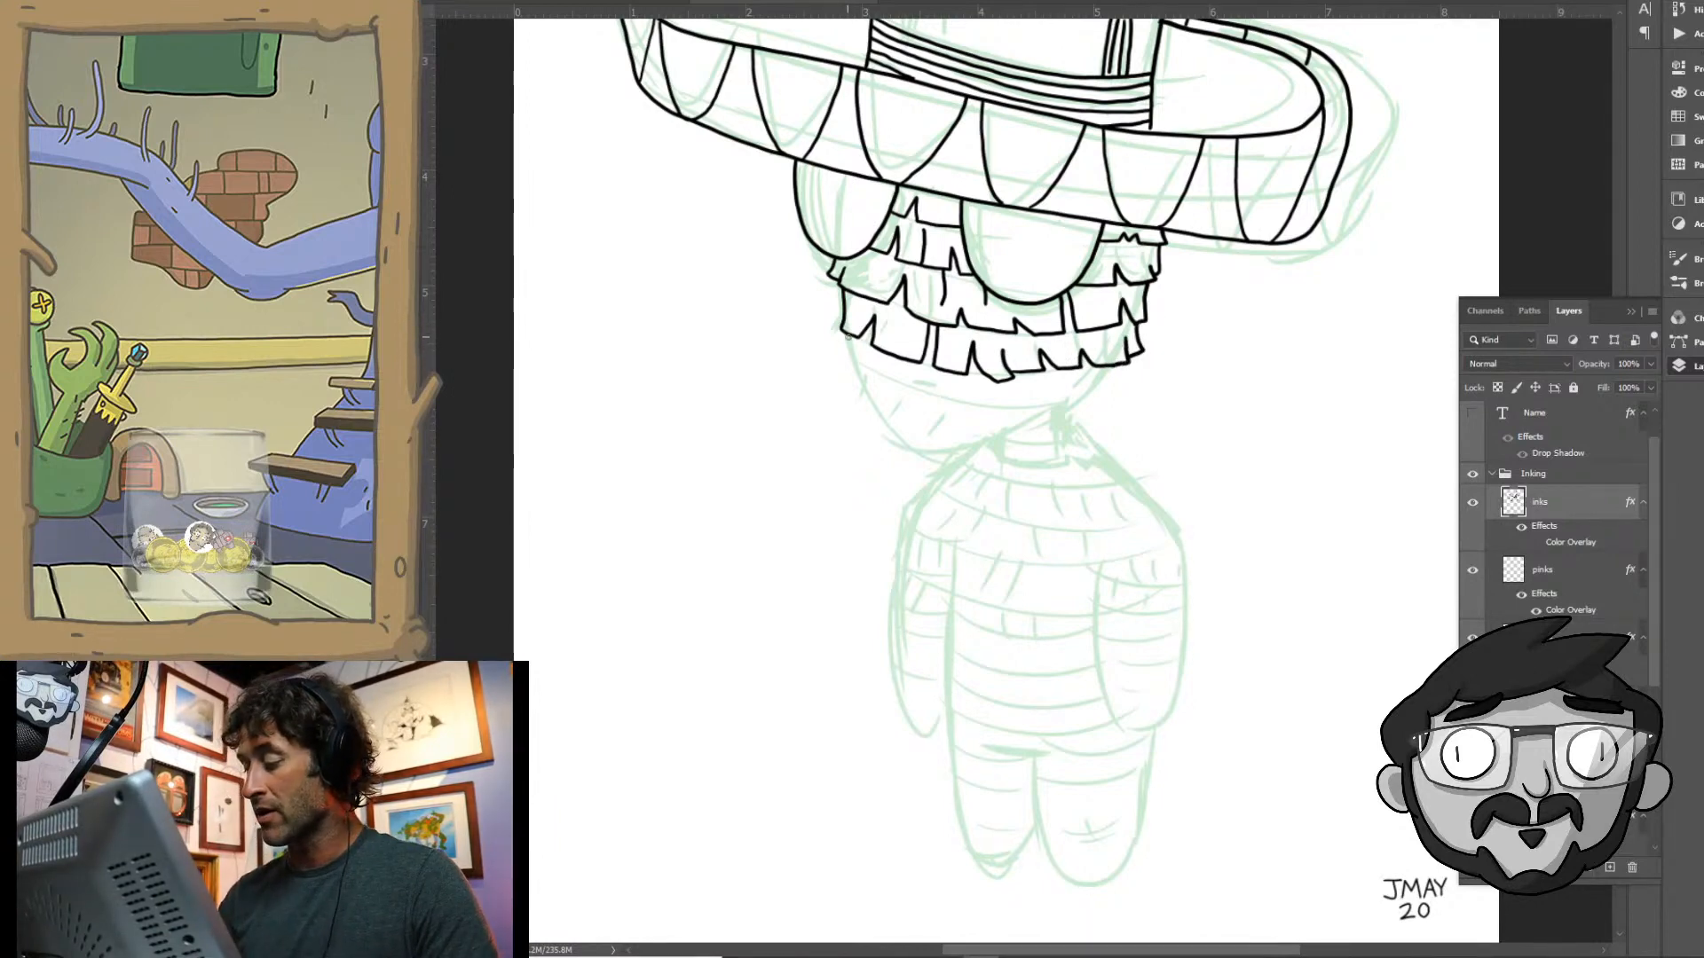
pyautogui.moveTo(851, 333)
pyautogui.mouseDown()
pyautogui.moveTo(844, 359)
pyautogui.moveTo(981, 406)
pyautogui.moveTo(1068, 405)
pyautogui.moveTo(1114, 367)
pyautogui.mouseUp()
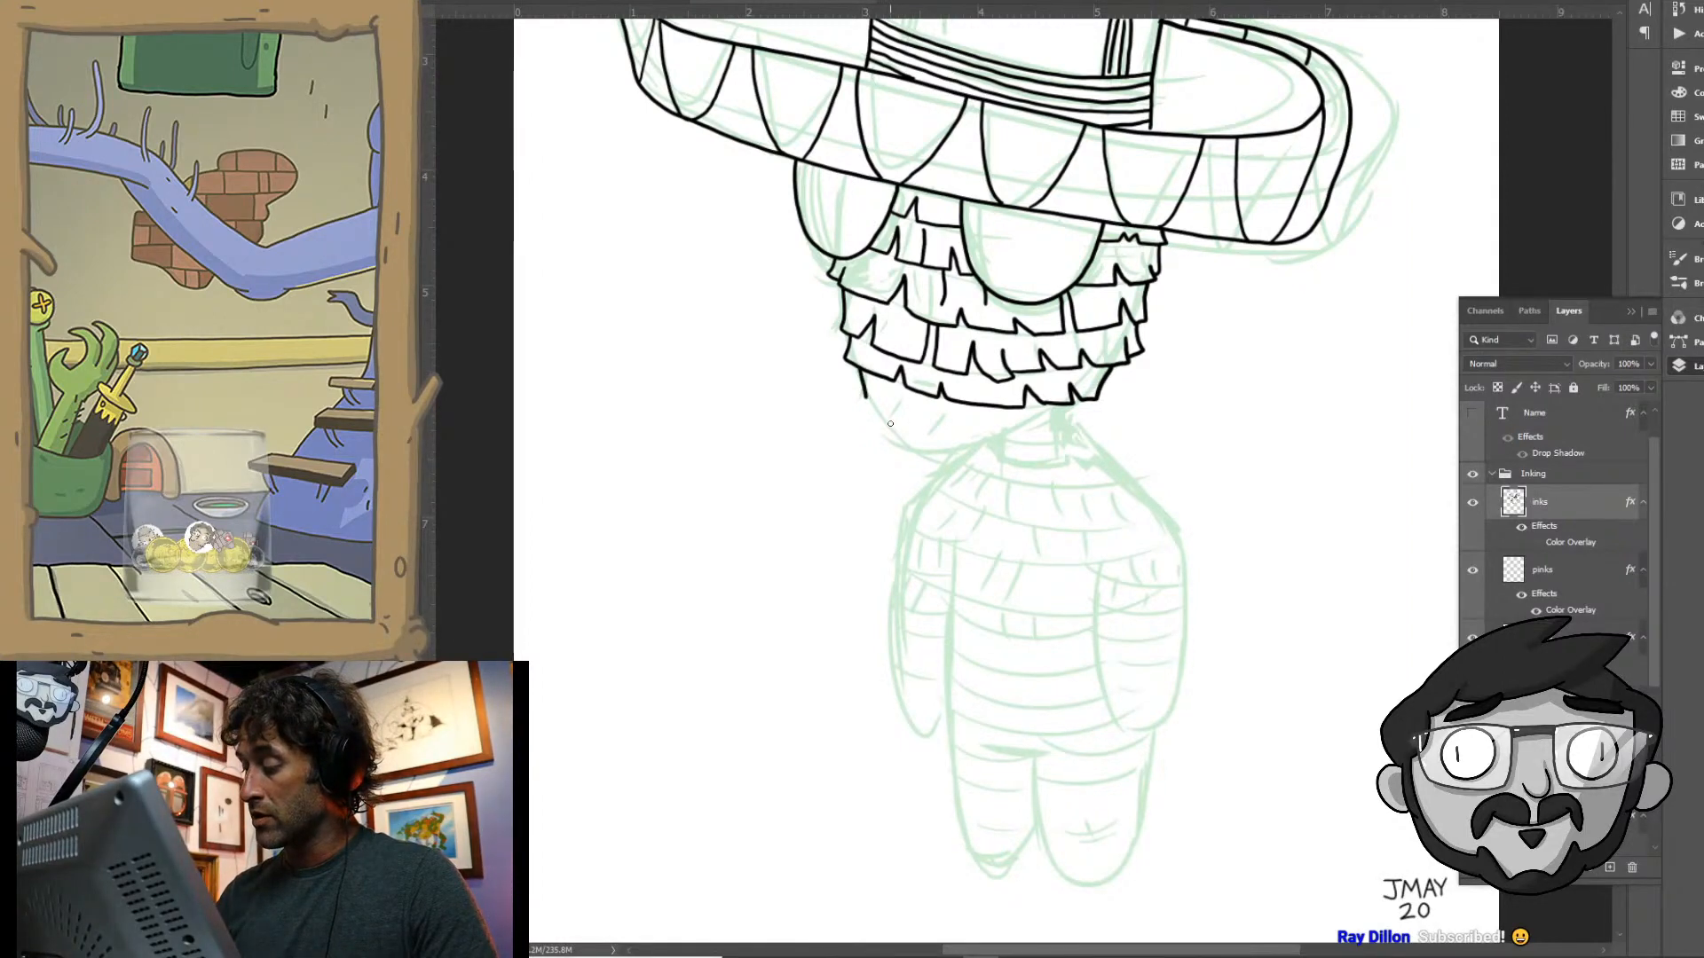
pyautogui.moveTo(867, 396)
pyautogui.mouseDown()
pyautogui.moveTo(933, 427)
pyautogui.moveTo(989, 422)
pyautogui.moveTo(960, 416)
pyautogui.moveTo(968, 434)
pyautogui.moveTo(1019, 438)
pyautogui.moveTo(1058, 406)
pyautogui.mouseUp()
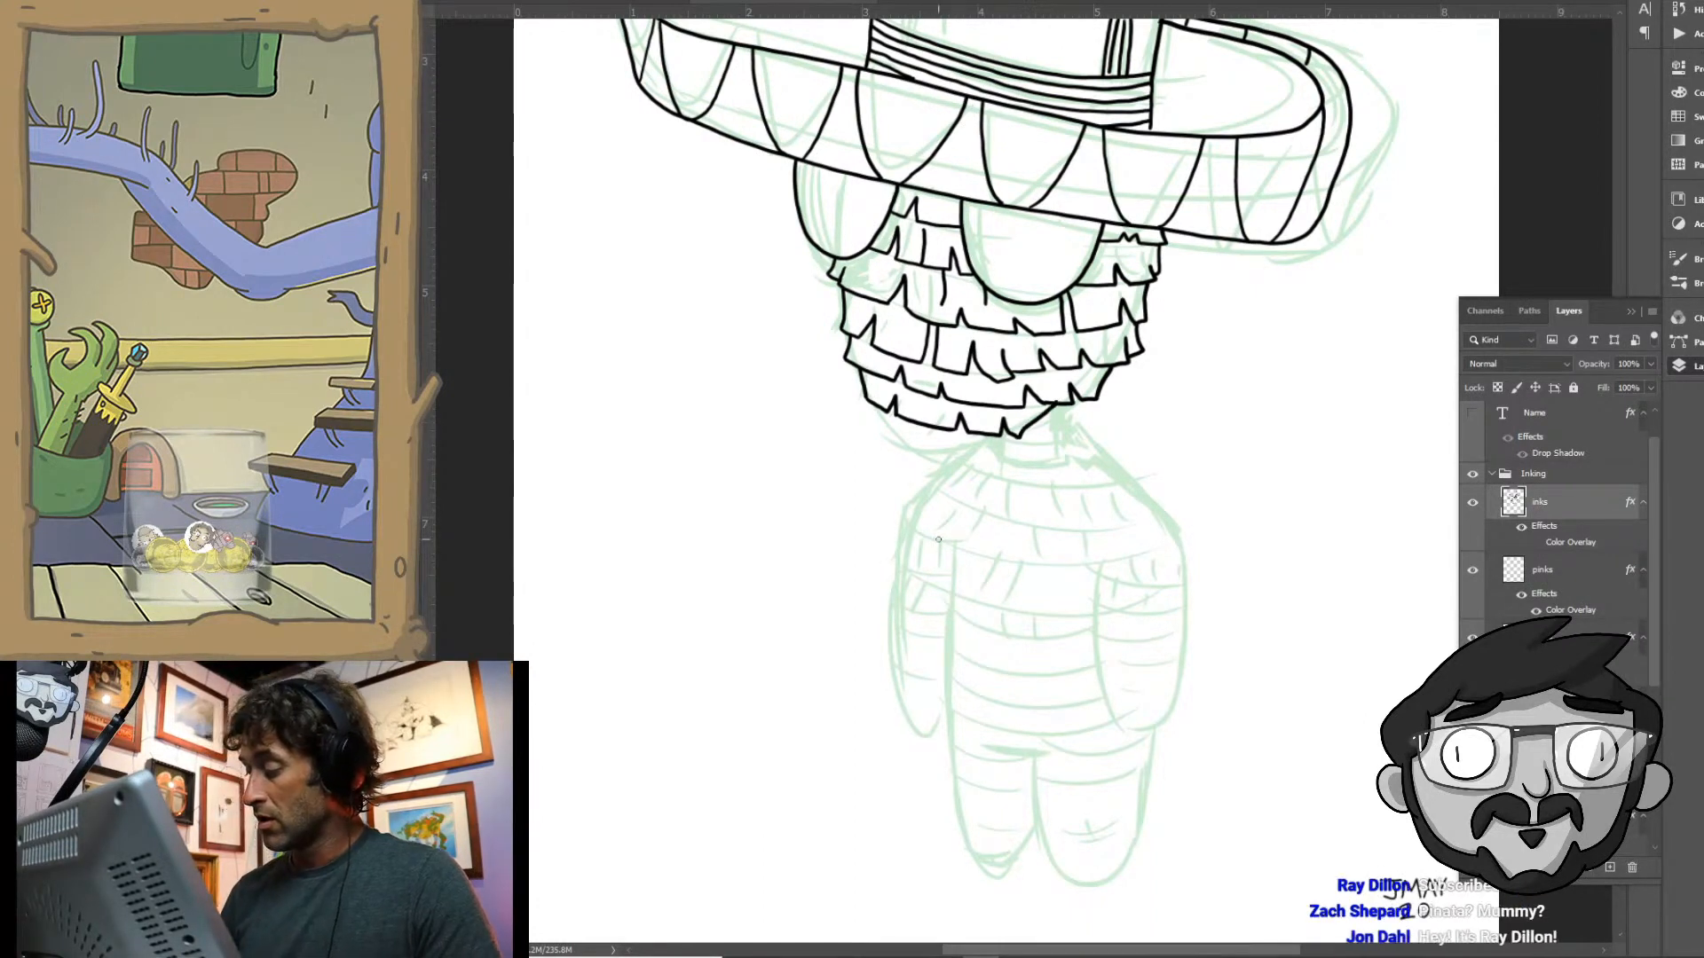
pyautogui.moveTo(904, 324); pyautogui.dragTo(1029, 360)
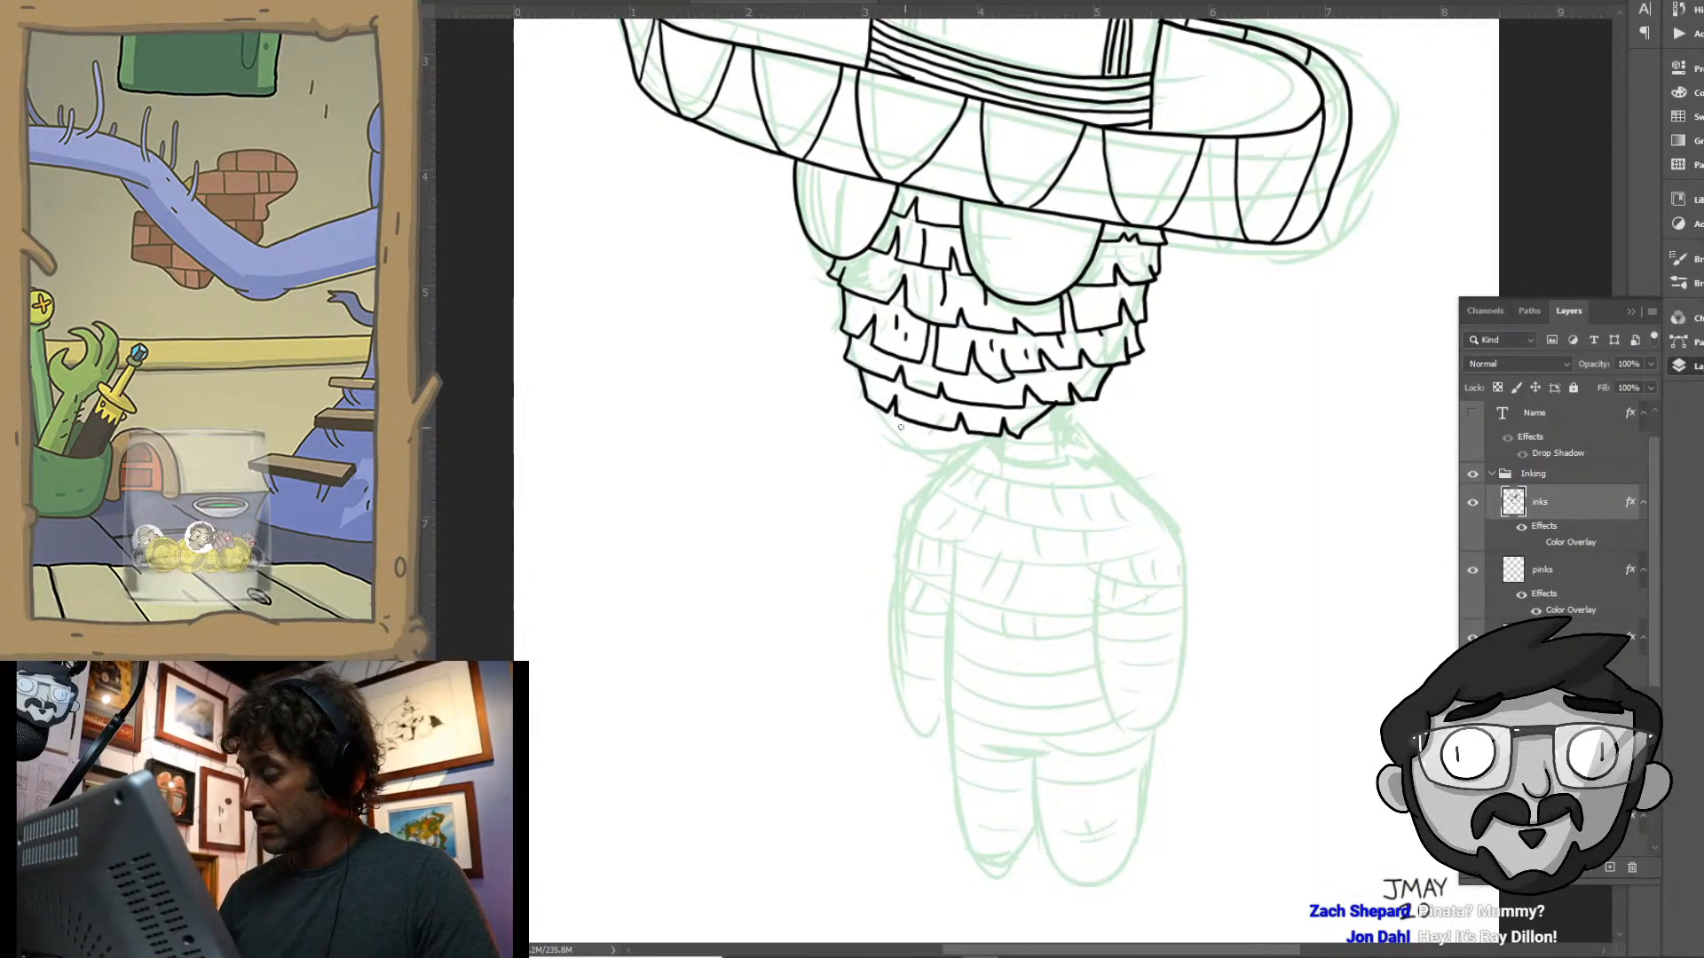
pyautogui.moveTo(878, 405)
pyautogui.mouseDown()
pyautogui.moveTo(913, 439)
pyautogui.moveTo(988, 448)
pyautogui.mouseUp()
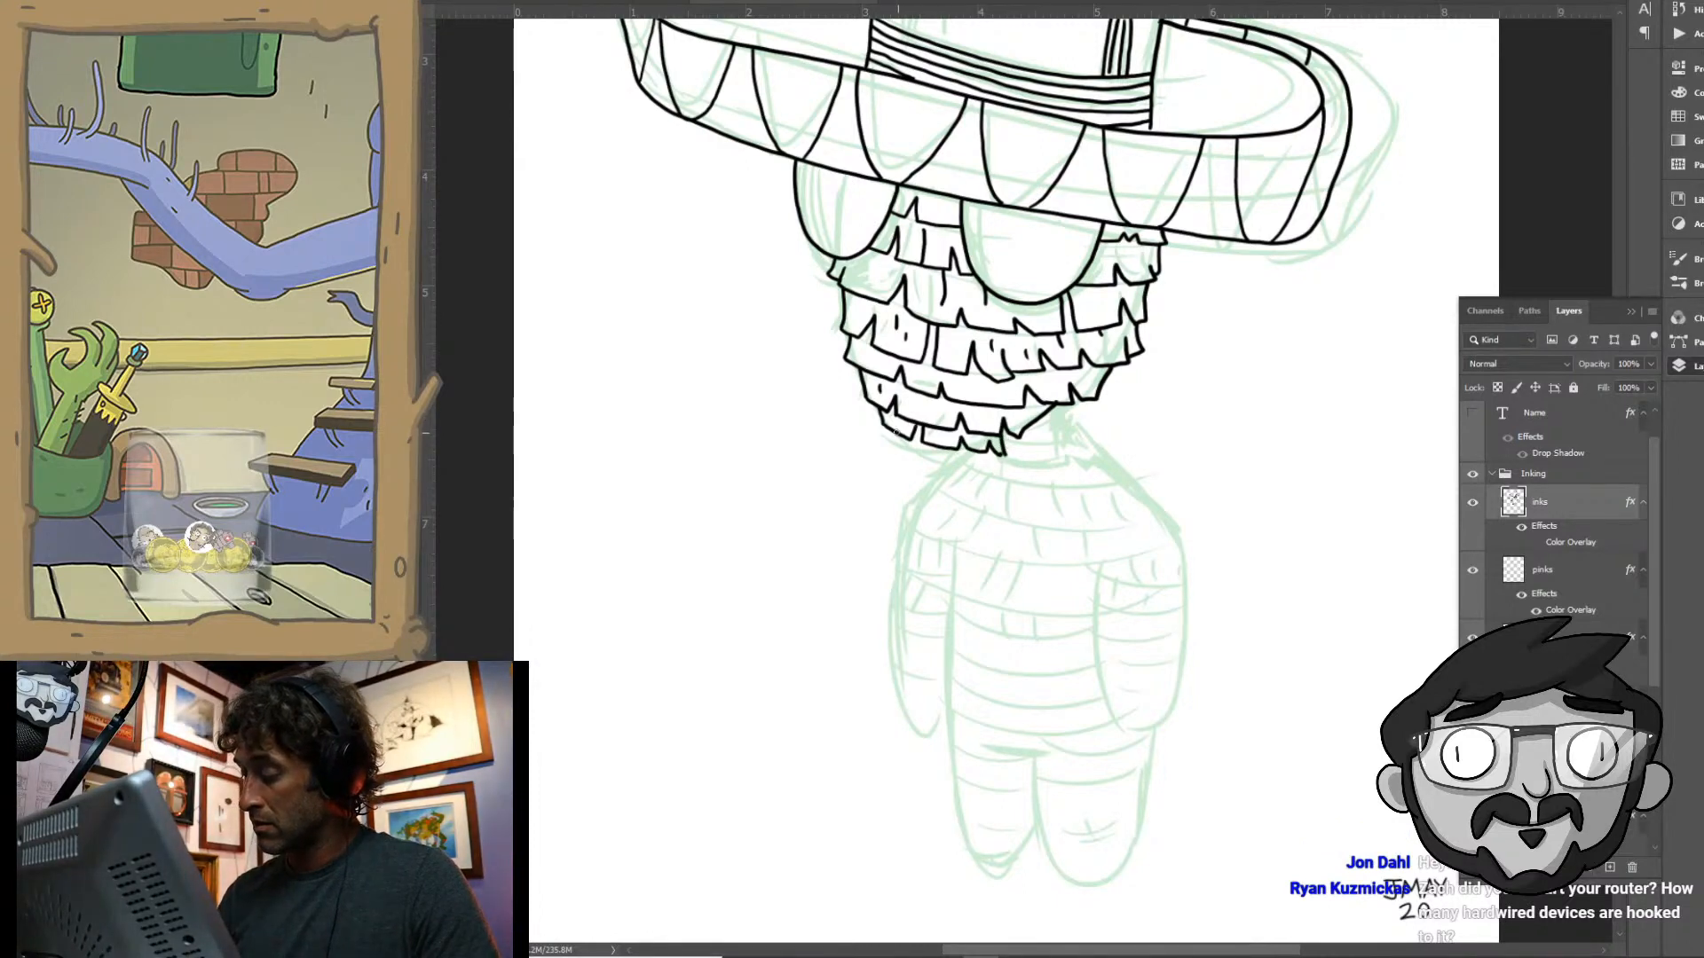
pyautogui.moveTo(897, 433); pyautogui.dragTo(967, 462)
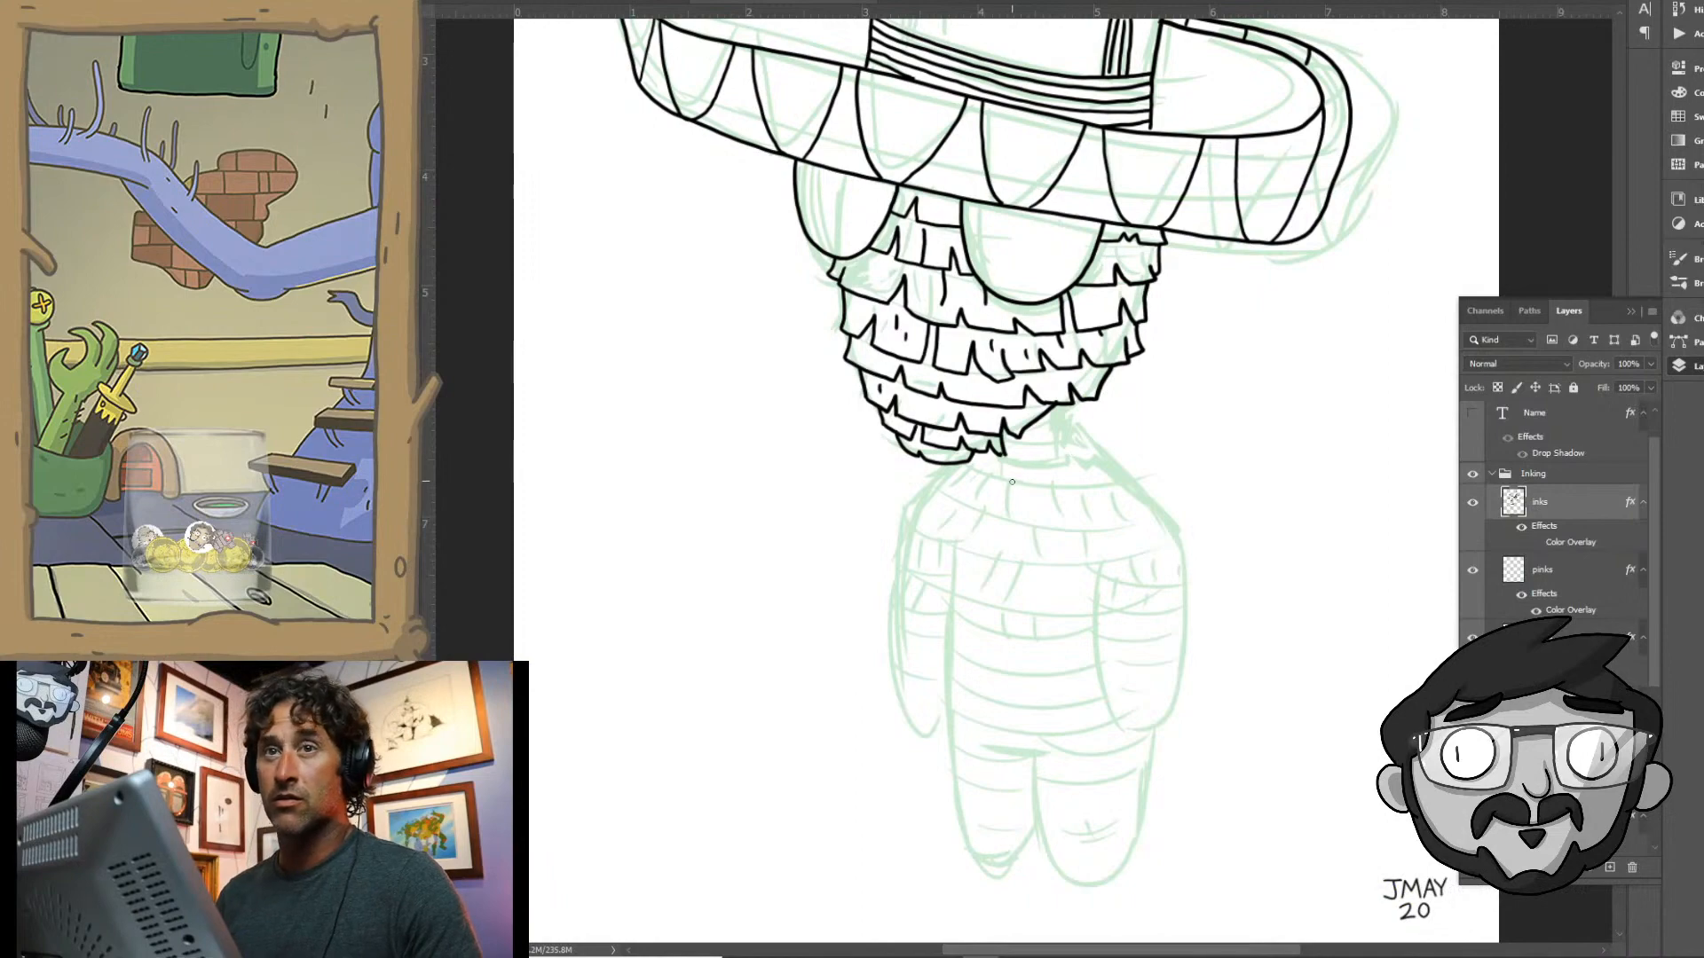
# - Ink the neck and the widening notched fringe rows that spread from it over the shoulders
pyautogui.moveTo(1050, 483); pyautogui.dragTo(983, 523)
pyautogui.moveTo(981, 547); pyautogui.dragTo(870, 434)
pyautogui.moveTo(941, 351); pyautogui.dragTo(992, 331)
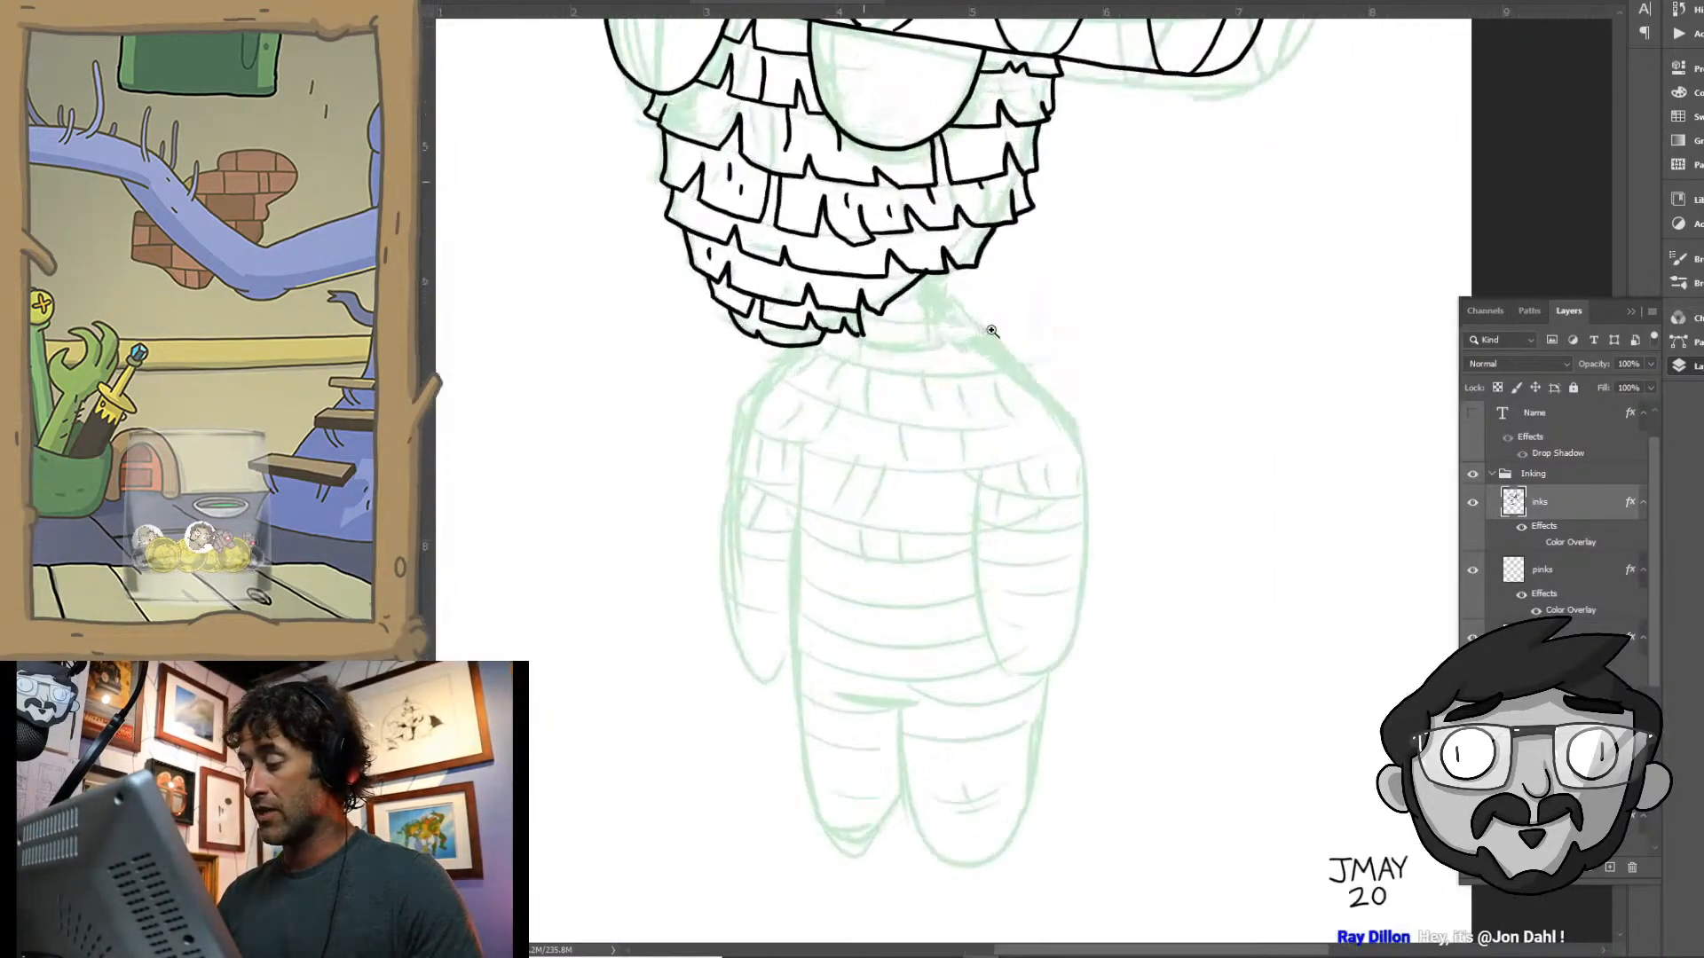
pyautogui.click(992, 331)
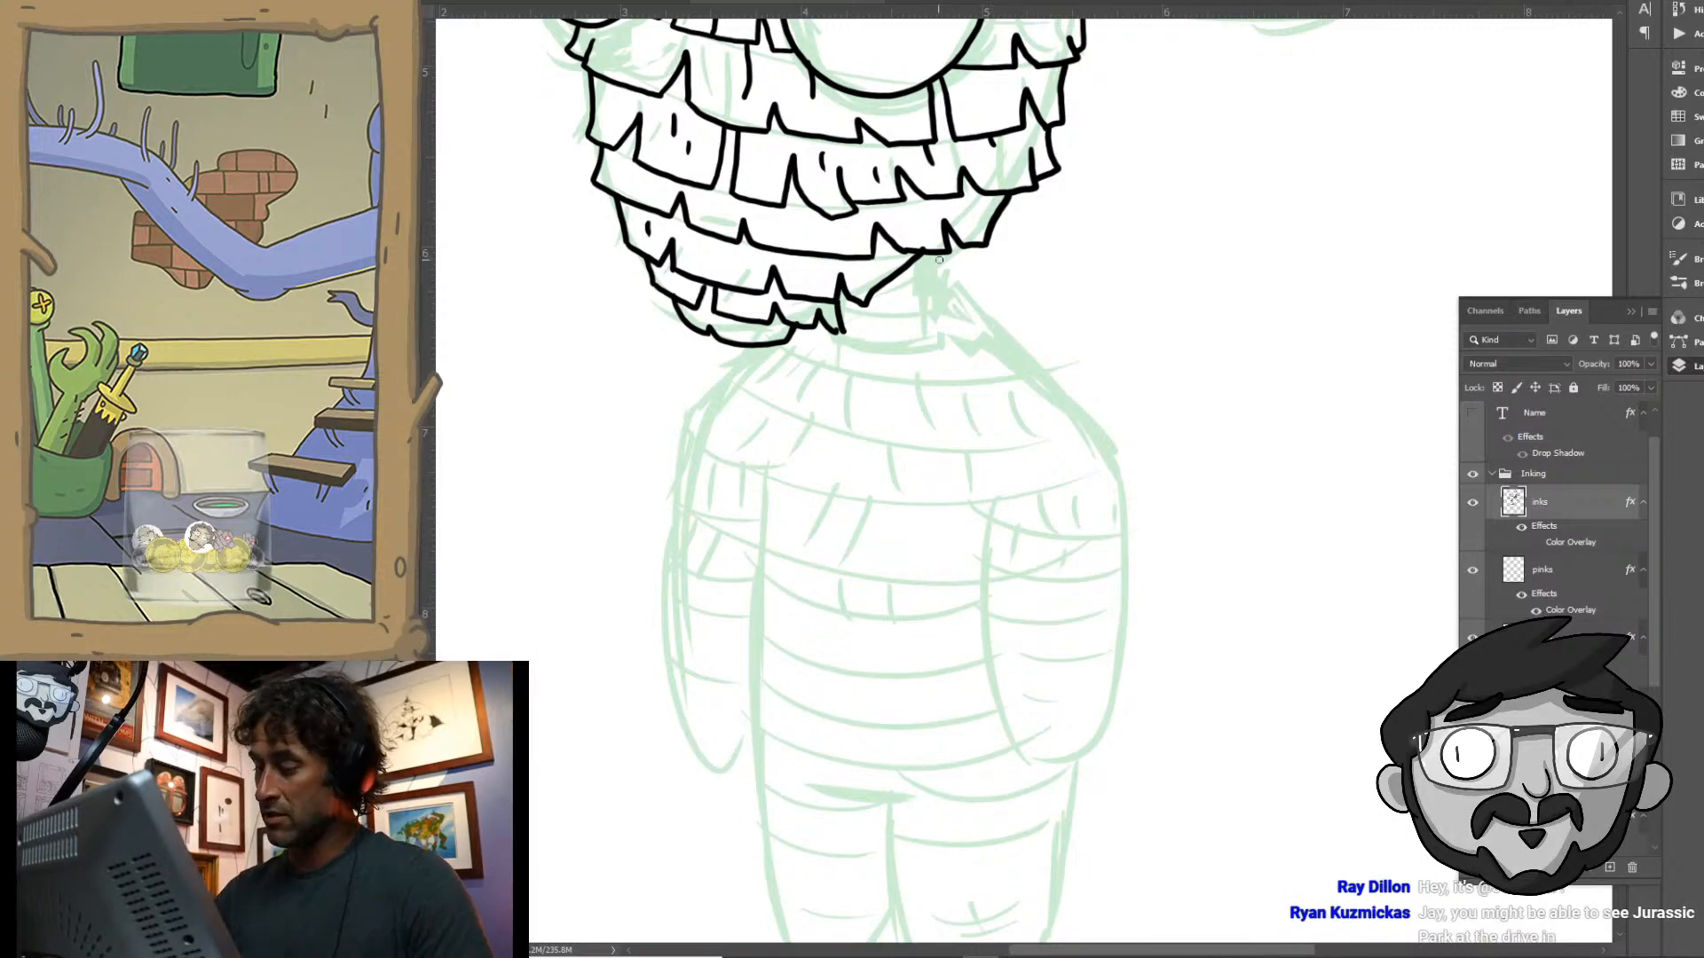
pyautogui.moveTo(934, 250)
pyautogui.mouseDown()
pyautogui.moveTo(947, 291)
pyautogui.moveTo(885, 288)
pyautogui.moveTo(946, 321)
pyautogui.moveTo(905, 324)
pyautogui.moveTo(895, 297)
pyautogui.moveTo(884, 320)
pyautogui.moveTo(839, 309)
pyautogui.moveTo(834, 342)
pyautogui.moveTo(963, 345)
pyautogui.moveTo(942, 323)
pyautogui.moveTo(1023, 341)
pyautogui.moveTo(961, 343)
pyautogui.mouseUp()
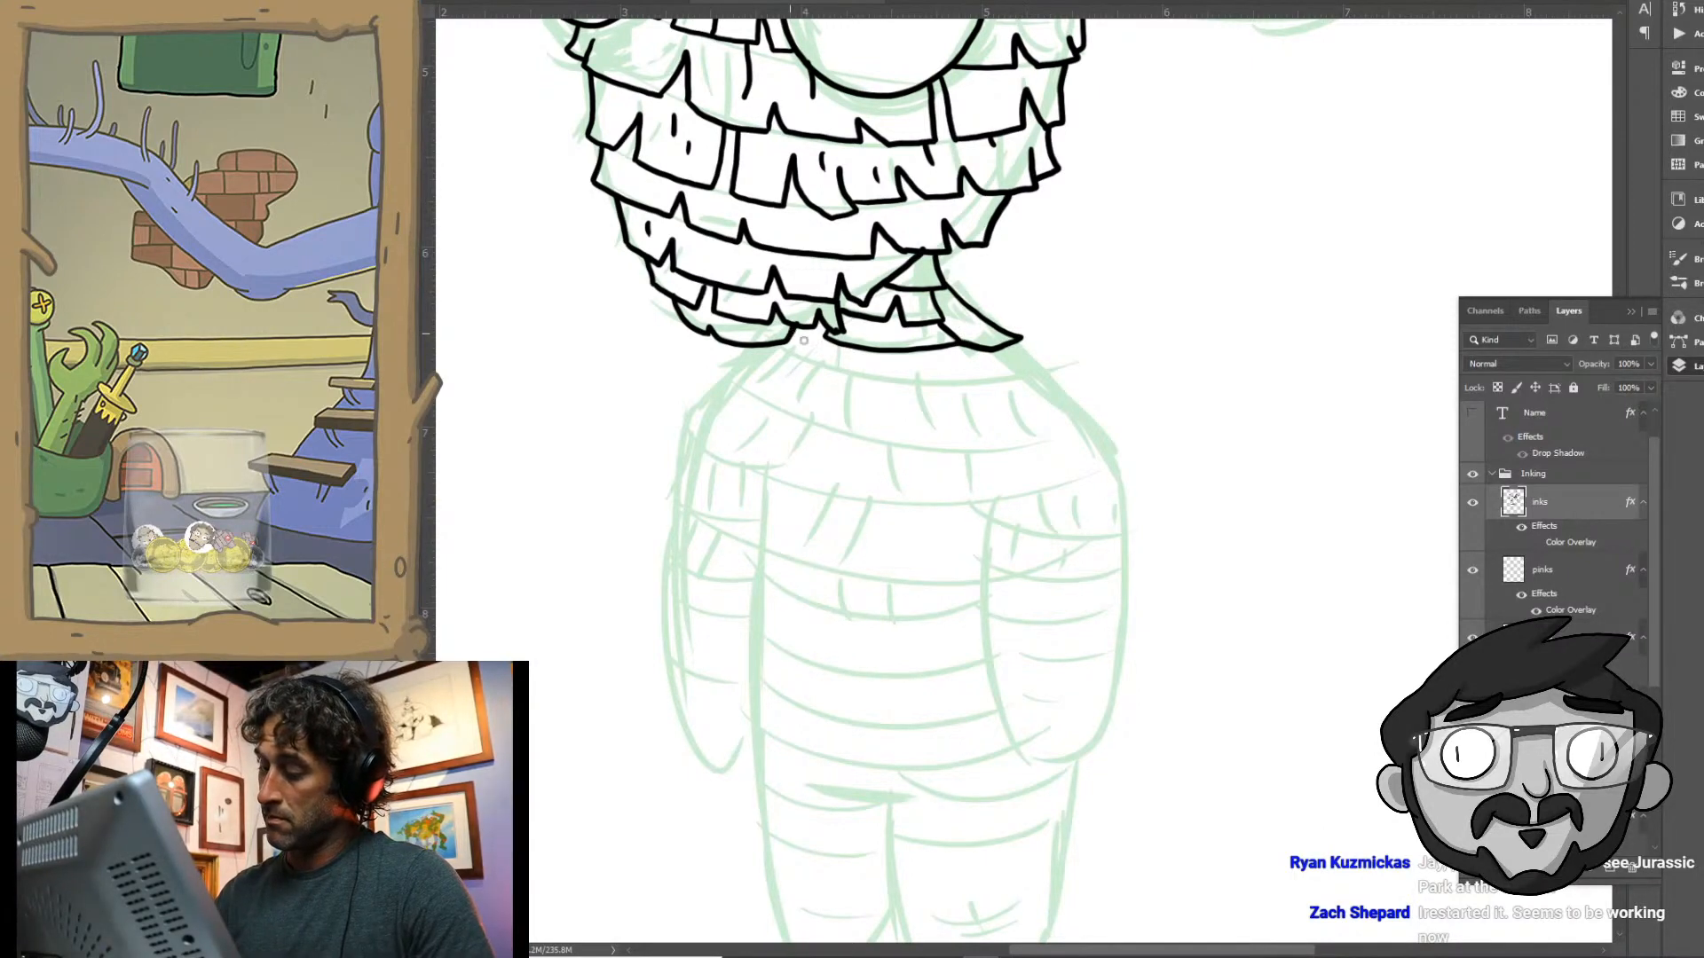
pyautogui.moveTo(758, 347)
pyautogui.mouseDown()
pyautogui.moveTo(801, 363)
pyautogui.moveTo(821, 342)
pyautogui.moveTo(813, 370)
pyautogui.moveTo(910, 388)
pyautogui.moveTo(905, 364)
pyautogui.moveTo(930, 391)
pyautogui.moveTo(992, 388)
pyautogui.moveTo(983, 359)
pyautogui.moveTo(1012, 384)
pyautogui.moveTo(1062, 370)
pyautogui.mouseUp()
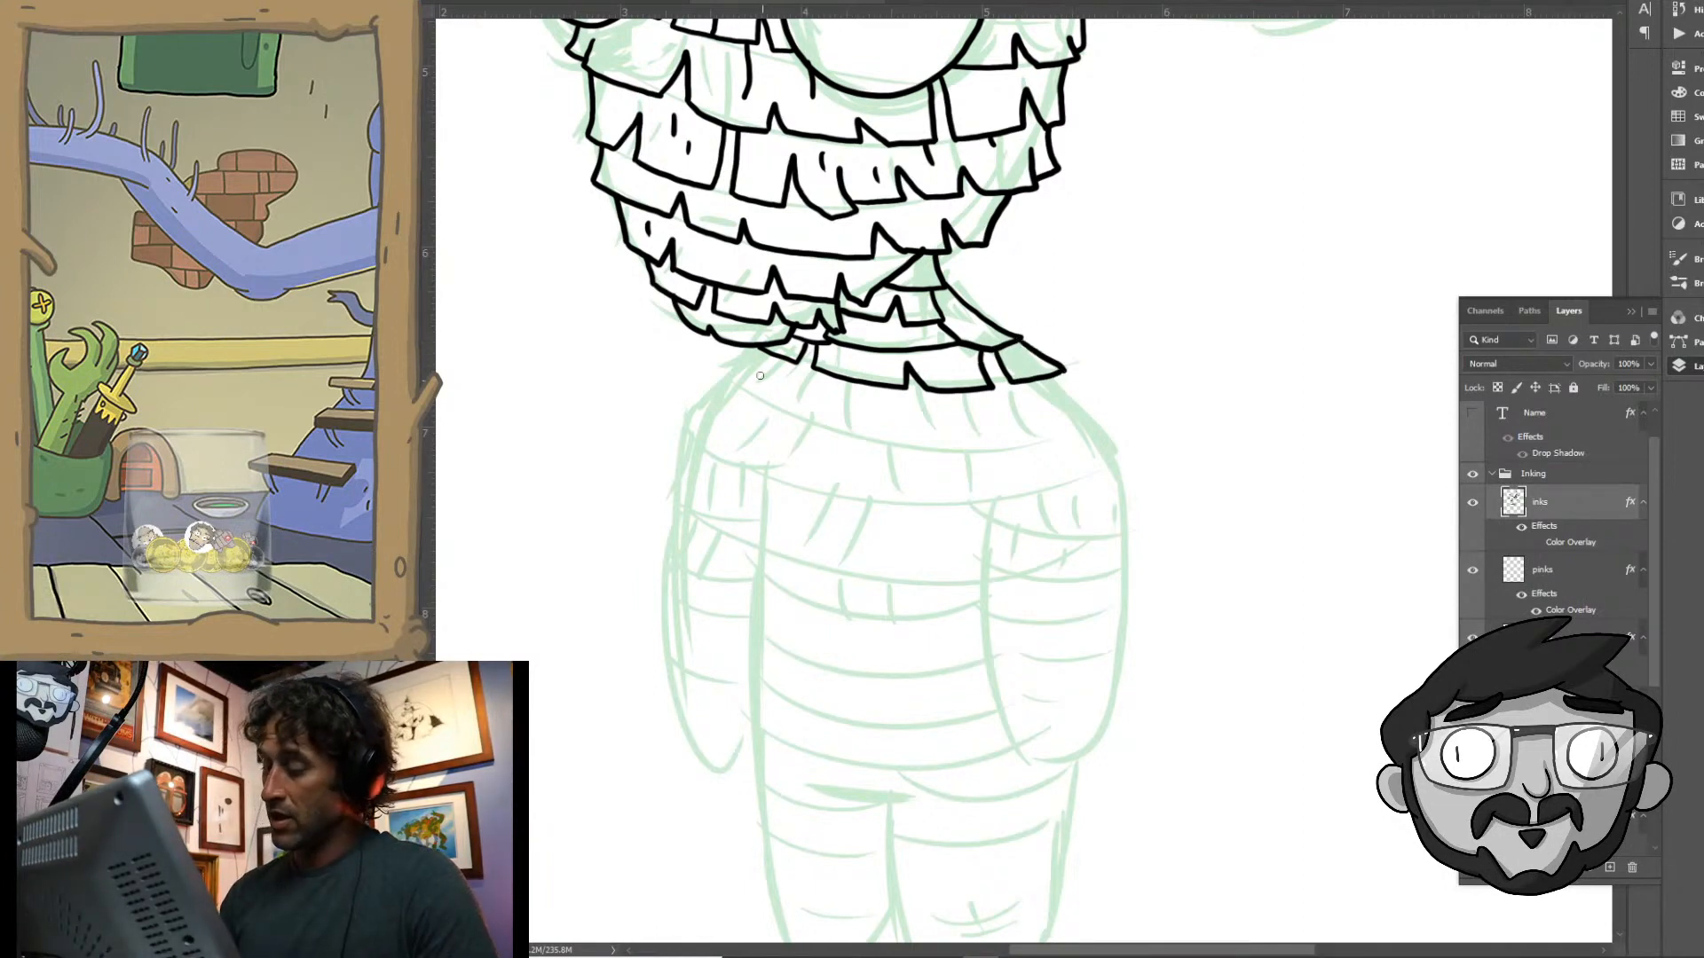
pyautogui.moveTo(757, 346)
pyautogui.mouseDown()
pyautogui.moveTo(723, 373)
pyautogui.moveTo(739, 392)
pyautogui.moveTo(778, 387)
pyautogui.moveTo(773, 403)
pyautogui.moveTo(848, 428)
pyautogui.moveTo(932, 438)
pyautogui.moveTo(951, 400)
pyautogui.moveTo(984, 446)
pyautogui.moveTo(1038, 437)
pyautogui.moveTo(1021, 399)
pyautogui.moveTo(1062, 431)
pyautogui.moveTo(1111, 417)
pyautogui.mouseUp()
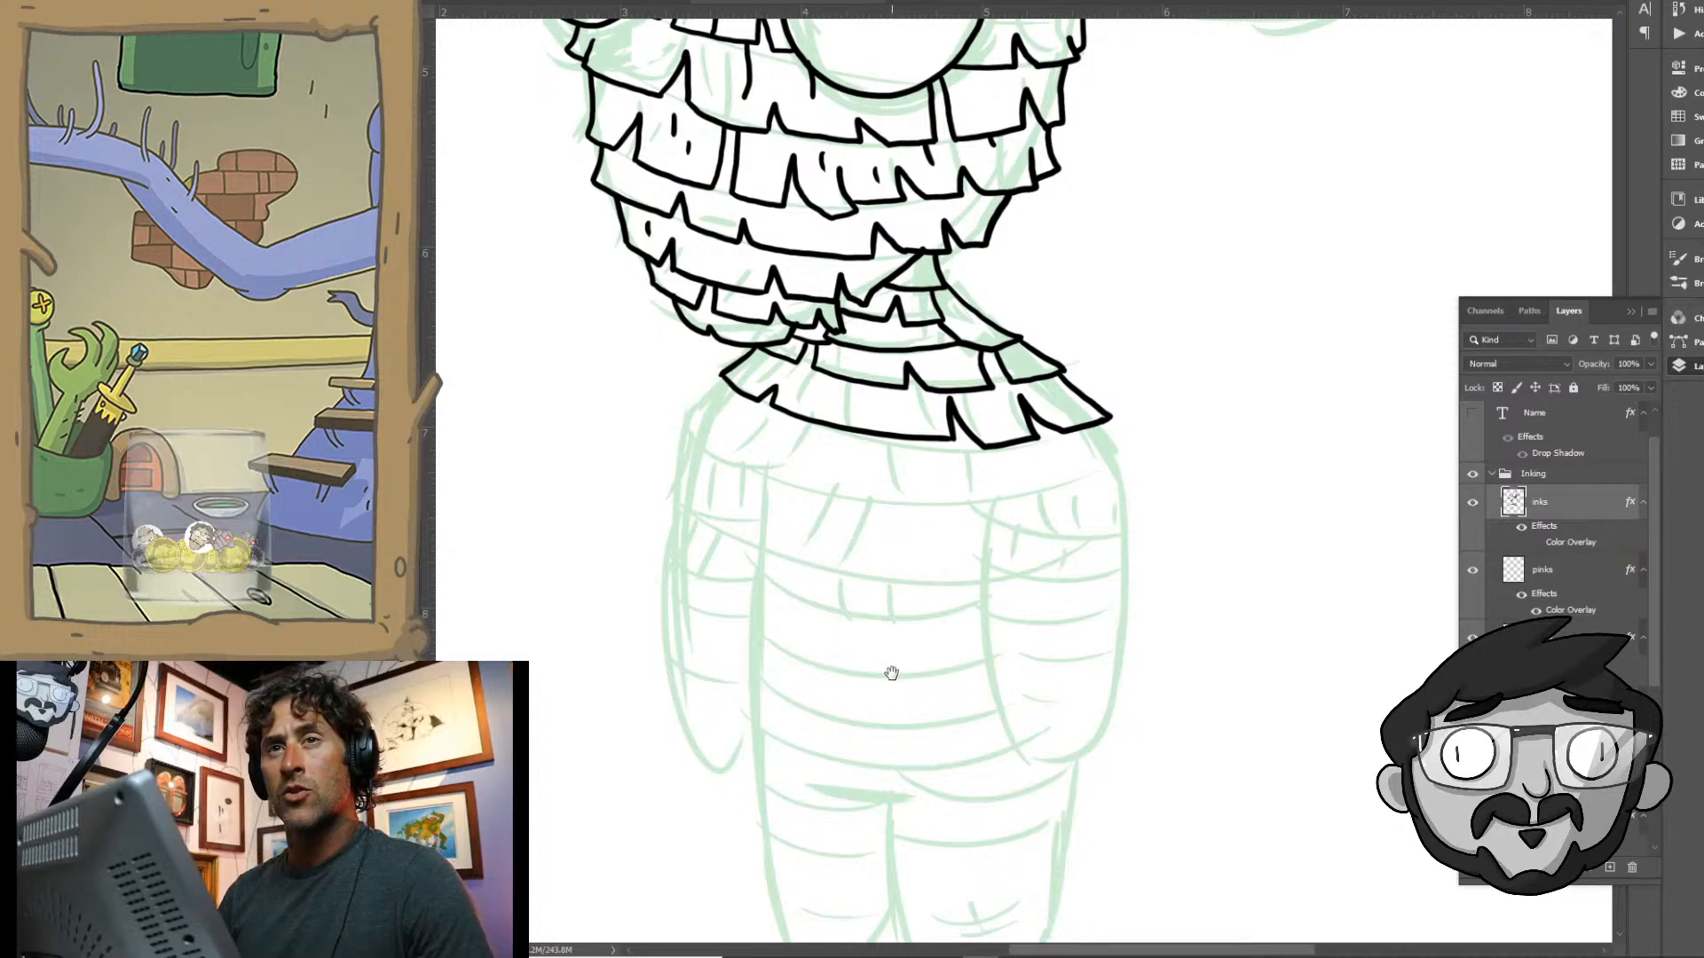
# - Ink the next wide fringe row across the upper chest and shoulders, adding short slit marks to the rows
pyautogui.moveTo(885, 672)
pyautogui.mouseDown()
pyautogui.moveTo(913, 471)
pyautogui.moveTo(962, 429)
pyautogui.mouseUp()
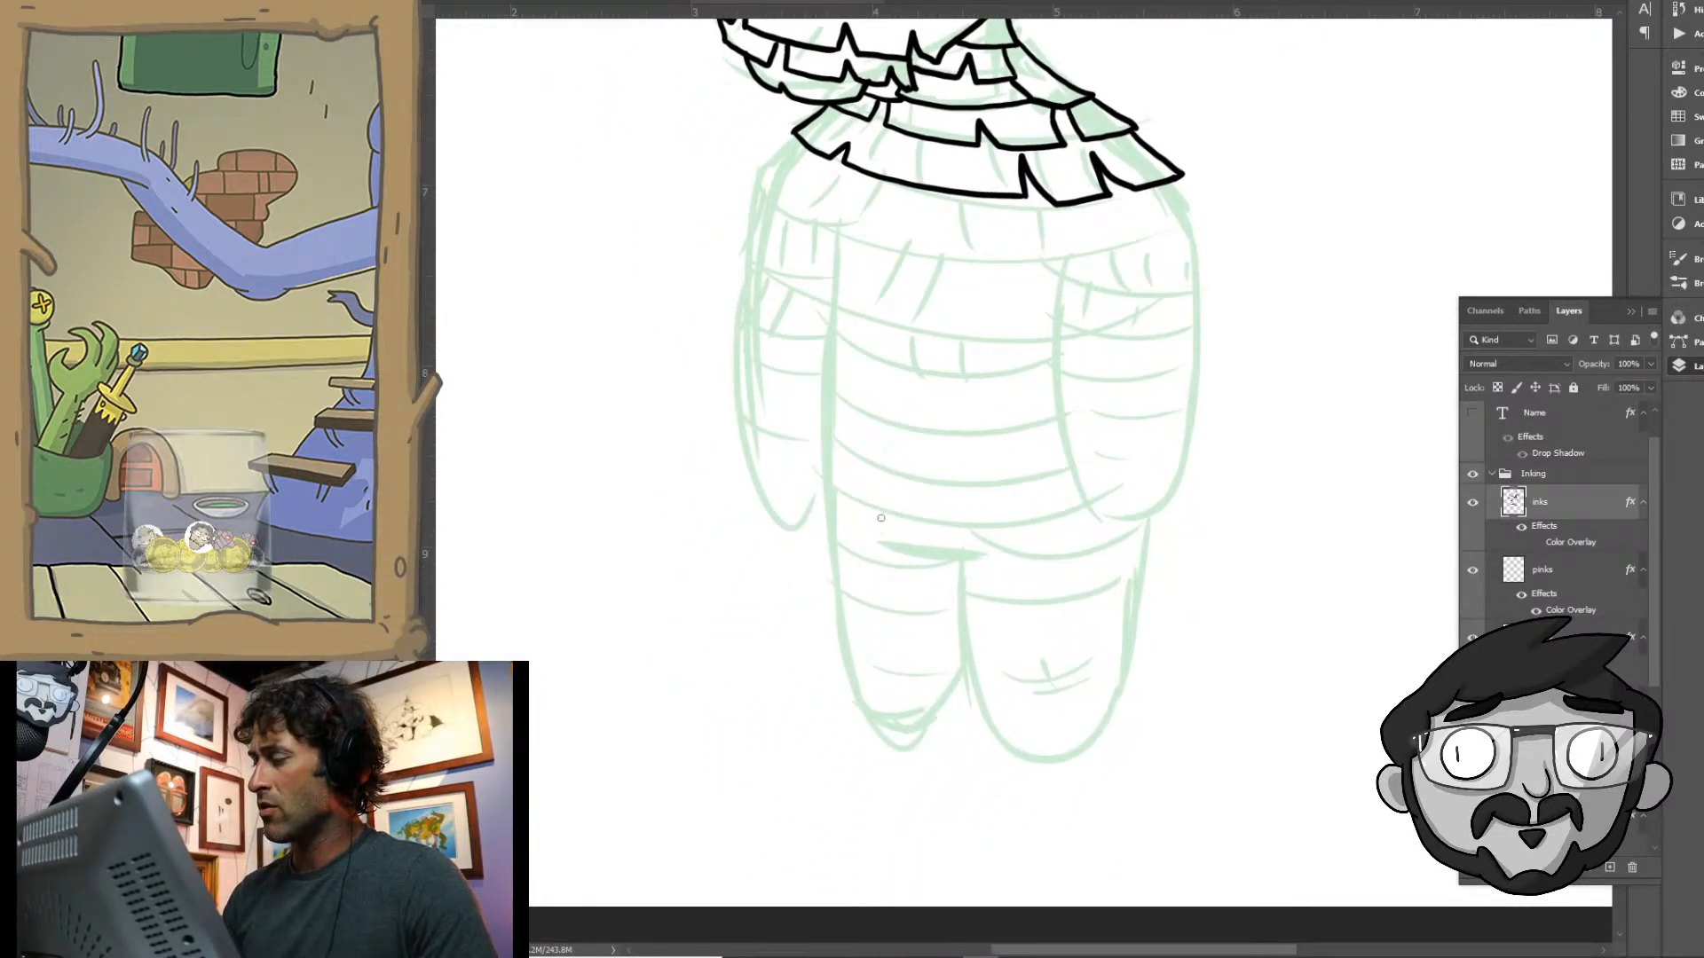
pyautogui.moveTo(793, 133)
pyautogui.mouseDown()
pyautogui.moveTo(748, 183)
pyautogui.moveTo(799, 212)
pyautogui.moveTo(821, 188)
pyautogui.moveTo(809, 217)
pyautogui.moveTo(840, 231)
pyautogui.moveTo(868, 182)
pyautogui.moveTo(859, 240)
pyautogui.moveTo(909, 258)
pyautogui.moveTo(946, 263)
pyautogui.moveTo(947, 216)
pyautogui.moveTo(976, 261)
pyautogui.moveTo(1009, 264)
pyautogui.moveTo(995, 272)
pyautogui.moveTo(1051, 266)
pyautogui.moveTo(1039, 217)
pyautogui.moveTo(1058, 250)
pyautogui.moveTo(1133, 244)
pyautogui.moveTo(1090, 262)
pyautogui.moveTo(1147, 238)
pyautogui.moveTo(1138, 219)
pyautogui.moveTo(1171, 229)
pyautogui.moveTo(1175, 184)
pyautogui.mouseUp()
pyautogui.moveTo(898, 191); pyautogui.dragTo(900, 201)
pyautogui.moveTo(905, 213); pyautogui.dragTo(907, 227)
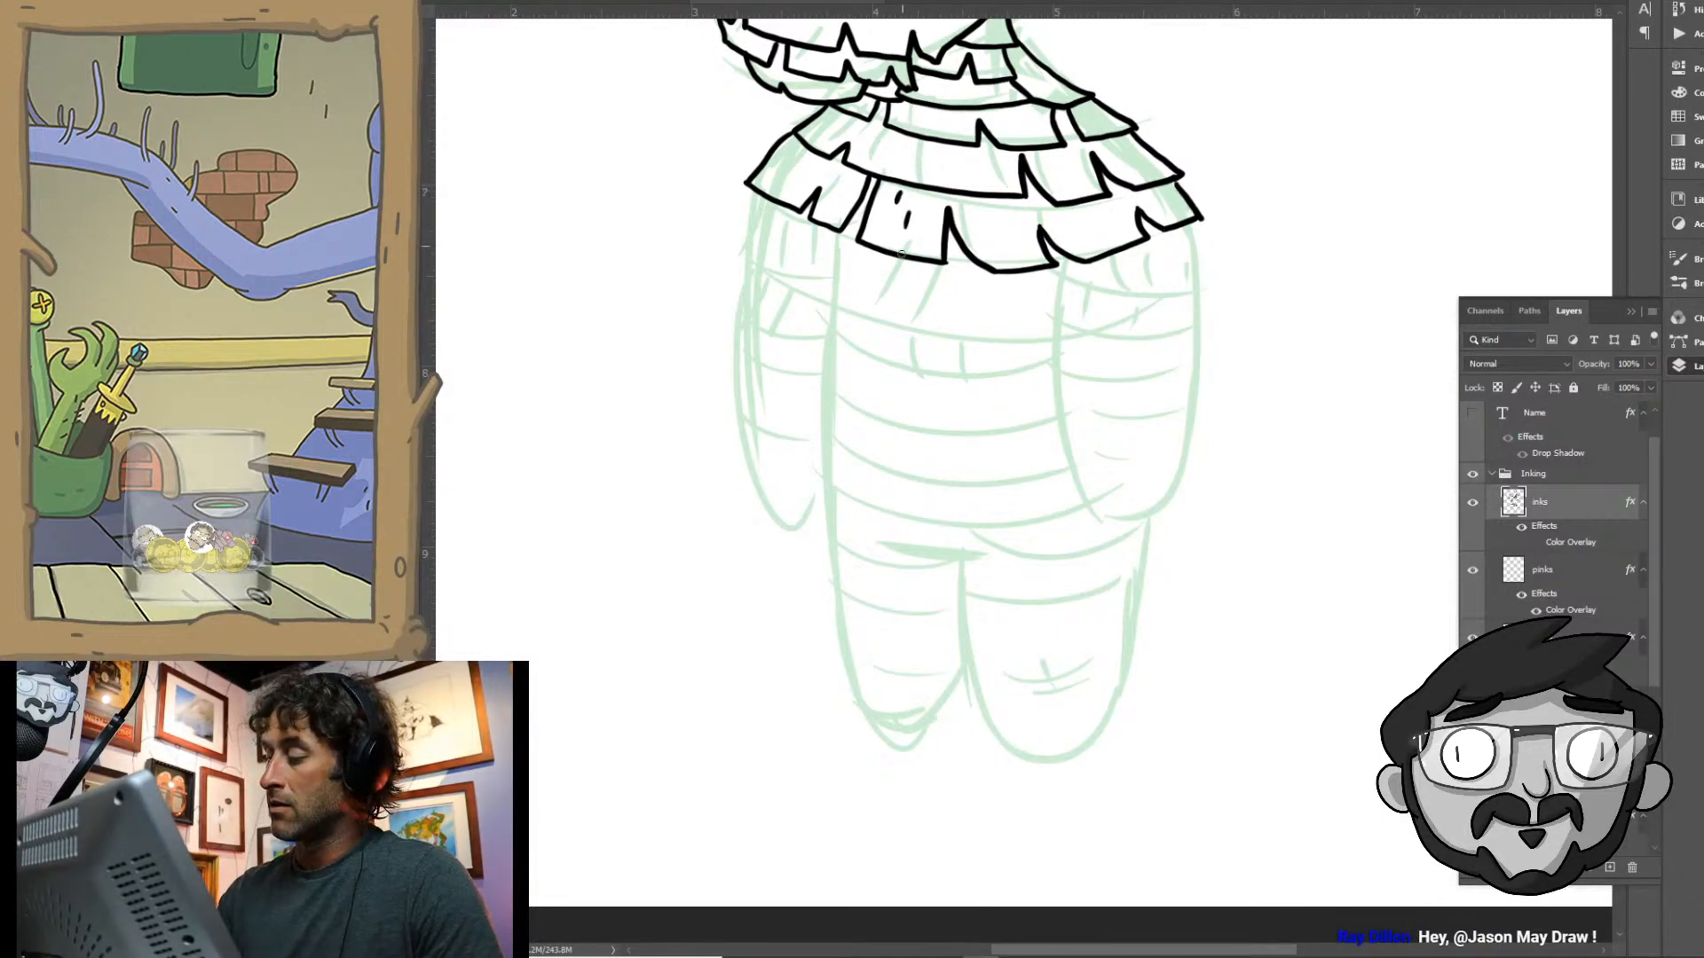
pyautogui.moveTo(940, 140)
pyautogui.mouseDown()
pyautogui.moveTo(939, 182)
pyautogui.moveTo(961, 184)
pyautogui.mouseUp()
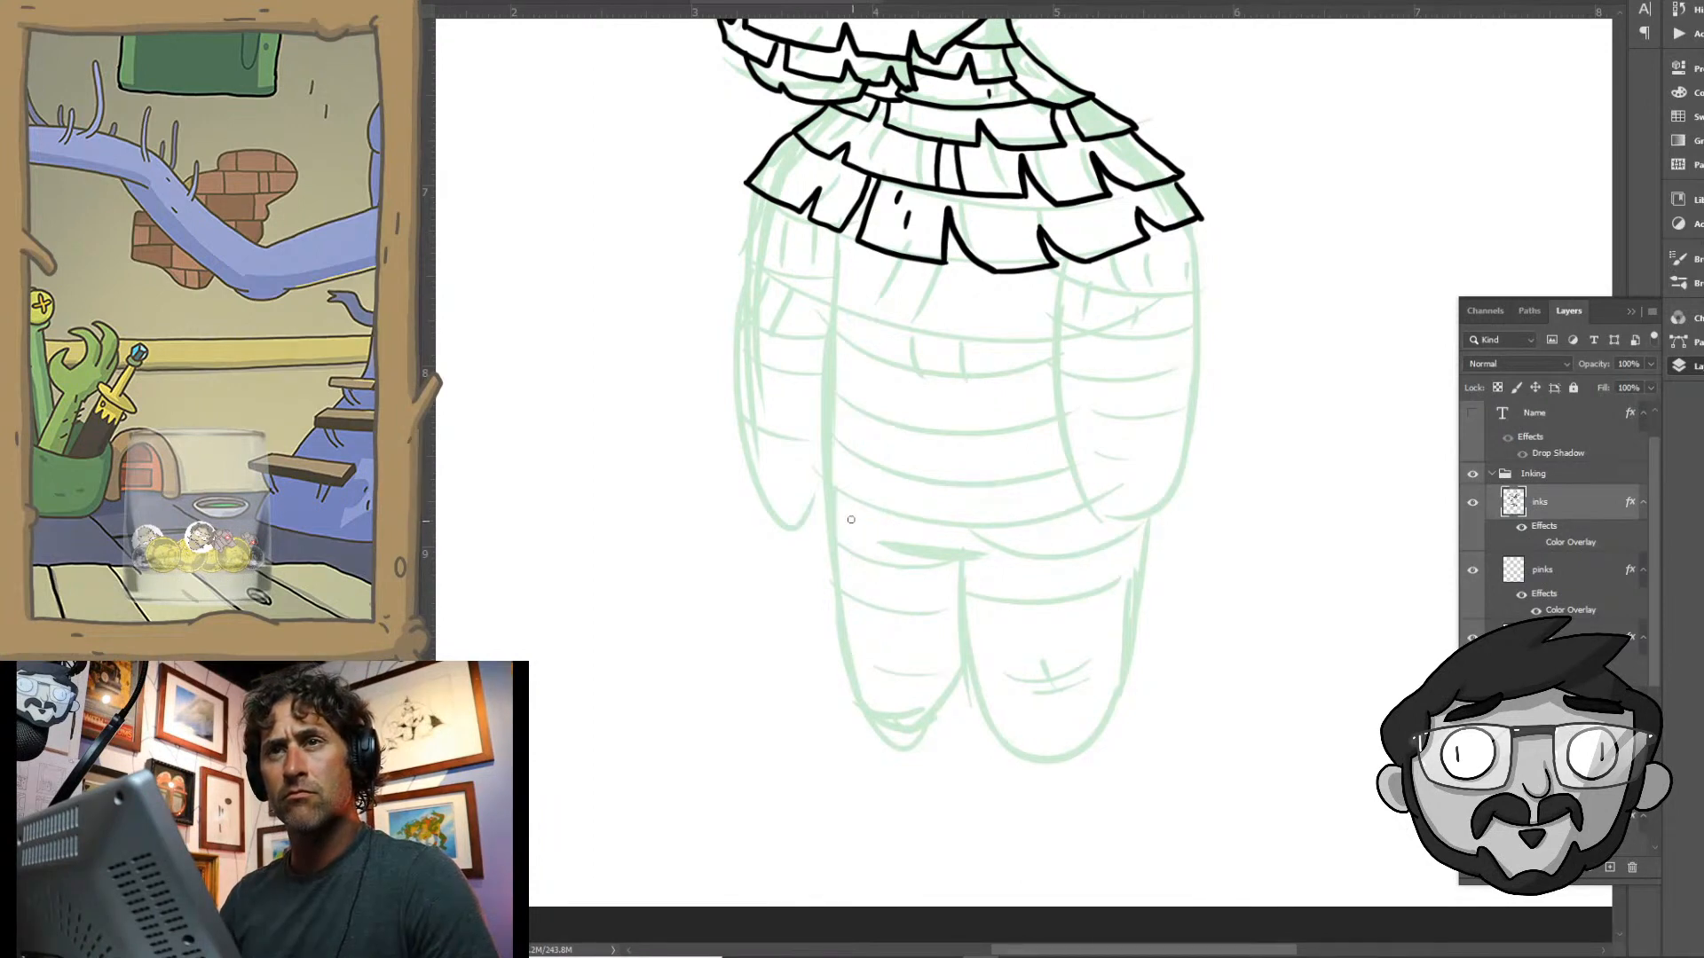
pyautogui.moveTo(852, 532); pyautogui.dragTo(917, 385)
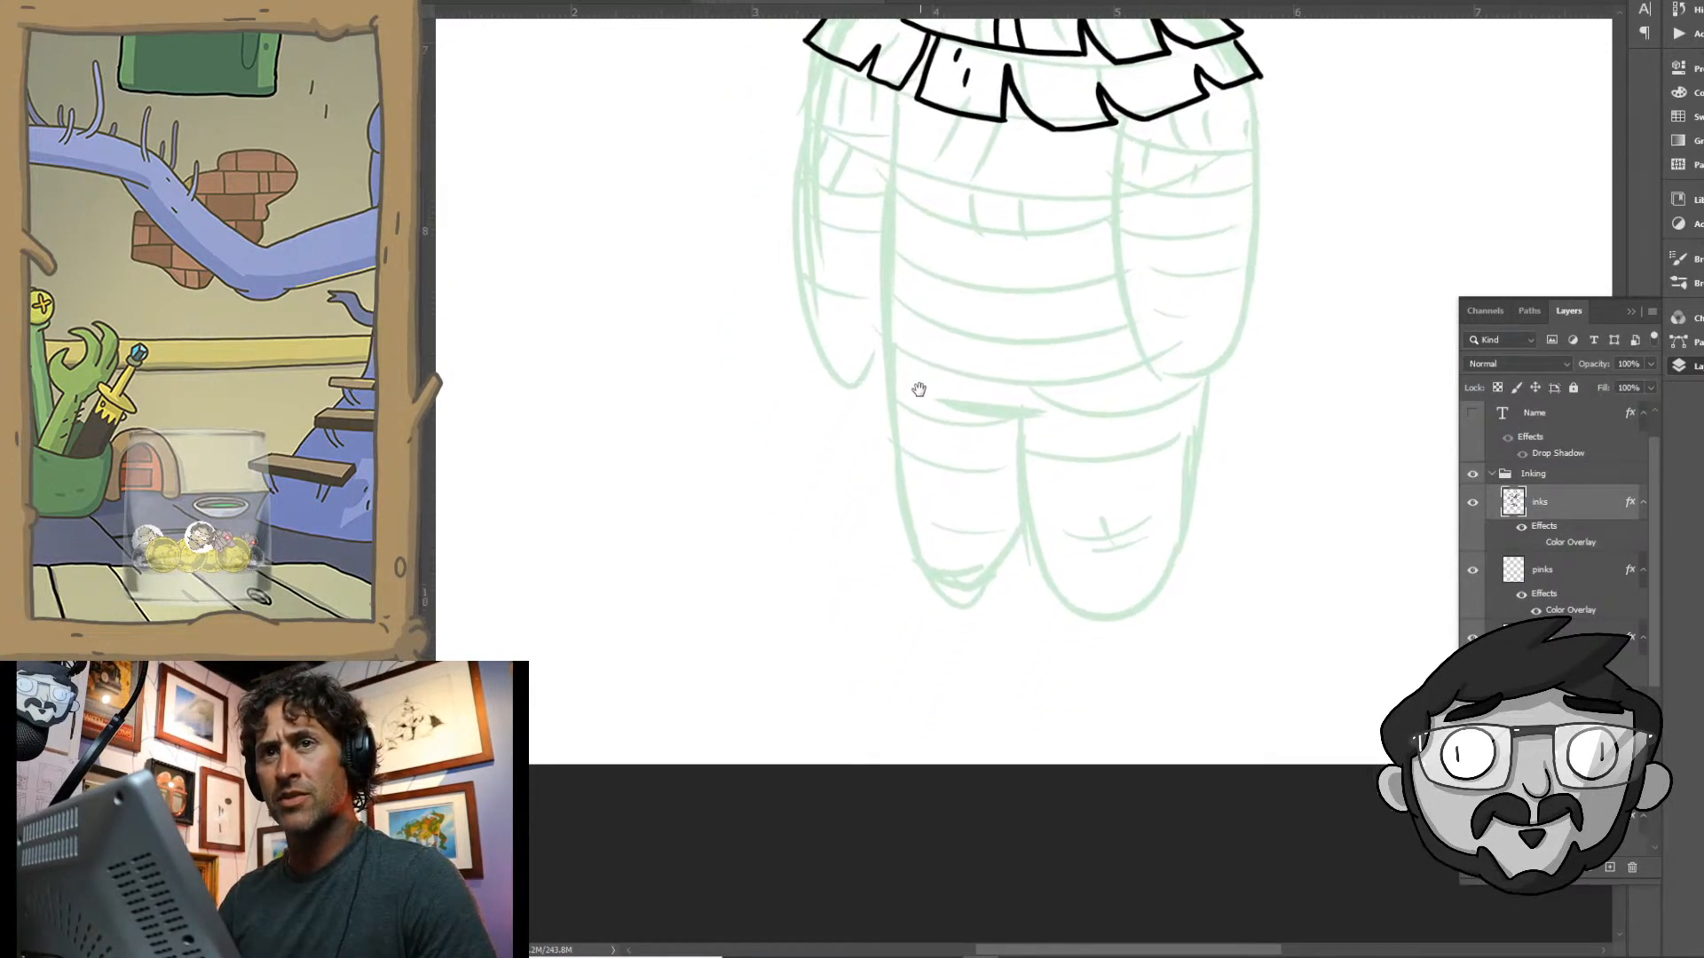
# - Ink two notched fringe rows on the upper arm at the left and one across the chest, adding two small slits to the chest row
pyautogui.moveTo(1036, 311)
pyautogui.mouseDown()
pyautogui.moveTo(897, 551)
pyautogui.moveTo(940, 476)
pyautogui.mouseUp()
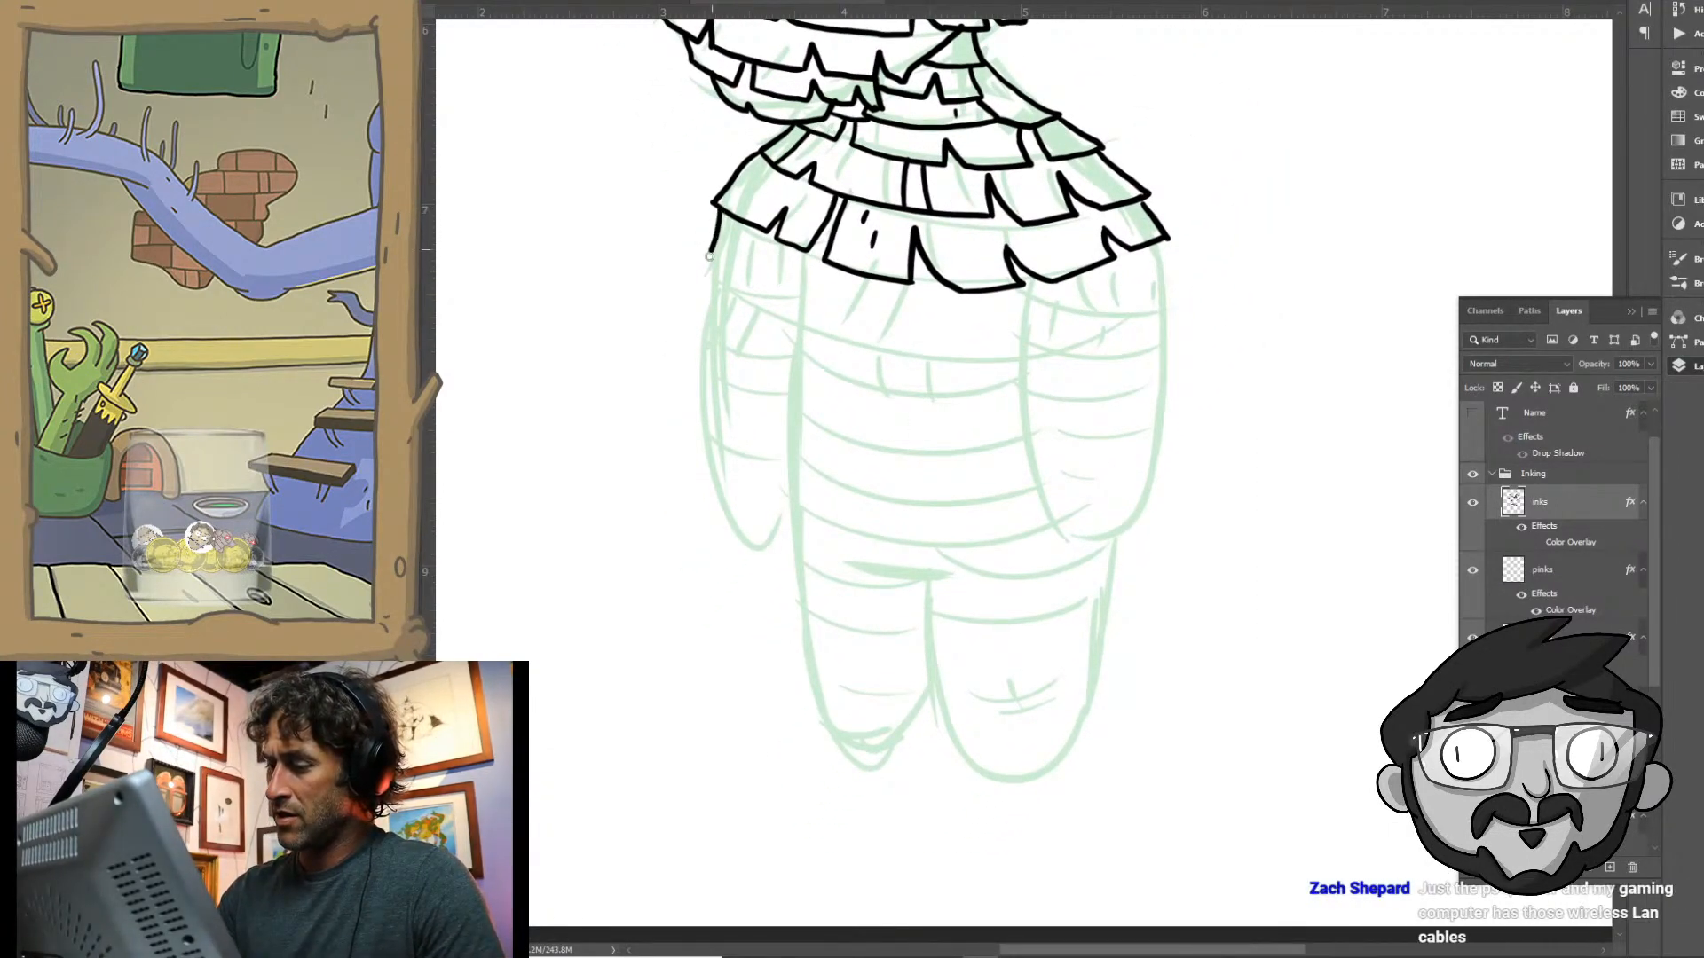
pyautogui.moveTo(716, 213)
pyautogui.mouseDown()
pyautogui.moveTo(699, 274)
pyautogui.moveTo(746, 293)
pyautogui.moveTo(751, 262)
pyautogui.moveTo(791, 295)
pyautogui.mouseUp()
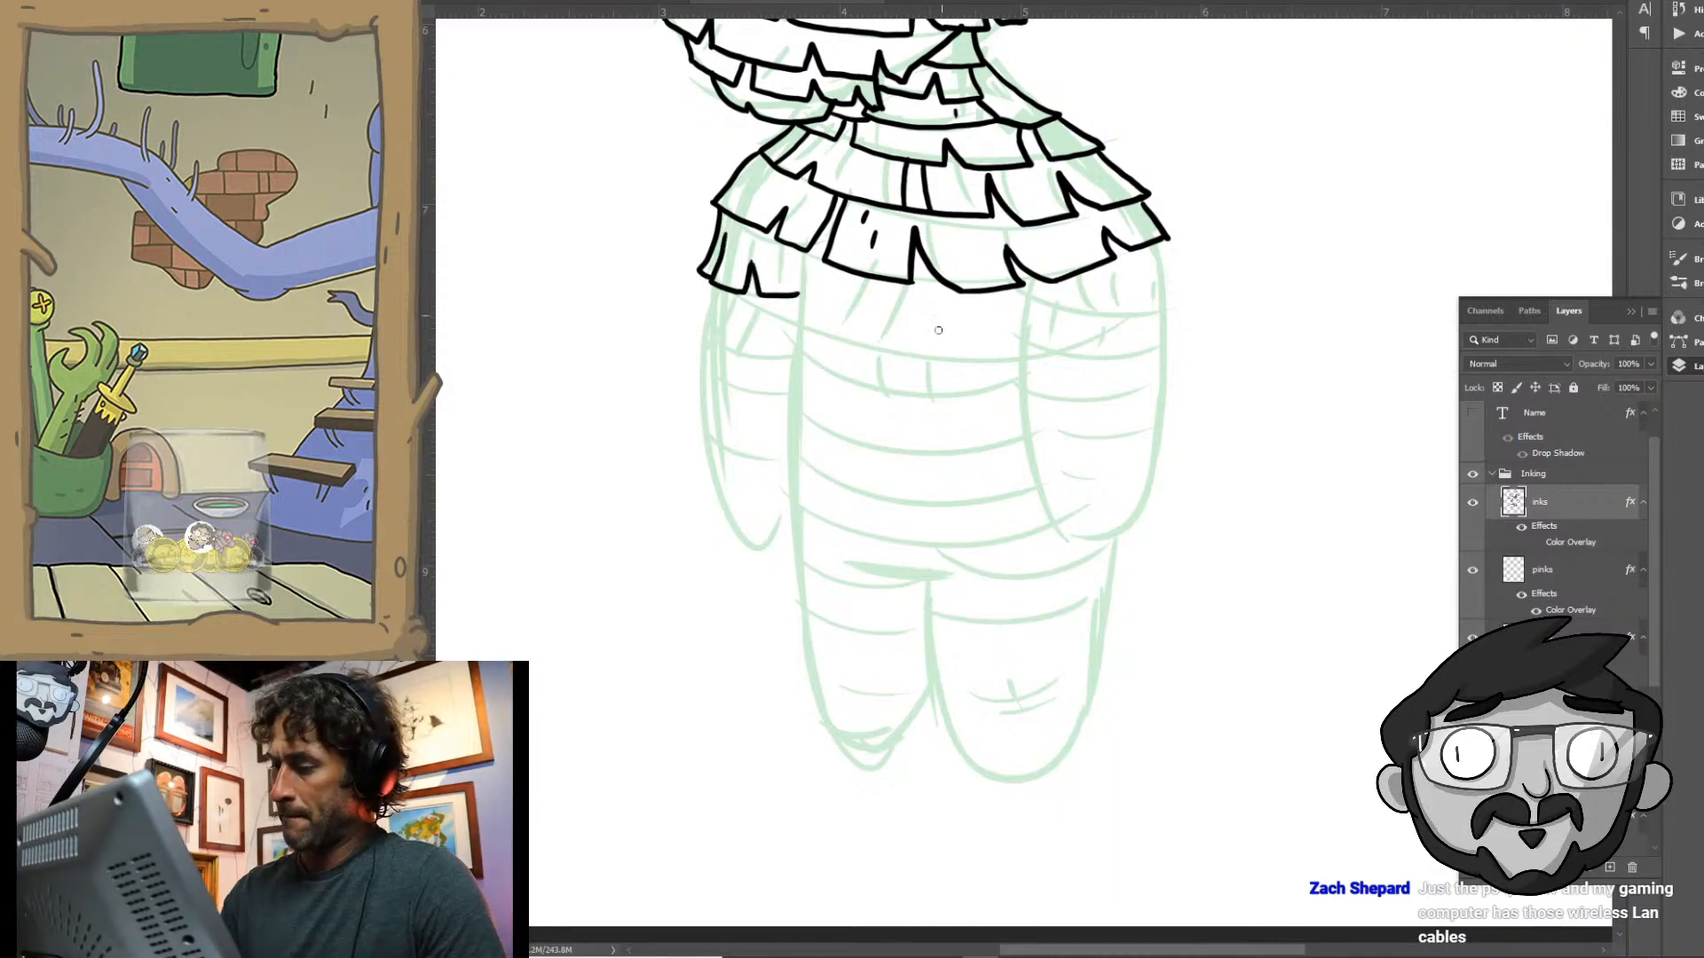
pyautogui.moveTo(930, 527); pyautogui.dragTo(924, 418)
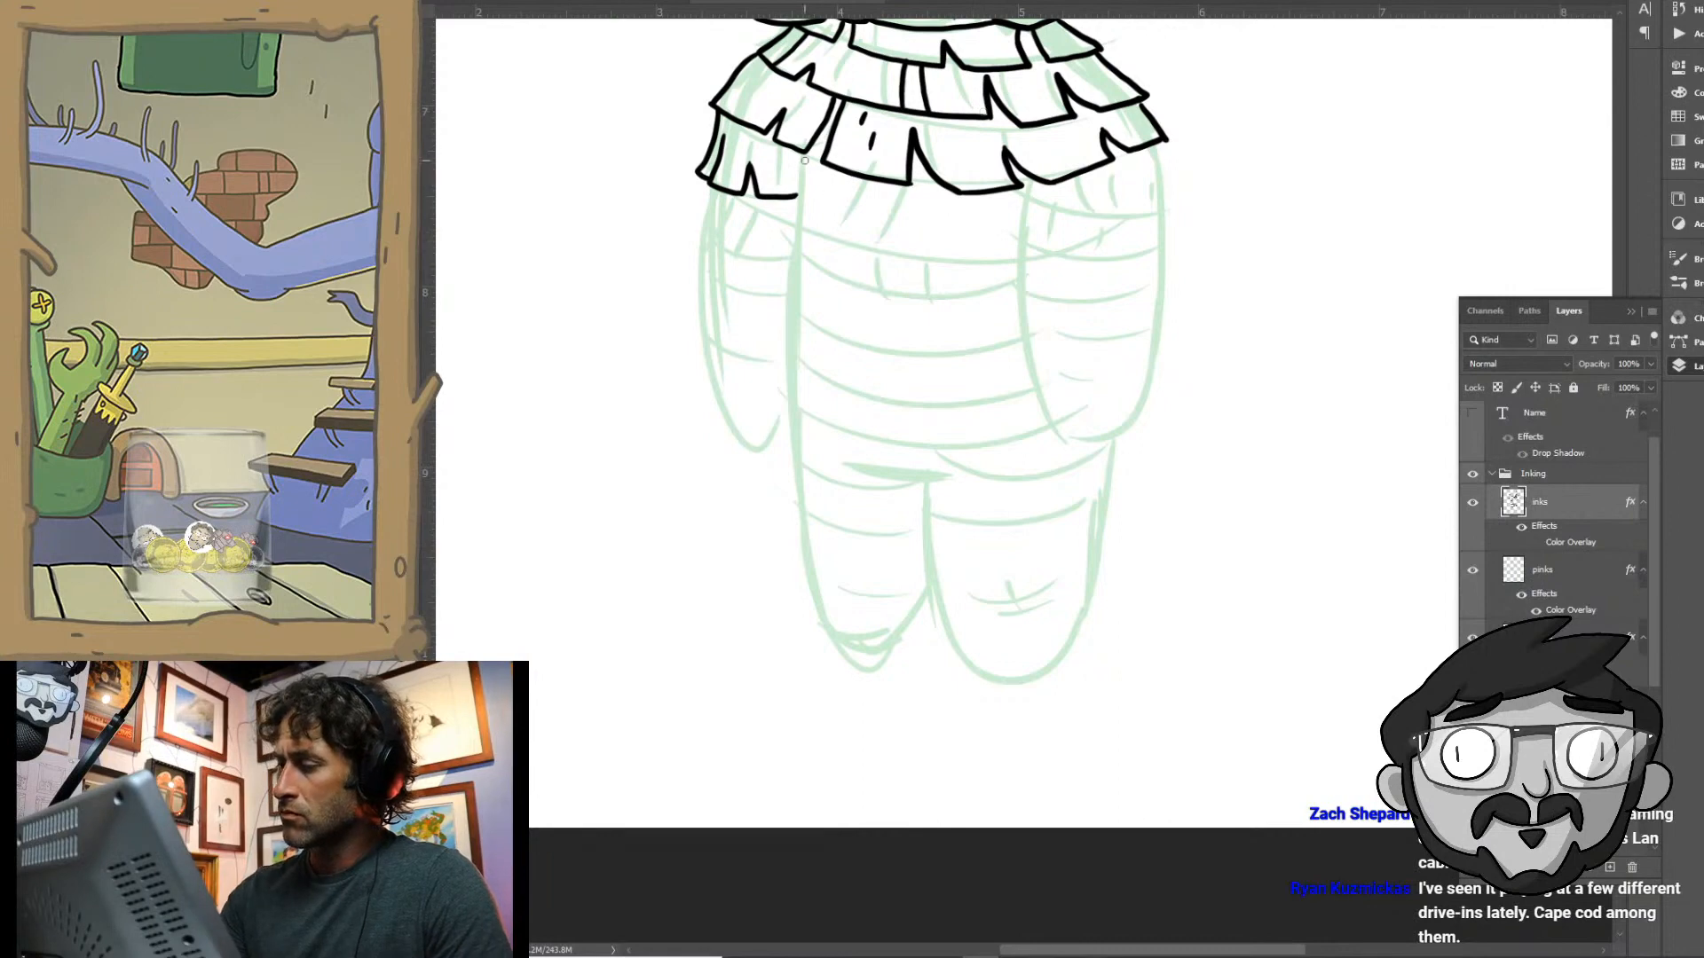
pyautogui.moveTo(804, 160)
pyautogui.mouseDown()
pyautogui.moveTo(786, 224)
pyautogui.moveTo(847, 242)
pyautogui.moveTo(859, 196)
pyautogui.moveTo(873, 250)
pyautogui.moveTo(947, 263)
pyautogui.moveTo(950, 238)
pyautogui.moveTo(978, 263)
pyautogui.moveTo(961, 262)
pyautogui.moveTo(1025, 252)
pyautogui.mouseUp()
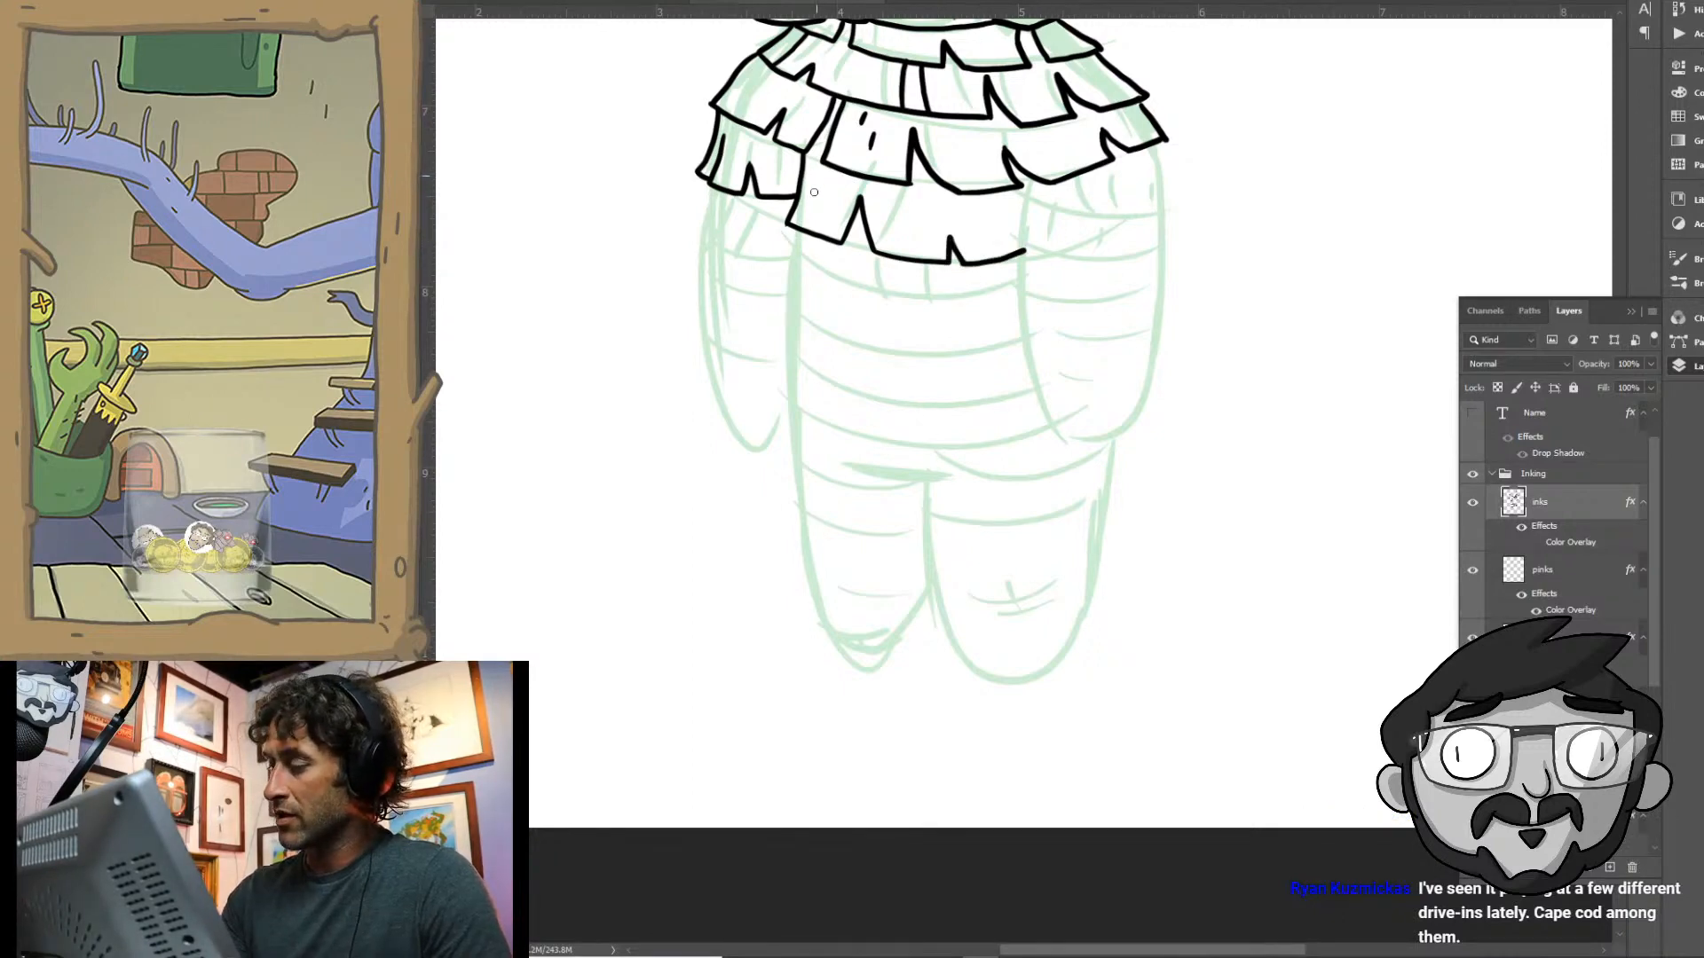
pyautogui.moveTo(816, 178); pyautogui.dragTo(813, 194)
pyautogui.moveTo(827, 196); pyautogui.dragTo(825, 211)
pyautogui.moveTo(710, 183)
pyautogui.mouseDown()
pyautogui.moveTo(695, 227)
pyautogui.moveTo(752, 241)
pyautogui.moveTo(759, 227)
pyautogui.moveTo(773, 251)
pyautogui.moveTo(803, 252)
pyautogui.mouseUp()
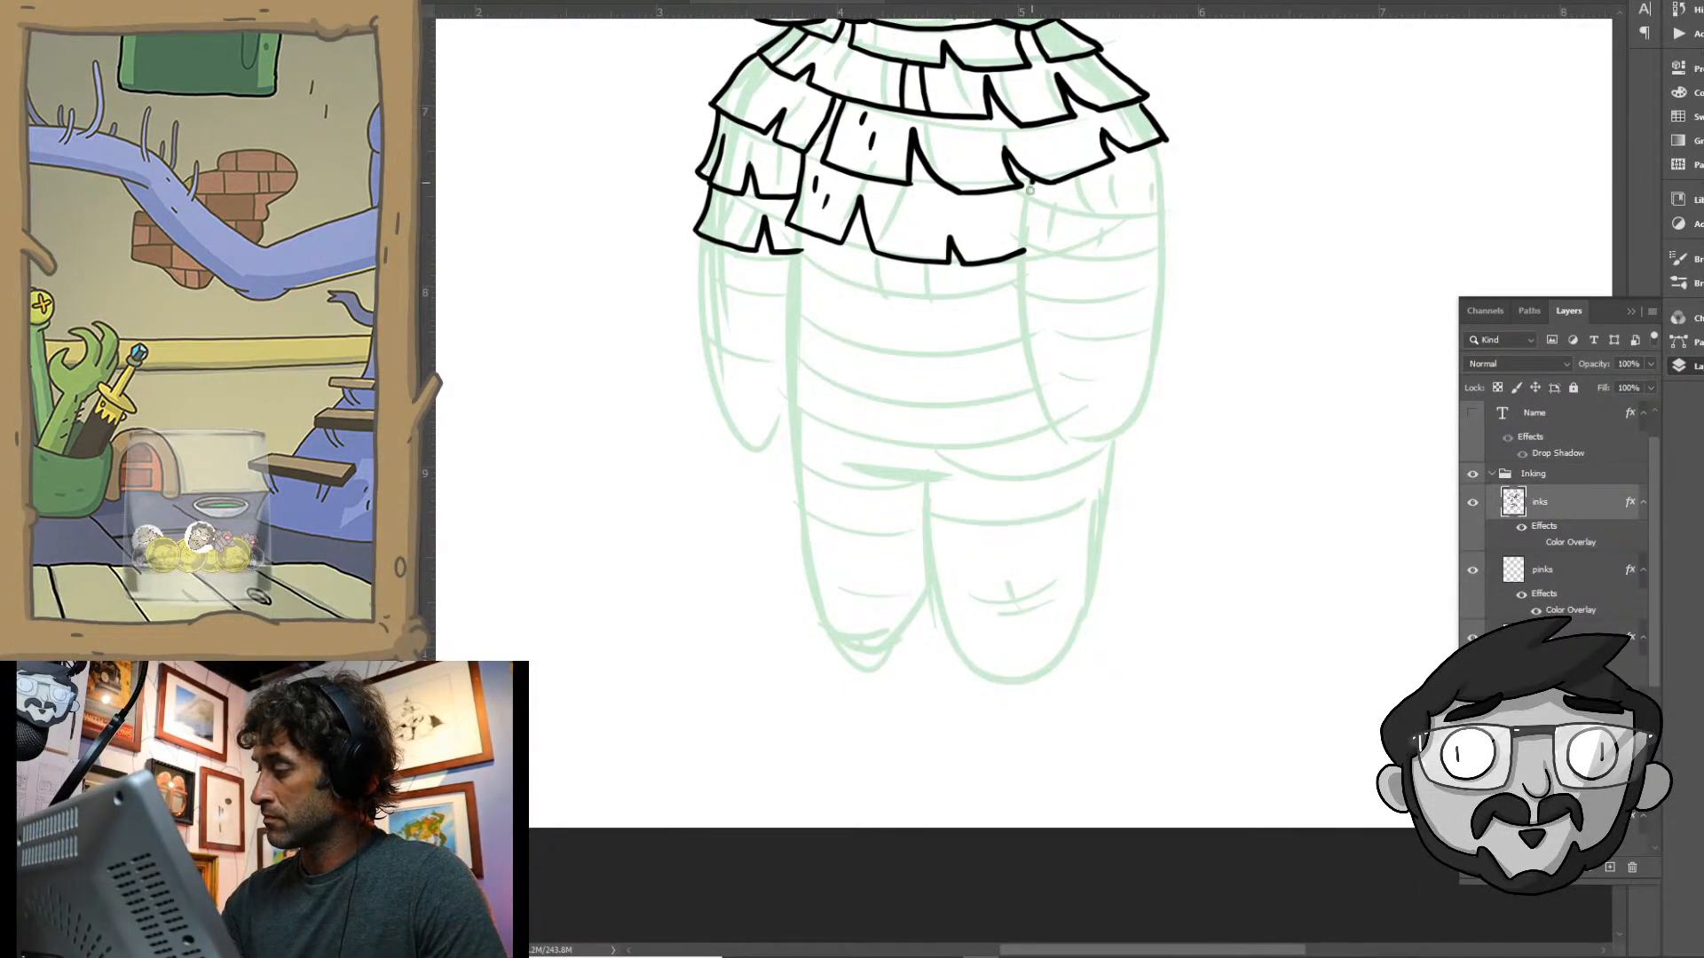
# - Ink four stacked notched fringe rows down the arm on the right side of the body
pyautogui.moveTo(1029, 189)
pyautogui.mouseDown()
pyautogui.moveTo(1019, 211)
pyautogui.moveTo(1070, 217)
pyautogui.moveTo(1074, 196)
pyautogui.moveTo(1095, 220)
pyautogui.moveTo(1172, 210)
pyautogui.mouseUp()
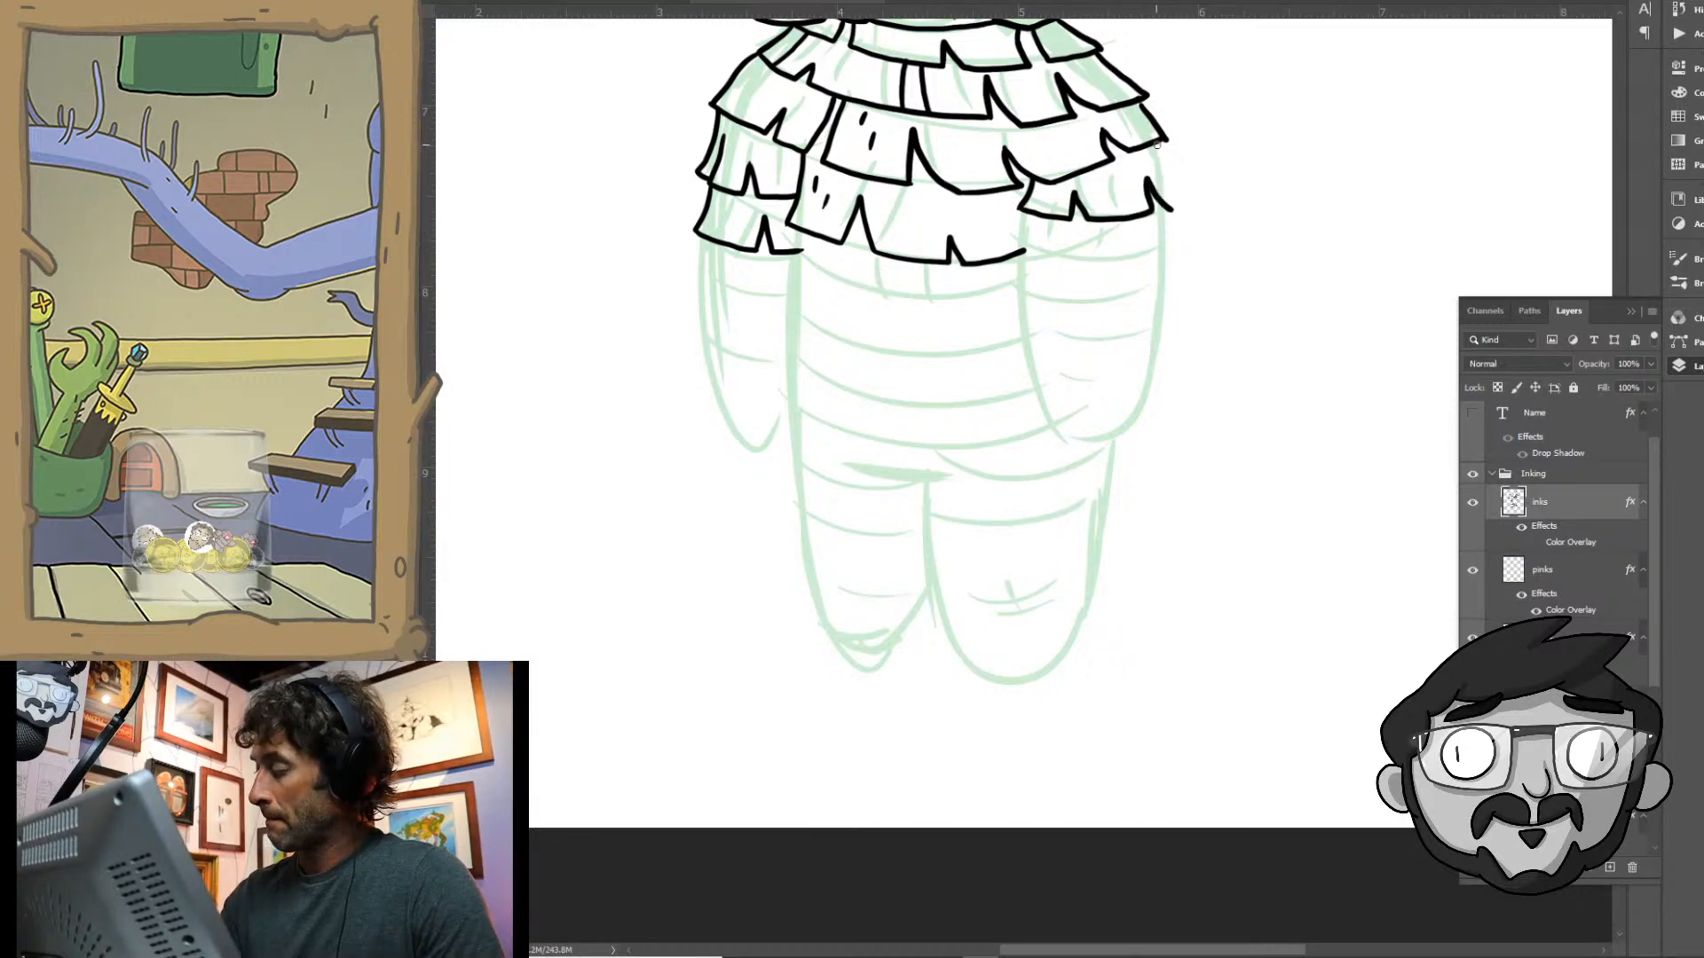
pyautogui.moveTo(1156, 142); pyautogui.dragTo(1174, 208)
pyautogui.moveTo(1026, 223)
pyautogui.mouseDown()
pyautogui.moveTo(1013, 245)
pyautogui.moveTo(1067, 260)
pyautogui.moveTo(1089, 260)
pyautogui.moveTo(1099, 217)
pyautogui.moveTo(1108, 258)
pyautogui.moveTo(1180, 254)
pyautogui.mouseUp()
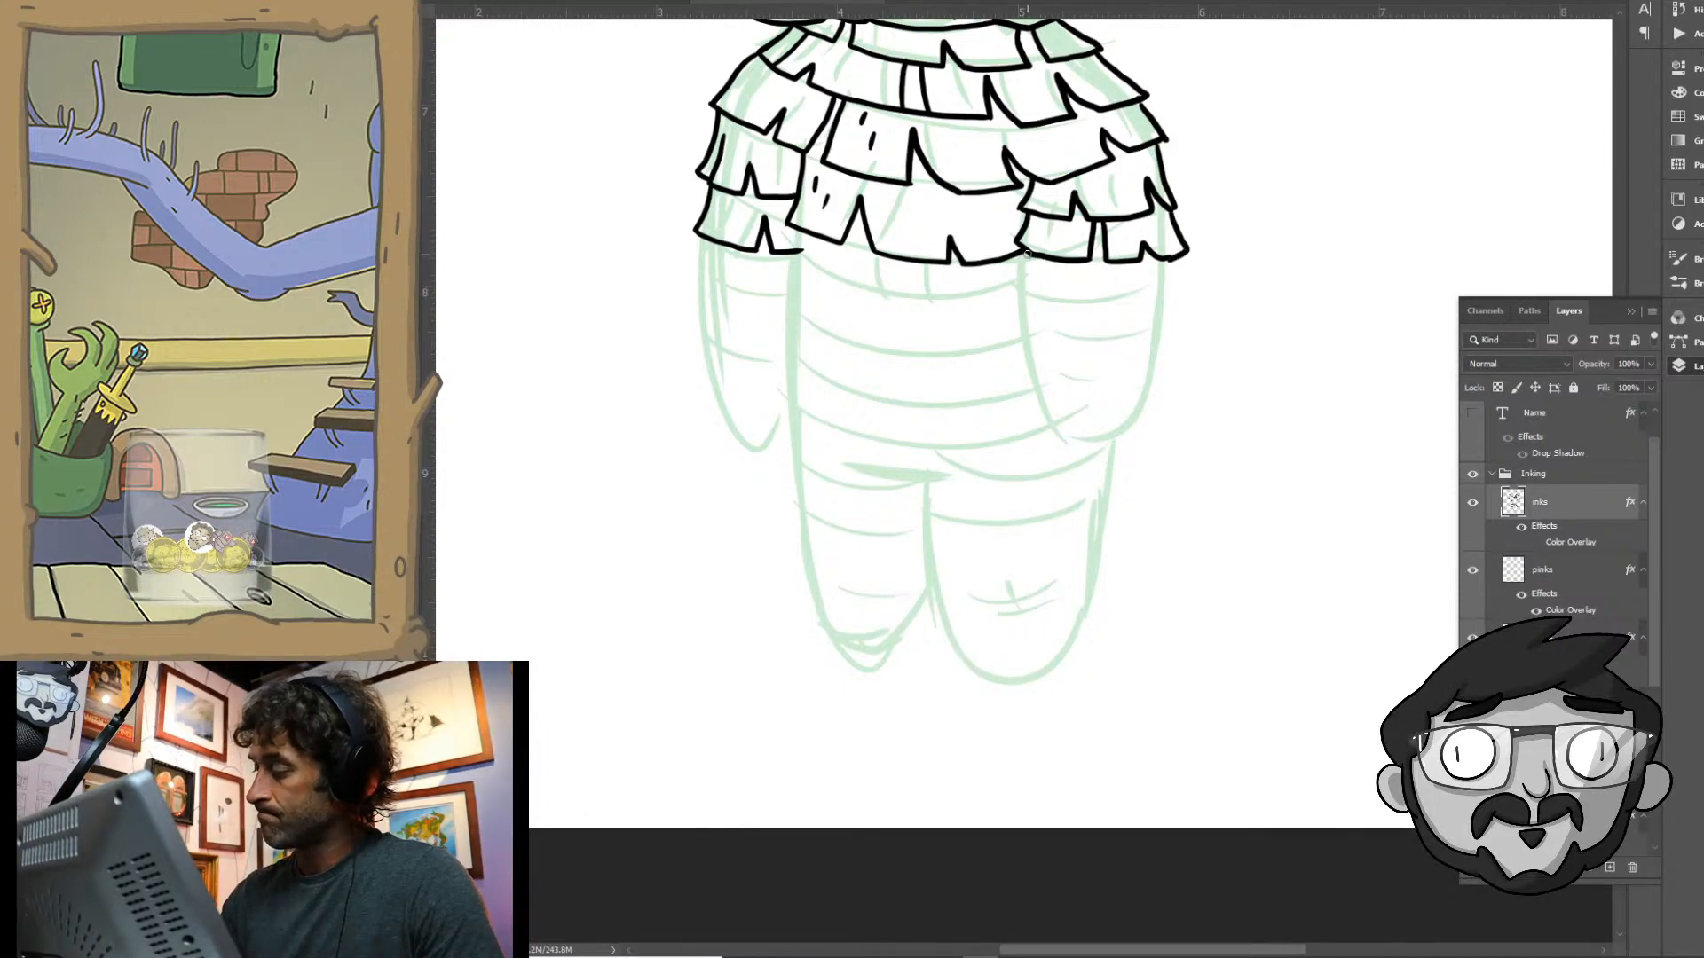
pyautogui.moveTo(1026, 251)
pyautogui.mouseDown()
pyautogui.moveTo(1018, 298)
pyautogui.moveTo(1047, 278)
pyautogui.moveTo(1074, 304)
pyautogui.moveTo(1127, 302)
pyautogui.moveTo(1128, 275)
pyautogui.moveTo(1142, 300)
pyautogui.moveTo(1177, 299)
pyautogui.mouseUp()
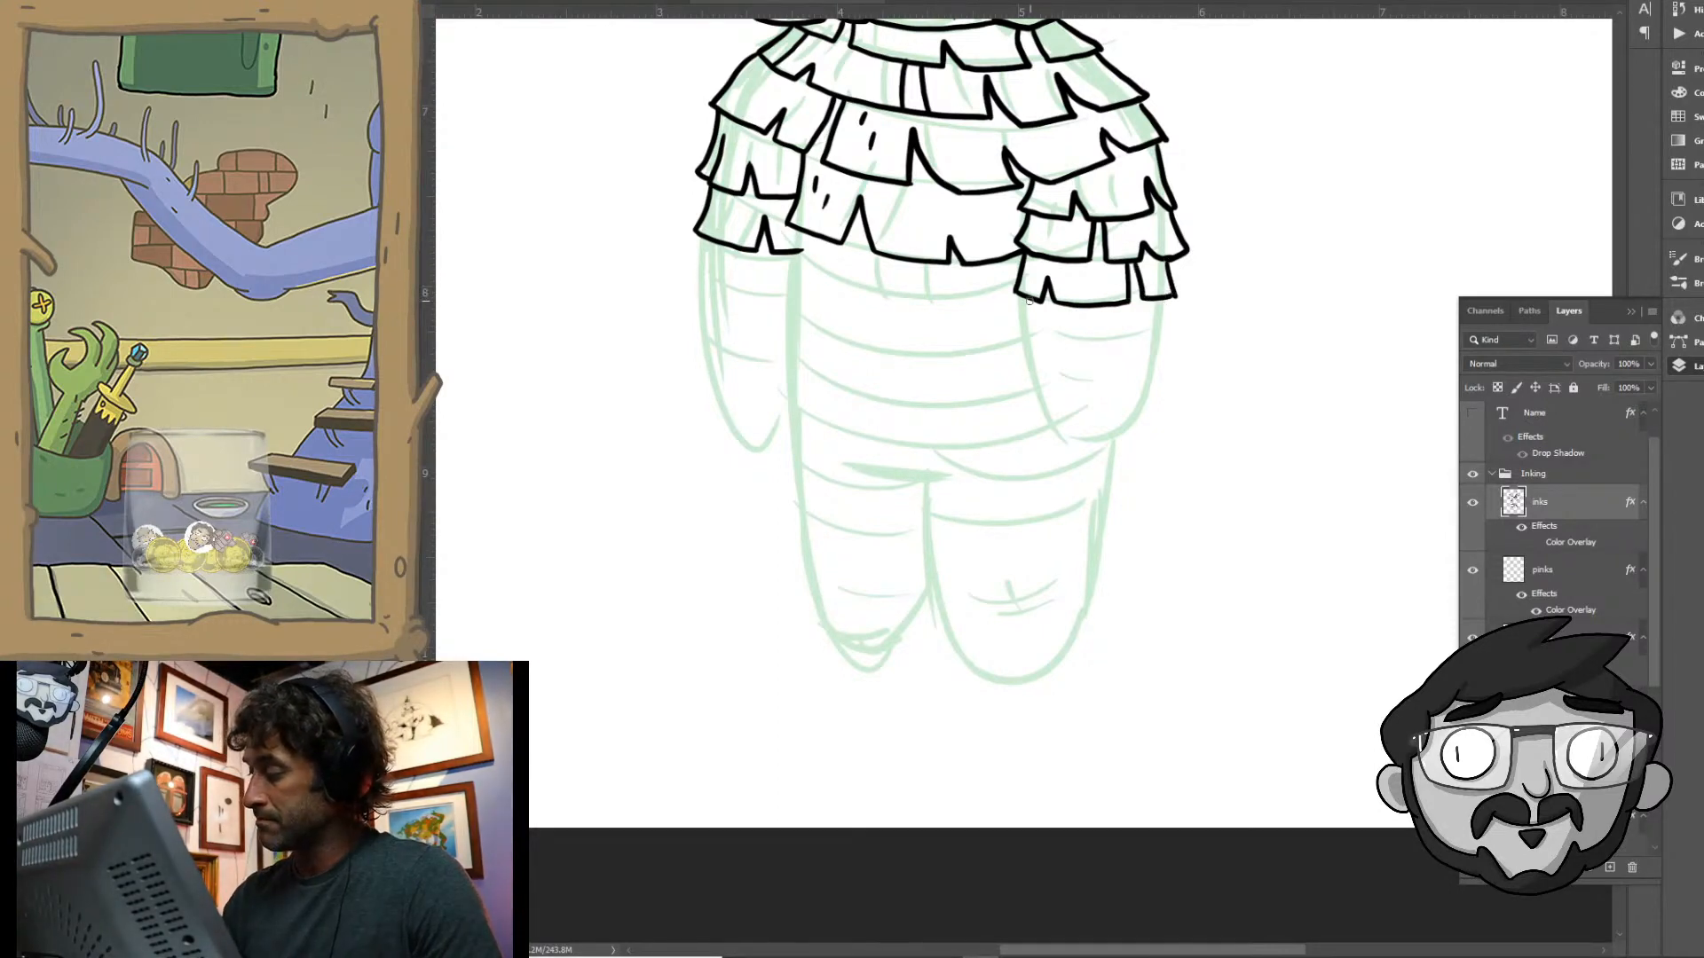
pyautogui.moveTo(1023, 295)
pyautogui.mouseDown()
pyautogui.moveTo(1017, 331)
pyautogui.moveTo(1065, 348)
pyautogui.moveTo(1079, 315)
pyautogui.moveTo(1084, 350)
pyautogui.moveTo(1143, 349)
pyautogui.moveTo(1150, 311)
pyautogui.moveTo(1172, 341)
pyautogui.mouseUp()
# - Ink the lowest fringe row of the right-hand arm and close it with a rounded, notched hand
pyautogui.moveTo(1127, 474); pyautogui.dragTo(1108, 306)
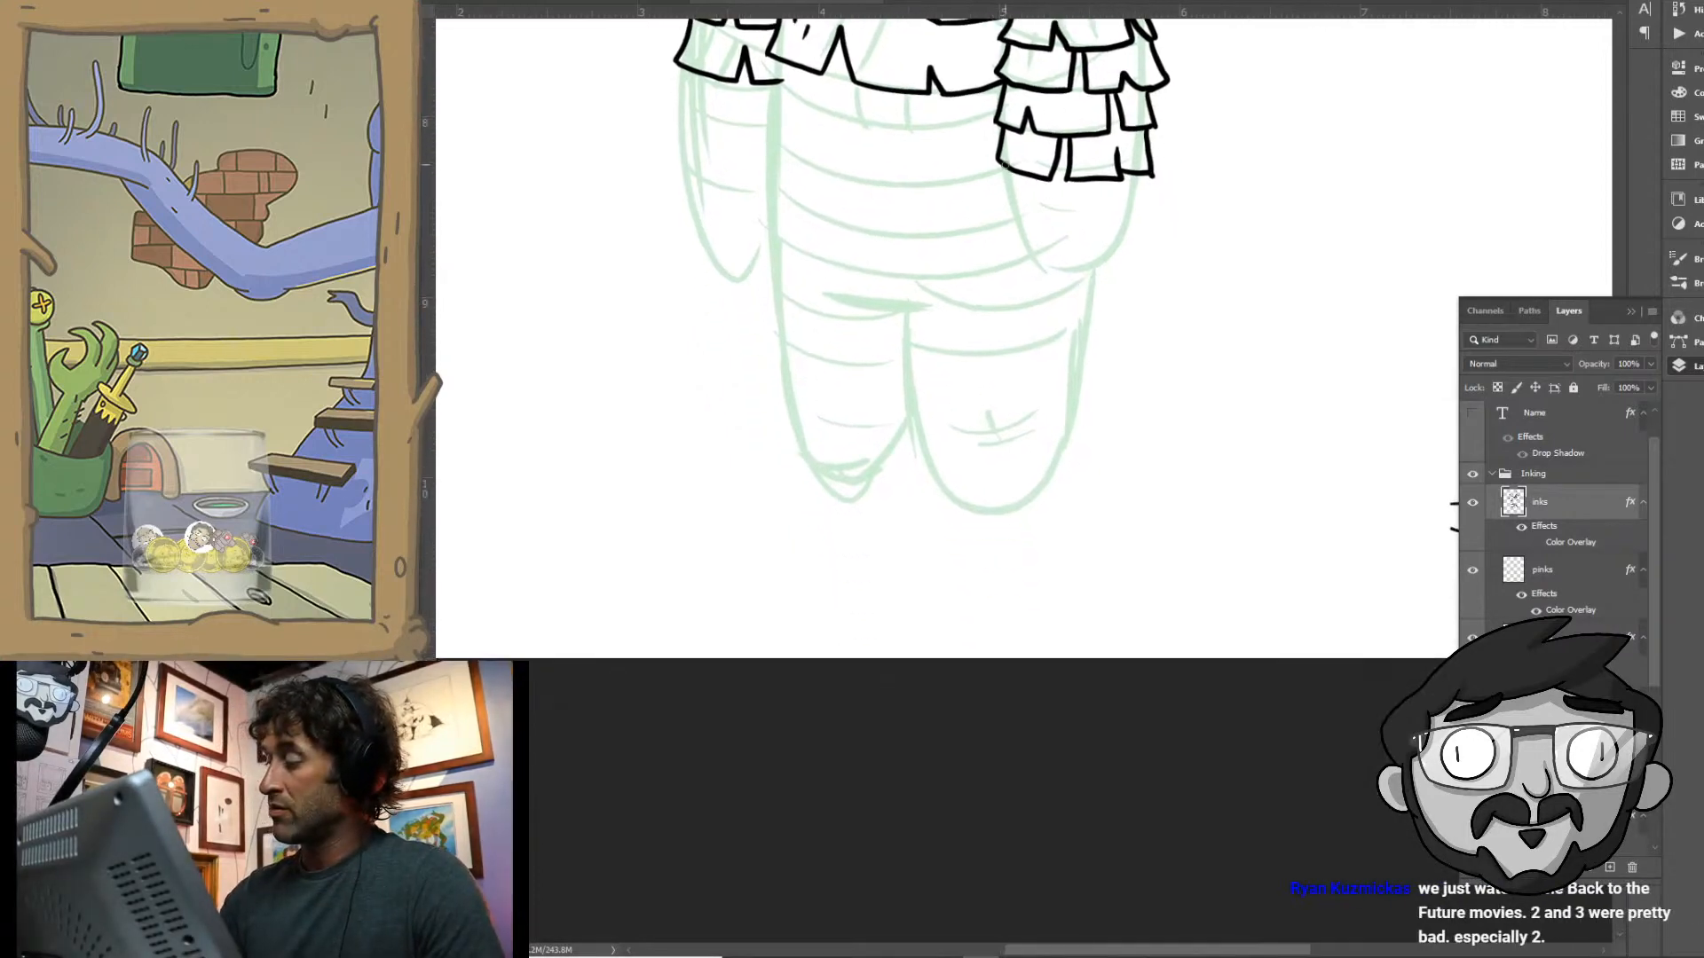
pyautogui.moveTo(1004, 169)
pyautogui.mouseDown()
pyautogui.moveTo(1011, 219)
pyautogui.moveTo(1135, 229)
pyautogui.mouseUp()
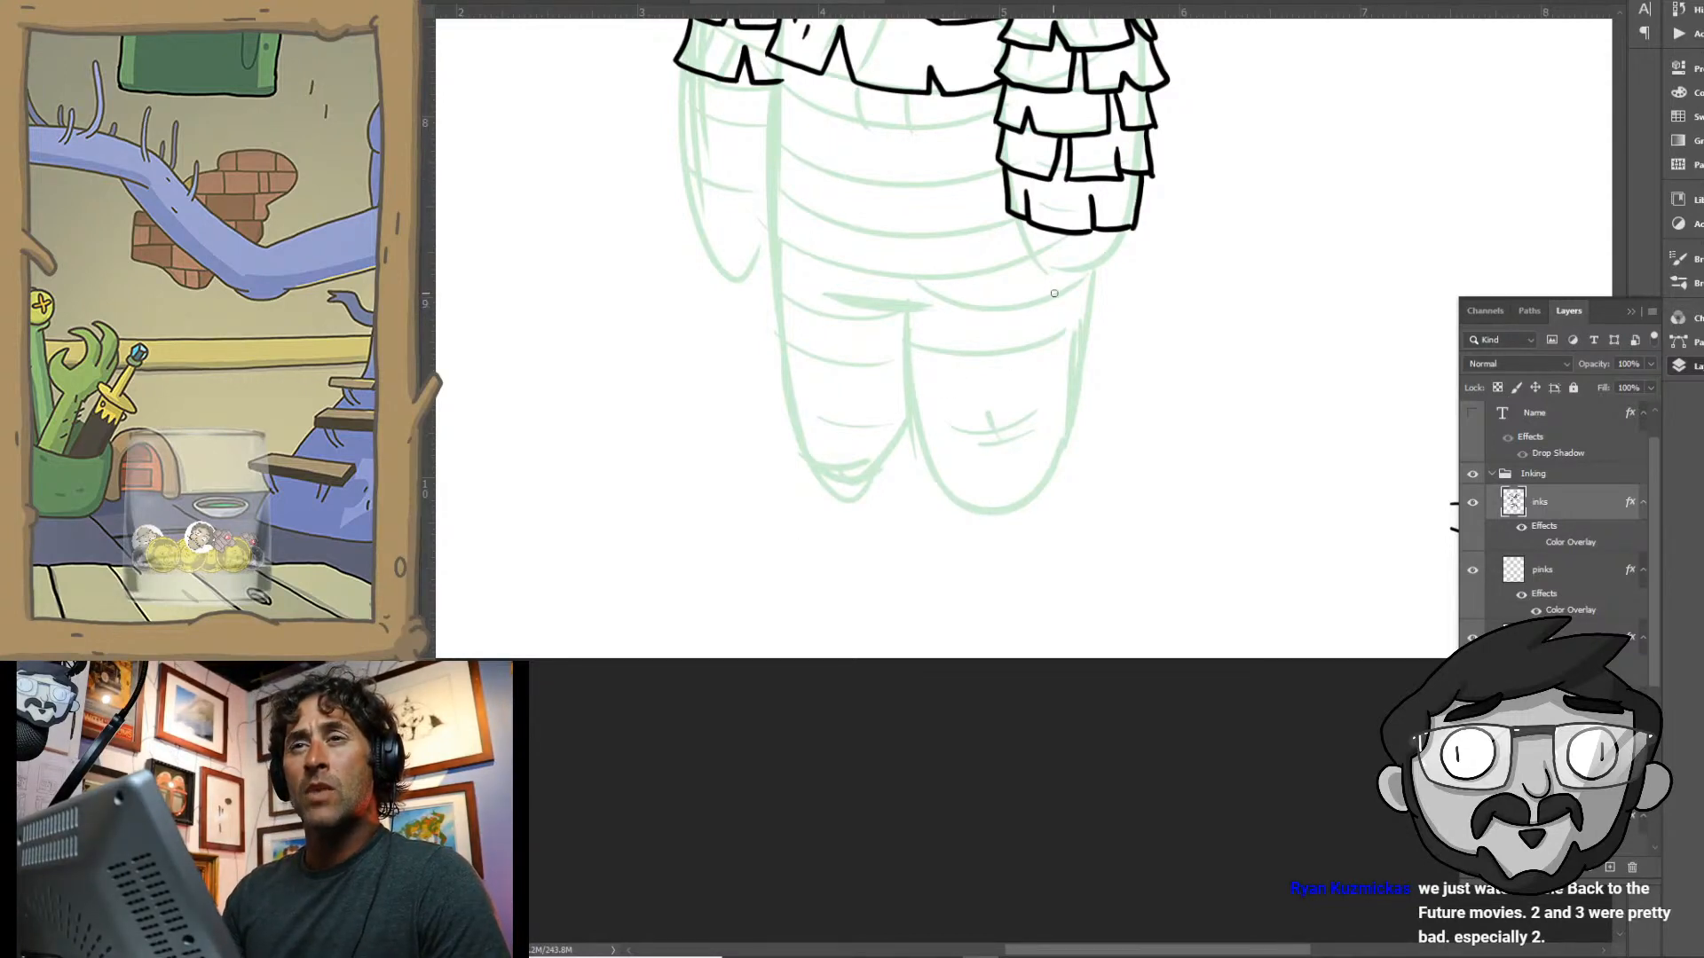
pyautogui.moveTo(1018, 218); pyautogui.dragTo(1021, 232)
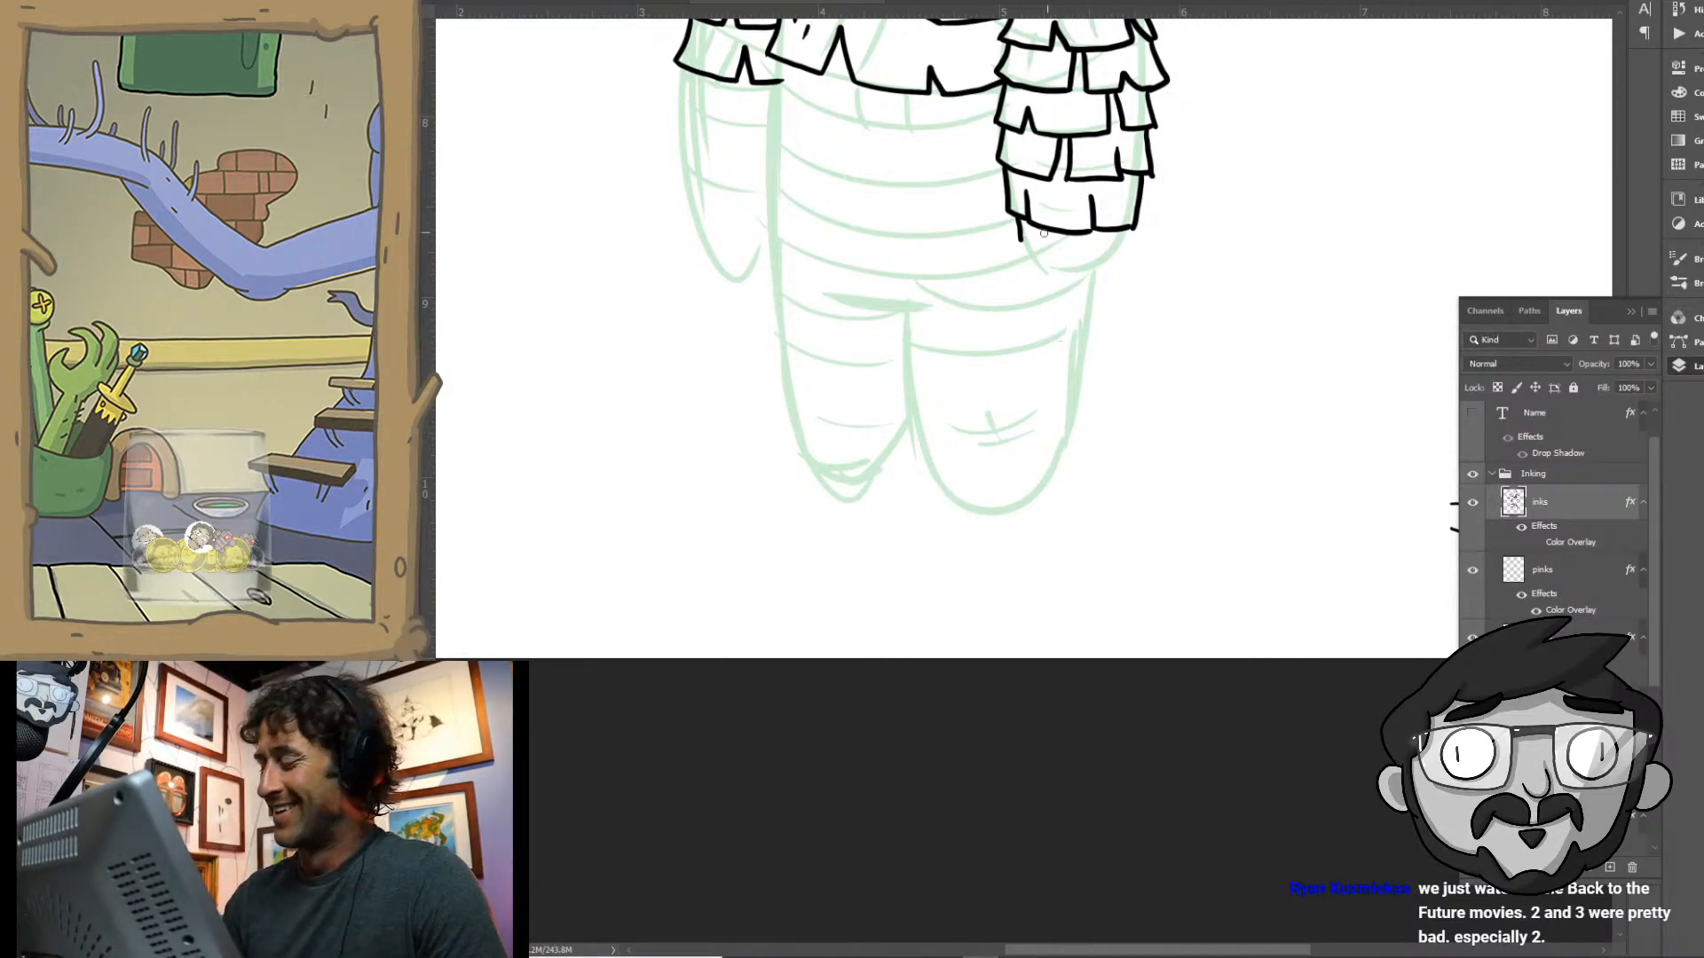
pyautogui.moveTo(1020, 236)
pyautogui.mouseDown()
pyautogui.moveTo(1045, 268)
pyautogui.moveTo(1060, 244)
pyautogui.moveTo(1085, 272)
pyautogui.moveTo(1128, 226)
pyautogui.mouseUp()
# - Ink two notched fringe rows across the belly between the two arms
pyautogui.moveTo(1054, 361); pyautogui.dragTo(989, 562)
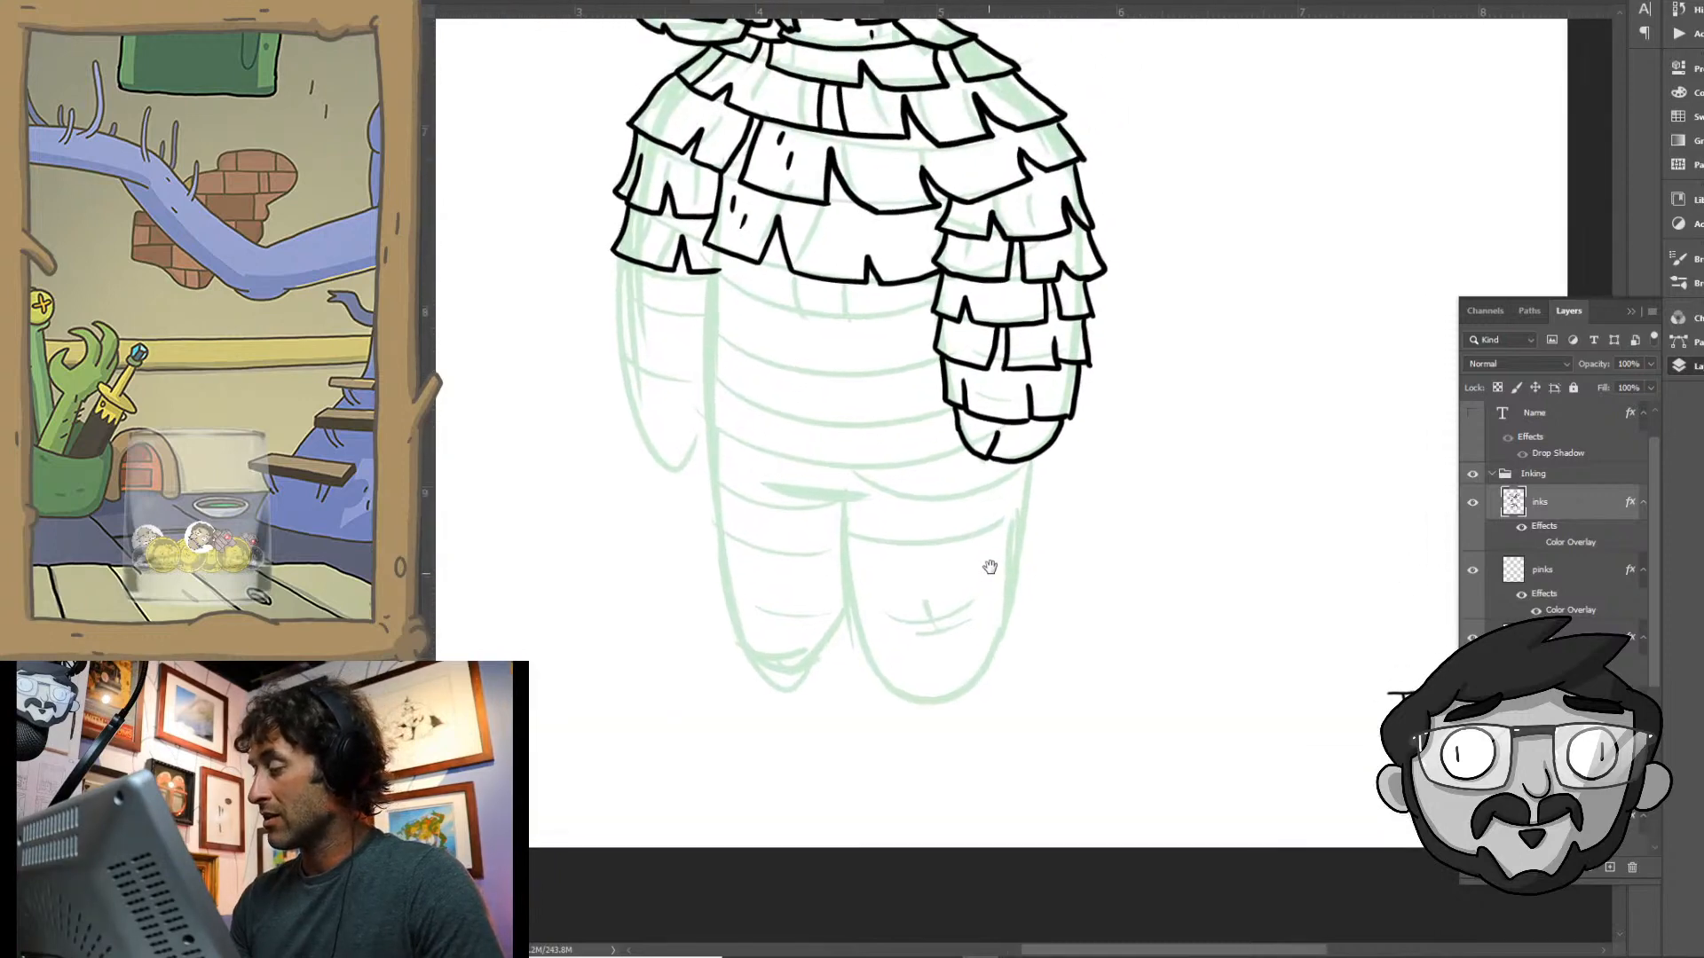
pyautogui.moveTo(1100, 369); pyautogui.dragTo(1097, 366)
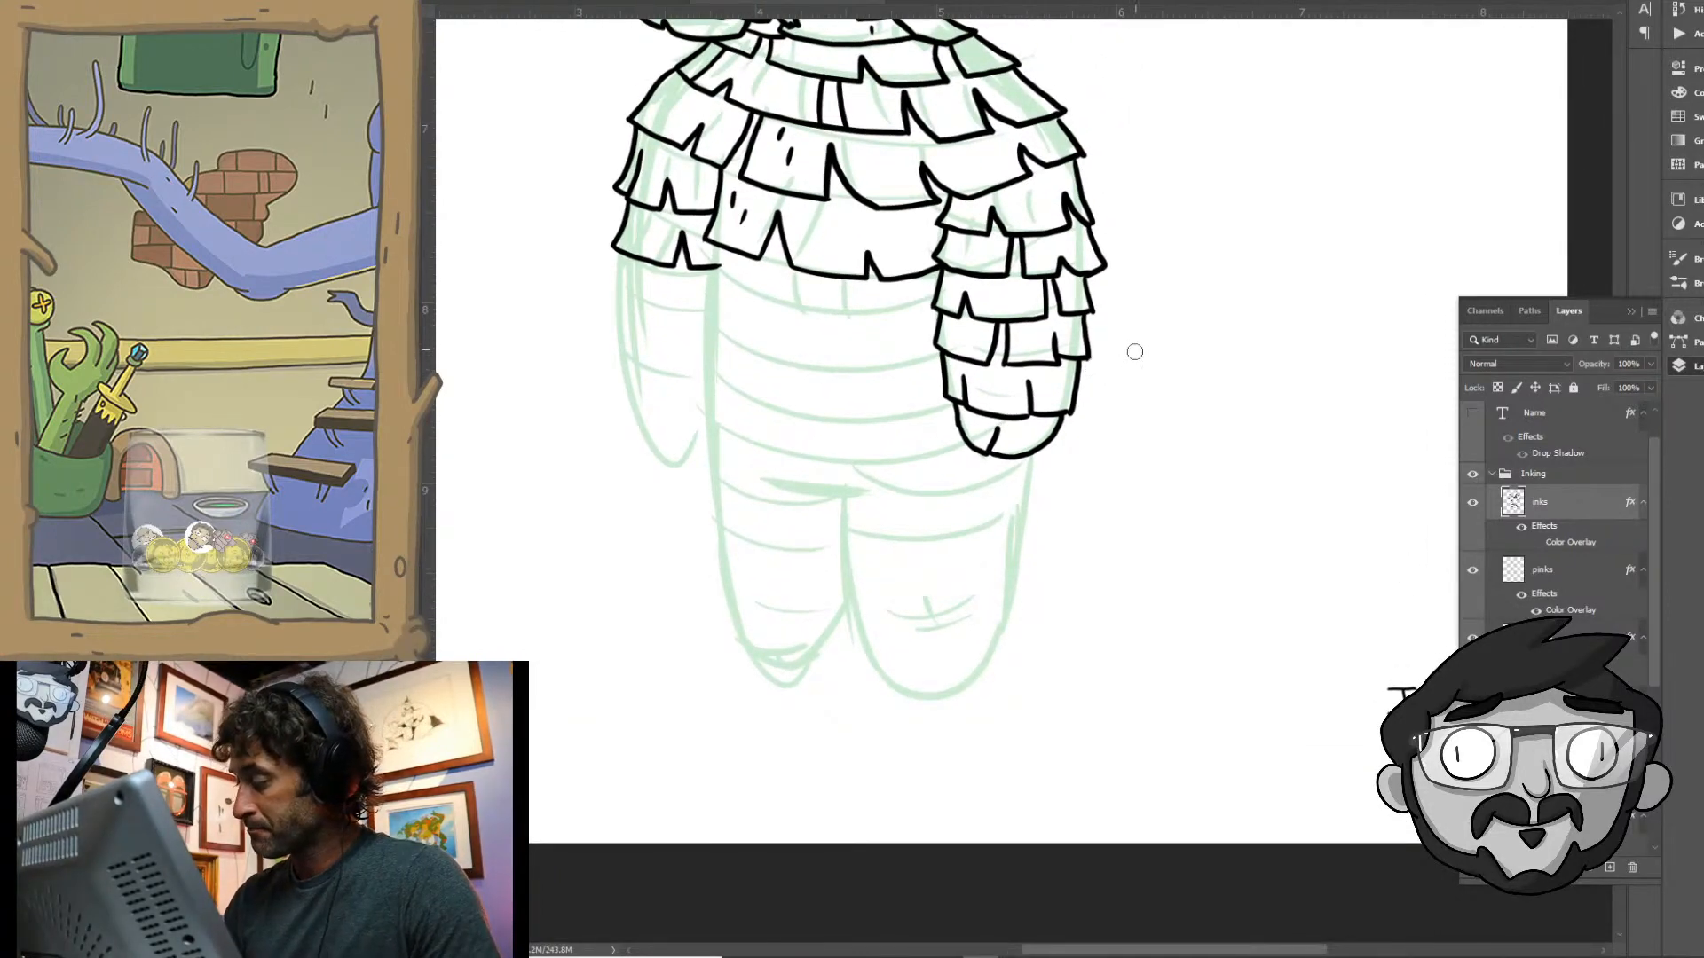
pyautogui.press('b')
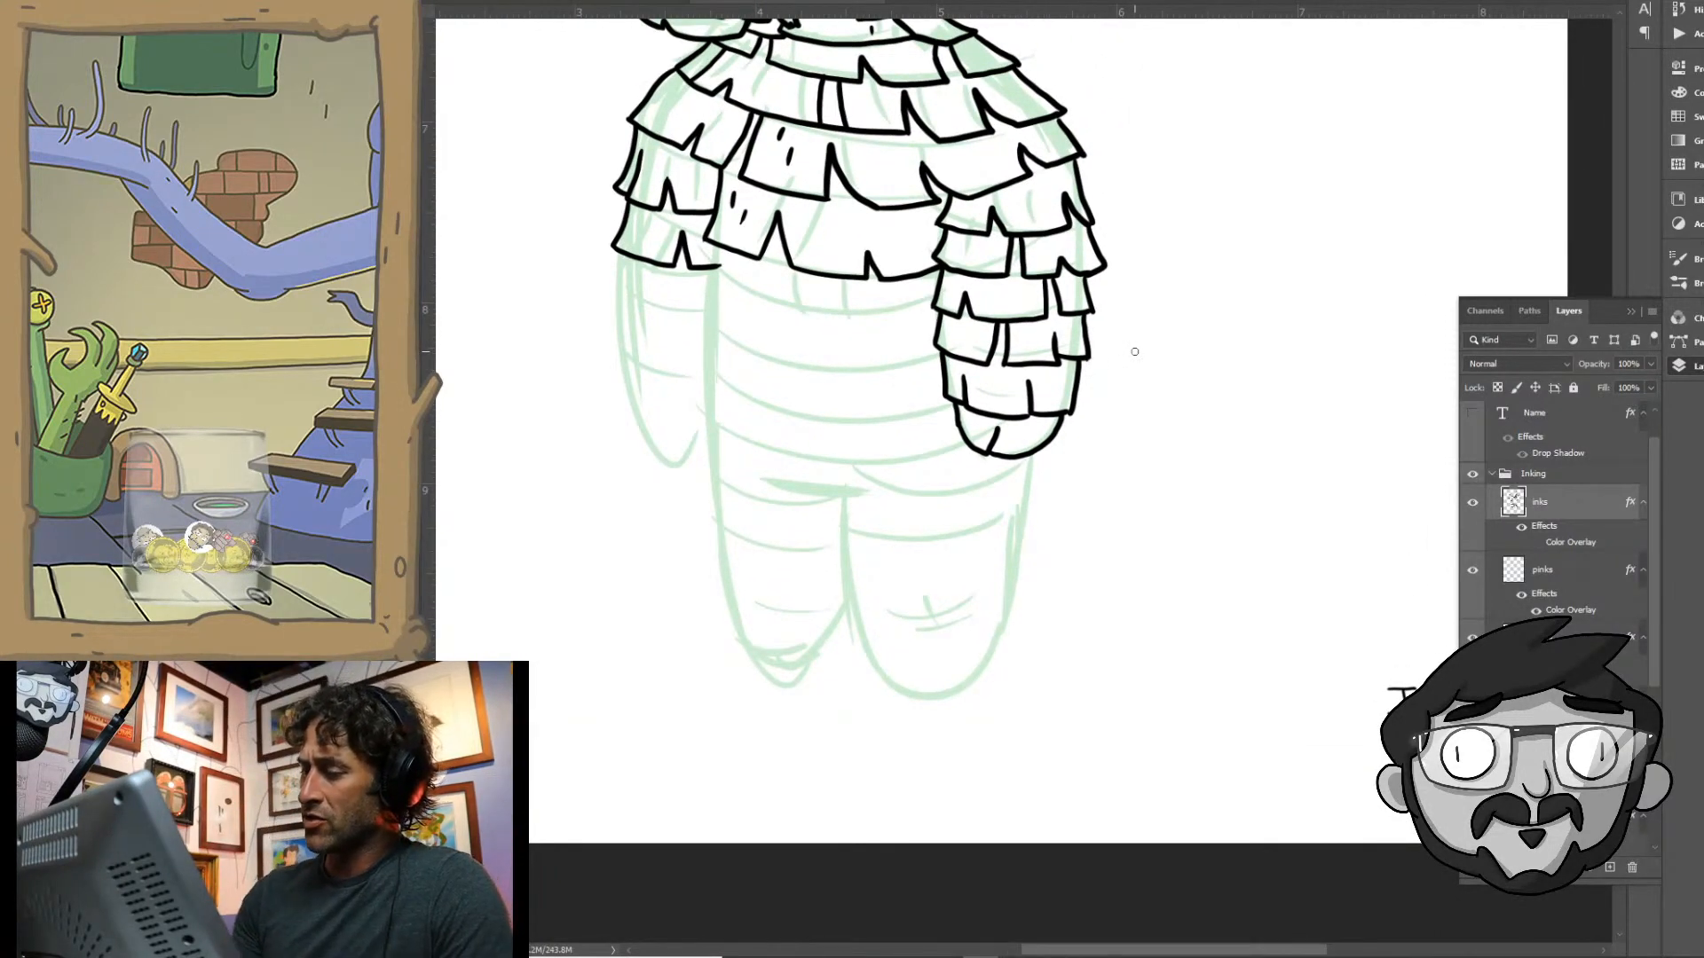
pyautogui.moveTo(721, 246)
pyautogui.mouseDown()
pyautogui.moveTo(710, 289)
pyautogui.moveTo(785, 316)
pyautogui.mouseUp()
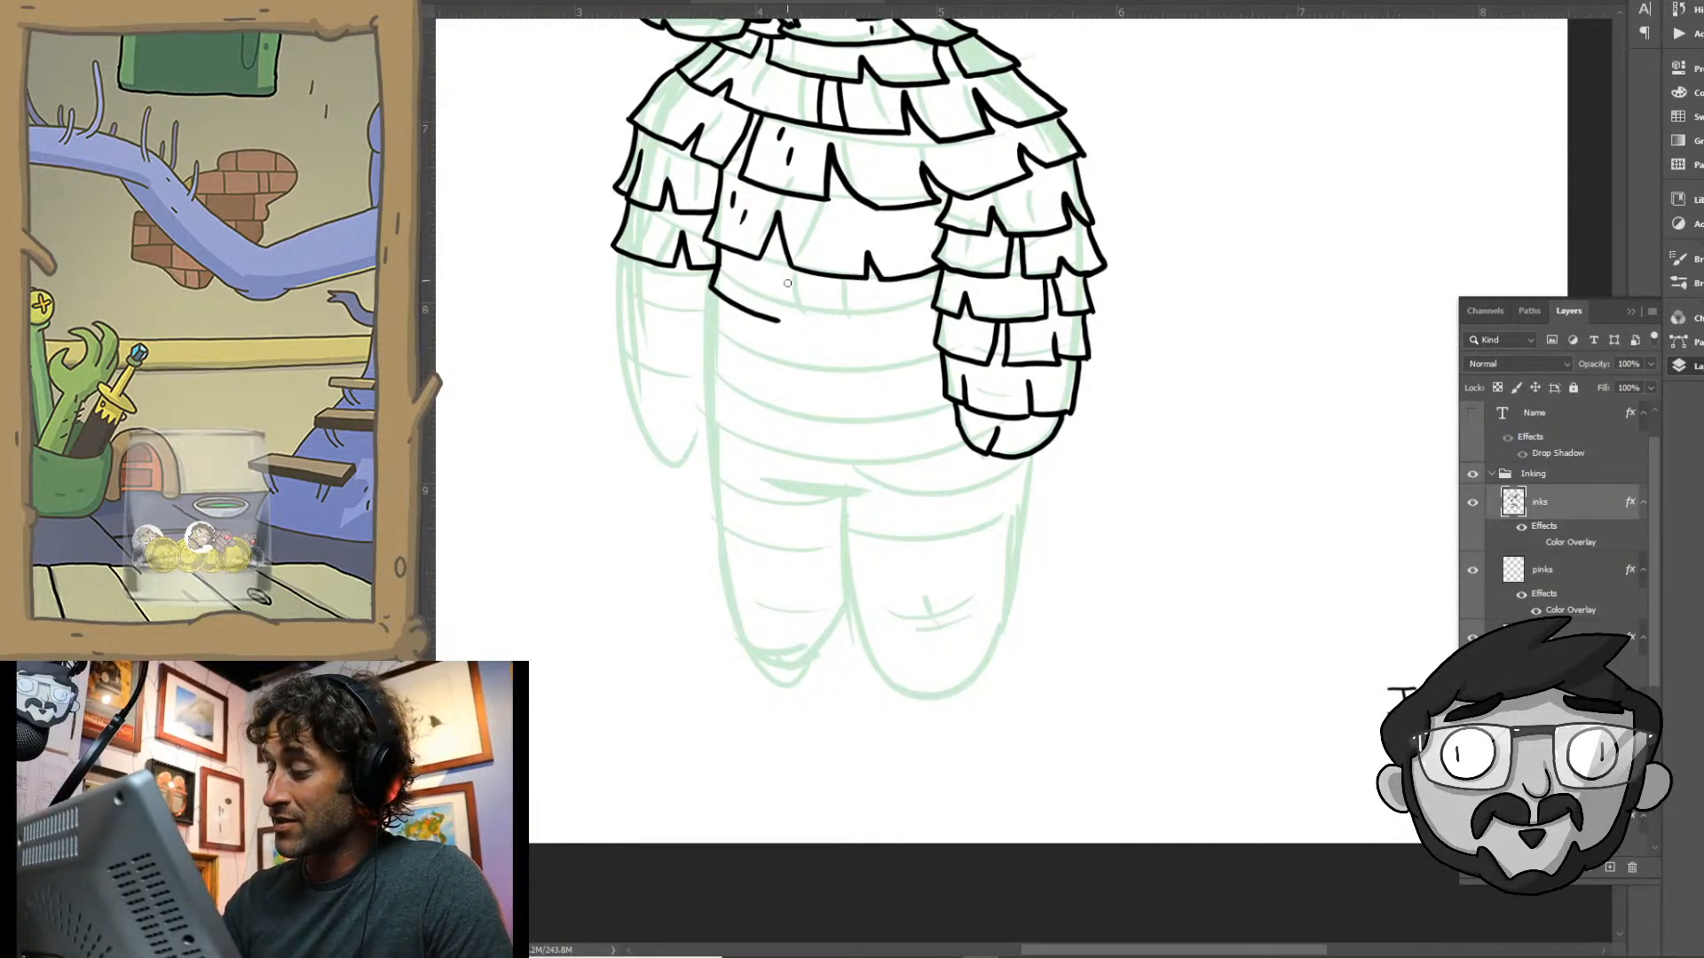
pyautogui.moveTo(785, 253)
pyautogui.mouseDown()
pyautogui.moveTo(779, 309)
pyautogui.moveTo(837, 330)
pyautogui.moveTo(839, 311)
pyautogui.moveTo(852, 334)
pyautogui.moveTo(939, 309)
pyautogui.mouseUp()
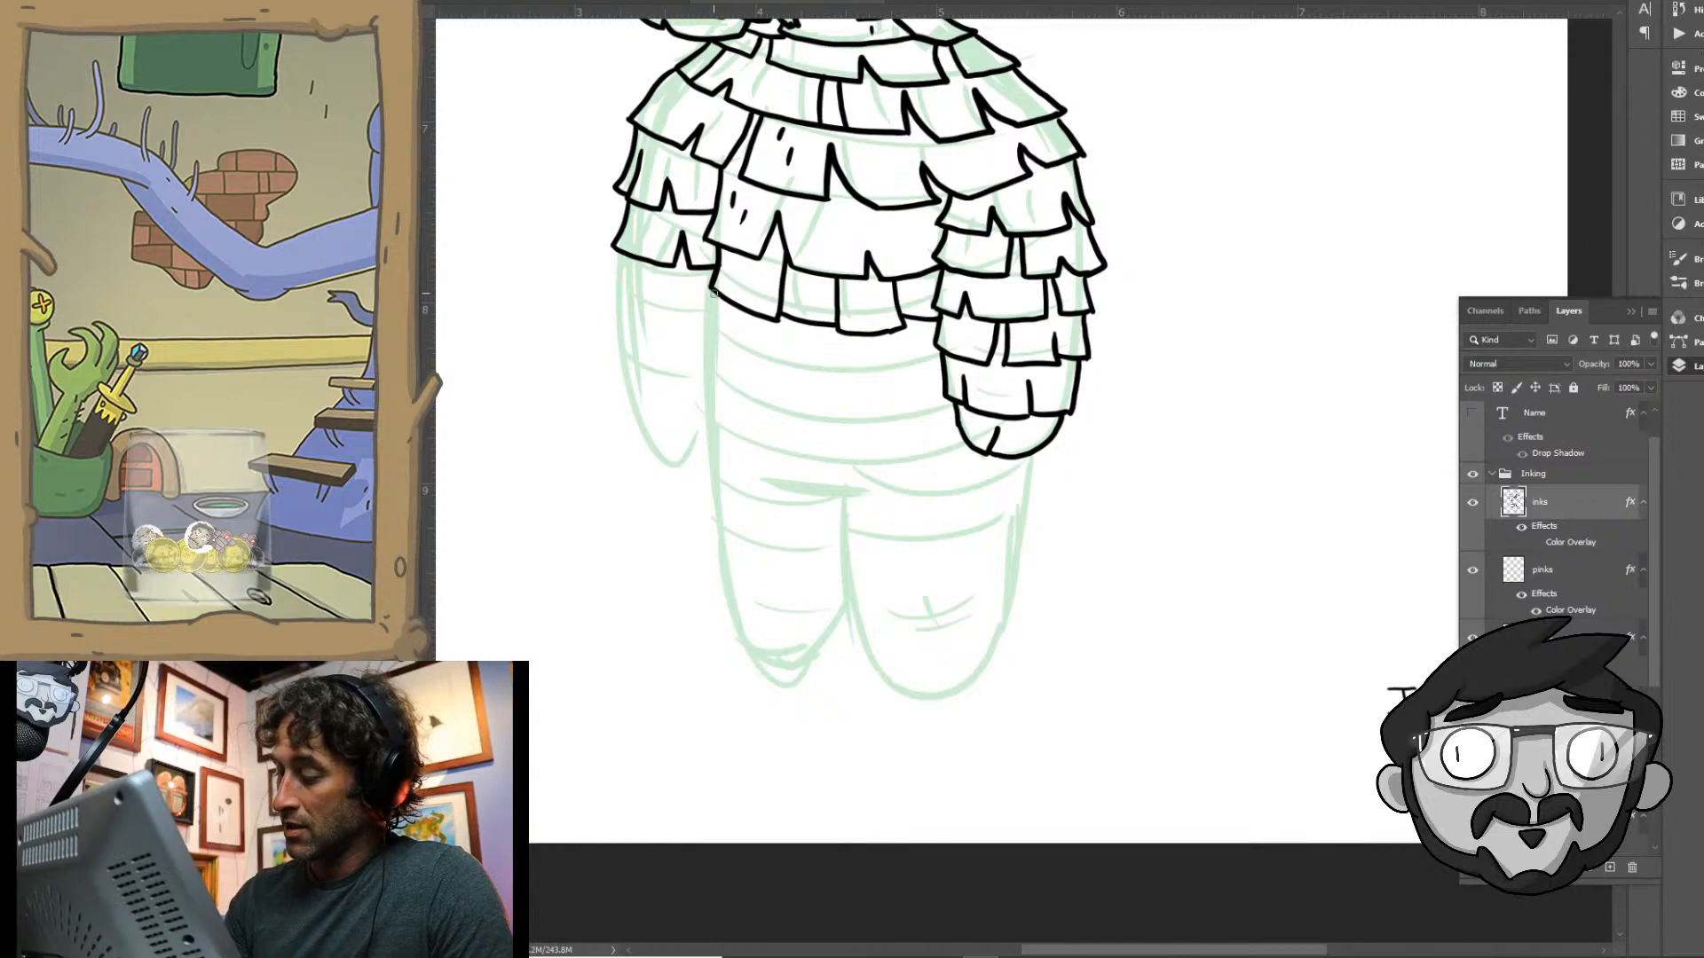
pyautogui.moveTo(713, 291)
pyautogui.mouseDown()
pyautogui.moveTo(706, 348)
pyautogui.moveTo(738, 364)
pyautogui.moveTo(748, 327)
pyautogui.moveTo(753, 364)
pyautogui.moveTo(843, 384)
pyautogui.moveTo(840, 341)
pyautogui.moveTo(859, 383)
pyautogui.moveTo(898, 384)
pyautogui.moveTo(893, 346)
pyautogui.moveTo(947, 382)
pyautogui.mouseUp()
# - Ink a flared fringe row across the waist and add another notched row to the arm on the left
pyautogui.moveTo(971, 522); pyautogui.dragTo(1021, 363)
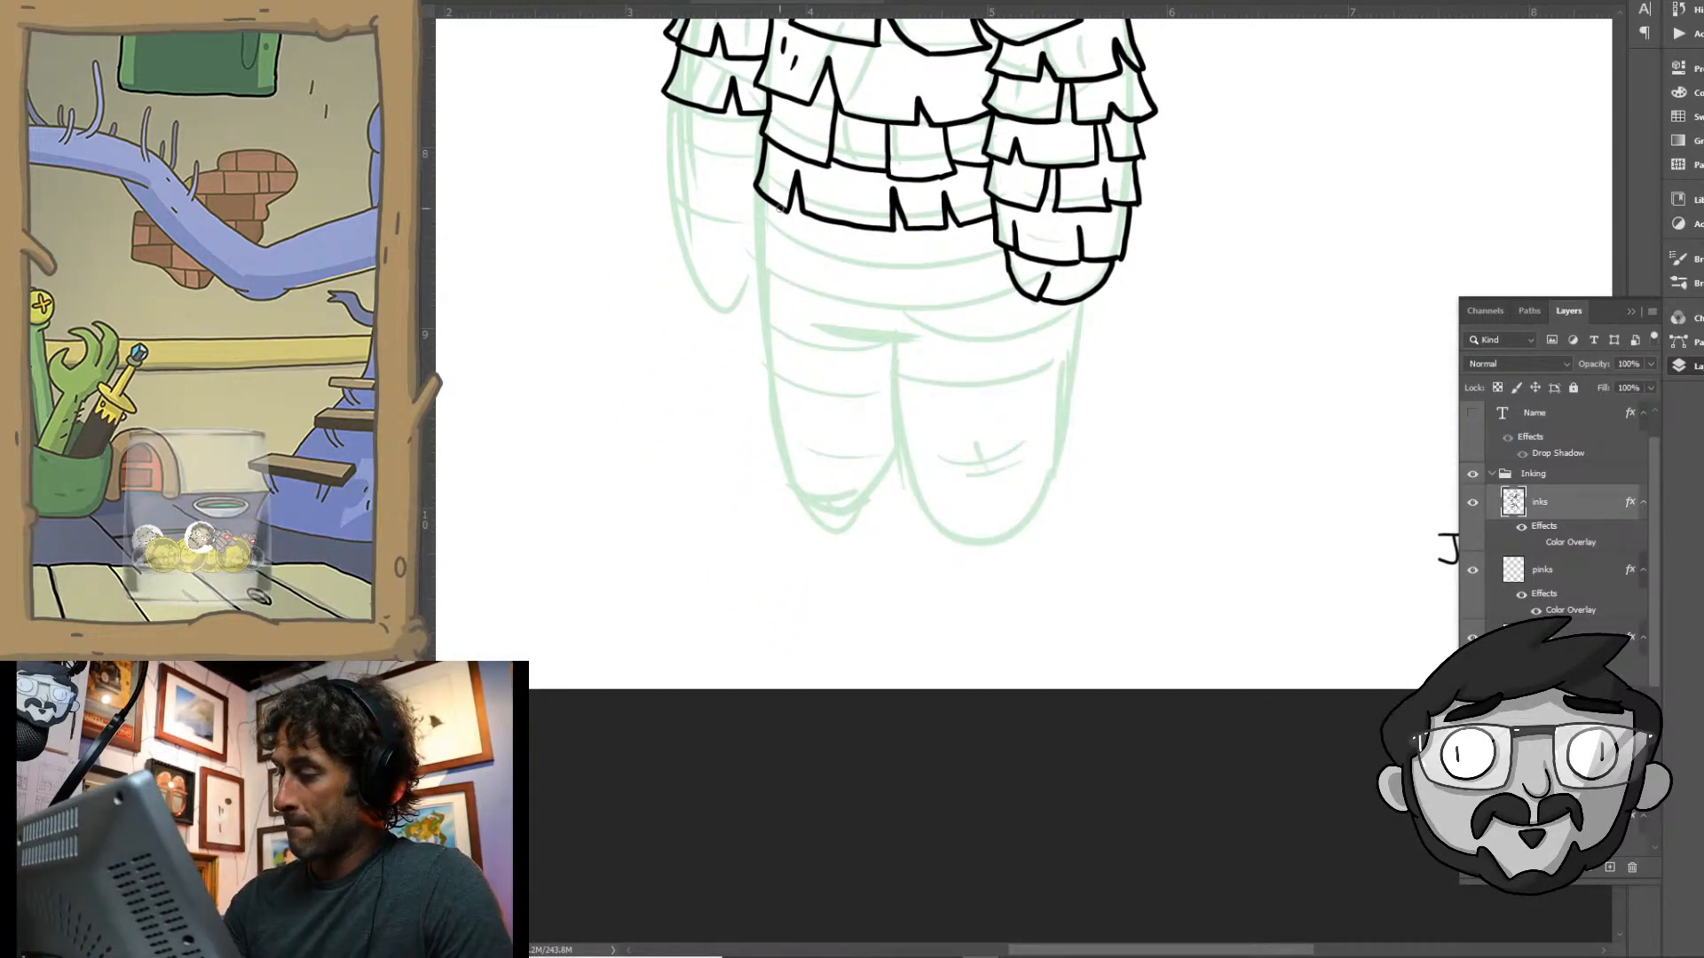
pyautogui.moveTo(766, 194)
pyautogui.mouseDown()
pyautogui.moveTo(742, 250)
pyautogui.moveTo(761, 238)
pyautogui.moveTo(781, 271)
pyautogui.moveTo(848, 289)
pyautogui.moveTo(861, 254)
pyautogui.moveTo(866, 286)
pyautogui.moveTo(909, 279)
pyautogui.mouseUp()
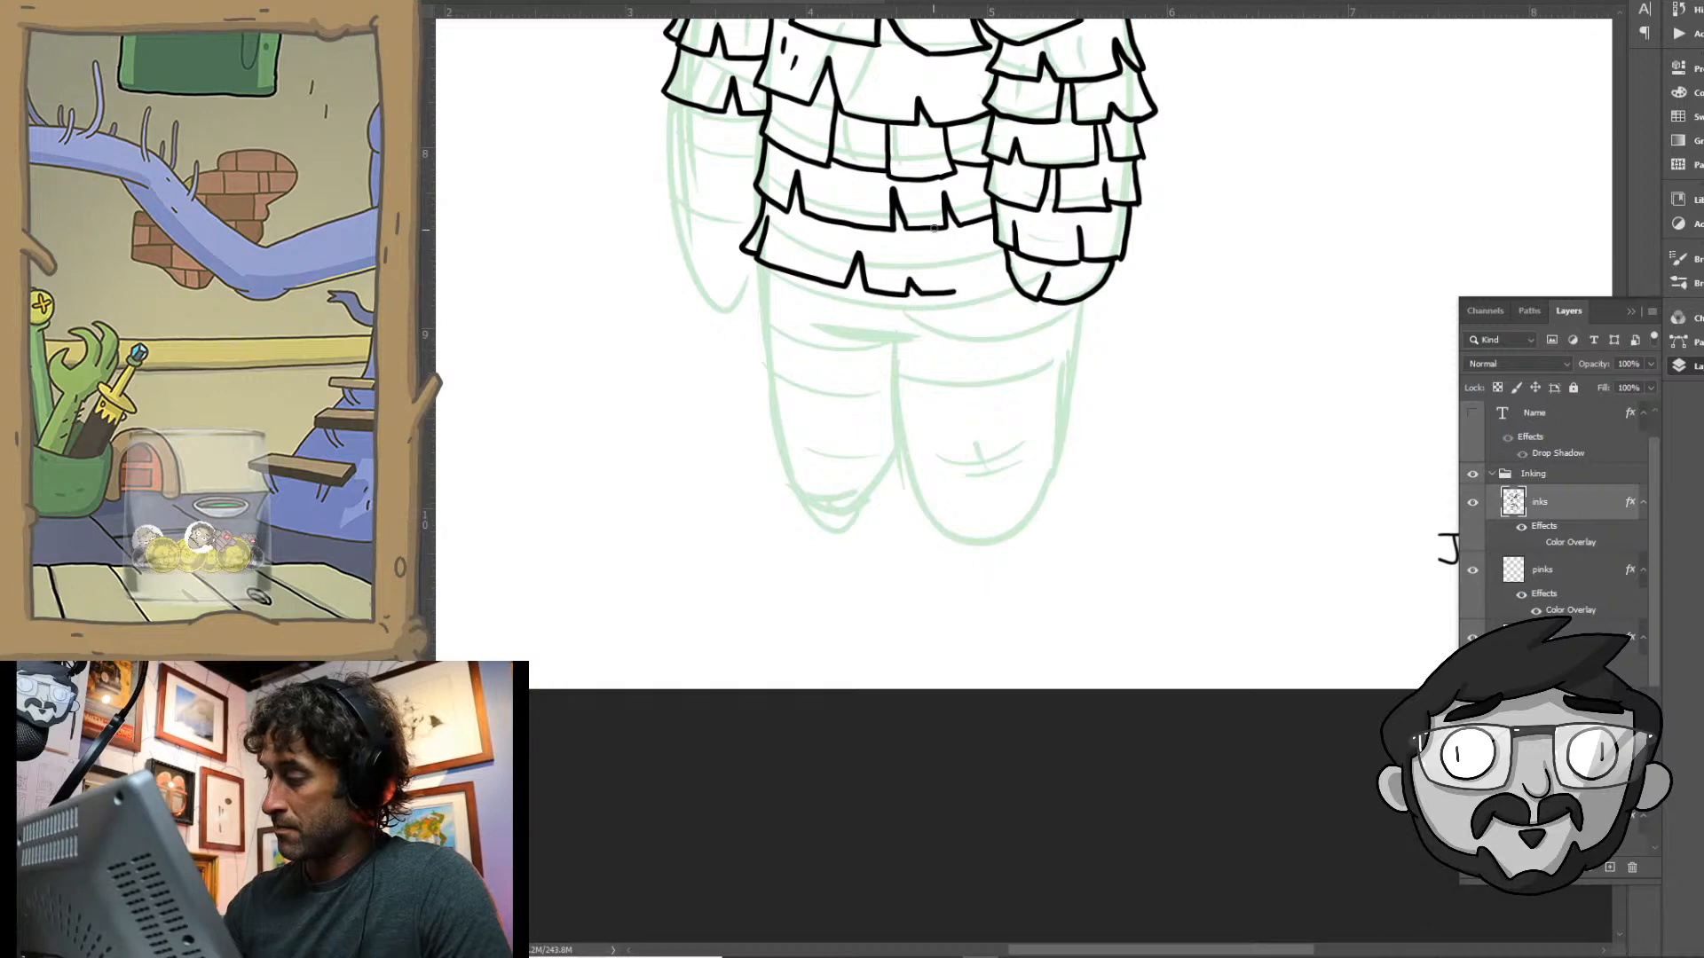
pyautogui.moveTo(934, 228); pyautogui.dragTo(959, 292)
pyautogui.moveTo(944, 224)
pyautogui.mouseDown()
pyautogui.moveTo(966, 269)
pyautogui.moveTo(1010, 283)
pyautogui.mouseUp()
pyautogui.moveTo(945, 366); pyautogui.dragTo(973, 512)
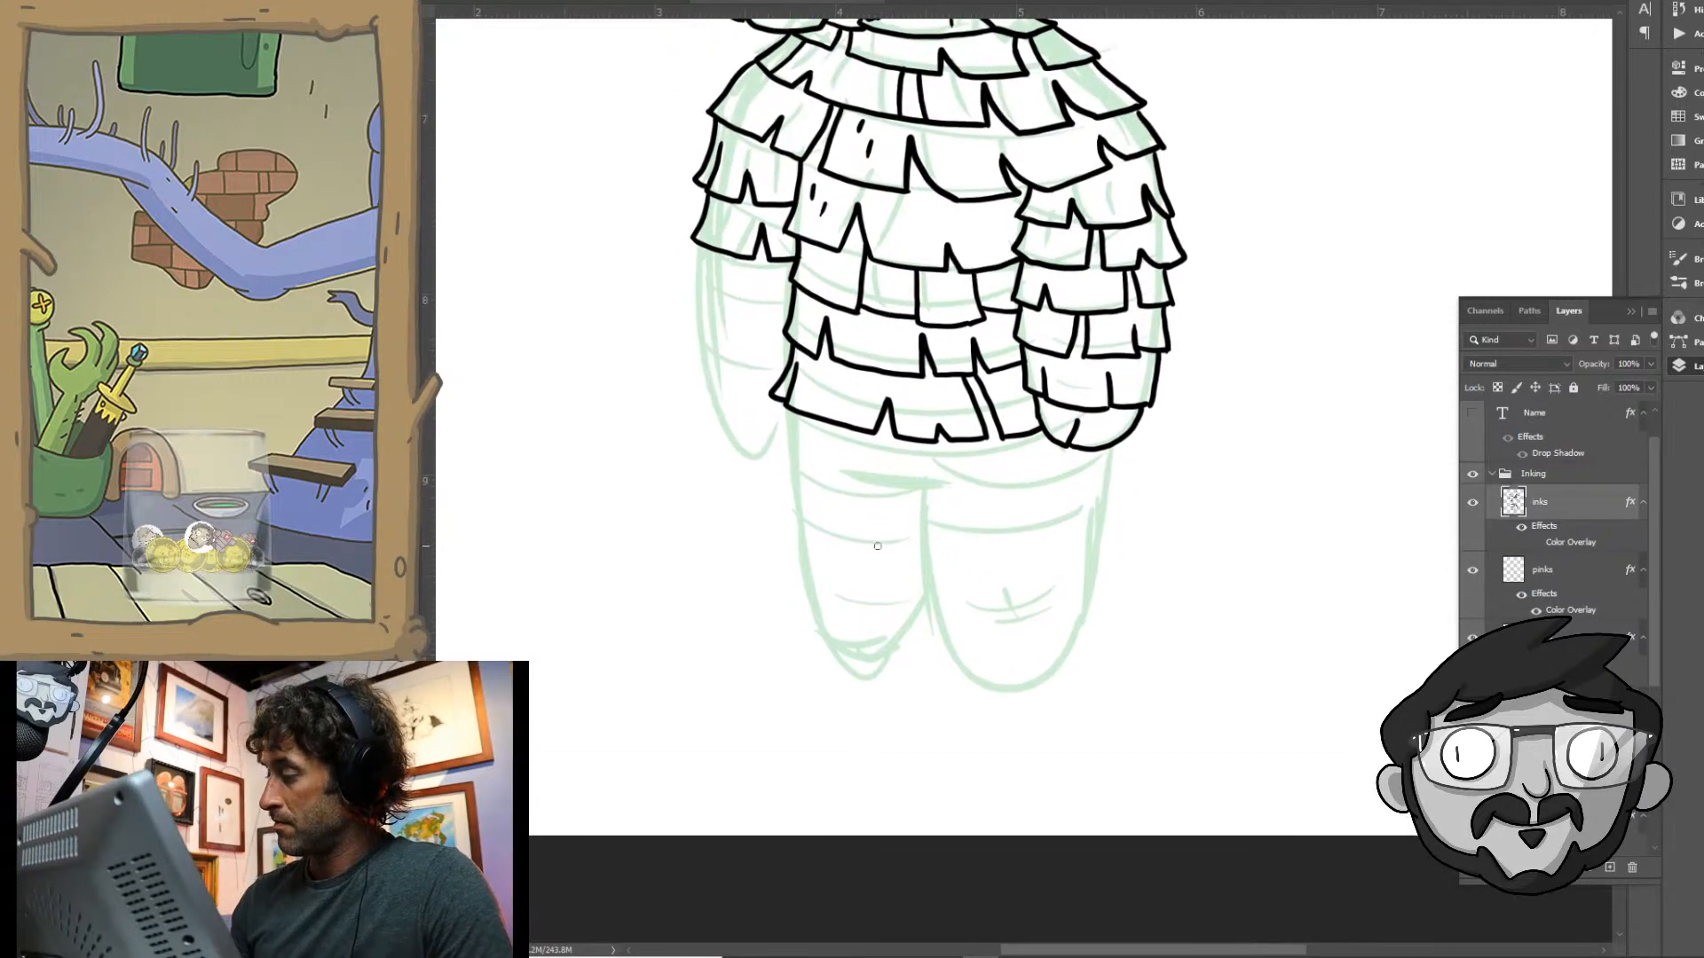
pyautogui.moveTo(706, 299)
pyautogui.mouseDown()
pyautogui.moveTo(763, 323)
pyautogui.moveTo(769, 261)
pyautogui.moveTo(788, 323)
pyautogui.mouseUp()
# - Check the inked figure as a whole with the green sketch hidden, and show the sketch again
pyautogui.moveTo(996, 255); pyautogui.dragTo(958, 628)
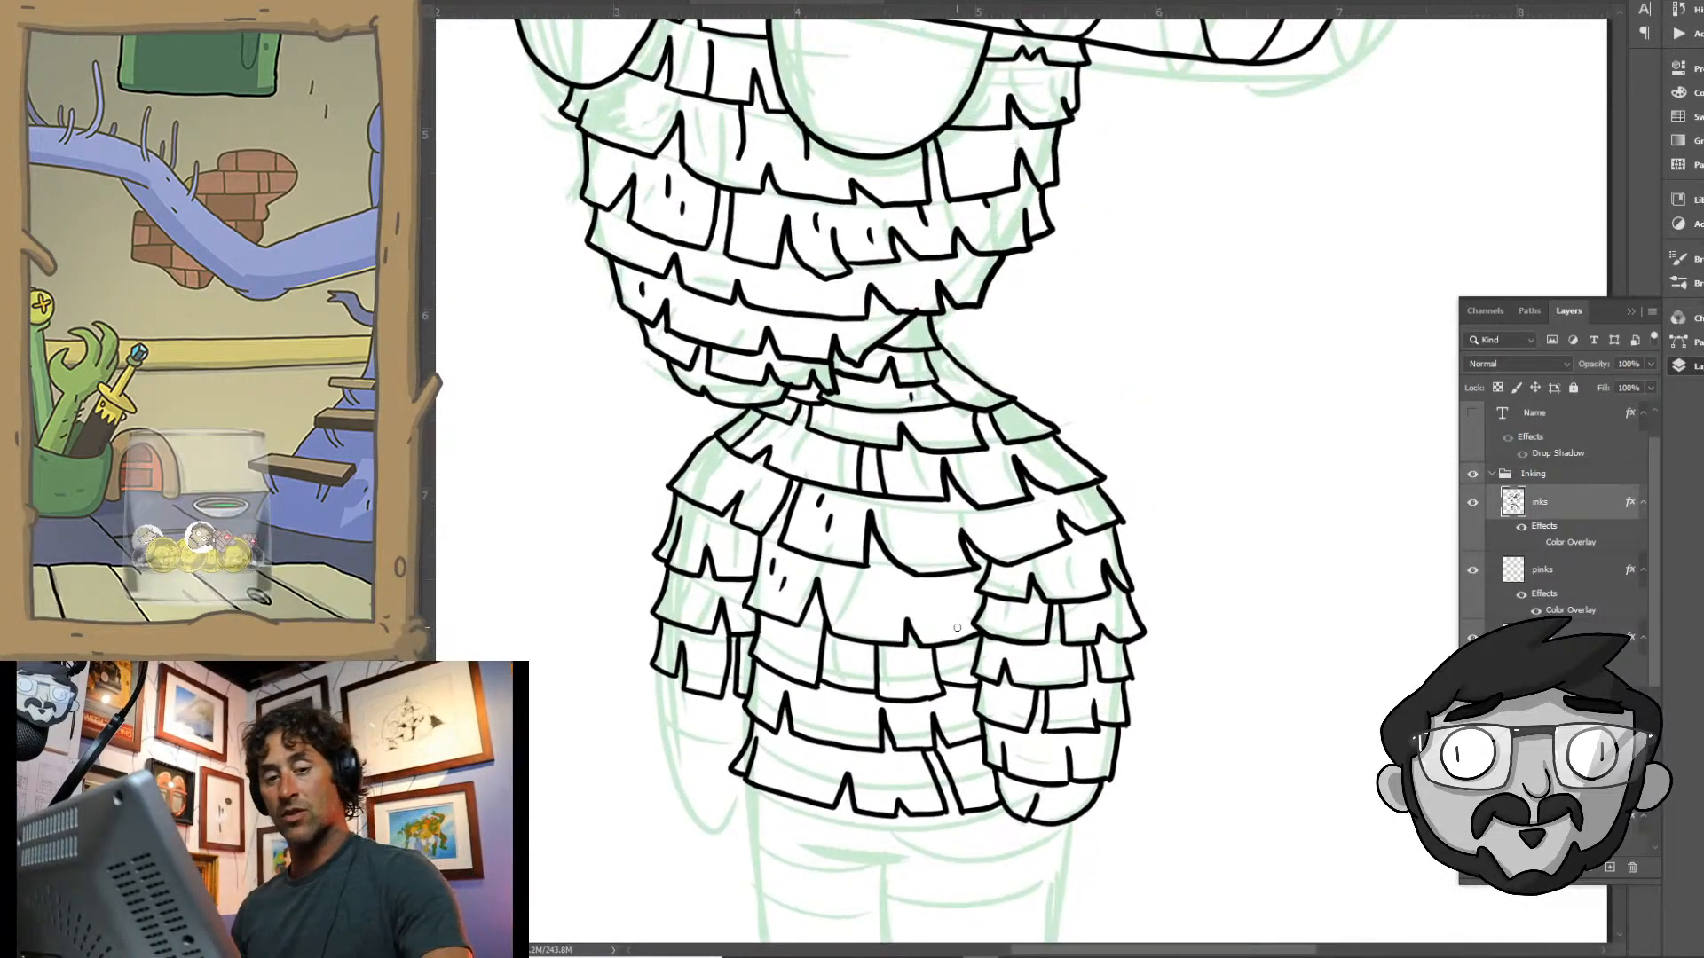
pyautogui.hotkey('ctrl', '0')
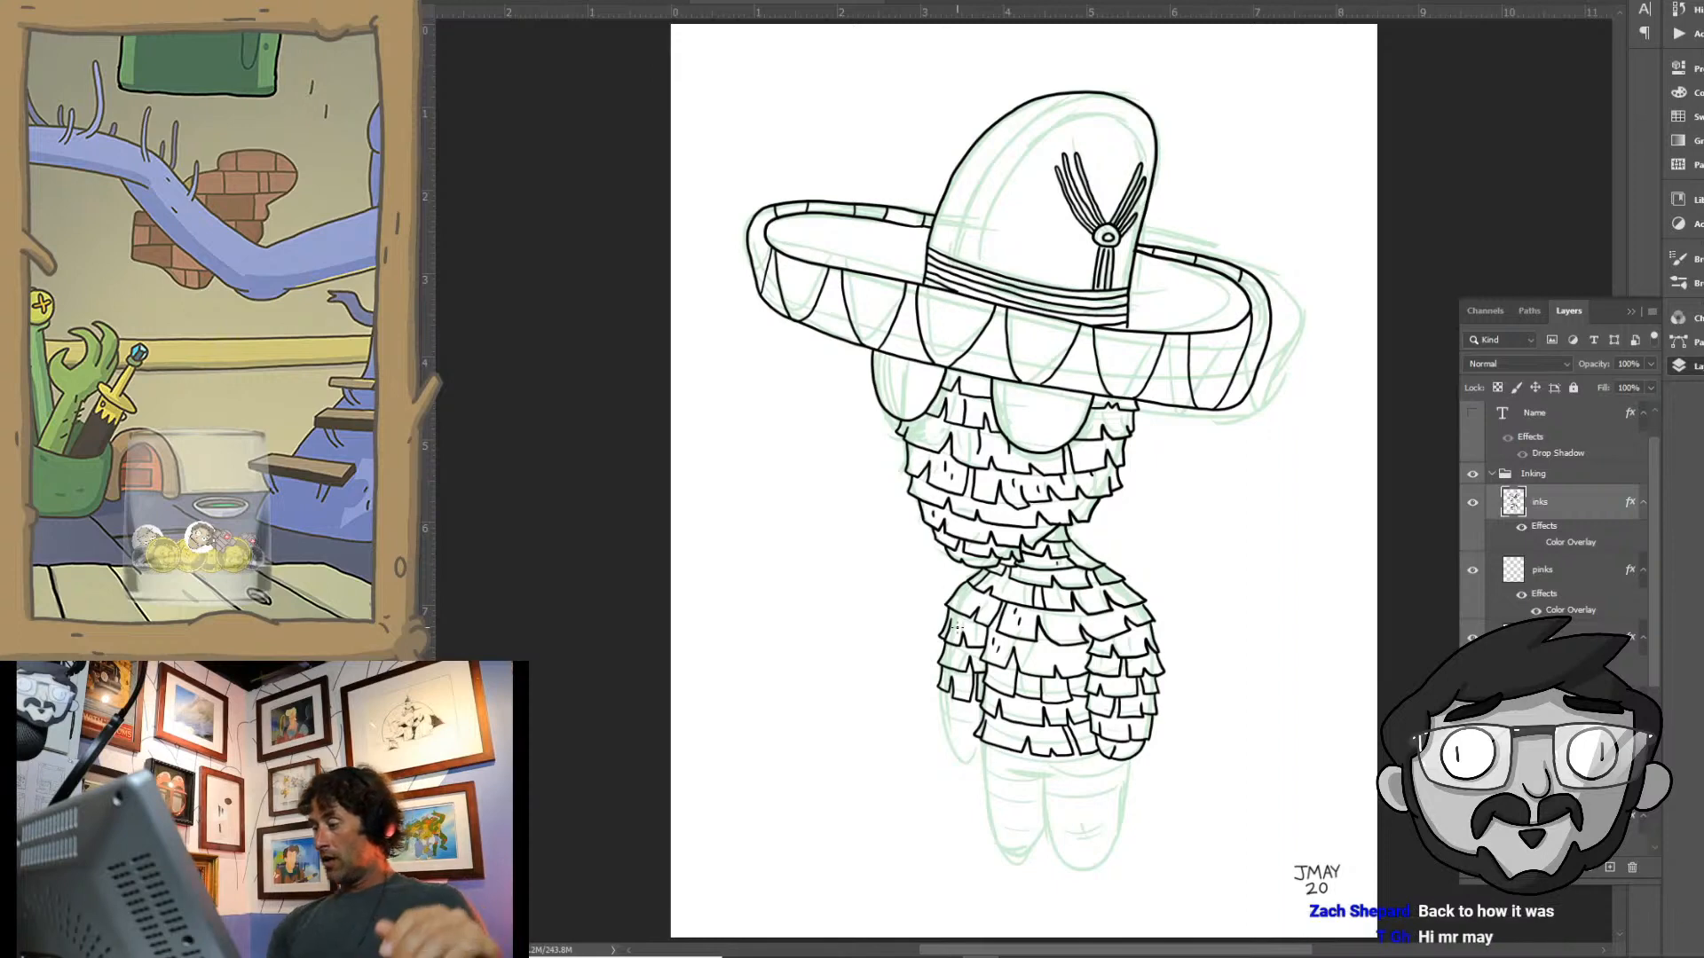
pyautogui.click(1472, 815)
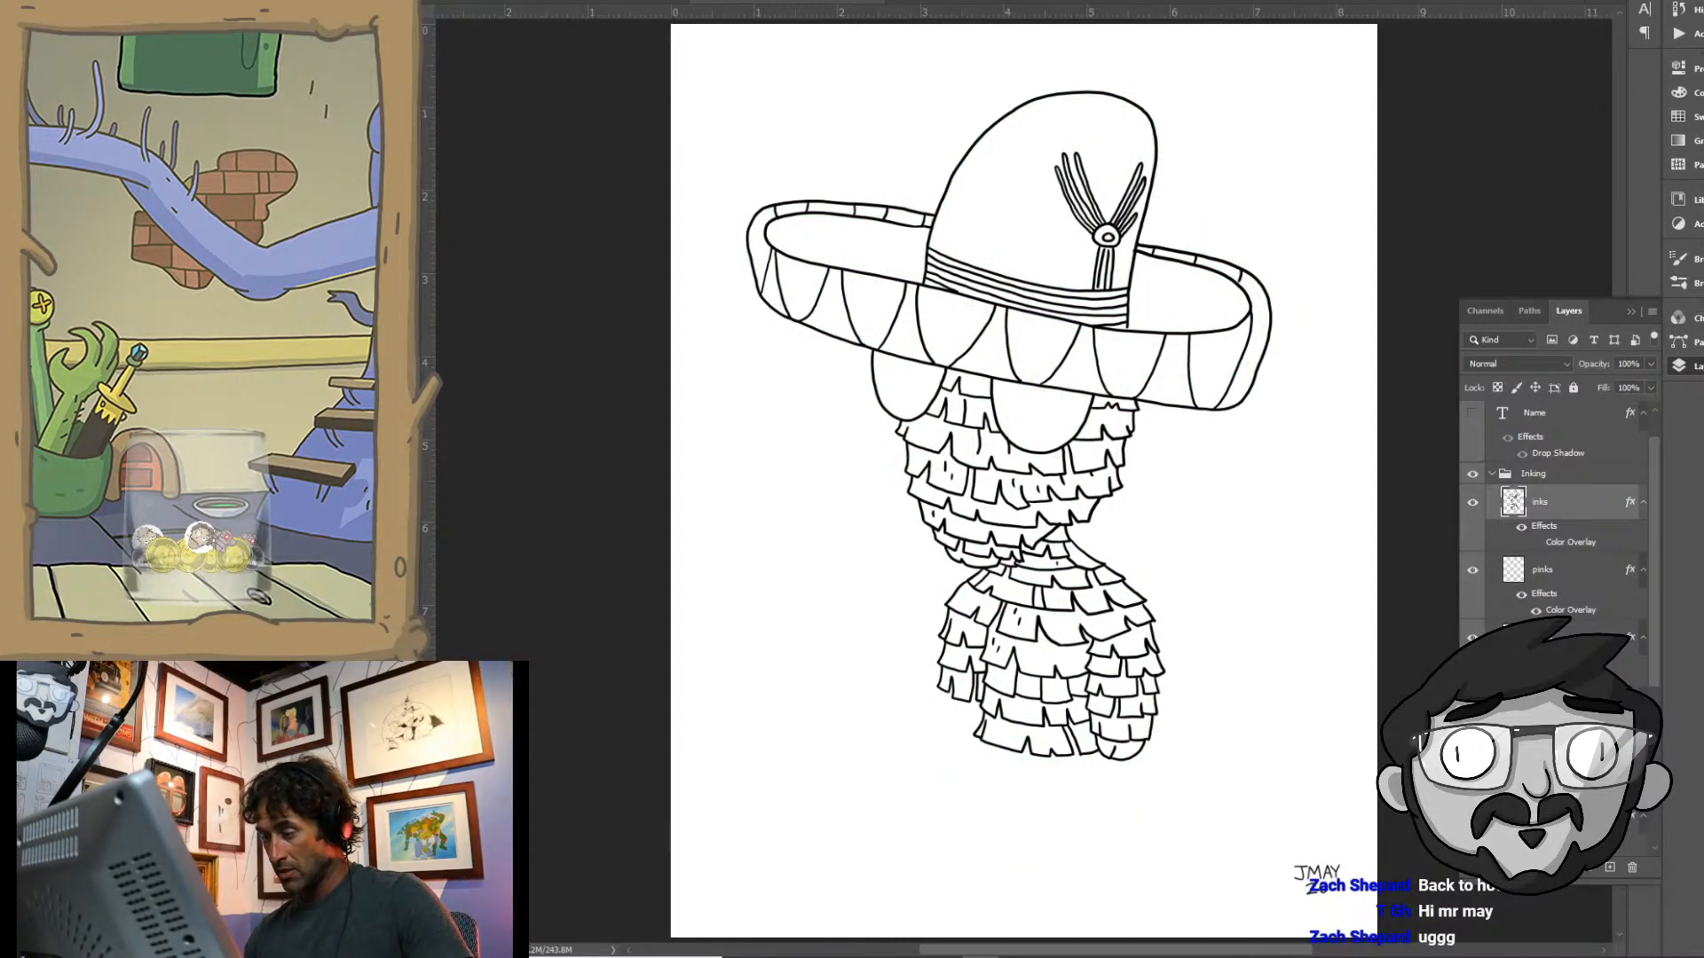
pyautogui.click(1472, 815)
pyautogui.moveTo(1001, 718)
pyautogui.mouseDown()
pyautogui.moveTo(975, 629)
pyautogui.moveTo(981, 453)
pyautogui.mouseUp()
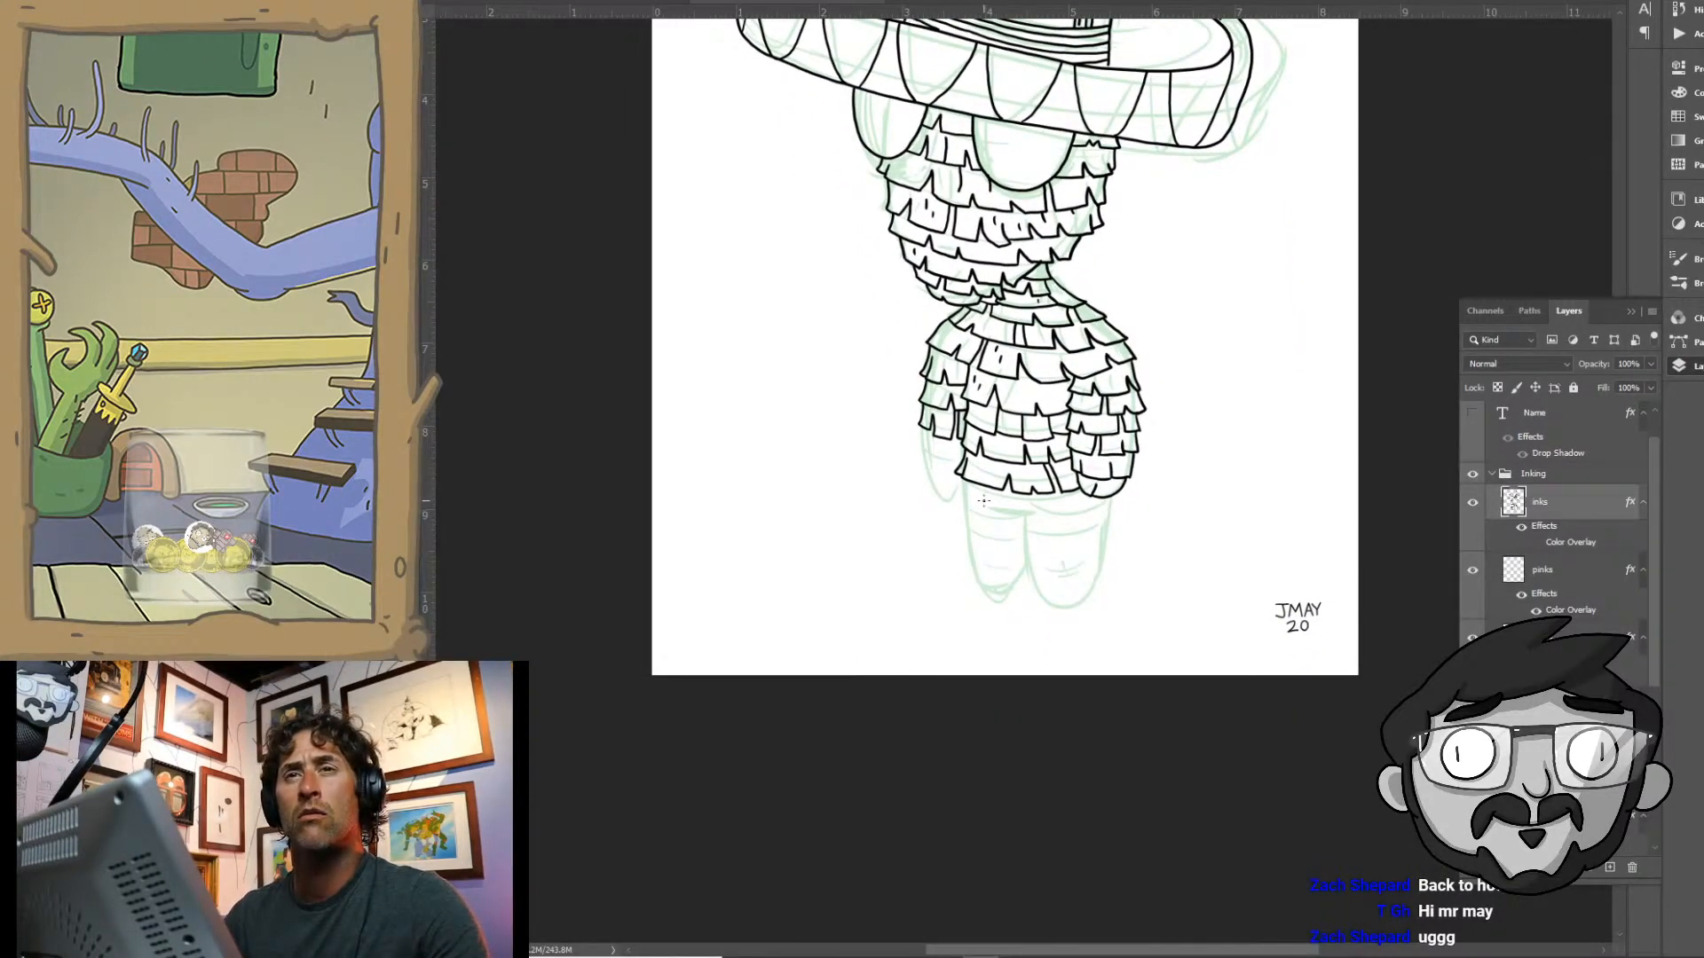
pyautogui.moveTo(995, 407); pyautogui.dragTo(951, 453)
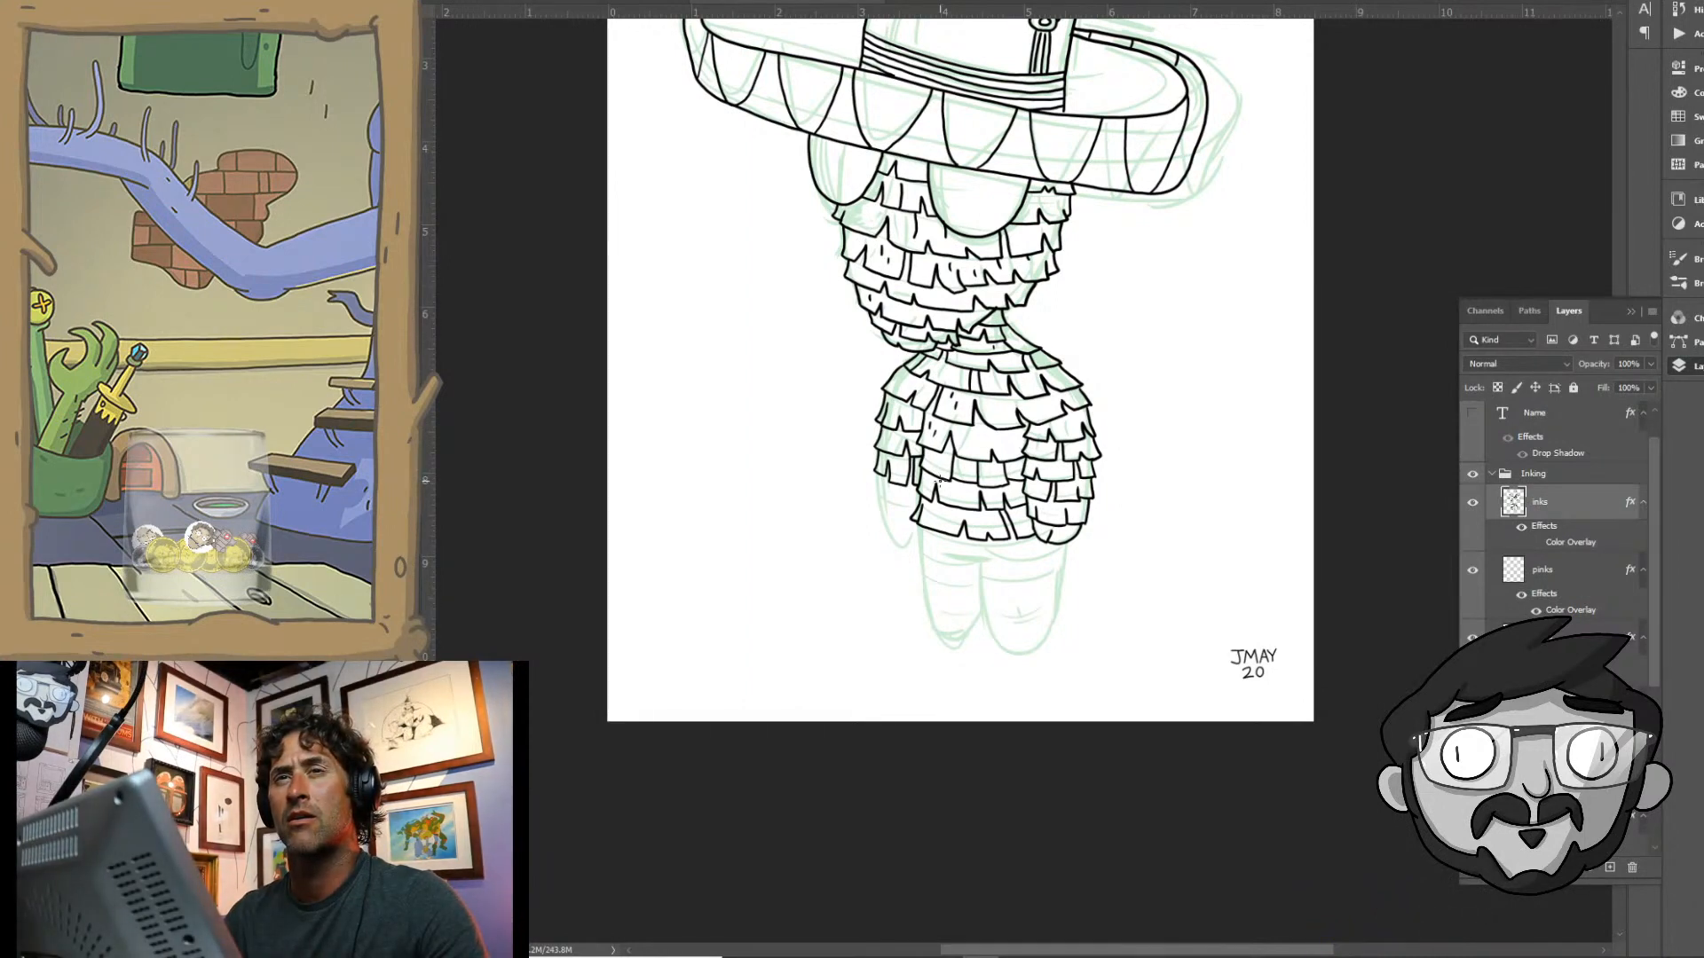
# - Finish the left-hand arm with a last fringe row and rounded hand, and ink the hip fringe row over the tops of both legs
pyautogui.moveTo(945, 522)
pyautogui.mouseDown()
pyautogui.moveTo(986, 543)
pyautogui.moveTo(885, 510)
pyautogui.mouseUp()
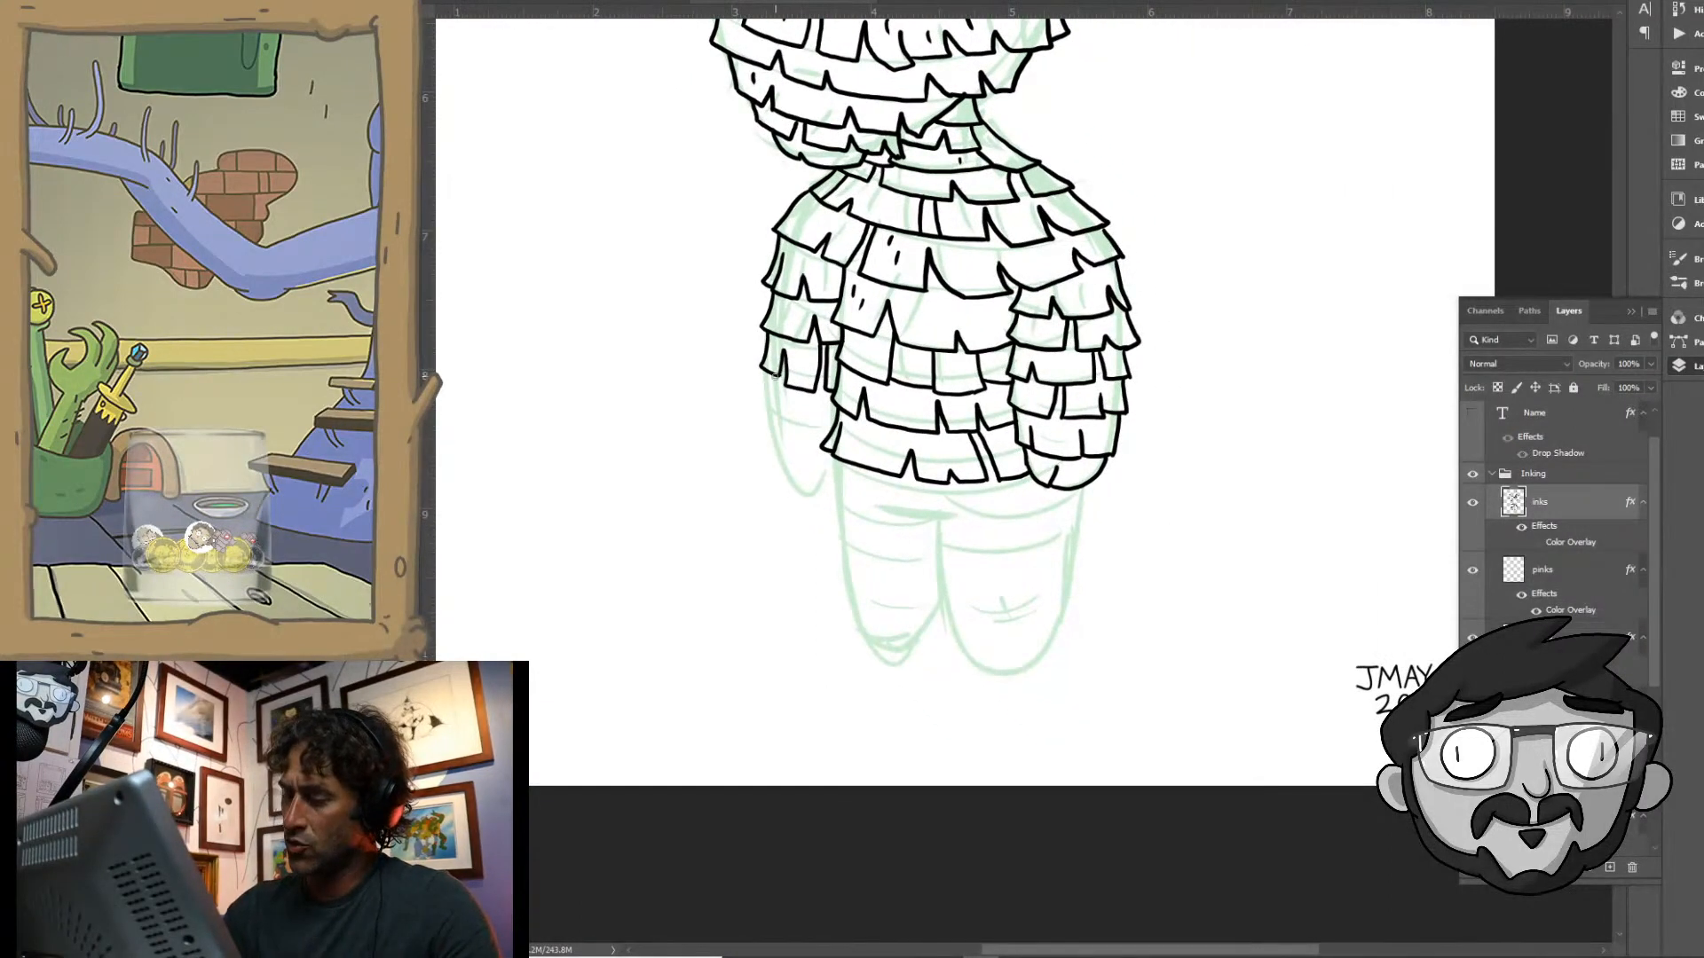
pyautogui.moveTo(774, 375)
pyautogui.mouseDown()
pyautogui.moveTo(774, 419)
pyautogui.moveTo(801, 428)
pyautogui.mouseUp()
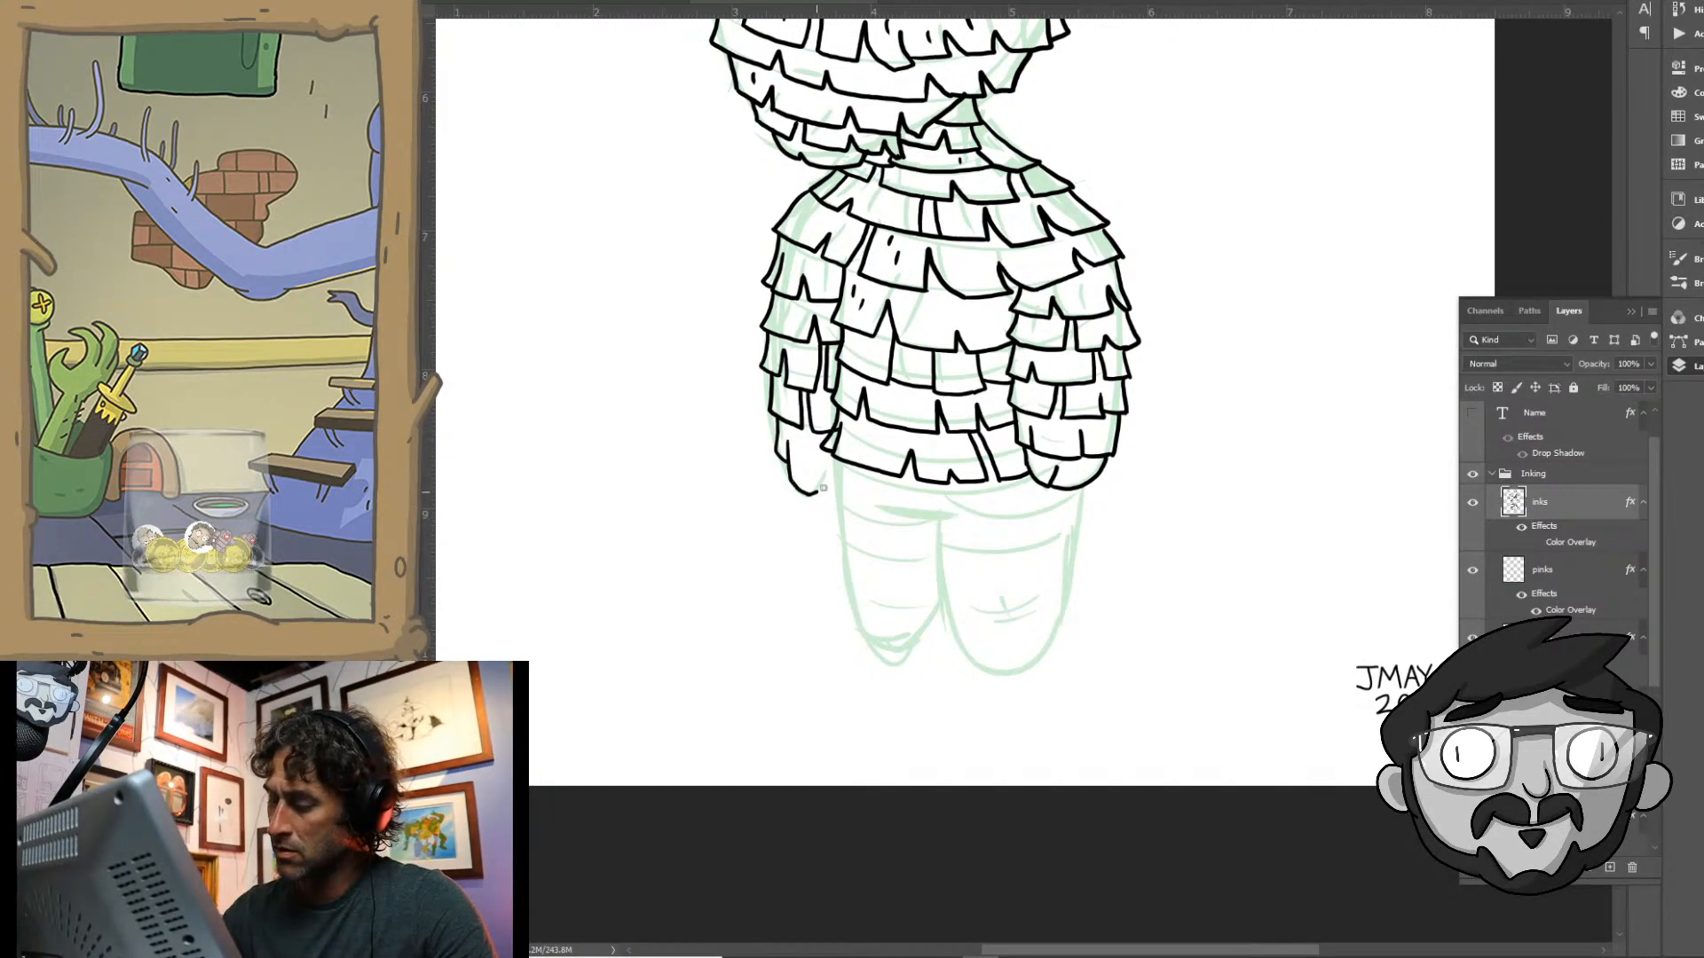
pyautogui.moveTo(867, 424)
pyautogui.mouseDown()
pyautogui.moveTo(773, 300)
pyautogui.moveTo(762, 342)
pyautogui.moveTo(788, 358)
pyautogui.mouseUp()
pyautogui.moveTo(788, 358)
pyautogui.mouseDown()
pyautogui.moveTo(792, 341)
pyautogui.moveTo(801, 360)
pyautogui.moveTo(890, 354)
pyautogui.mouseUp()
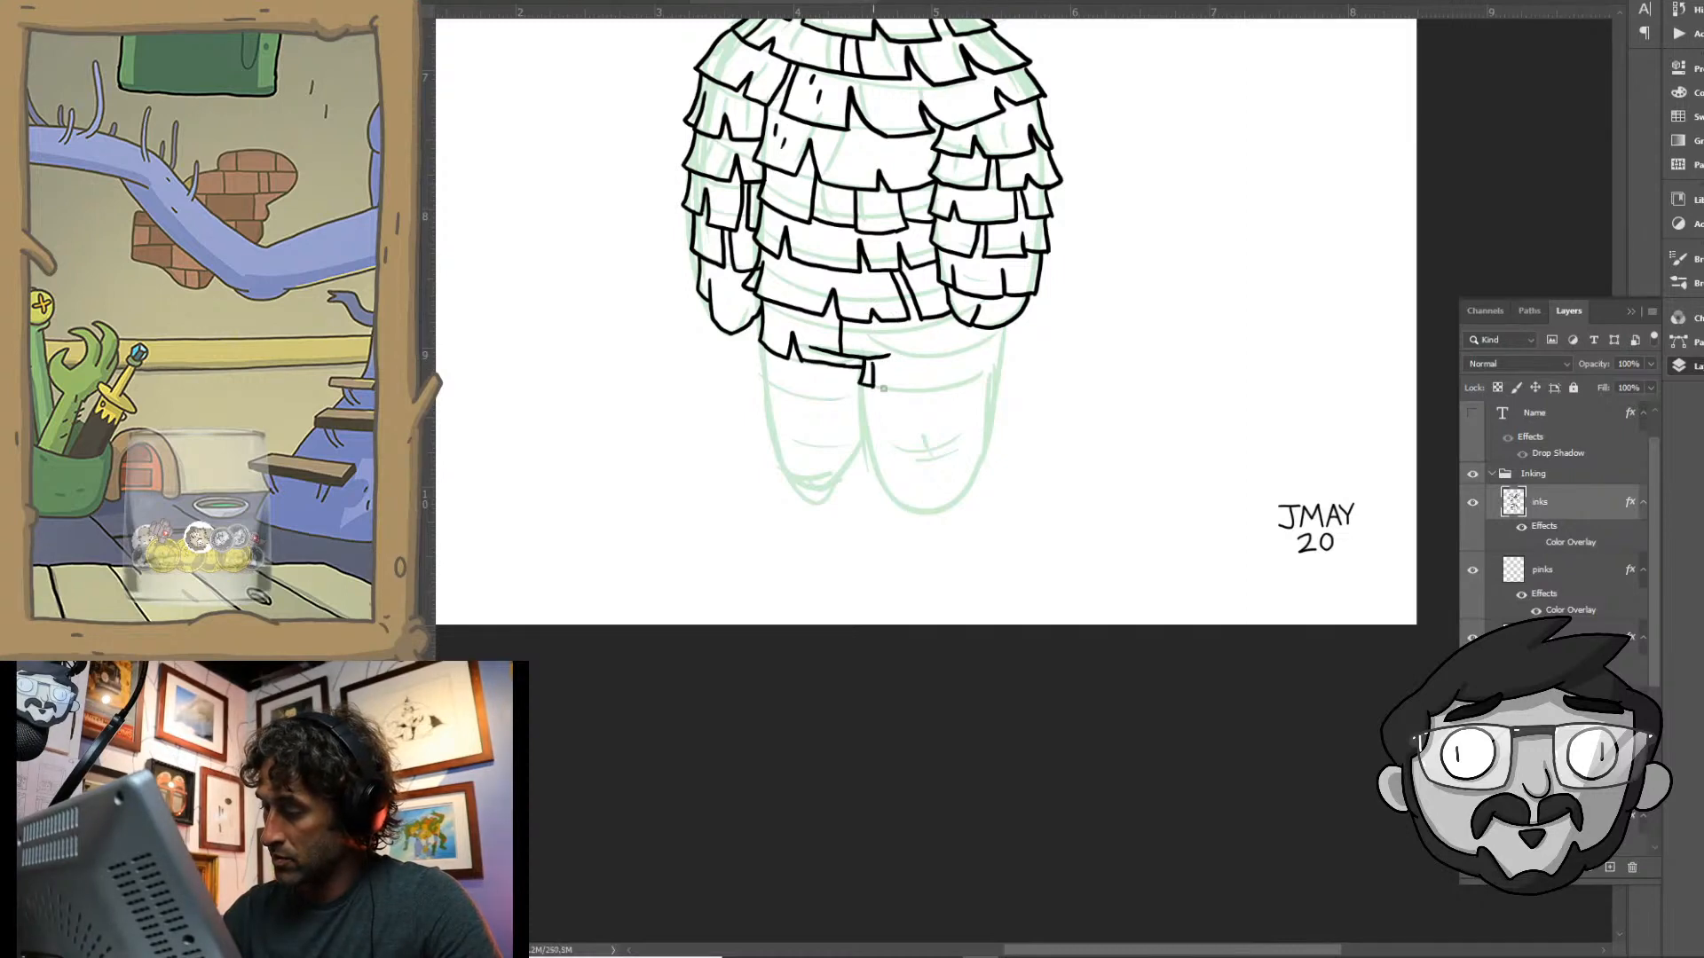
pyautogui.moveTo(874, 385); pyautogui.dragTo(930, 392)
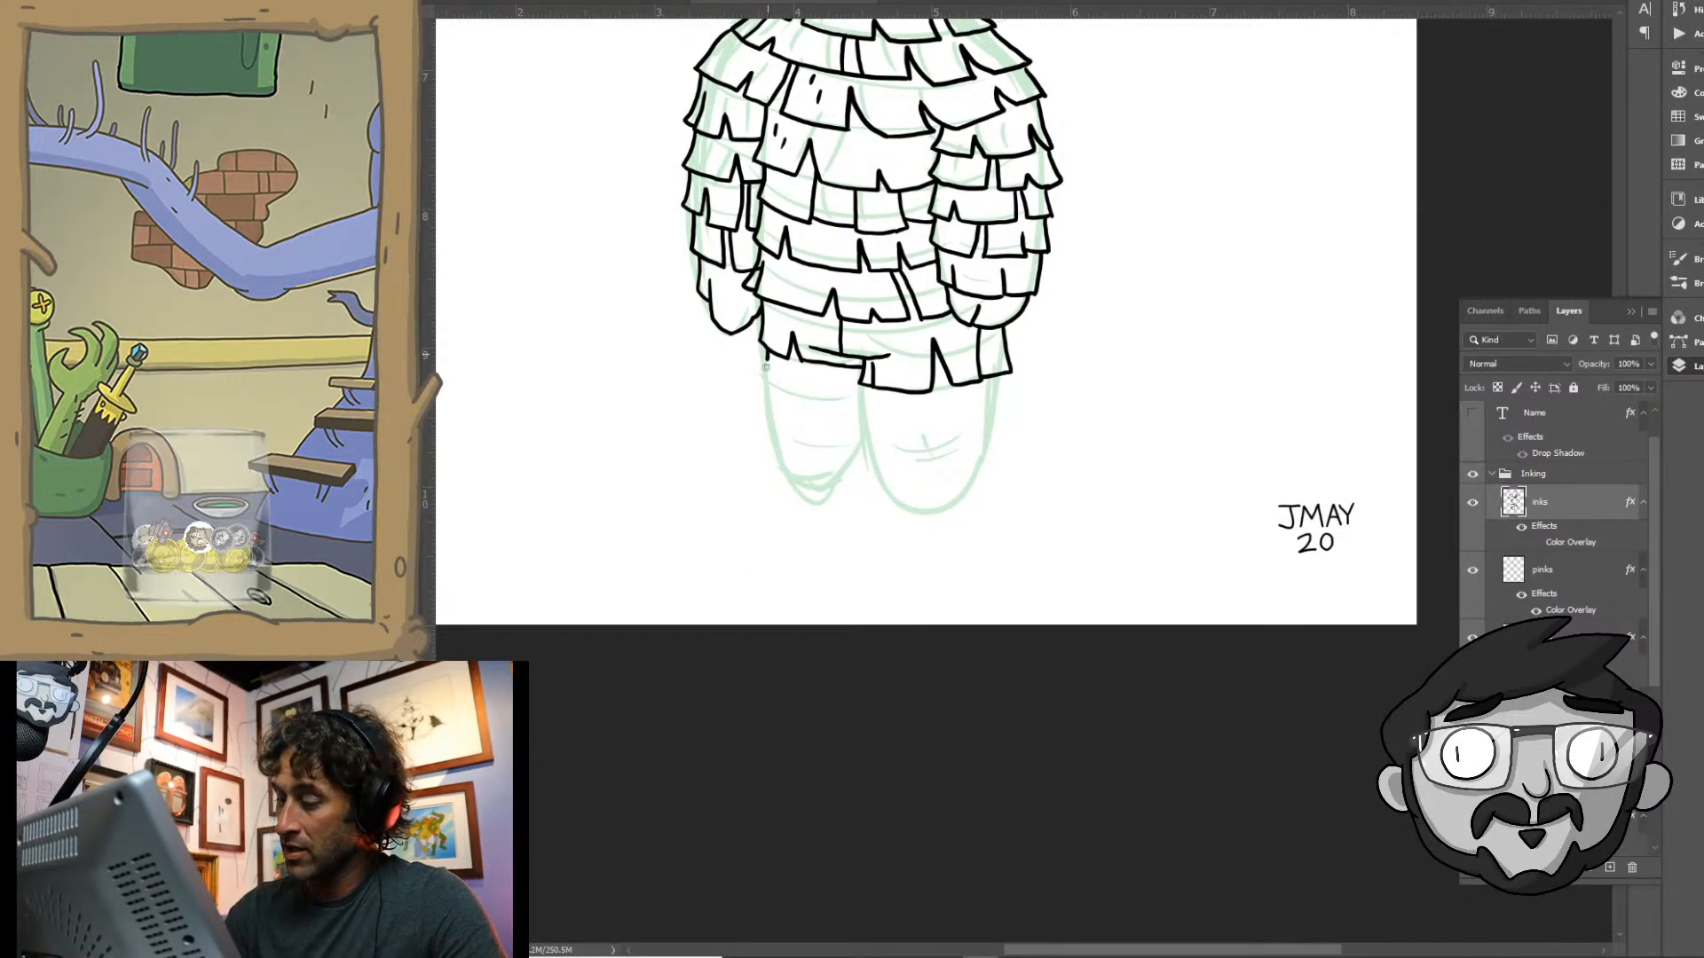
# - Ink the next notched fringe row around each leg, just beneath the hip row
pyautogui.moveTo(768, 357); pyautogui.dragTo(760, 388)
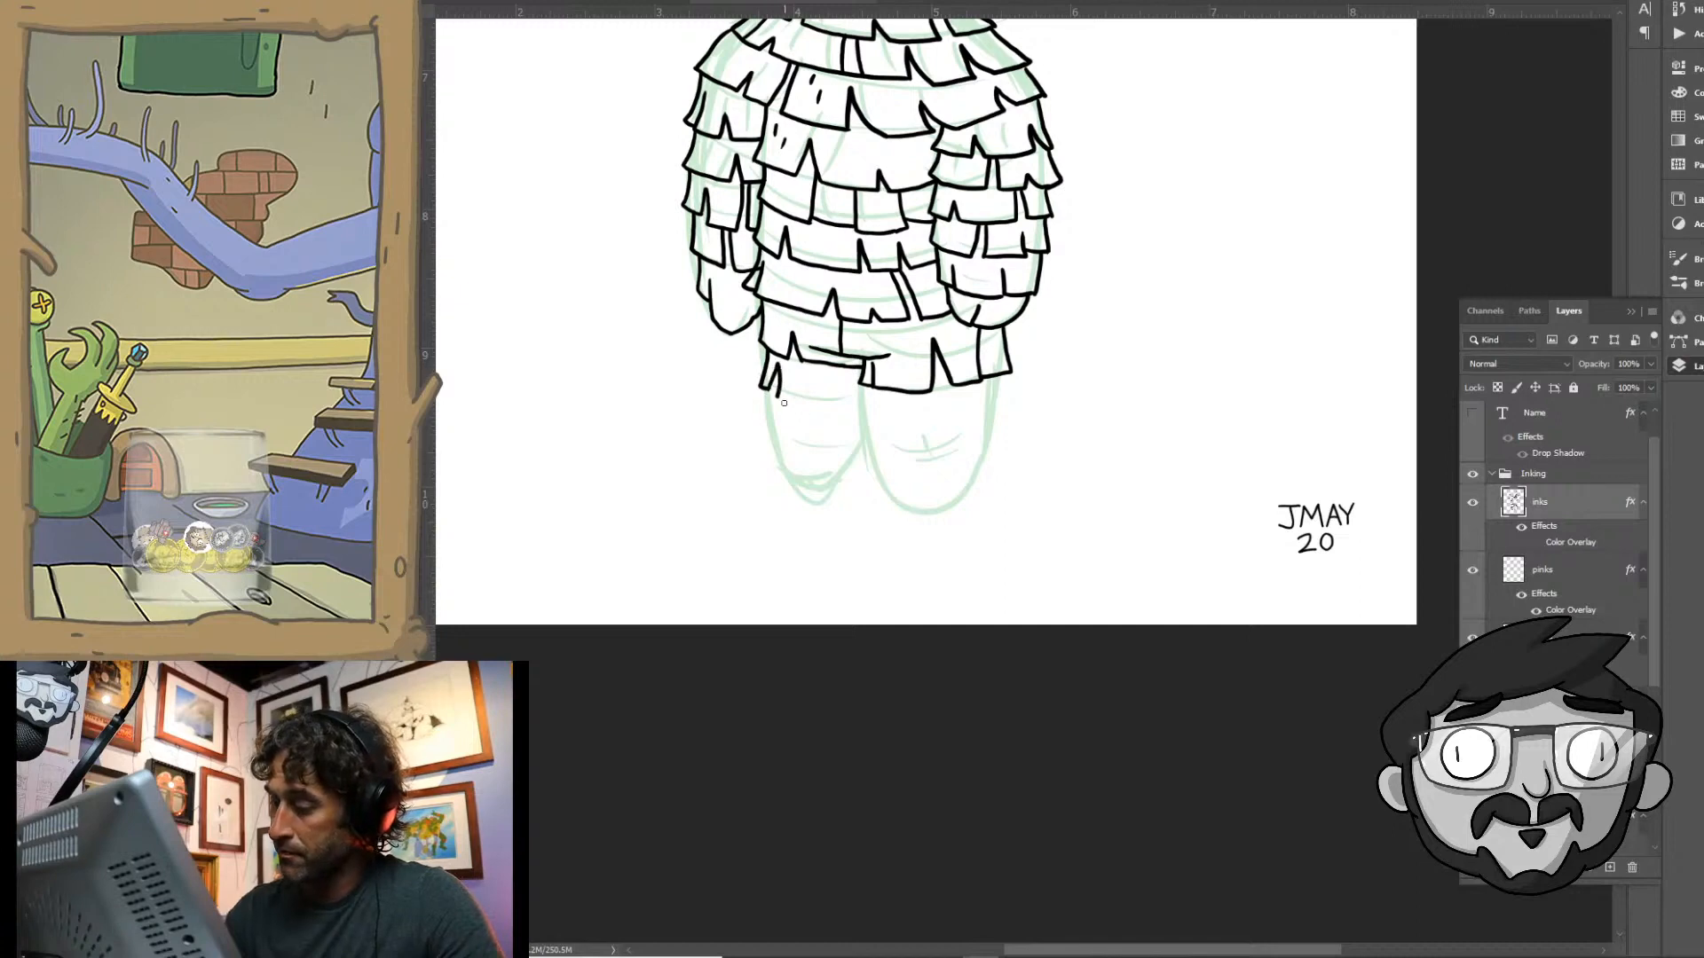
pyautogui.moveTo(826, 364)
pyautogui.mouseDown()
pyautogui.moveTo(827, 410)
pyautogui.moveTo(890, 426)
pyautogui.mouseUp()
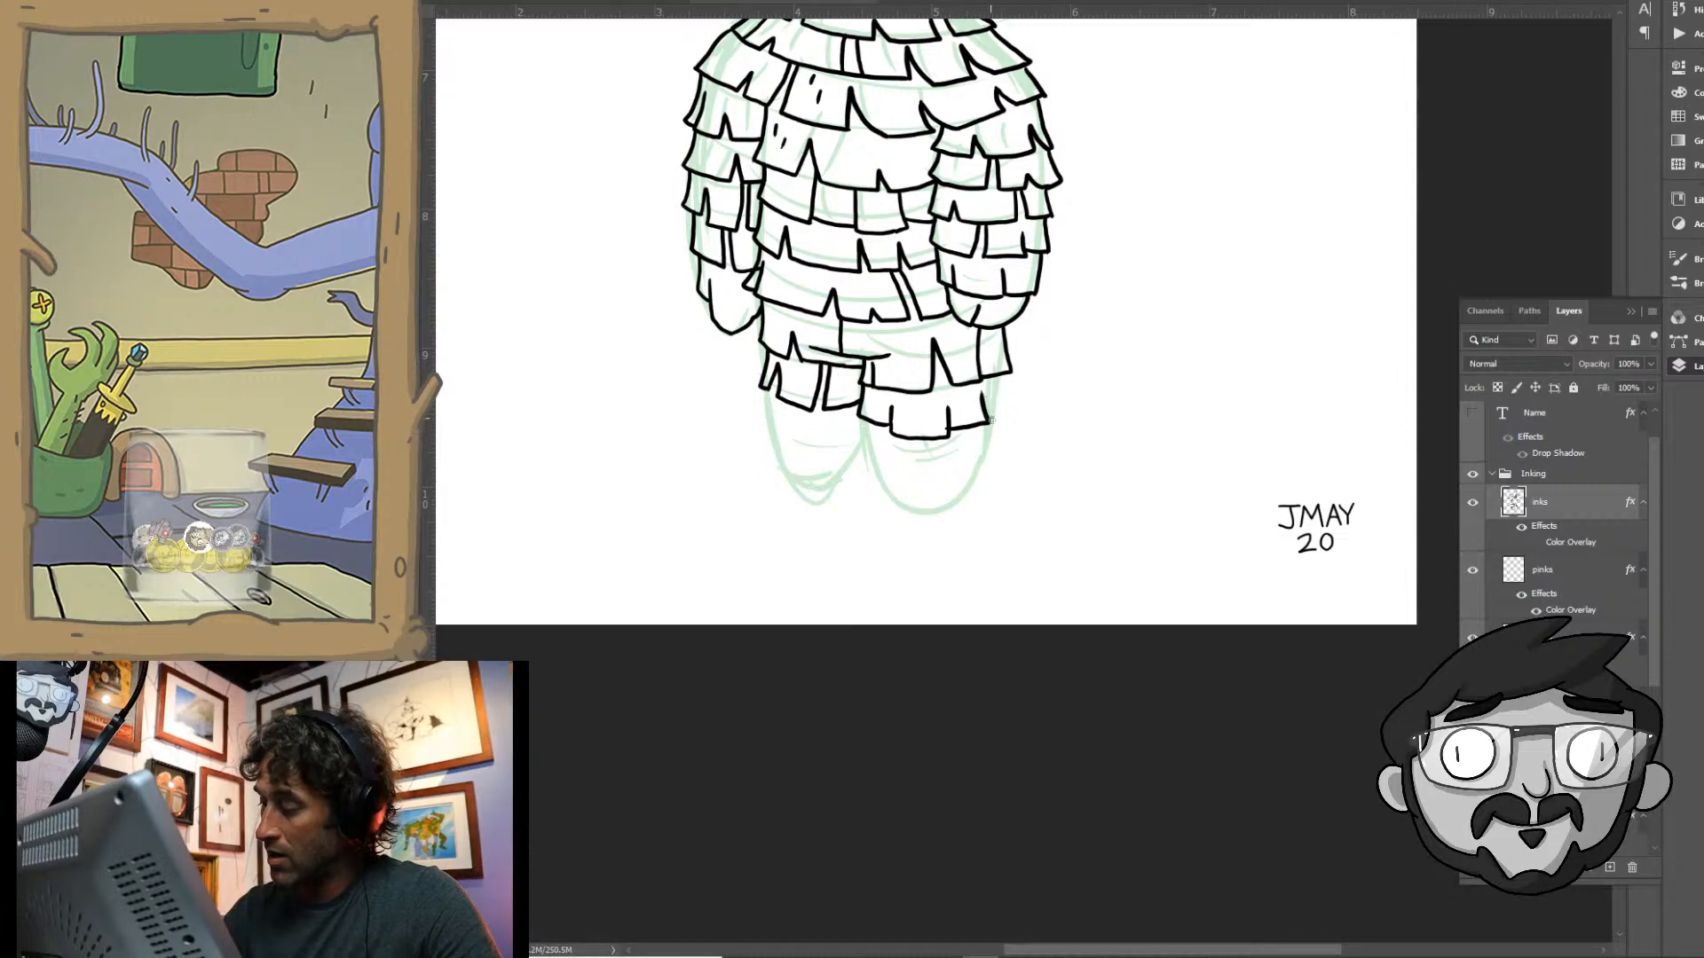
pyautogui.moveTo(996, 417); pyautogui.dragTo(999, 369)
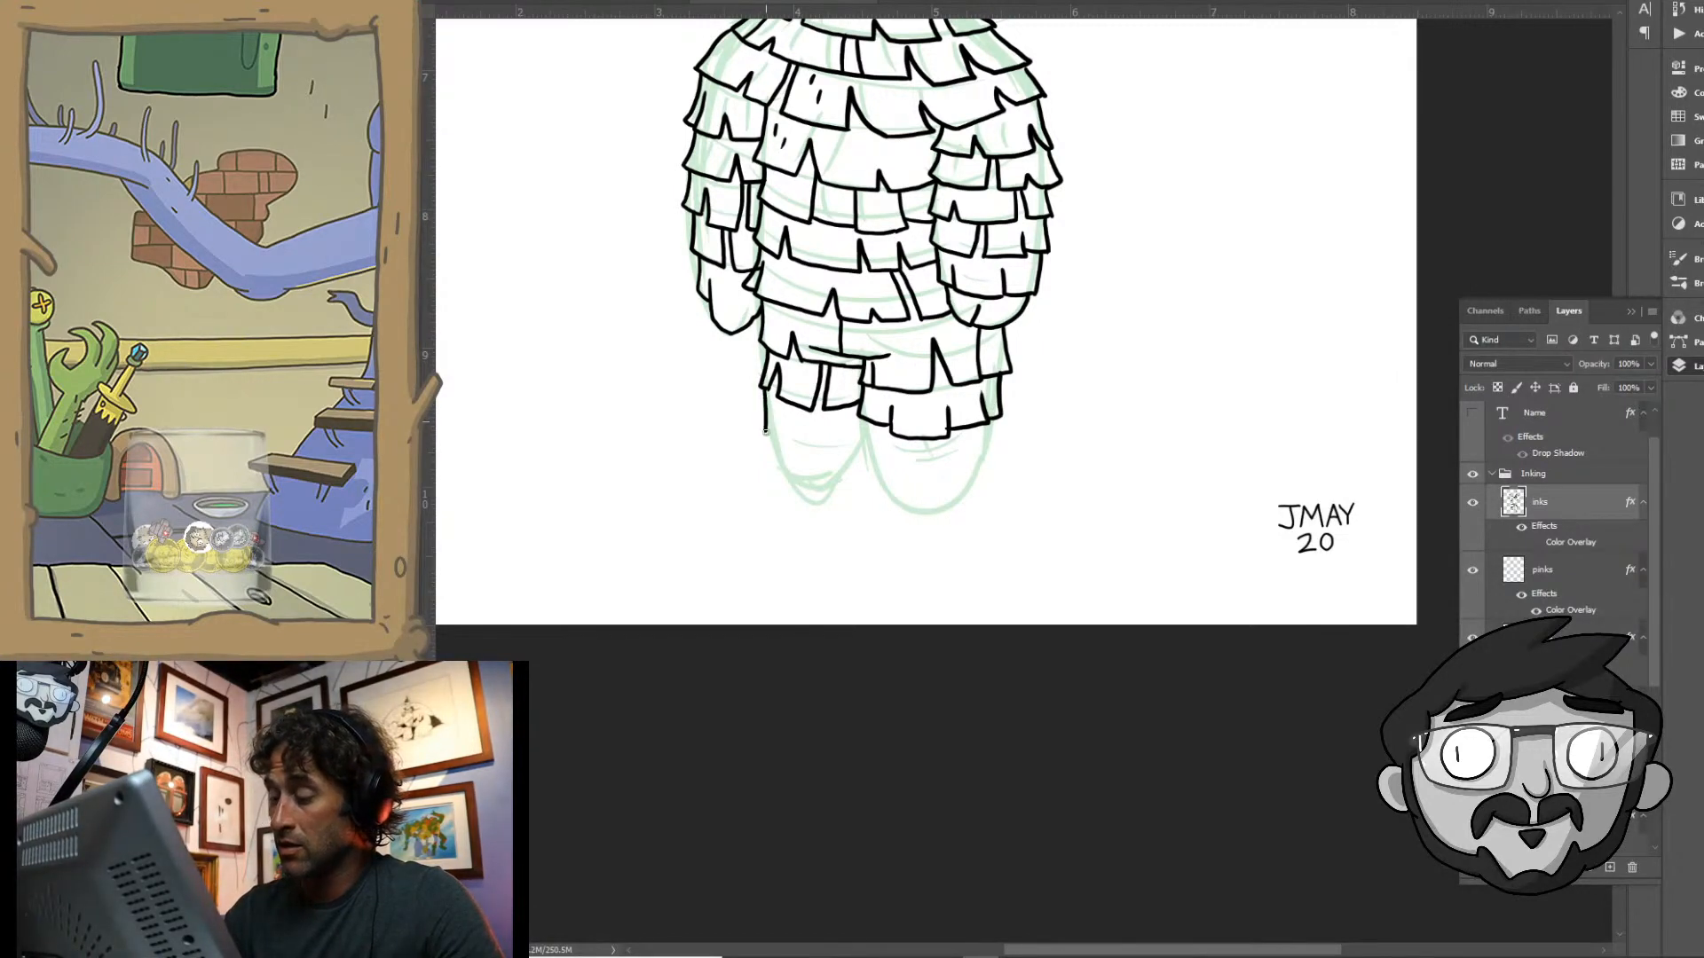
# - Ink the remaining notched fringe rows down both legs and close each leg with a rounded foot
pyautogui.moveTo(765, 431); pyautogui.dragTo(794, 441)
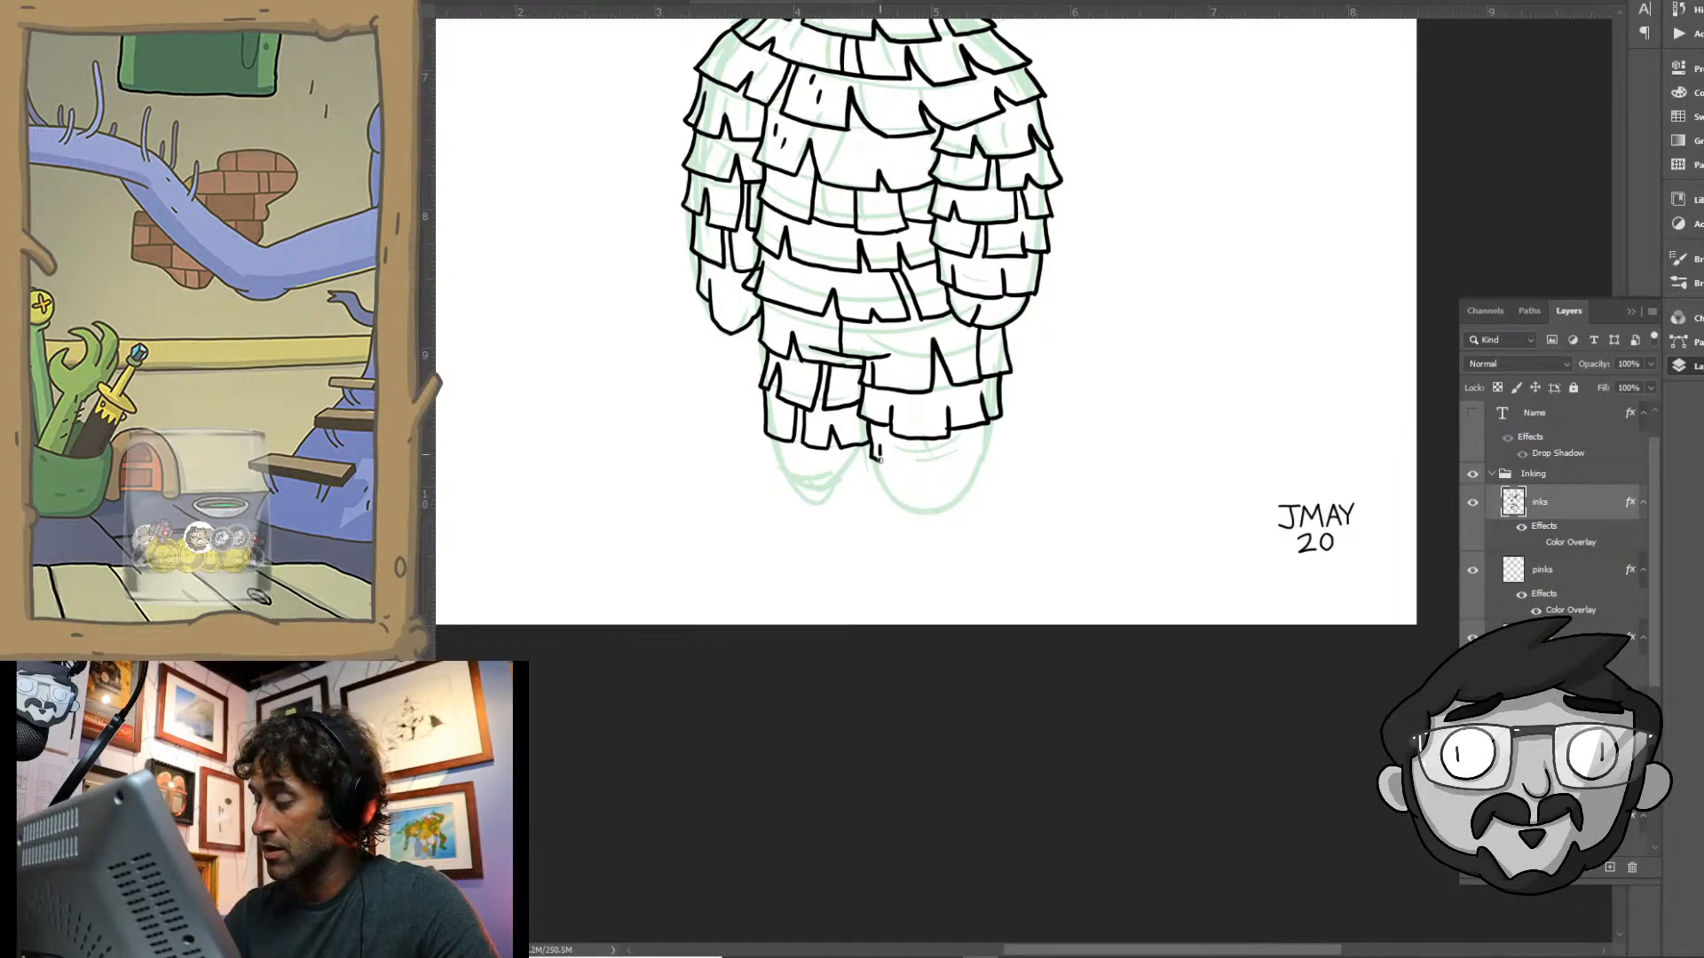
pyautogui.moveTo(878, 456)
pyautogui.mouseDown()
pyautogui.moveTo(914, 479)
pyautogui.moveTo(970, 475)
pyautogui.mouseUp()
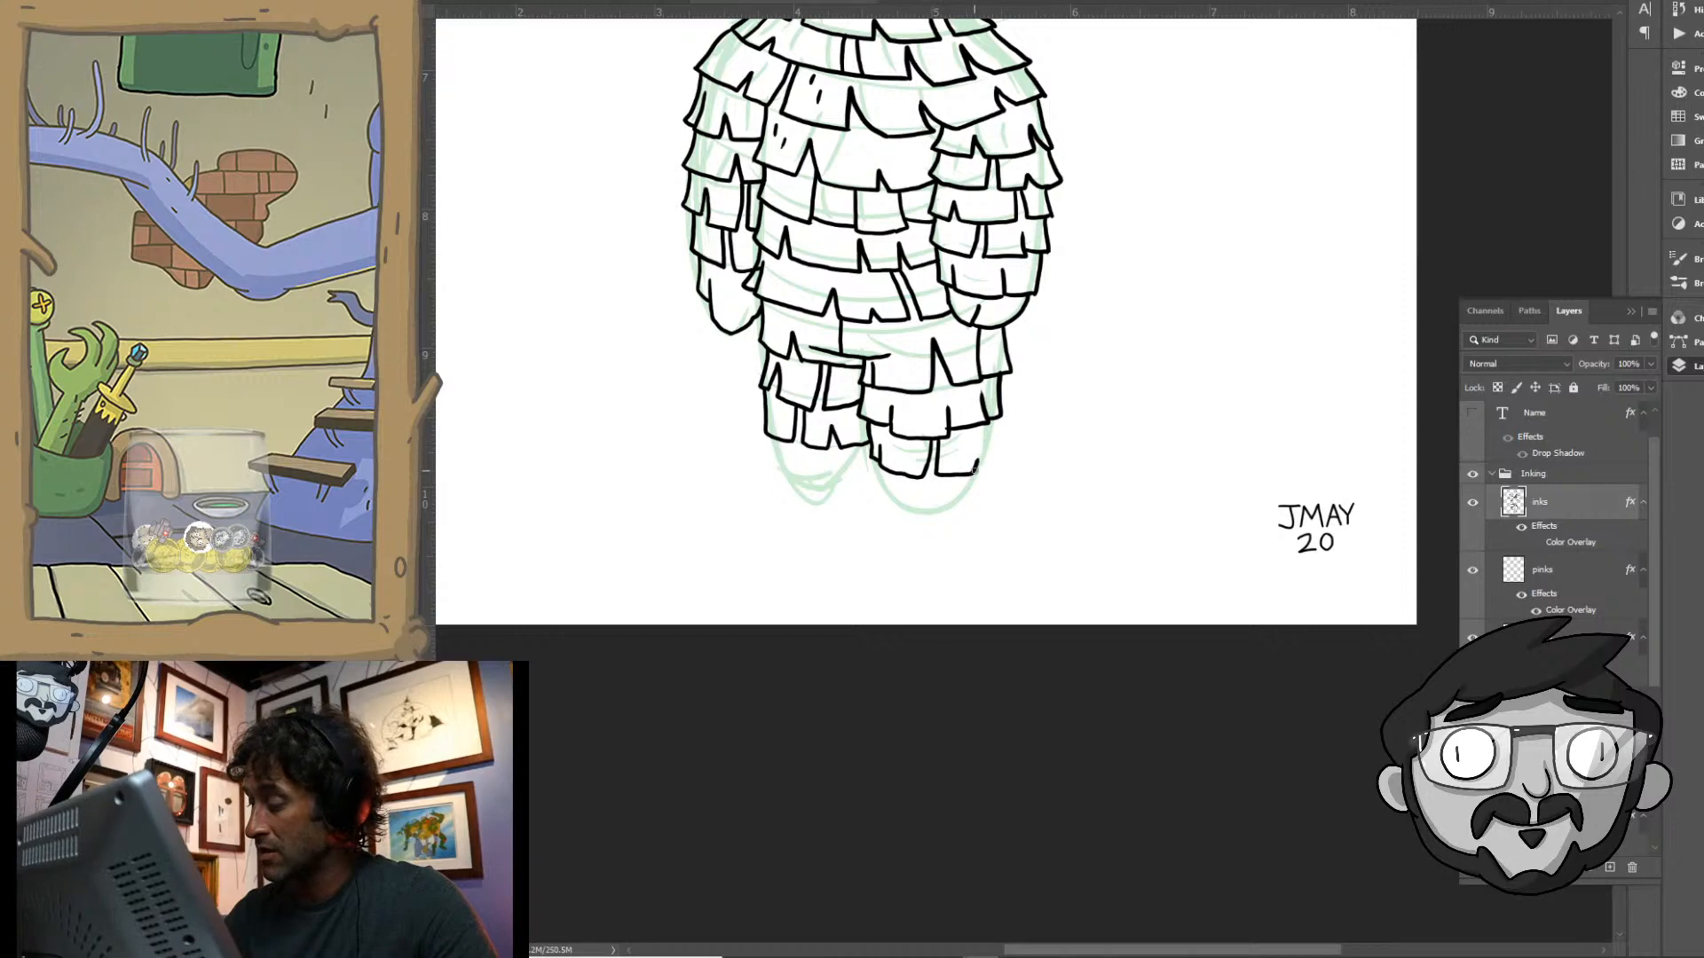
pyautogui.moveTo(992, 413); pyautogui.dragTo(989, 433)
pyautogui.moveTo(873, 458); pyautogui.dragTo(893, 500)
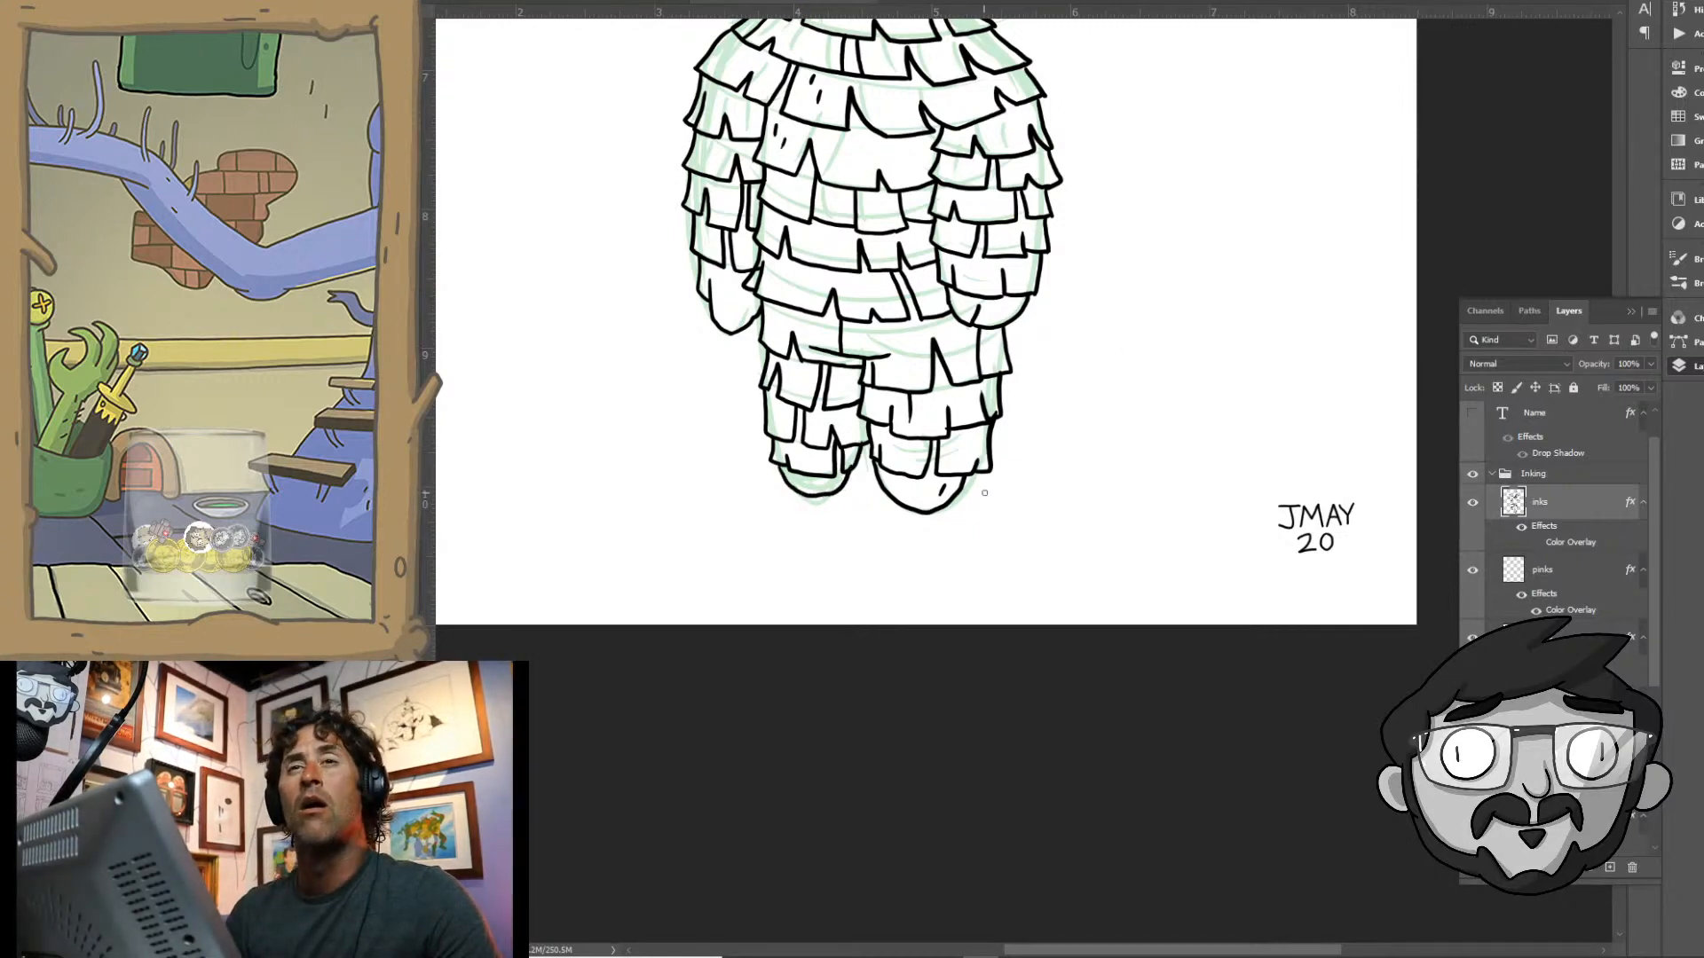
# - Hide the green sketch so only the finished black ink shows on the full page
pyautogui.moveTo(994, 499); pyautogui.dragTo(927, 505)
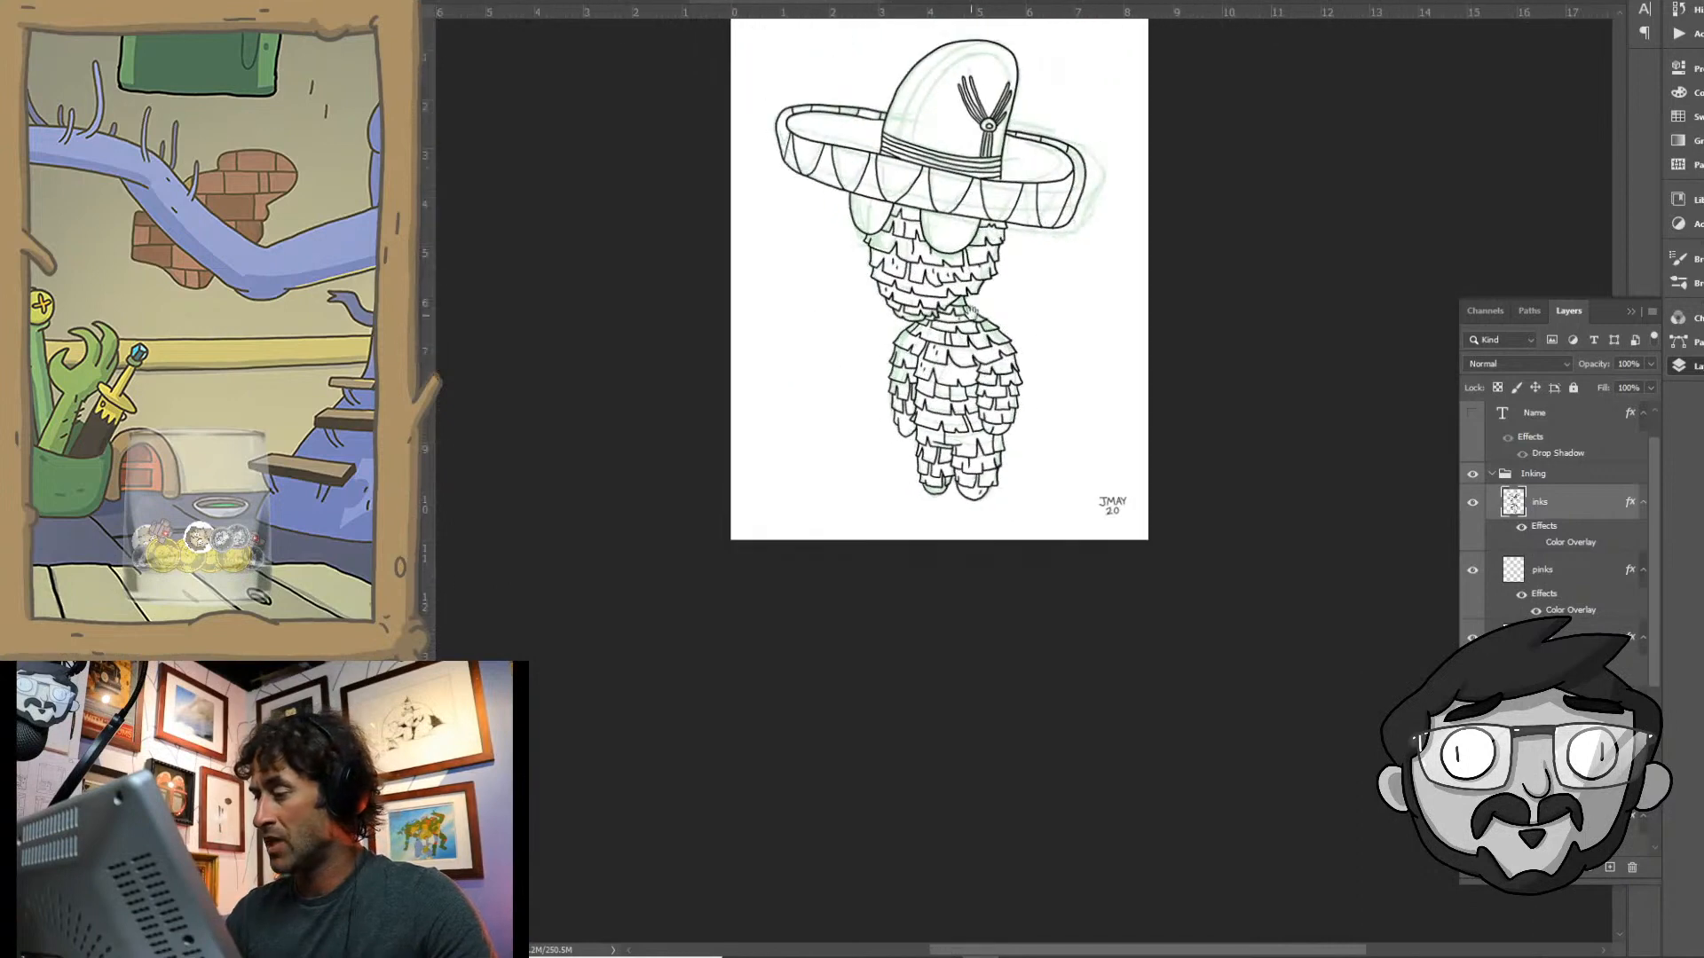
pyautogui.moveTo(970, 314); pyautogui.dragTo(907, 485)
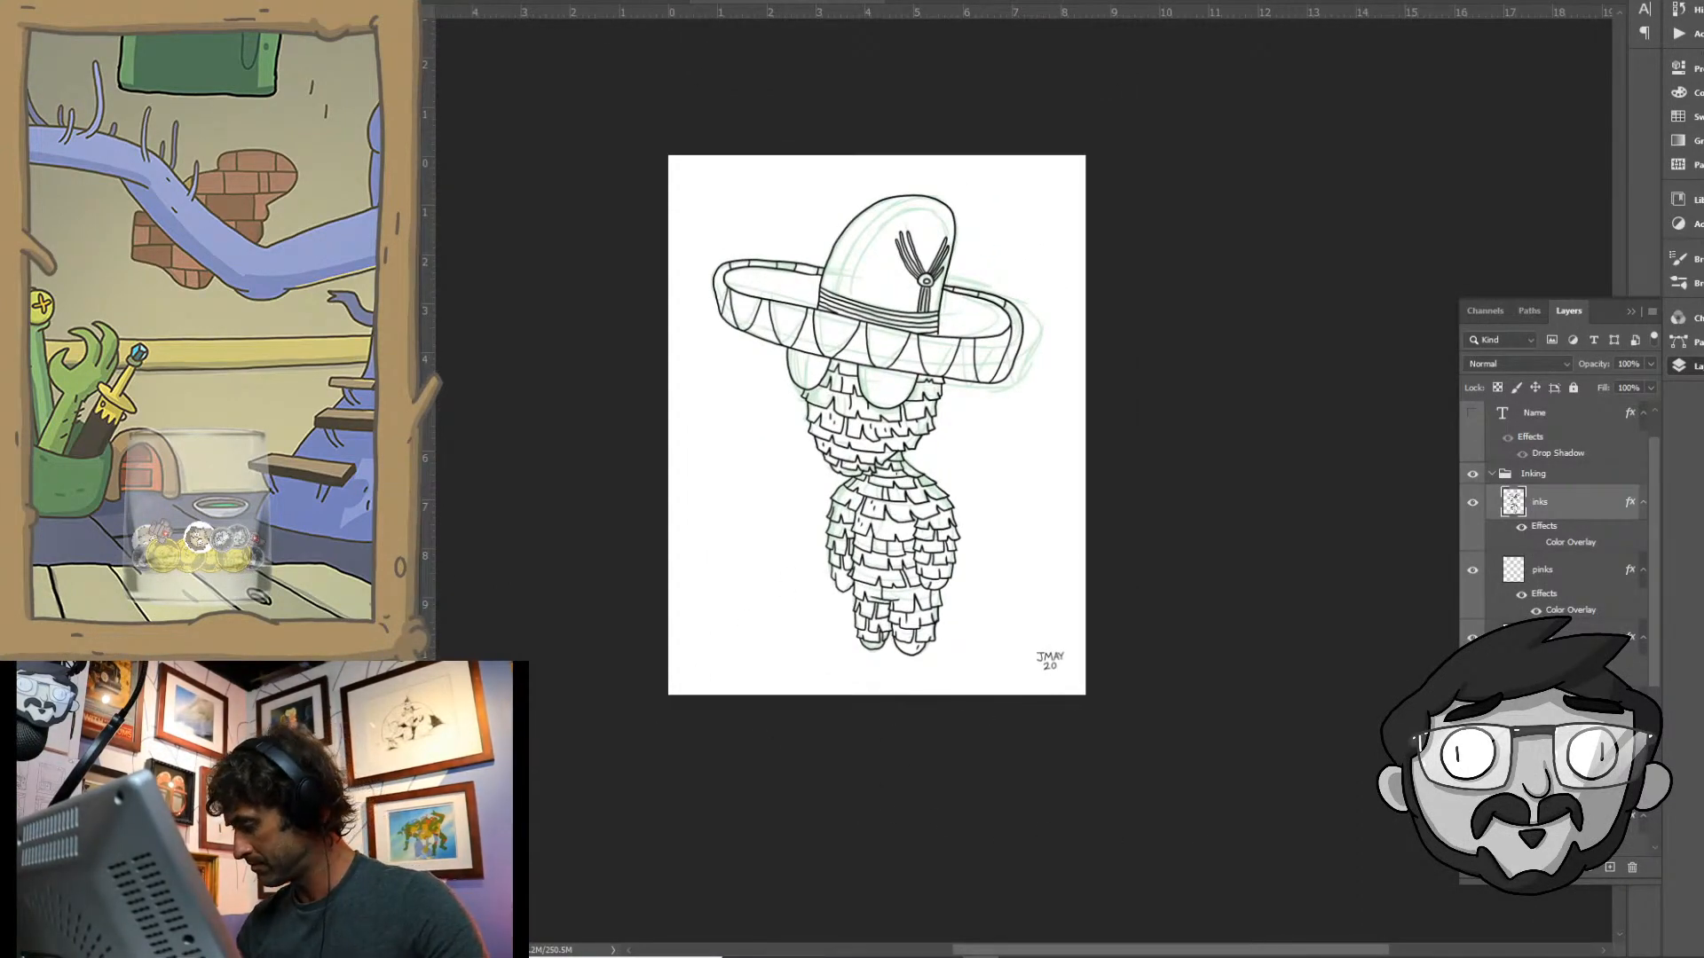
pyautogui.click(1472, 747)
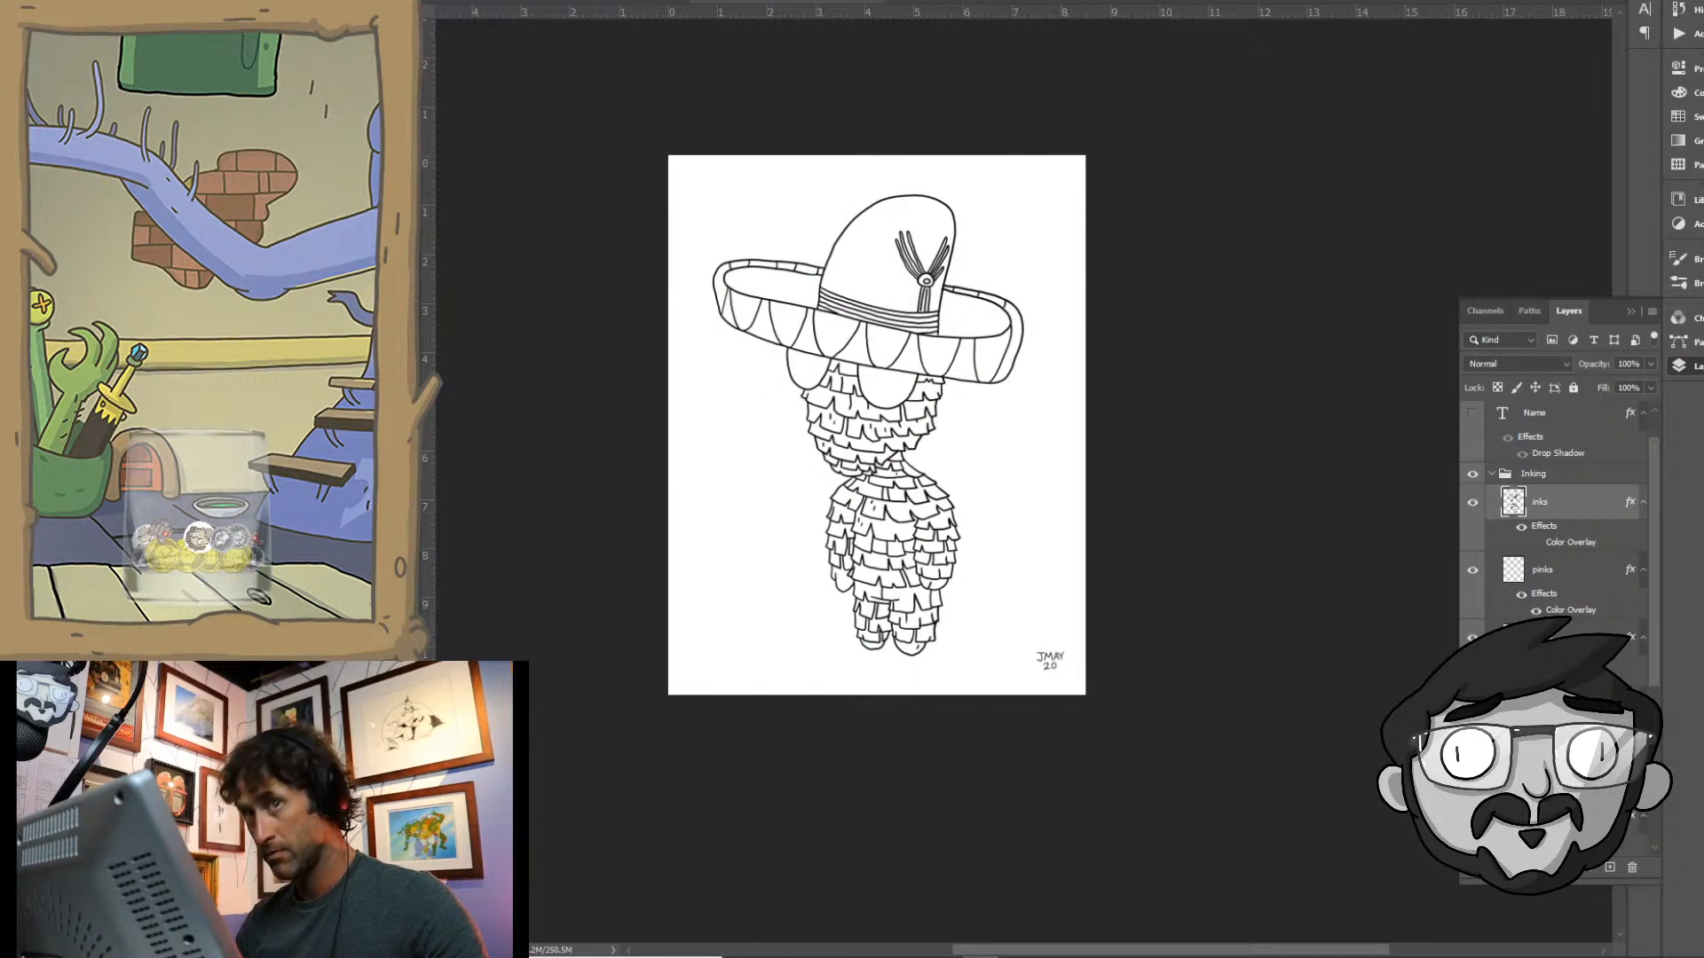
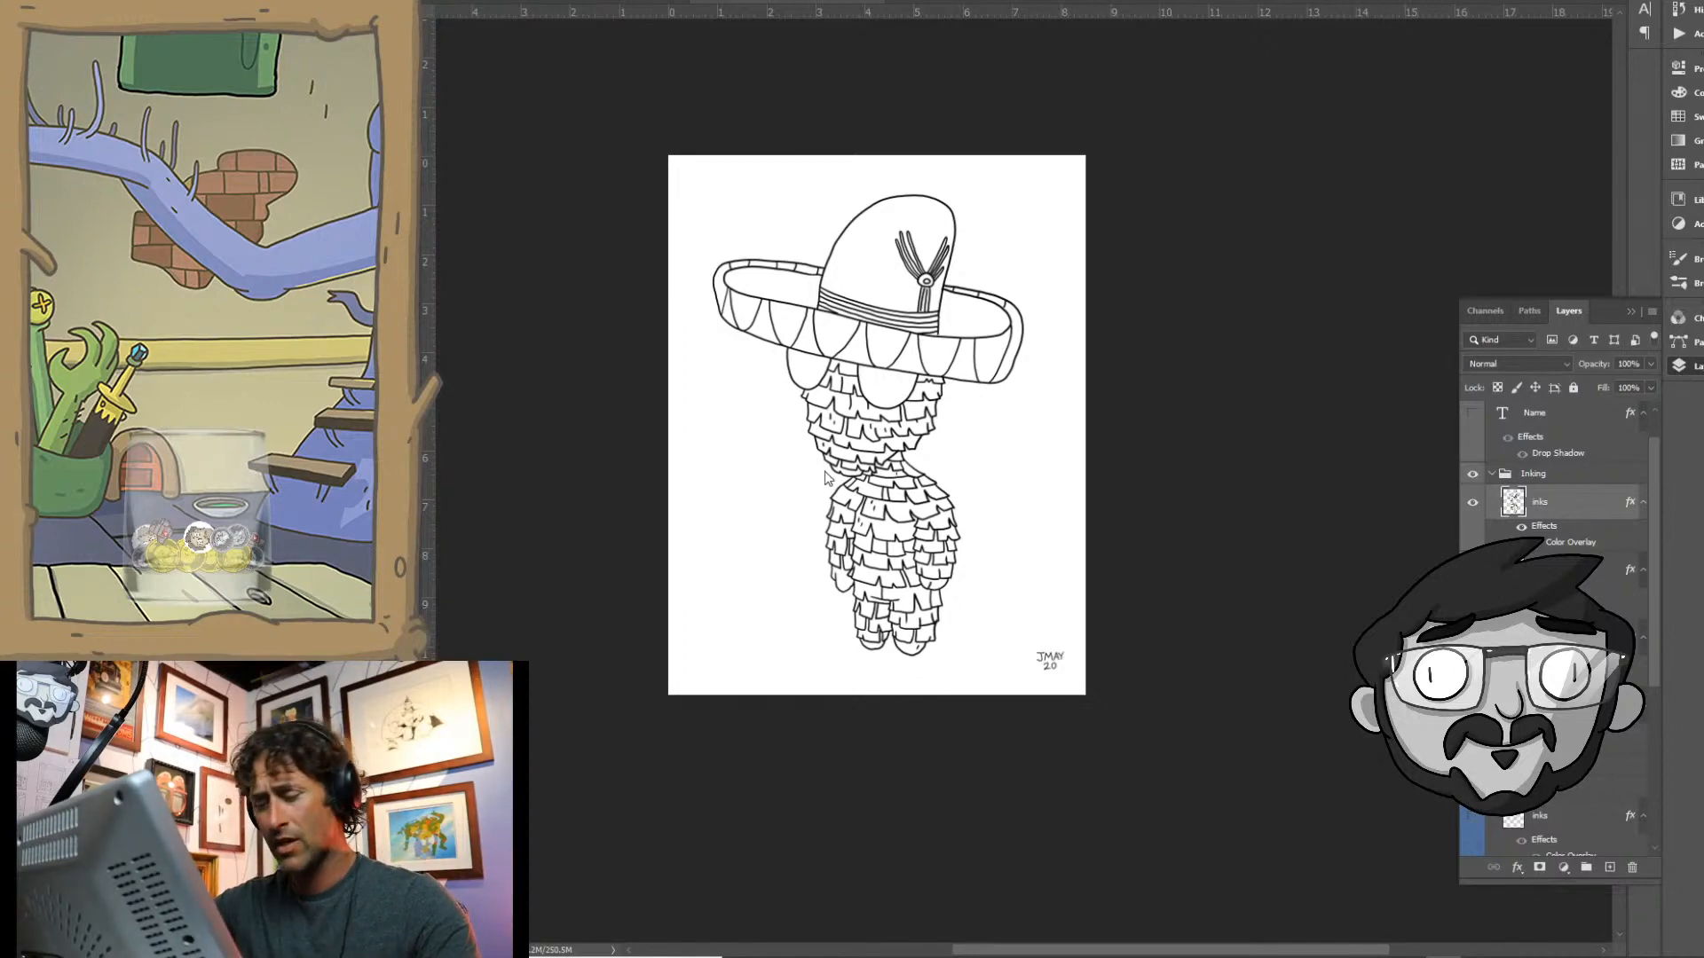
# - Copy the entire page merged and paste it as a new layer directly above the white Layer 6
pyautogui.moveTo(873, 455); pyautogui.dragTo(1476, 763)
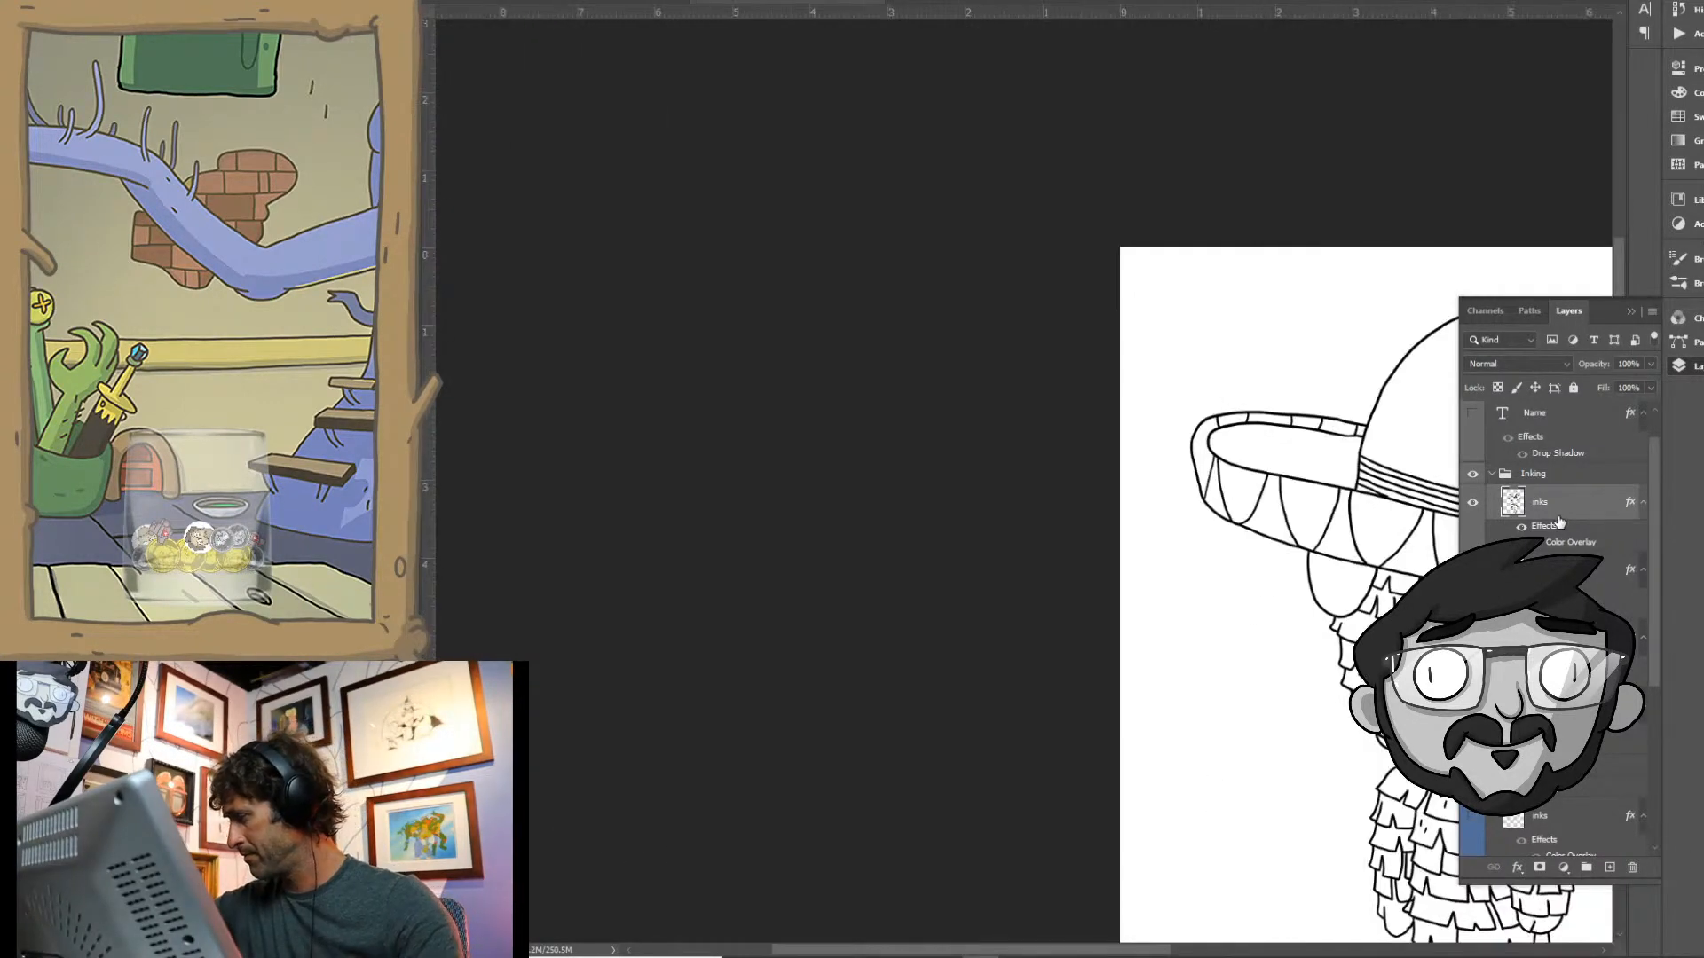
pyautogui.click(451, 1)
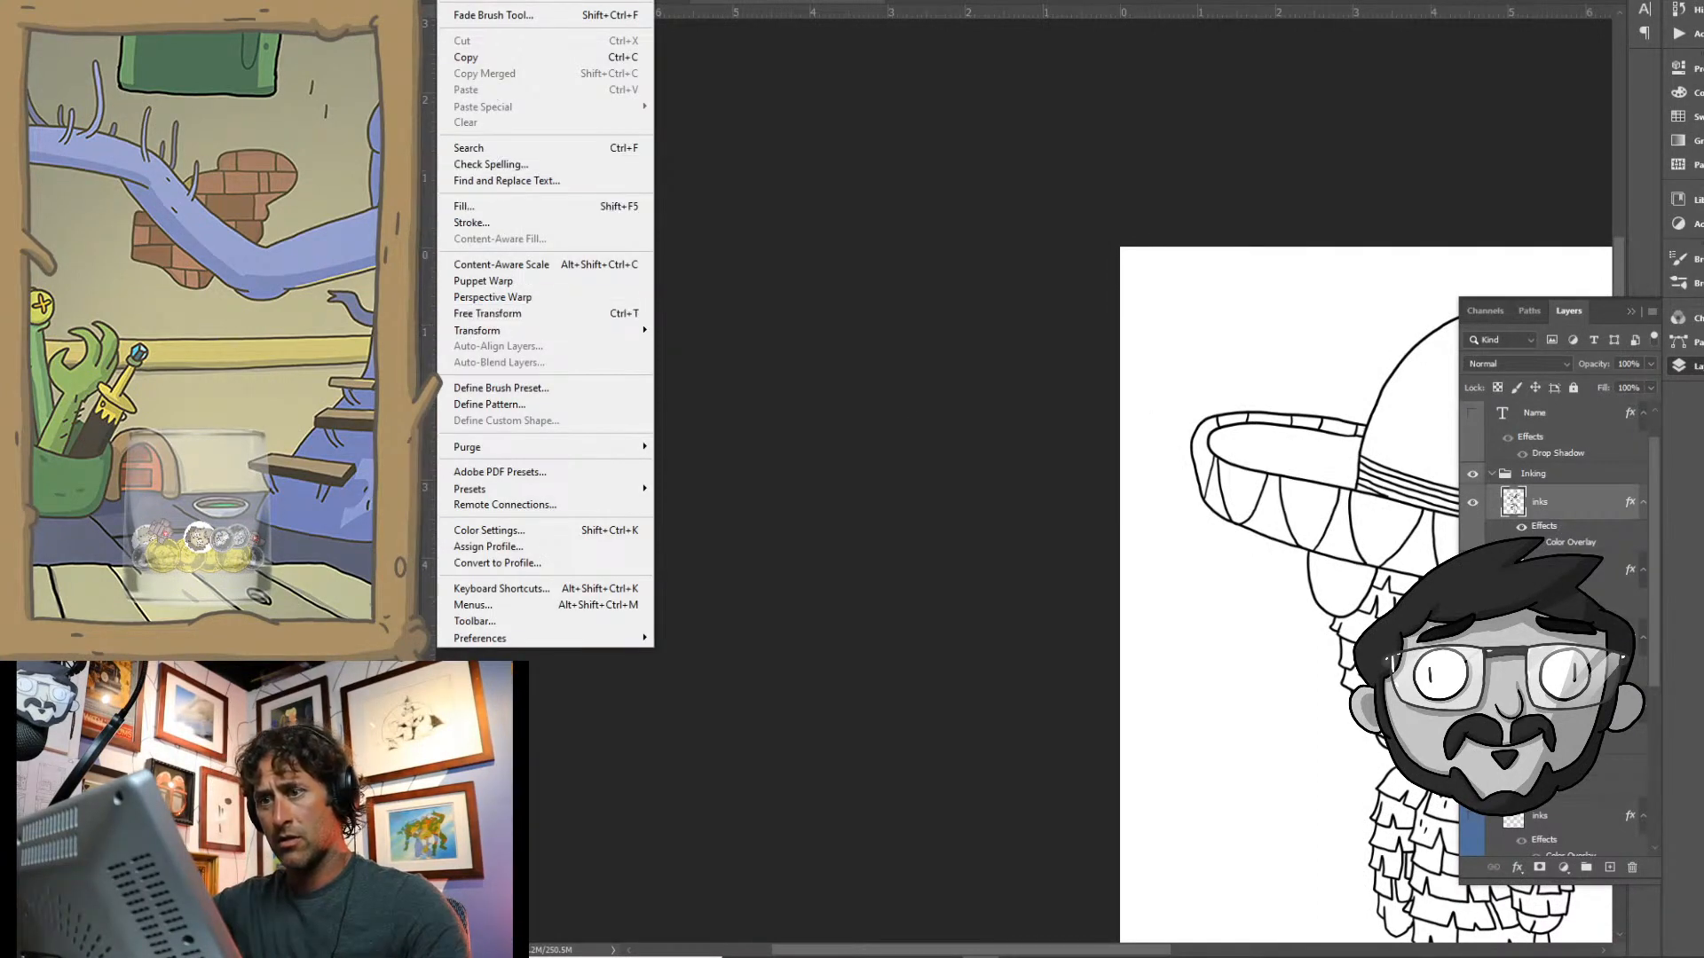
pyautogui.click(453, 1)
pyautogui.hotkey('ctrl', 'a')
pyautogui.click(451, 1)
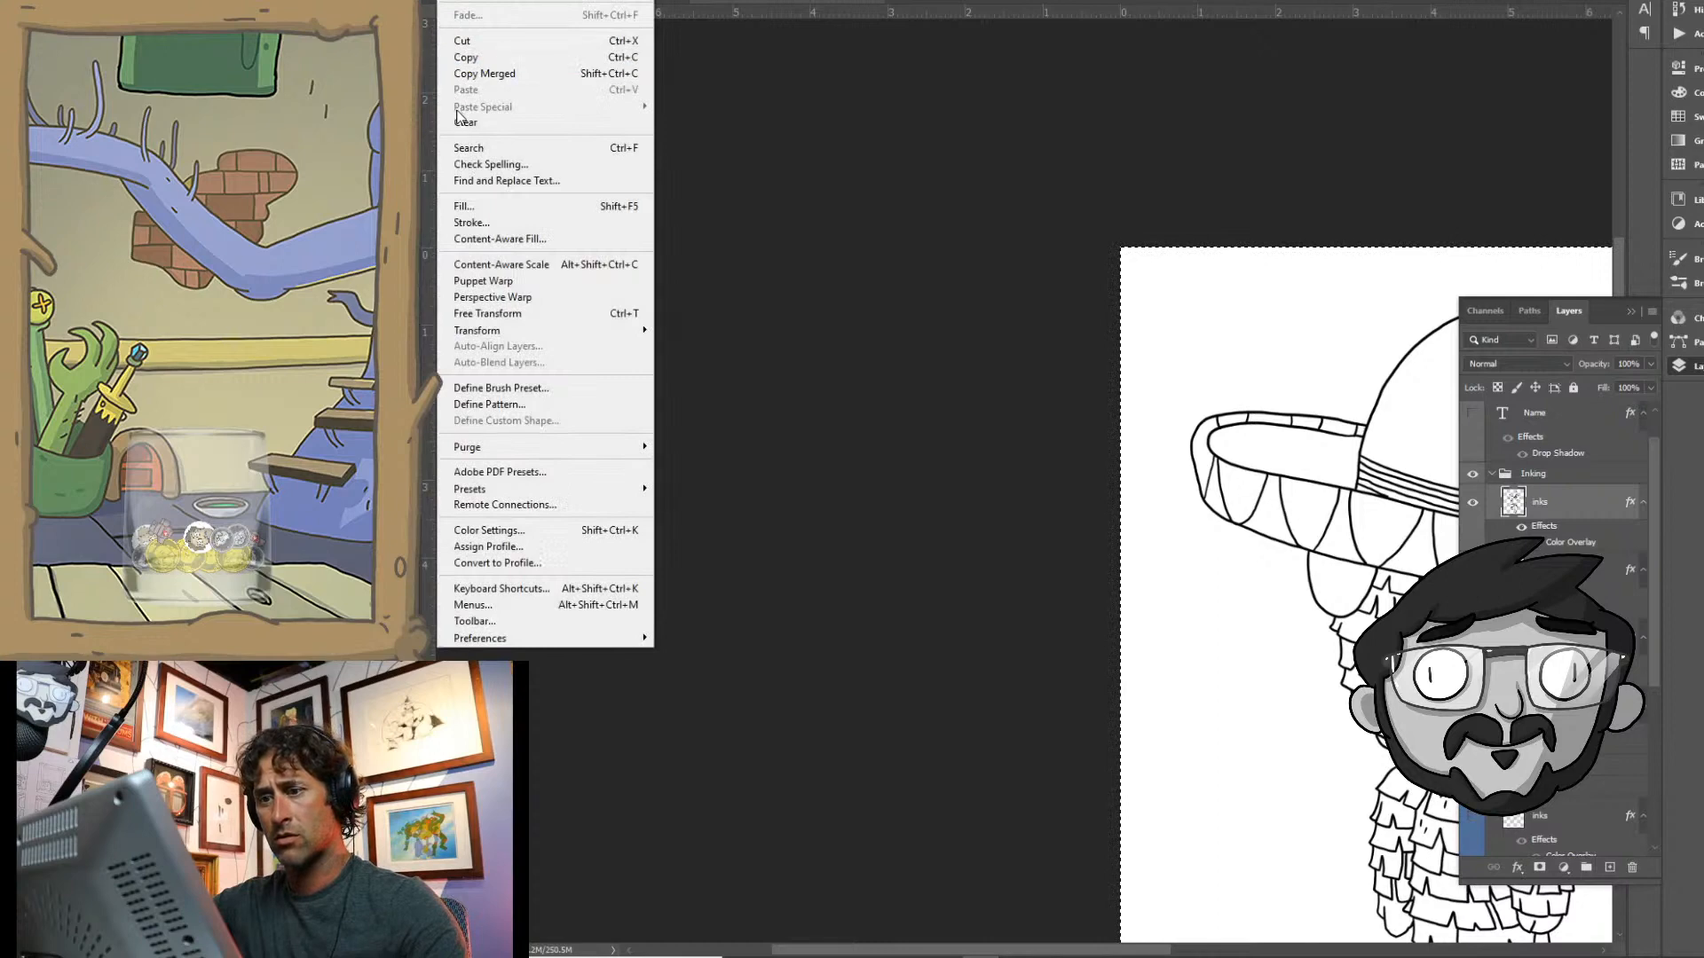
pyautogui.click(484, 73)
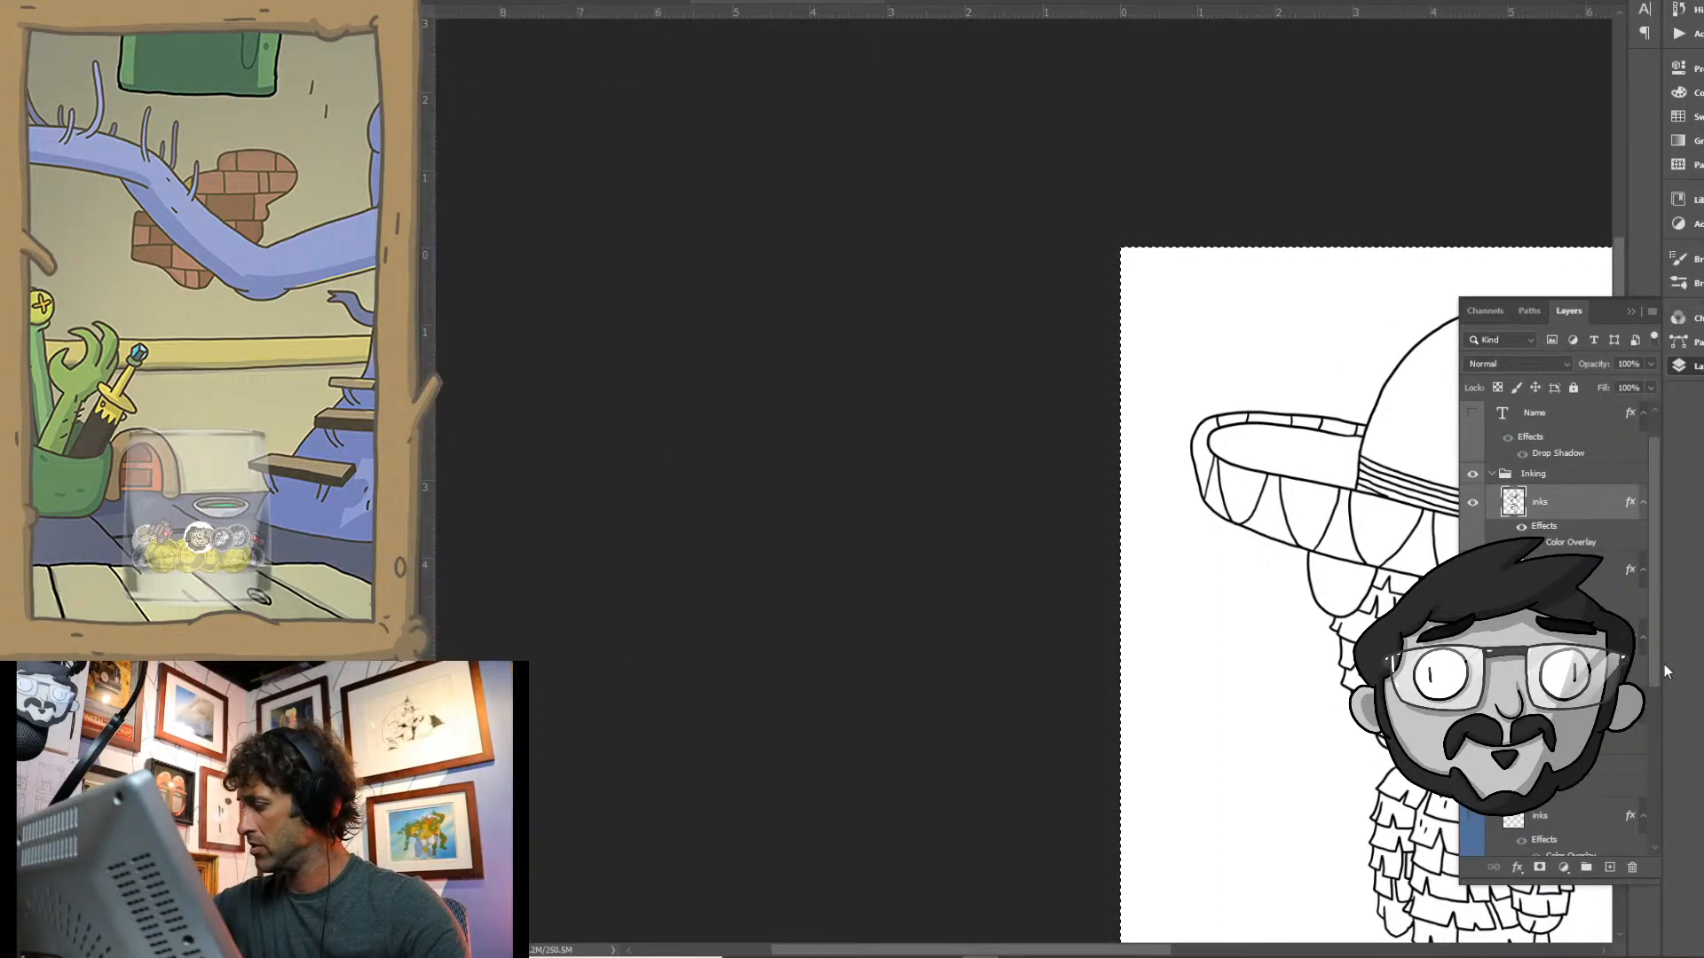
pyautogui.moveTo(1664, 664); pyautogui.dragTo(1656, 770)
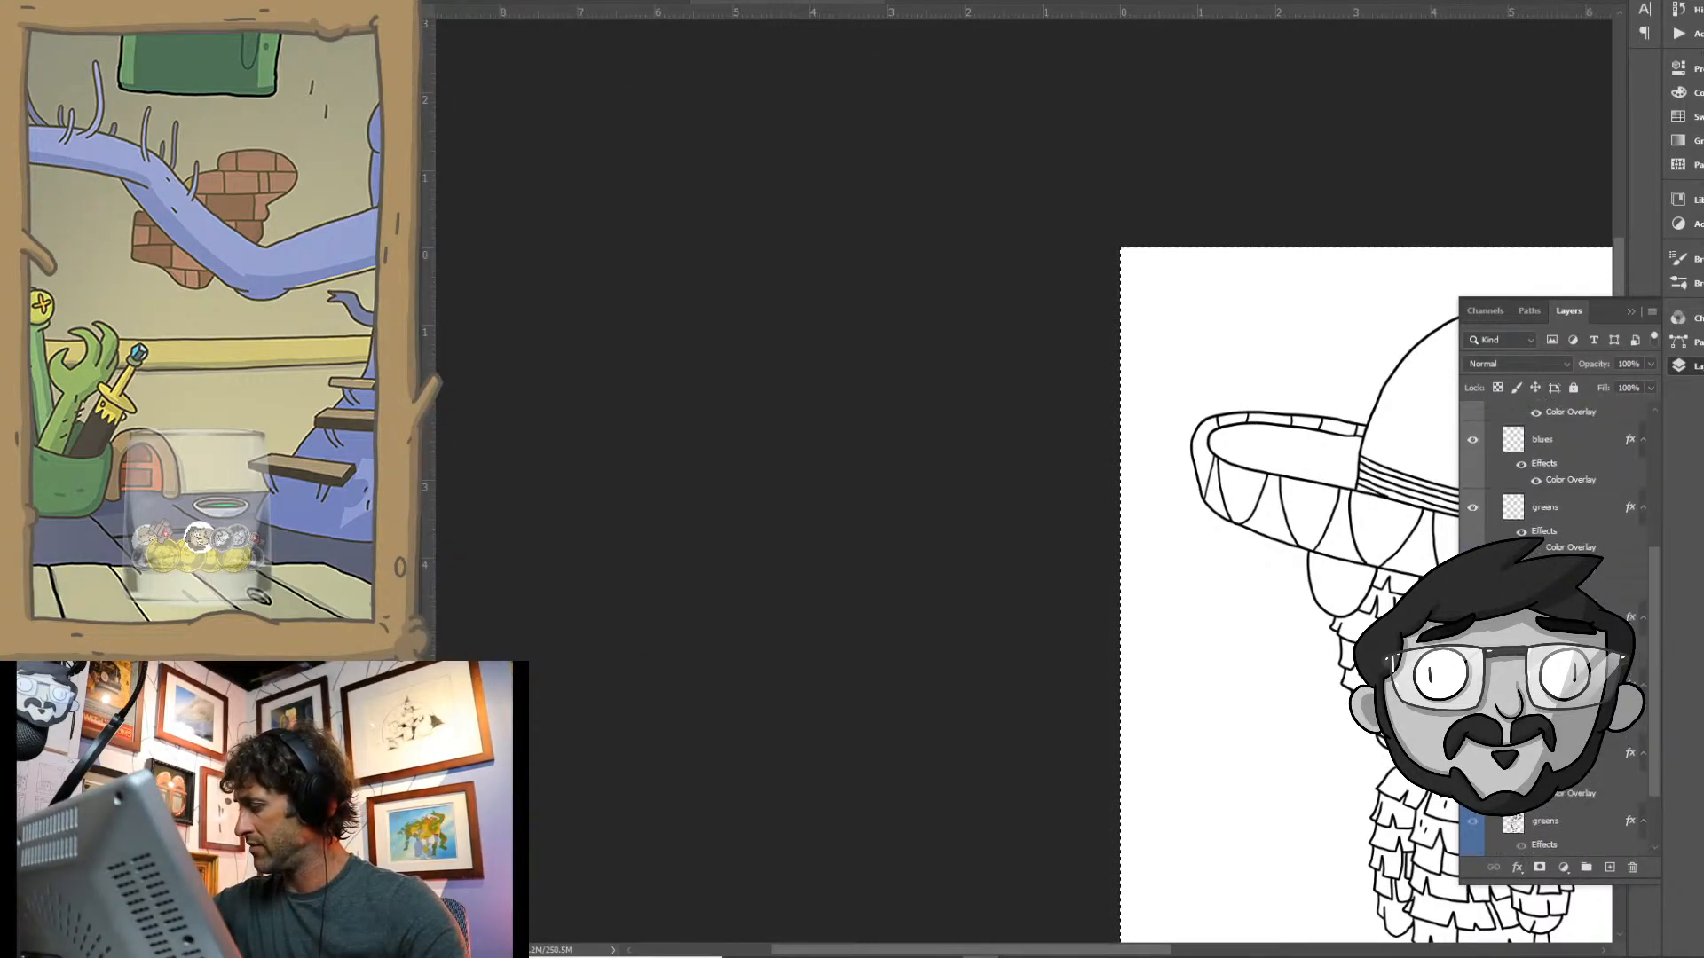
pyautogui.click(1492, 589)
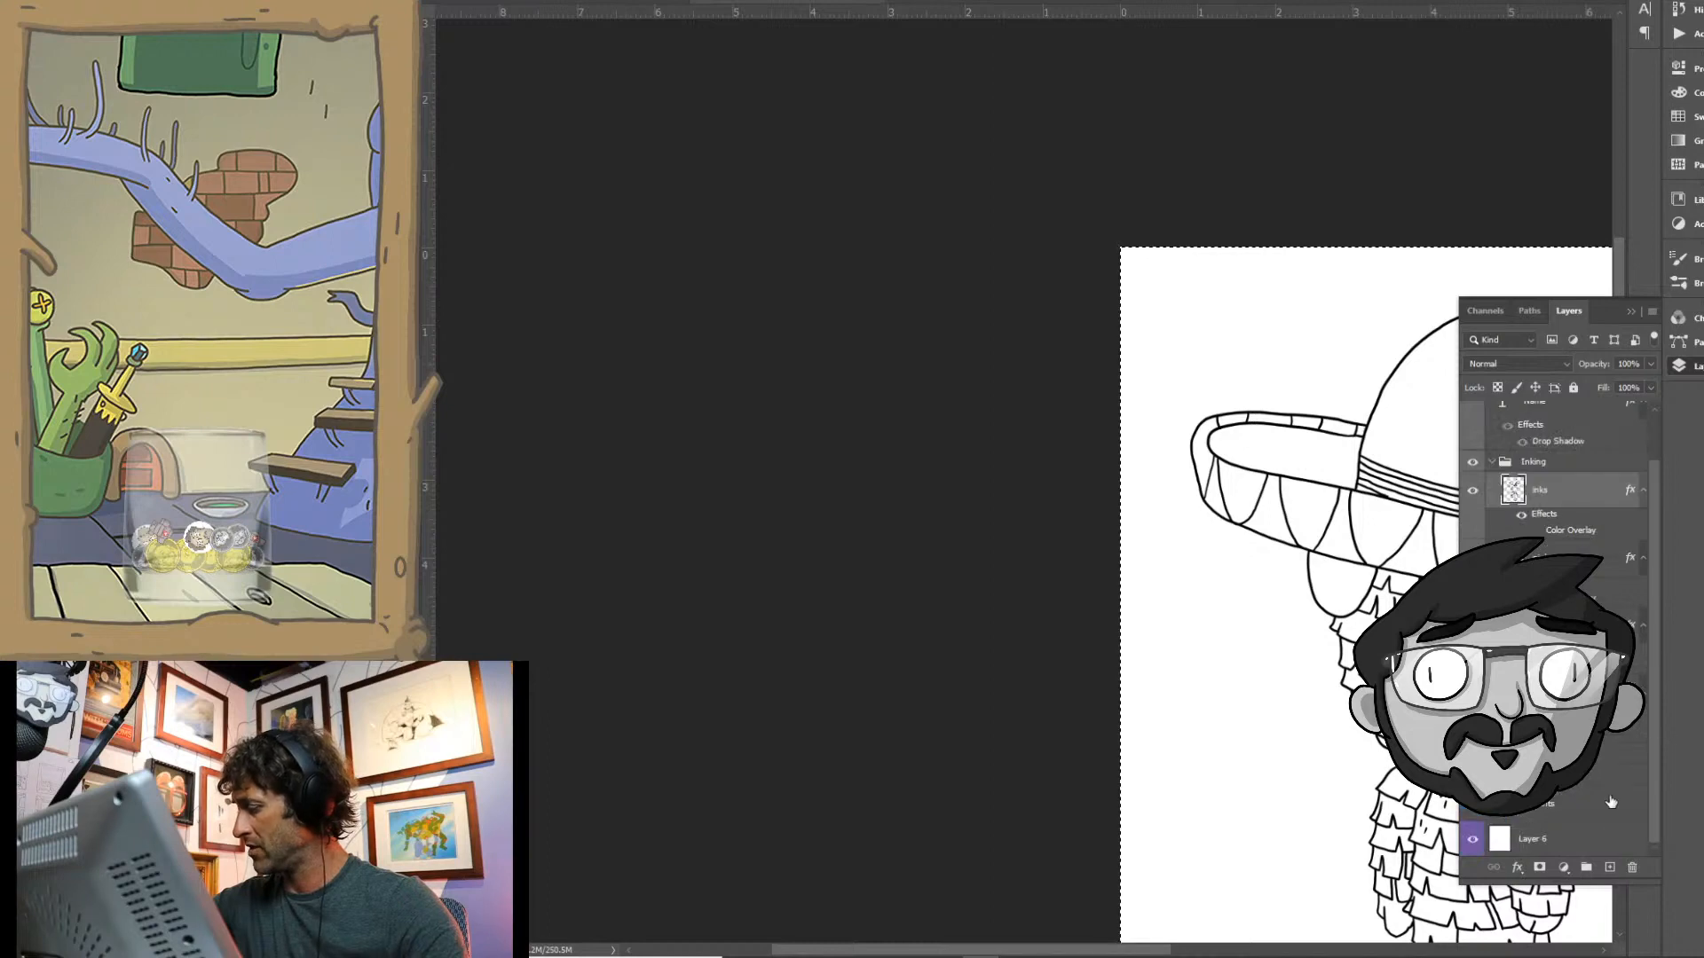
pyautogui.hotkey('ctrl', 'v')
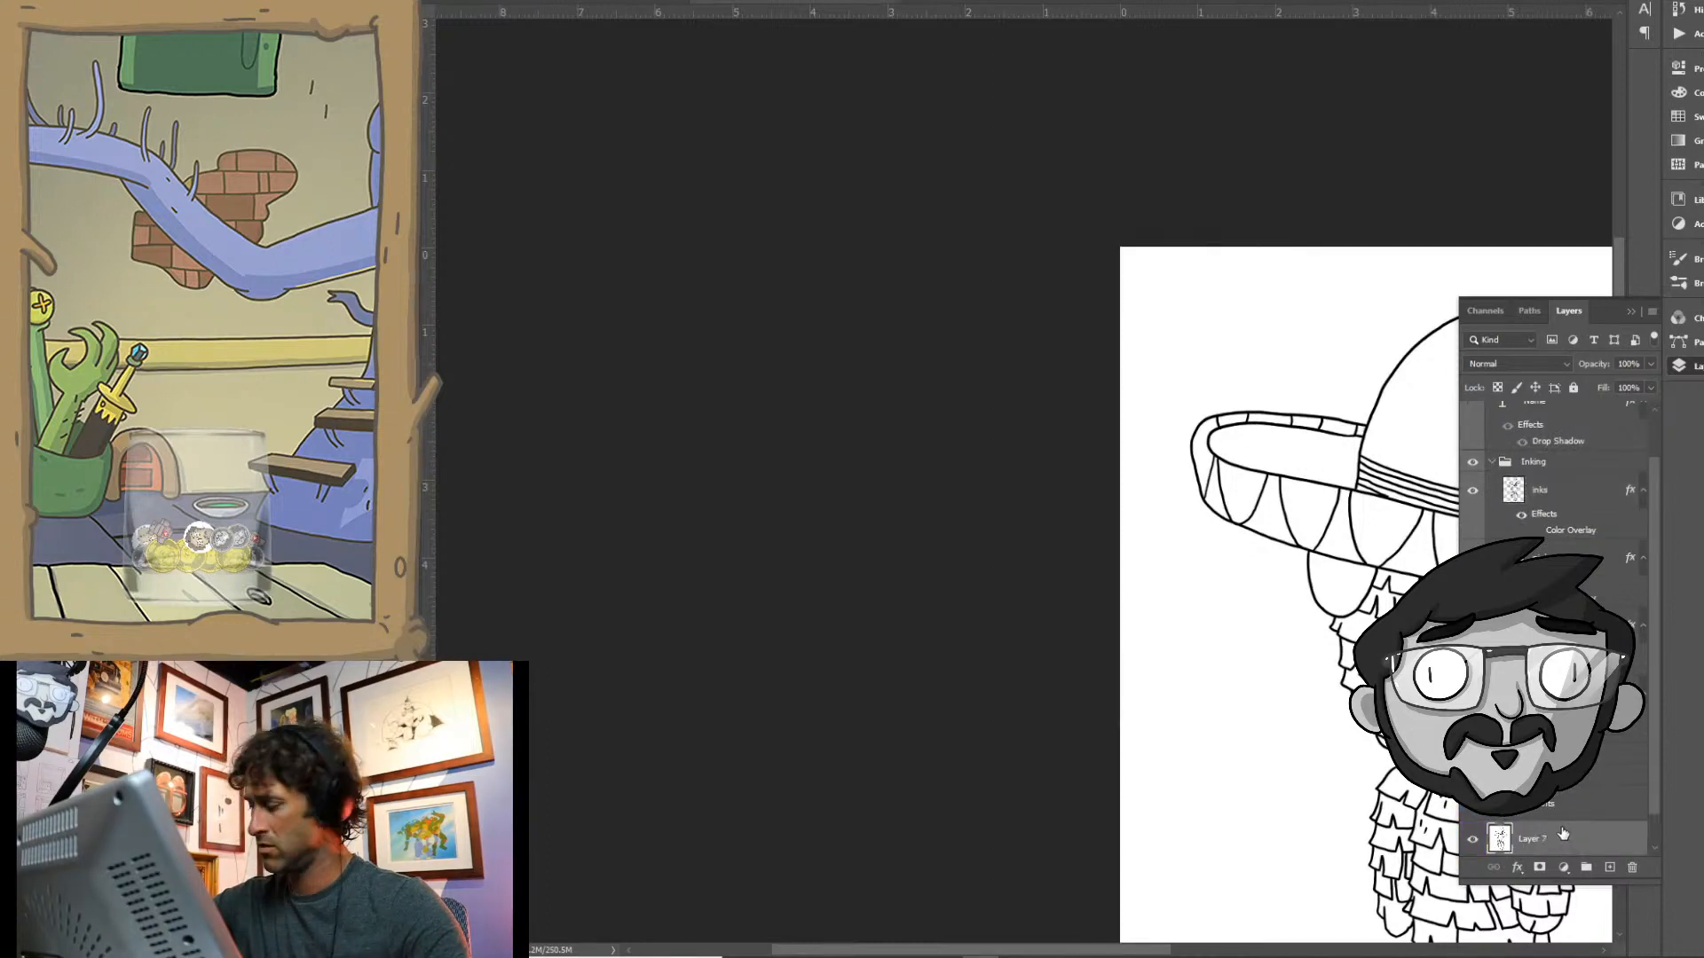
# - Apply a Threshold adjustment to the pasted copy so its line art is pure black and white
pyautogui.click(500, 2)
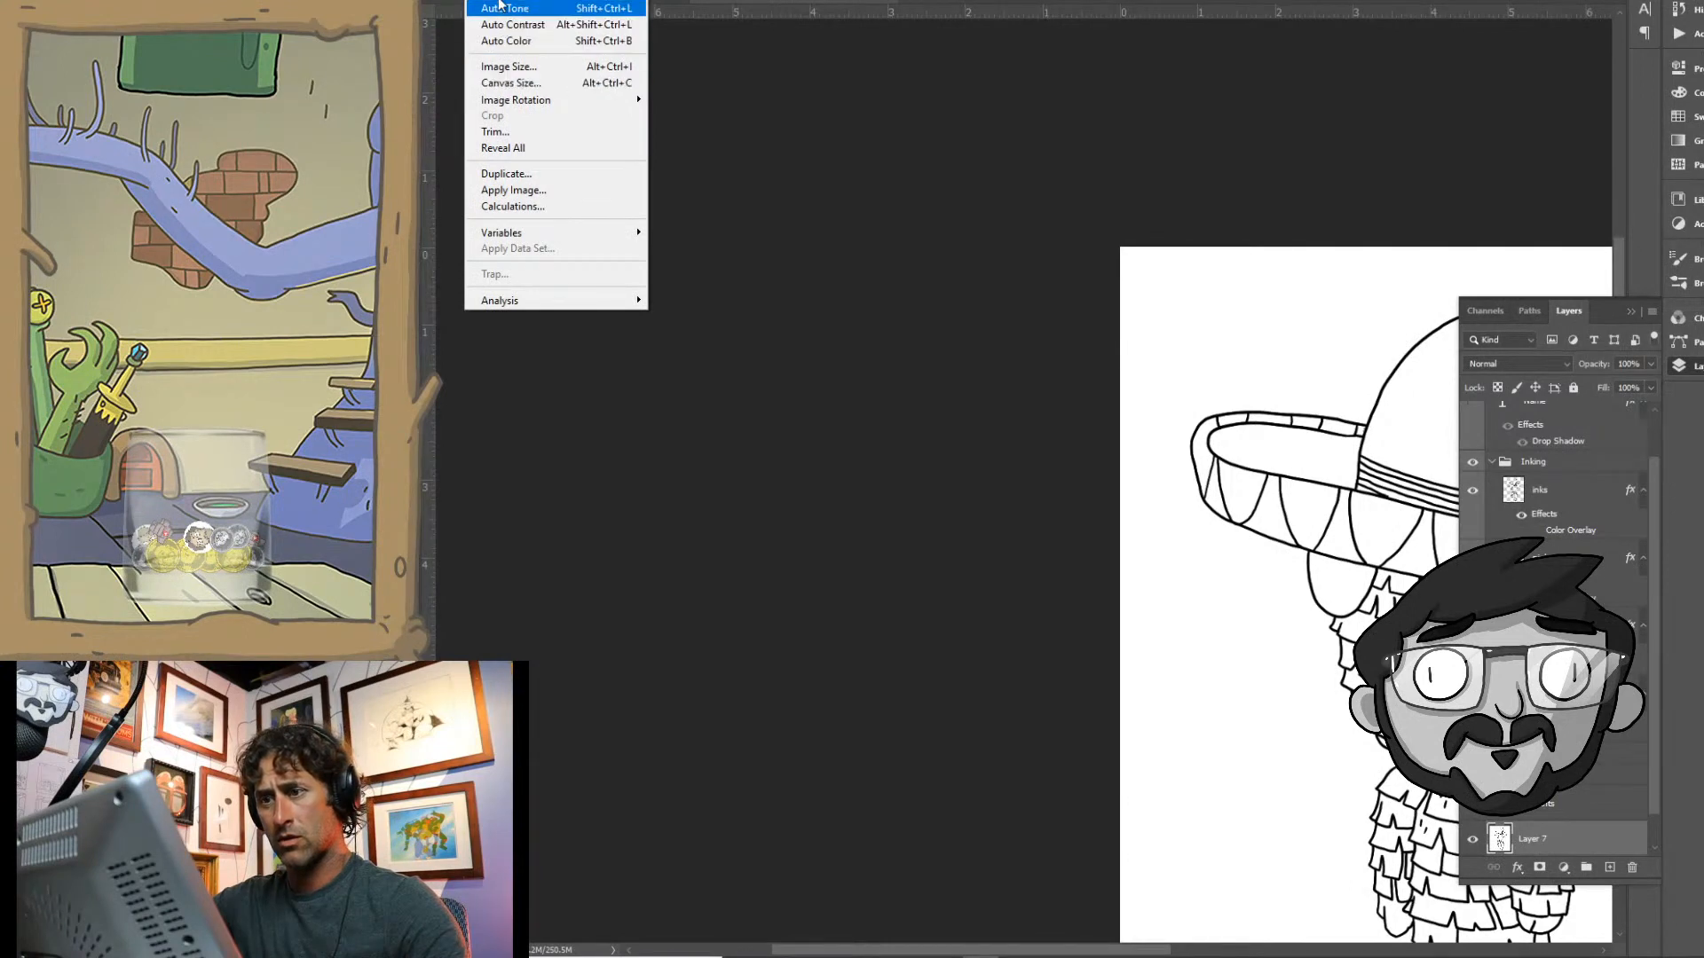
pyautogui.moveTo(568, 7)
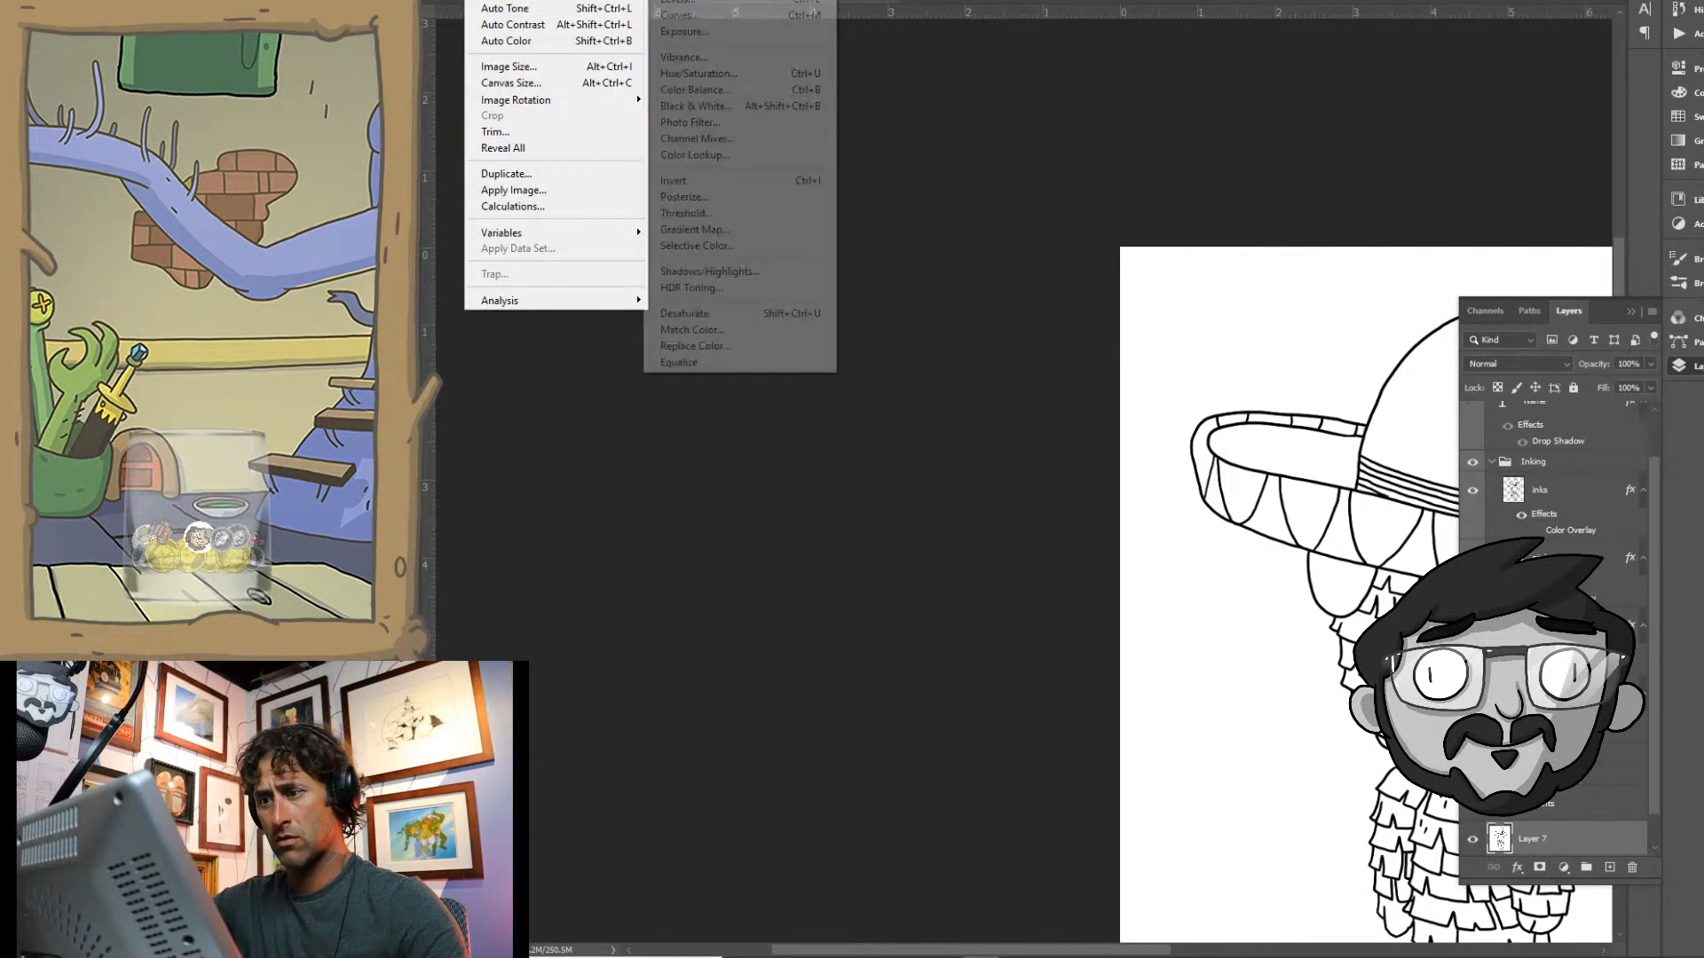
pyautogui.click(726, 215)
pyautogui.click(1209, 219)
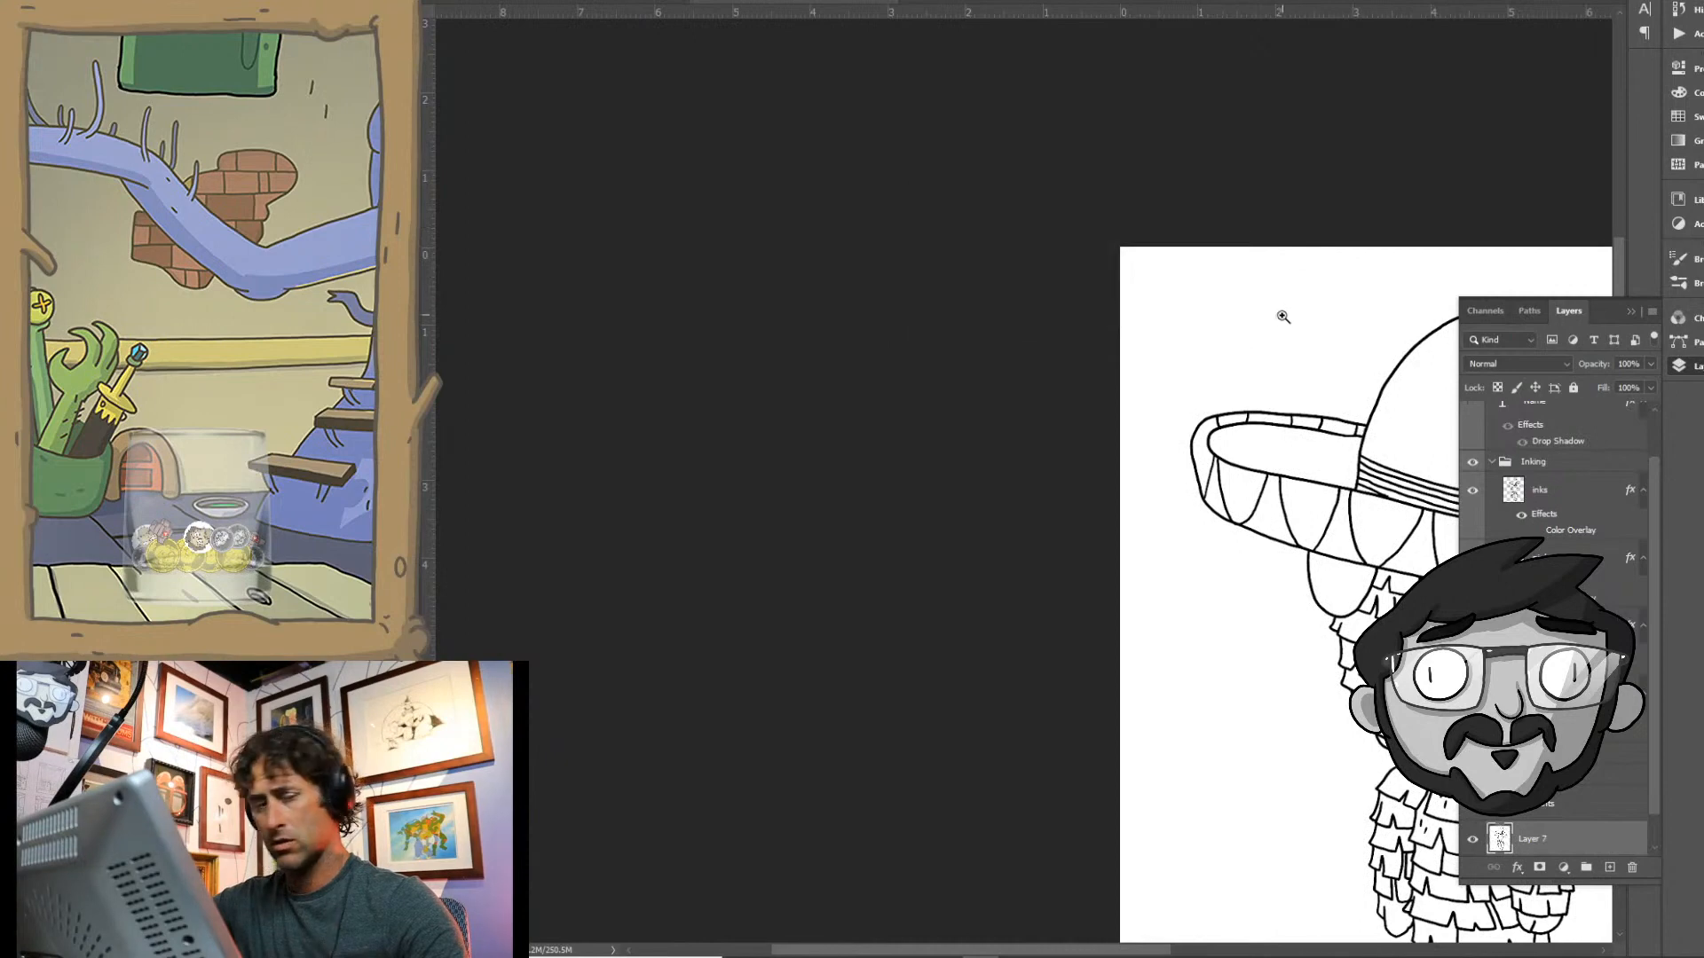
# - Select the white background around the character with the Magic Wand and invert the selection to cover the whole figure
pyautogui.press('w')
pyautogui.click(1282, 353)
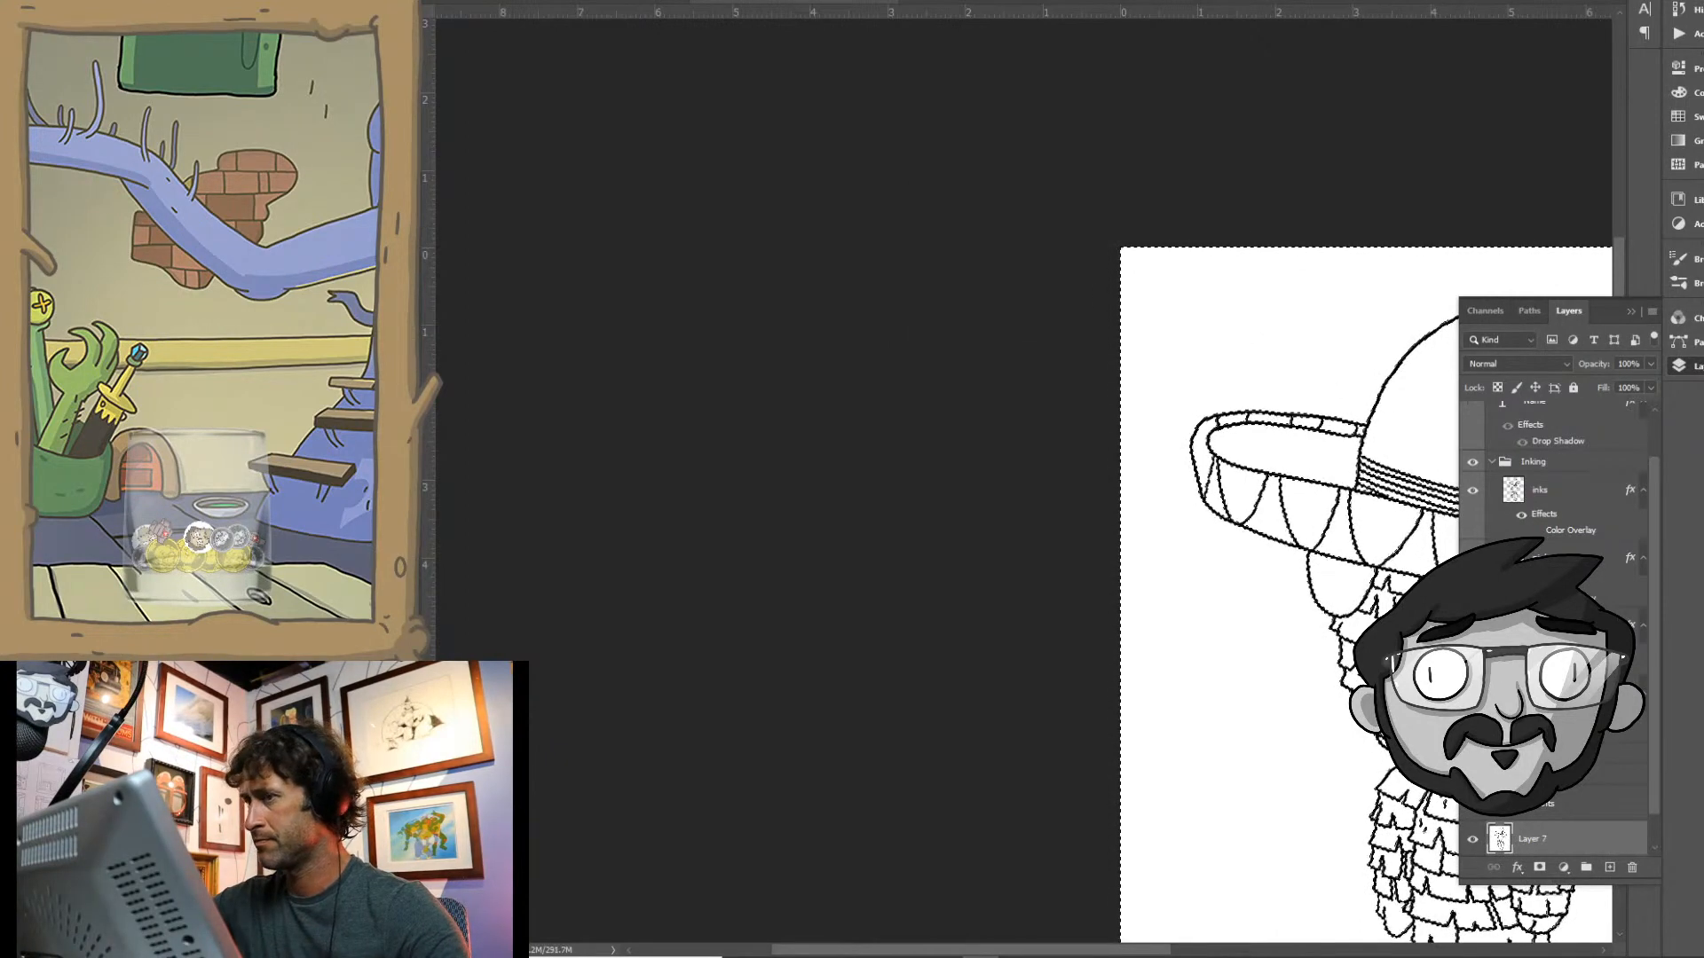
pyautogui.click(1237, 332)
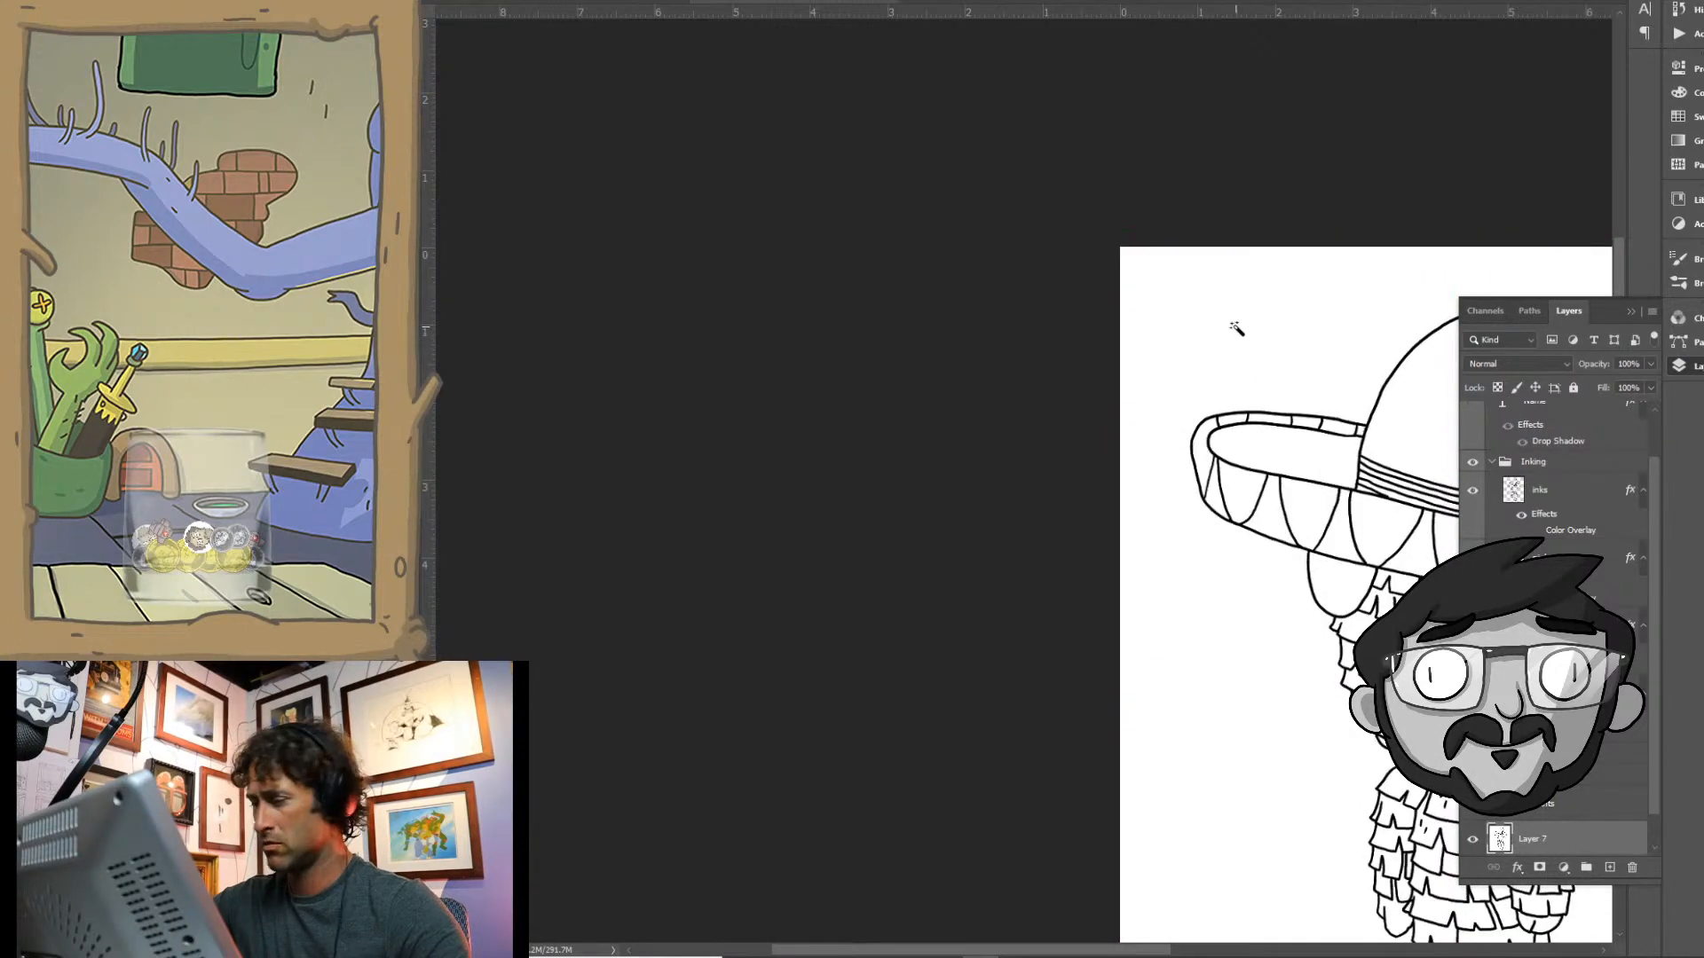
pyautogui.click(1236, 328)
pyautogui.moveTo(1274, 404); pyautogui.dragTo(749, 118)
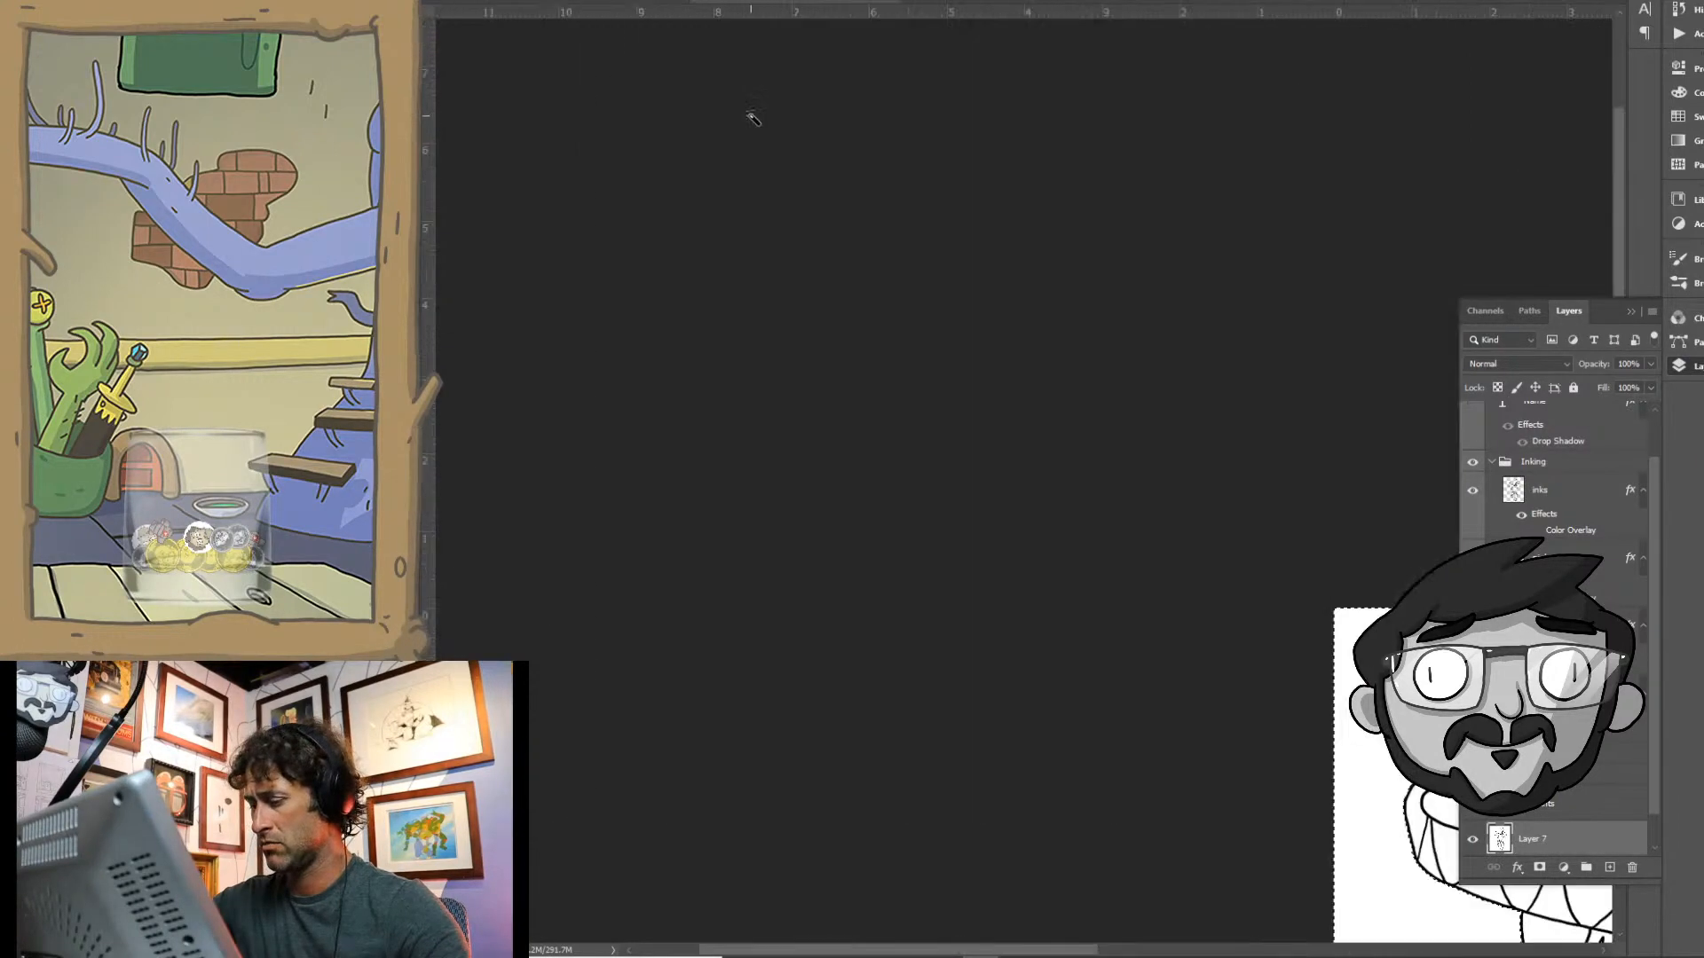
pyautogui.hotkey('ctrl', '0')
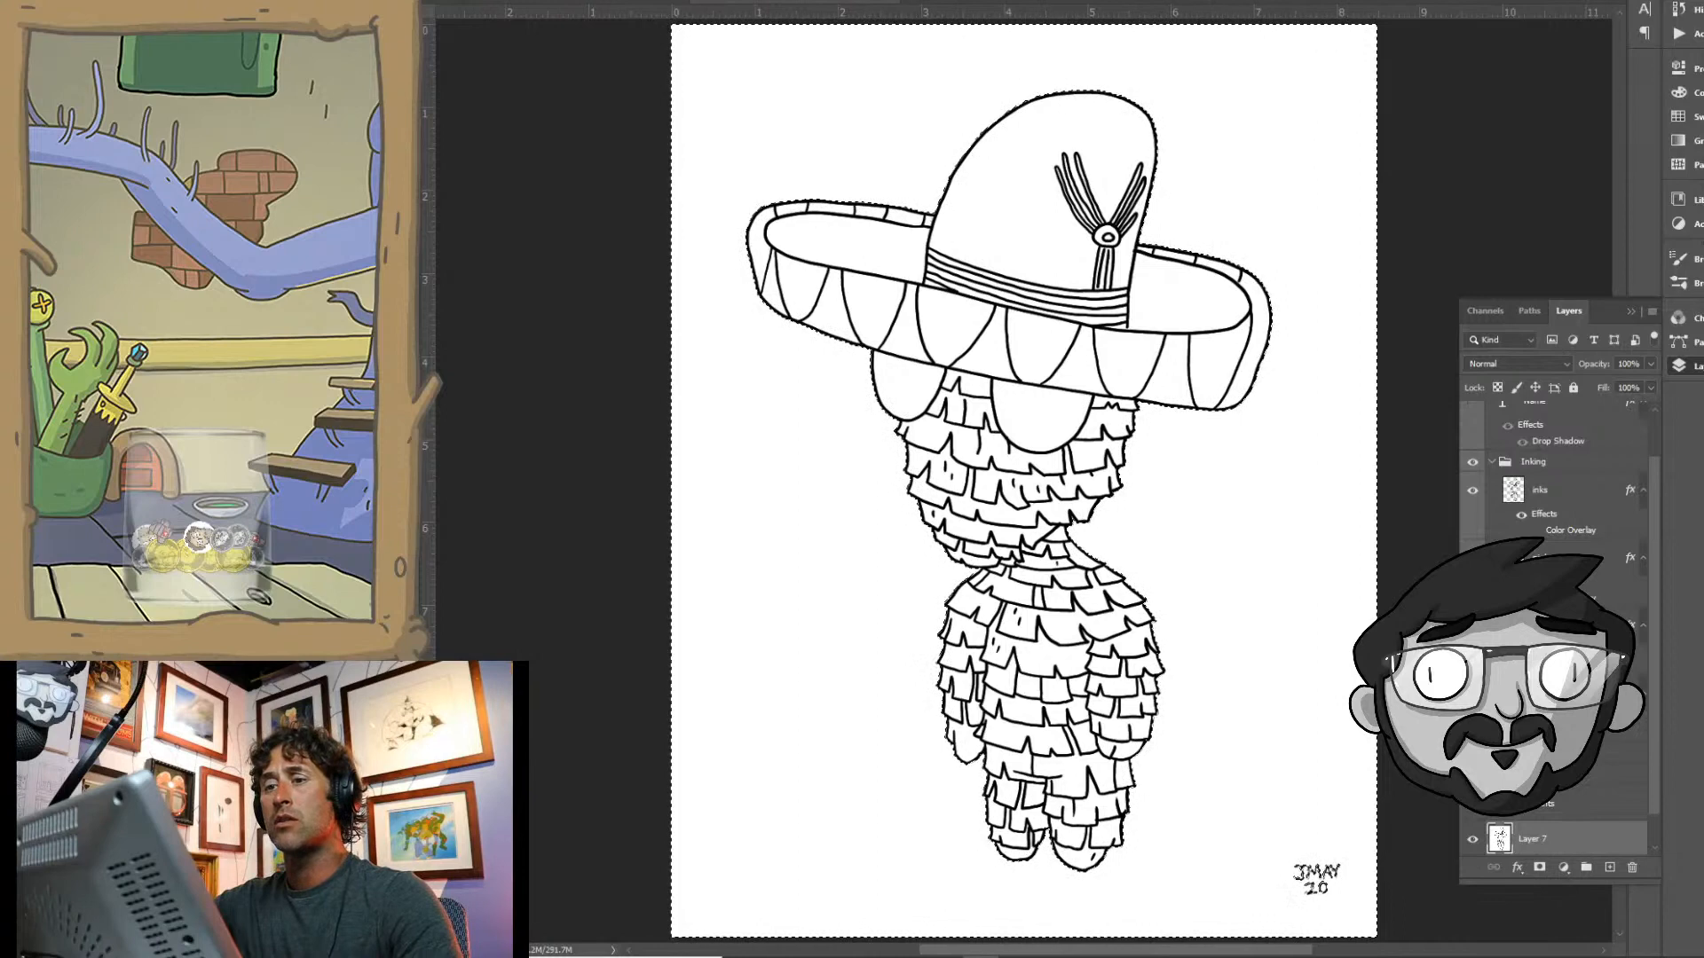
pyautogui.click(584, 0)
pyautogui.click(619, 10)
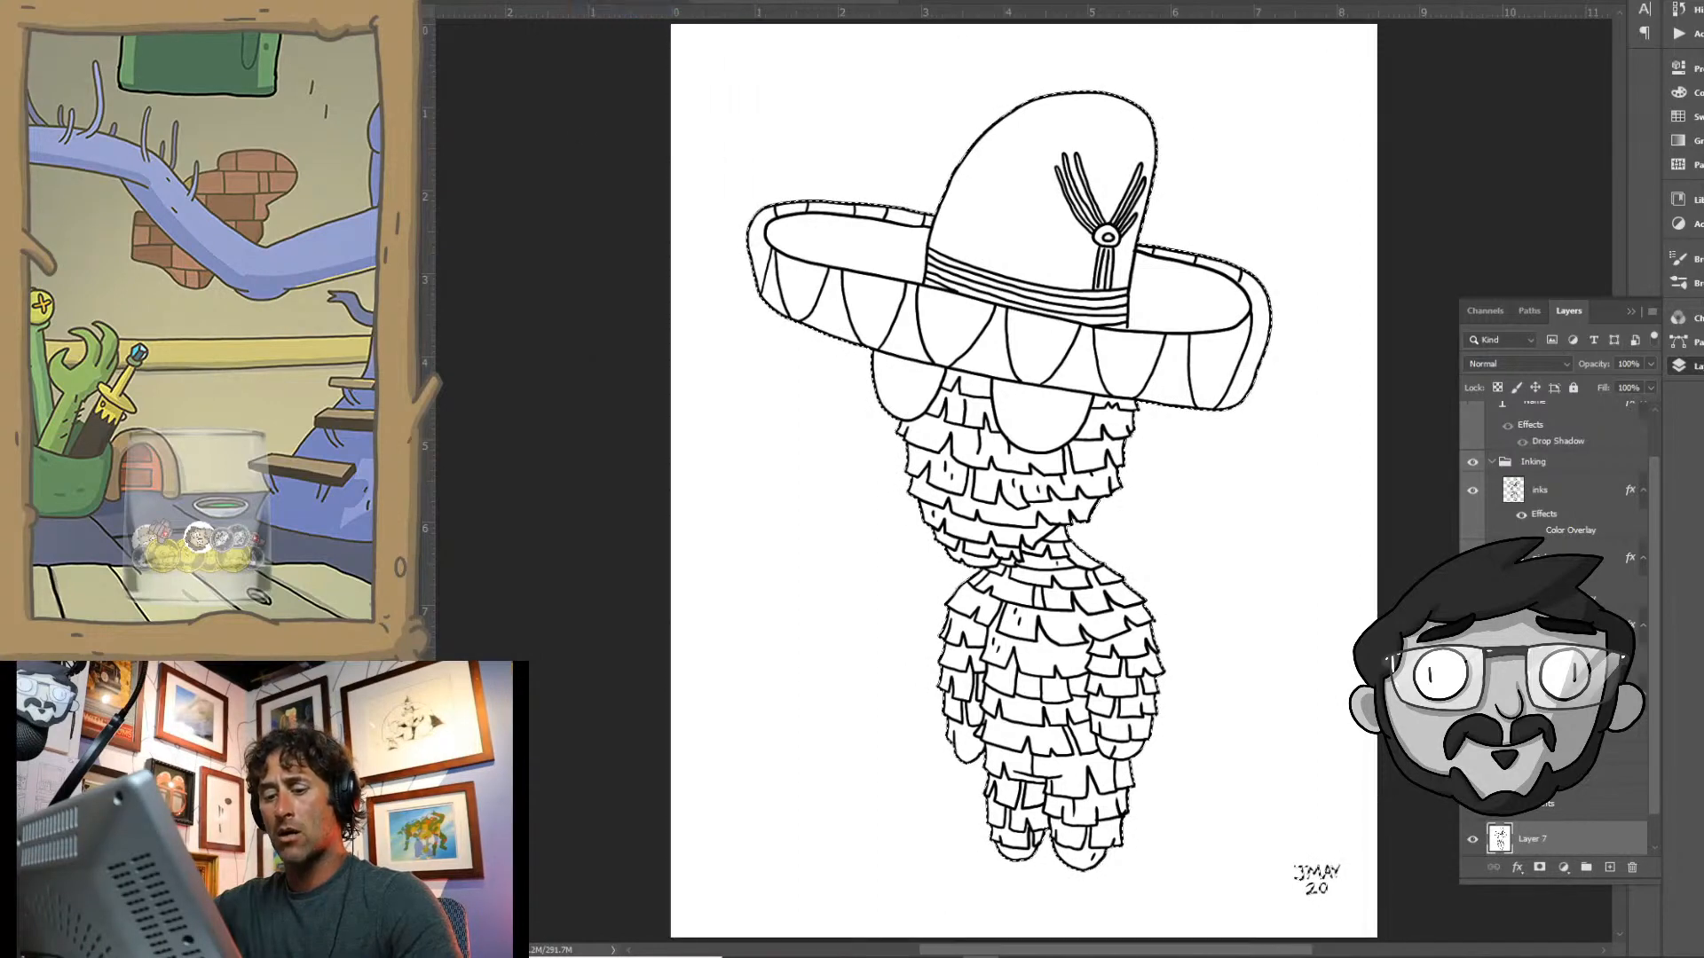
# - Fill the selected character silhouette with a medium green on a new layer beneath the inks, and deselect
pyautogui.click(399, 475)
pyautogui.click(1298, 300)
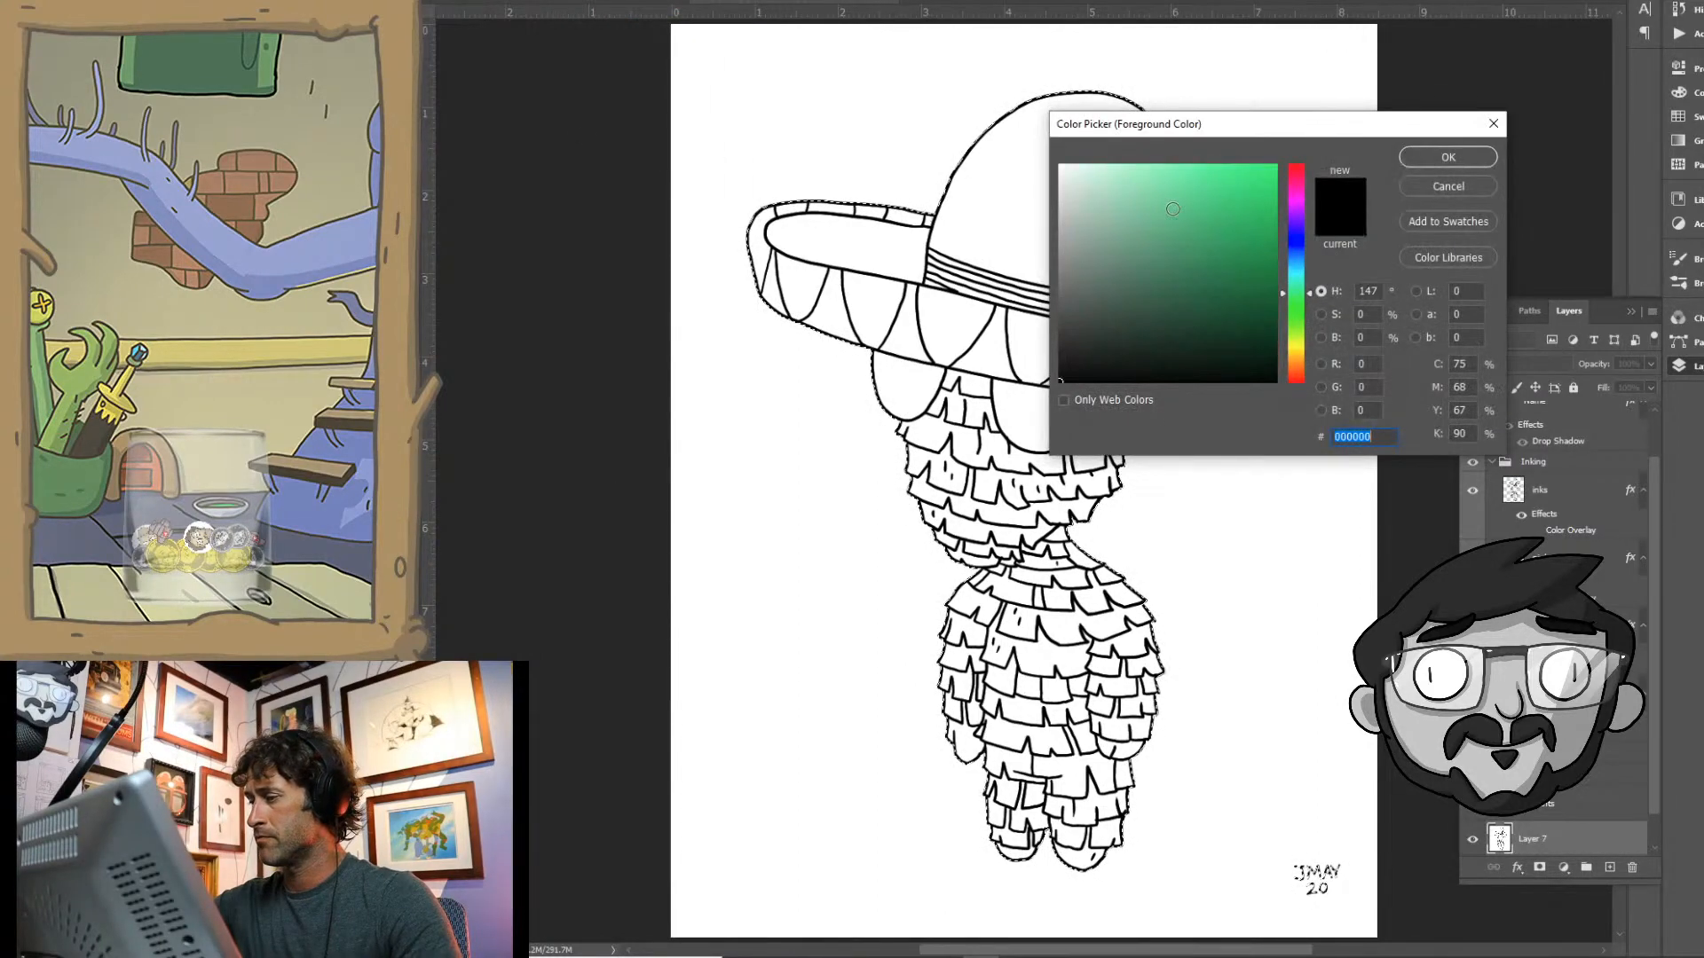
pyautogui.click(1158, 213)
pyautogui.click(1449, 157)
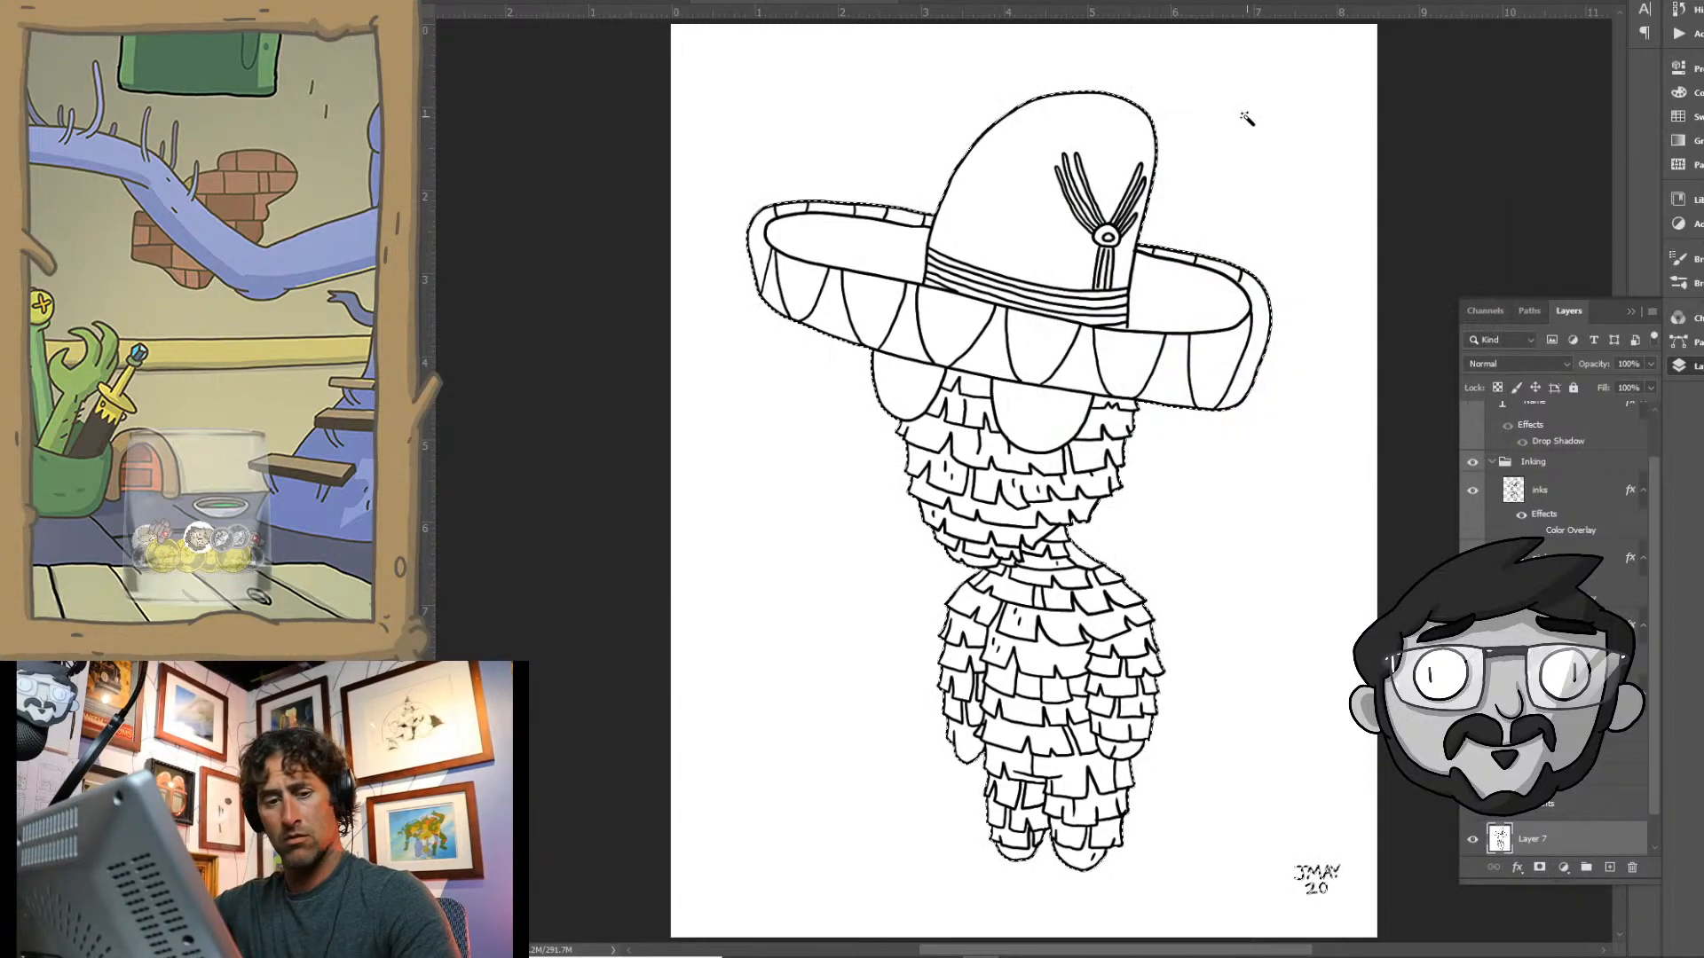
pyautogui.click(1611, 868)
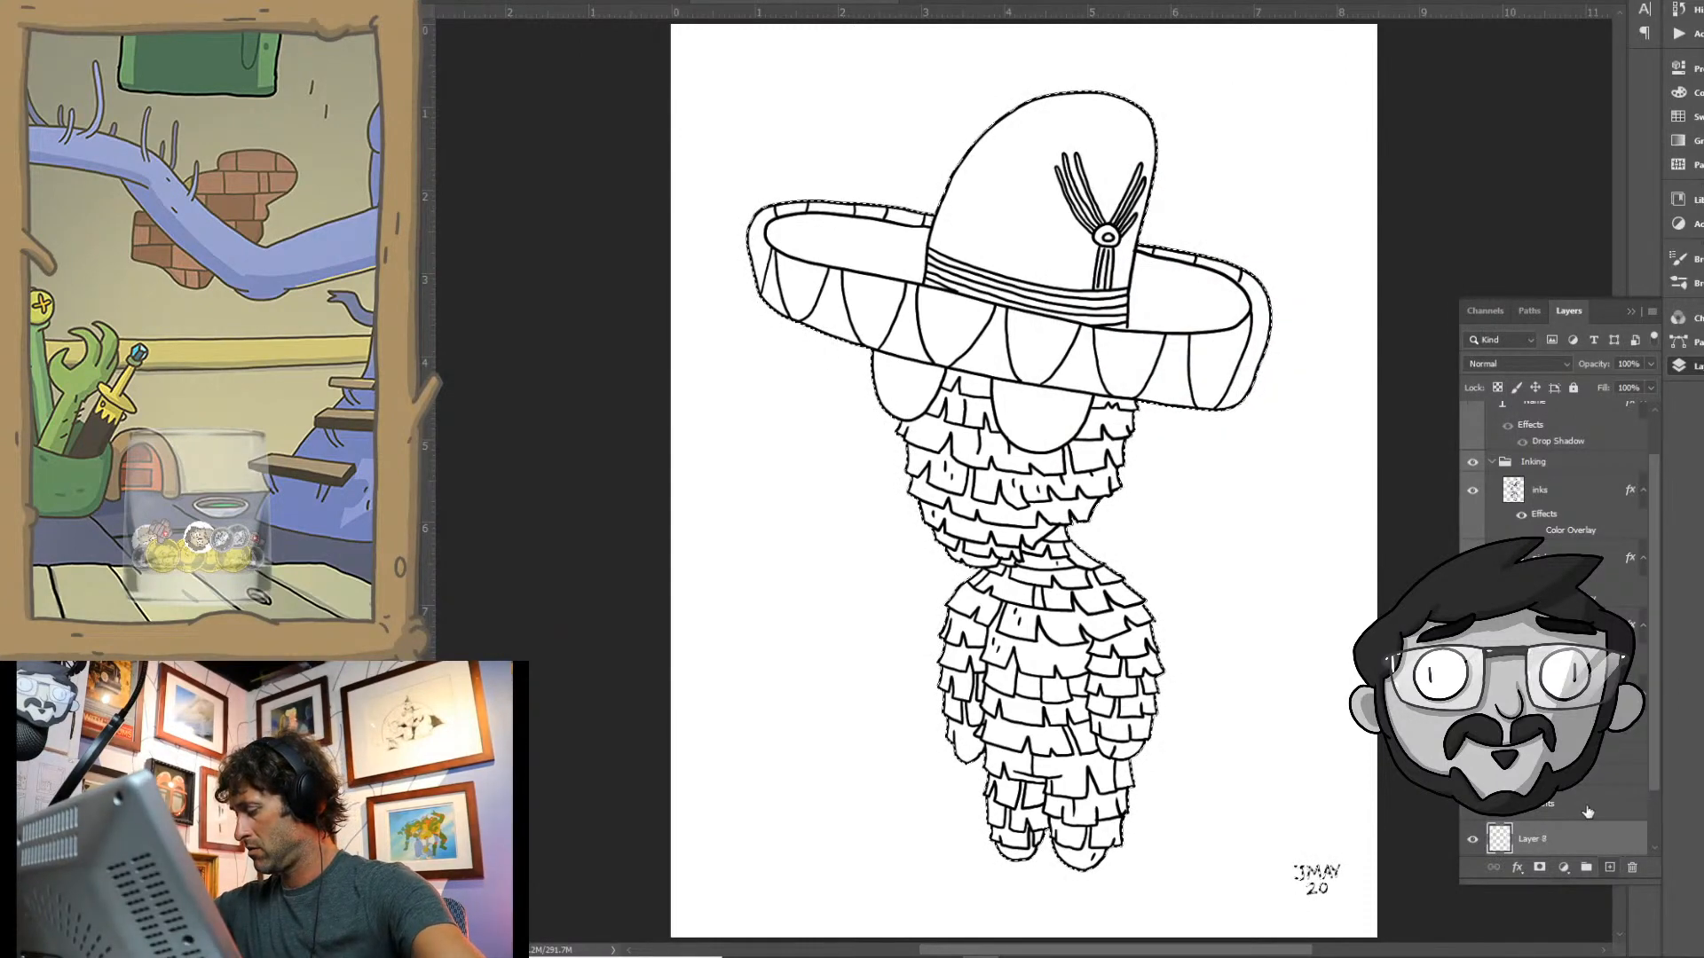
pyautogui.hotkey('alt', 'BackSpace')
pyautogui.hotkey('ctrl', 'd')
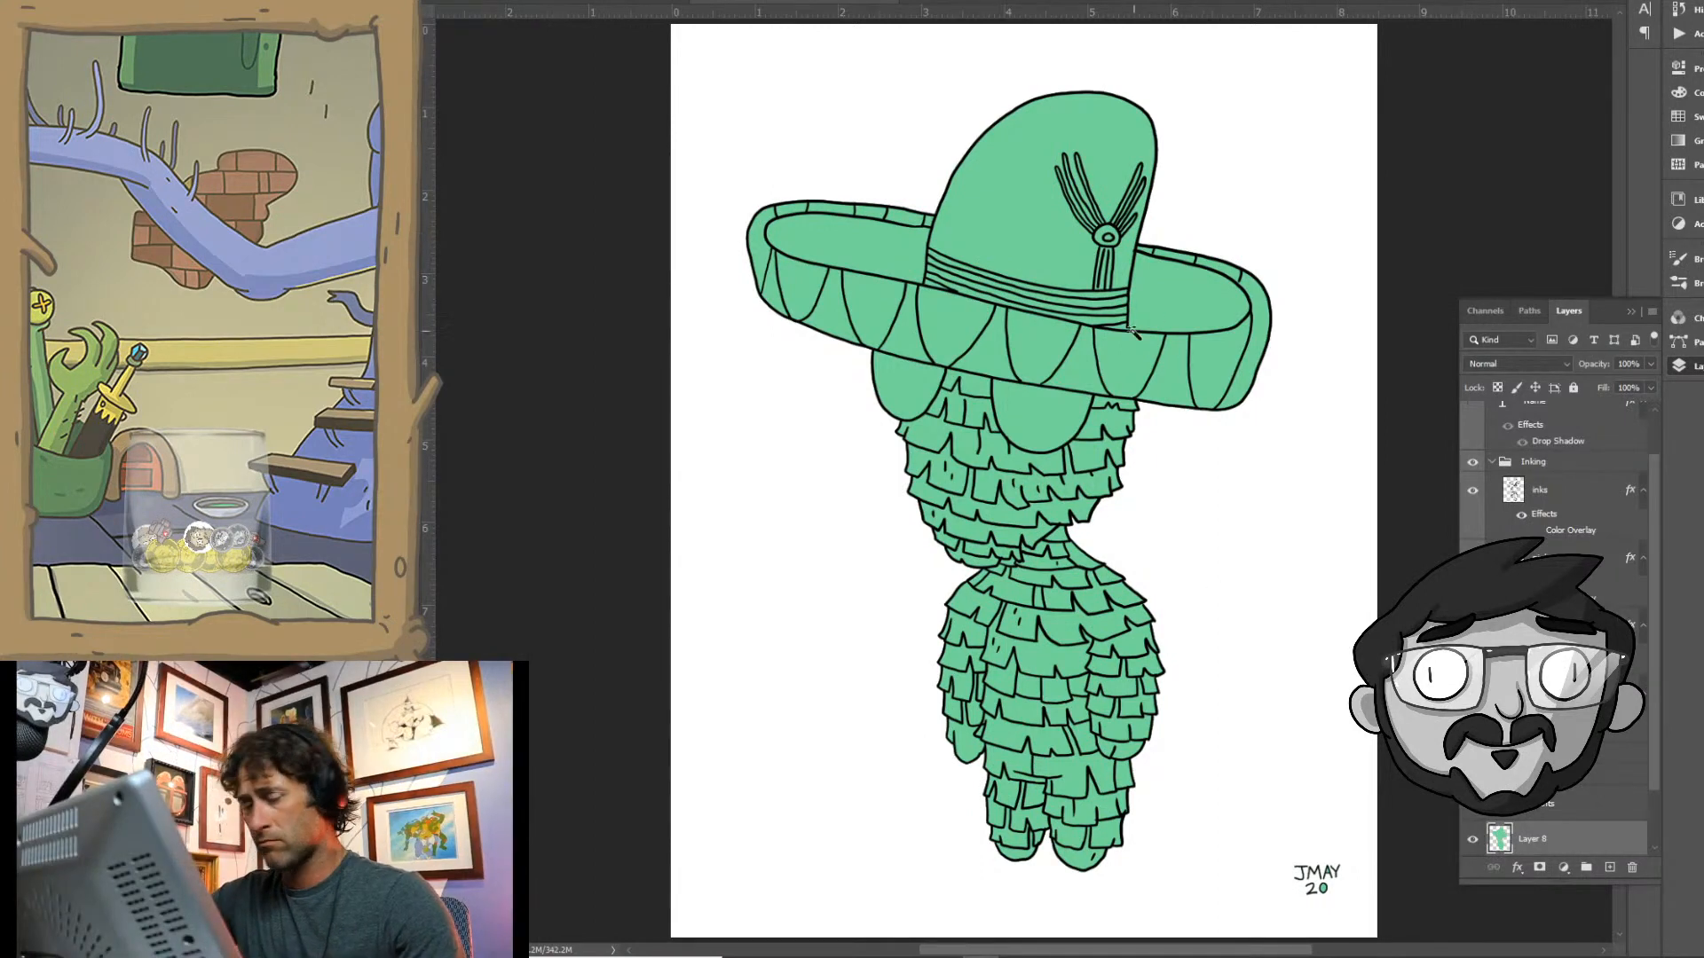
pyautogui.scroll(3, 1049, 360)
pyautogui.moveTo(1051, 362); pyautogui.dragTo(1003, 489)
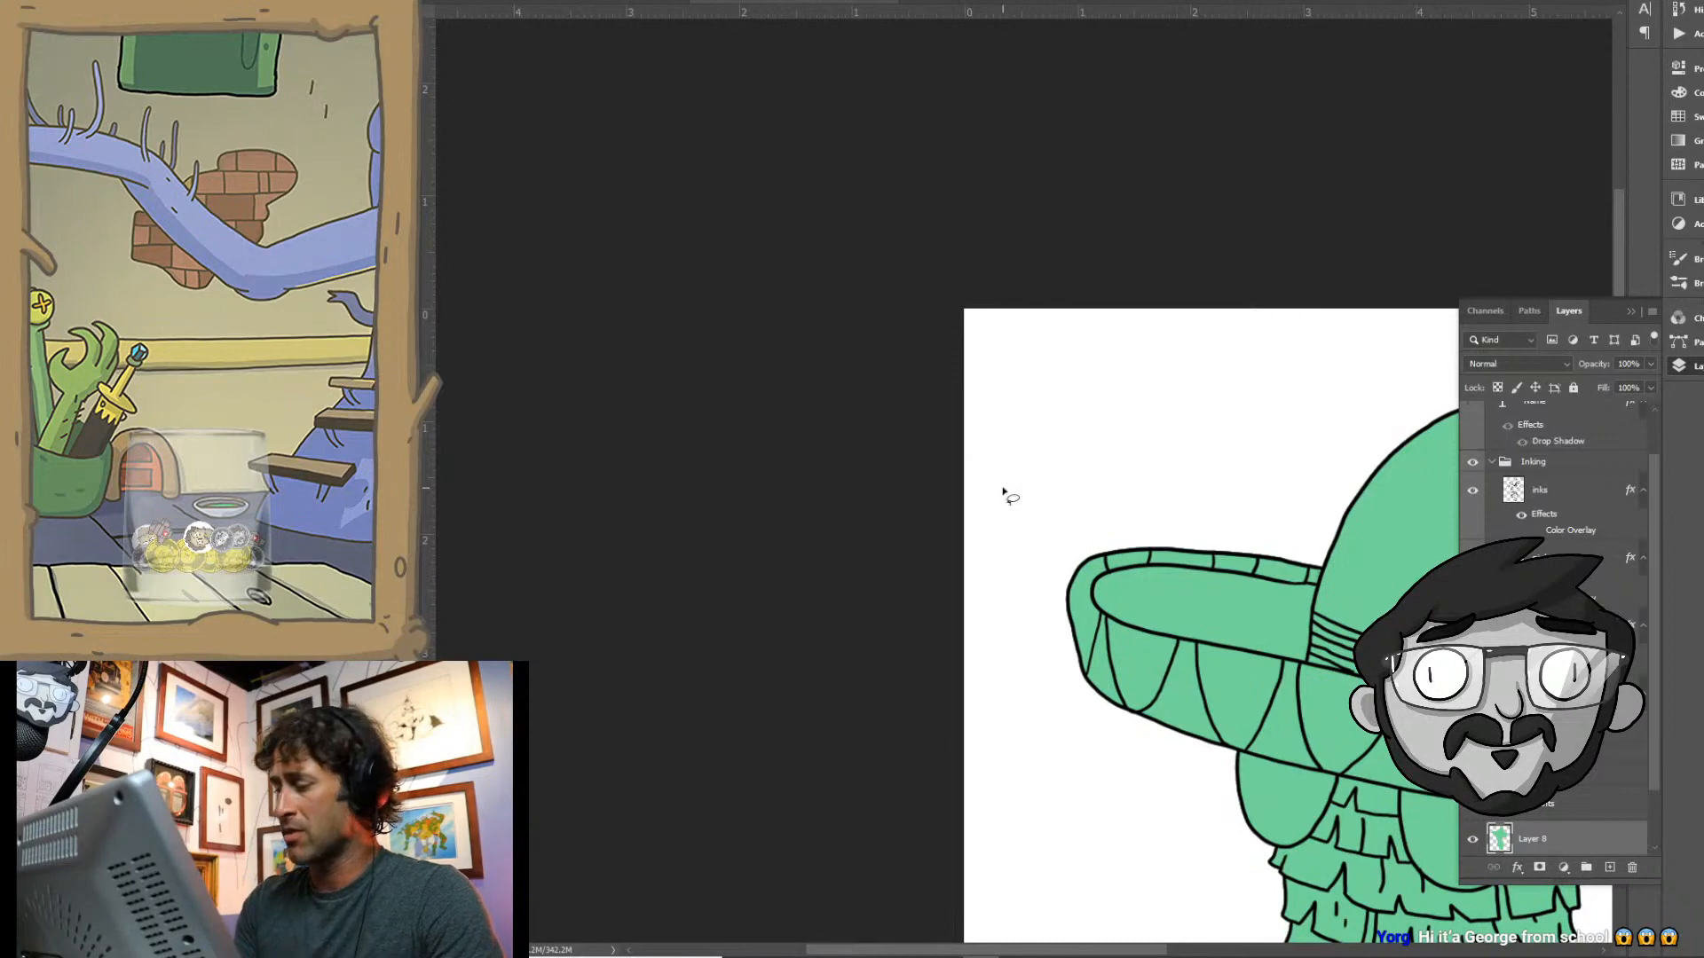
pyautogui.moveTo(1164, 720); pyautogui.dragTo(978, 611)
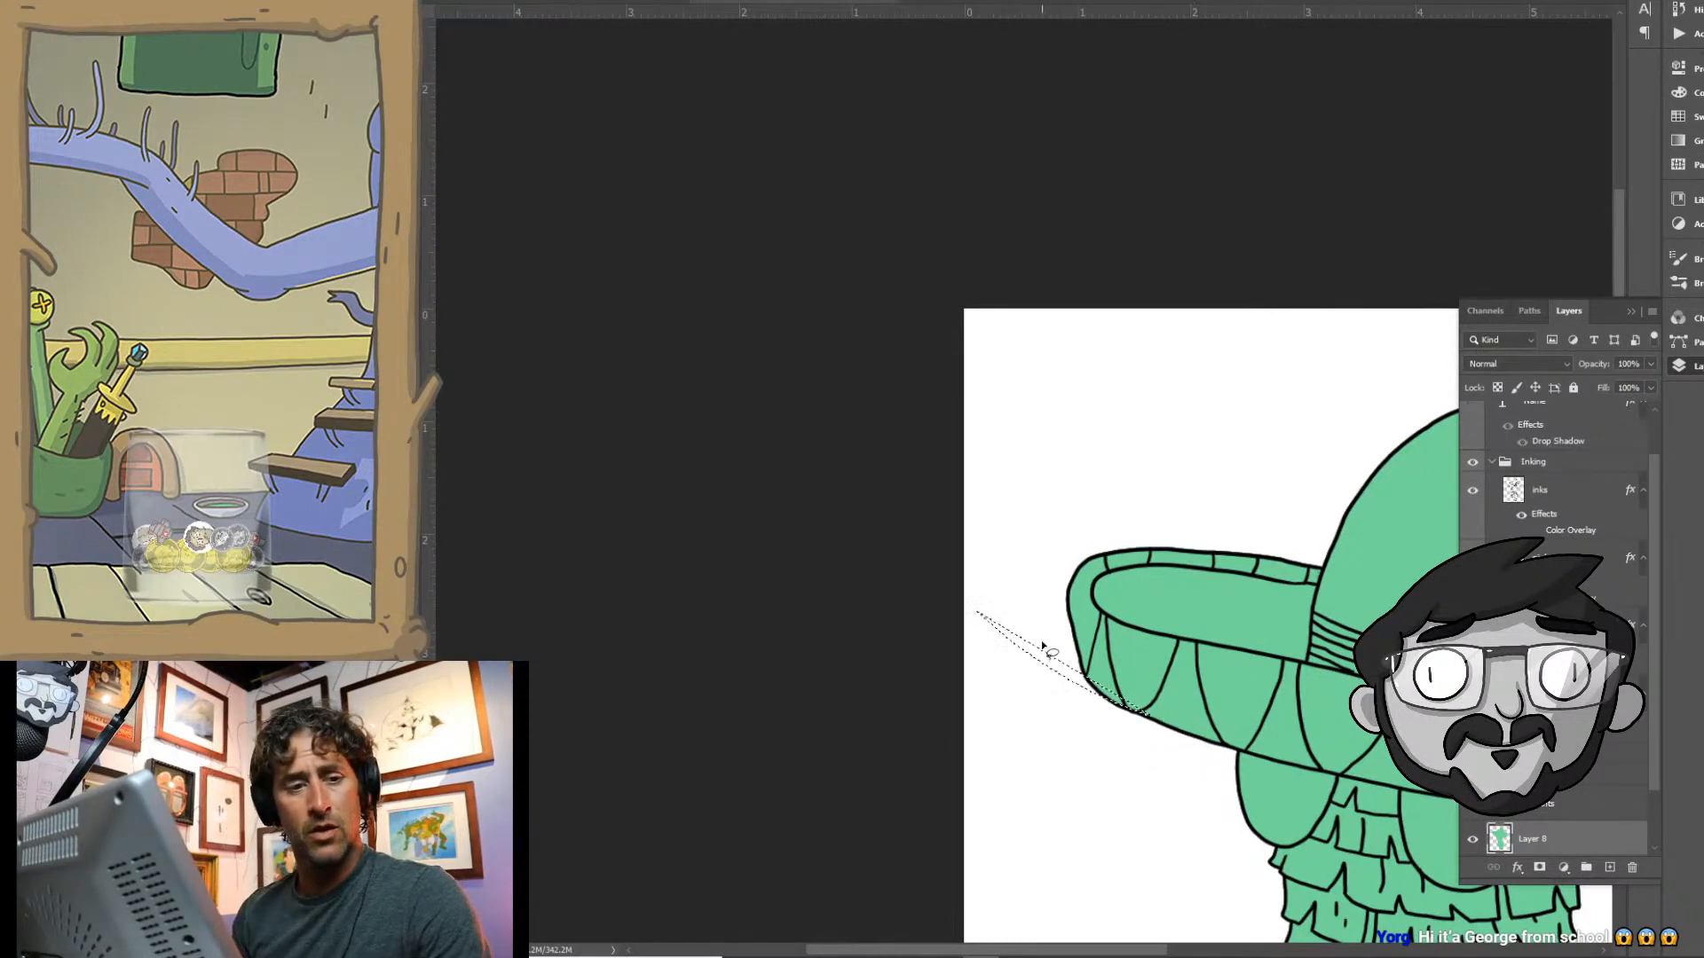
pyautogui.hotkey('ctrl', 'd')
pyautogui.hotkey('ctrl', '0')
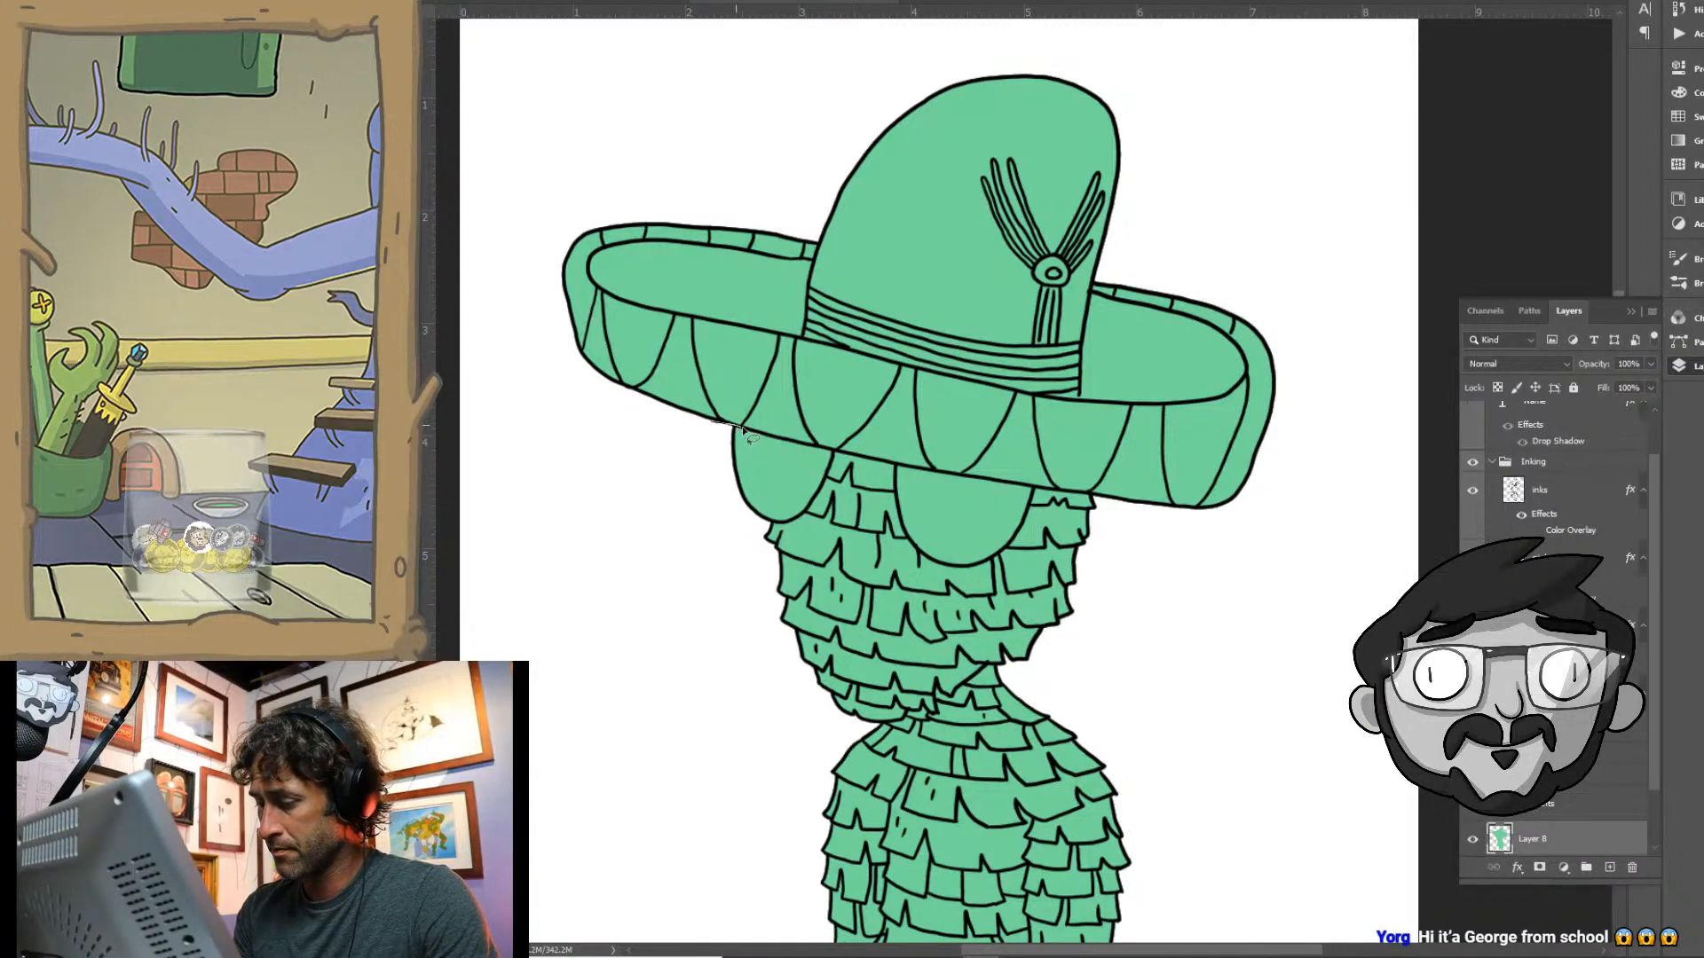
# - Lasso the entire sombrero along the lower edge of its brim and set the foreground colour to purple #ac85c4
pyautogui.moveTo(781, 443)
pyautogui.mouseDown()
pyautogui.moveTo(1133, 509)
pyautogui.moveTo(1338, 506)
pyautogui.moveTo(1379, 267)
pyautogui.moveTo(1136, 36)
pyautogui.moveTo(804, 43)
pyautogui.moveTo(485, 204)
pyautogui.moveTo(588, 479)
pyautogui.mouseUp()
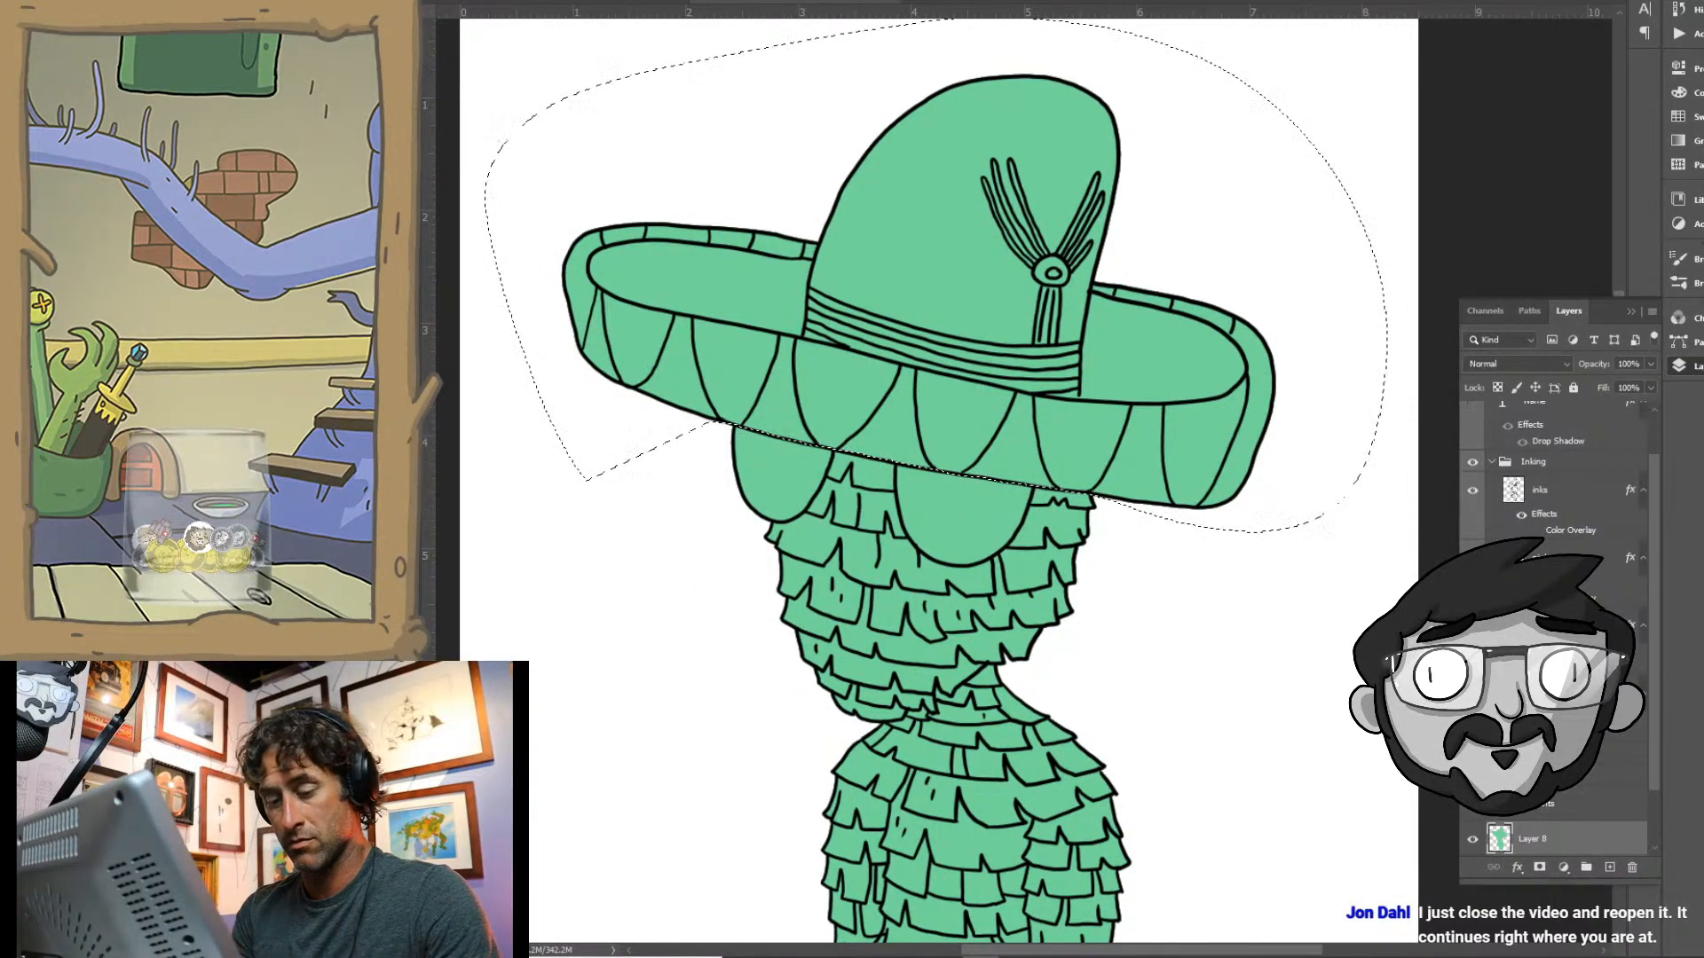
pyautogui.click(404, 628)
pyautogui.click(1299, 366)
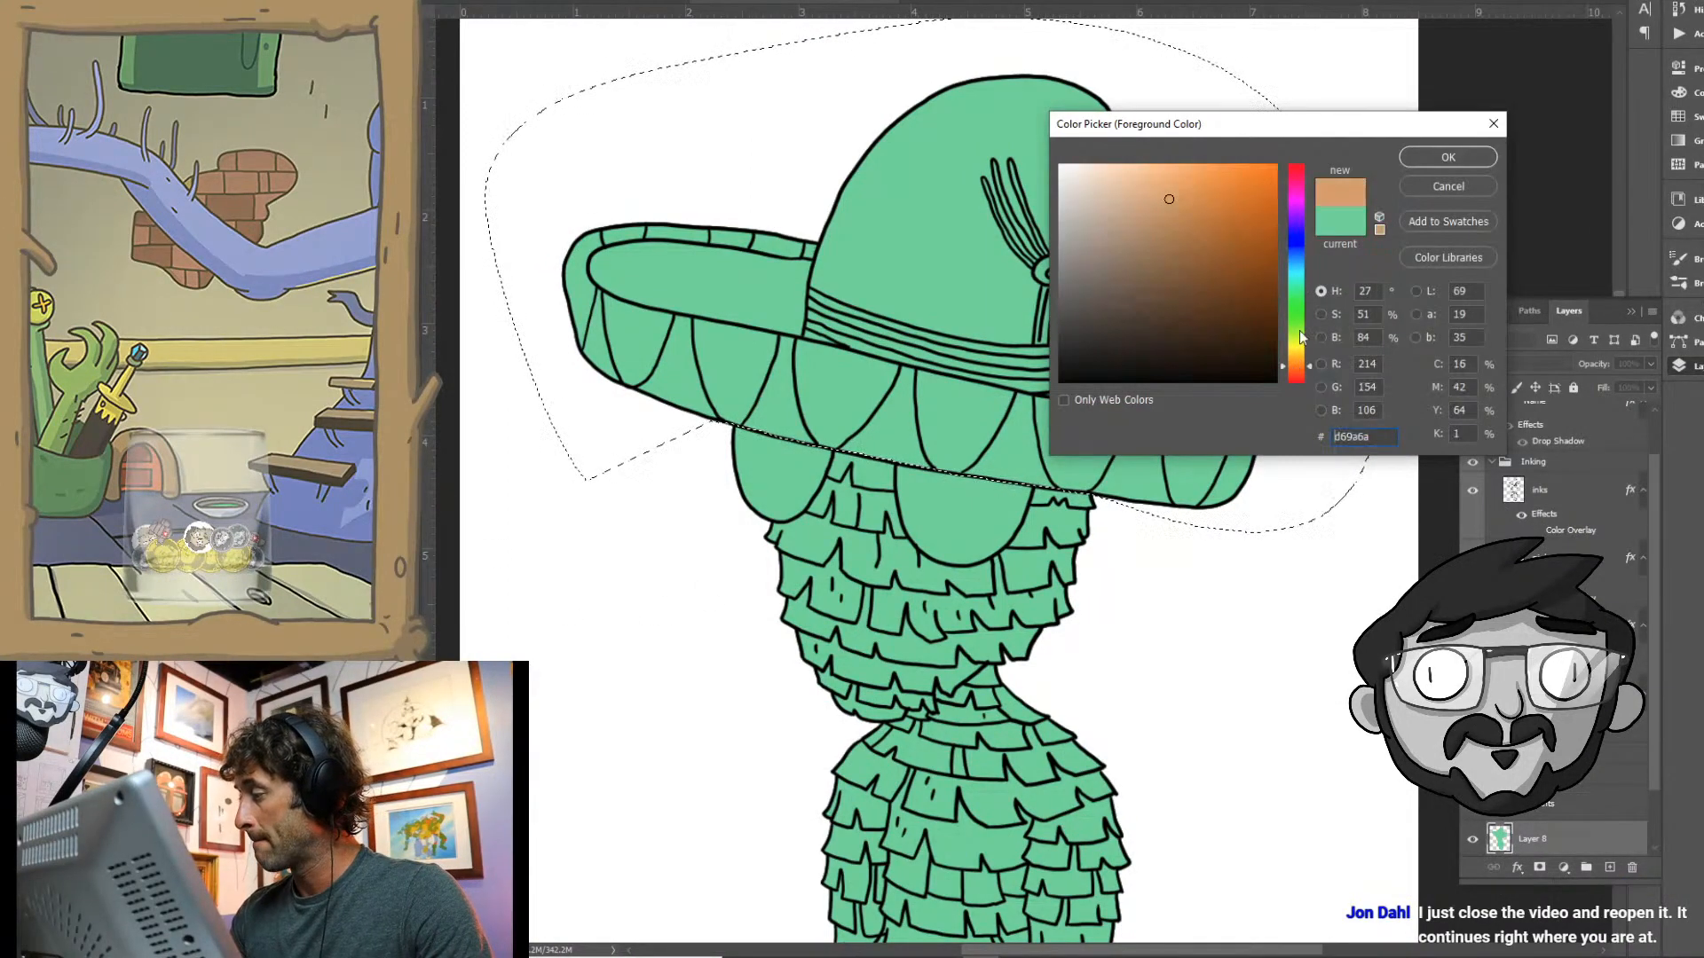
pyautogui.click(1298, 215)
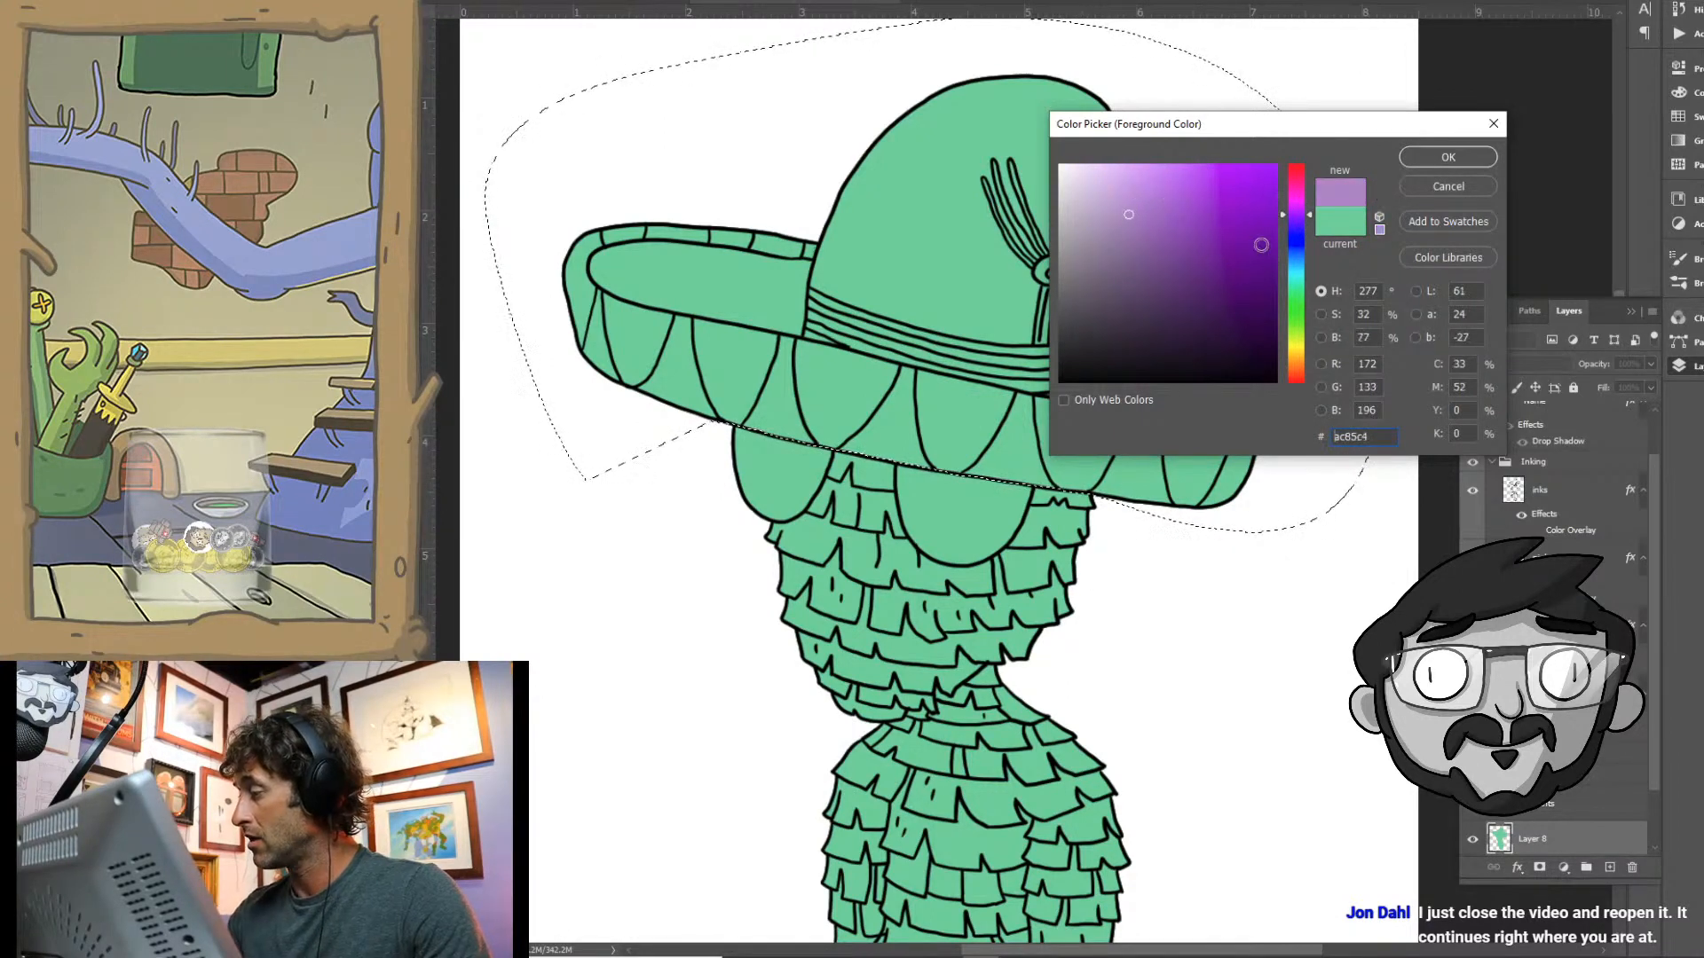
pyautogui.click(1418, 156)
pyautogui.press('b')
pyautogui.moveTo(1218, 133); pyautogui.dragTo(1296, 399)
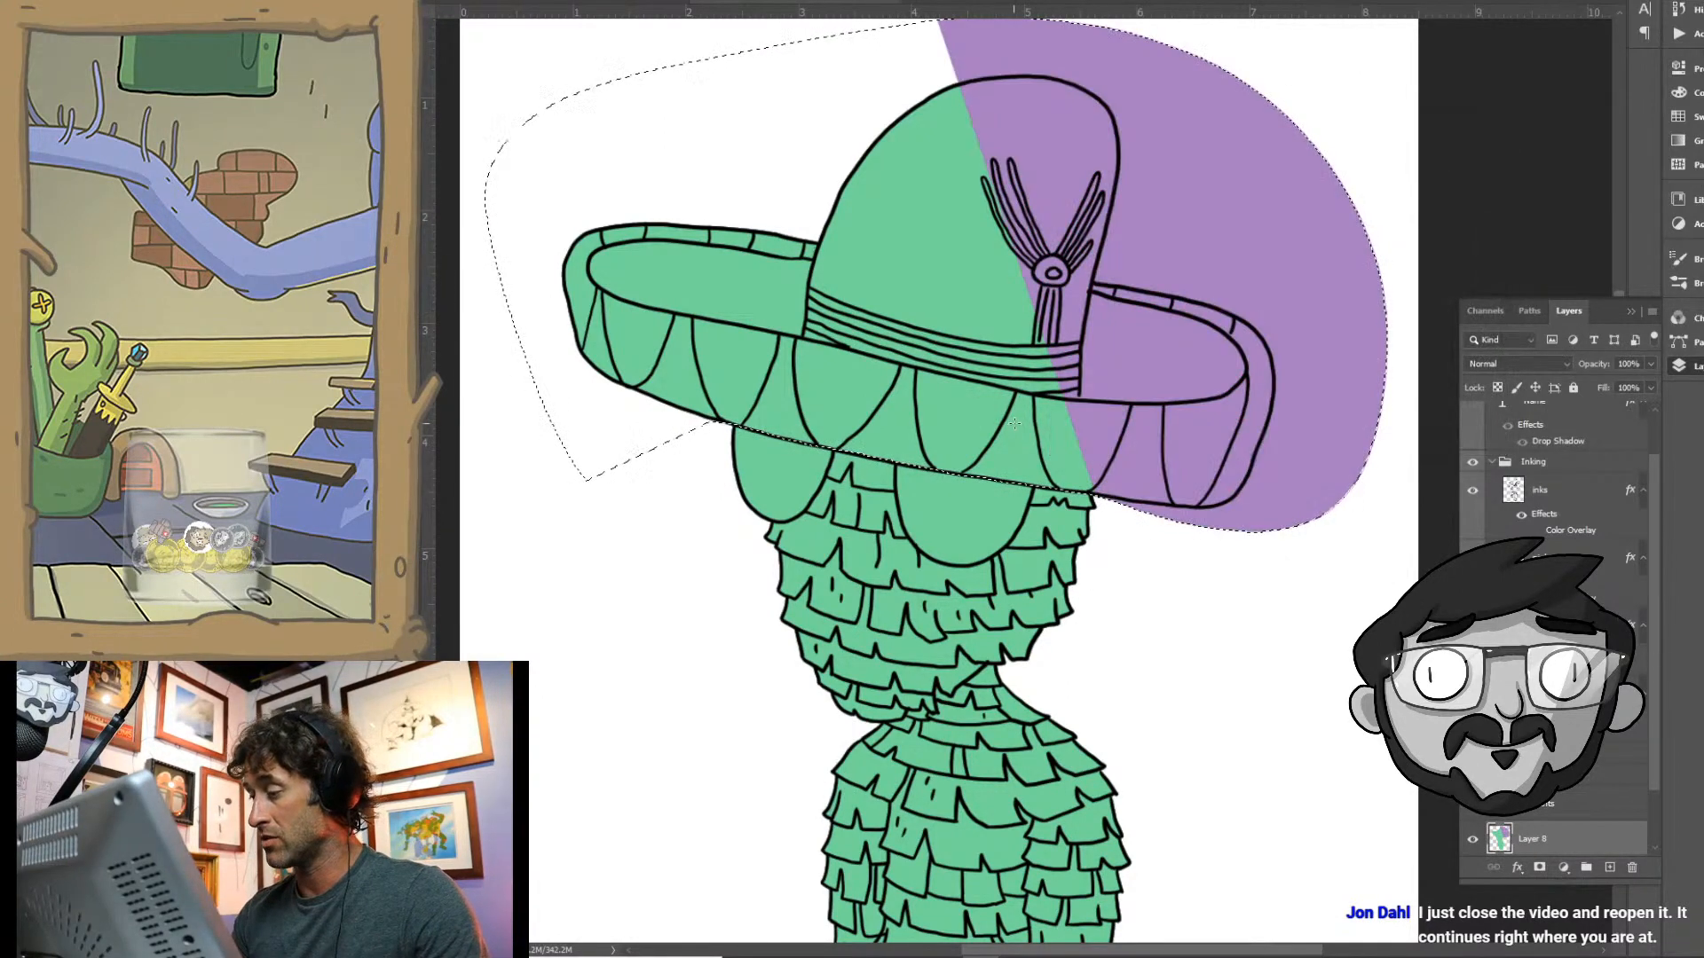
pyautogui.hotkey('ctrl', 'z')
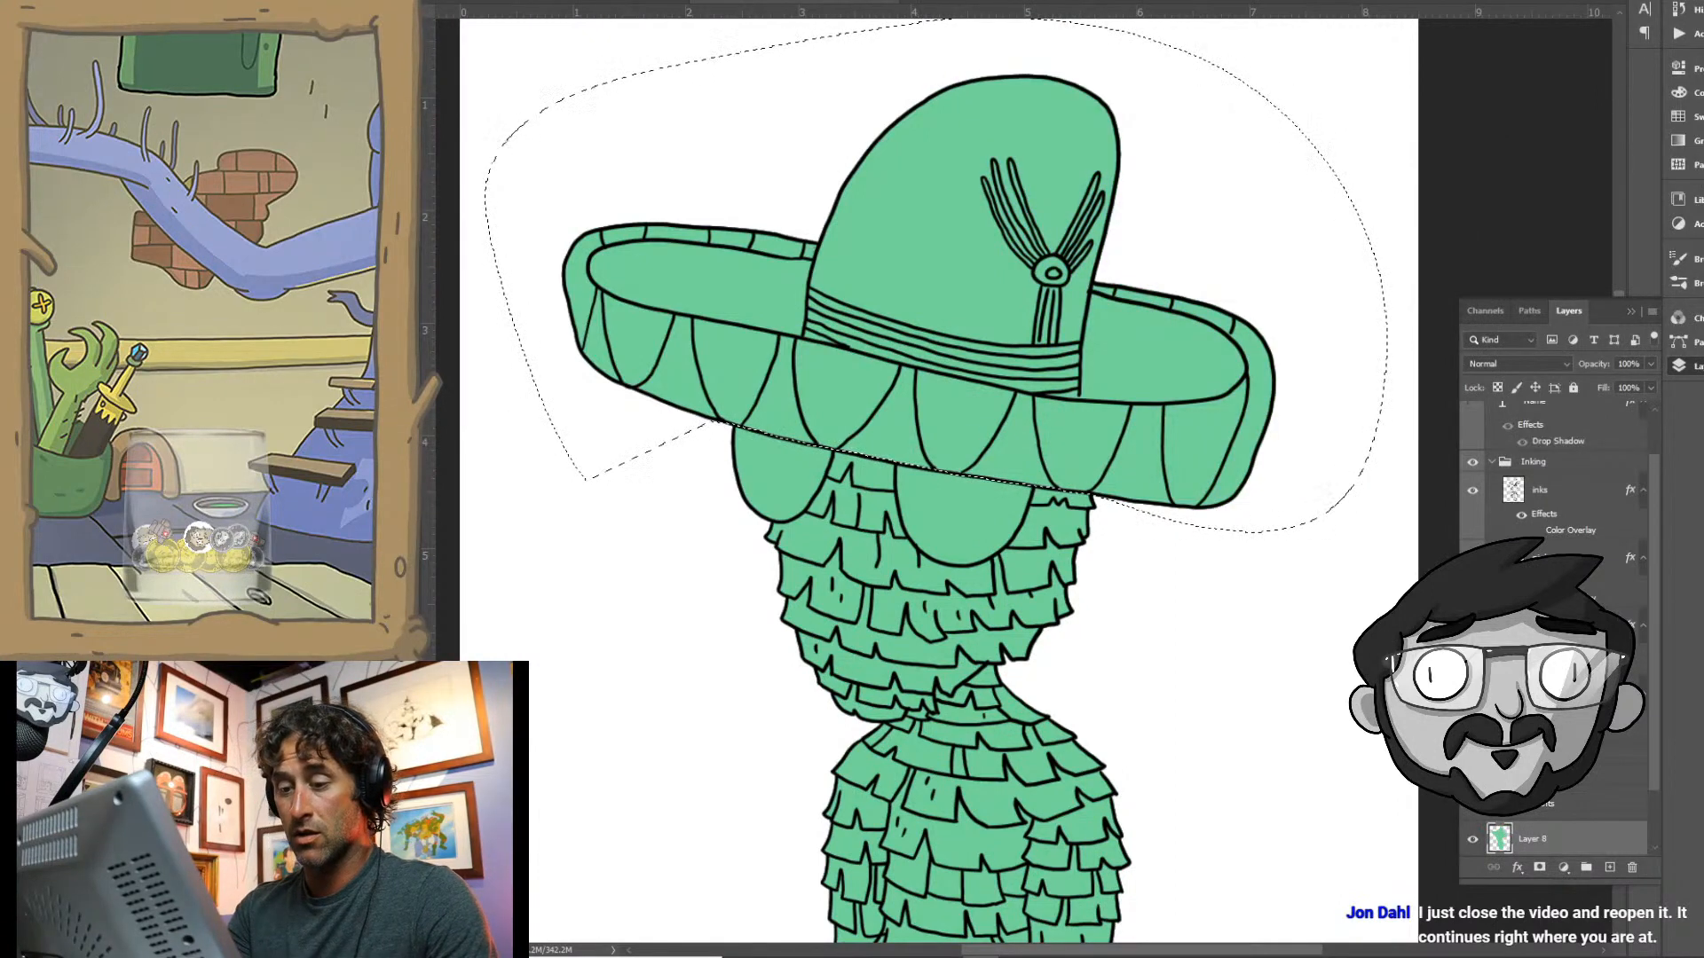
# - Fill the lassoed sombrero's green base with the purple using the Paint Bucket Tool, and clear the selection
pyautogui.rightClick(408, 284)
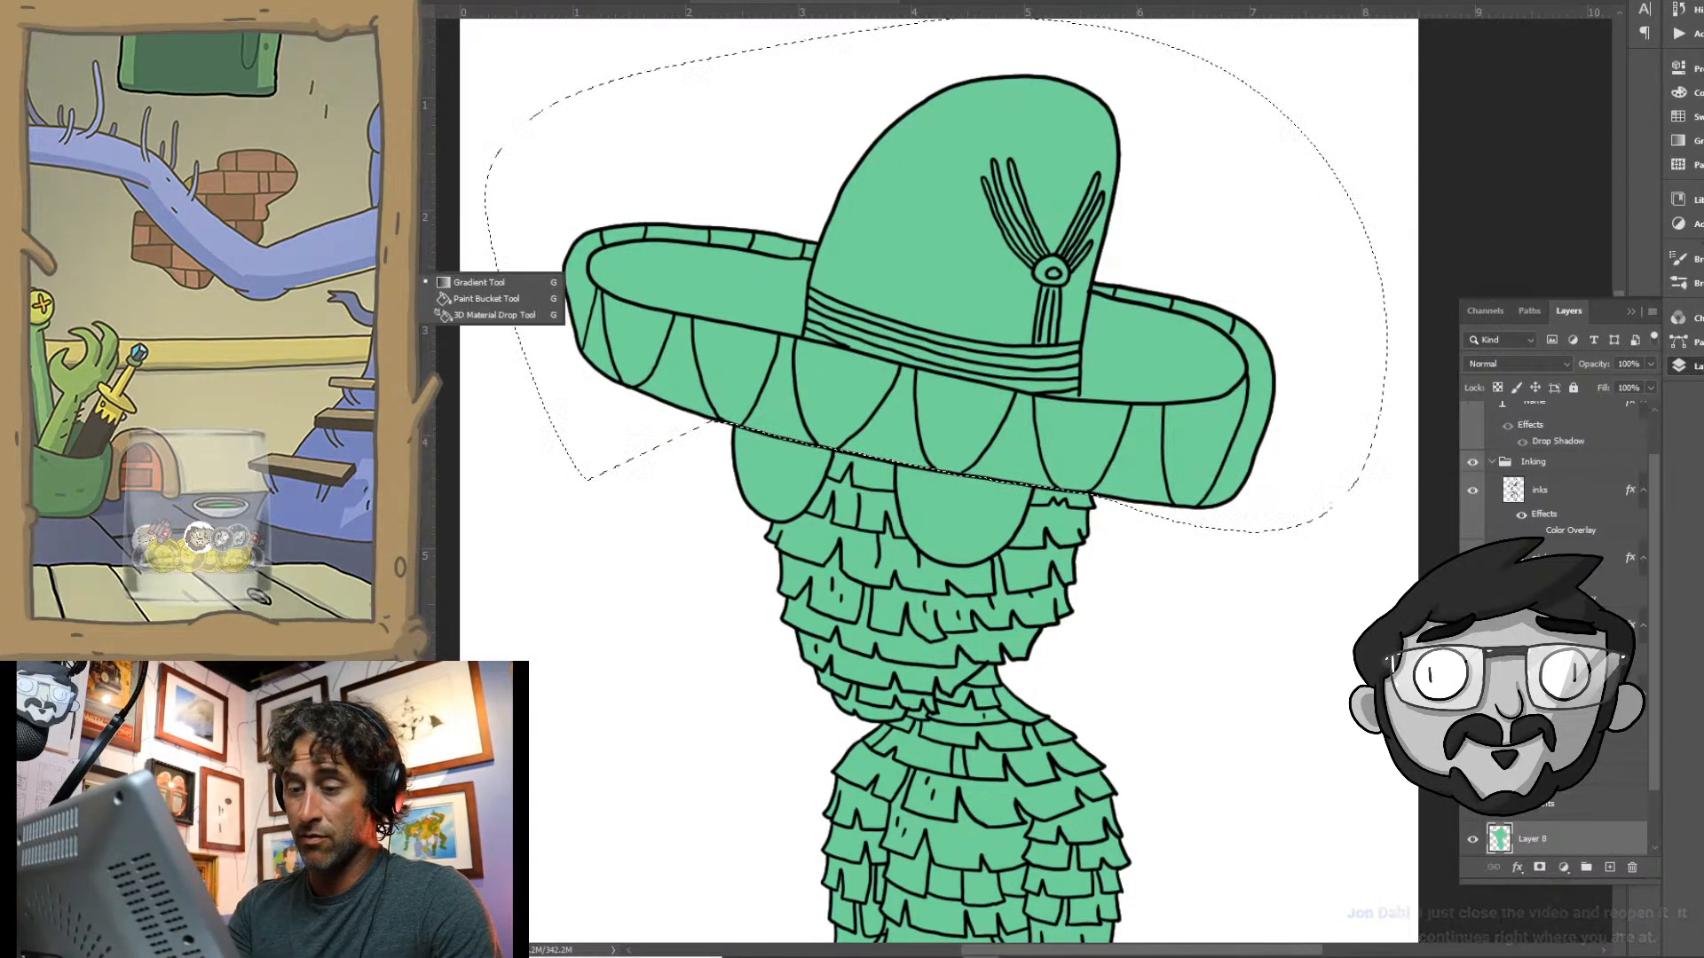
pyautogui.click(500, 299)
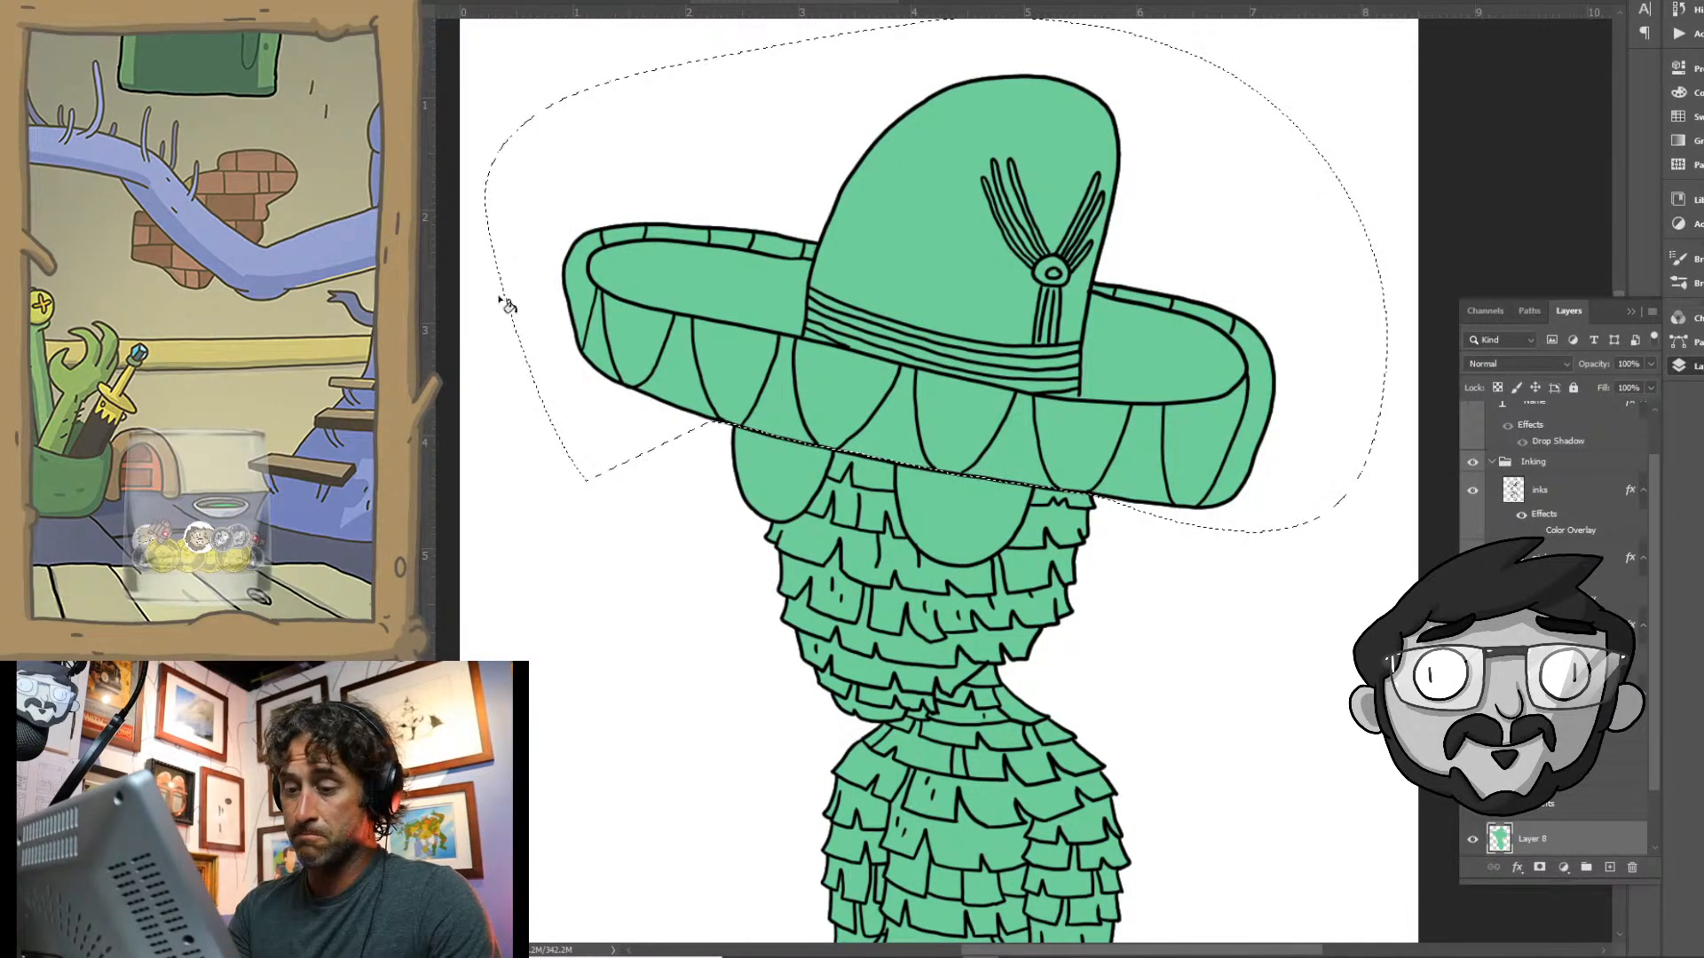
pyautogui.click(940, 373)
pyautogui.hotkey('ctrl', 'd')
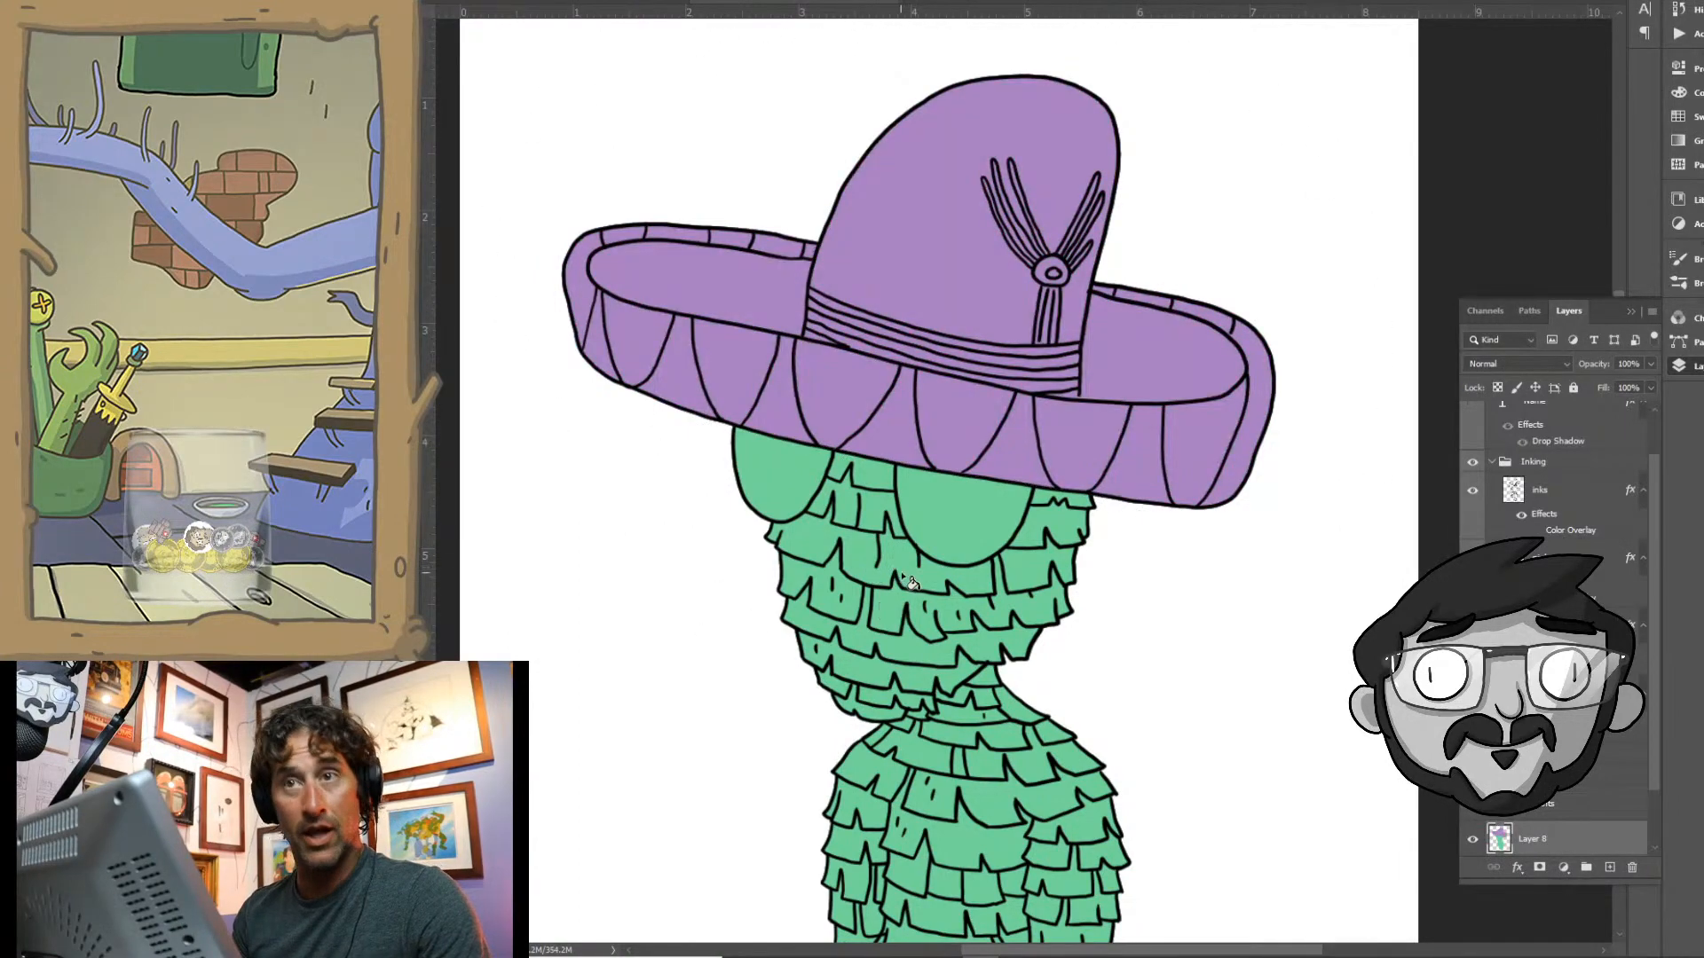
# - Set the foreground colour to lime green #73f25e and fill the character's medium green head and body with it
pyautogui.moveTo(965, 676)
pyautogui.mouseDown()
pyautogui.moveTo(914, 460)
pyautogui.moveTo(908, 492)
pyautogui.mouseUp()
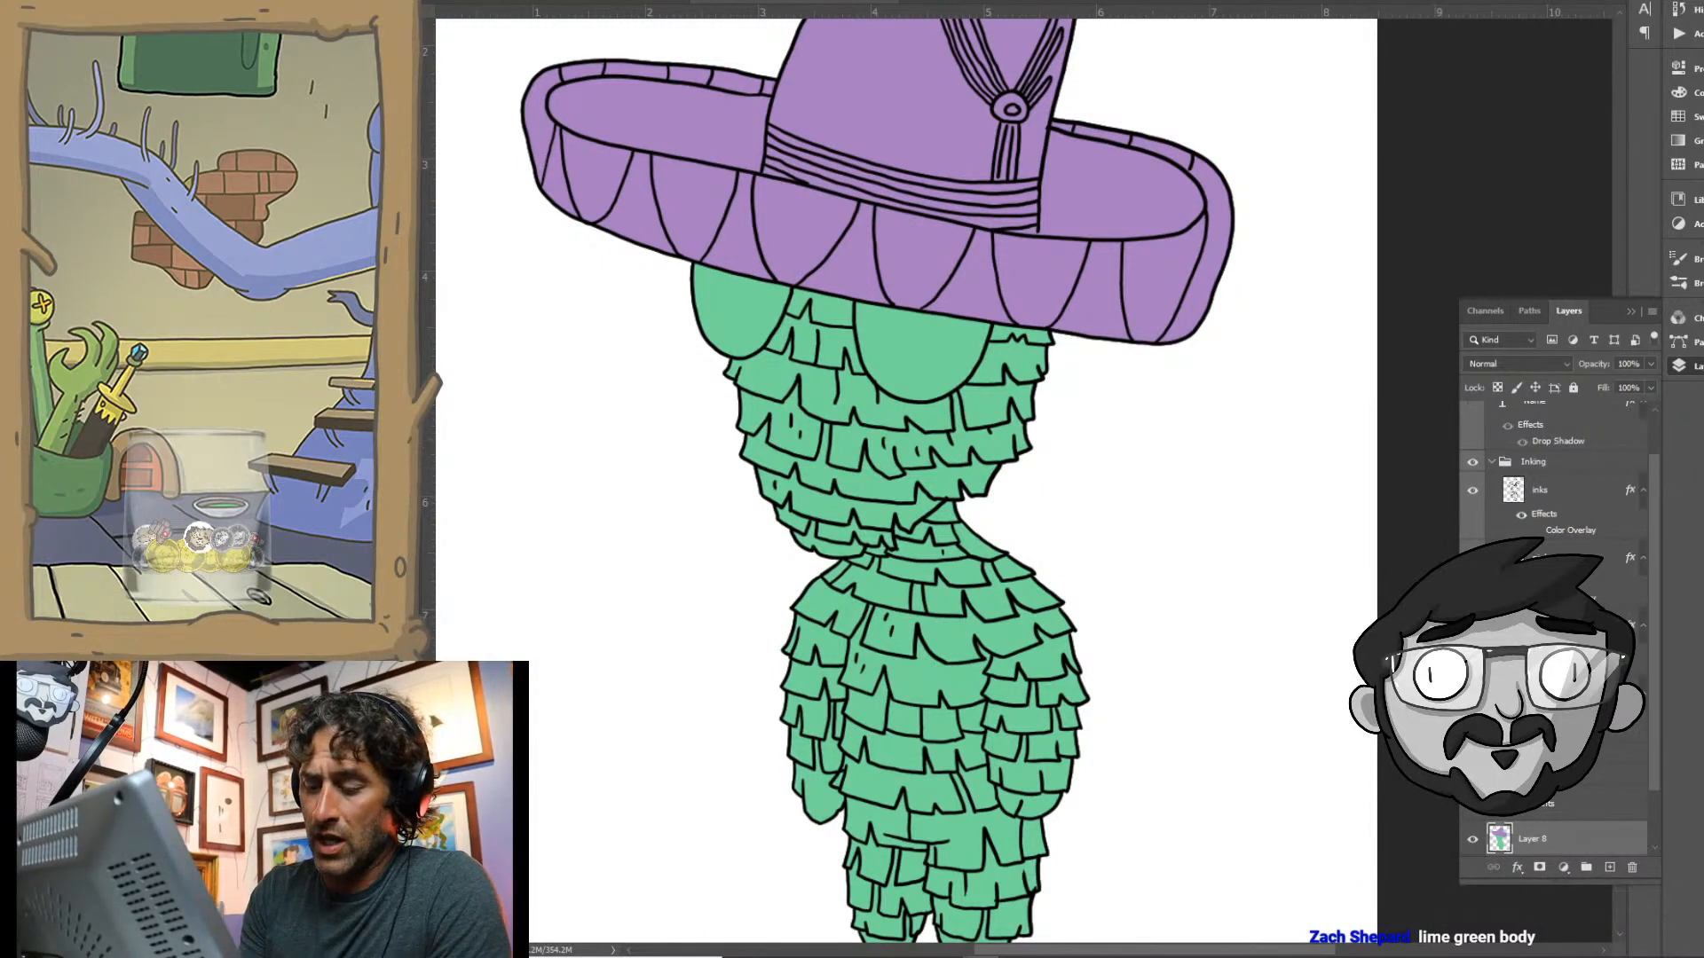
pyautogui.click(1298, 333)
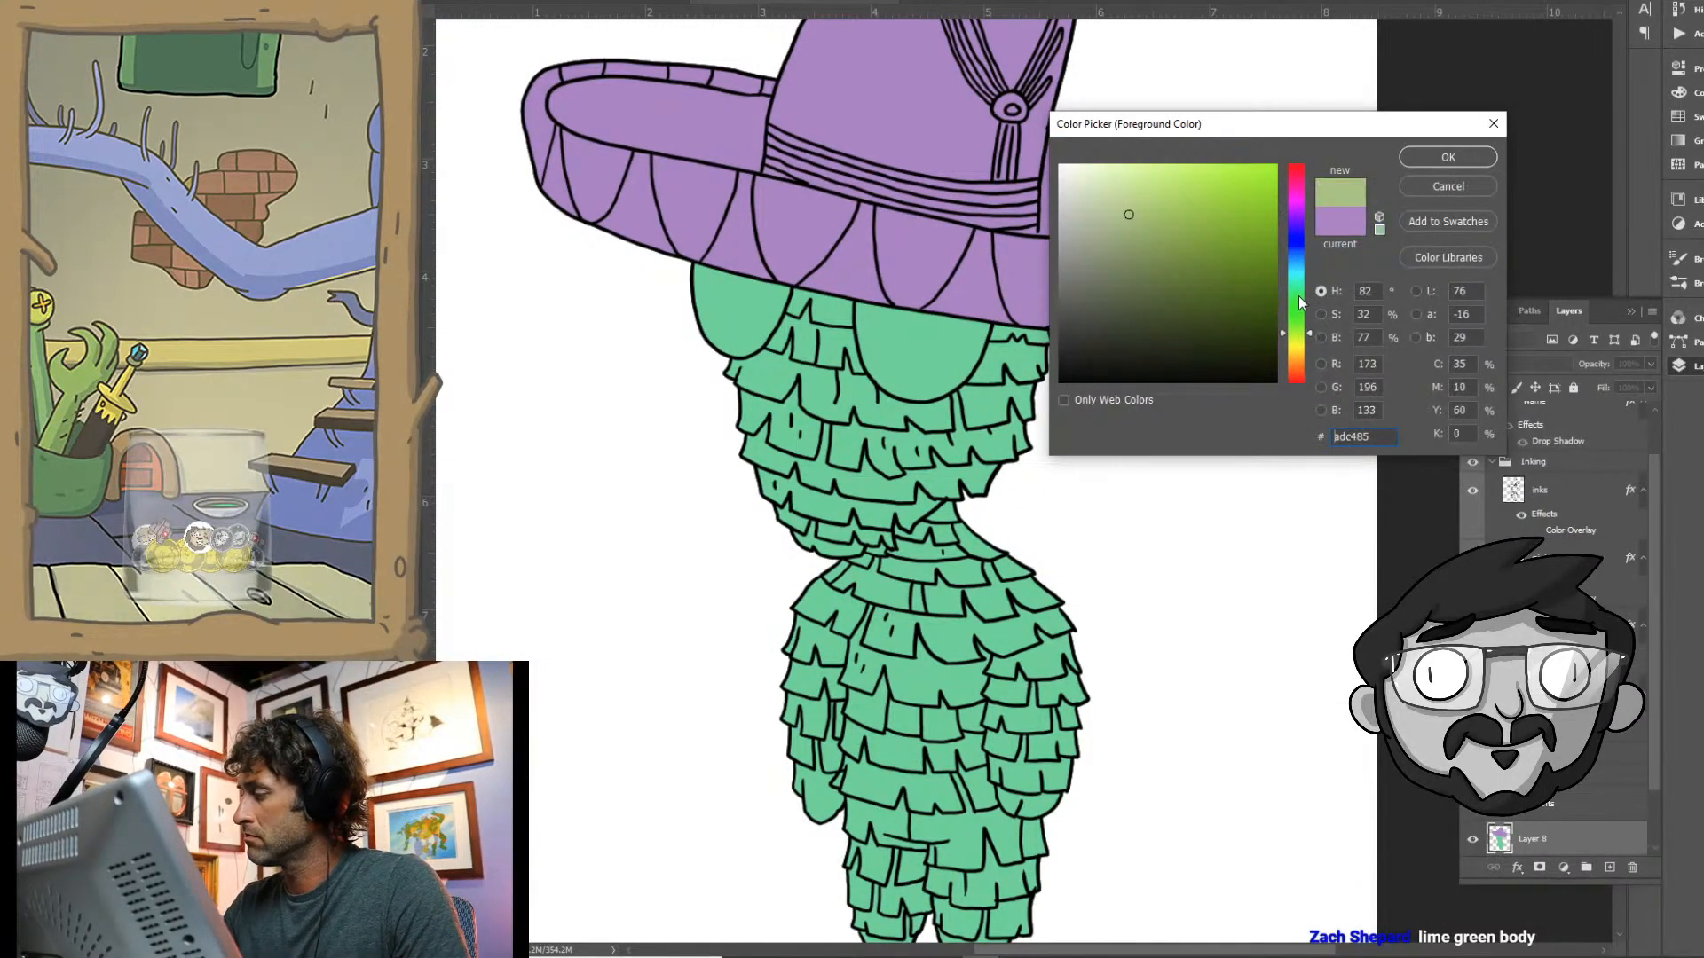
pyautogui.click(1299, 297)
pyautogui.click(1182, 179)
pyautogui.click(1294, 309)
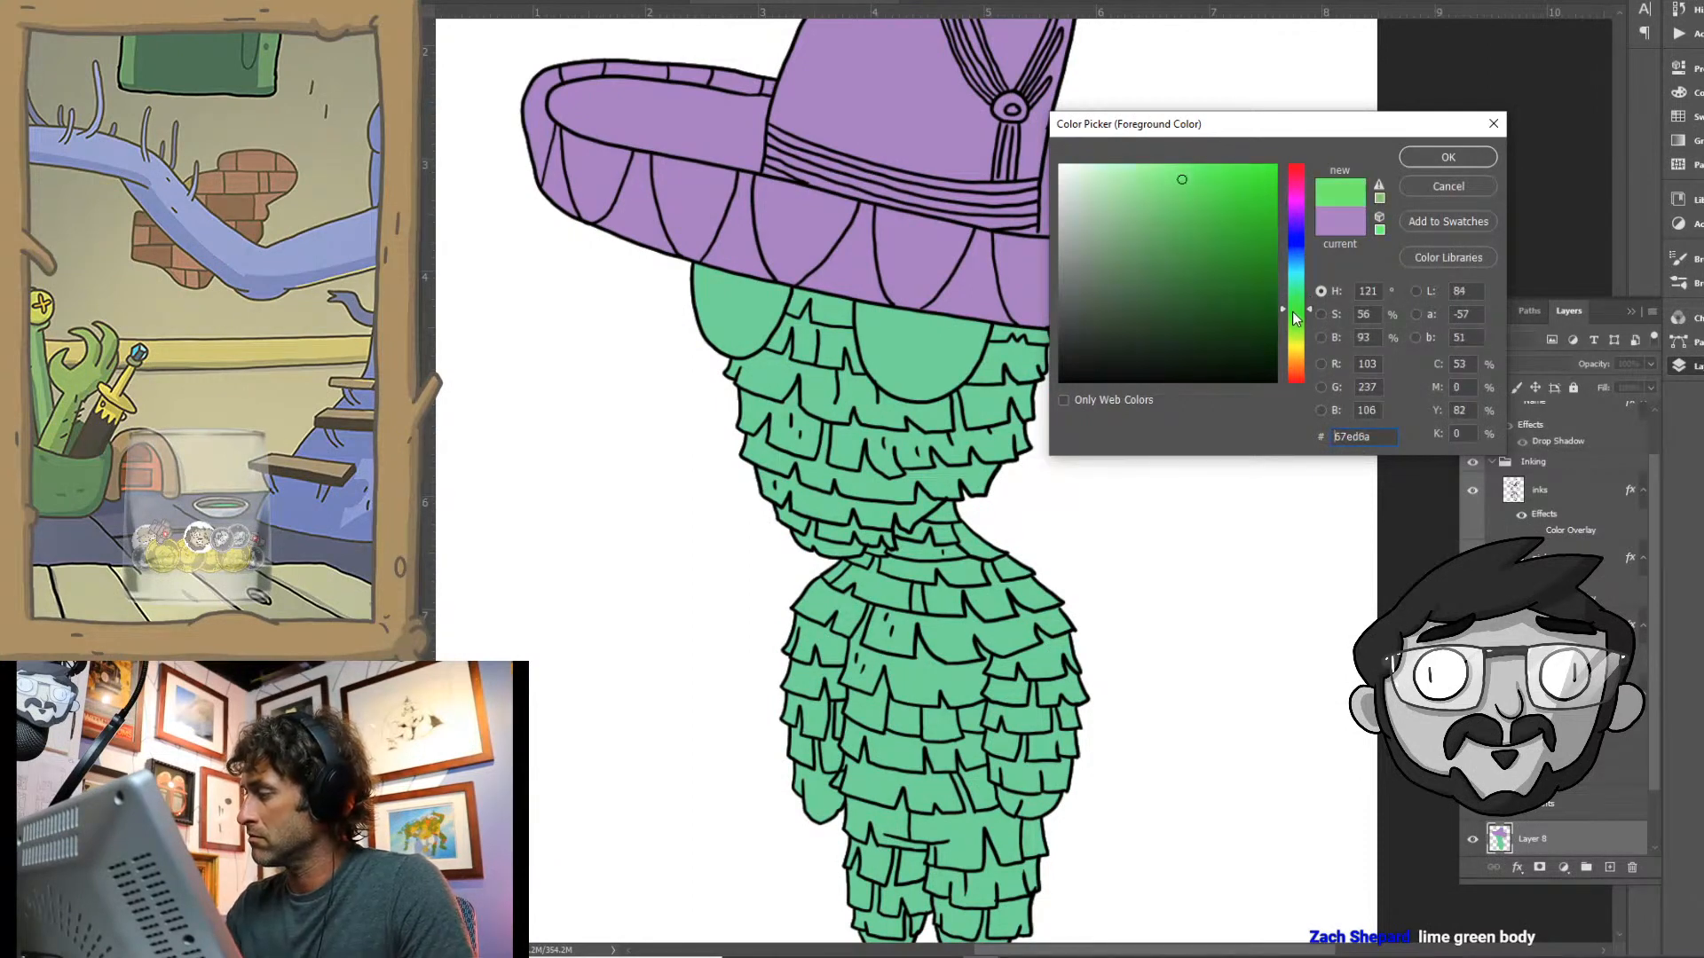
pyautogui.moveTo(1293, 311); pyautogui.dragTo(1292, 316)
pyautogui.click(1197, 183)
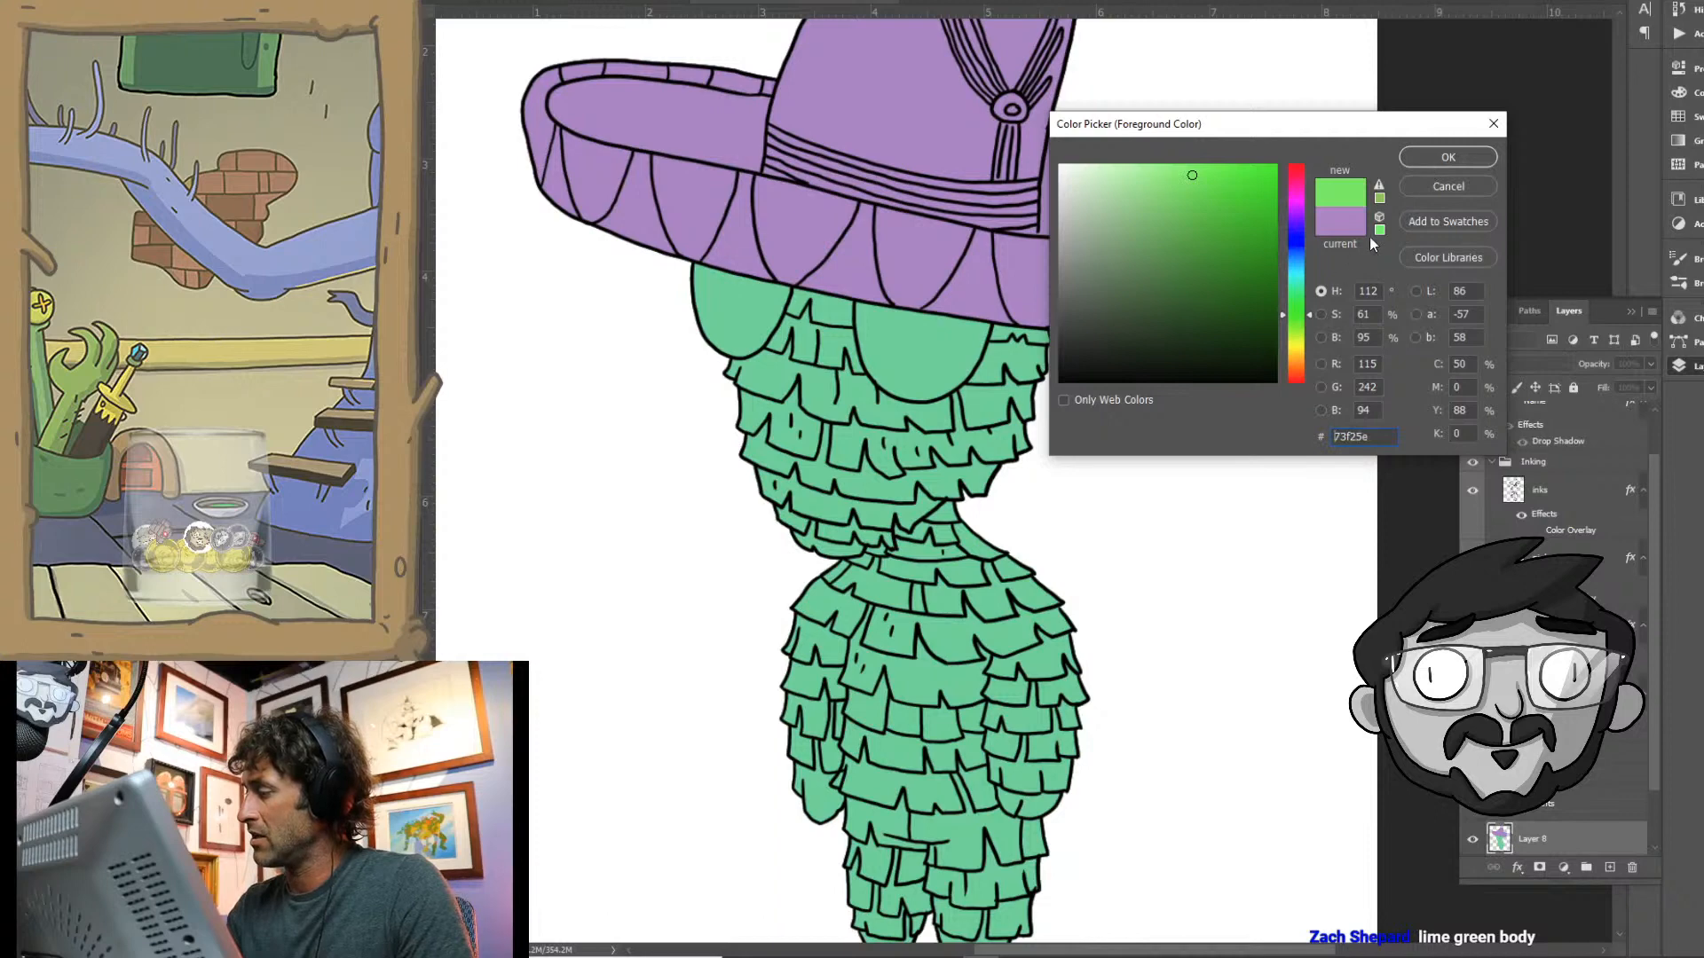
pyautogui.click(1448, 157)
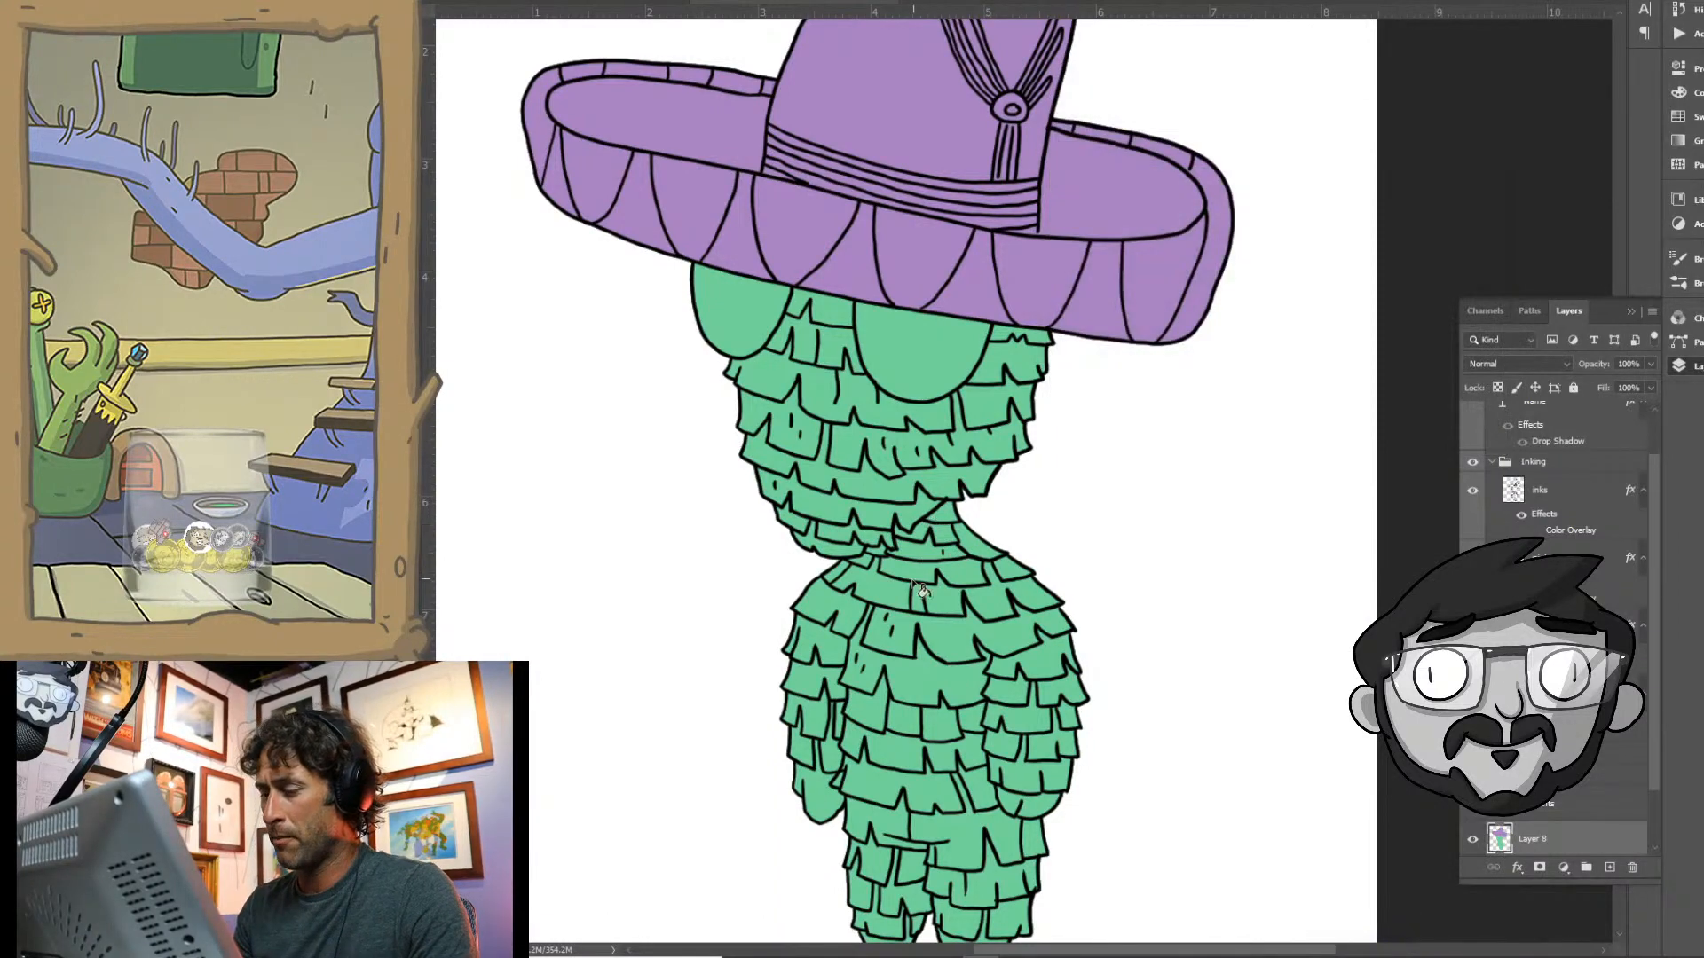
pyautogui.hotkey('alt', 'BackSpace')
# - Lasso both eye shapes beneath the sombrero's brim, following their curved lower outlines and overlapping the brim above
pyautogui.moveTo(971, 676); pyautogui.dragTo(1045, 586)
pyautogui.moveTo(1037, 522); pyautogui.dragTo(1092, 523)
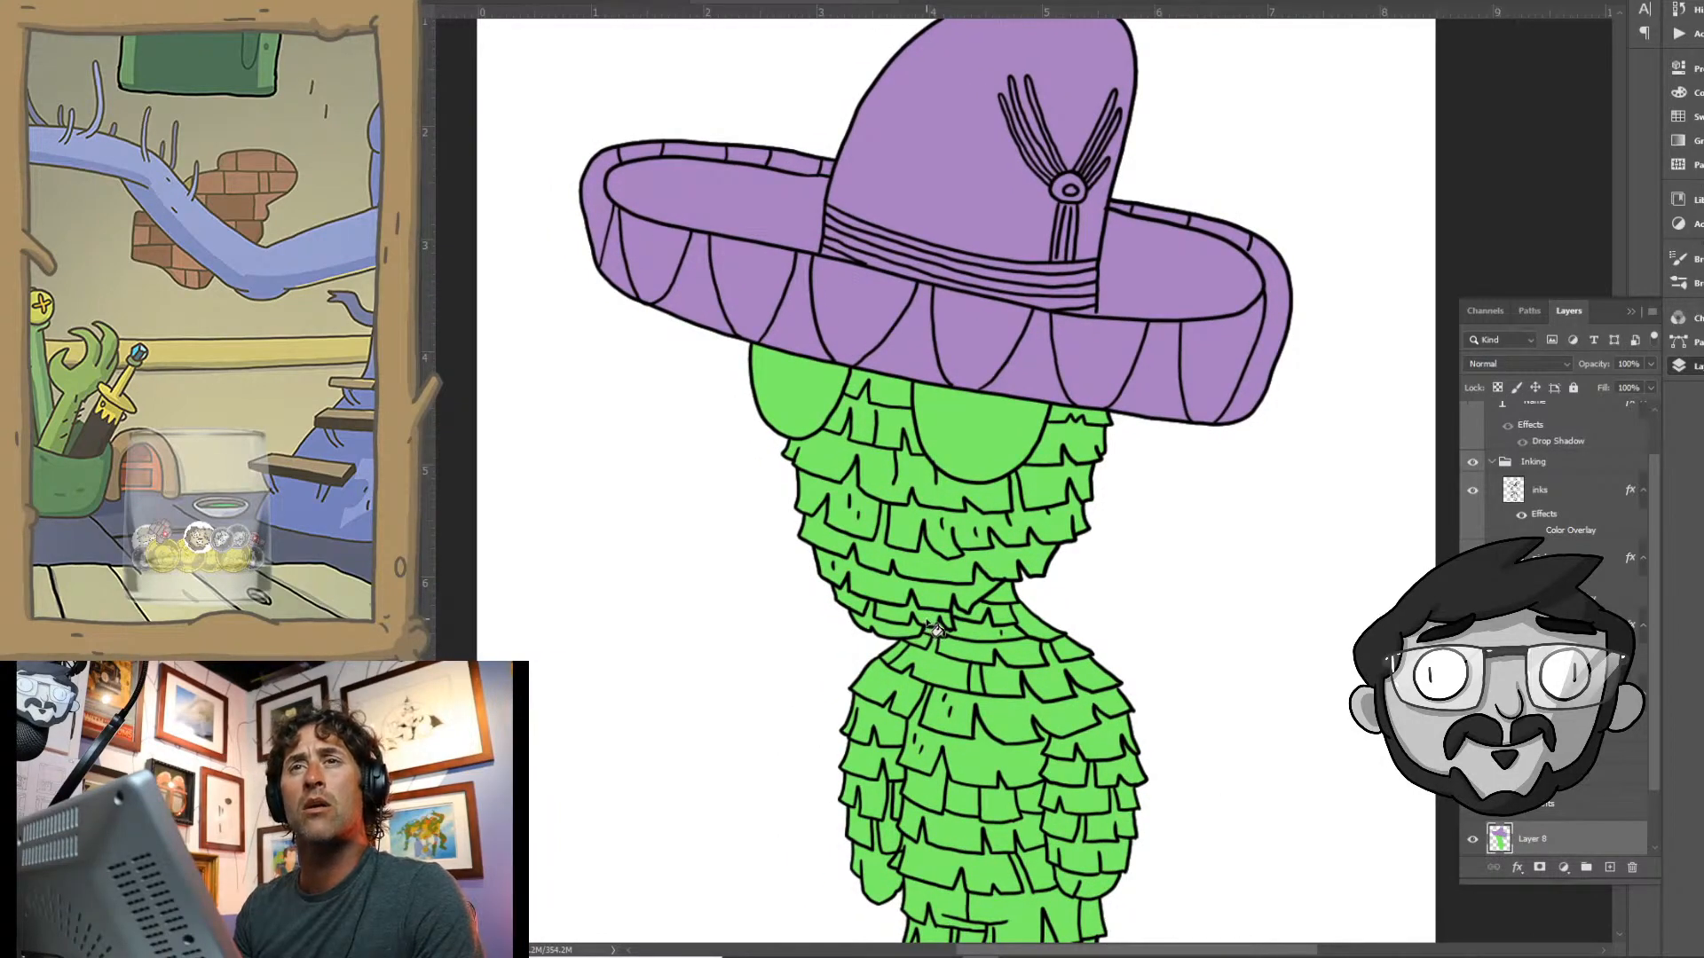
pyautogui.moveTo(1009, 689); pyautogui.dragTo(938, 591)
pyautogui.moveTo(905, 679); pyautogui.dragTo(995, 593)
pyautogui.moveTo(782, 286); pyautogui.dragTo(781, 315)
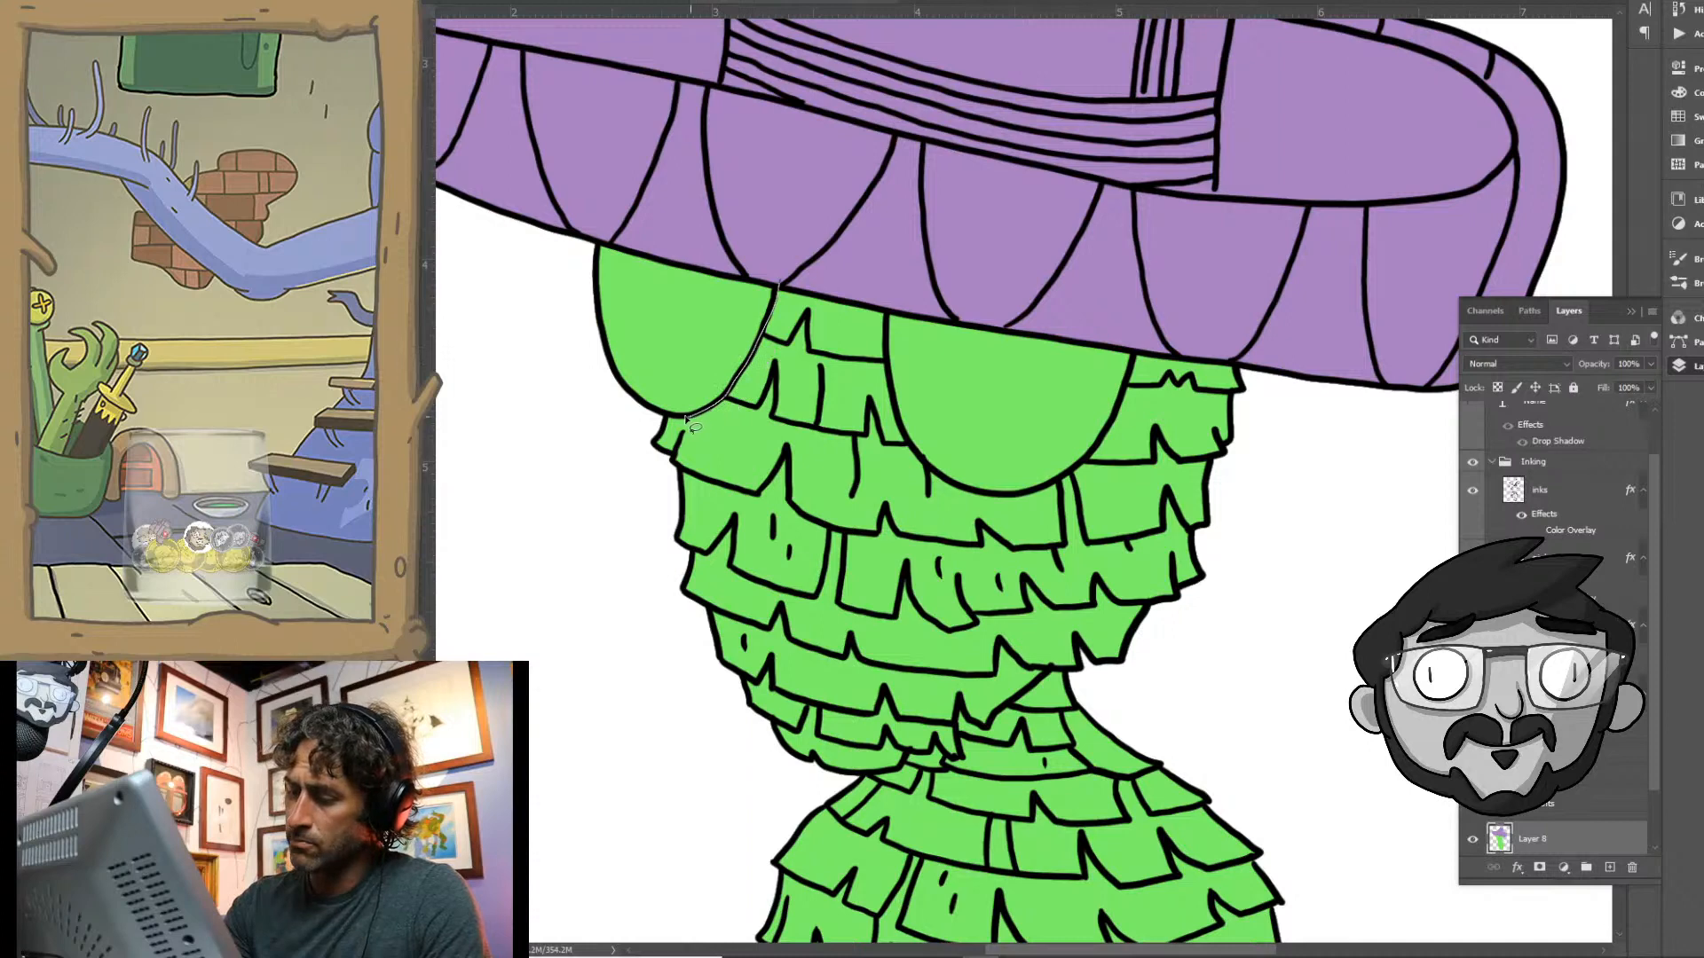
pyautogui.moveTo(695, 427)
pyautogui.mouseDown()
pyautogui.moveTo(544, 358)
pyautogui.moveTo(714, 165)
pyautogui.mouseUp()
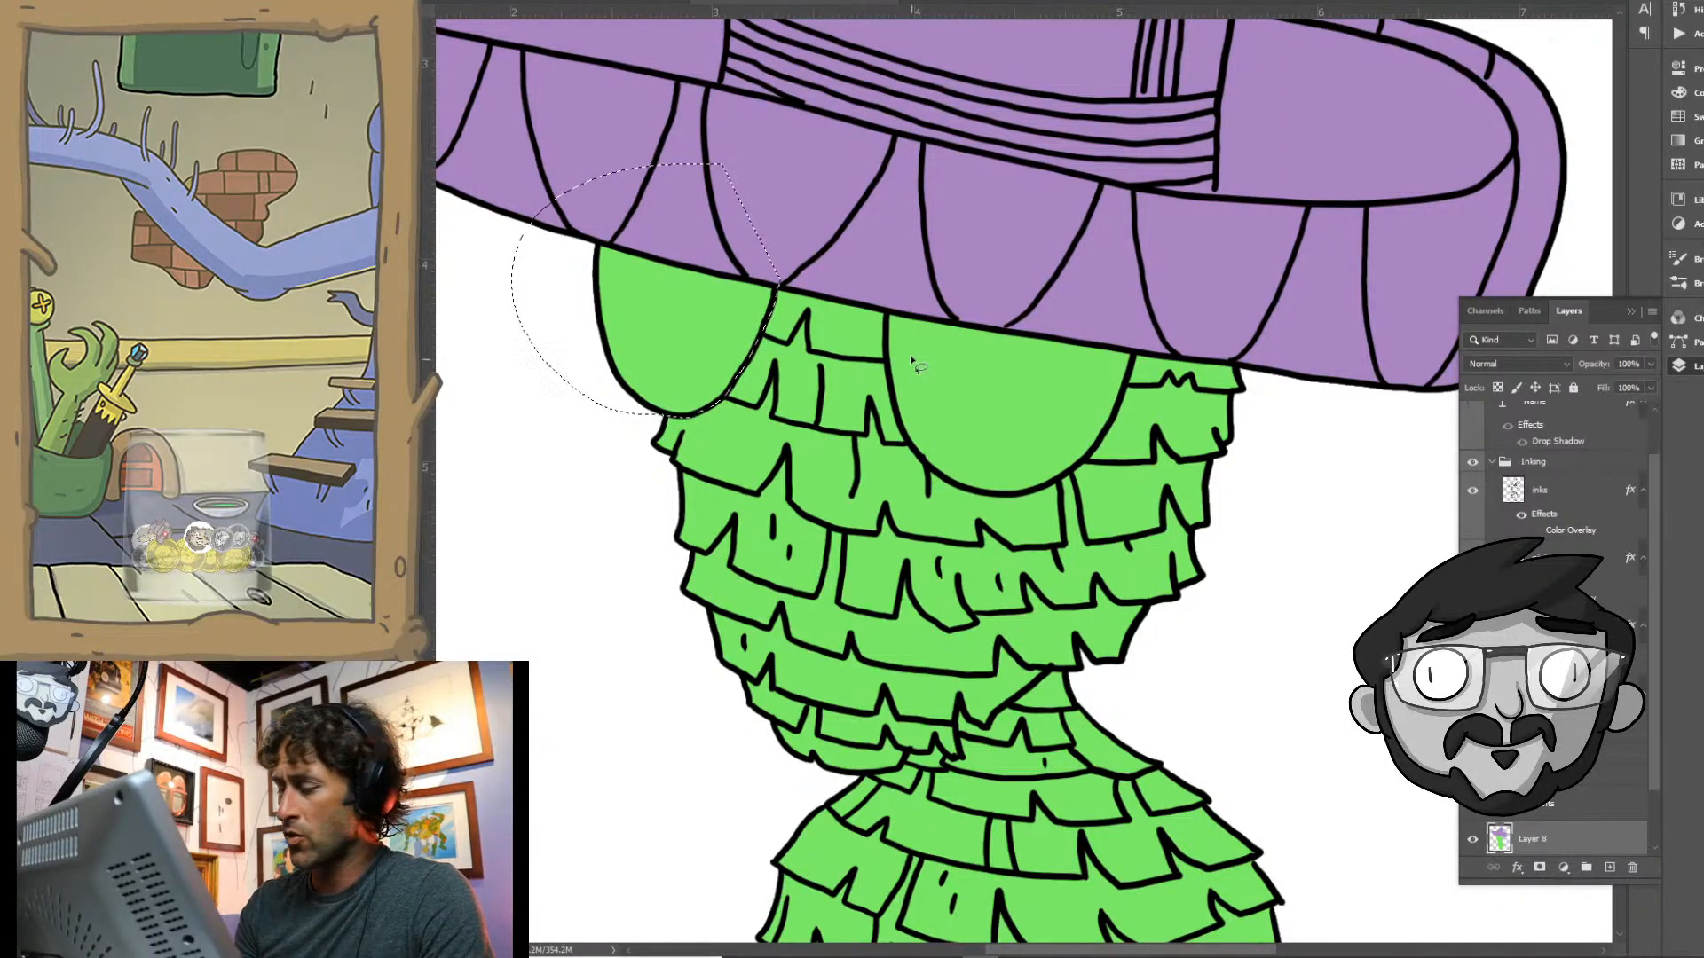
pyautogui.moveTo(886, 306)
pyautogui.mouseDown()
pyautogui.moveTo(907, 446)
pyautogui.moveTo(977, 499)
pyautogui.moveTo(1050, 487)
pyautogui.moveTo(1100, 441)
pyautogui.moveTo(1134, 364)
pyautogui.moveTo(1090, 232)
pyautogui.mouseUp()
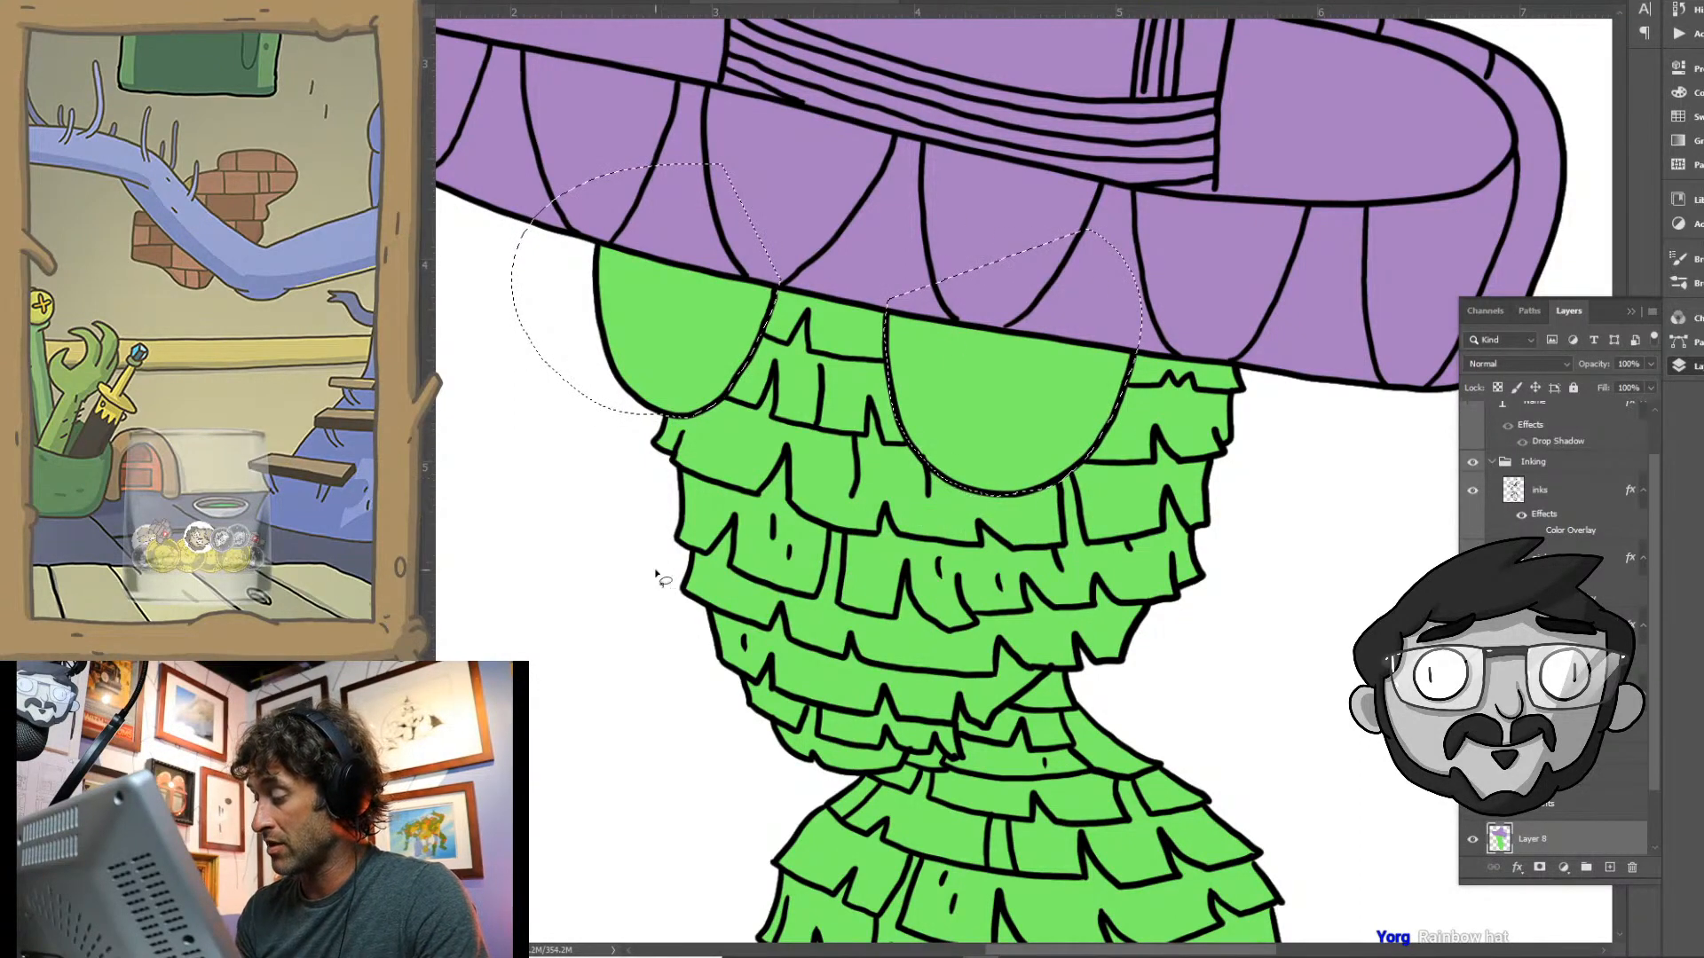
# - Fill the green areas inside both selected eyes with dark green #4f6a4b, and clear the selection
pyautogui.click(405, 570)
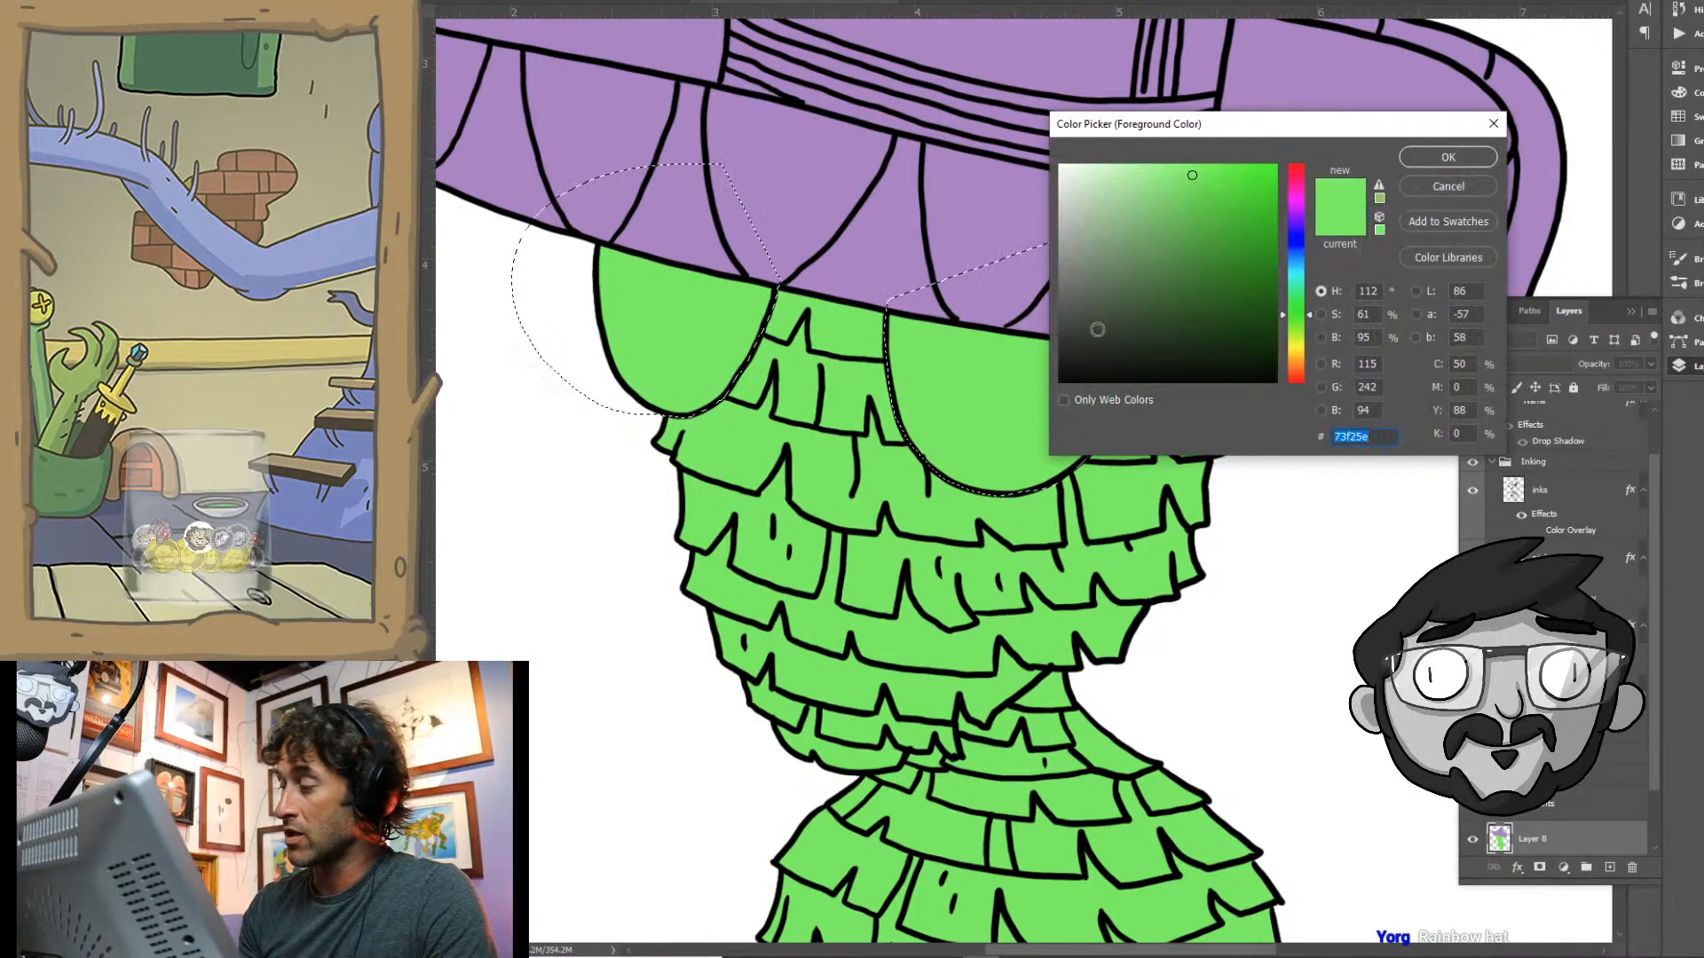
pyautogui.press('Return')
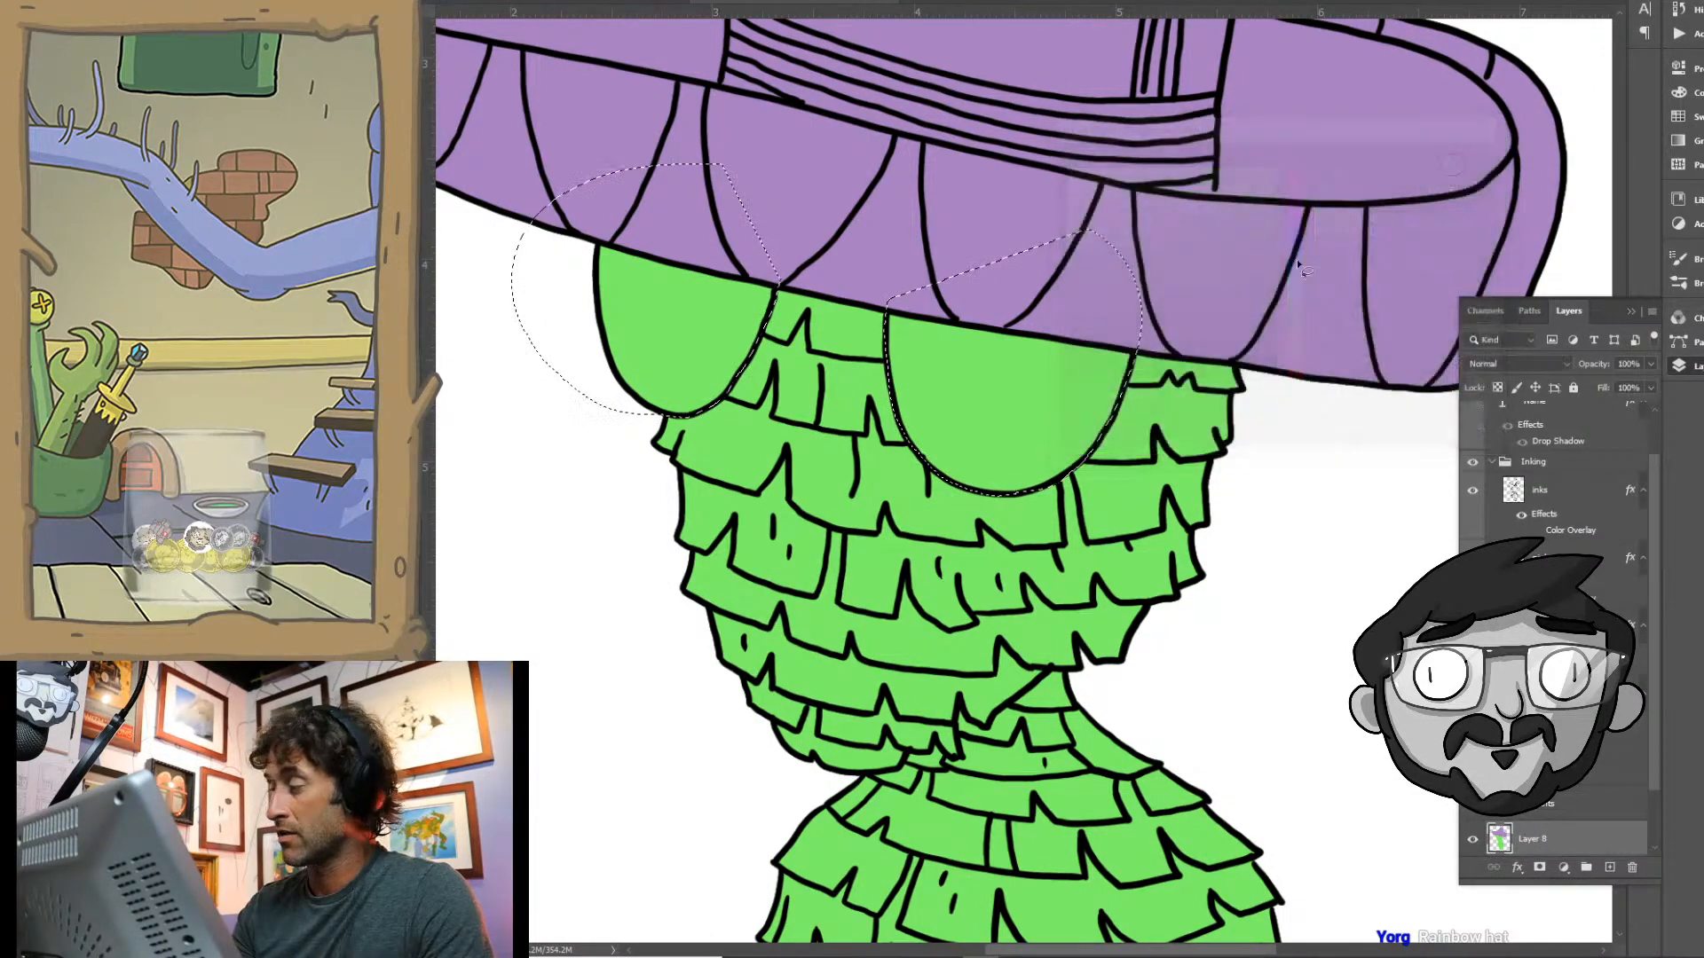
pyautogui.click(733, 337)
pyautogui.hotkey('ctrl', 'd')
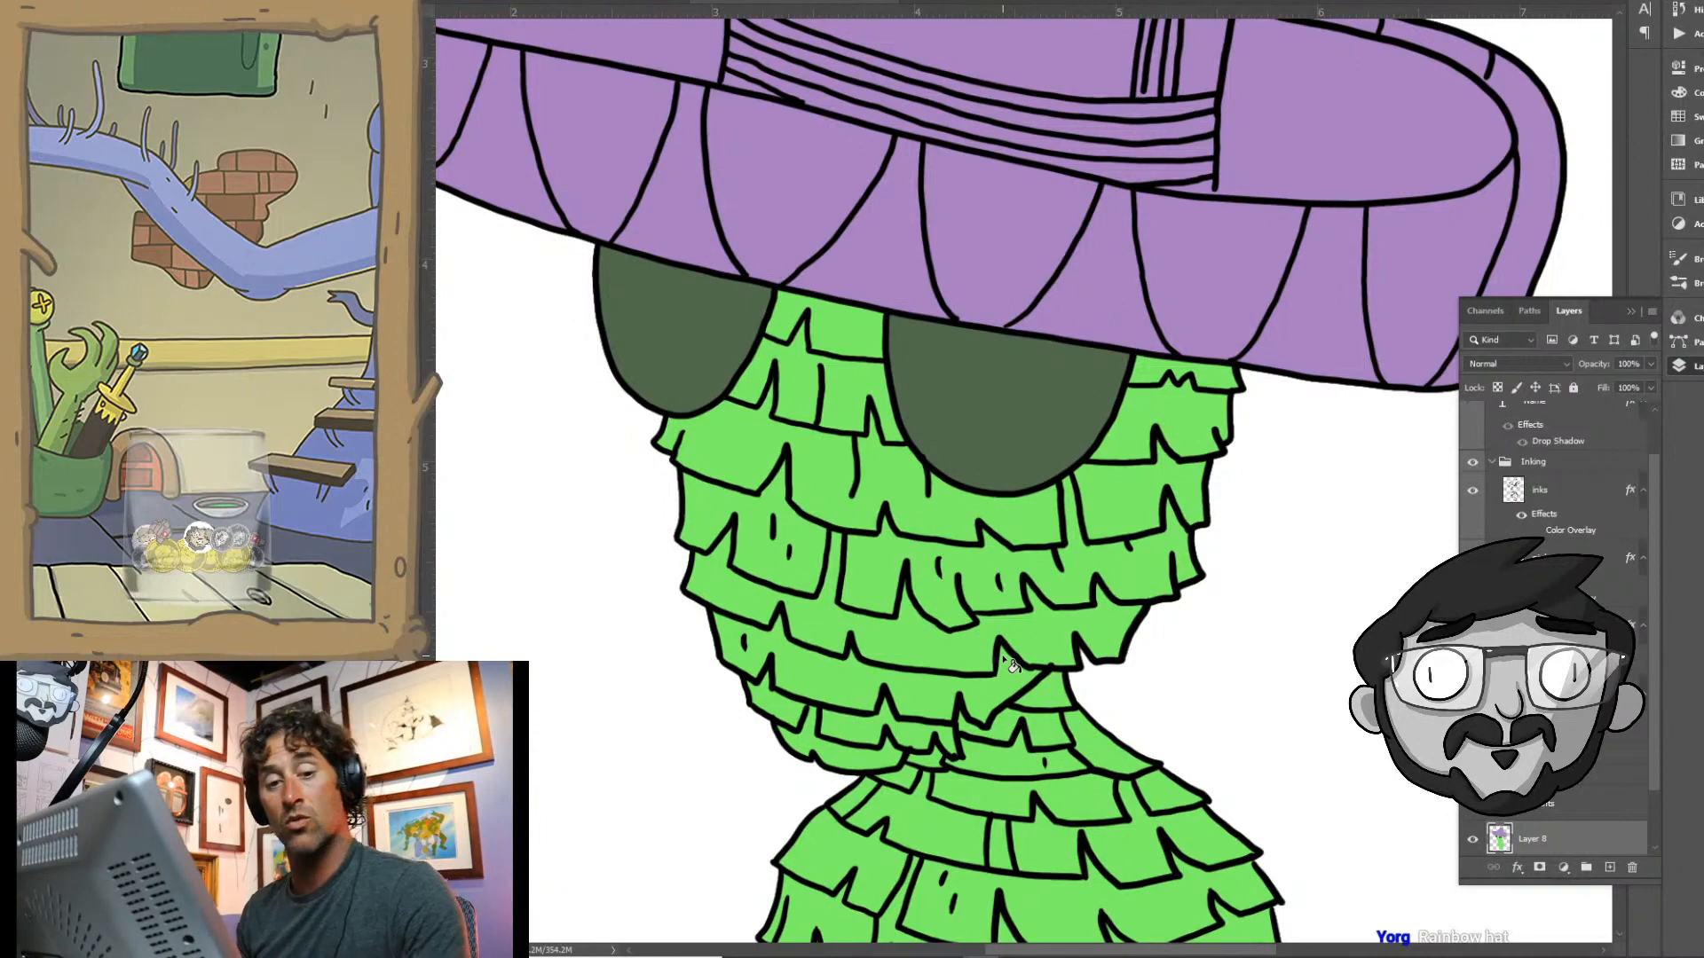
pyautogui.hotkey('ctrl', '0')
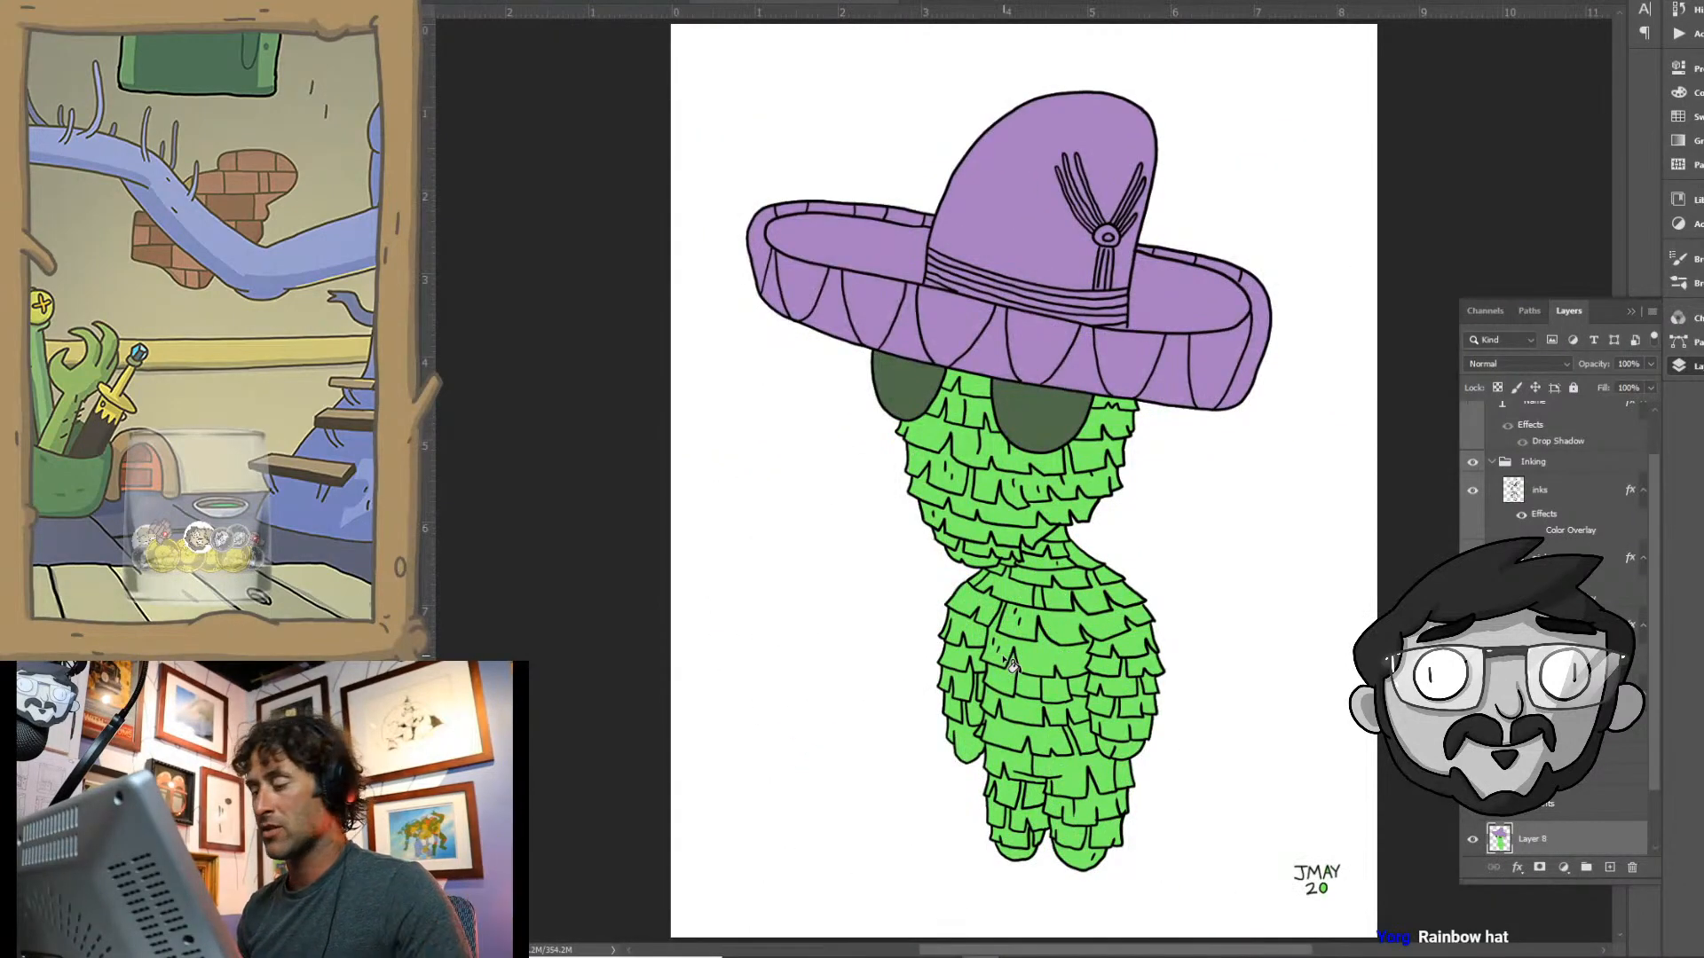
# - Lasso the inner surface of the sombrero's brim on the left side of the crown, following the ink lines
pyautogui.moveTo(1001, 654); pyautogui.dragTo(862, 579)
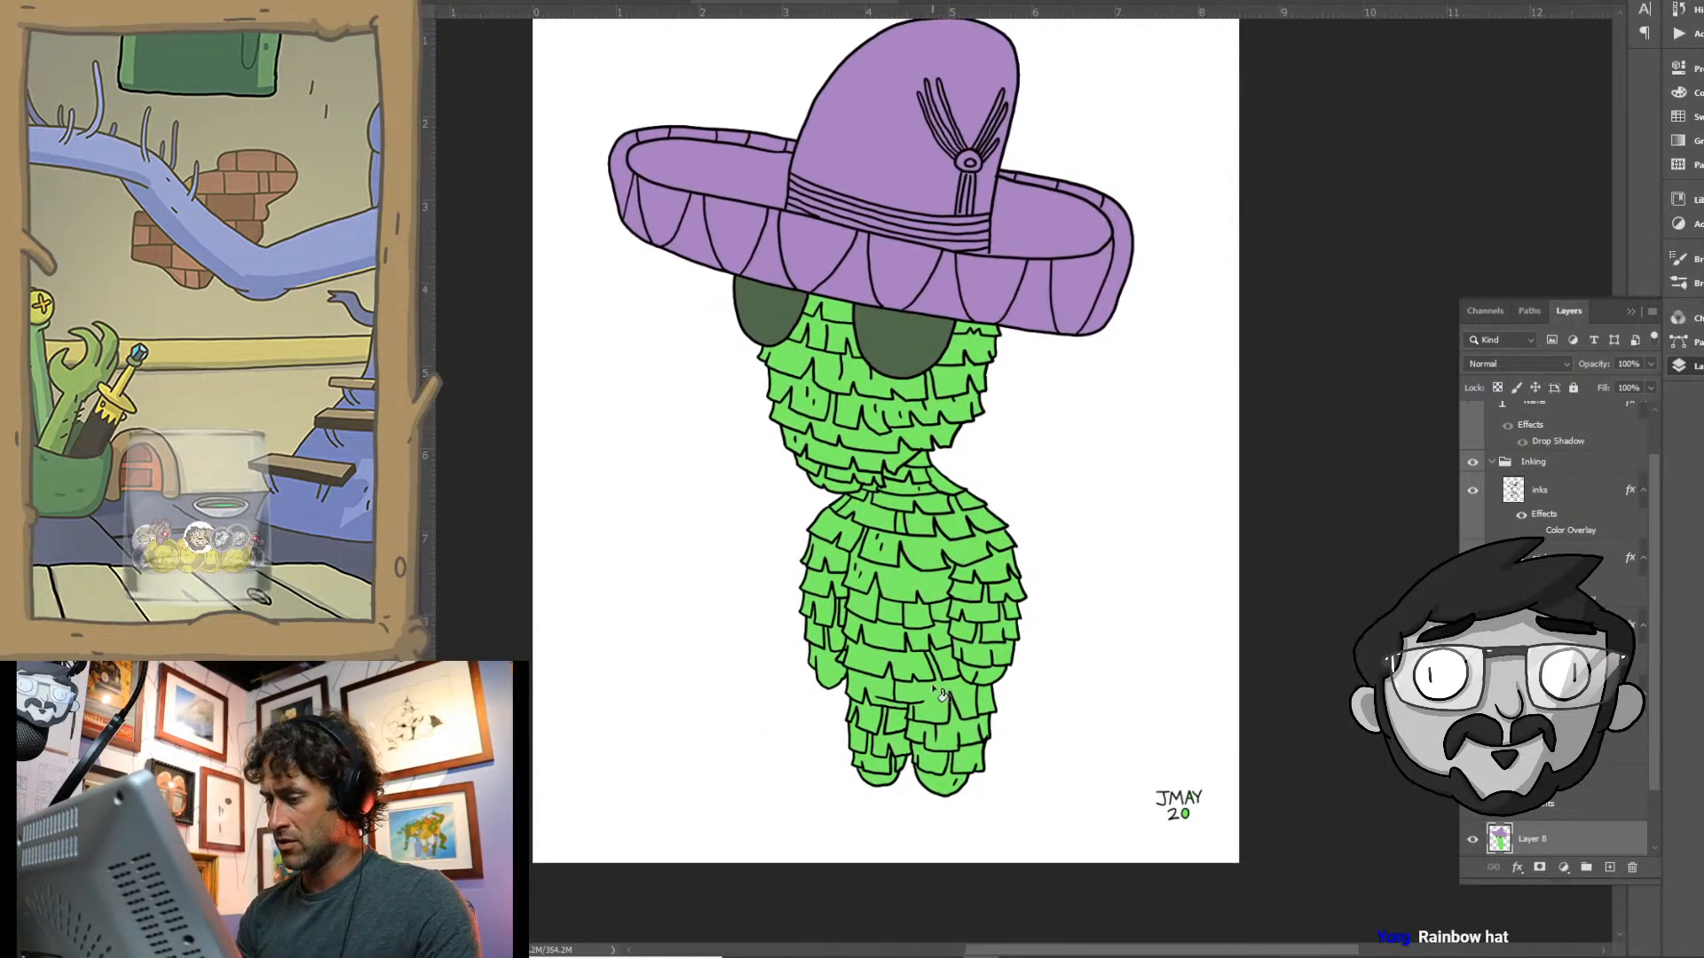
pyautogui.moveTo(975, 458); pyautogui.dragTo(1068, 602)
pyautogui.moveTo(909, 331); pyautogui.dragTo(1053, 413)
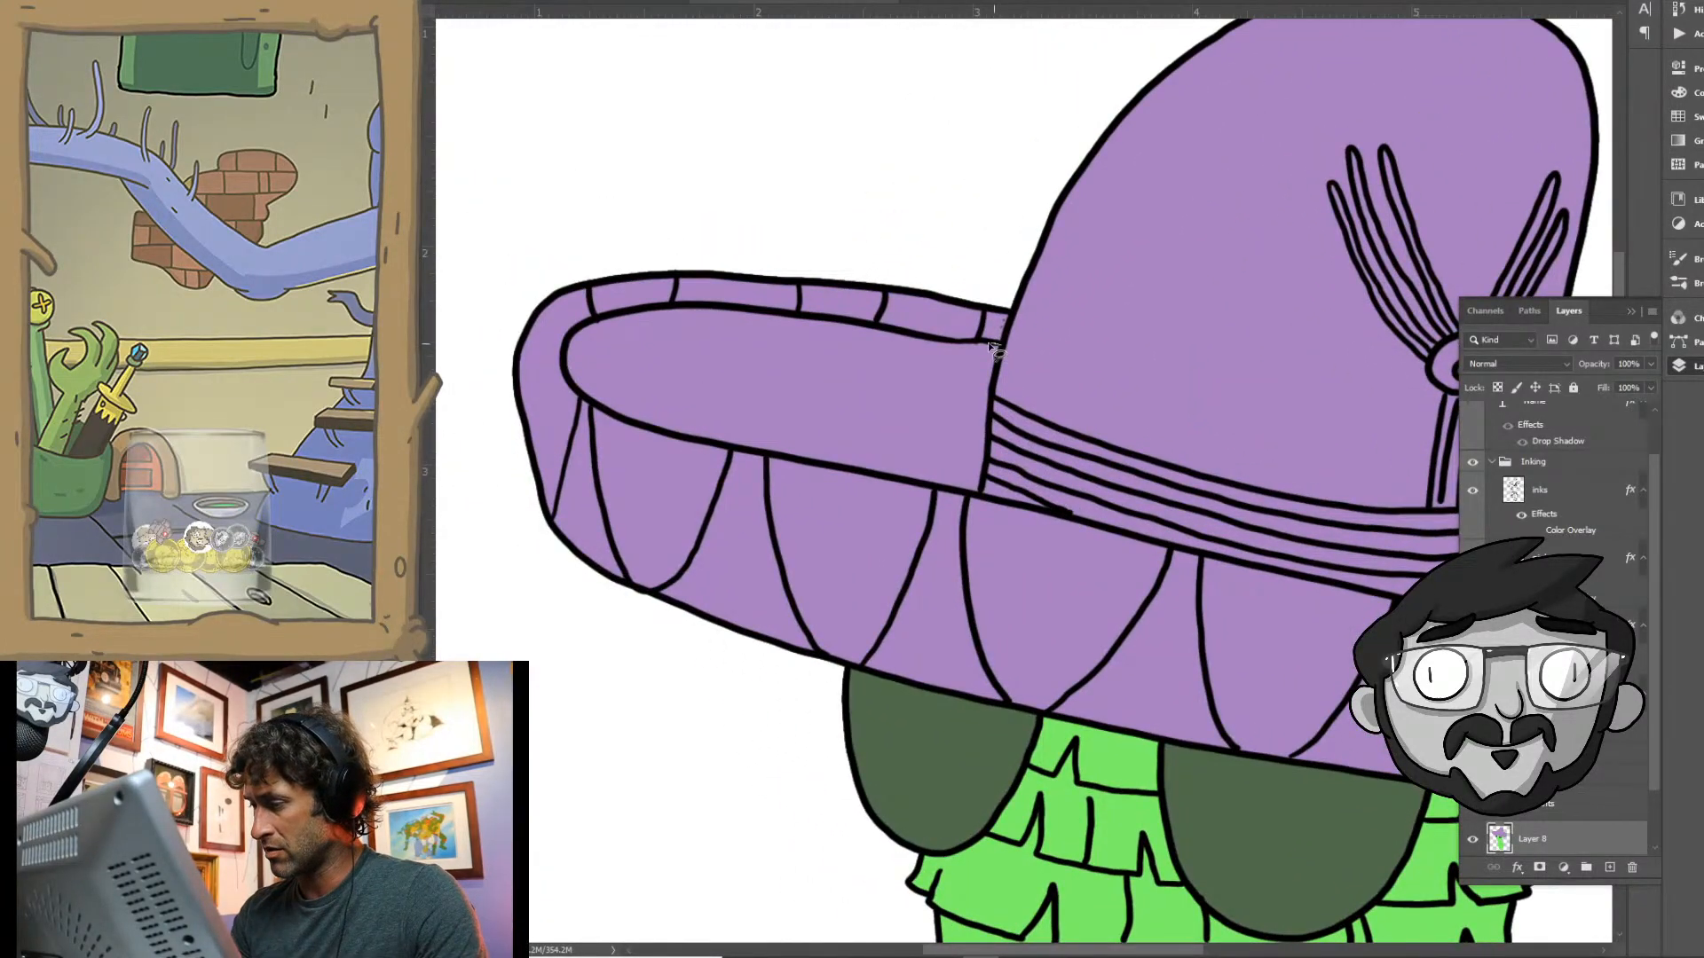
pyautogui.moveTo(842, 328)
pyautogui.mouseDown()
pyautogui.moveTo(699, 304)
pyautogui.moveTo(585, 323)
pyautogui.moveTo(561, 353)
pyautogui.moveTo(571, 388)
pyautogui.moveTo(648, 434)
pyautogui.mouseUp()
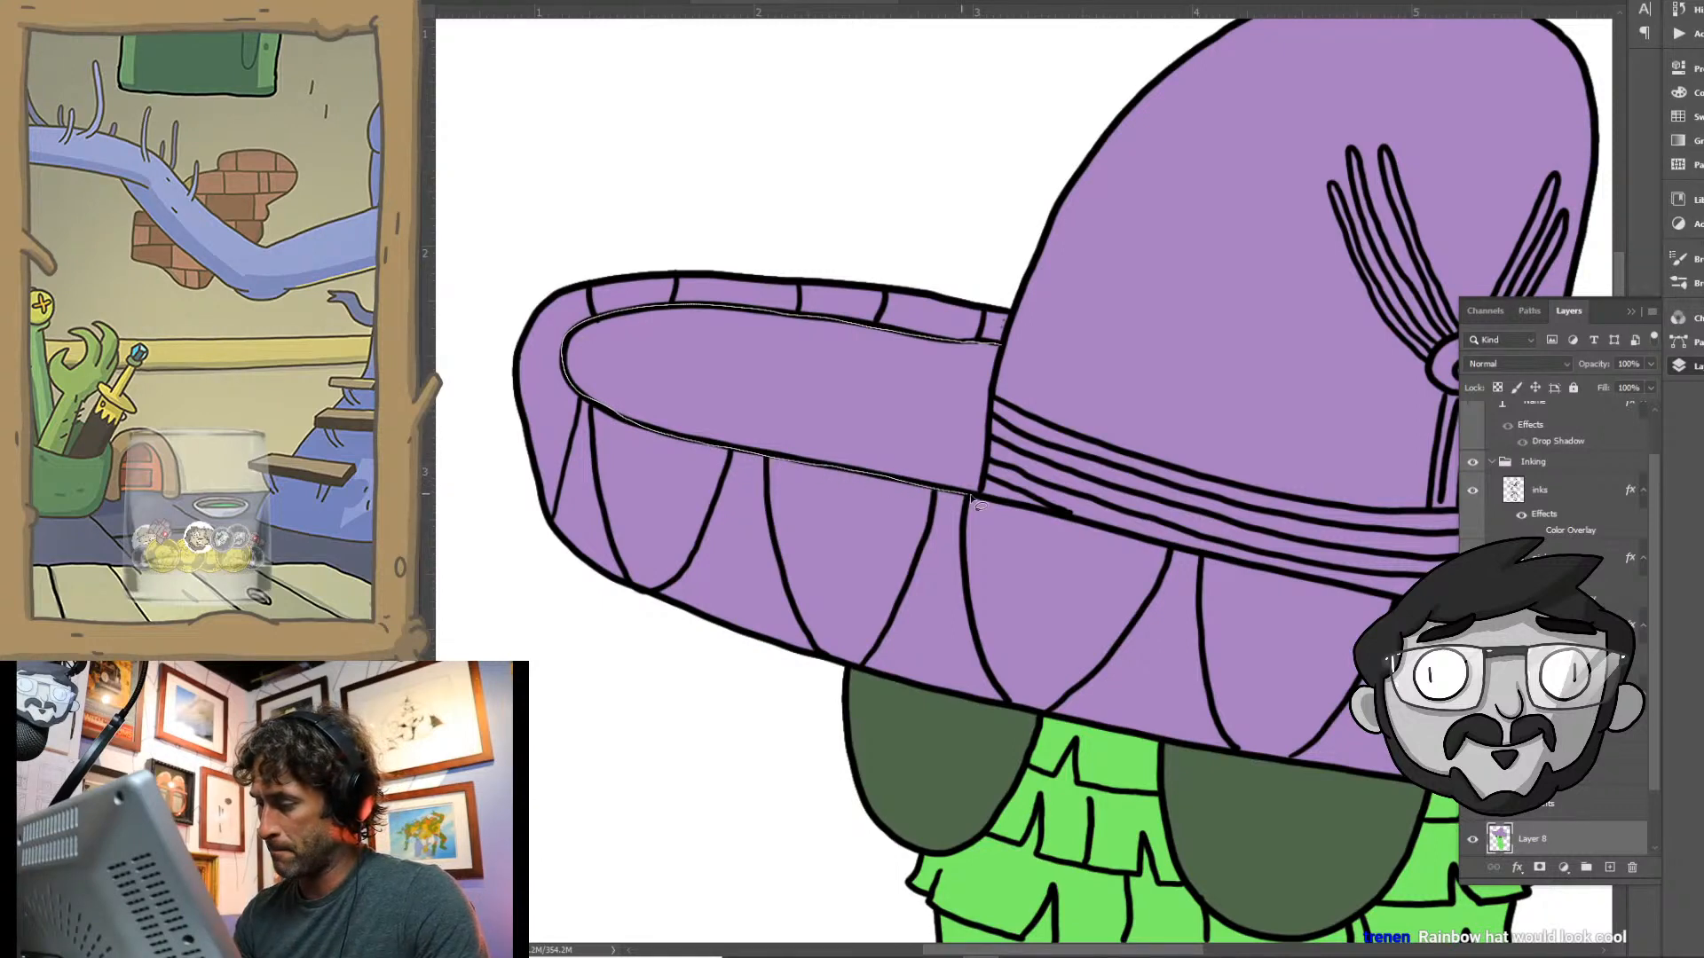
pyautogui.moveTo(979, 503); pyautogui.dragTo(1001, 341)
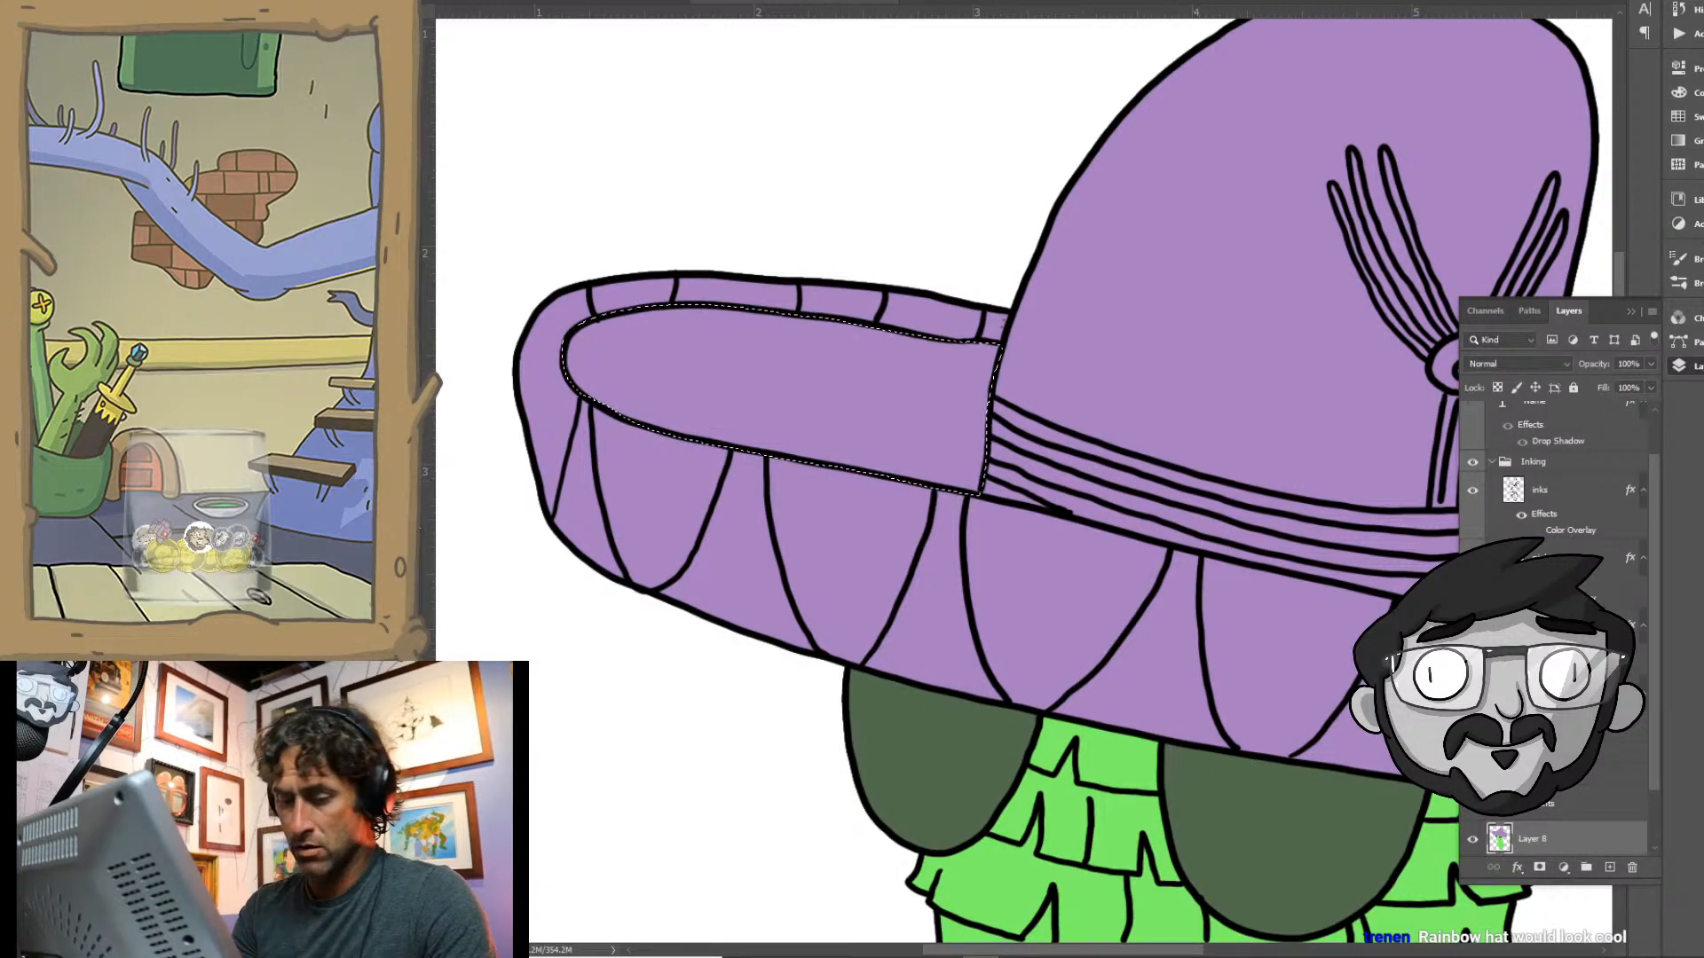
# - Fill the selected left inner brim with a darker purple #846696 based on the hat colour, and deselect
pyautogui.press('n')
pyautogui.click(784, 357)
pyautogui.click(1129, 254)
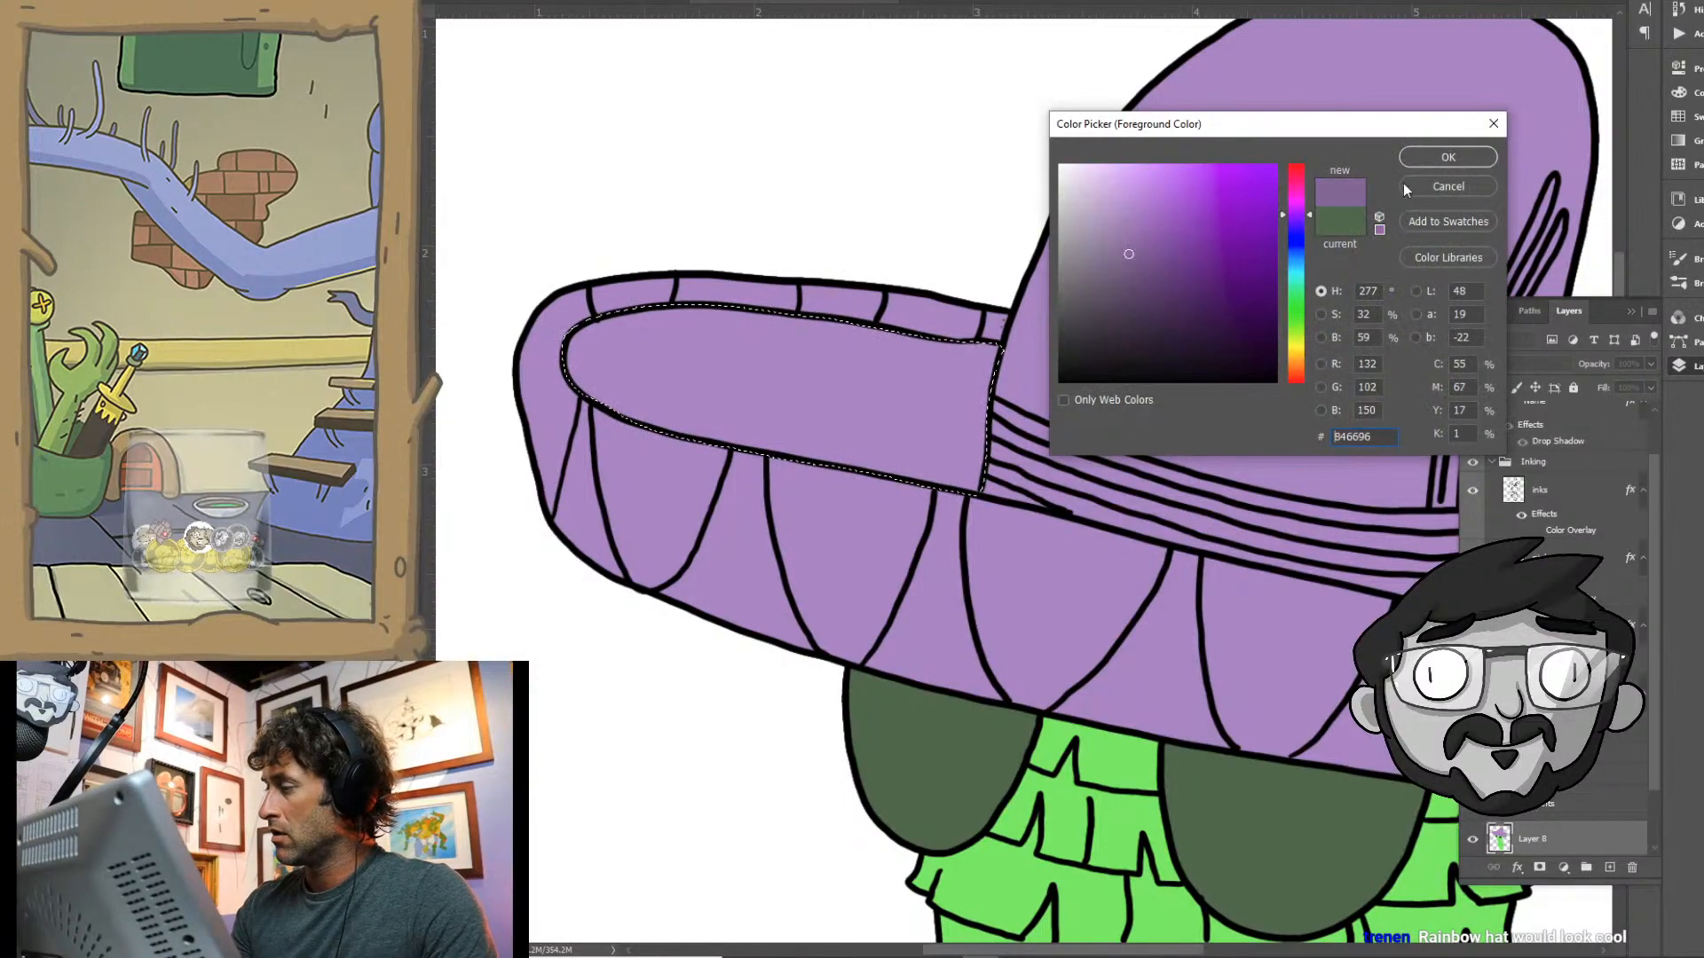
pyautogui.press('Return')
pyautogui.click(927, 372)
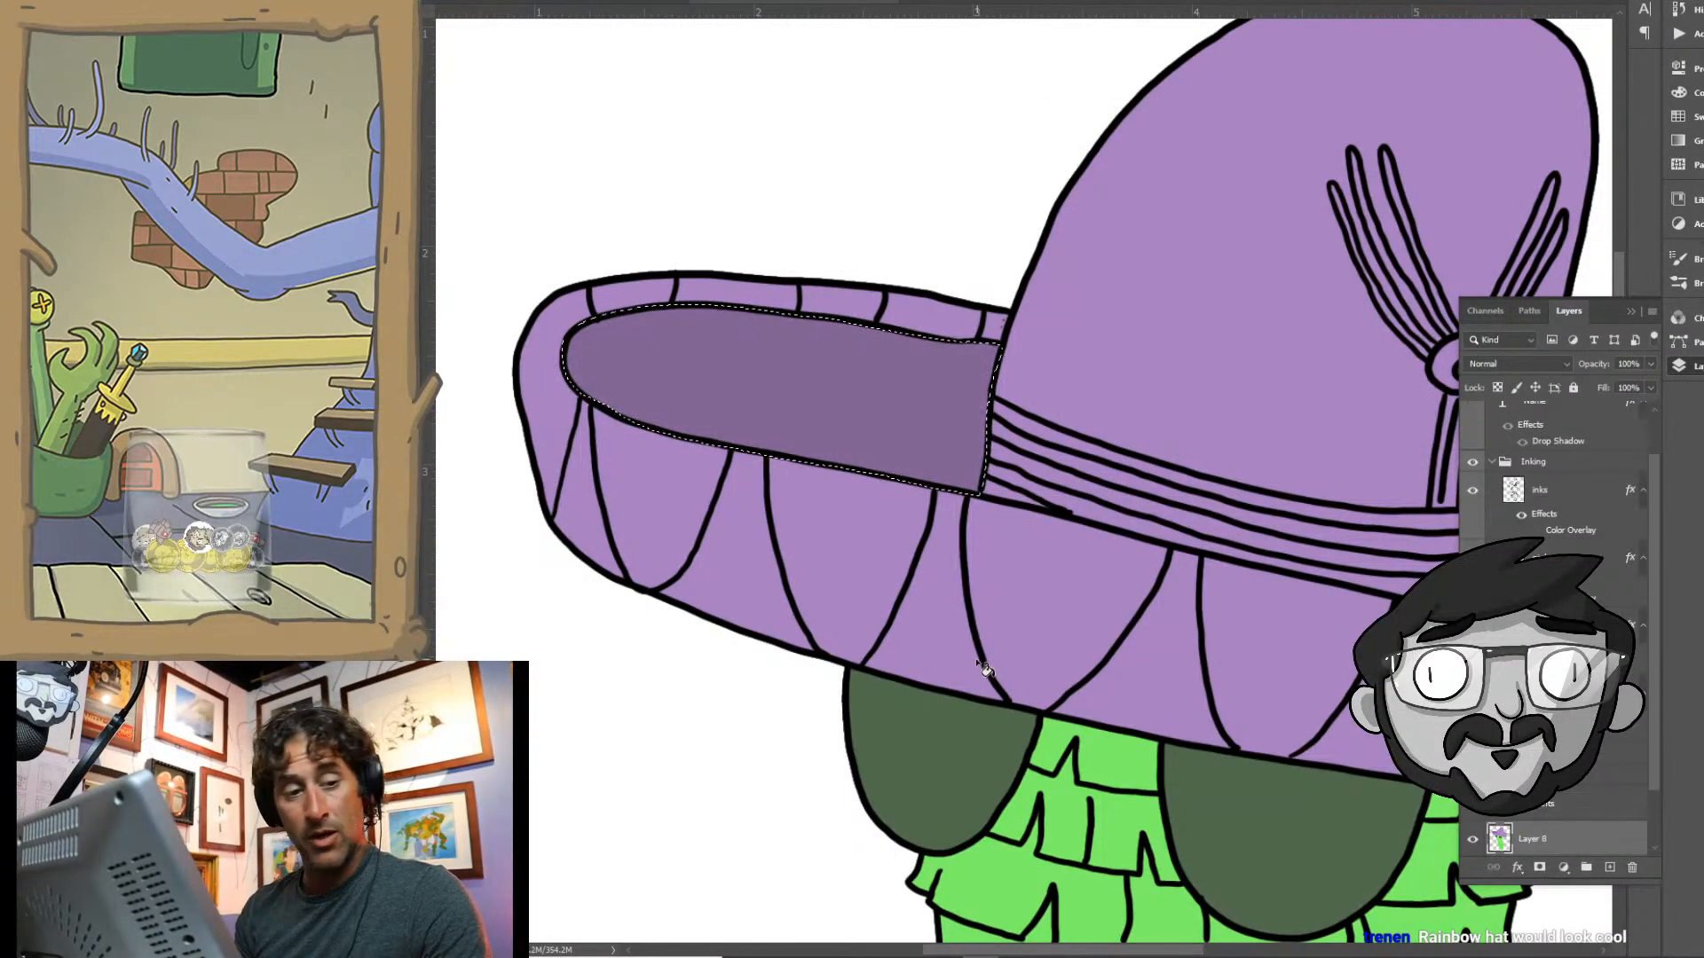
pyautogui.hotkey('ctrl', 'd')
# - Lasso the inner surface of the brim on the right side of the crown, fill it with the same darker purple, and deselect
pyautogui.moveTo(1049, 626); pyautogui.dragTo(963, 604)
pyautogui.moveTo(1034, 630); pyautogui.dragTo(692, 456)
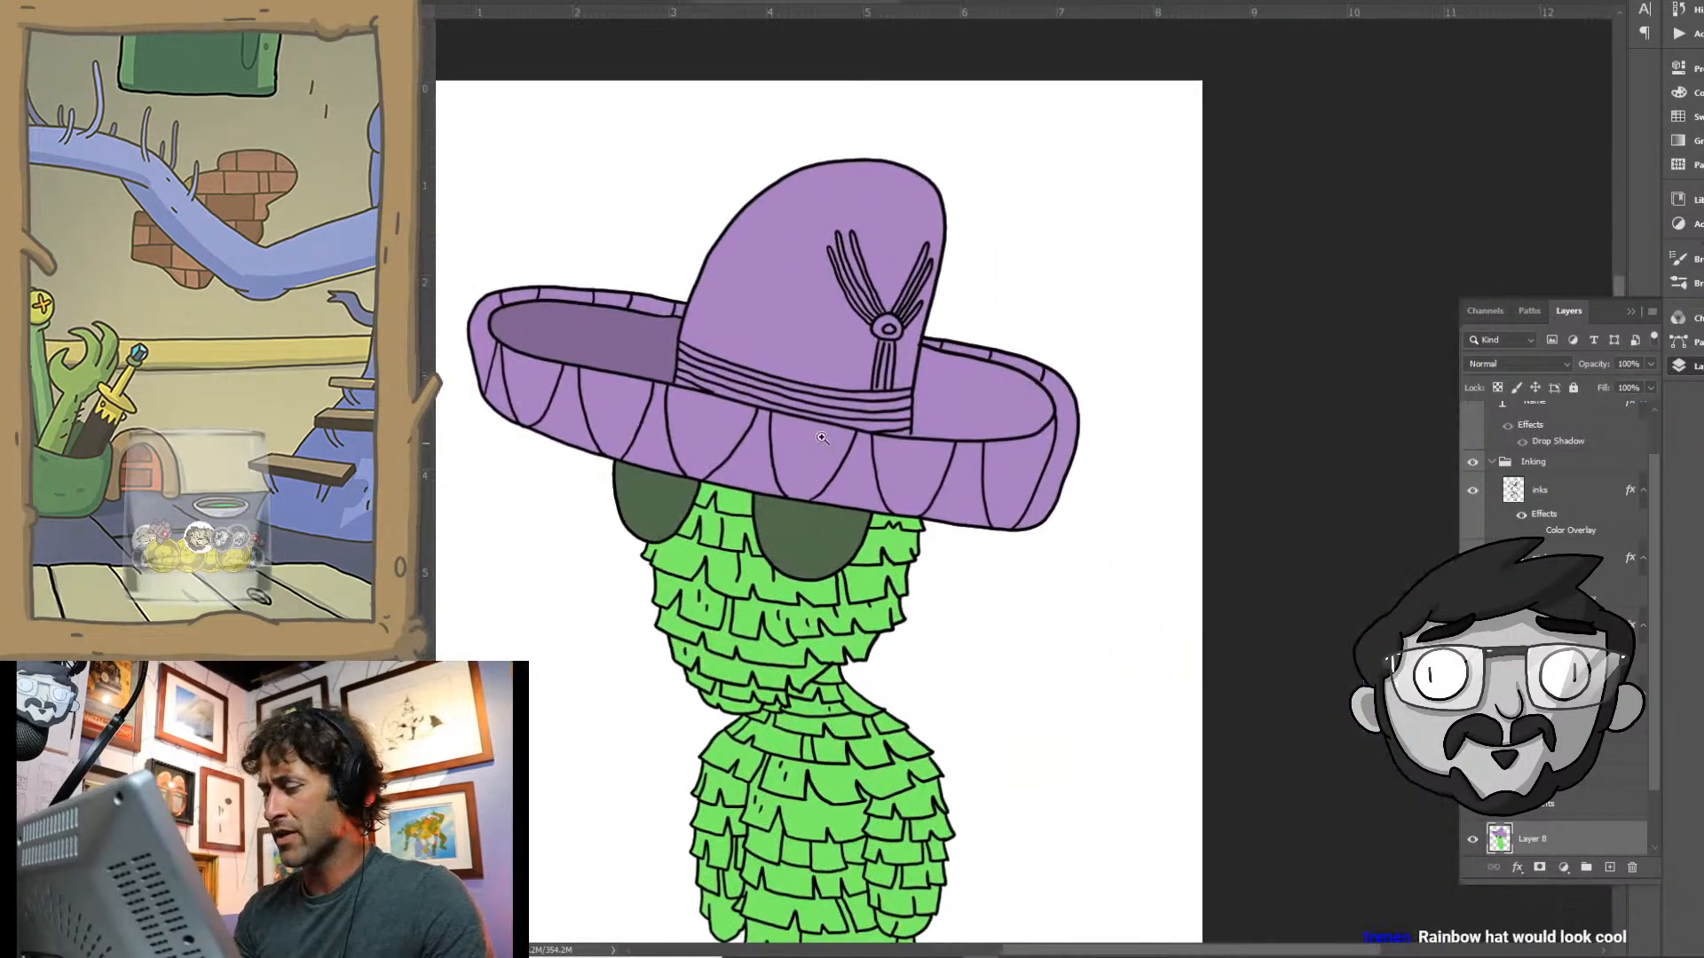
pyautogui.moveTo(970, 386); pyautogui.dragTo(1039, 377)
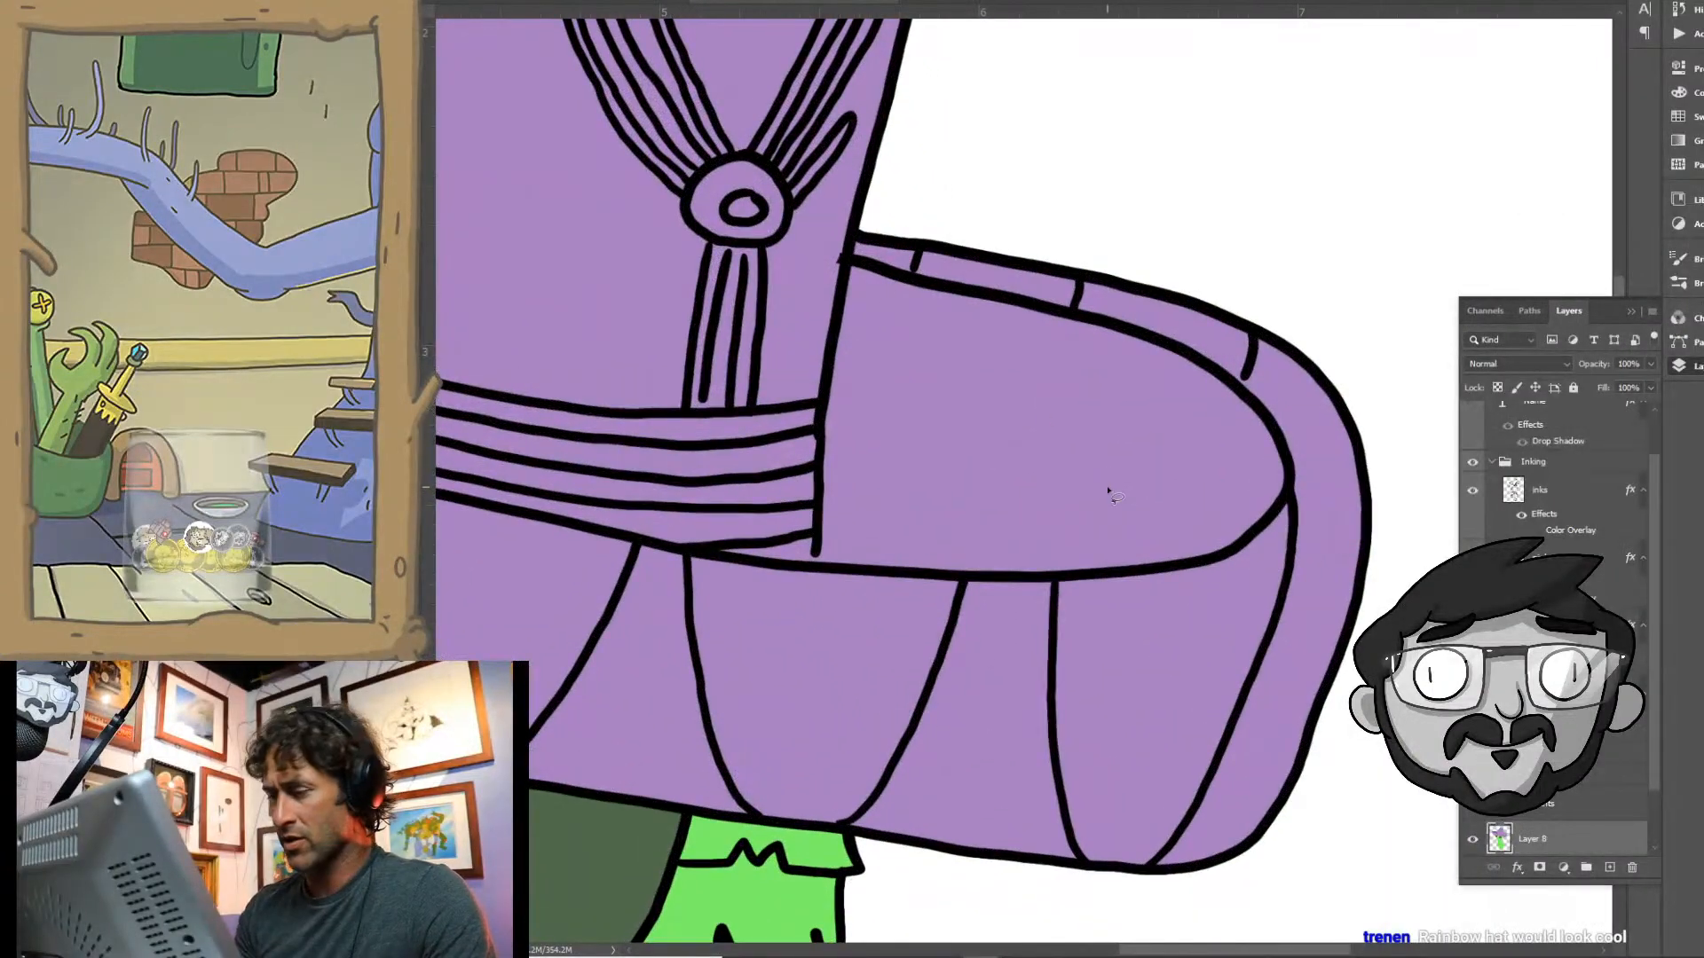
pyautogui.moveTo(845, 259)
pyautogui.mouseDown()
pyautogui.moveTo(1120, 330)
pyautogui.moveTo(1243, 395)
pyautogui.moveTo(1291, 462)
pyautogui.mouseUp()
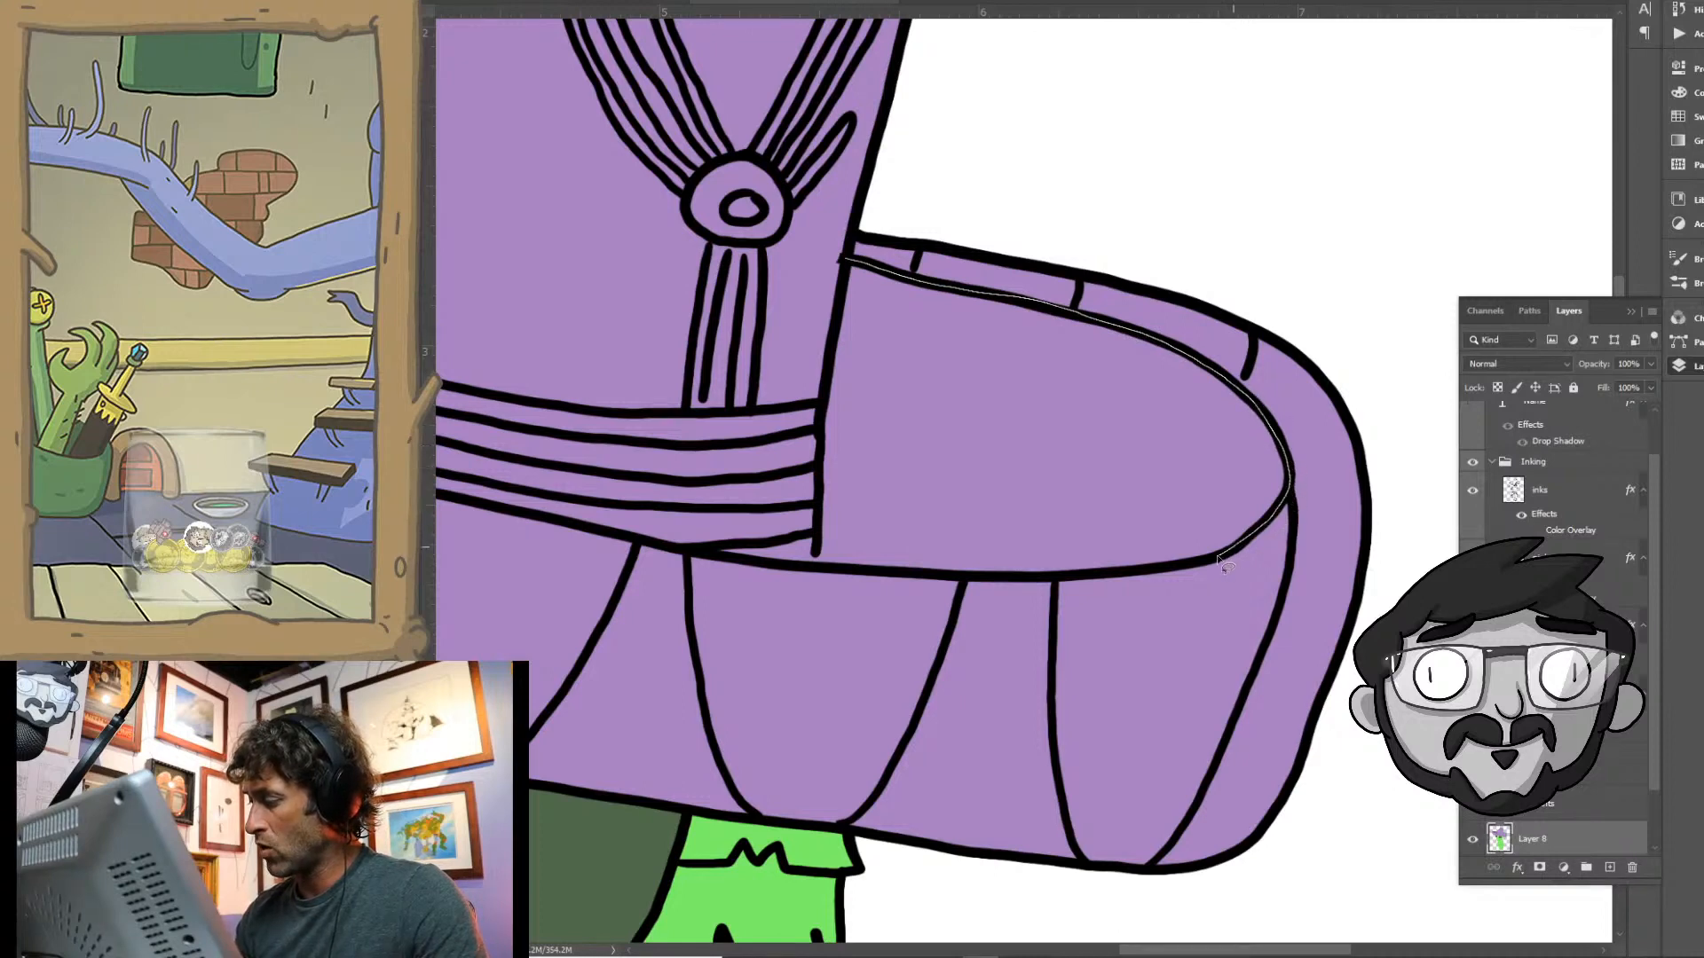
pyautogui.moveTo(1148, 572)
pyautogui.mouseDown()
pyautogui.moveTo(852, 572)
pyautogui.moveTo(816, 561)
pyautogui.moveTo(825, 475)
pyautogui.mouseUp()
pyautogui.moveTo(828, 388); pyautogui.dragTo(845, 262)
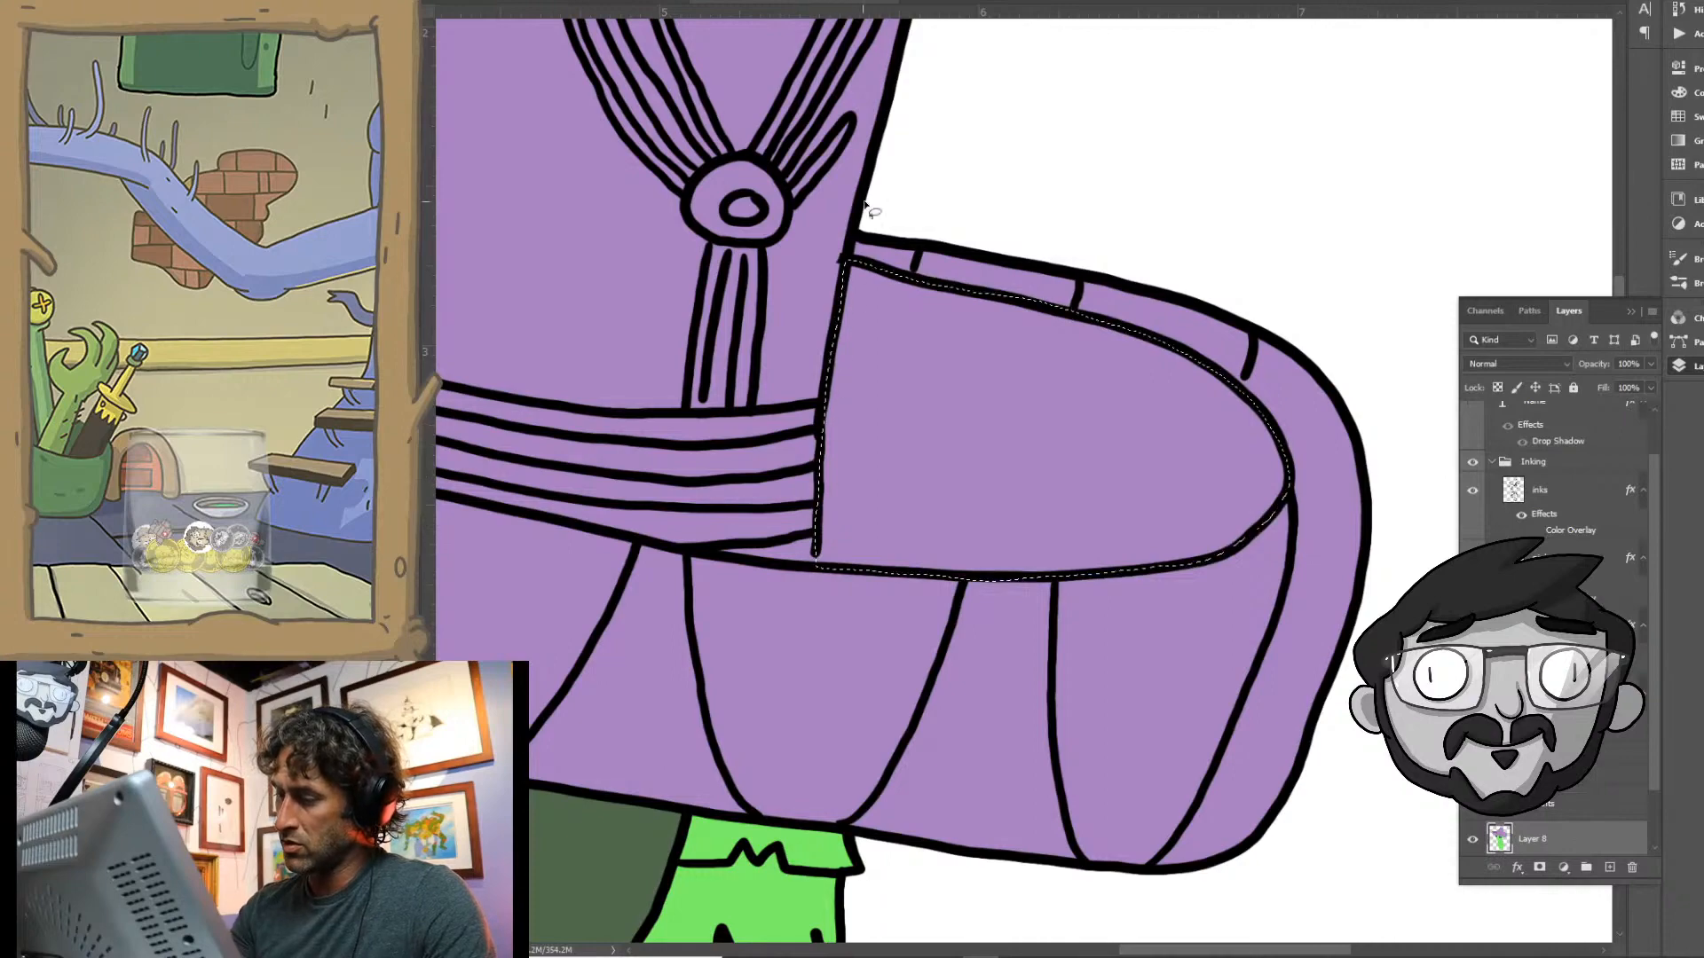
pyautogui.hotkey('alt', 'BackSpace')
pyautogui.hotkey('ctrl', '0')
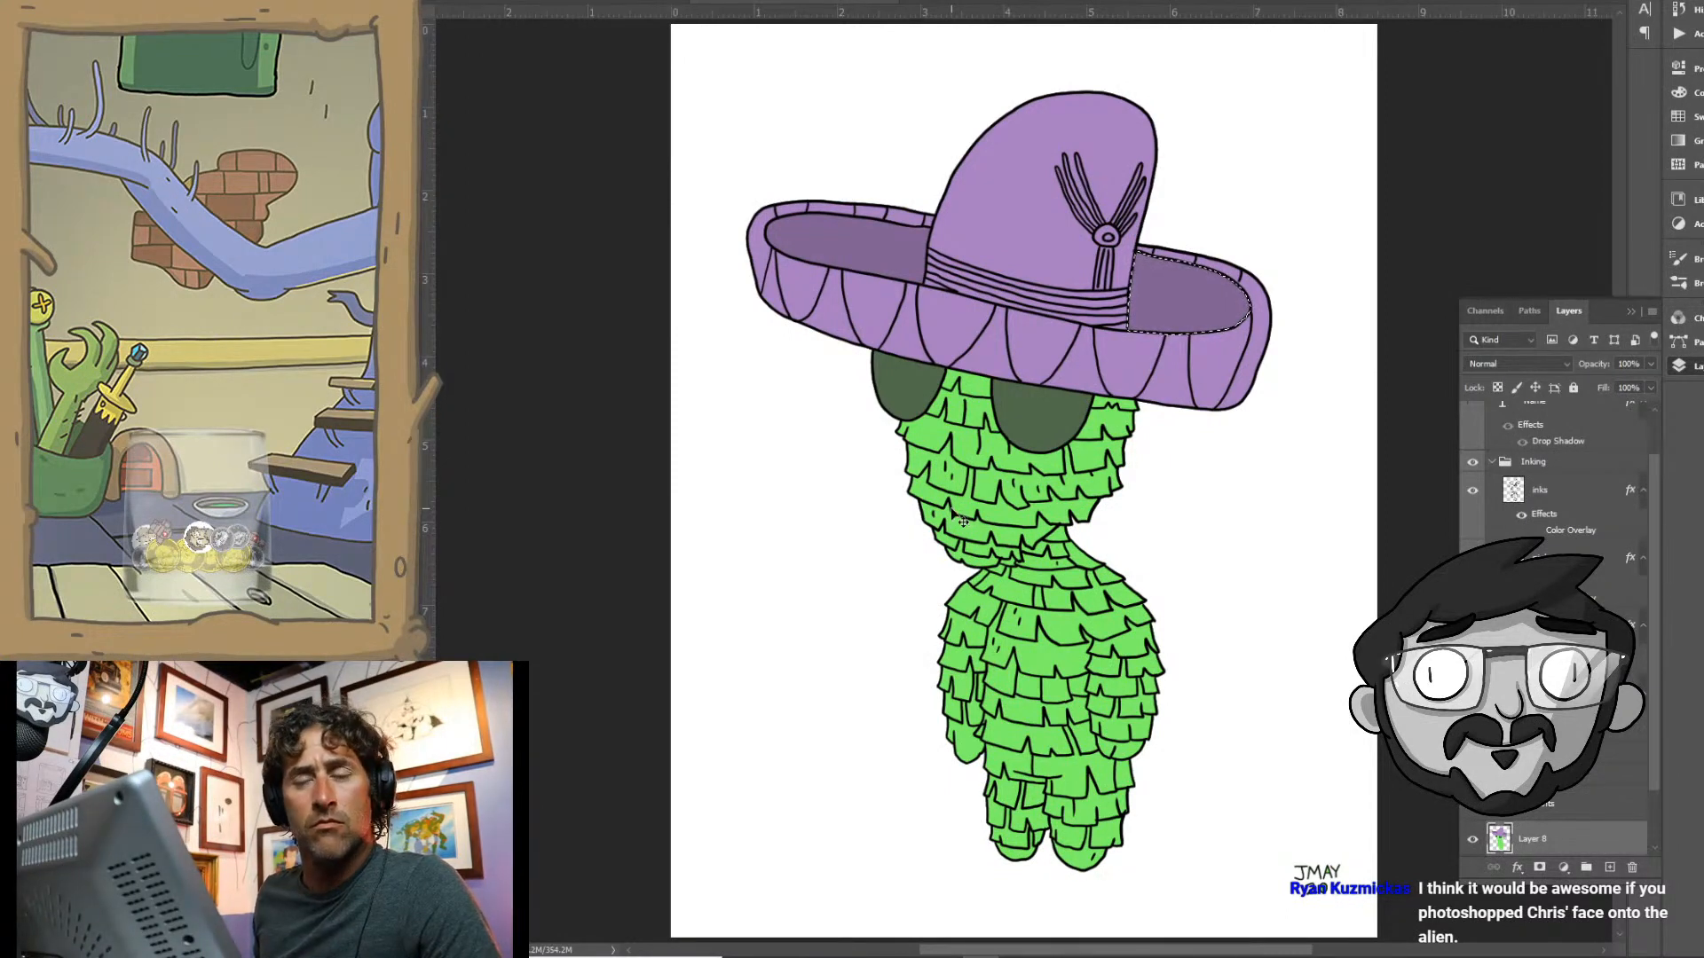
pyautogui.hotkey('ctrl', 'd')
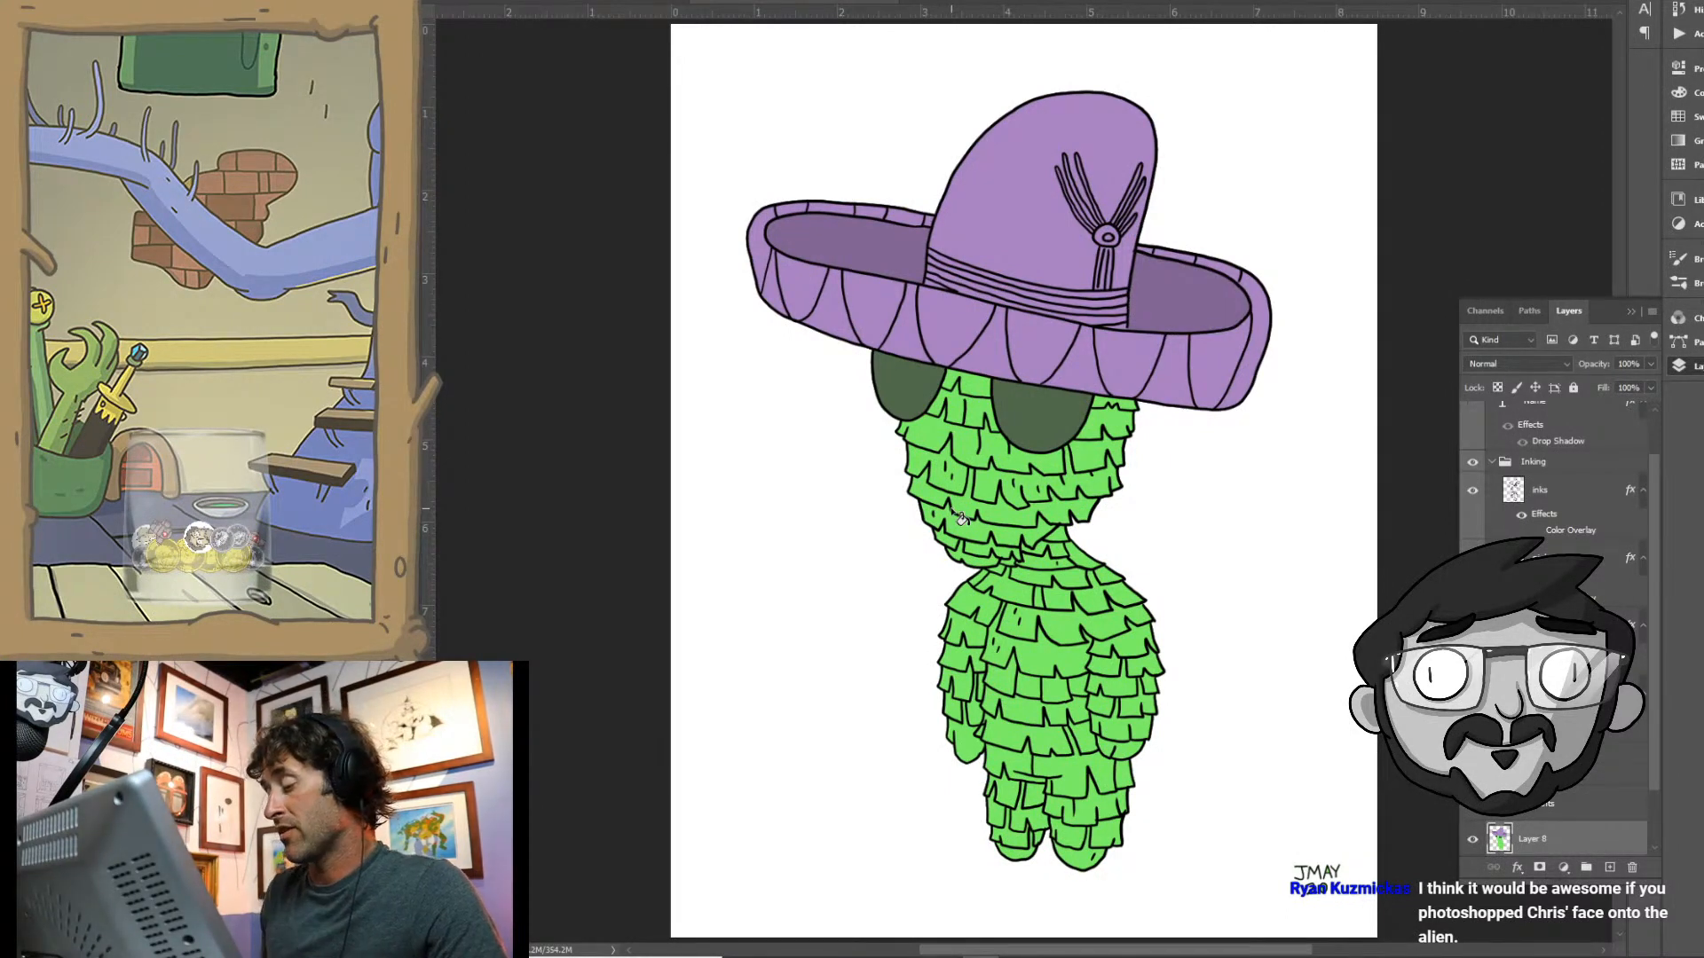
# - Lasso a rounded highlight area over the upper right part of each dark green eye
pyautogui.moveTo(931, 563); pyautogui.dragTo(742, 483)
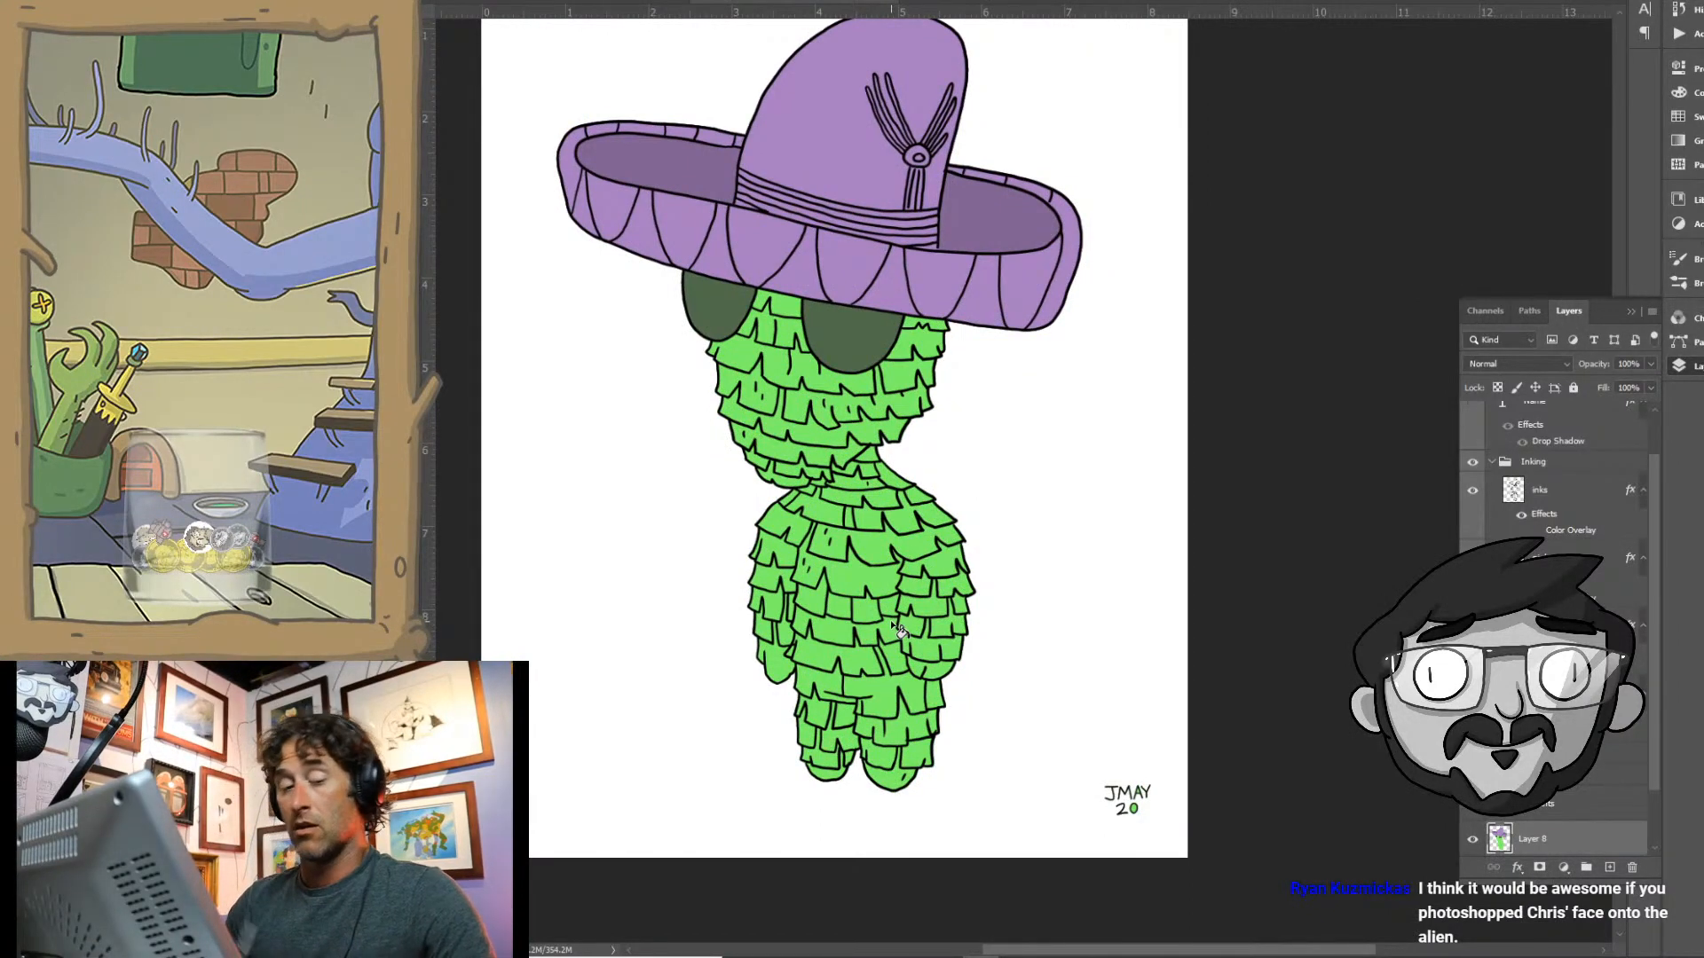
pyautogui.moveTo(861, 291); pyautogui.dragTo(920, 286)
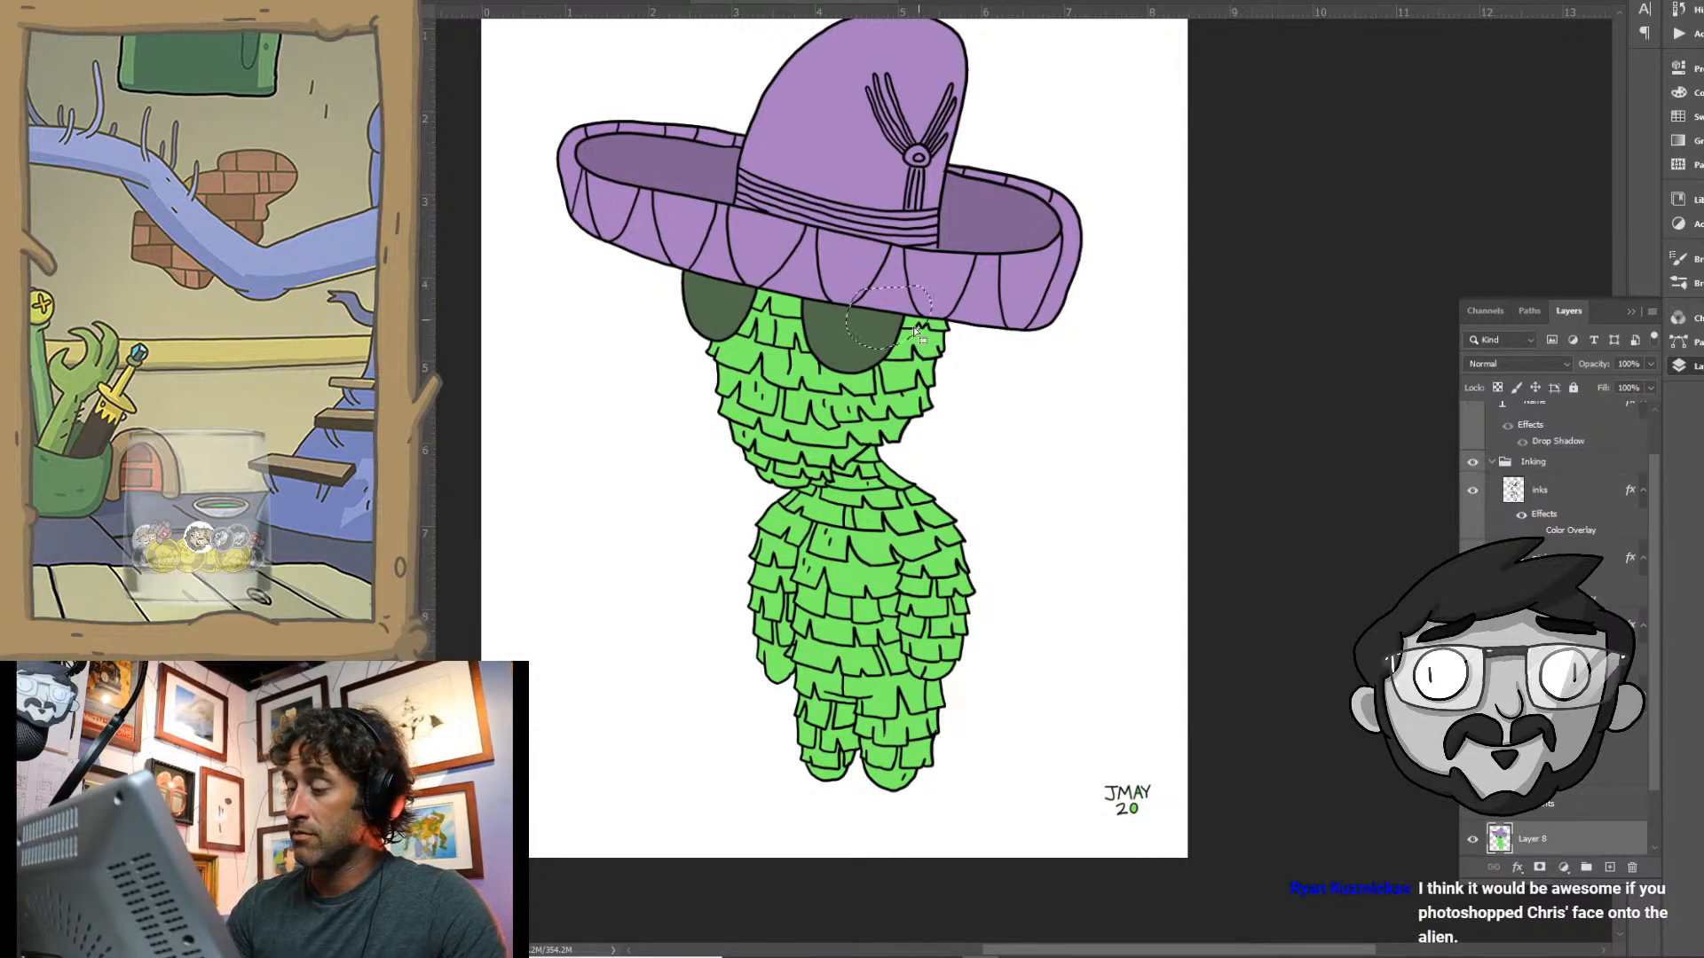
pyautogui.moveTo(738, 261); pyautogui.dragTo(771, 271)
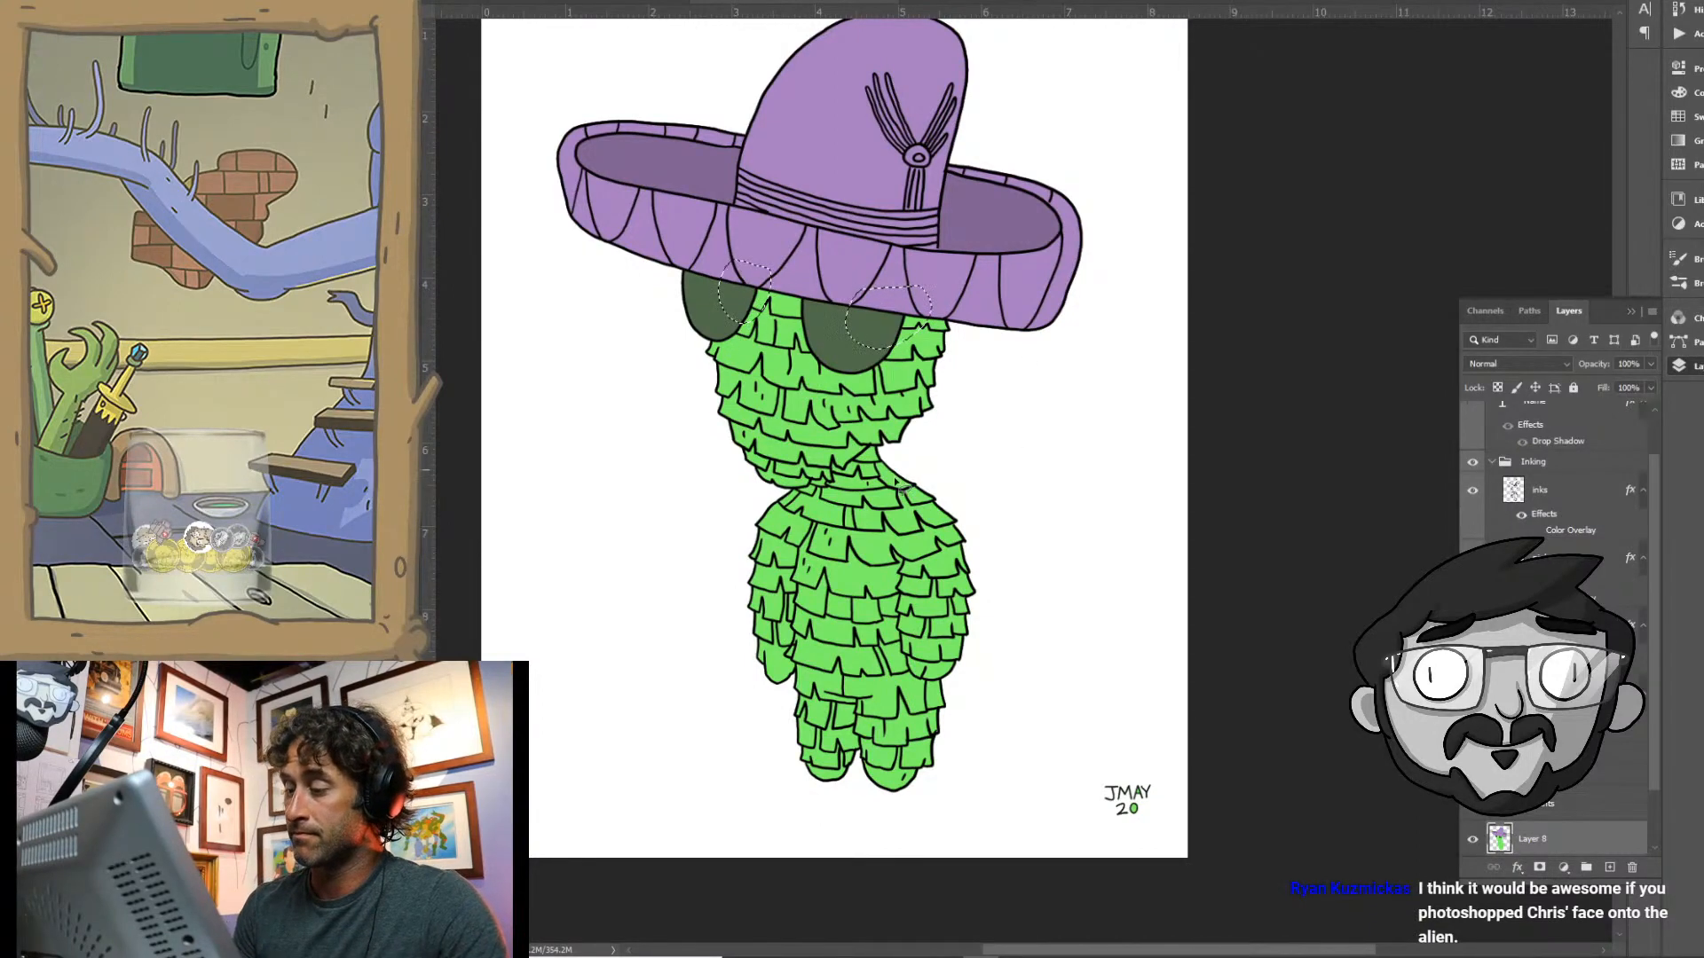
# - Fill both eye highlight areas with a very pale tint of the eyes' green using the Paint Bucket Tool, and deselect
pyautogui.press('n')
pyautogui.click(732, 295)
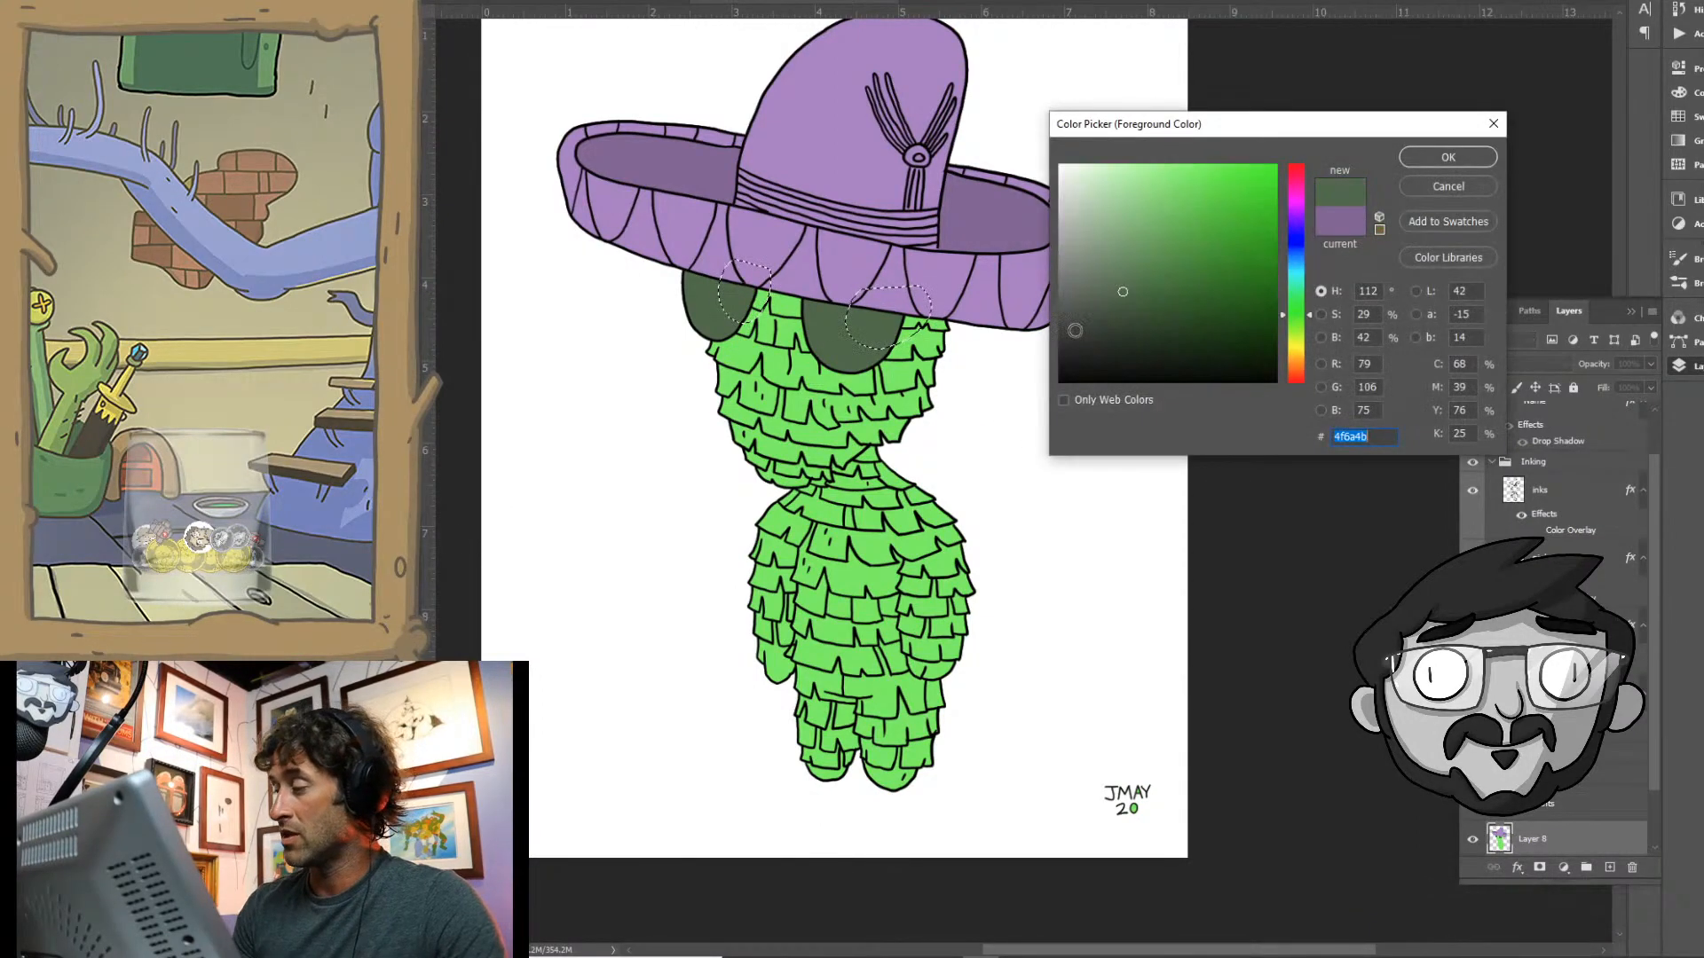
pyautogui.click(1071, 179)
pyautogui.click(1441, 158)
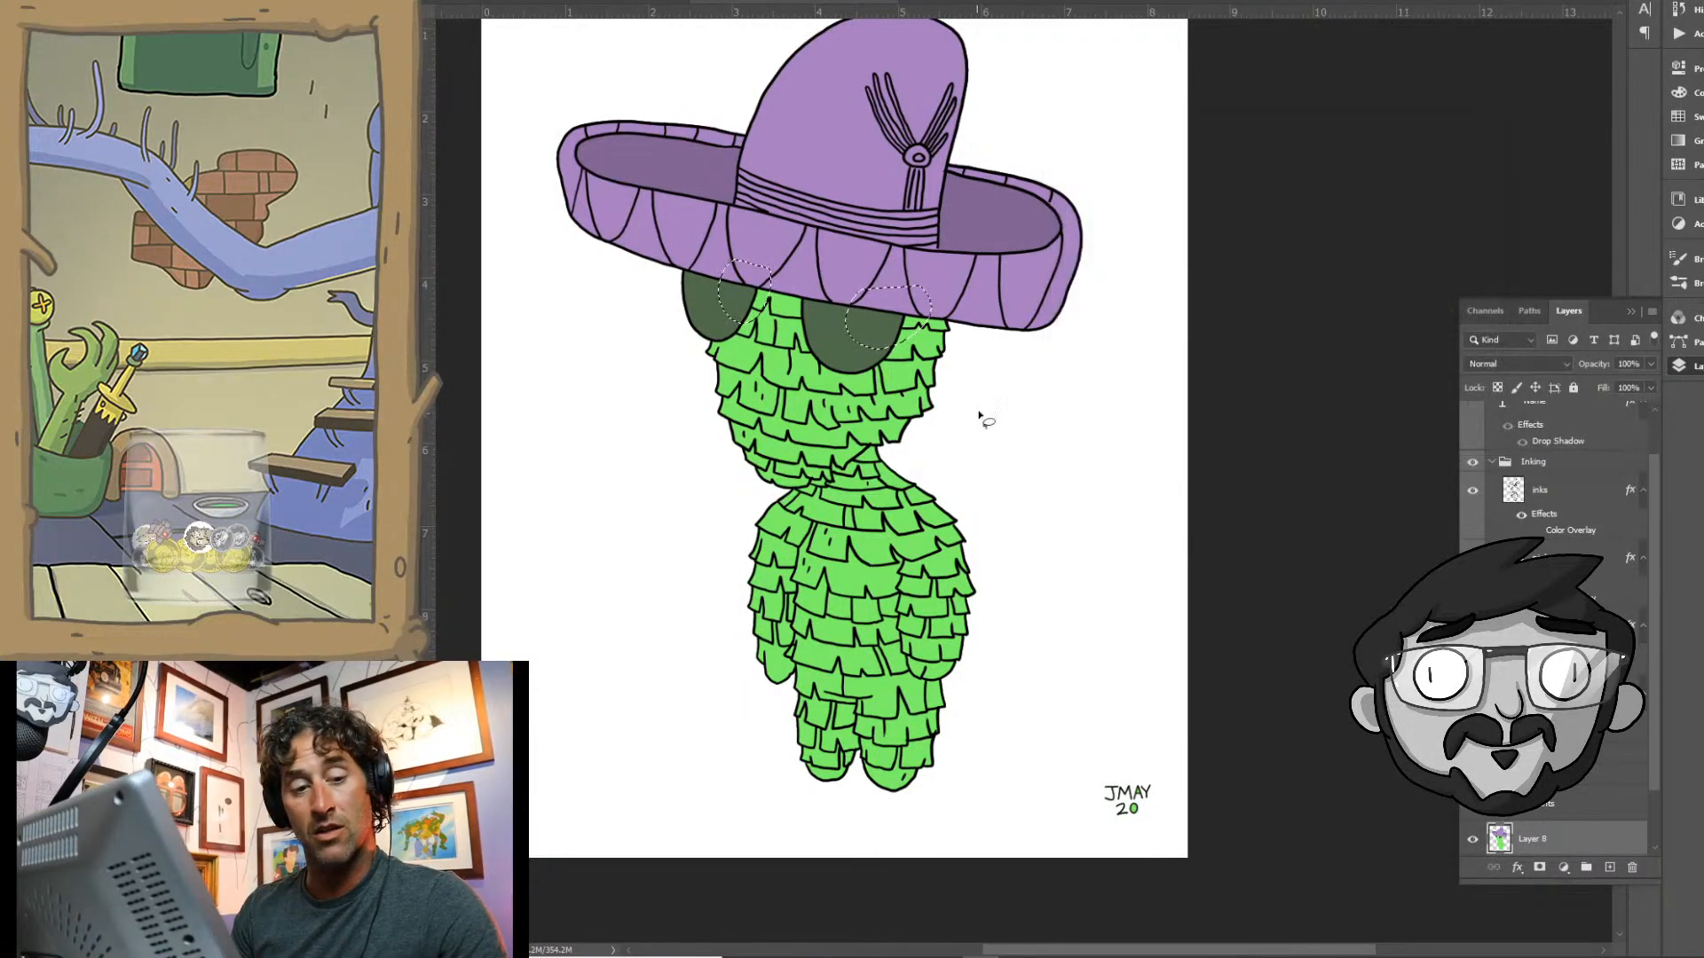
pyautogui.press('g')
pyautogui.click(731, 293)
pyautogui.click(867, 340)
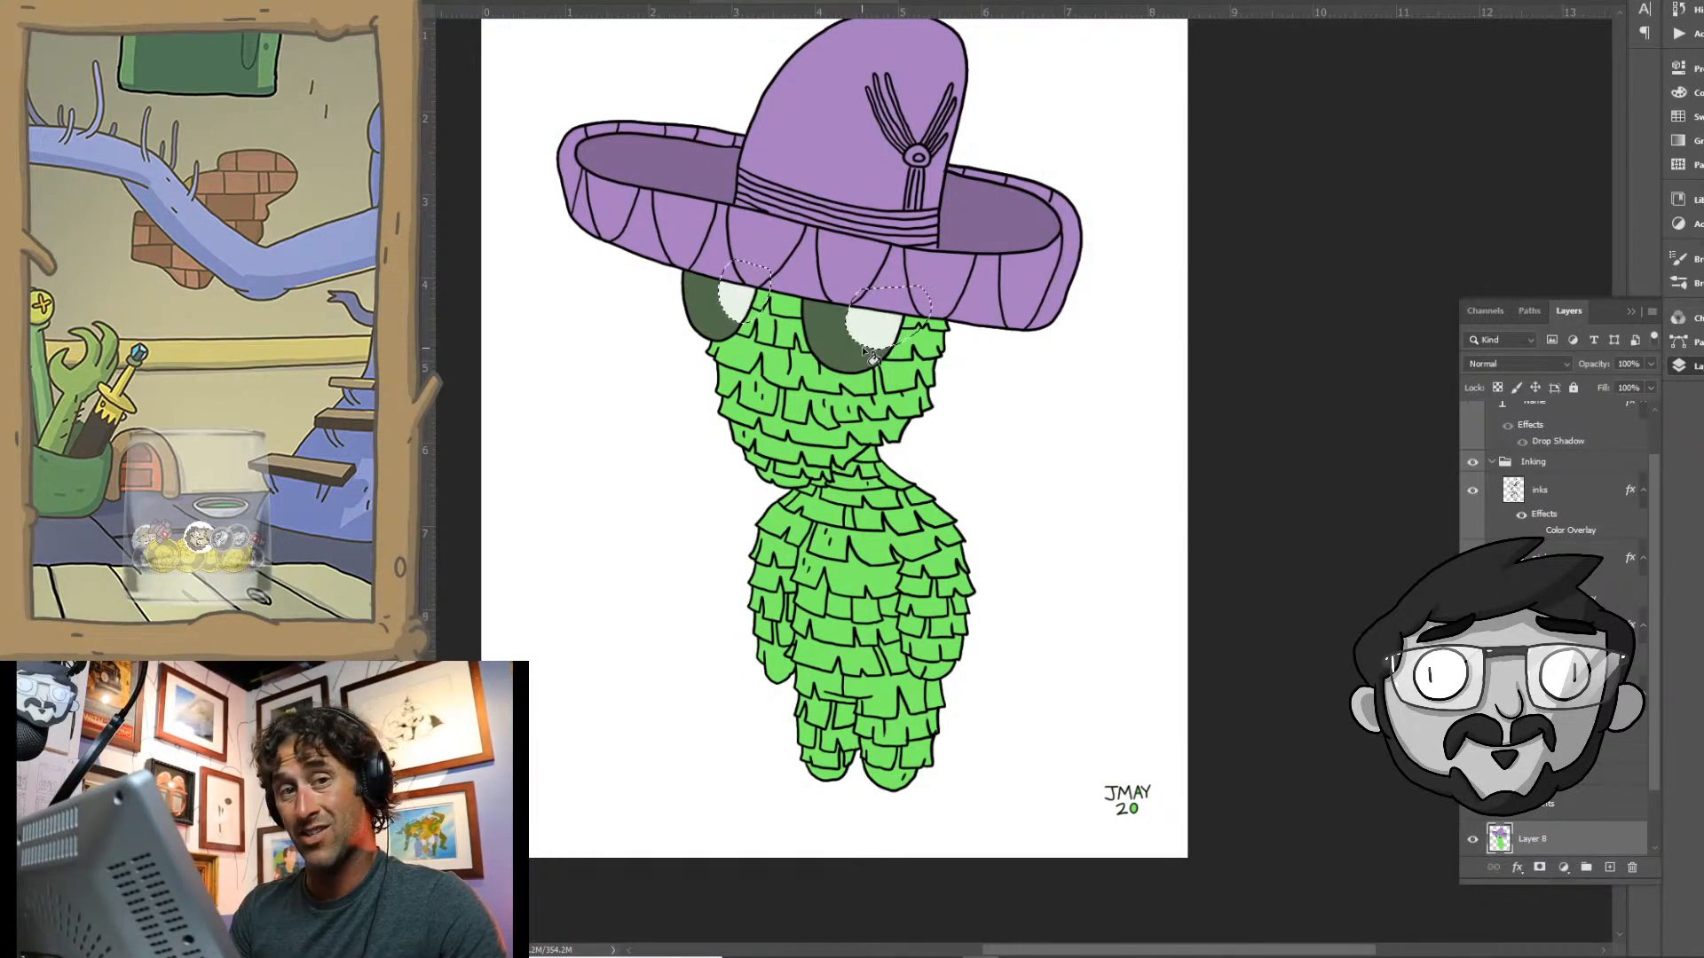
pyautogui.hotkey('ctrl', 'd')
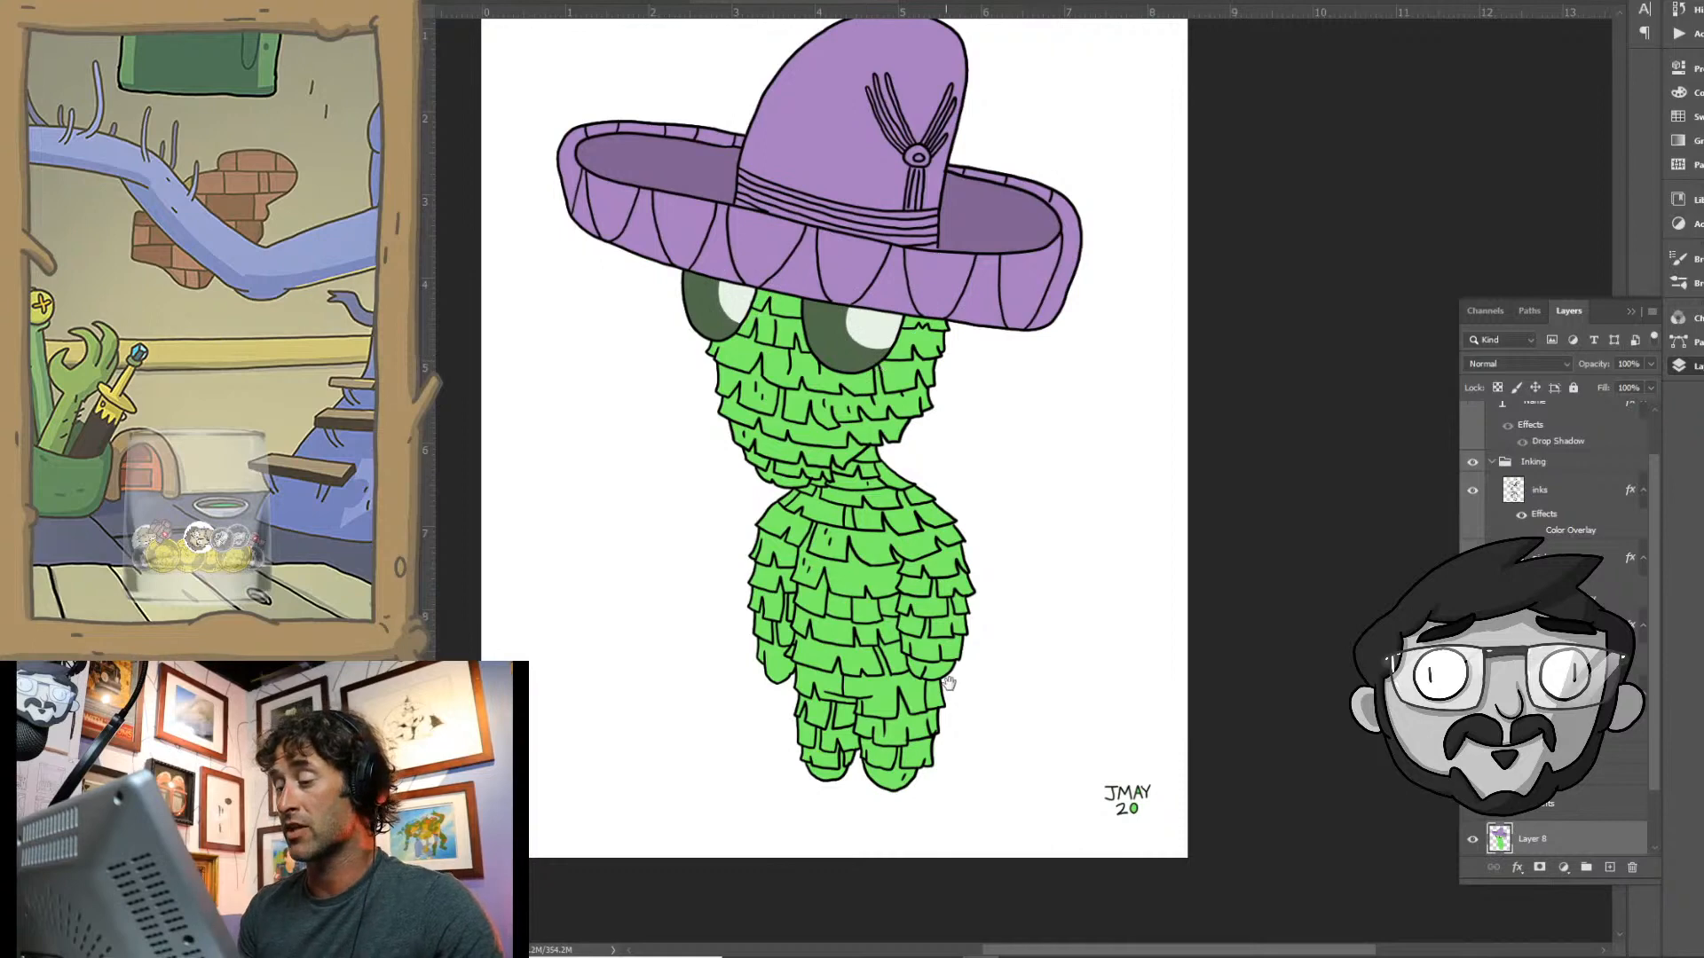
# - Hide the Inking layer group to leave the flat base colours without line art
pyautogui.moveTo(960, 642)
pyautogui.mouseDown()
pyautogui.moveTo(976, 550)
pyautogui.moveTo(975, 669)
pyautogui.mouseUp()
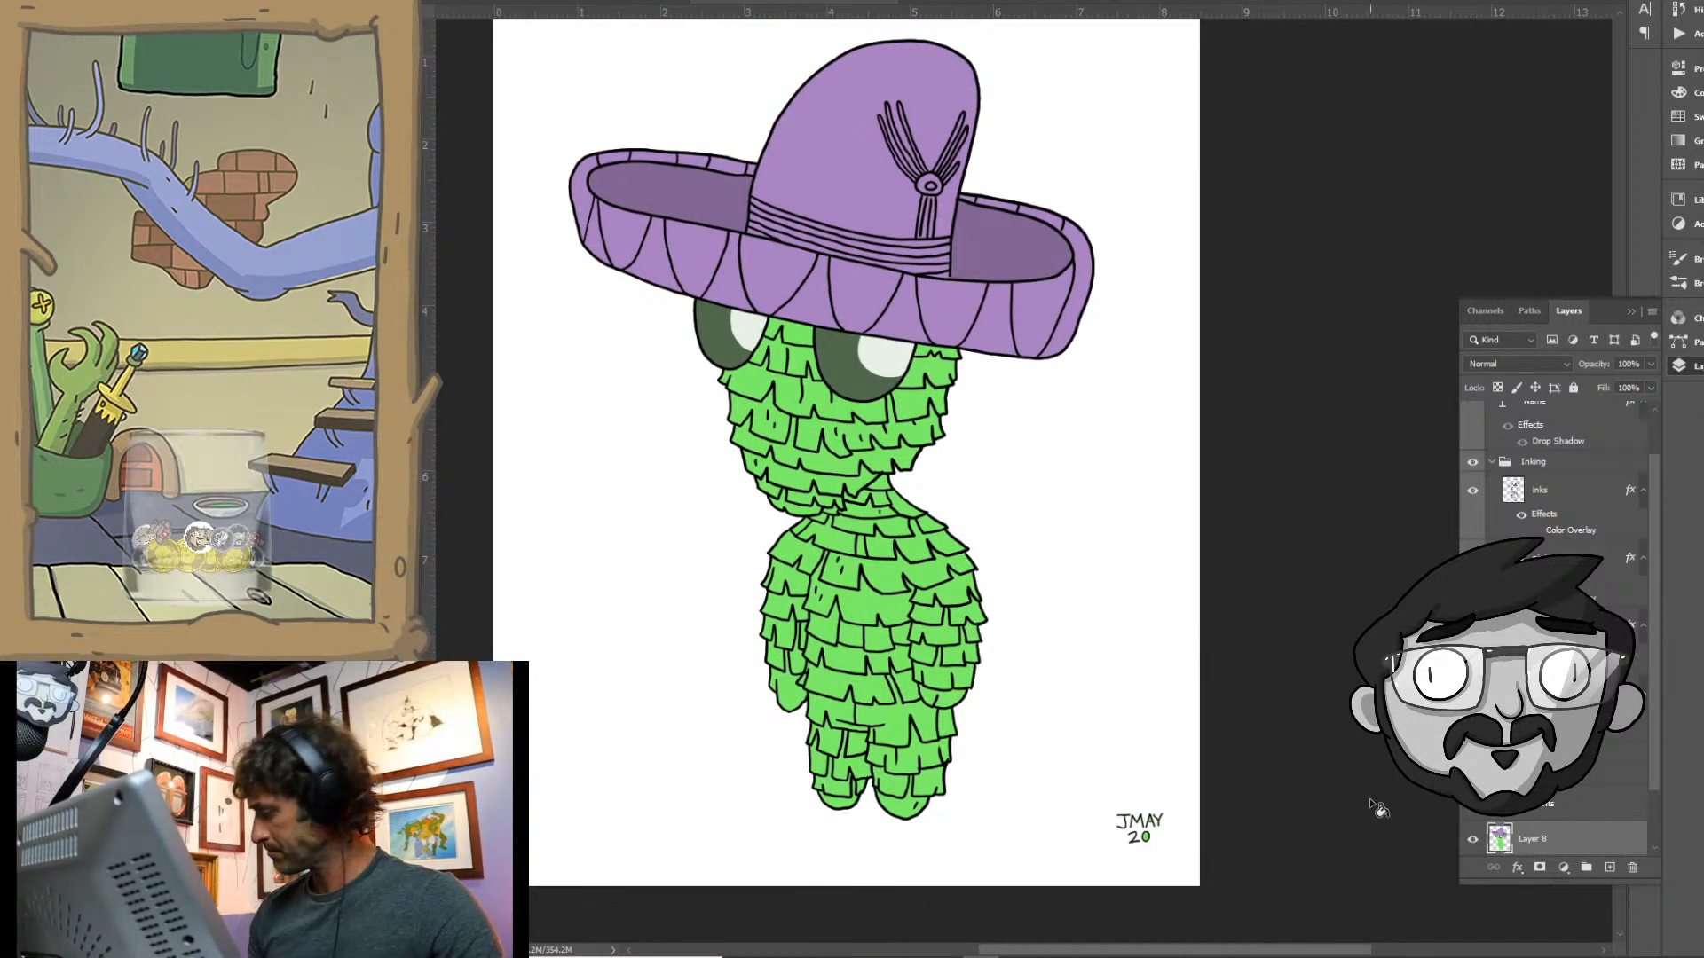
pyautogui.scroll(3, 1615, 561)
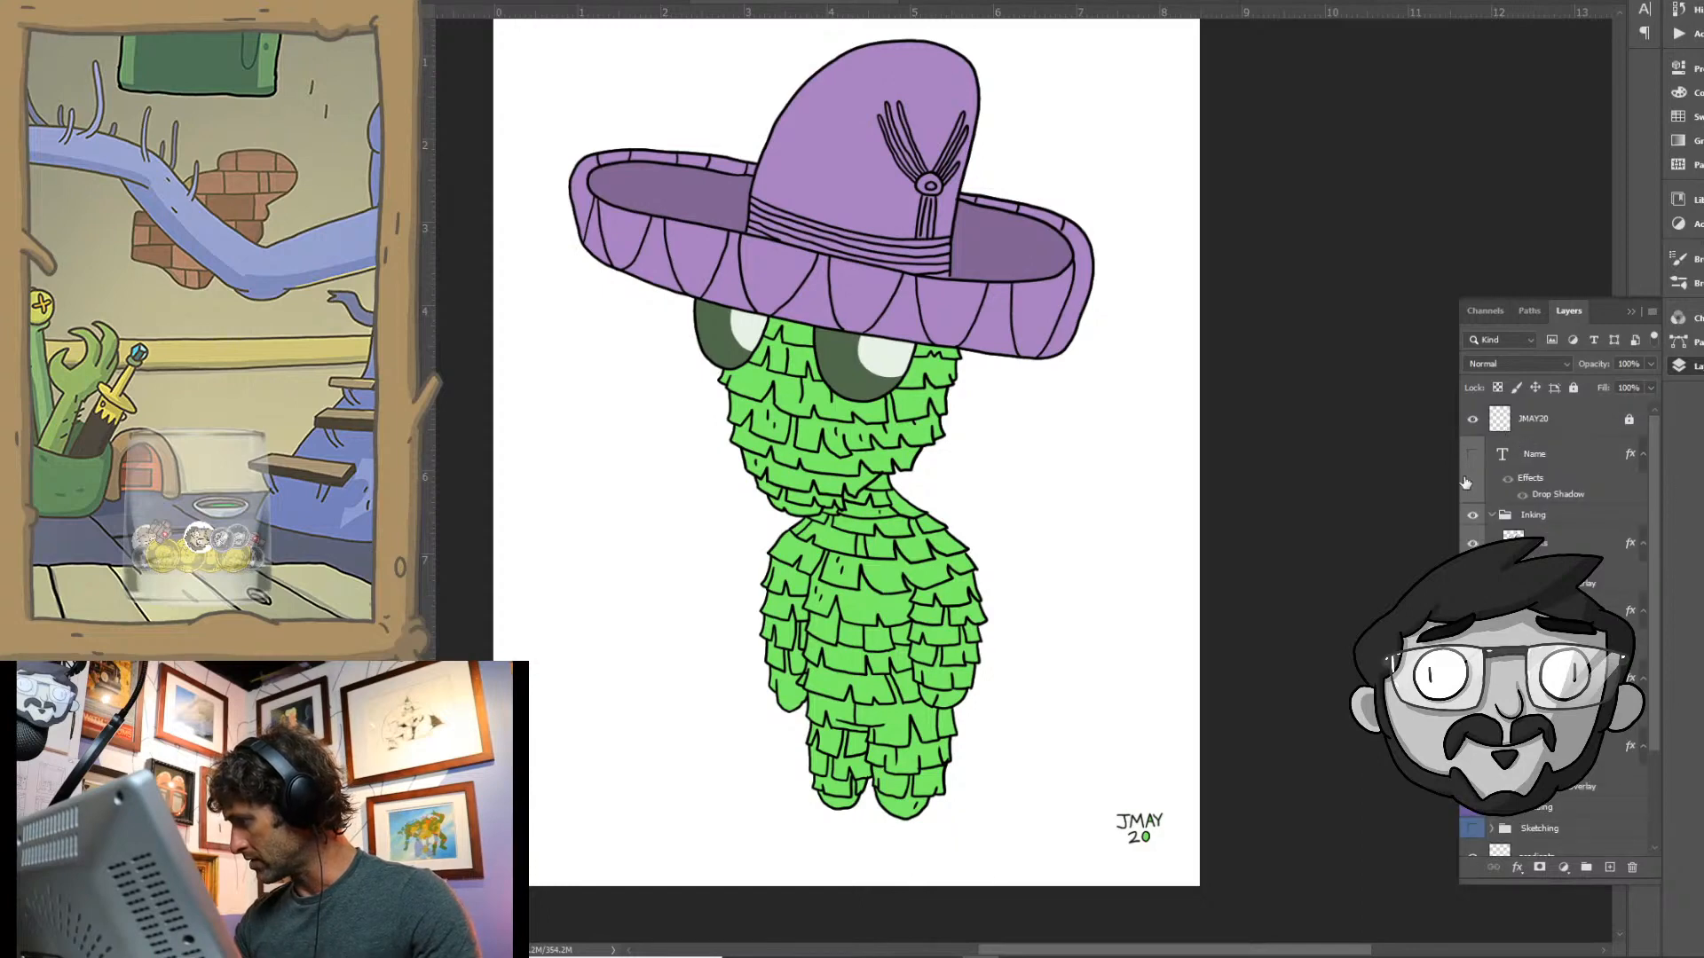
pyautogui.click(1472, 515)
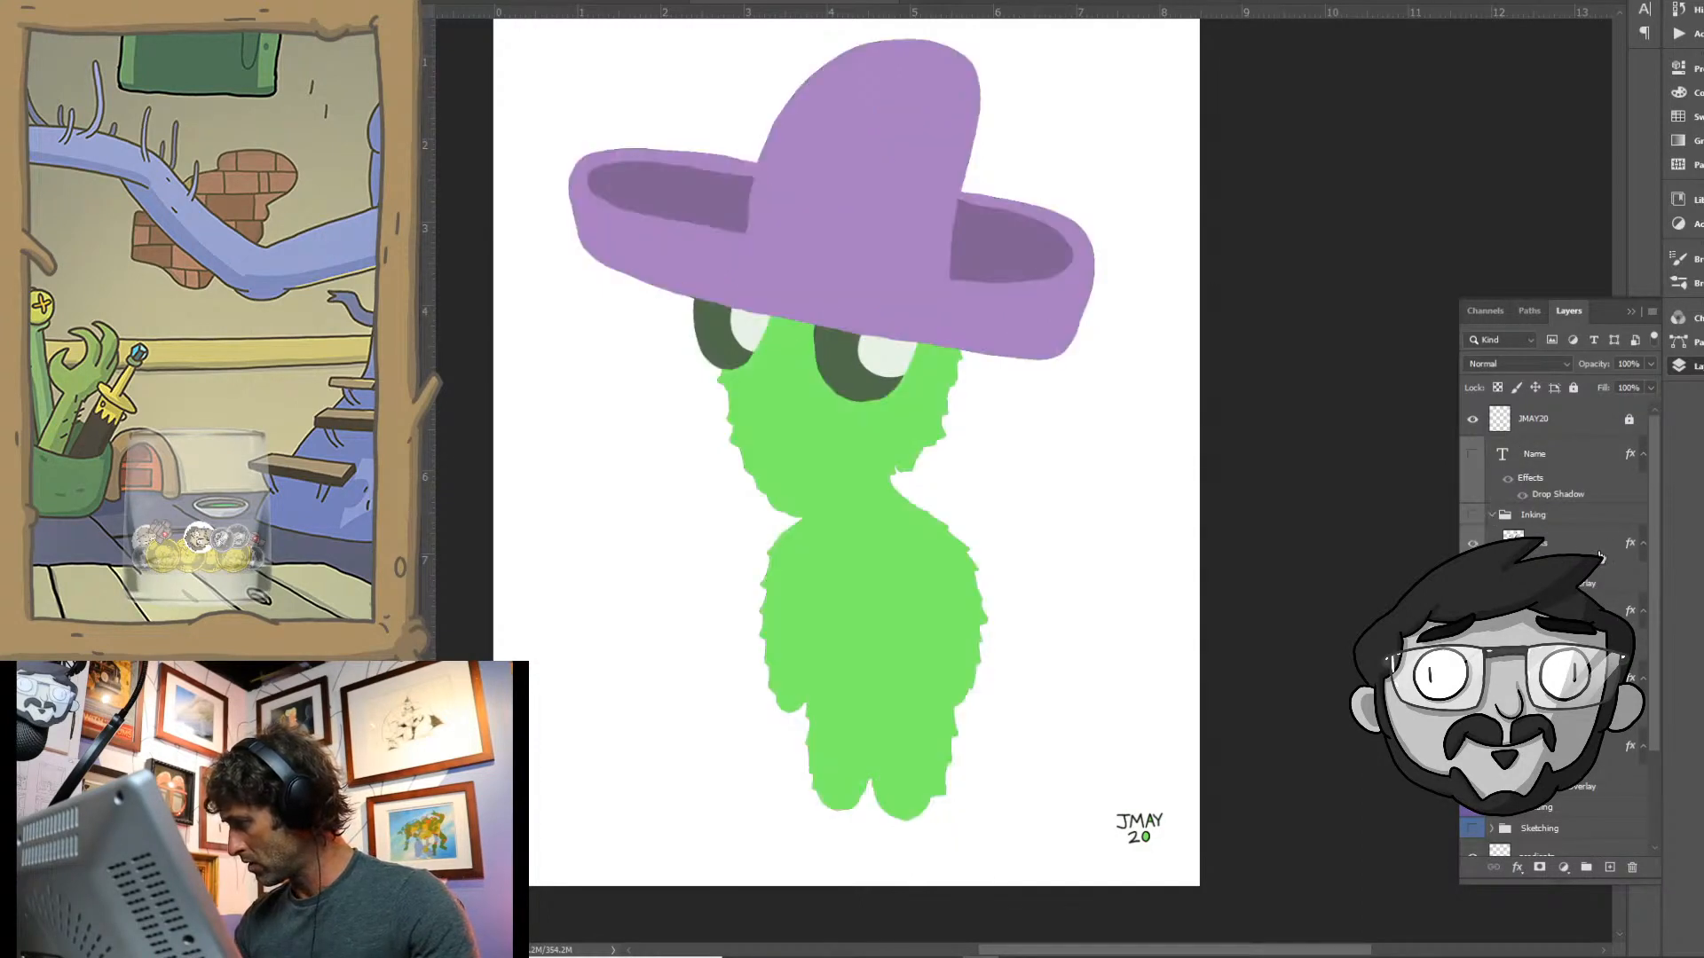
# - Show the Inking group again, collapse it, and open the Shading group to work on its Multiply layer
pyautogui.click(1473, 515)
pyautogui.click(1492, 514)
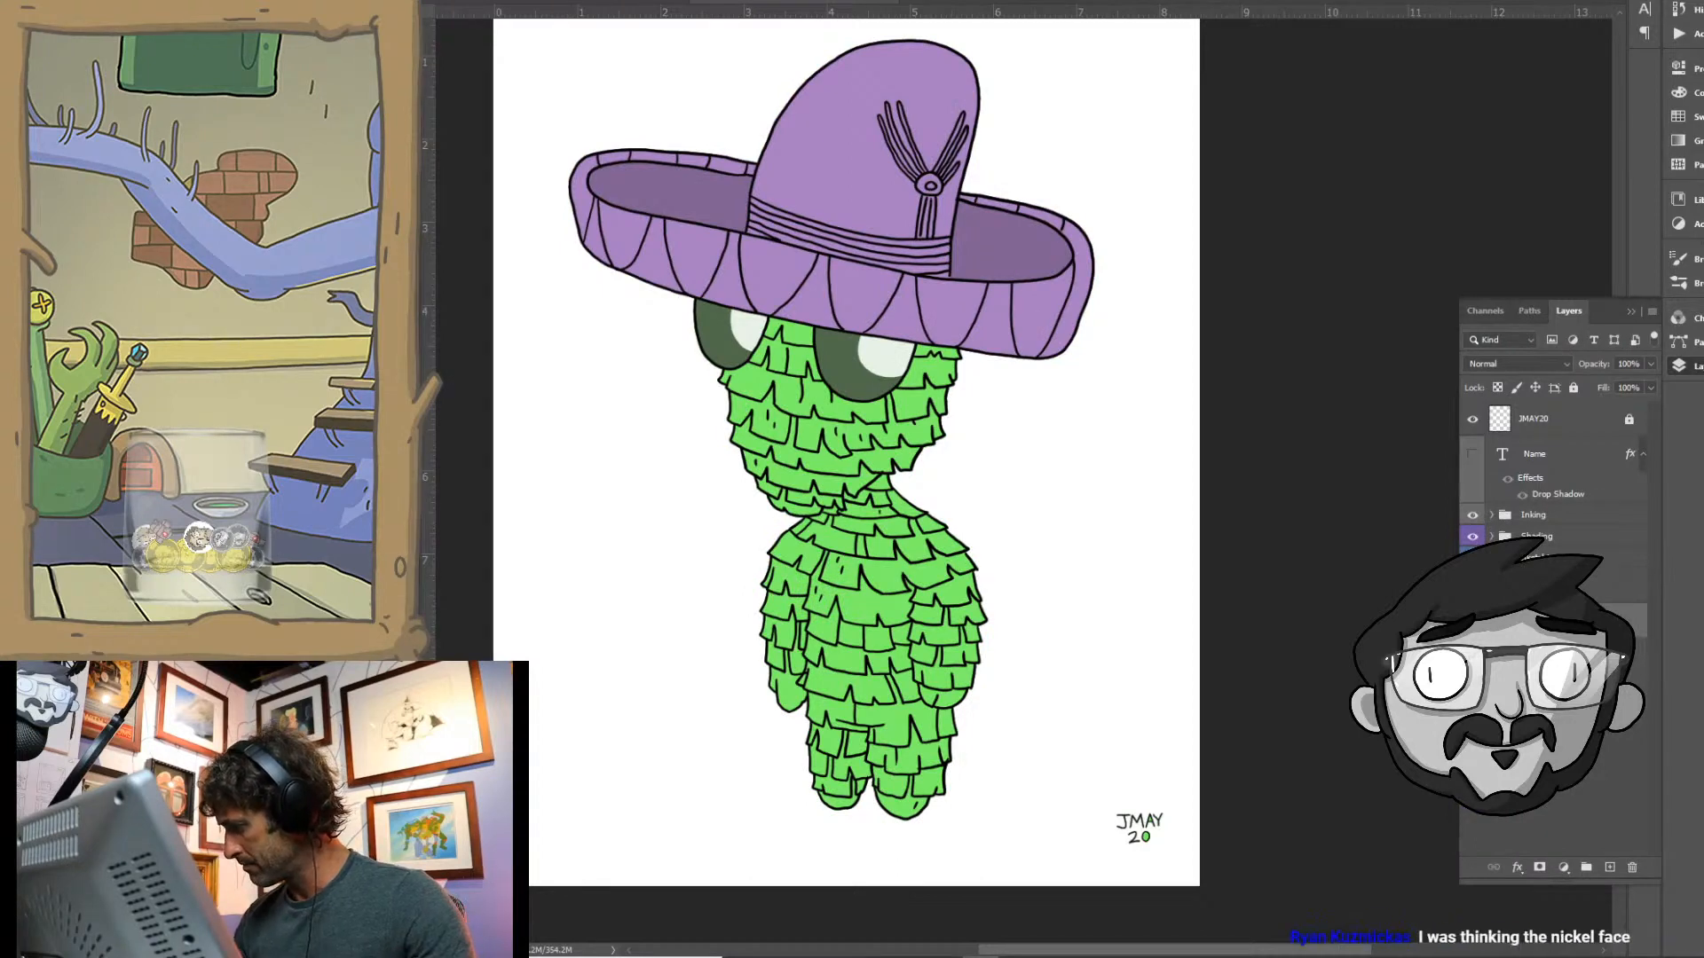
pyautogui.click(1492, 536)
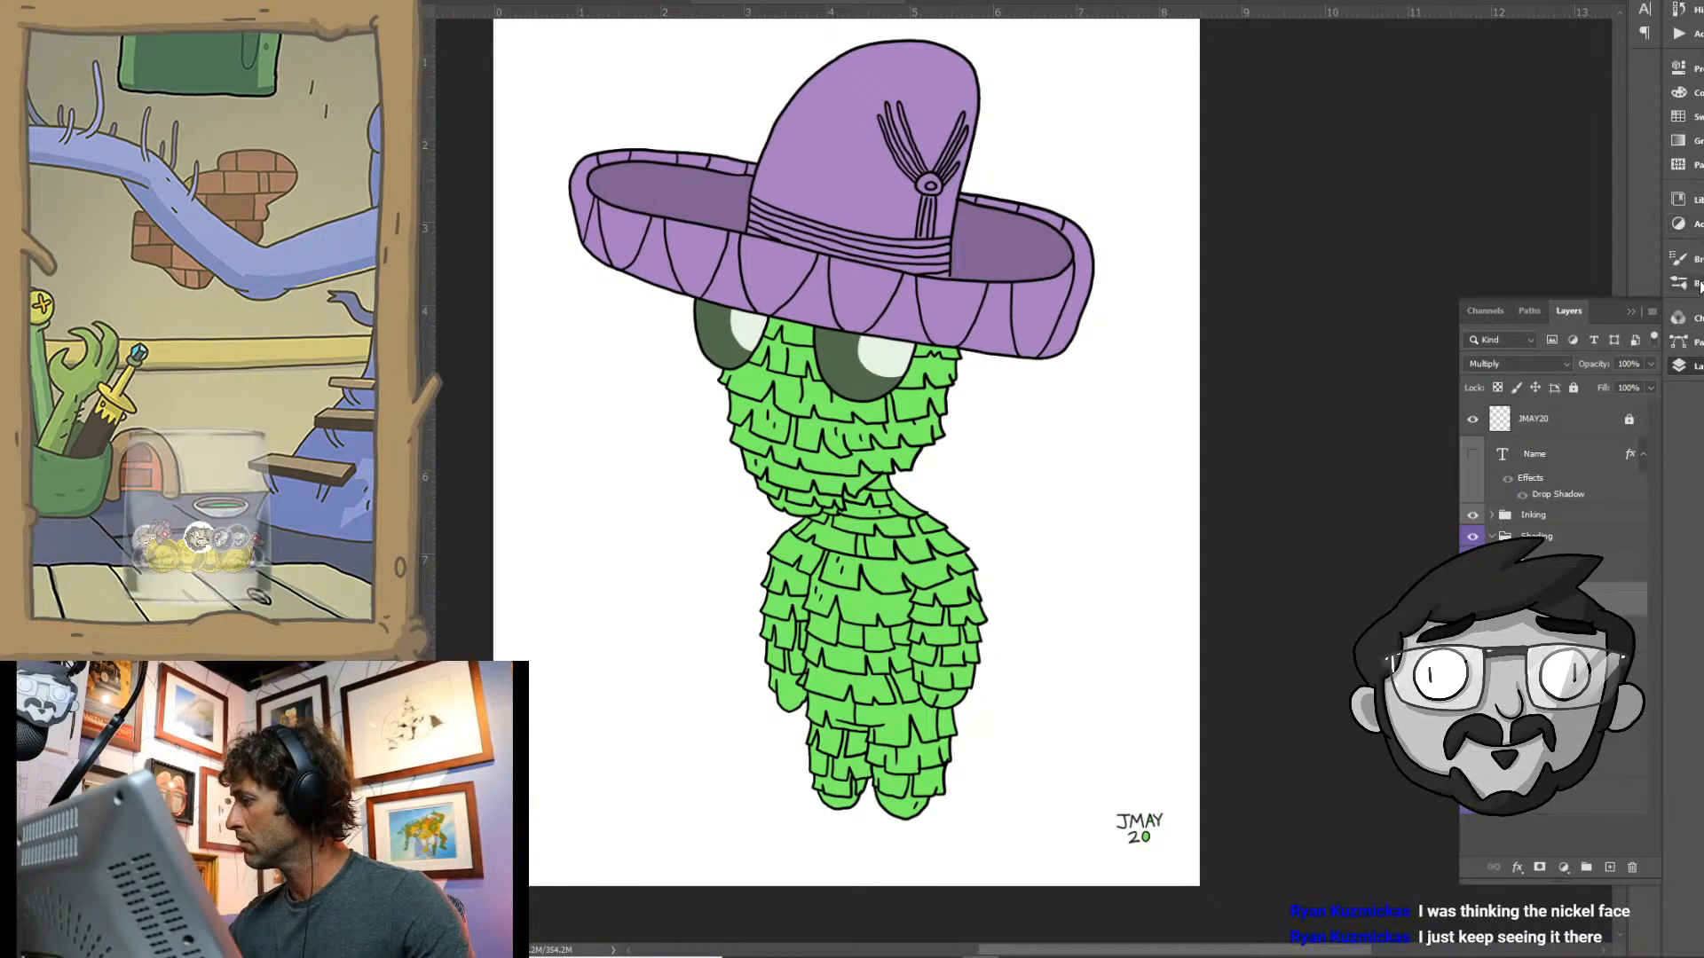
# - Choose a pale blue-grey swatch as the shading colour
pyautogui.click(1691, 116)
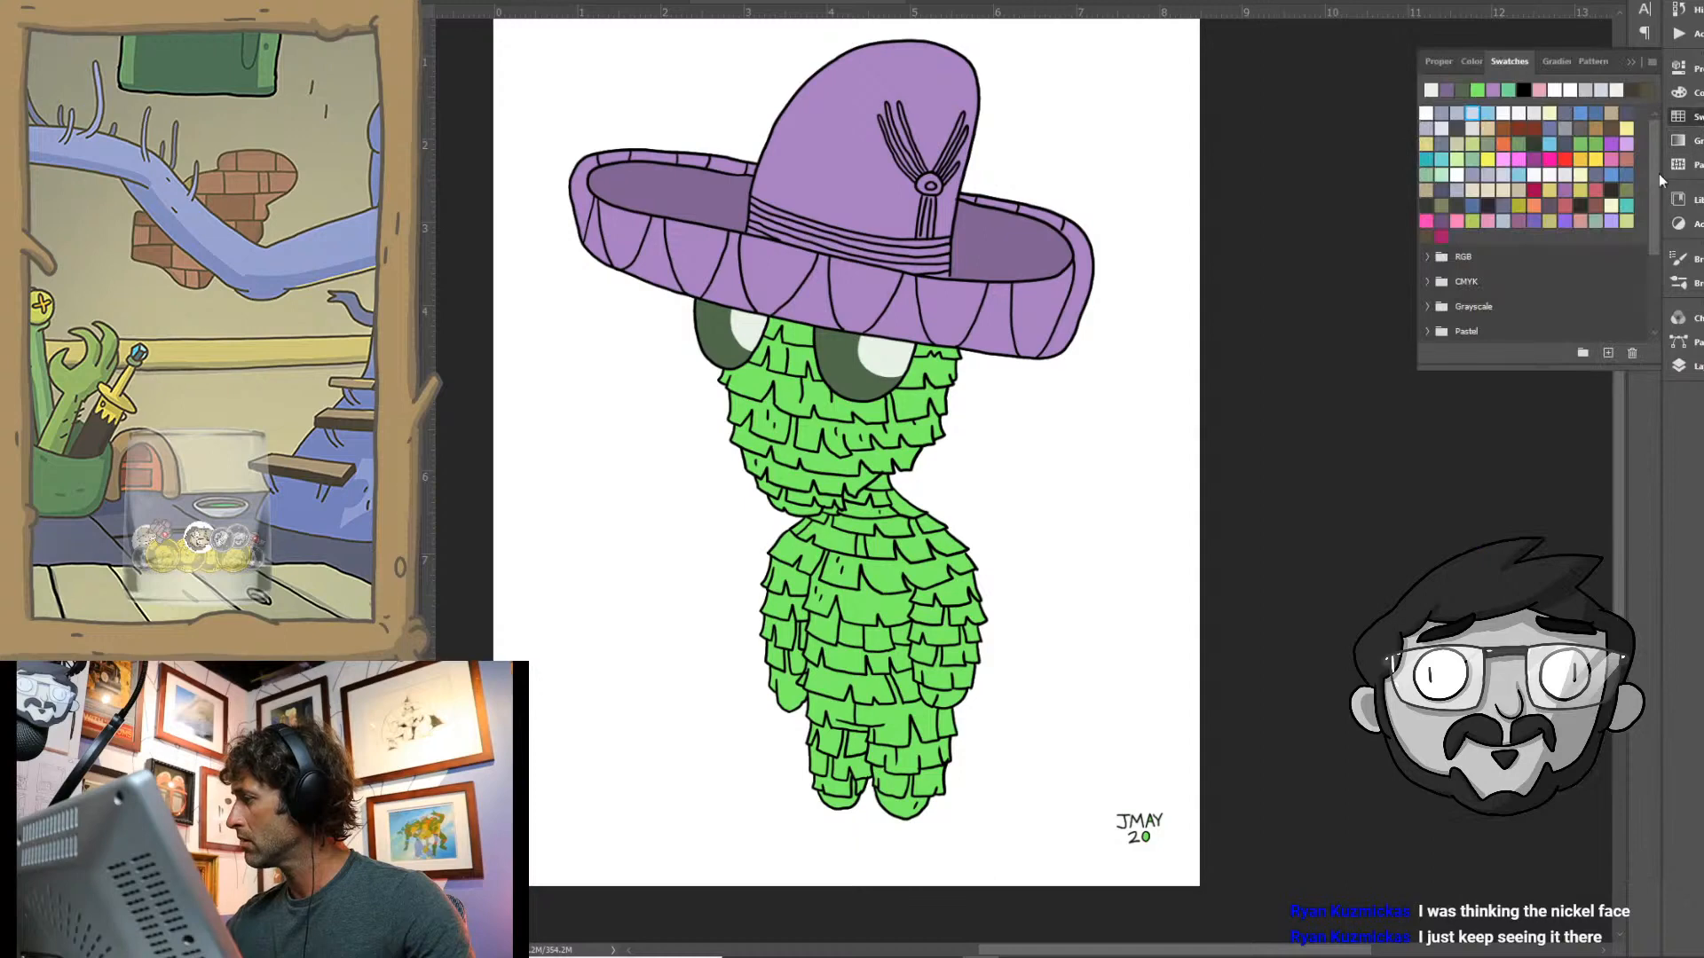
pyautogui.click(1440, 129)
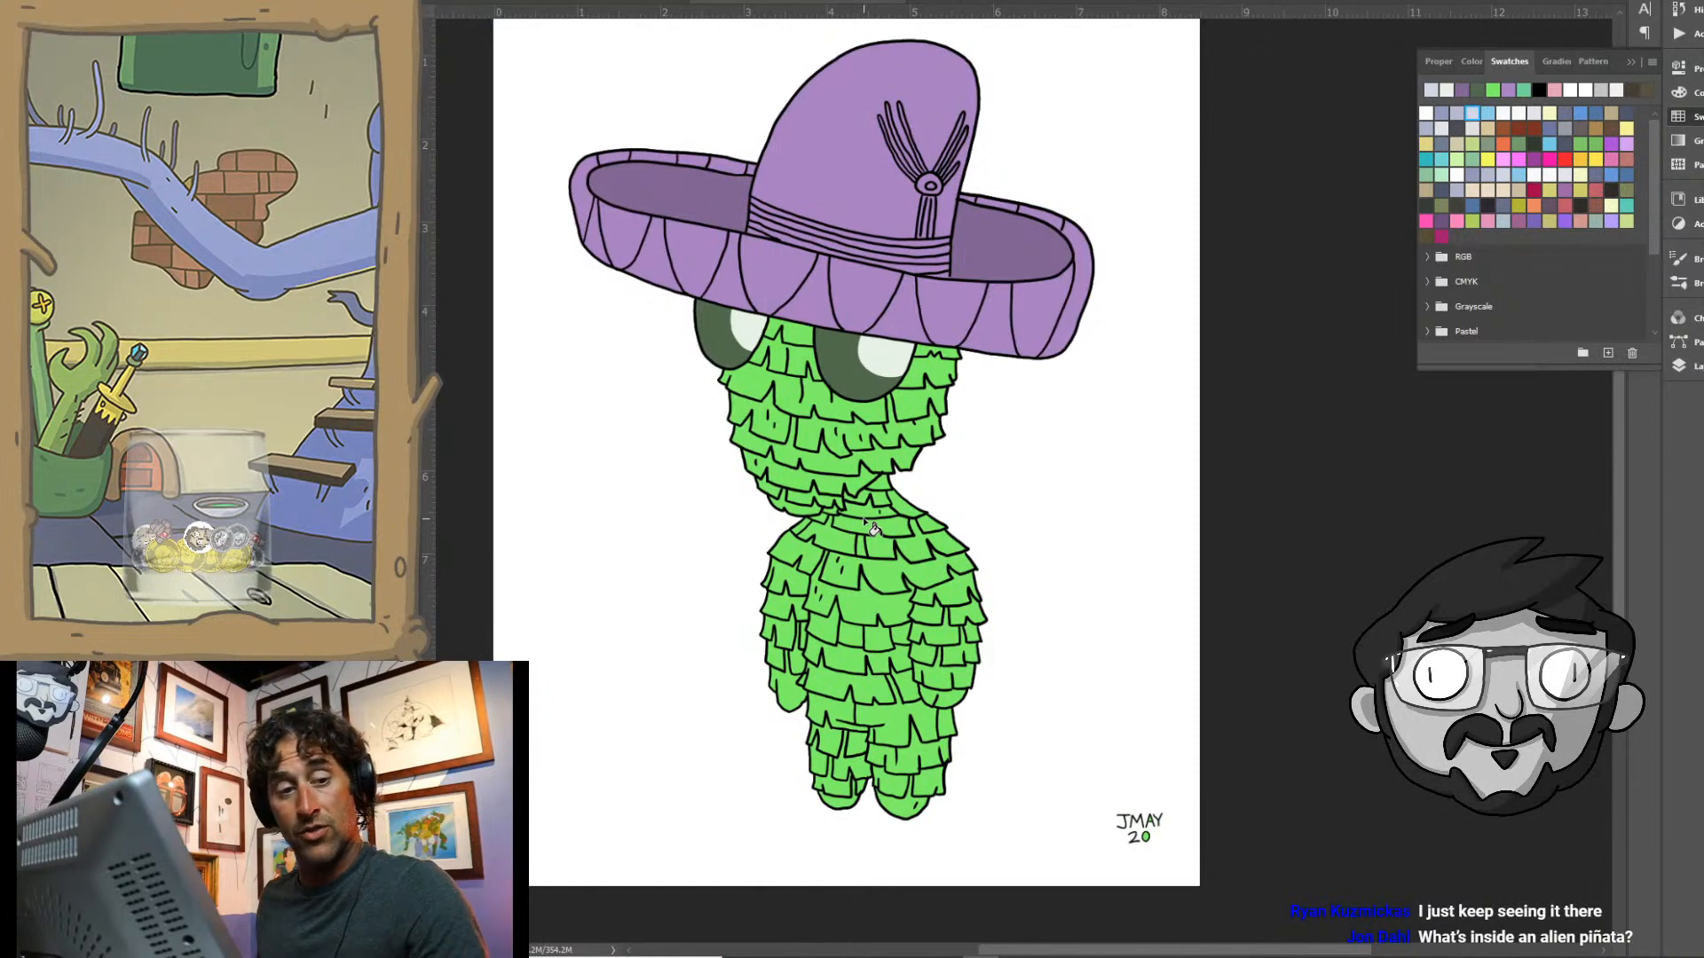
pyautogui.click(1686, 365)
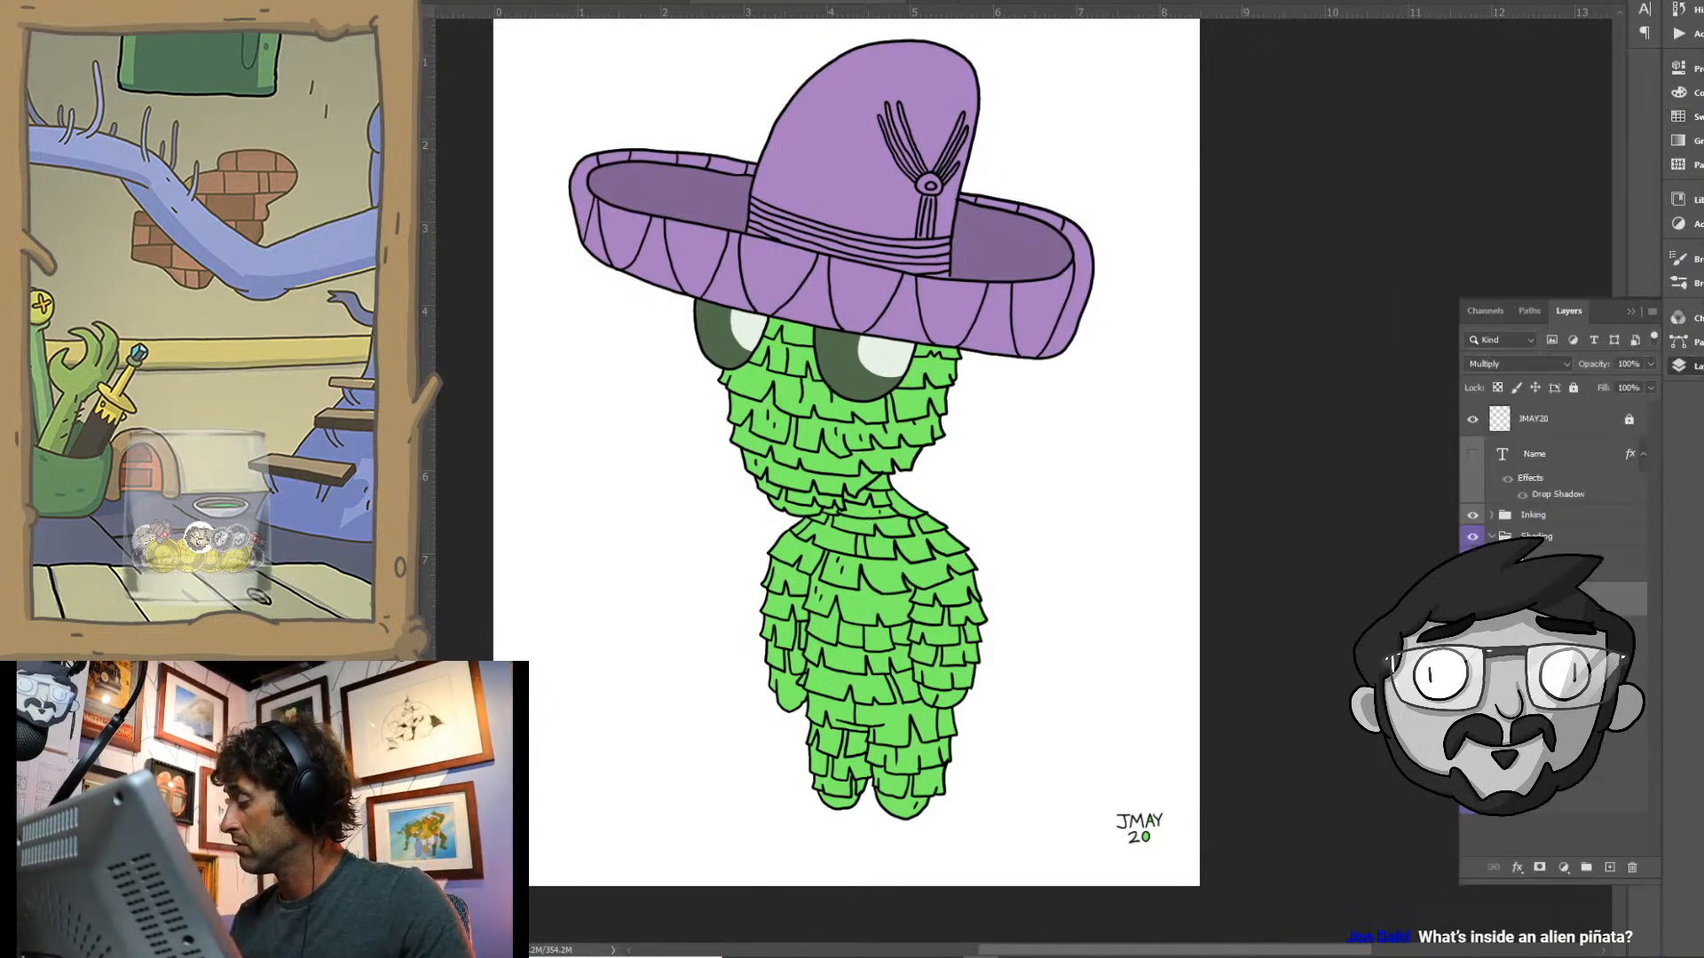
# - Select the empty area around the character on the flat colour layer, invert the selection, and return to the Multiply shading layer
pyautogui.click(1549, 727)
pyautogui.click(1126, 661)
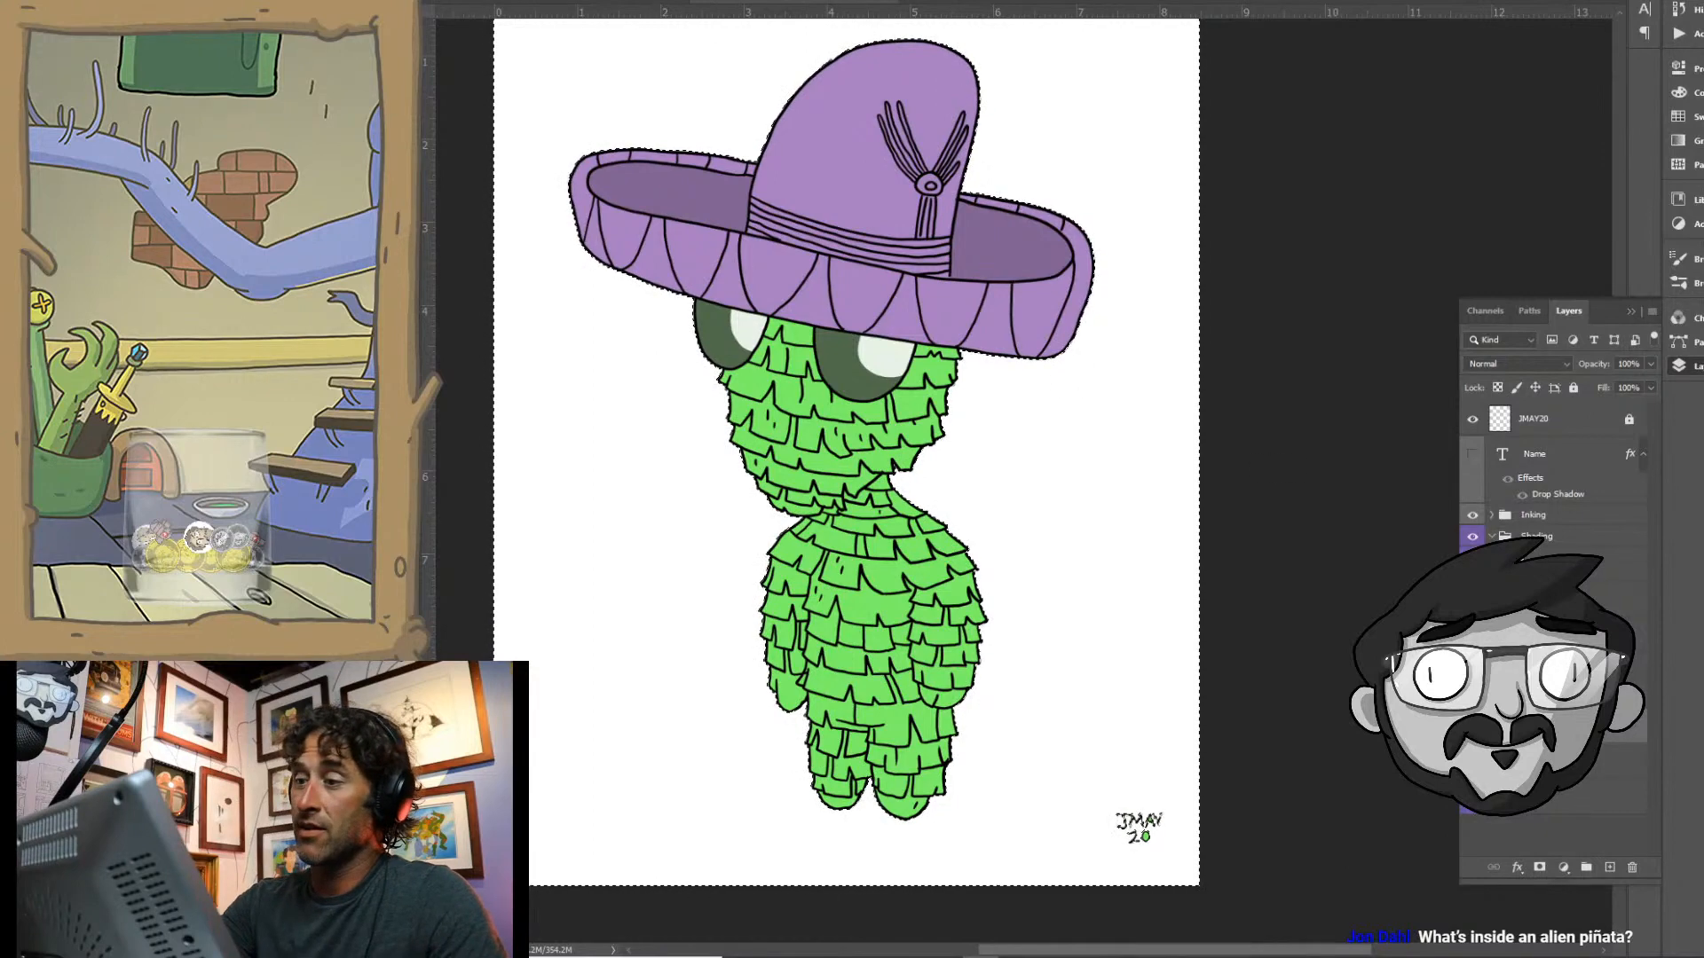
pyautogui.click(586, 0)
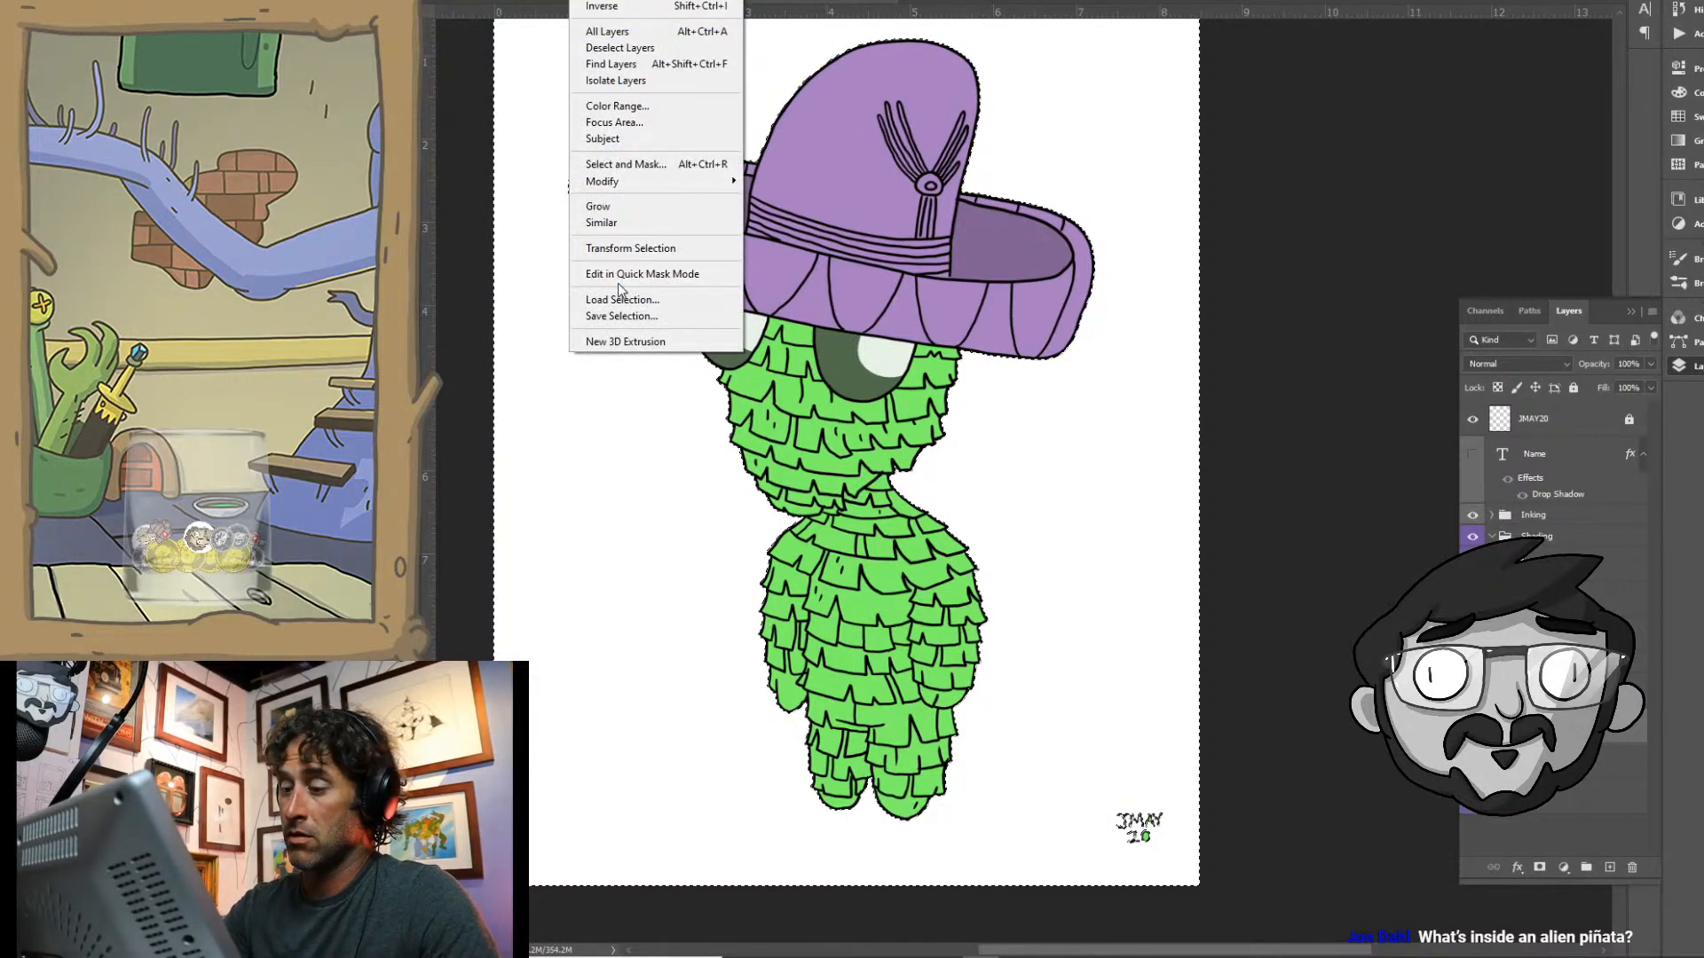
pyautogui.click(603, 6)
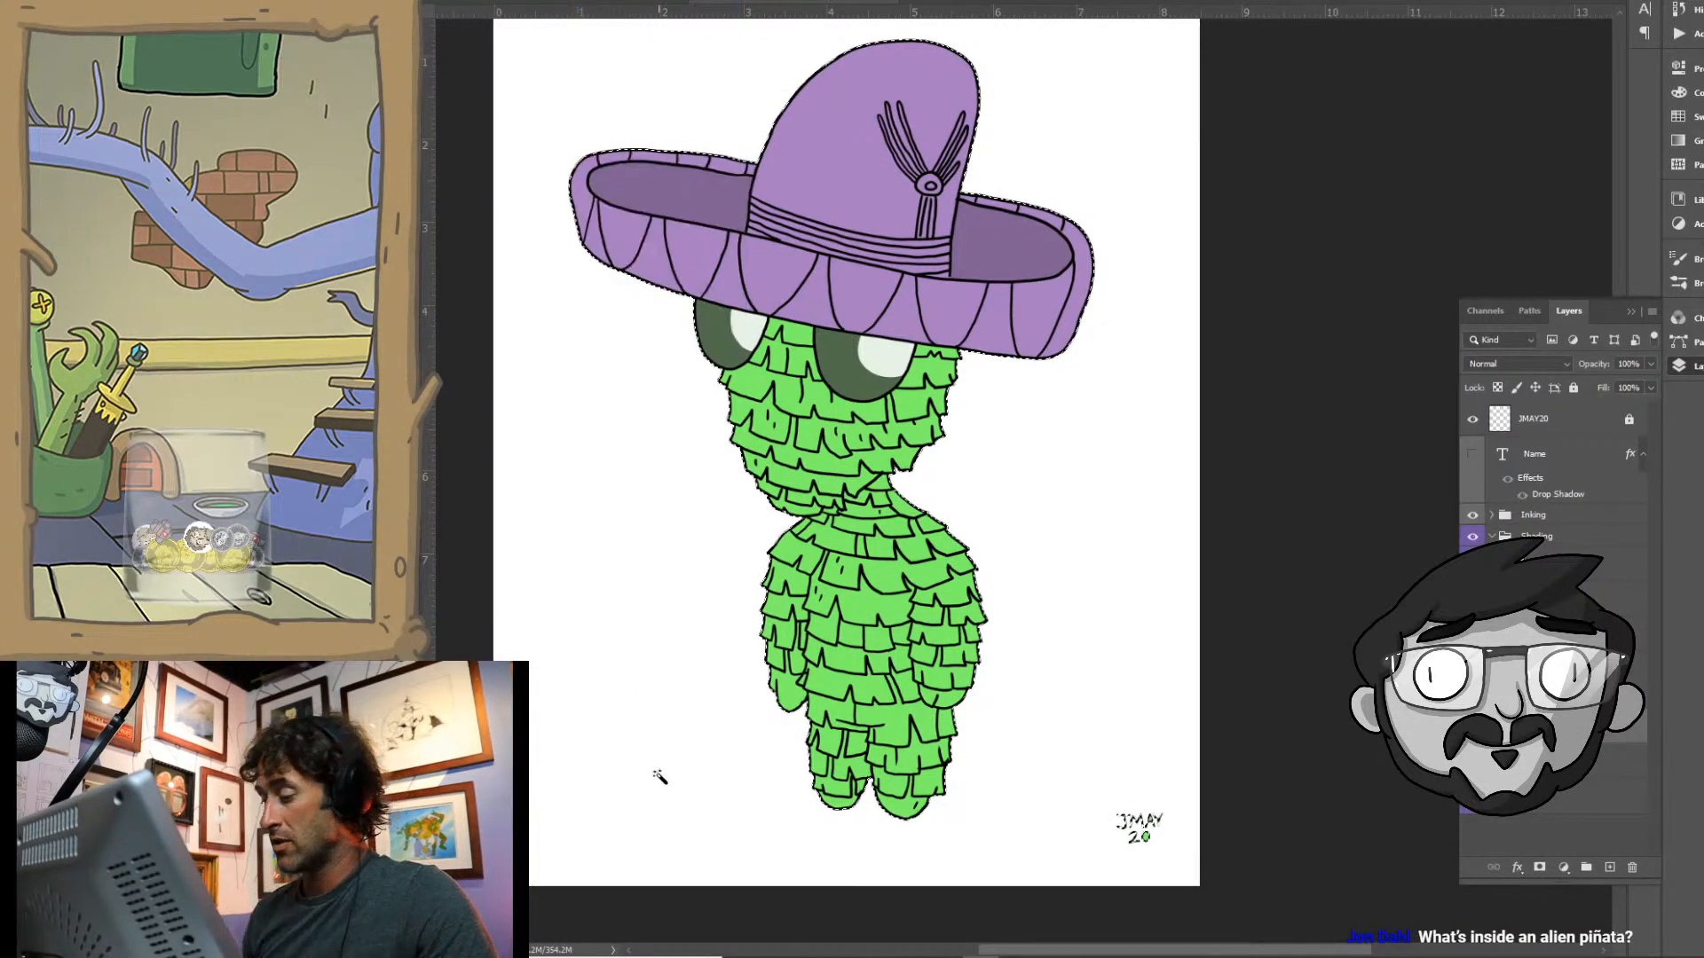
pyautogui.hotkey('shift', 'alt', 'm')
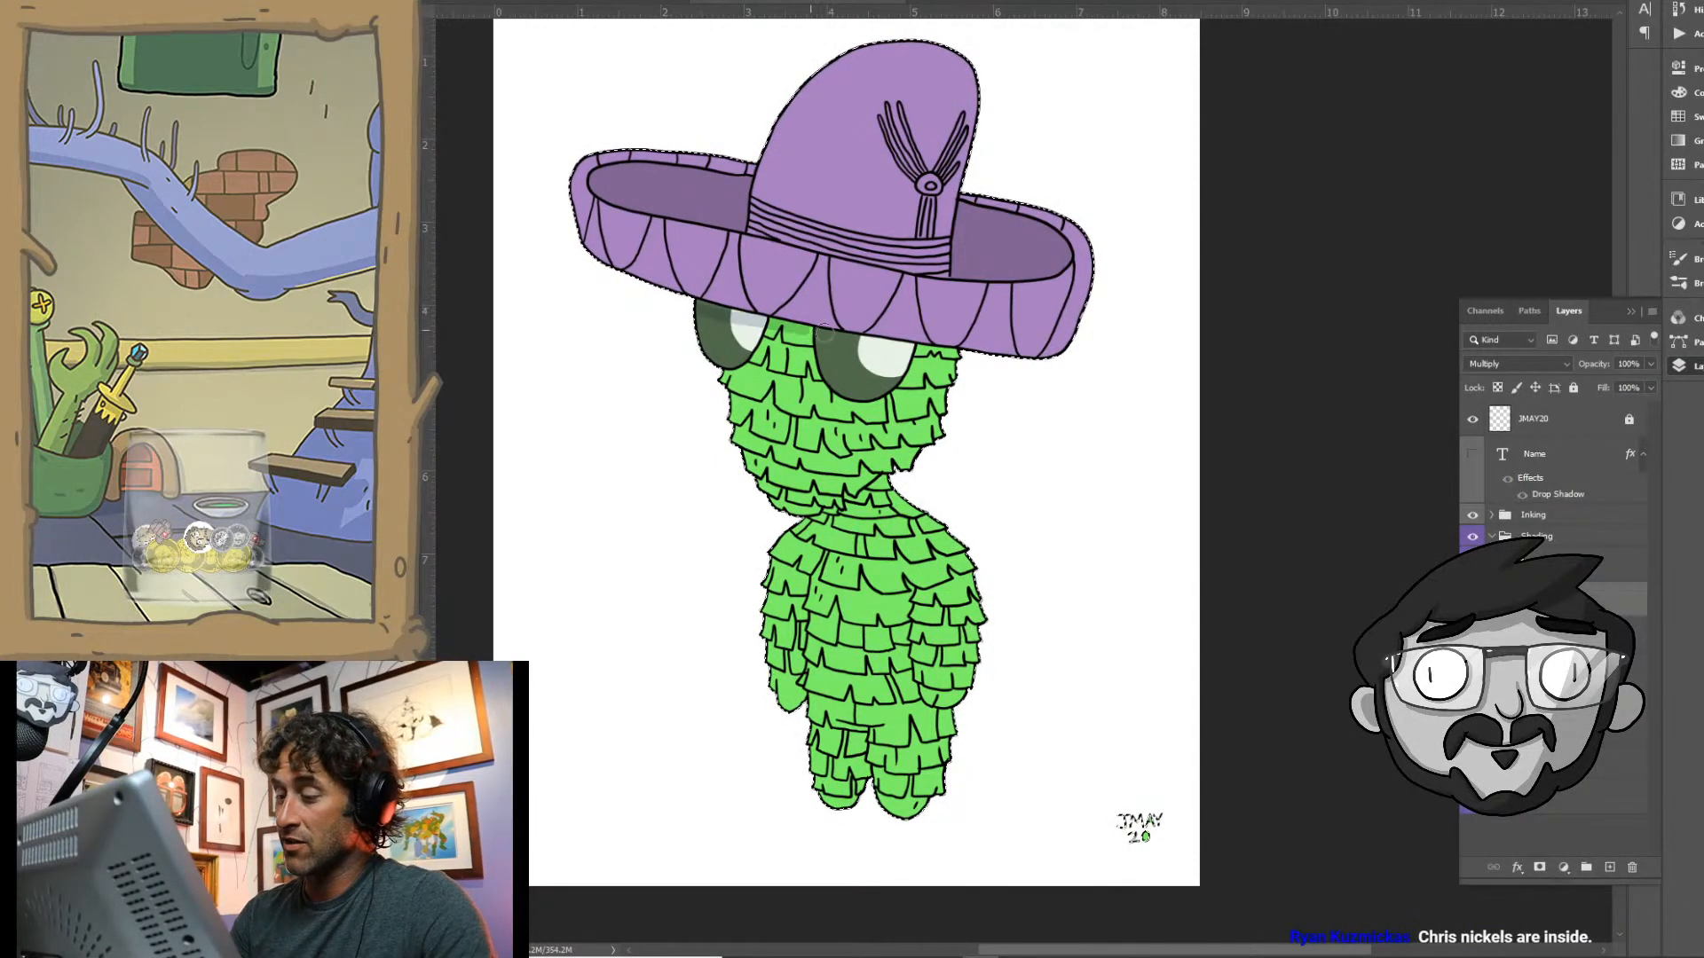
# - Brush the hat's cast shadow across the eyes and upper face, and shade the brim's lower edge and right end
pyautogui.moveTo(704, 304)
pyautogui.mouseDown()
pyautogui.moveTo(1004, 365)
pyautogui.moveTo(673, 323)
pyautogui.moveTo(976, 384)
pyautogui.mouseUp()
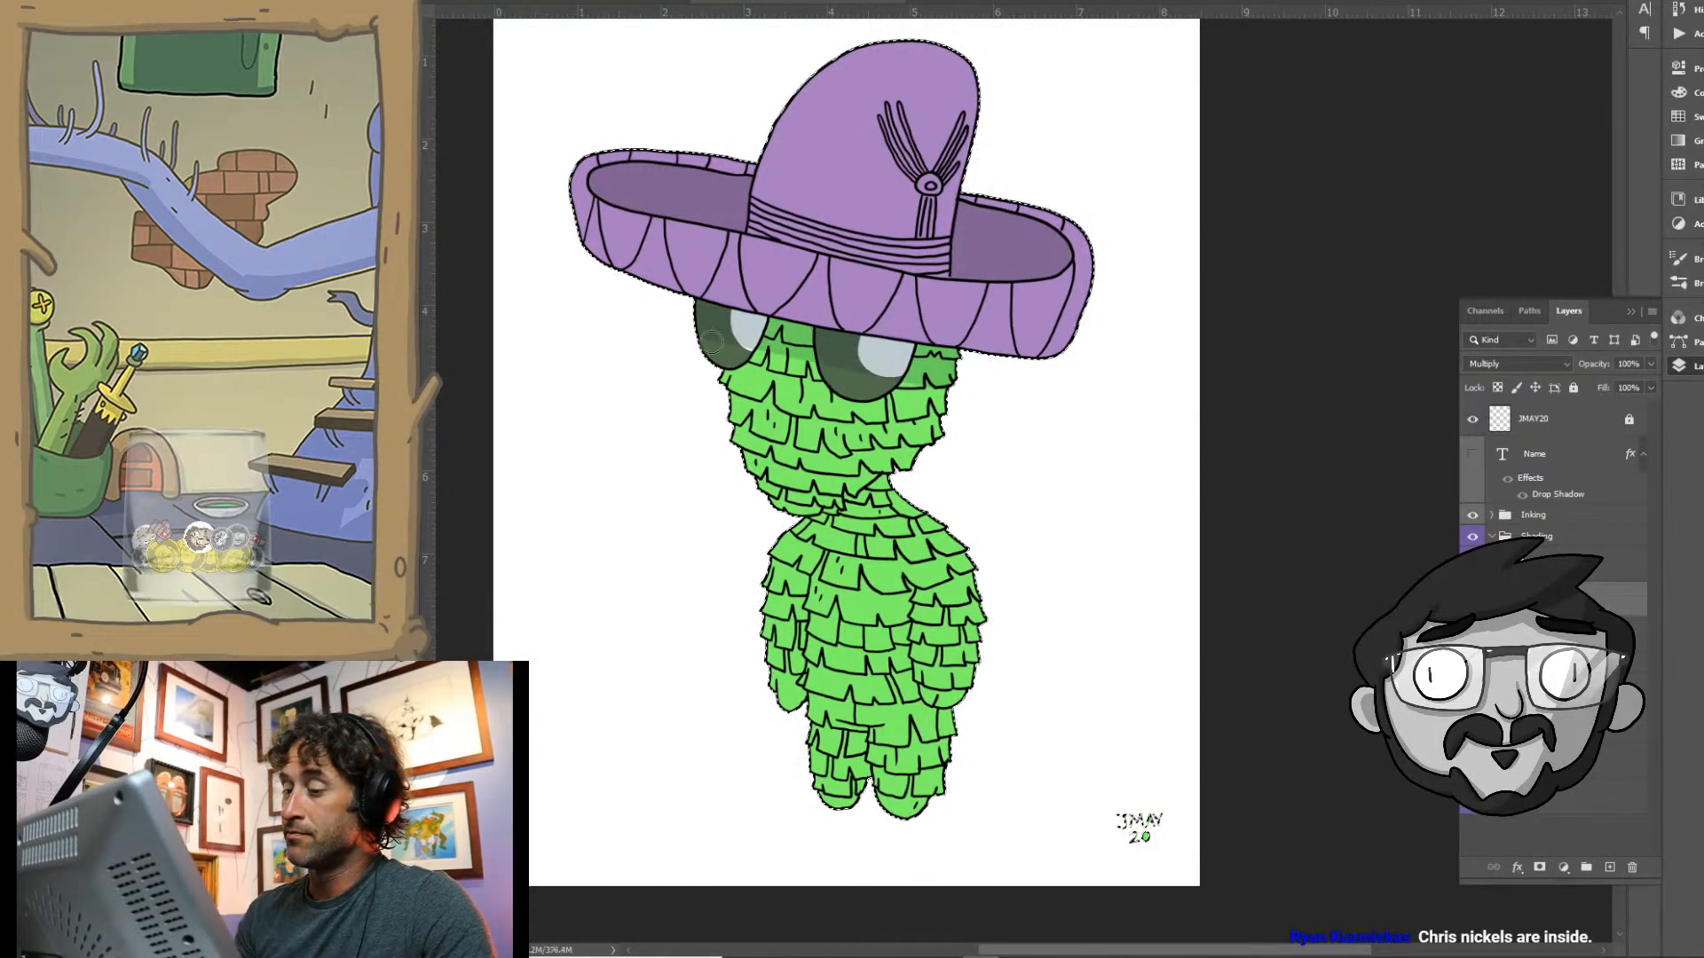
pyautogui.moveTo(559, 202)
pyautogui.mouseDown()
pyautogui.moveTo(799, 315)
pyautogui.moveTo(1108, 343)
pyautogui.mouseUp()
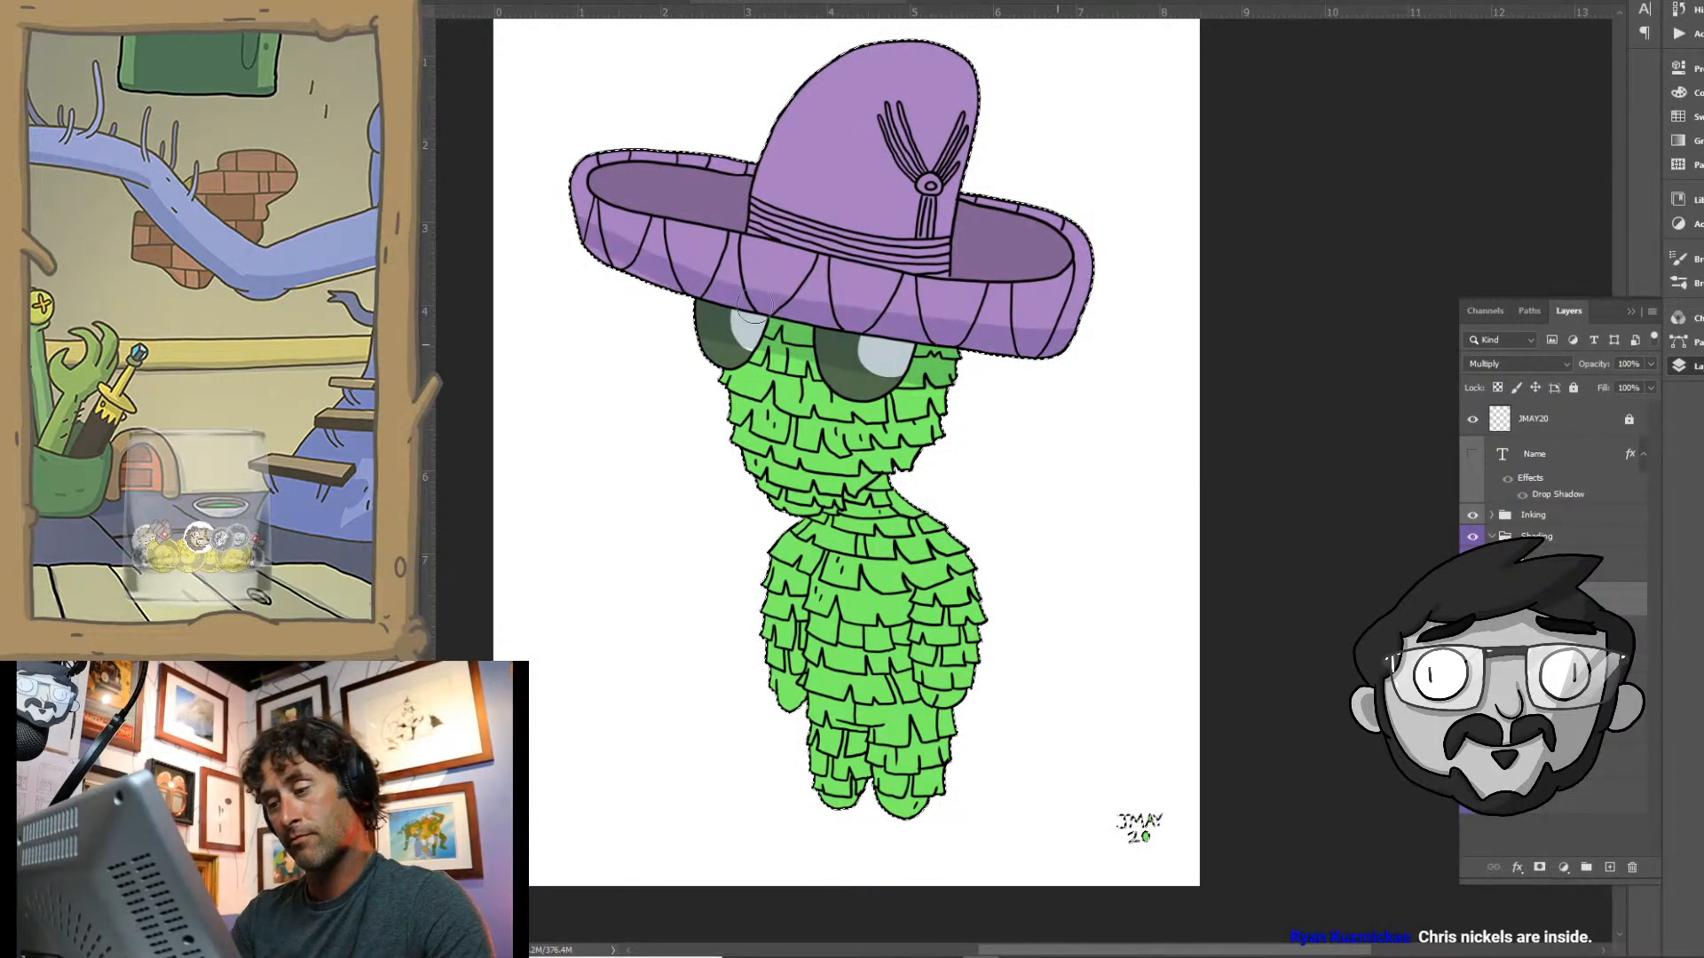
pyautogui.moveTo(1109, 239)
pyautogui.mouseDown()
pyautogui.moveTo(1067, 337)
pyautogui.moveTo(1090, 210)
pyautogui.moveTo(1039, 324)
pyautogui.moveTo(1060, 237)
pyautogui.moveTo(1003, 331)
pyautogui.moveTo(1032, 256)
pyautogui.moveTo(970, 322)
pyautogui.moveTo(1031, 183)
pyautogui.moveTo(979, 317)
pyautogui.moveTo(981, 216)
pyautogui.moveTo(964, 211)
pyautogui.moveTo(959, 250)
pyautogui.moveTo(964, 206)
pyautogui.moveTo(1008, 219)
pyautogui.moveTo(963, 211)
pyautogui.moveTo(958, 267)
pyautogui.moveTo(967, 231)
pyautogui.moveTo(1006, 231)
pyautogui.moveTo(956, 275)
pyautogui.moveTo(994, 272)
pyautogui.moveTo(933, 262)
pyautogui.moveTo(977, 104)
pyautogui.moveTo(939, 264)
pyautogui.moveTo(962, 214)
pyautogui.mouseUp()
# - With a smaller brush, shade the right side of the sombrero's crown and the upper edge inside the left brim
pyautogui.press('[')
pyautogui.press('[')
pyautogui.press('[')
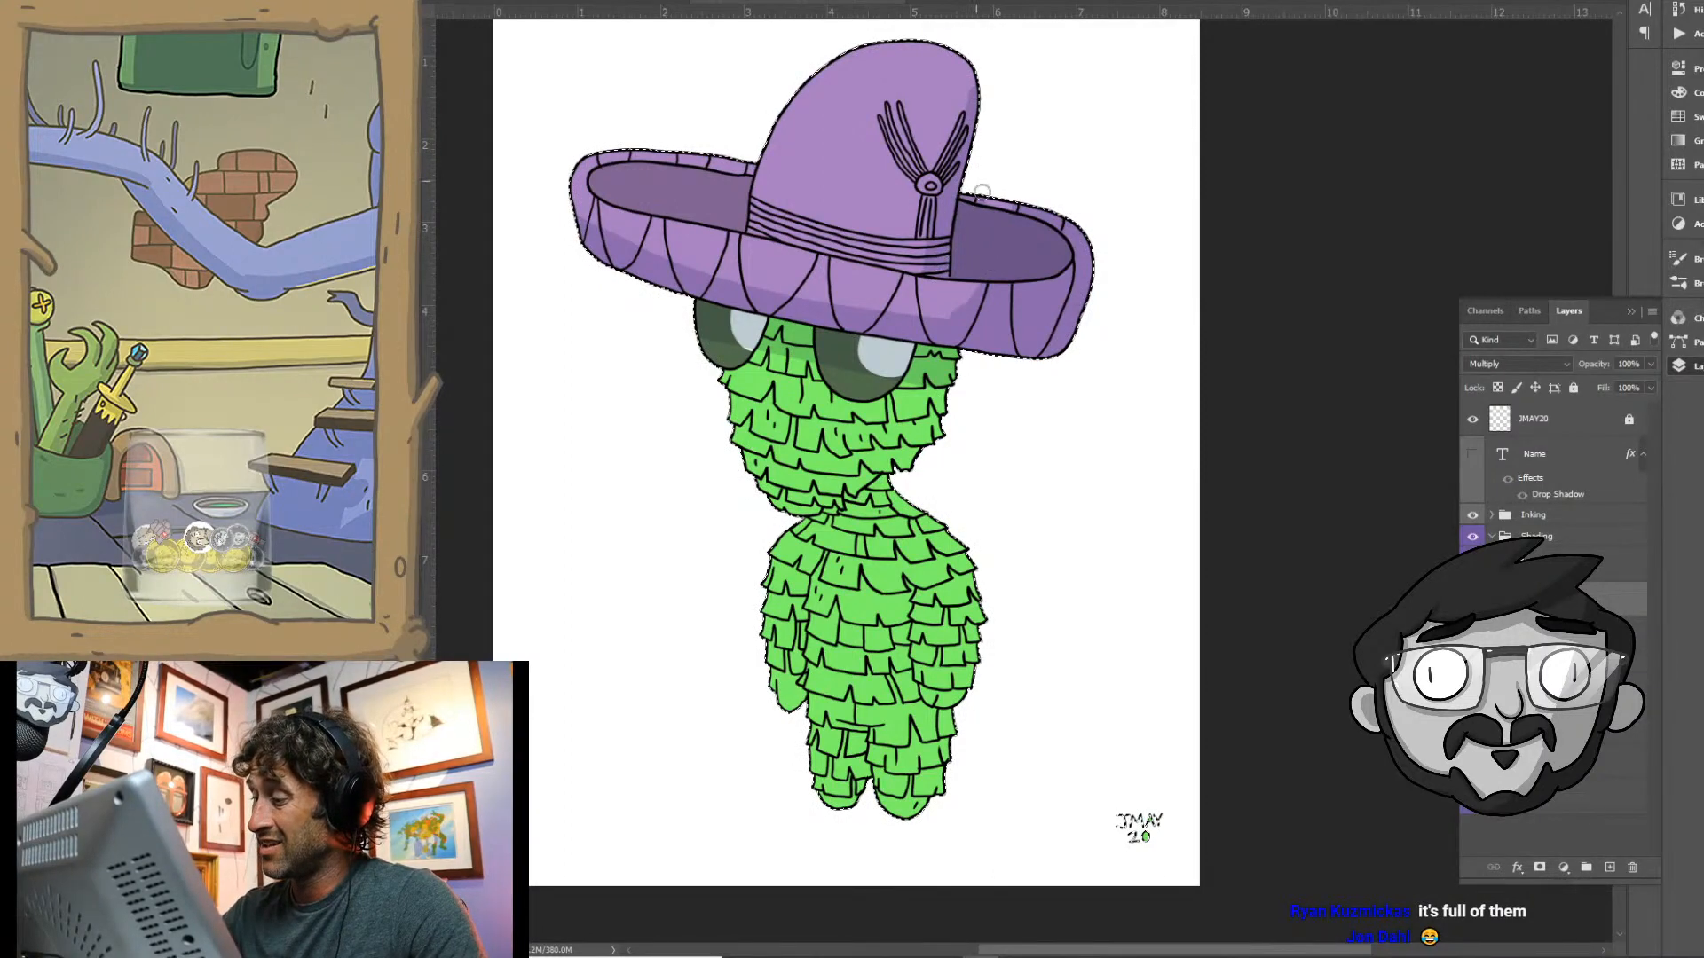
pyautogui.moveTo(970, 65)
pyautogui.mouseDown()
pyautogui.moveTo(919, 268)
pyautogui.moveTo(957, 53)
pyautogui.mouseUp()
pyautogui.moveTo(910, 263); pyautogui.dragTo(949, 51)
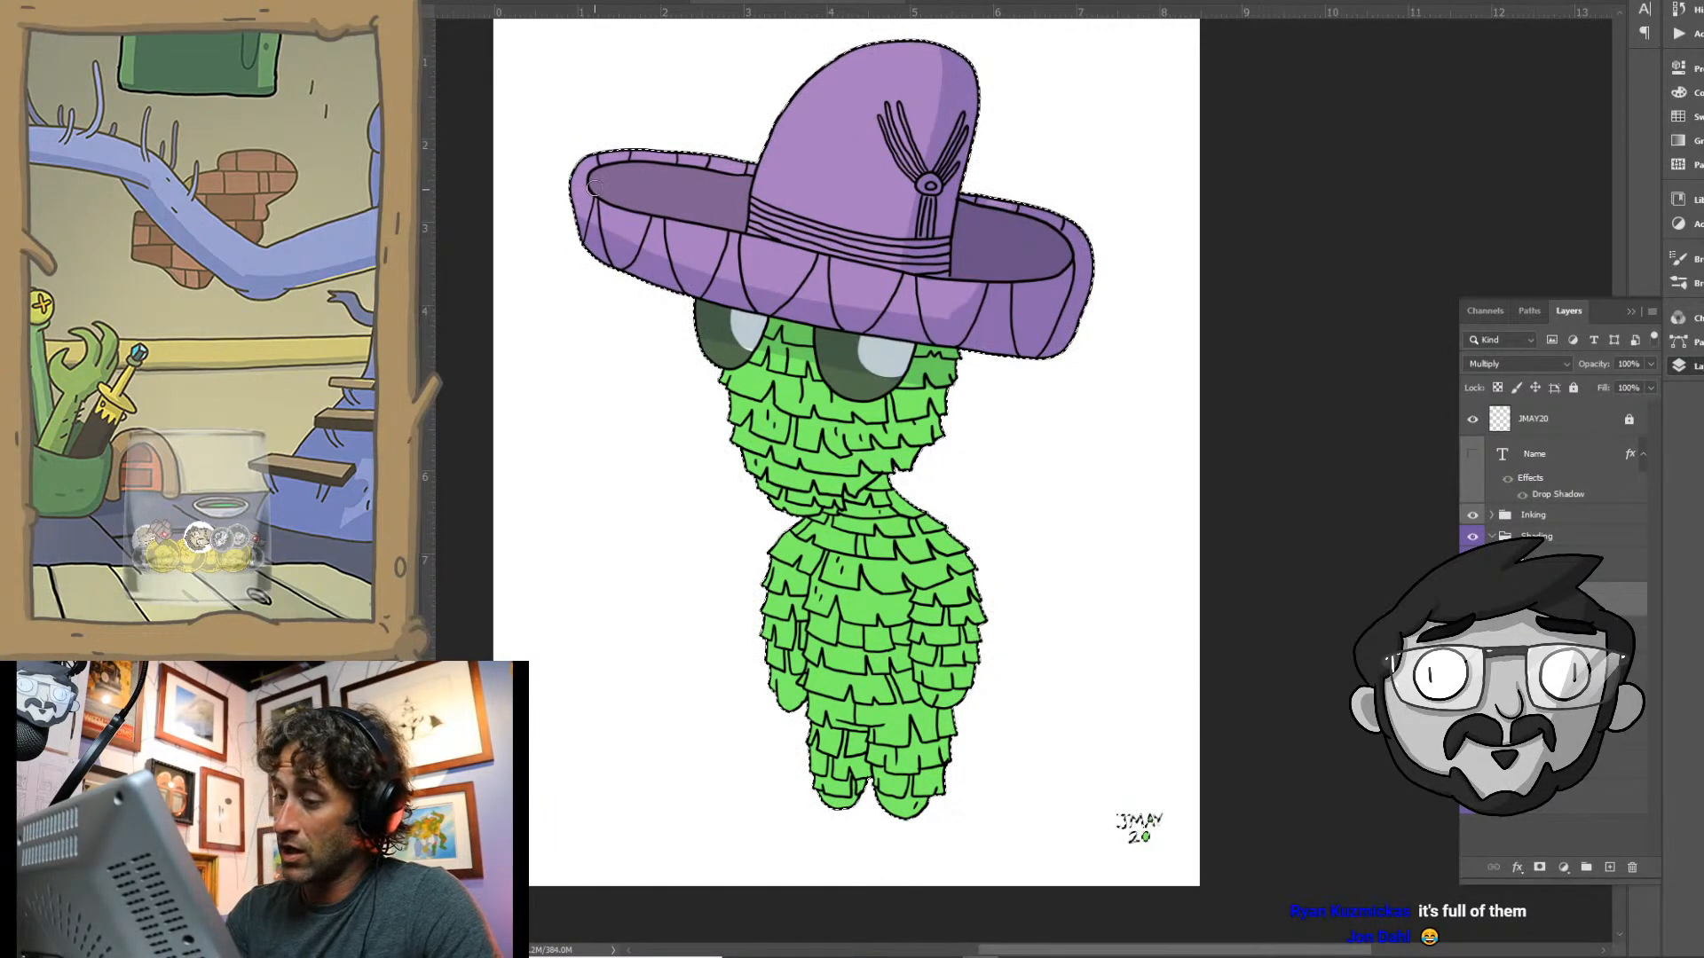
pyautogui.moveTo(592, 186)
pyautogui.mouseDown()
pyautogui.moveTo(614, 168)
pyautogui.moveTo(751, 178)
pyautogui.mouseUp()
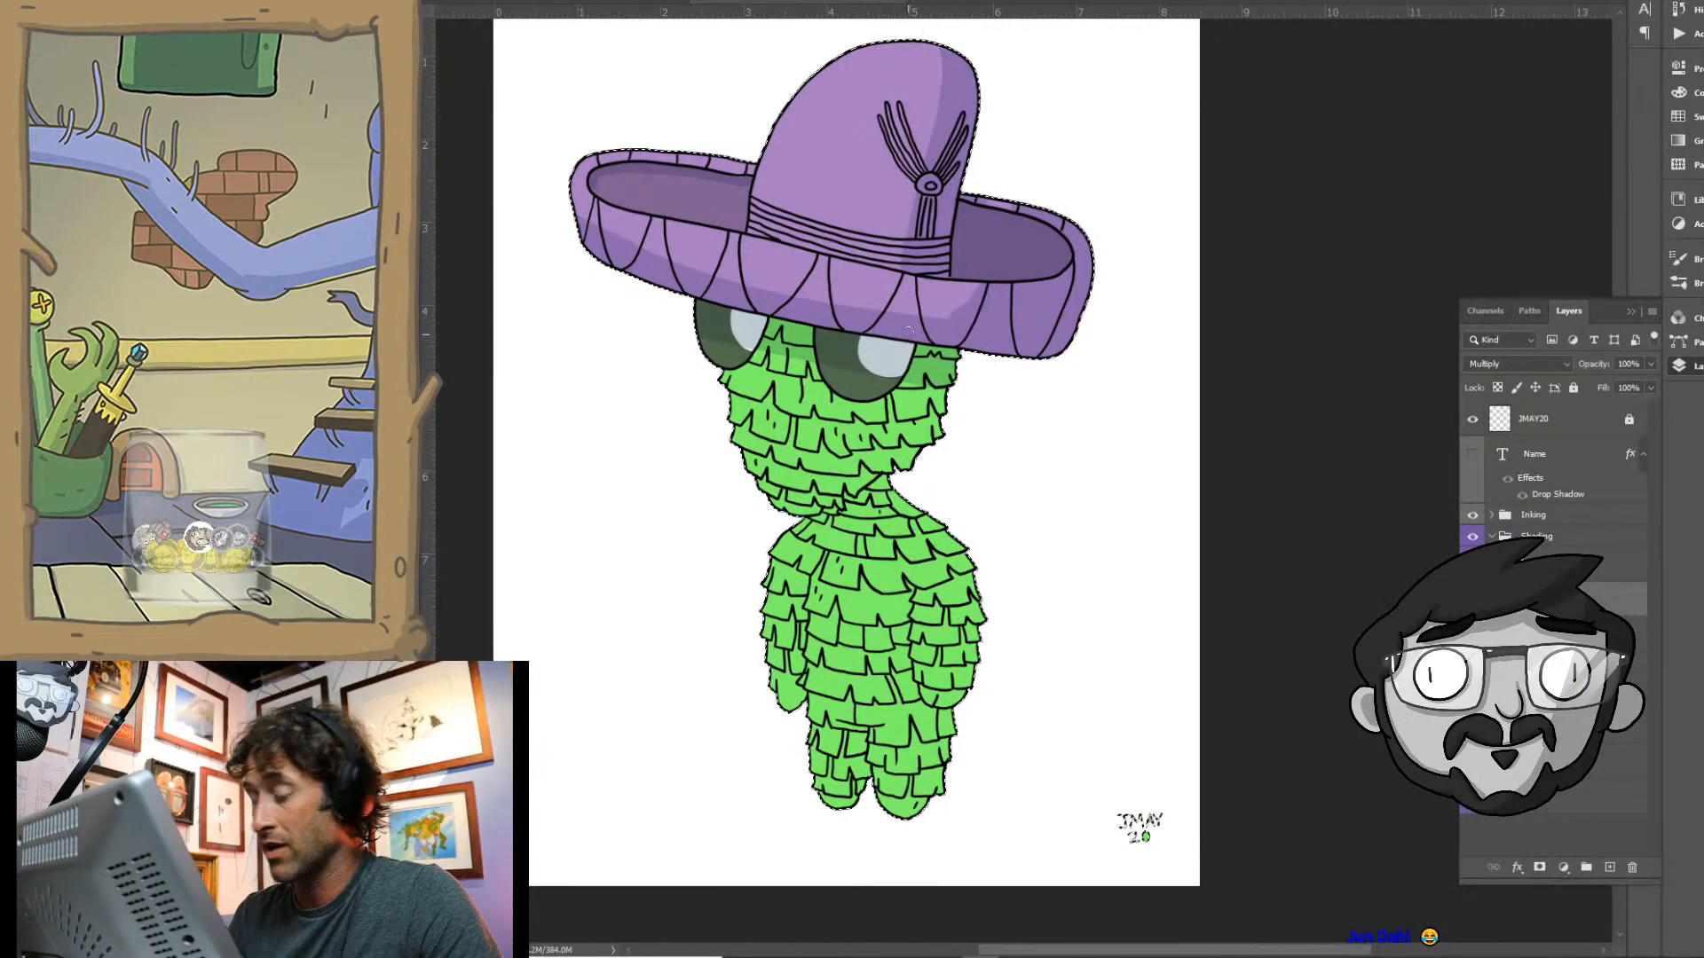
# - Shade the right side and underside of the head, the neck, and the shadowed sides of the body, arms and legs
pyautogui.scroll(2, 848, 292)
pyautogui.moveTo(869, 379); pyautogui.dragTo(997, 490)
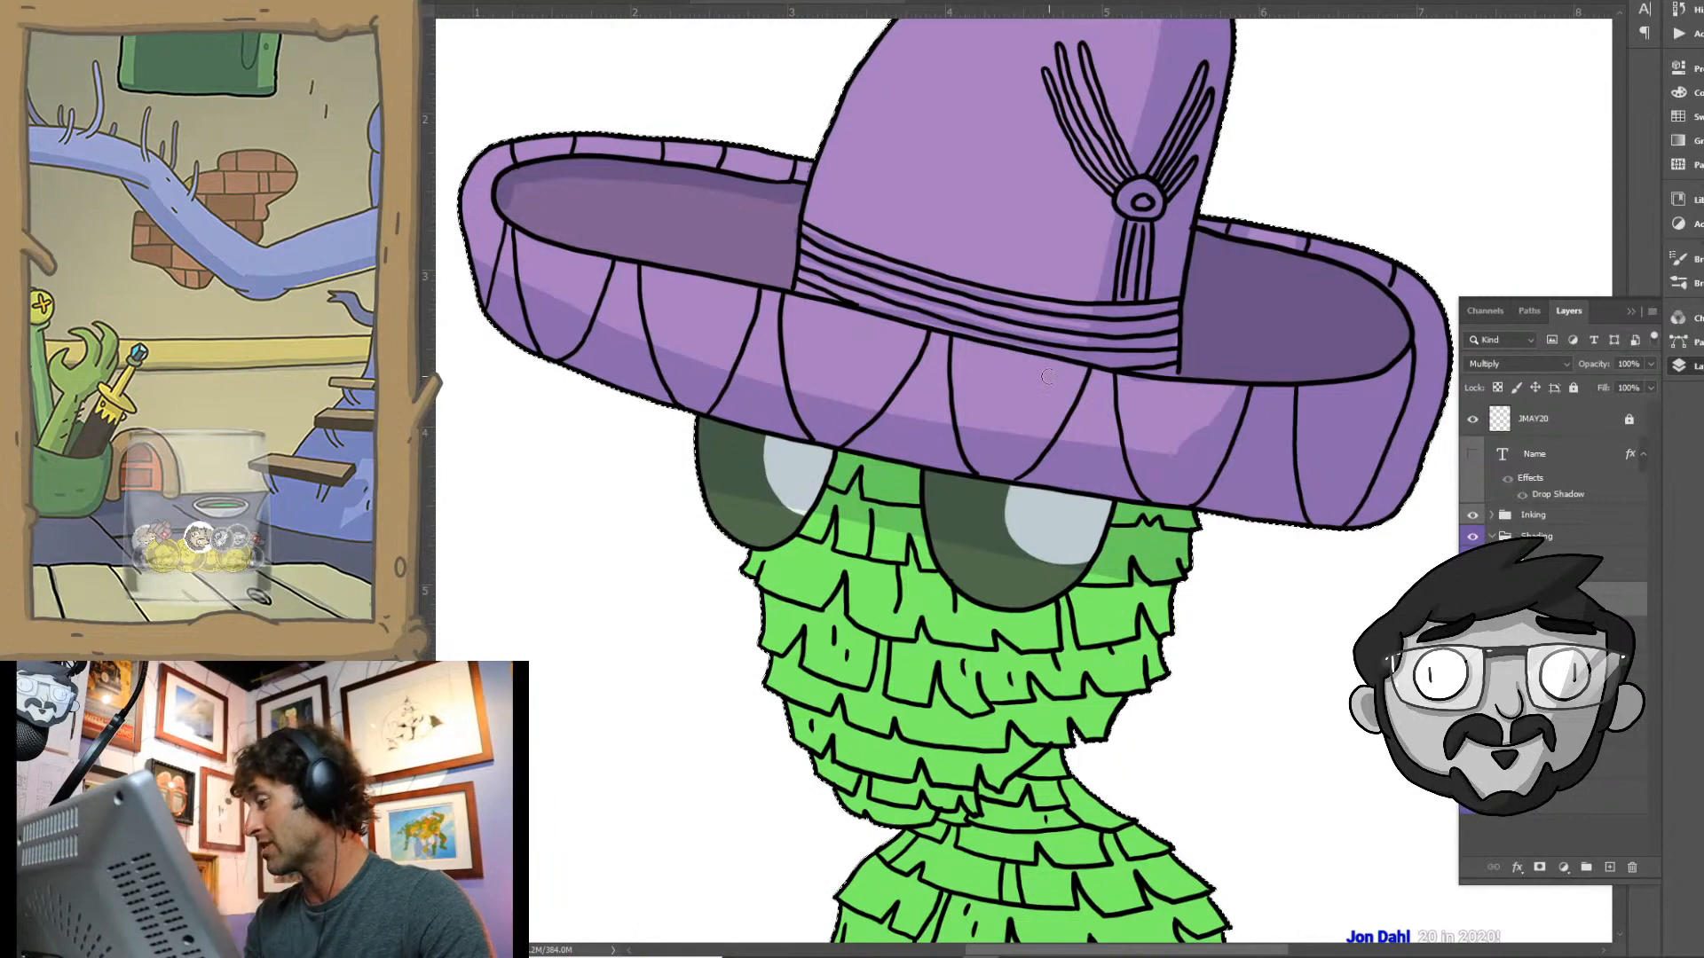
pyautogui.moveTo(1034, 710); pyautogui.dragTo(945, 539)
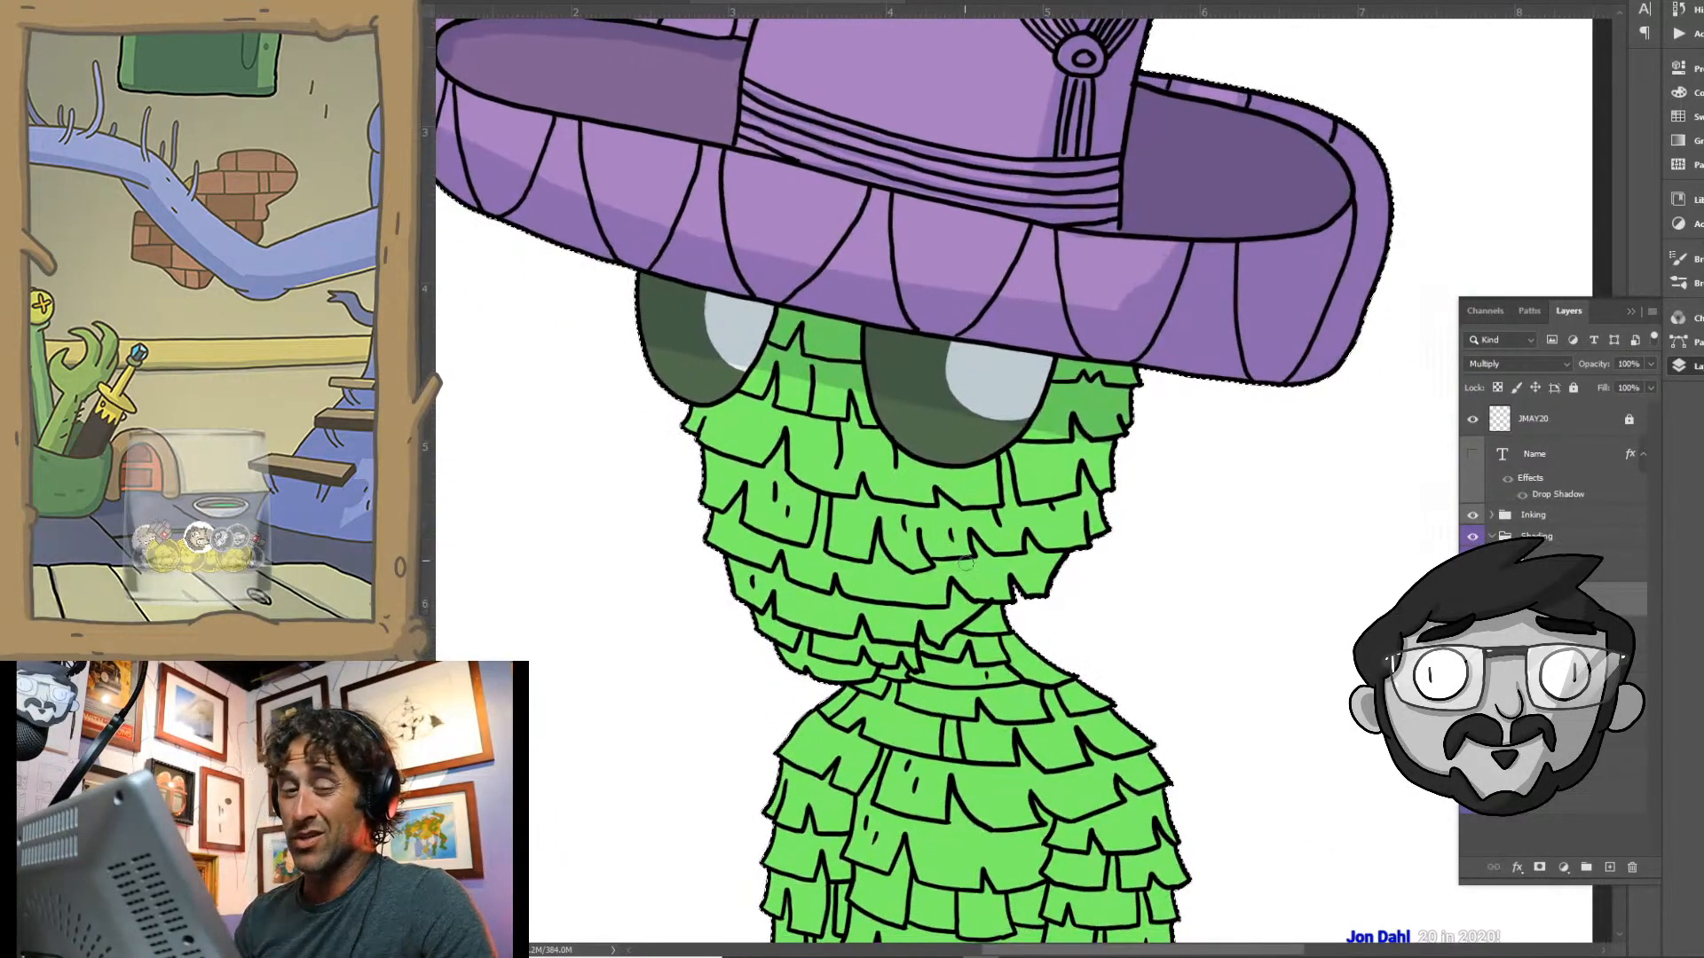
pyautogui.moveTo(1076, 438)
pyautogui.mouseDown()
pyautogui.moveTo(1043, 371)
pyautogui.moveTo(990, 587)
pyautogui.moveTo(1063, 437)
pyautogui.moveTo(1065, 542)
pyautogui.moveTo(1102, 523)
pyautogui.mouseUp()
pyautogui.moveTo(1073, 604); pyautogui.dragTo(1080, 349)
pyautogui.moveTo(1006, 190)
pyautogui.mouseDown()
pyautogui.moveTo(987, 315)
pyautogui.moveTo(946, 377)
pyautogui.moveTo(798, 428)
pyautogui.moveTo(1009, 218)
pyautogui.mouseUp()
pyautogui.moveTo(963, 395)
pyautogui.mouseDown()
pyautogui.moveTo(877, 437)
pyautogui.moveTo(1001, 377)
pyautogui.moveTo(1065, 426)
pyautogui.moveTo(970, 199)
pyautogui.mouseUp()
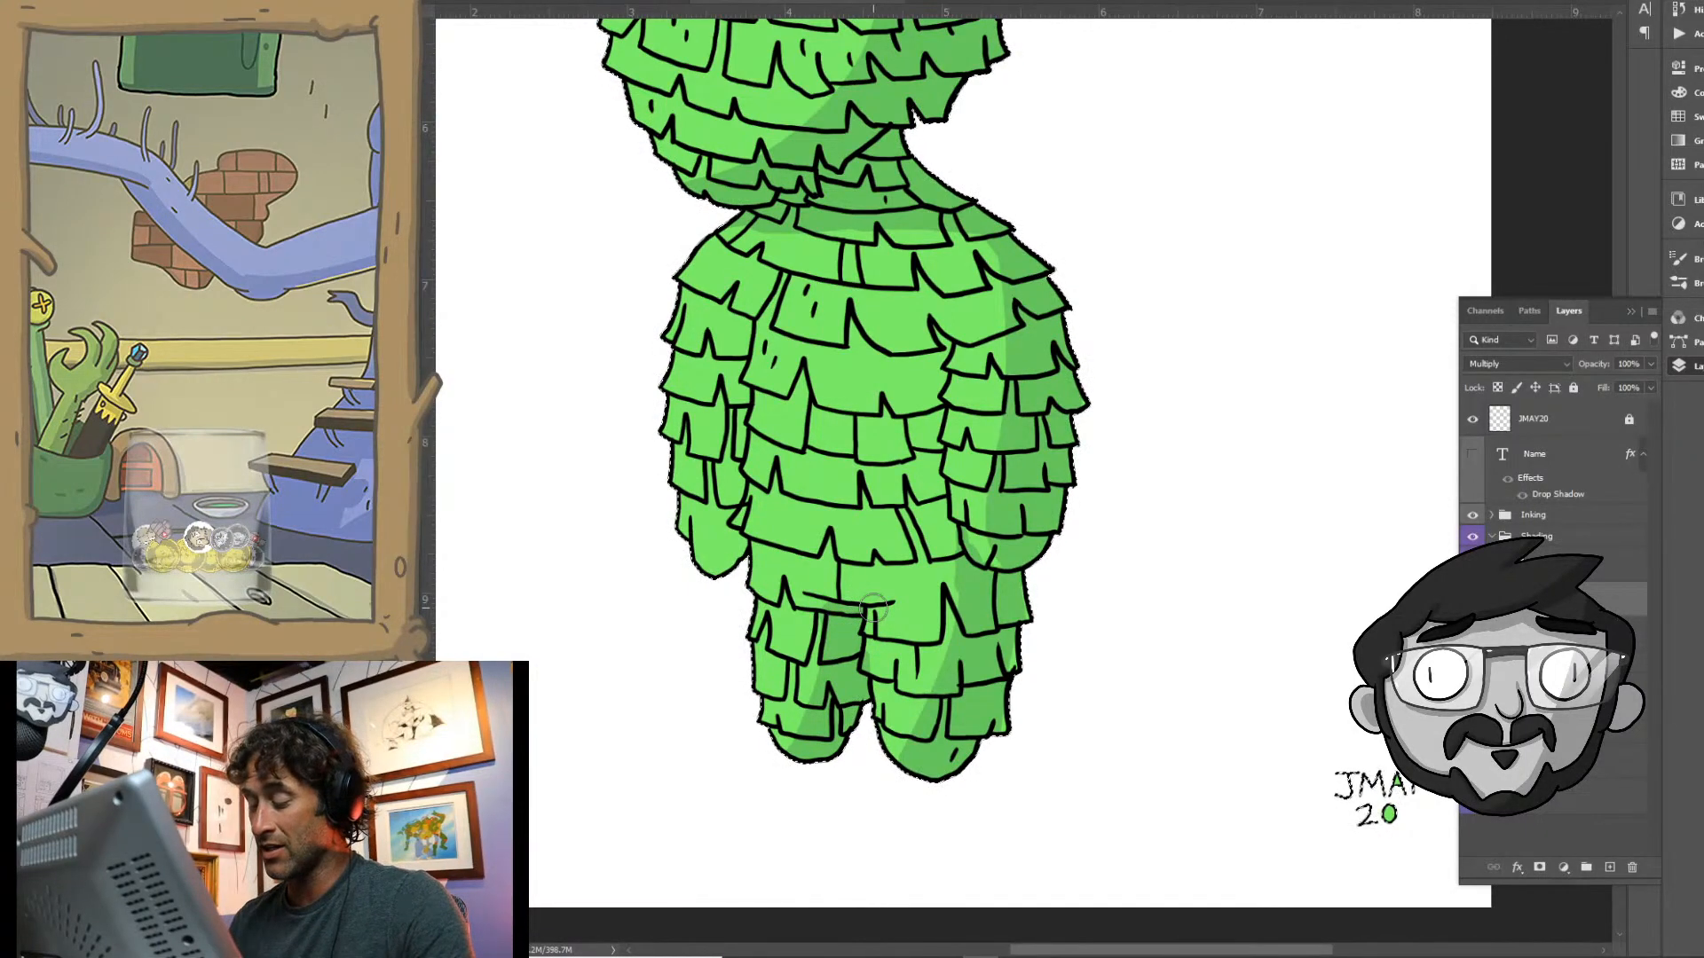
# - Paint thin shadow strokes beneath the paper fringe rows and small fold marks across the body and face
pyautogui.moveTo(873, 610); pyautogui.dragTo(877, 665)
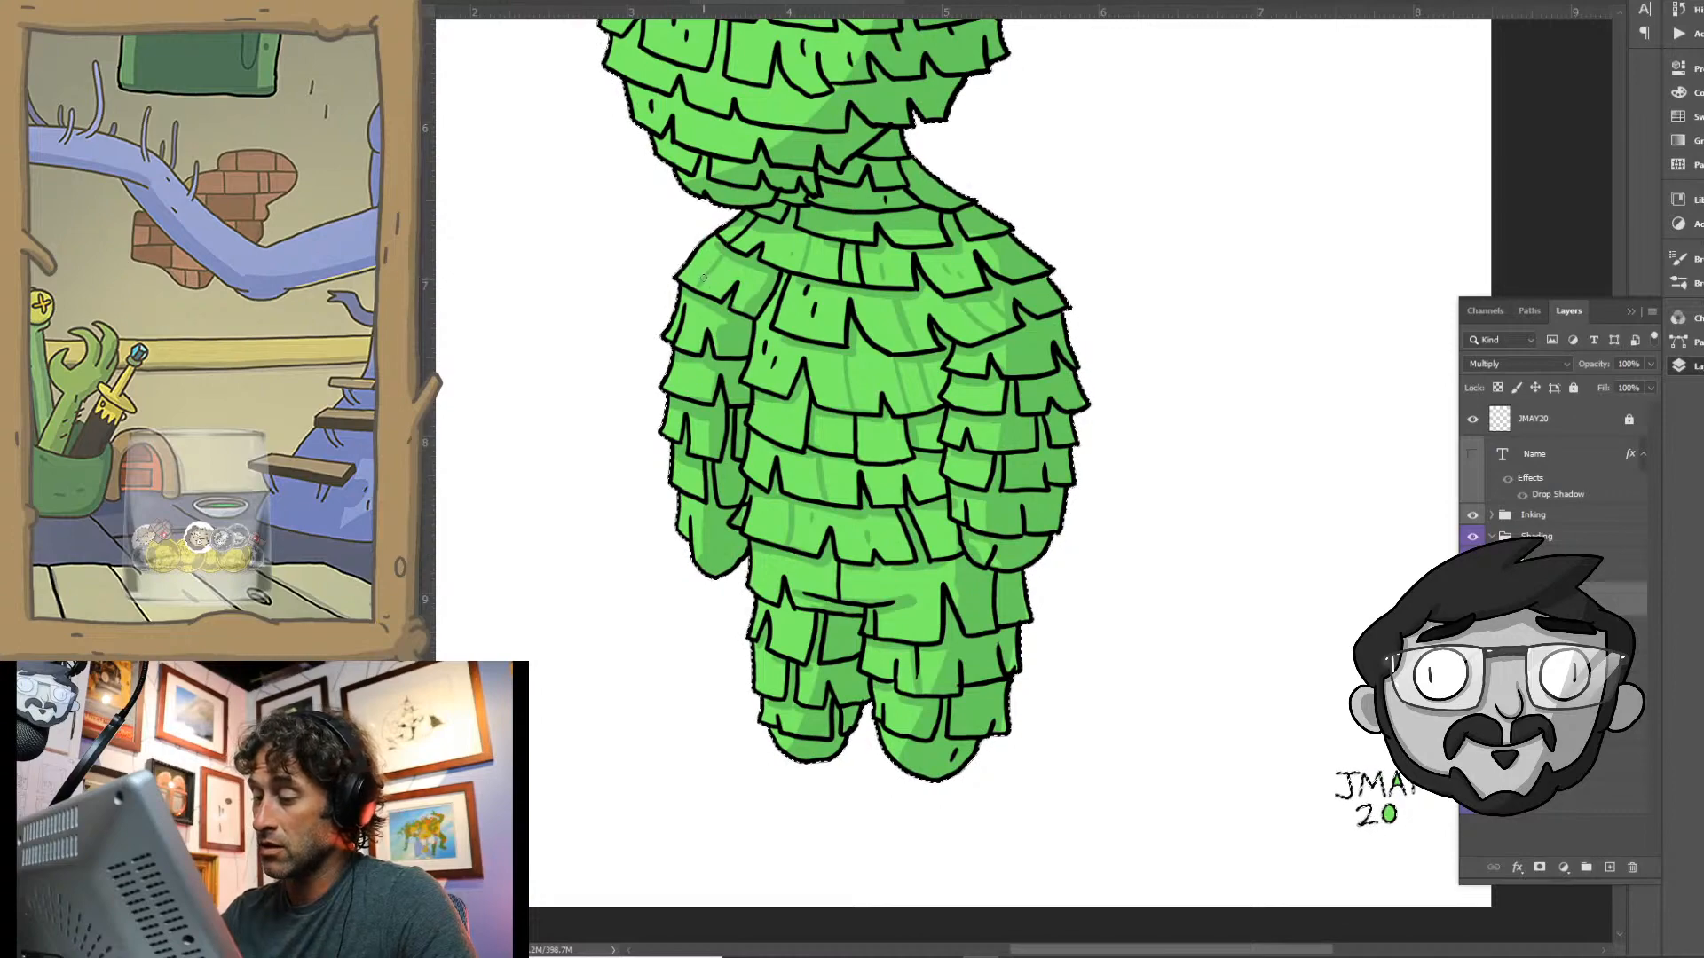
pyautogui.moveTo(768, 124); pyautogui.dragTo(863, 371)
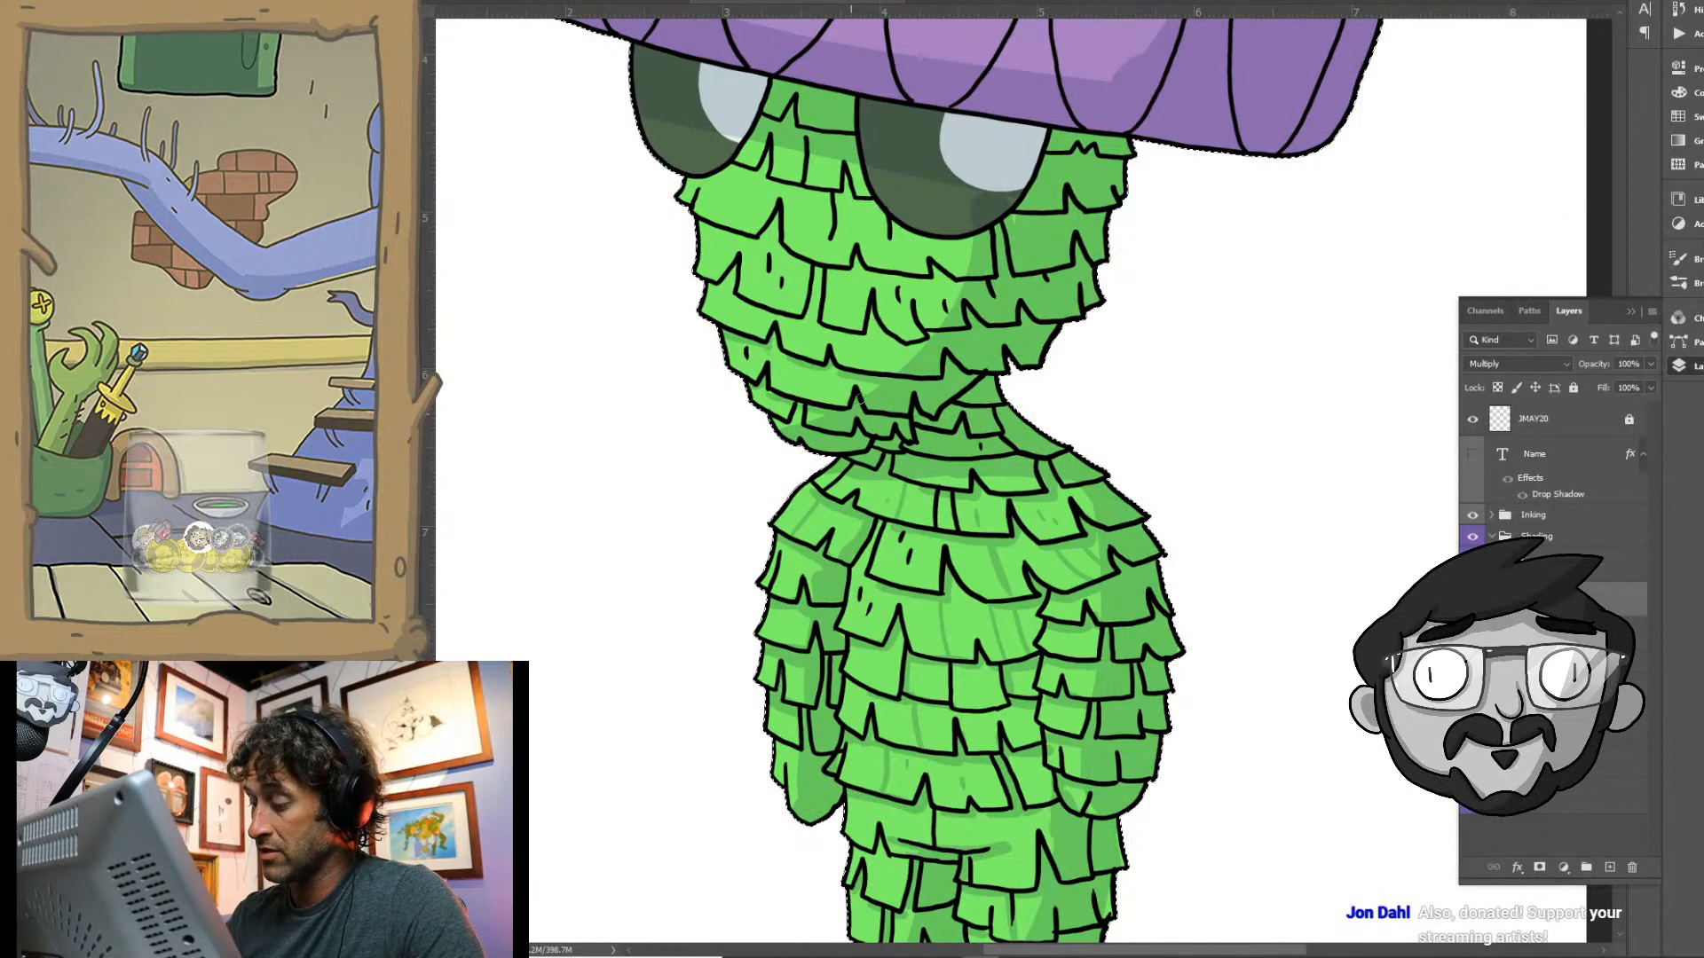
pyautogui.moveTo(808, 320); pyautogui.dragTo(816, 271)
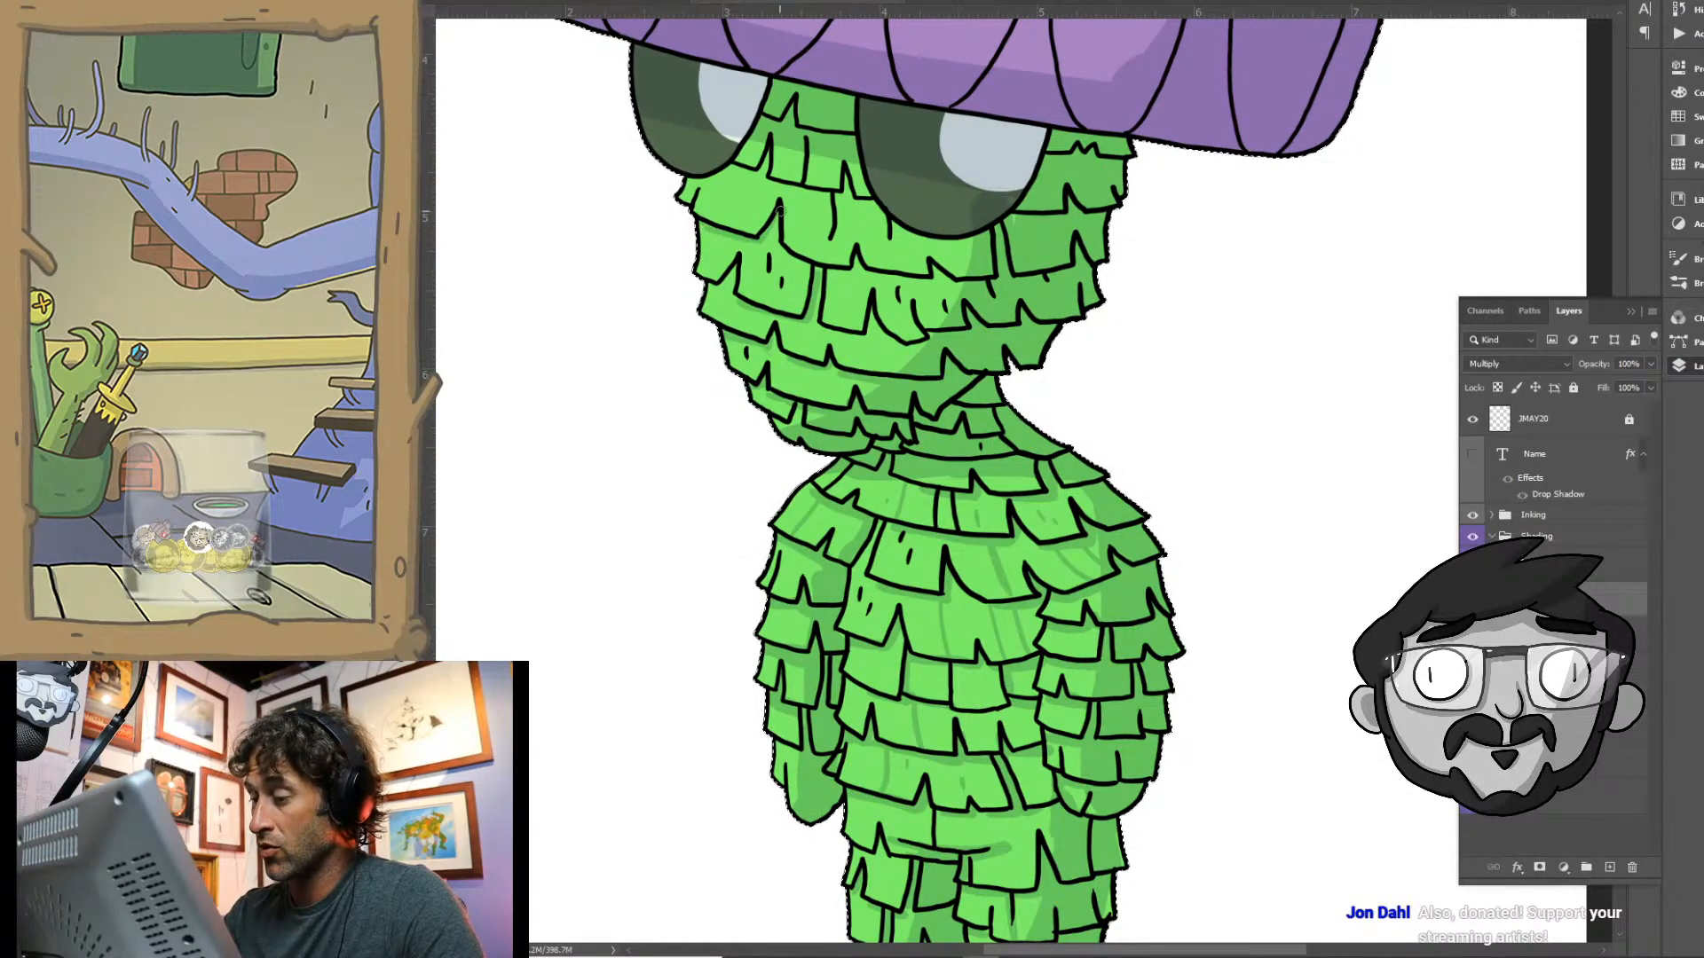
pyautogui.moveTo(785, 254)
pyautogui.mouseDown()
pyautogui.moveTo(848, 278)
pyautogui.moveTo(859, 257)
pyautogui.moveTo(930, 282)
pyautogui.mouseUp()
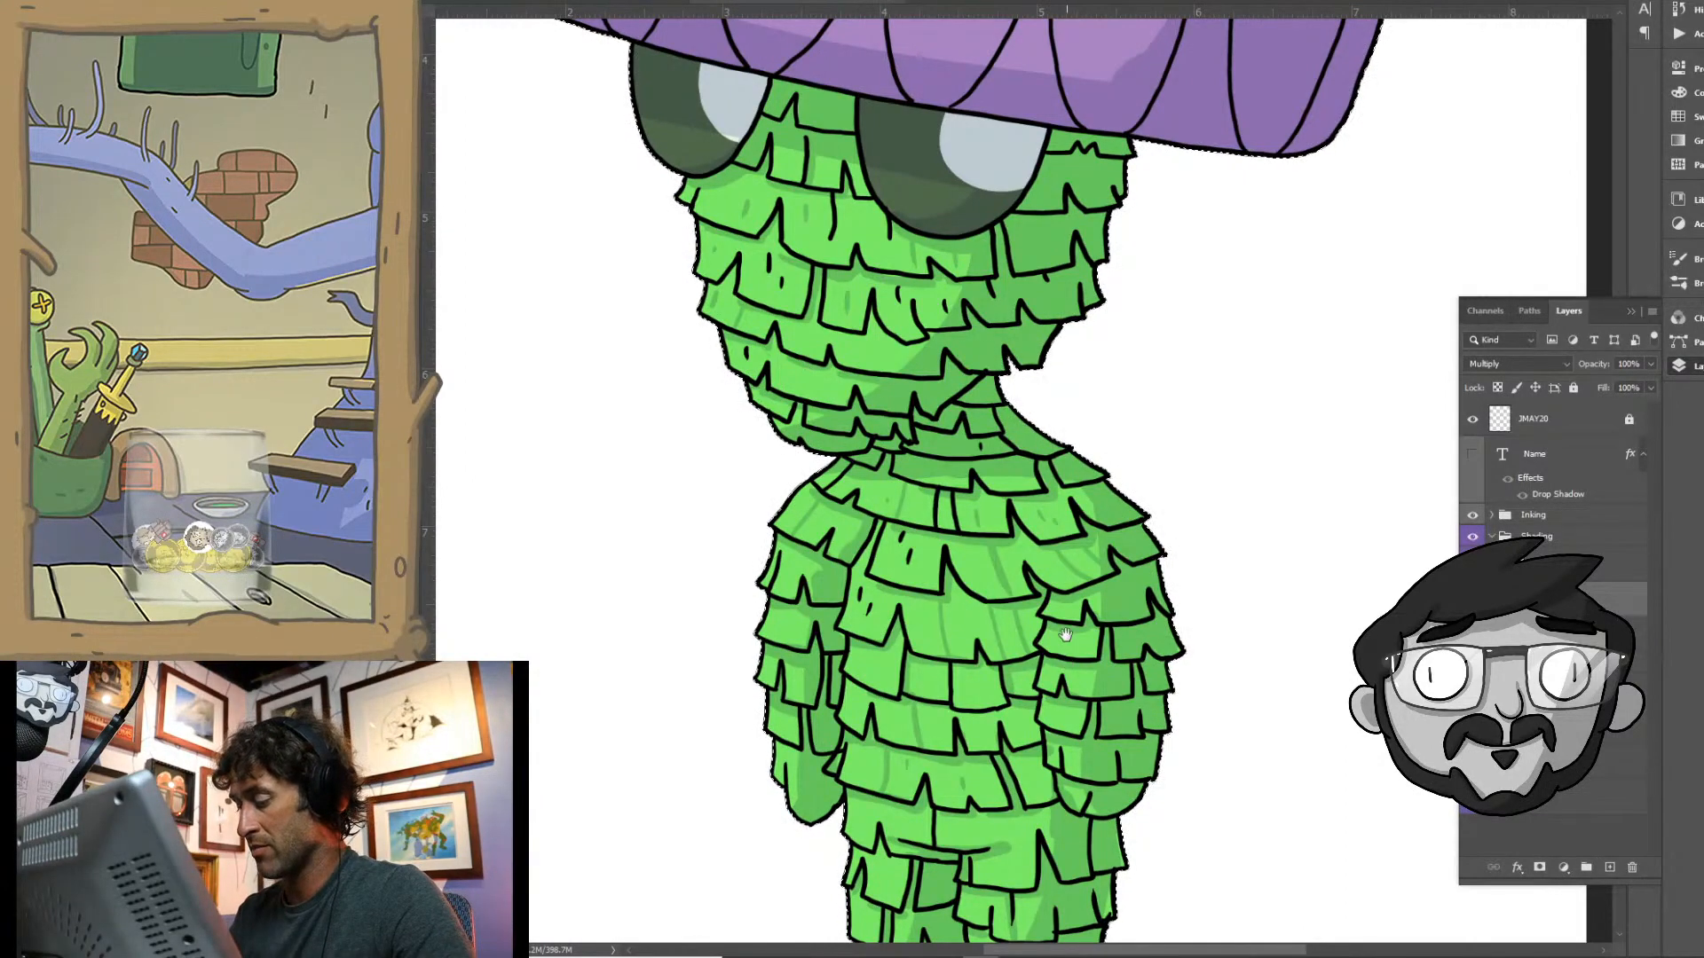
pyautogui.moveTo(1065, 635); pyautogui.dragTo(1025, 320)
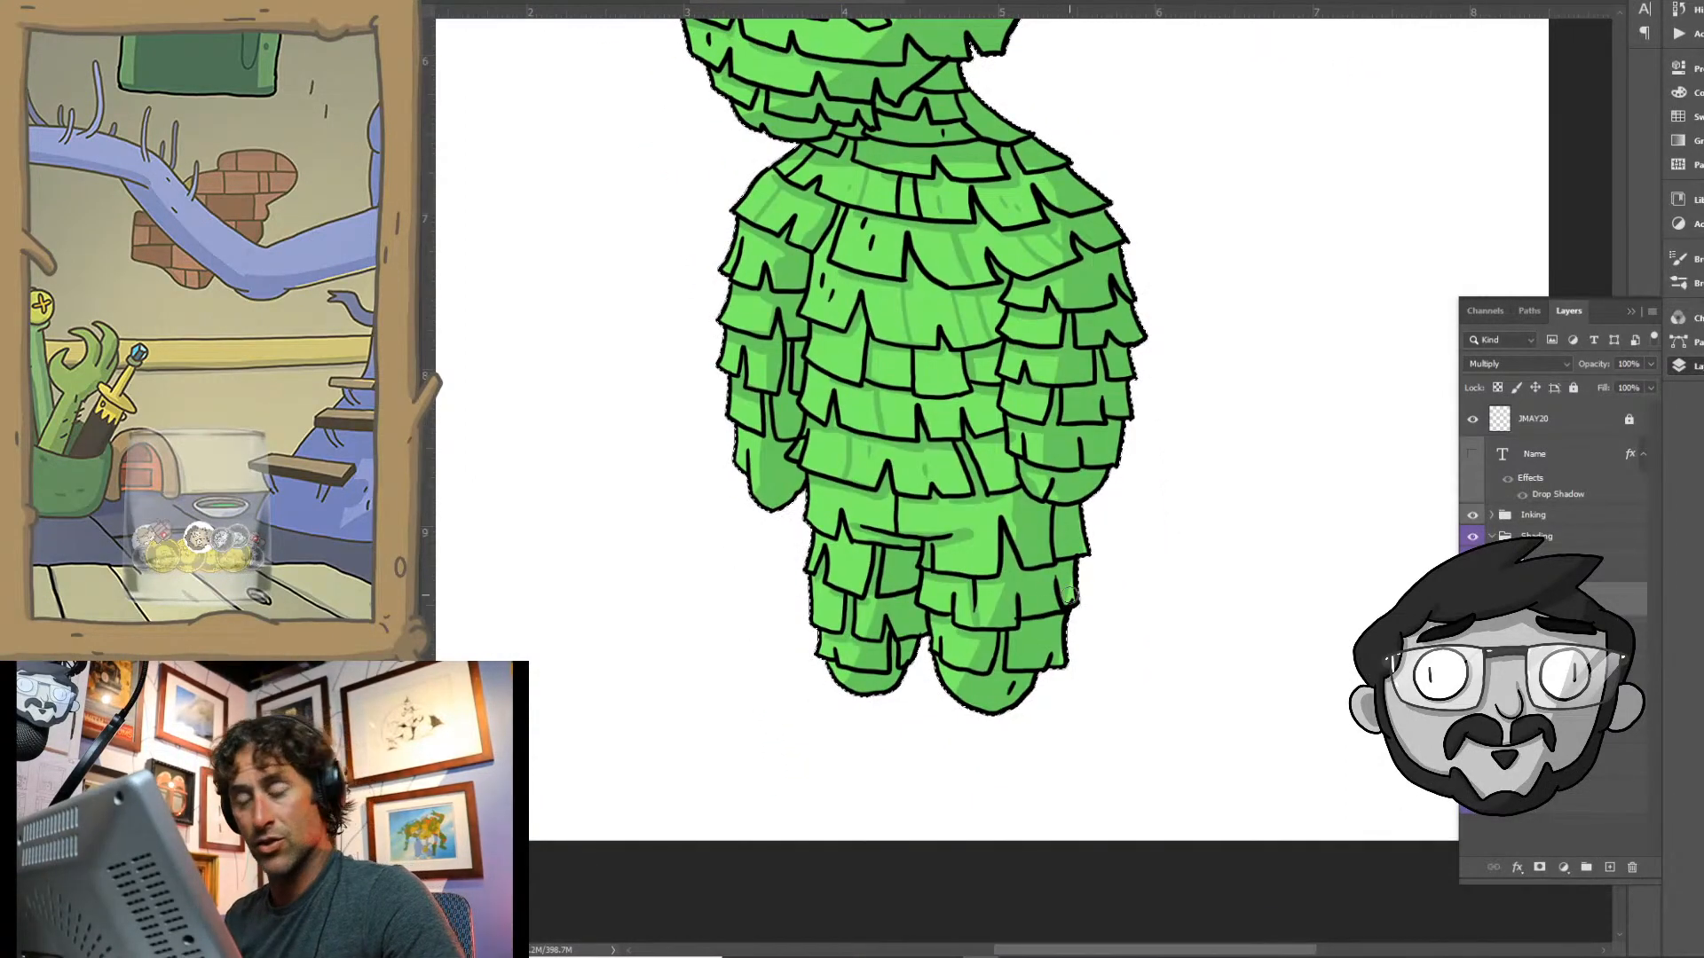
pyautogui.hotkey('ctrl', '0')
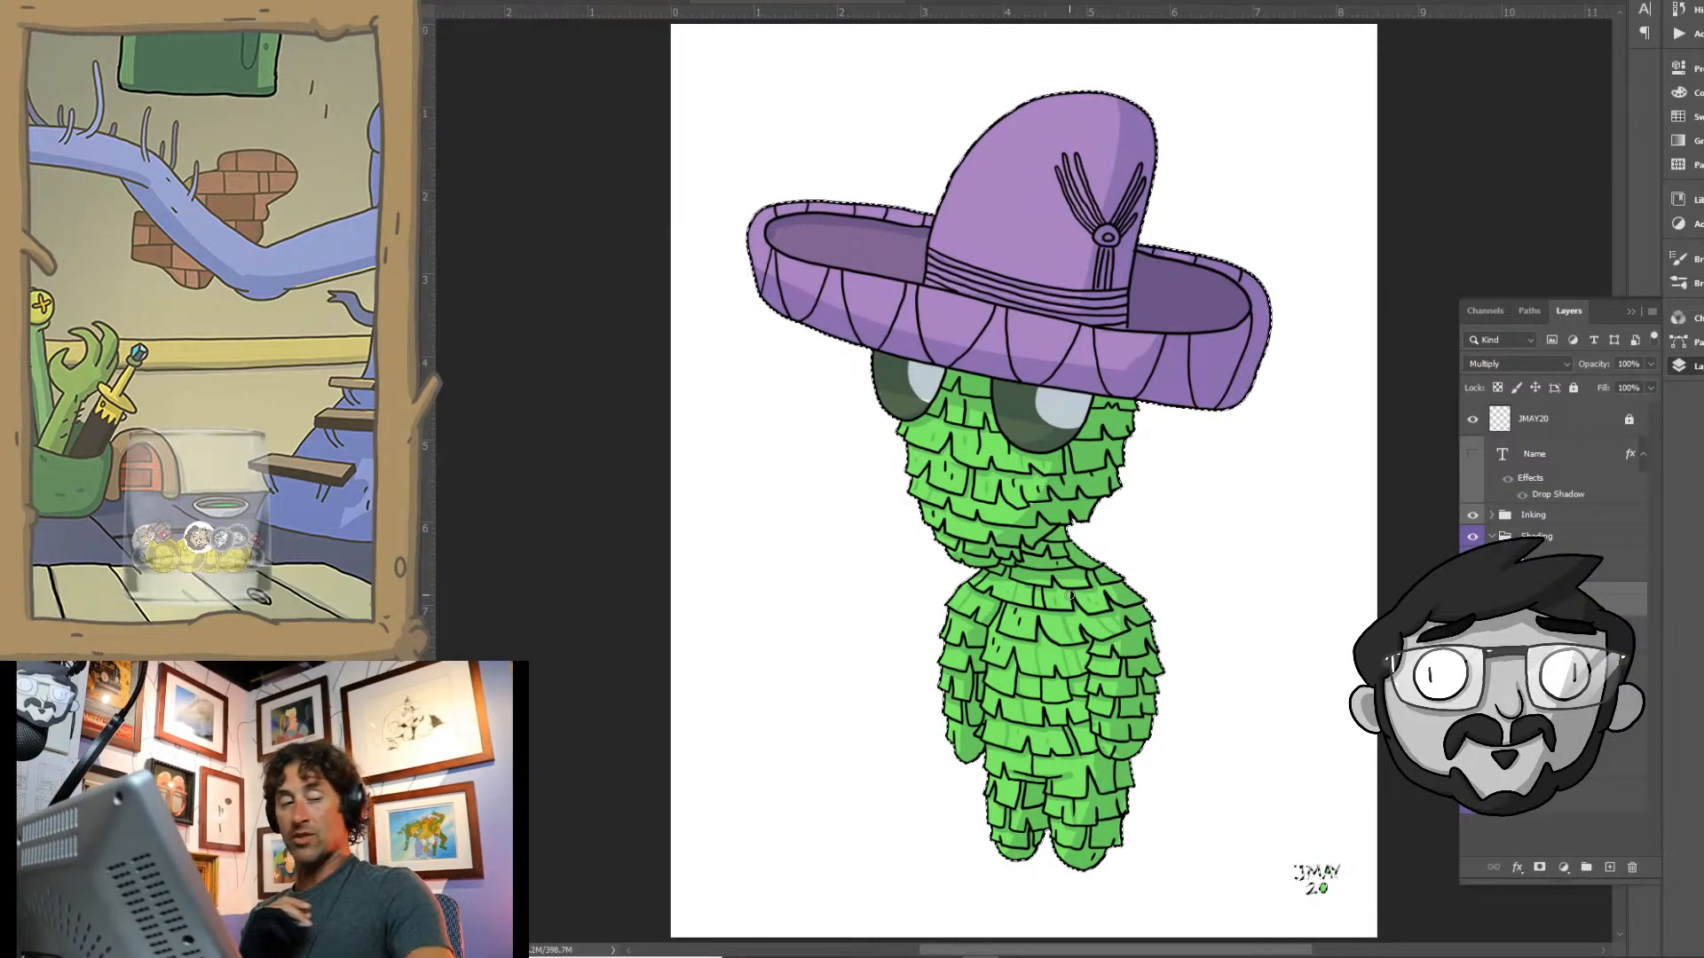
# - Paint narrow shadows beside the pleat lines along the front of the sombrero's brim
pyautogui.moveTo(925, 313); pyautogui.dragTo(991, 300)
pyautogui.moveTo(978, 361); pyautogui.dragTo(1006, 427)
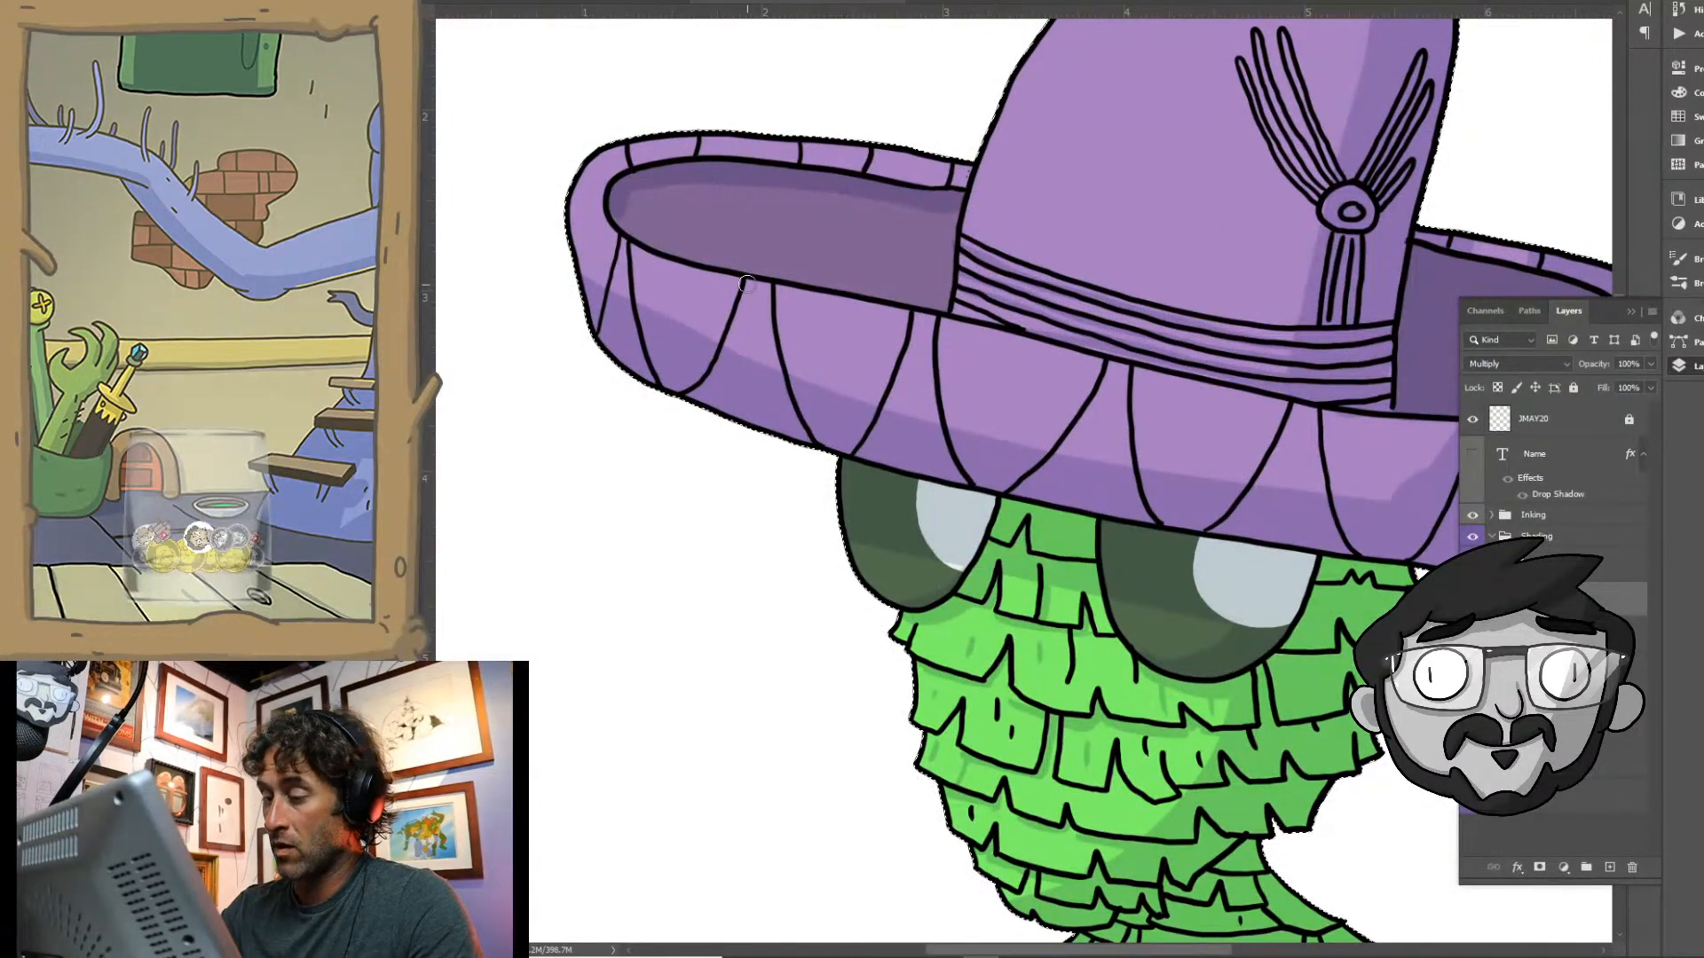
pyautogui.moveTo(753, 287); pyautogui.dragTo(733, 351)
pyautogui.moveTo(926, 317); pyautogui.dragTo(887, 411)
pyautogui.moveTo(1120, 366); pyautogui.dragTo(1068, 451)
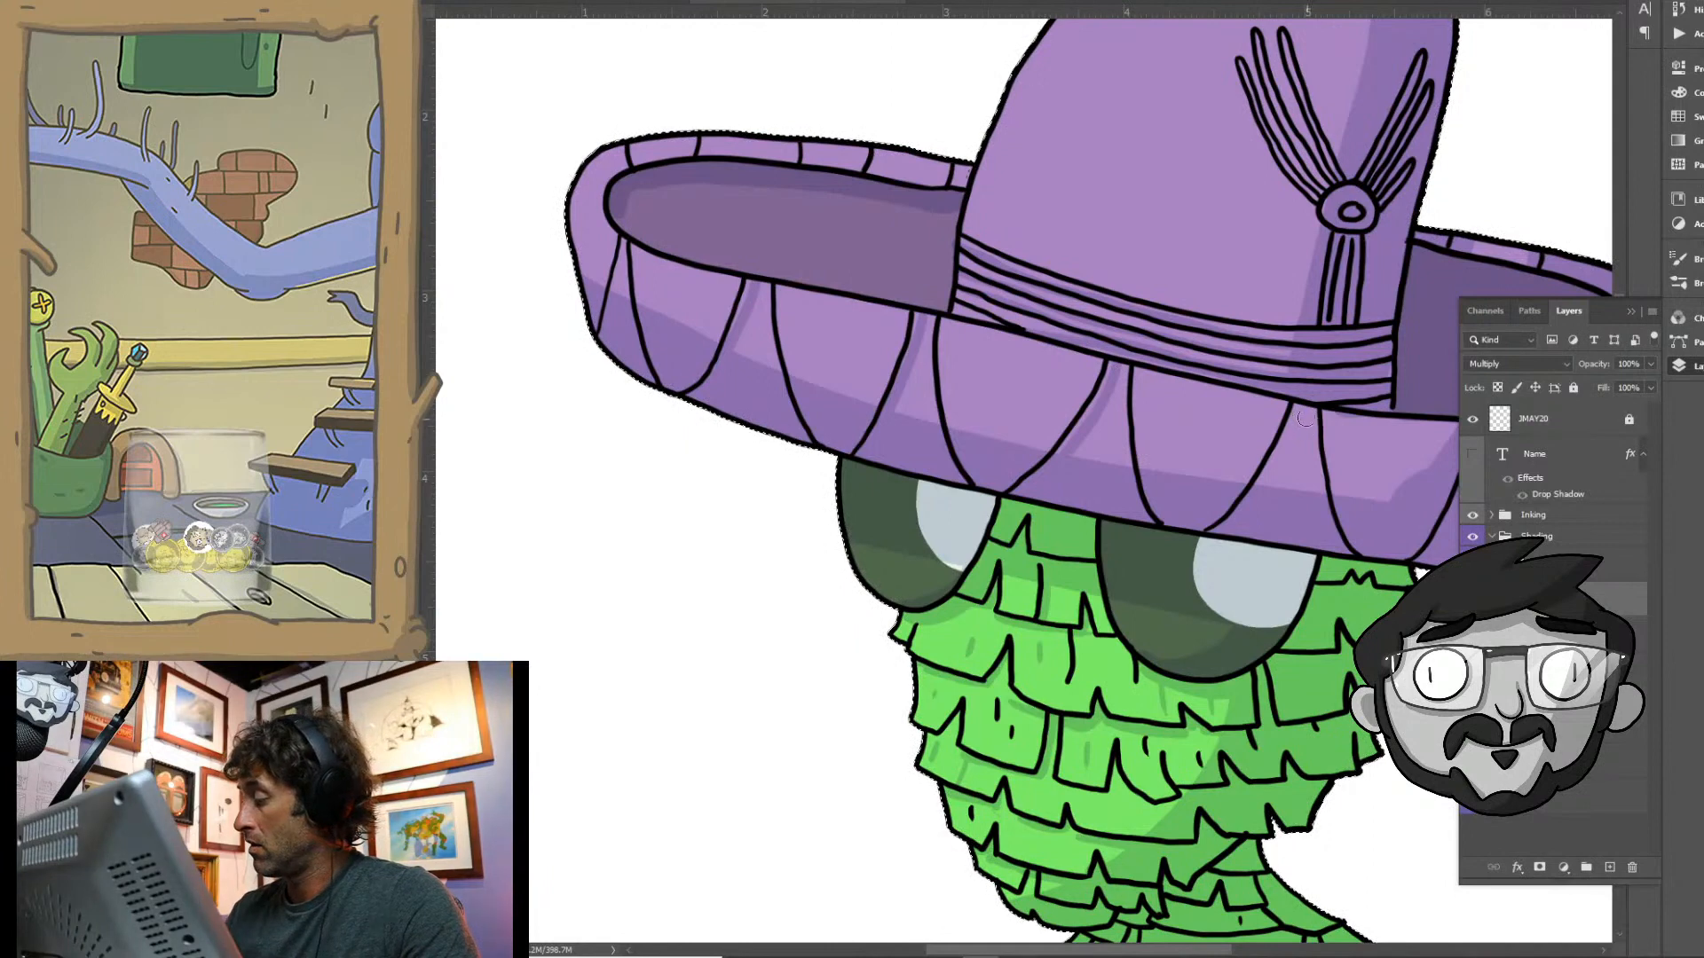
pyautogui.moveTo(1303, 409); pyautogui.dragTo(1267, 484)
pyautogui.moveTo(1230, 593)
pyautogui.mouseDown()
pyautogui.moveTo(884, 570)
pyautogui.moveTo(907, 576)
pyautogui.mouseUp()
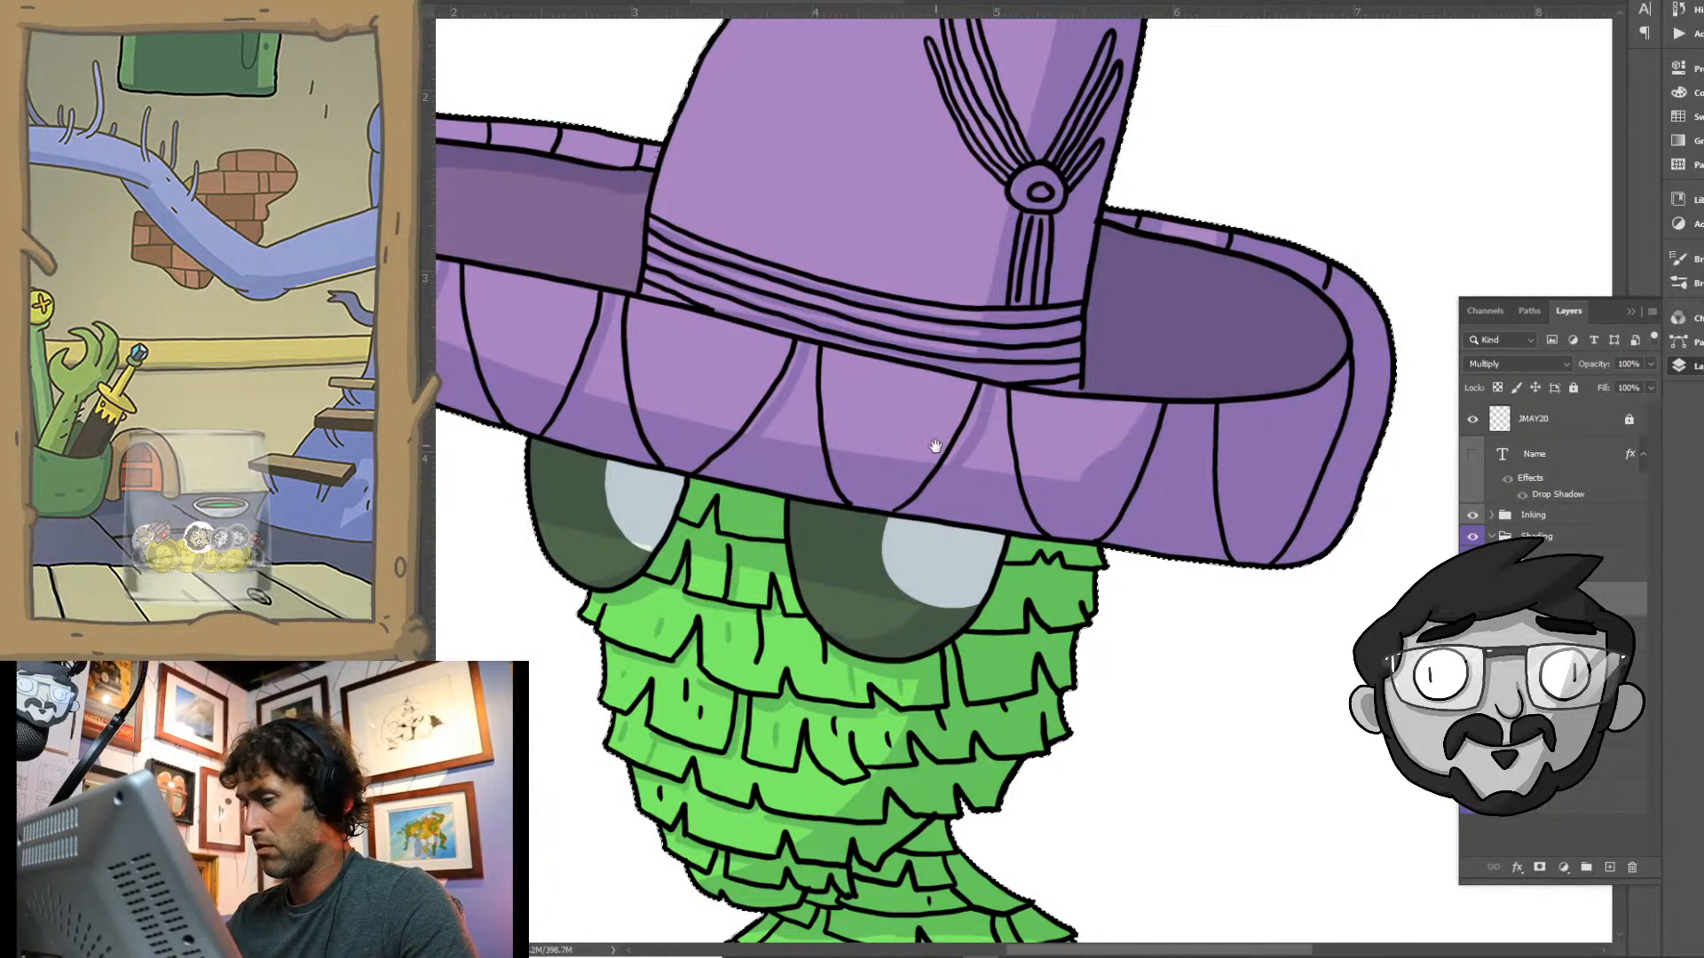
pyautogui.moveTo(935, 446); pyautogui.dragTo(1081, 539)
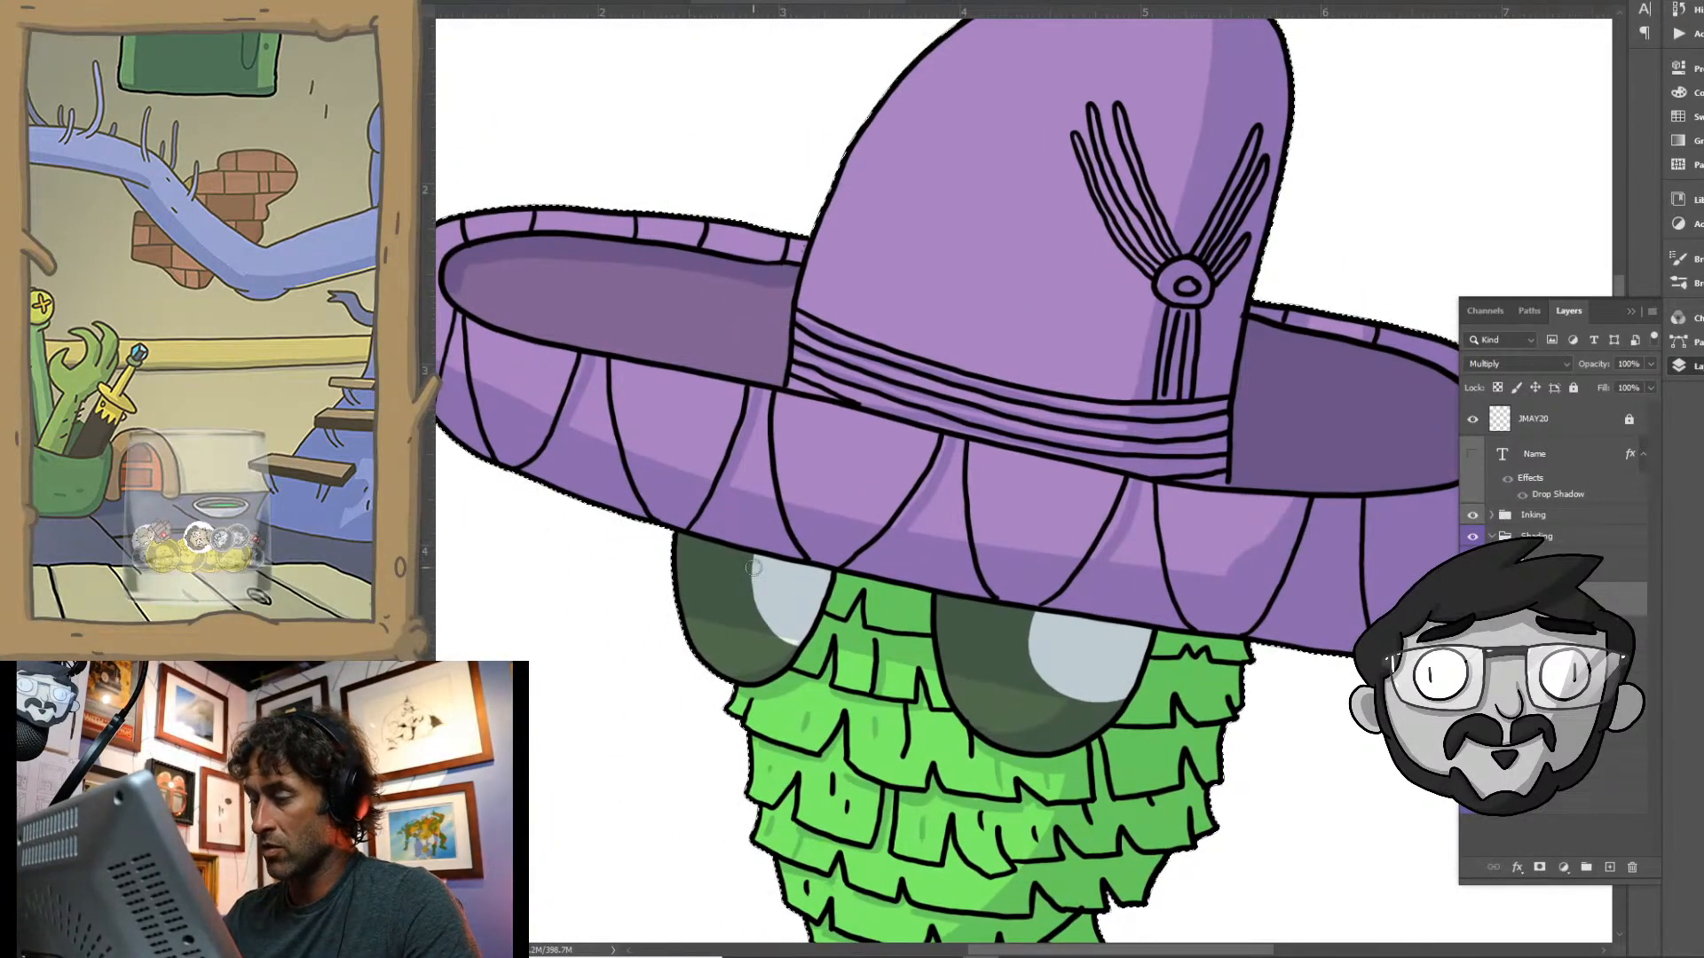
pyautogui.moveTo(790, 489); pyautogui.dragTo(999, 512)
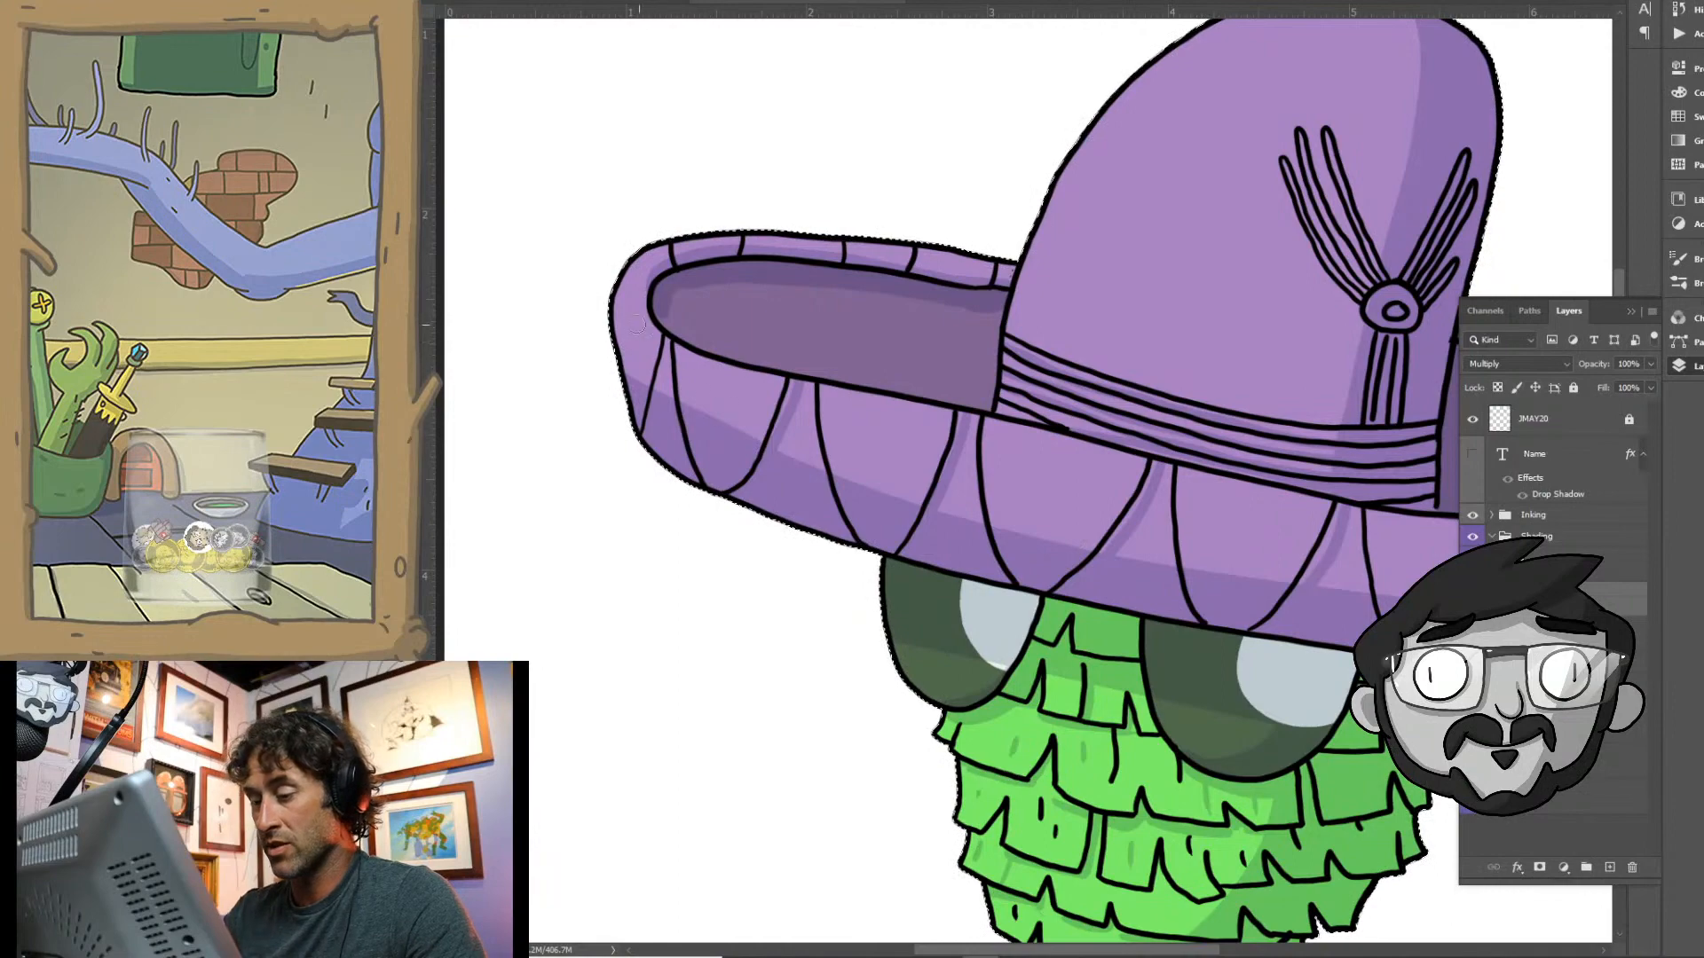
pyautogui.moveTo(1093, 668); pyautogui.dragTo(818, 756)
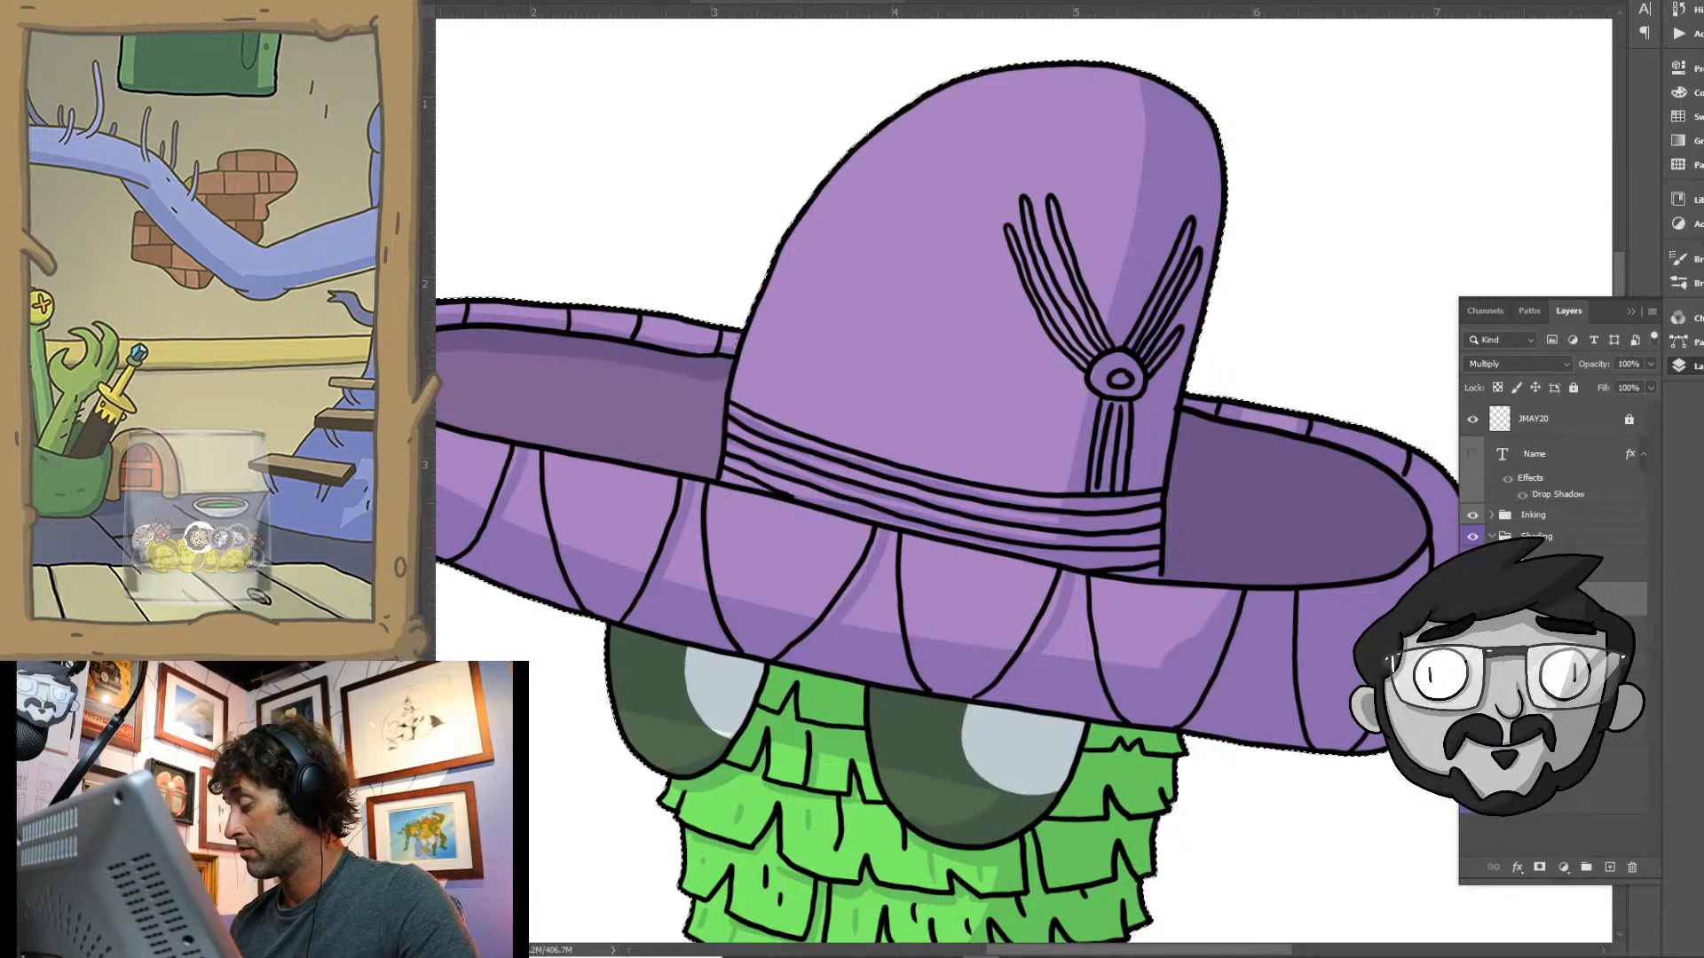
# - Select the flat colour layer and choose a muted yellow foreground colour for the hat's details
pyautogui.click(1548, 727)
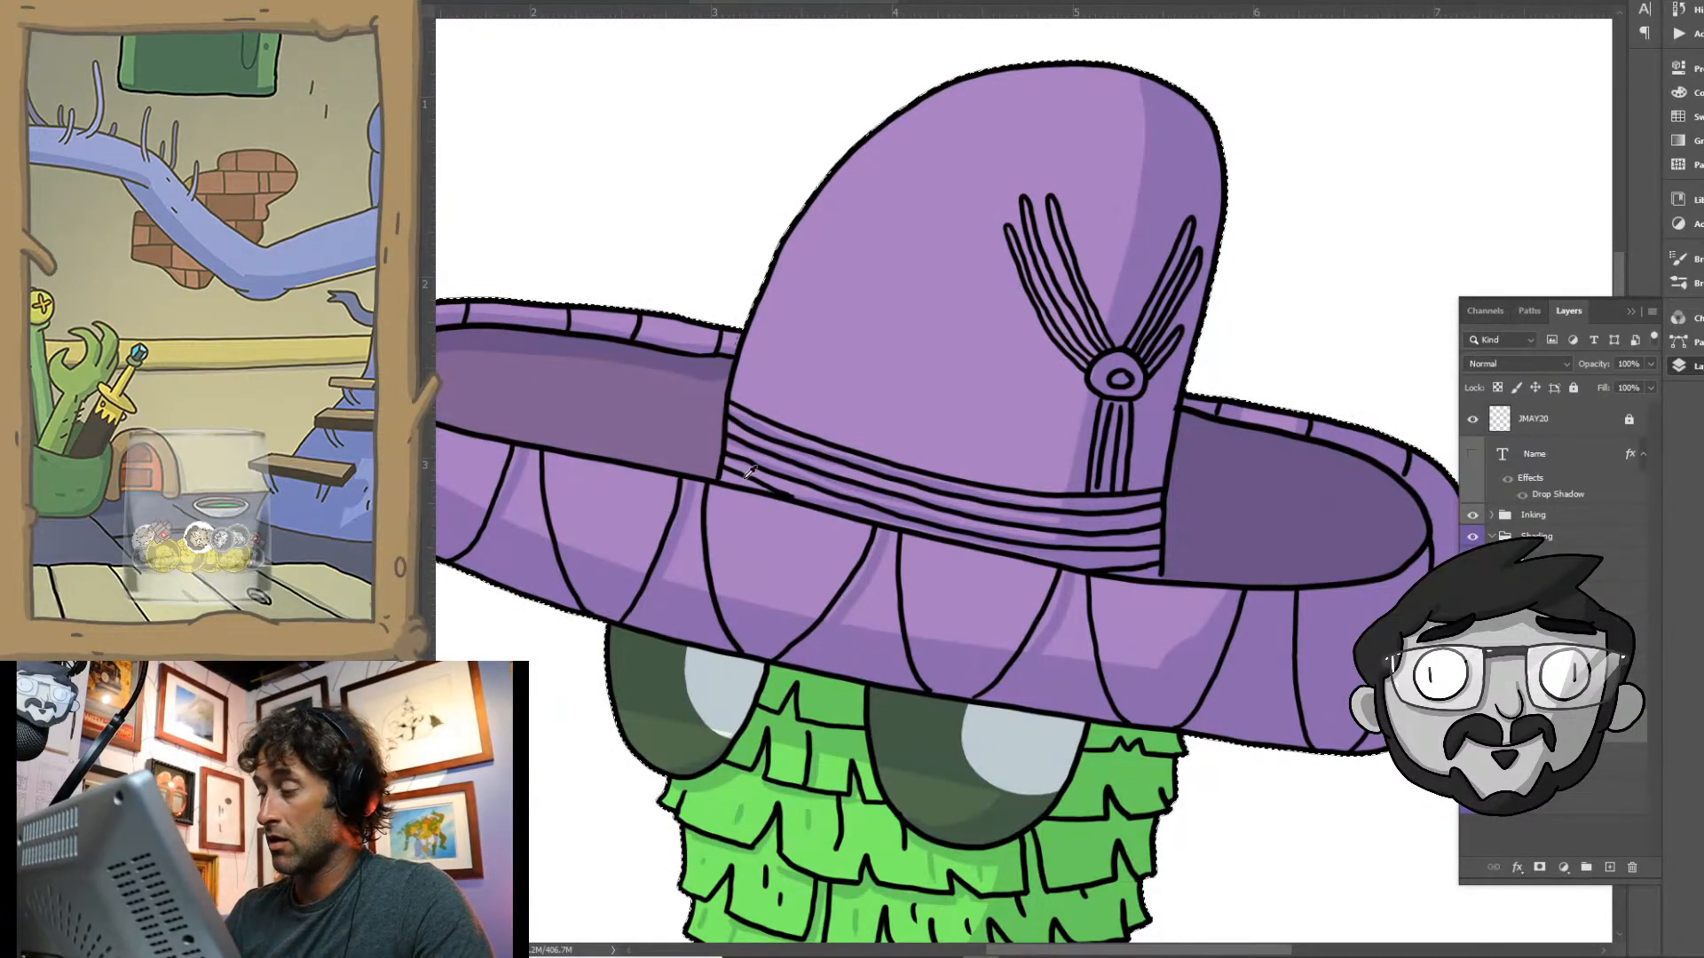
pyautogui.click(401, 582)
pyautogui.click(1297, 343)
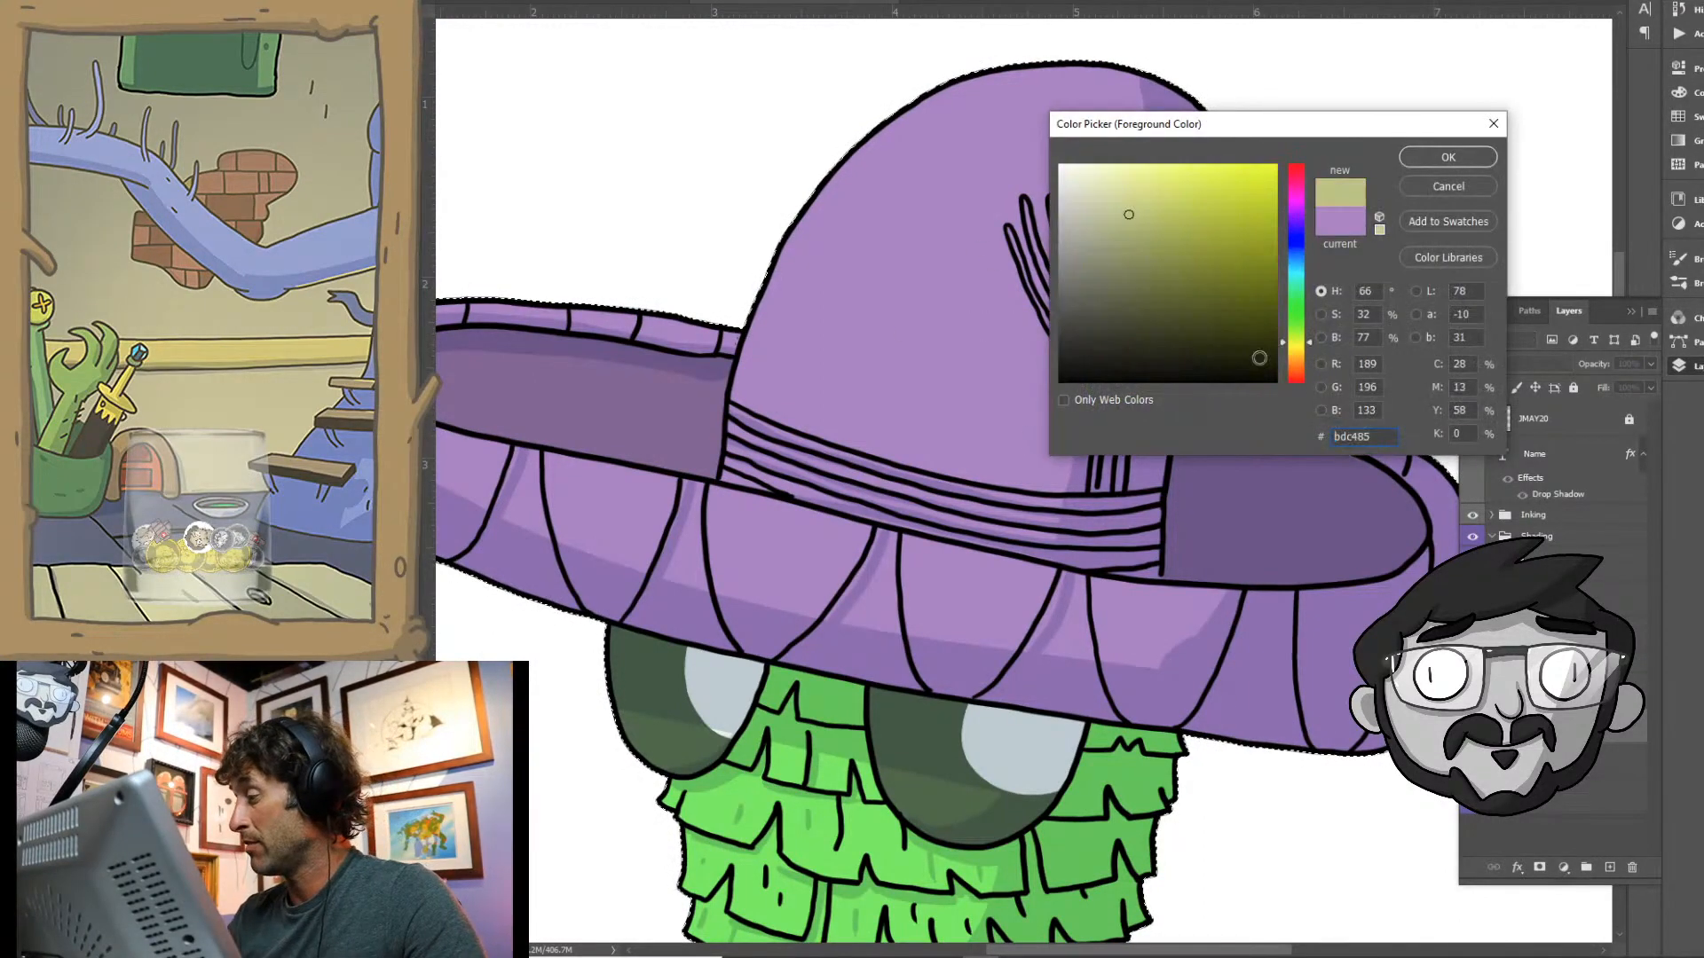
pyautogui.click(1448, 157)
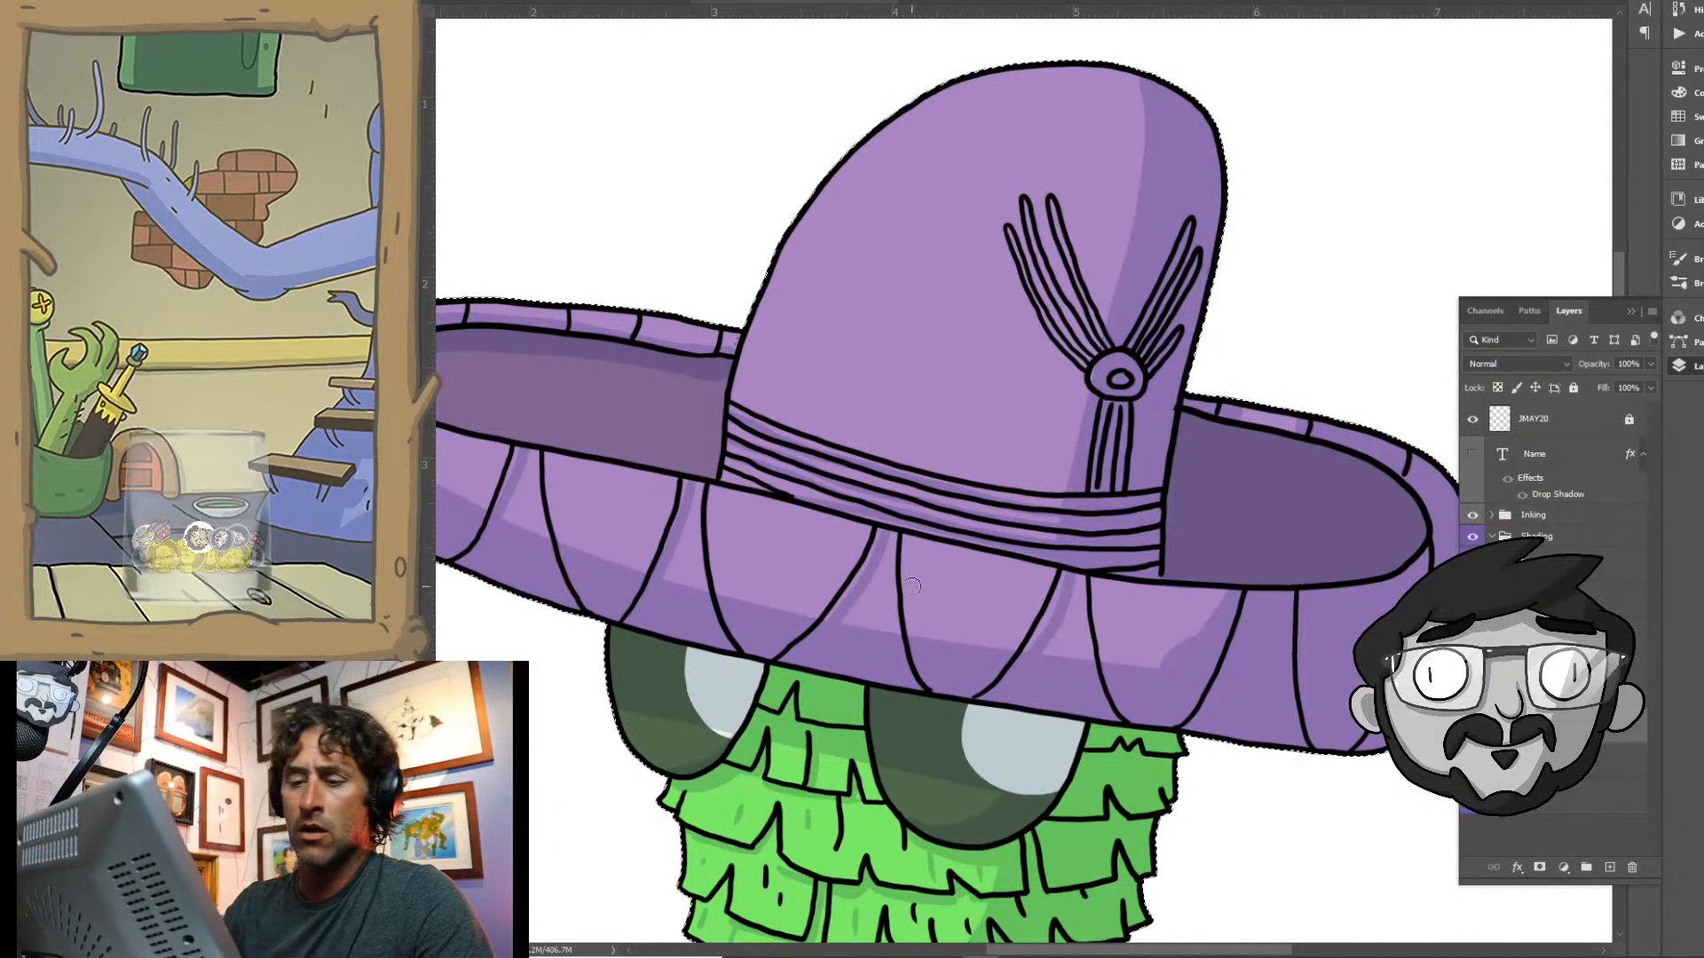
# - Clear the selection and switch to the plain inking brush preset for painting the hat's details
pyautogui.rightClick(406, 191)
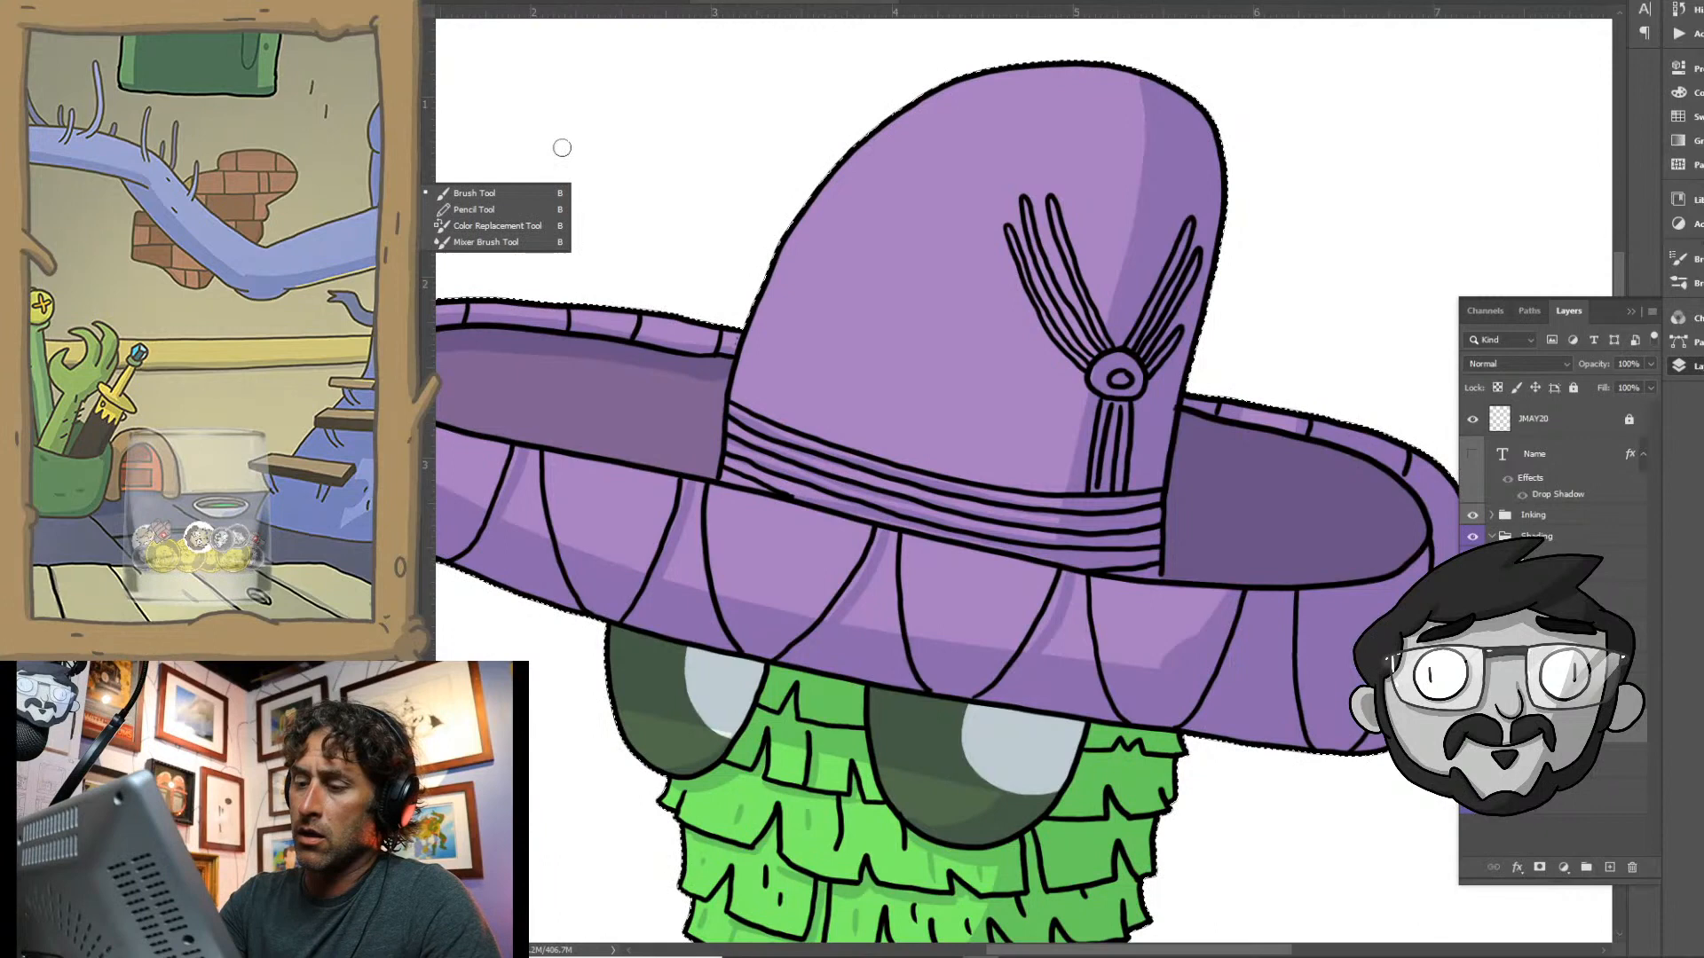
pyautogui.click(502, 212)
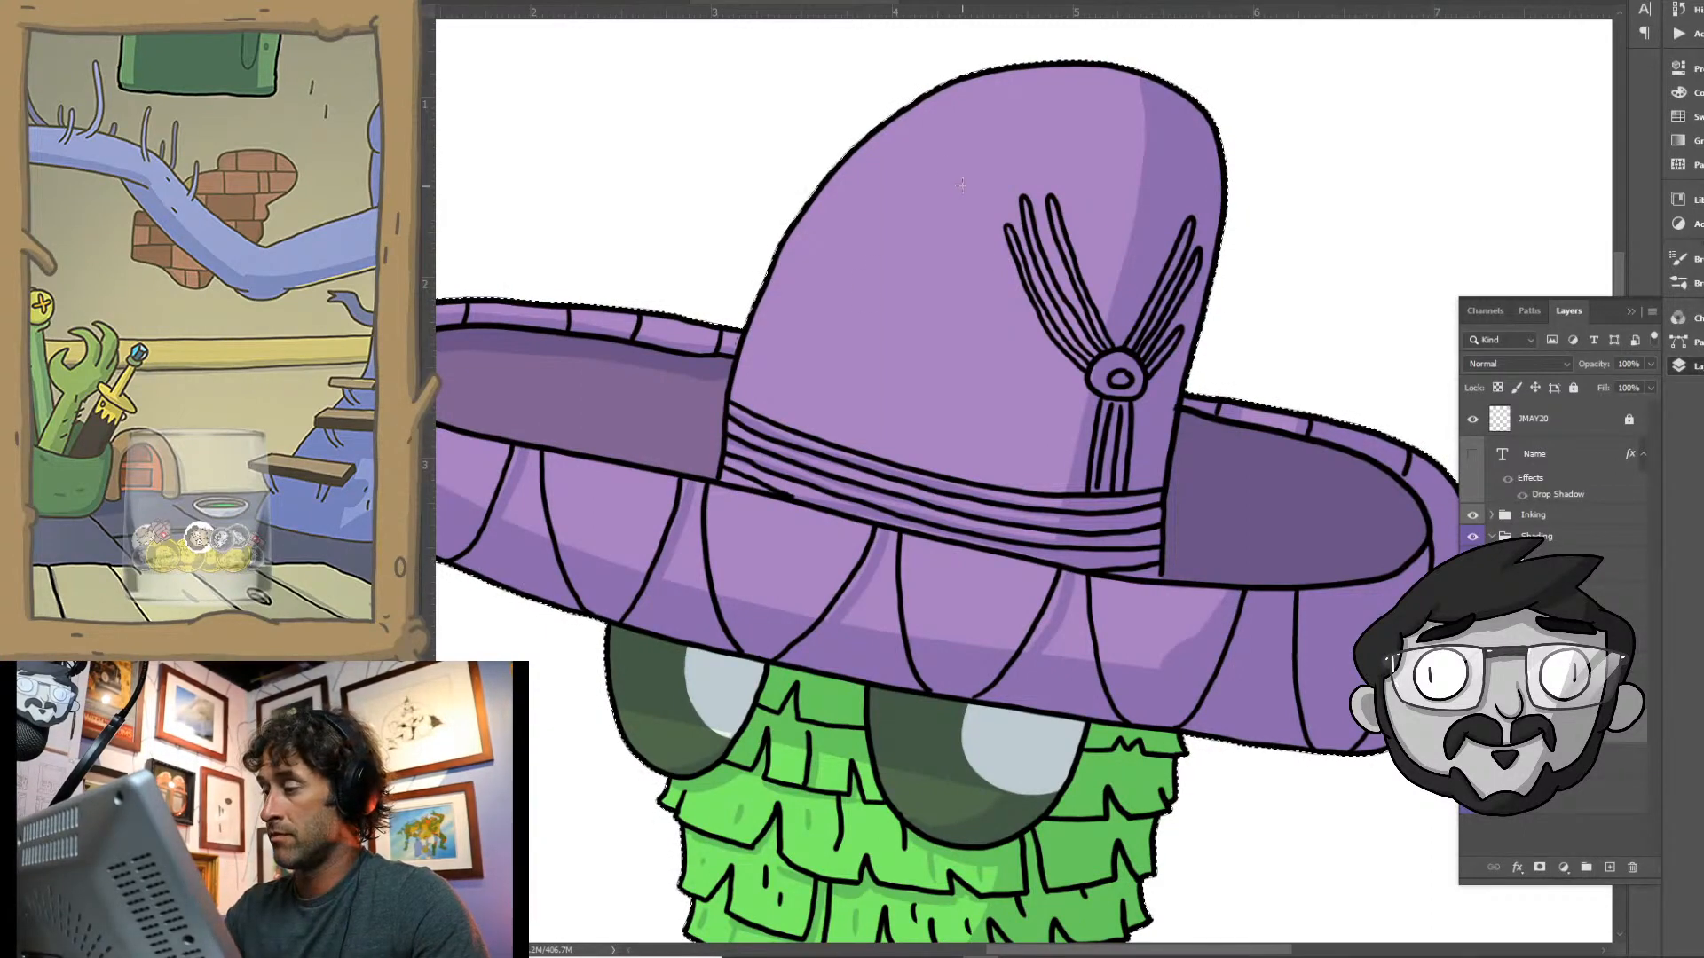
pyautogui.hotkey('ctrl', 'd')
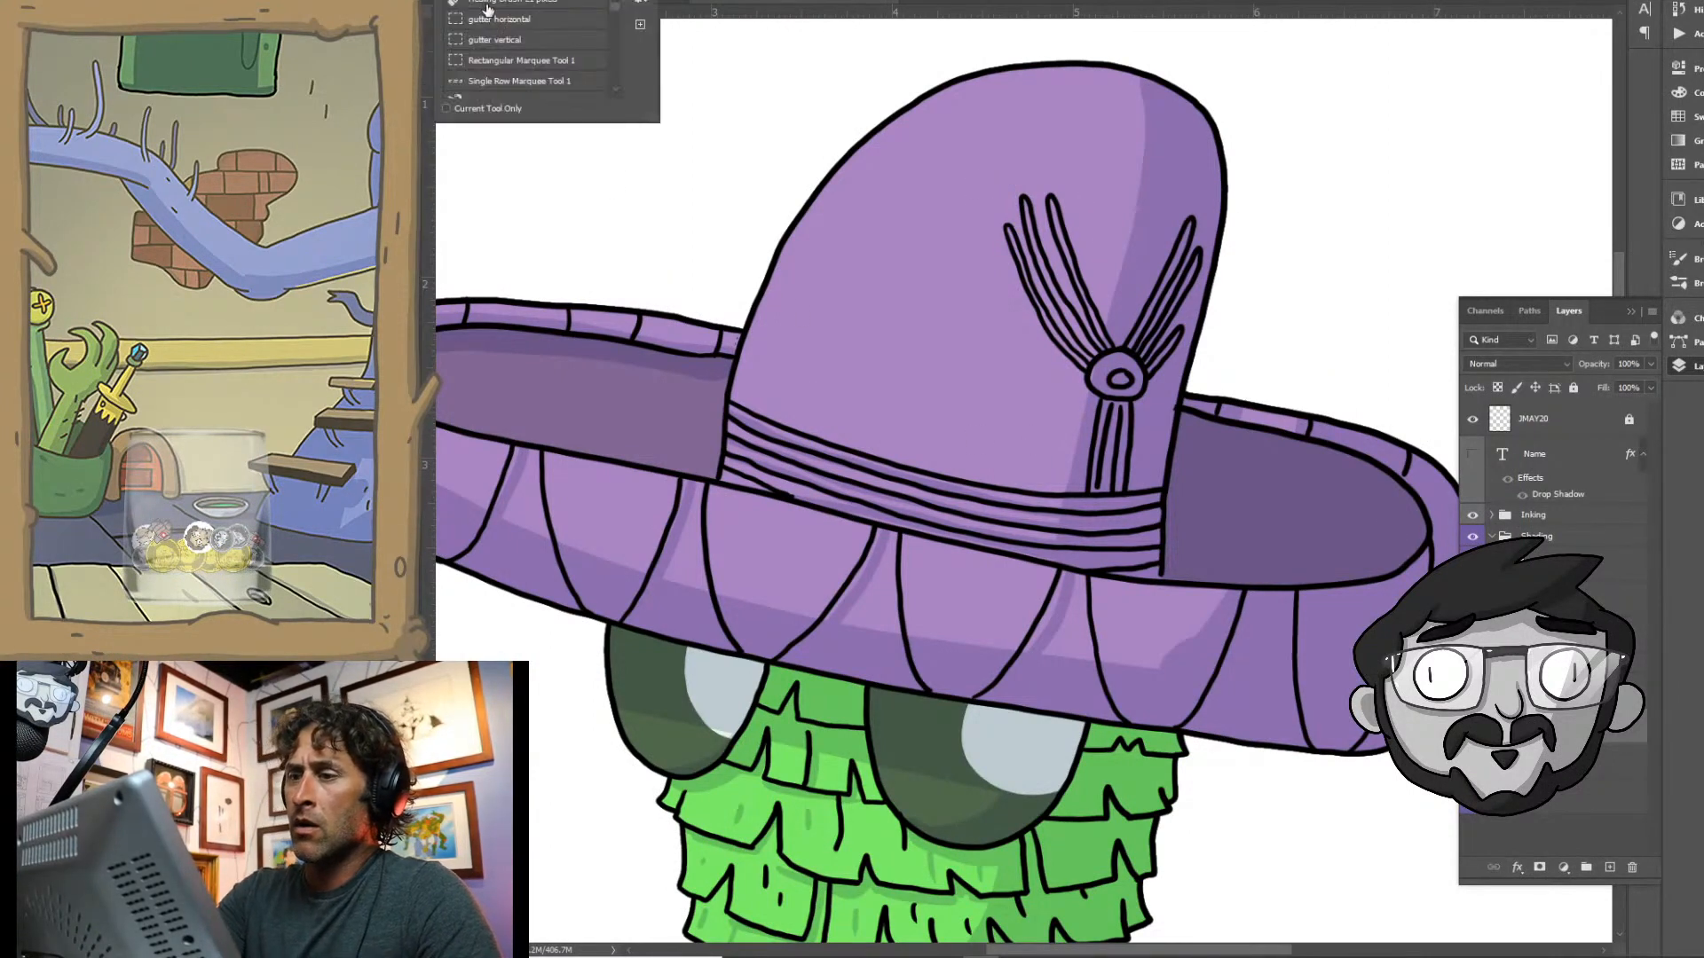
pyautogui.click(488, 7)
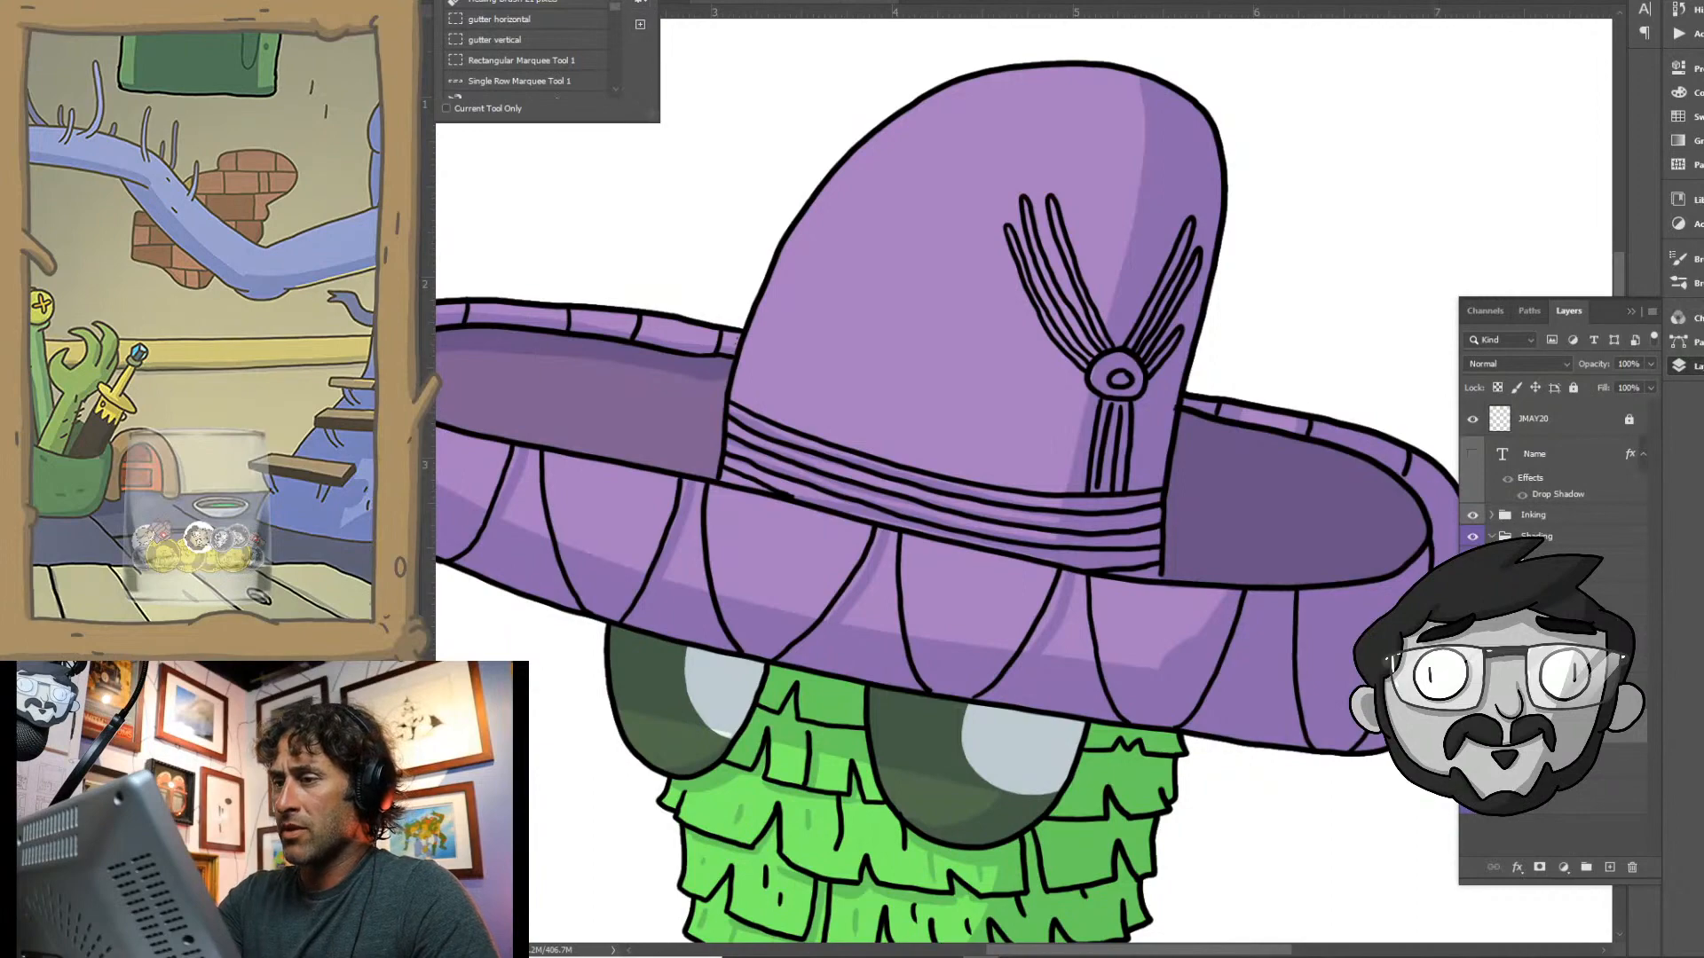
pyautogui.click(635, 2)
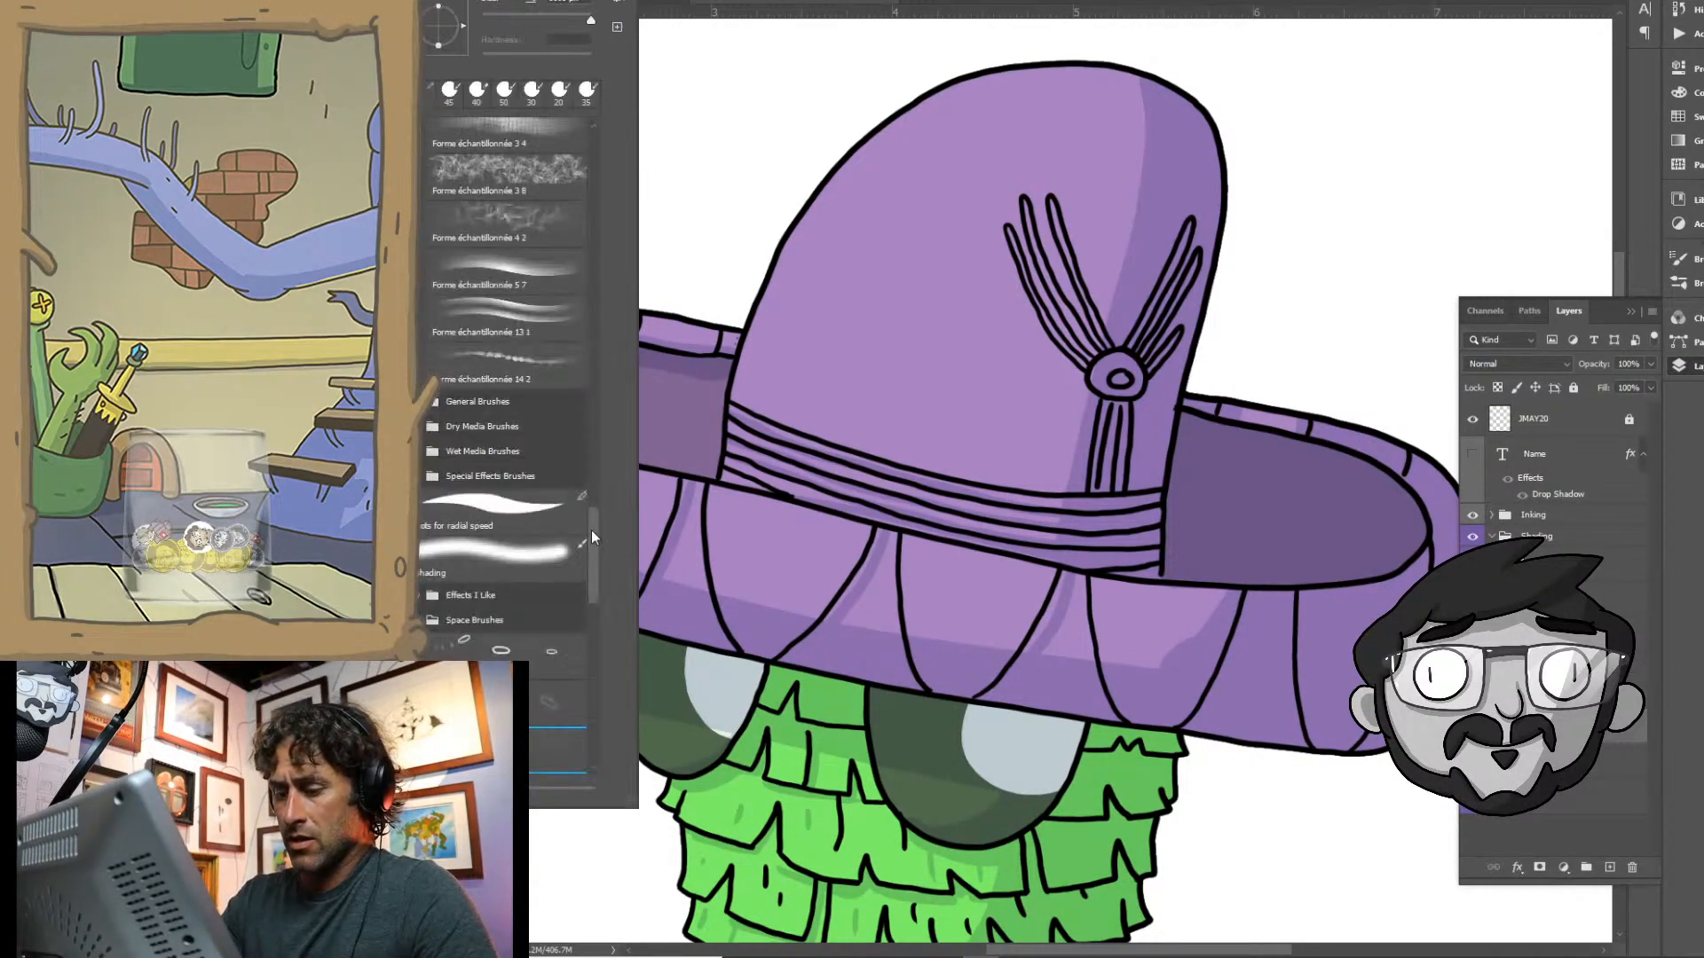
pyautogui.moveTo(589, 532); pyautogui.dragTo(600, 143)
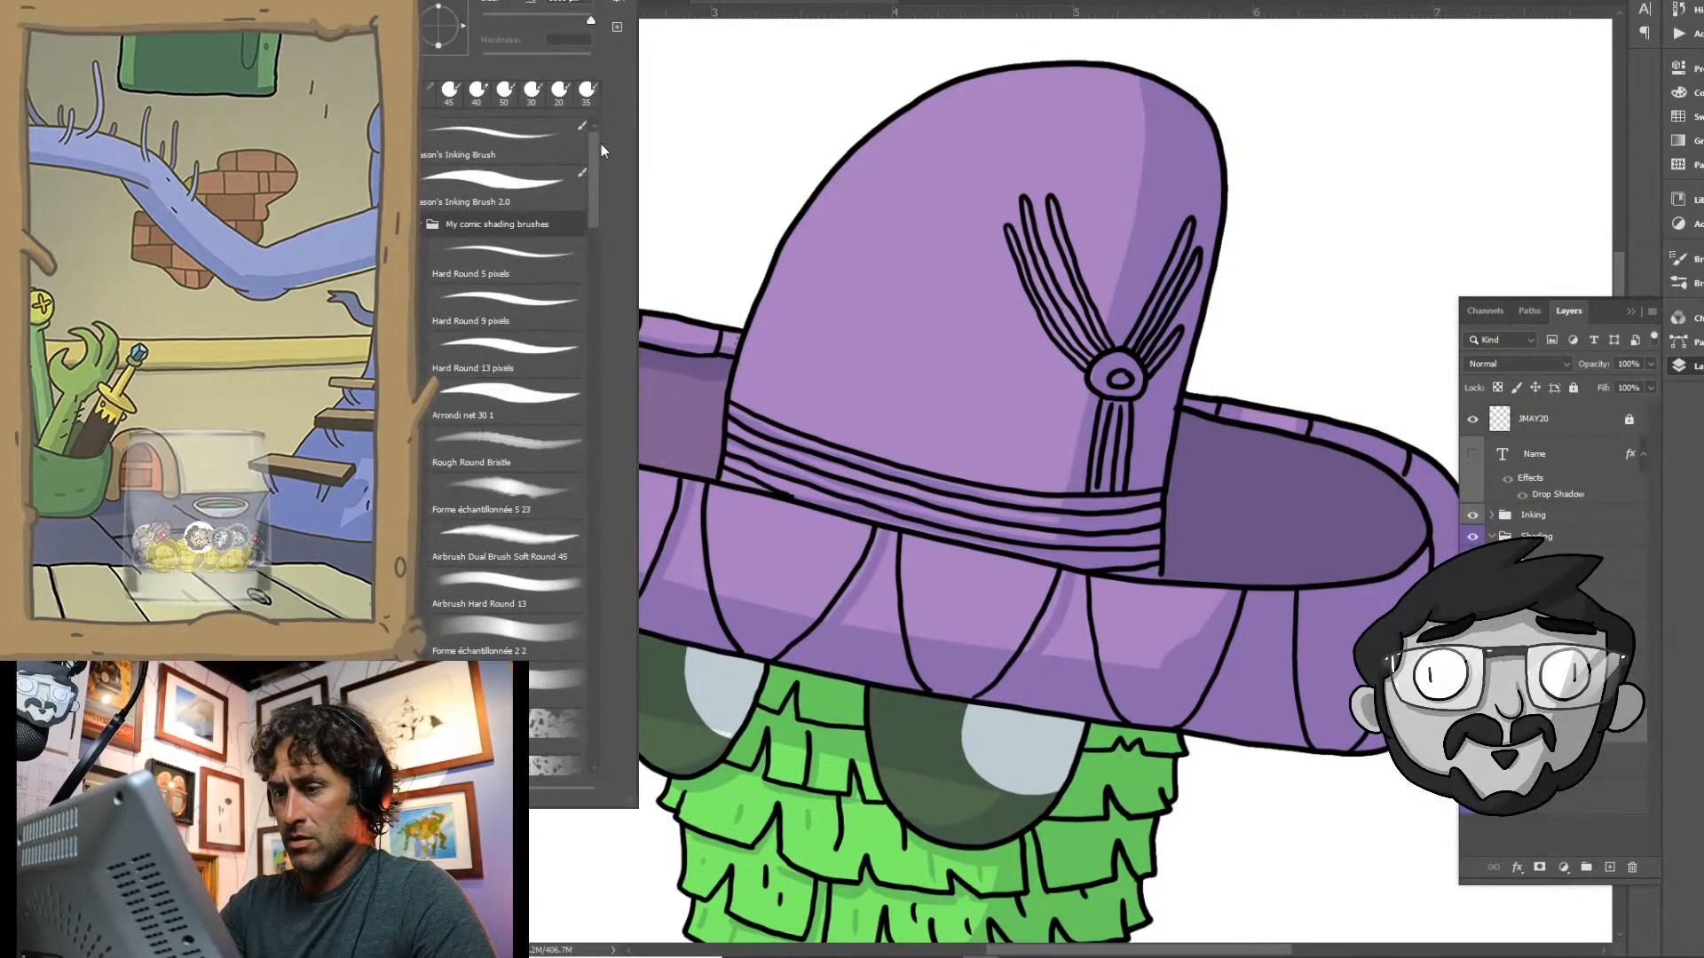
pyautogui.click(568, 148)
pyautogui.click(1057, 228)
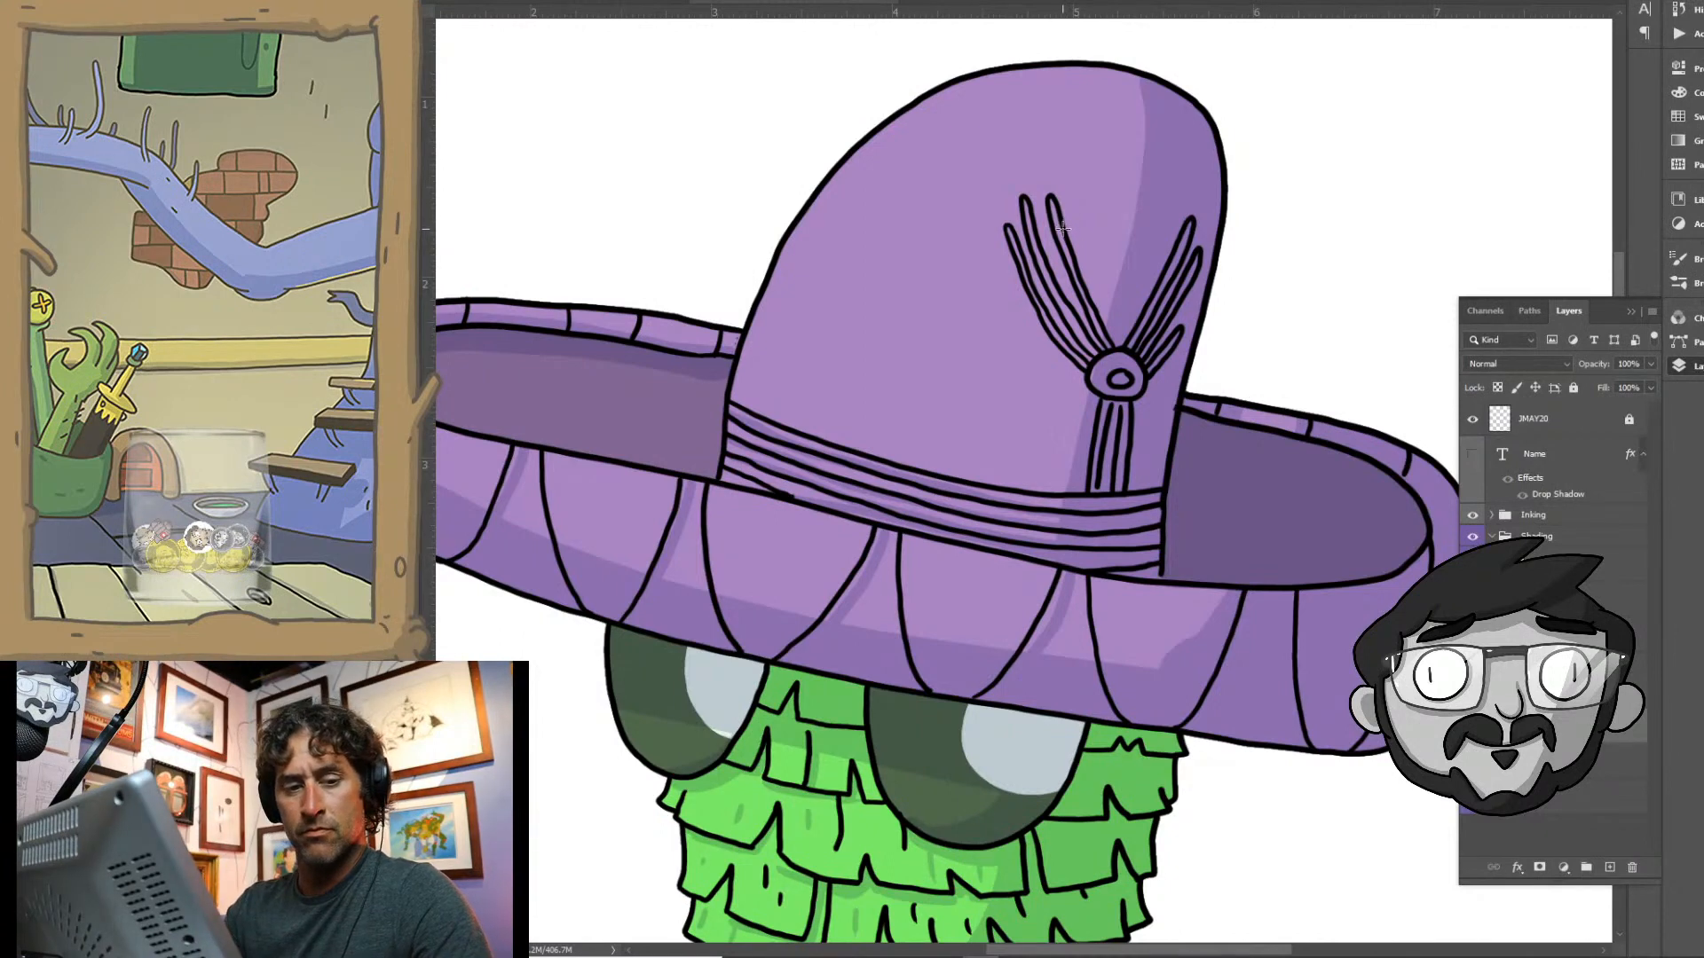
pyautogui.moveTo(1019, 191)
pyautogui.mouseDown()
pyautogui.moveTo(1072, 199)
pyautogui.moveTo(1065, 383)
pyautogui.mouseUp()
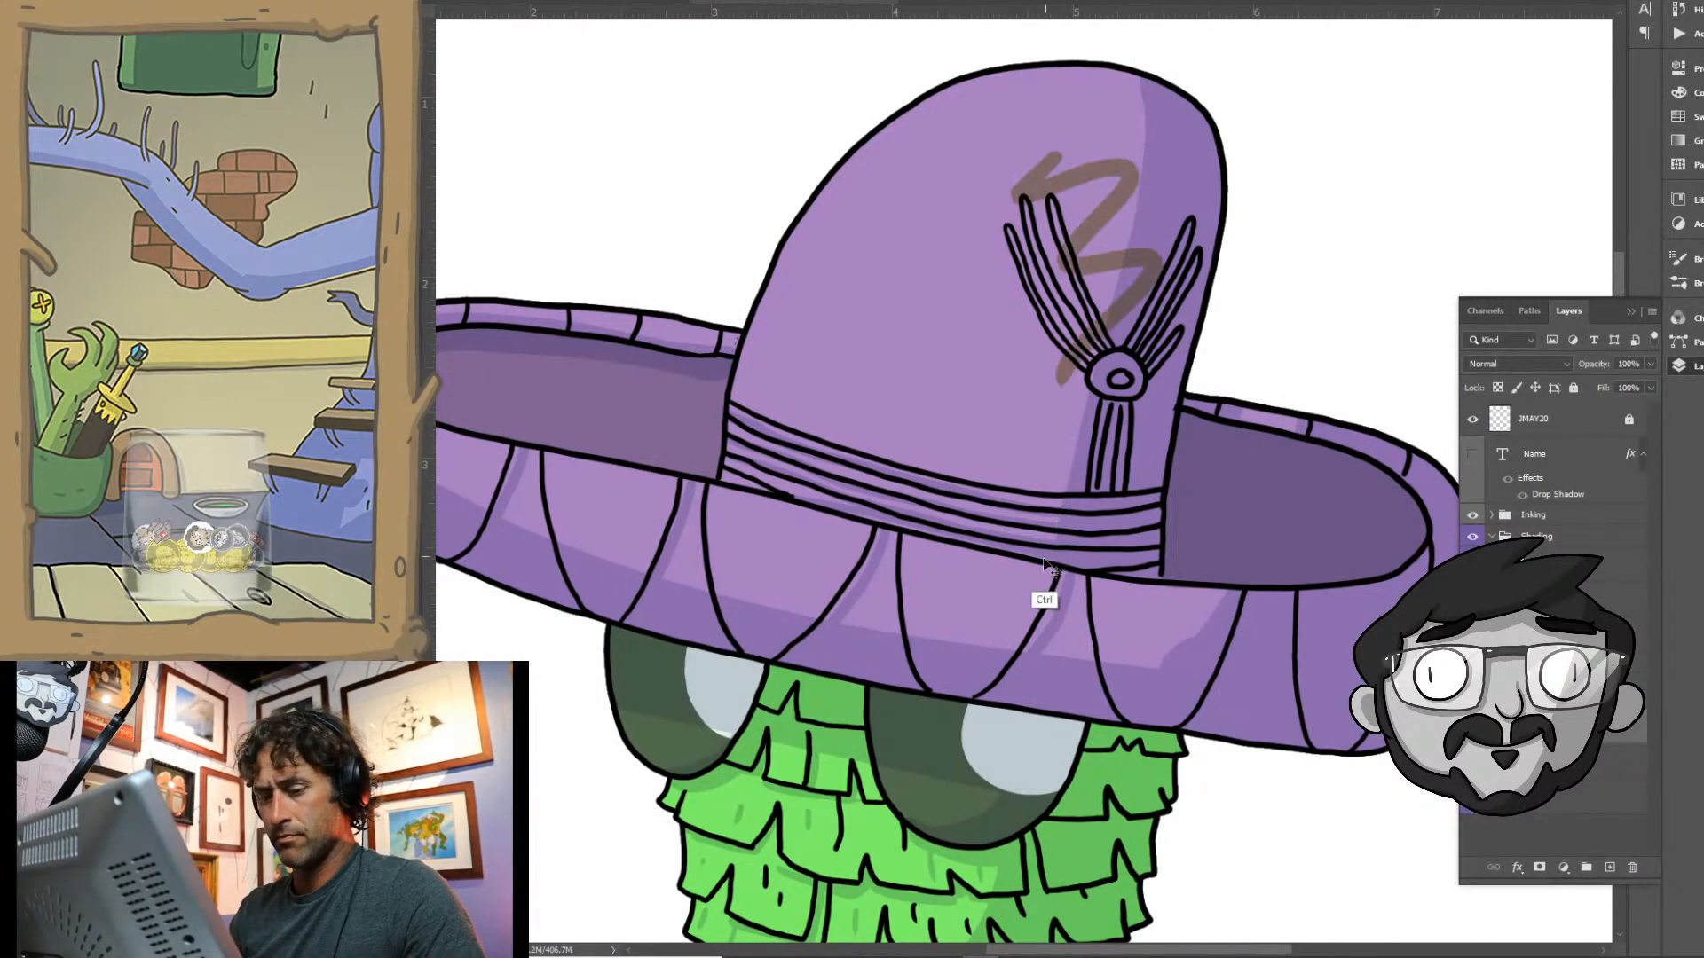
pyautogui.hotkey('ctrl', 'z')
pyautogui.moveTo(1051, 325)
pyautogui.mouseDown()
pyautogui.moveTo(980, 396)
pyautogui.moveTo(1021, 475)
pyautogui.mouseUp()
pyautogui.hotkey('ctrl', 'z')
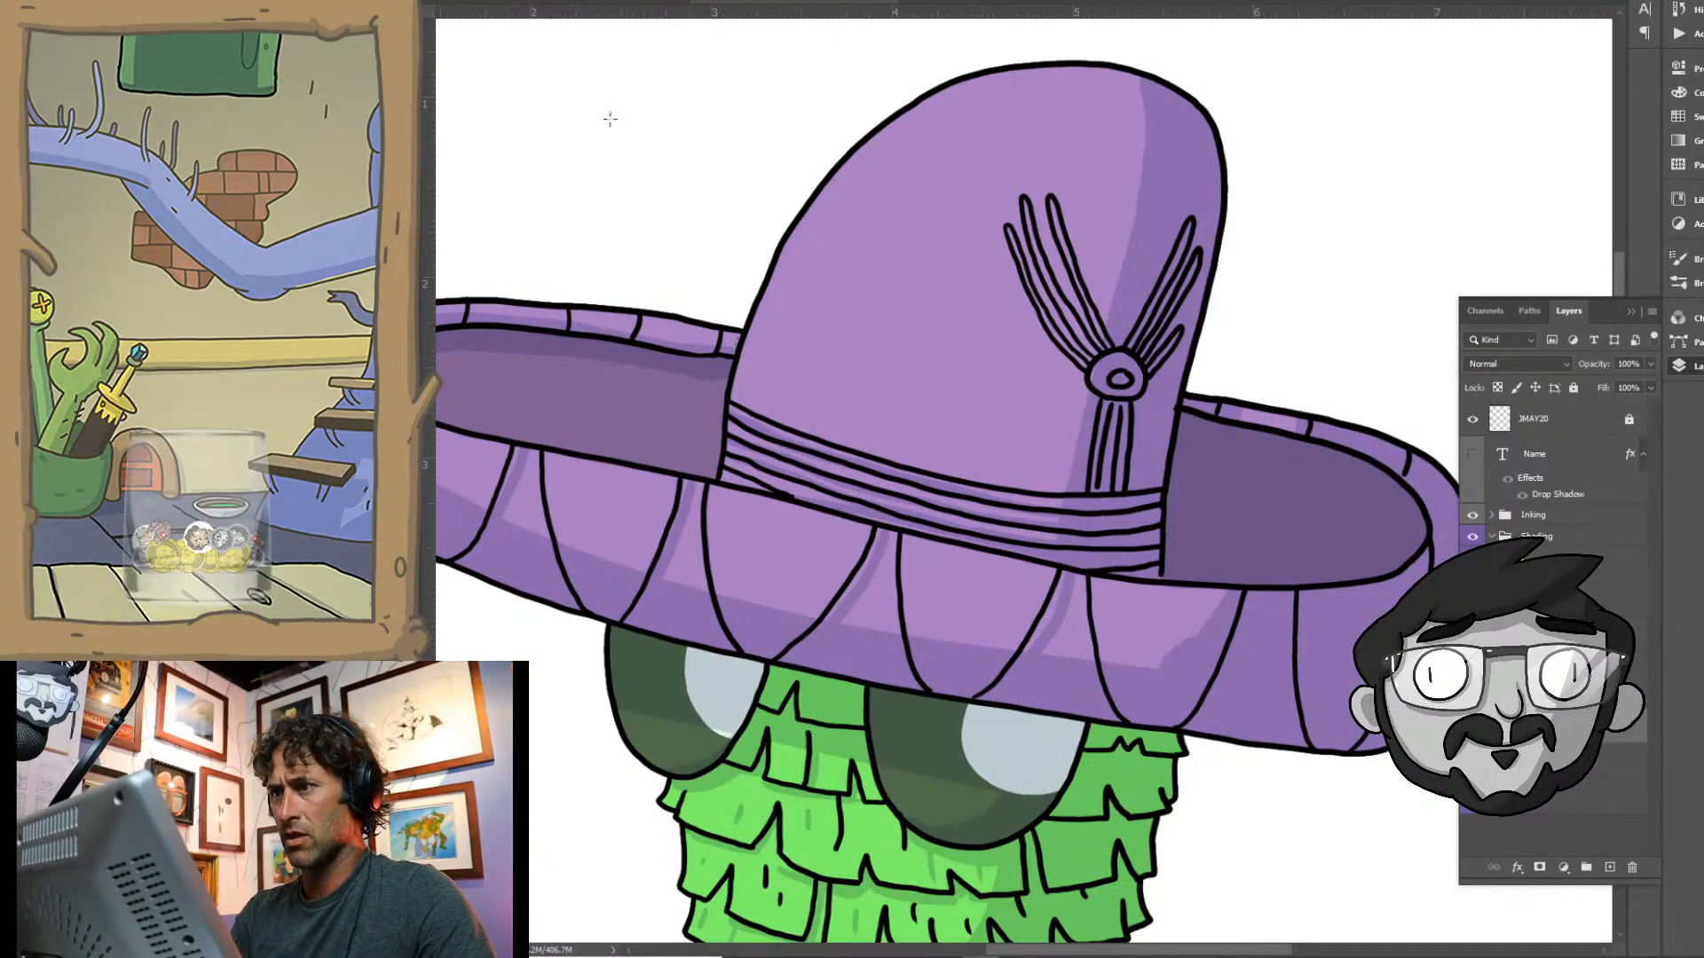
# - Change the brush's painting mode to lay down the true muted yellow and test it with a scribble on the crown
pyautogui.click(641, 2)
pyautogui.click(621, 32)
pyautogui.moveTo(1025, 205)
pyautogui.mouseDown()
pyautogui.moveTo(1062, 258)
pyautogui.moveTo(1056, 408)
pyautogui.mouseUp()
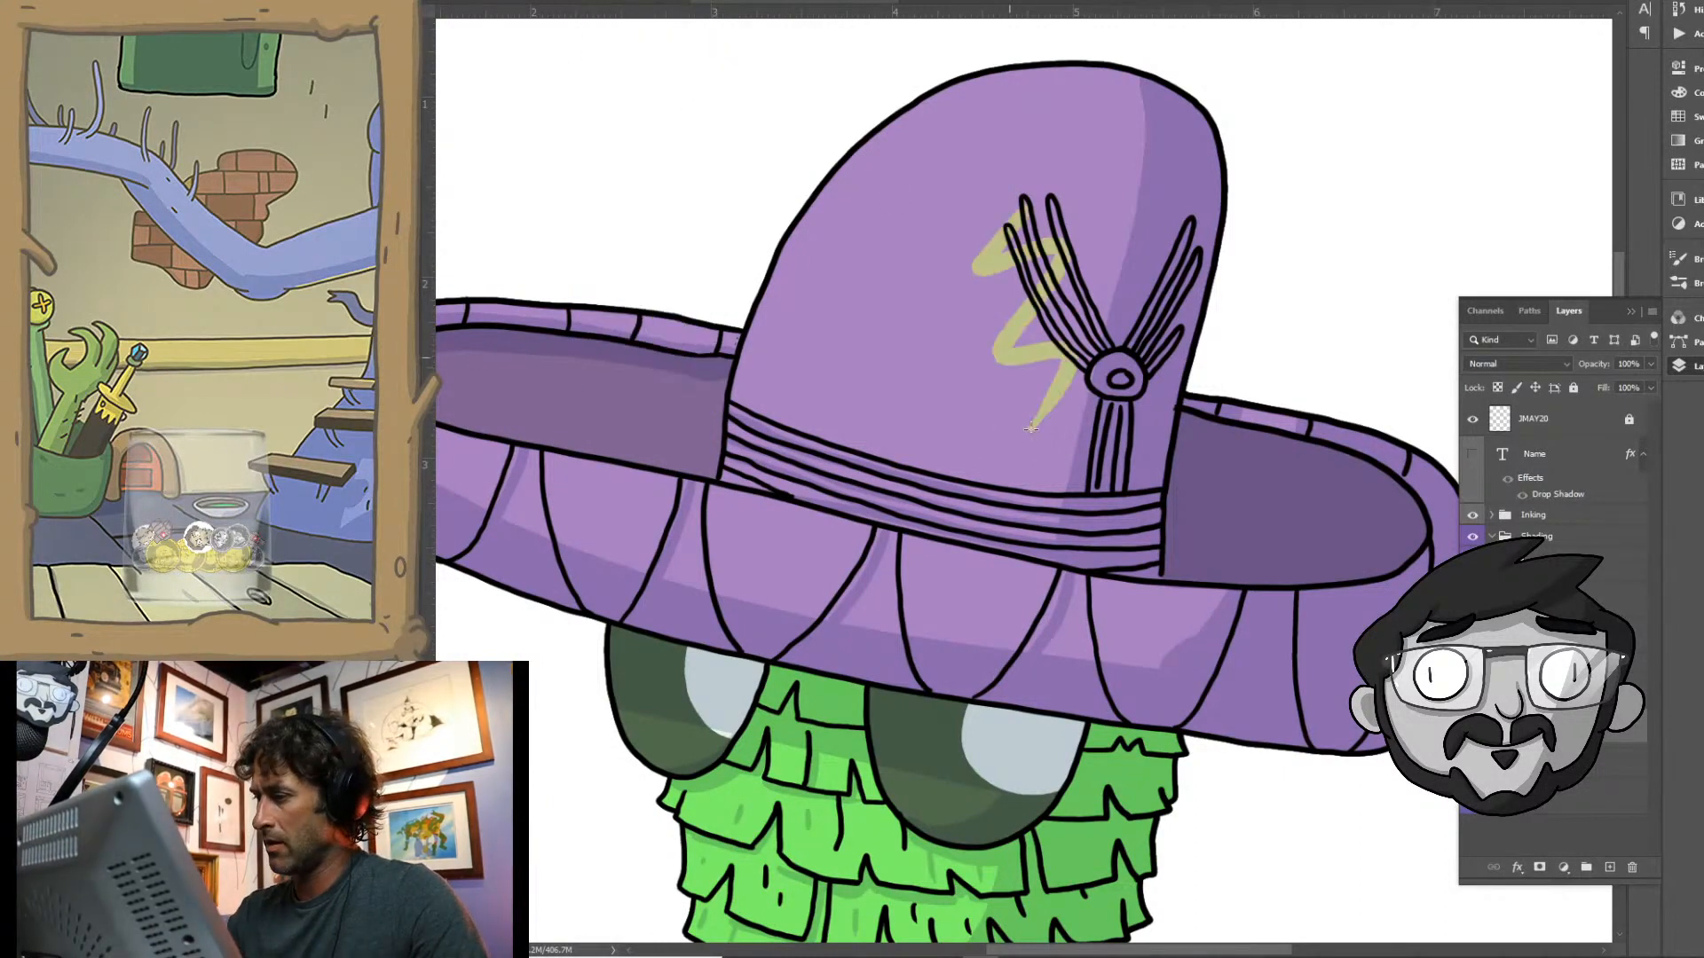
pyautogui.hotkey('ctrl', 'z')
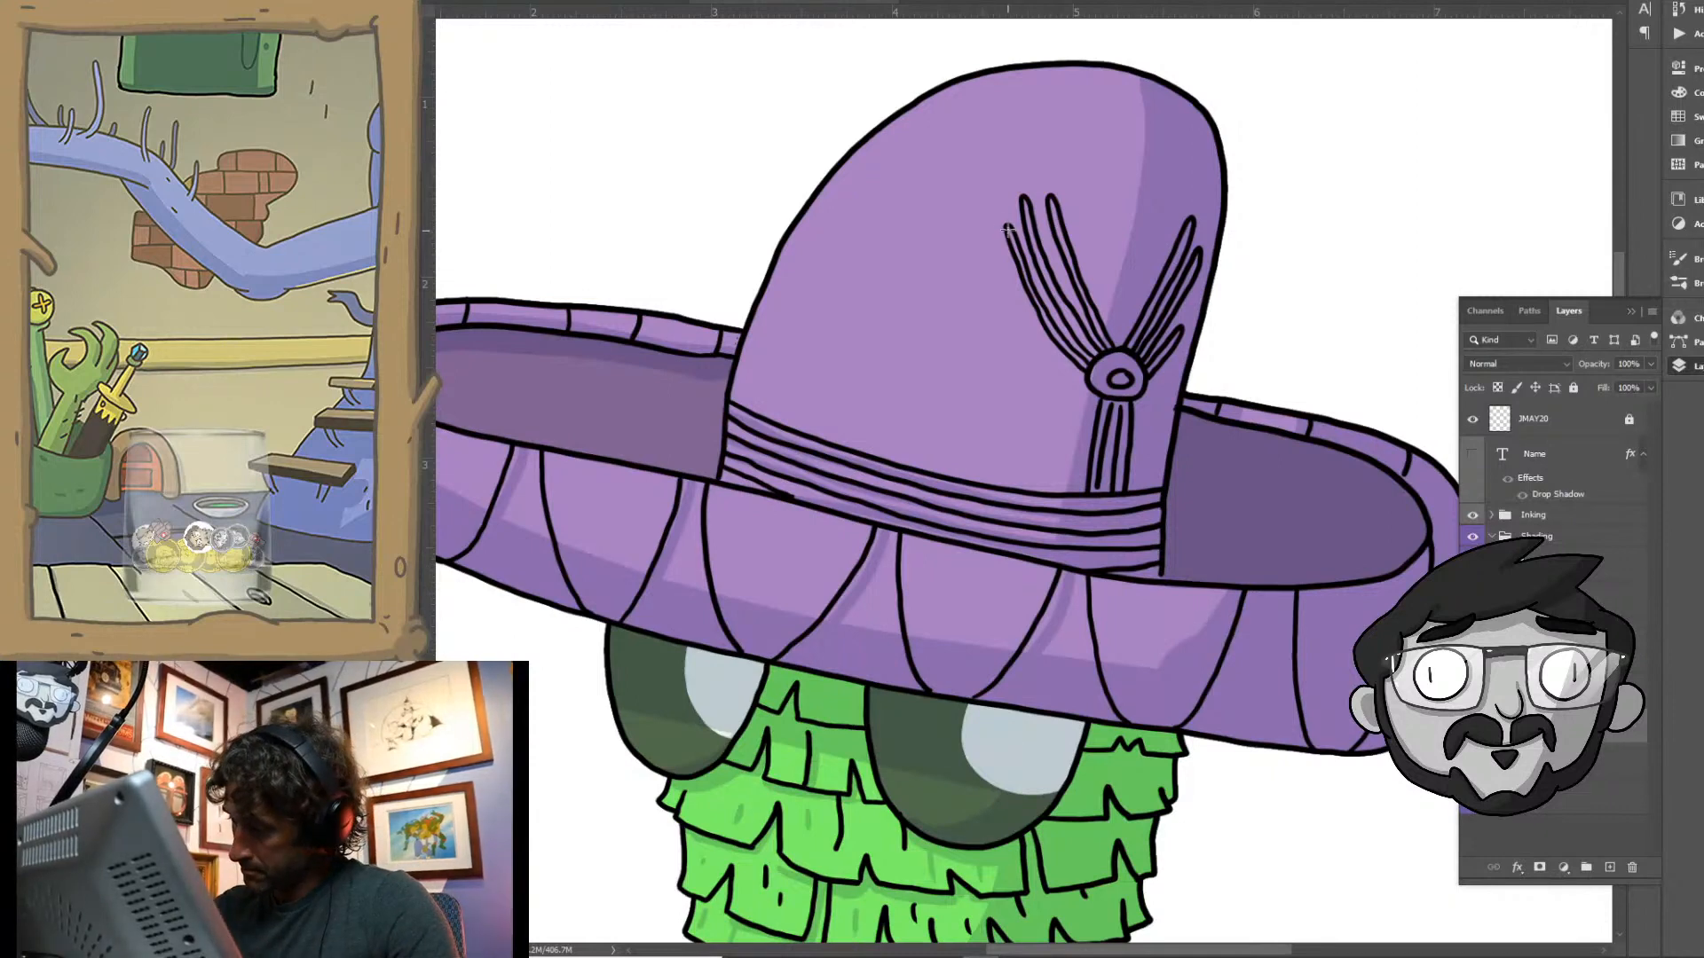
# - Paint the sombrero's tassel cords, round knot and striped hatband in muted yellow
pyautogui.moveTo(1008, 230); pyautogui.dragTo(1087, 364)
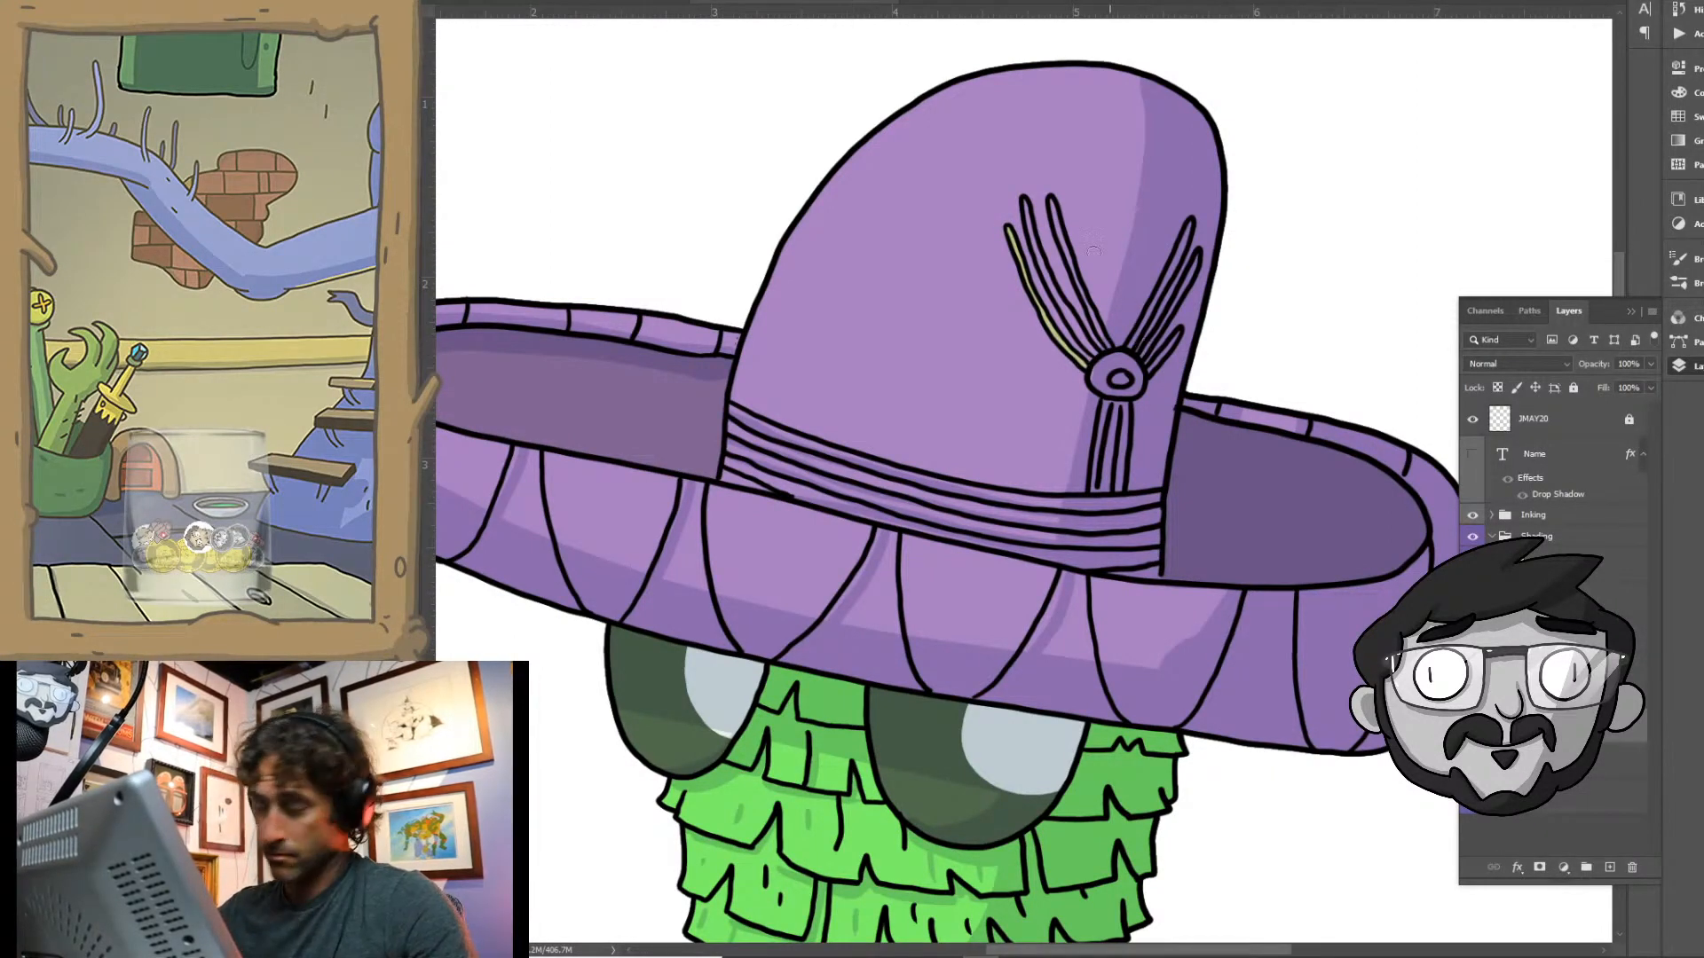
pyautogui.moveTo(1026, 205)
pyautogui.mouseDown()
pyautogui.moveTo(1053, 300)
pyautogui.moveTo(1098, 357)
pyautogui.mouseUp()
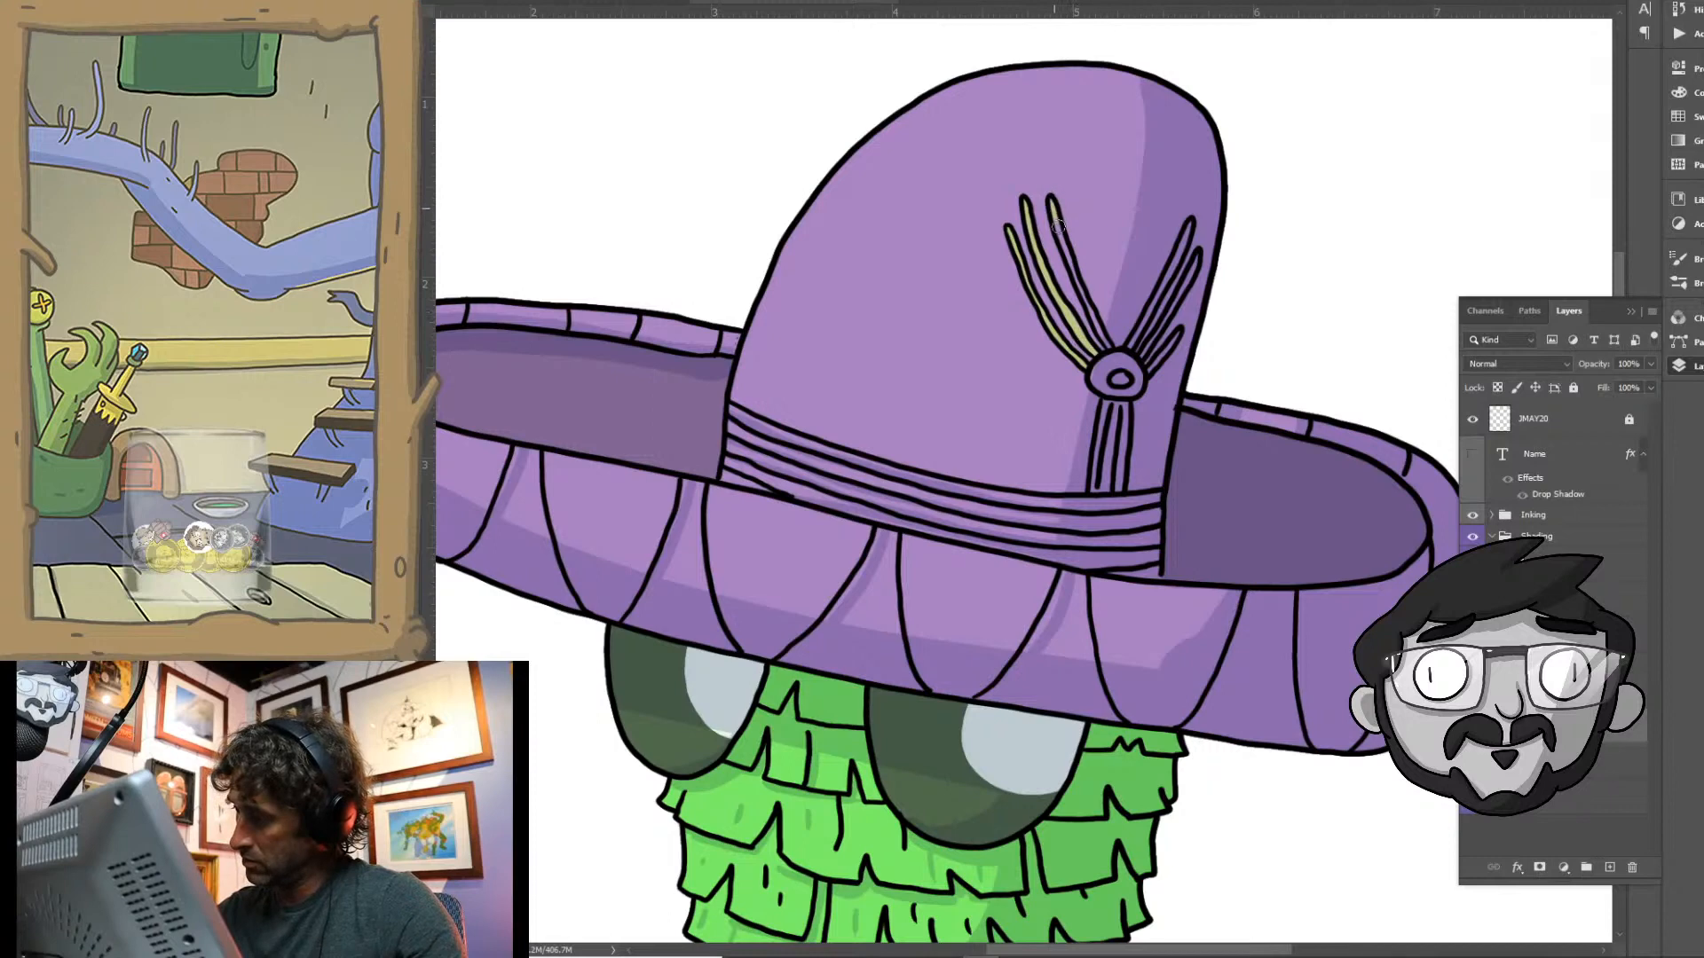
pyautogui.moveTo(1055, 213); pyautogui.dragTo(1117, 344)
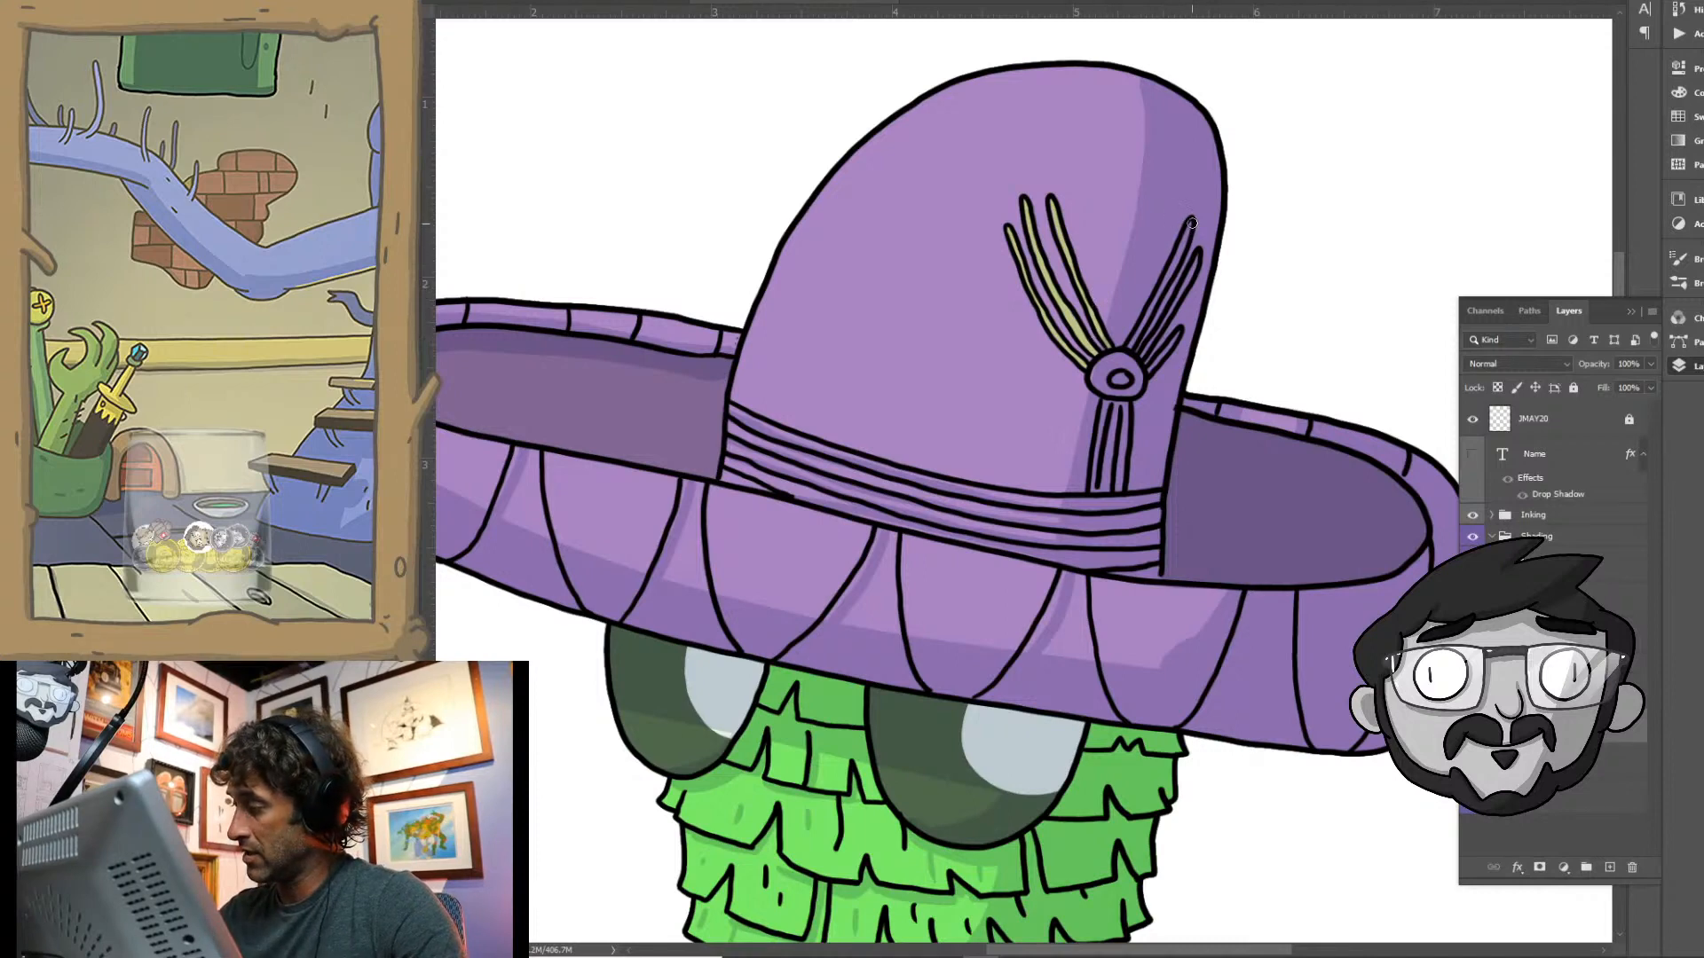
pyautogui.moveTo(1190, 222); pyautogui.dragTo(1136, 335)
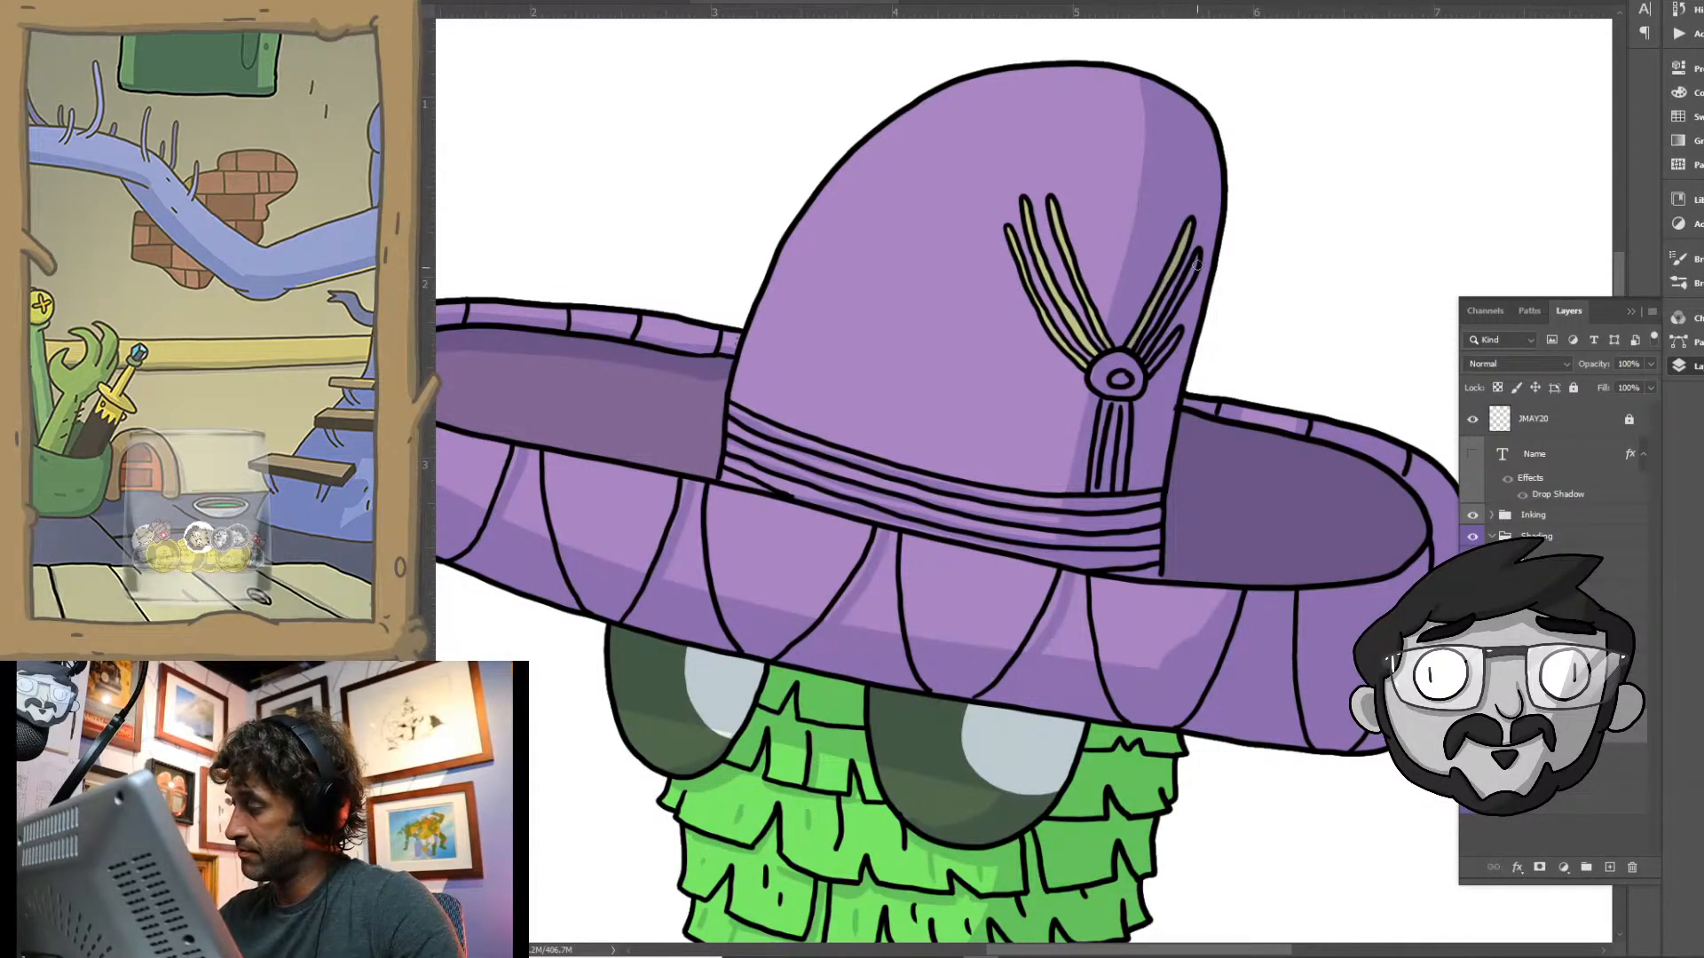
pyautogui.moveTo(1197, 263)
pyautogui.mouseDown()
pyautogui.moveTo(1176, 353)
pyautogui.moveTo(1098, 369)
pyautogui.moveTo(1109, 386)
pyautogui.moveTo(1138, 375)
pyautogui.moveTo(1113, 420)
pyautogui.moveTo(1136, 383)
pyautogui.mouseUp()
pyautogui.moveTo(1123, 432); pyautogui.dragTo(1111, 451)
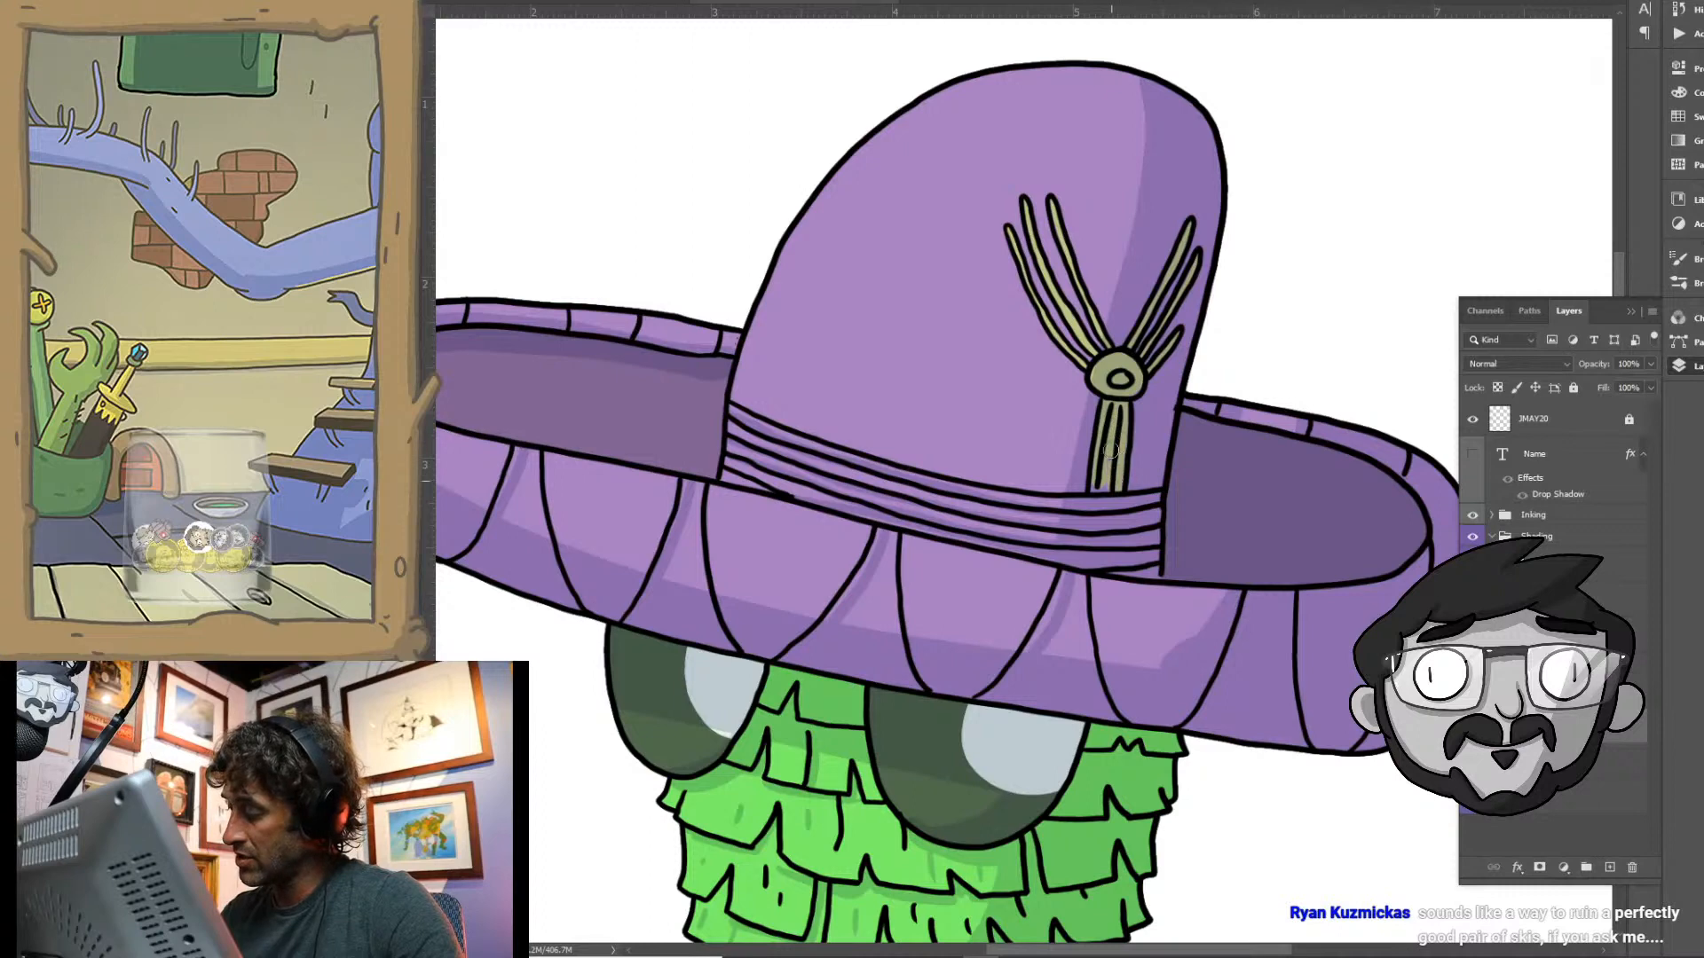
pyautogui.moveTo(725, 422)
pyautogui.mouseDown()
pyautogui.moveTo(964, 491)
pyautogui.moveTo(1154, 498)
pyautogui.mouseUp()
pyautogui.moveTo(1017, 504)
pyautogui.mouseDown()
pyautogui.moveTo(794, 457)
pyautogui.moveTo(737, 422)
pyautogui.moveTo(727, 478)
pyautogui.moveTo(800, 487)
pyautogui.moveTo(746, 443)
pyautogui.moveTo(818, 488)
pyautogui.moveTo(788, 490)
pyautogui.moveTo(916, 515)
pyautogui.moveTo(845, 482)
pyautogui.moveTo(885, 492)
pyautogui.moveTo(882, 507)
pyautogui.moveTo(944, 500)
pyautogui.moveTo(897, 496)
pyautogui.moveTo(1043, 525)
pyautogui.moveTo(887, 505)
pyautogui.moveTo(976, 535)
pyautogui.moveTo(1064, 533)
pyautogui.moveTo(1039, 520)
pyautogui.moveTo(1151, 536)
pyautogui.moveTo(1148, 510)
pyautogui.moveTo(1153, 577)
pyautogui.moveTo(994, 544)
pyautogui.moveTo(1143, 562)
pyautogui.mouseUp()
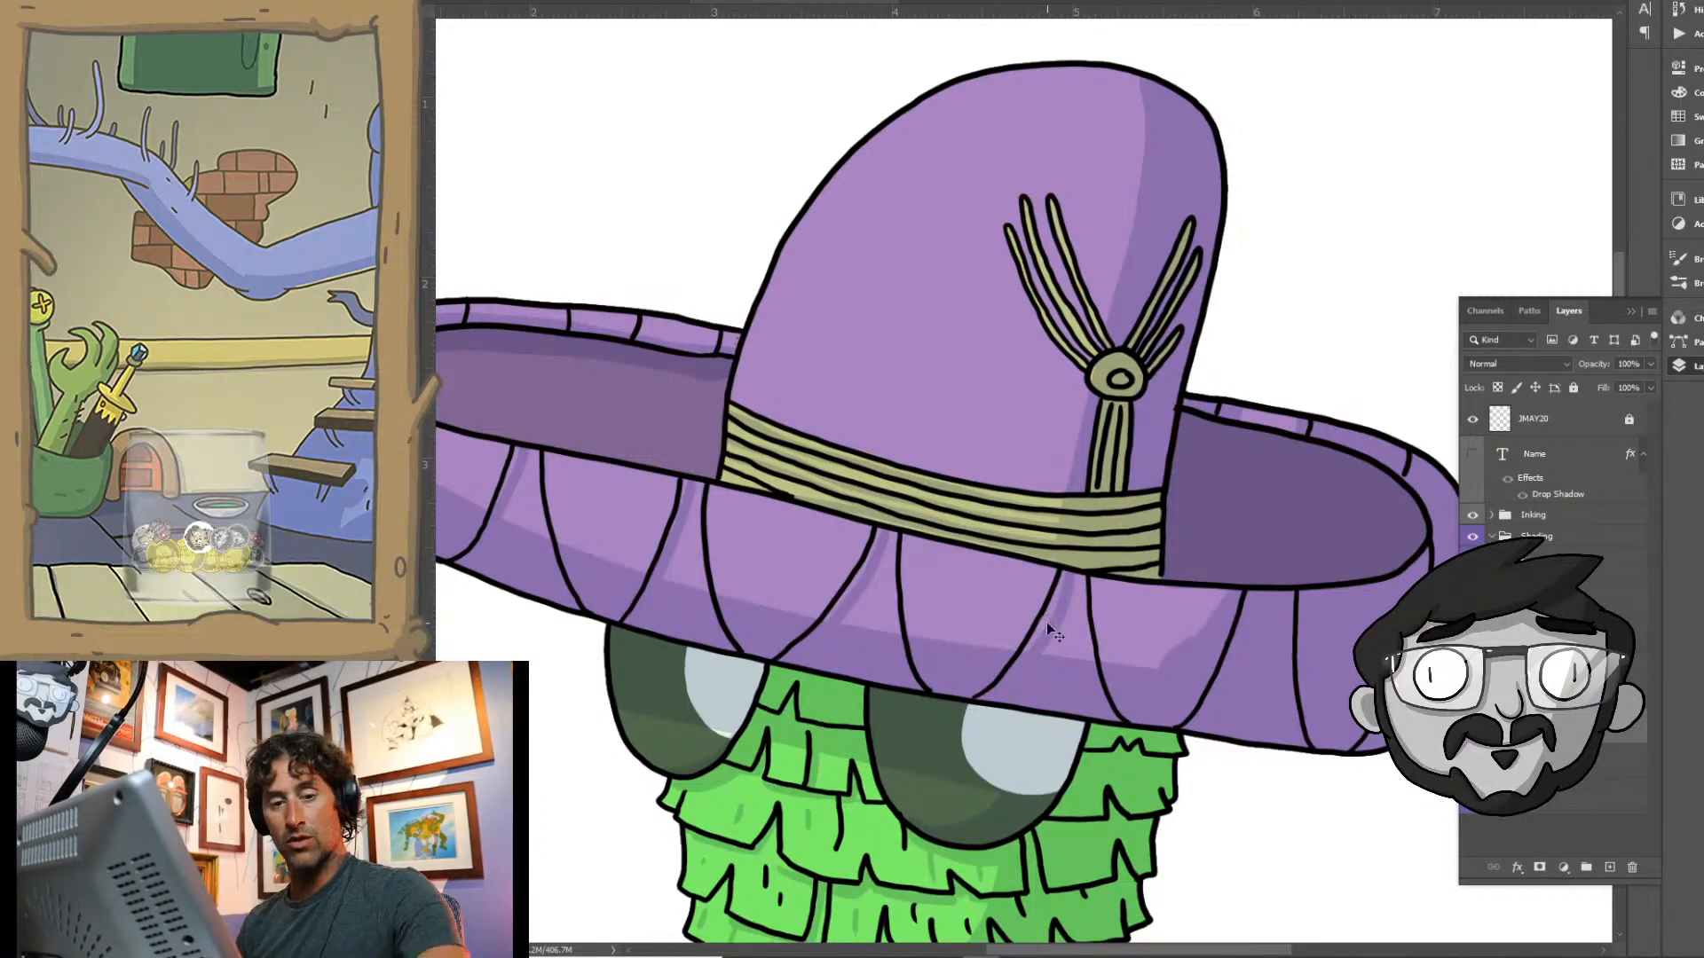
# - Select all green areas of the character's head and body and add a new layer
pyautogui.hotkey('ctrl', '0')
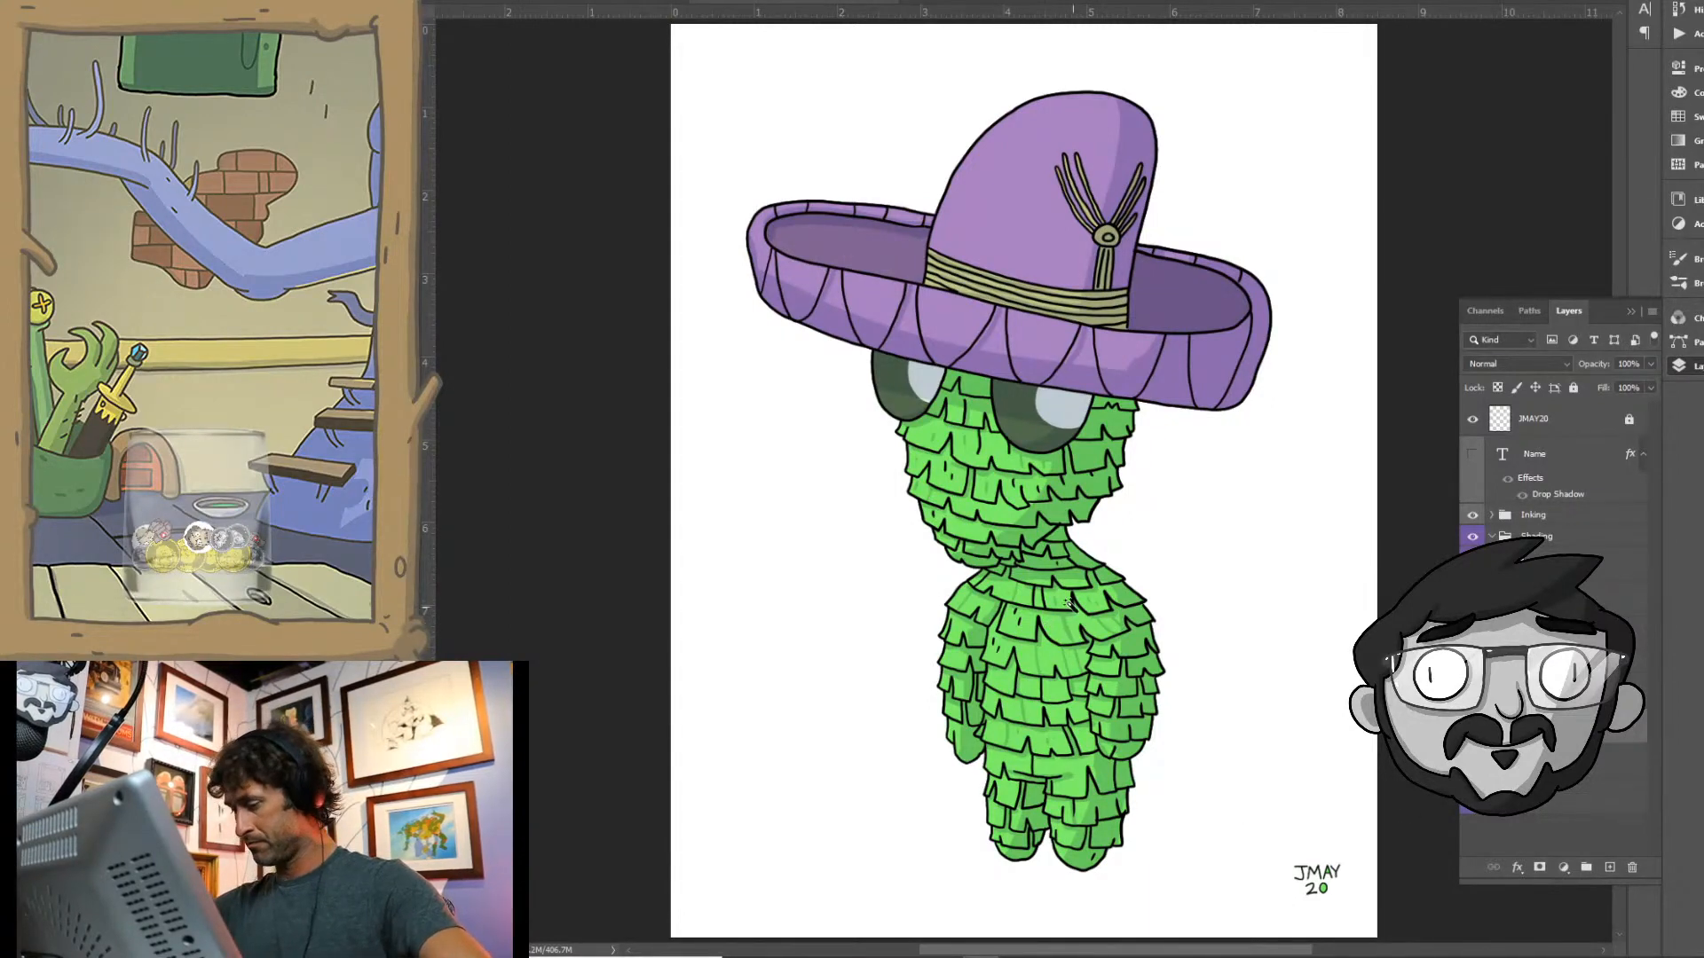
pyautogui.press('w')
pyautogui.click(1060, 681)
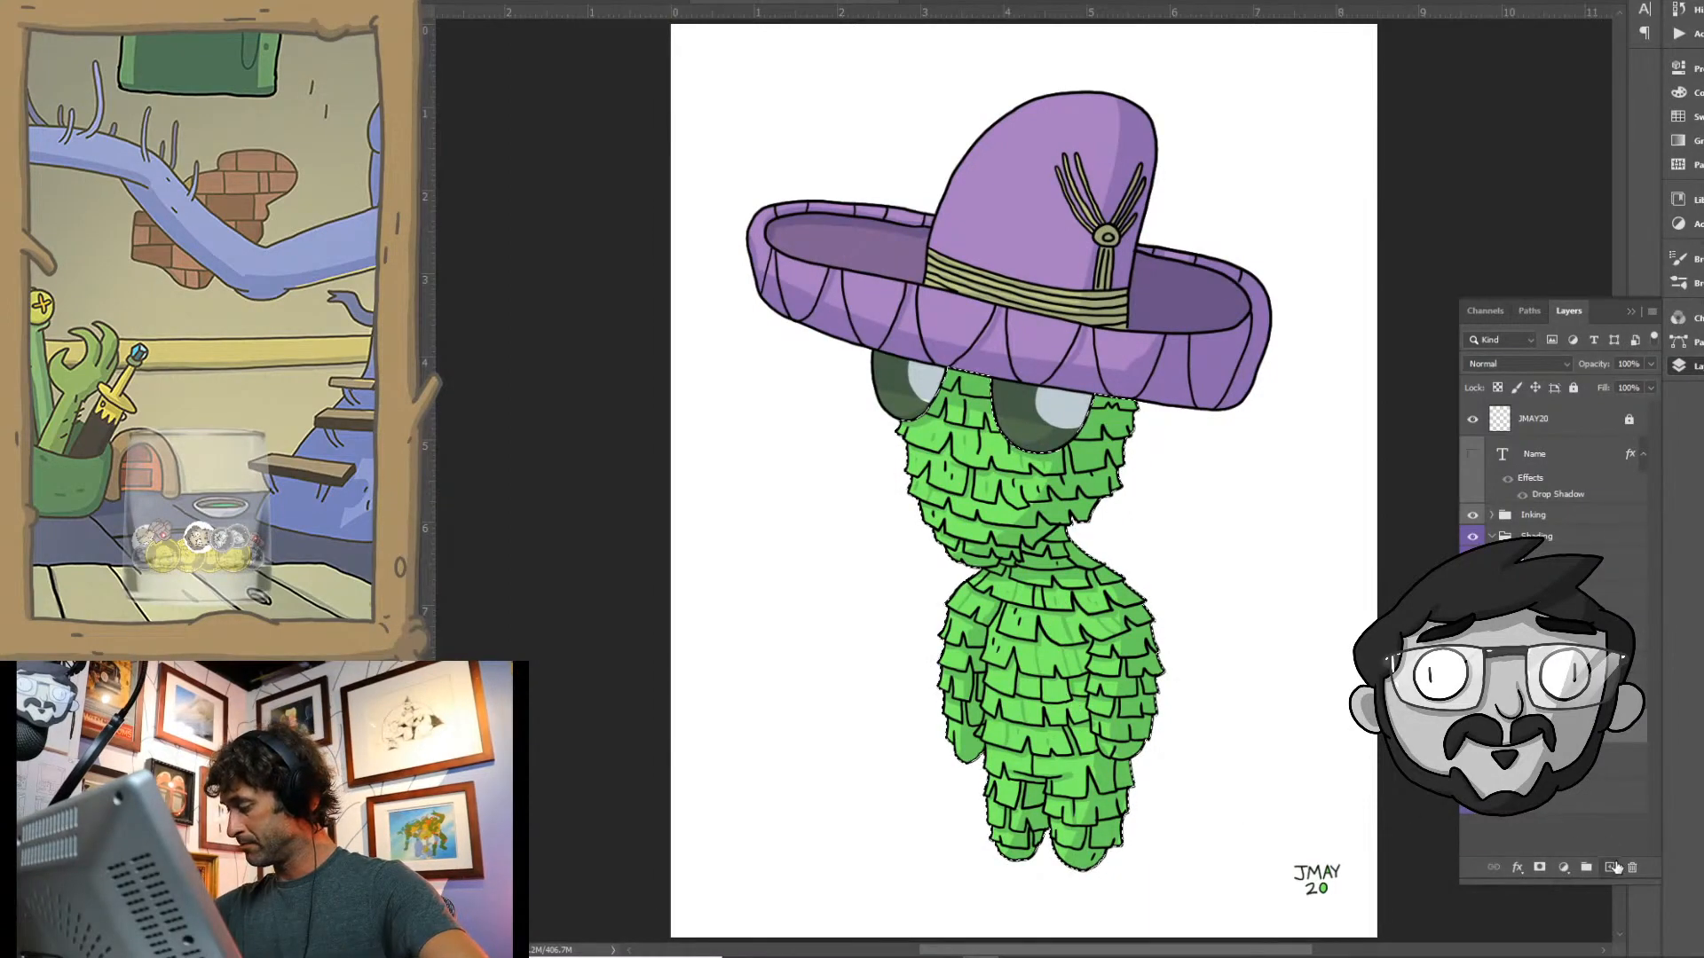
pyautogui.click(1611, 867)
# - Set the foreground colour to bright yellow and draw a vertical gradient over the green body, strongest at the feet
pyautogui.click(404, 552)
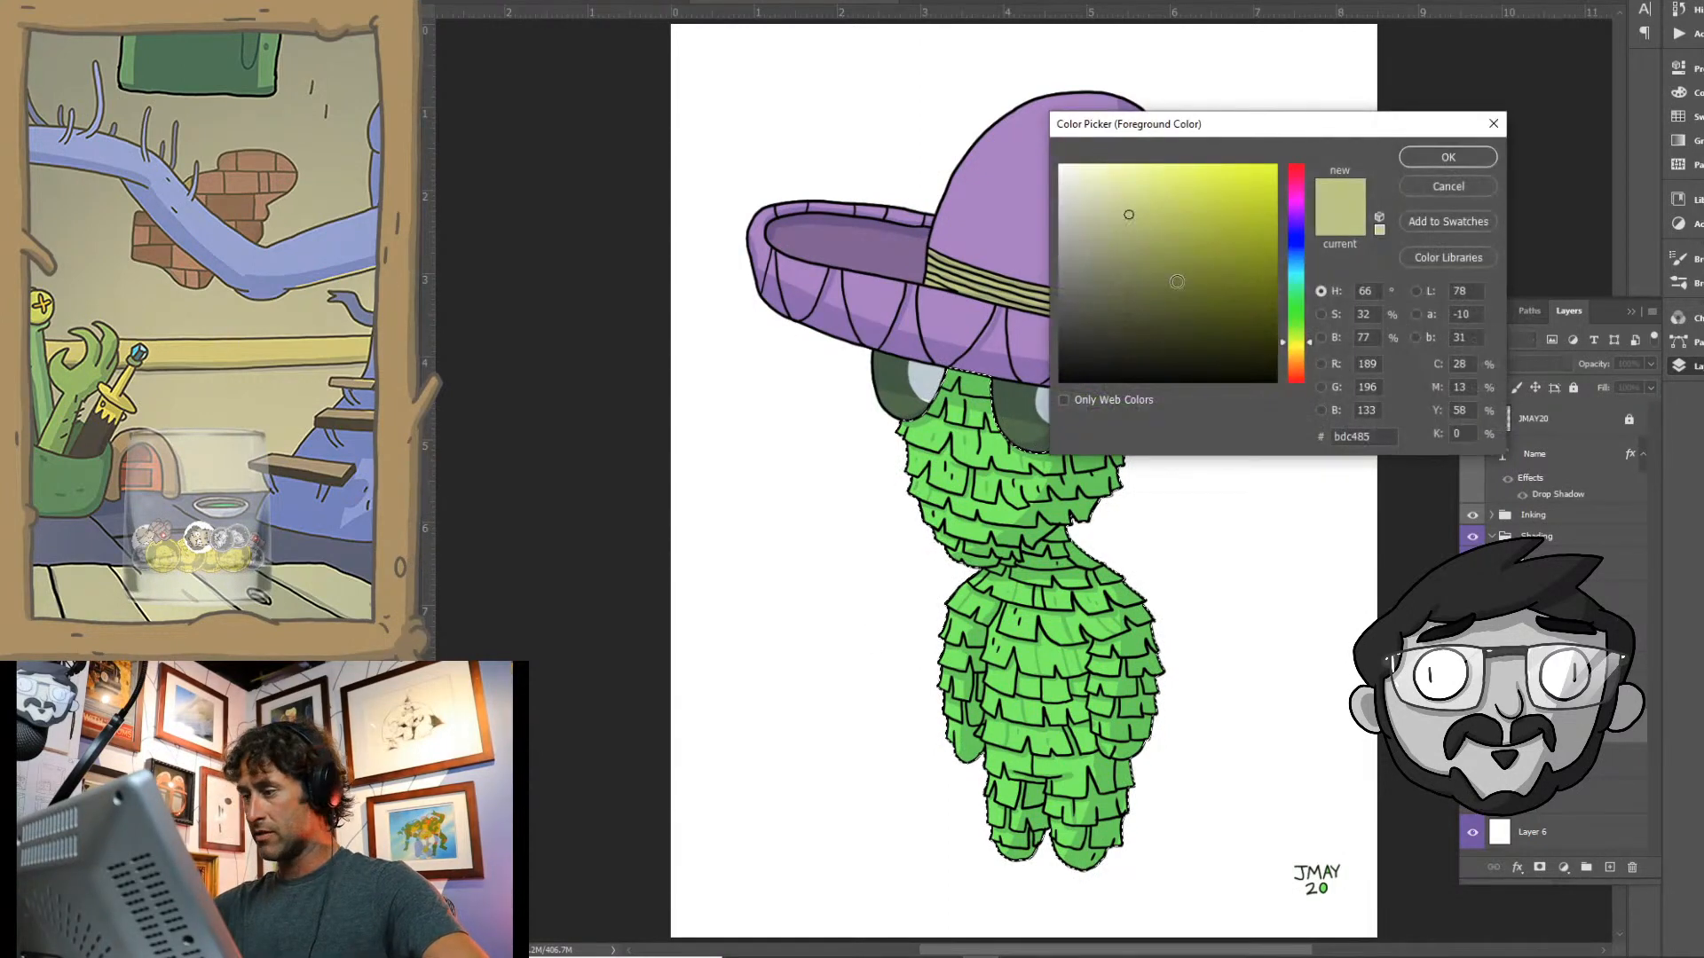
pyautogui.click(1208, 172)
pyautogui.click(1446, 160)
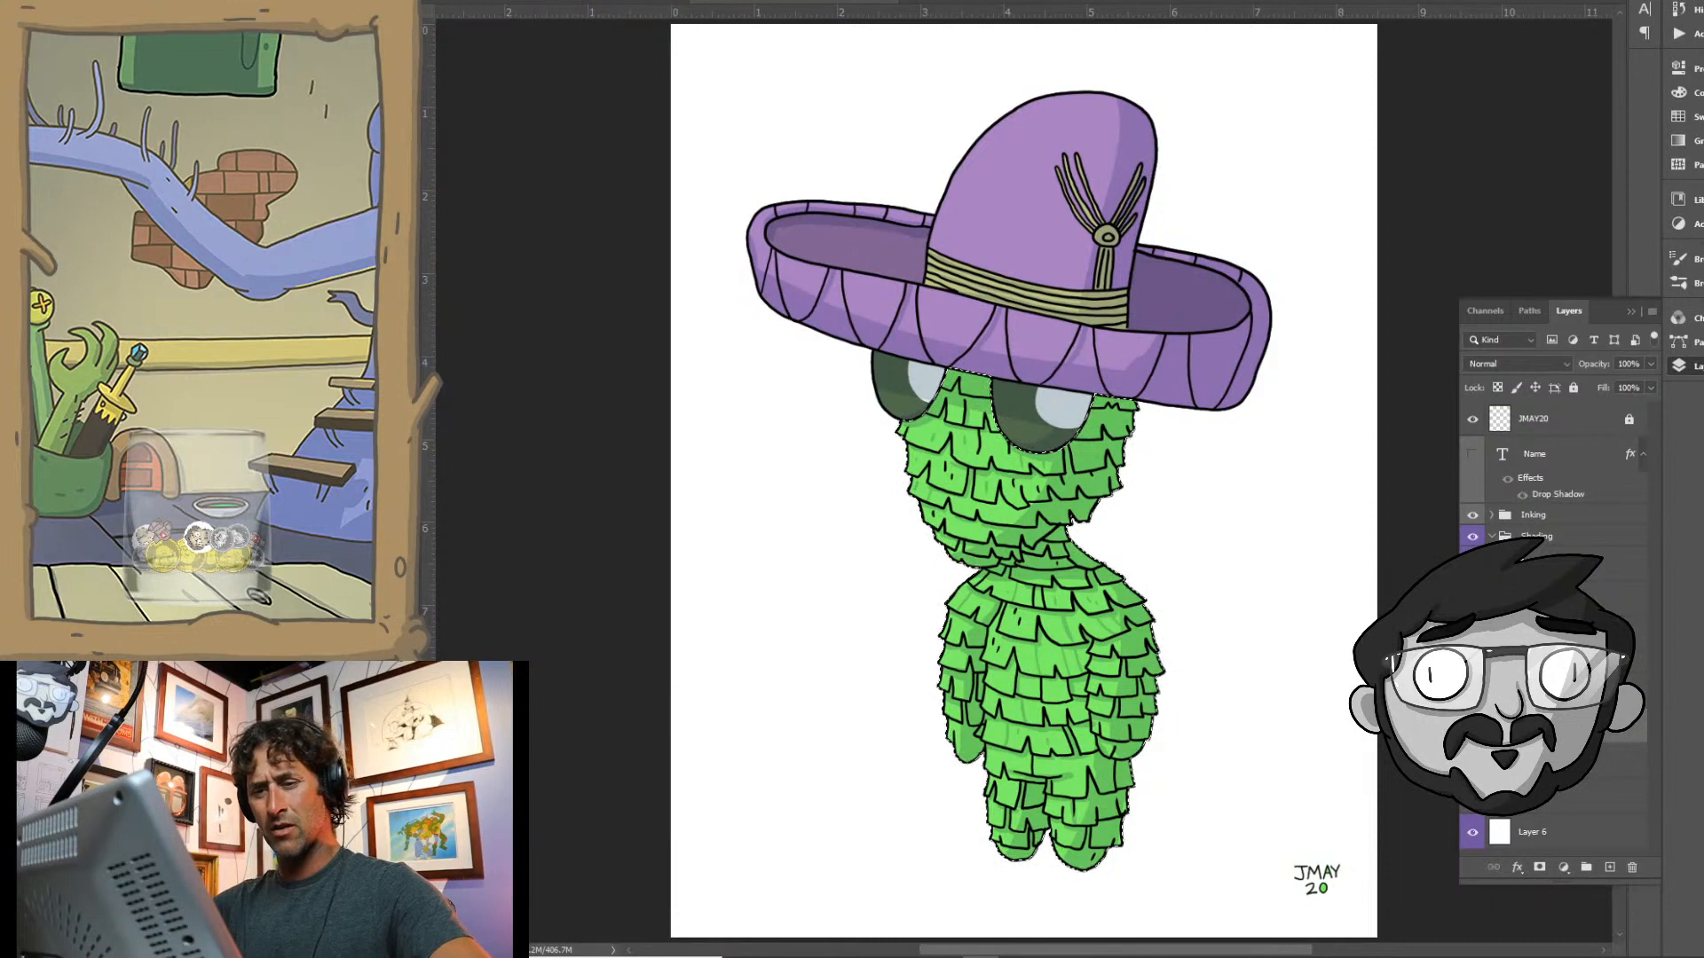
pyautogui.rightClick(408, 282)
pyautogui.click(471, 282)
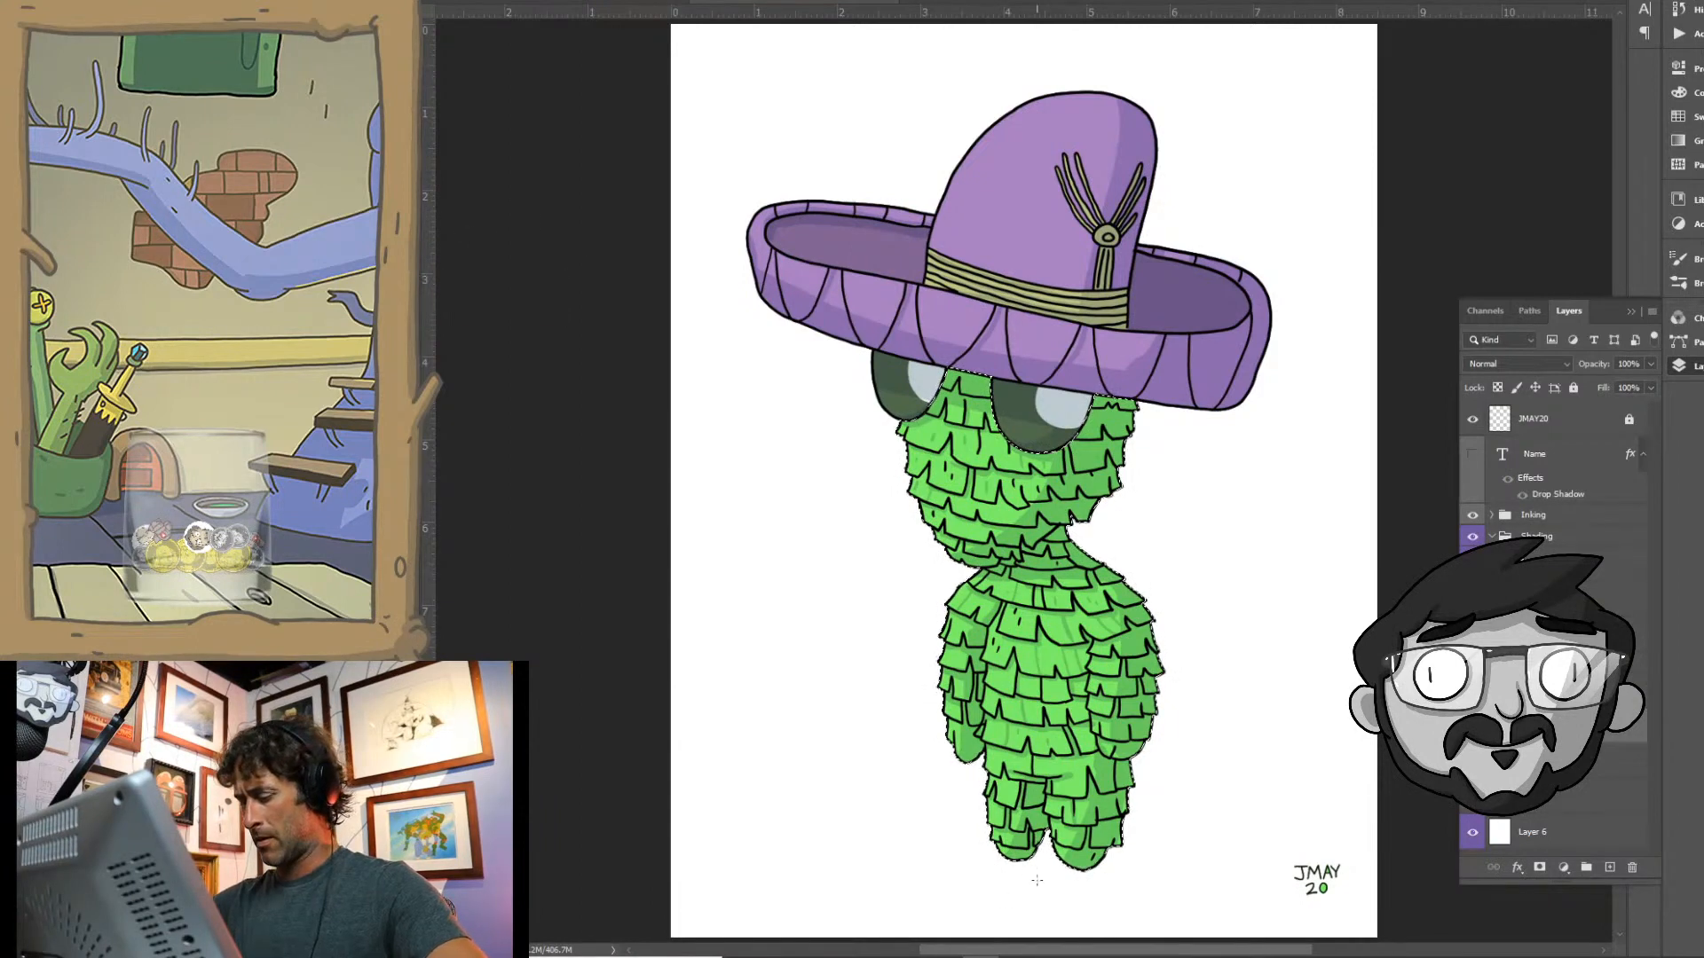
pyautogui.moveTo(1065, 282); pyautogui.dragTo(1036, 879)
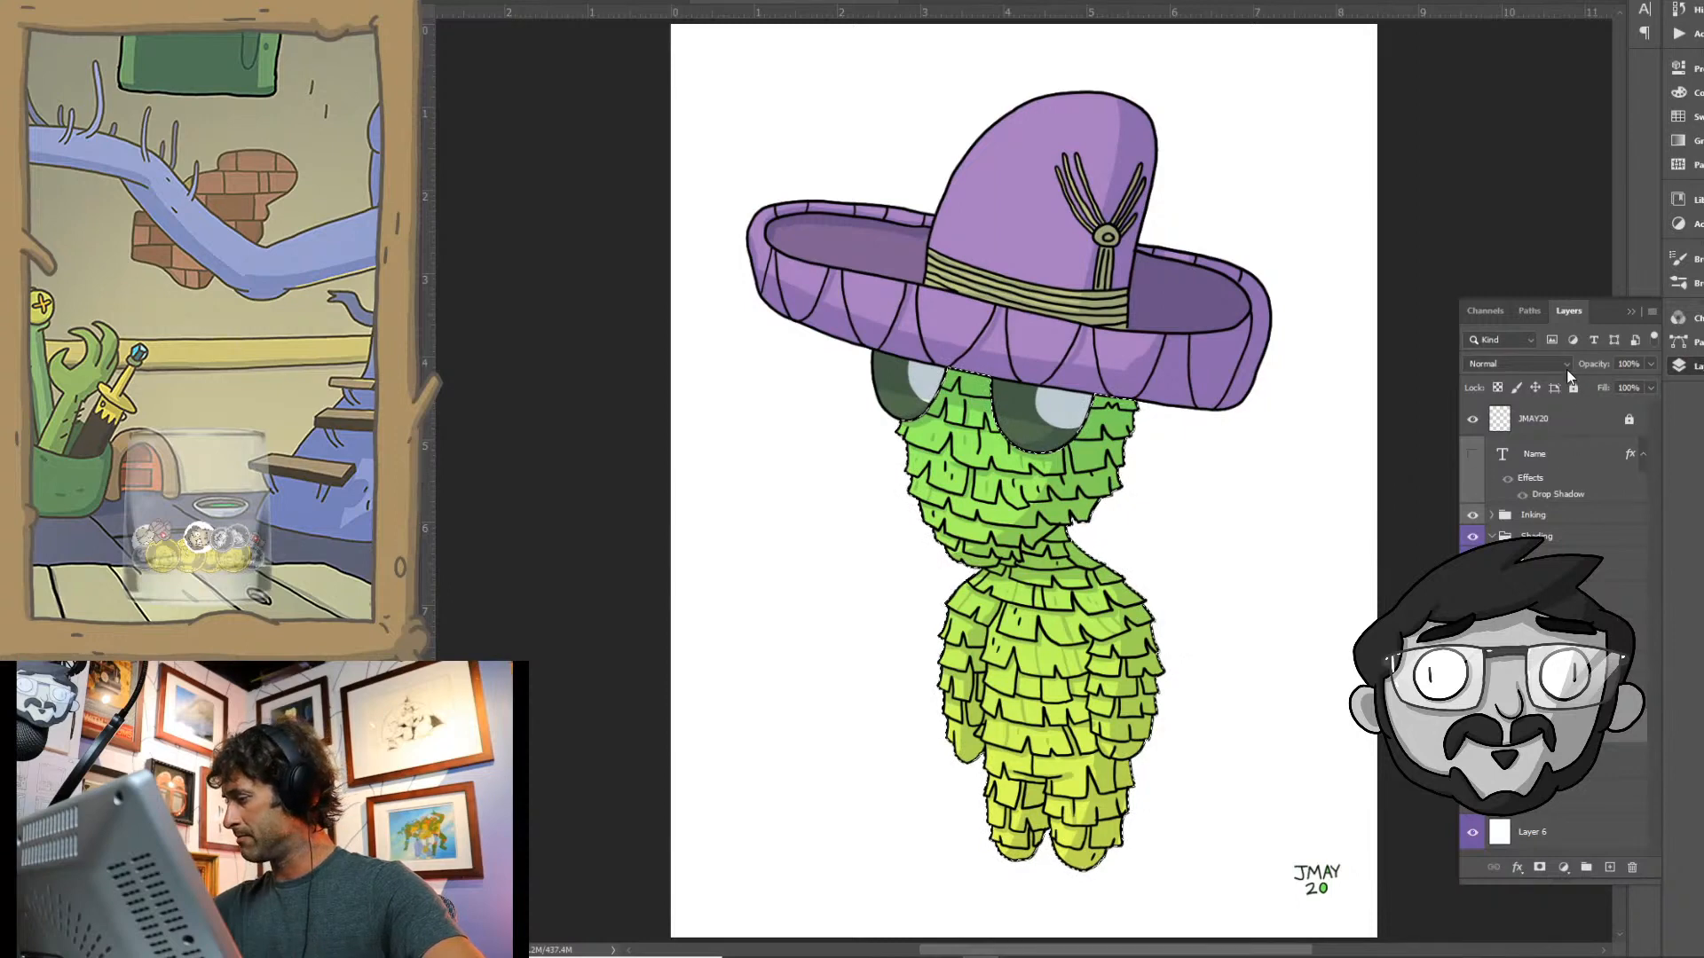
# - Lower the yellow gradient layer's opacity to 78% and clear the selection
pyautogui.click(1651, 363)
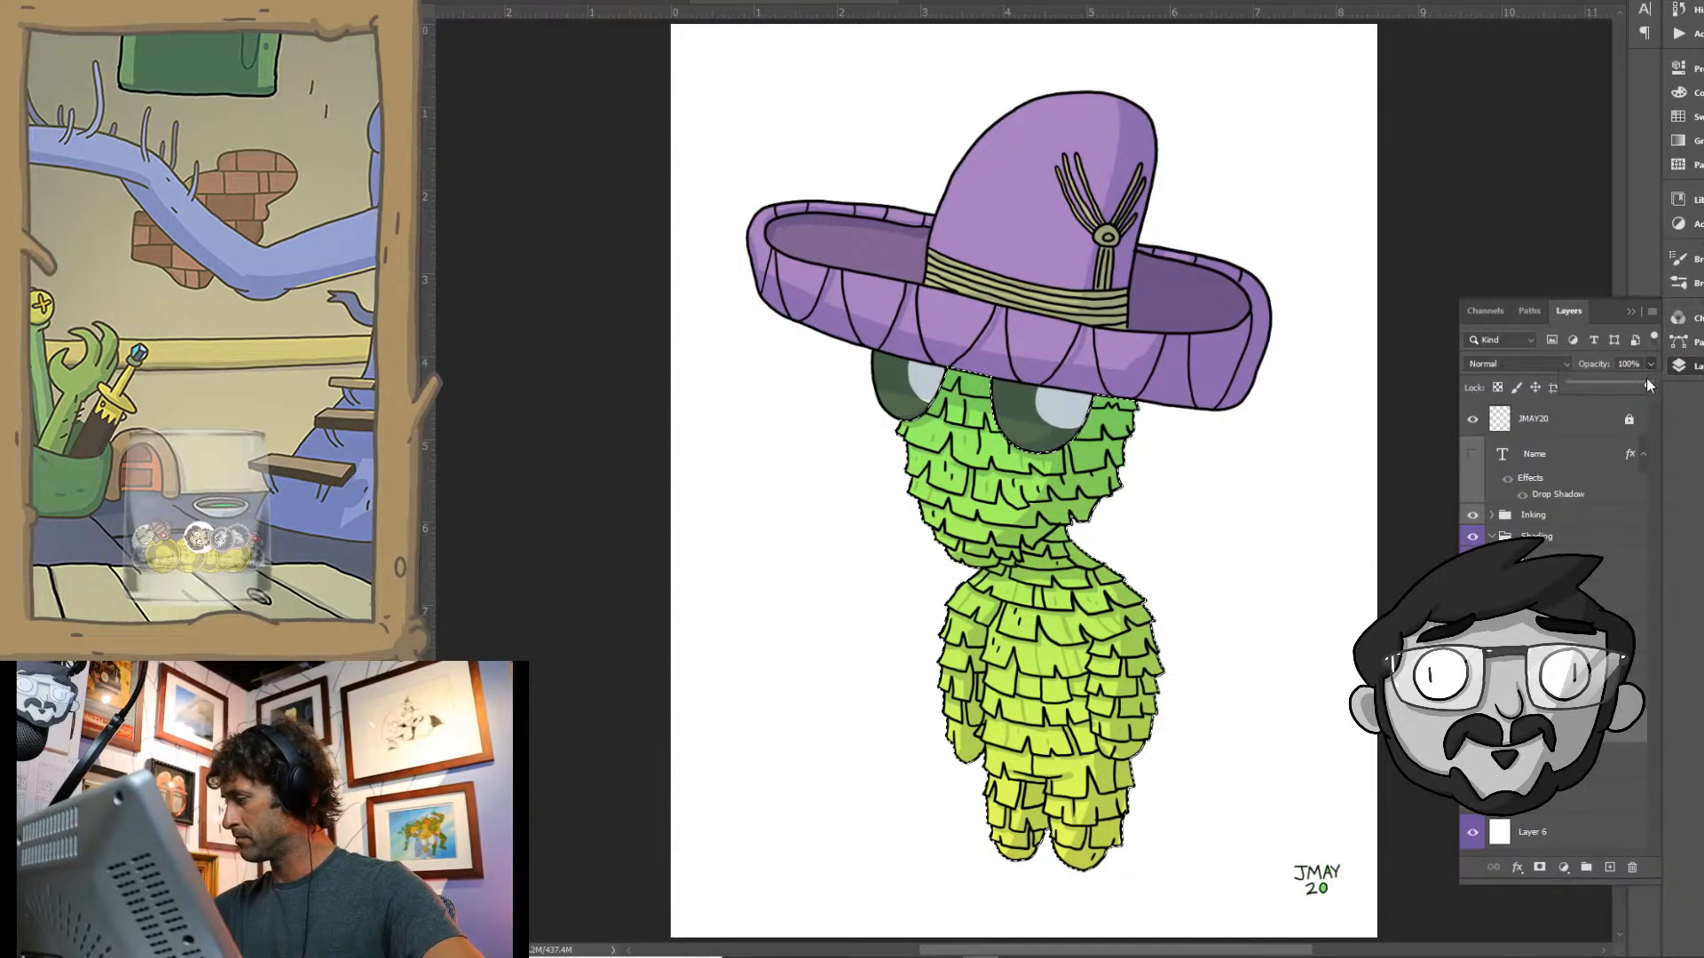
pyautogui.moveTo(1647, 382); pyautogui.dragTo(1632, 386)
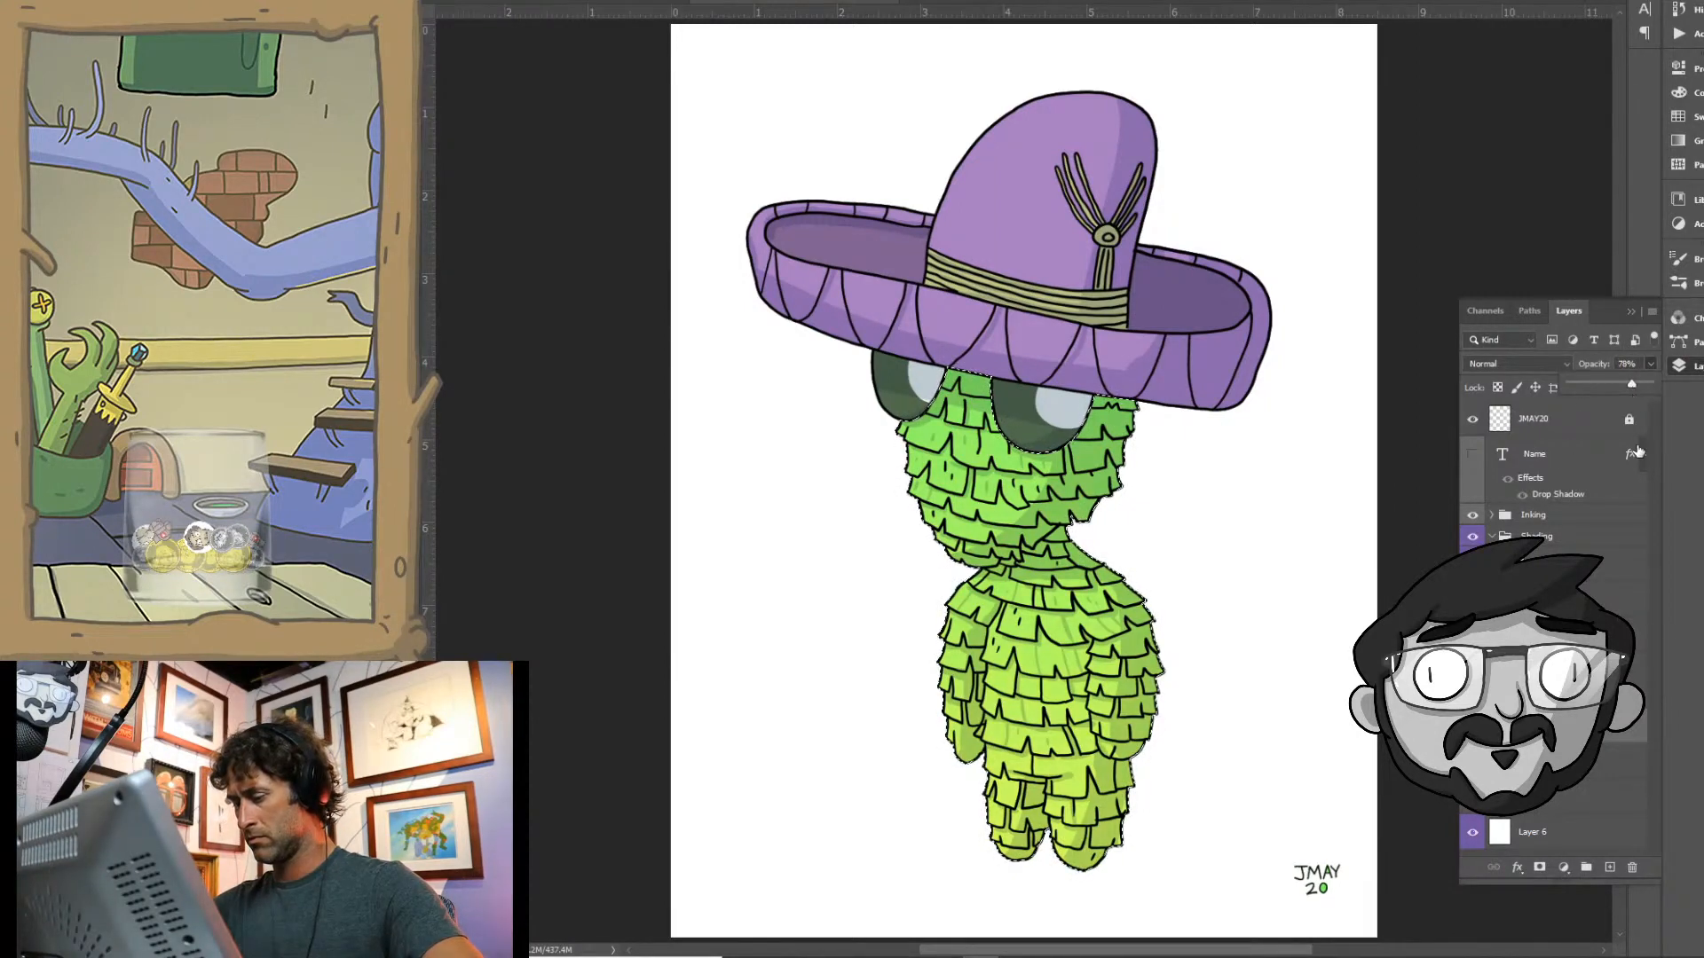
pyautogui.hotkey('ctrl', 'd')
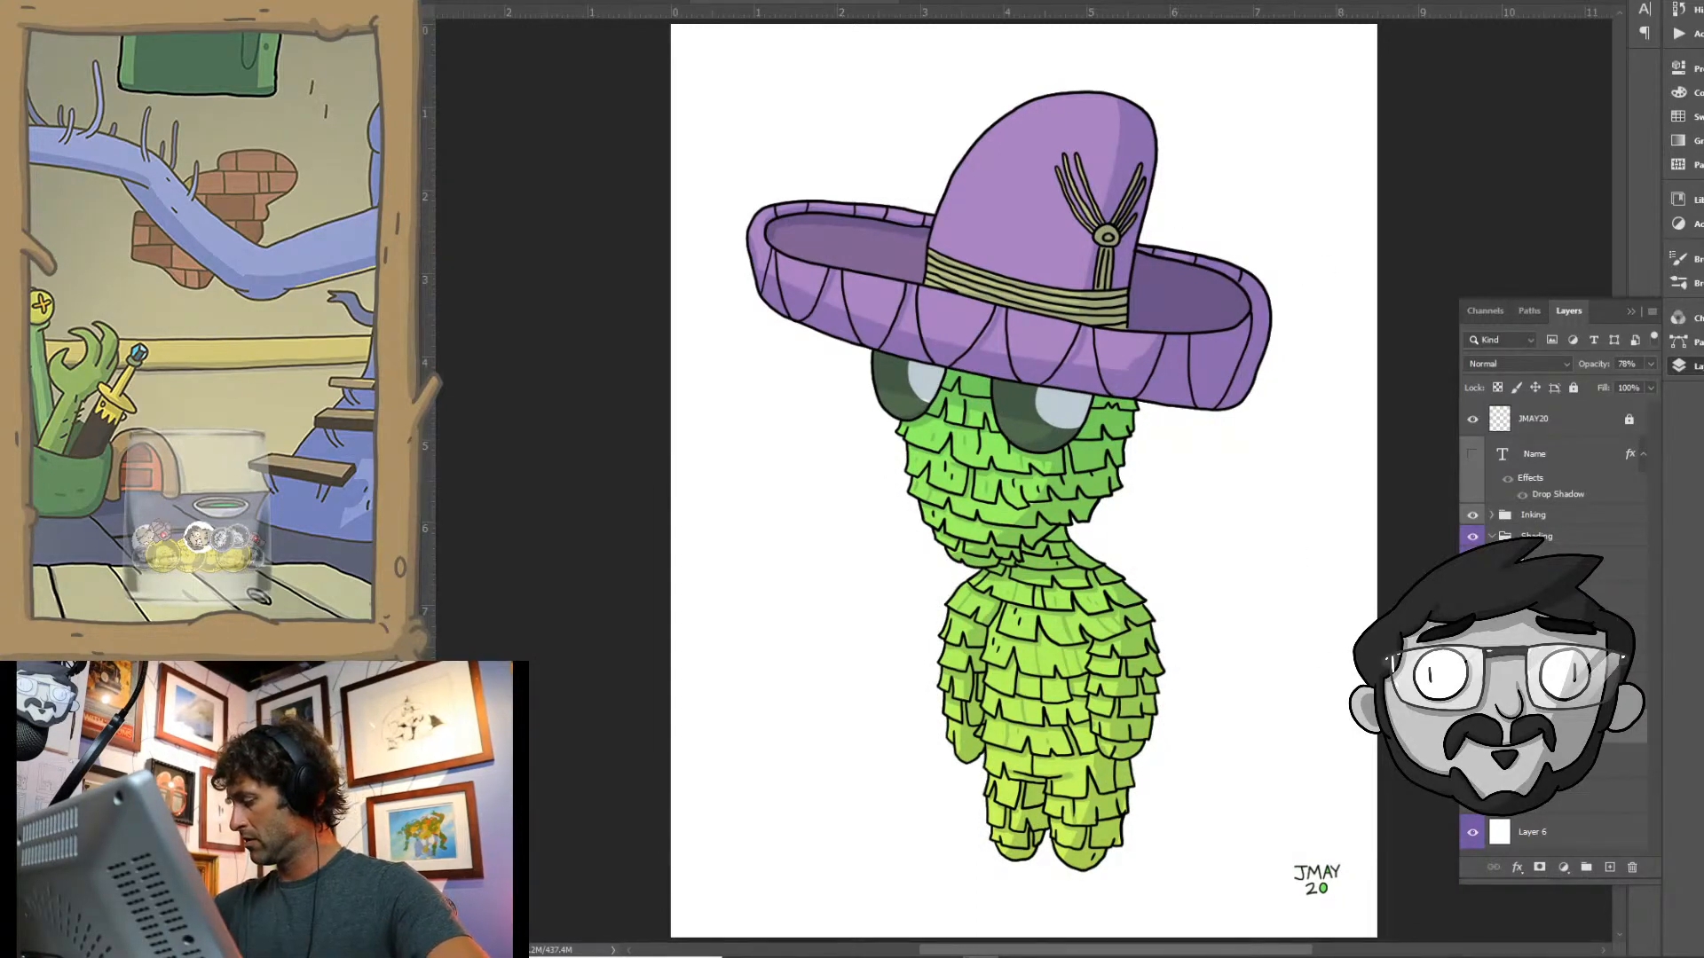
# - Select the purple areas of the sombrero and set the foreground colour to light pink f6bdf4
pyautogui.press('0')
pyautogui.click(1048, 225)
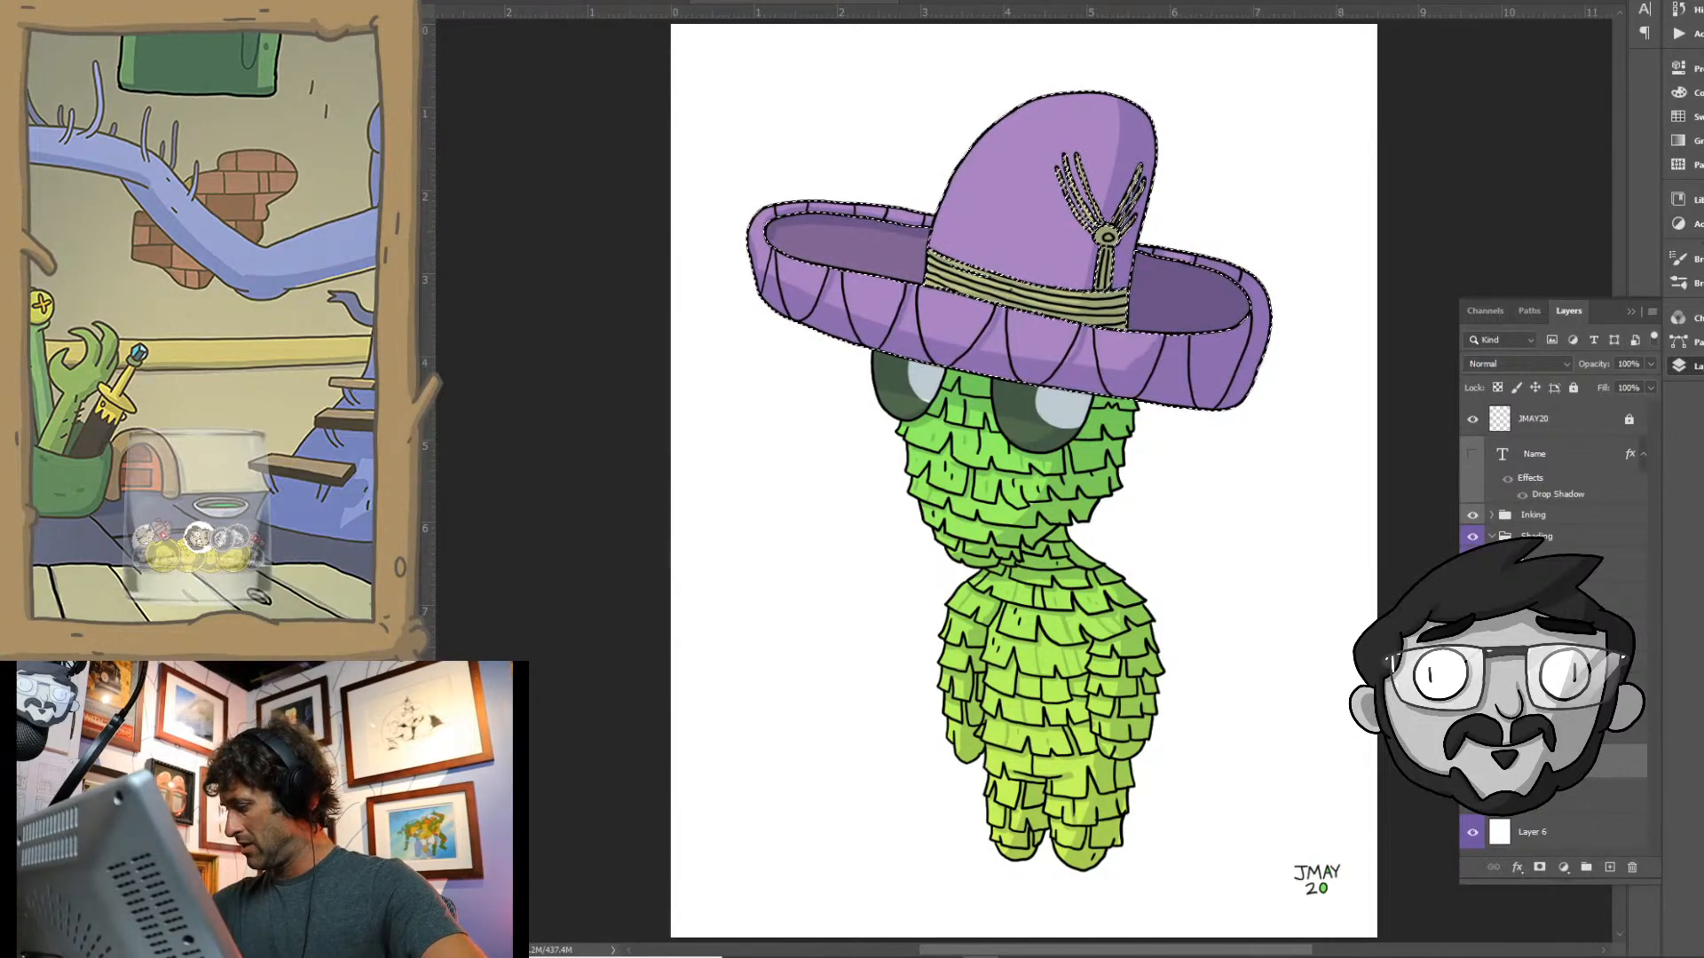
pyautogui.press('7')
pyautogui.press('8')
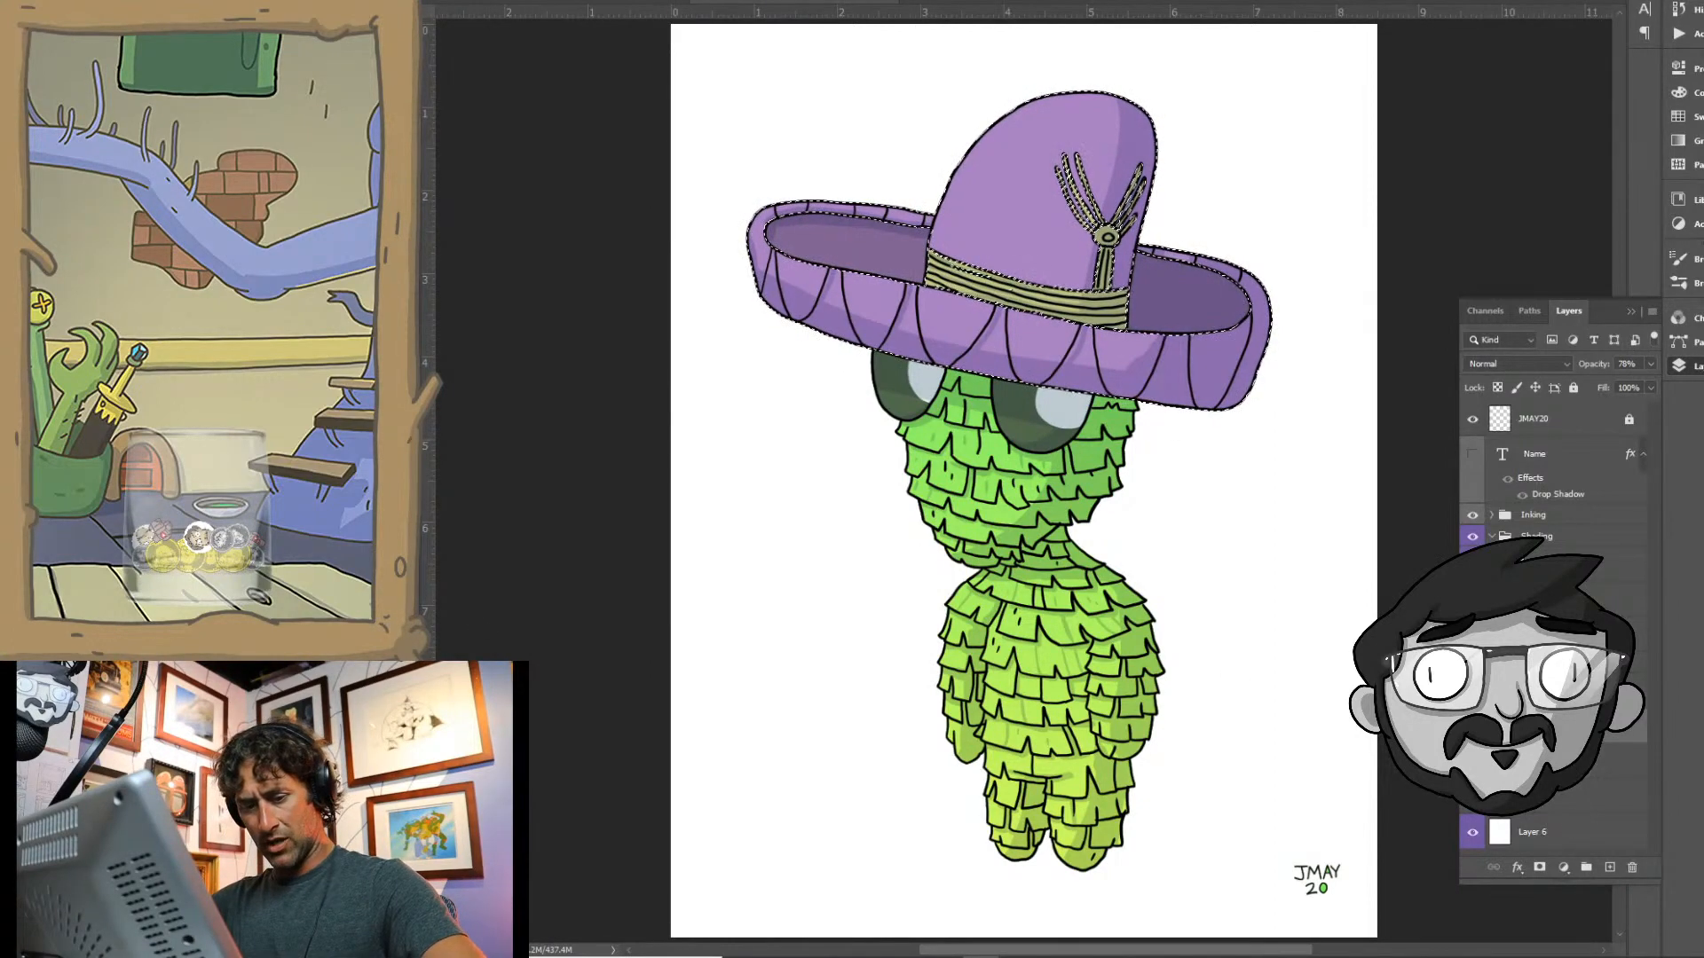
pyautogui.press('n')
pyautogui.click(1299, 200)
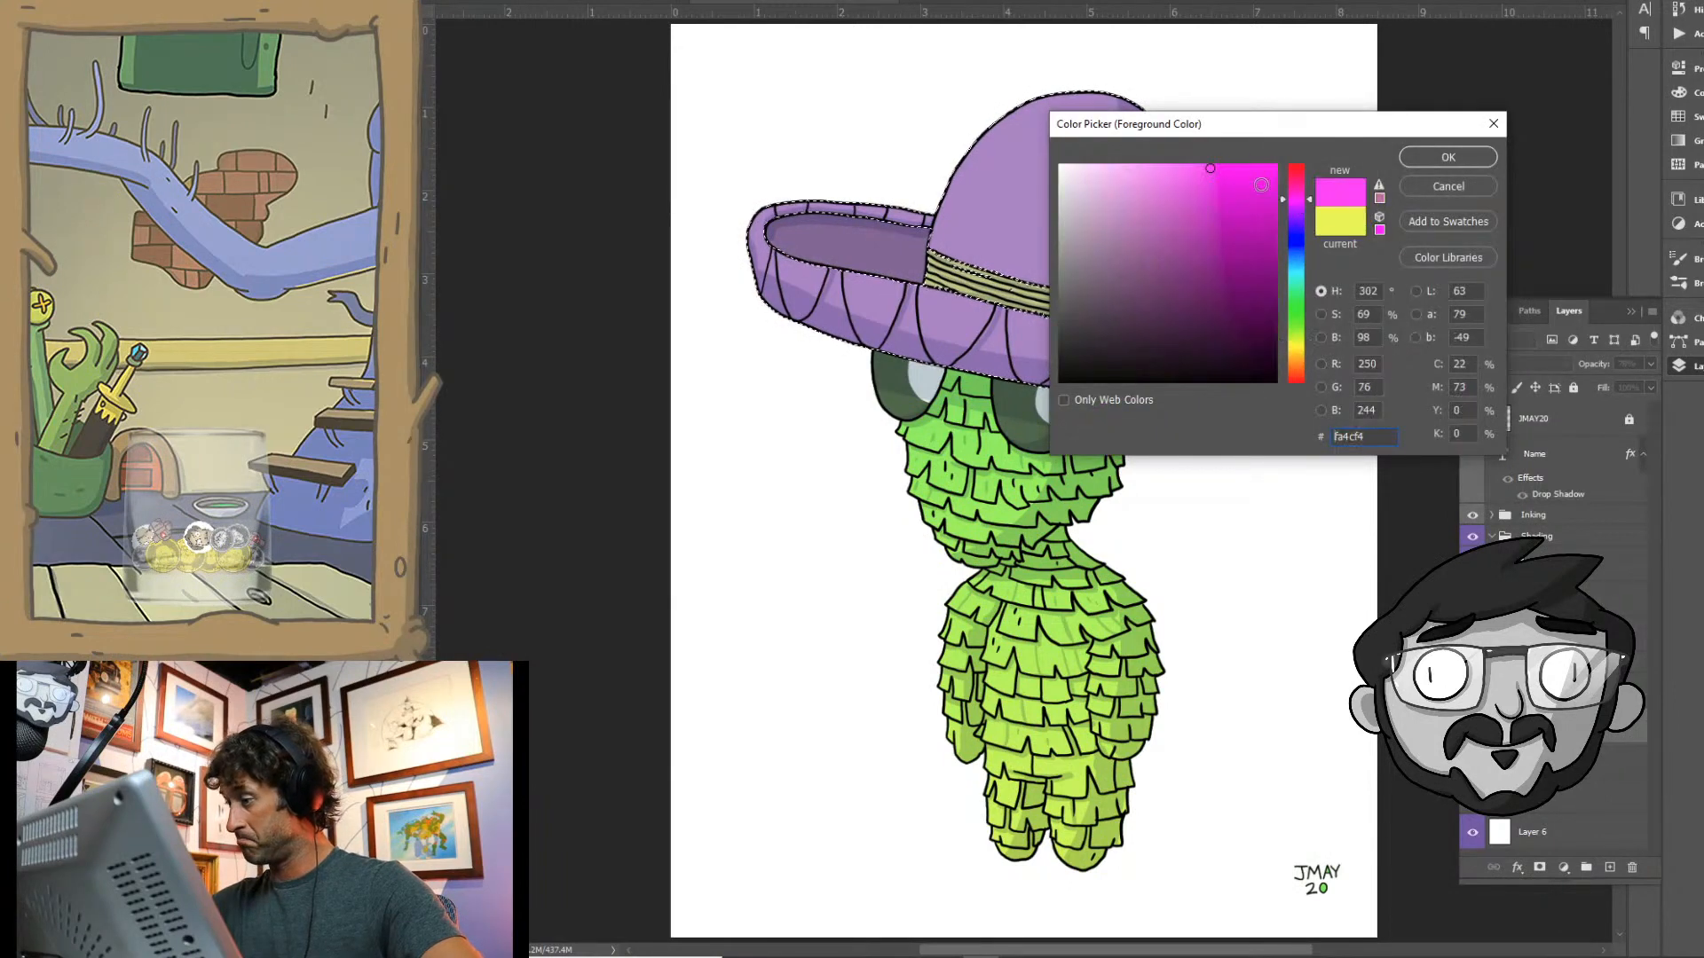
pyautogui.click(1104, 168)
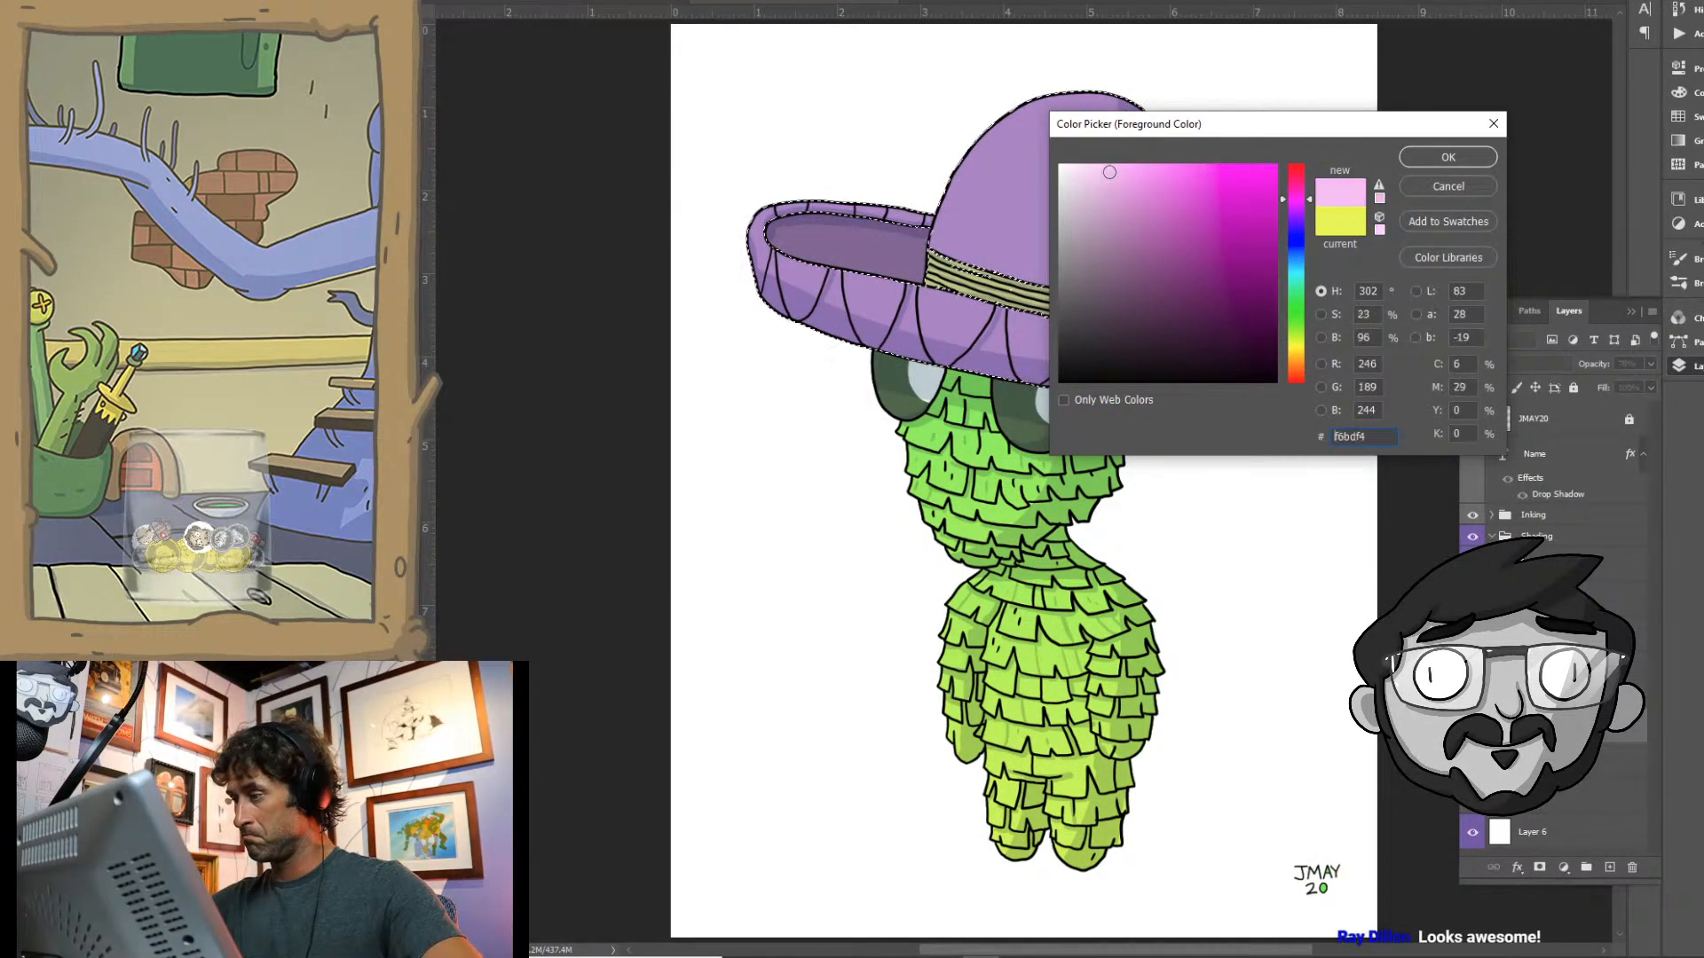
pyautogui.click(1423, 161)
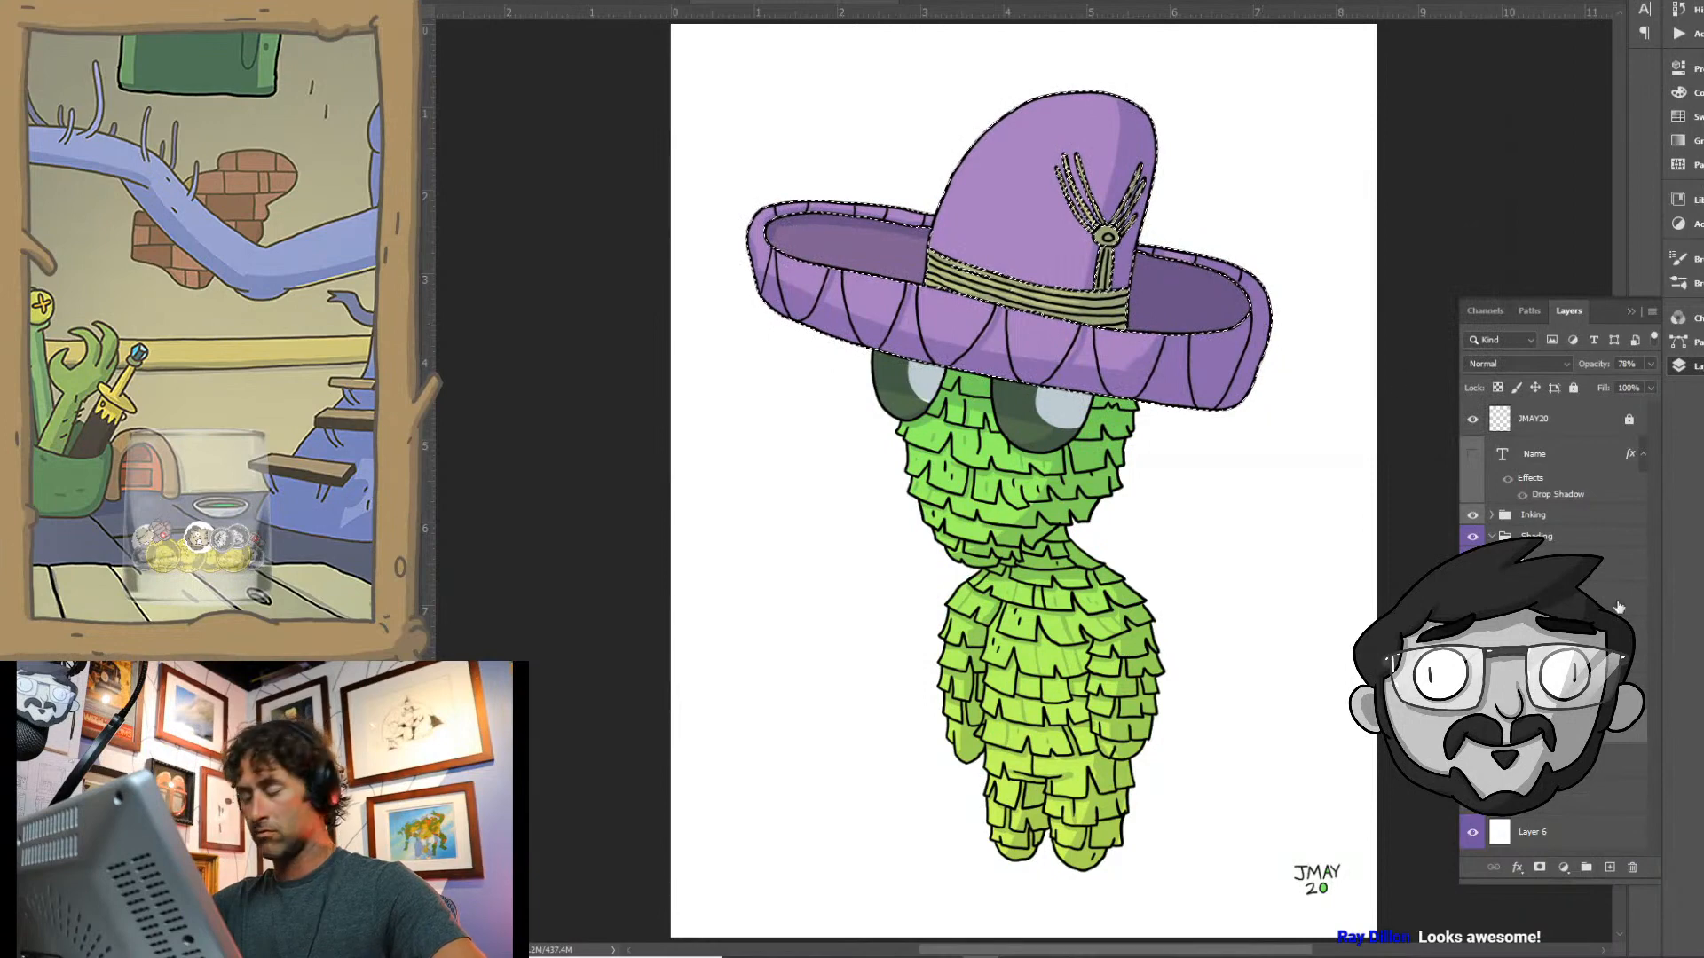
# - Add a new layer and draw a light pink gradient over the sombrero, fading from the crown down to the brim
pyautogui.hotkey('ctrl', 'd')
pyautogui.click(1610, 867)
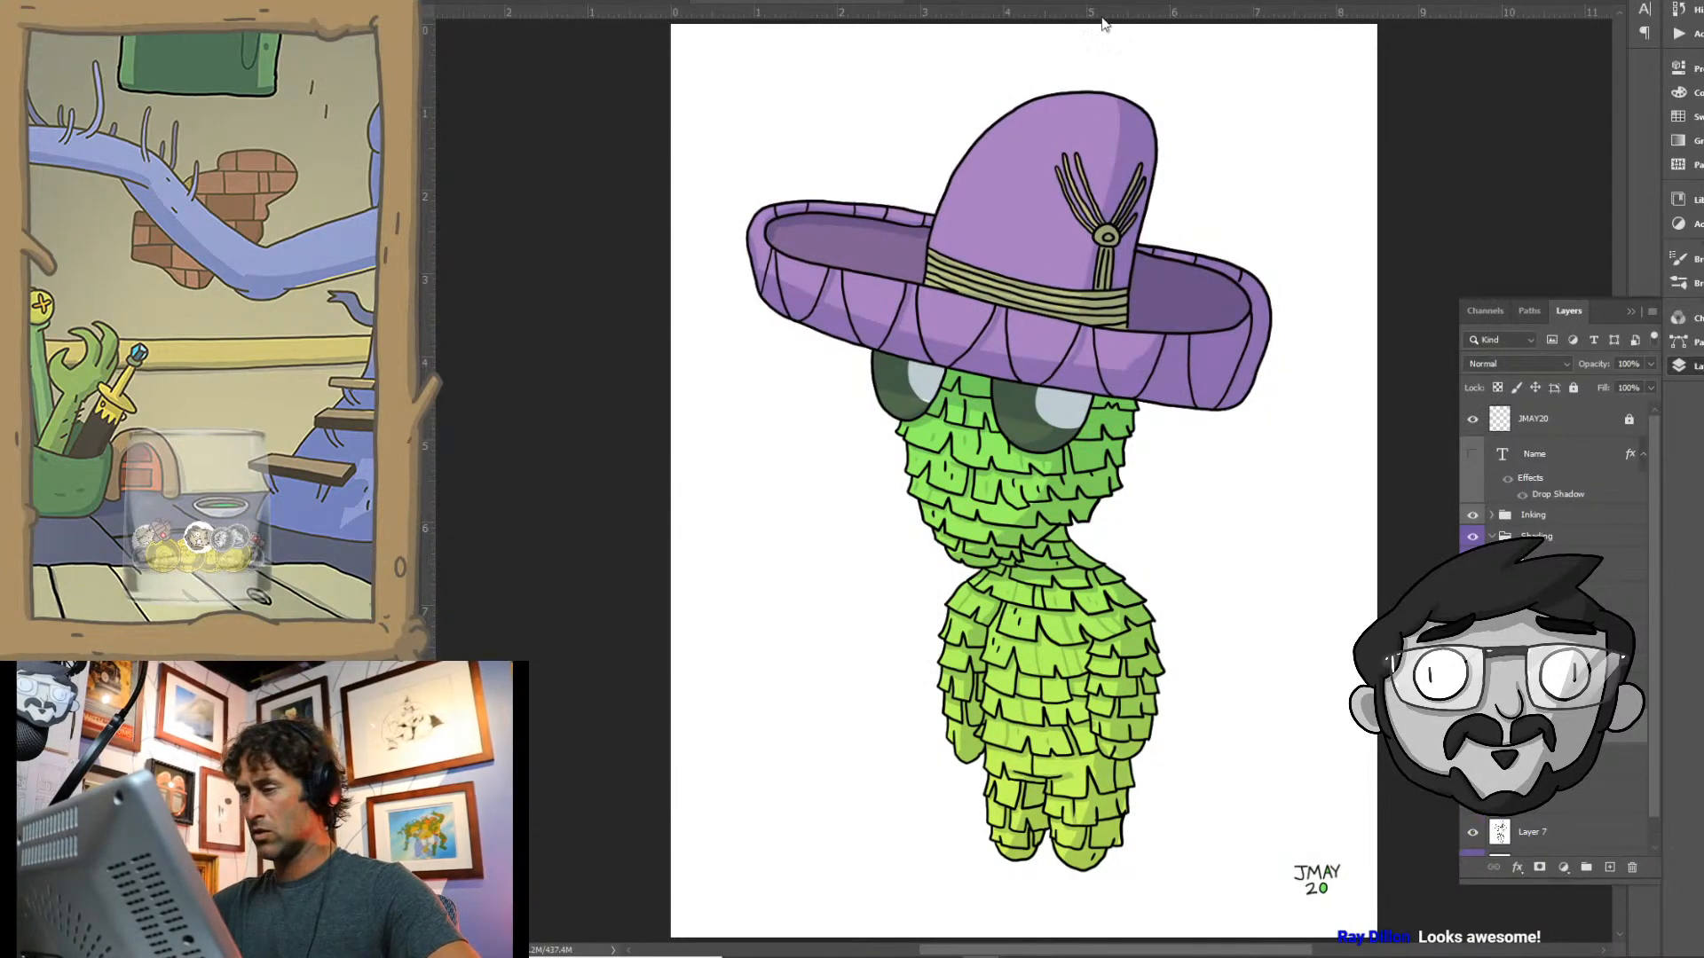
pyautogui.moveTo(1013, 296); pyautogui.dragTo(1023, 379)
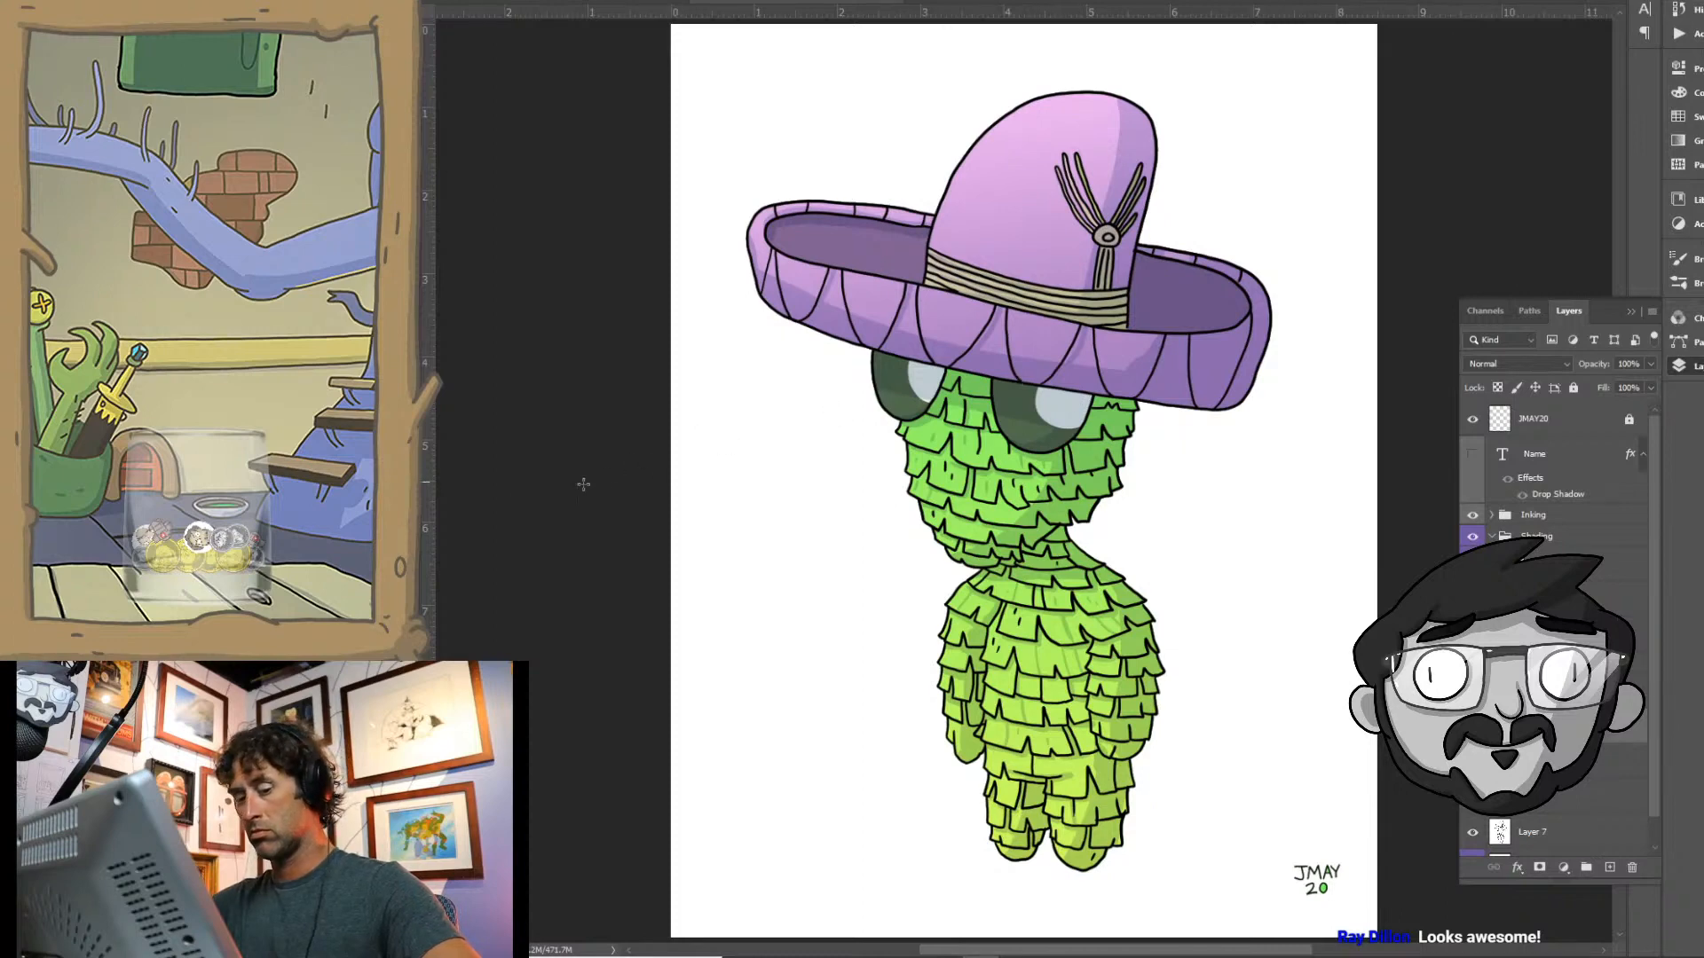
# - Set the foreground colour to a stronger pink fa9ef9 and redraw the gradient over the sombrero
pyautogui.press('n')
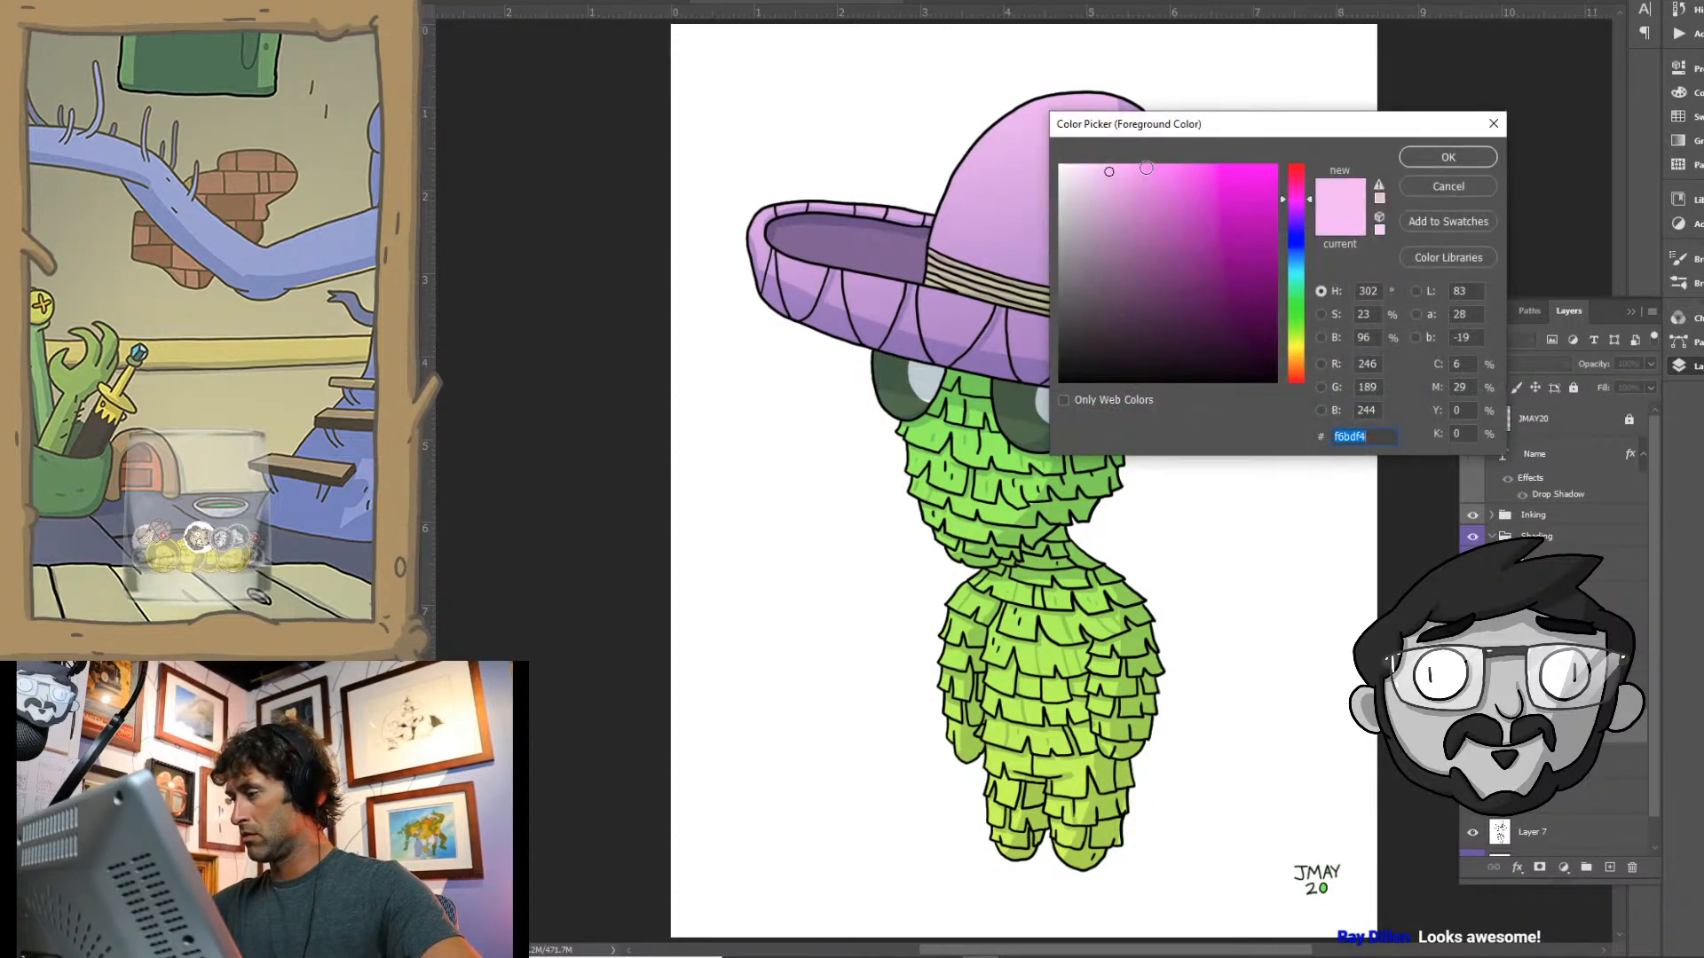
pyautogui.click(1297, 202)
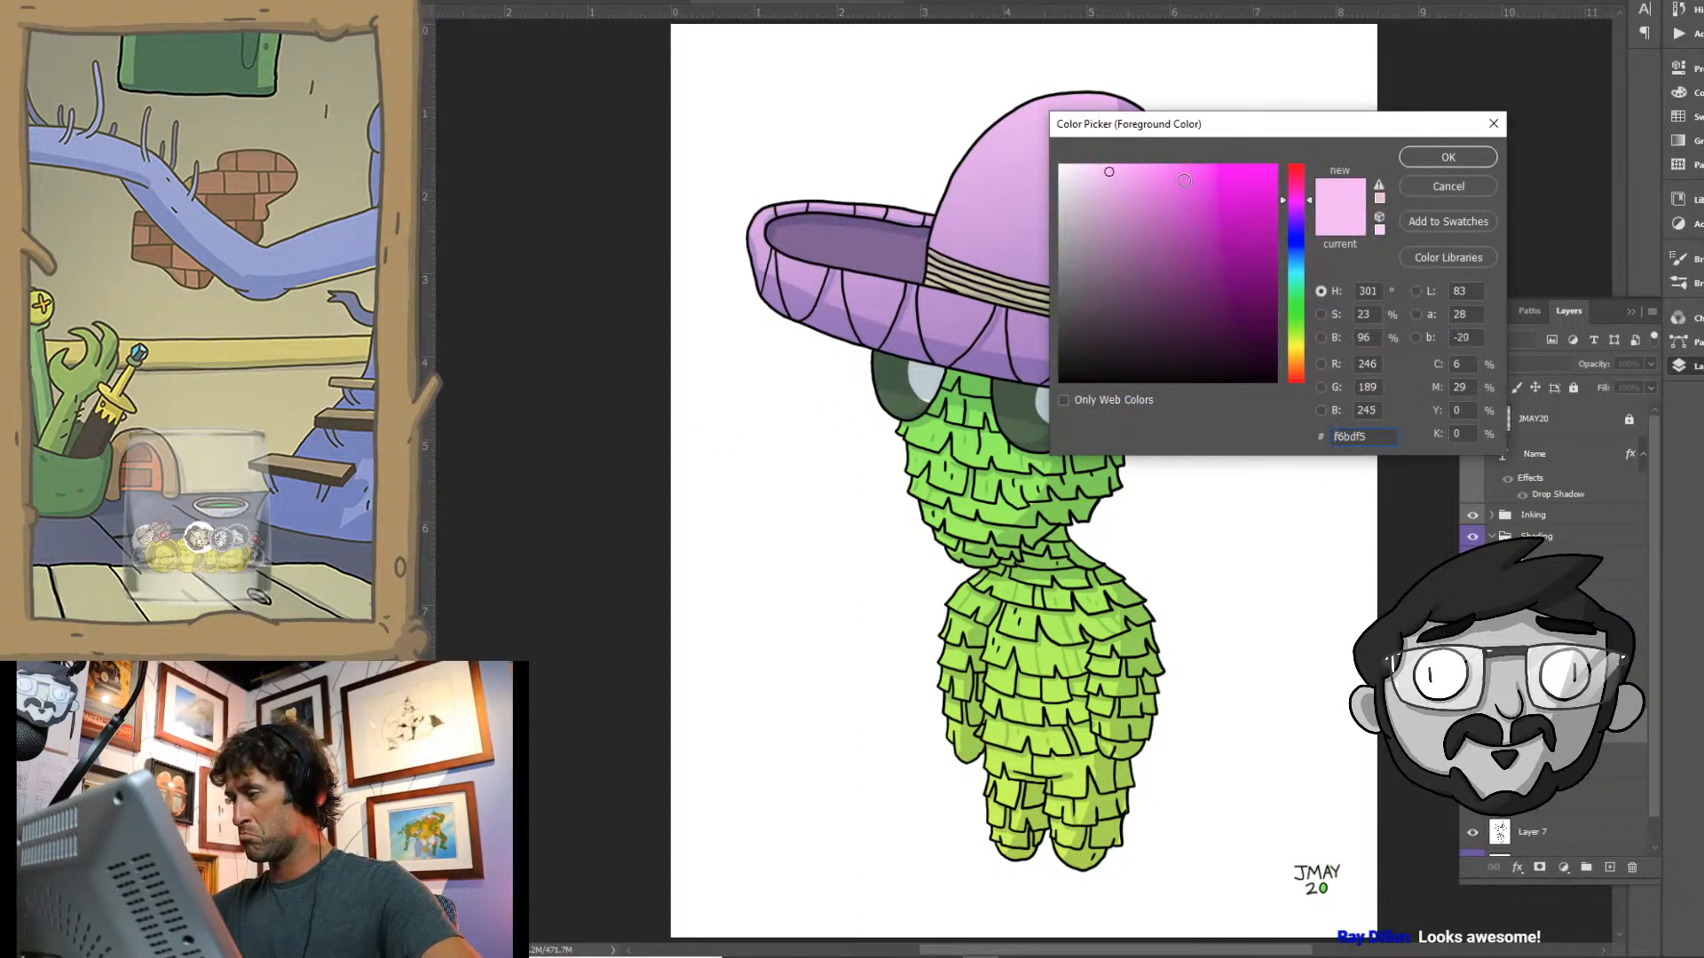
pyautogui.click(1141, 170)
pyautogui.click(1448, 157)
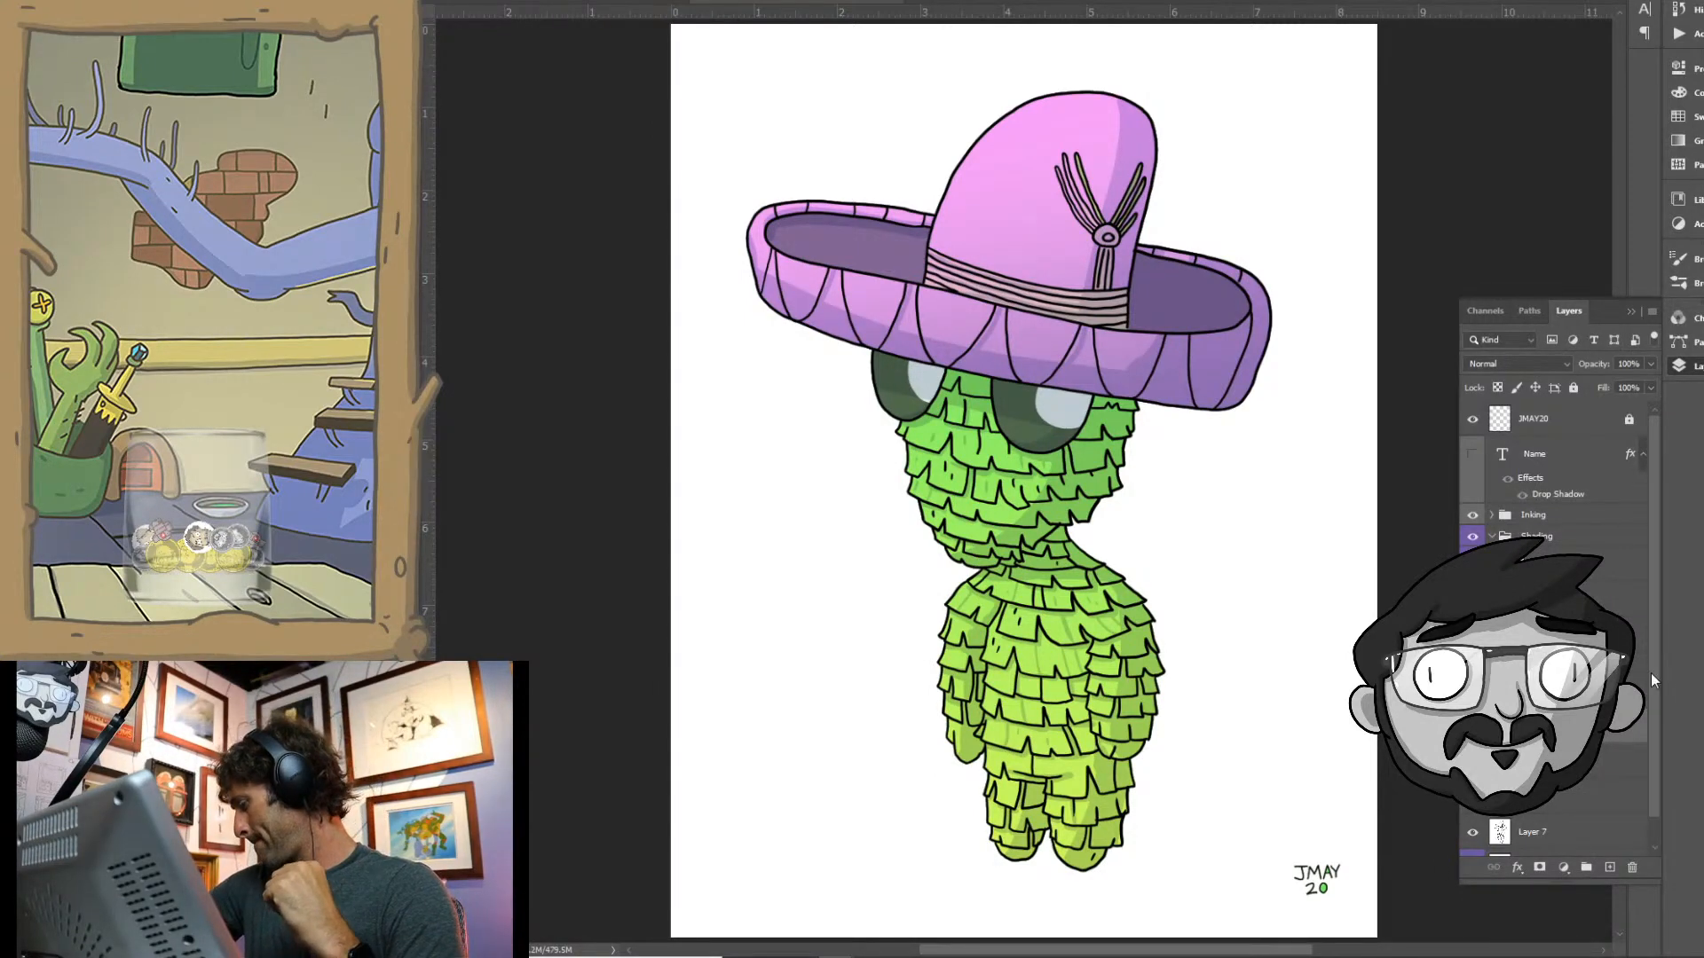
# - Try blending modes such as Multiply, Darken, Lighten, Color Dodge and Soft Light on the pink gradient layer
pyautogui.click(1517, 363)
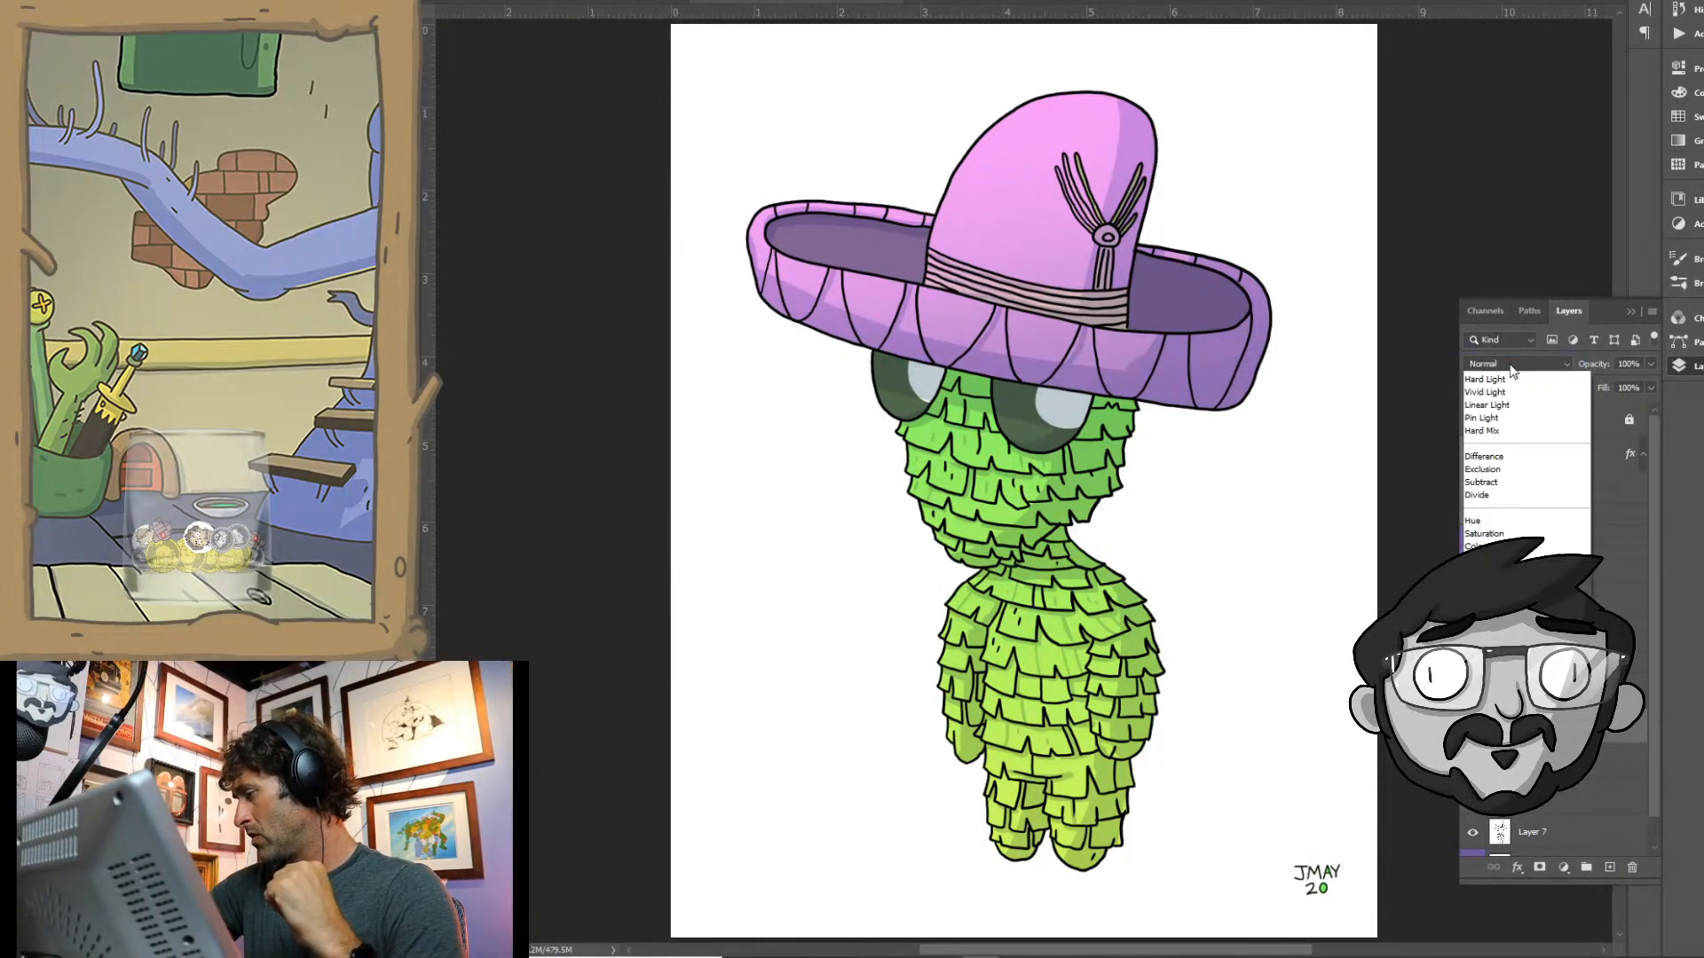
pyautogui.click(1509, 393)
pyautogui.click(1507, 364)
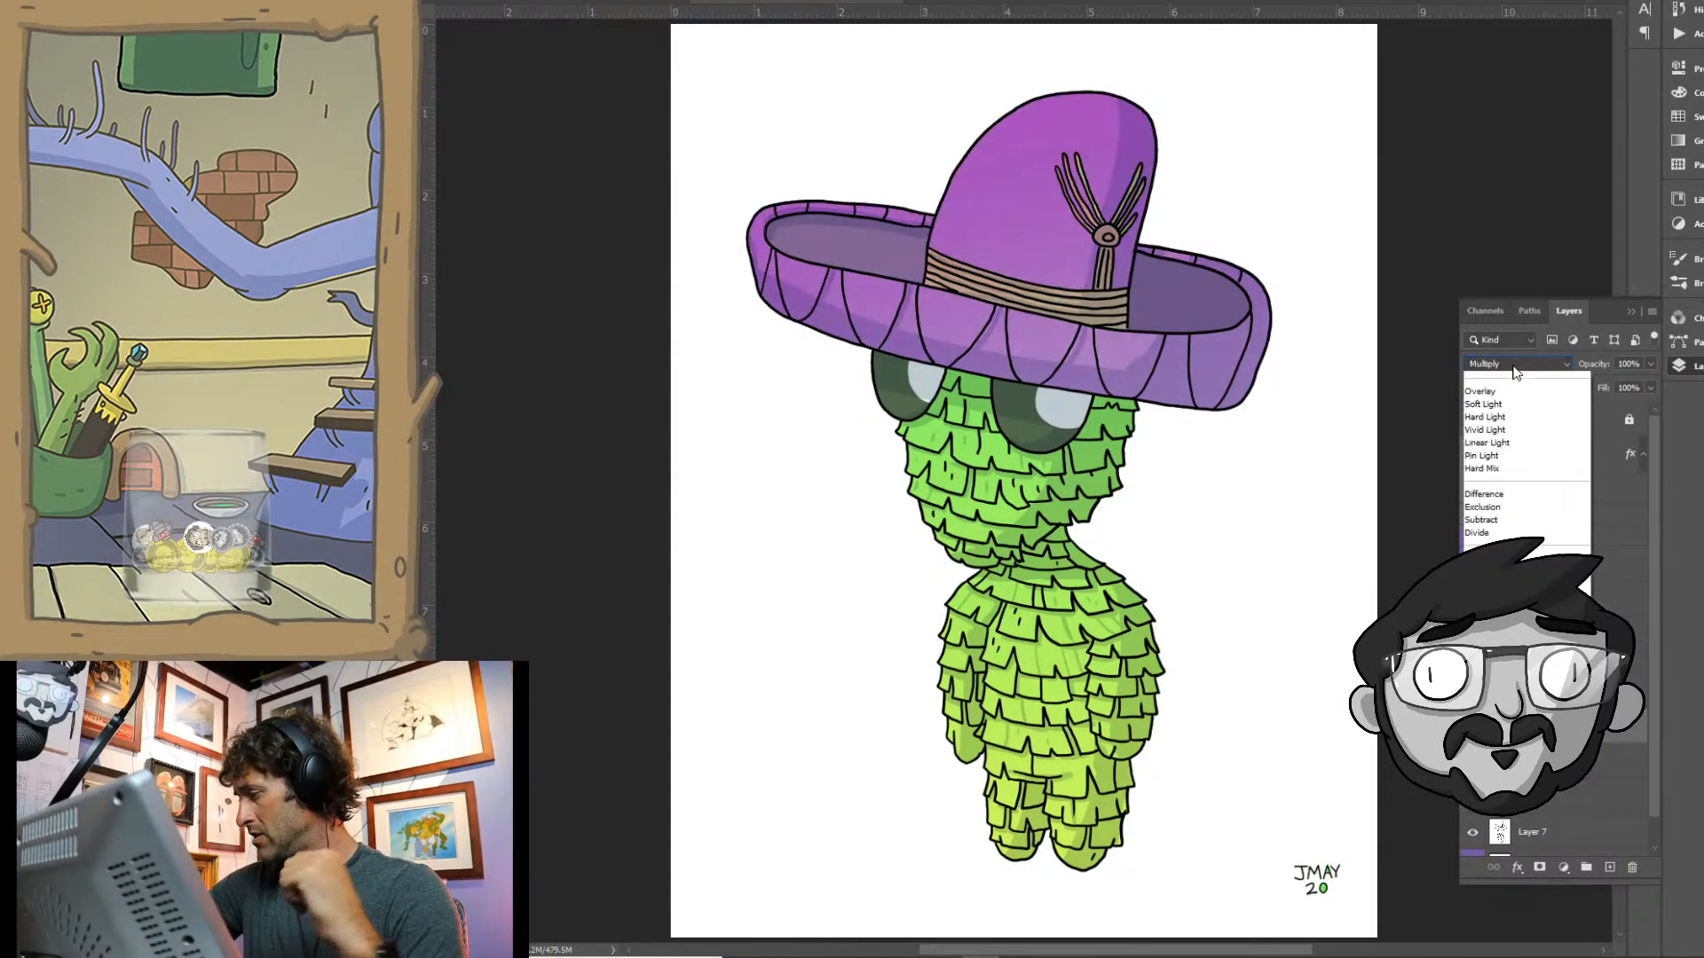
pyautogui.click(1509, 381)
pyautogui.click(1498, 359)
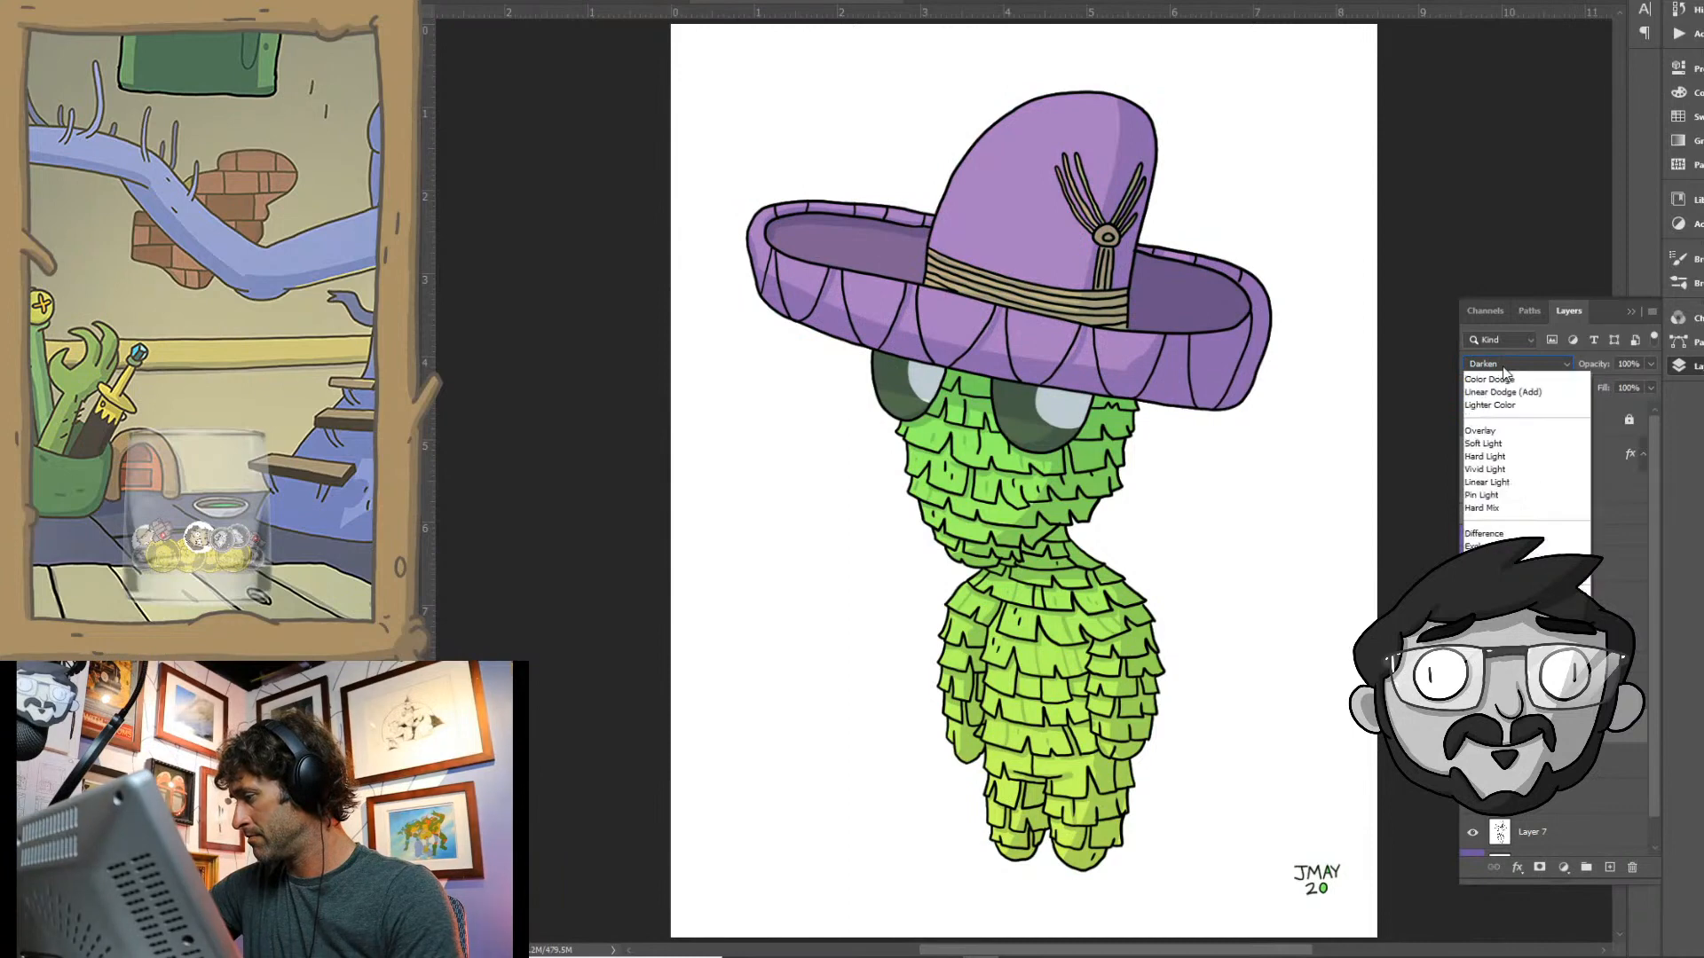
pyautogui.click(1503, 366)
pyautogui.press('Down')
pyautogui.press('Down')
pyautogui.press('Down')
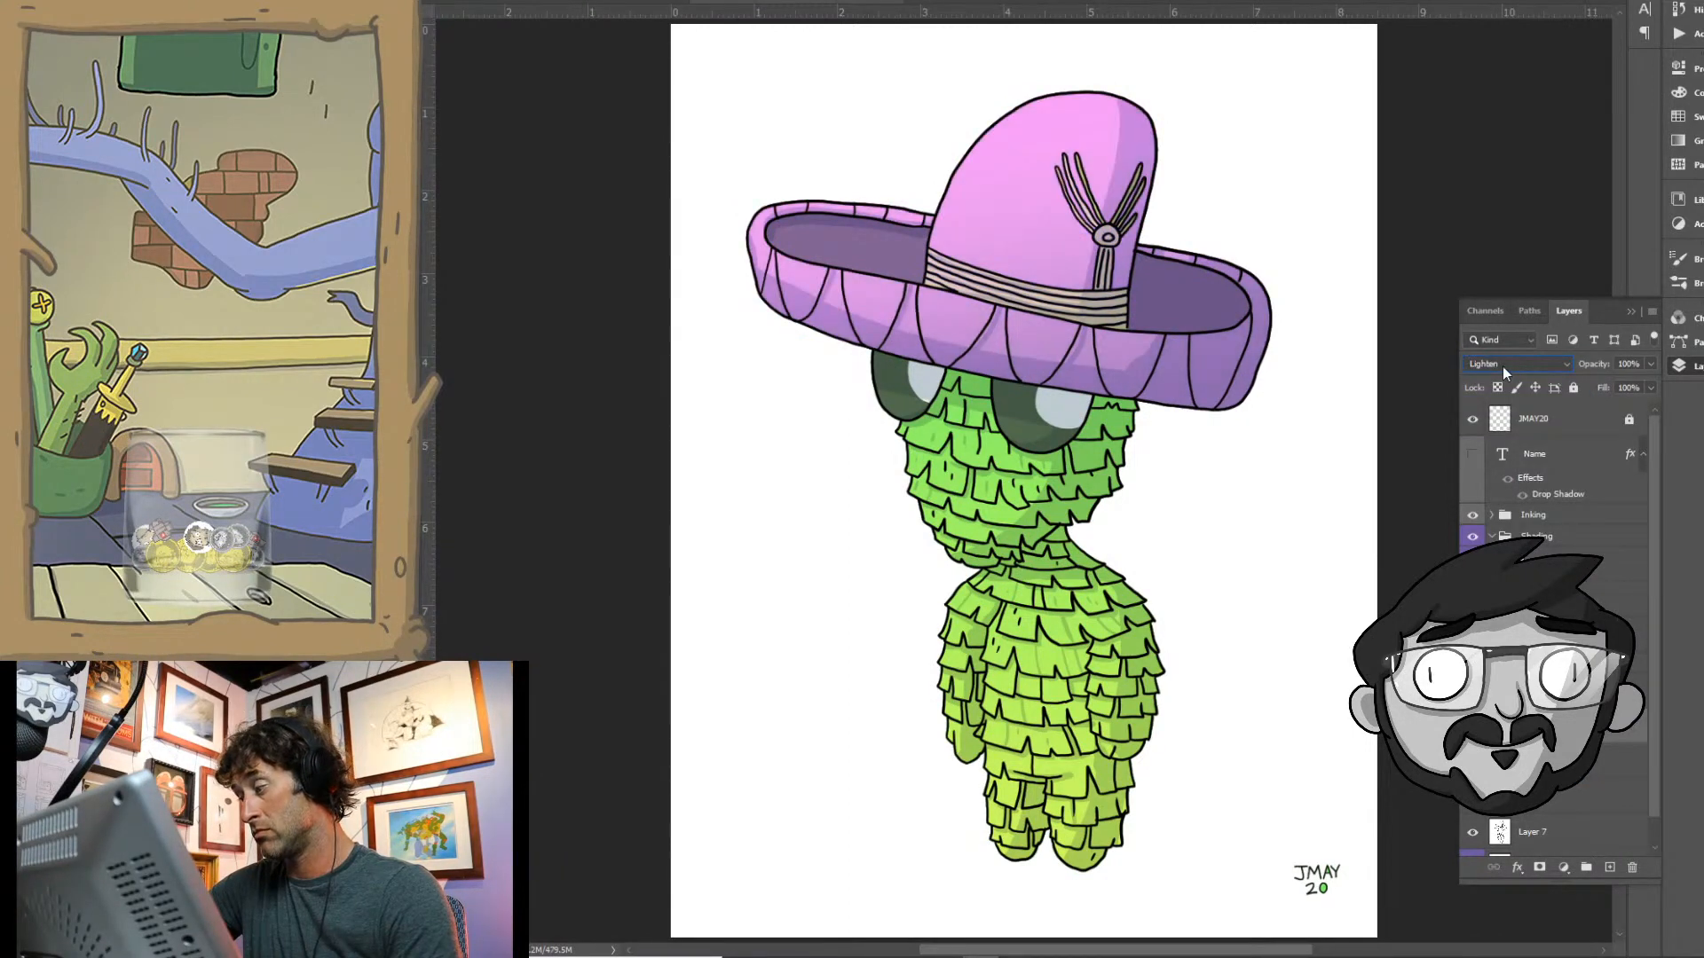
pyautogui.press('Down')
pyautogui.press('Down')
pyautogui.press('Down')
pyautogui.press('Down')
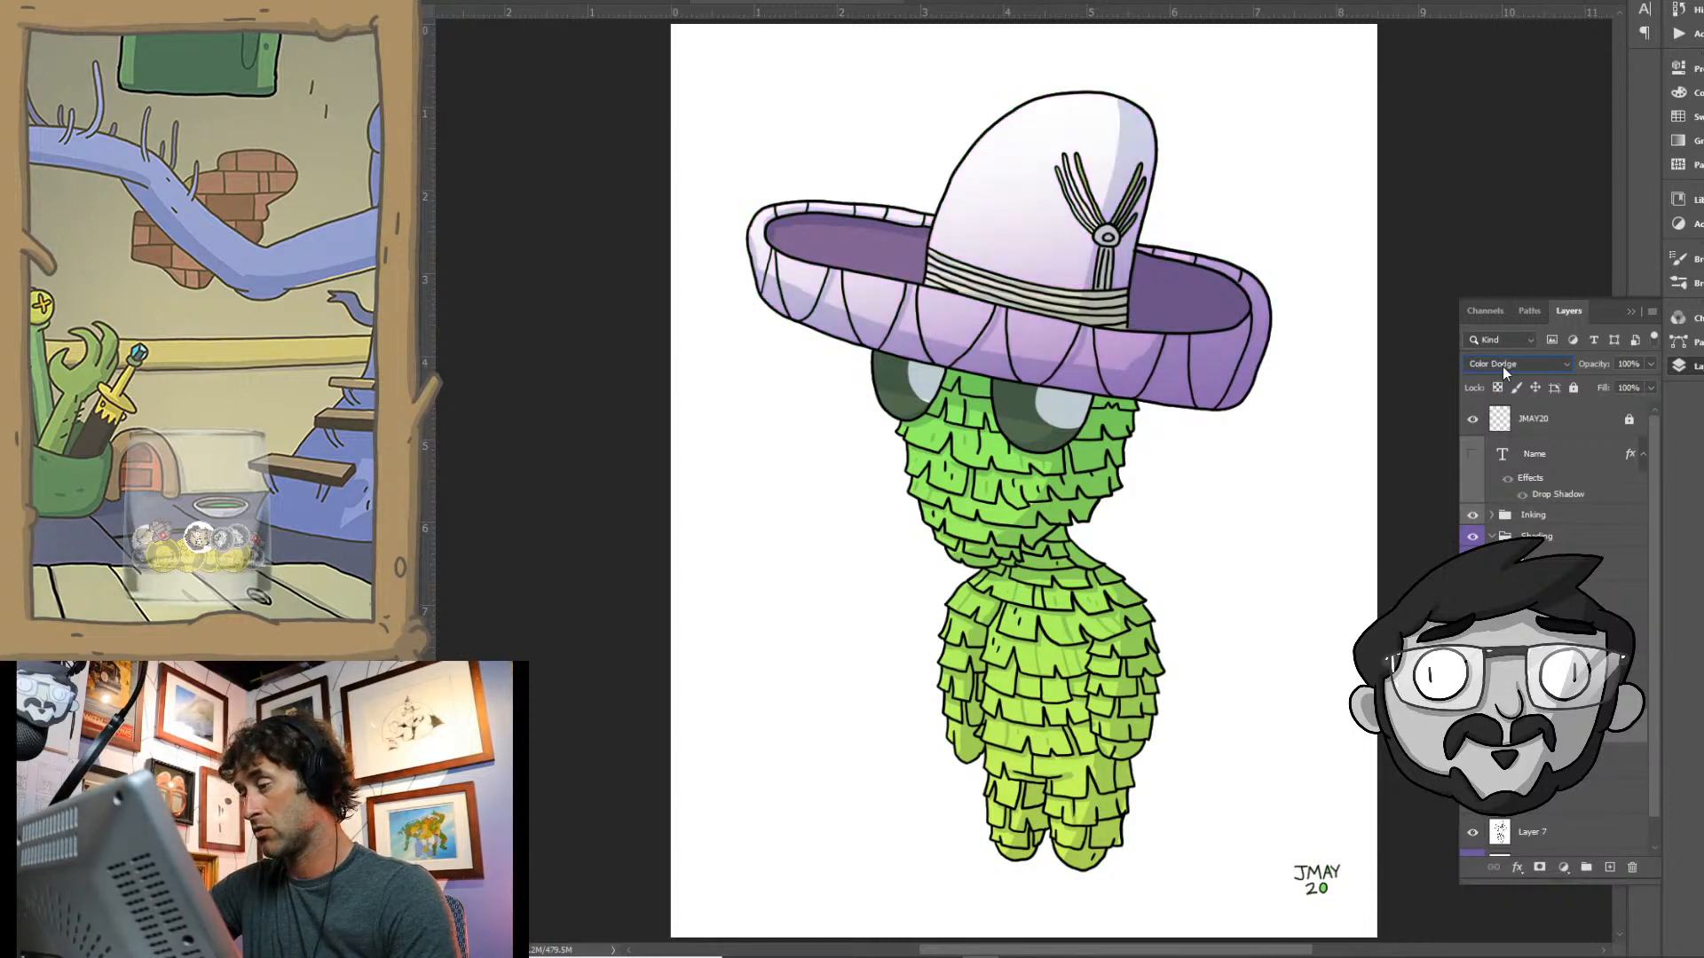
pyautogui.press('Down')
pyautogui.press('Down')
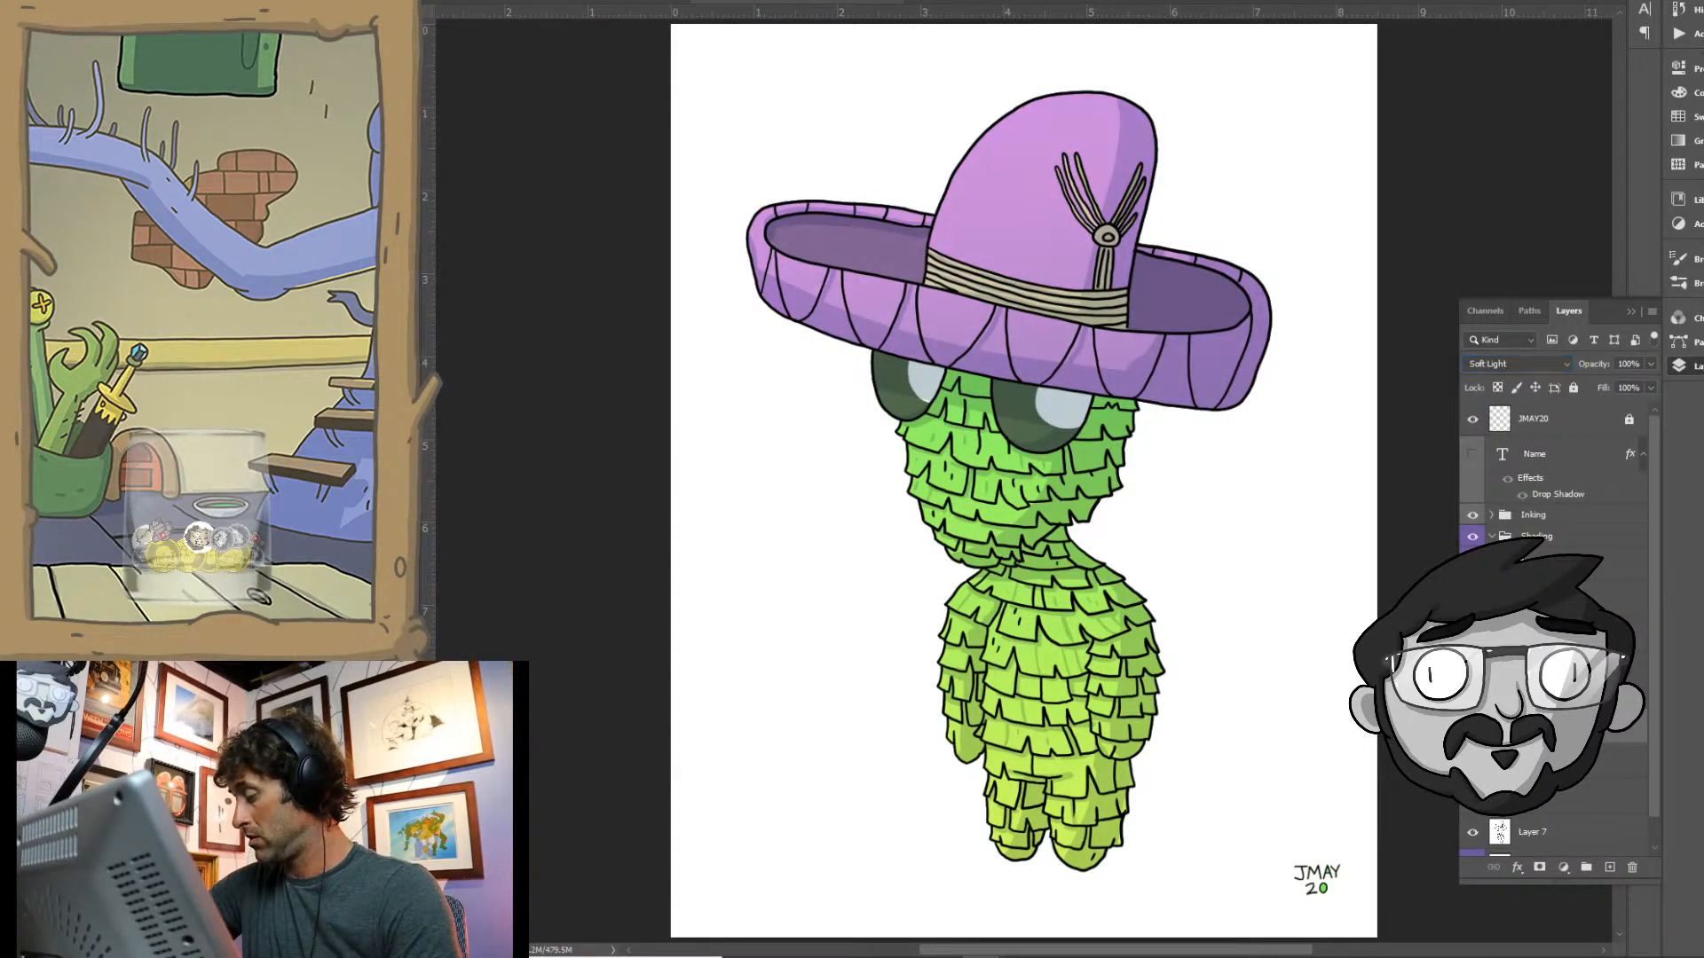
# - Discard the pink gradient layer and step back in the history to restore the sombrero selection
pyautogui.hotkey('shift', 'alt', 'n')
pyautogui.click(1608, 868)
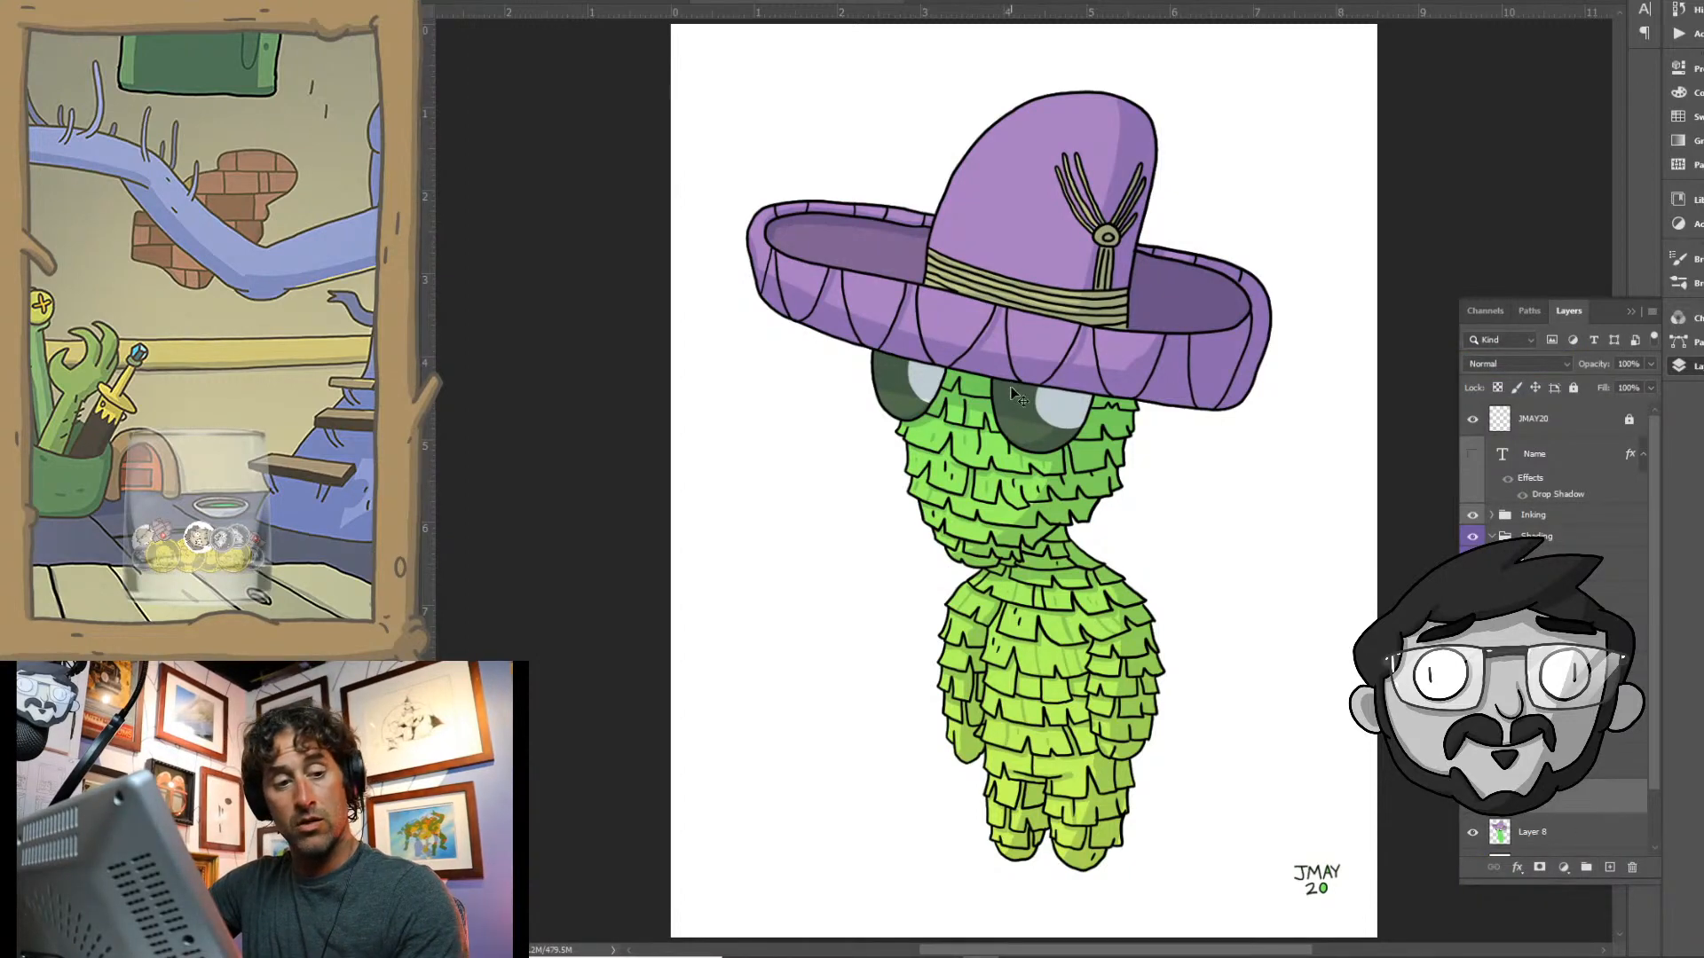
pyautogui.hotkey('ctrl', 'z')
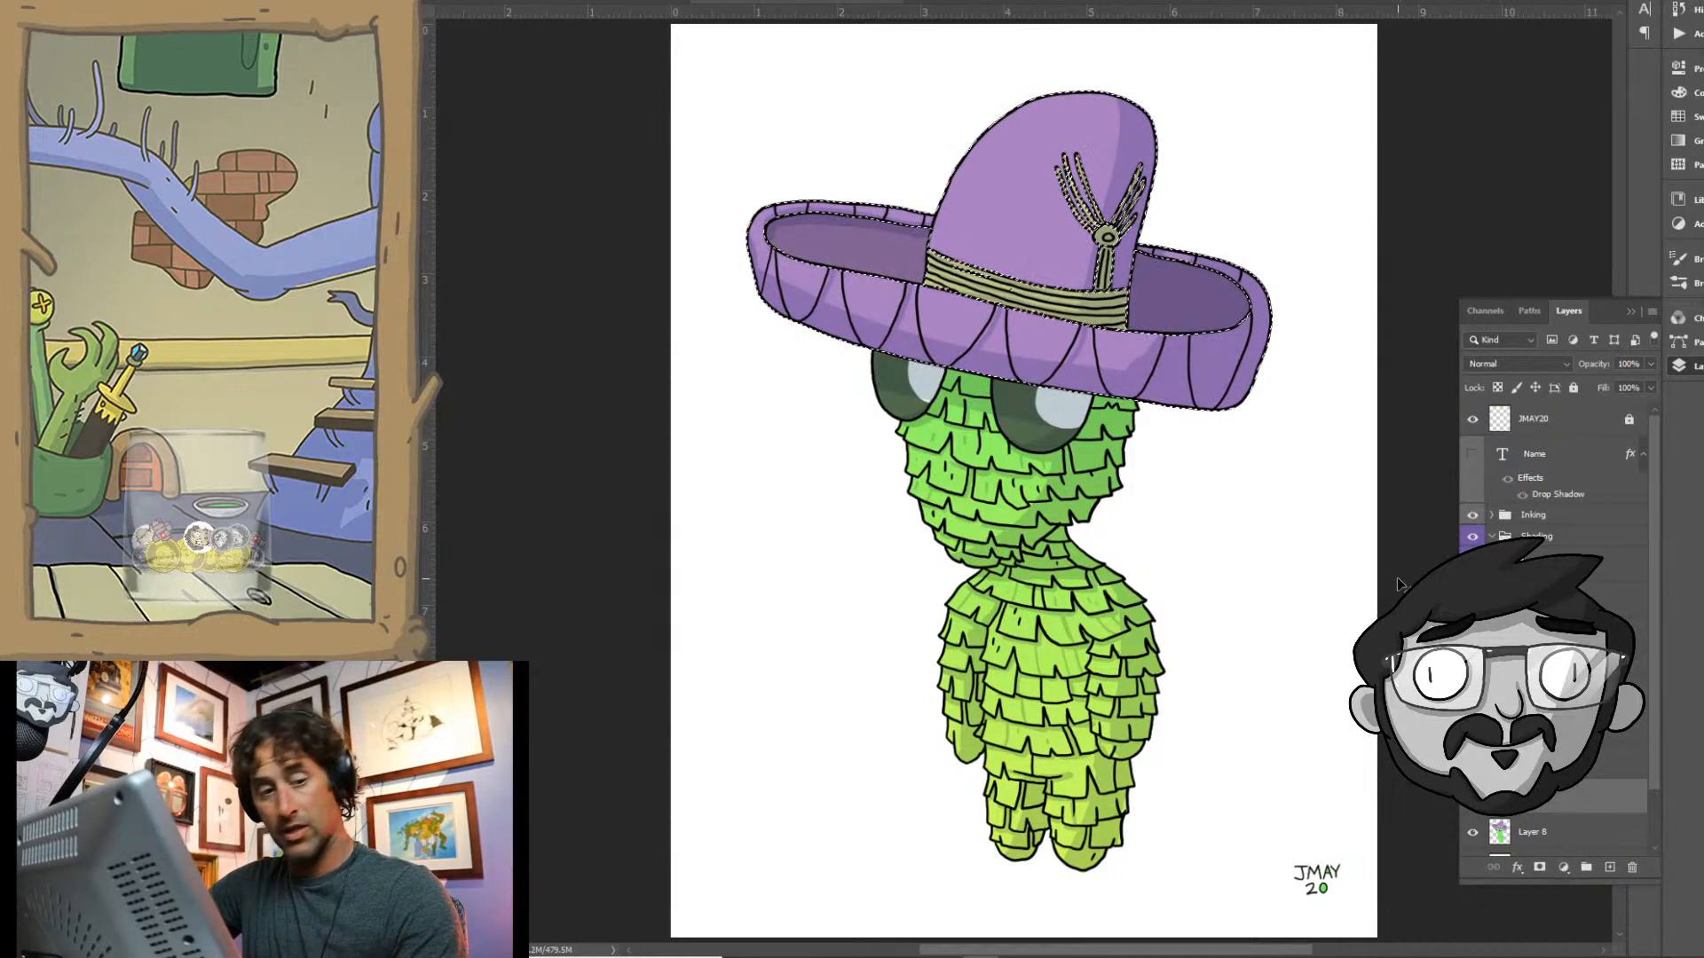
pyautogui.hotkey('ctrl', 'd')
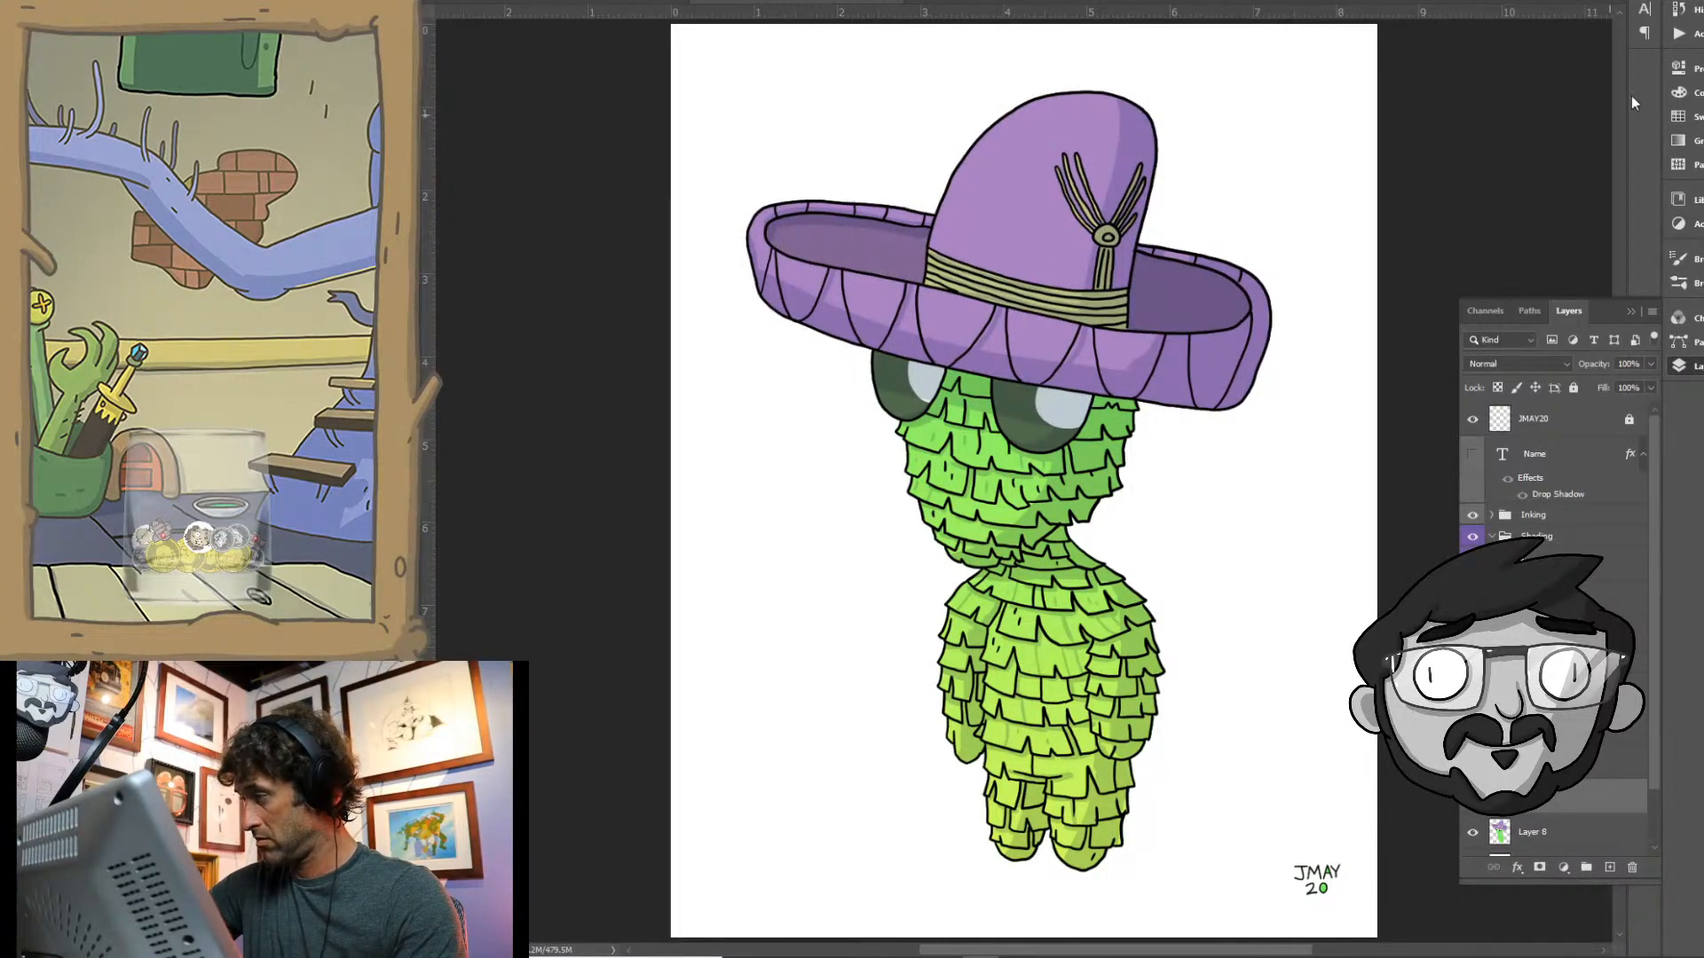
pyautogui.click(1679, 9)
pyautogui.click(1526, 499)
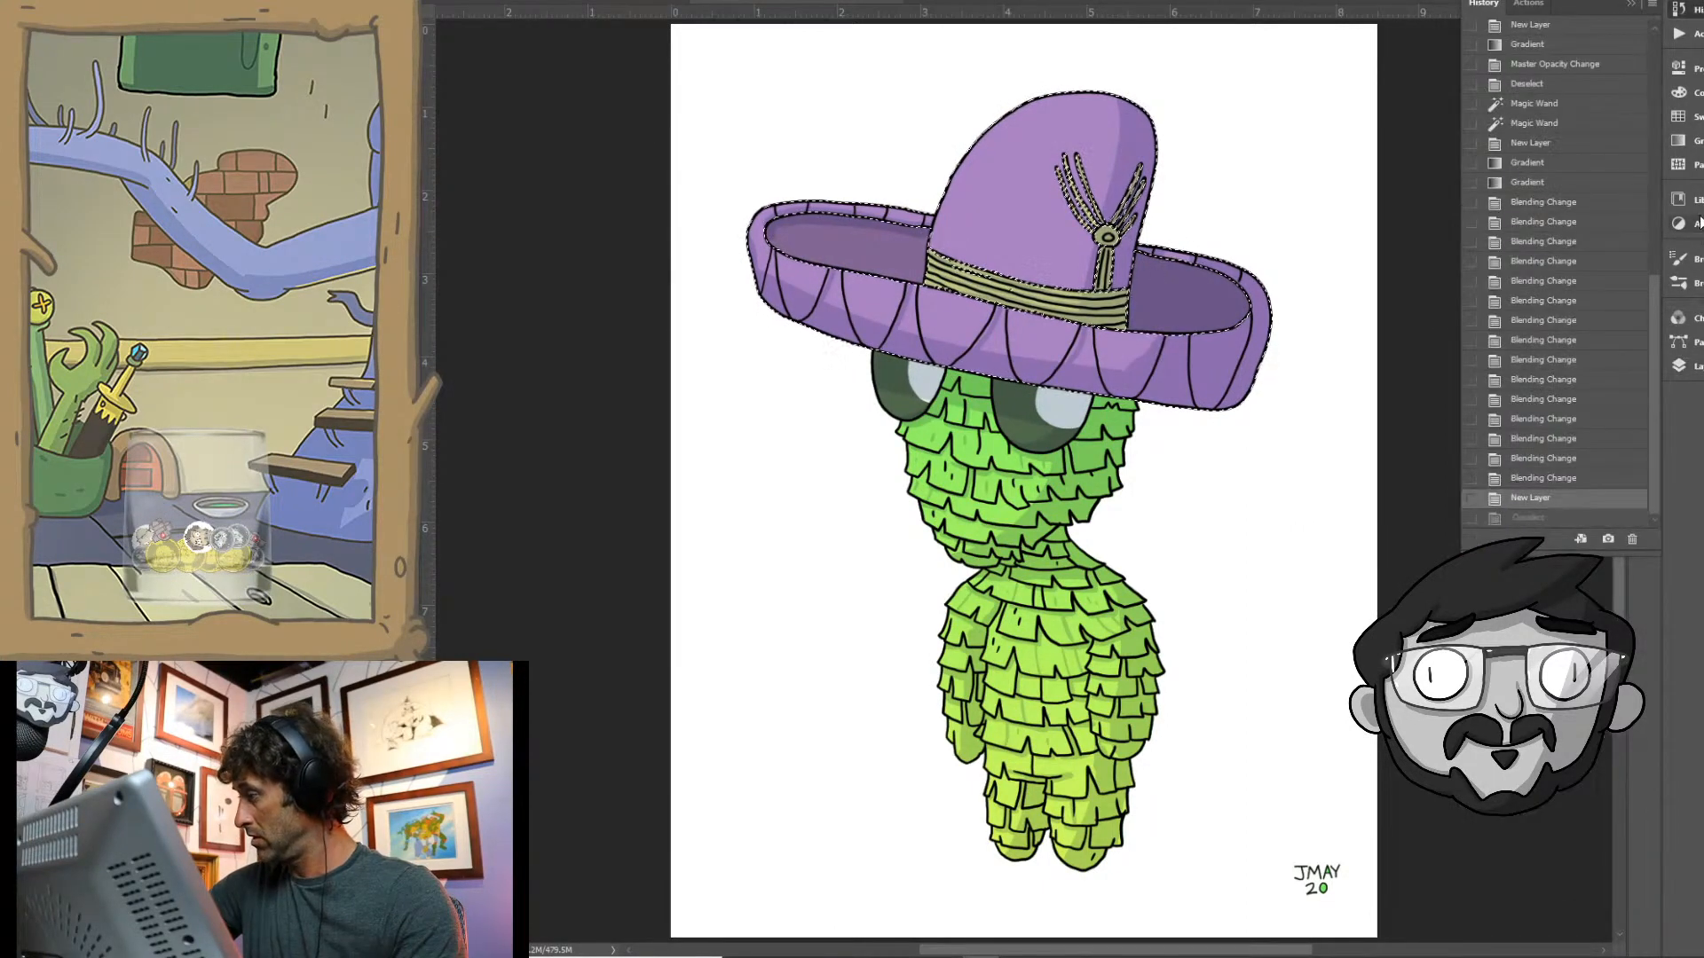
pyautogui.click(1678, 365)
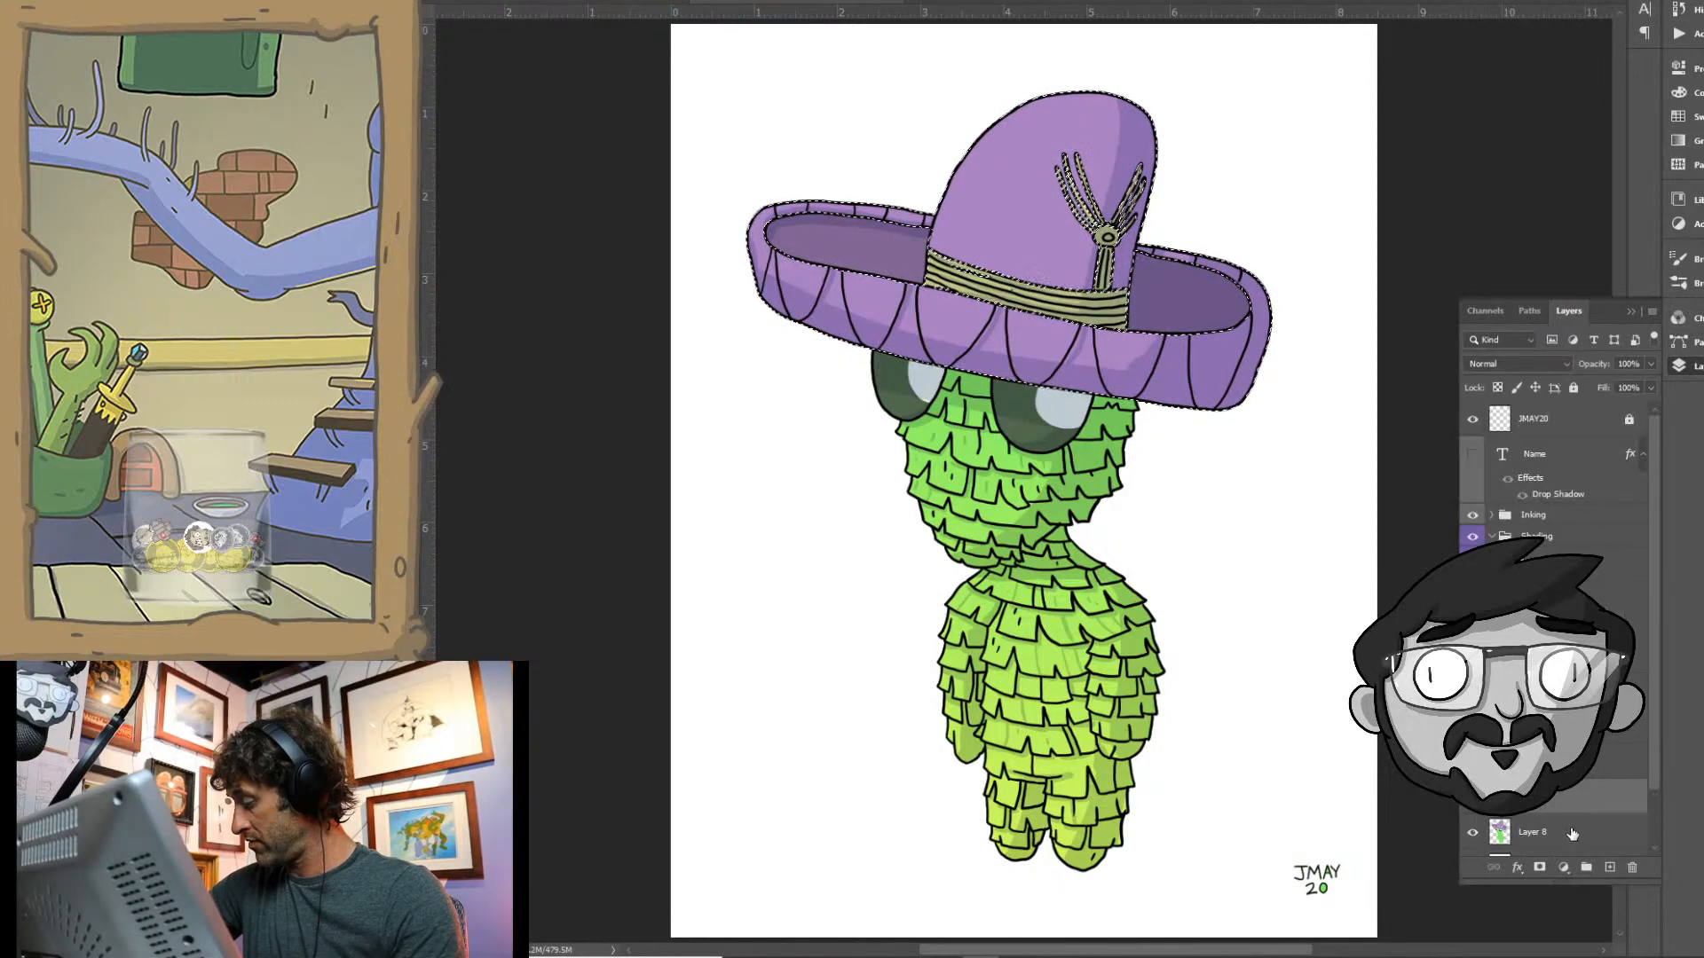
# - Make the character's flat colour layer active and clear the sombrero selection
pyautogui.click(1589, 832)
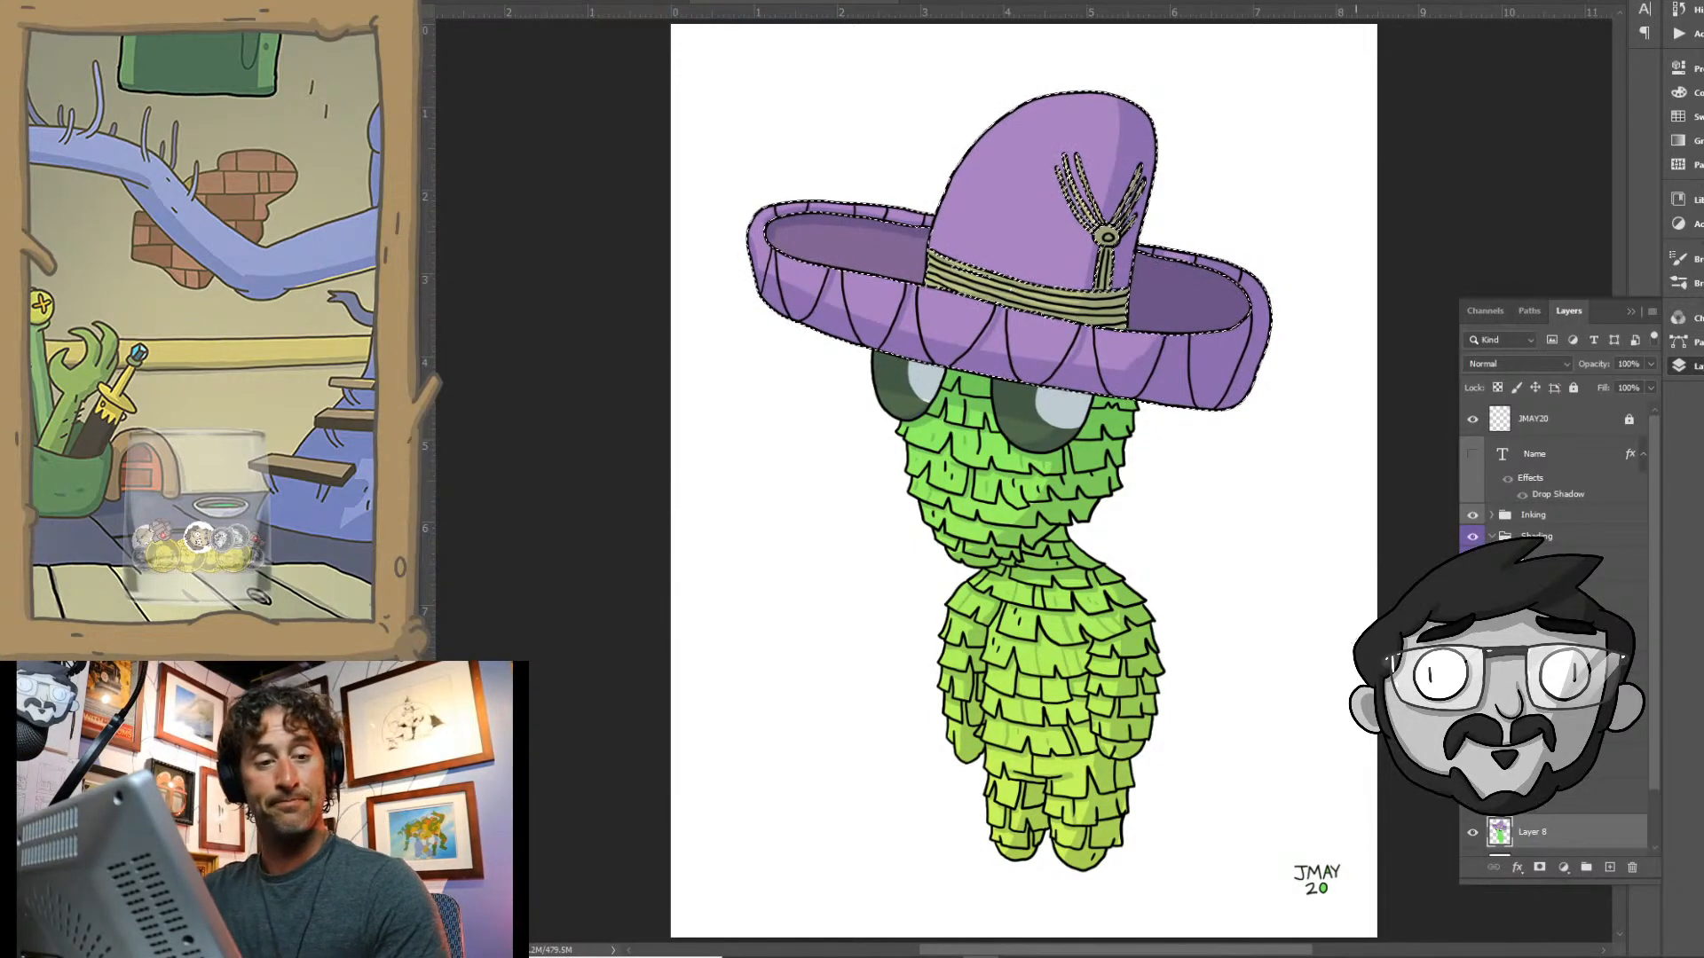
pyautogui.hotkey('ctrl', 'd')
pyautogui.click(519, 0)
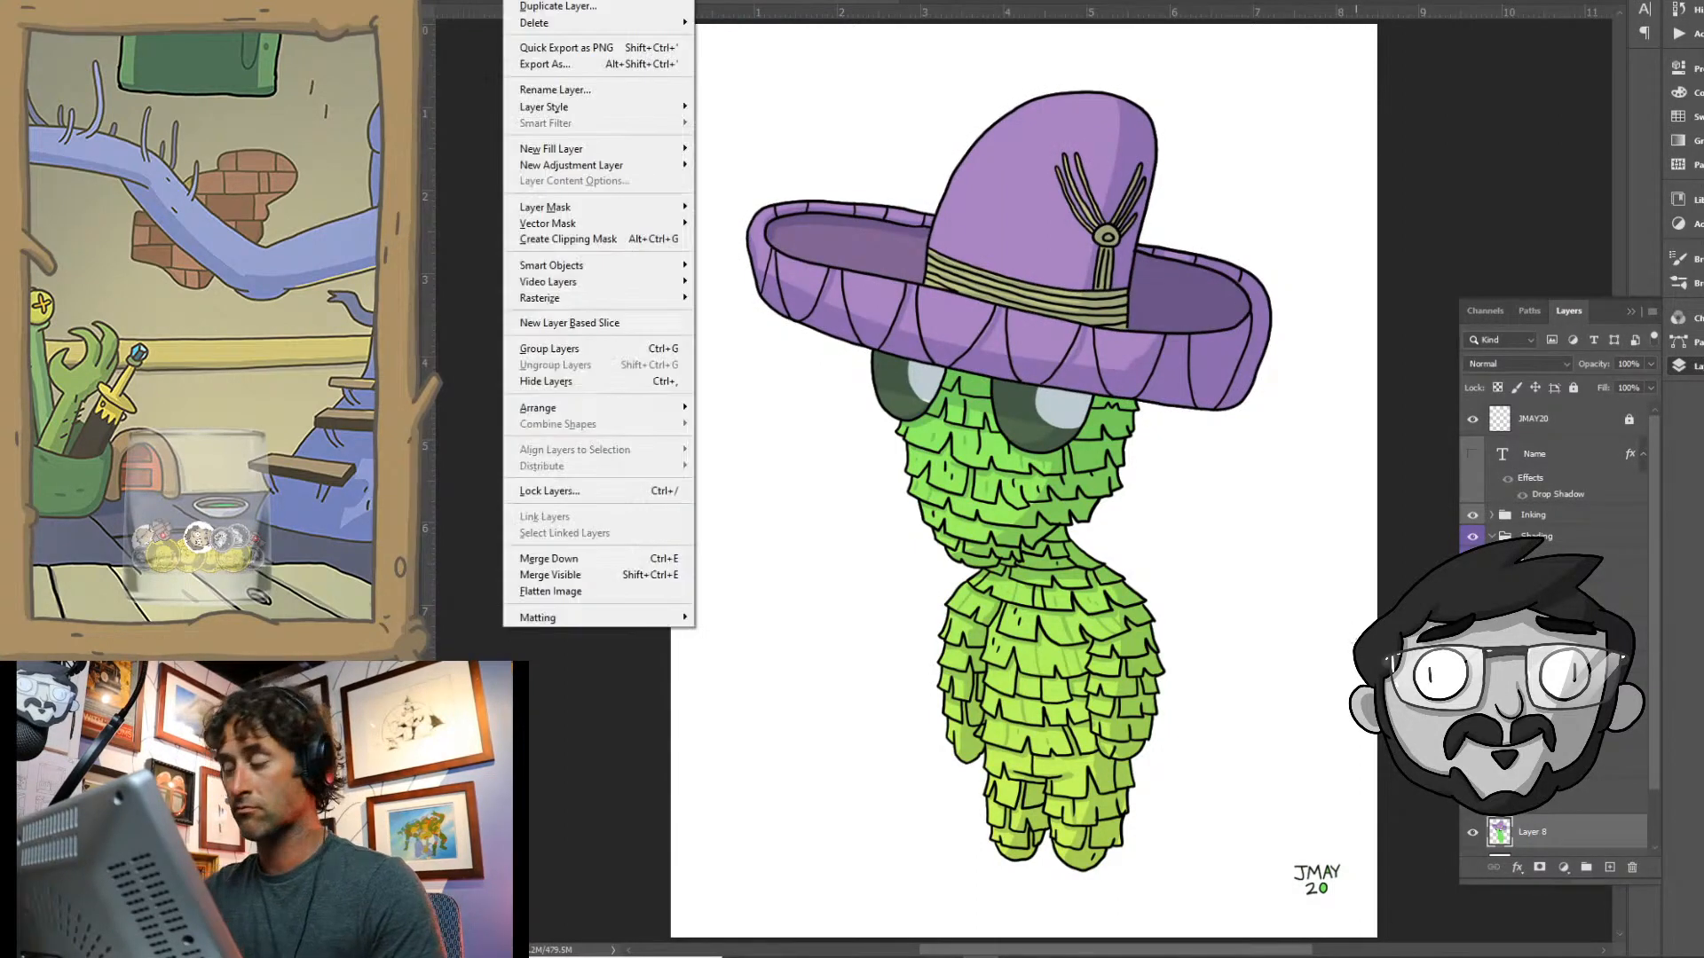
pyautogui.click(1039, 86)
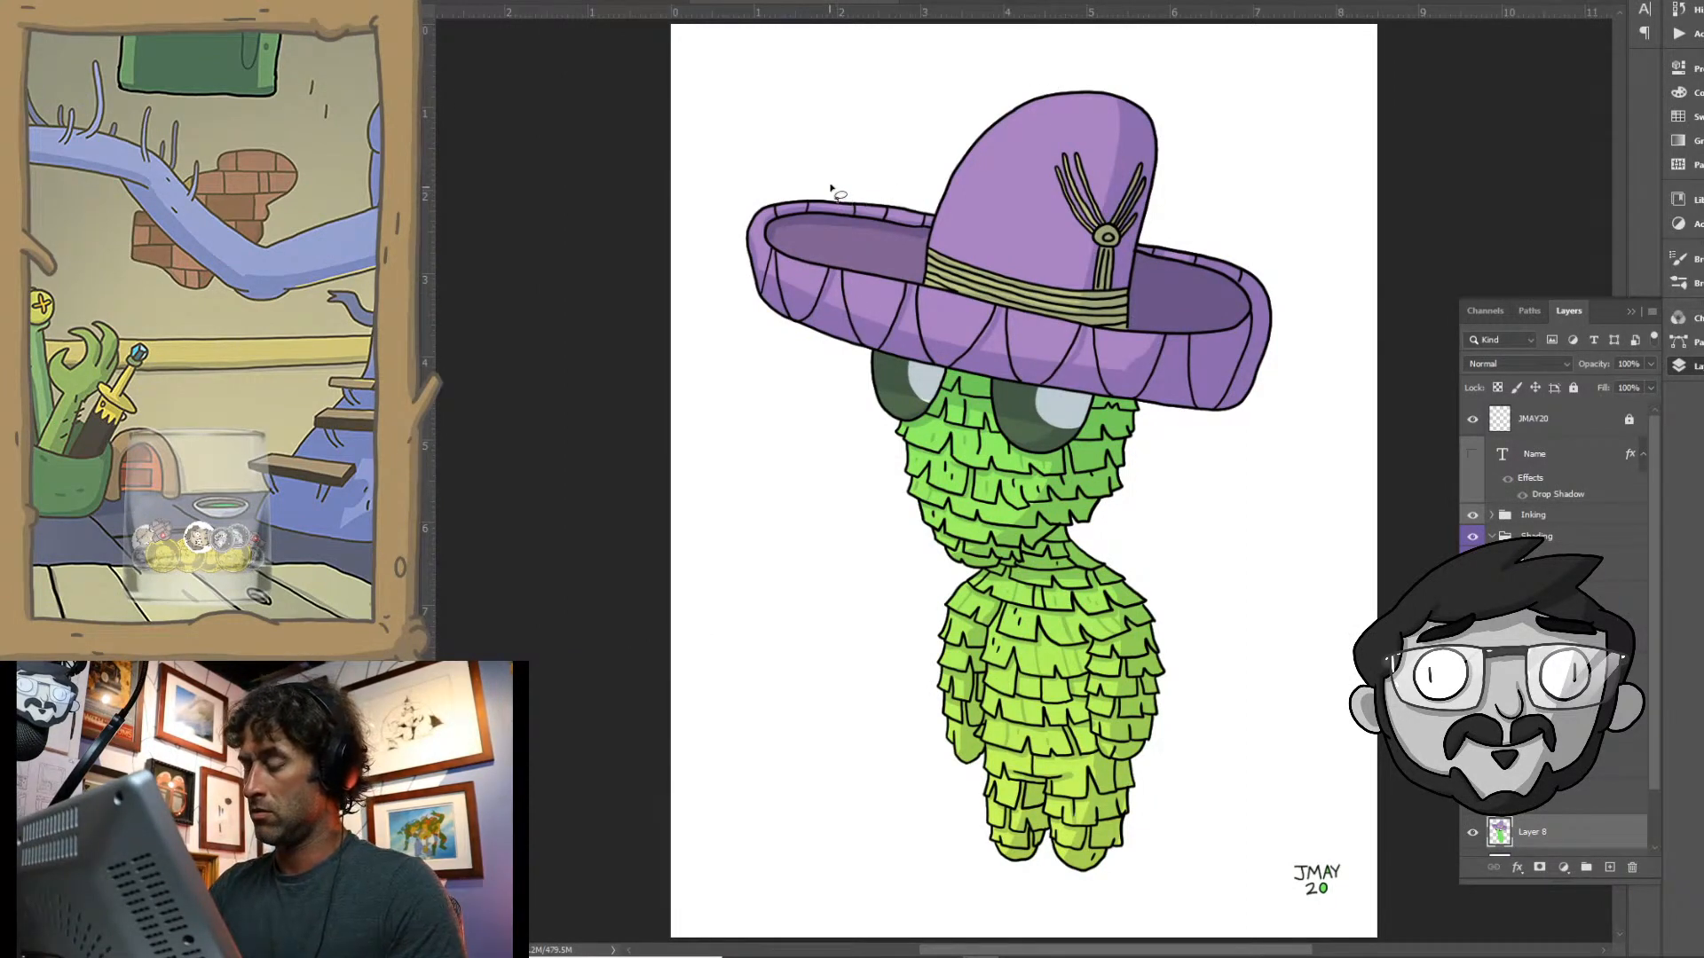
# - Lasso the left end of the sombrero brim, fill its purple areas with red ff0707 and clear the selection
pyautogui.moveTo(831, 186)
pyautogui.mouseDown()
pyautogui.moveTo(789, 384)
pyautogui.moveTo(823, 189)
pyautogui.mouseUp()
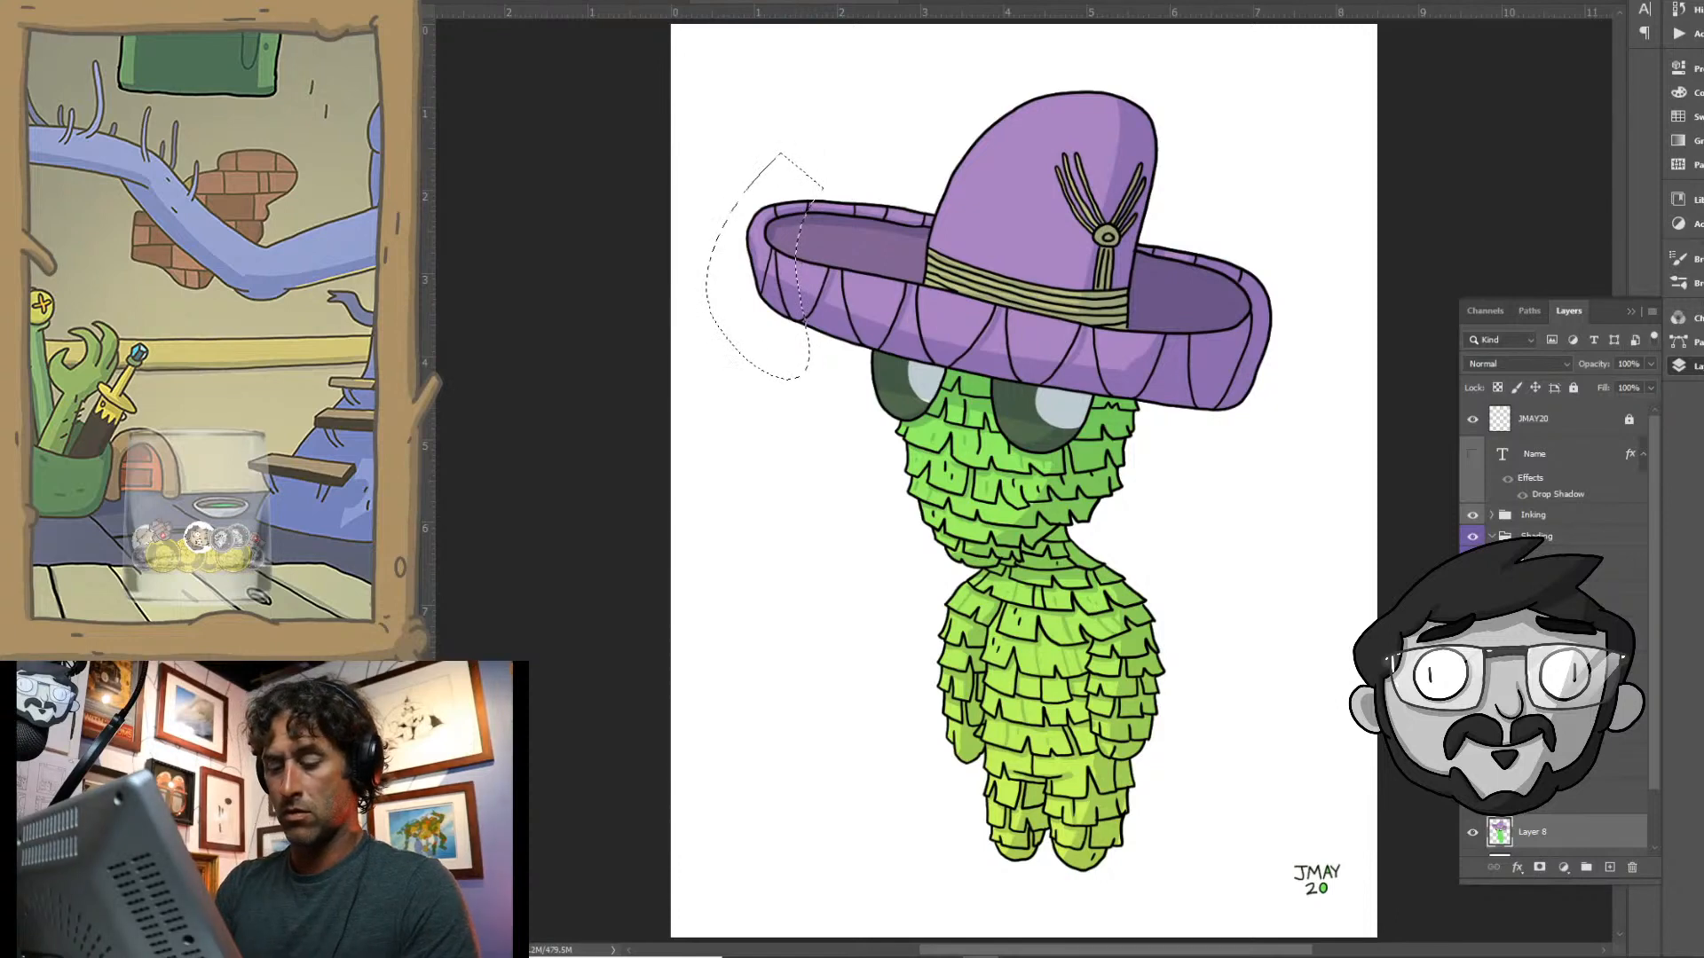
pyautogui.press('n')
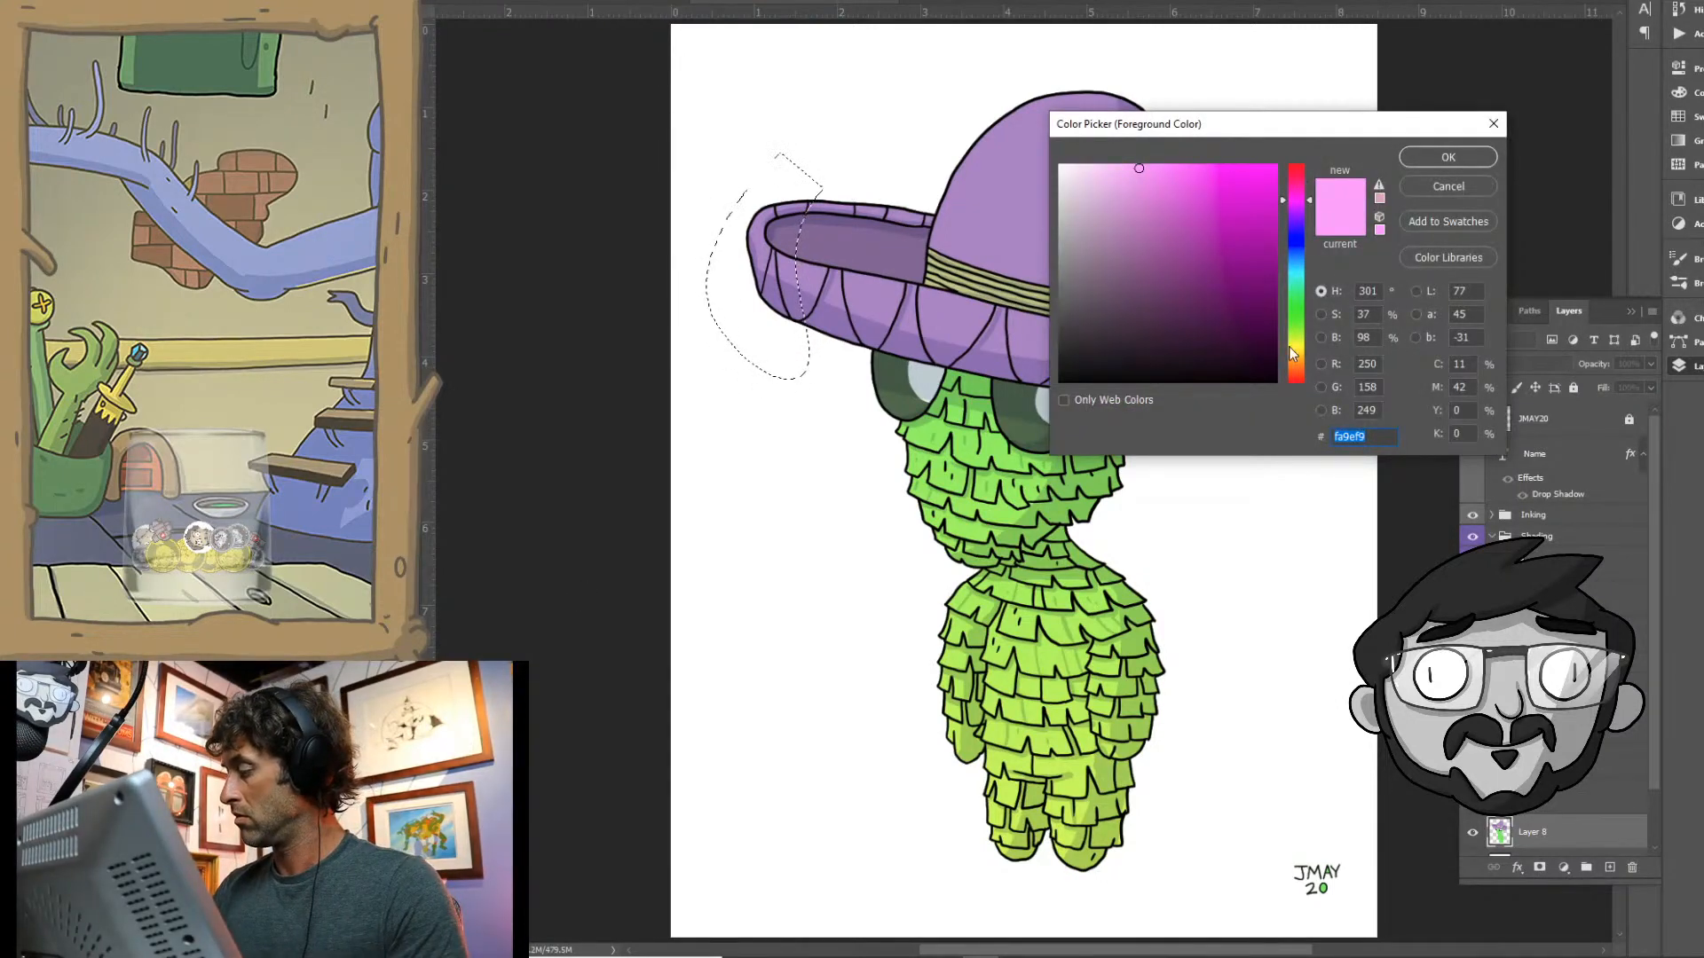
pyautogui.moveTo(1289, 347); pyautogui.dragTo(1294, 387)
pyautogui.moveTo(1197, 172); pyautogui.dragTo(1271, 165)
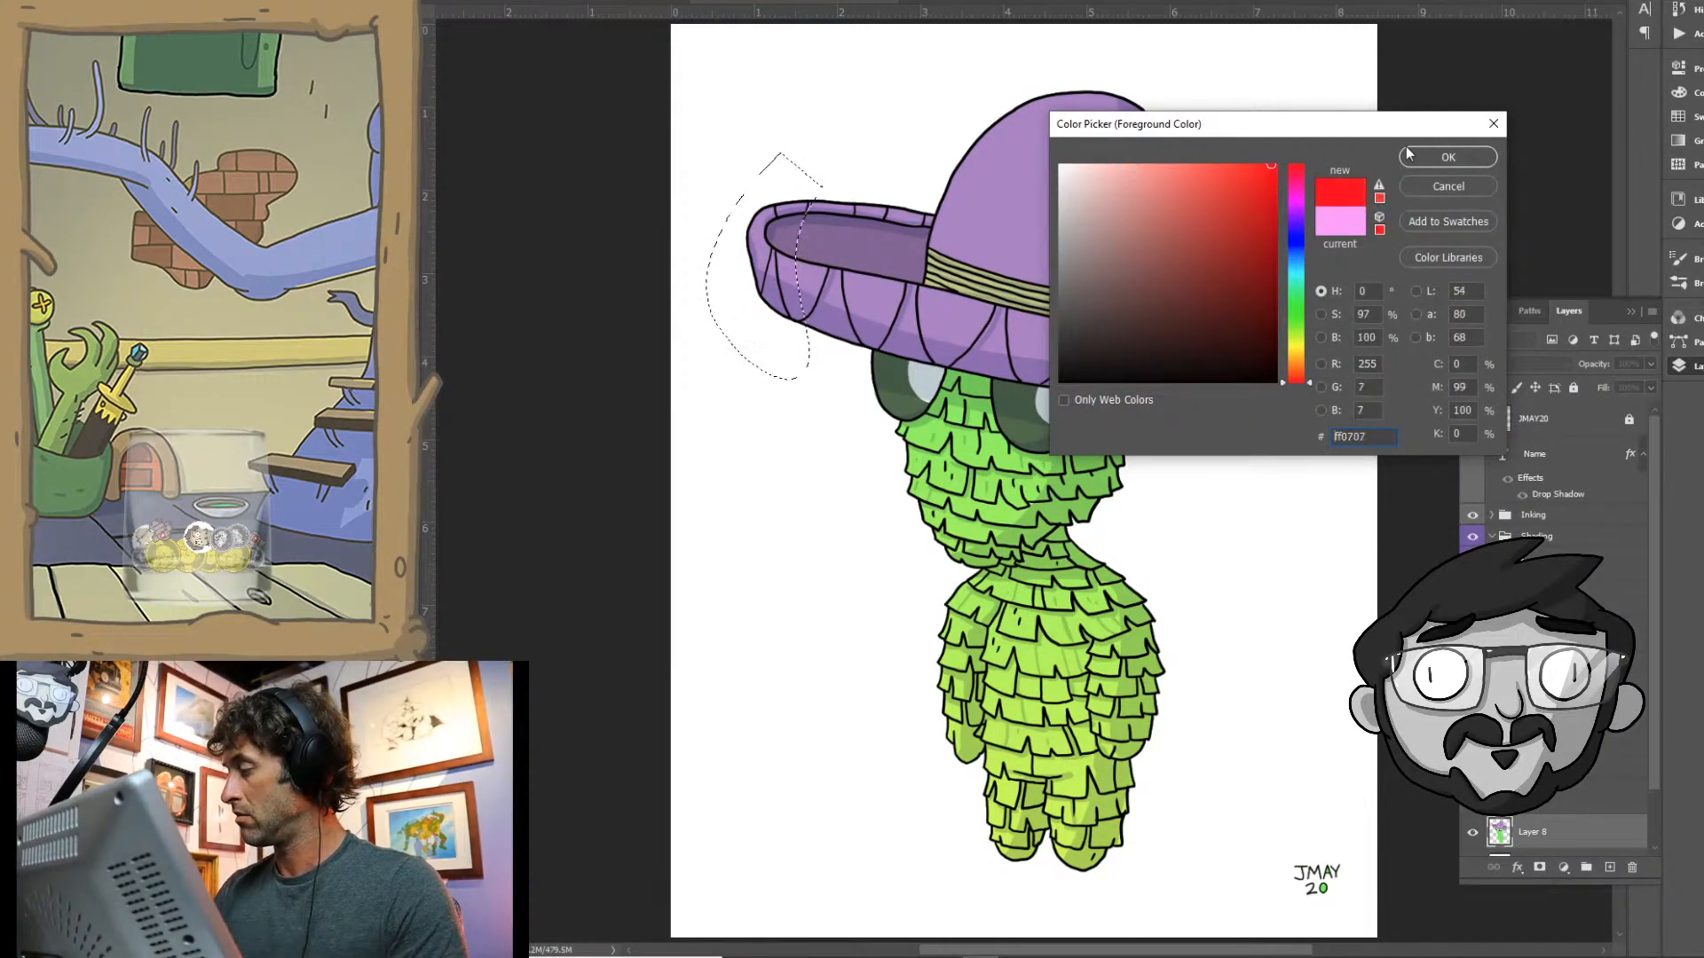
pyautogui.click(1443, 160)
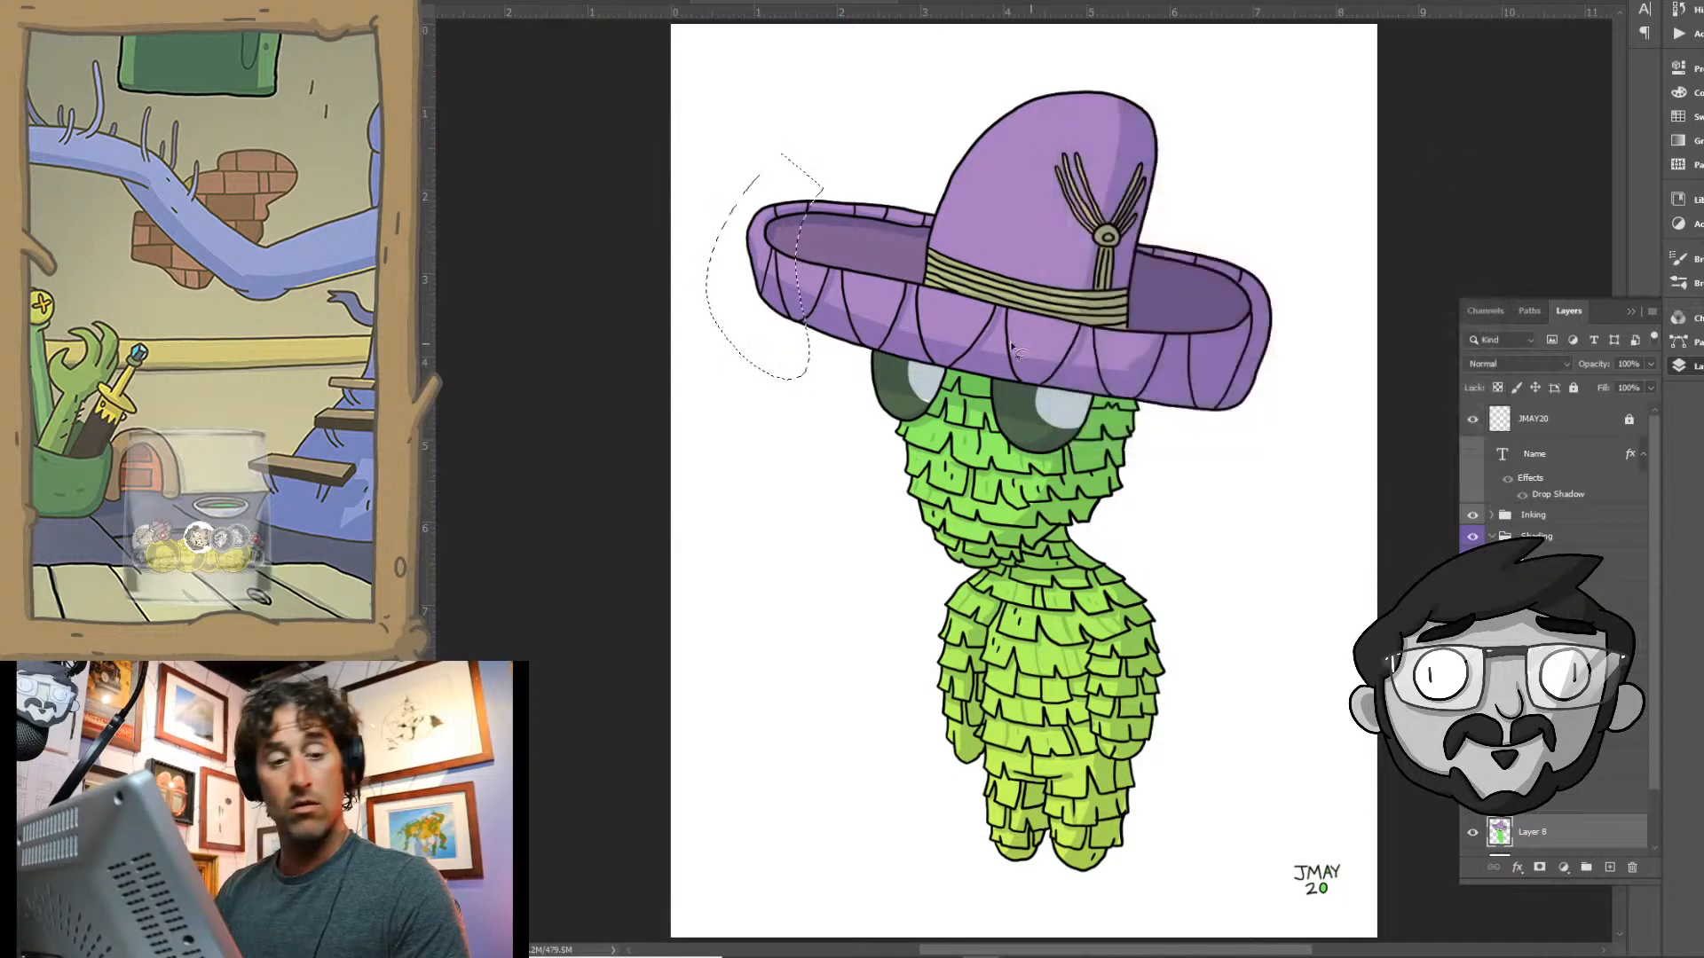
pyautogui.rightClick(419, 284)
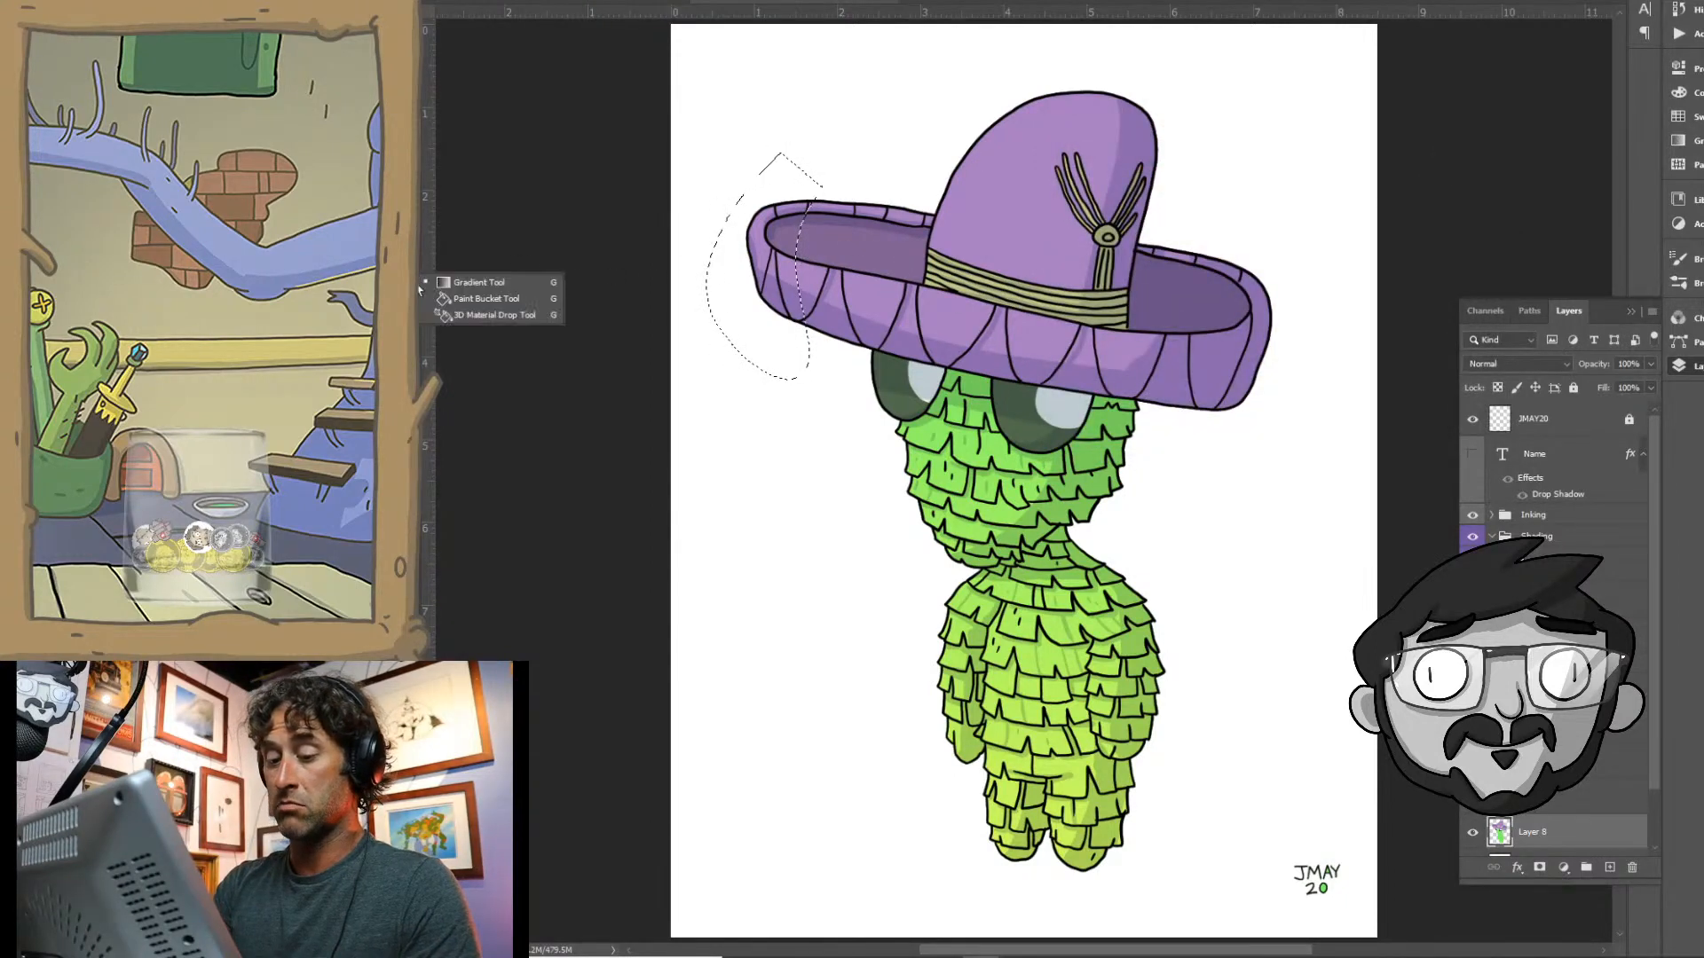
pyautogui.click(462, 300)
pyautogui.click(765, 271)
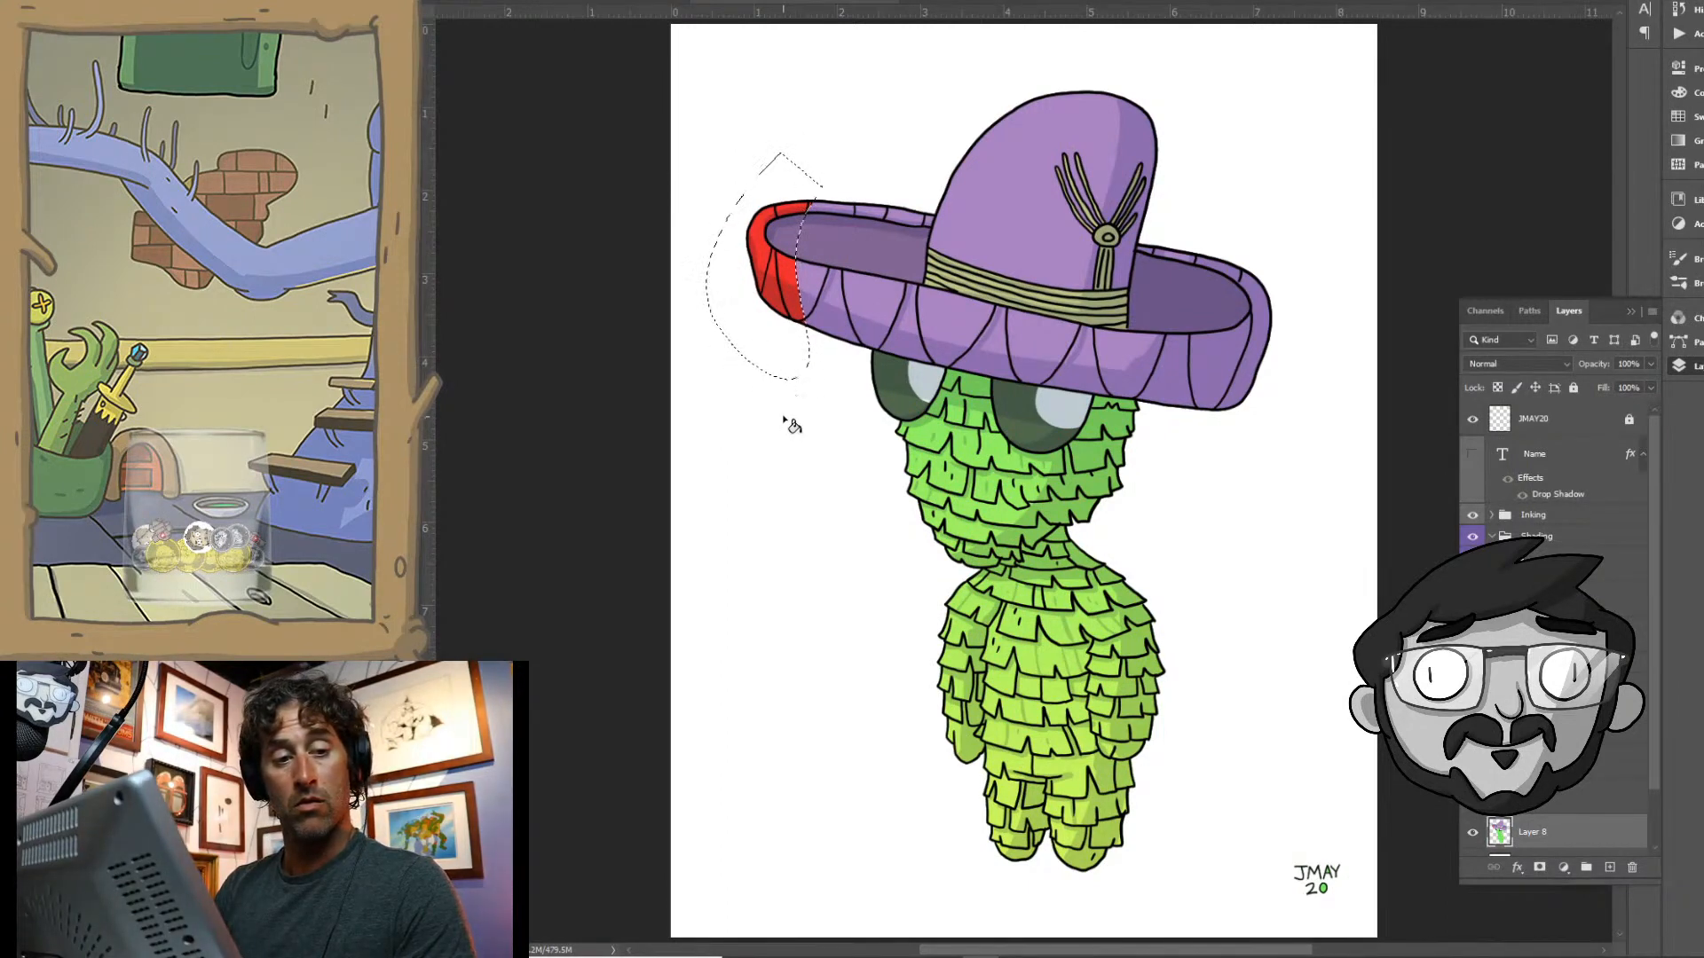
pyautogui.hotkey('ctrl', 'd')
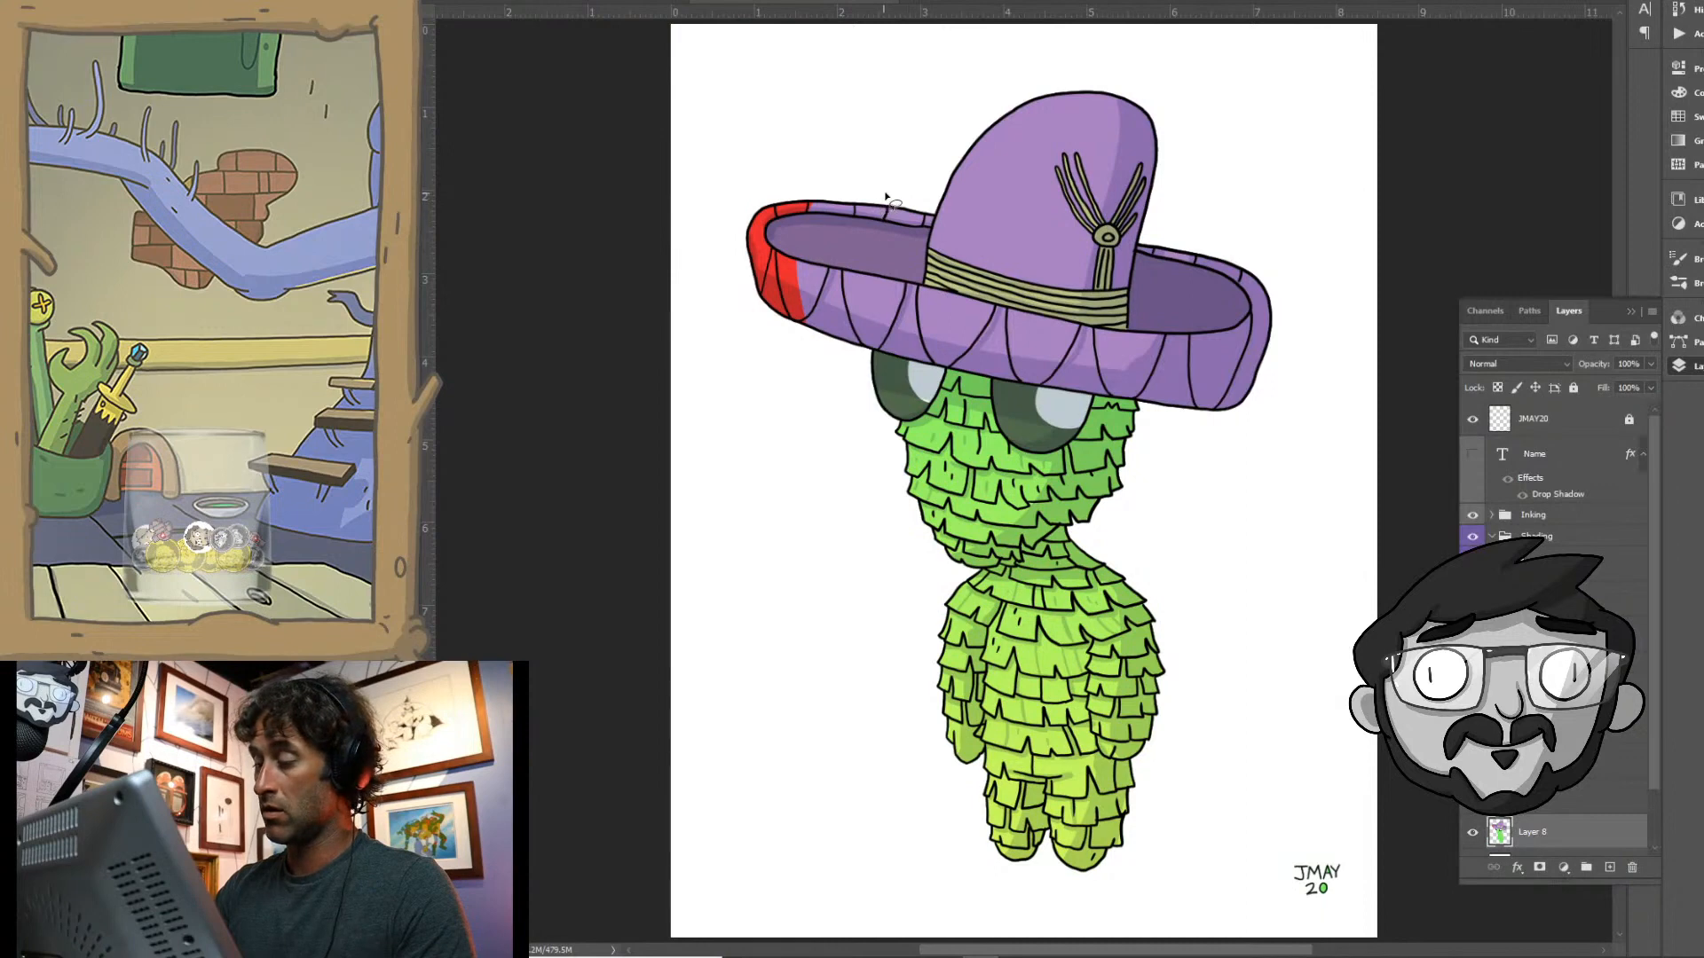
# - Lasso the brim section beside the red band, fill its purple areas with golden yellow edbb22 and deselect
pyautogui.moveTo(885, 195)
pyautogui.mouseDown()
pyautogui.moveTo(875, 355)
pyautogui.moveTo(844, 128)
pyautogui.moveTo(887, 188)
pyautogui.mouseUp()
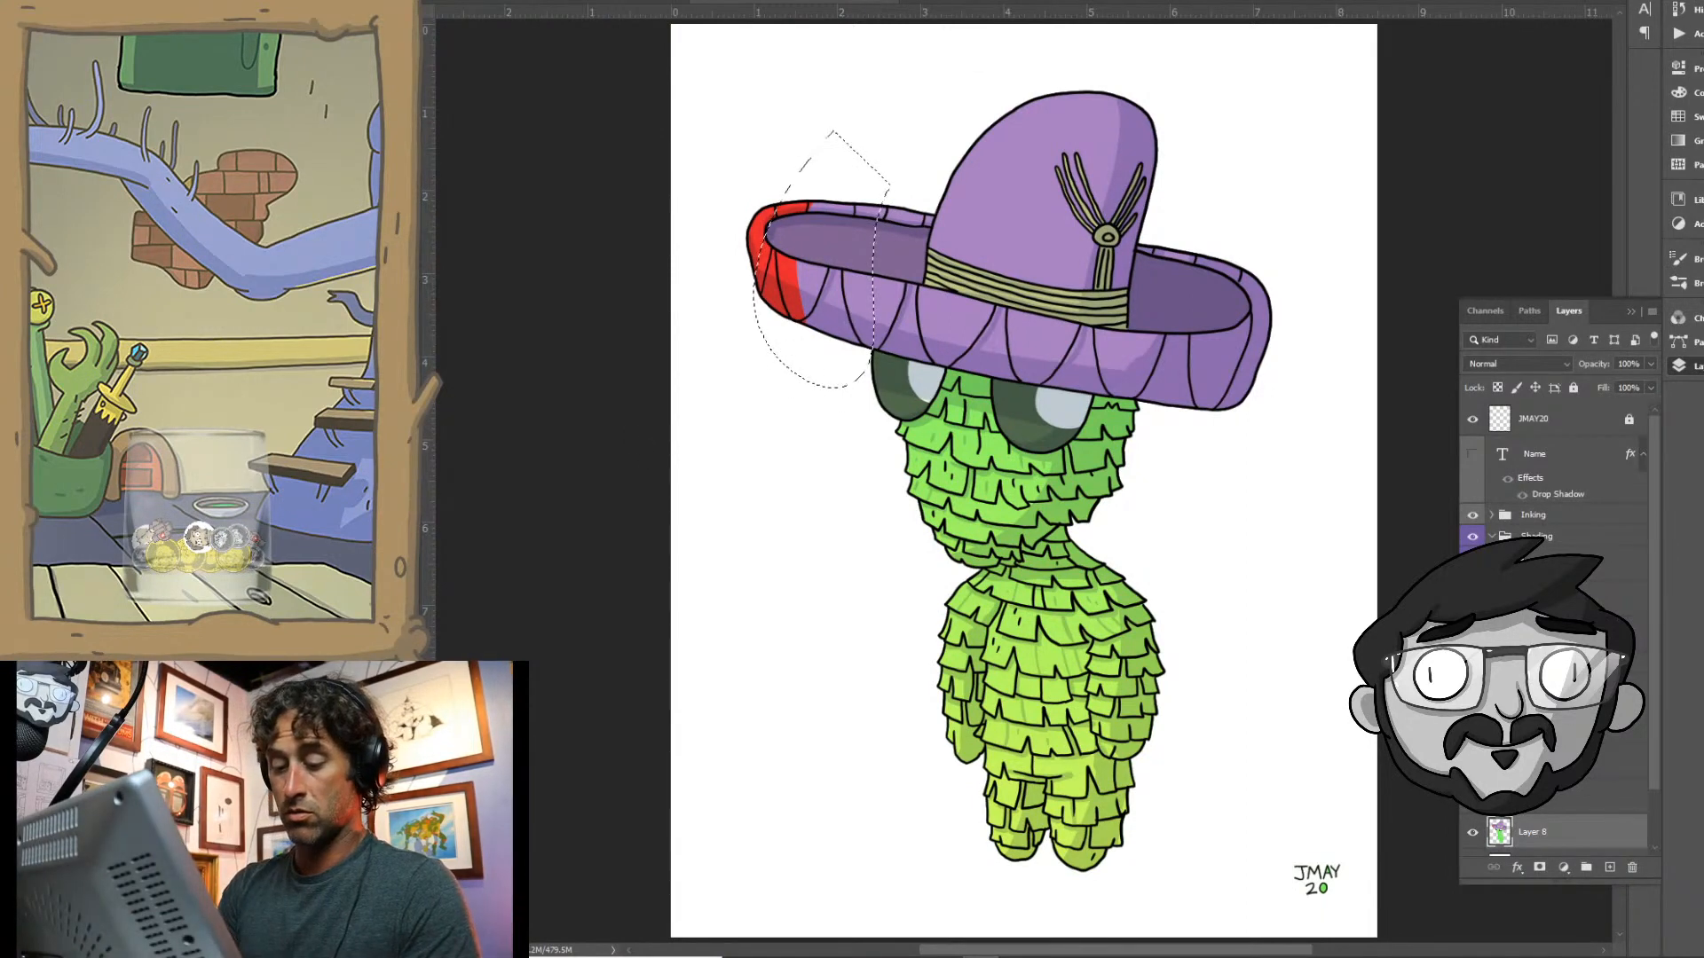
pyautogui.click(1297, 355)
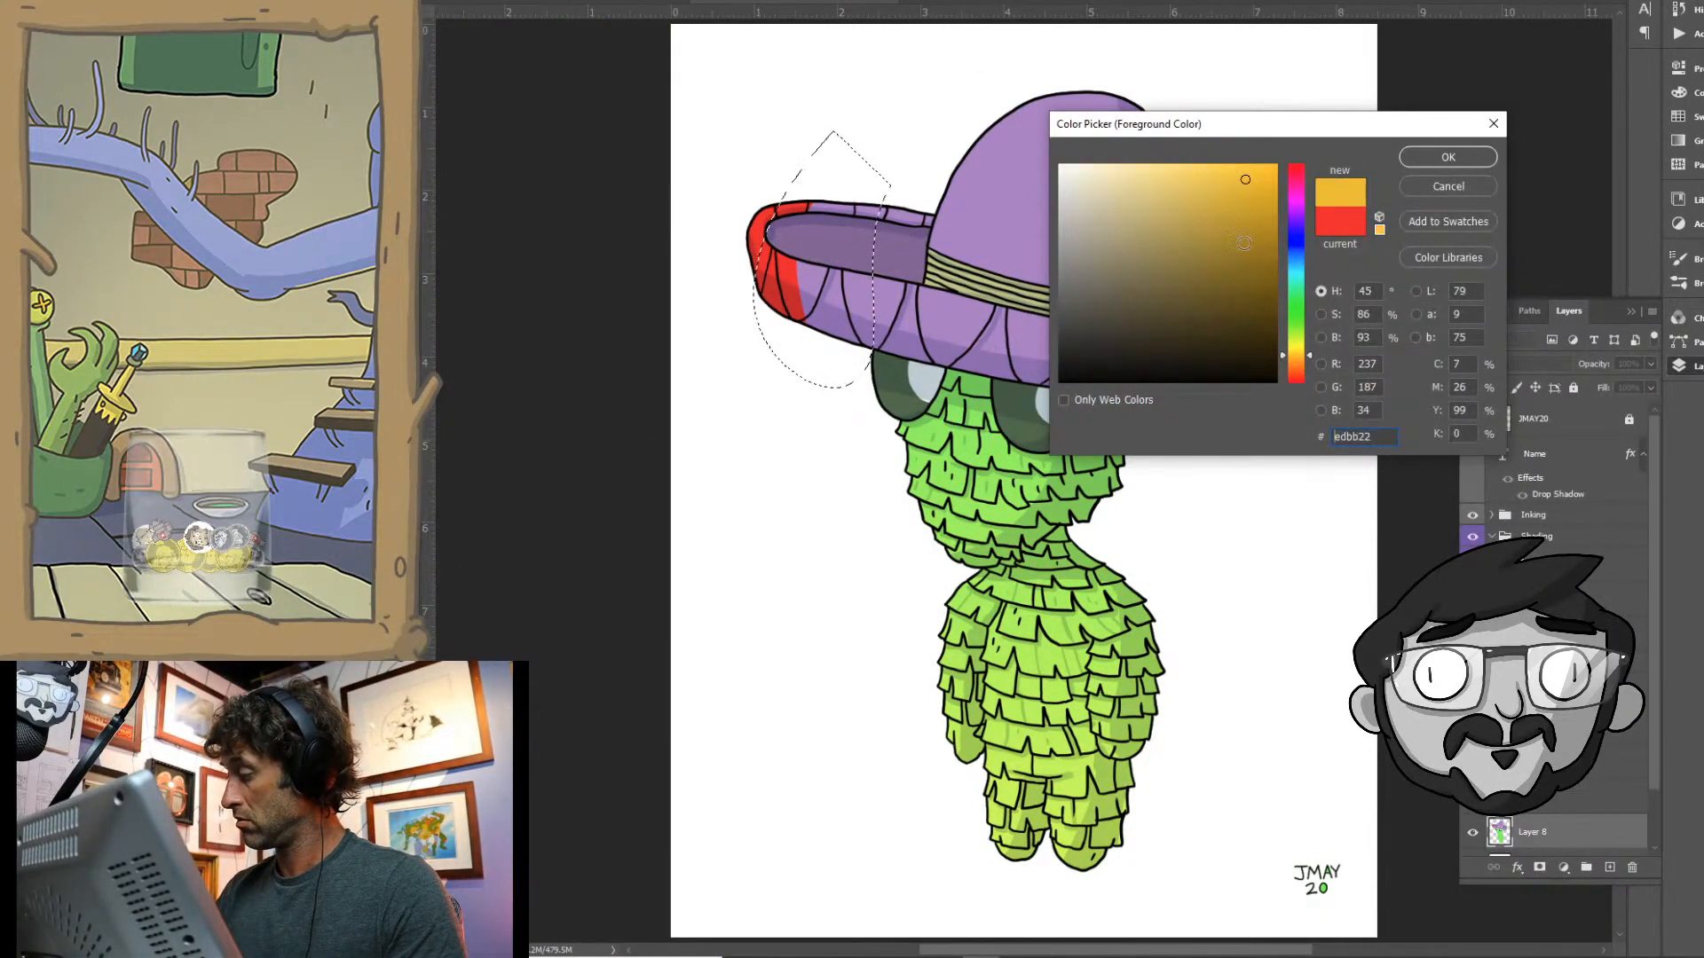
pyautogui.click(1448, 157)
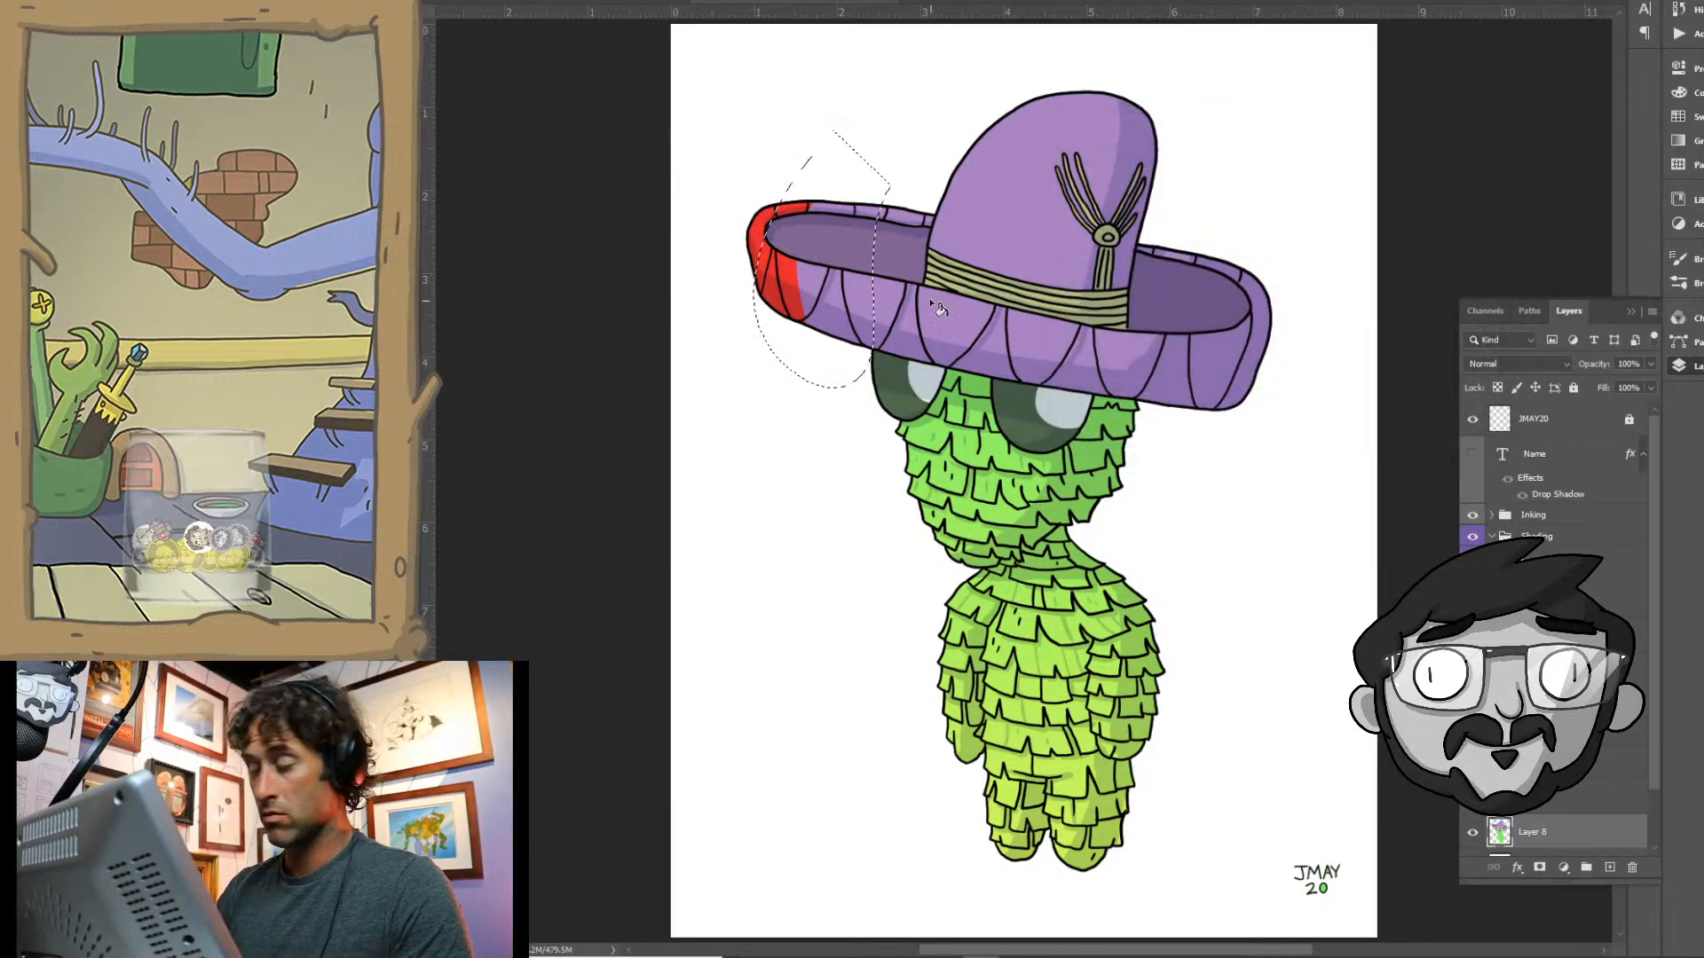
pyautogui.moveTo(843, 208); pyautogui.dragTo(826, 328)
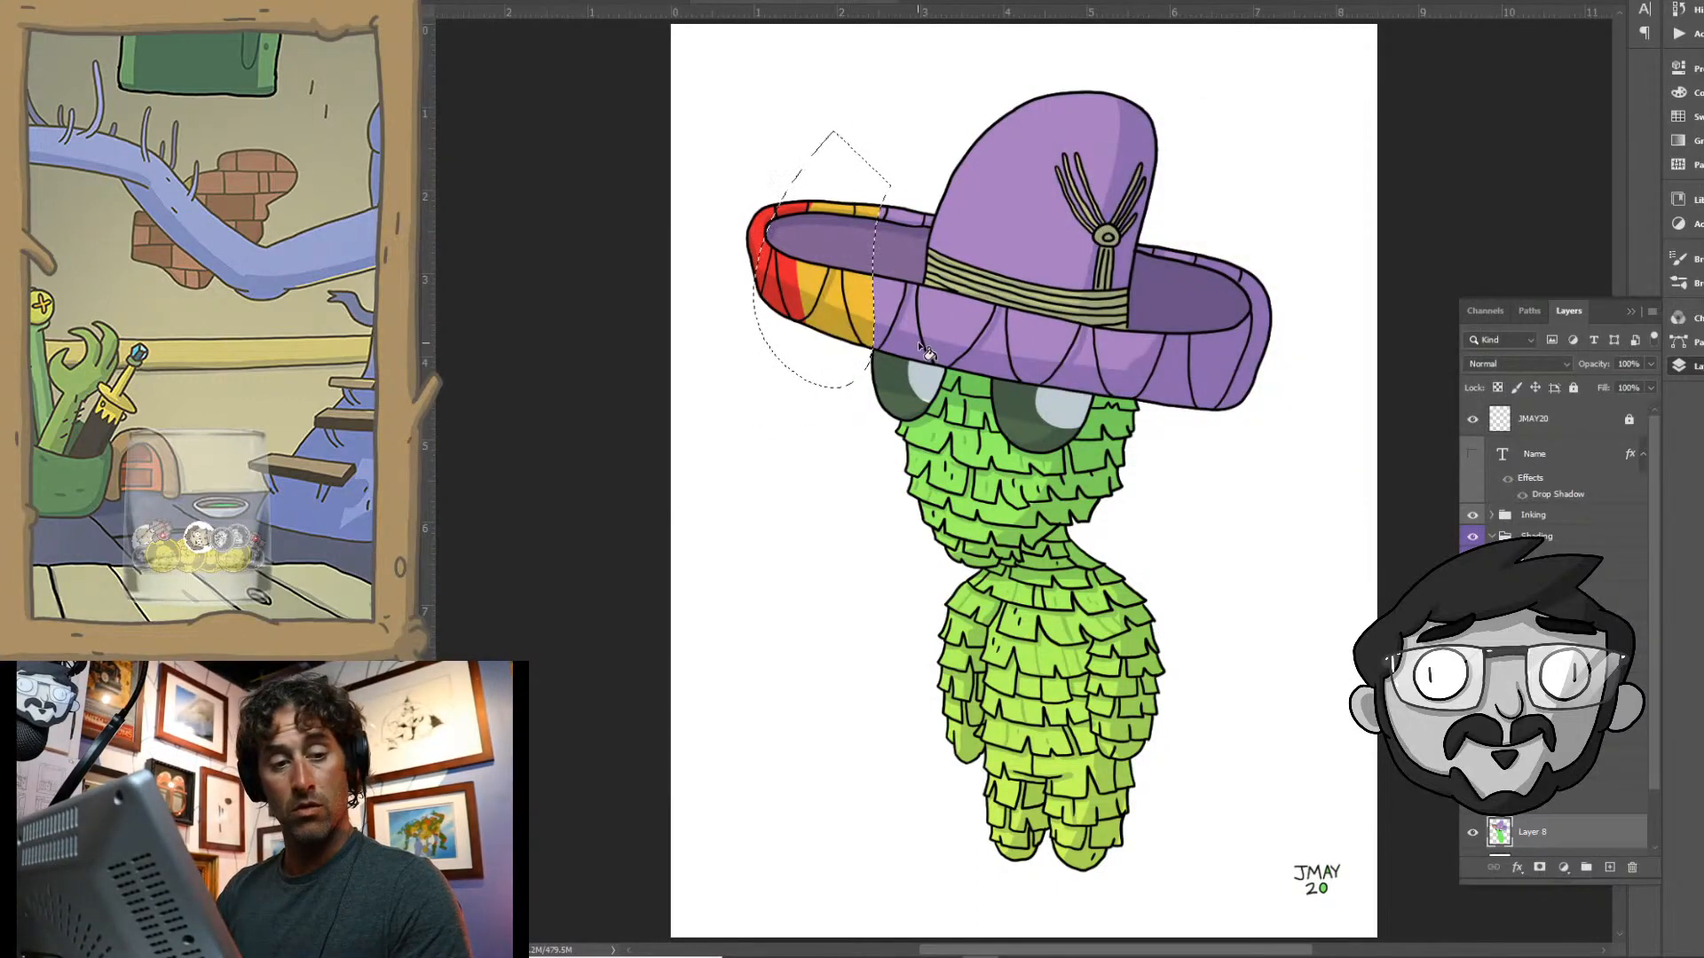
pyautogui.hotkey('ctrl', 'd')
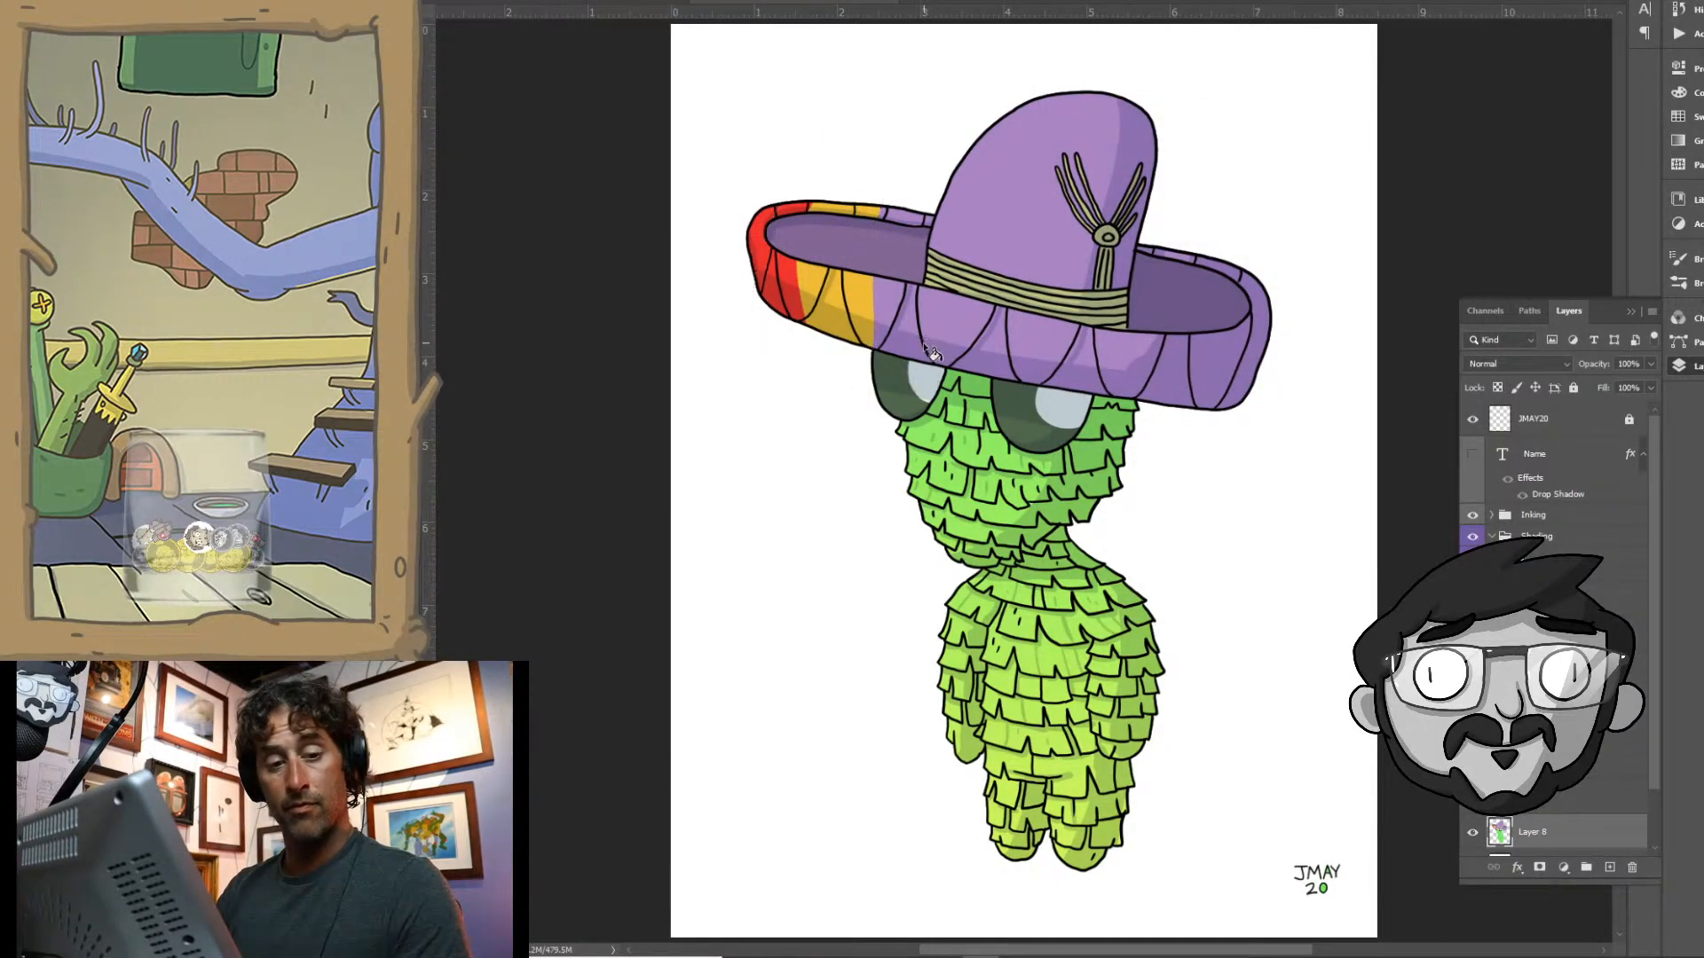
# - Lasso a band across the crown's left side and the adjoining brim, fill its purple areas with bright yellow and deselect
pyautogui.moveTo(872, 174)
pyautogui.mouseDown()
pyautogui.moveTo(867, 297)
pyautogui.moveTo(894, 381)
pyautogui.moveTo(1083, 65)
pyautogui.moveTo(874, 151)
pyautogui.mouseUp()
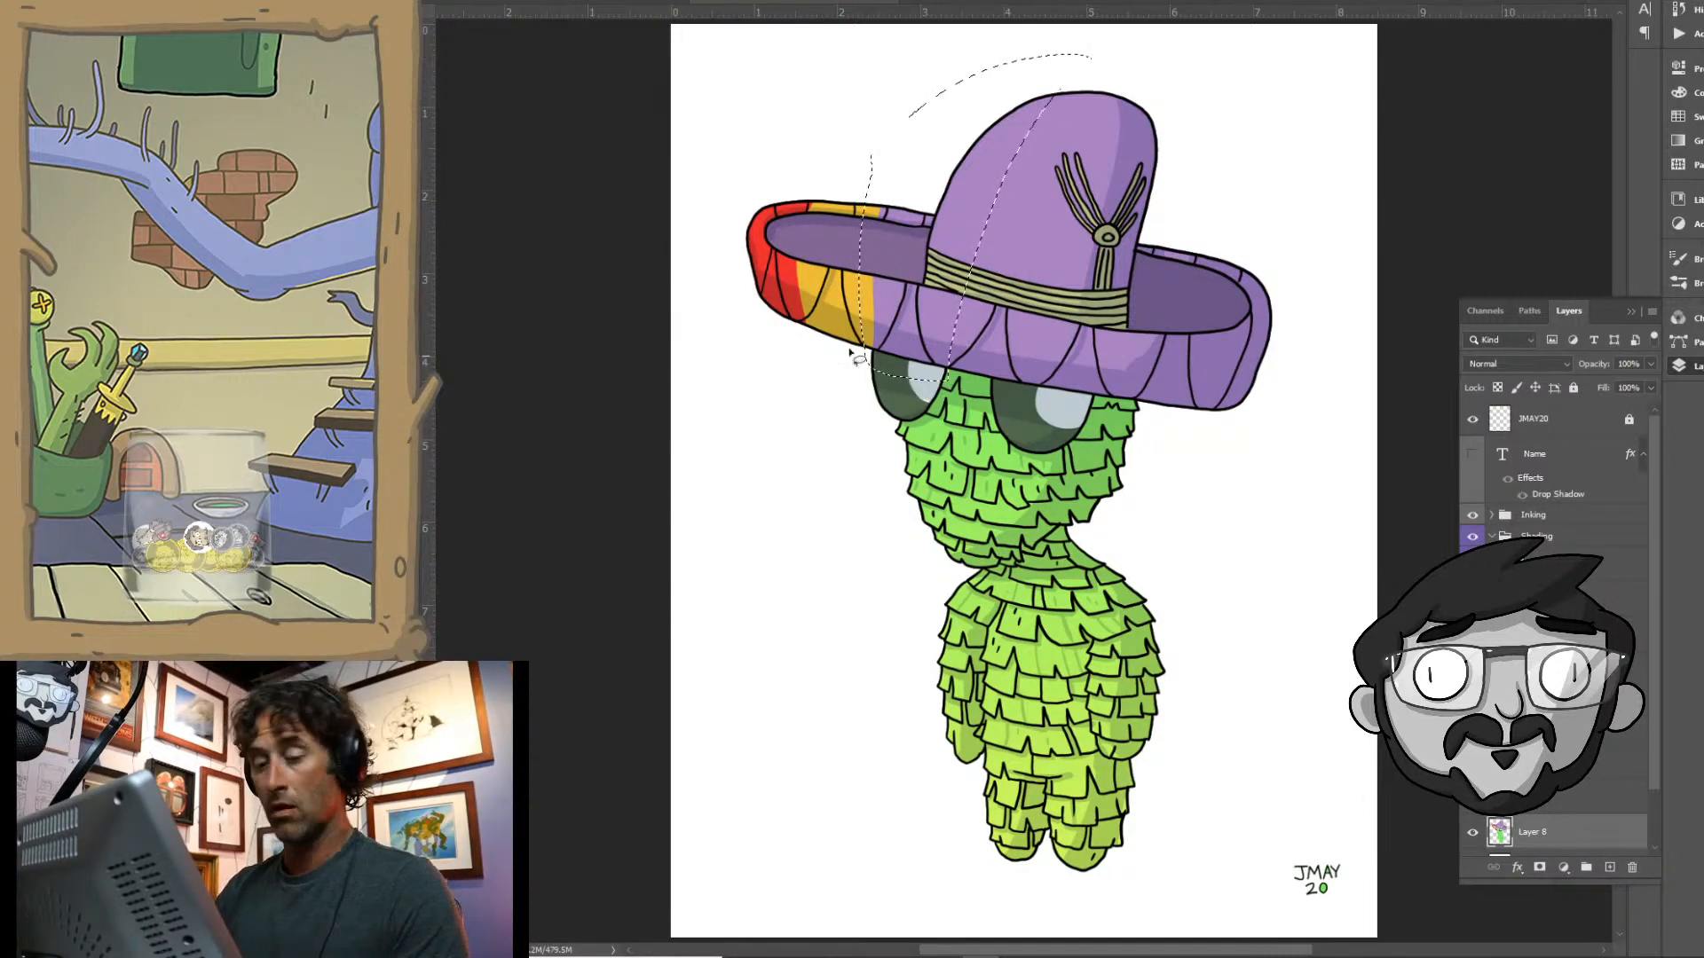
pyautogui.click(408, 643)
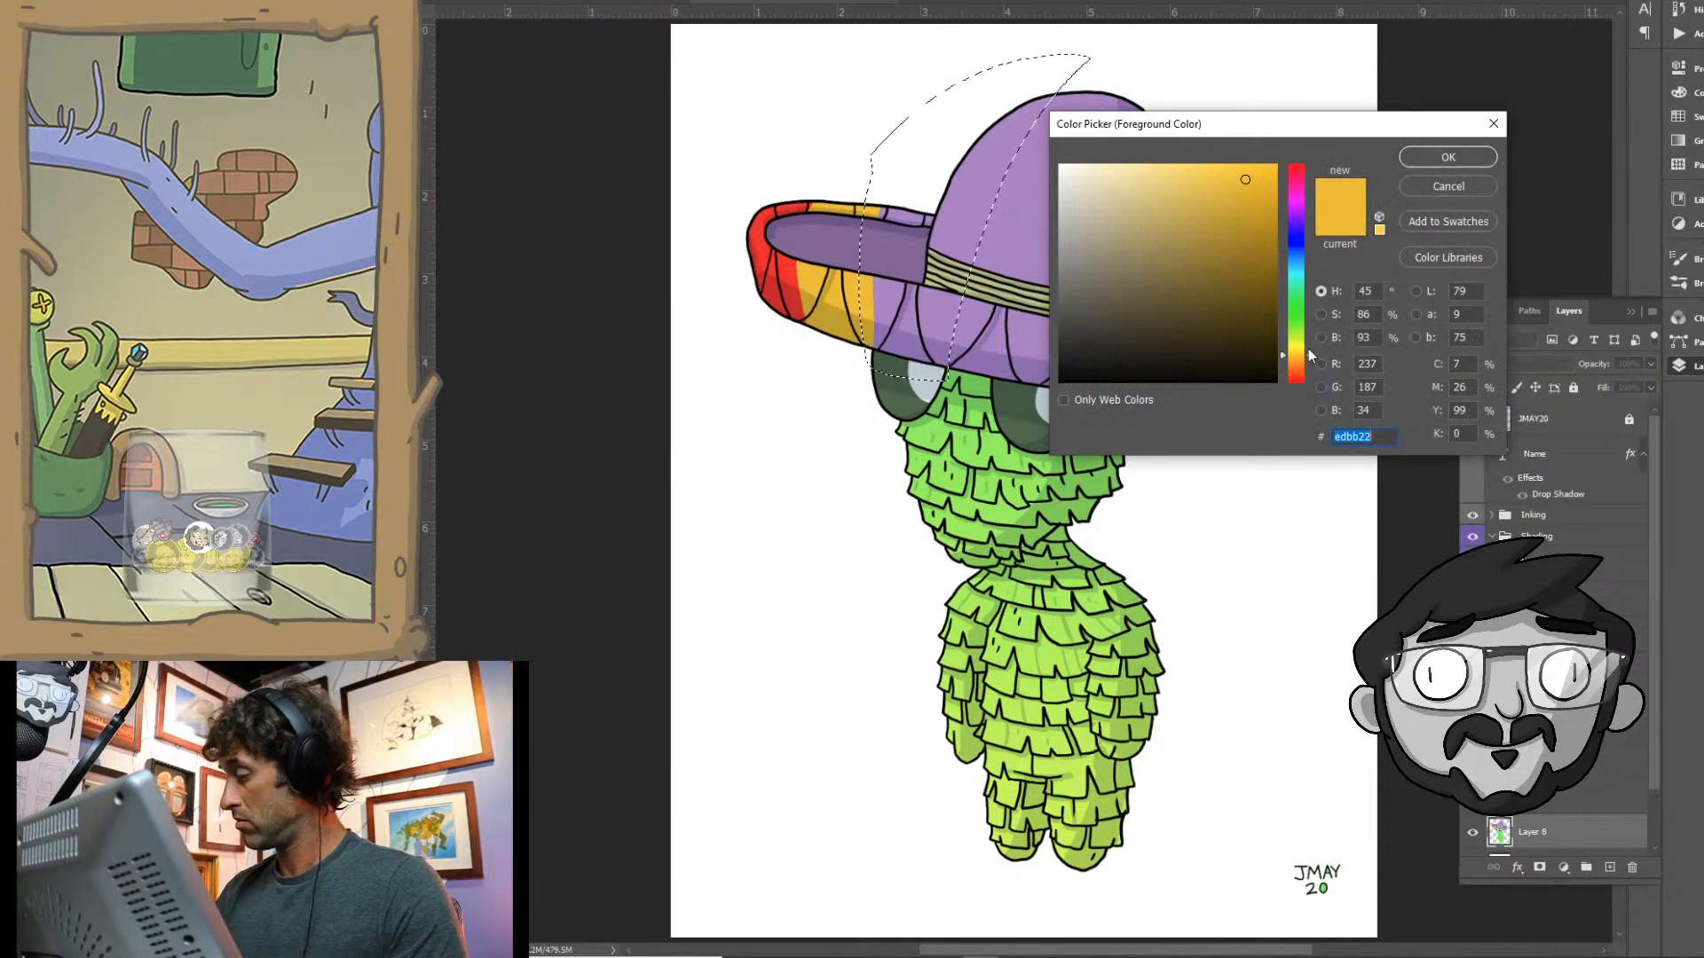
pyautogui.click(1296, 346)
pyautogui.click(1429, 158)
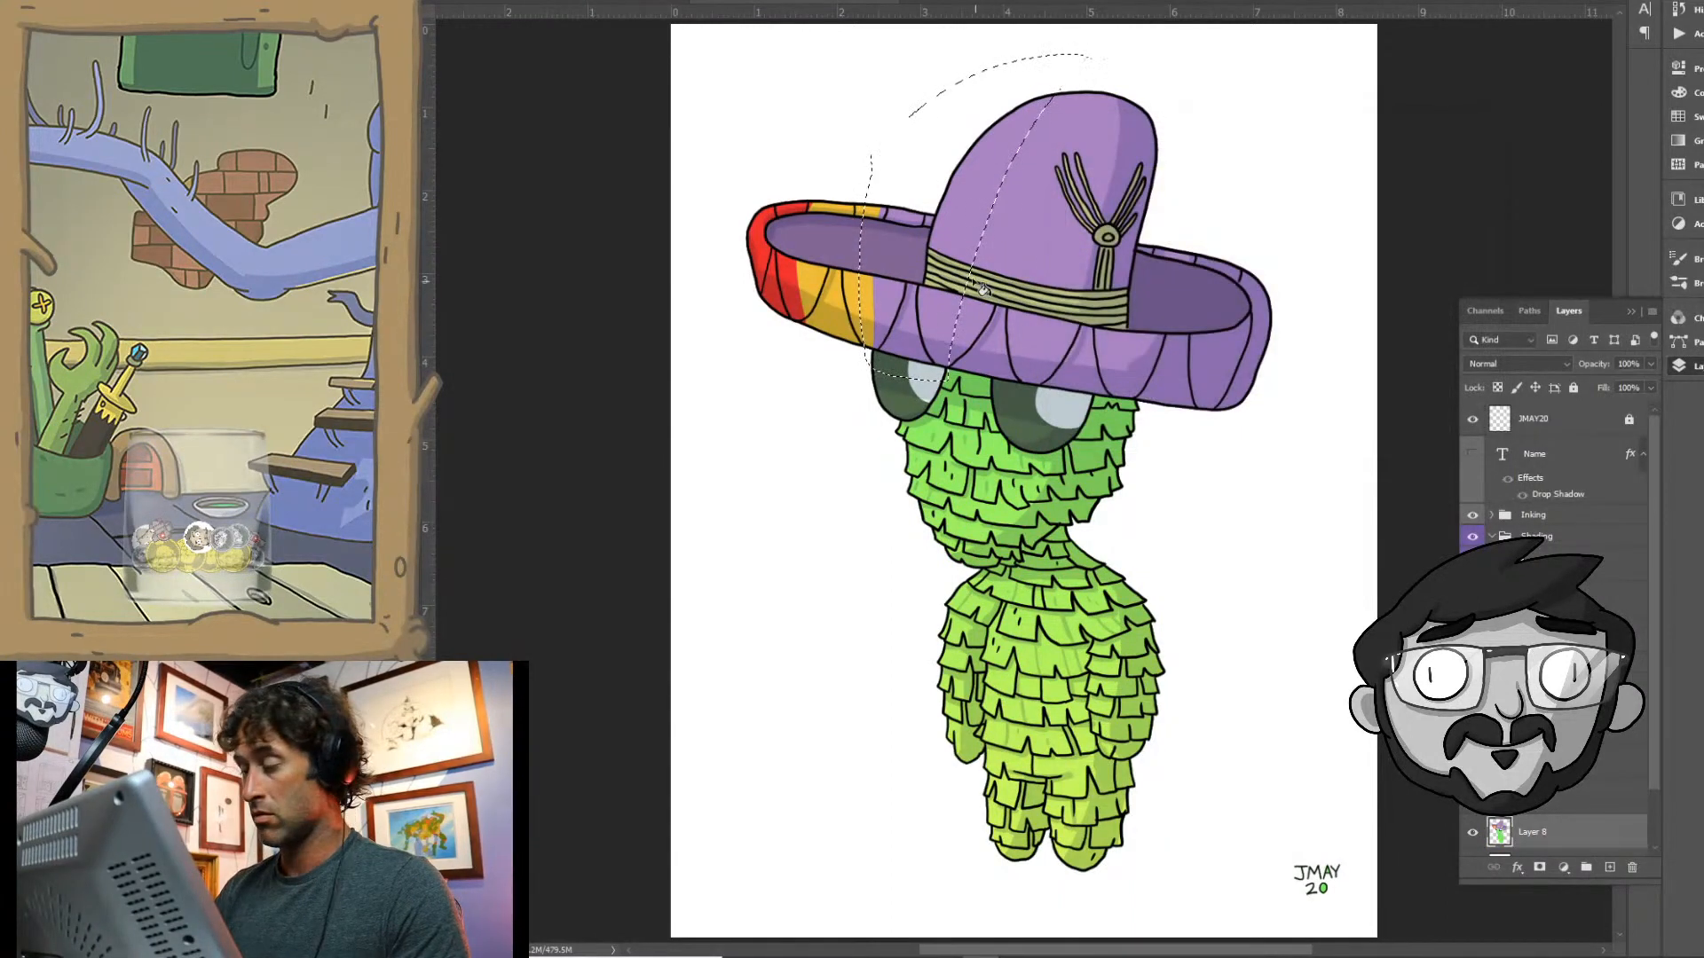
pyautogui.hotkey('alt', 'BackSpace')
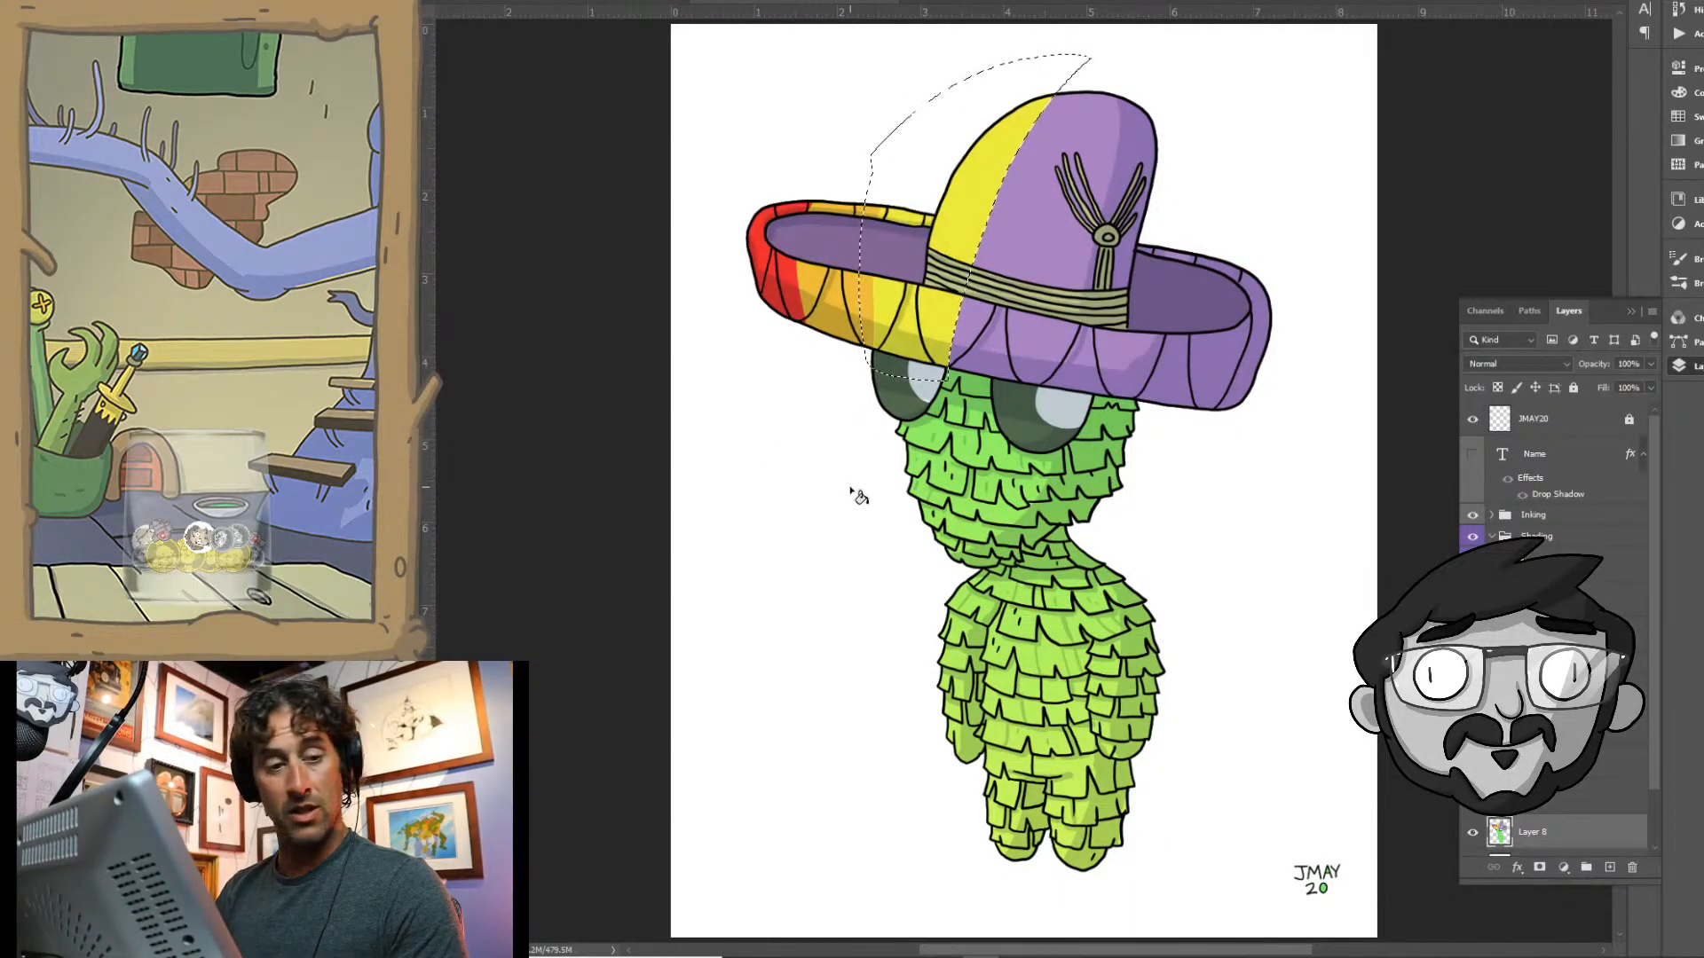
pyautogui.hotkey('ctrl', 'd')
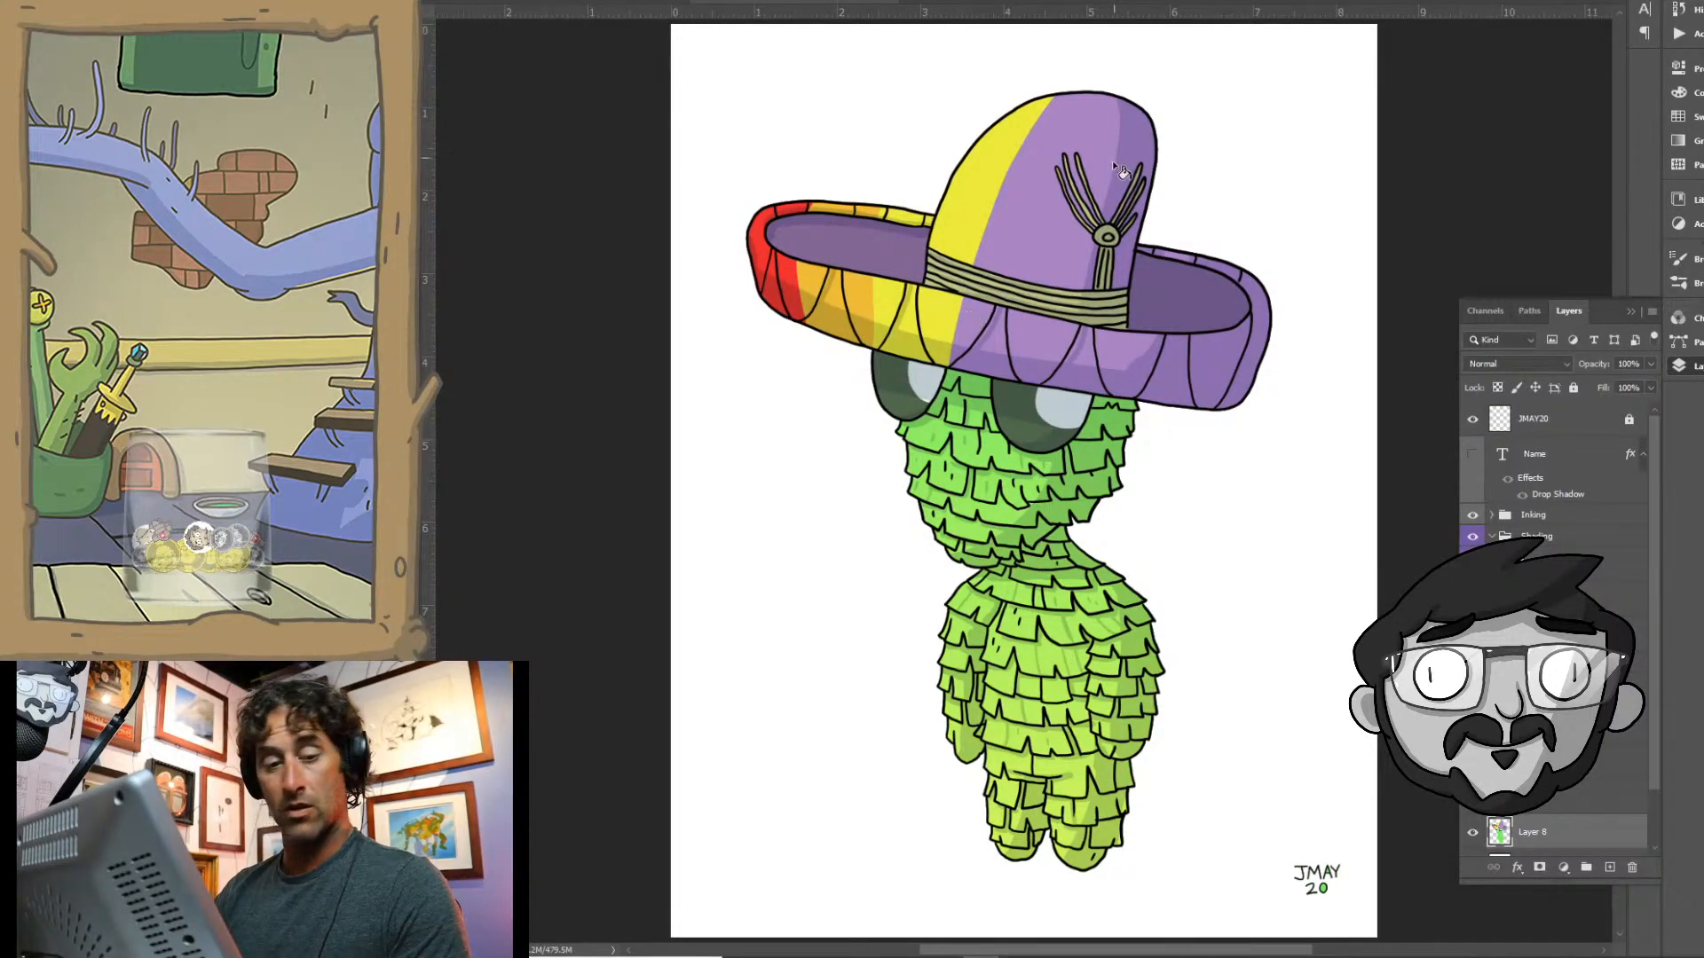
# - Lasso a band across the crown's middle and the brim below it, fill its purple areas with green and deselect
pyautogui.moveTo(1076, 62)
pyautogui.mouseDown()
pyautogui.moveTo(963, 404)
pyautogui.moveTo(1082, 266)
pyautogui.moveTo(1096, 44)
pyautogui.mouseUp()
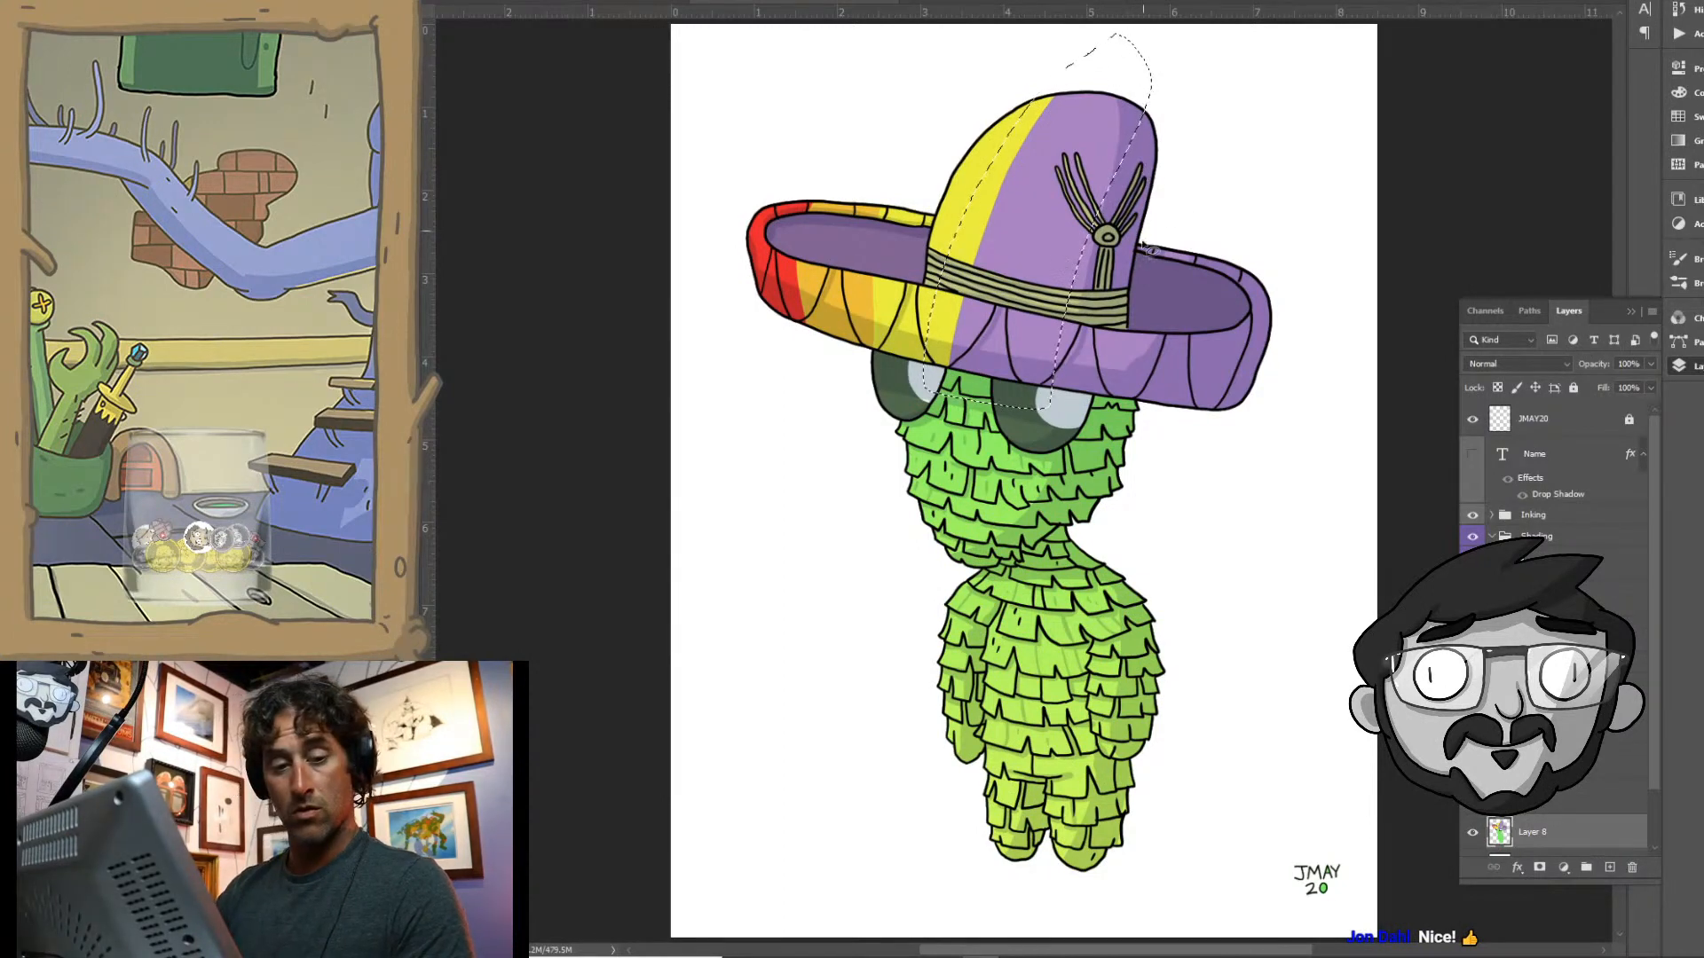
pyautogui.press('shift')
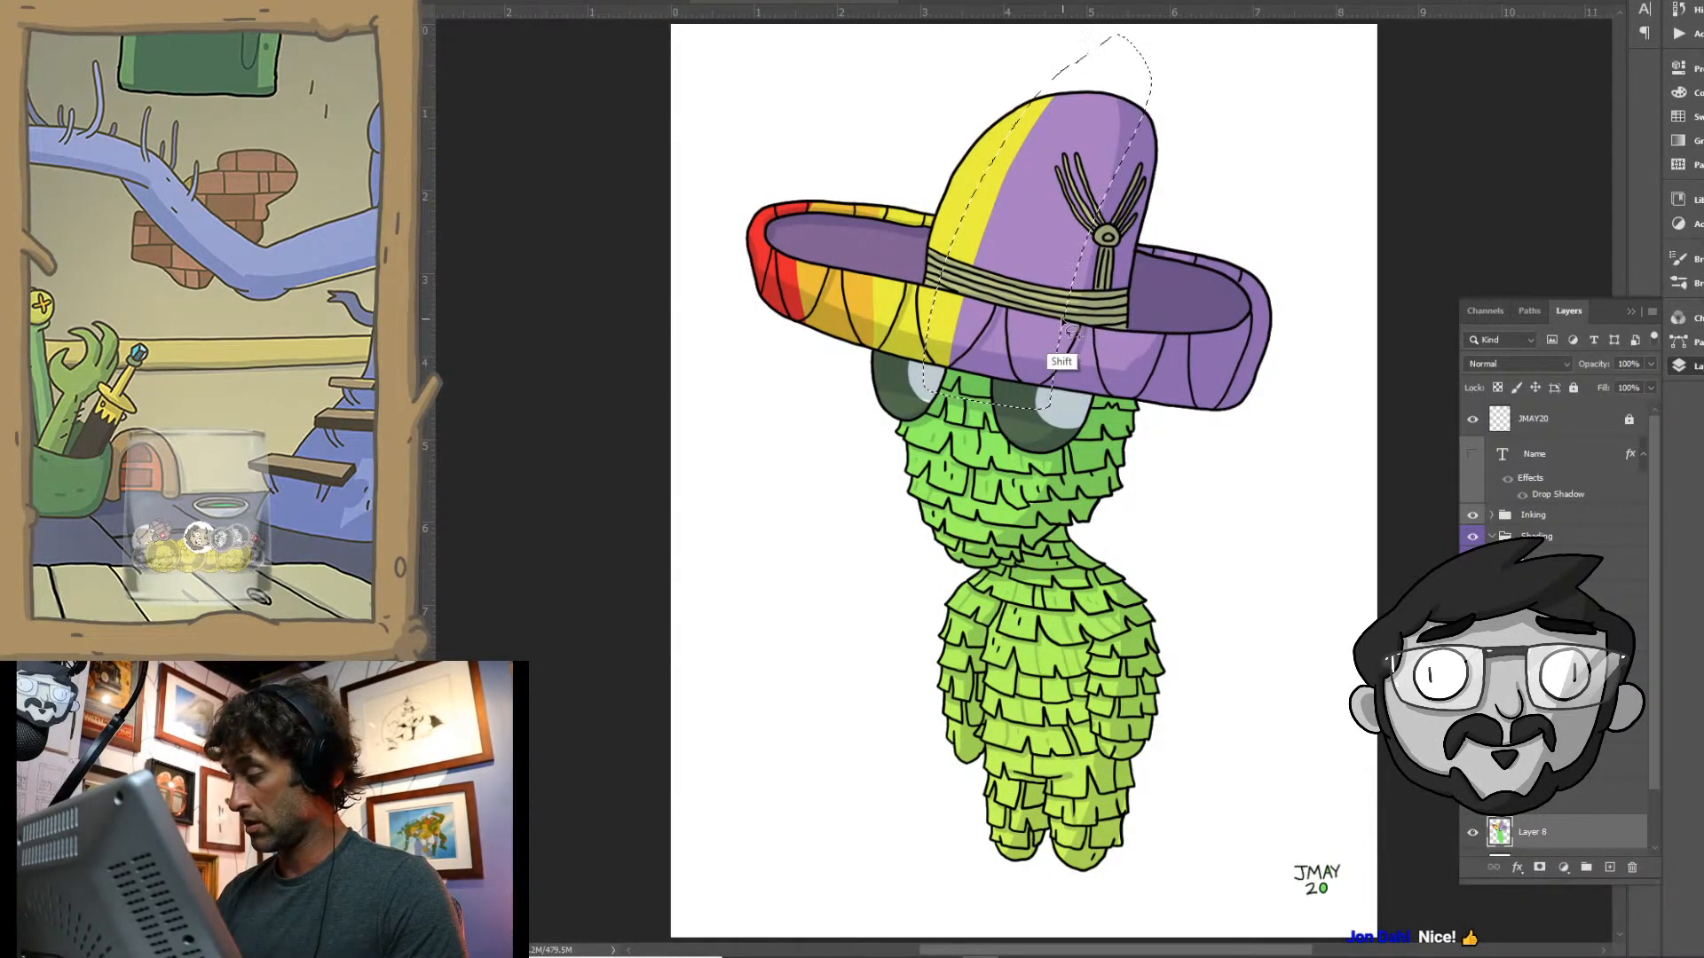
pyautogui.moveTo(1062, 321)
pyautogui.mouseDown()
pyautogui.moveTo(1095, 331)
pyautogui.moveTo(1032, 407)
pyautogui.moveTo(1058, 342)
pyautogui.mouseUp()
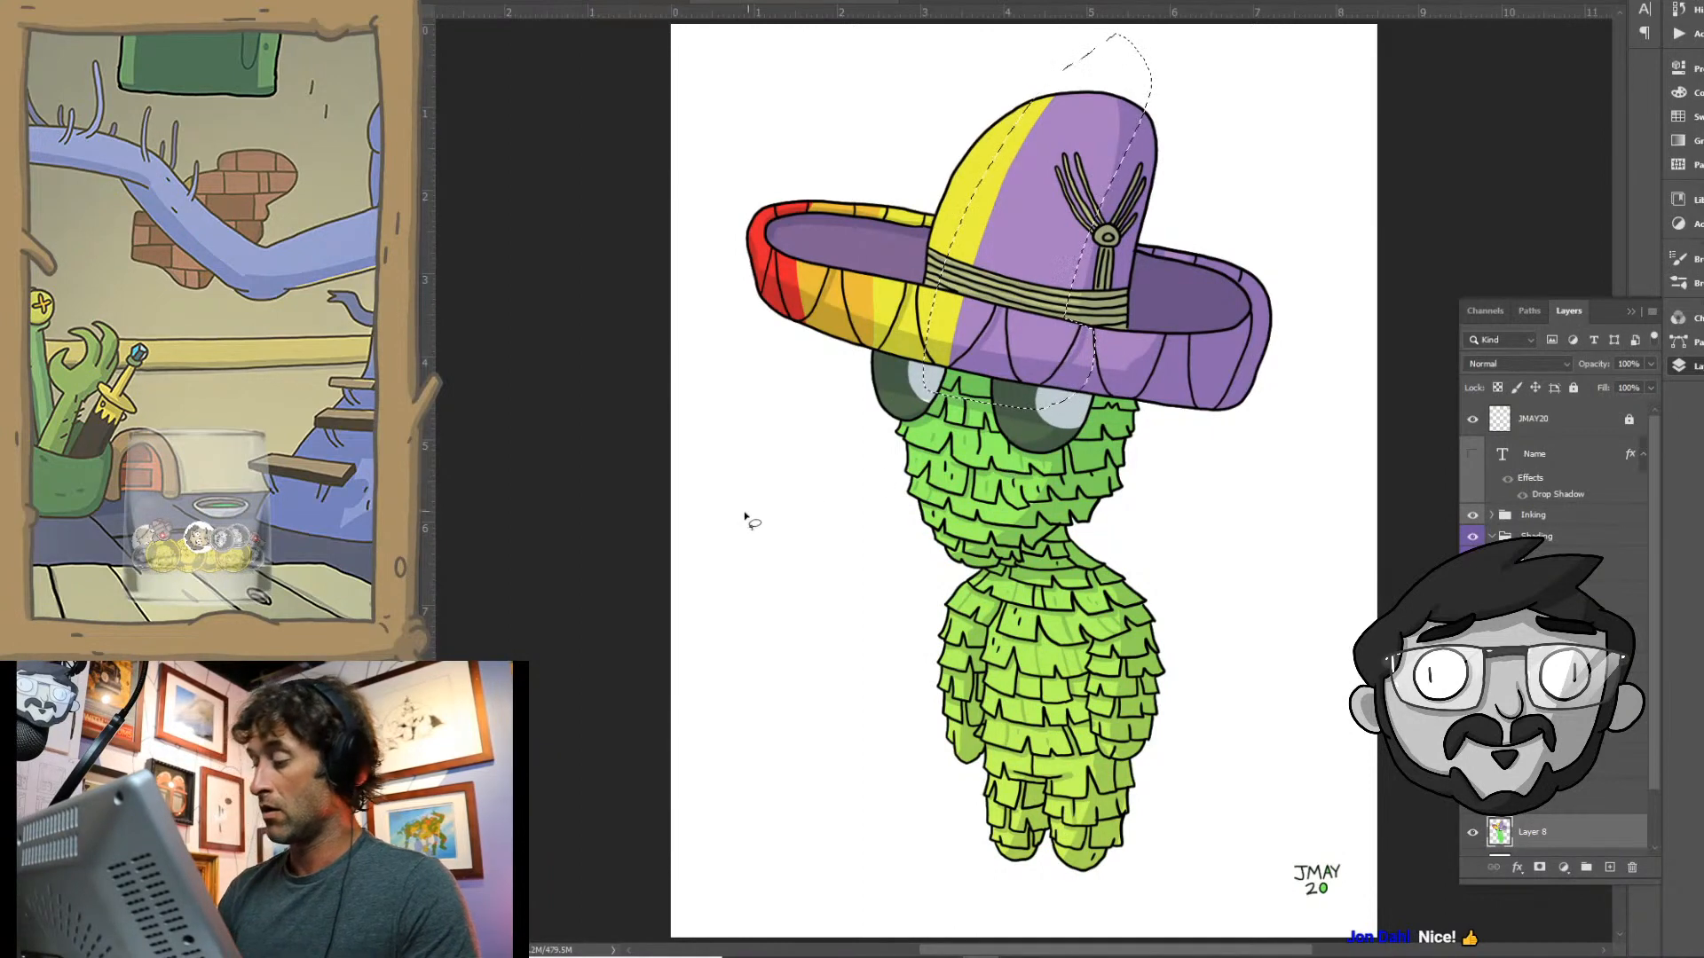
pyautogui.click(415, 551)
pyautogui.click(1194, 205)
pyautogui.click(1420, 158)
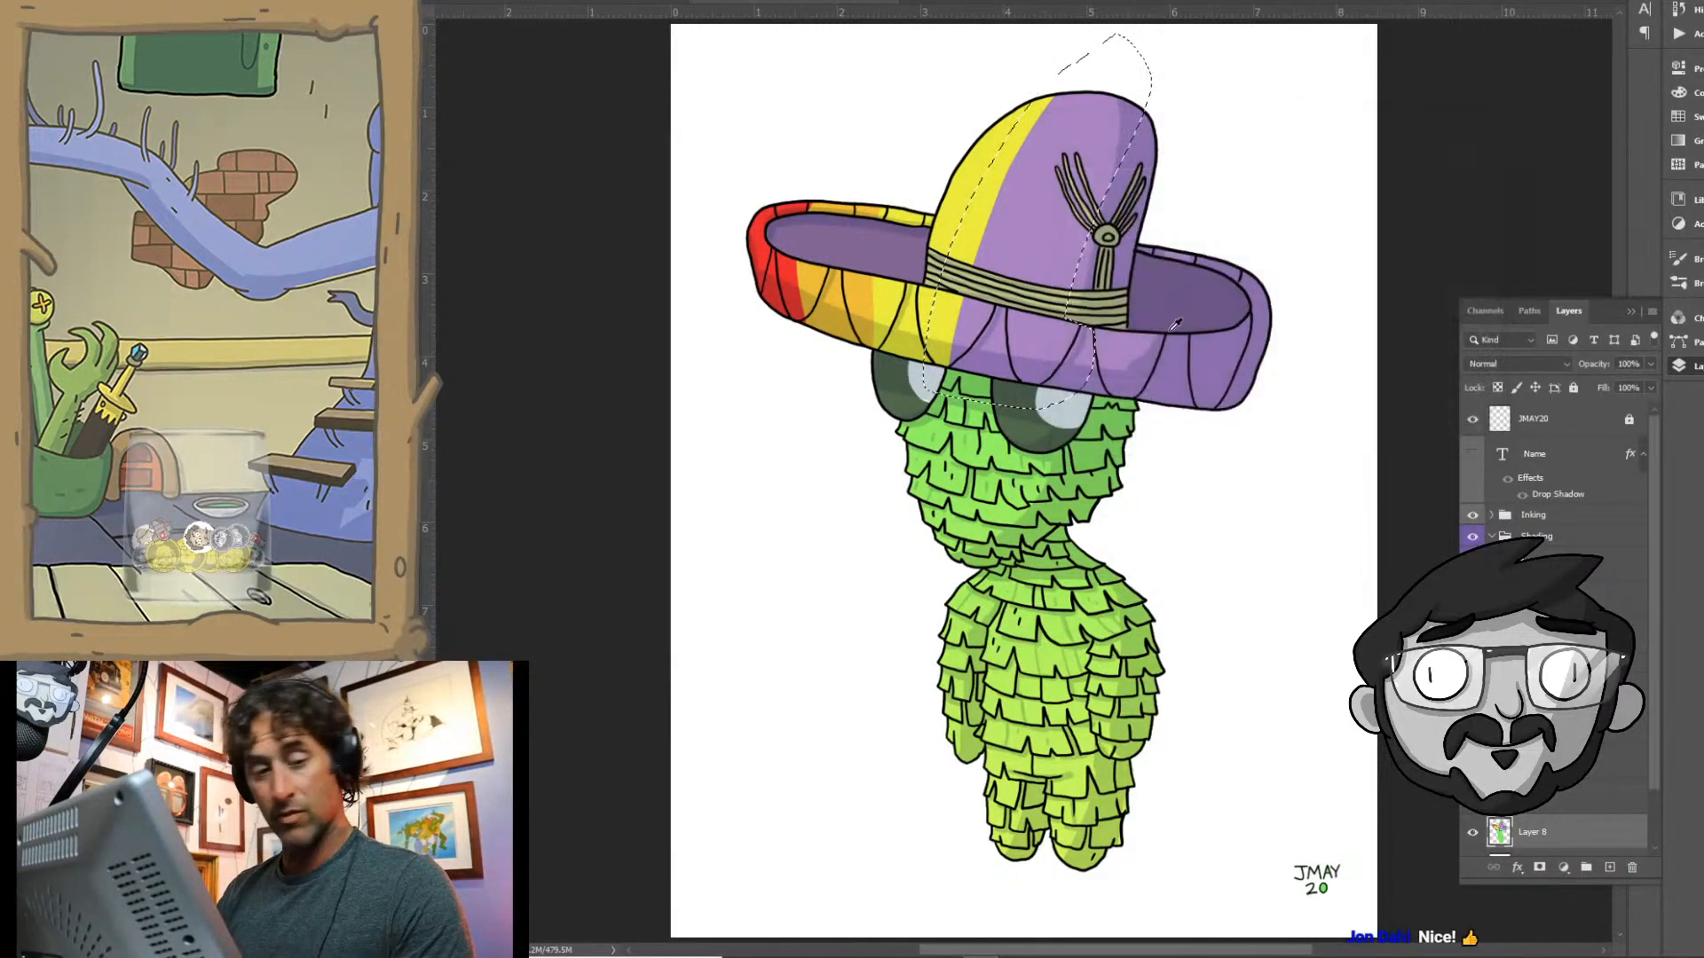
pyautogui.click(1039, 247)
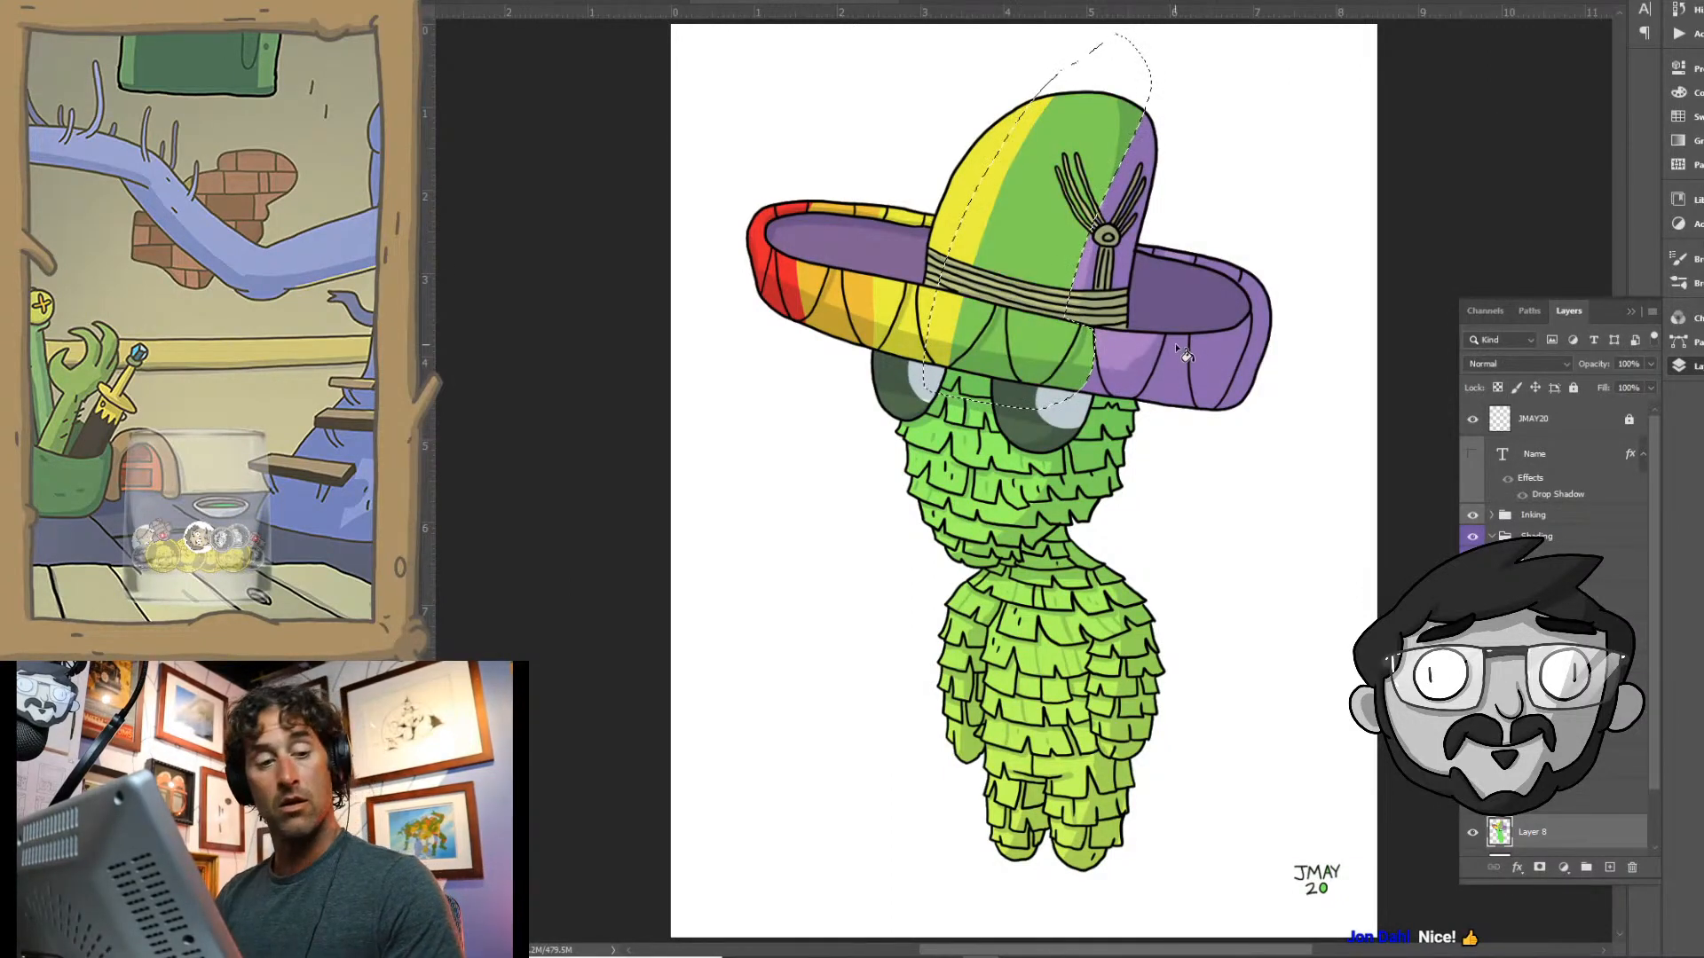
pyautogui.hotkey('ctrl', 'd')
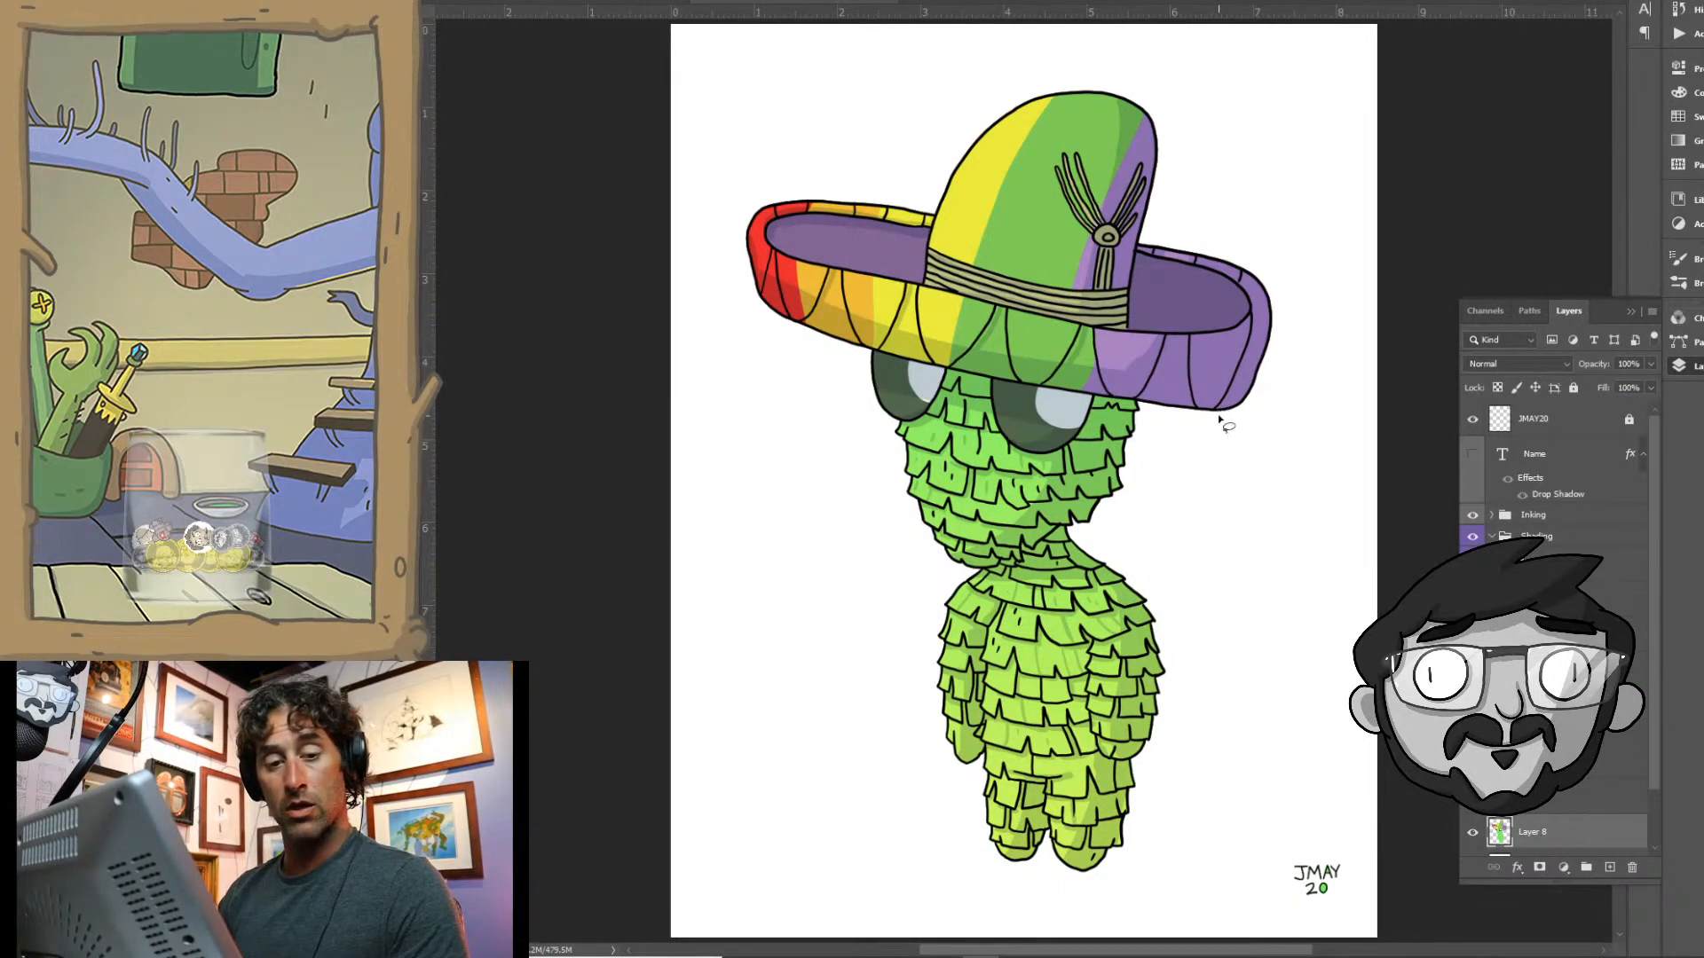
# - Lasso the crown's right edge and the brim beside the green band, fill its purple areas with blue and deselect
pyautogui.moveTo(1176, 193)
pyautogui.mouseDown()
pyautogui.moveTo(1205, 286)
pyautogui.moveTo(1172, 438)
pyautogui.moveTo(1211, 63)
pyautogui.mouseUp()
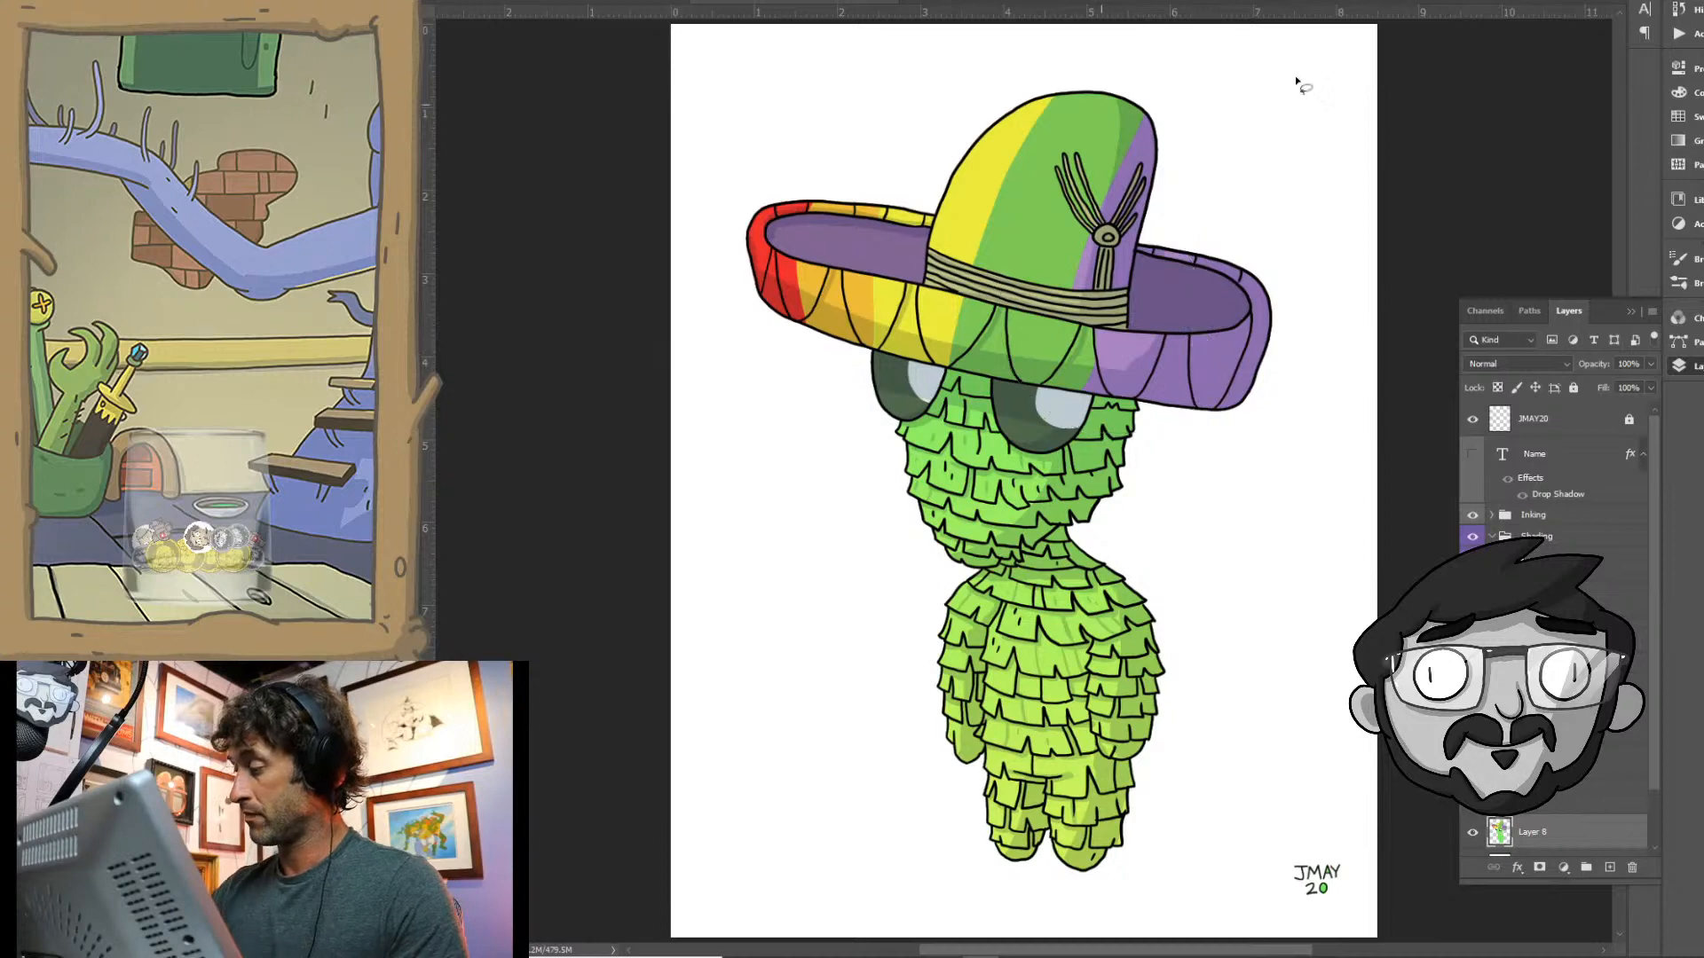
pyautogui.press('n')
pyautogui.click(1297, 241)
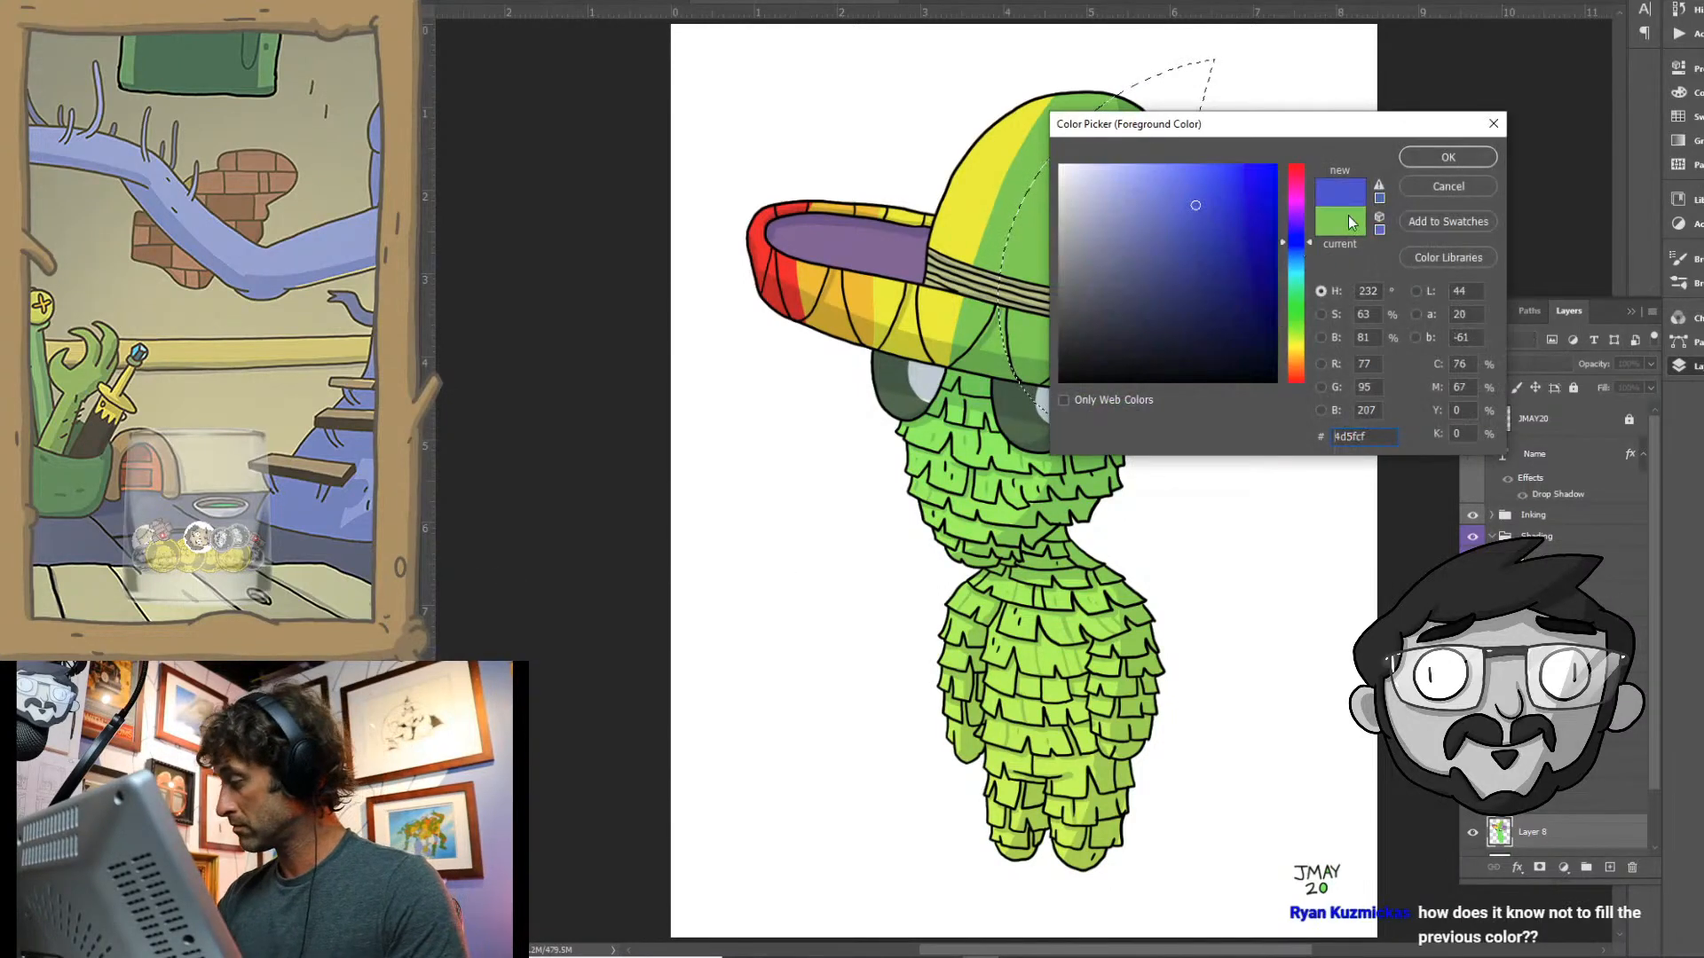
pyautogui.click(1172, 198)
pyautogui.click(1444, 160)
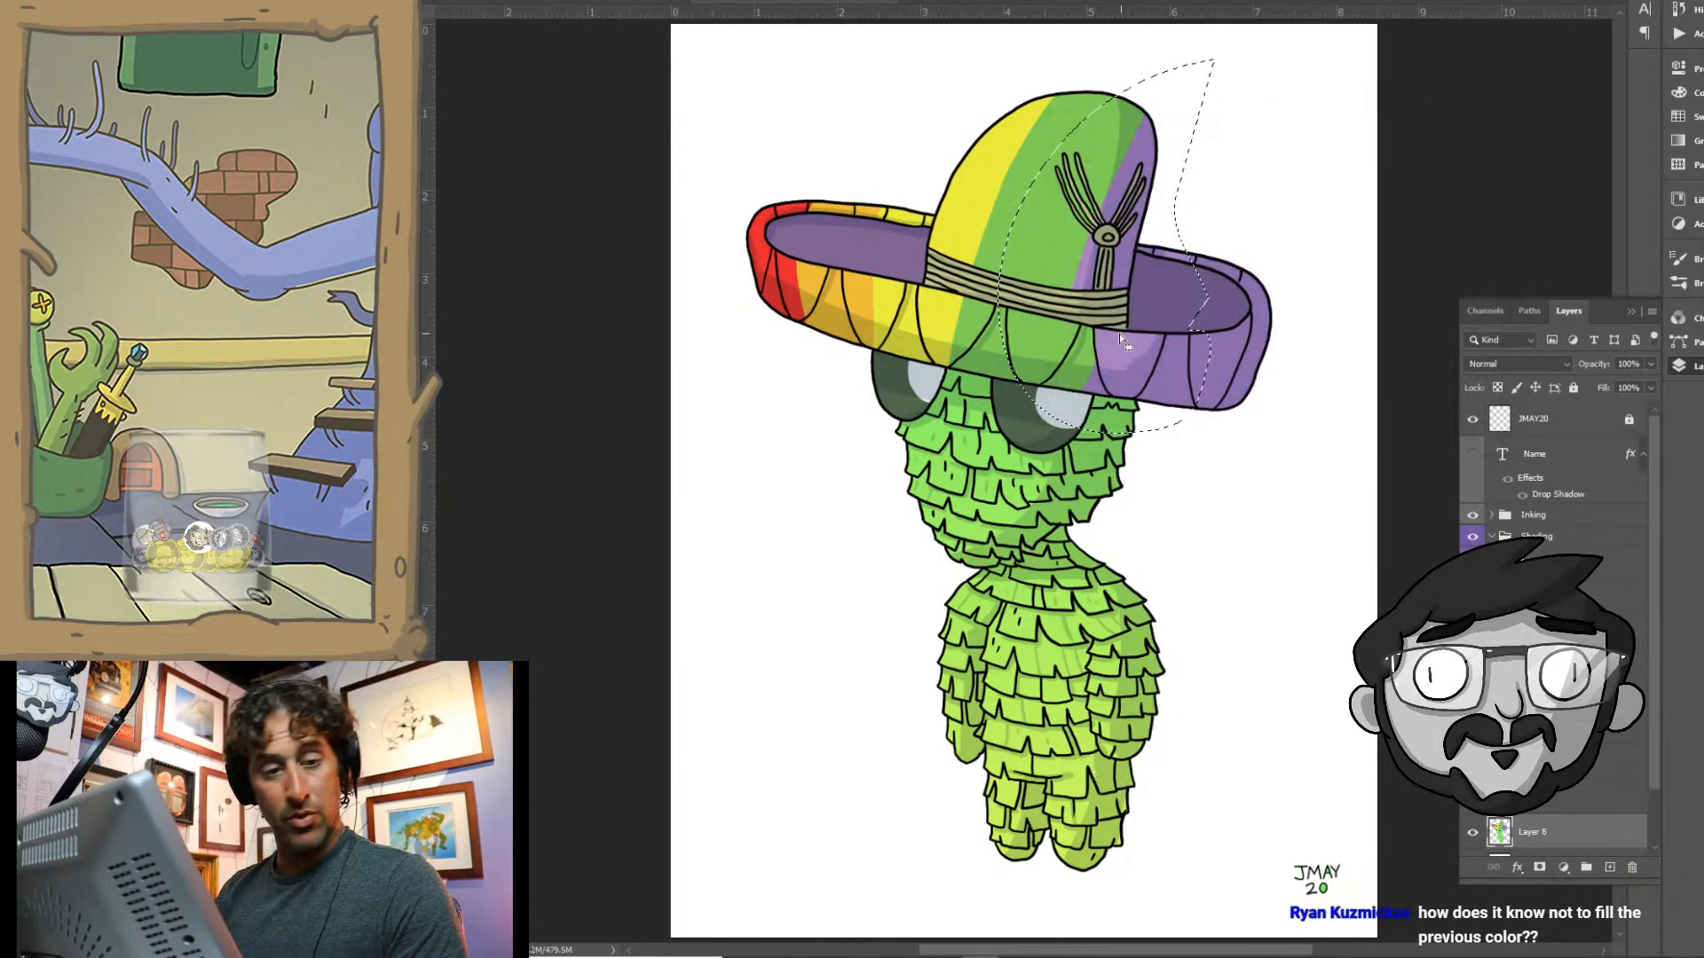
pyautogui.click(1121, 301)
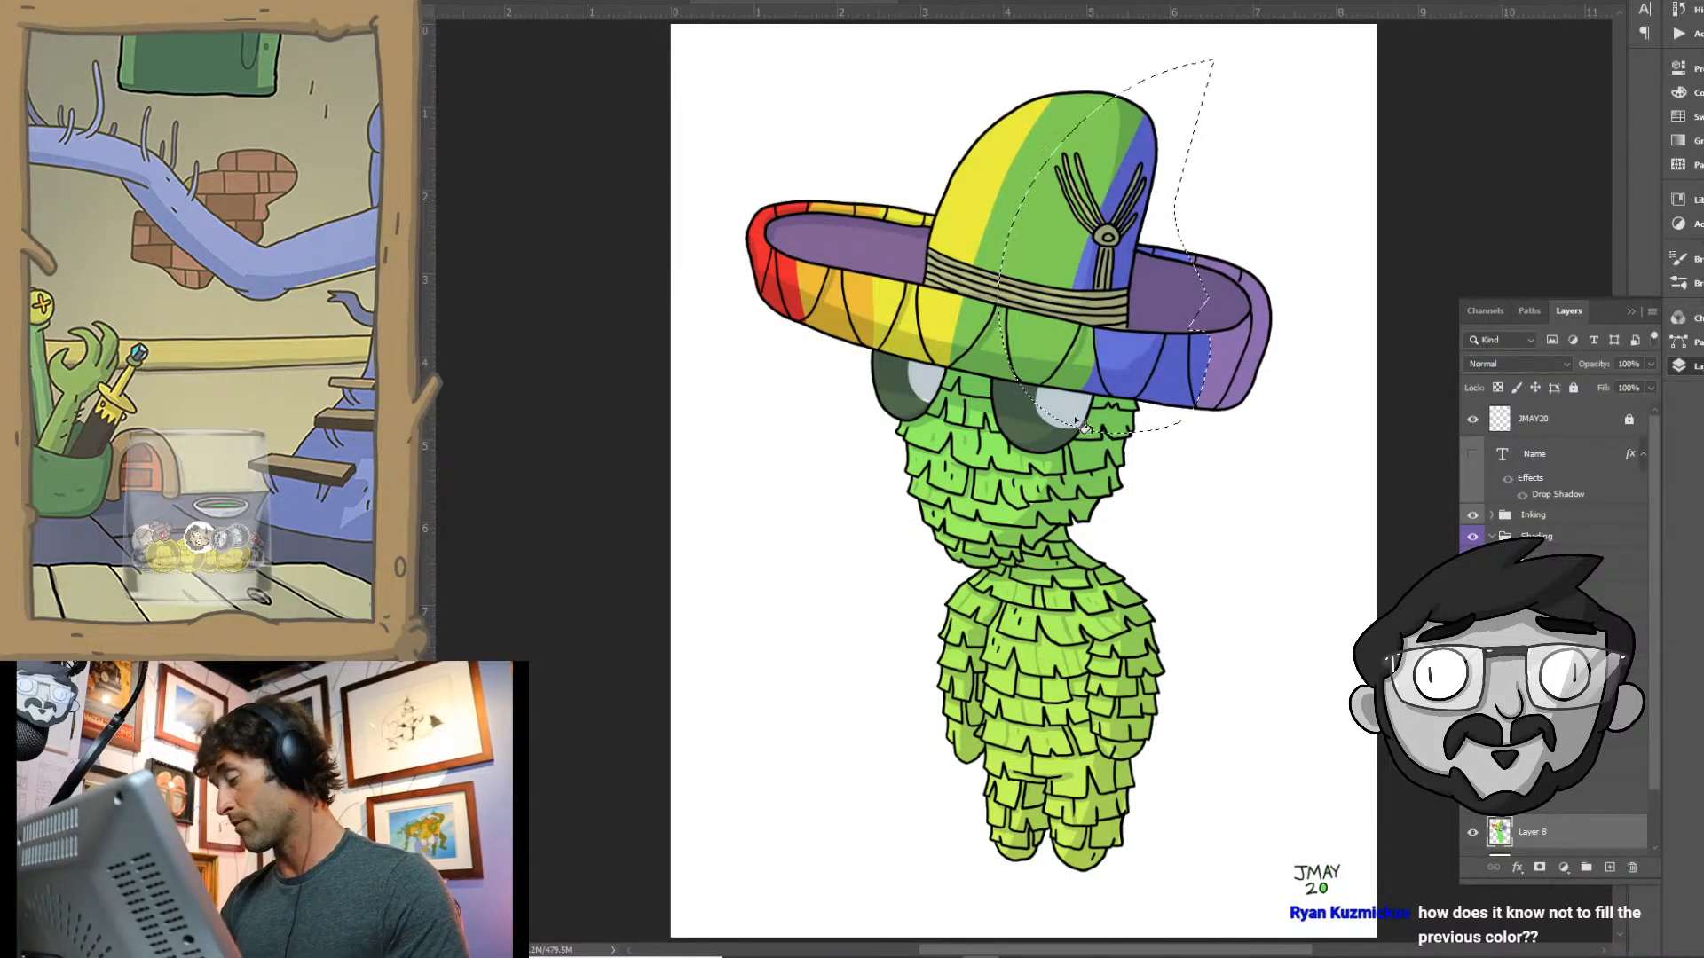
pyautogui.hotkey('ctrl', 'd')
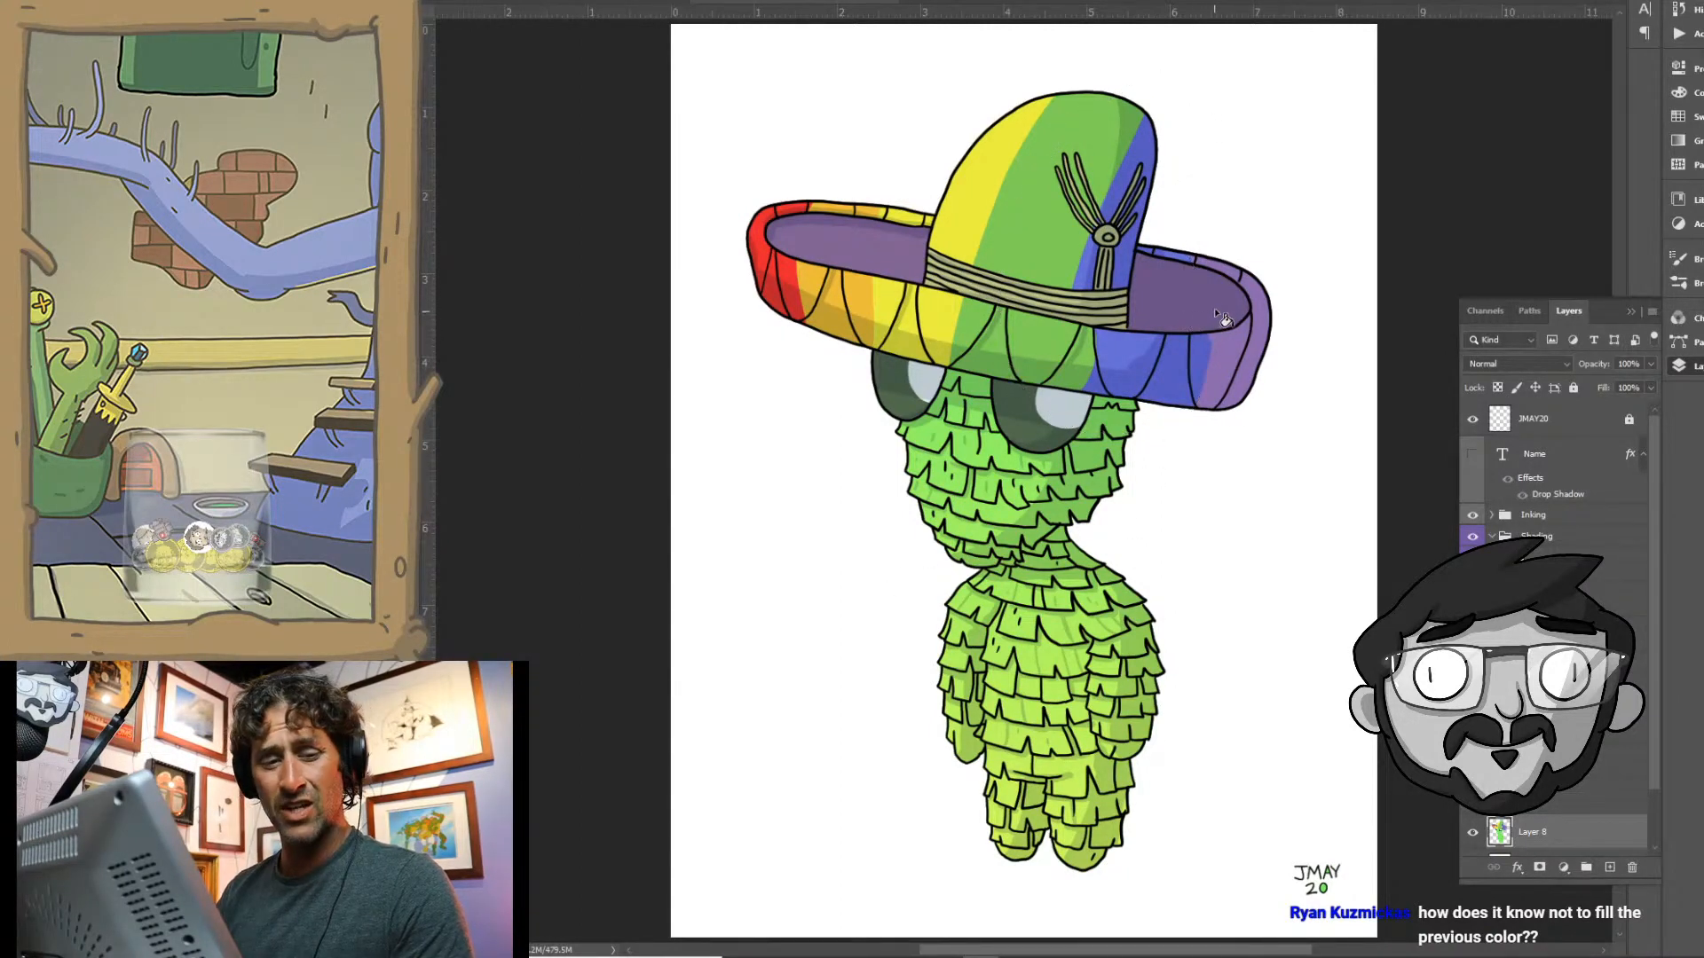
# - Lasso a section near the brim's right end, fill its purple part beside the blue band with blue-violet and deselect
pyautogui.moveTo(1207, 241)
pyautogui.mouseDown()
pyautogui.moveTo(1243, 364)
pyautogui.moveTo(1151, 298)
pyautogui.moveTo(1185, 236)
pyautogui.mouseUp()
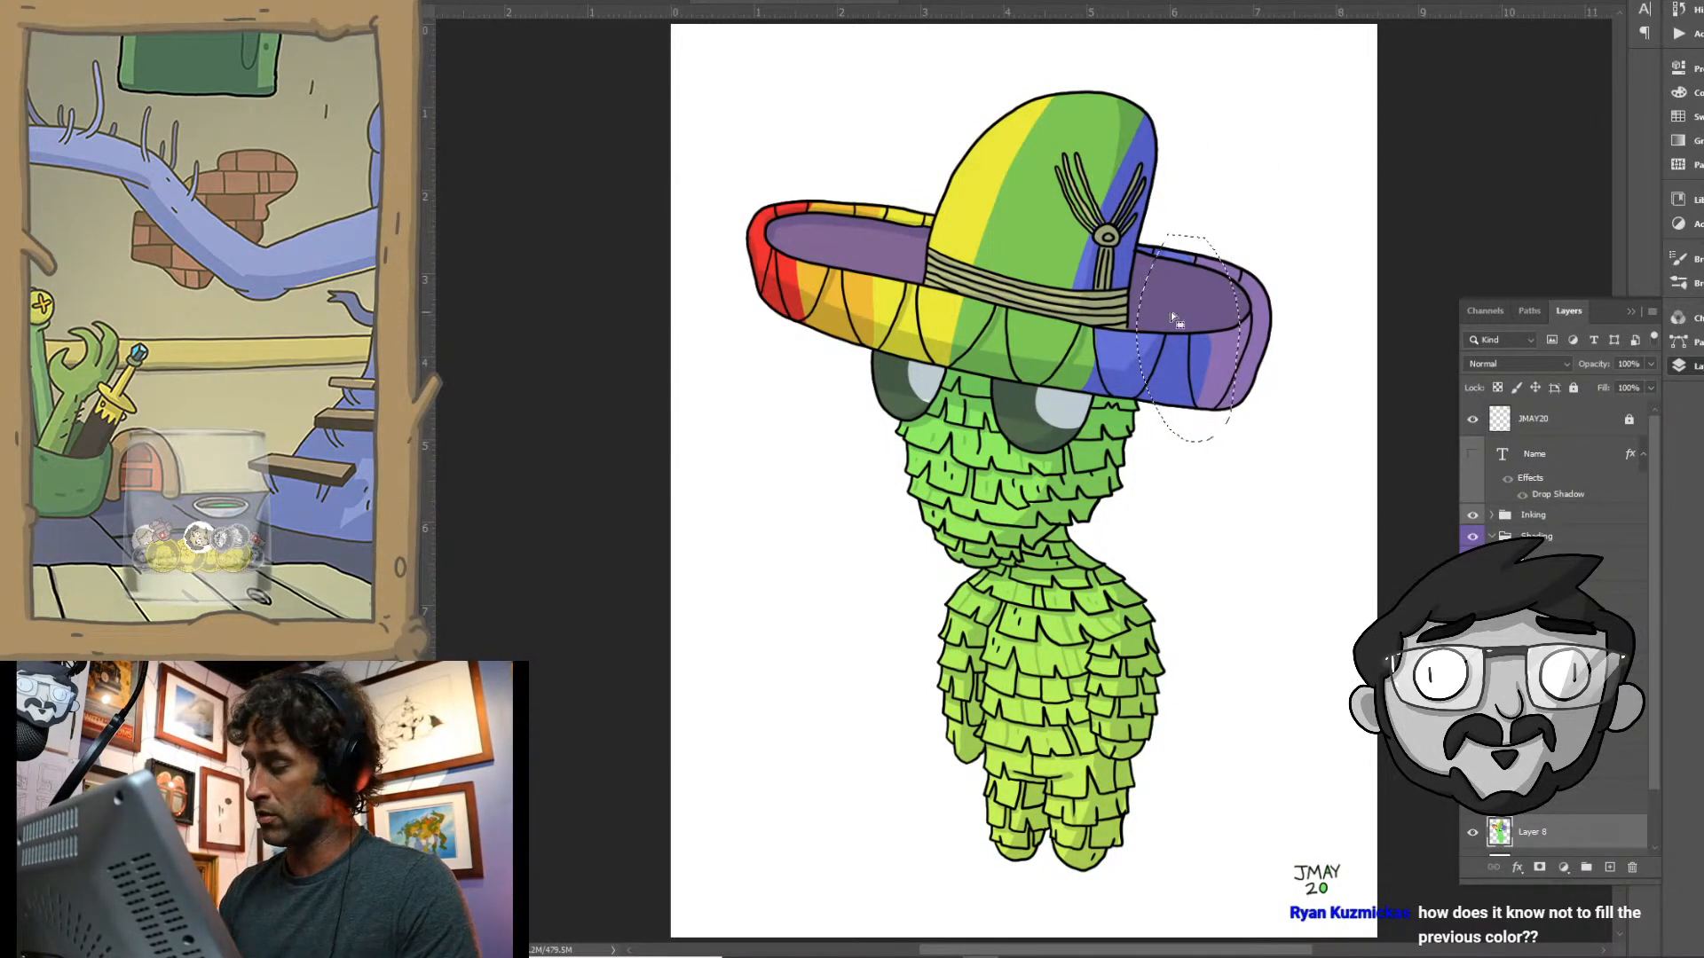
pyautogui.rightClick(1219, 351)
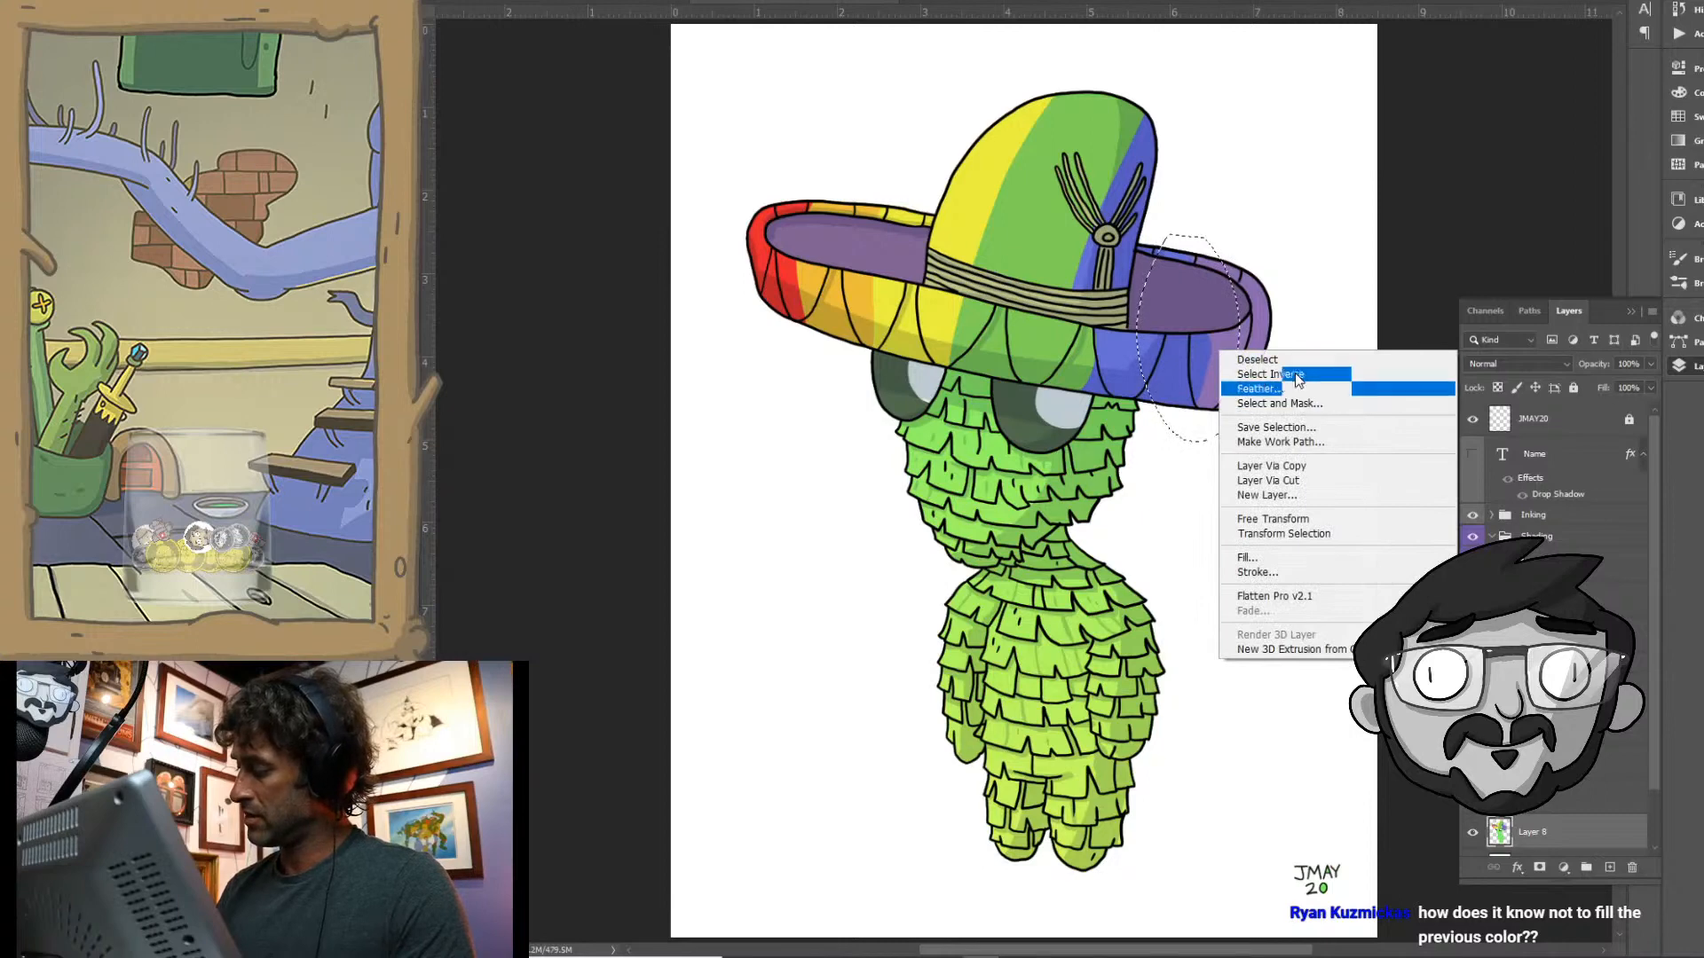
pyautogui.click(1247, 360)
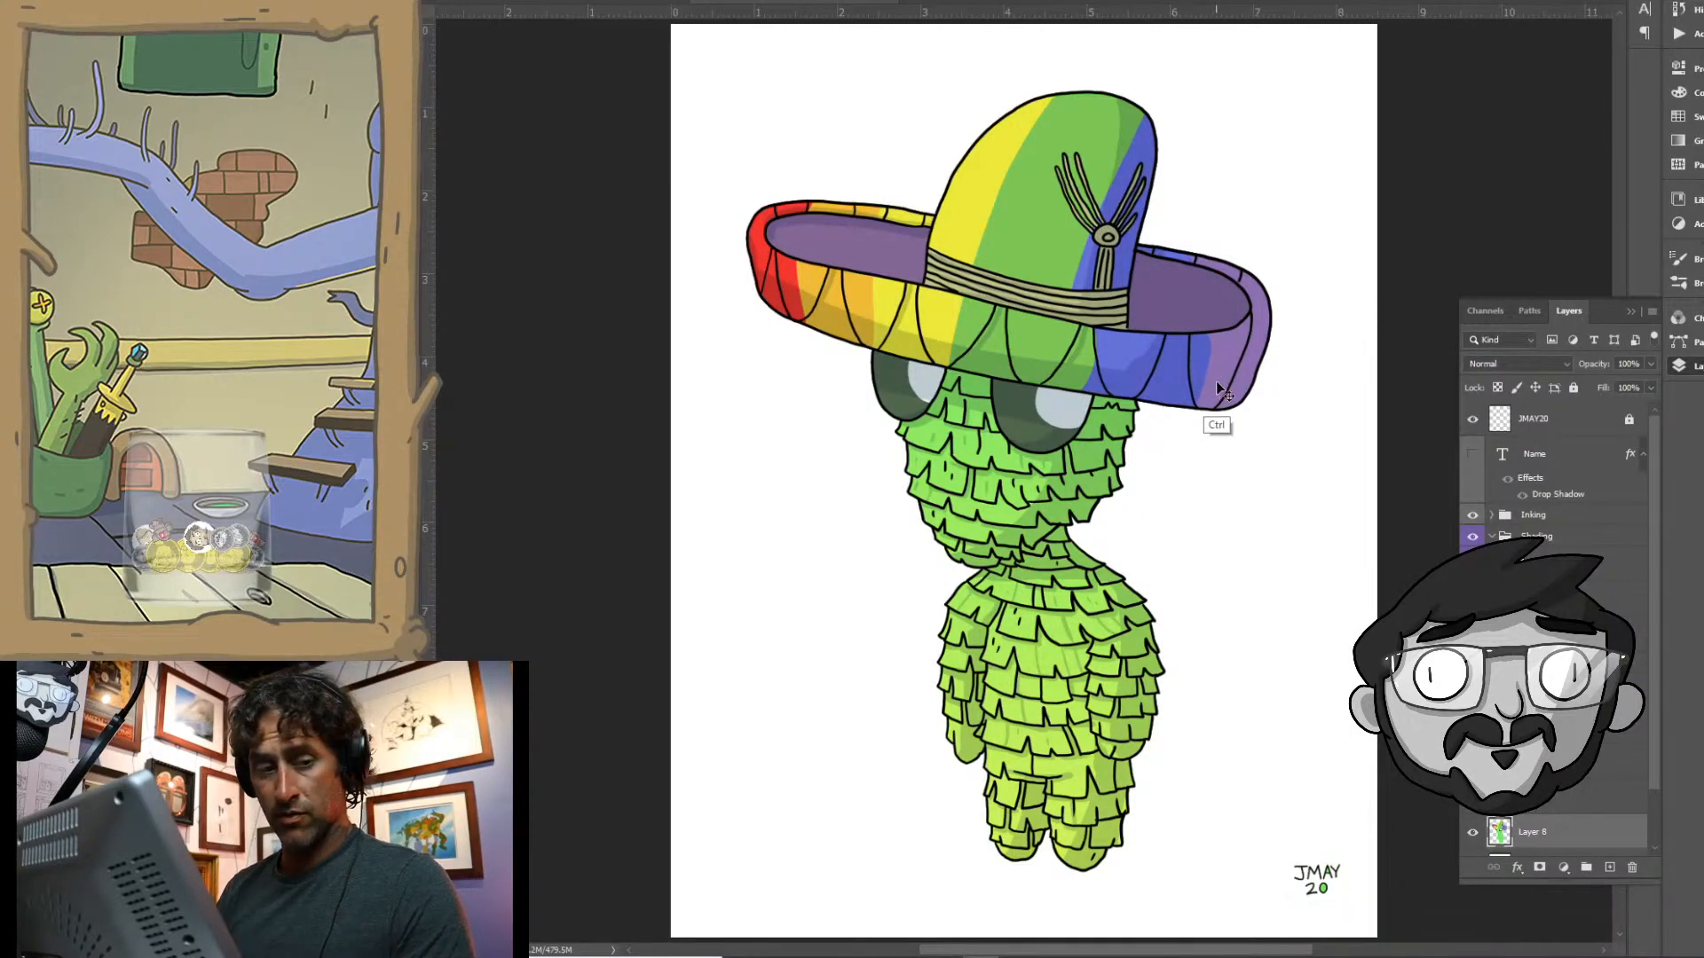
pyautogui.hotkey('ctrl', 'z')
pyautogui.click(1249, 389)
pyautogui.click(414, 536)
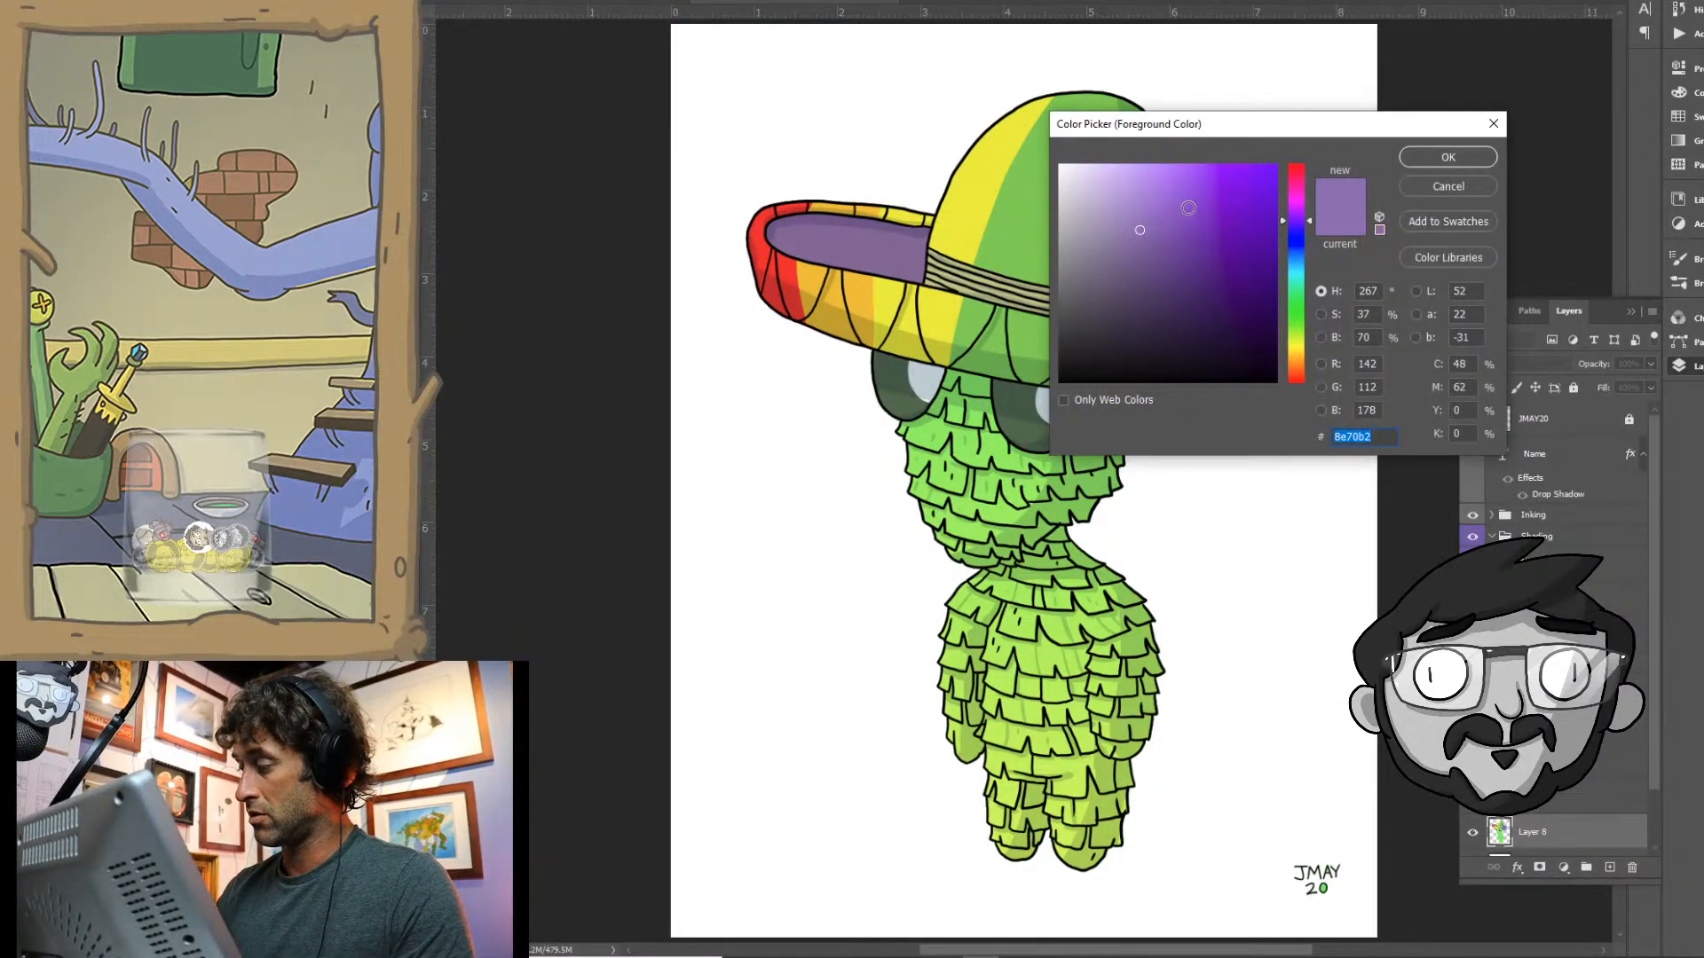
pyautogui.moveTo(1309, 220); pyautogui.dragTo(1308, 231)
pyautogui.click(1431, 160)
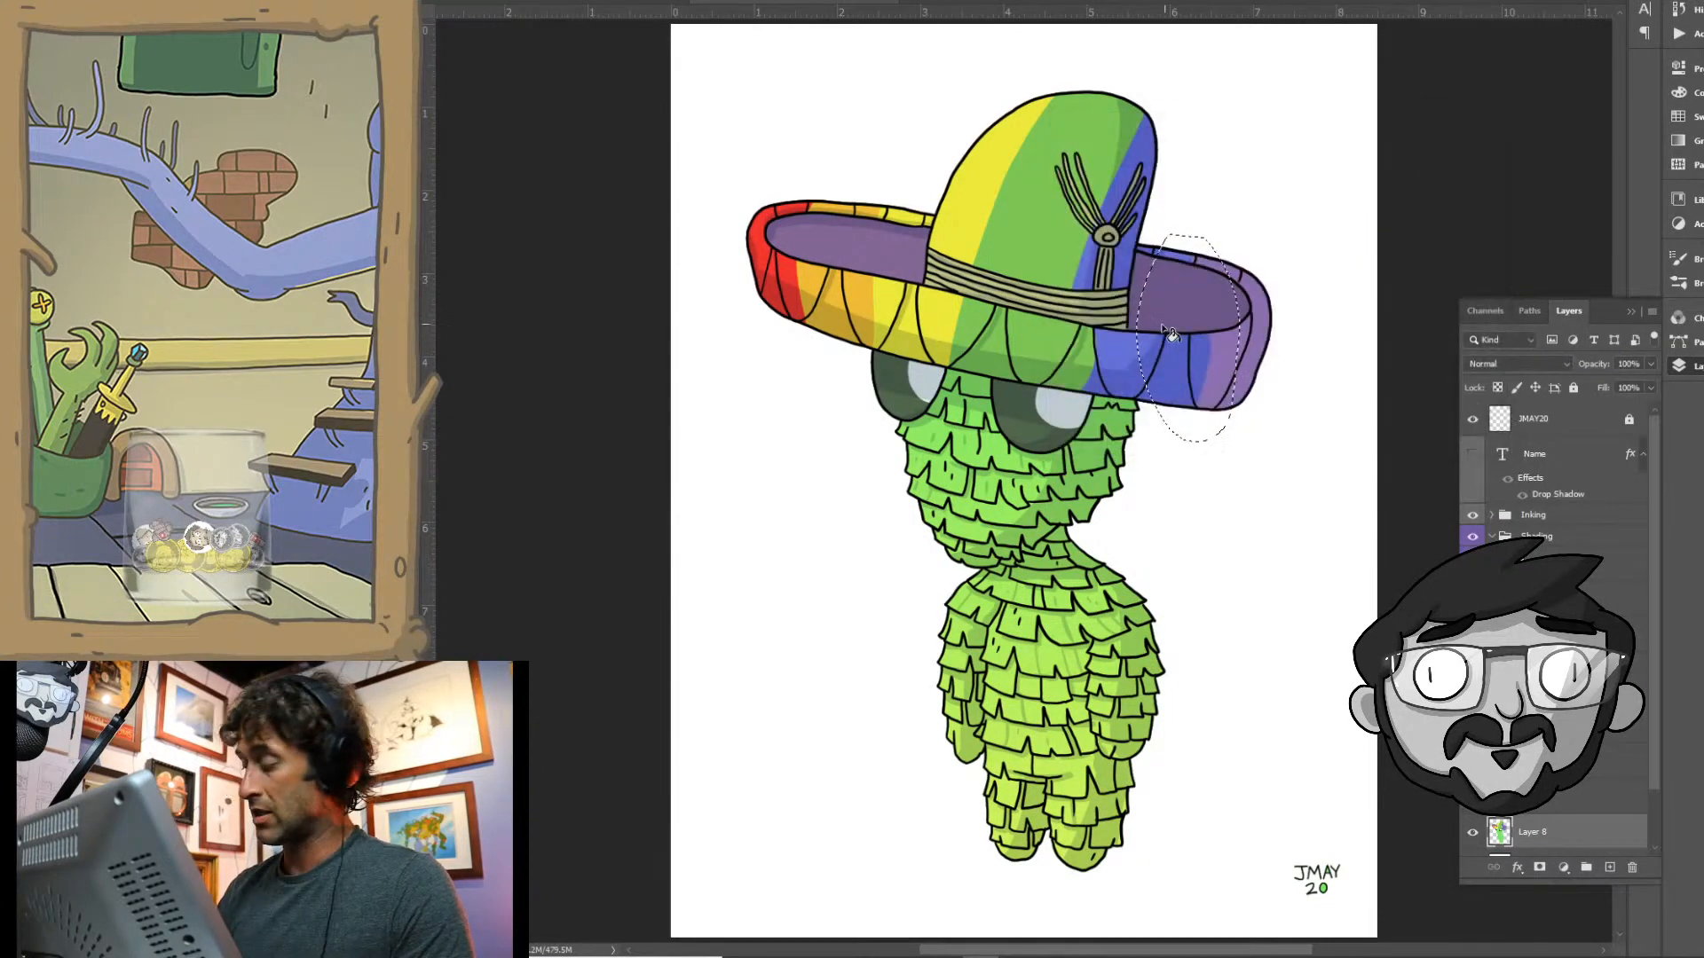
pyautogui.hotkey('ctrl', 'd')
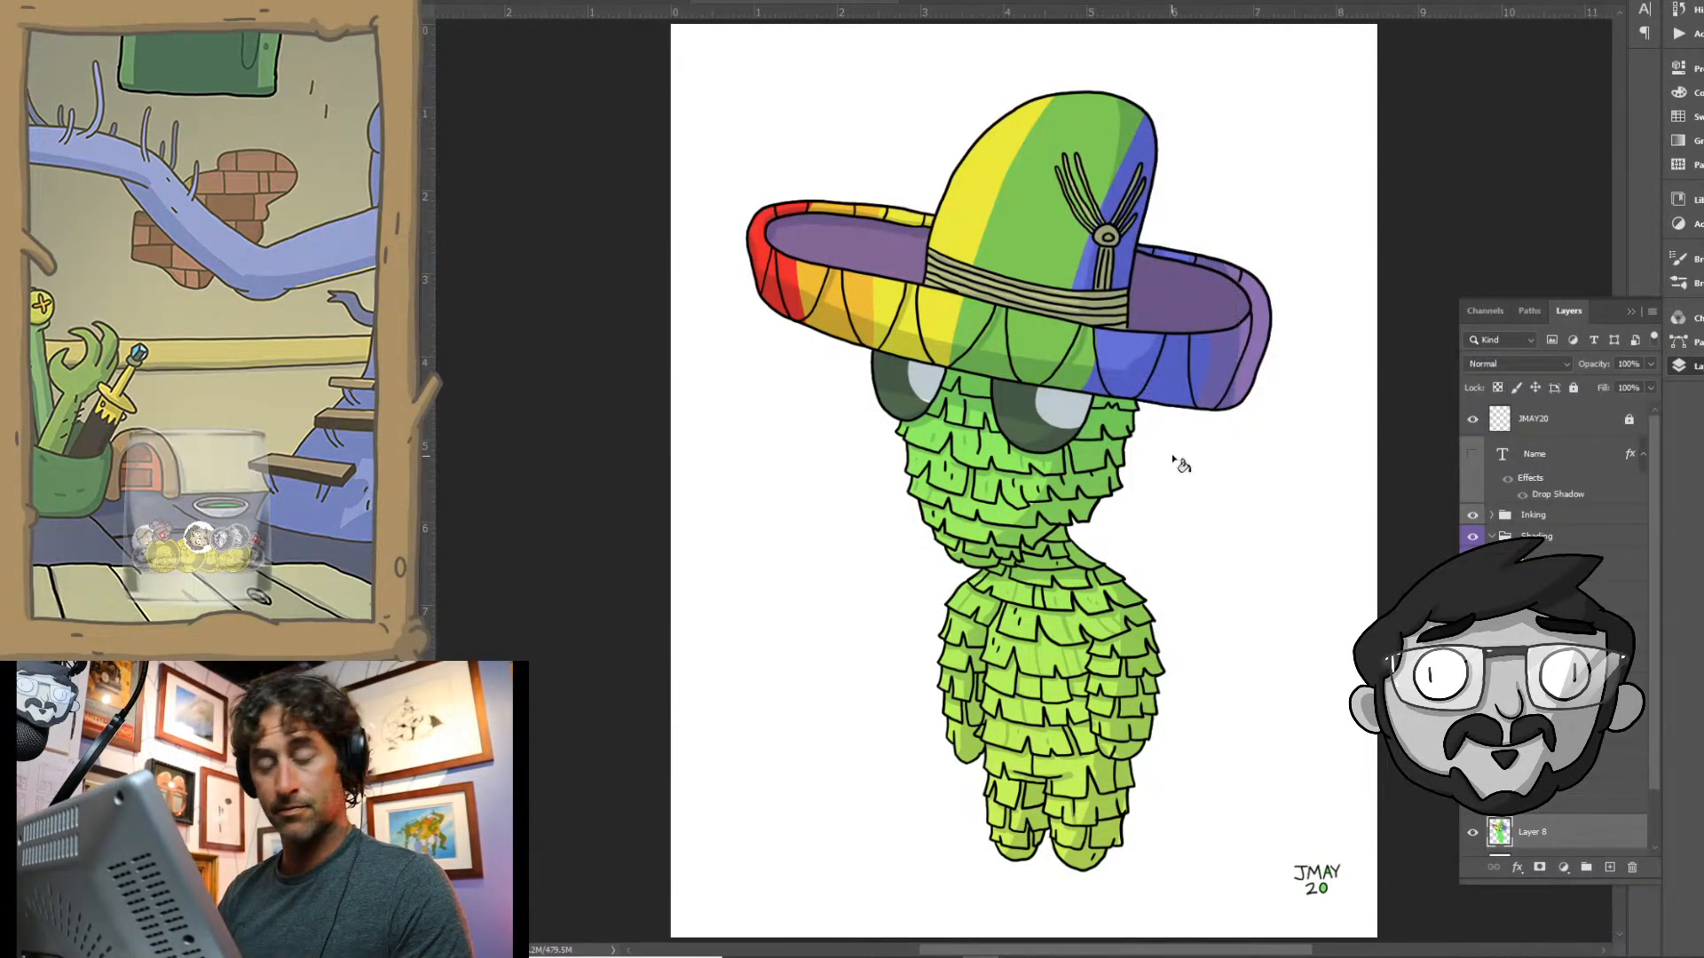
# - Hide the shadows layer and widen the crown's blue band by filling a lassoed strip of the neighbouring green with blue, then deselect
pyautogui.moveTo(1158, 528); pyautogui.dragTo(1131, 532)
pyautogui.moveTo(1139, 574); pyautogui.dragTo(1065, 532)
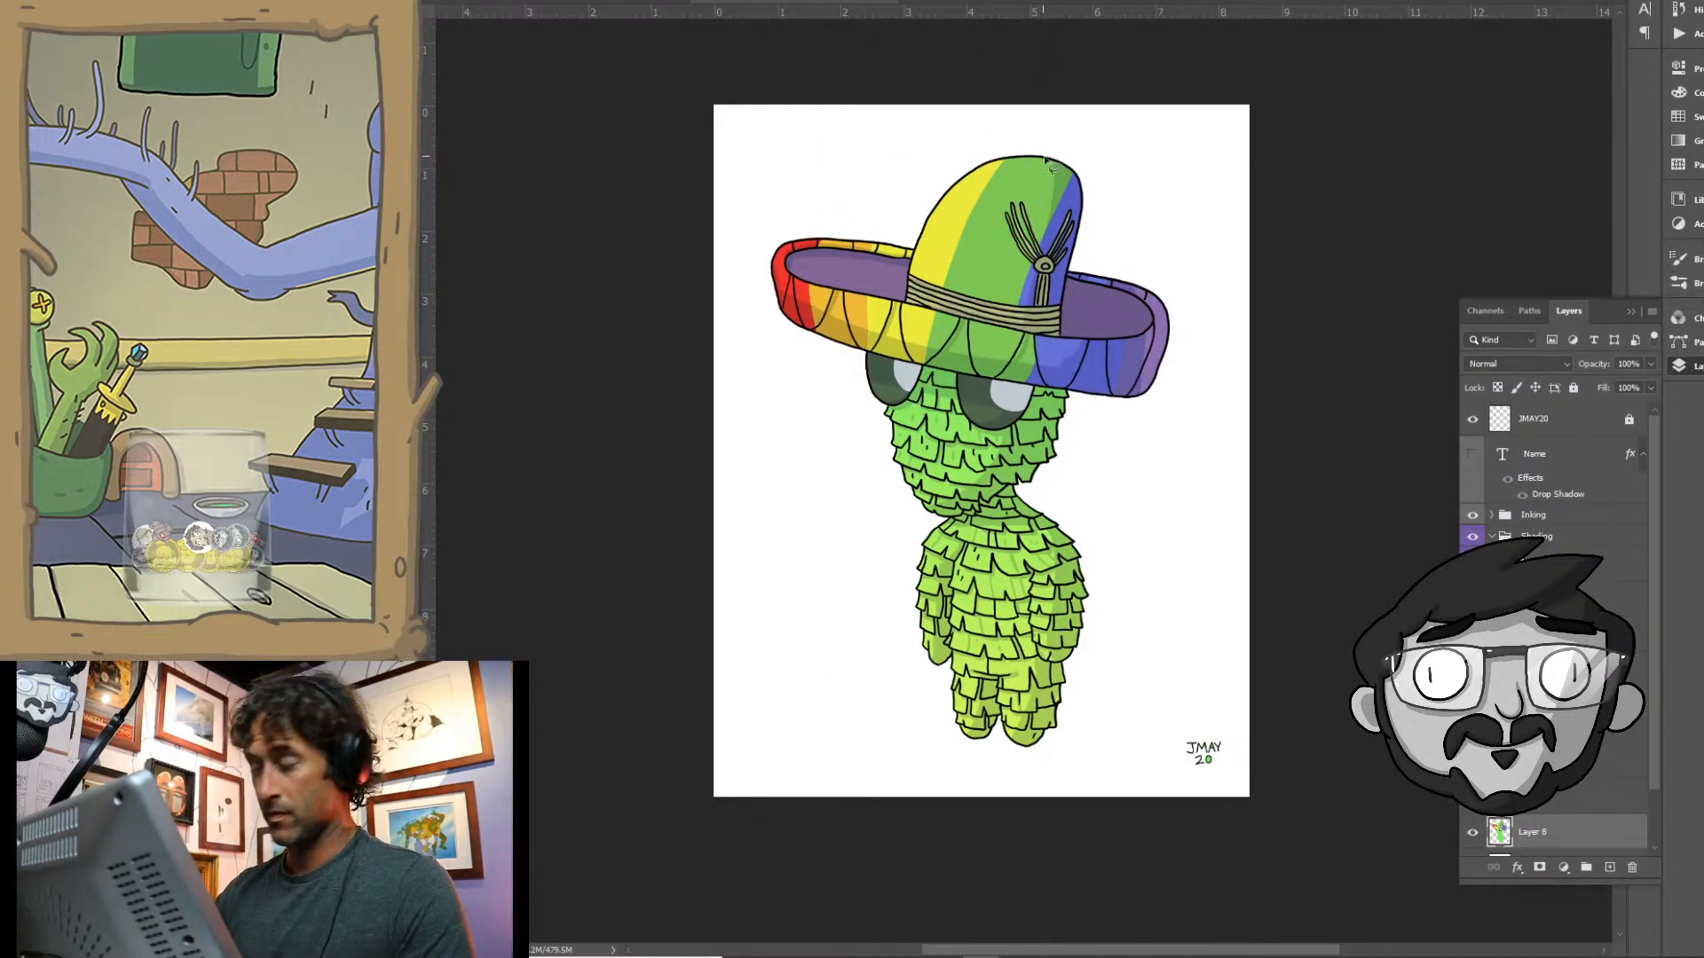
pyautogui.moveTo(1043, 171)
pyautogui.mouseDown()
pyautogui.moveTo(1013, 317)
pyautogui.moveTo(1050, 286)
pyautogui.moveTo(1075, 200)
pyautogui.moveTo(1045, 125)
pyautogui.moveTo(1074, 160)
pyautogui.moveTo(1055, 163)
pyautogui.moveTo(1096, 171)
pyautogui.mouseUp()
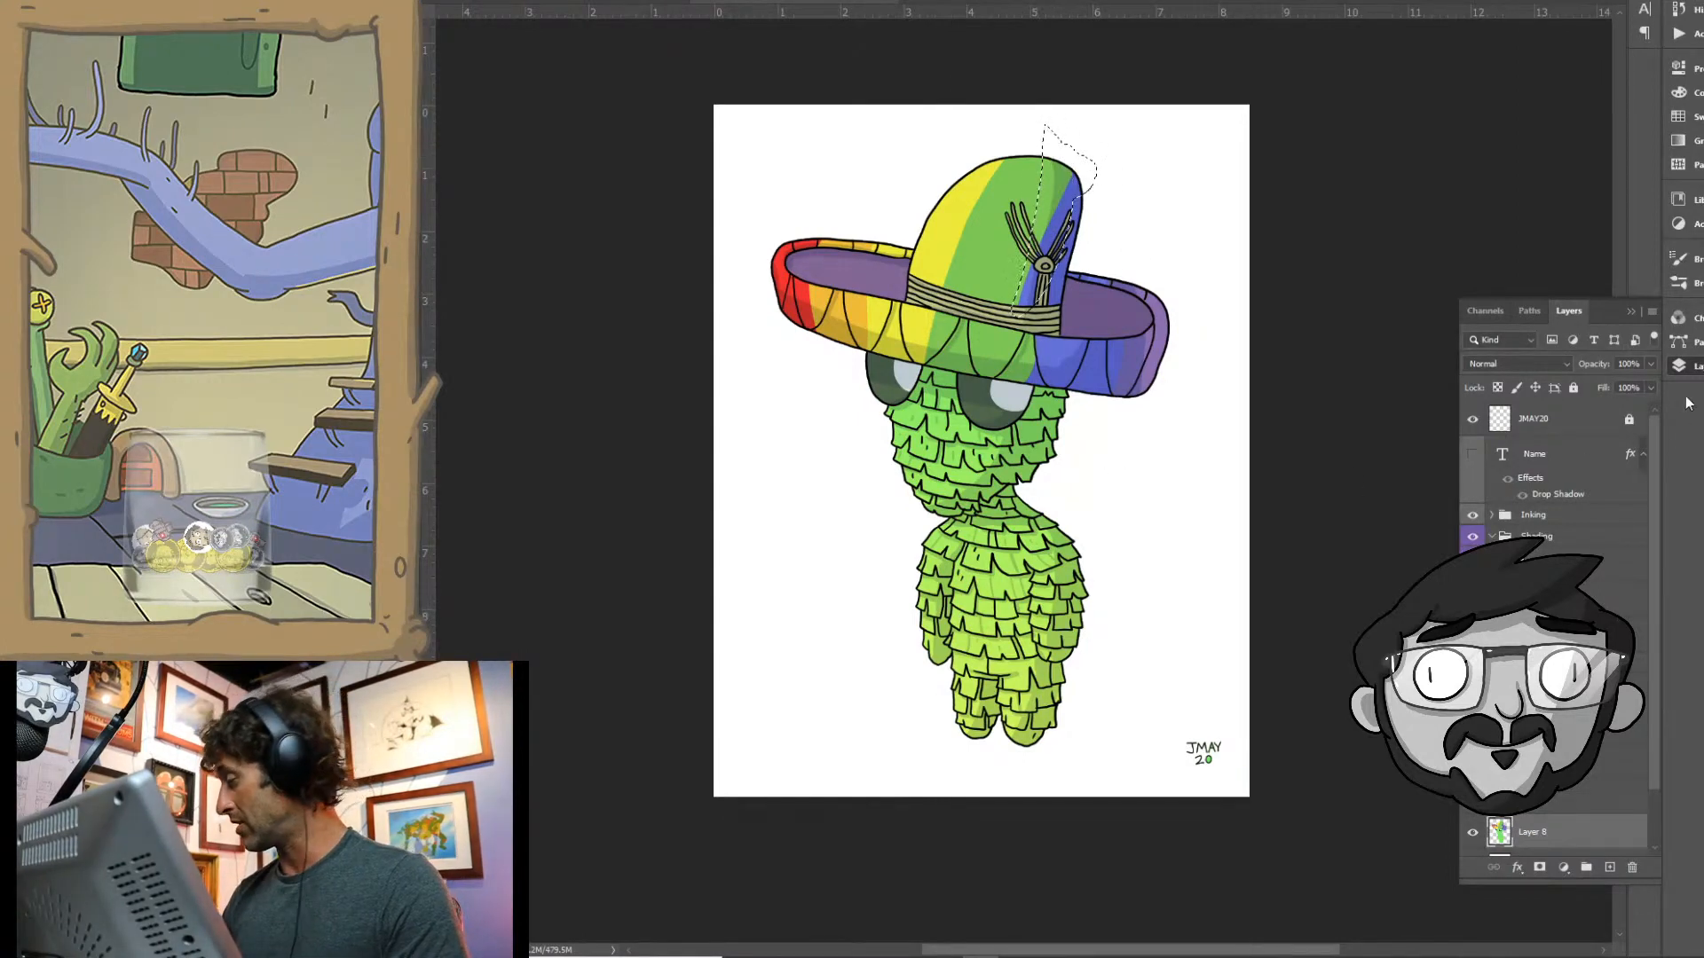
pyautogui.scroll(-3, 1654, 657)
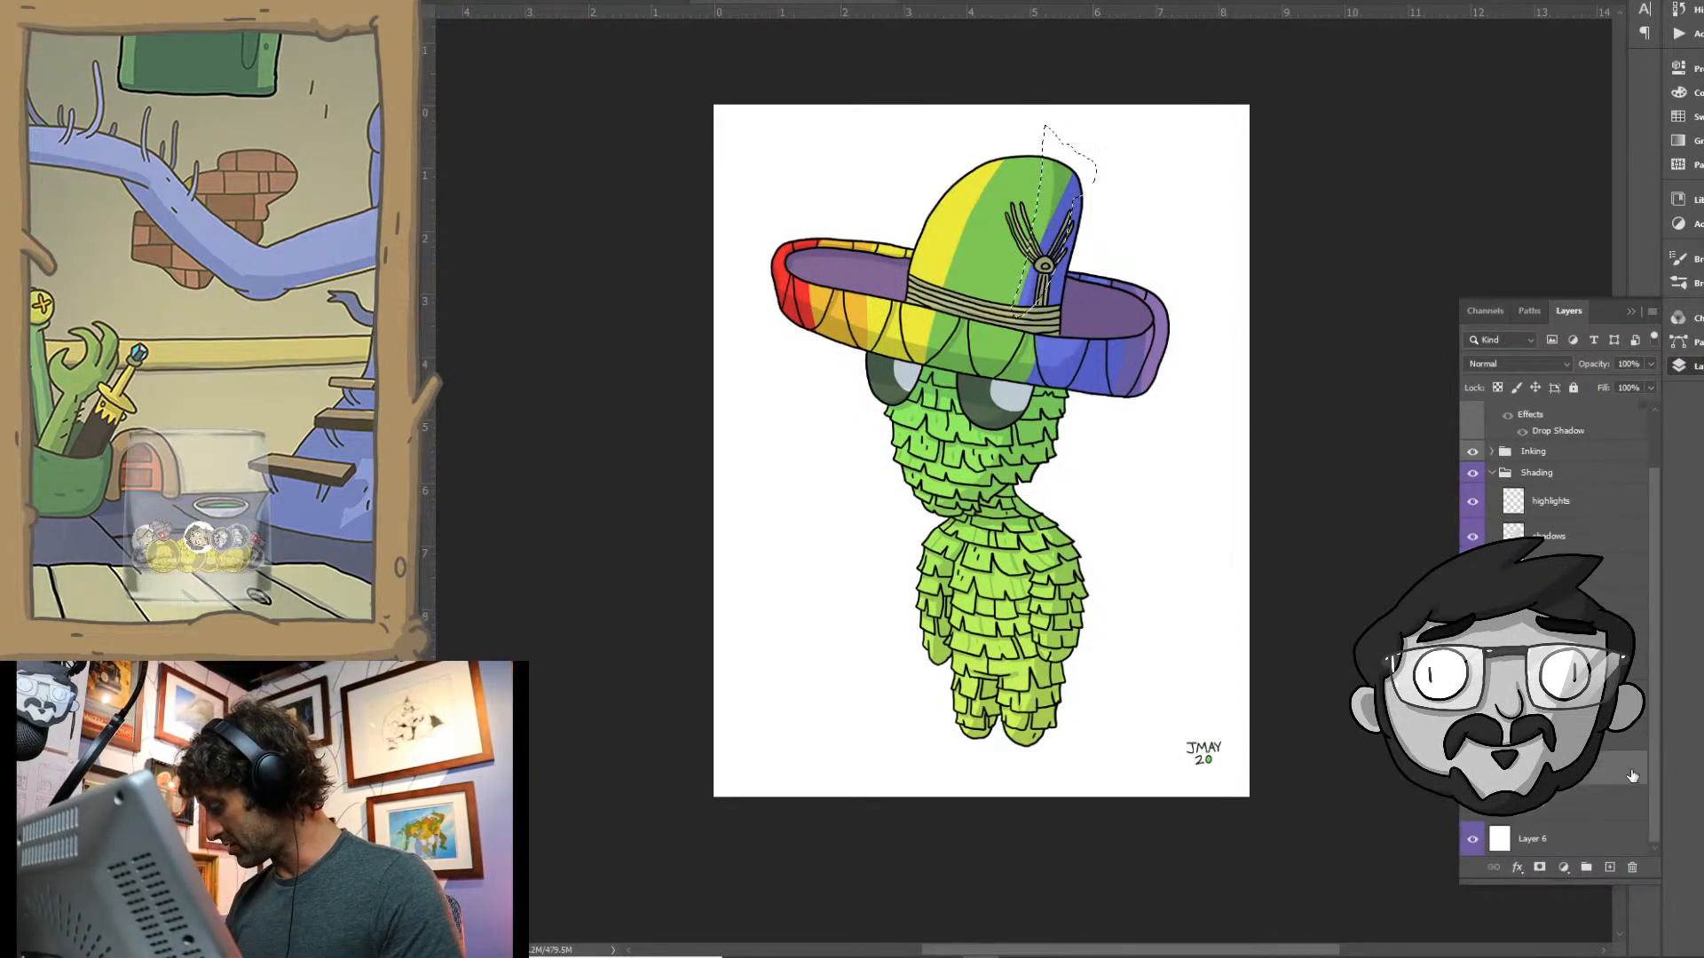
pyautogui.click(1473, 536)
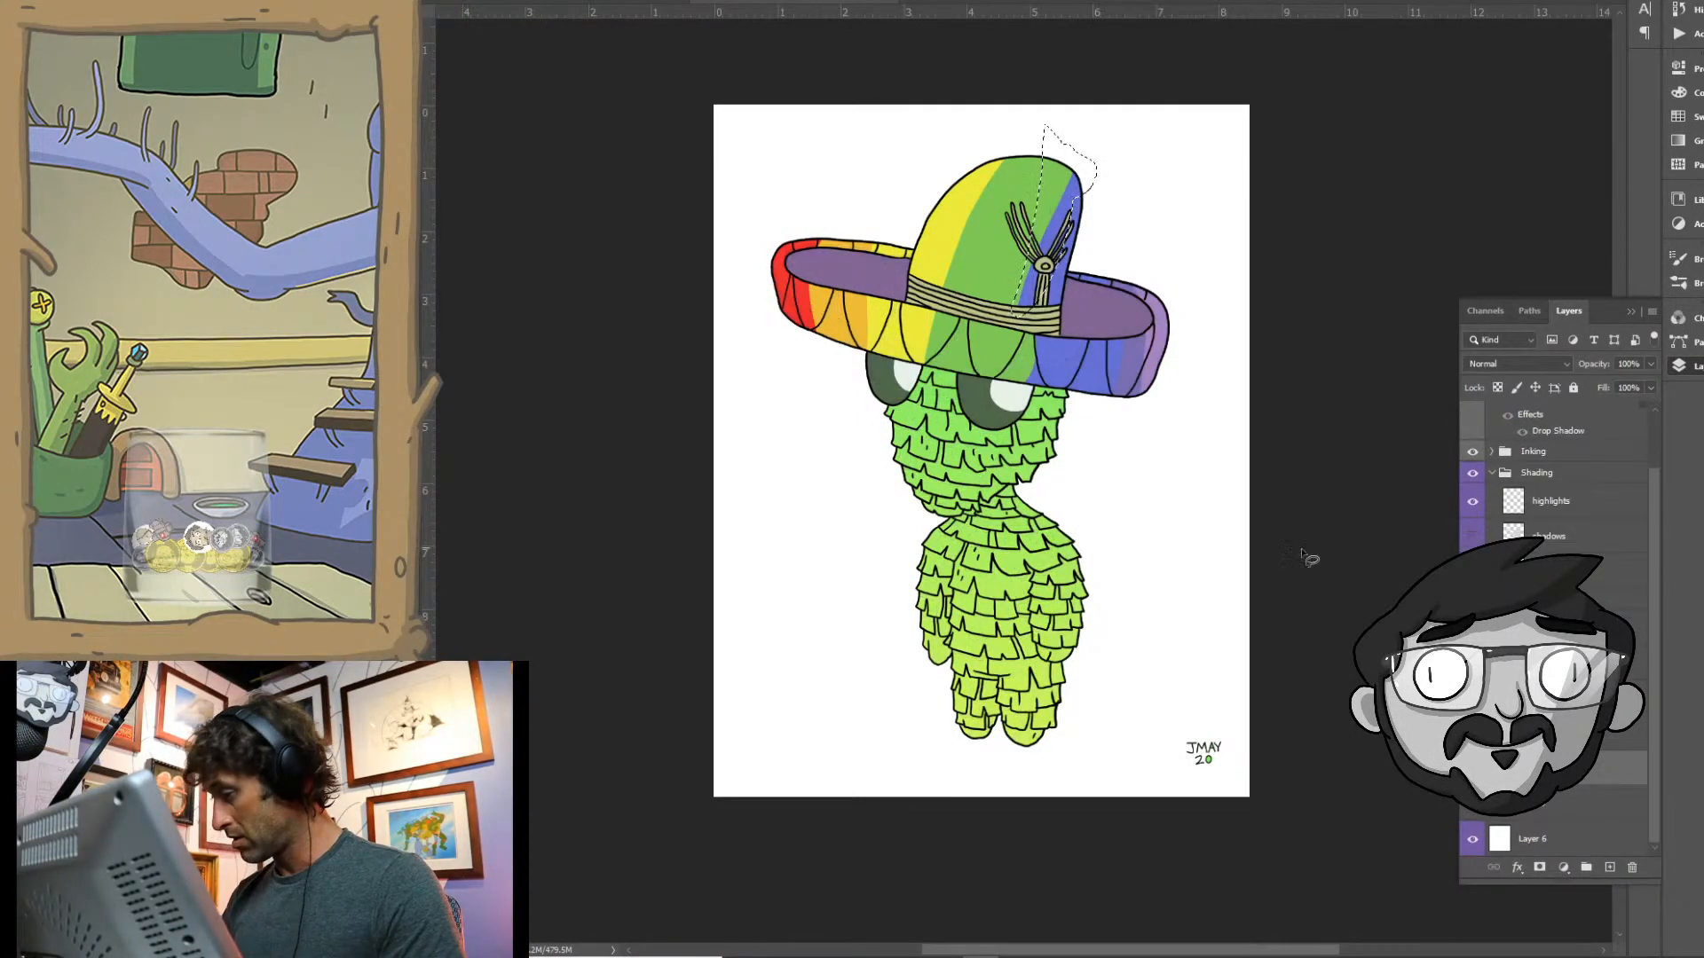
pyautogui.click(1044, 213)
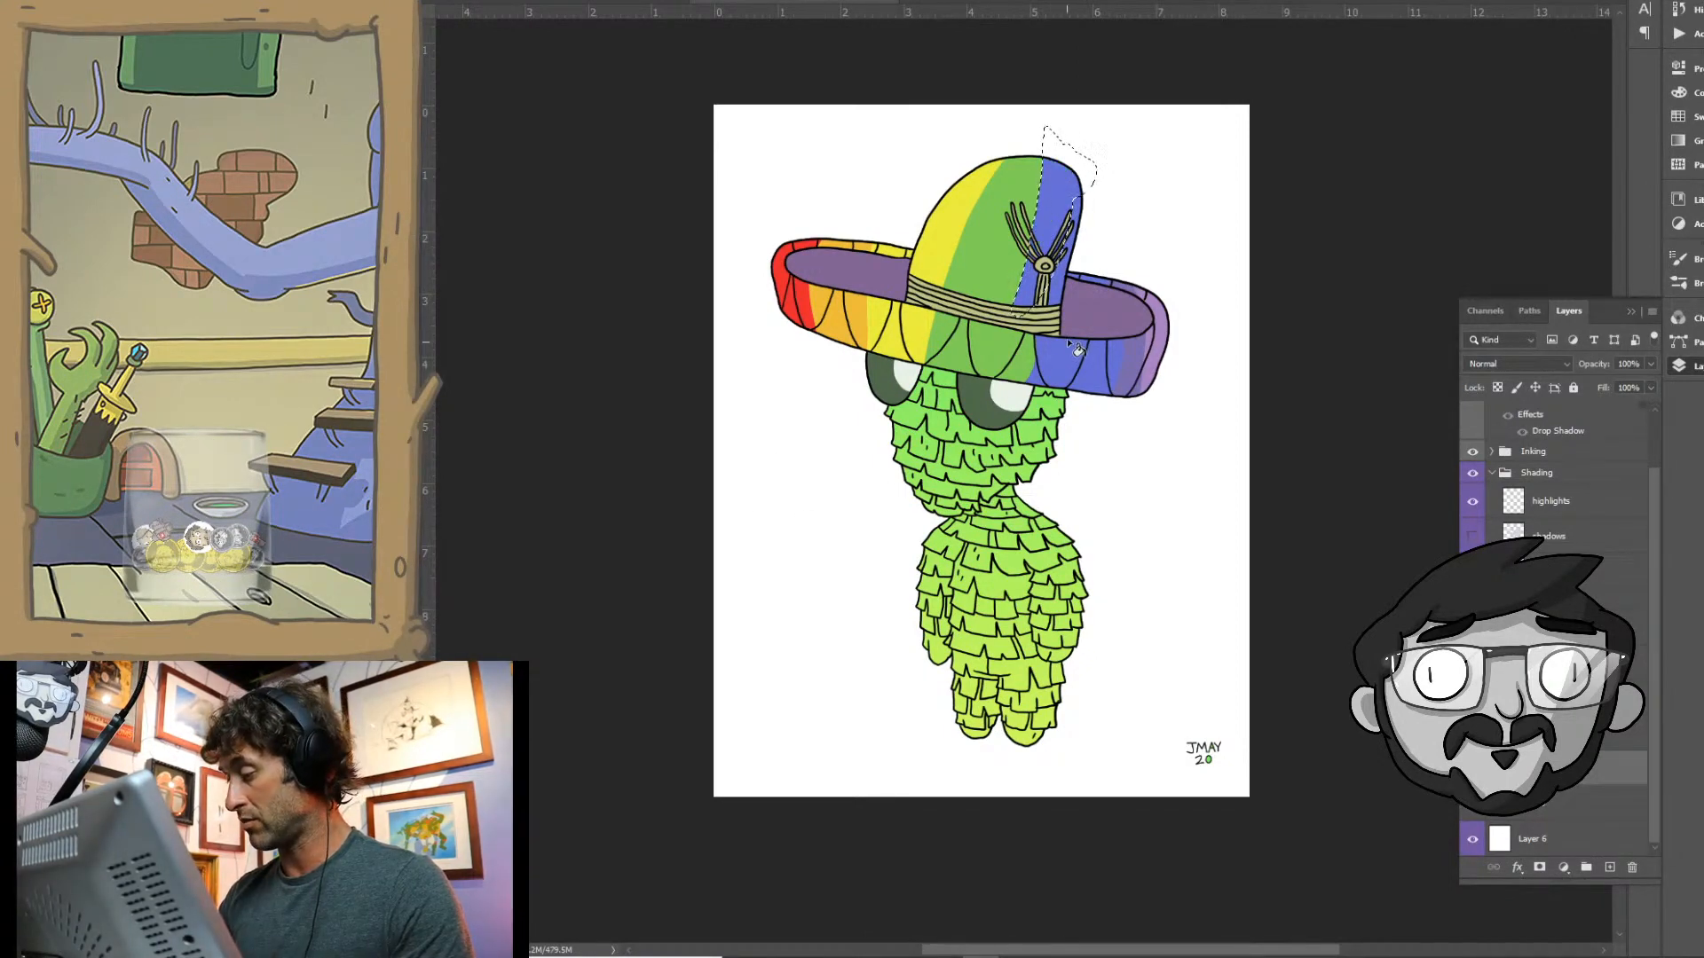
pyautogui.hotkey('ctrl', 'd')
# - Even out the front brim's bands by extending green, yellow and orange leftward into their neighbouring bands with lassoed fills
pyautogui.hotkey('ctrl', '+')
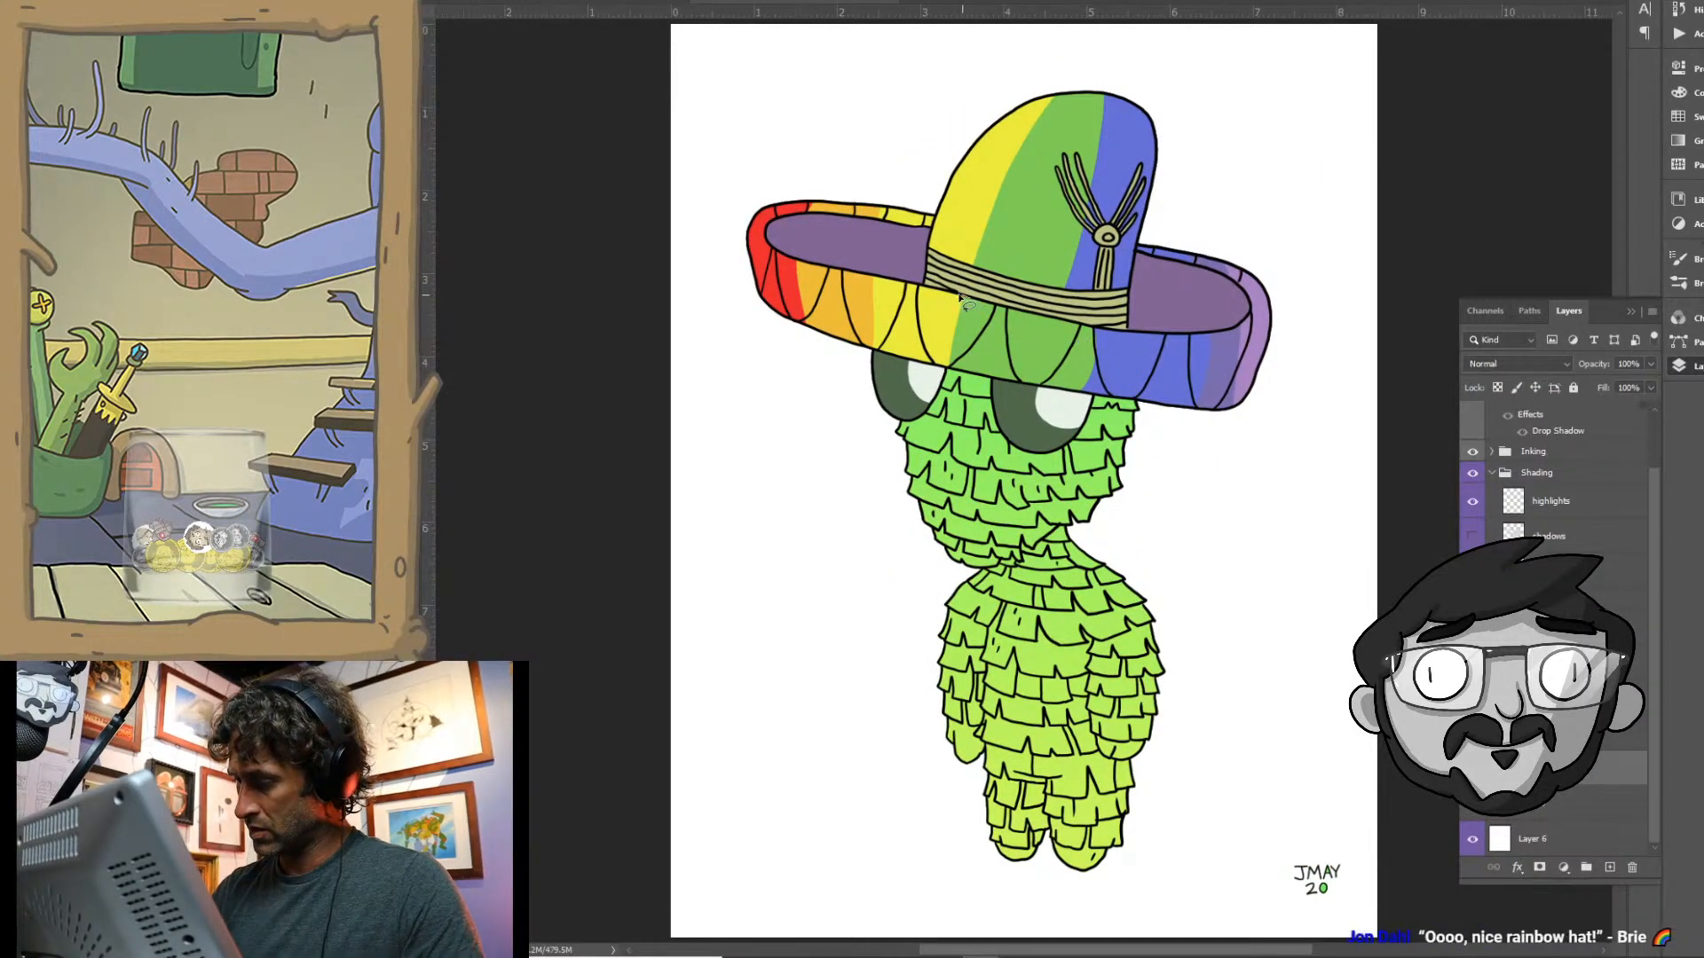
pyautogui.moveTo(956, 299)
pyautogui.mouseDown()
pyautogui.moveTo(939, 339)
pyautogui.moveTo(959, 300)
pyautogui.mouseUp()
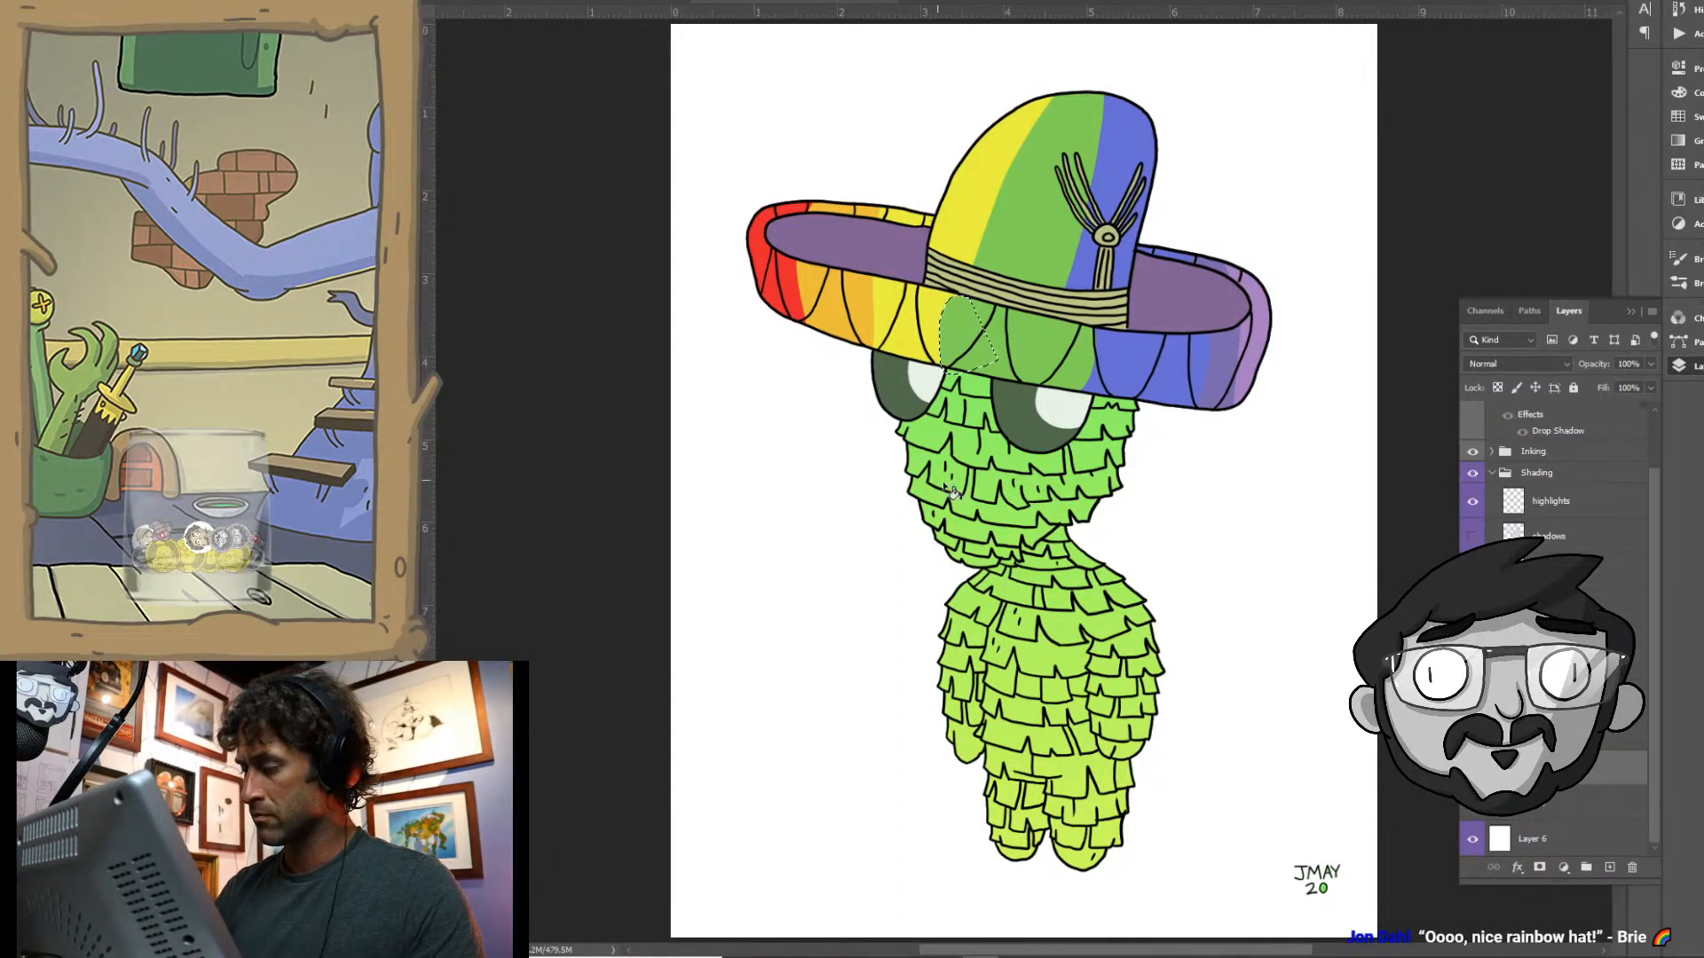
pyautogui.hotkey('ctrl', 'd')
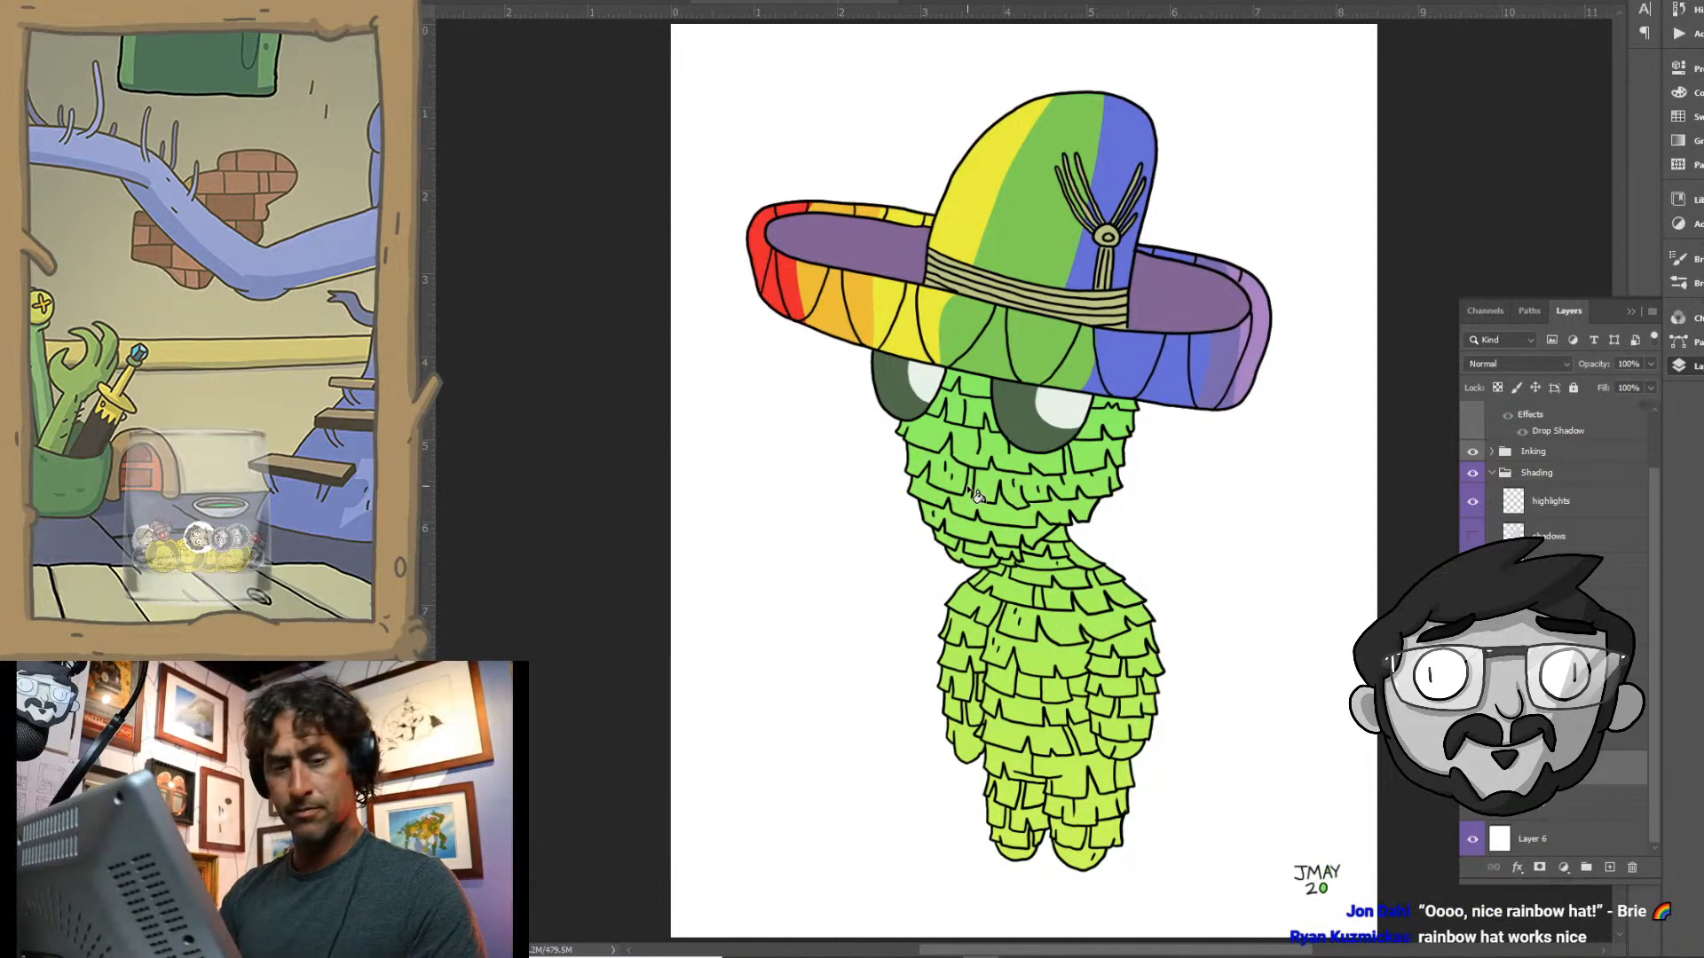
pyautogui.keyDown('alt'); pyautogui.click(879, 315); pyautogui.keyUp('alt')
pyautogui.click(870, 307)
pyautogui.hotkey('ctrl', 'd')
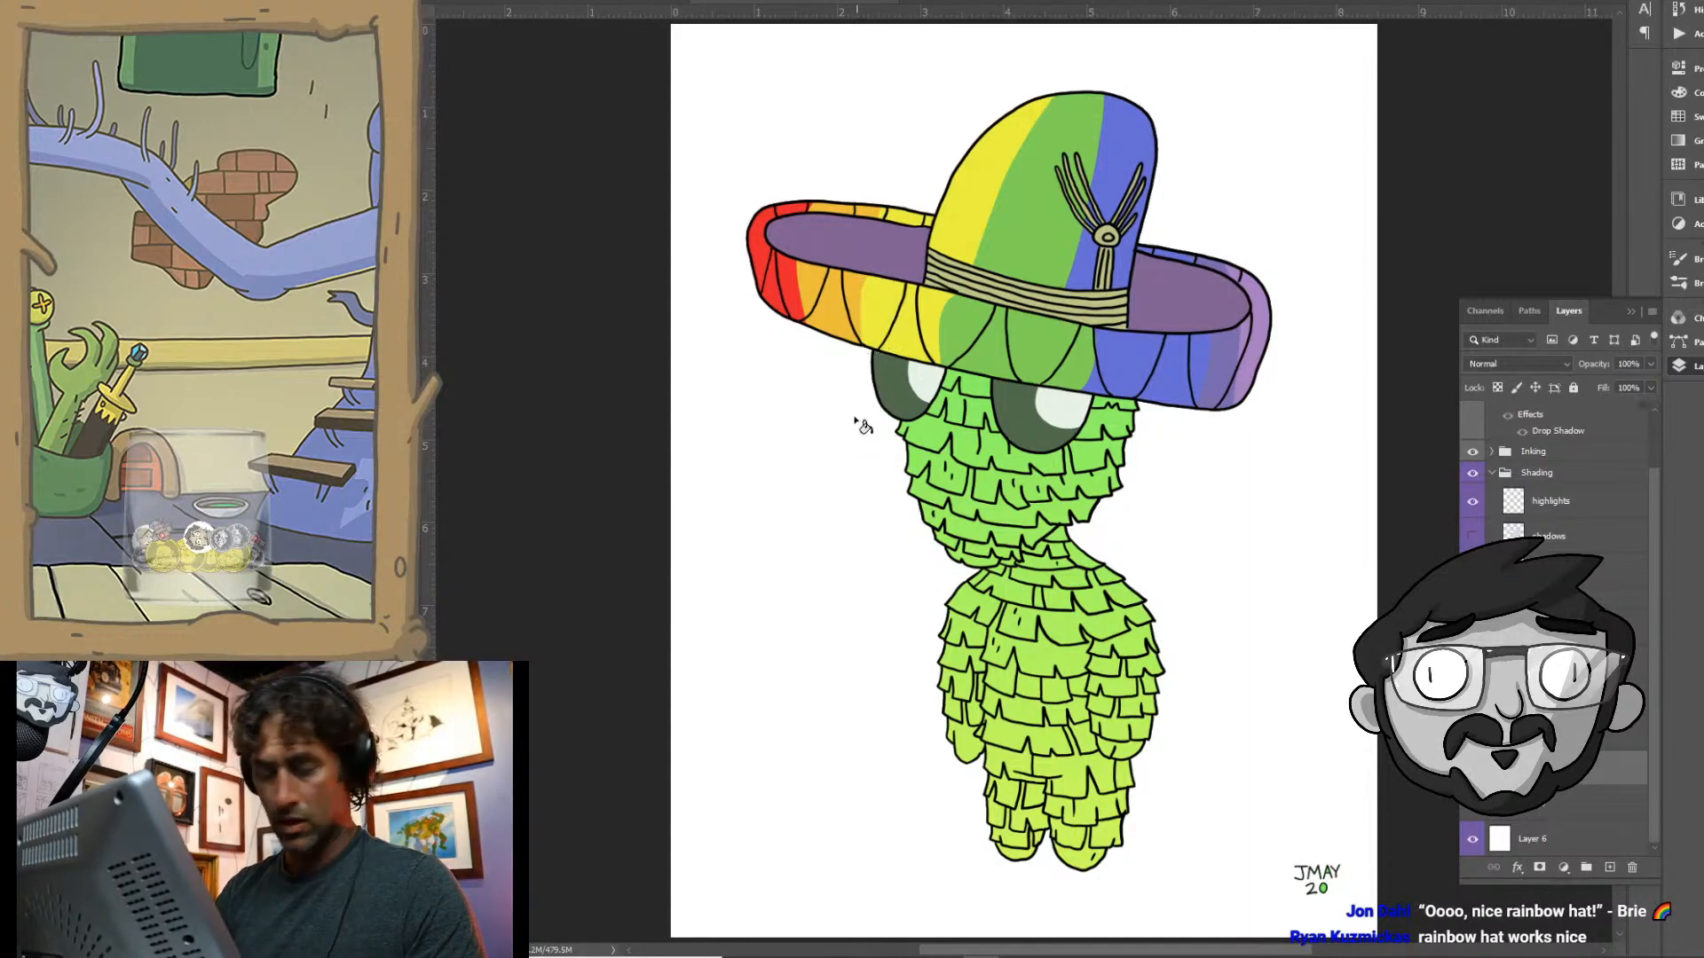
pyautogui.click(810, 291)
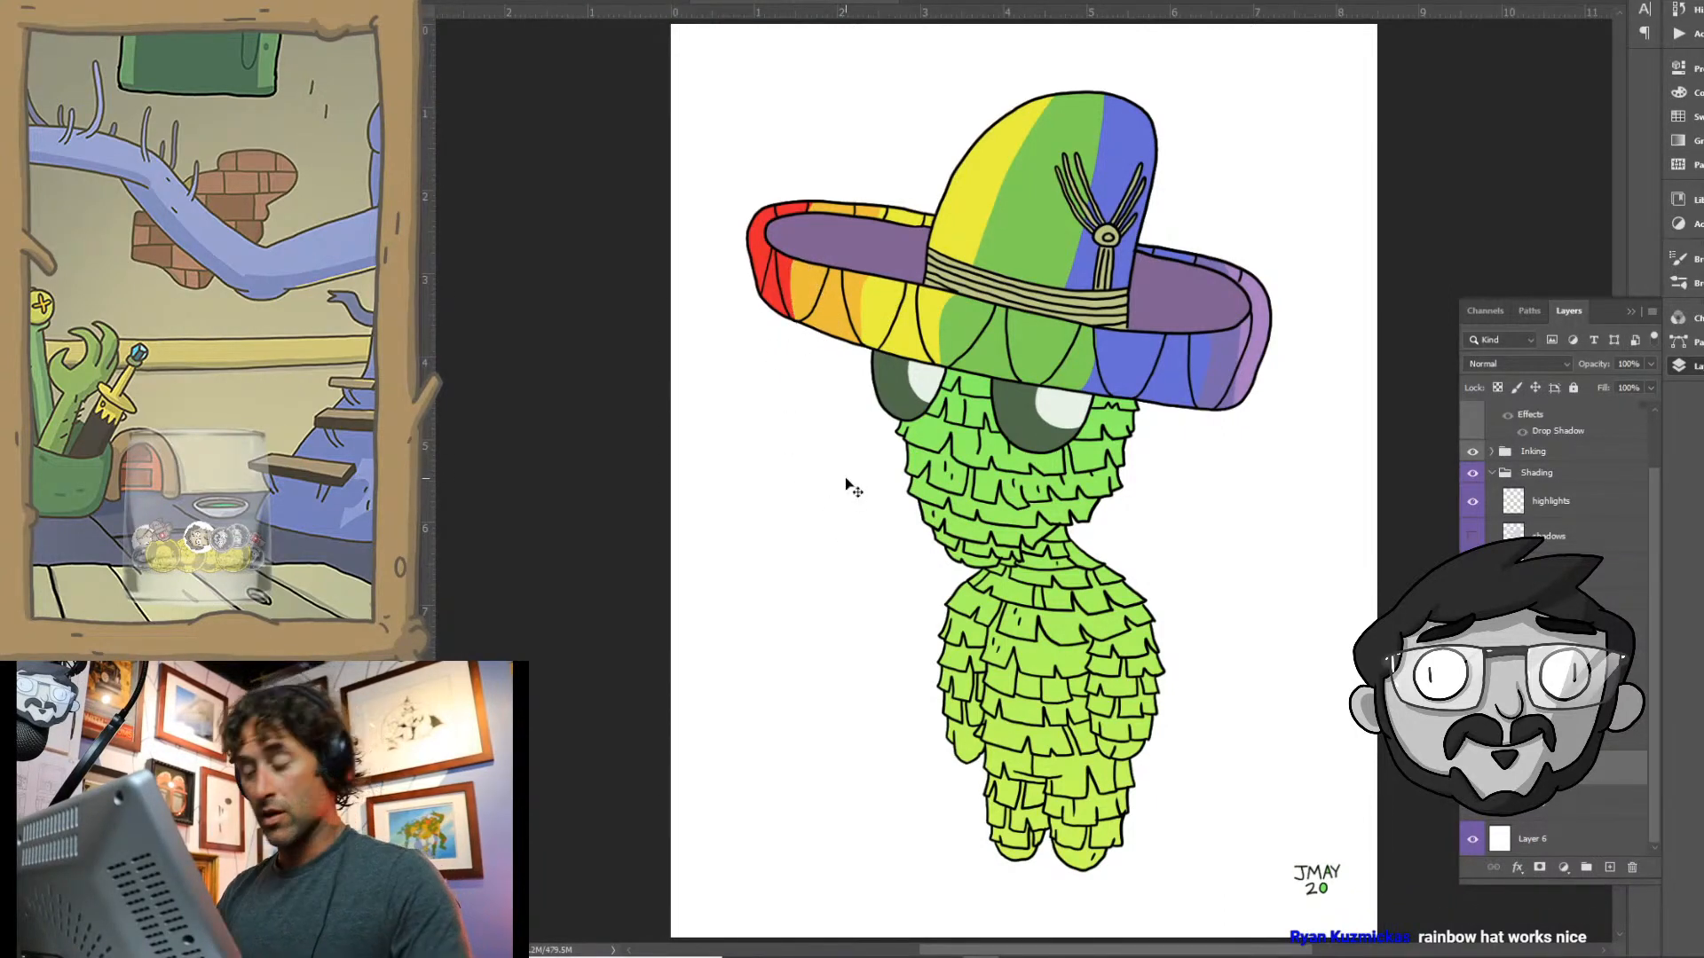
# - Save the document with the rainbow-banded sombrero
pyautogui.hotkey('ctrl', '-')
pyautogui.hotkey('ctrl', '-')
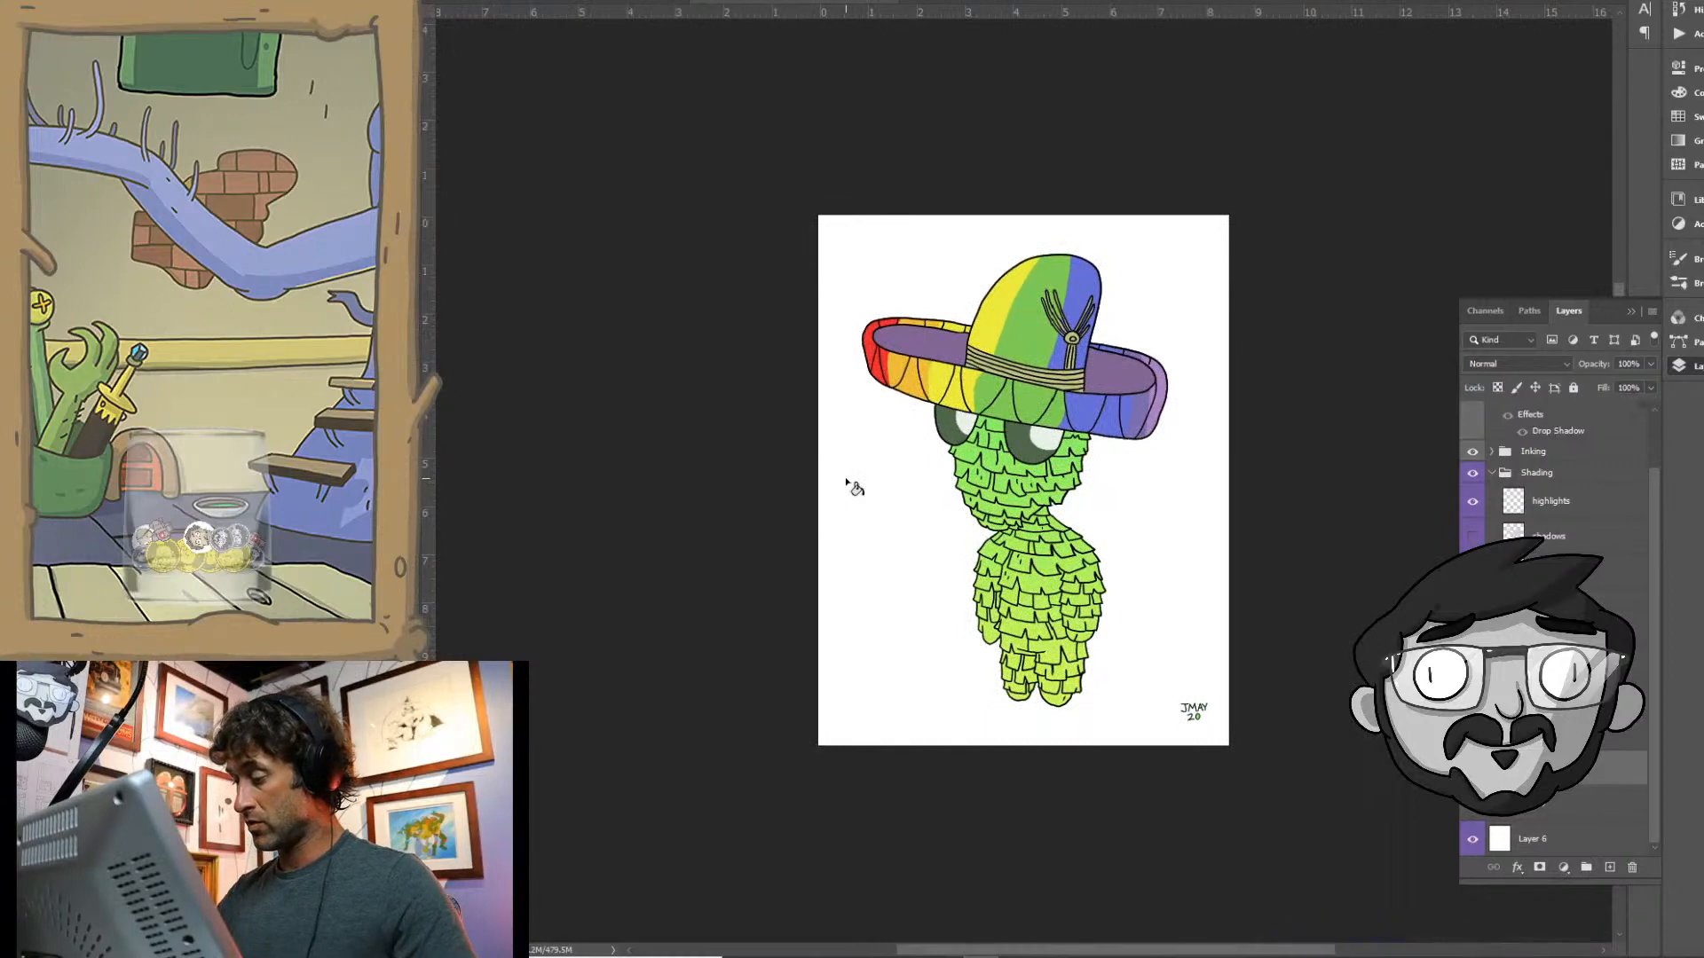
pyautogui.hotkey('ctrl', 's')
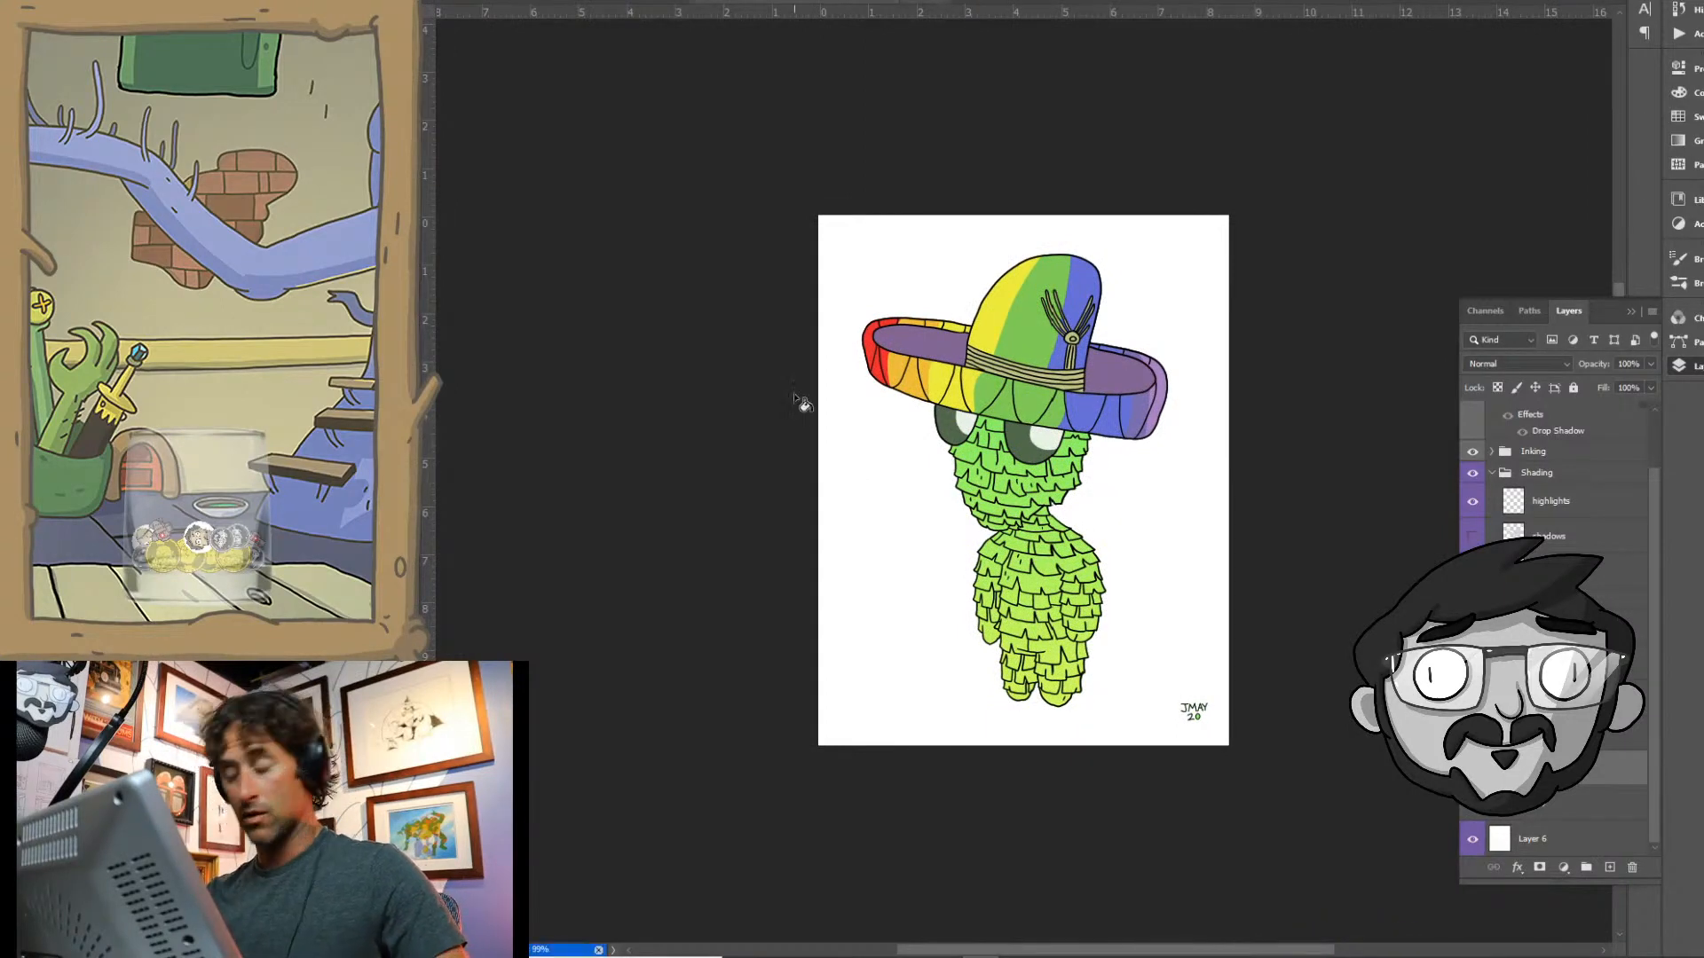
# - Lasso the upper part of the crown and fill the yellow area inside the selection with a dark grey-brown
pyautogui.hotkey('ctrl', '0')
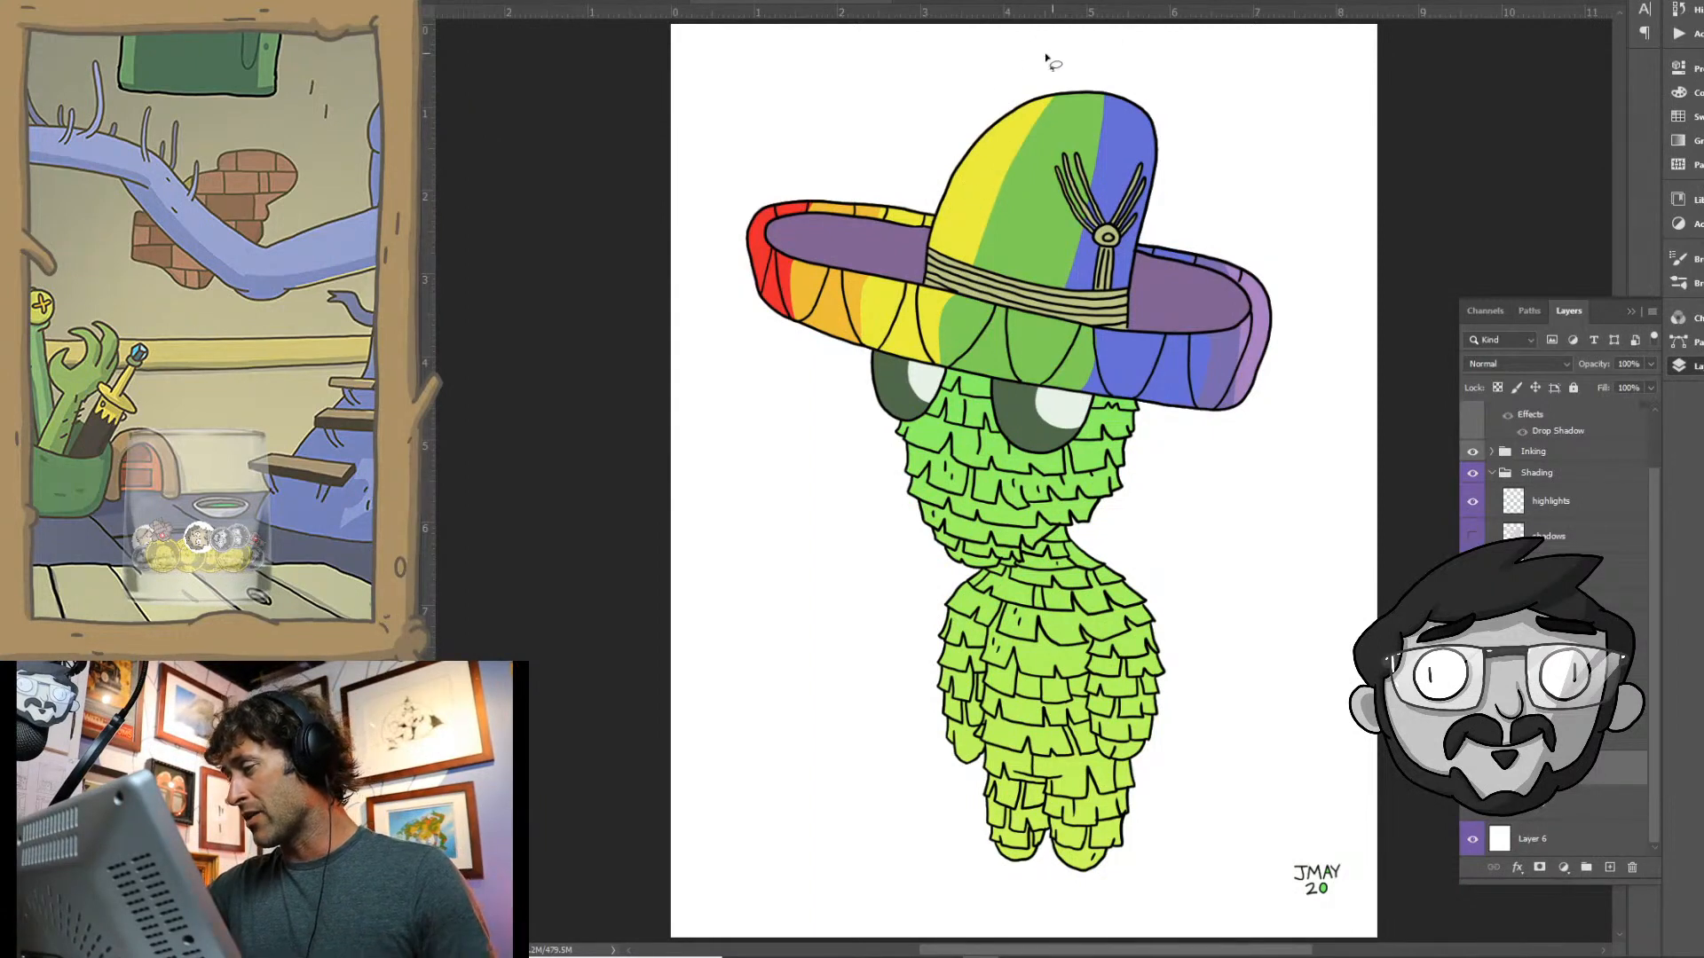
pyautogui.moveTo(905, 176)
pyautogui.mouseDown()
pyautogui.moveTo(1020, 202)
pyautogui.moveTo(1111, 157)
pyautogui.moveTo(1129, 77)
pyautogui.moveTo(1052, 44)
pyautogui.mouseUp()
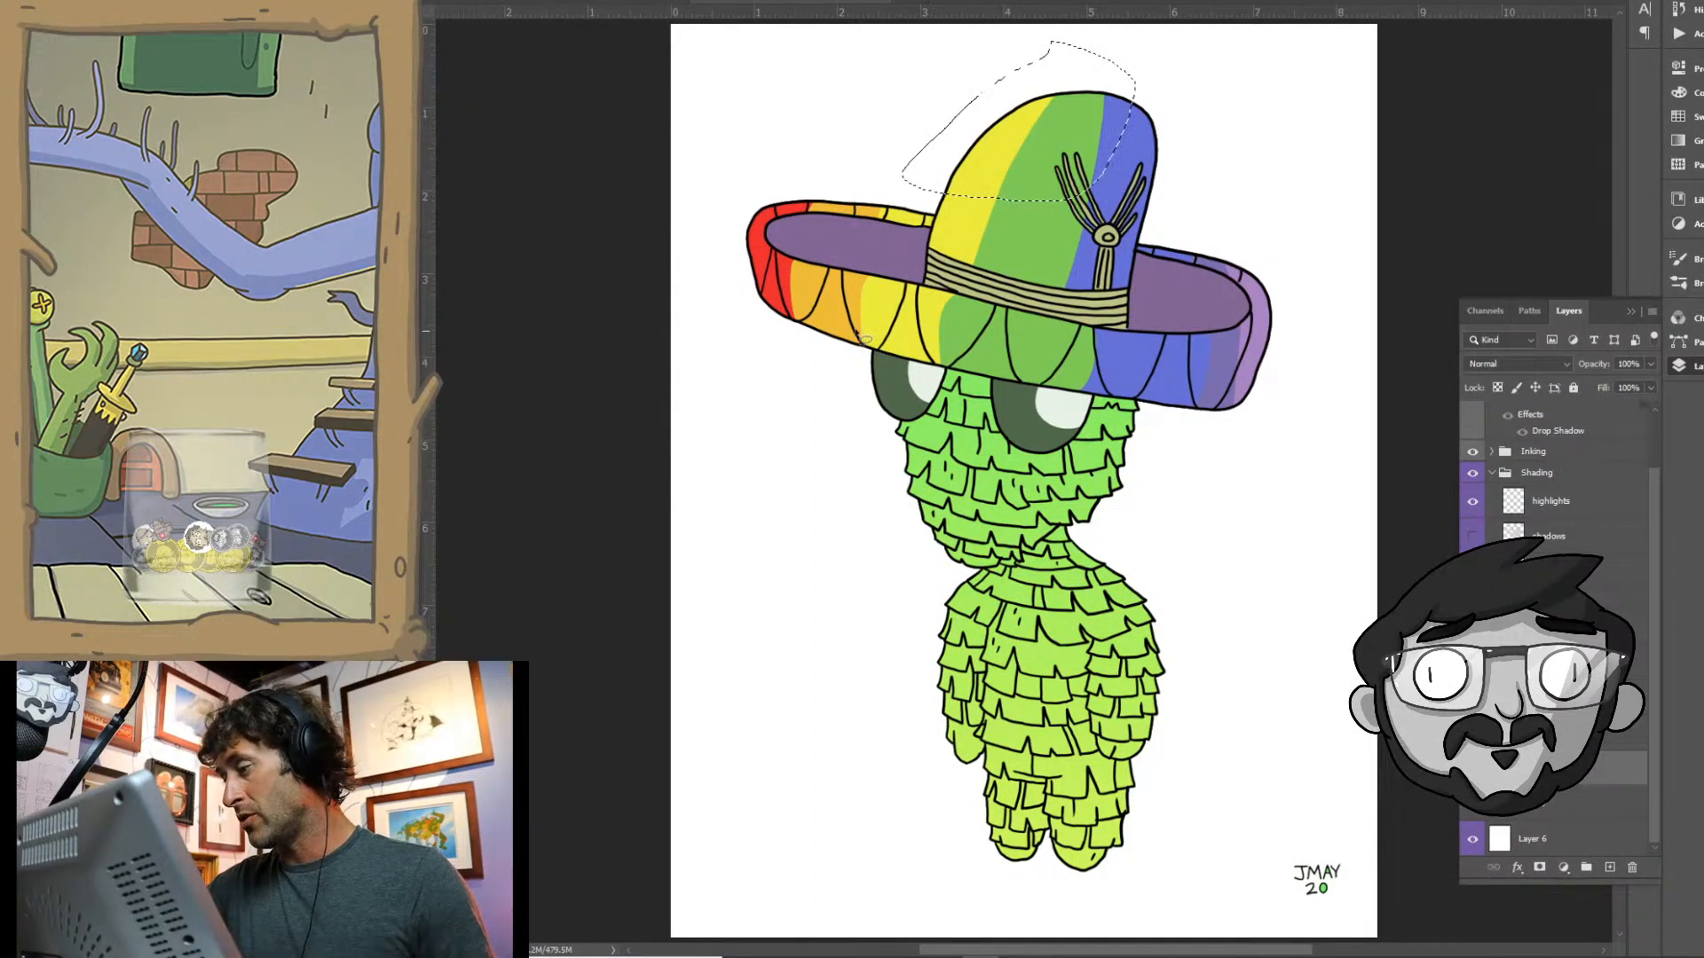
pyautogui.click(415, 337)
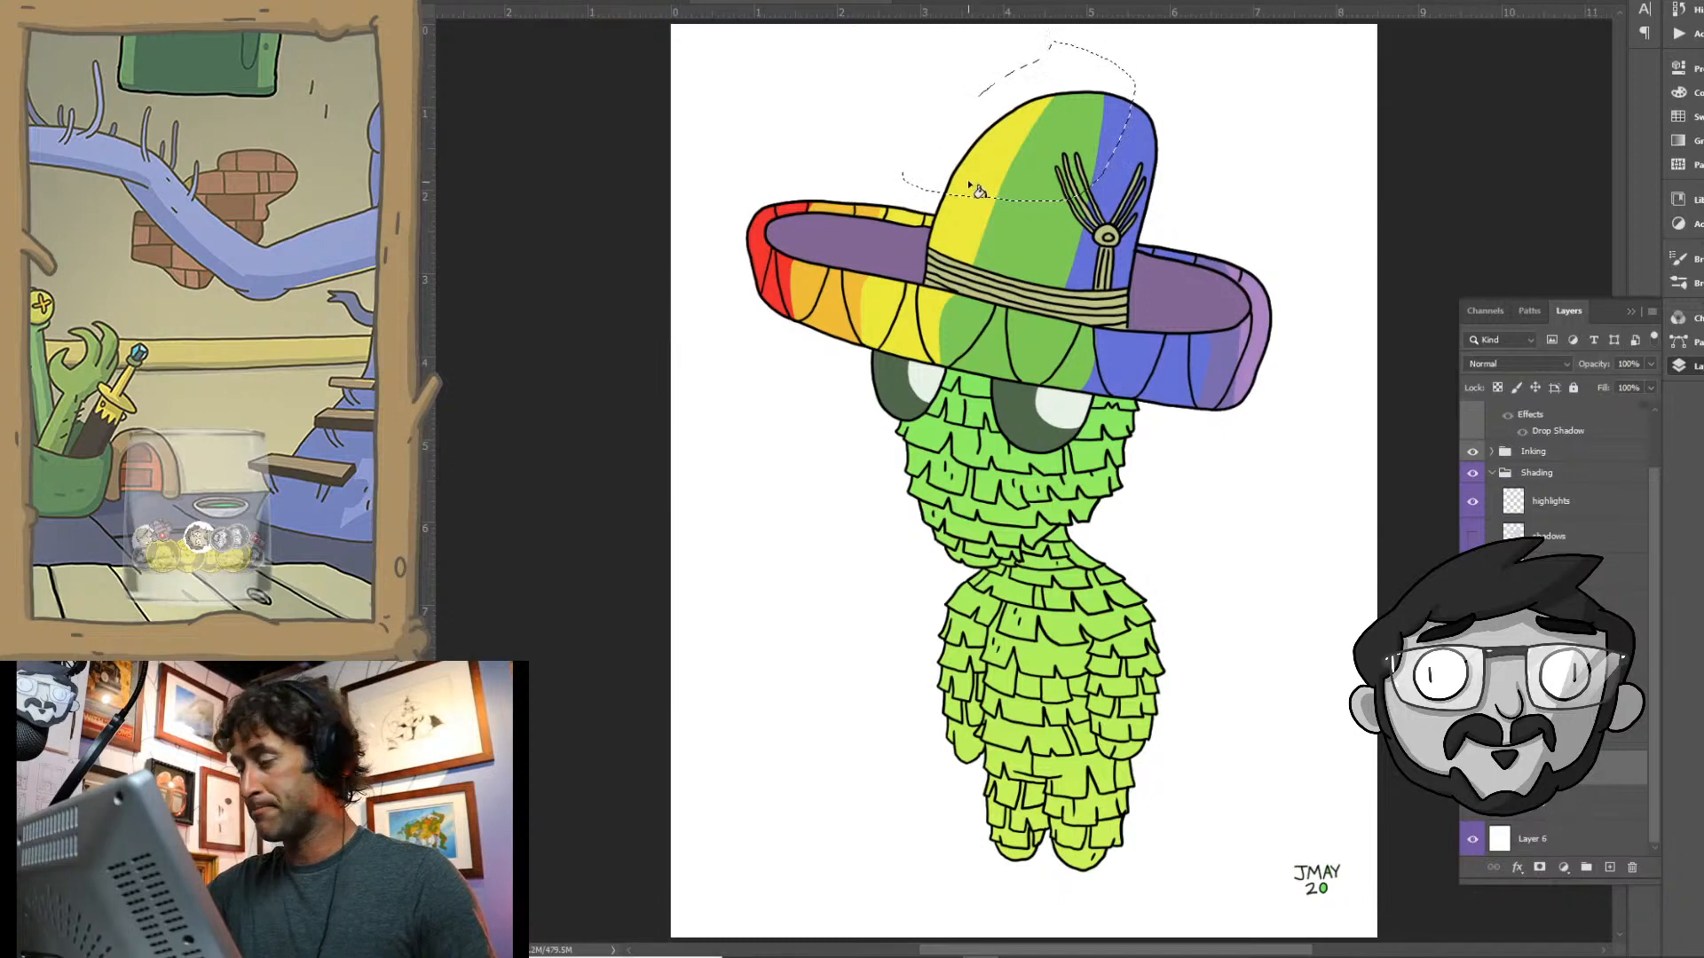
pyautogui.click(415, 524)
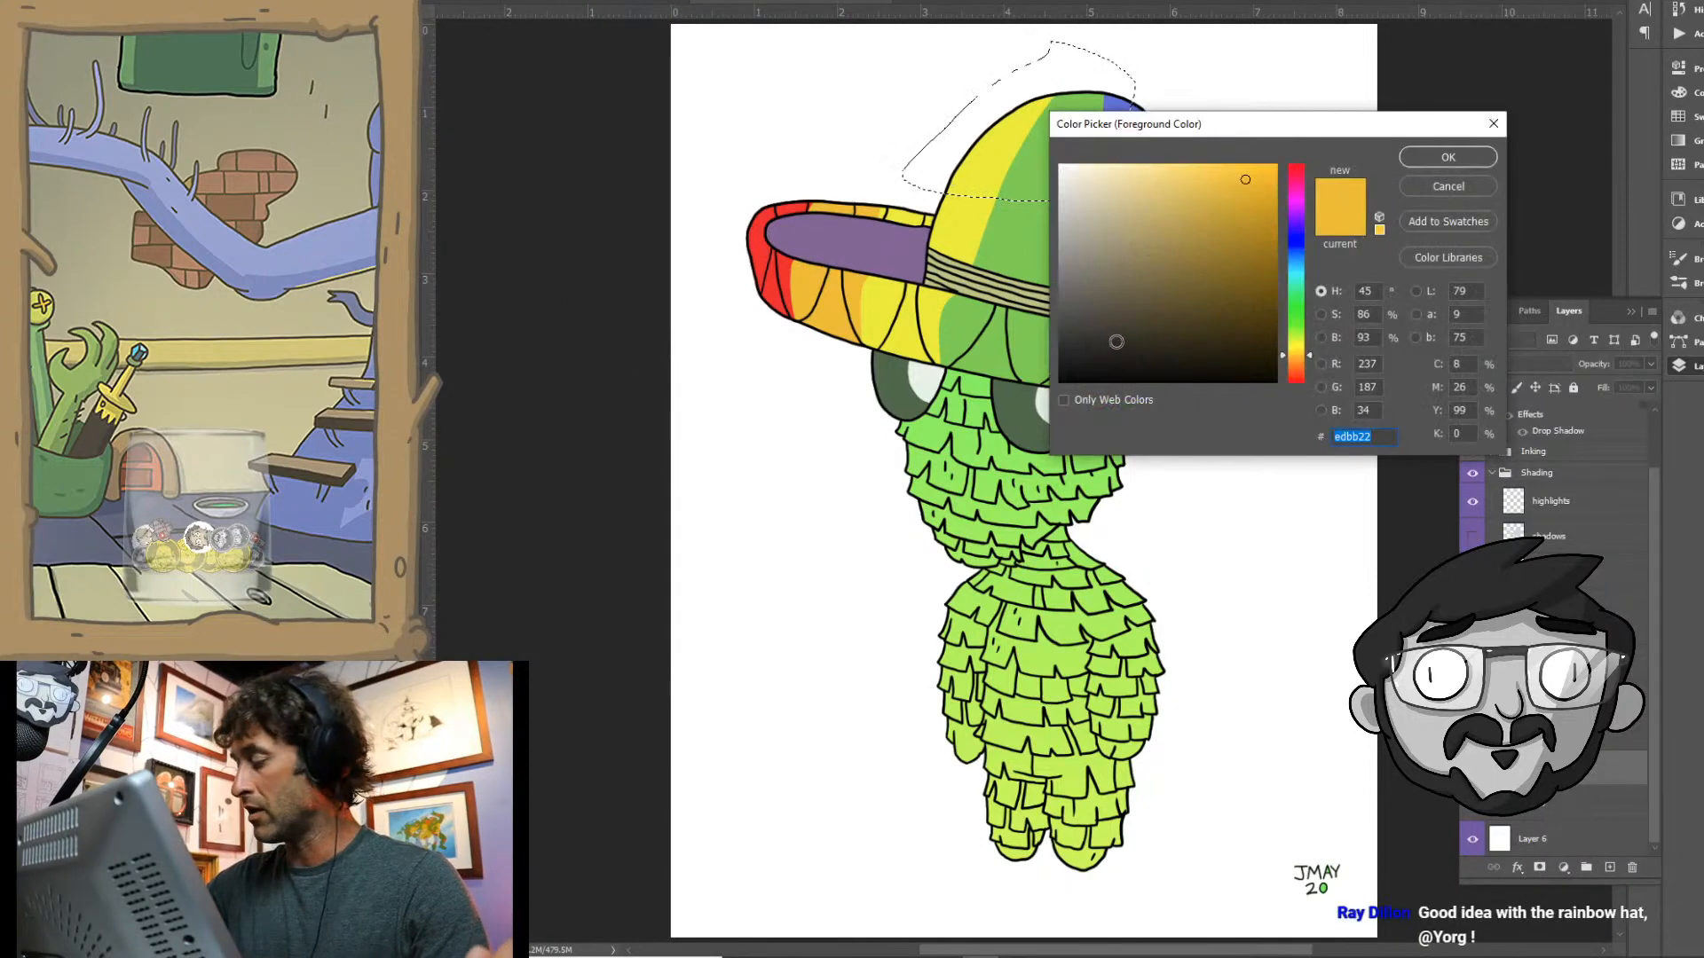
pyautogui.click(1120, 331)
pyautogui.click(1442, 157)
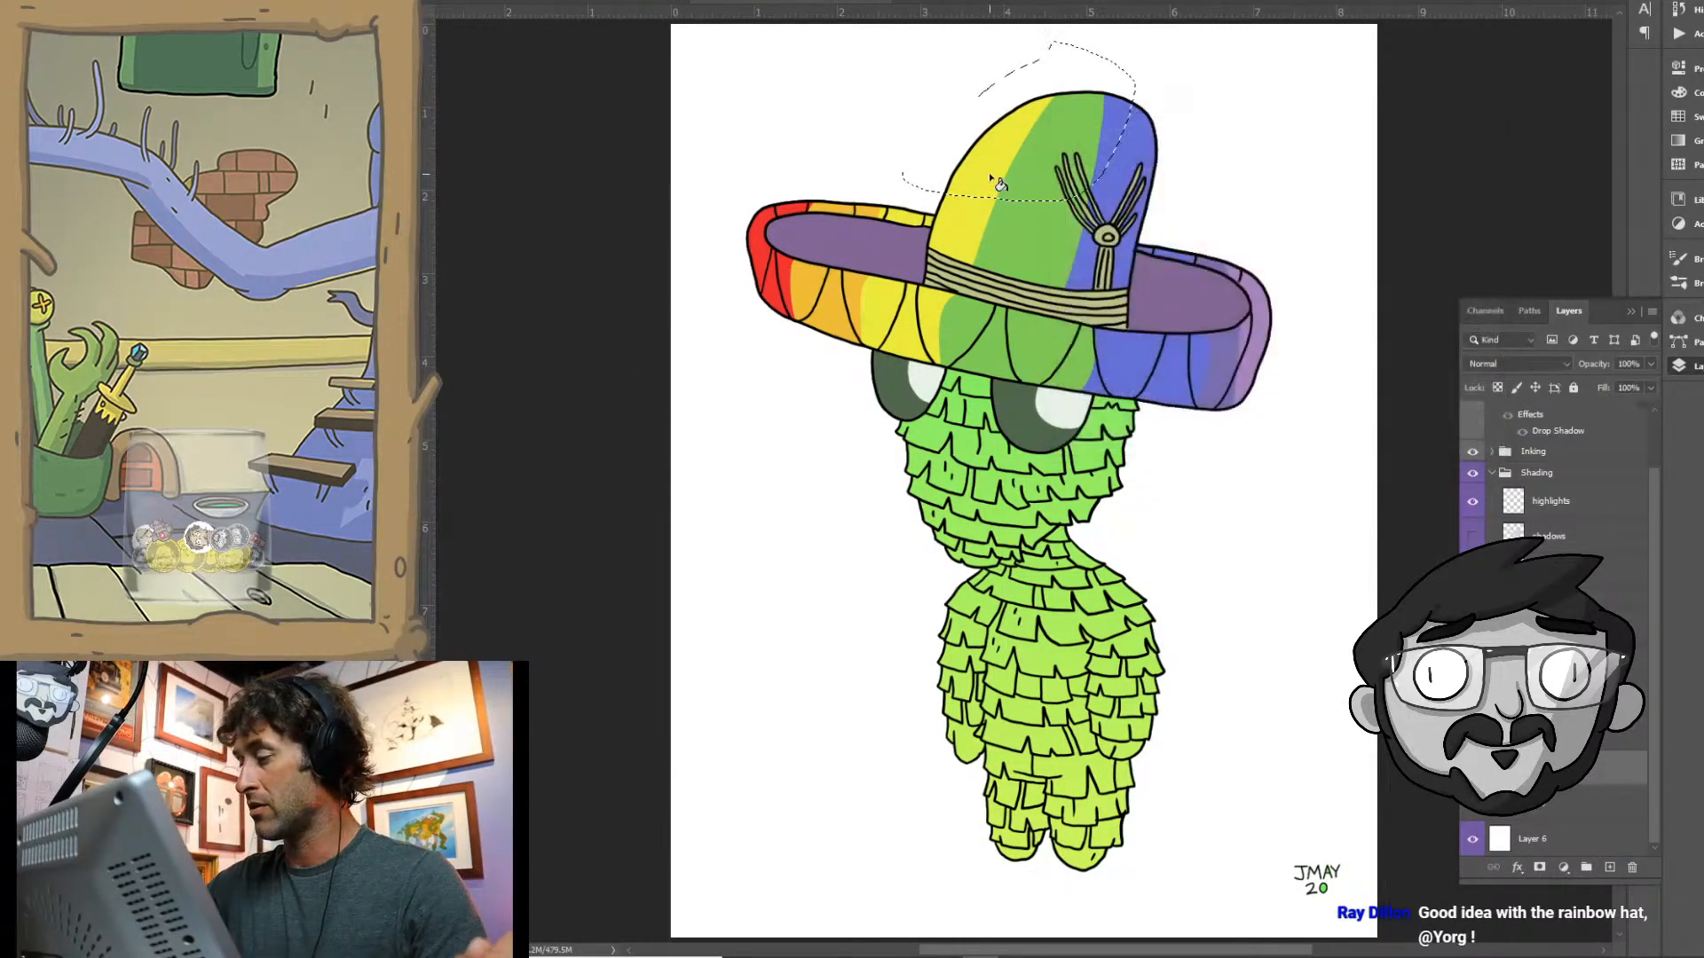
pyautogui.click(991, 176)
pyautogui.scroll(1, 987, 174)
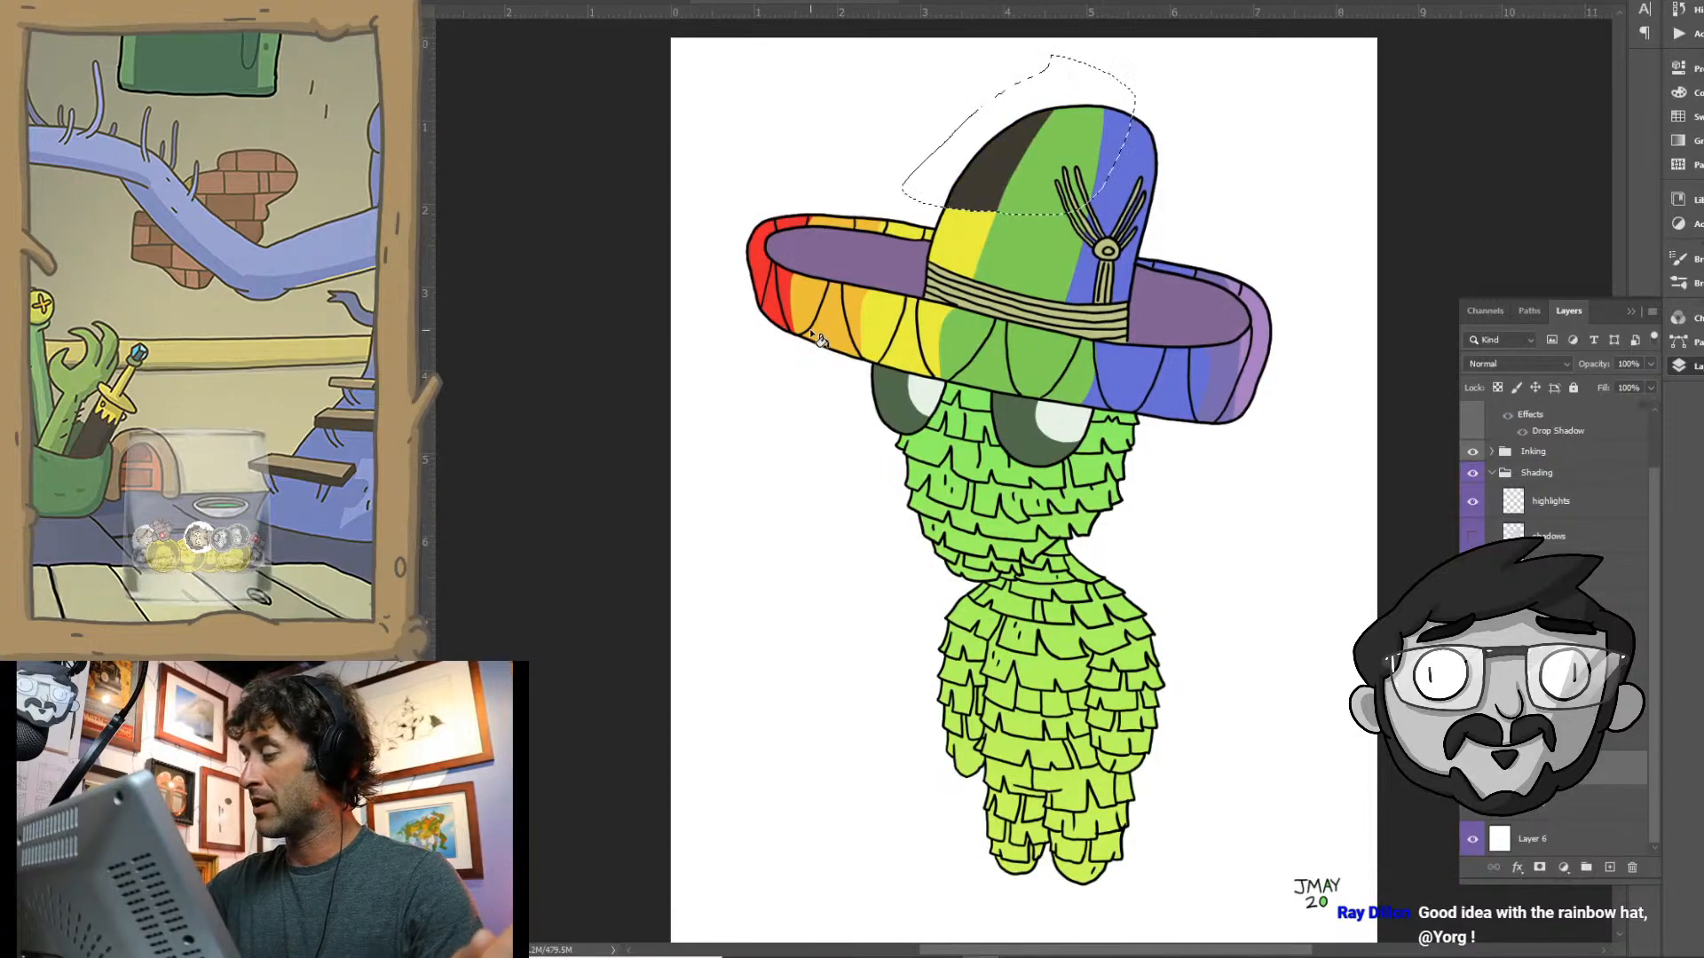
# - Hide the Inking group, undo the dark grey-brown fill on the crown's yellow band and deselect
pyautogui.moveTo(976, 221); pyautogui.dragTo(1109, 220)
pyautogui.moveTo(1041, 306); pyautogui.dragTo(826, 654)
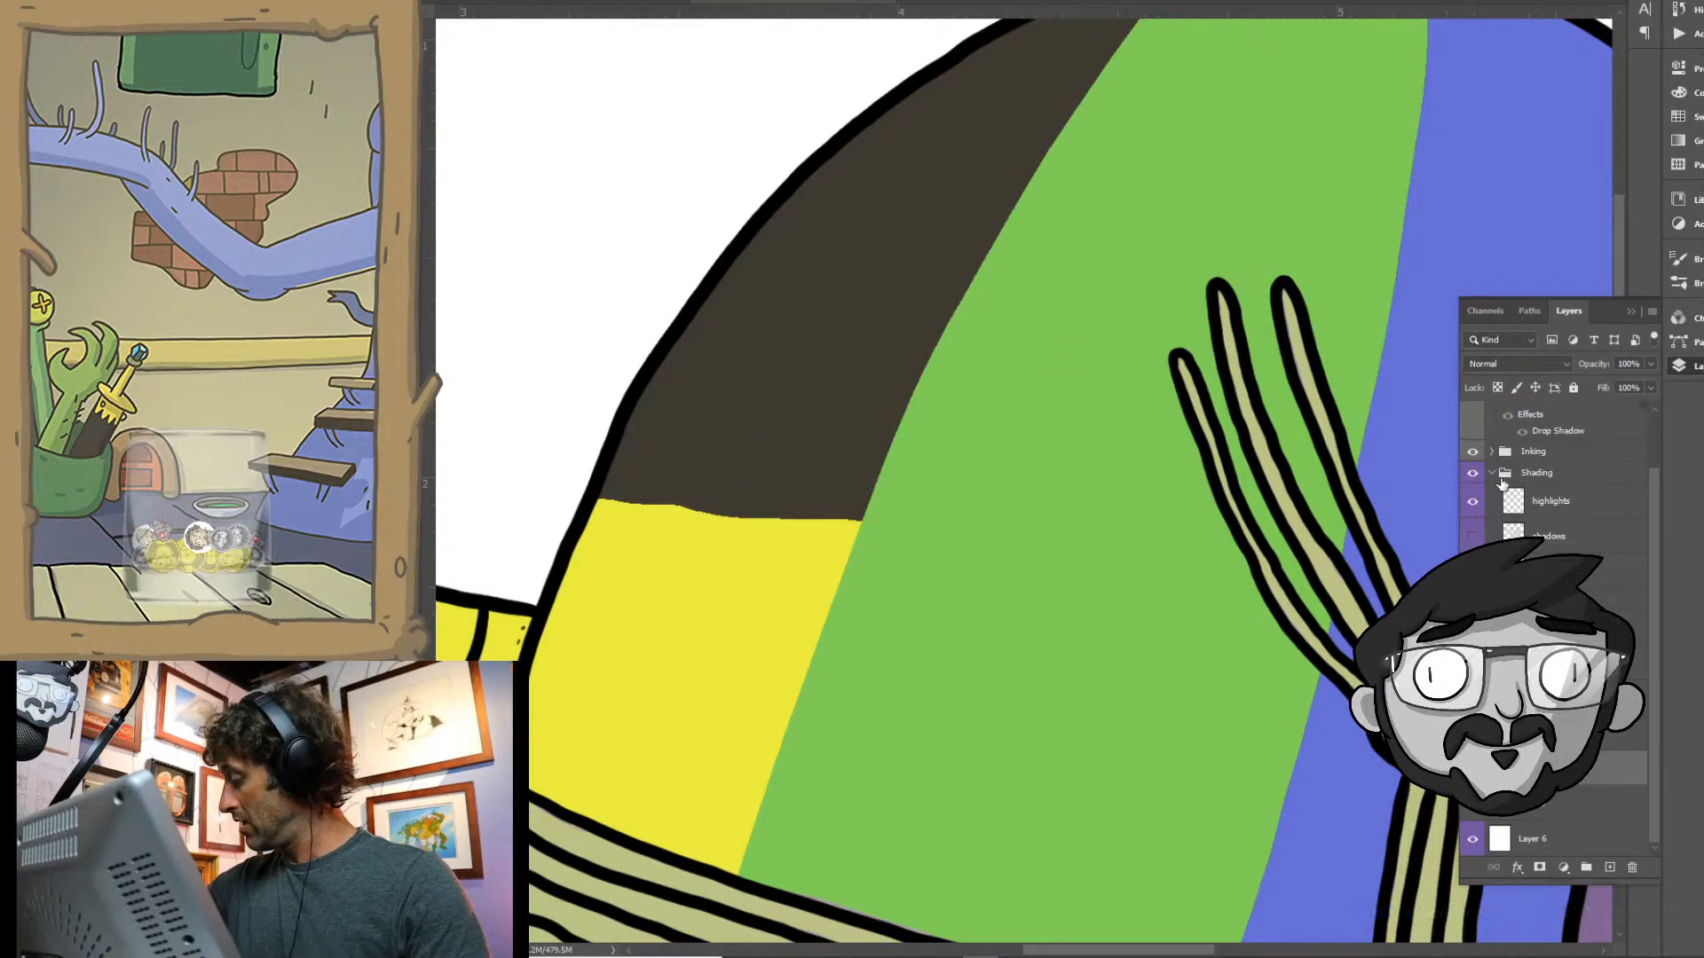
pyautogui.click(1474, 453)
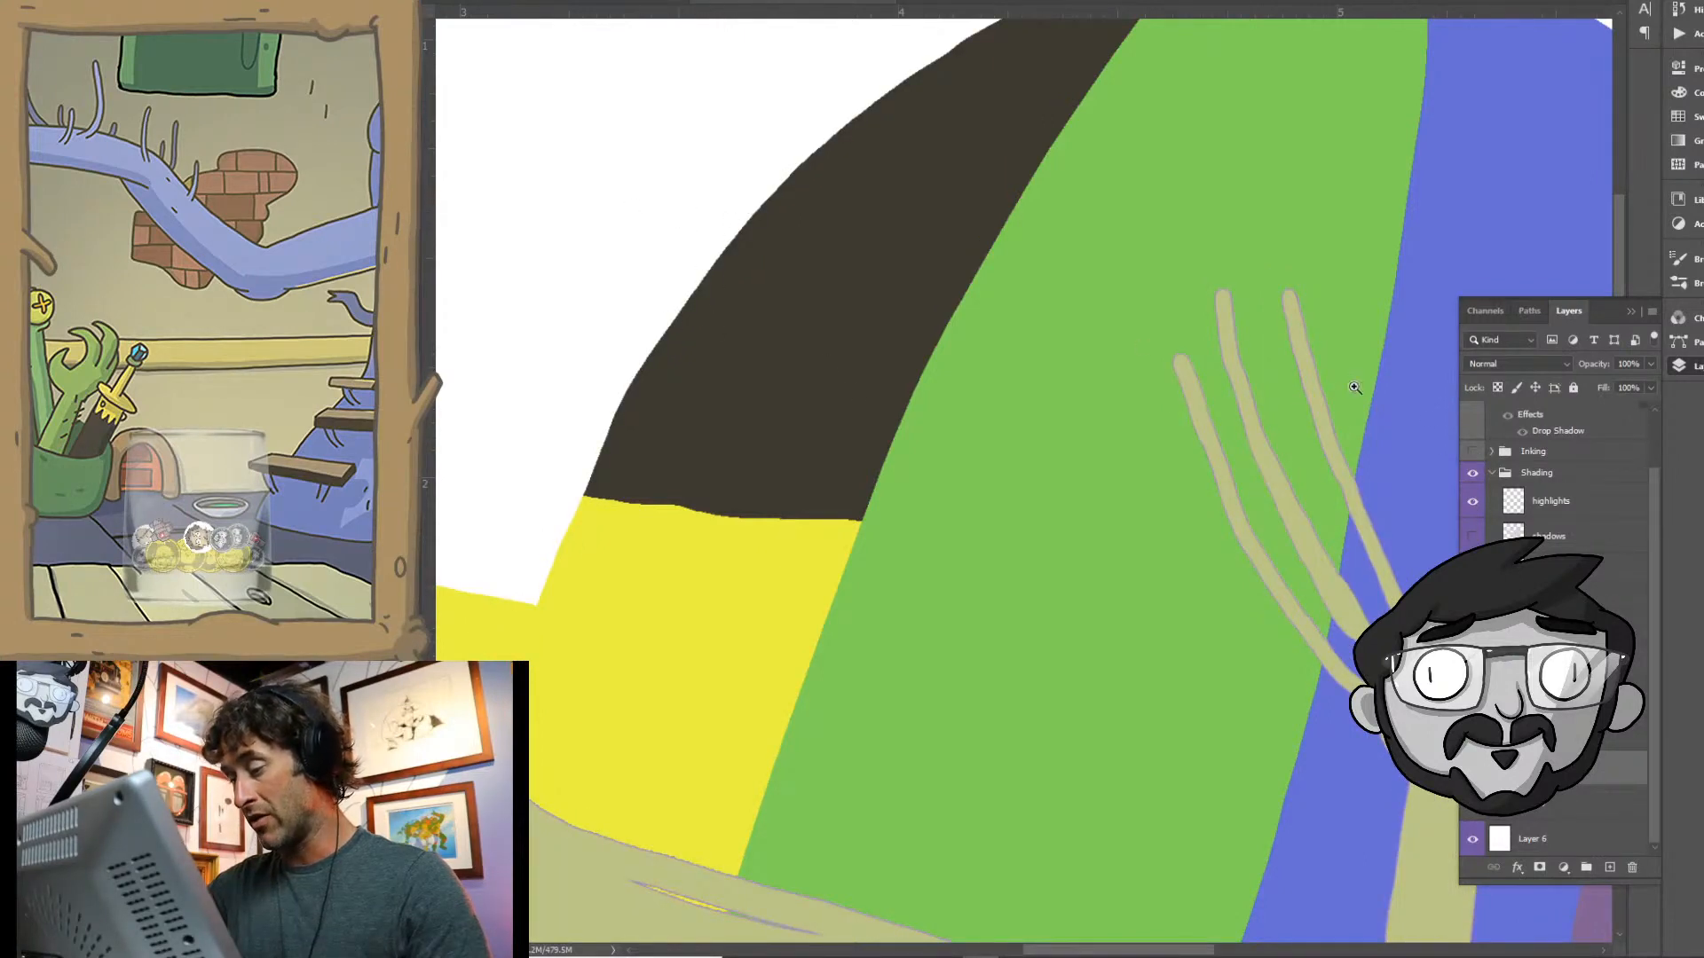
pyautogui.hotkey('ctrl', 'z')
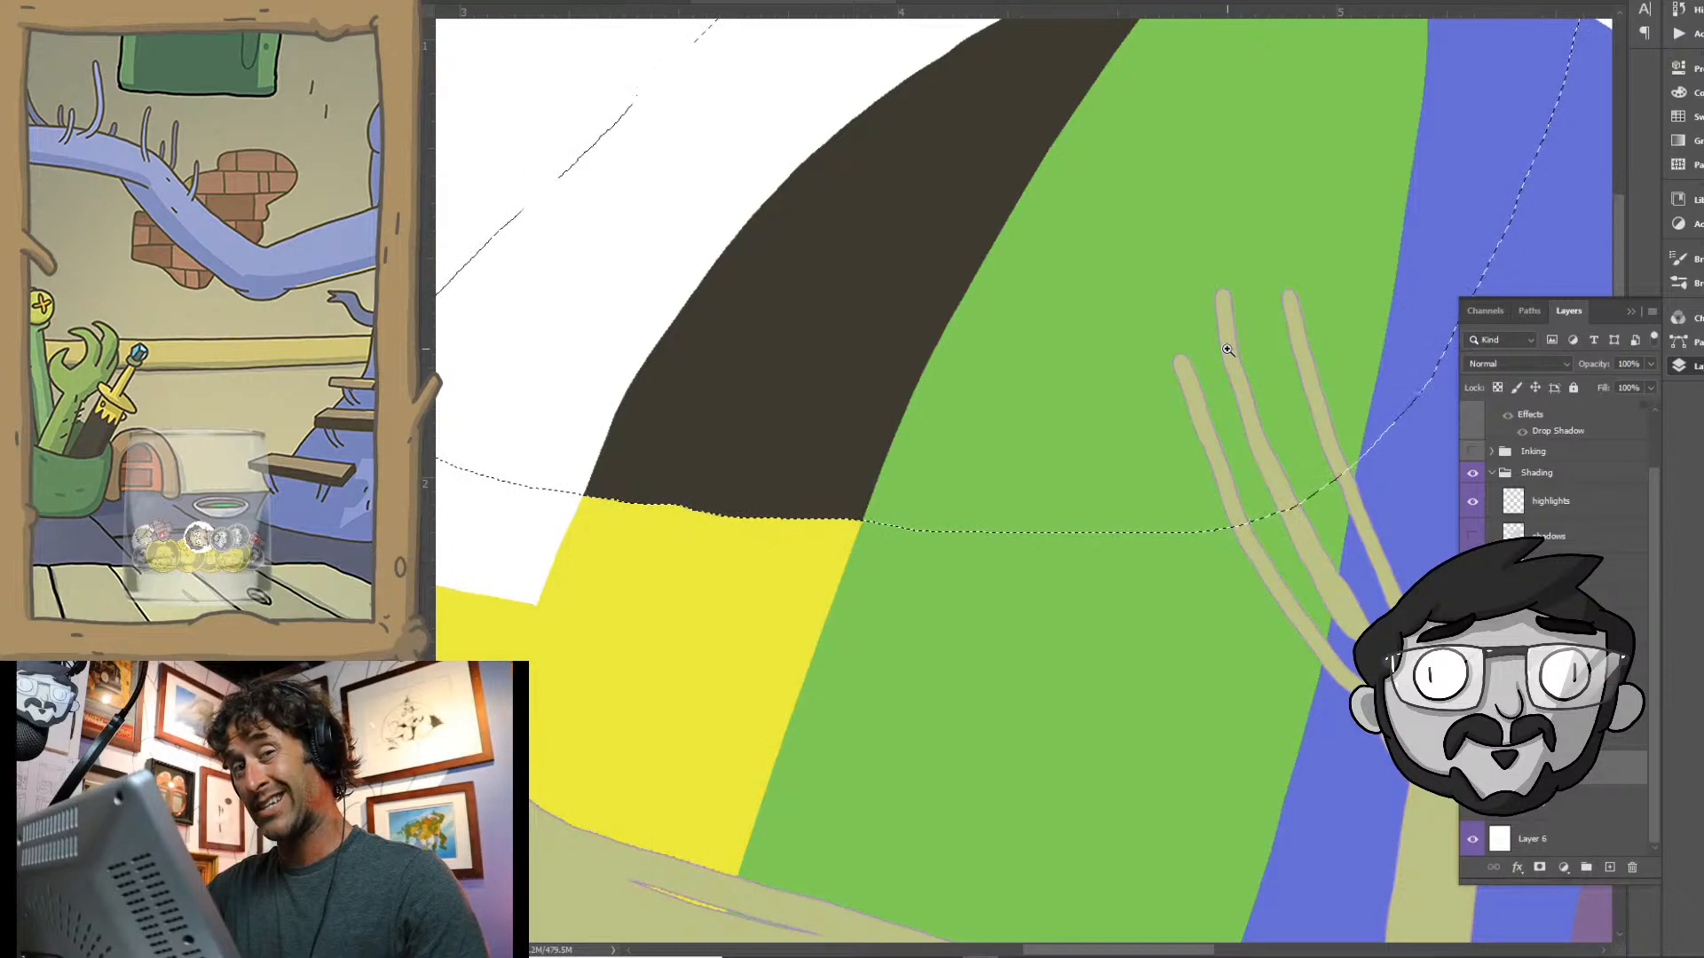
pyautogui.press('Delete')
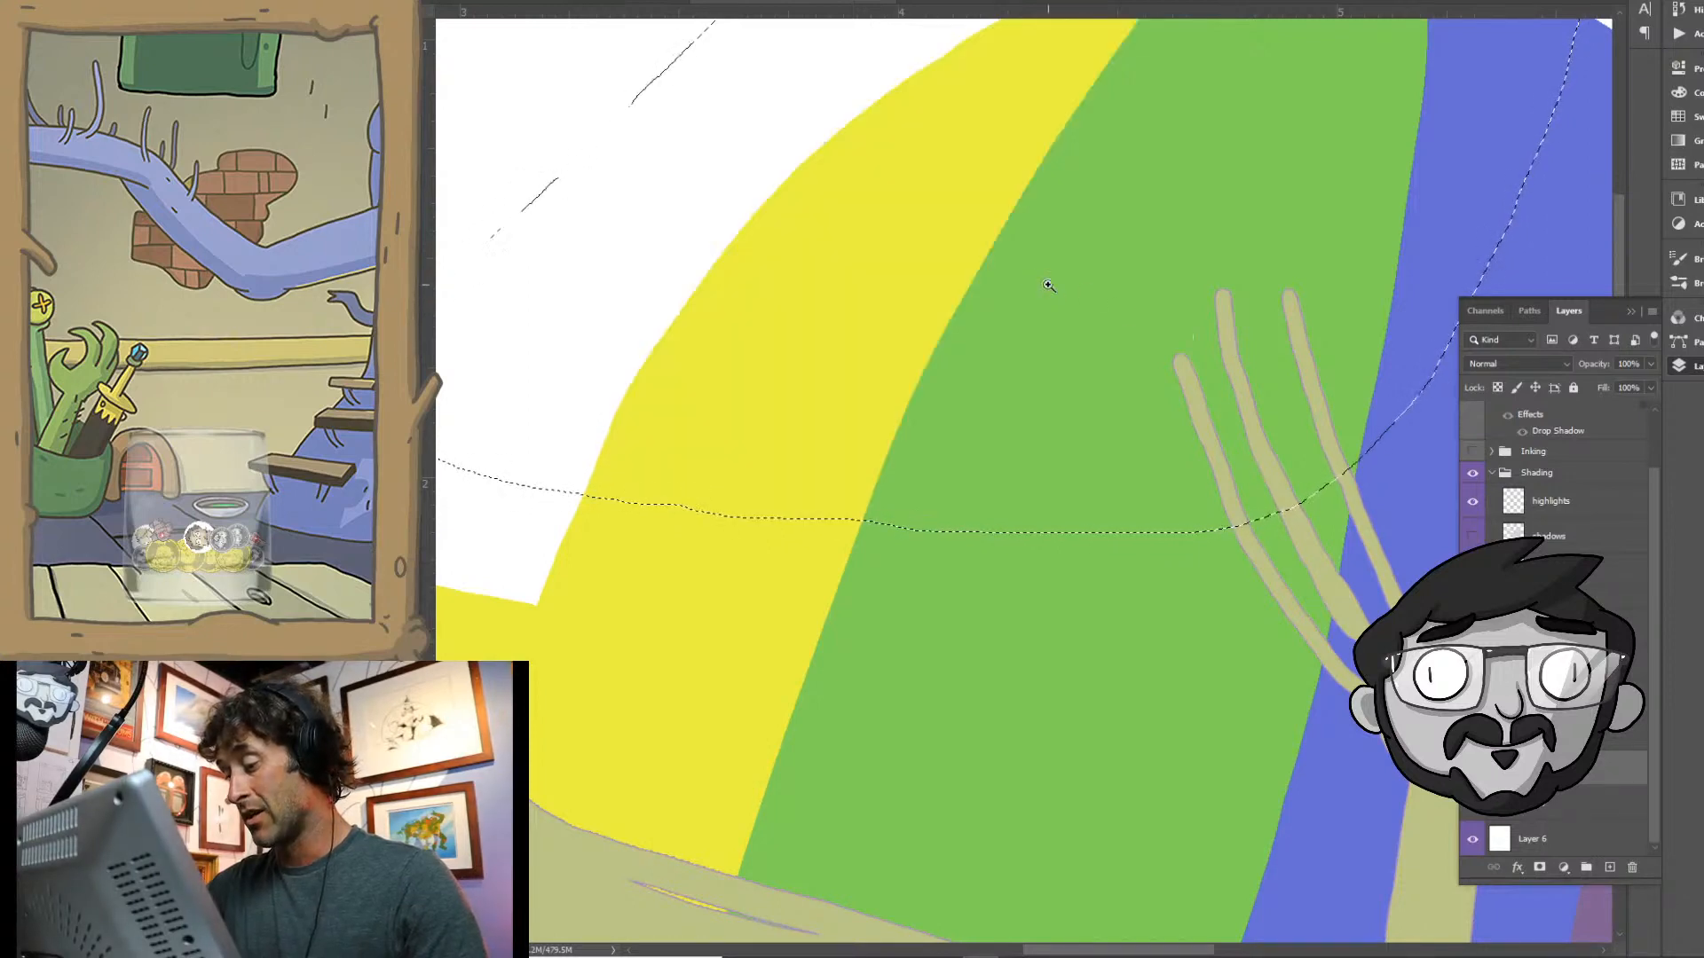
pyautogui.hotkey('ctrl', 'd')
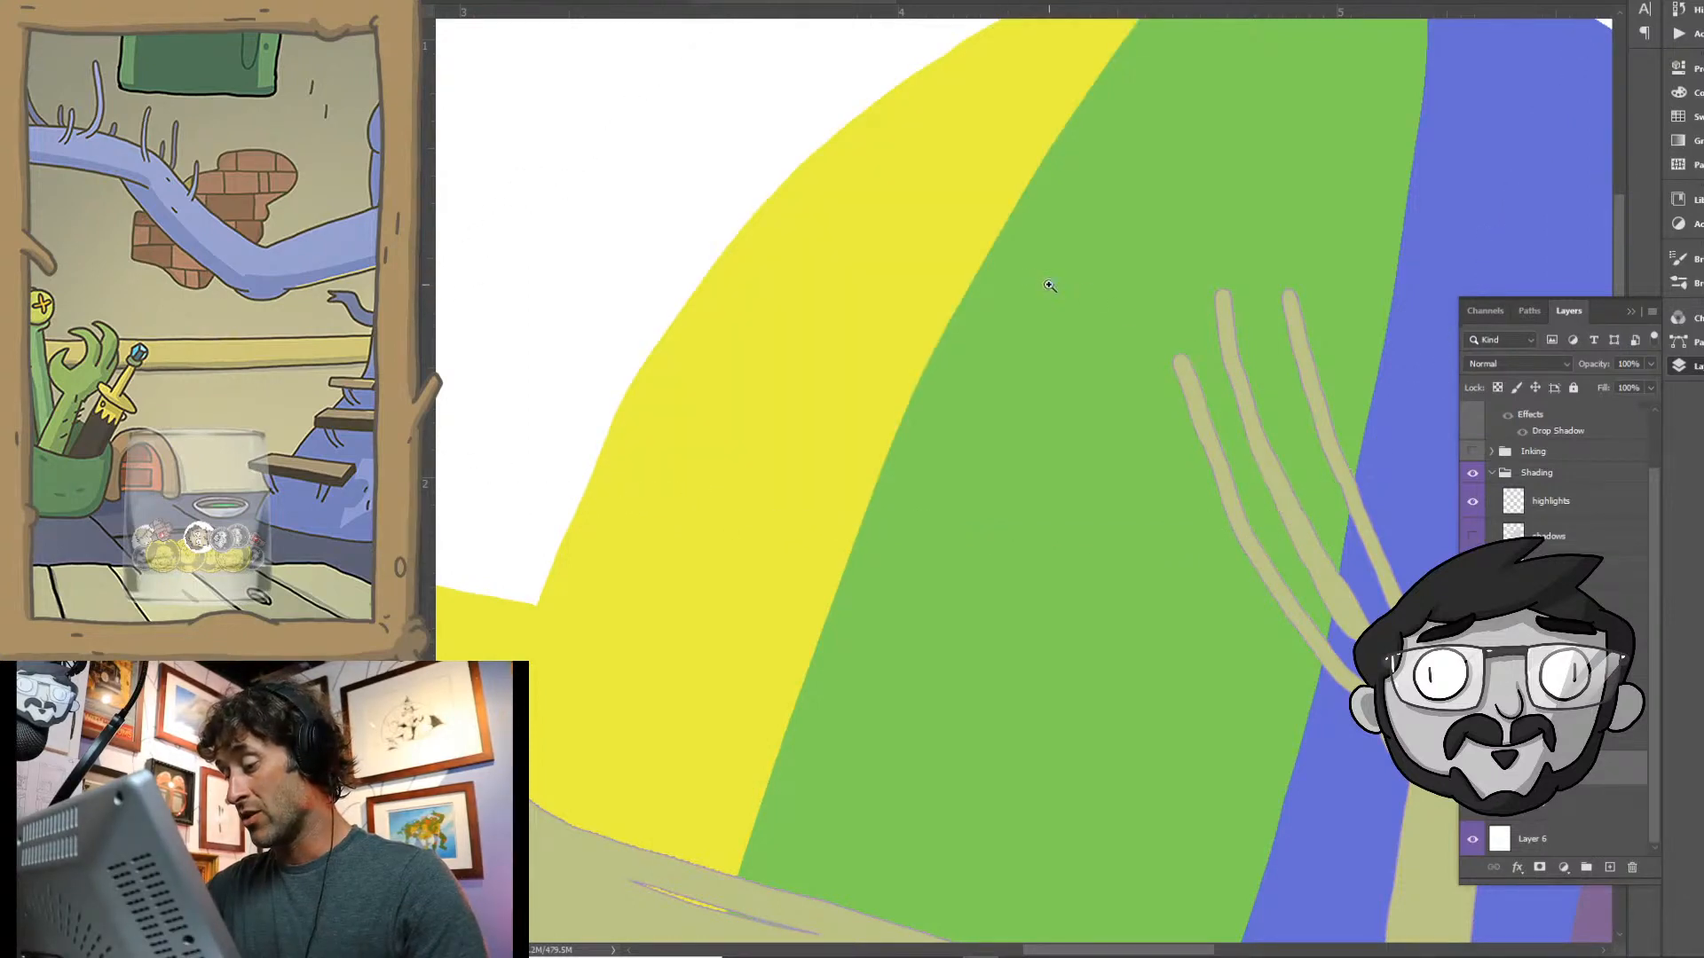
# - Show the Inking group again and save the document
pyautogui.click(1473, 453)
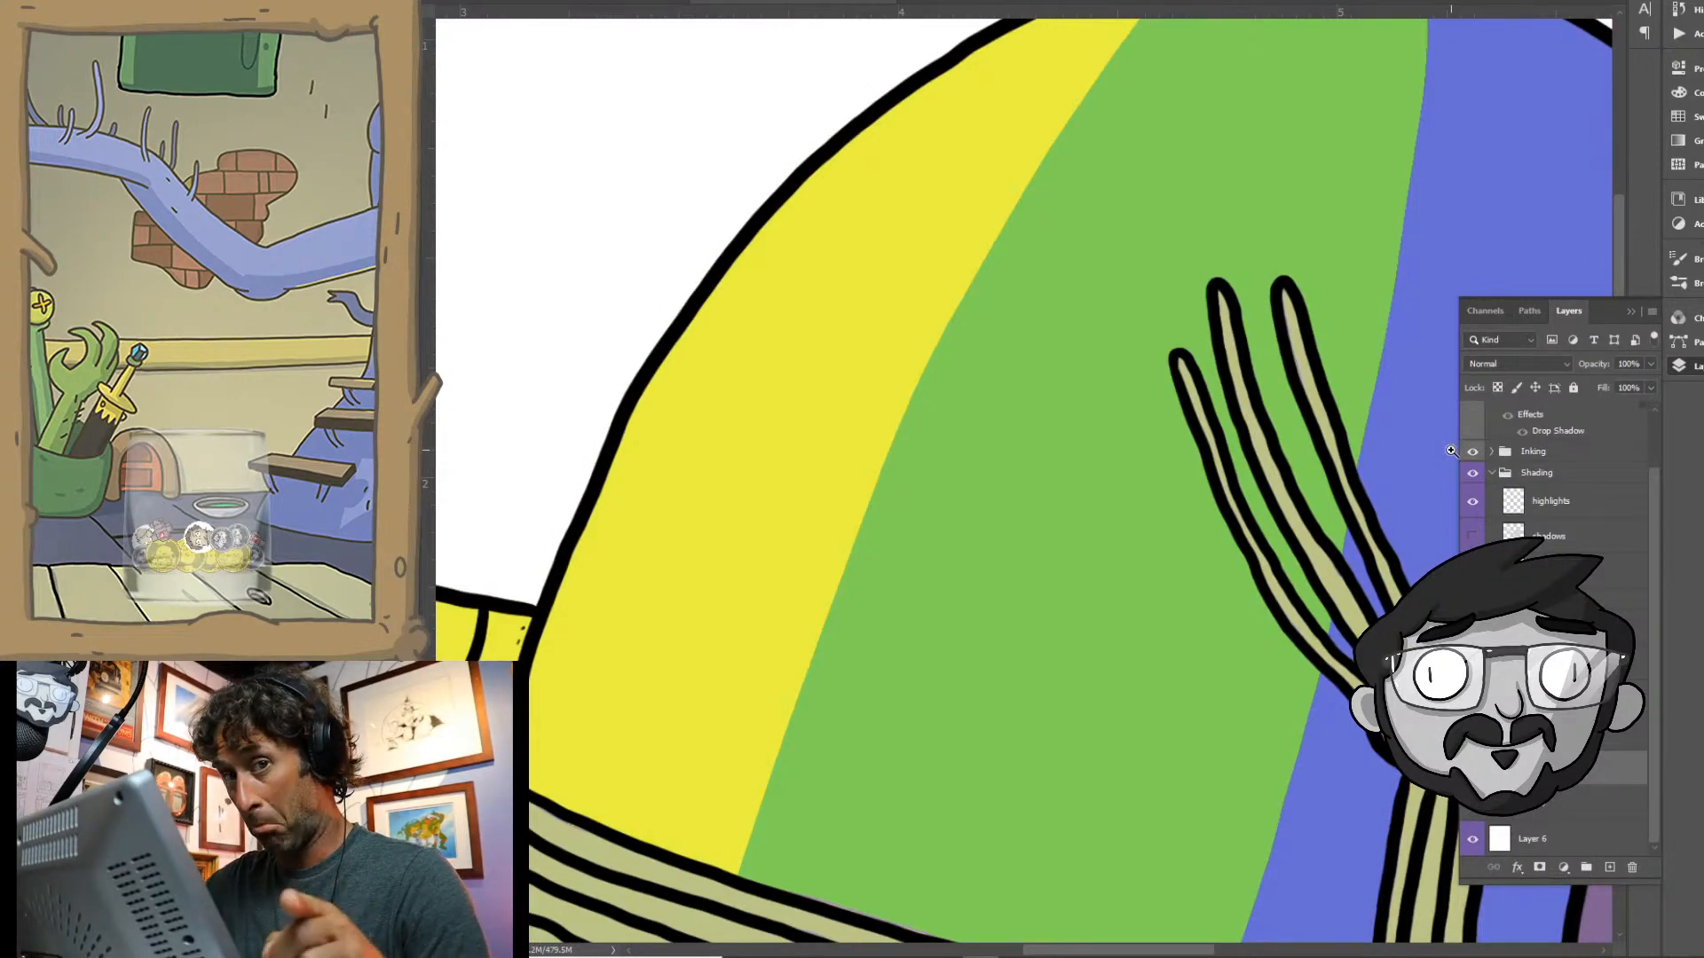
pyautogui.hotkey('ctrl', '0')
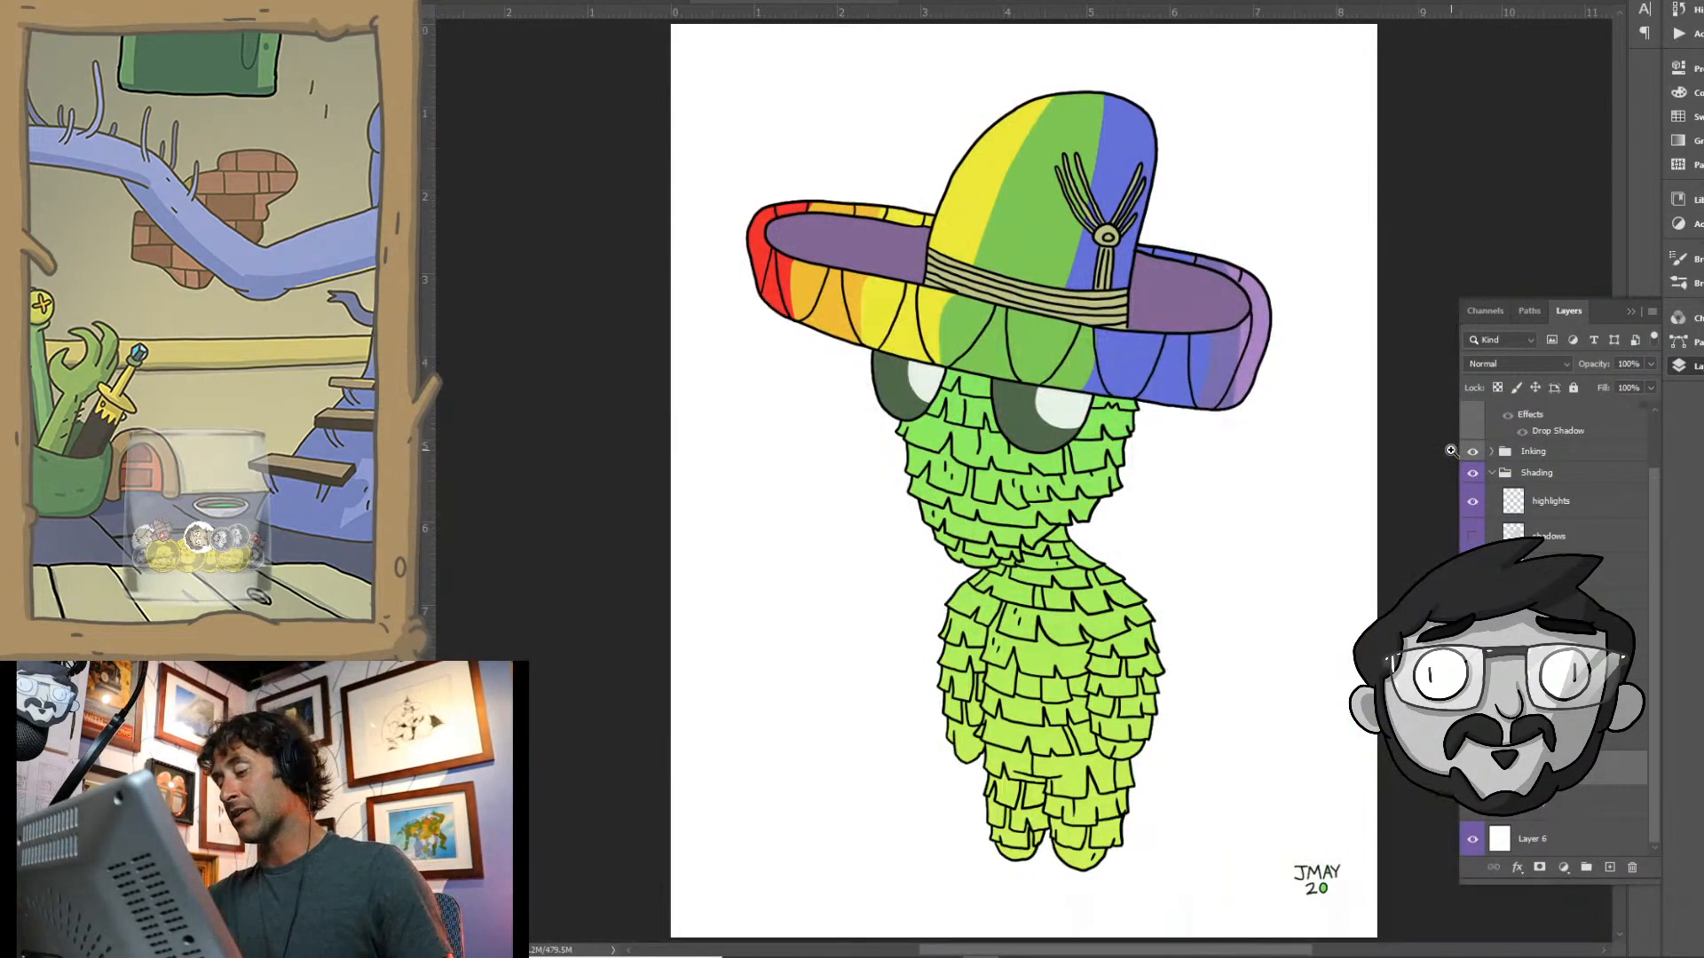
pyautogui.hotkey('ctrl', 's')
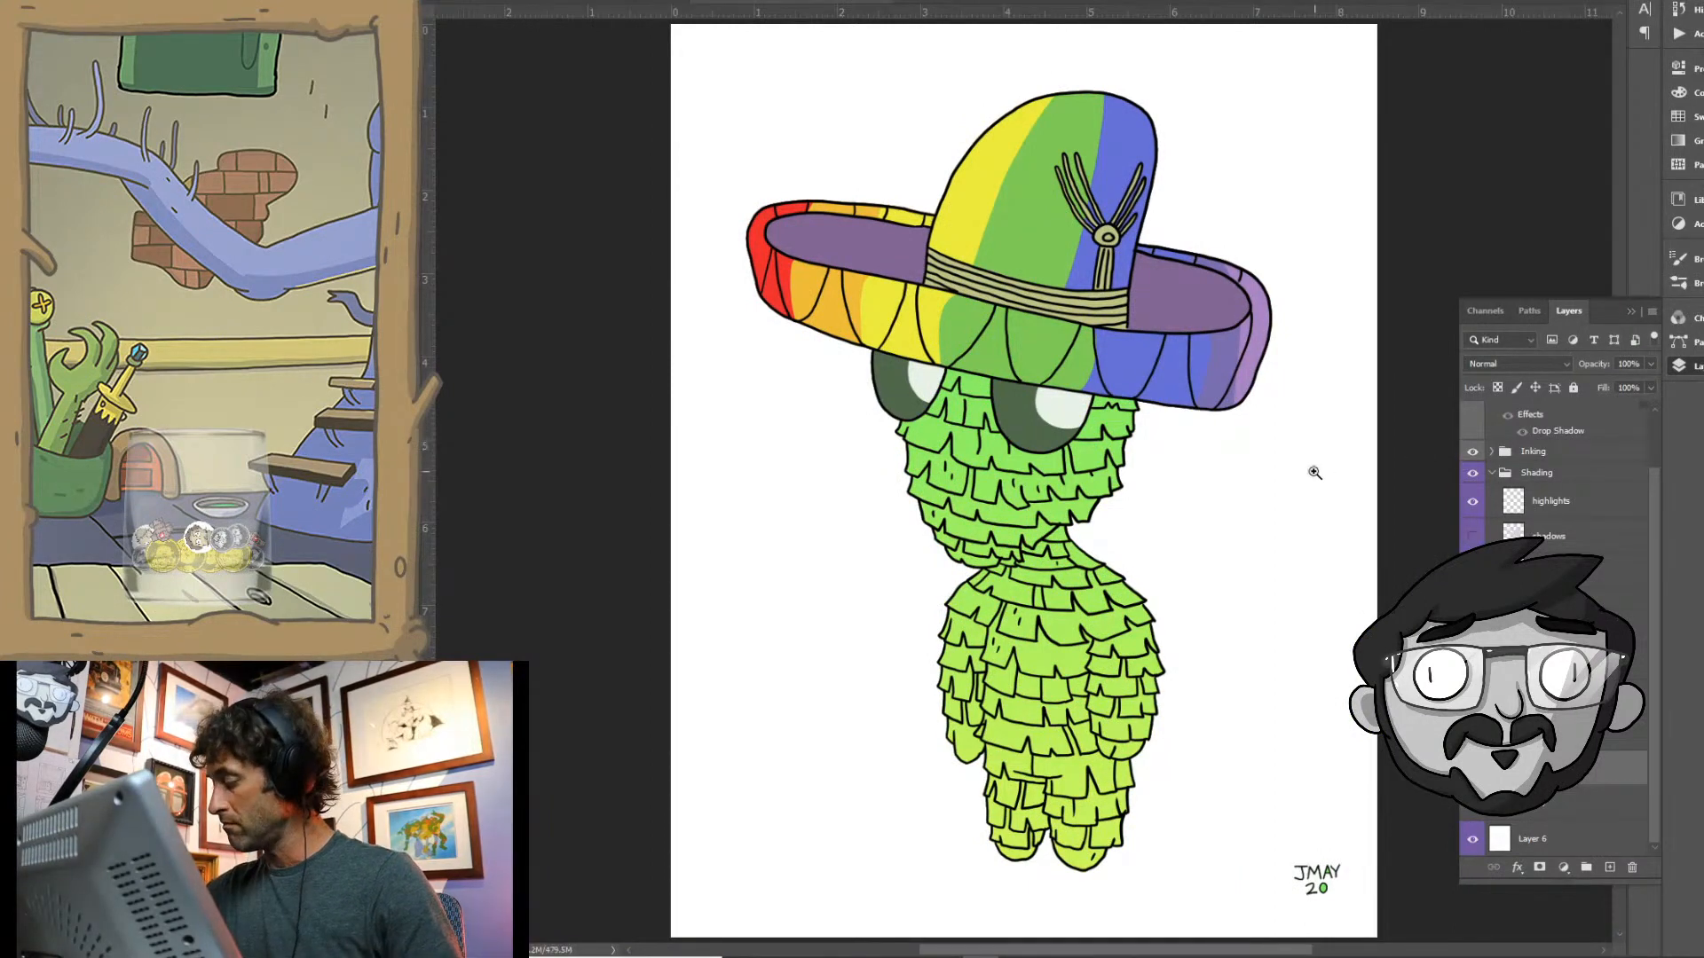
# - Turn on the Color Overlay effect for the top line-art layer in the Inking group
pyautogui.scroll(2, 1494, 505)
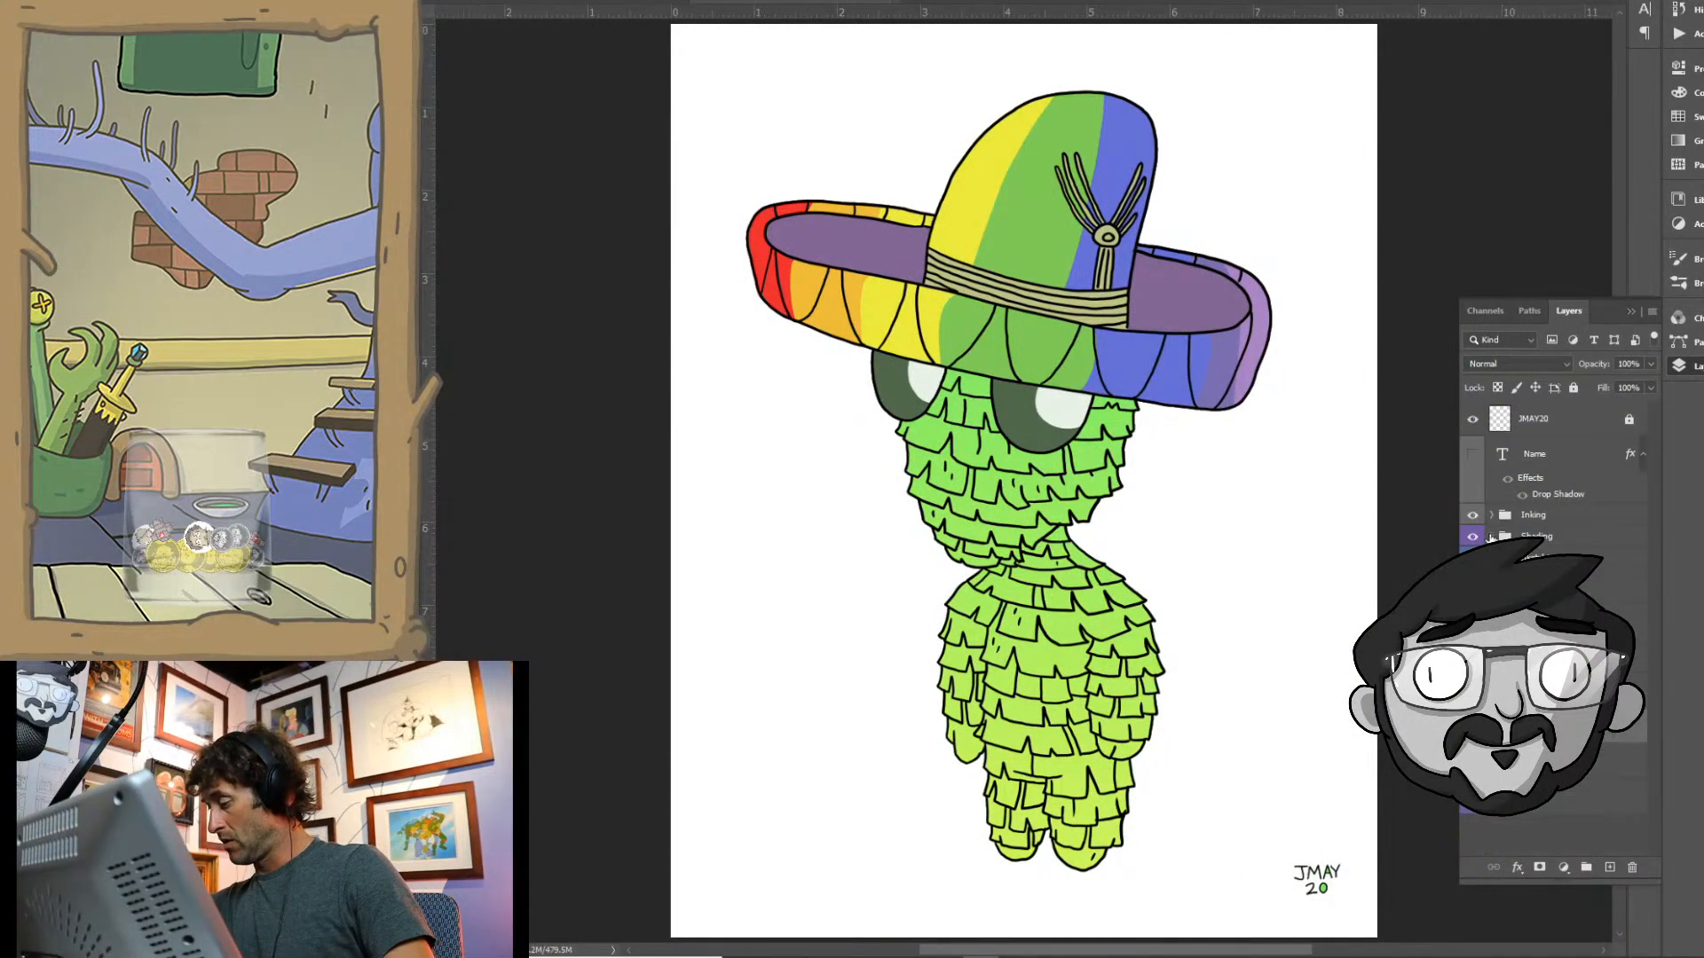
pyautogui.click(1492, 536)
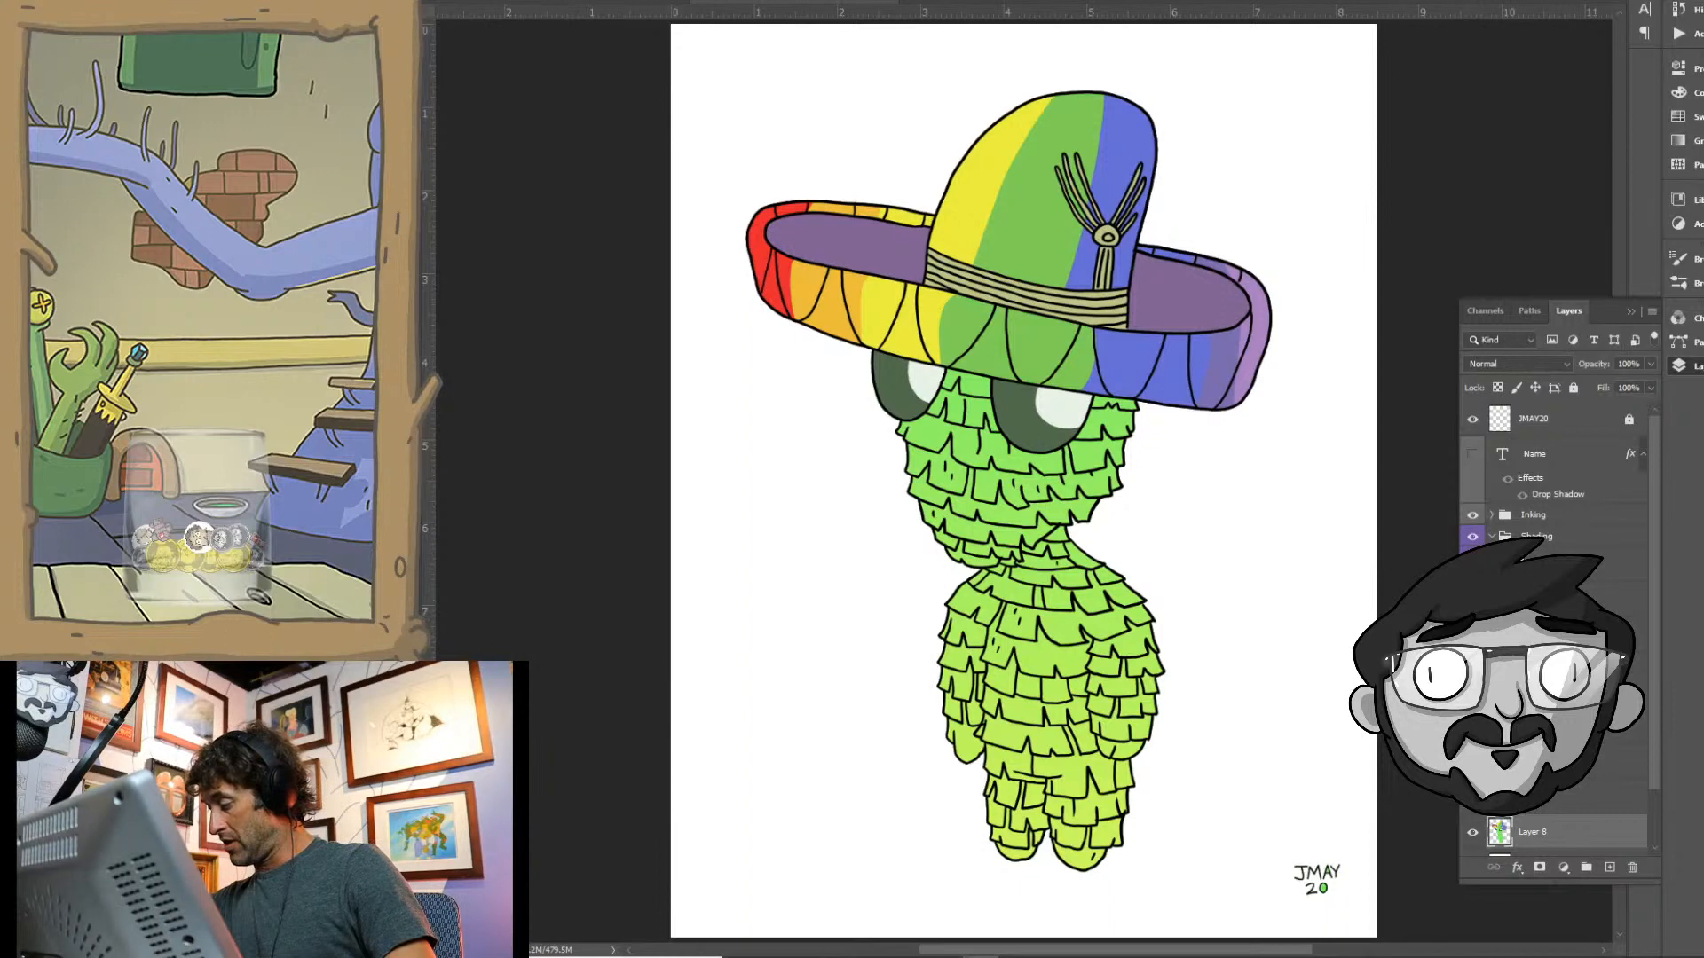
pyautogui.click(1492, 535)
pyautogui.click(1492, 515)
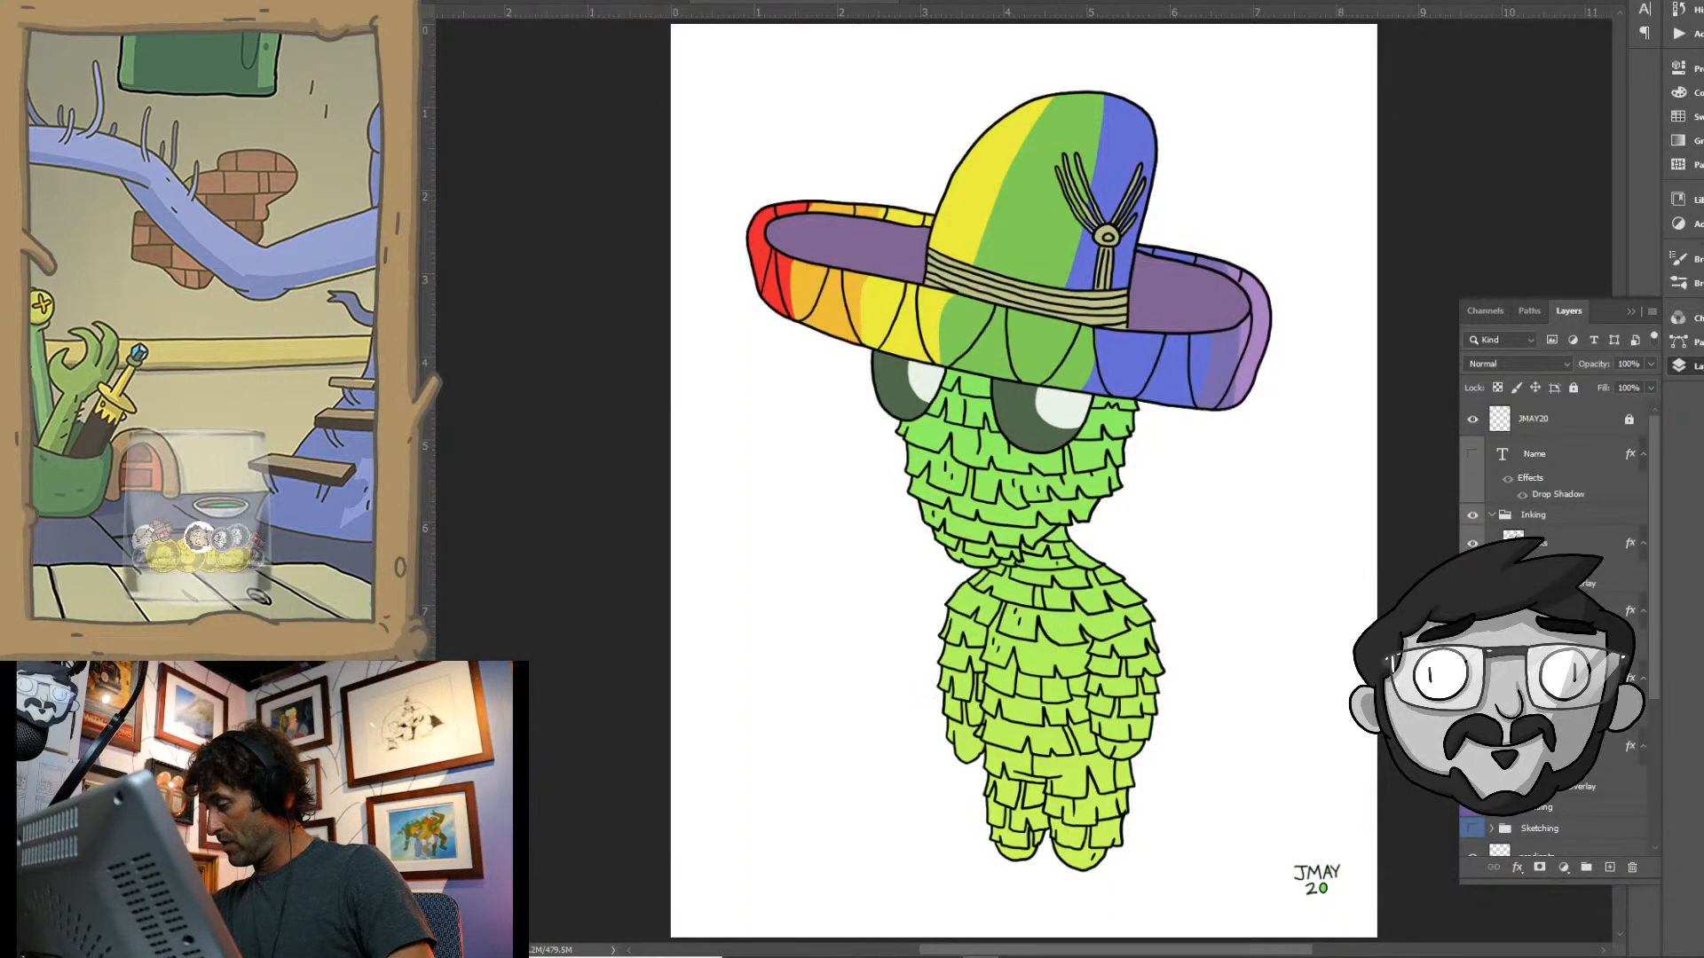
pyautogui.doubleClick(1516, 540)
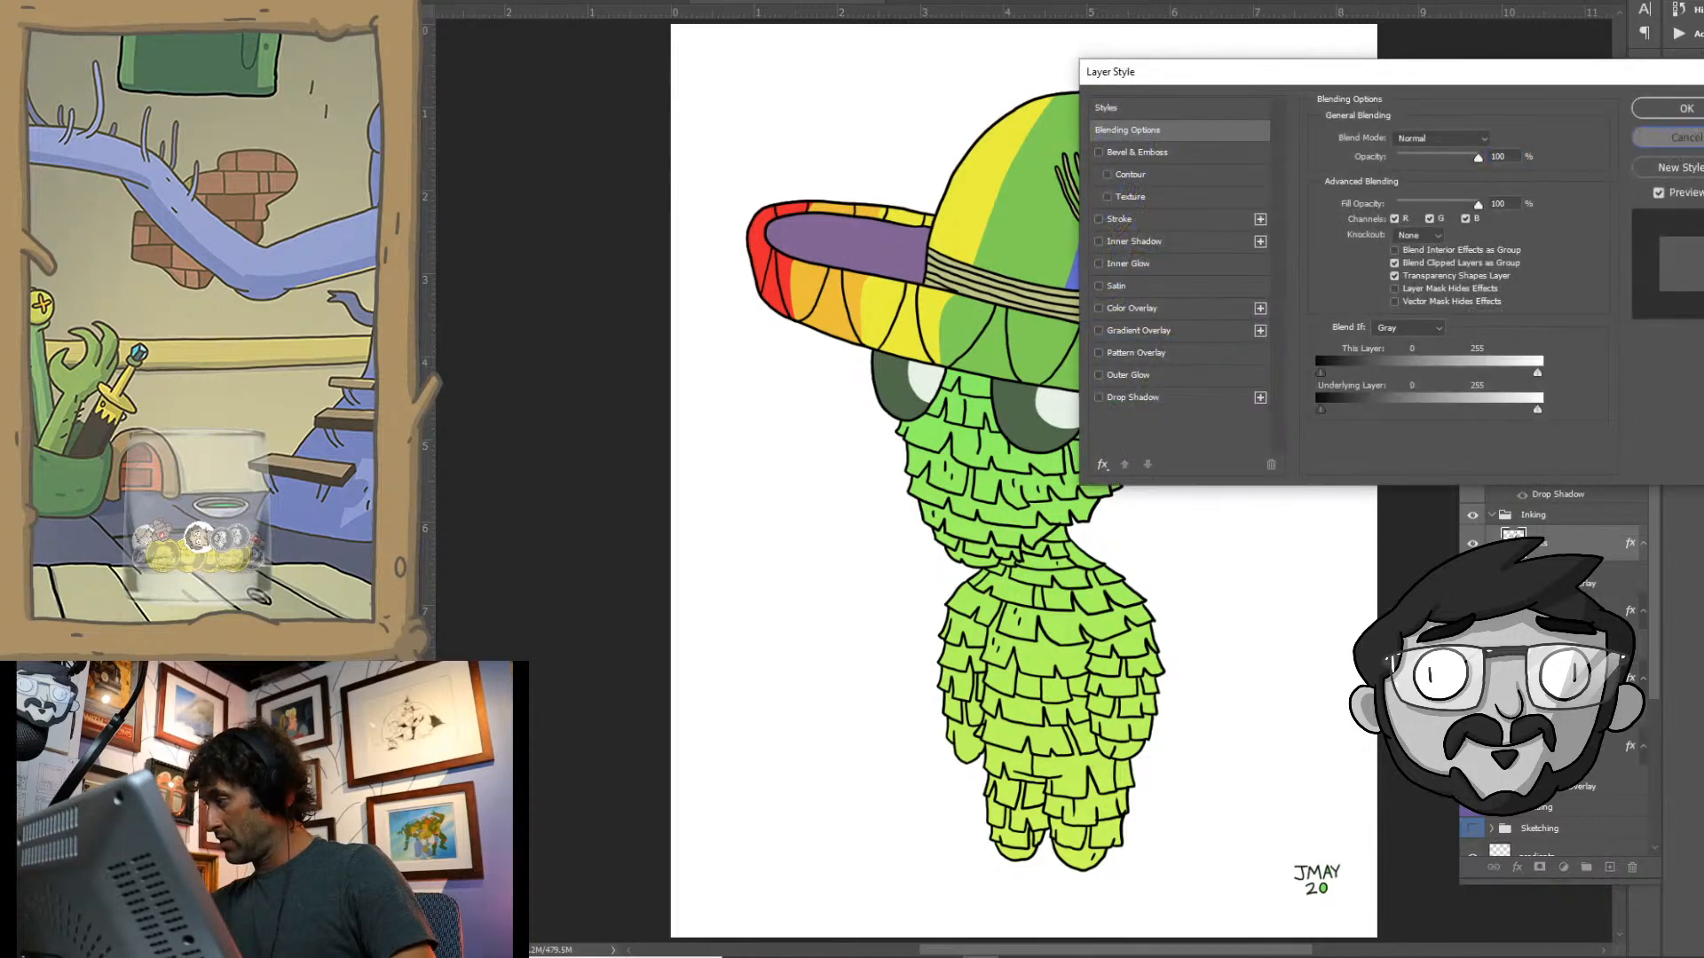
pyautogui.press('Escape')
pyautogui.click(1522, 584)
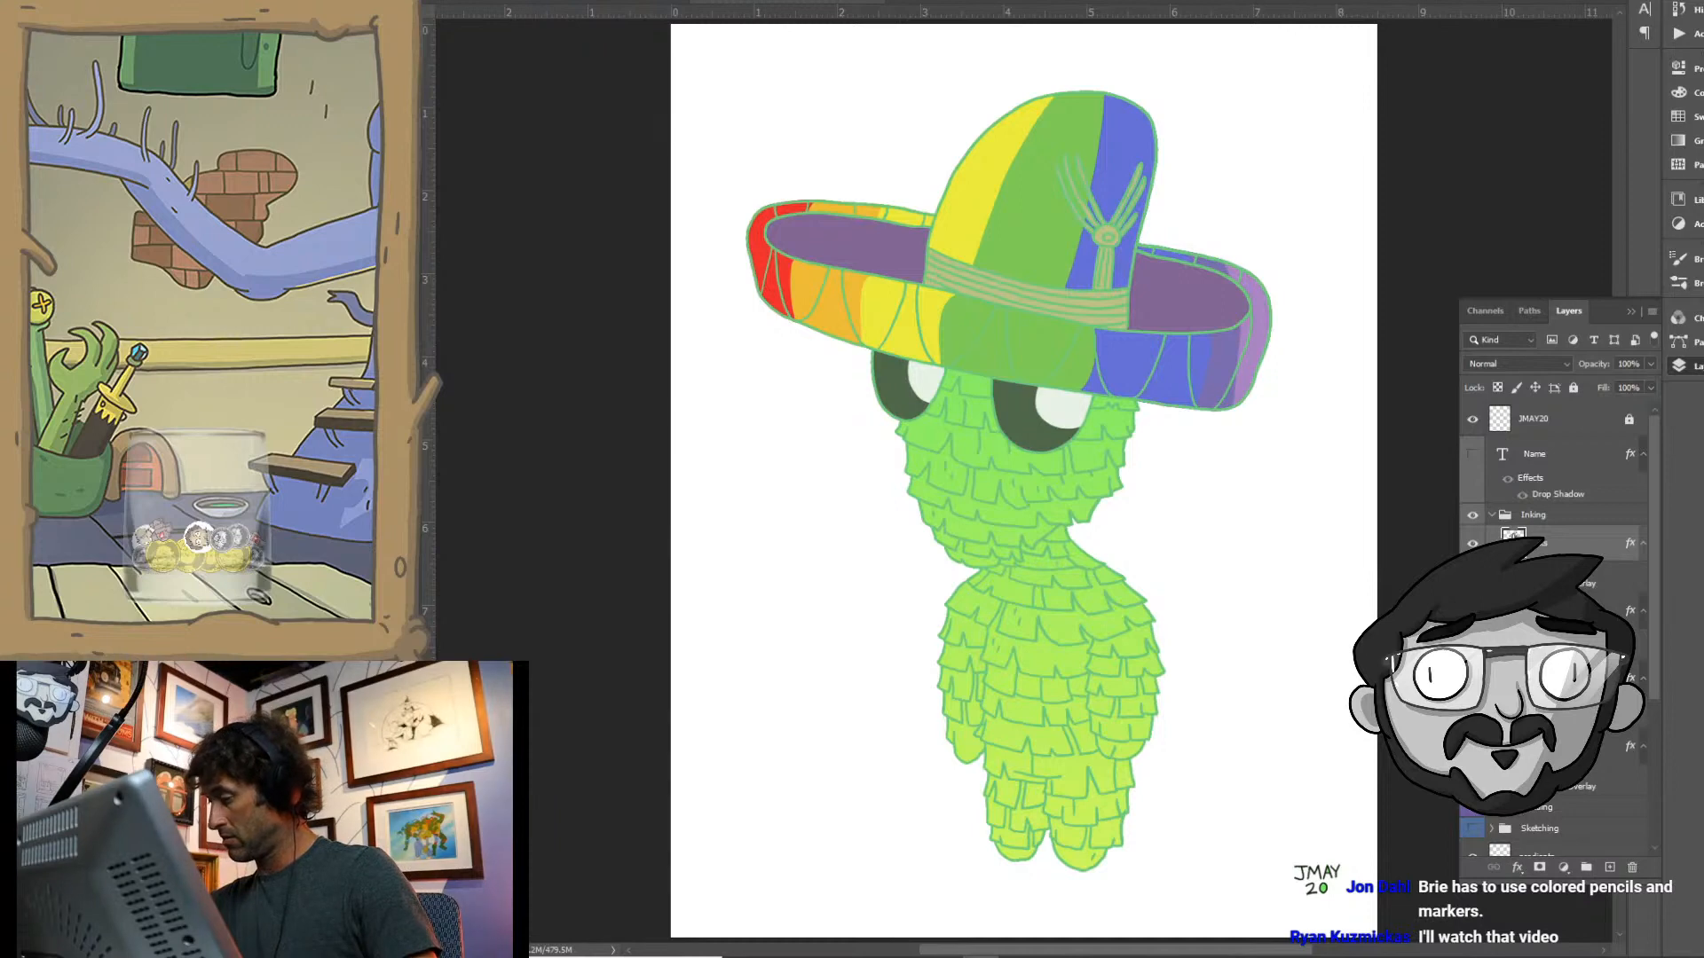
pyautogui.moveTo(1323, 81); pyautogui.dragTo(1464, 22)
pyautogui.click(1386, 252)
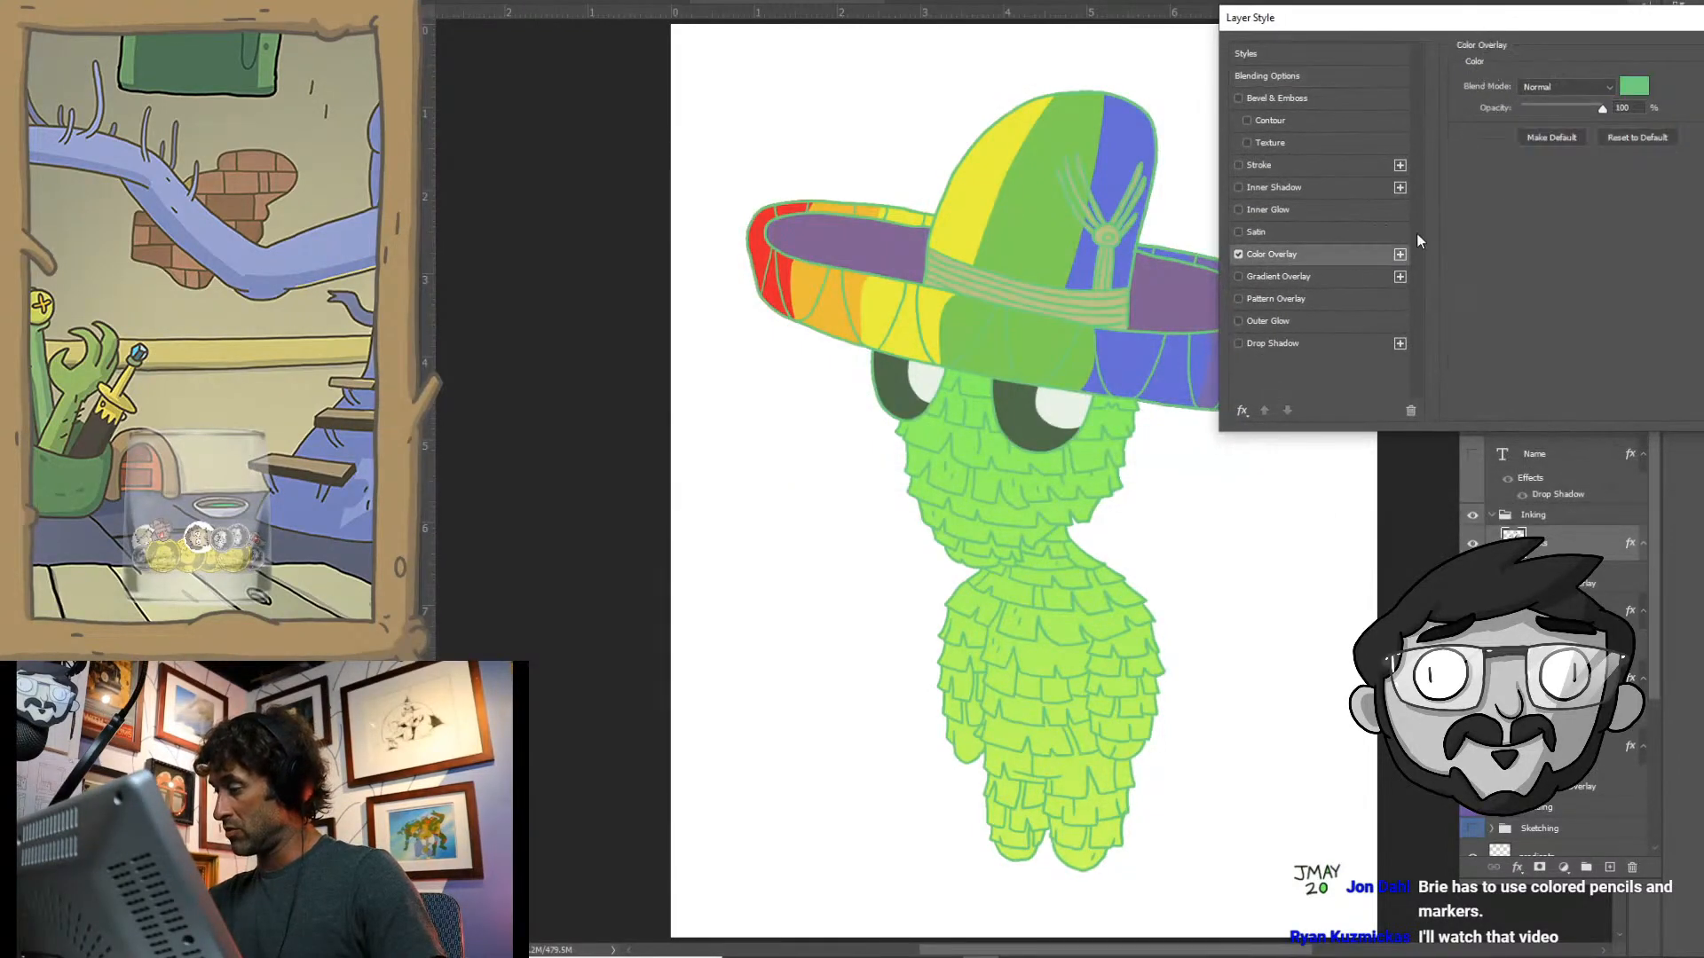
# - Set the line art's overlay colour to dark grey-green 475c4b and apply the layer style
pyautogui.click(1647, 90)
pyautogui.moveTo(1153, 270); pyautogui.dragTo(1110, 299)
pyautogui.click(1128, 278)
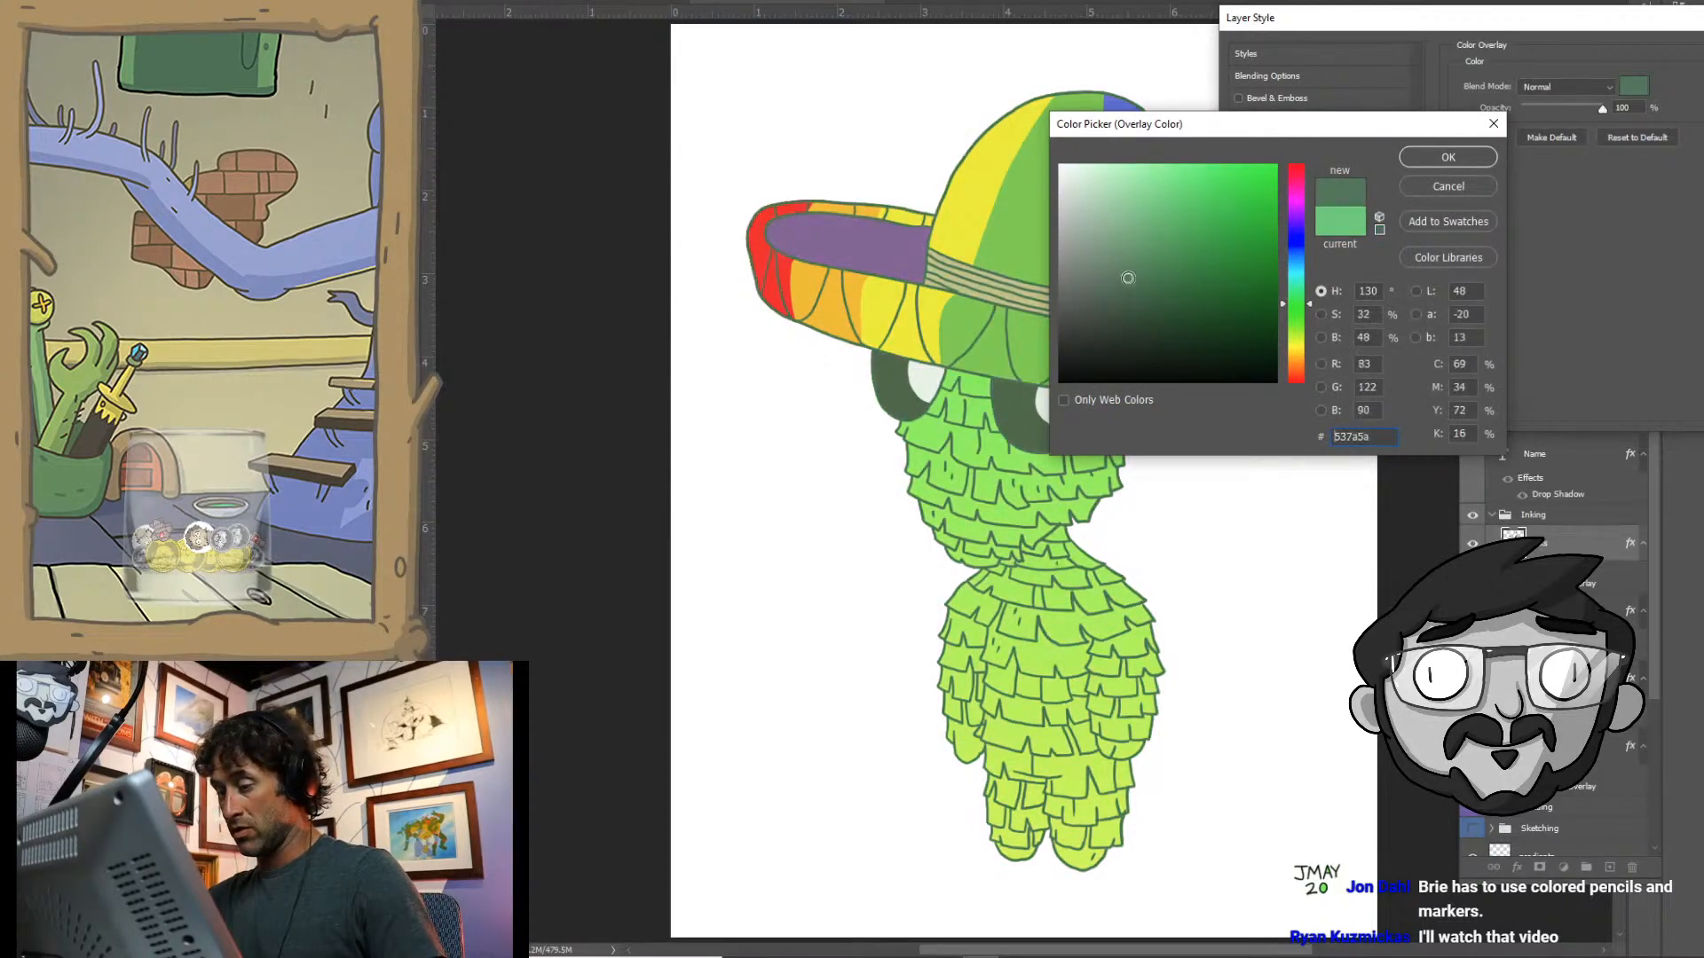
pyautogui.click(1436, 153)
pyautogui.moveTo(1636, 25); pyautogui.dragTo(1349, 27)
pyautogui.click(1571, 59)
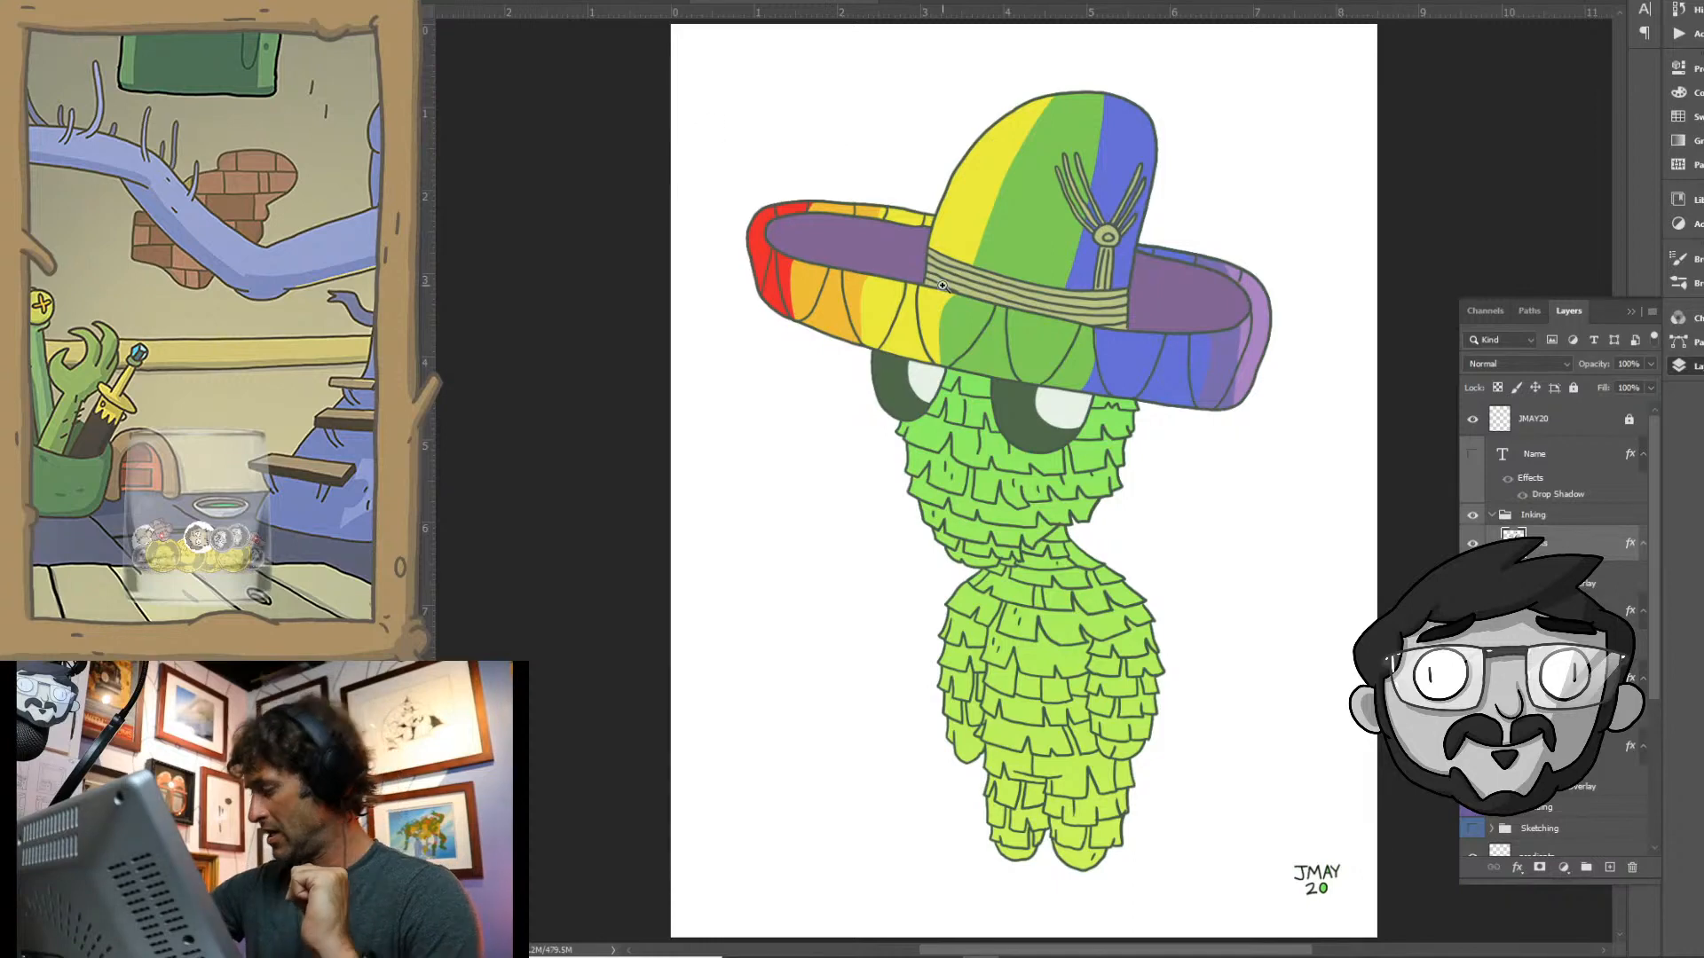
# - Collapse the Inking group and show the shadows layer inside the Shading group again
pyautogui.click(1491, 516)
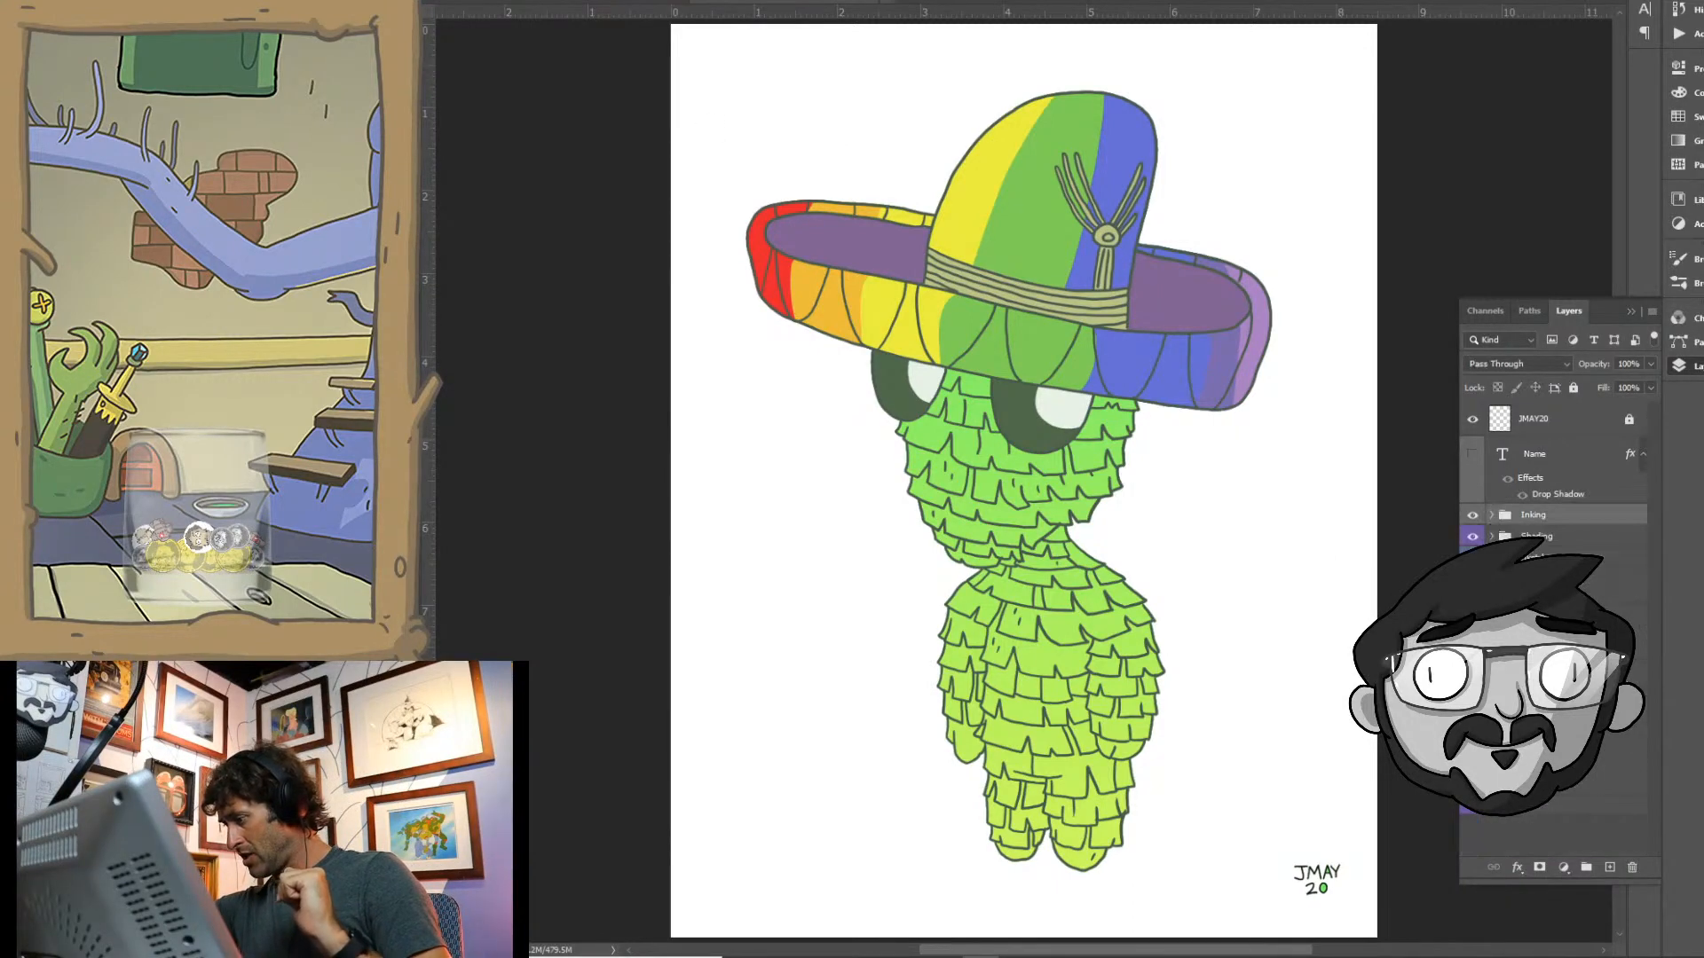
pyautogui.click(1492, 536)
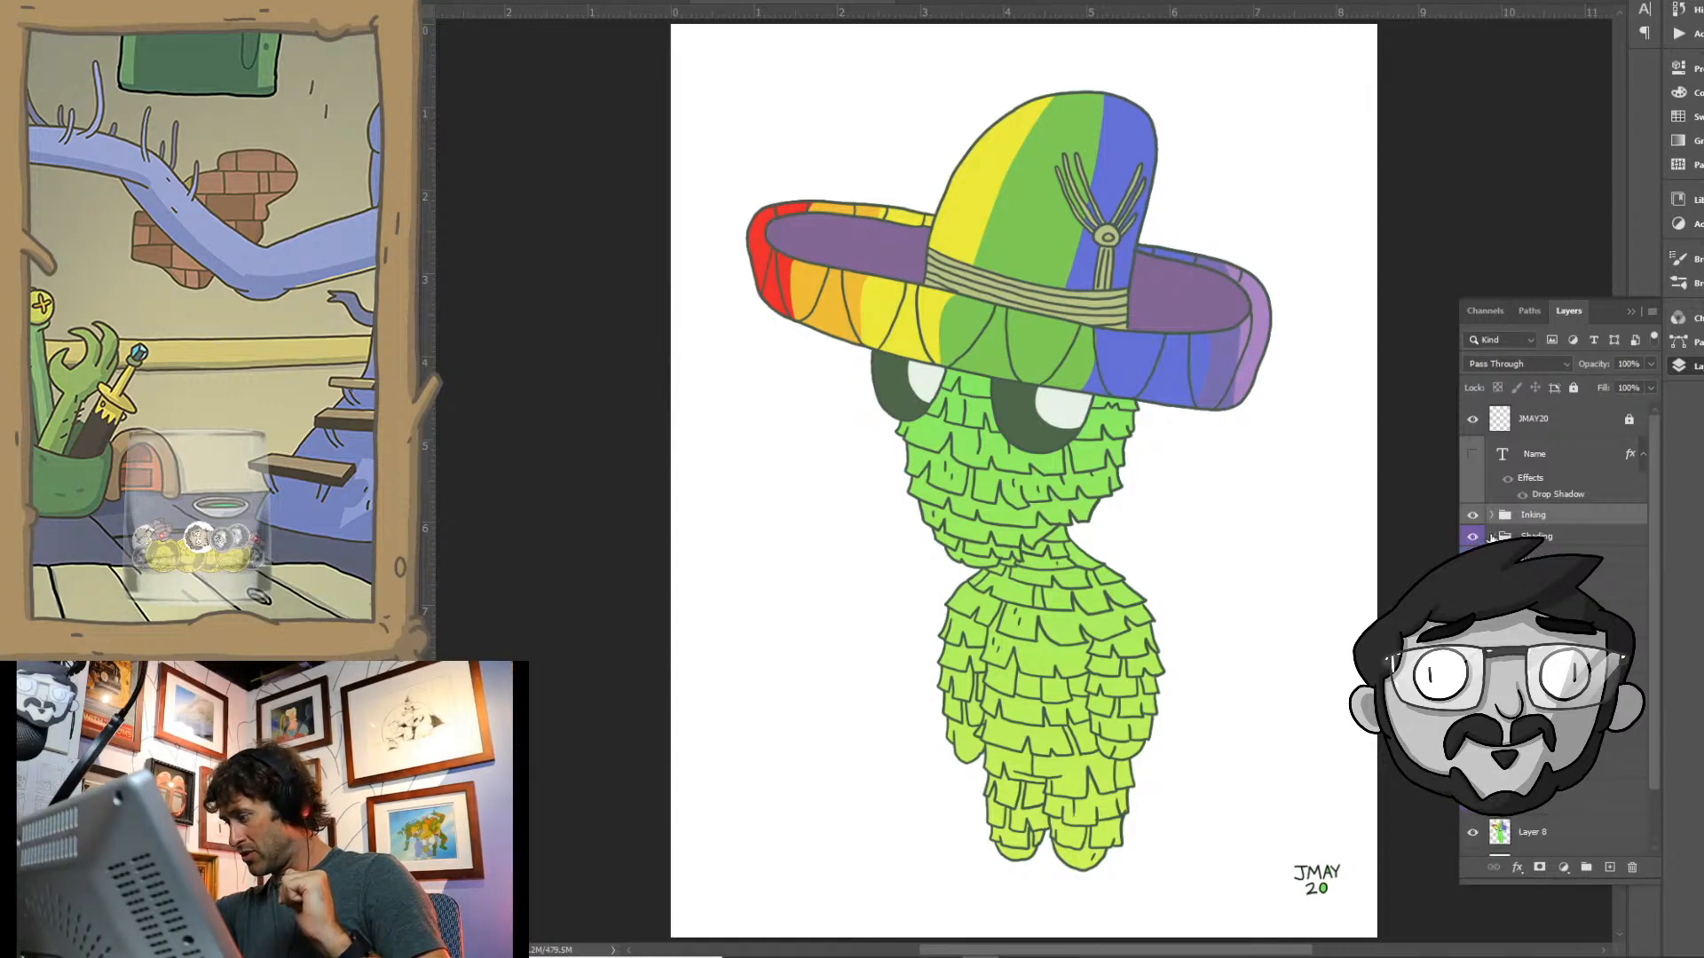
pyautogui.click(1472, 564)
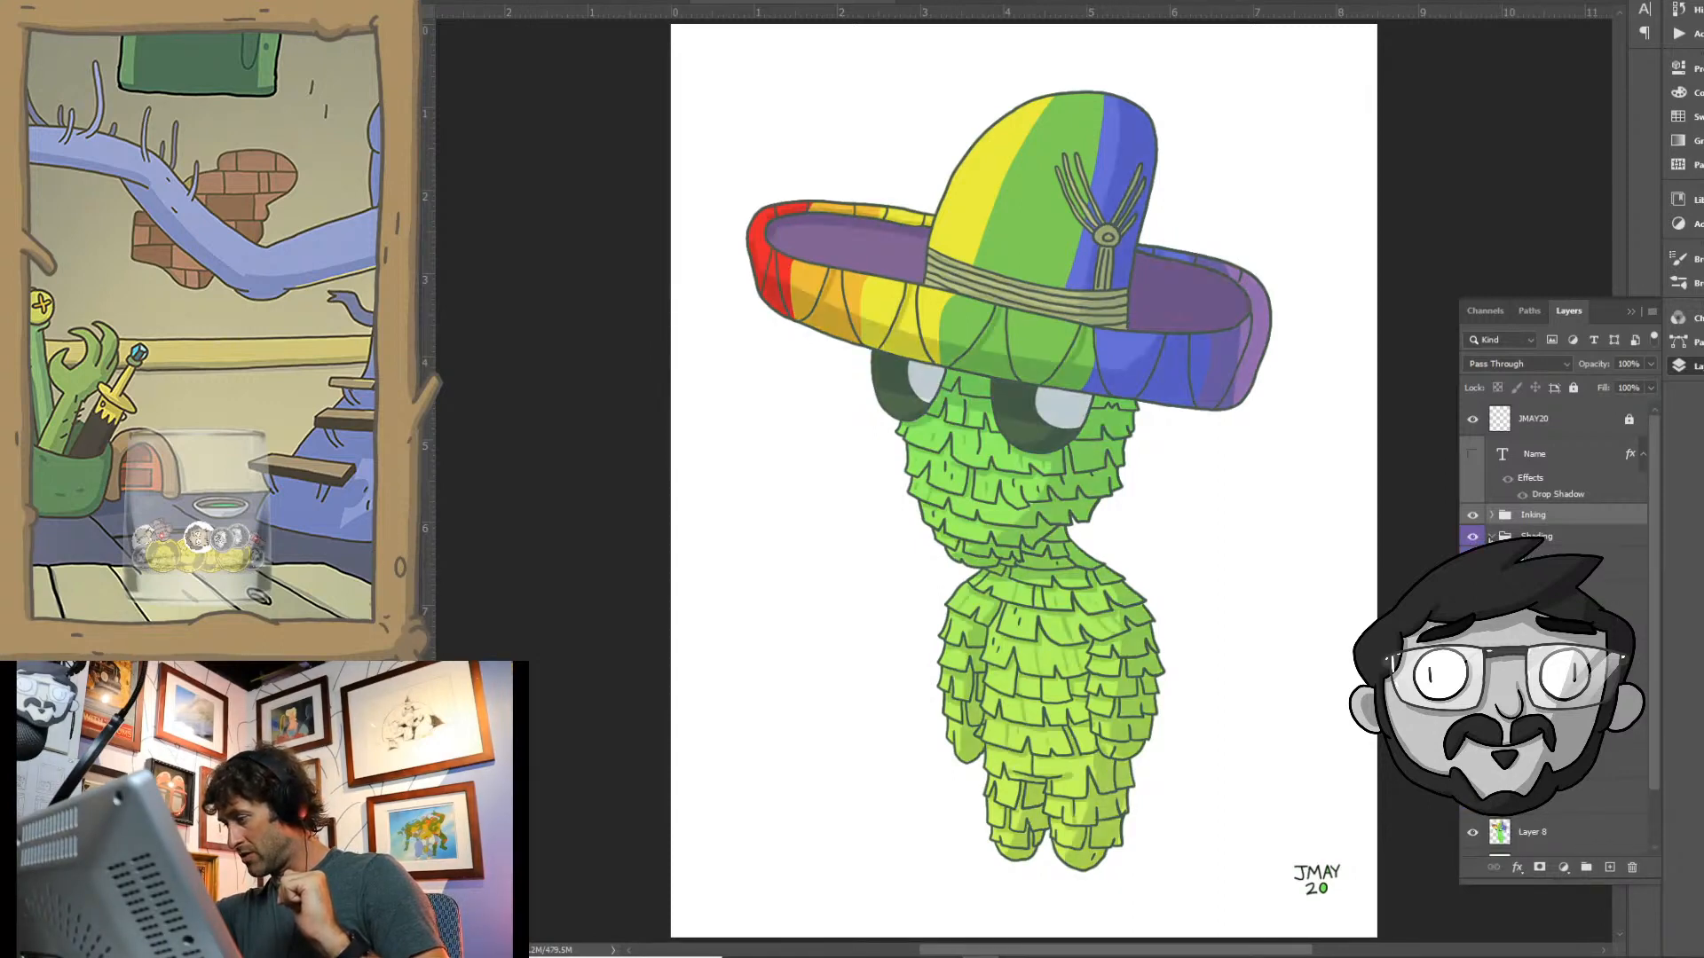
pyautogui.click(1491, 533)
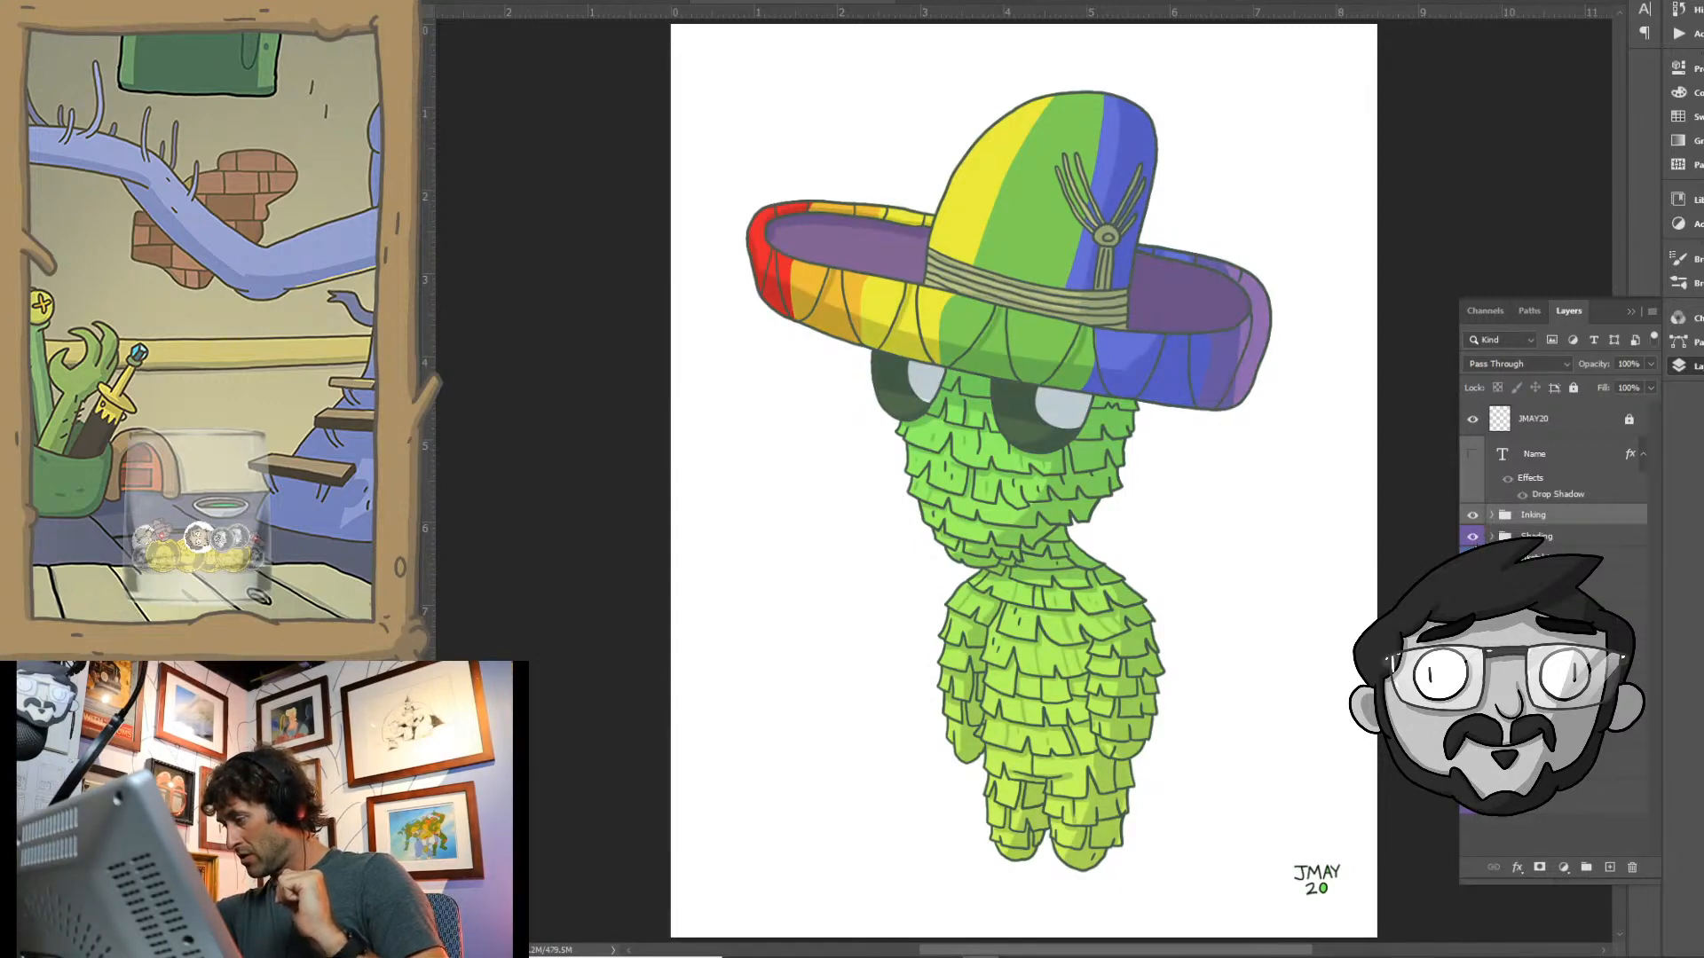
# - Check the rough sketch against the artwork by toggling the Sketching group's visibility, and look through its layers
pyautogui.click(1472, 558)
pyautogui.click(1472, 558)
pyautogui.click(1473, 559)
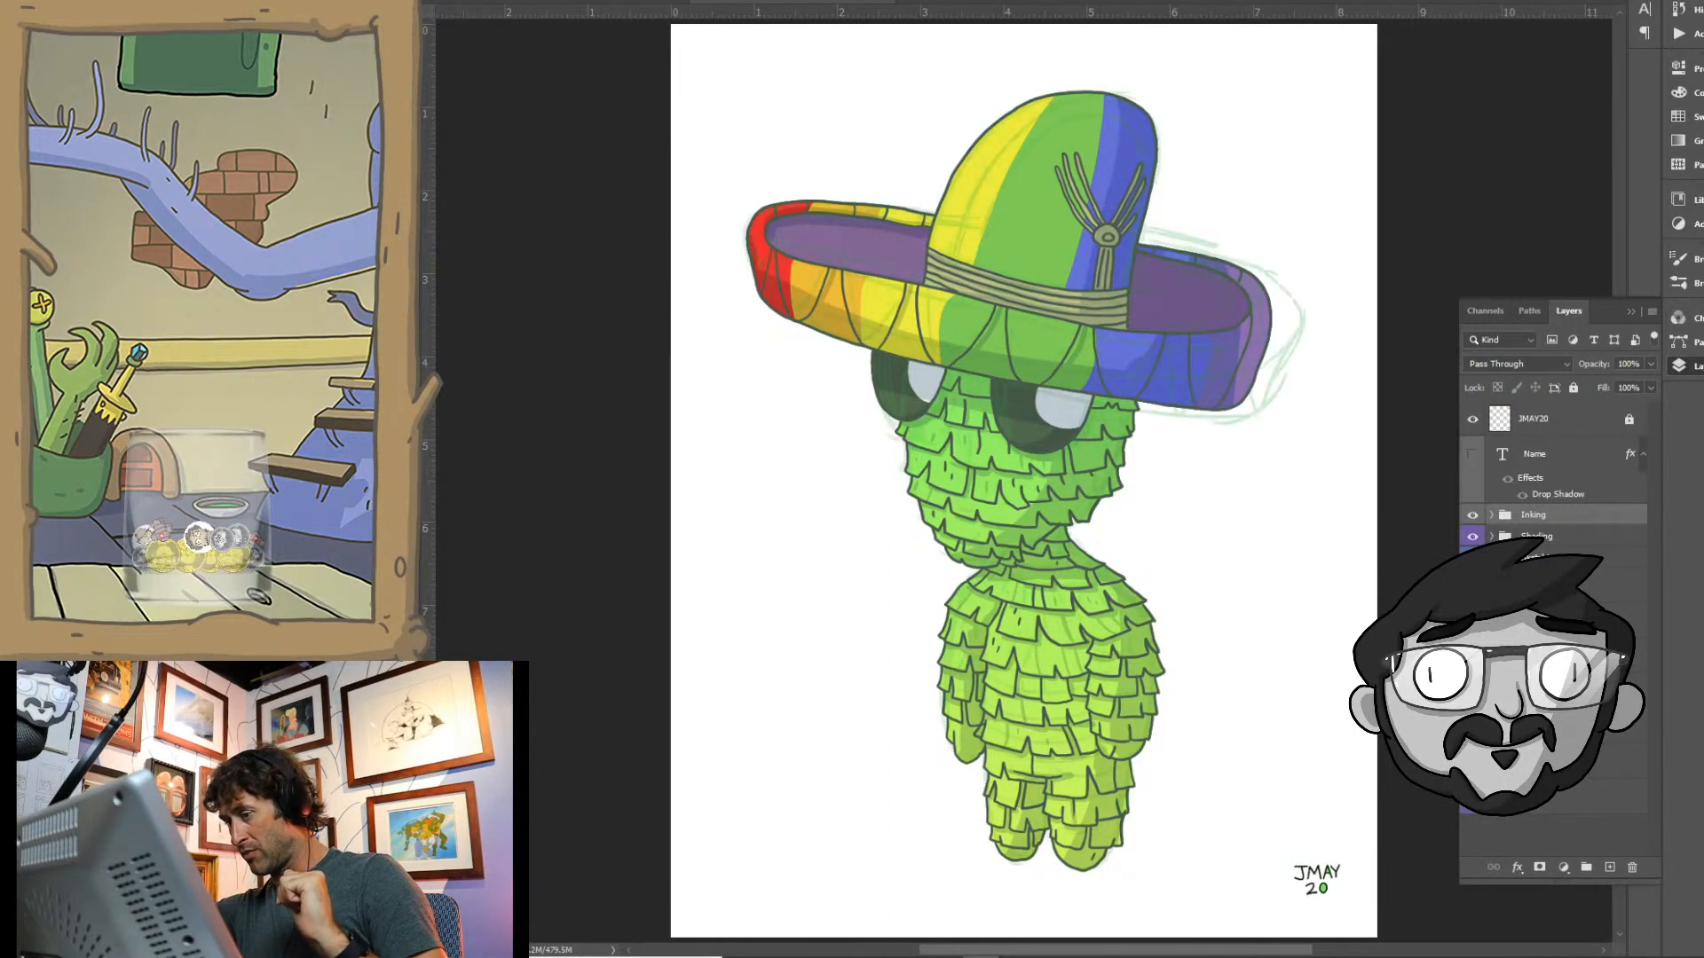
pyautogui.click(1473, 559)
pyautogui.click(1491, 558)
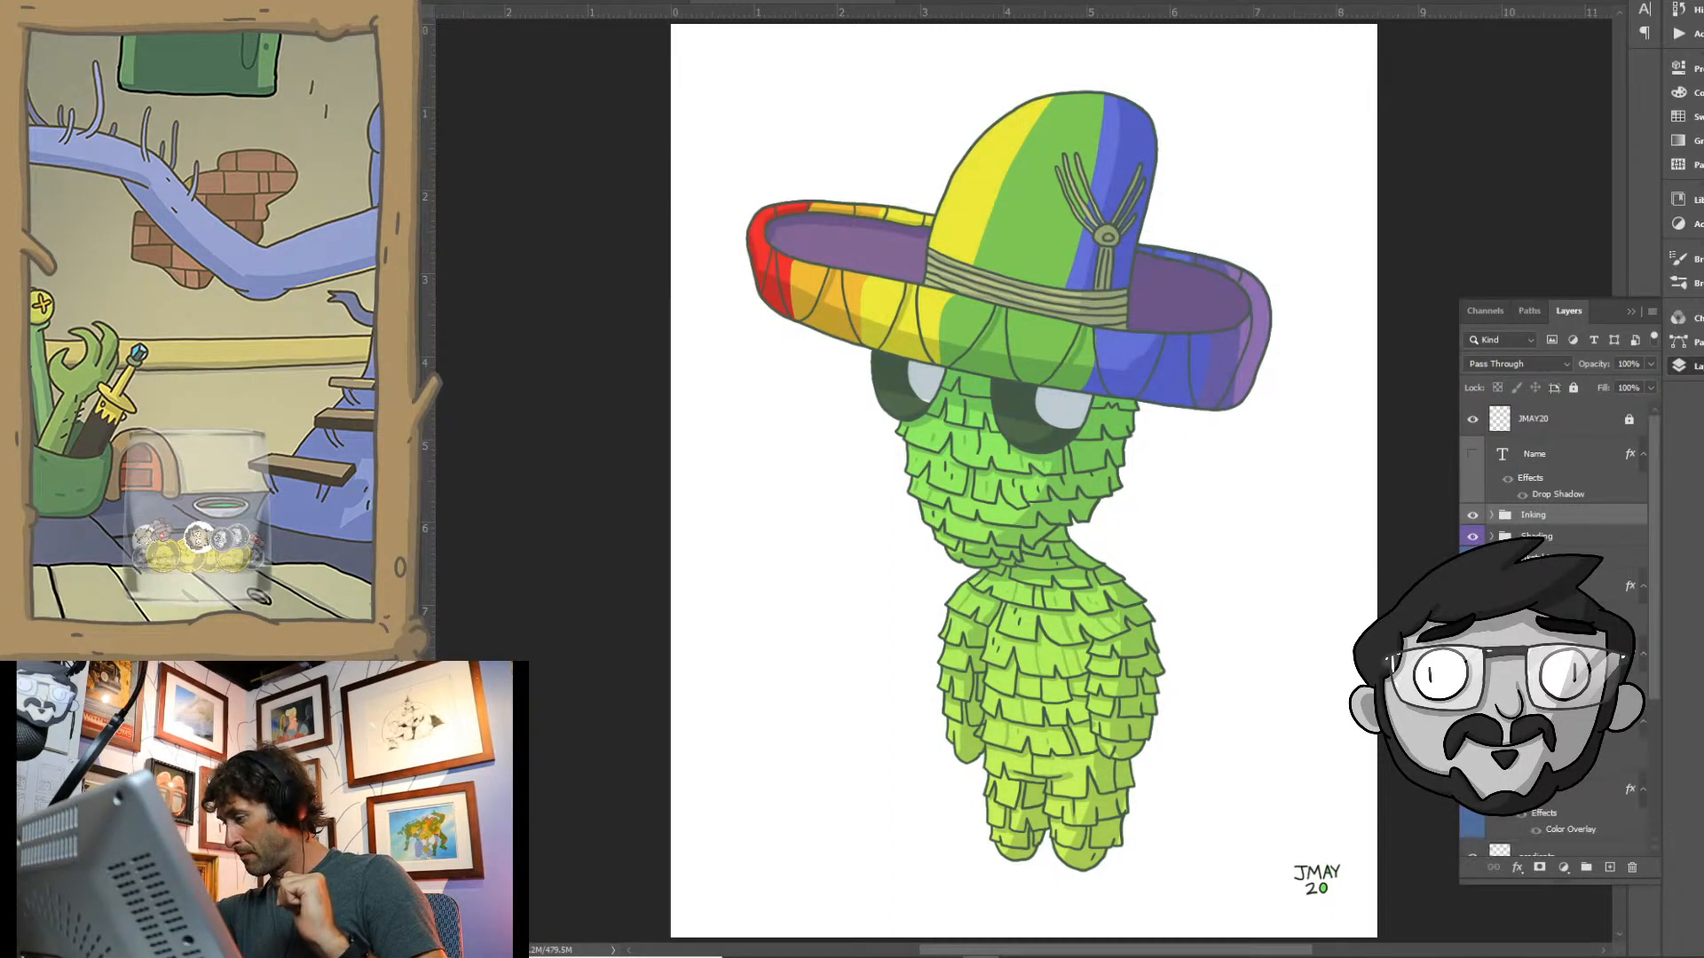
pyautogui.click(1491, 558)
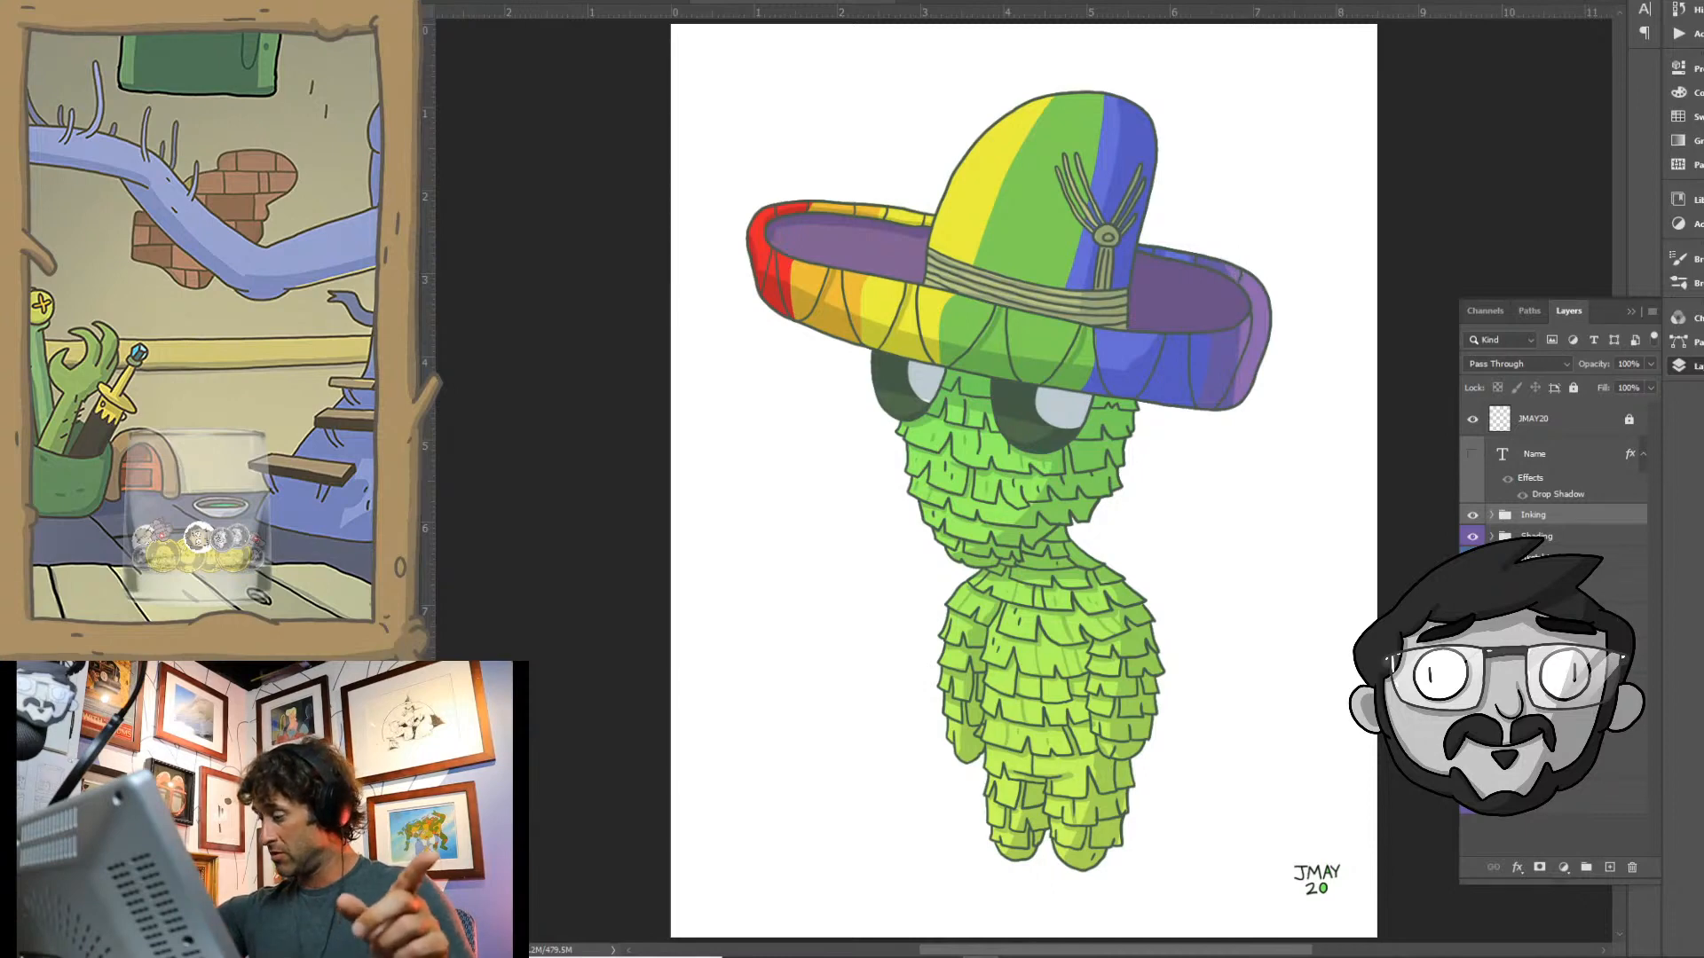
# - On the flat-colour layer, select the area around the signature and clear the green fill inside its digits
pyautogui.click(1544, 727)
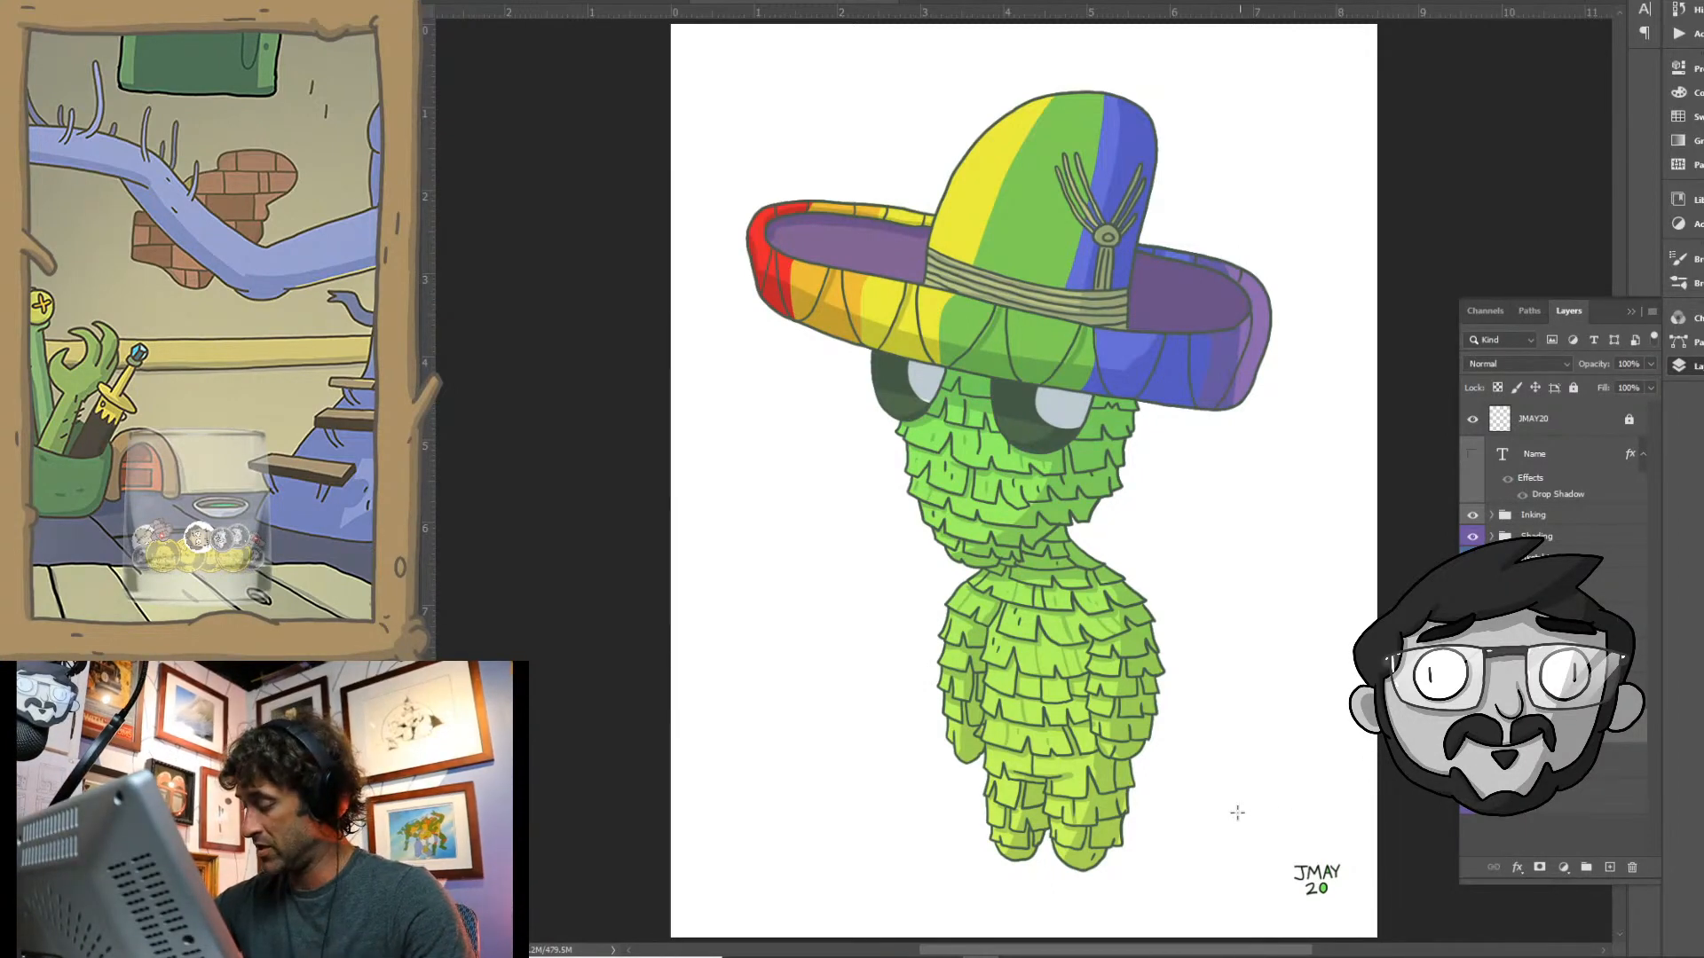
pyautogui.moveTo(1225, 813); pyautogui.dragTo(1370, 905)
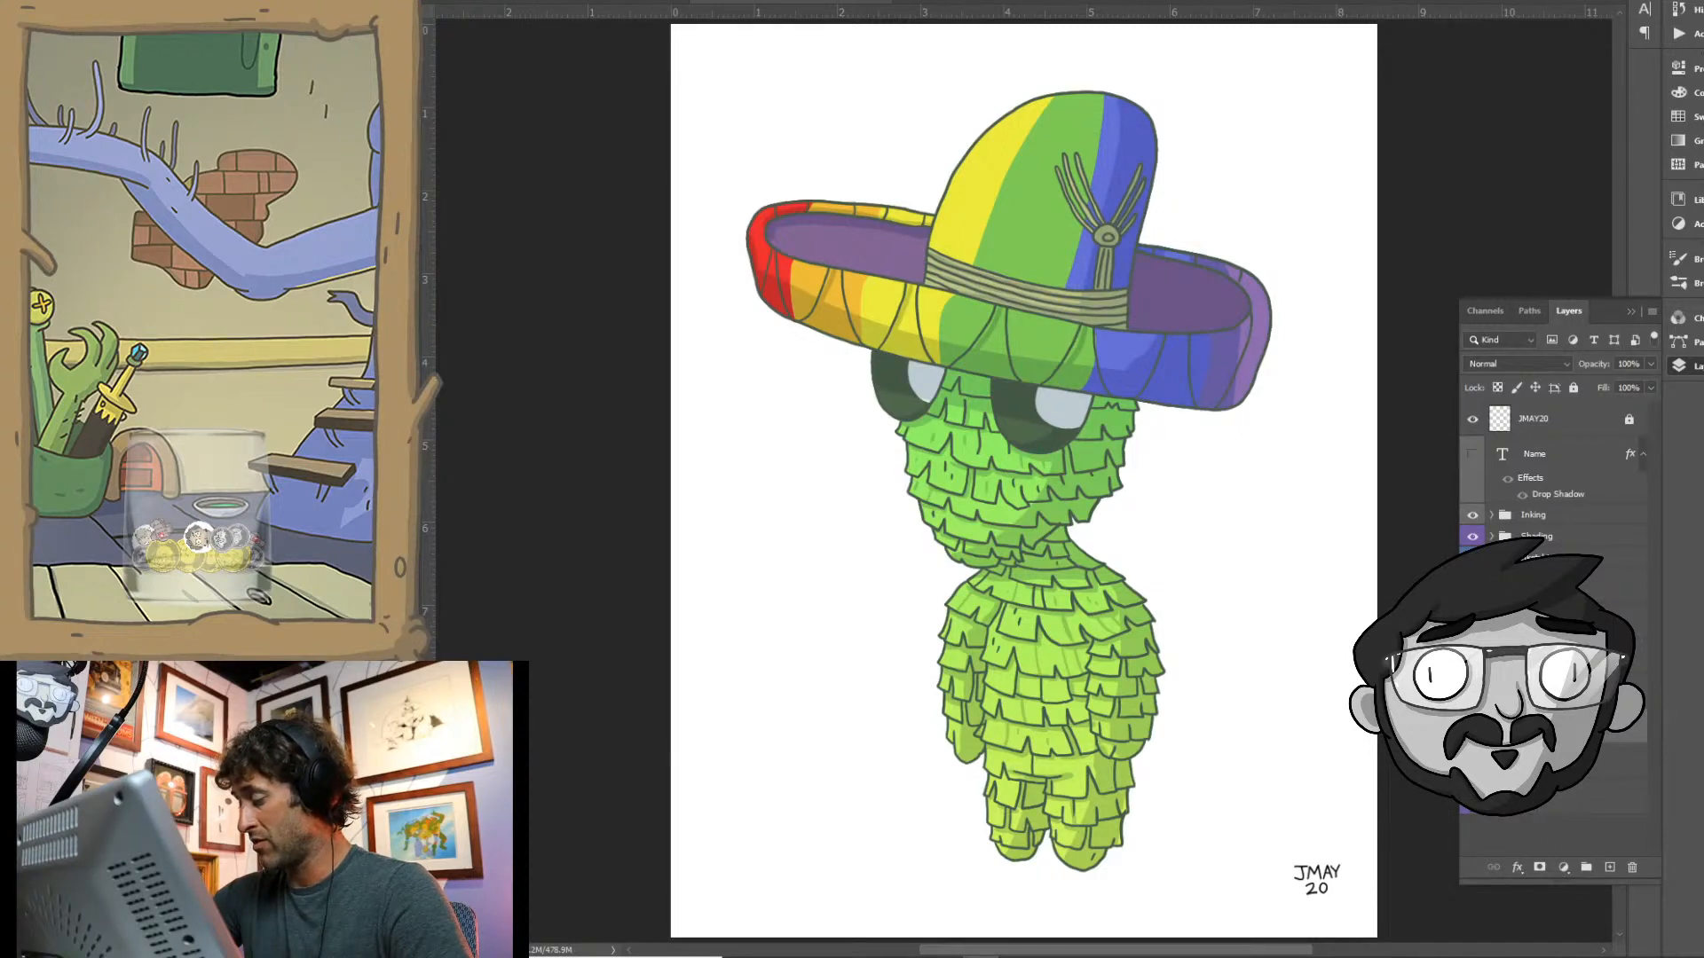
pyautogui.click(1473, 798)
pyautogui.click(1472, 798)
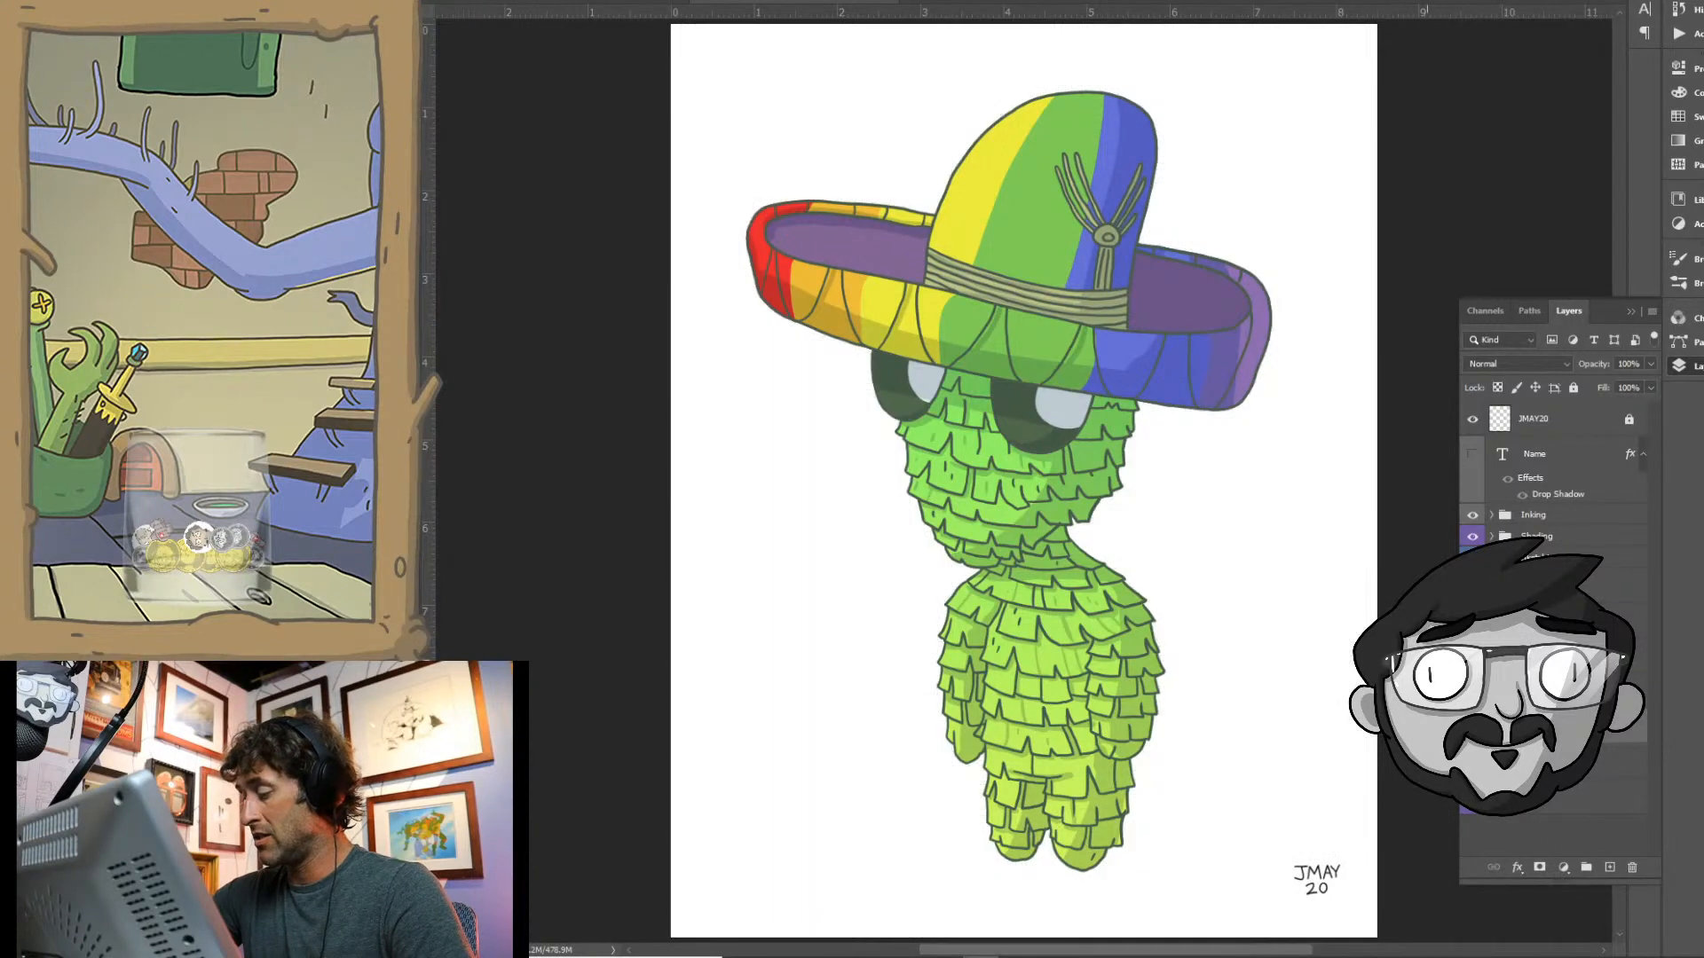